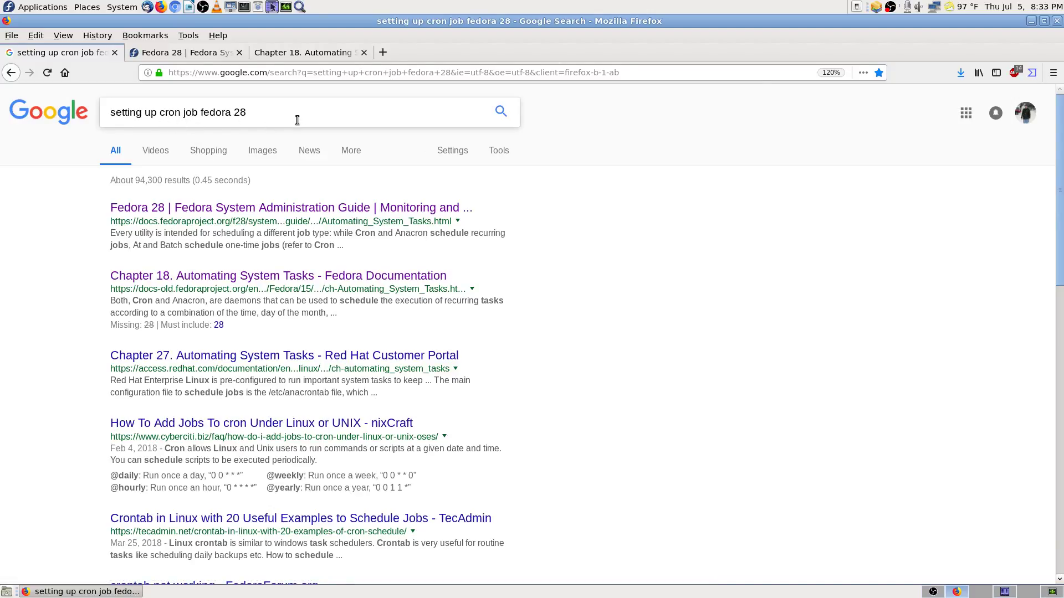
# Step: Glance at the older Chapter 18 cron page, then return to the Fedora 28 Automating System Tasks page
pyautogui.click(200, 53)
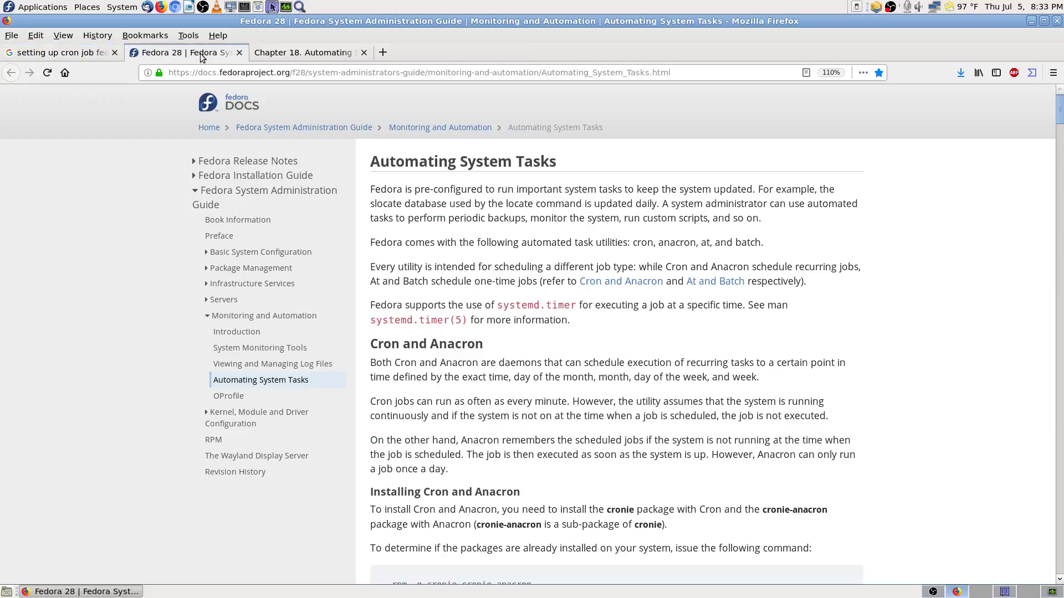
pyautogui.click(303, 53)
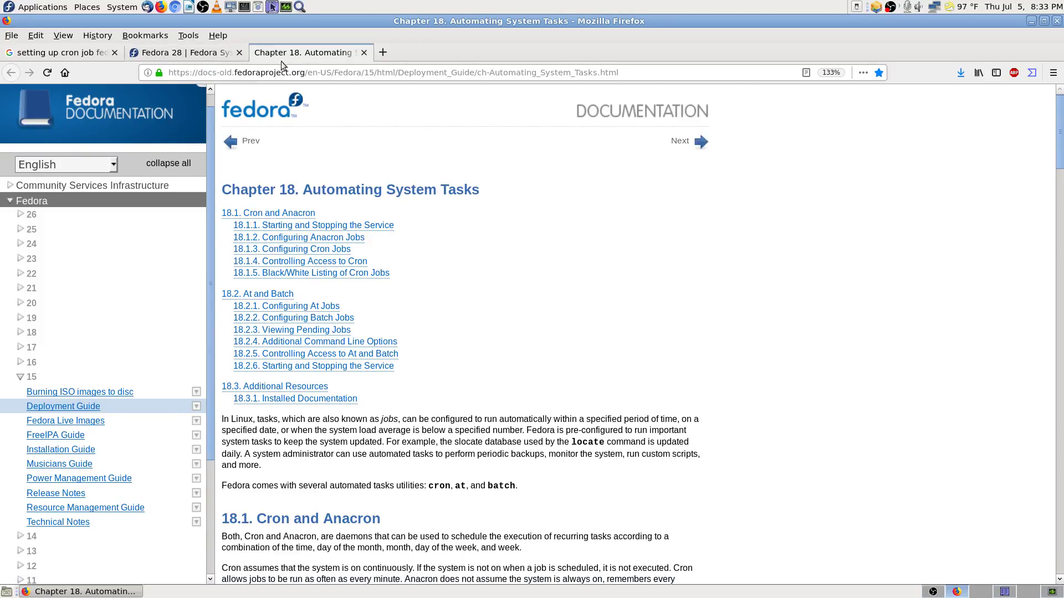
pyautogui.click(207, 59)
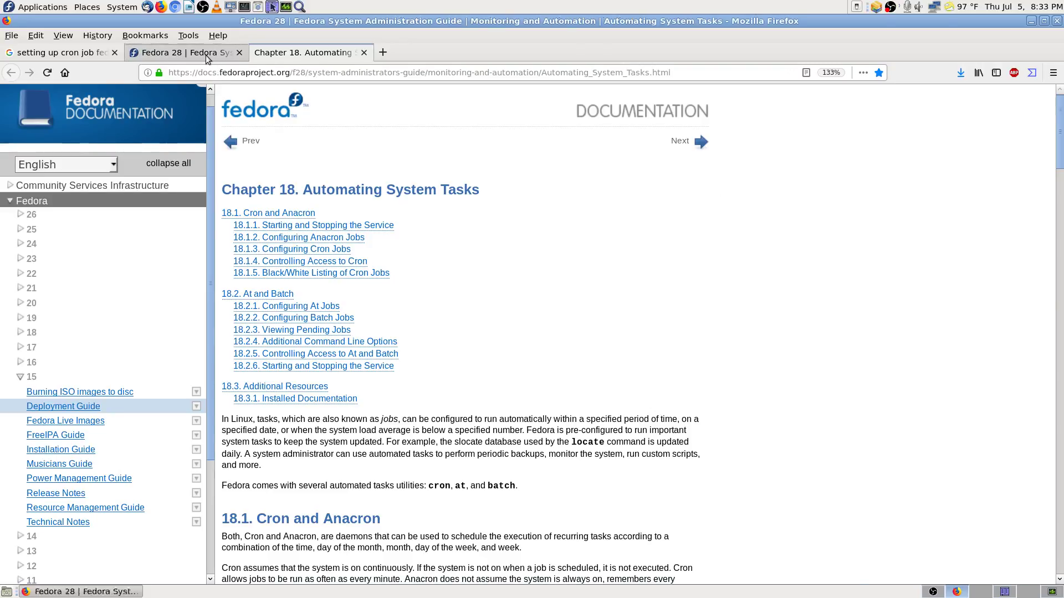
pyautogui.hotkey('ctrl', 'f')
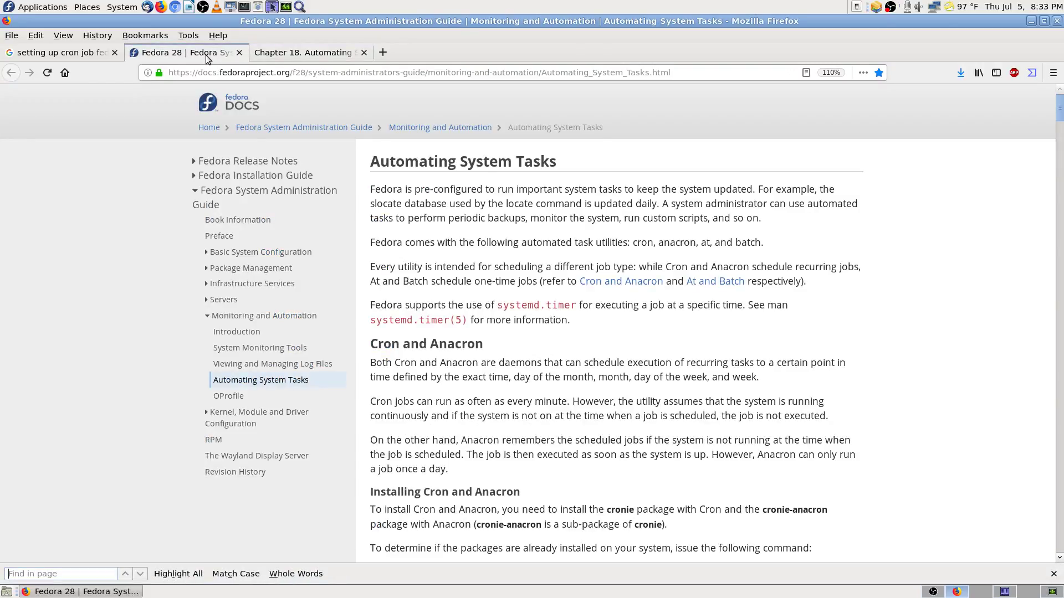
pyautogui.write('start')
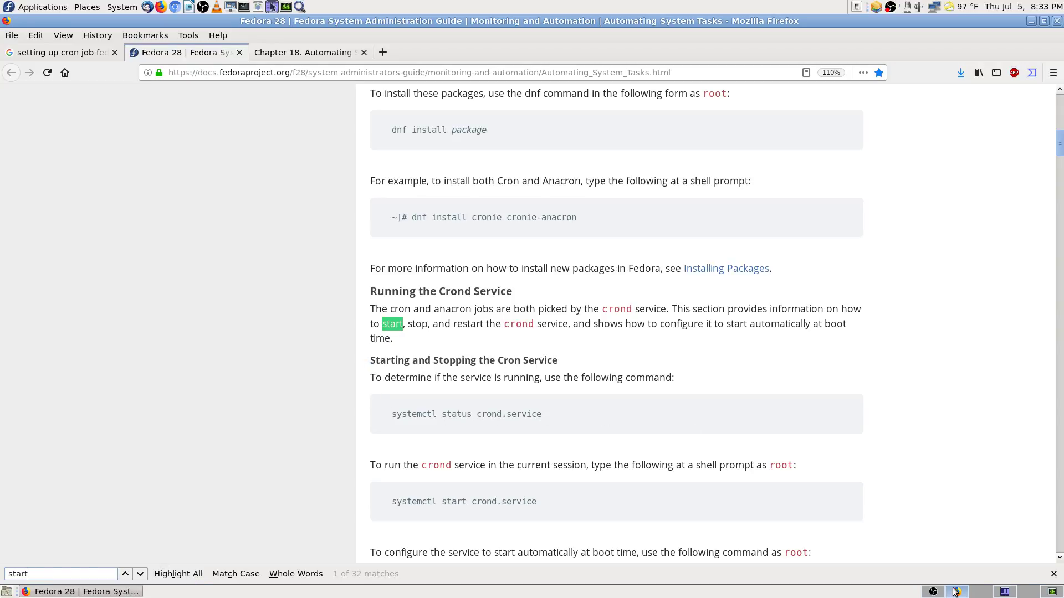
pyautogui.click(1054, 574)
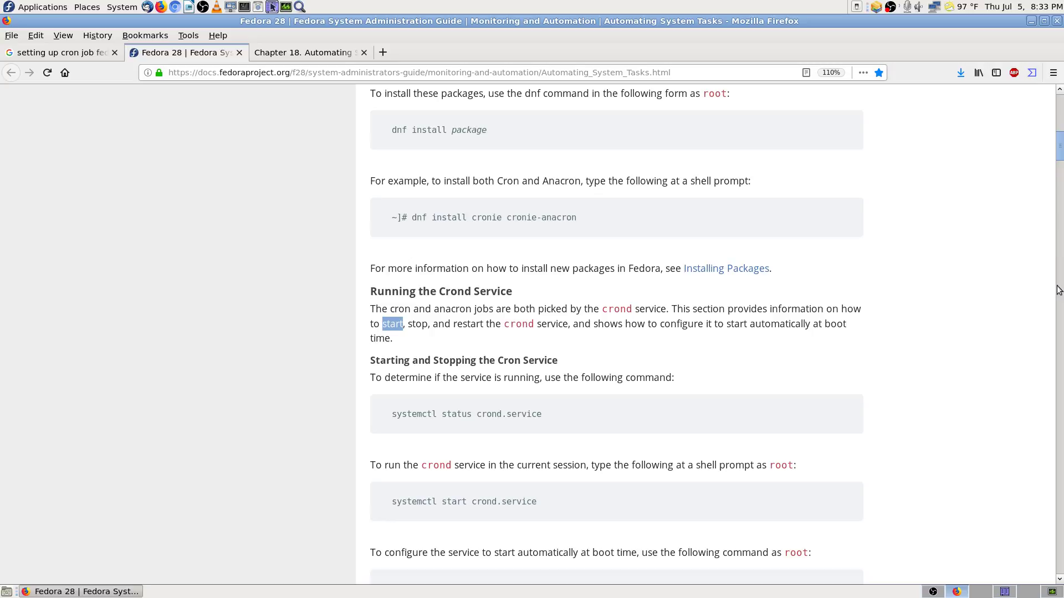
pyautogui.click(1060, 127)
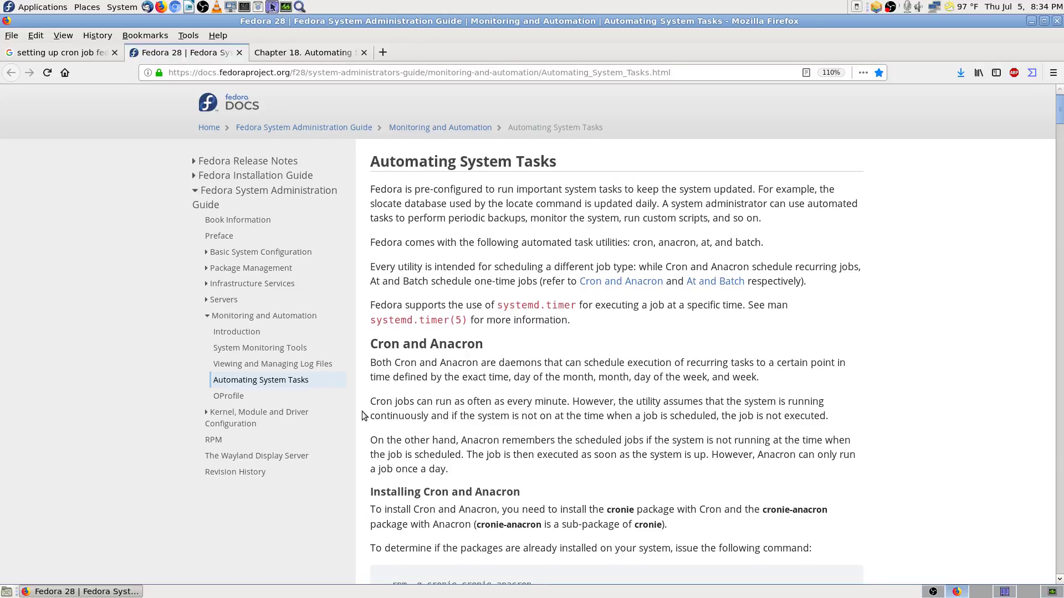
pyautogui.scroll(-2, 361, 415)
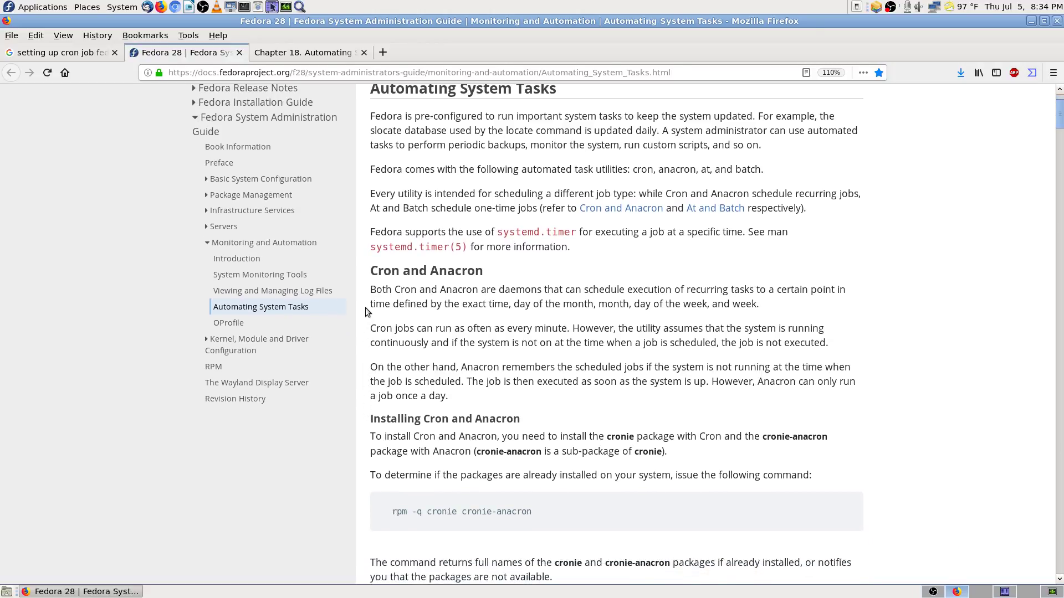
pyautogui.scroll(2, 622, 275)
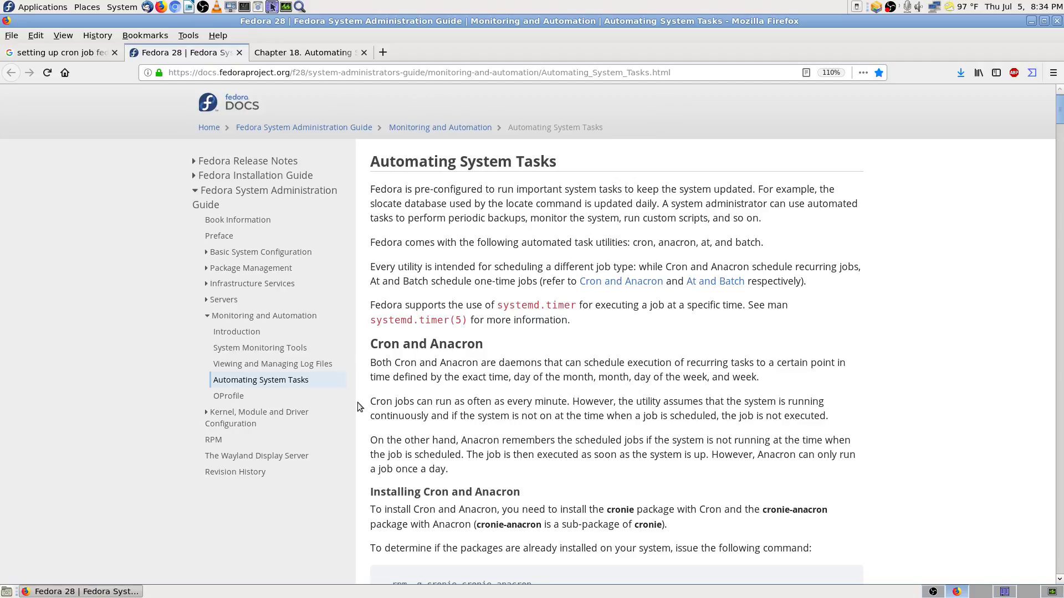
pyautogui.scroll(-2, 357, 402)
pyautogui.scroll(2, 357, 402)
pyautogui.click(80, 56)
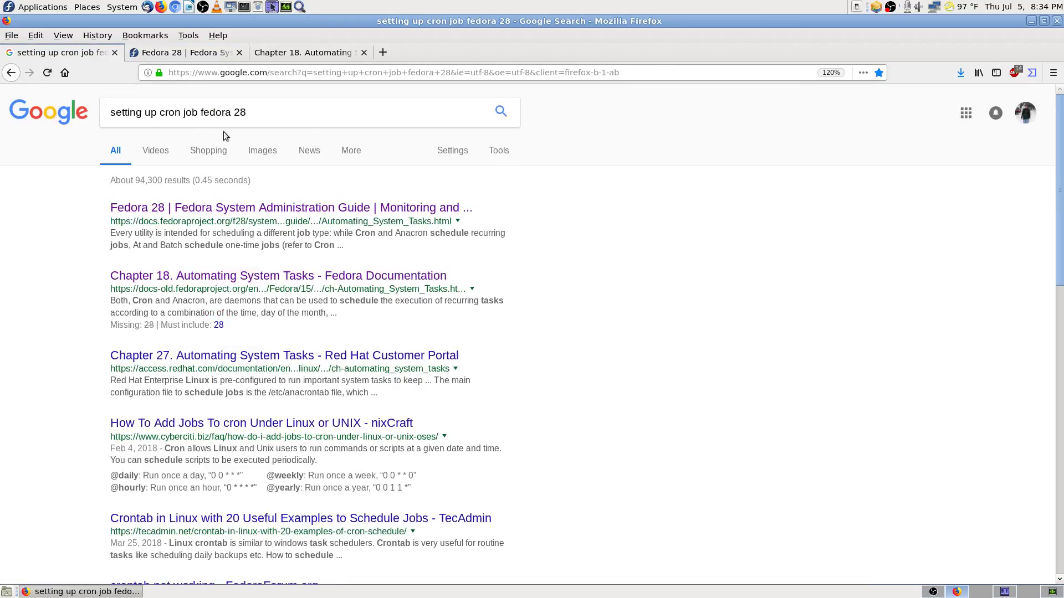
pyautogui.click(186, 53)
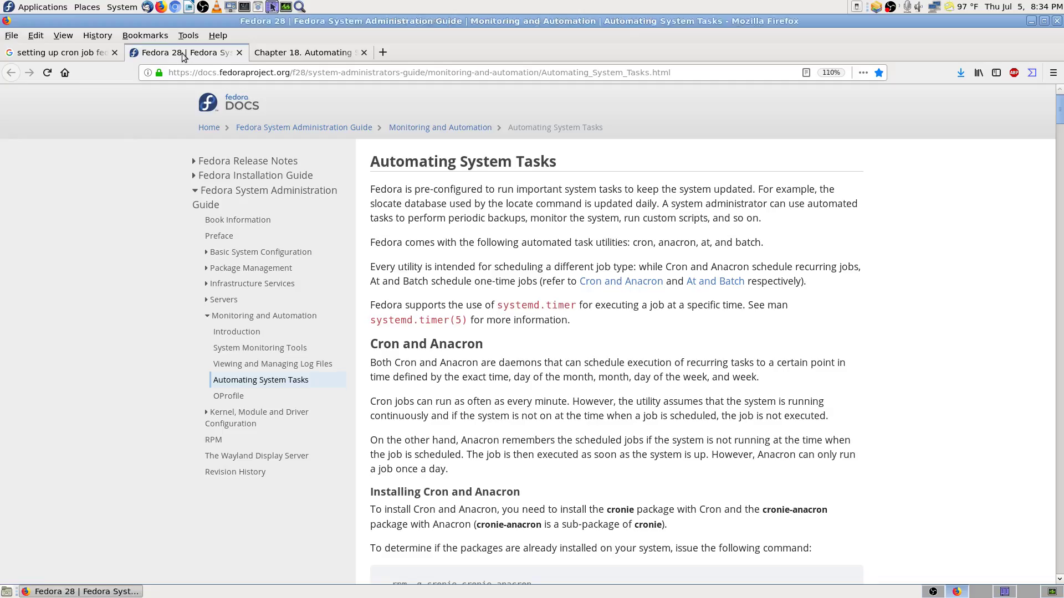
pyautogui.click(88, 57)
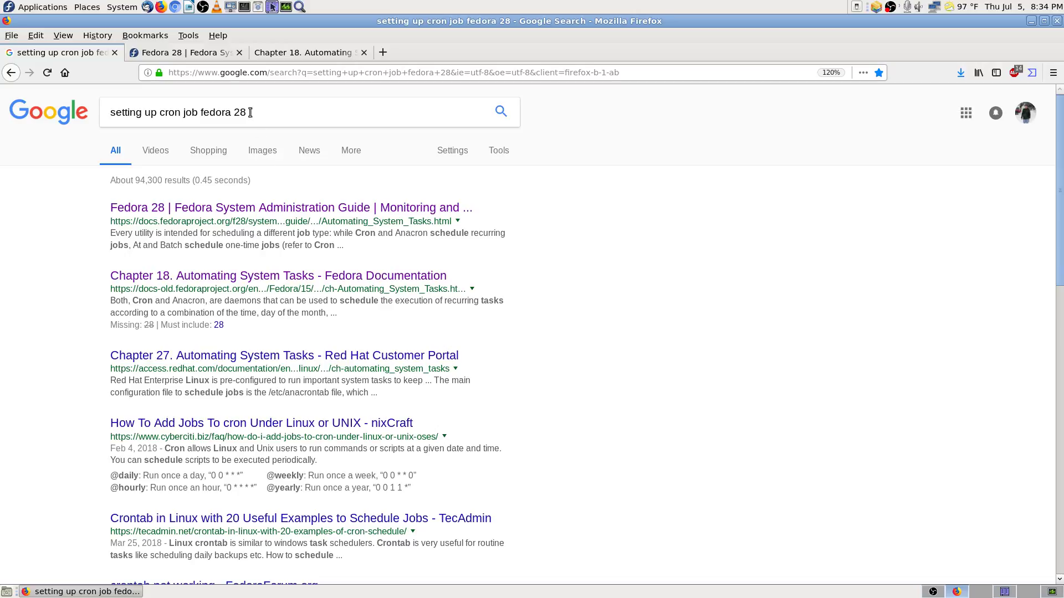
pyautogui.click(208, 58)
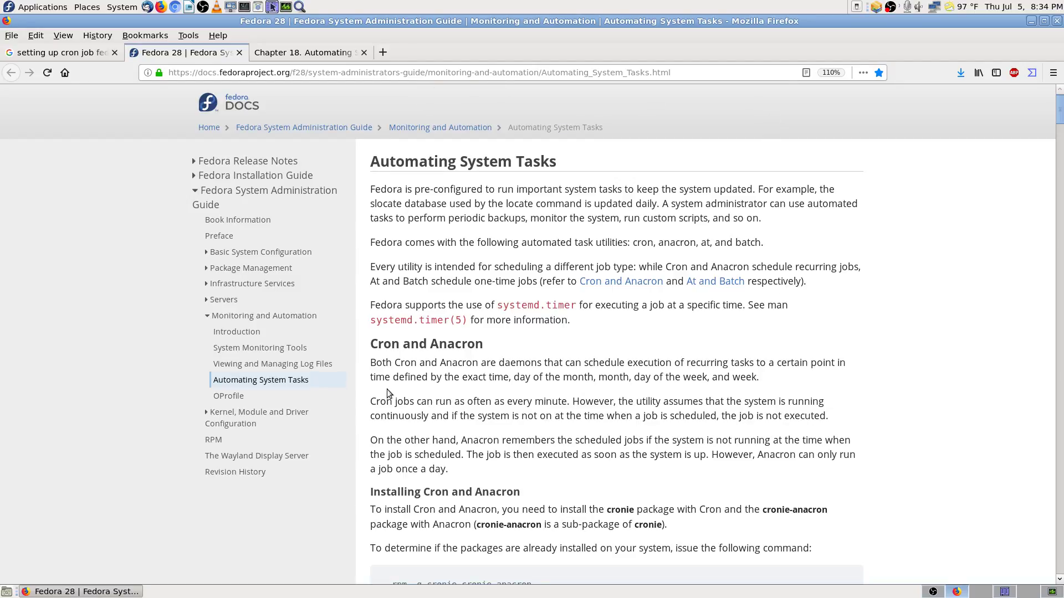
pyautogui.scroll(-5, 363, 406)
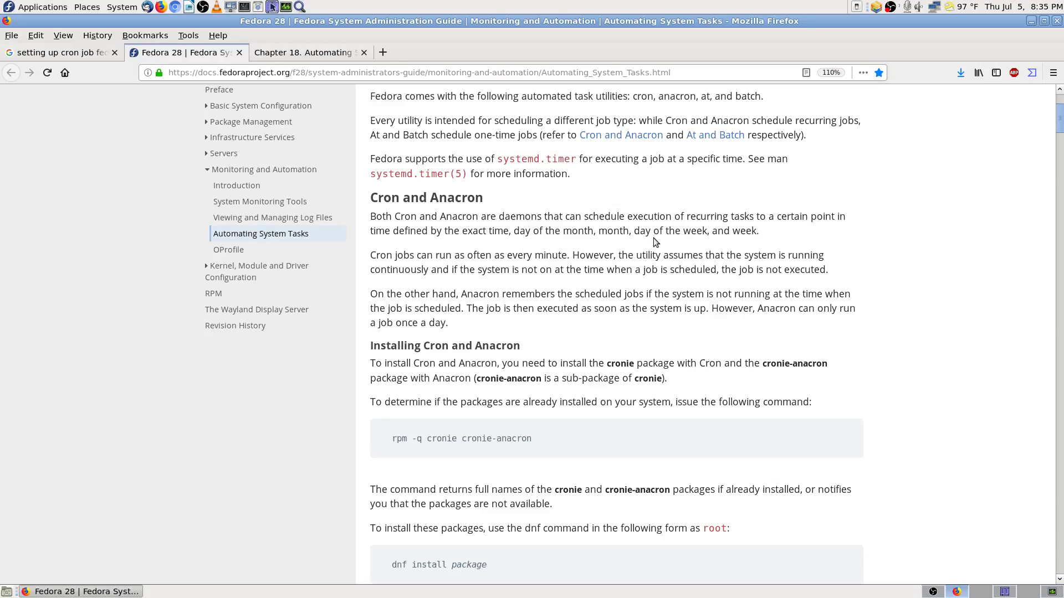
pyautogui.scroll(-3, 953, 316)
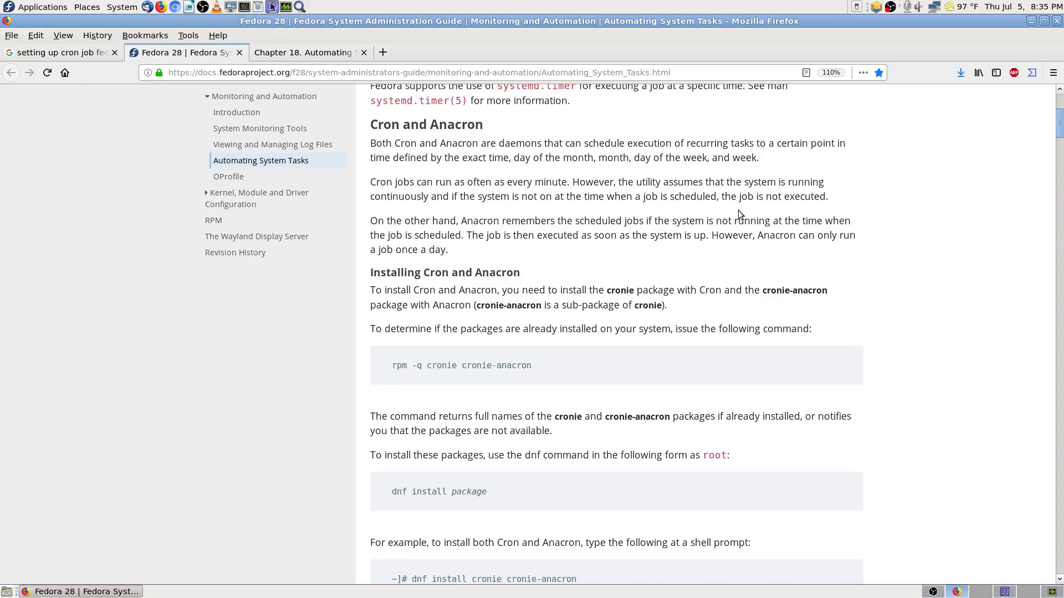
pyautogui.scroll(-1, 1041, 256)
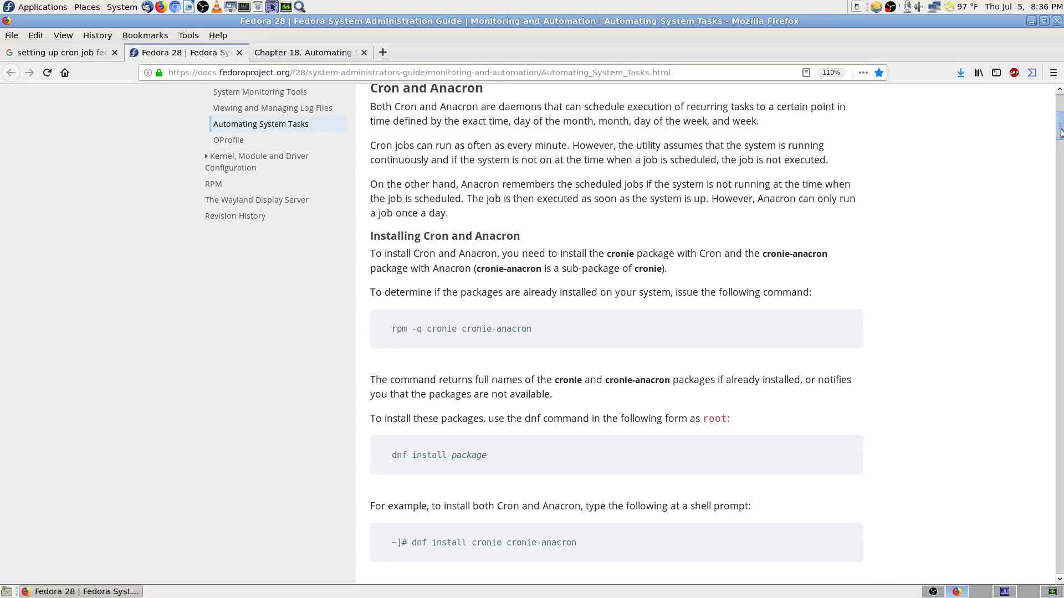
pyautogui.scroll(1, 1061, 132)
pyautogui.scroll(-1, 1060, 132)
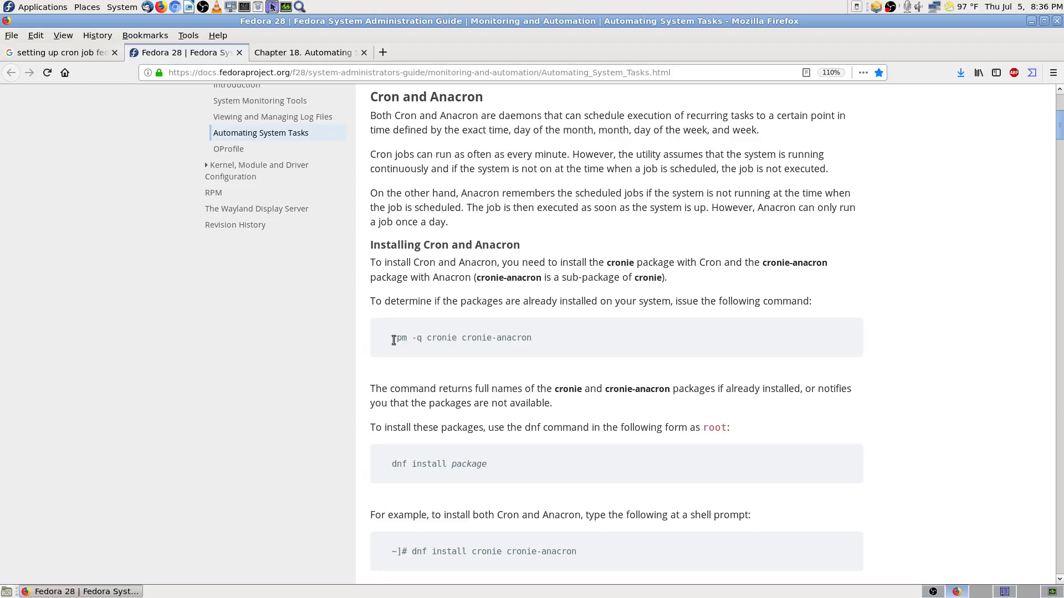
# Step: Copy the rpm -q cronie cronie-anacron command from the Fedora 28 docs
pyautogui.moveTo(394, 341); pyautogui.dragTo(490, 344)
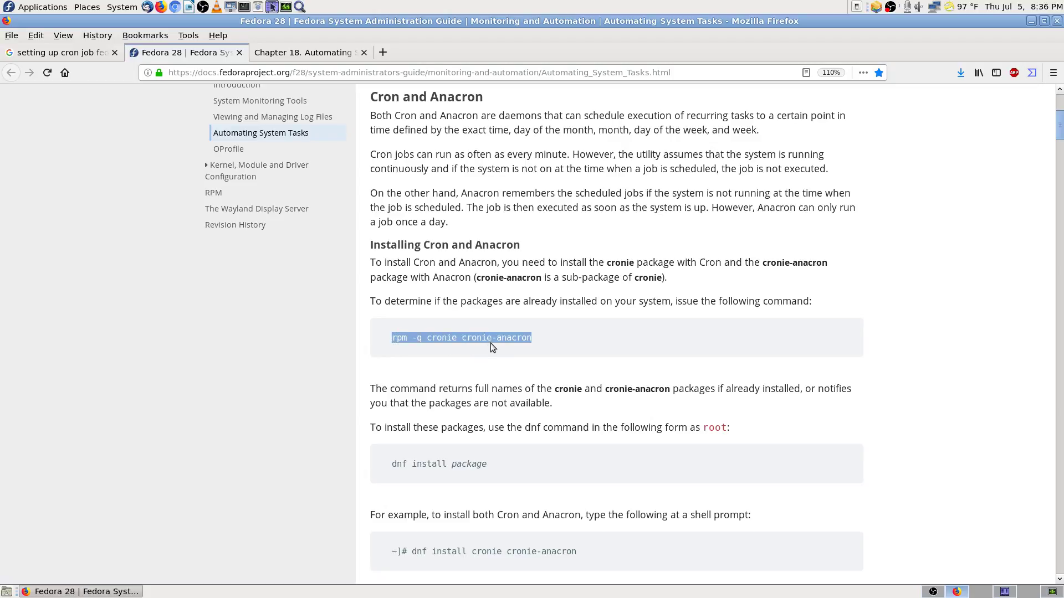
pyautogui.rightClick(491, 343)
pyautogui.click(527, 351)
# Step: Bring up the Chapter 18 Automating System Tasks page and browse its Fedora 26 sidebar entries
pyautogui.click(300, 54)
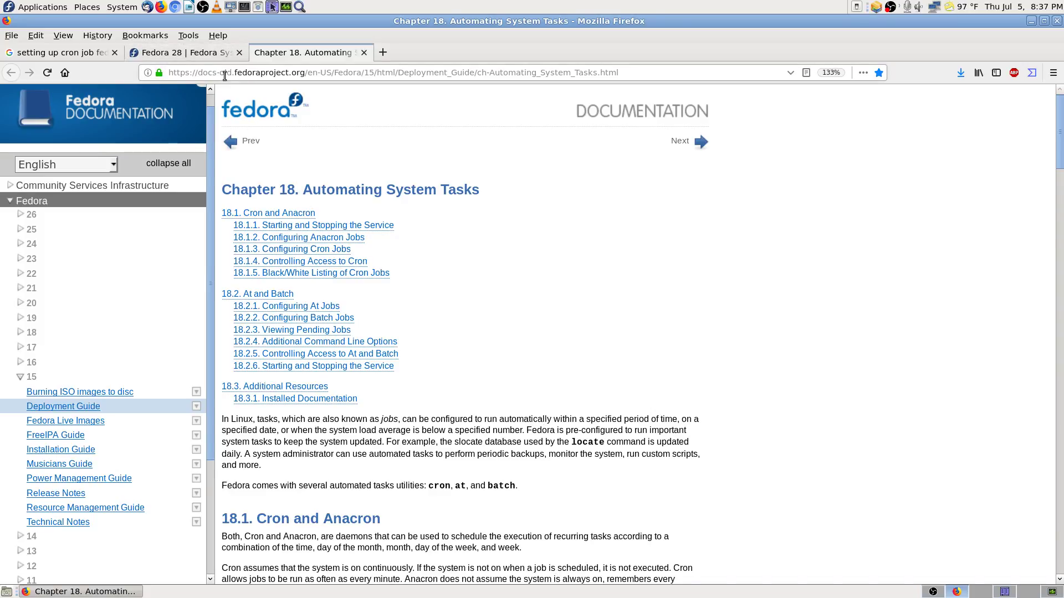
pyautogui.click(216, 55)
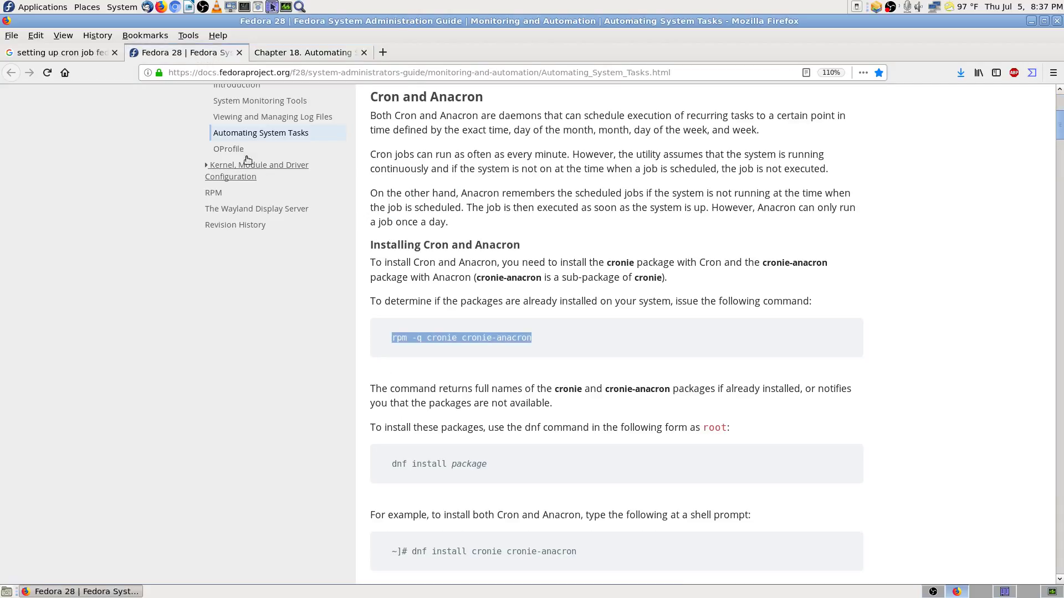
pyautogui.click(303, 55)
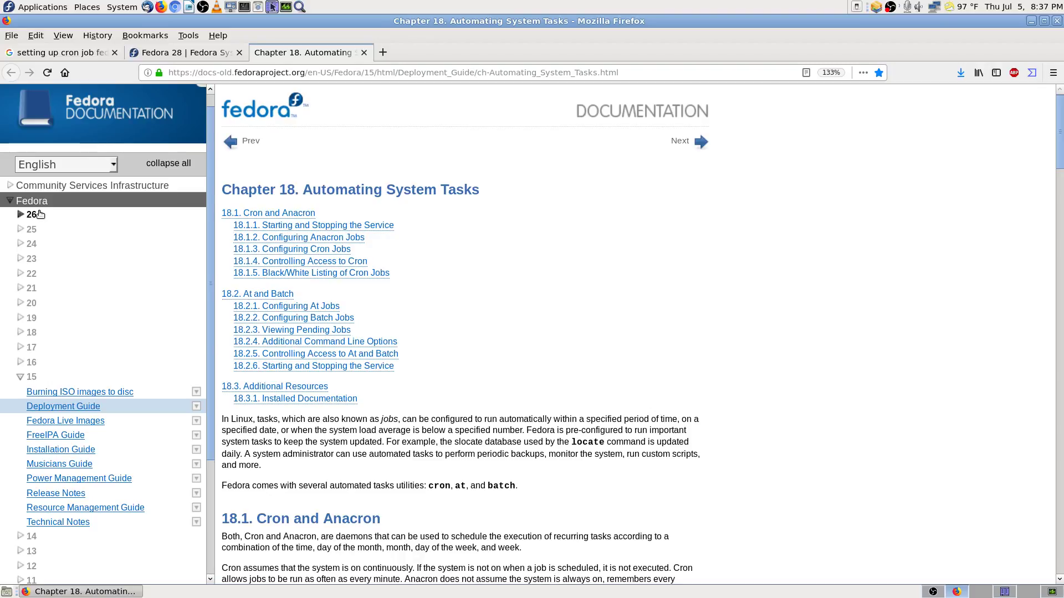
pyautogui.scroll(1, 49, 232)
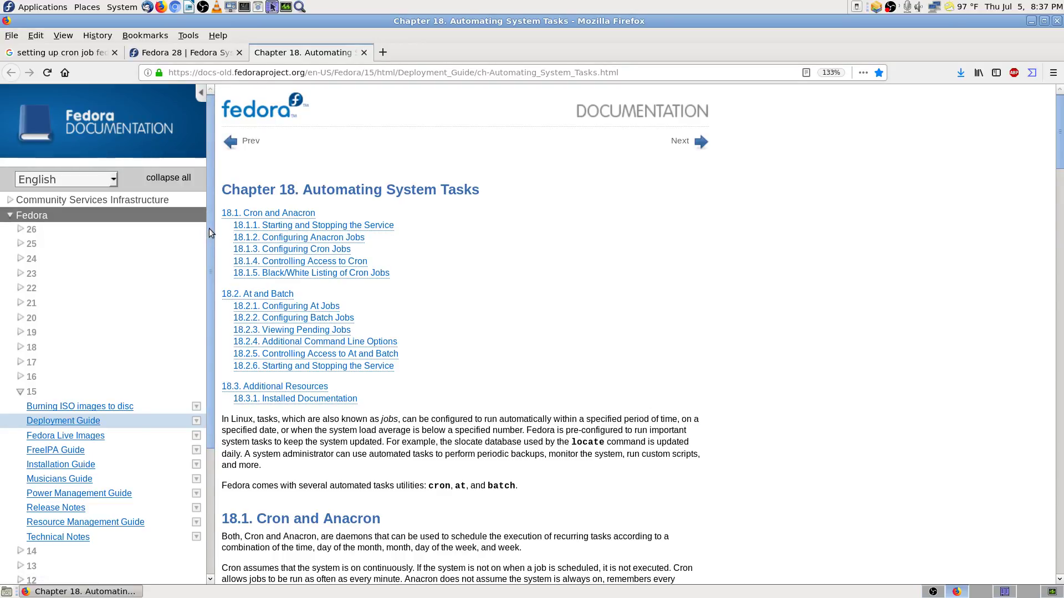
pyautogui.click(30, 230)
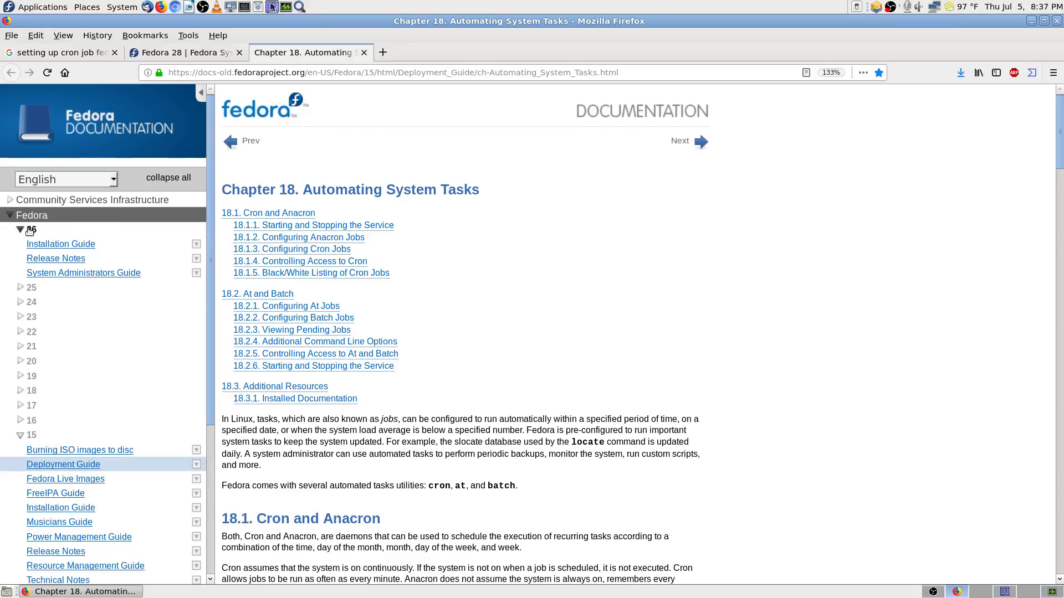
pyautogui.click(32, 231)
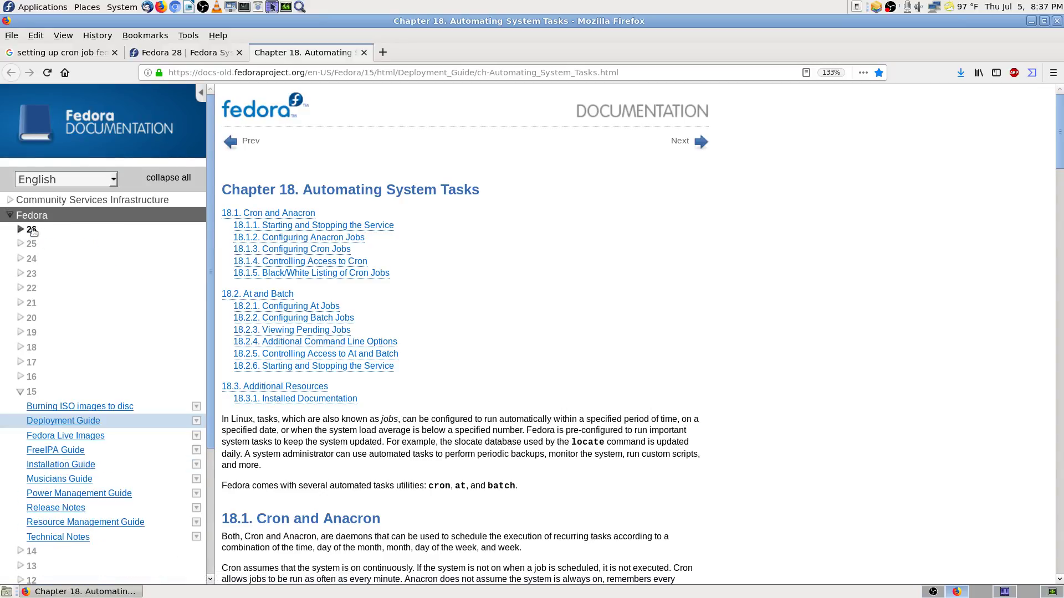
pyautogui.scroll(-4, 211, 185)
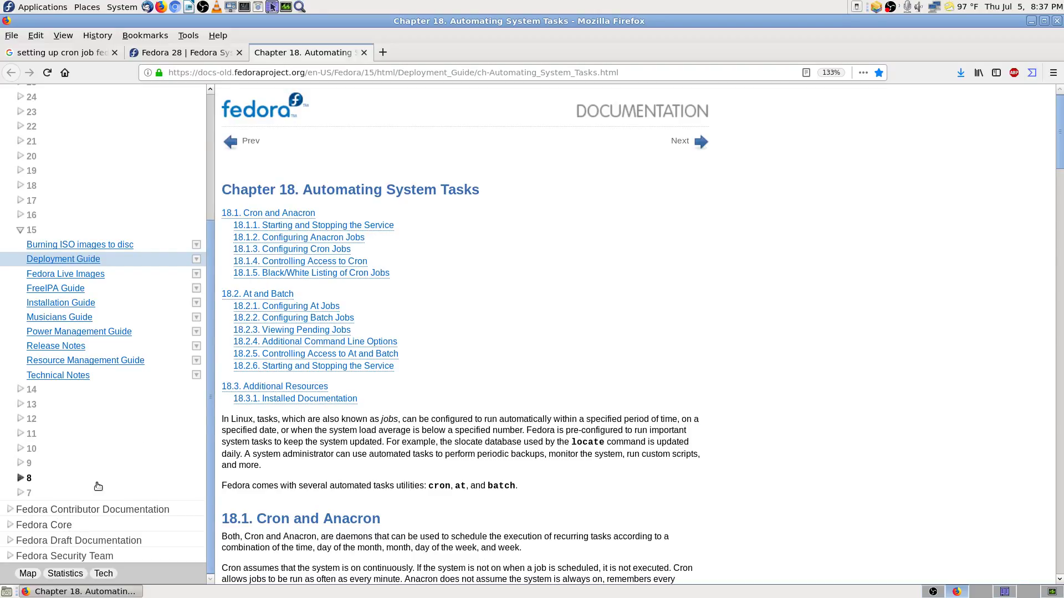
pyautogui.scroll(4, 99, 486)
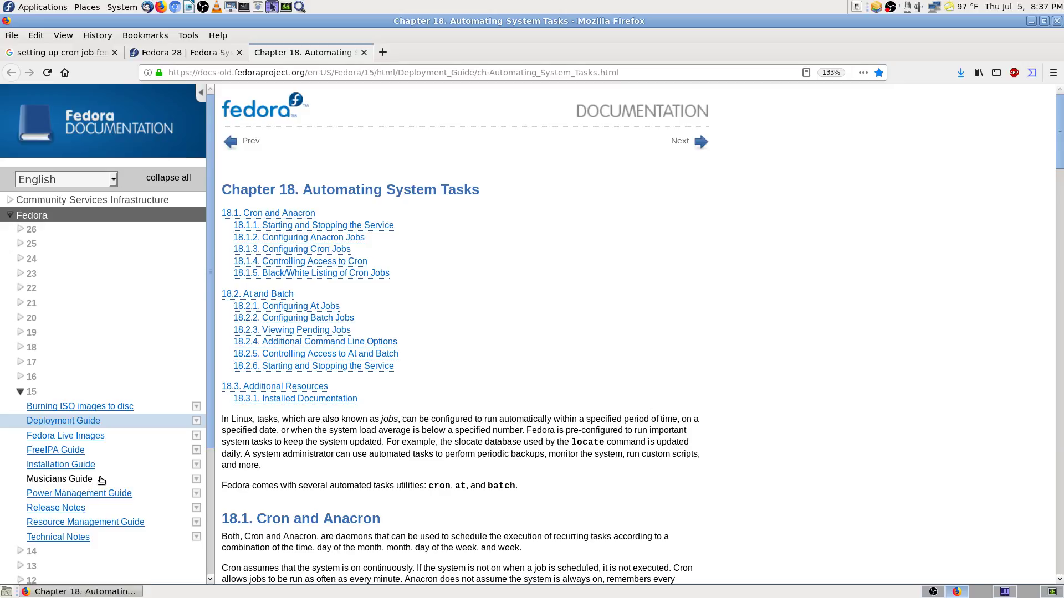
# Step: Close the Chapter 18 tab and copy the rpm -q cronie cronie-anacron command
pyautogui.click(364, 52)
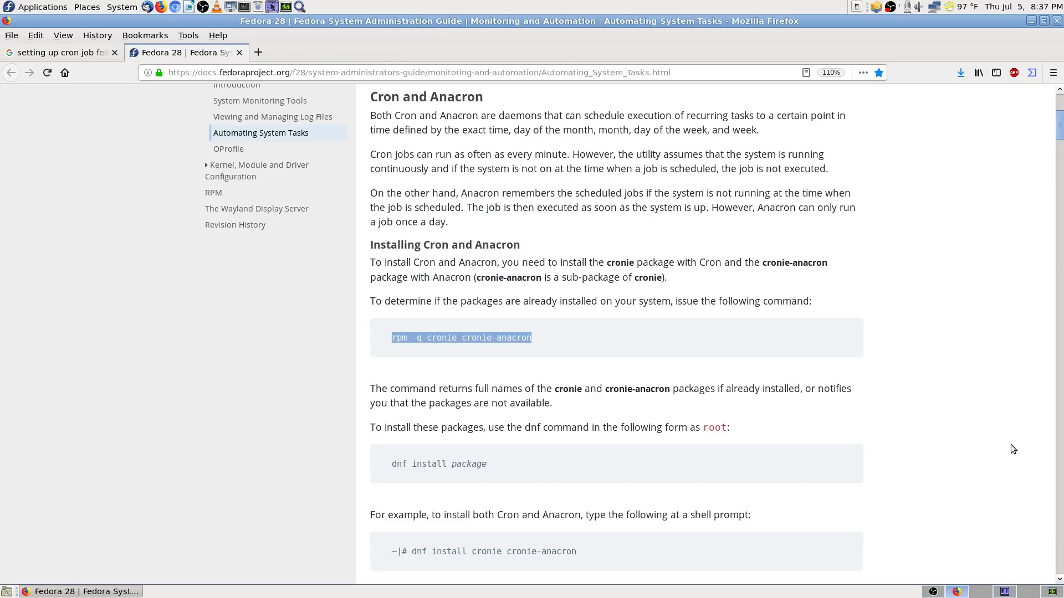
pyautogui.rightClick(521, 337)
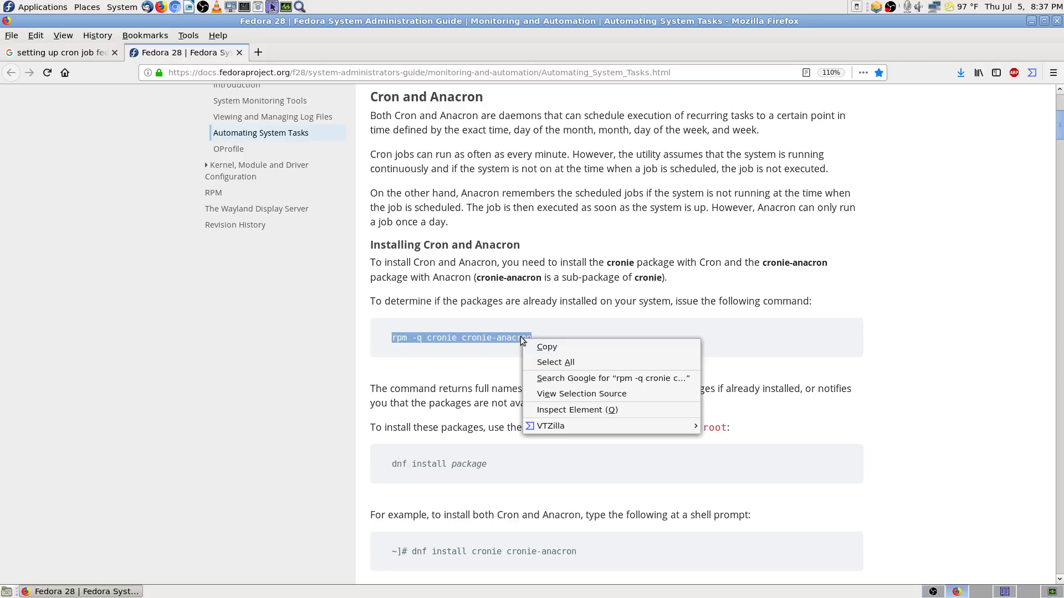
pyautogui.click(570, 346)
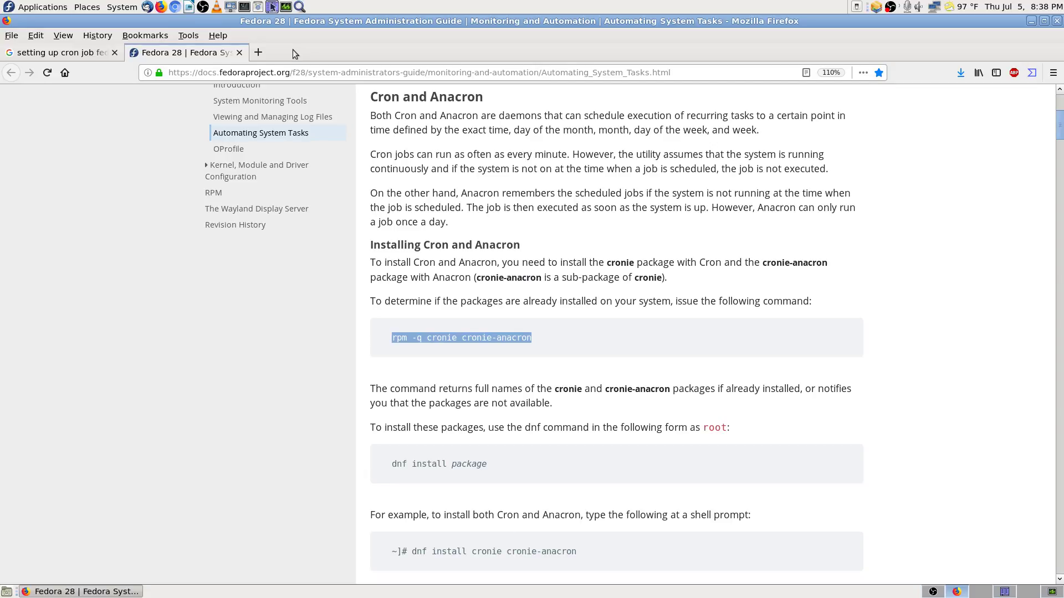
# Step: Launch a Mate Terminal window, moved and narrowed to sit beside the Fedora docs
pyautogui.click(244, 7)
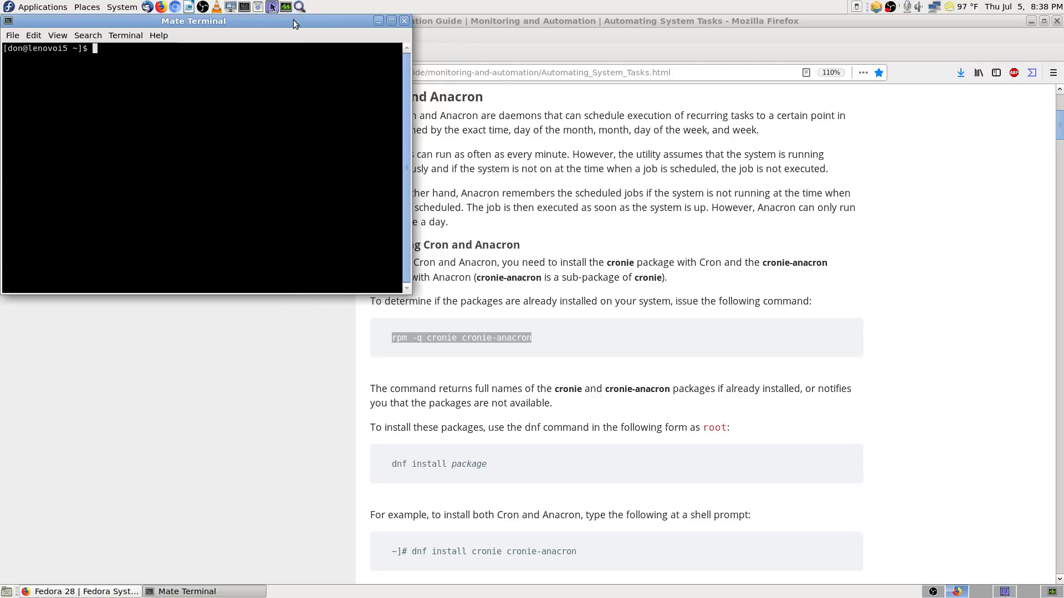
pyautogui.moveTo(295, 25); pyautogui.dragTo(293, 49)
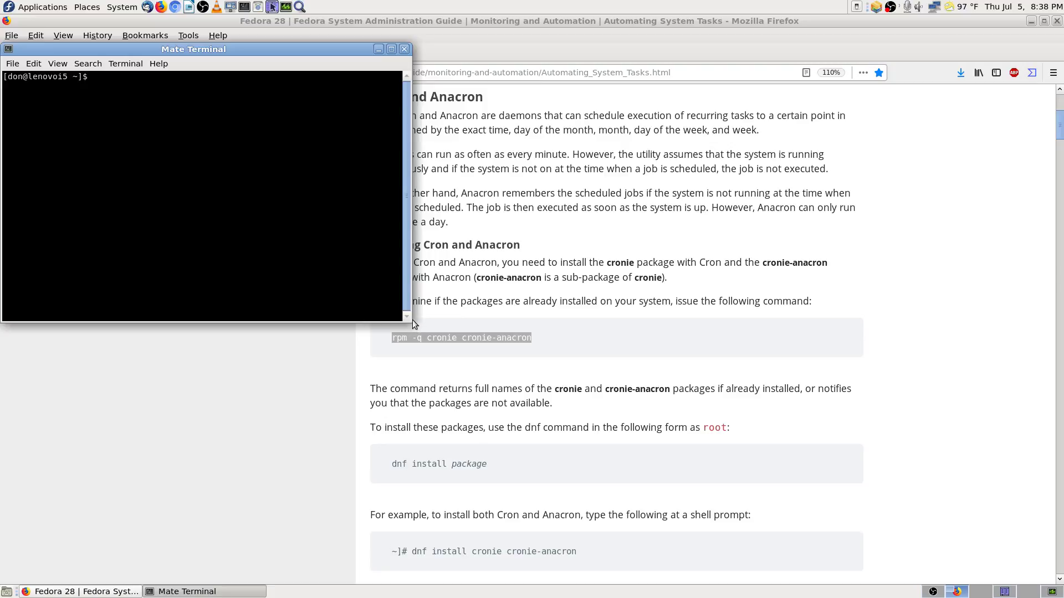
pyautogui.moveTo(412, 321); pyautogui.dragTo(356, 320)
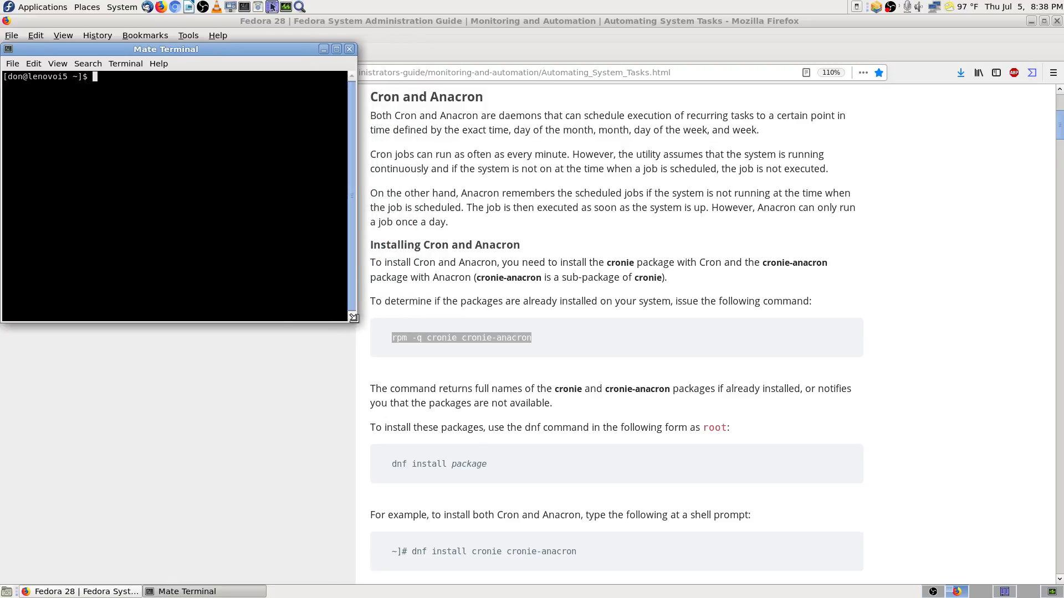
# Step: Make the terminal taller and switch to root with su
pyautogui.moveTo(275, 323); pyautogui.dragTo(247, 586)
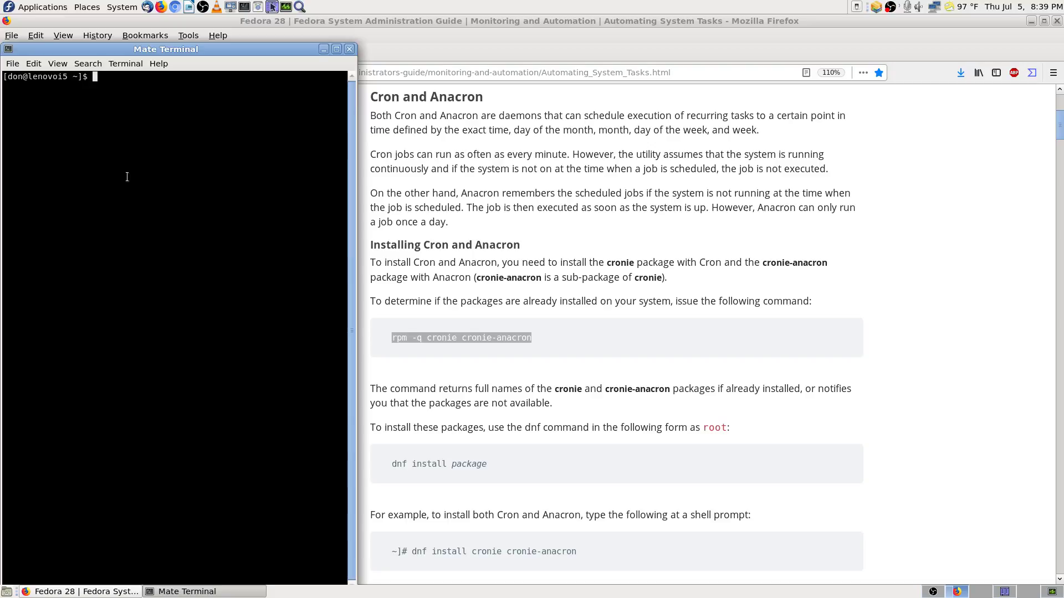
pyautogui.write('su')
pyautogui.press('Return')
pyautogui.press('Return')
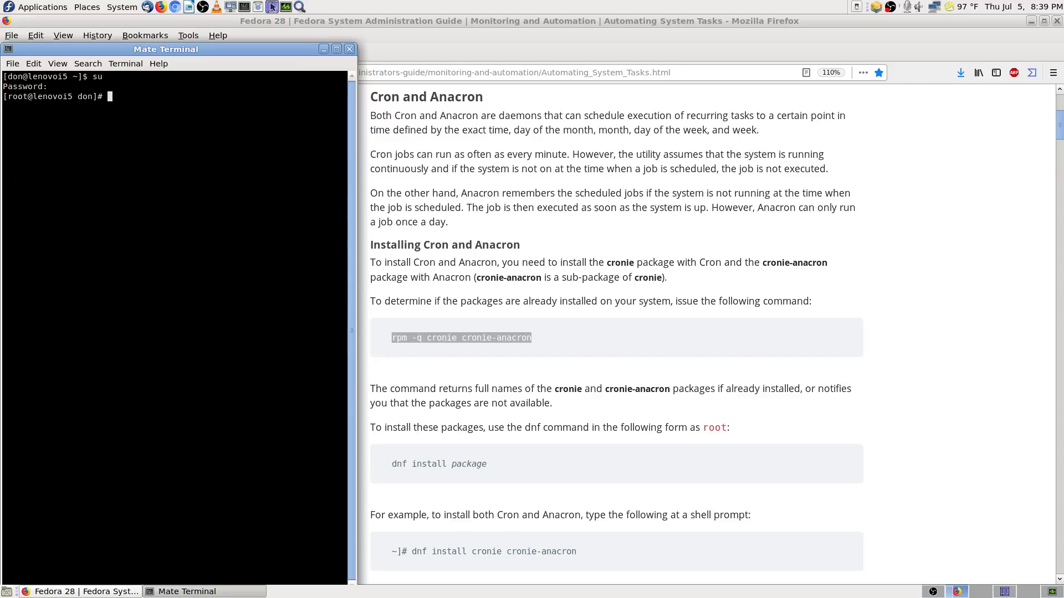
# Step: Paste and run rpm -q cronie cronie-anacron, confirming both 1.5.1-9.fc28 packages are installed
pyautogui.rightClick(131, 176)
pyautogui.click(155, 247)
pyautogui.press('Return')
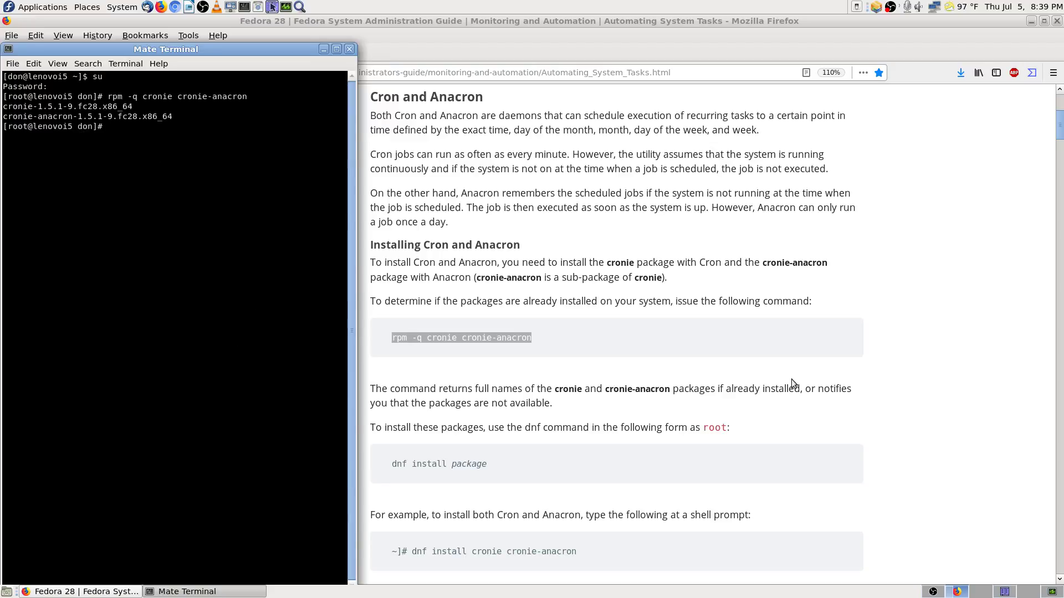
pyautogui.scroll(-5, 791, 379)
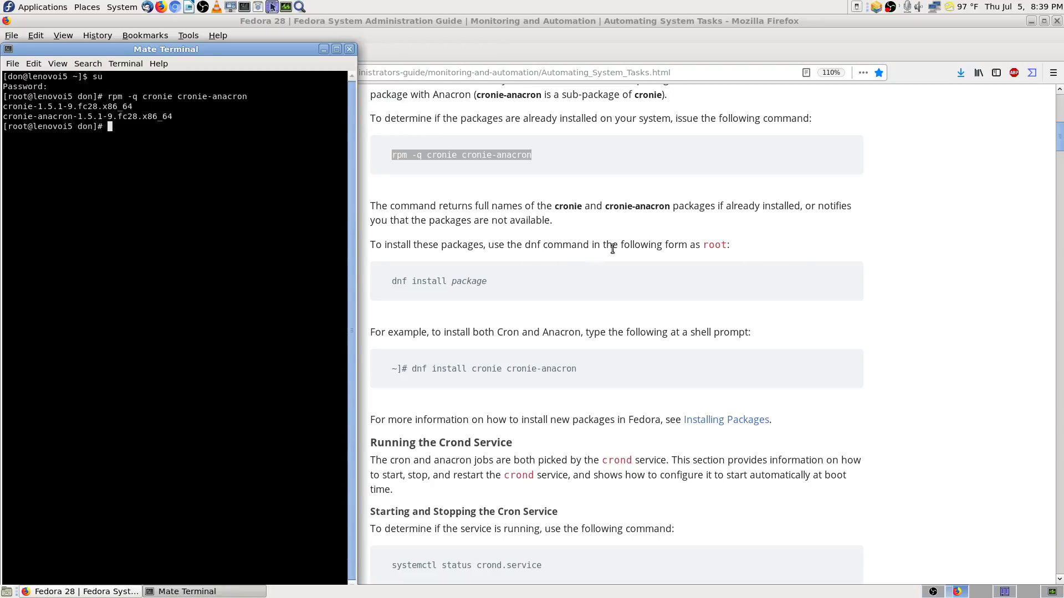
# Step: Scroll the docs to Running the Crond Service, then switch to the Krusader workspace
pyautogui.scroll(-3, 405, 272)
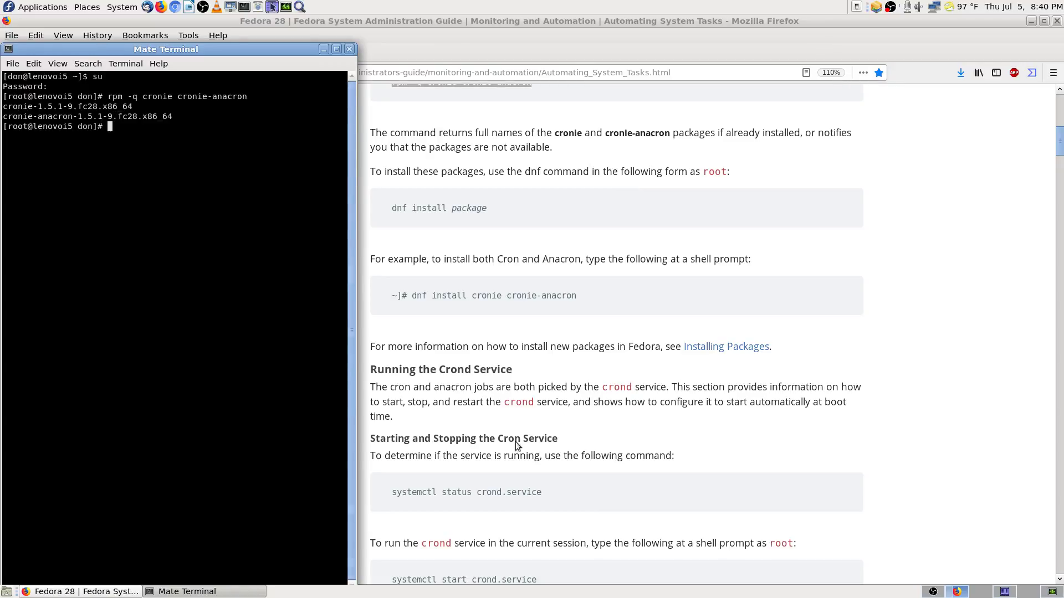
pyautogui.click(1005, 592)
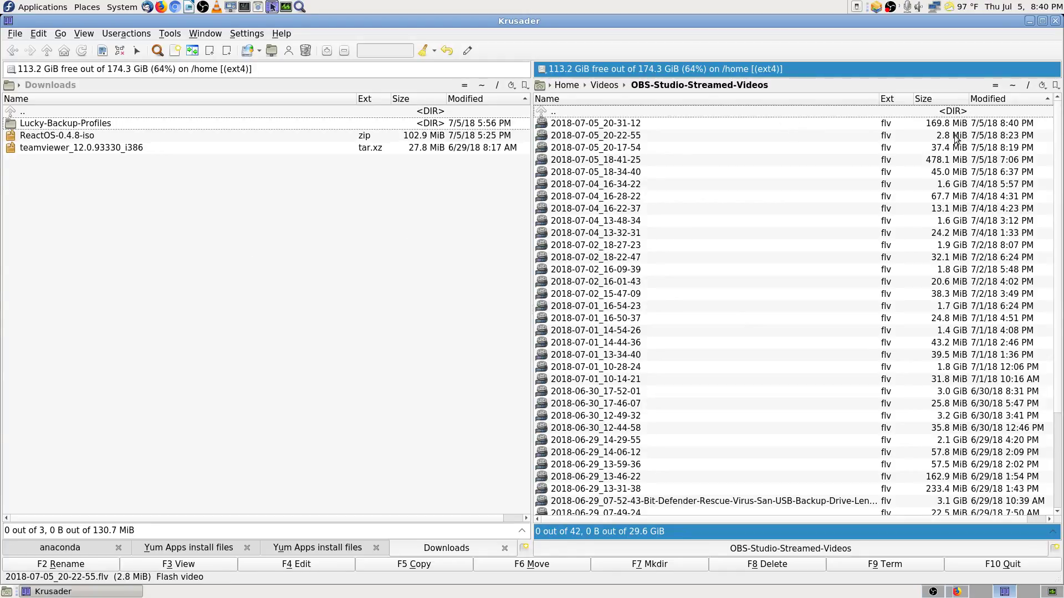
# Step: Browse from home into Documents and the Fedora 23 Lenovo i5 info folder, then back to Documents
pyautogui.click(1013, 86)
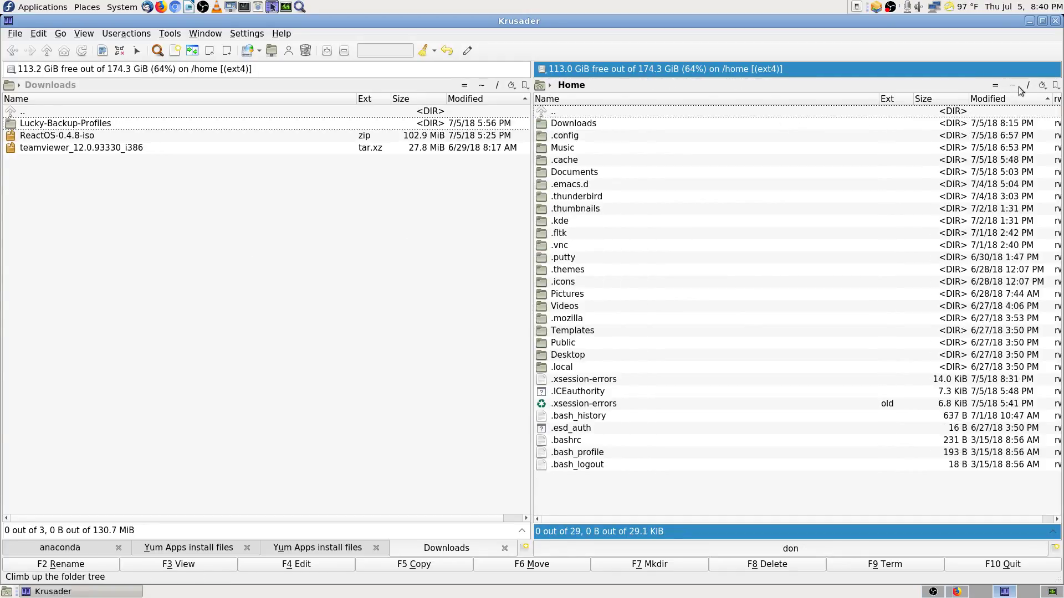
pyautogui.write('doc')
pyautogui.press('Return')
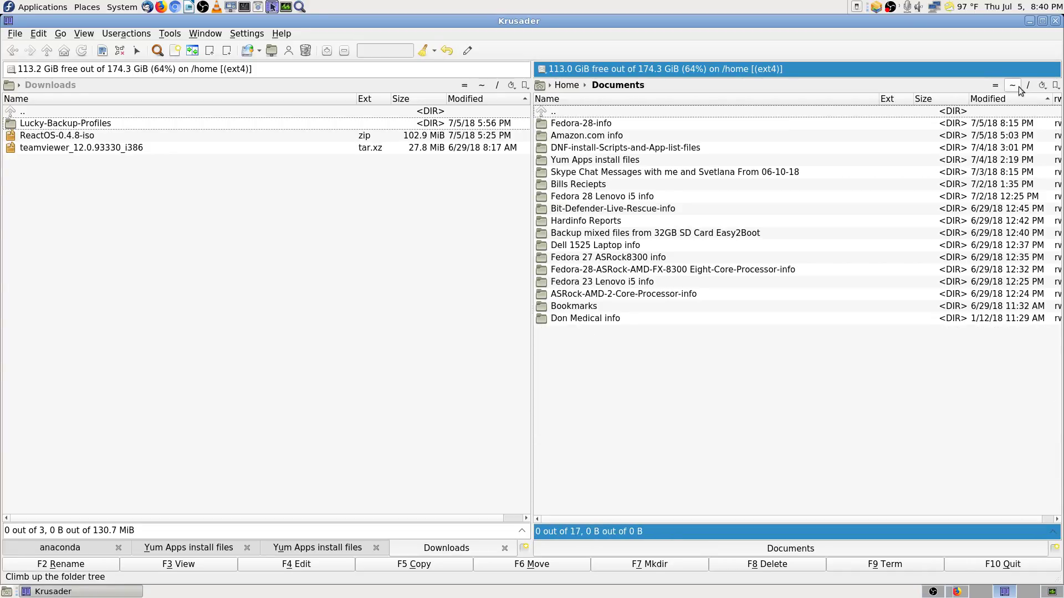
pyautogui.write('fed')
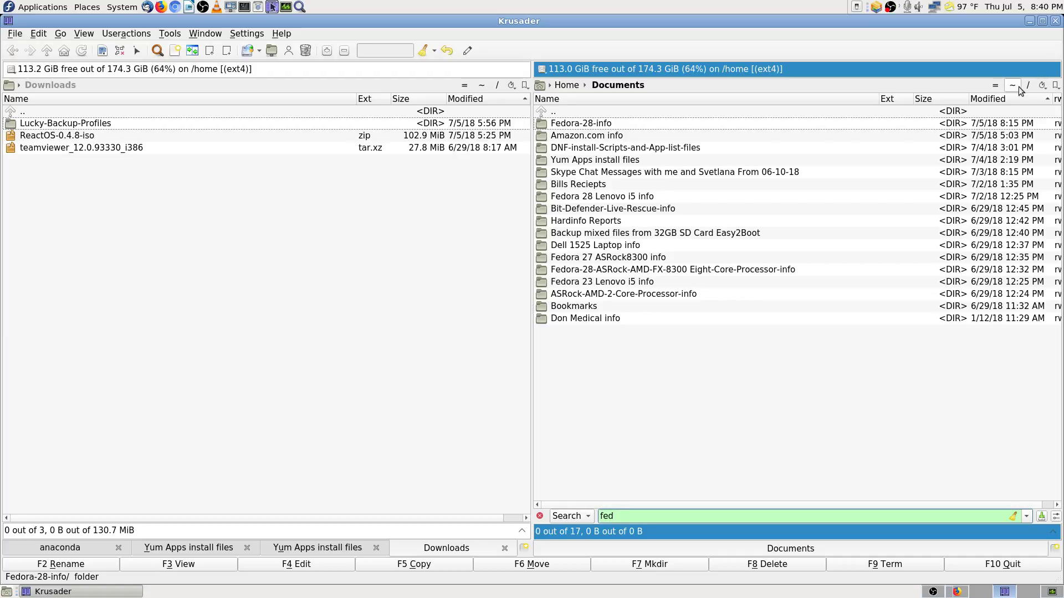
pyautogui.press('Down')
pyautogui.press('Down')
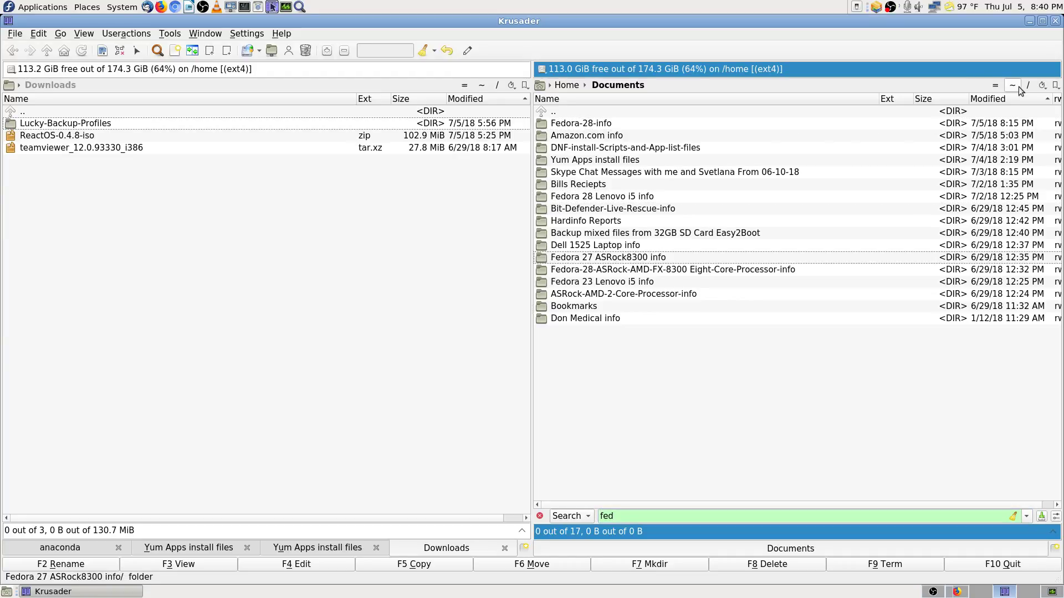
pyautogui.press('Down')
pyautogui.press('Down')
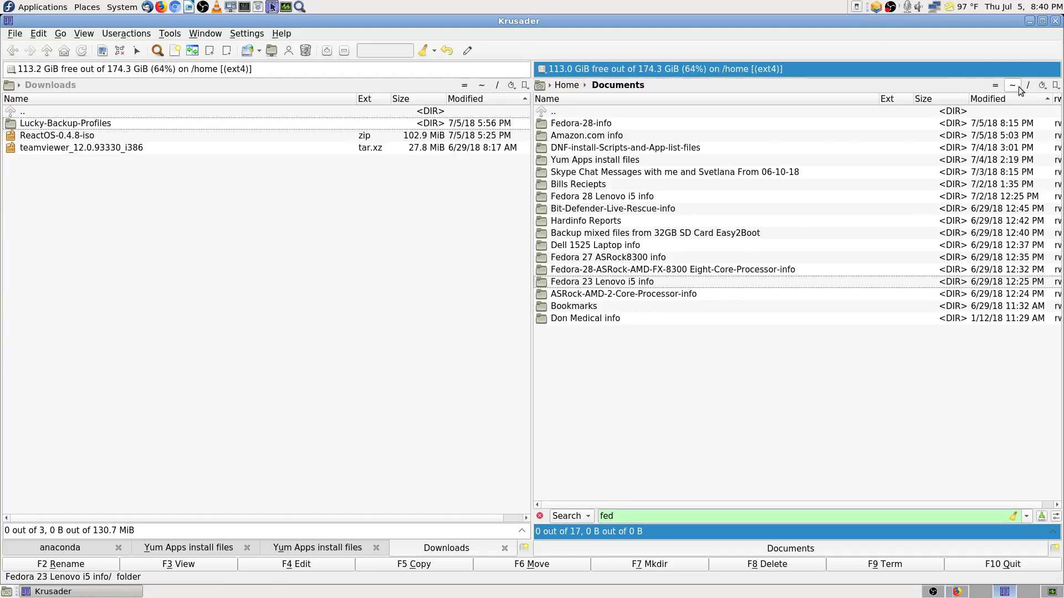
pyautogui.press('Return')
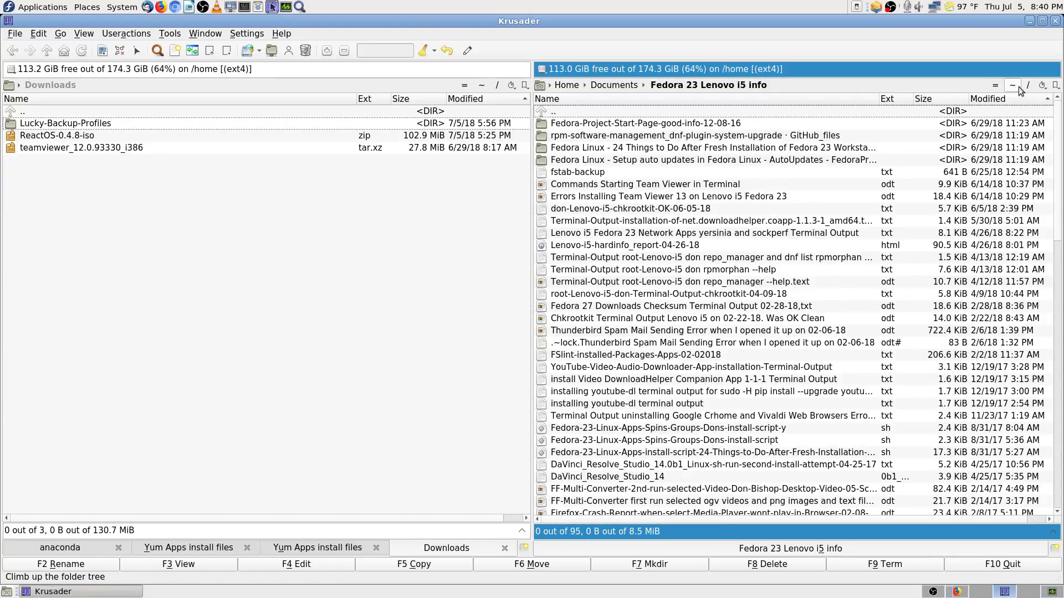
pyautogui.write('cron')
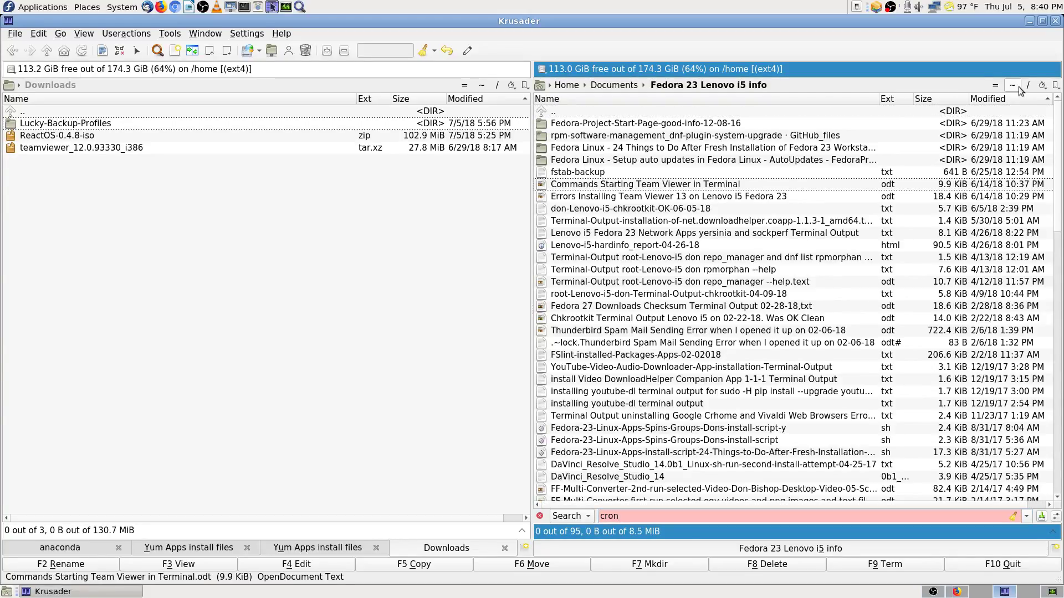
pyautogui.press('BackSpace')
pyautogui.press('BackSpace')
pyautogui.press('BackSpace')
pyautogui.press('BackSpace')
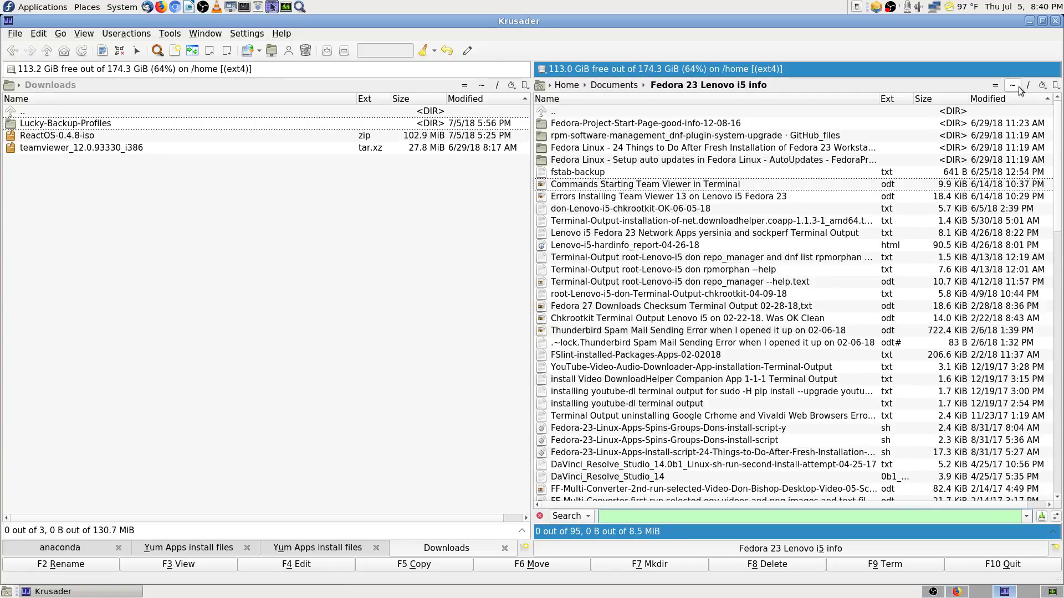
pyautogui.click(571, 113)
pyautogui.doubleClick(570, 114)
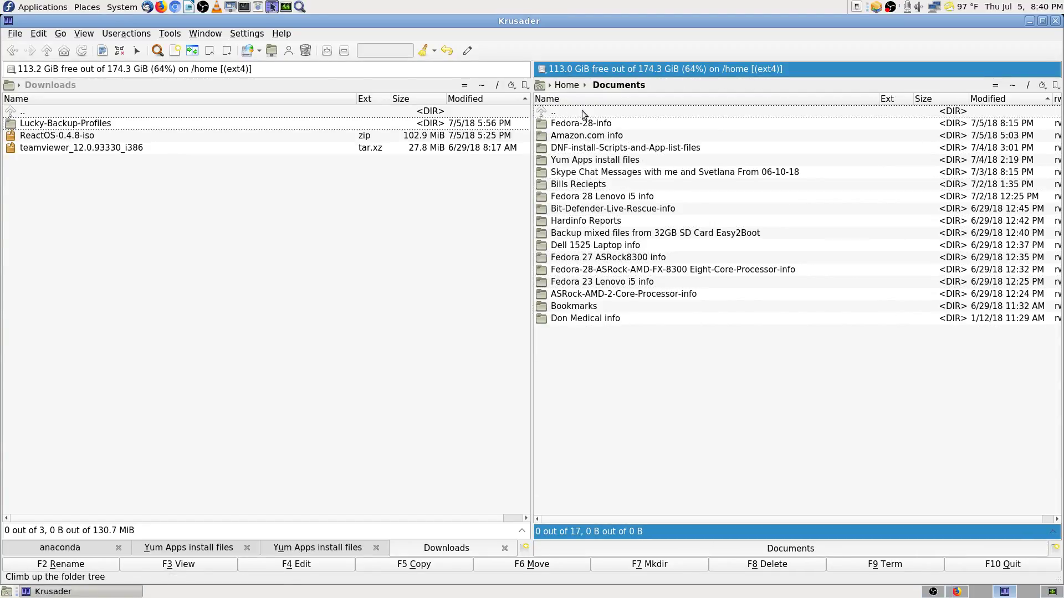
# Step: Search Documents for files matching cron and view the yum-cron install log result
pyautogui.click(158, 51)
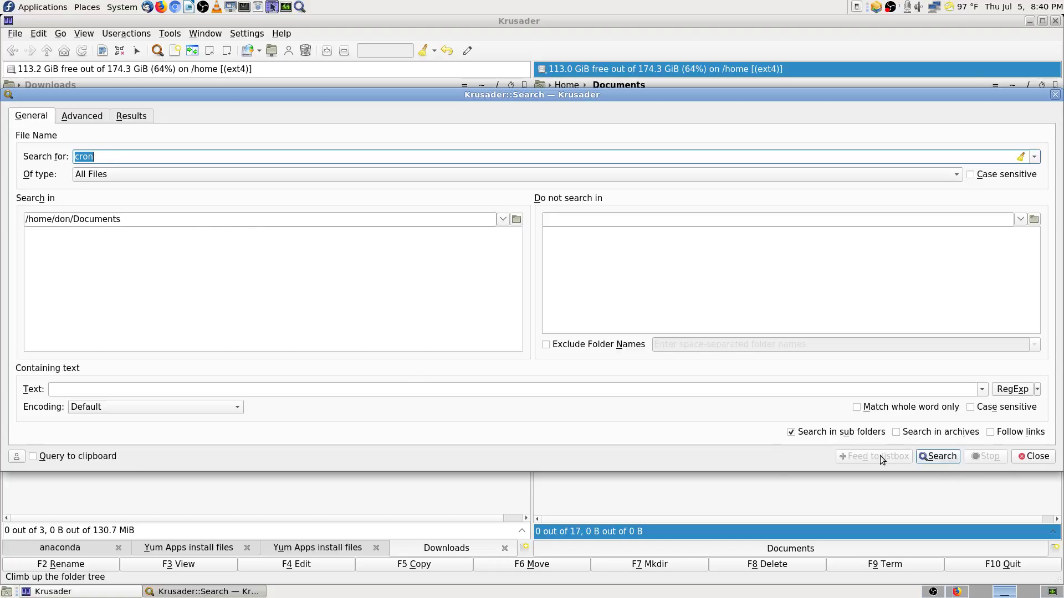
pyautogui.click(953, 457)
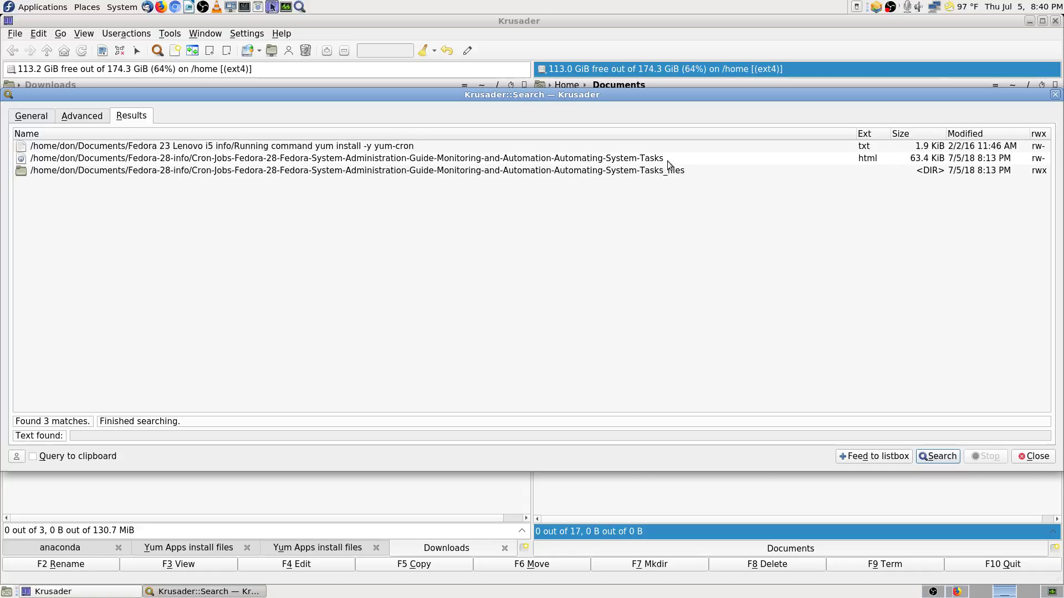
pyautogui.click(428, 149)
pyautogui.rightClick(427, 147)
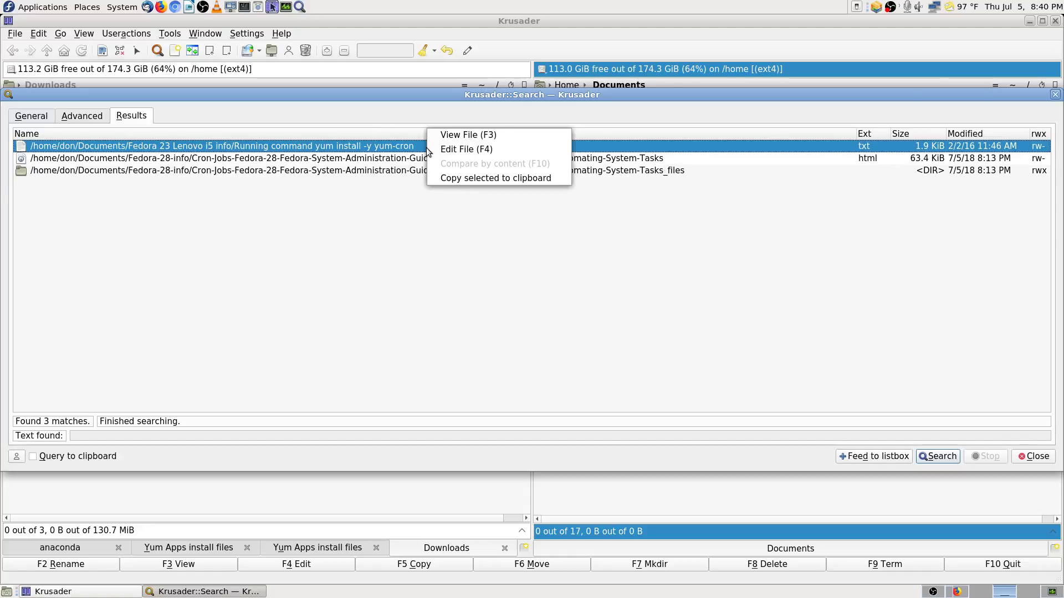
pyautogui.click(490, 134)
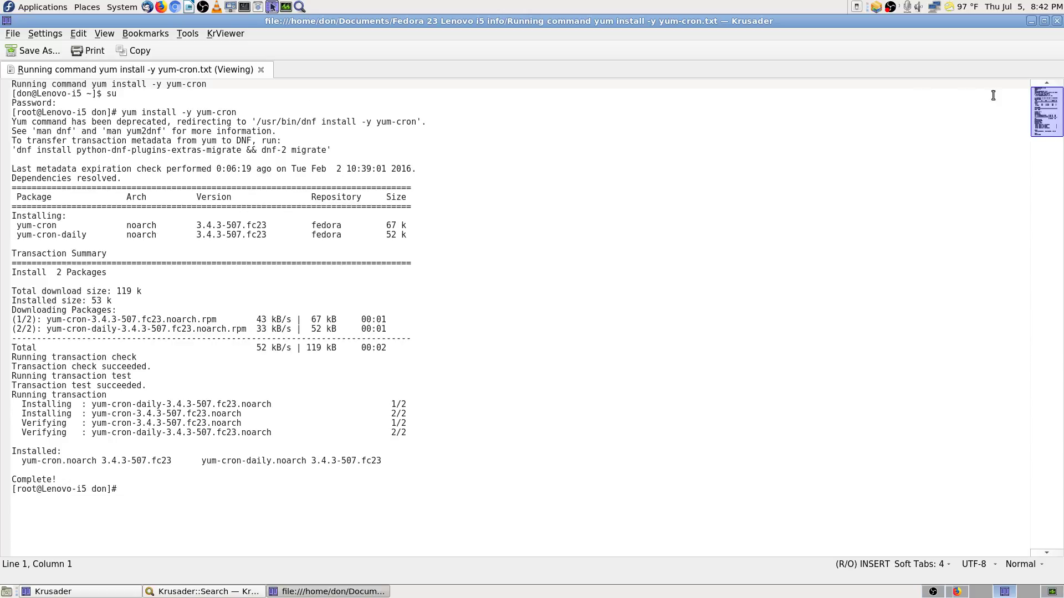
# Step: Close the yum-cron log viewer and the search results window
pyautogui.click(1056, 22)
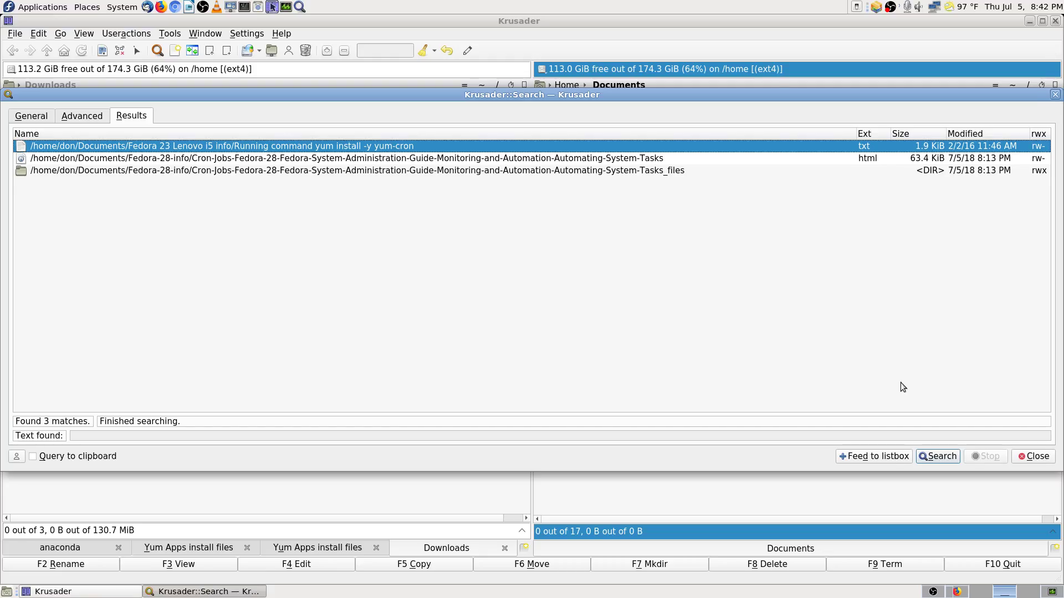
pyautogui.click(1051, 460)
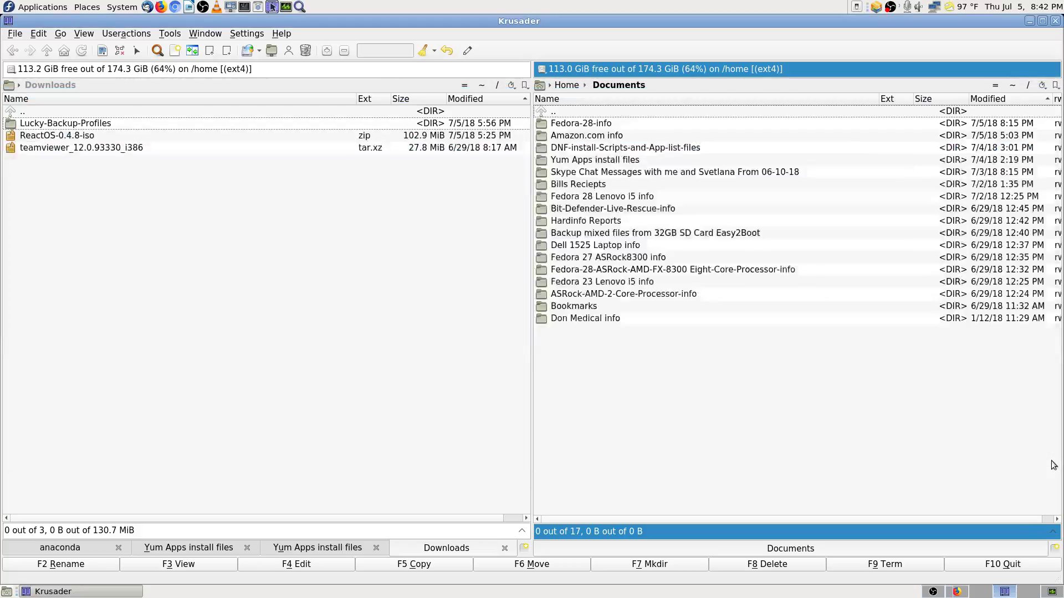
# Step: Go to the Fedora docs workspace and select the dnf install cronie cronie-anacron example
pyautogui.click(320, 115)
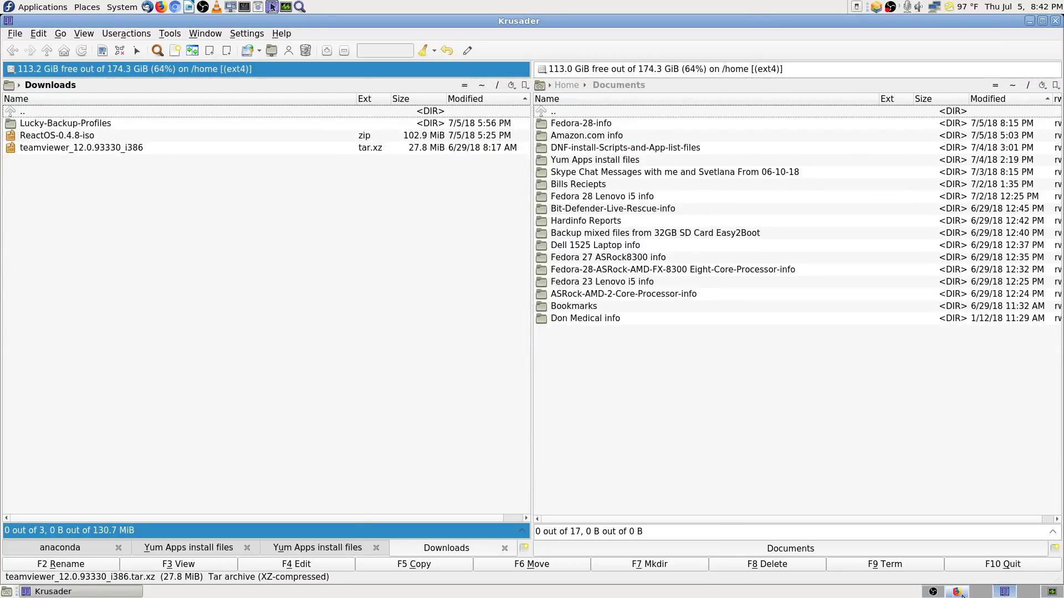
pyautogui.click(980, 591)
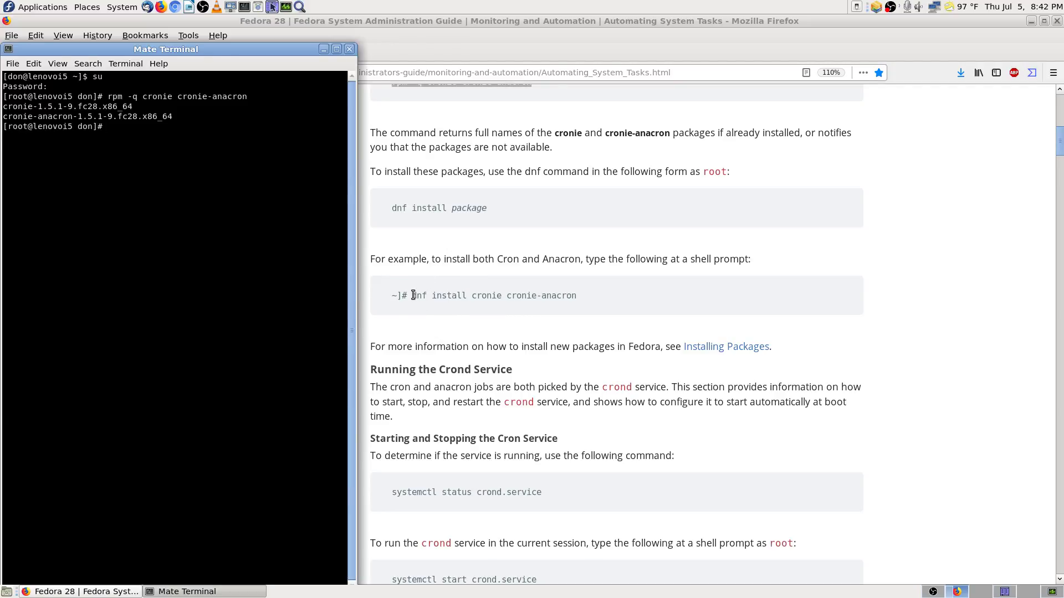
pyautogui.moveTo(405, 298); pyautogui.dragTo(569, 298)
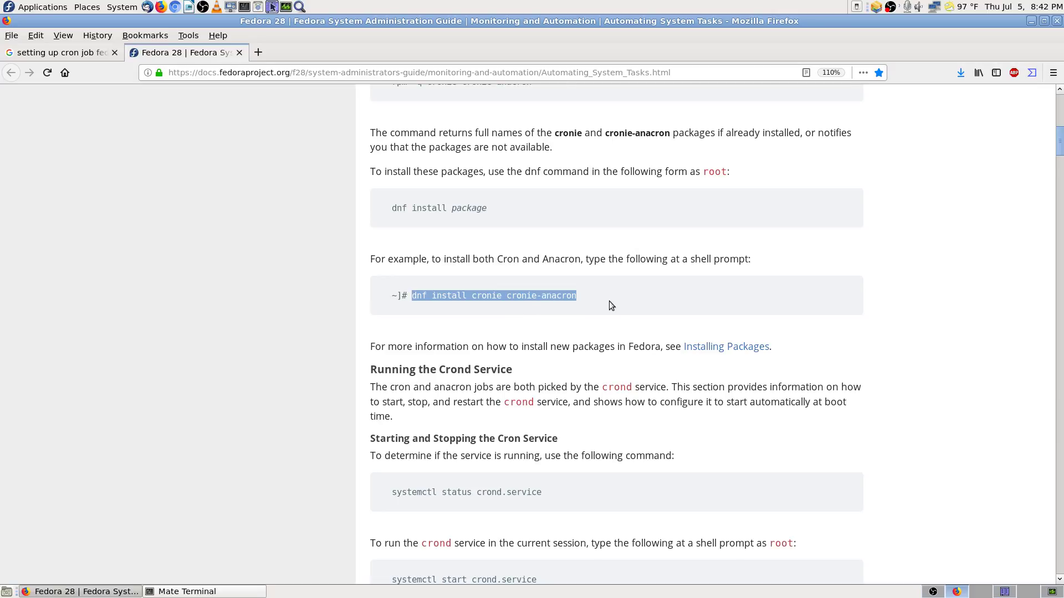
# Step: Read down to Running the Crond Service, then bring up System Monitor's process list
pyautogui.click(210, 592)
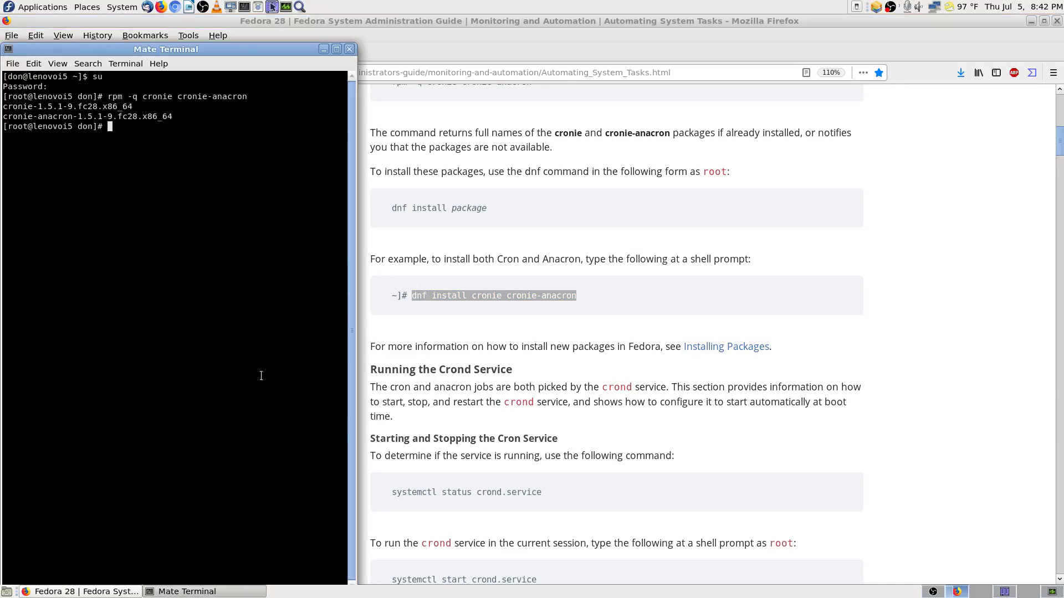
pyautogui.click(375, 348)
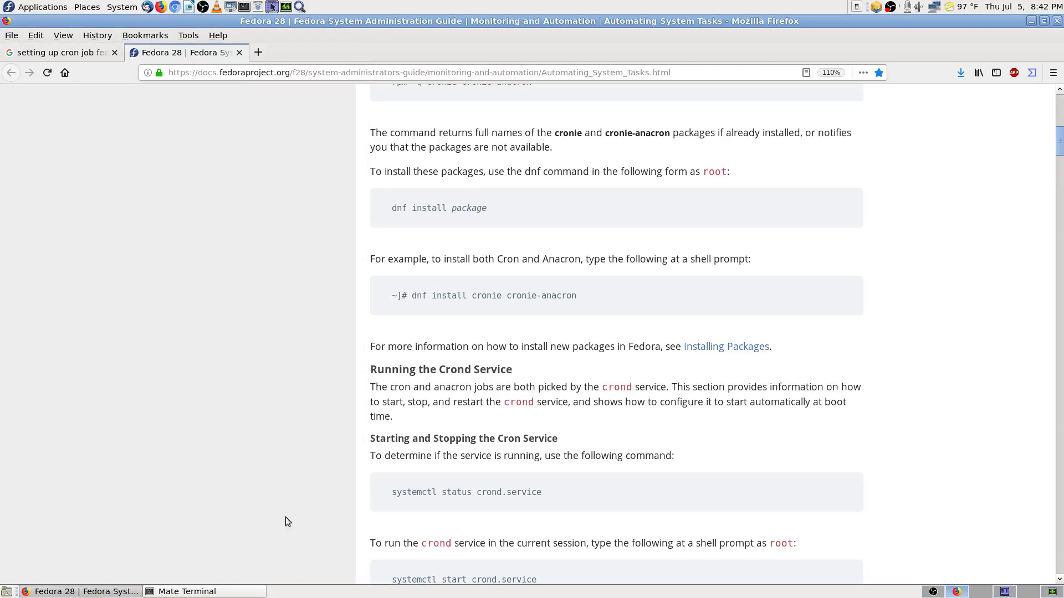
pyautogui.scroll(-5, 455, 387)
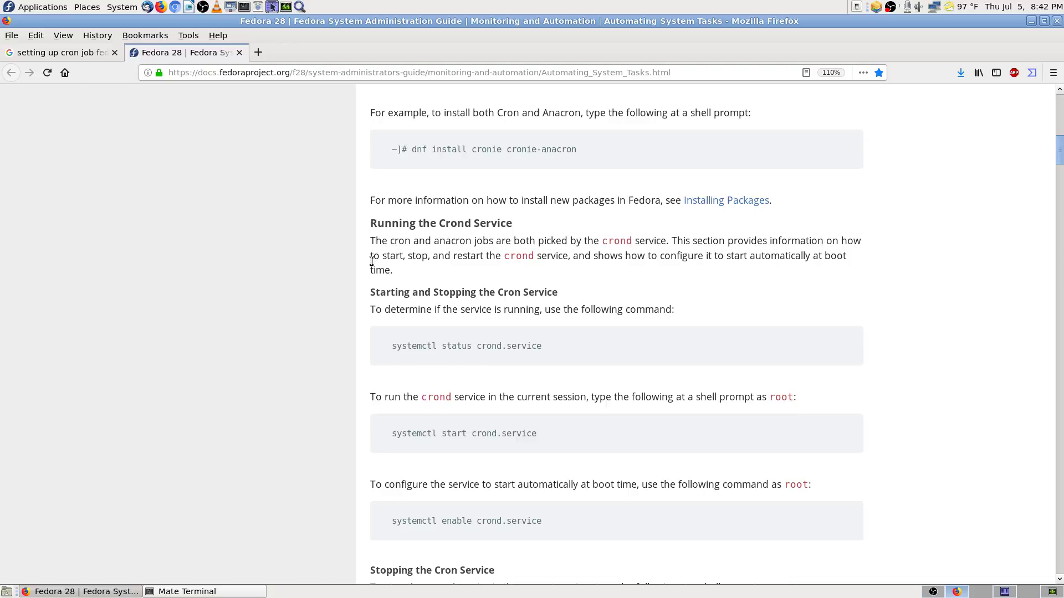
pyautogui.scroll(-2, 372, 262)
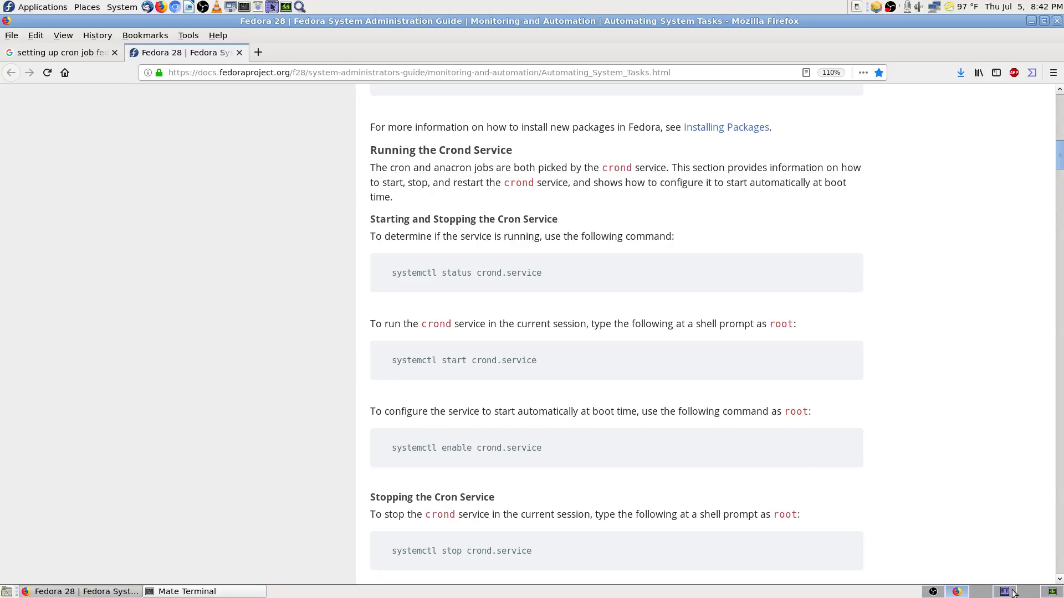
pyautogui.click(1055, 592)
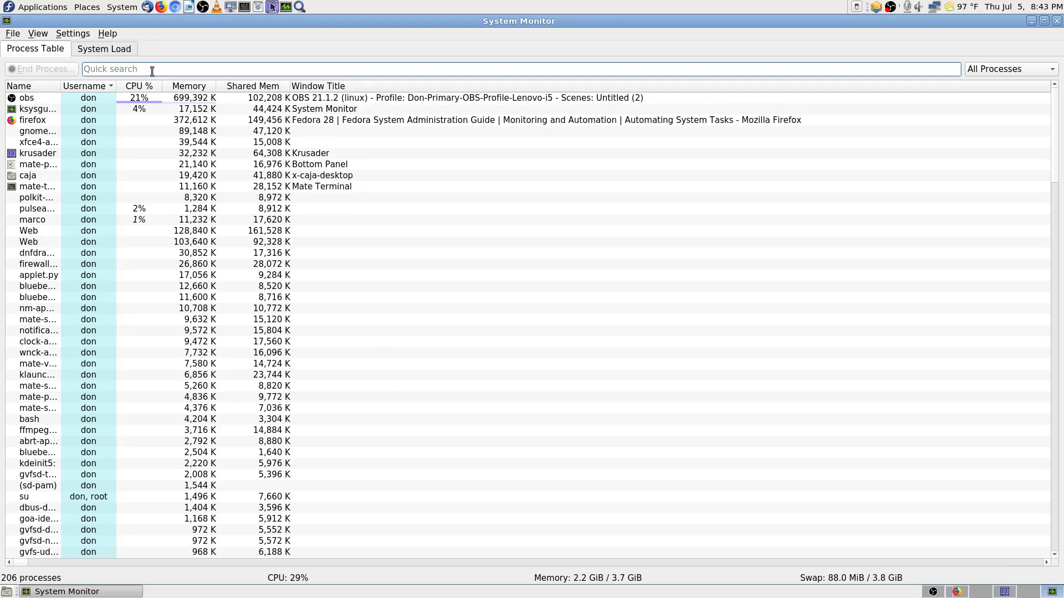
# Step: Quick-search processes for crond, clear it, and view the System Monitor About box
pyautogui.write('crond')
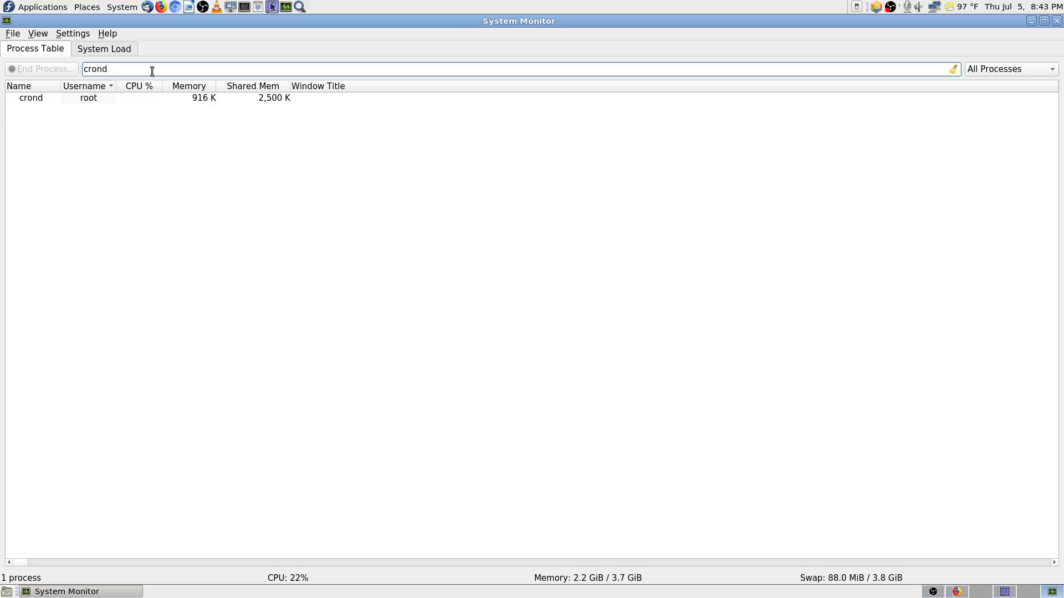
pyautogui.press('BackSpace')
pyautogui.press('BackSpace')
pyautogui.press('BackSpace')
pyautogui.press('BackSpace')
pyautogui.press('BackSpace')
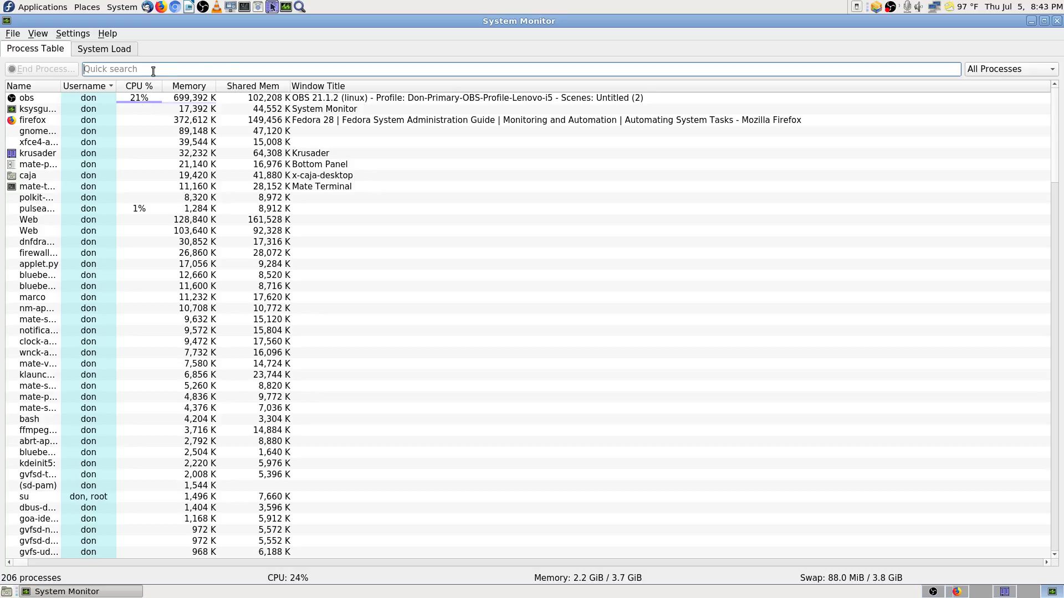
pyautogui.click(108, 34)
pyautogui.click(158, 123)
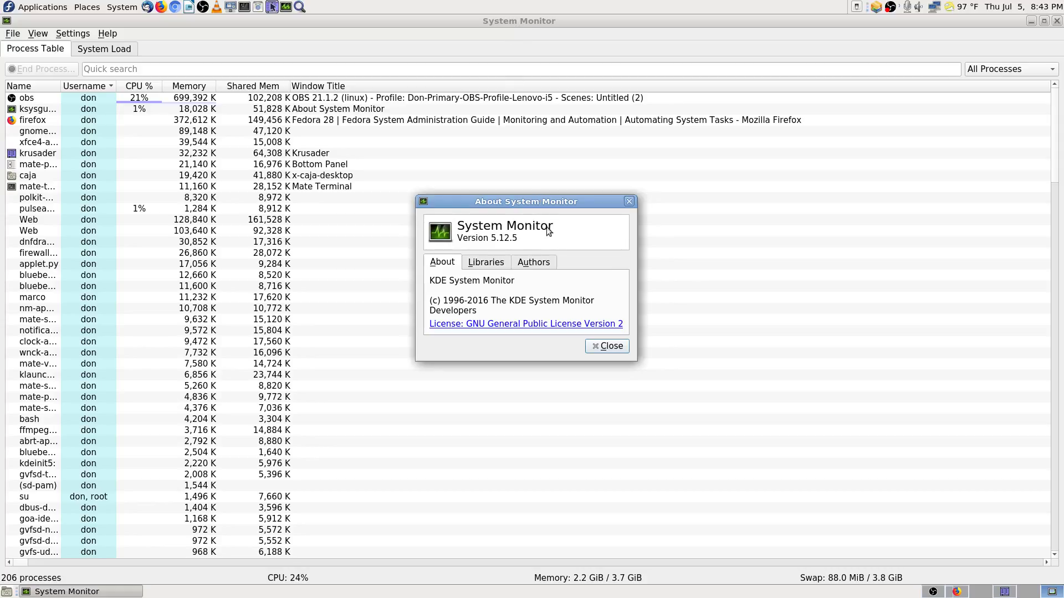
pyautogui.click(607, 346)
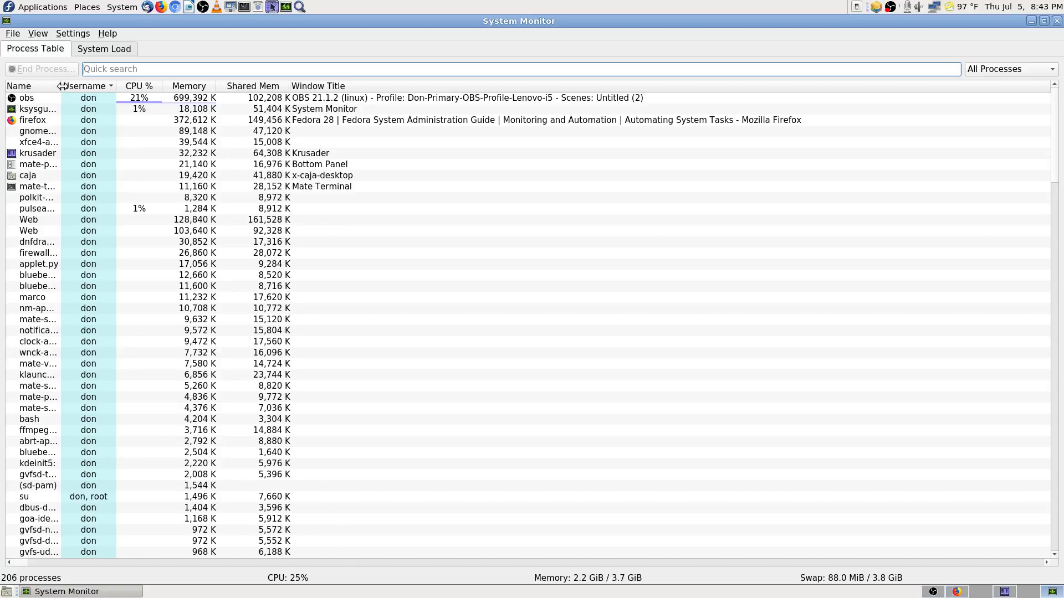
# Step: Widen the process Name column to show full names, after glancing at System Load graphs
pyautogui.moveTo(62, 88); pyautogui.dragTo(185, 99)
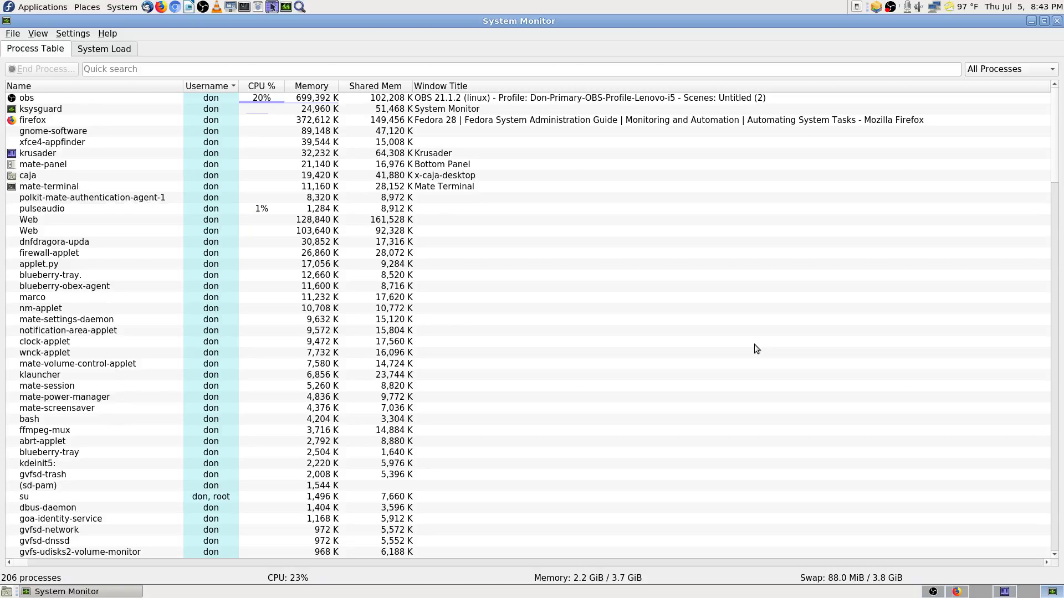
pyautogui.click(127, 49)
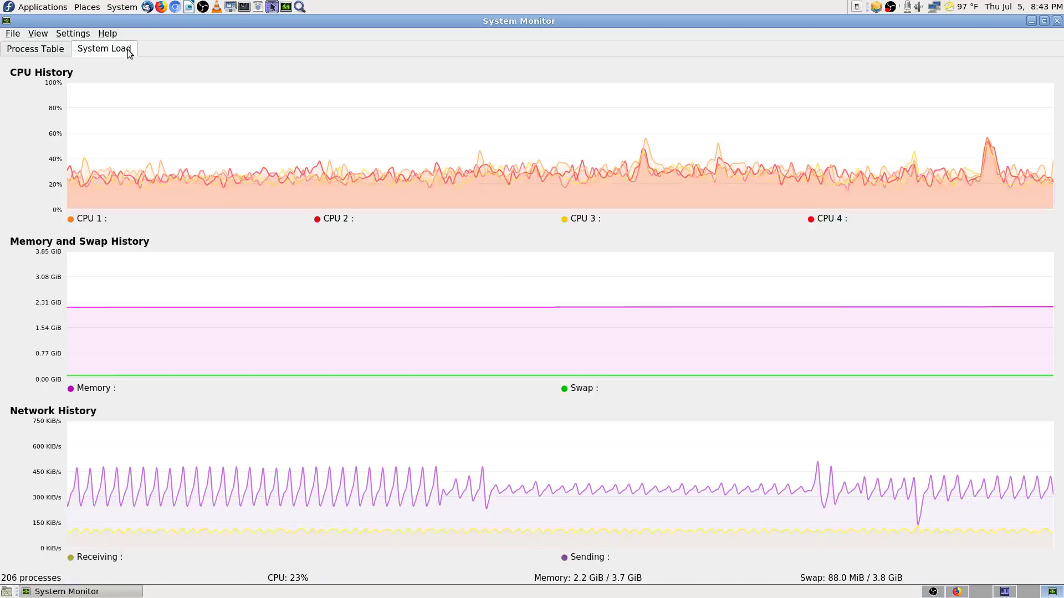
pyautogui.click(40, 49)
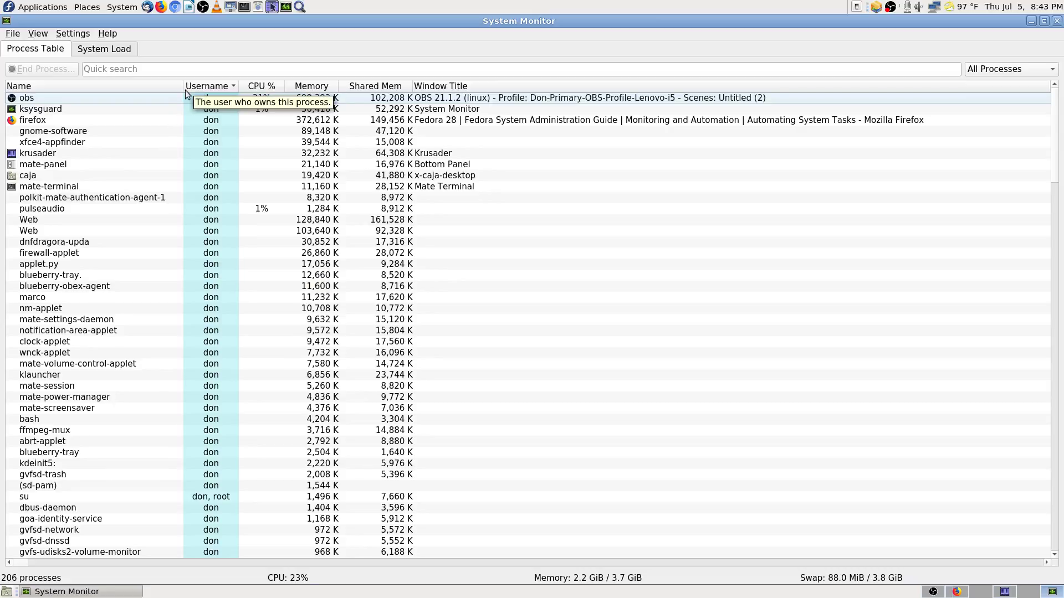
pyautogui.moveTo(183, 87)
pyautogui.mouseDown()
pyautogui.moveTo(136, 87)
pyautogui.moveTo(186, 87)
pyautogui.mouseUp()
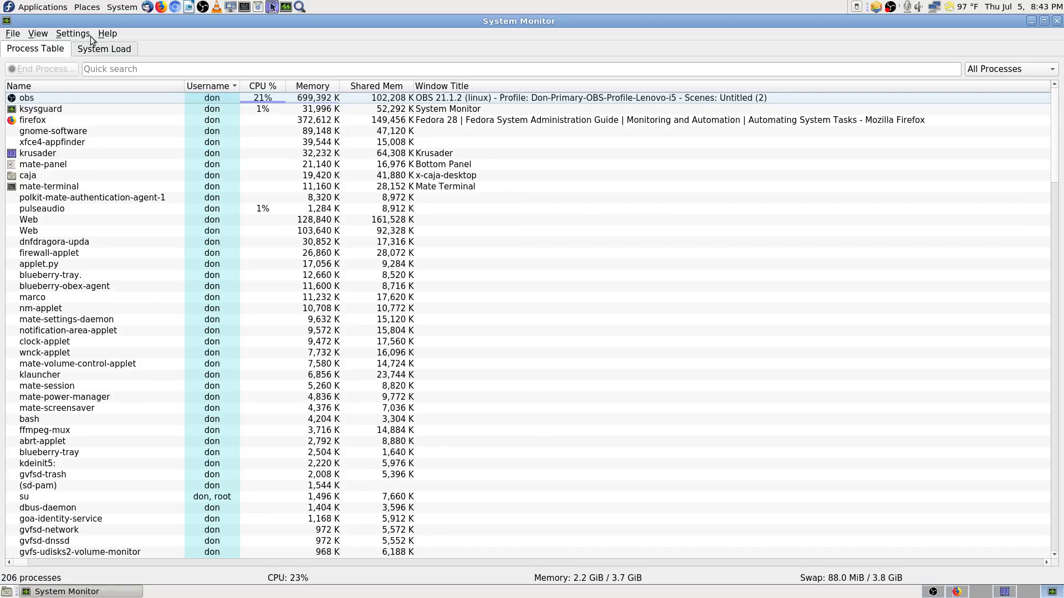
pyautogui.click(143, 66)
pyautogui.write('cron')
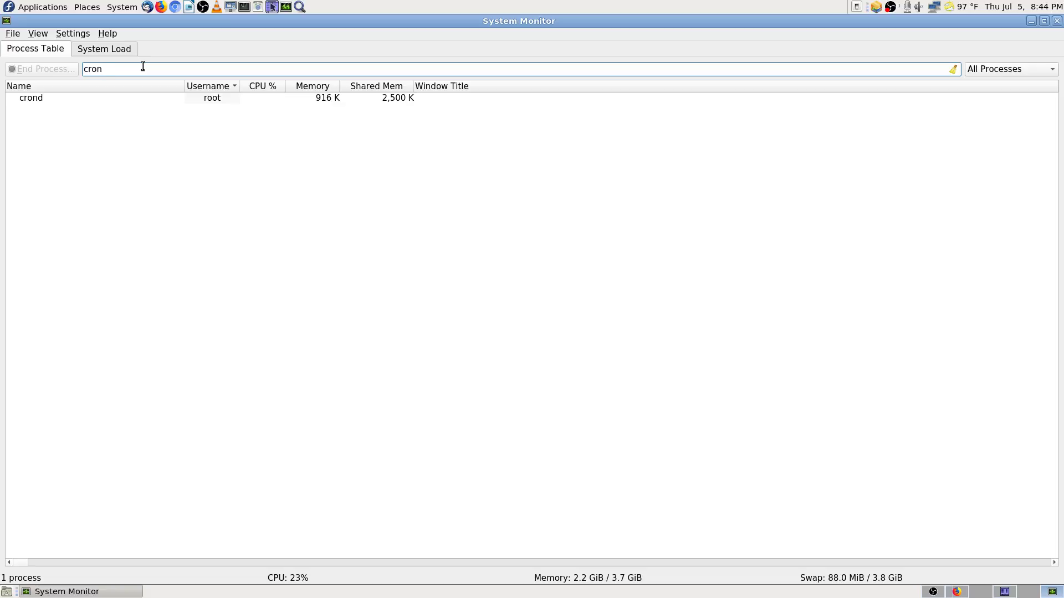
pyautogui.press('BackSpace')
pyautogui.press('BackSpace')
pyautogui.press('BackSpace')
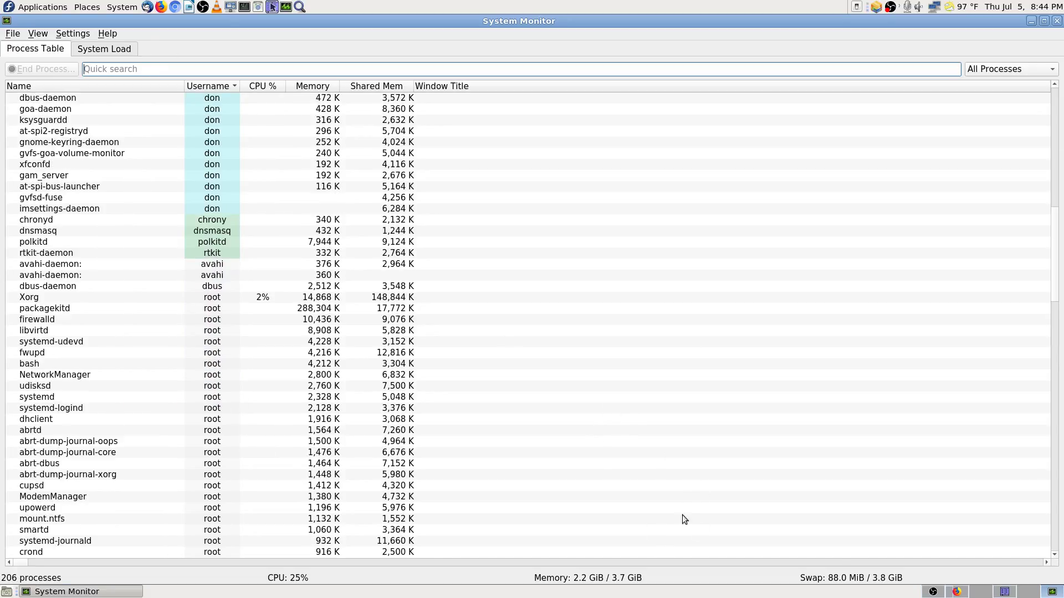
pyautogui.click(72, 552)
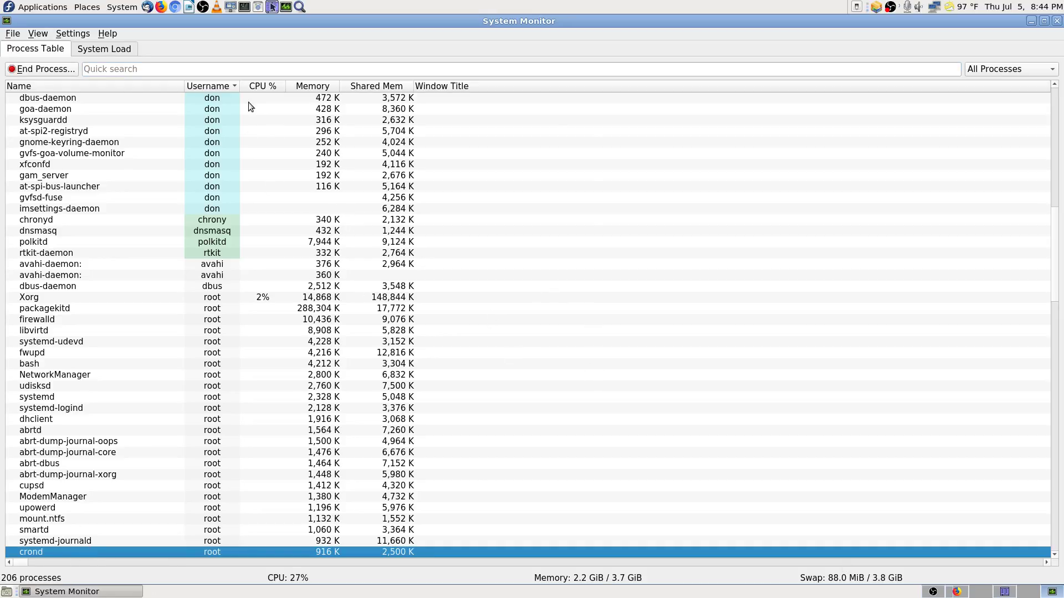
pyautogui.scroll(4, 239, 132)
pyautogui.scroll(-2, 290, 204)
pyautogui.scroll(15, 292, 205)
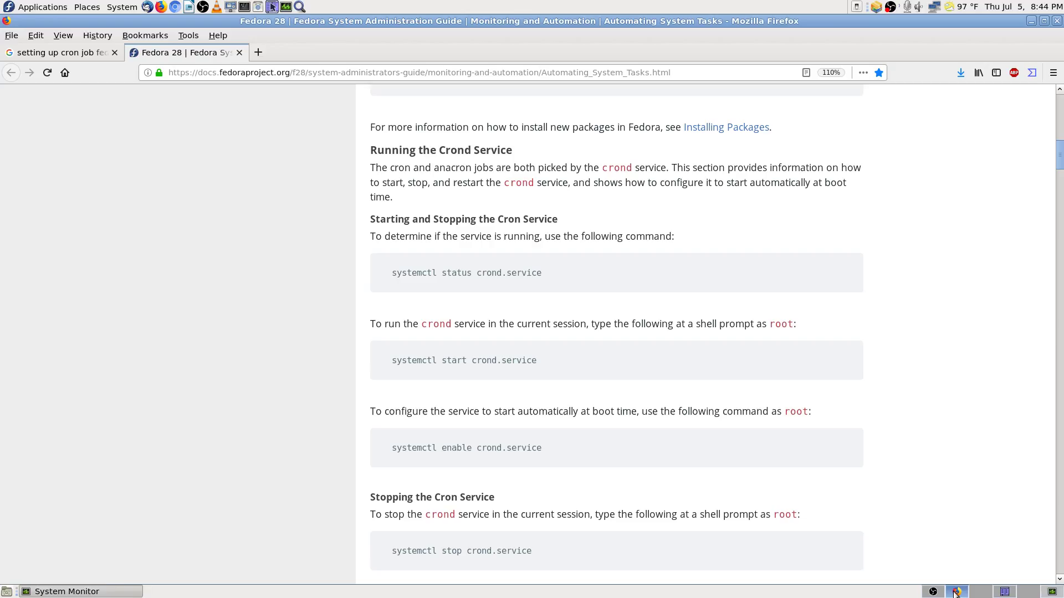
# Step: Bring the Fedora docs 'Running the Crond Service' section back to the front in Firefox
pyautogui.click(957, 592)
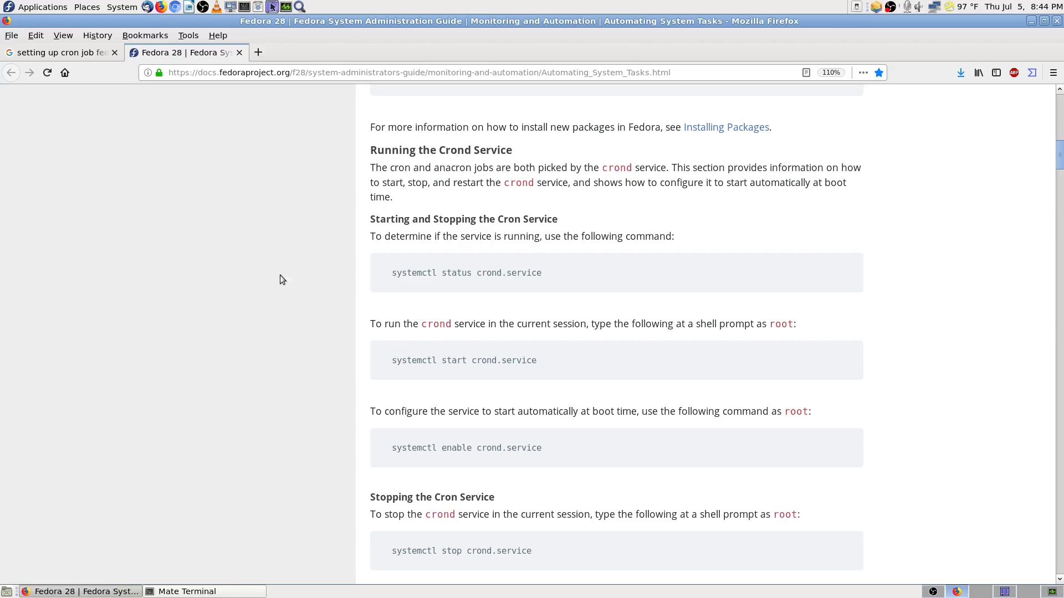
pyautogui.click(255, 592)
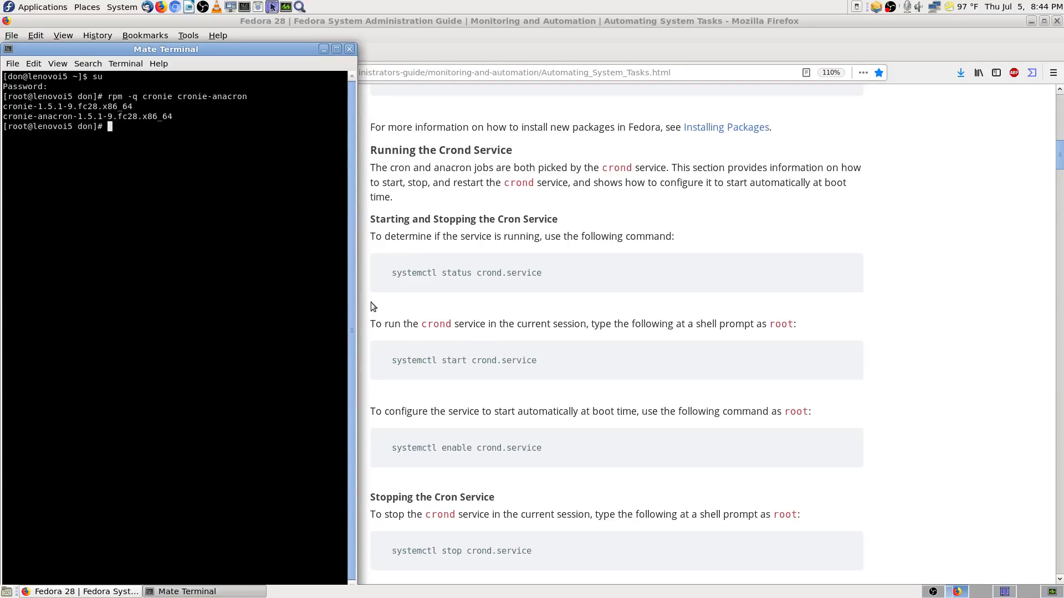
pyautogui.click(373, 244)
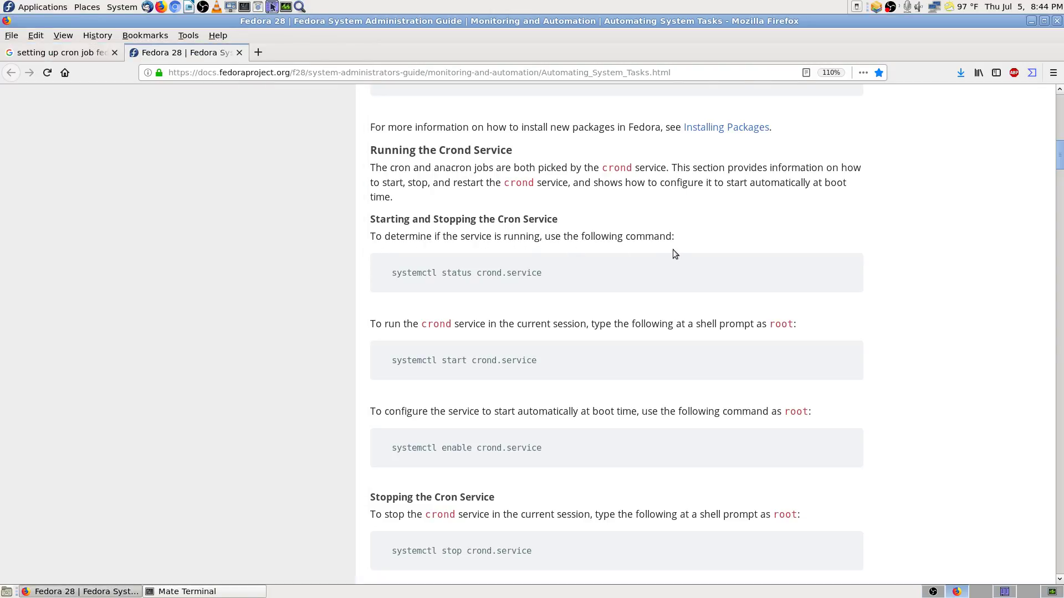
# Step: Copy 'systemctl status crond.service' from the docs and run it in the root terminal
pyautogui.moveTo(392, 272); pyautogui.dragTo(544, 270)
pyautogui.rightClick(544, 271)
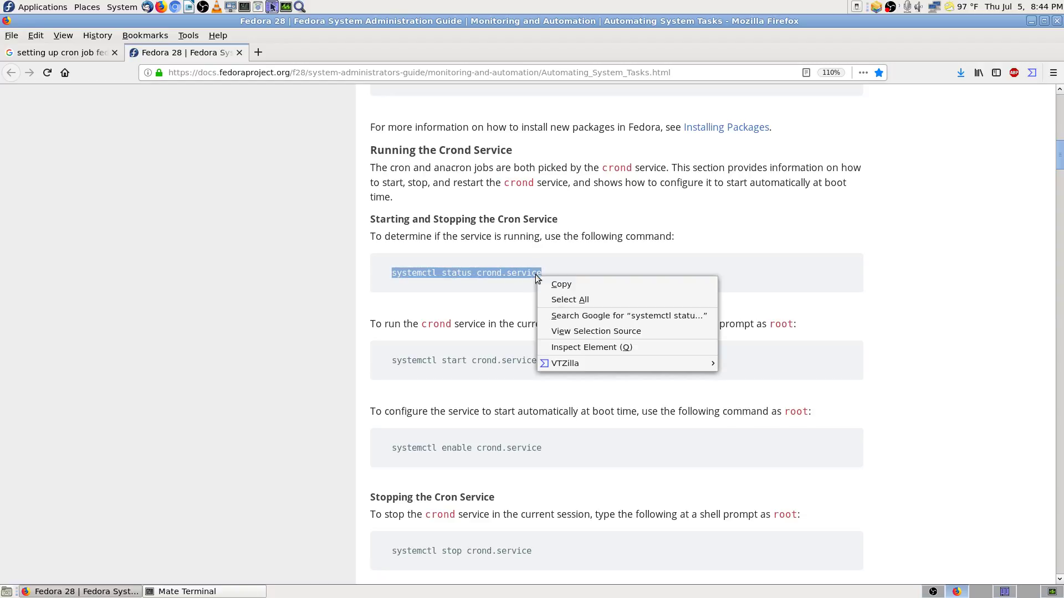
pyautogui.click(553, 282)
pyautogui.click(253, 591)
pyautogui.rightClick(113, 207)
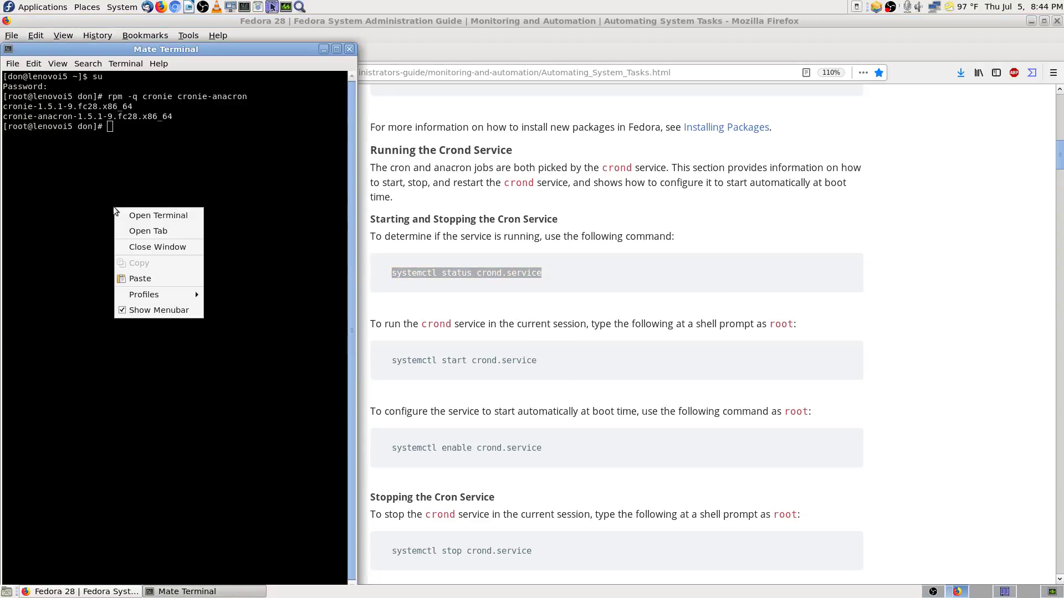
pyautogui.click(146, 275)
pyautogui.press('Return')
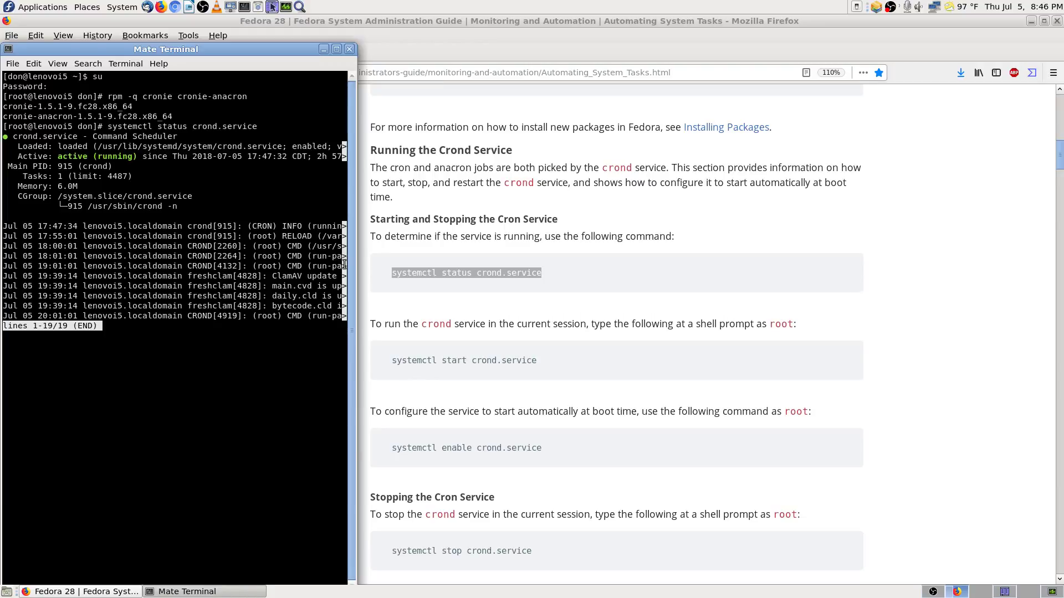
# Step: Widen and maximize the terminal to read the full crond status lines, then return to Firefox
pyautogui.moveTo(353, 261)
pyautogui.mouseDown()
pyautogui.moveTo(654, 277)
pyautogui.moveTo(304, 282)
pyautogui.moveTo(407, 289)
pyautogui.moveTo(308, 275)
pyautogui.moveTo(351, 273)
pyautogui.mouseUp()
pyautogui.click(332, 49)
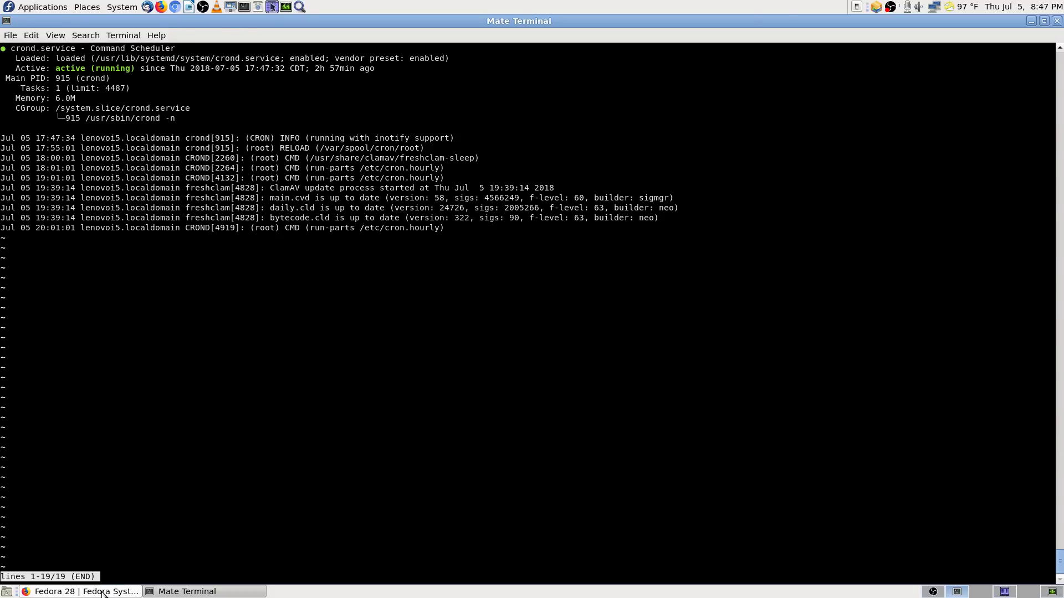
pyautogui.click(83, 592)
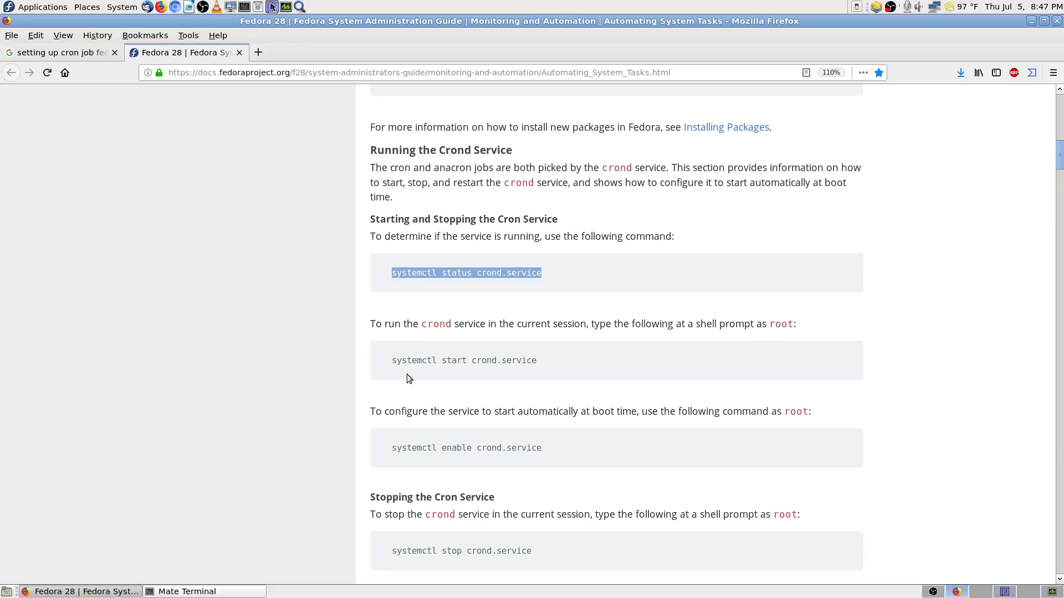
# Step: Scroll down past the crond service commands to the Configuring Anacron Jobs section
pyautogui.scroll(-5, 383, 371)
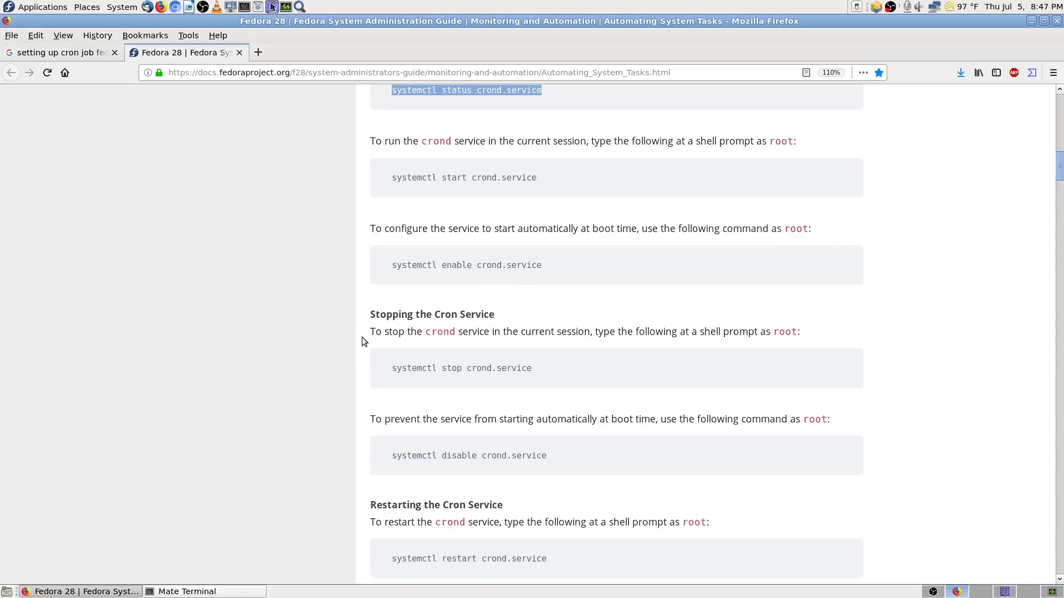
pyautogui.scroll(-3, 372, 361)
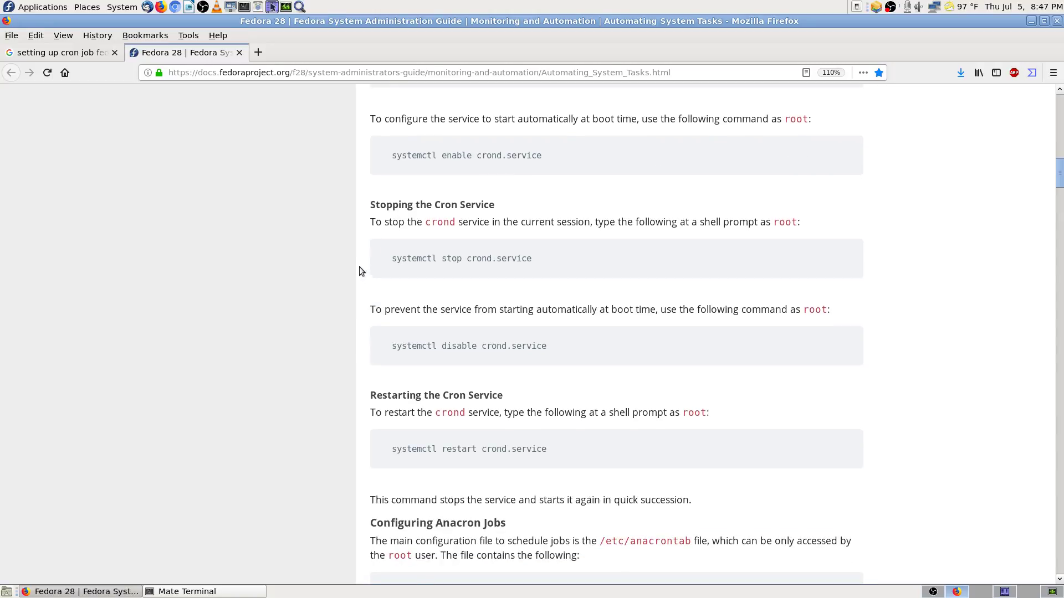
pyautogui.scroll(-1, 361, 268)
pyautogui.scroll(-3, 379, 238)
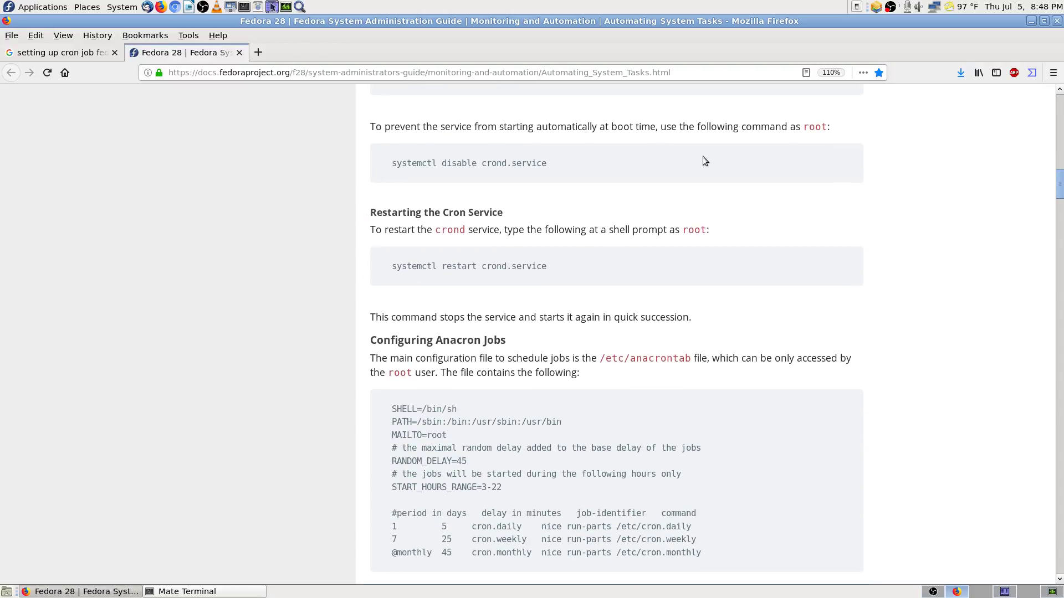
pyautogui.scroll(-2, 413, 232)
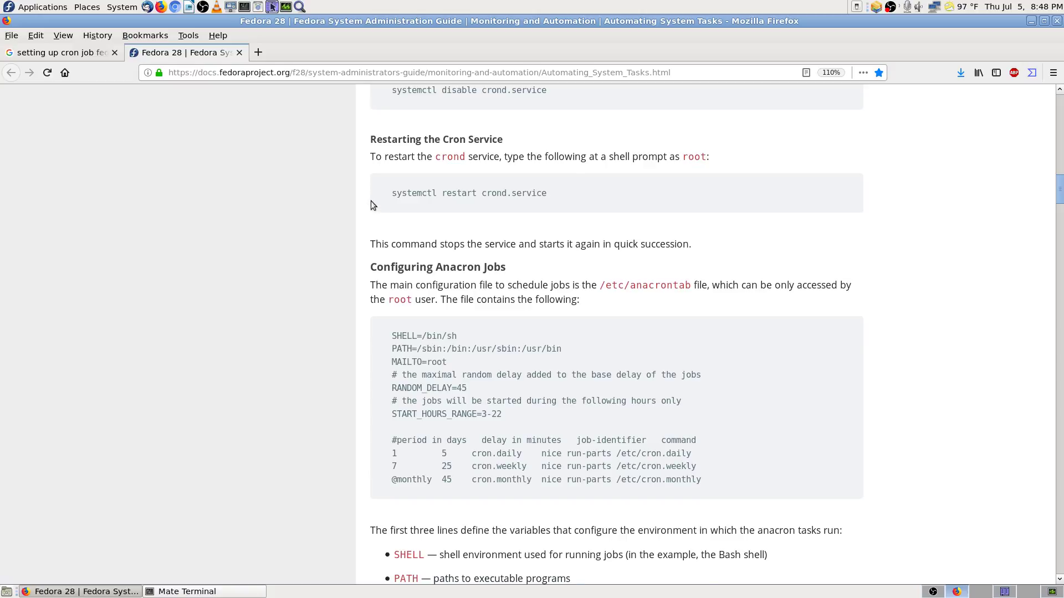
pyautogui.scroll(-1, 370, 201)
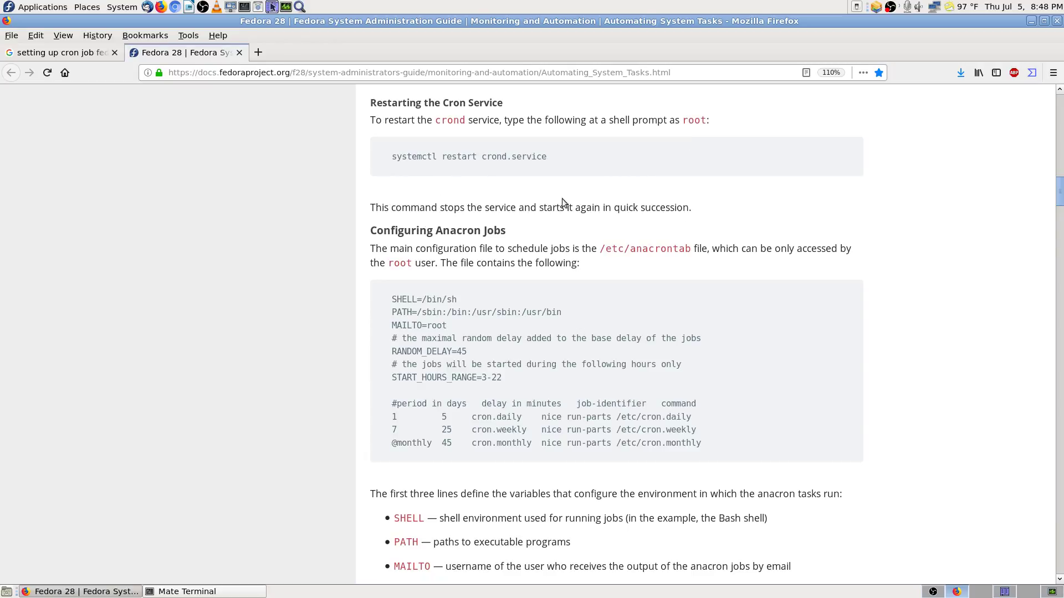
pyautogui.scroll(-3, 354, 209)
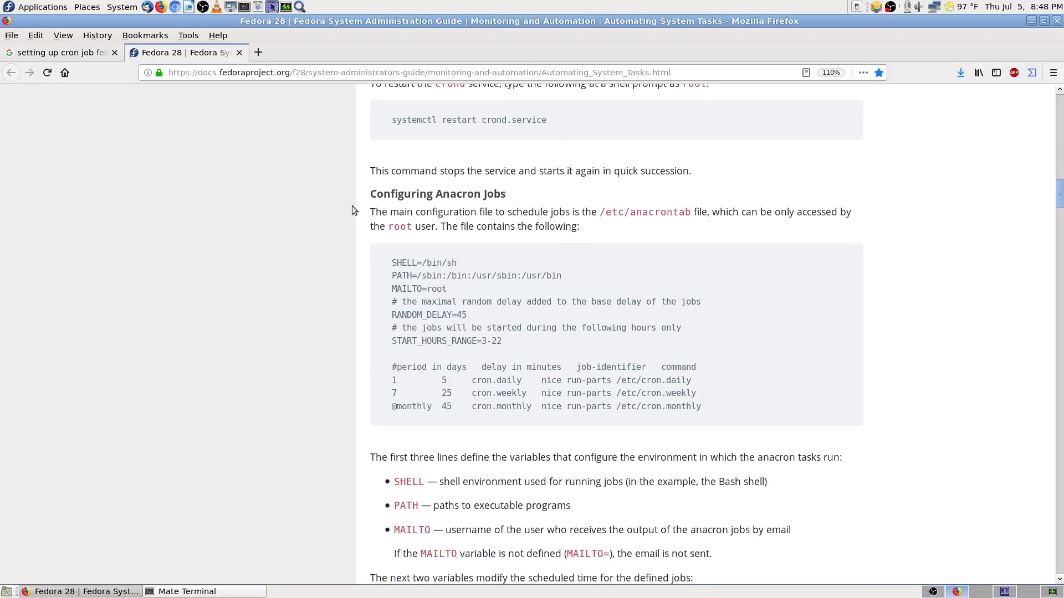
pyautogui.scroll(2, 365, 222)
pyautogui.scroll(-1, 369, 225)
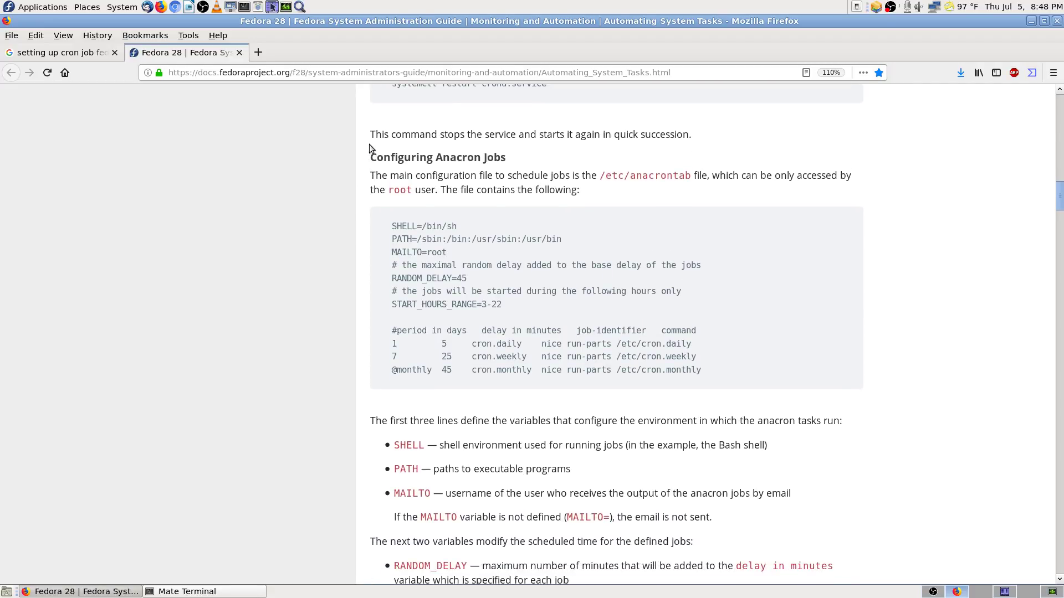
pyautogui.scroll(-1, 370, 144)
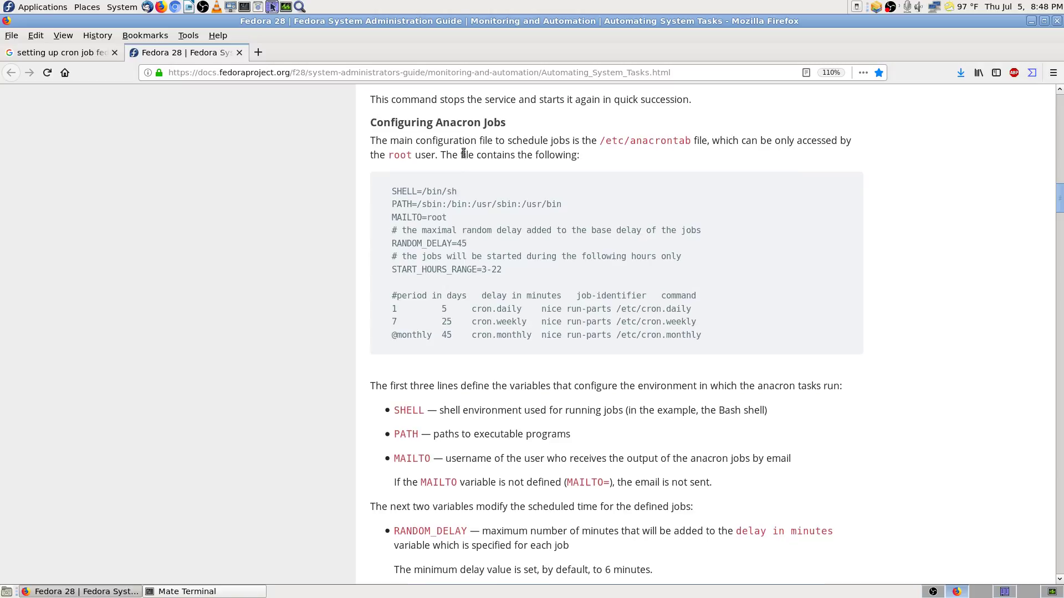
pyautogui.scroll(15, 462, 155)
pyautogui.scroll(6, 587, 190)
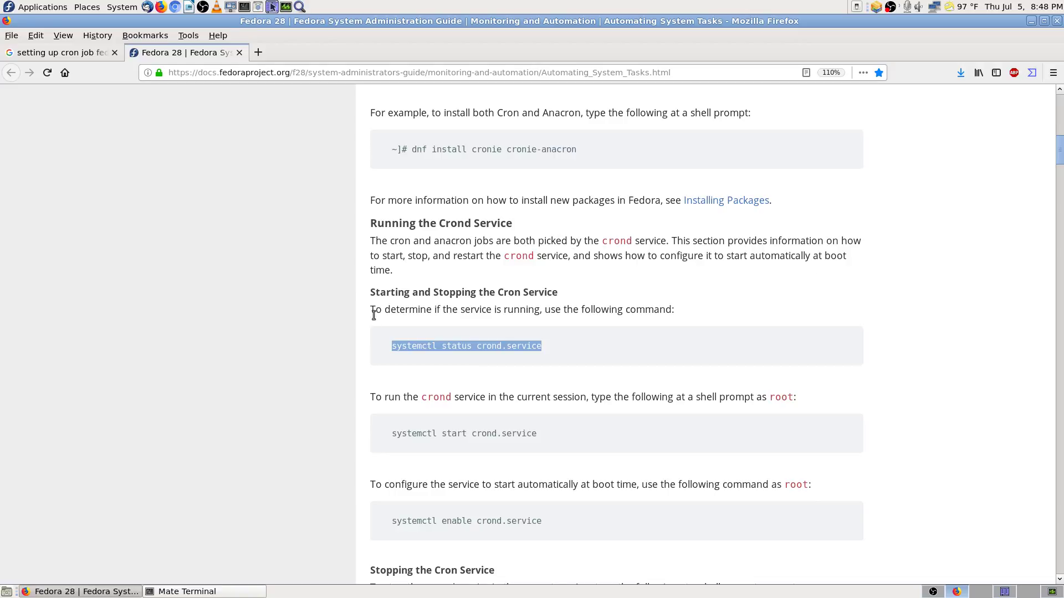
pyautogui.scroll(-12, 363, 308)
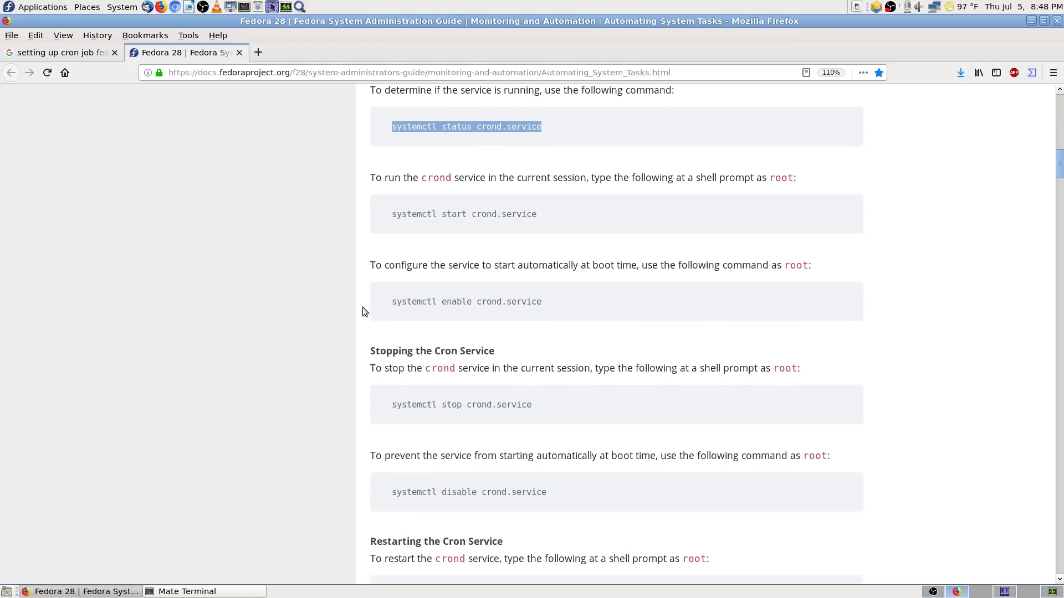
pyautogui.scroll(-8, 363, 309)
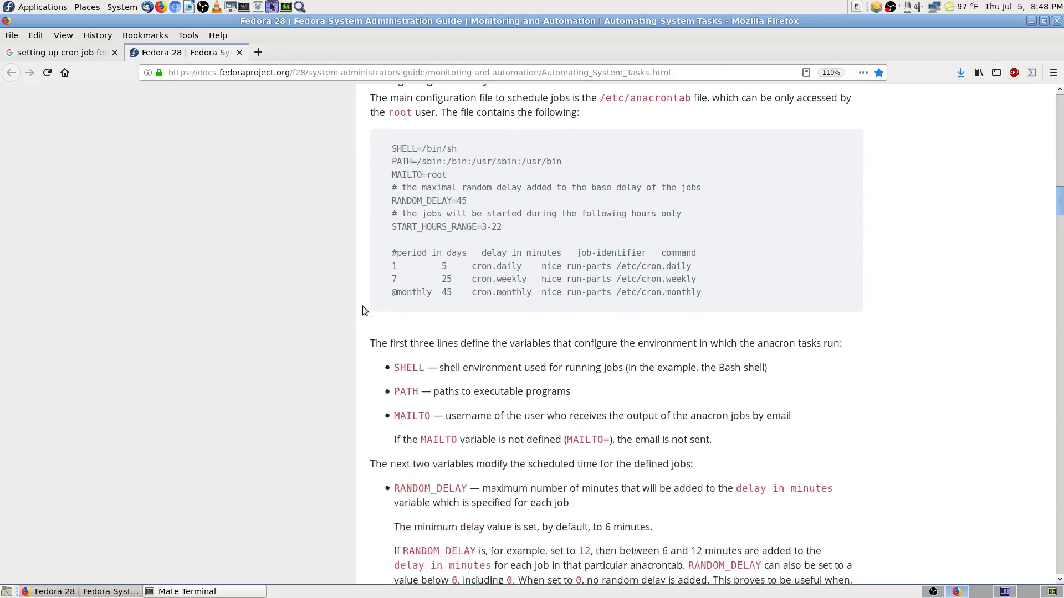
pyautogui.scroll(4, 363, 305)
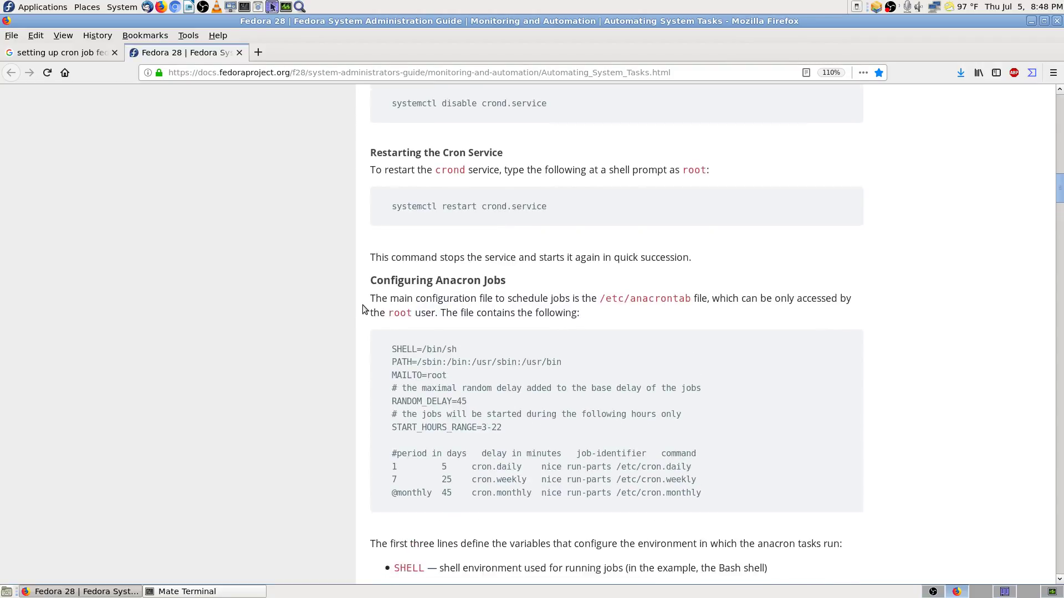
pyautogui.scroll(-4, 363, 305)
pyautogui.scroll(-2, 362, 304)
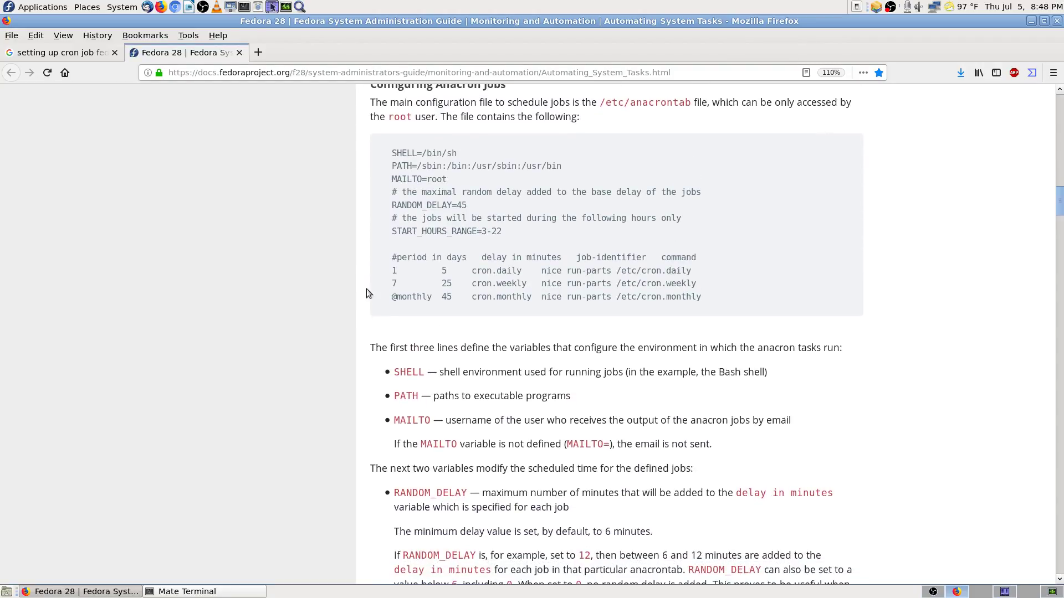
pyautogui.scroll(1, 368, 277)
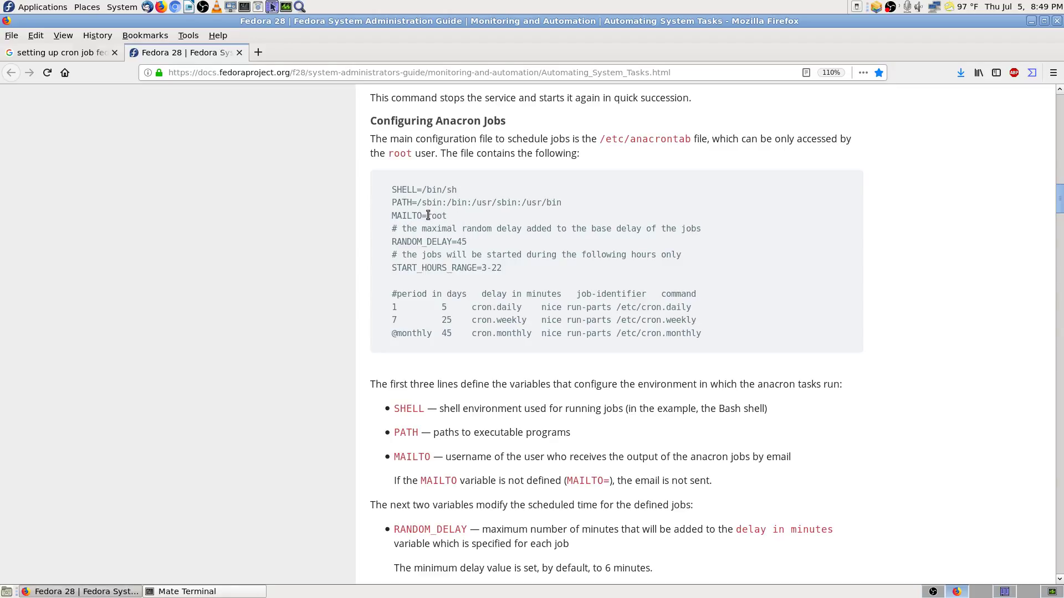
# Step: Highlight root on the MAILTO line and the word maximal in the anacrontab listing
pyautogui.moveTo(426, 215); pyautogui.dragTo(431, 215)
pyautogui.moveTo(427, 215); pyautogui.dragTo(444, 214)
pyautogui.moveTo(461, 228)
pyautogui.mouseDown()
pyautogui.moveTo(413, 227)
pyautogui.moveTo(456, 225)
pyautogui.mouseUp()
# Step: Highlight the # comment marker in the sample anacrontab listing
pyautogui.click(484, 236)
pyautogui.moveTo(396, 227); pyautogui.dragTo(380, 229)
pyautogui.click(404, 227)
# Step: Search the page for 'hask' and then 'maxamu', then close the find bar
pyautogui.hotkey('ctrl', 'f')
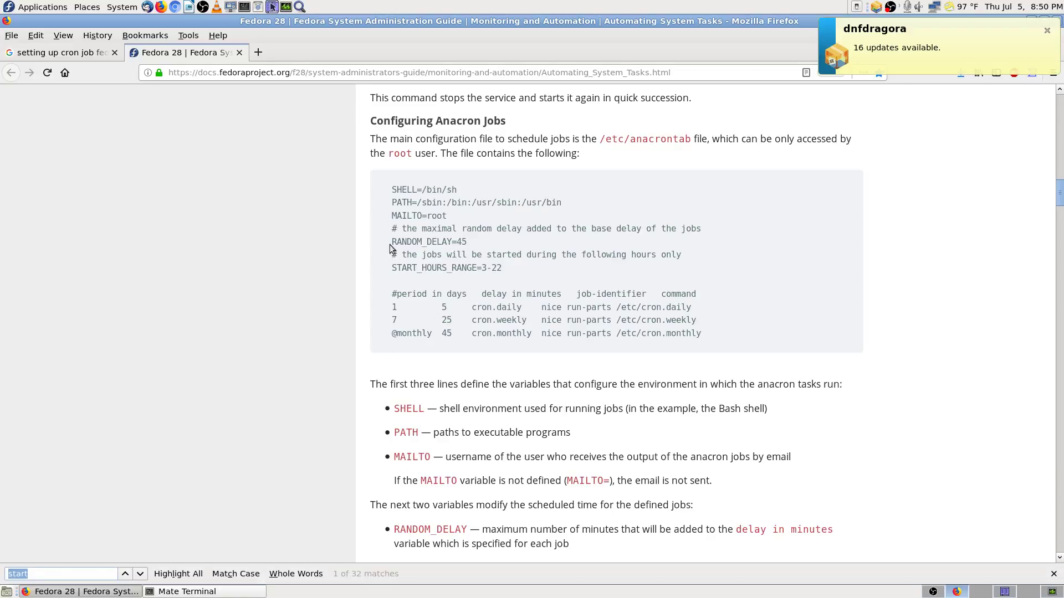
pyautogui.write('hask')
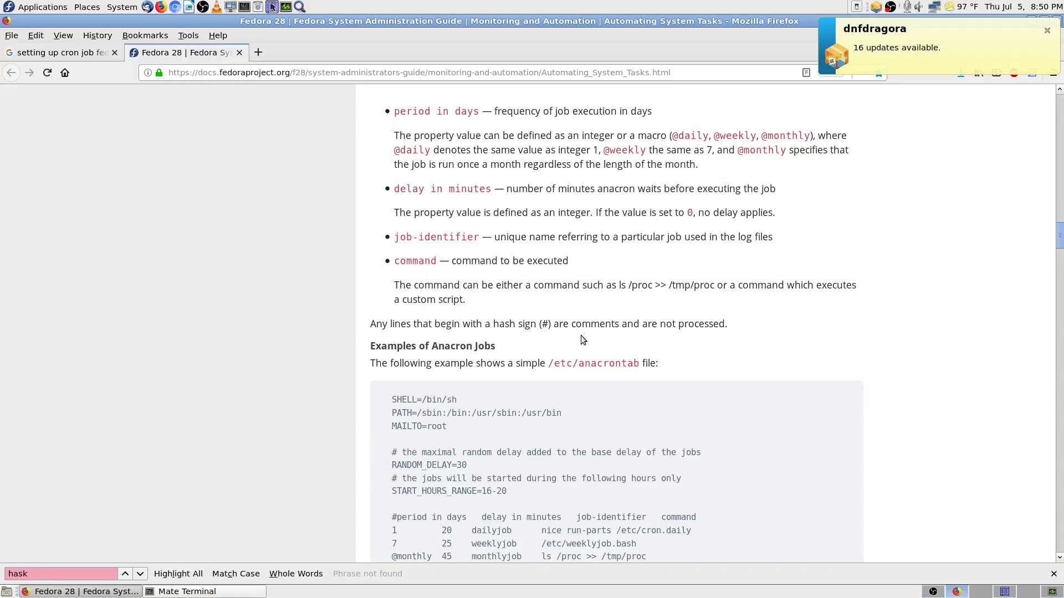
pyautogui.press('BackSpace')
pyautogui.press('BackSpace')
pyautogui.press('BackSpace')
pyautogui.press('BackSpace')
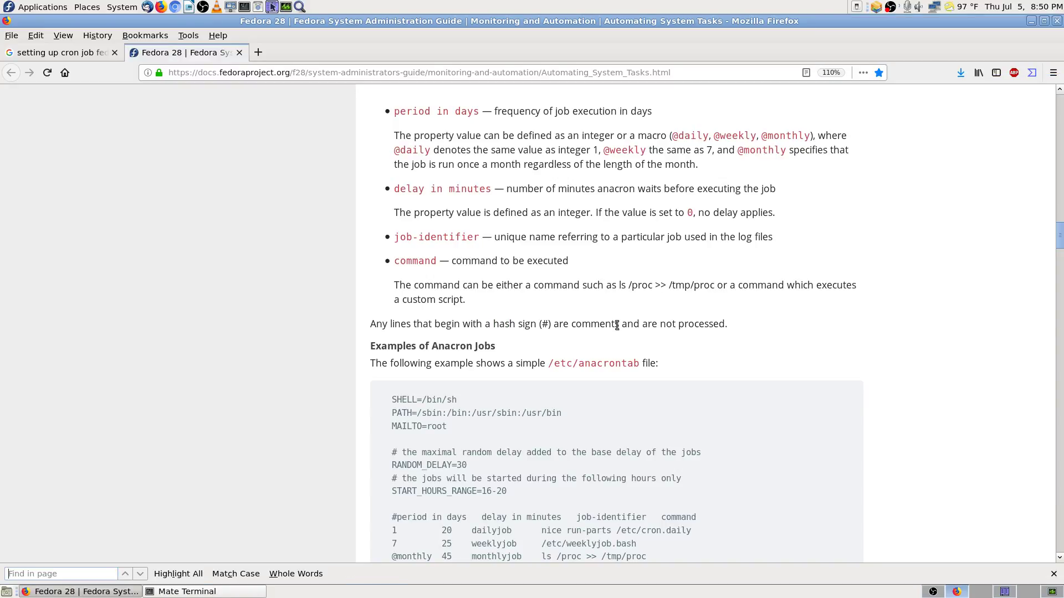
pyautogui.write('max')
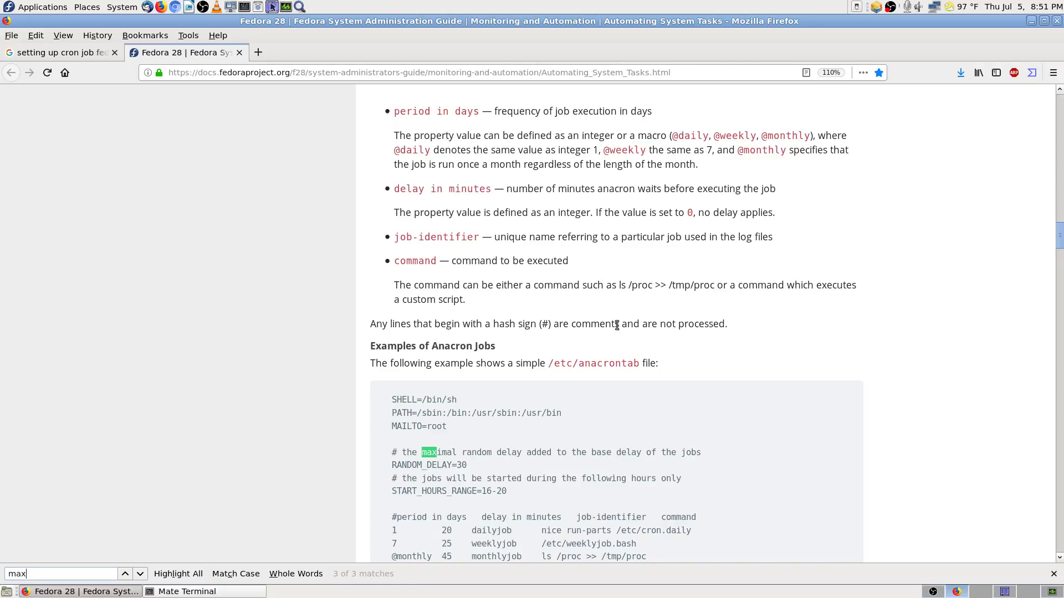
pyautogui.write('amu')
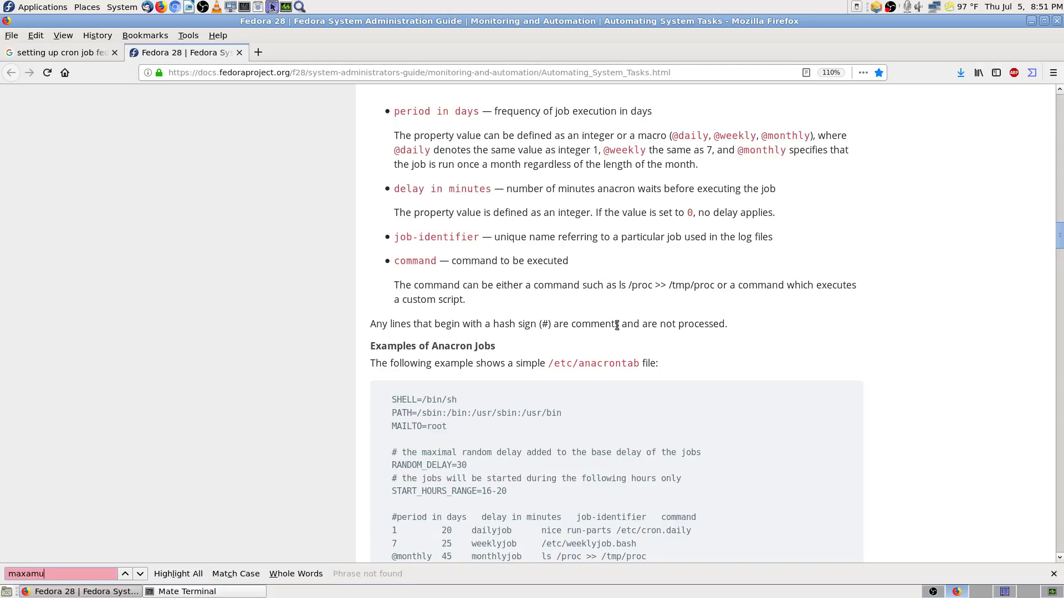
pyautogui.press('BackSpace')
pyautogui.press('BackSpace')
pyautogui.press('BackSpace')
pyautogui.press('BackSpace')
pyautogui.press('BackSpace')
pyautogui.press('BackSpace')
pyautogui.press('BackSpace')
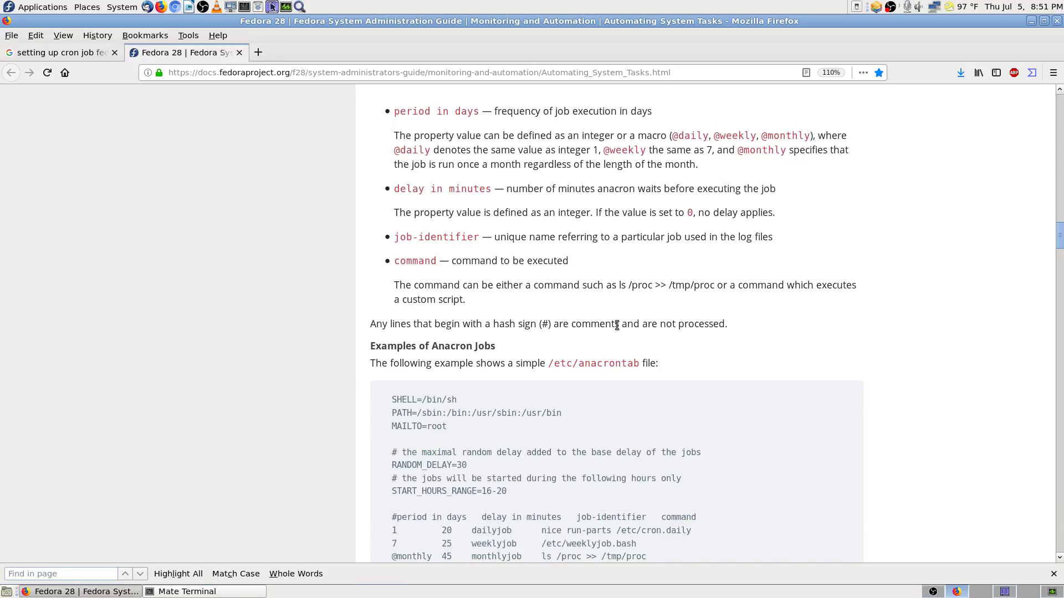
pyautogui.press('Escape')
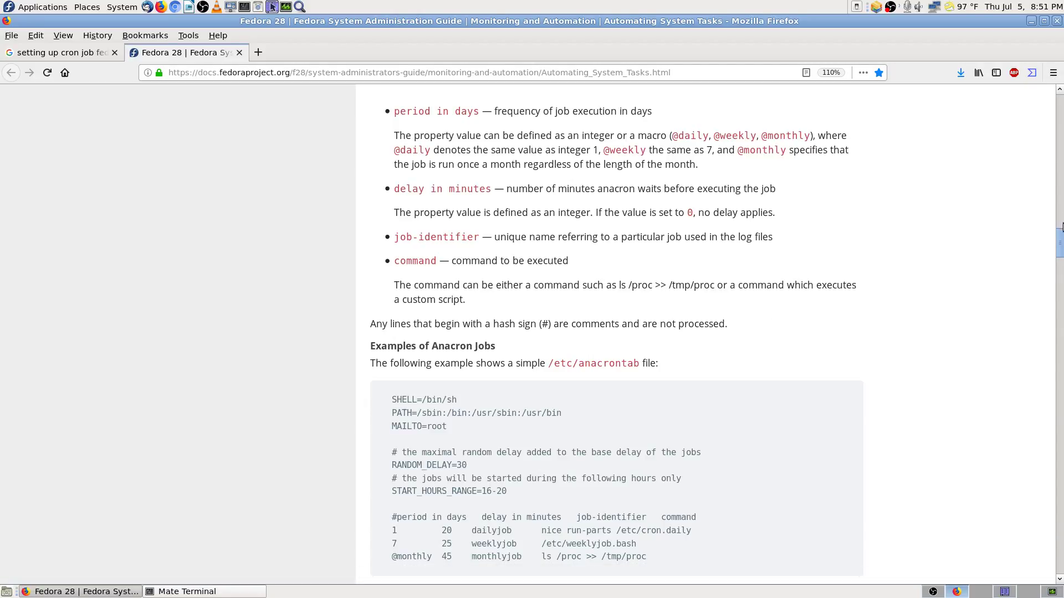
# Step: Scroll up to the anacrontab listing and highlight nice and the run-parts command on the cron.daily line
pyautogui.scroll(10, 1061, 232)
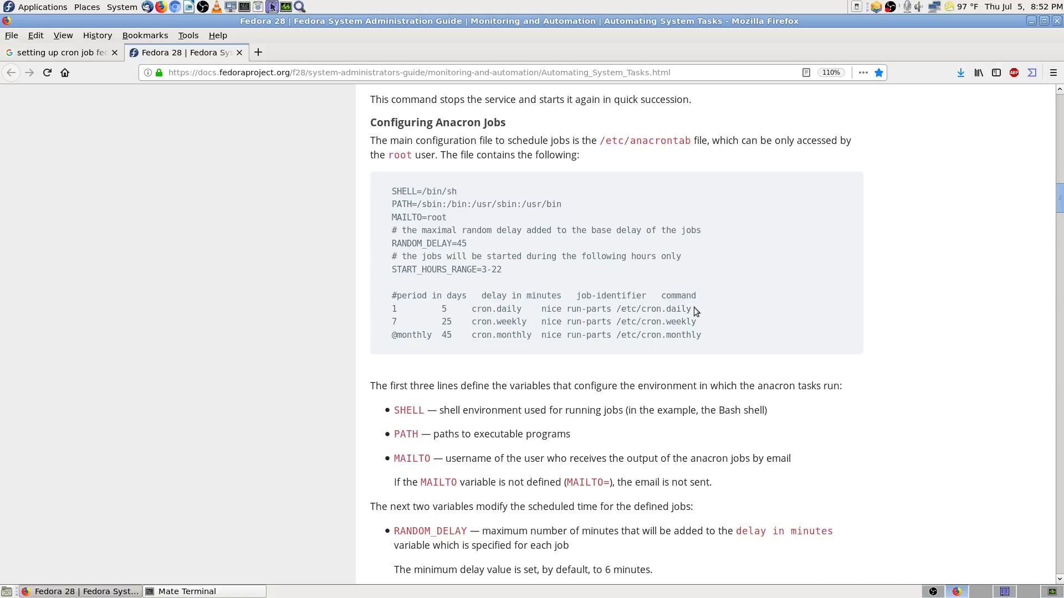
pyautogui.moveTo(694, 309); pyautogui.dragTo(719, 309)
pyautogui.click(618, 309)
pyautogui.moveTo(572, 309); pyautogui.dragTo(723, 312)
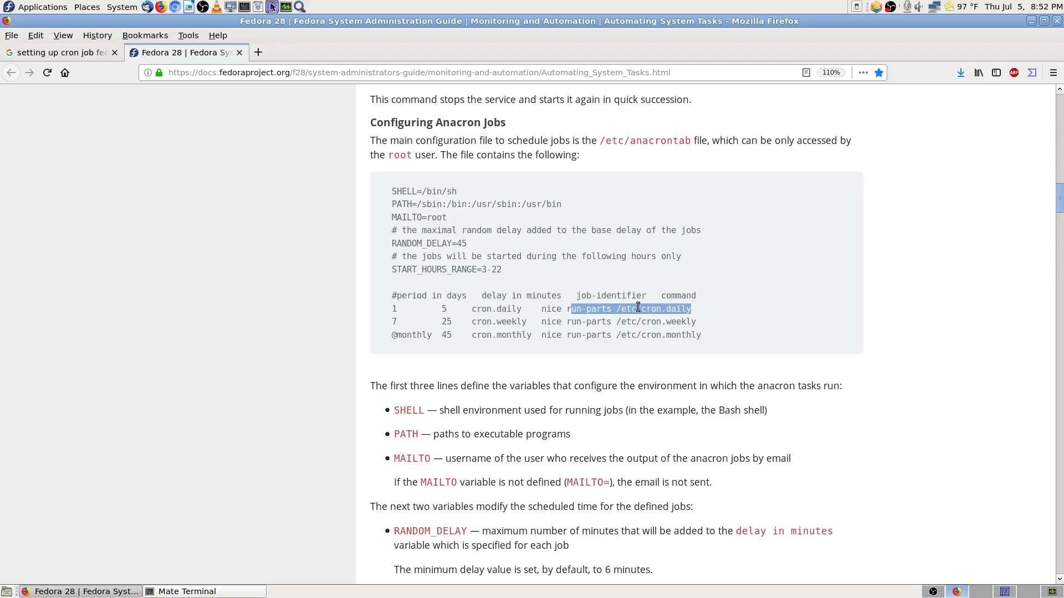
pyautogui.click(579, 309)
pyautogui.moveTo(565, 308); pyautogui.dragTo(716, 309)
pyautogui.moveTo(542, 309); pyautogui.dragTo(561, 308)
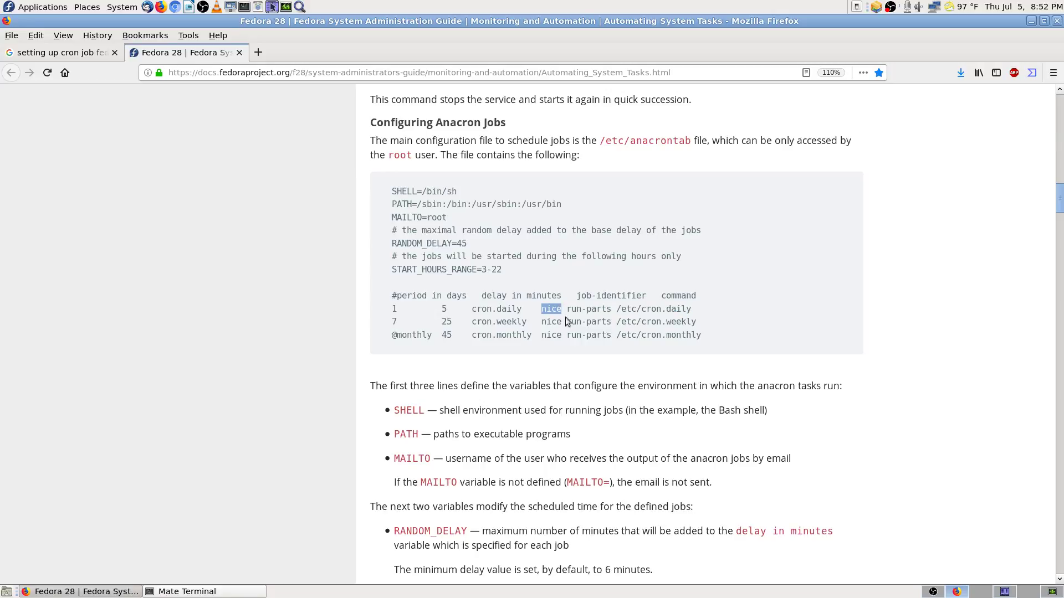
pyautogui.click(561, 325)
pyautogui.moveTo(562, 309); pyautogui.dragTo(543, 308)
pyautogui.click(554, 309)
pyautogui.scroll(-3, 383, 367)
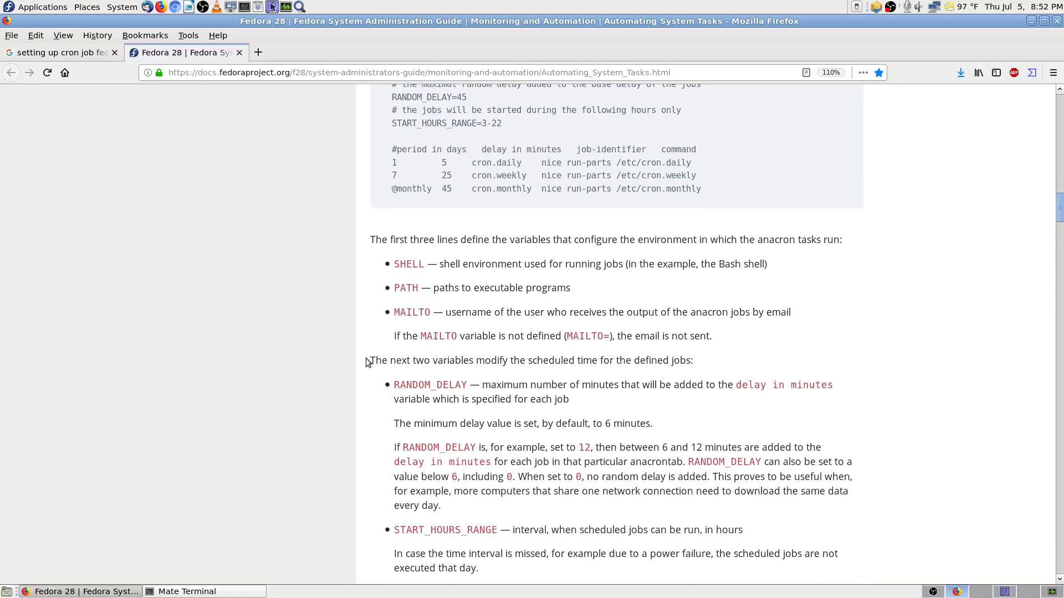
pyautogui.scroll(2, 388, 210)
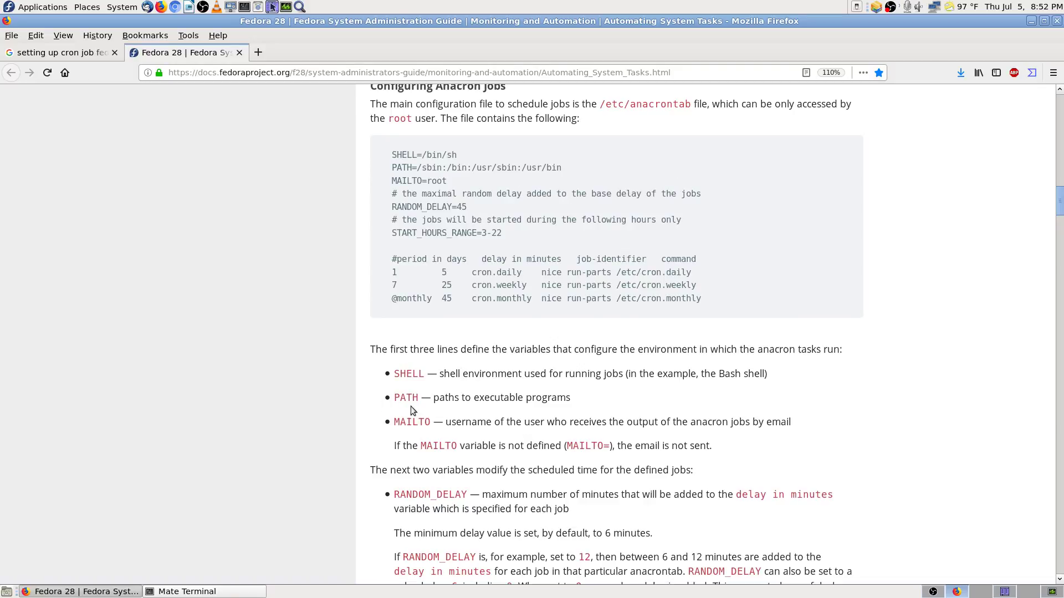
pyautogui.scroll(1, 750, 345)
pyautogui.scroll(3, 750, 345)
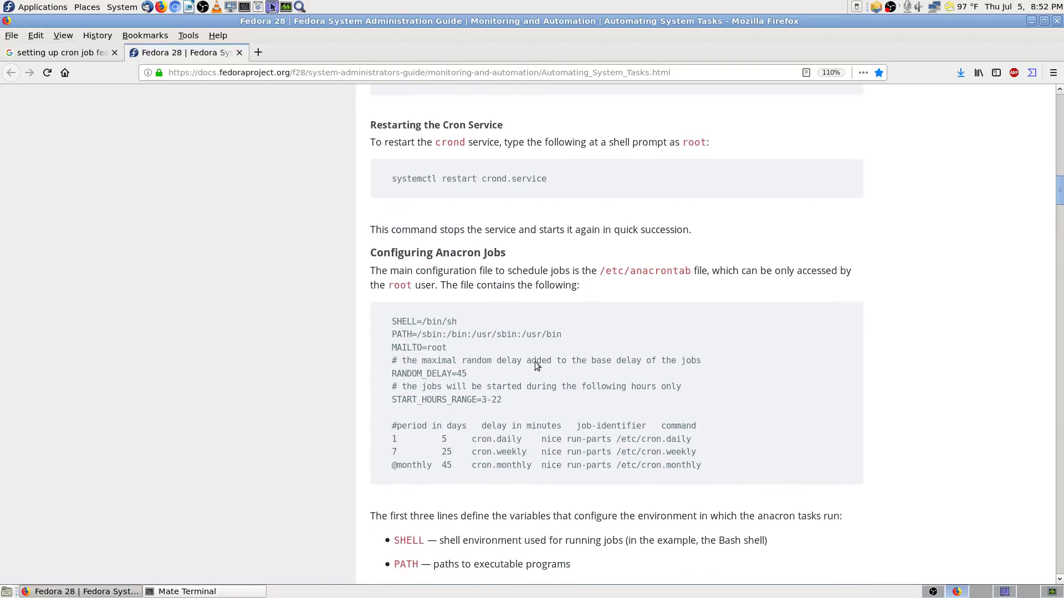
pyautogui.scroll(-4, 534, 362)
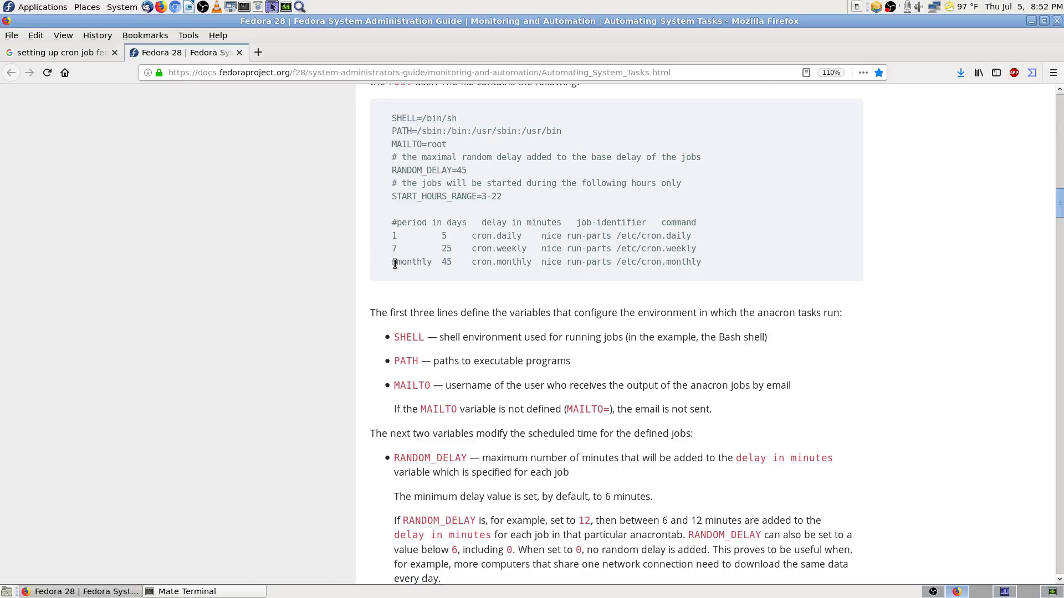
pyautogui.moveTo(393, 263); pyautogui.dragTo(432, 260)
pyautogui.click(434, 281)
pyautogui.moveTo(391, 263); pyautogui.dragTo(434, 262)
pyautogui.click(813, 269)
# Step: Scroll past the anacron variables and job-format list to the Examples of Anacron Jobs section
pyautogui.scroll(-5, 345, 306)
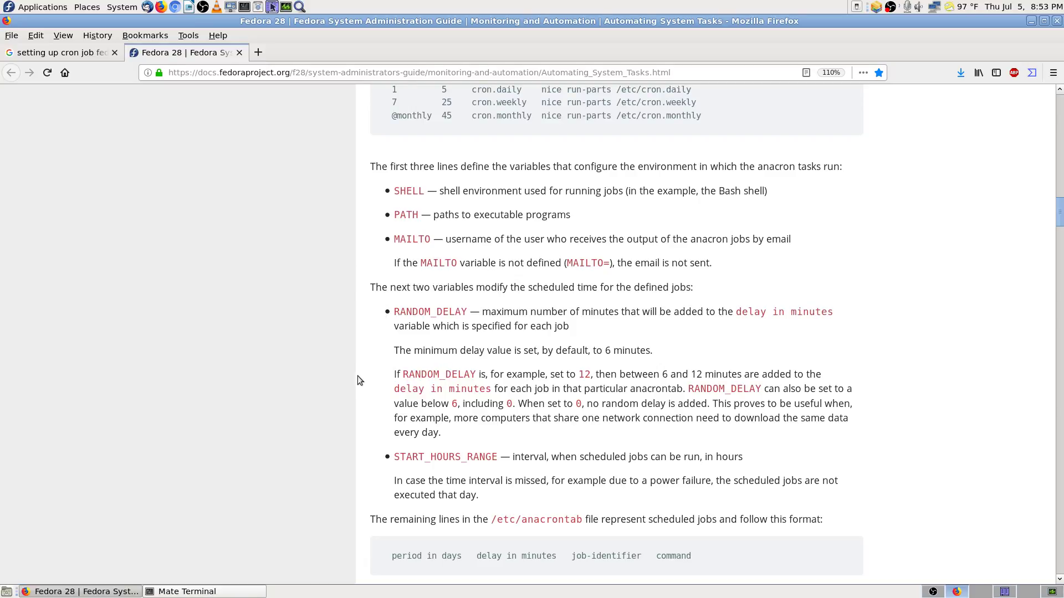
pyautogui.scroll(-3, 357, 380)
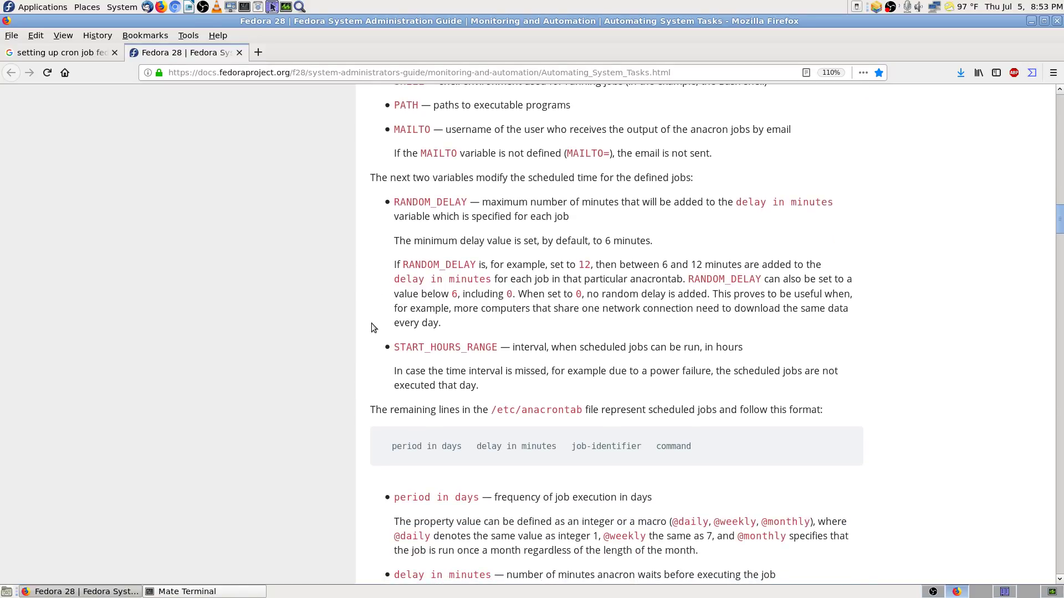
pyautogui.scroll(-2, 371, 323)
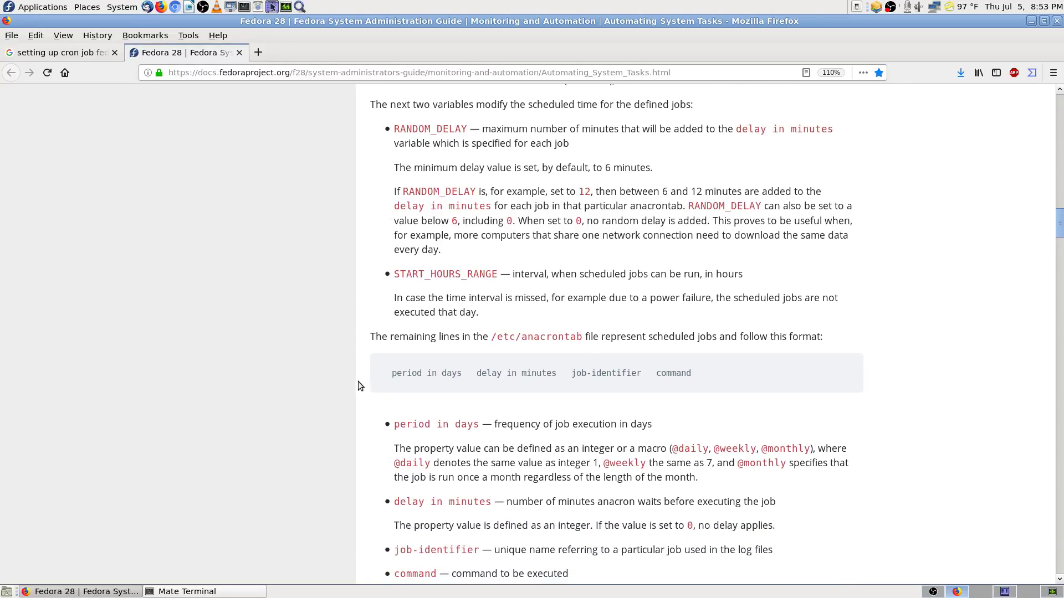
pyautogui.scroll(-2, 357, 381)
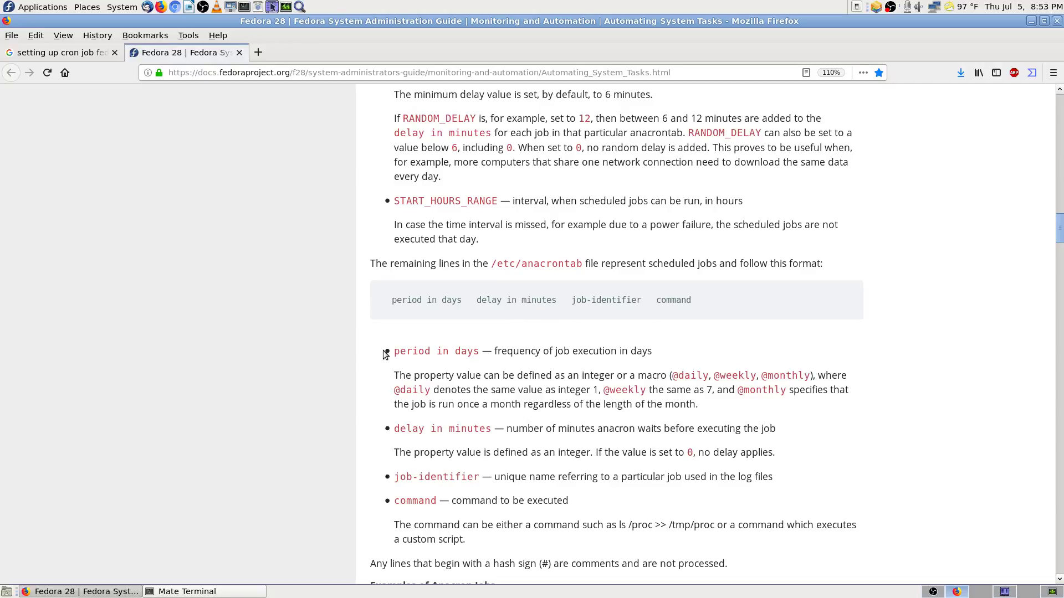
pyautogui.scroll(-5, 384, 350)
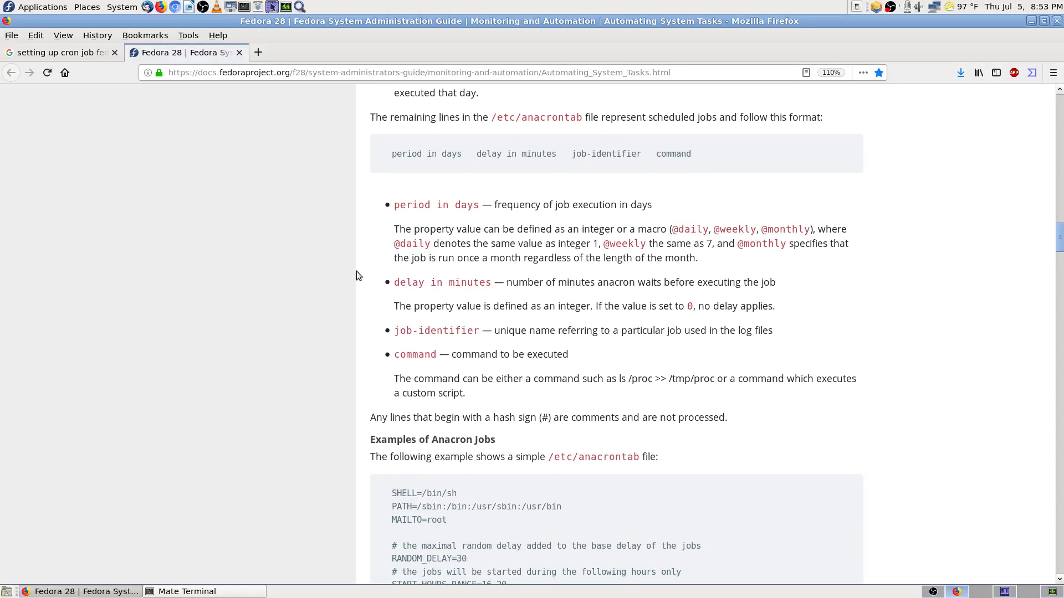
pyautogui.scroll(10, 349, 189)
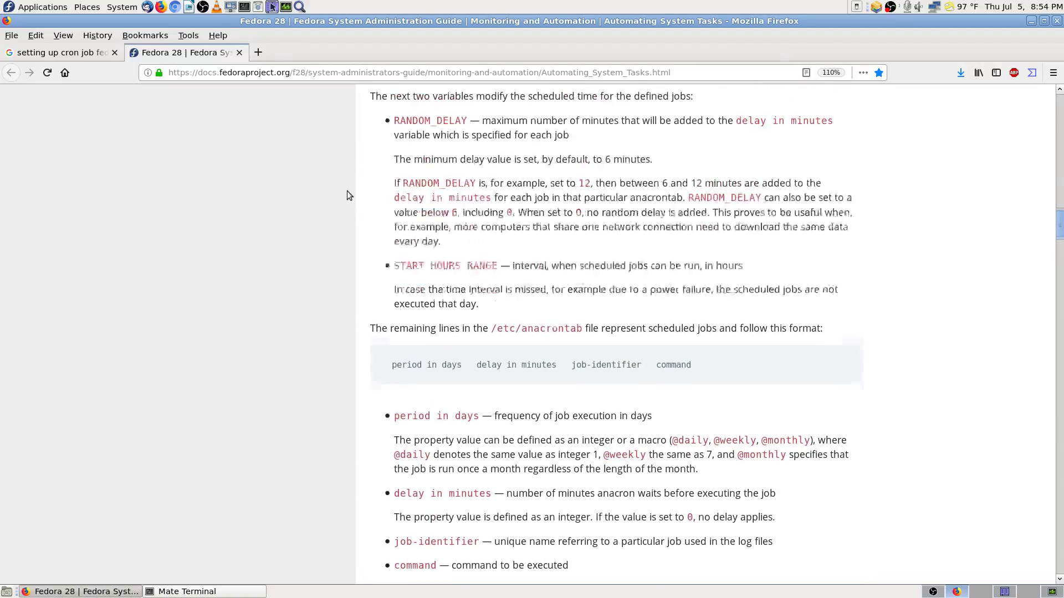
pyautogui.scroll(-10, 375, 427)
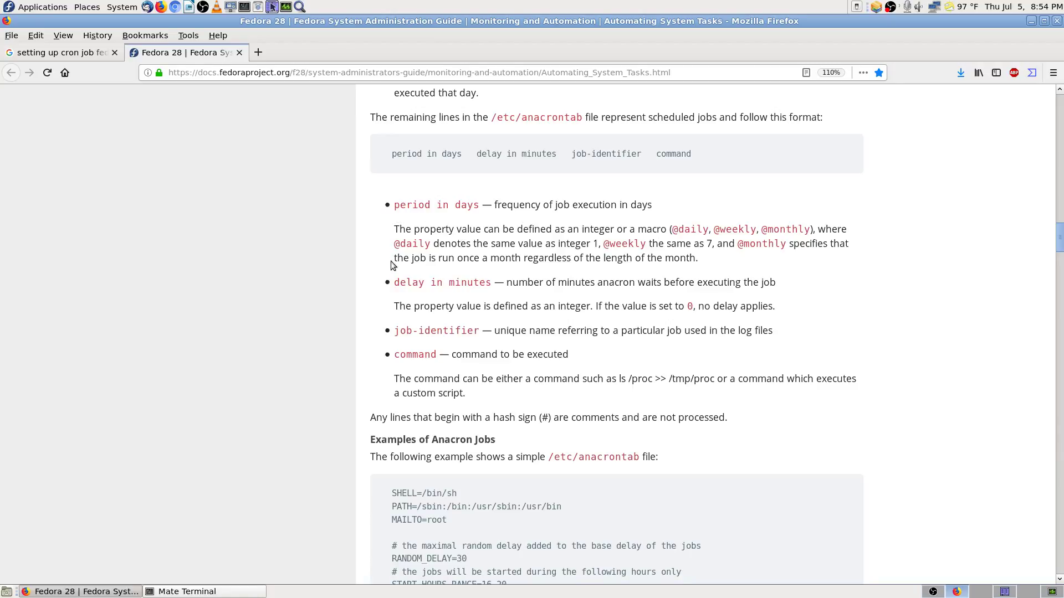
pyautogui.scroll(-3, 388, 346)
# Step: Highlight the monthly job's ls /proc command in the example anacrontab, then scroll onward
pyautogui.scroll(-3, 373, 352)
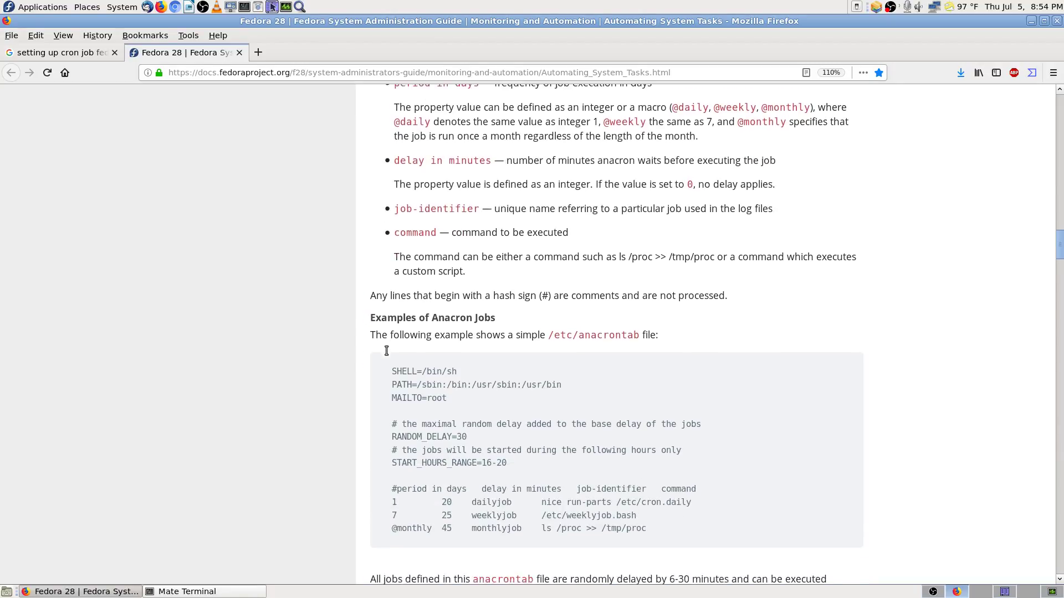
pyautogui.scroll(-1, 370, 224)
pyautogui.scroll(-2, 370, 224)
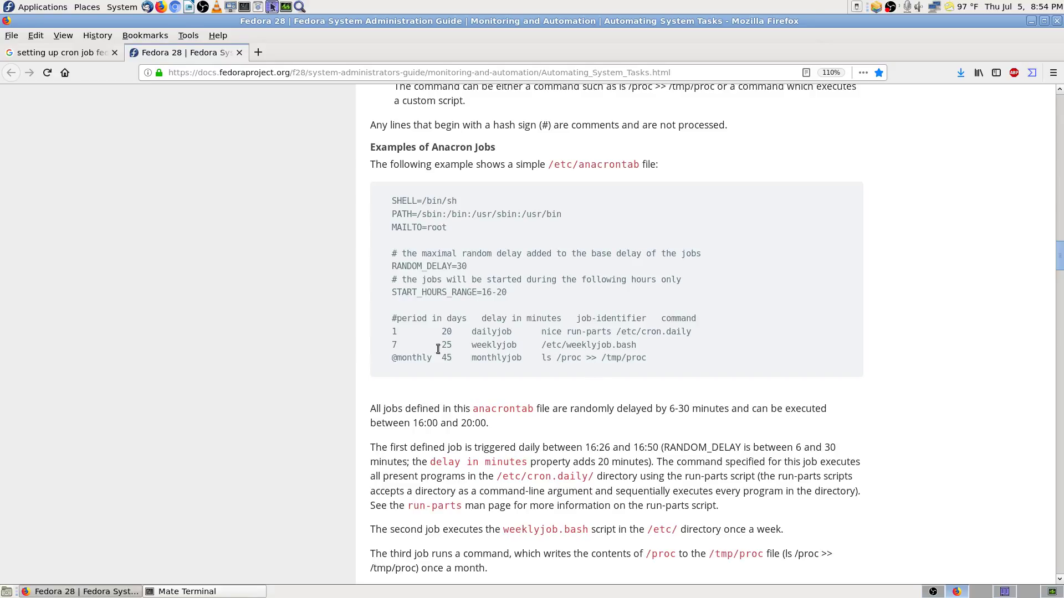
pyautogui.moveTo(542, 358); pyautogui.dragTo(650, 363)
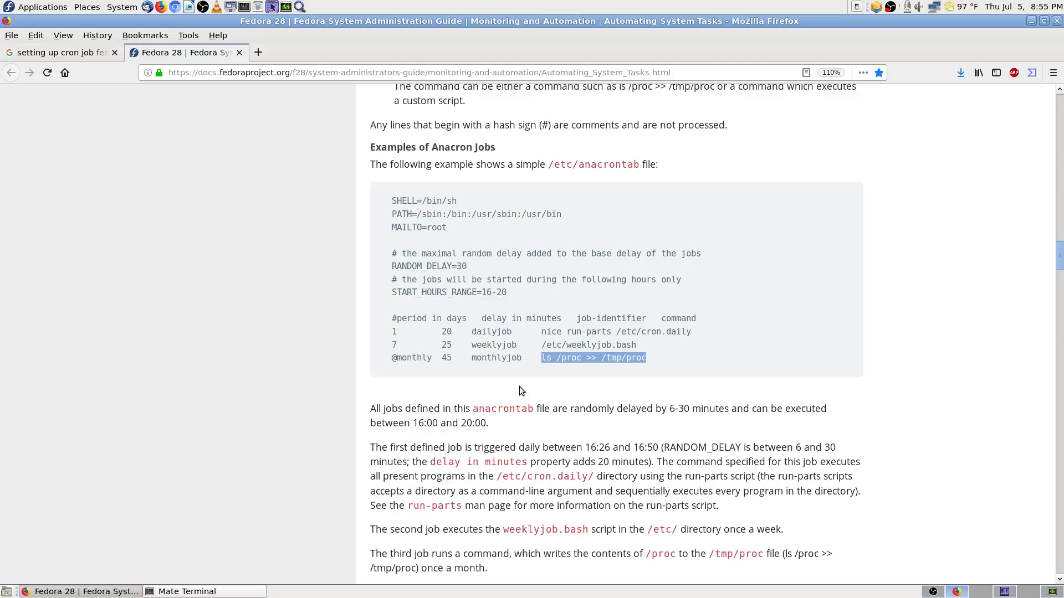
pyautogui.click(532, 378)
pyautogui.scroll(-3, 600, 365)
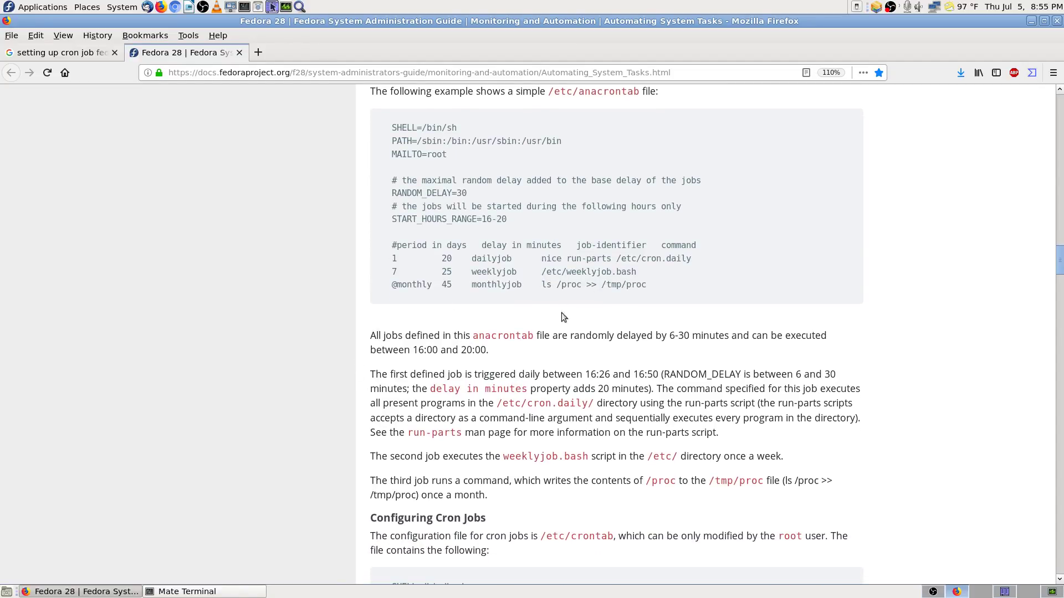
pyautogui.scroll(-4, 358, 358)
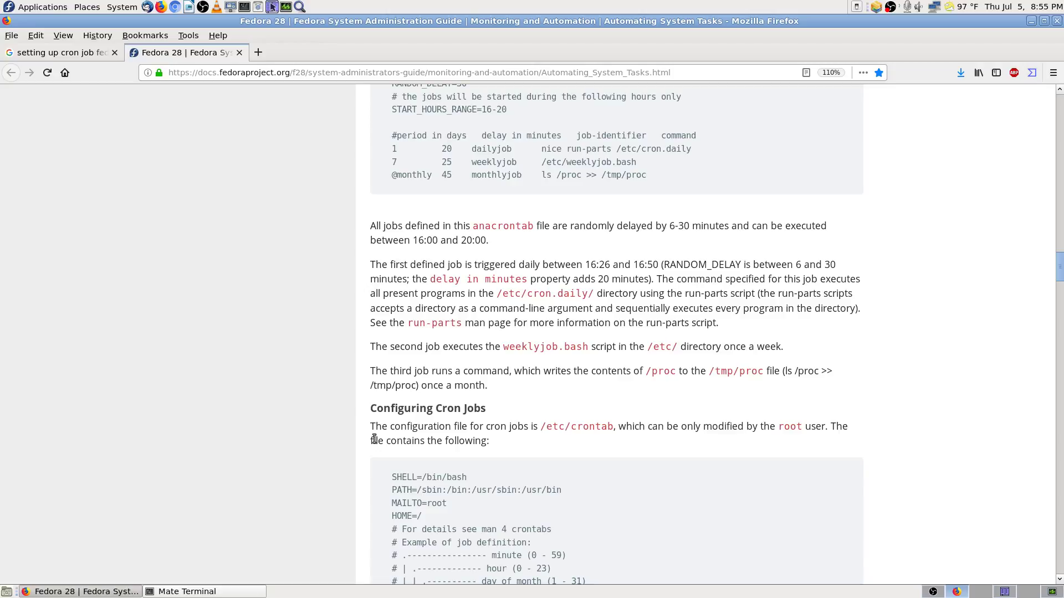
# Step: Scroll to the /etc/crontab example, mark 'root' in its description, and switch to Krusader
pyautogui.scroll(-4, 358, 420)
pyautogui.scroll(-1, 358, 419)
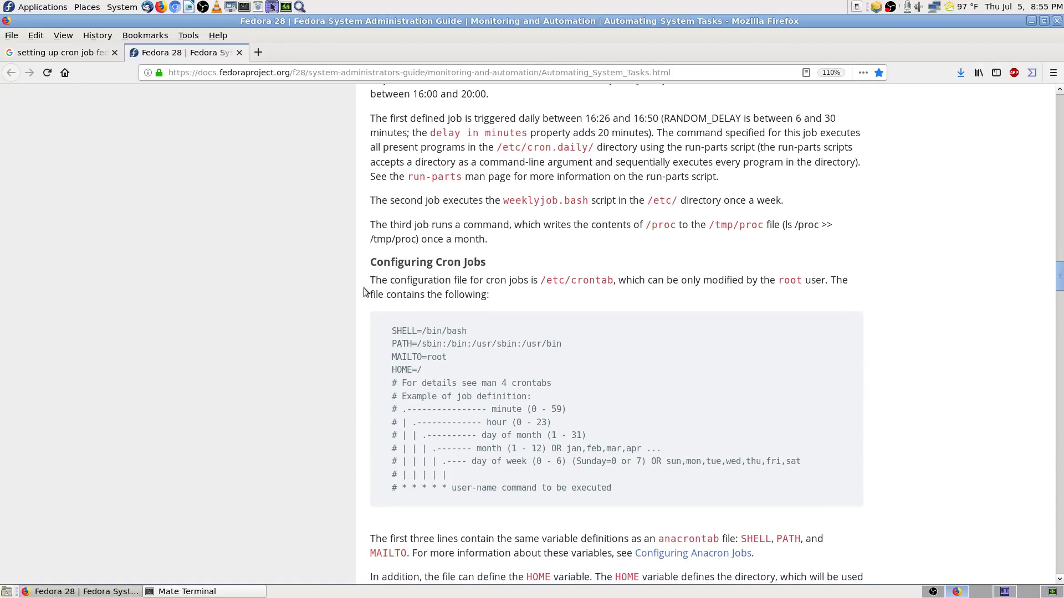
pyautogui.scroll(-4, 365, 314)
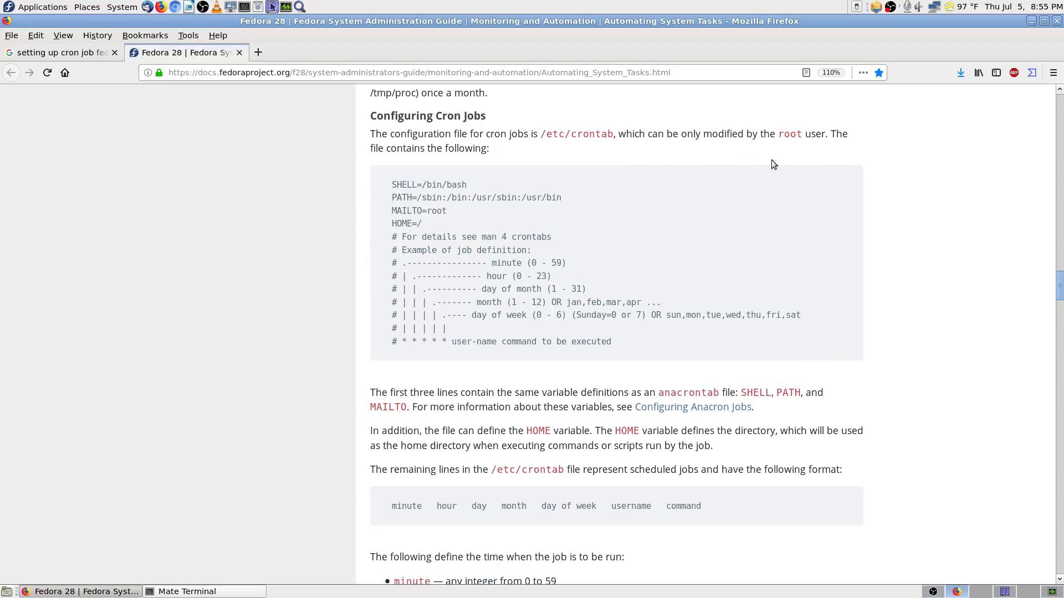
pyautogui.moveTo(779, 134); pyautogui.dragTo(797, 131)
pyautogui.click(1005, 593)
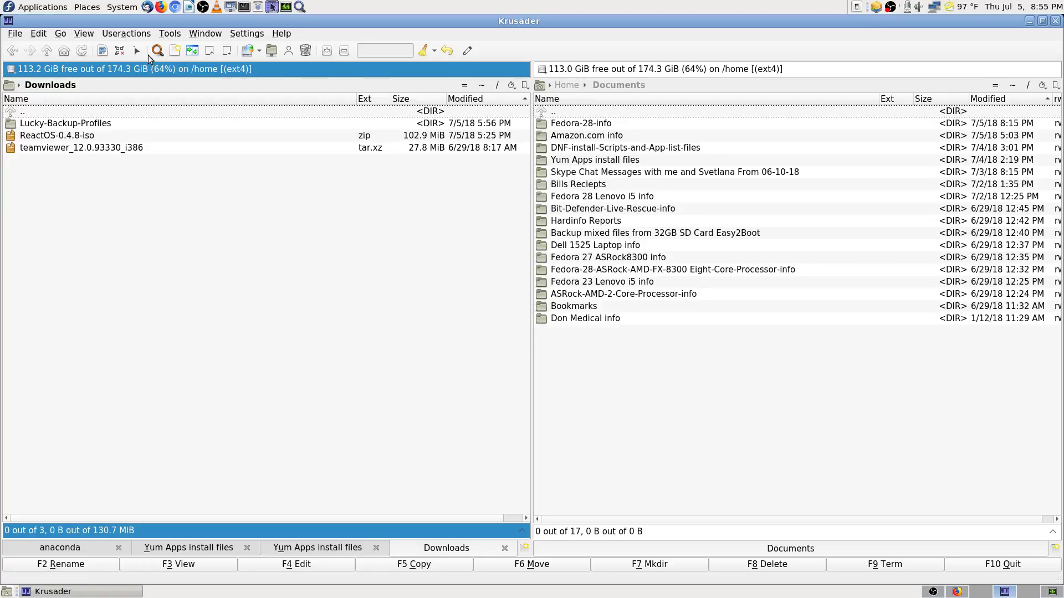
# Step: Start Root Mode Krusader from Tools, authenticating with the root password, then return to regular Krusader
pyautogui.click(169, 34)
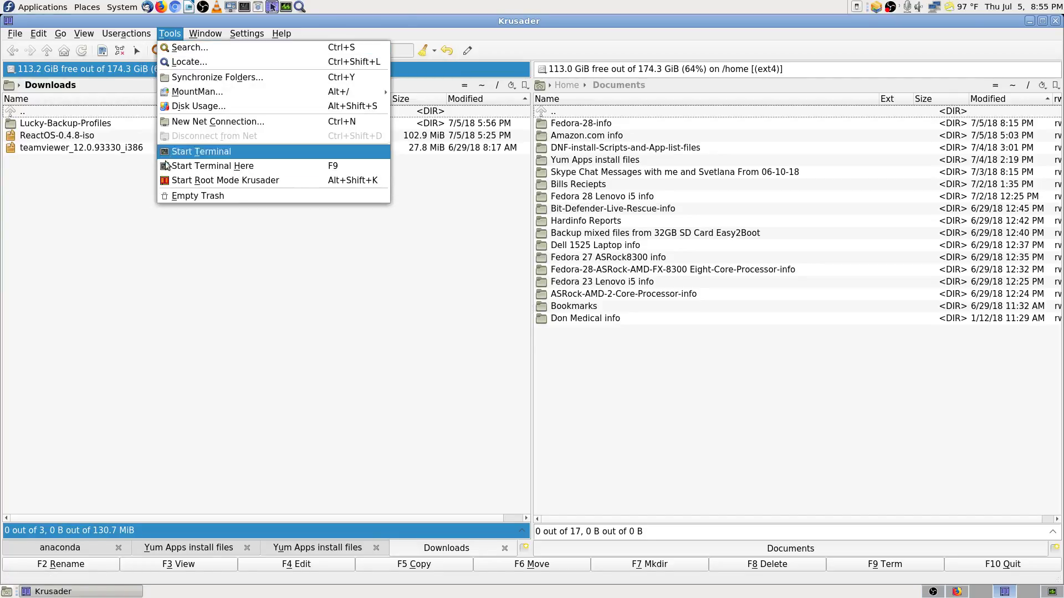
pyautogui.click(234, 181)
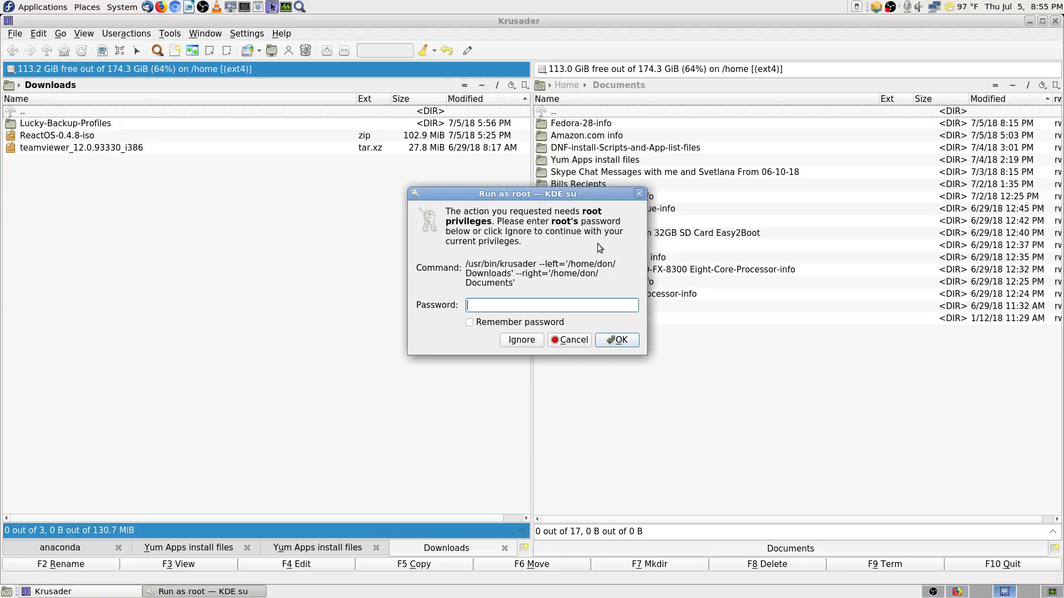
pyautogui.write('••••••••••••')
pyautogui.press('Return')
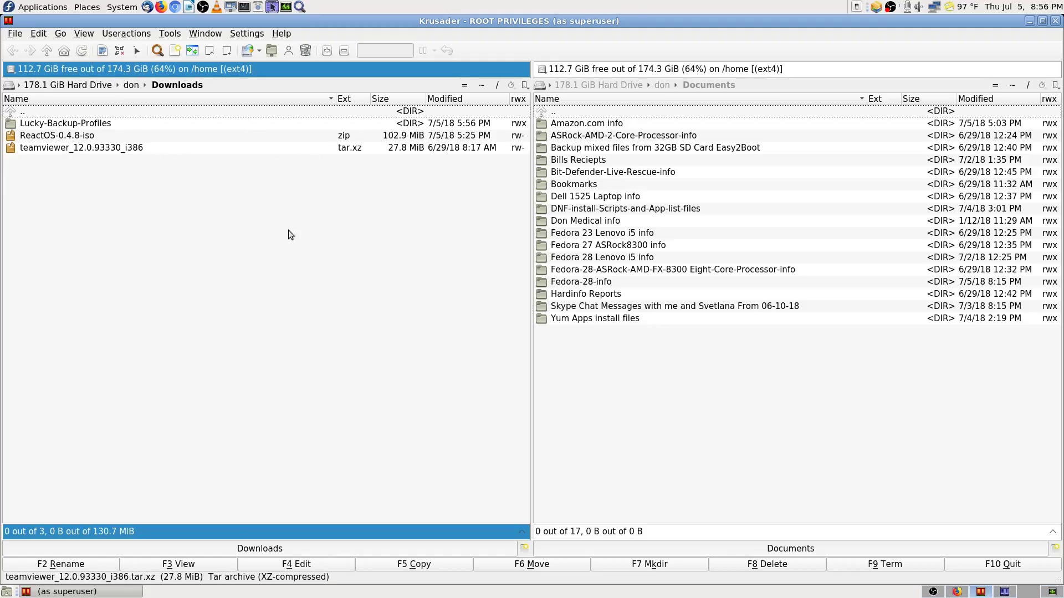
pyautogui.click(1004, 592)
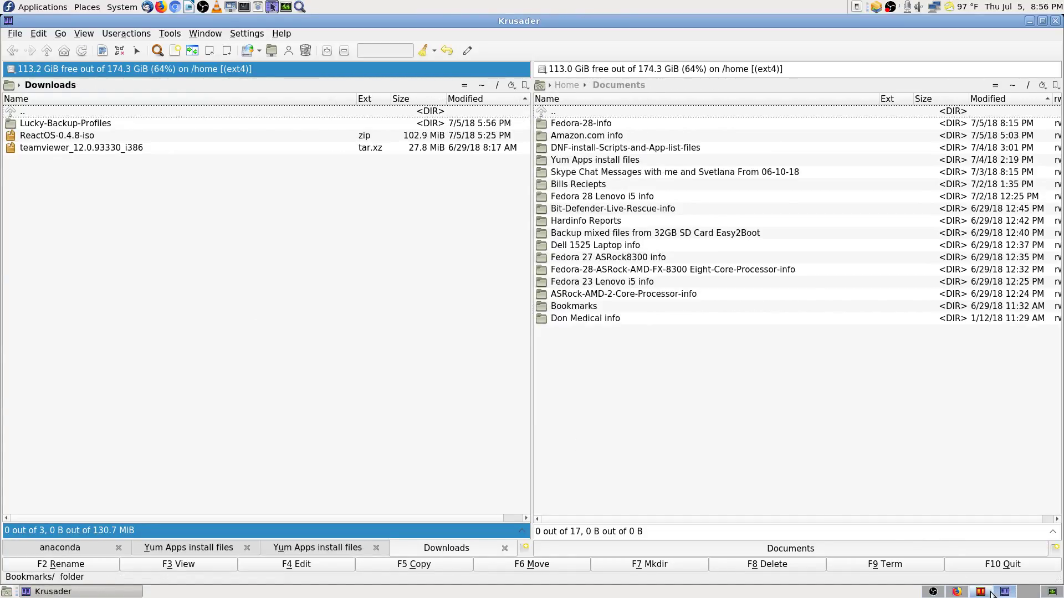
# Step: In the root Krusader window, open the /etc folder from the filesystem root
pyautogui.click(982, 592)
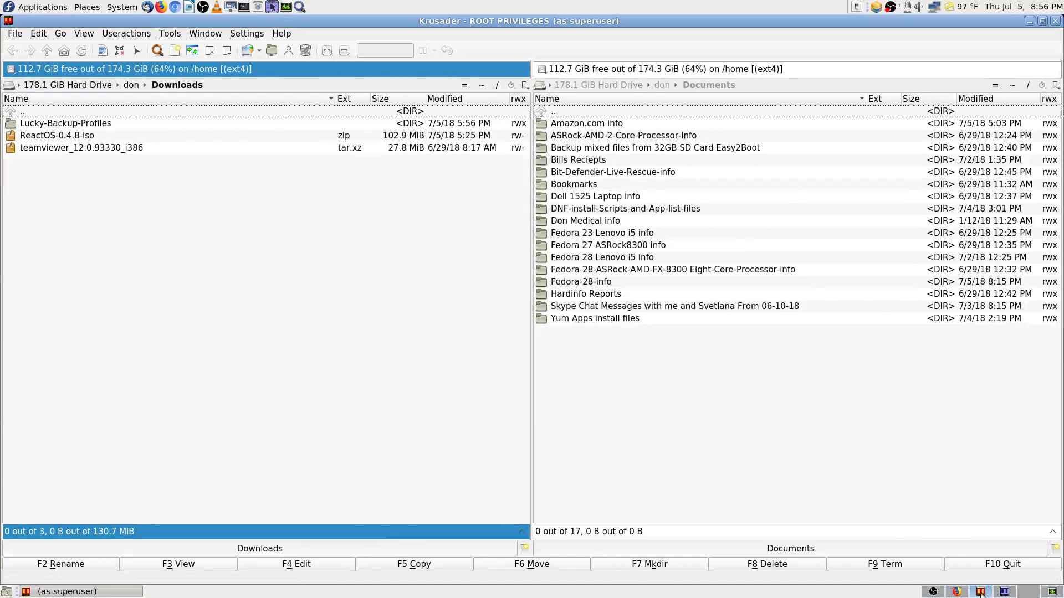
pyautogui.click(491, 86)
pyautogui.write('e')
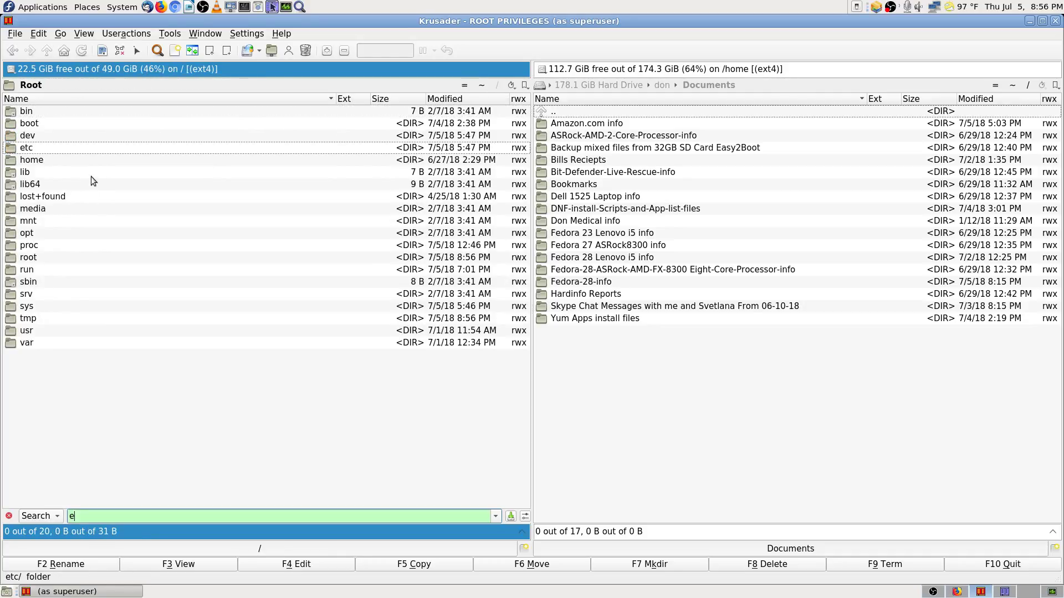
pyautogui.write('t')
pyautogui.press('Return')
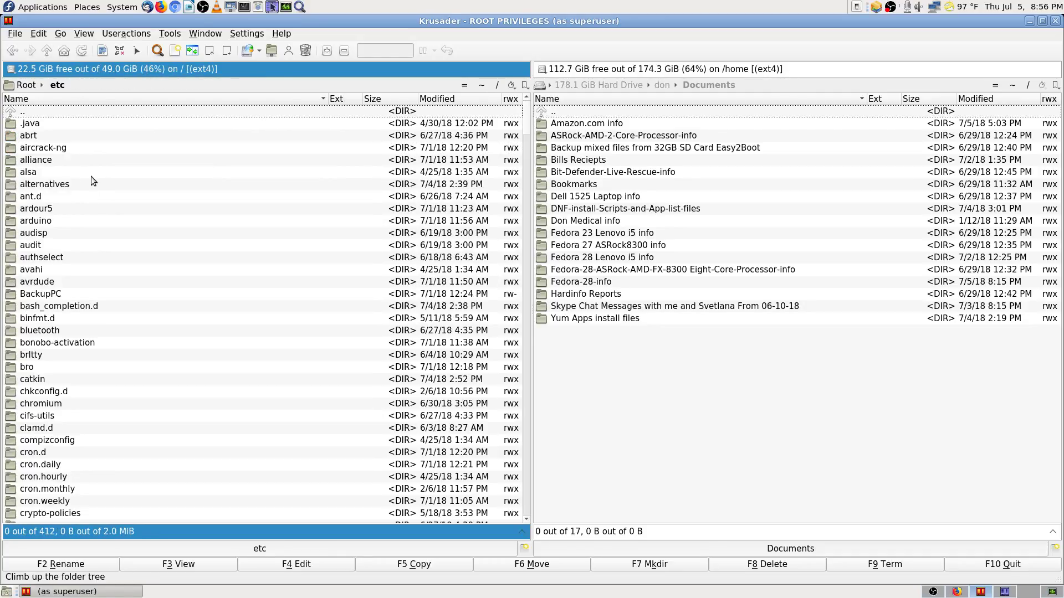
# Step: Quick-search 'cron' in /etc, compare with the Fedora cron docs, and select crontab
pyautogui.write('cron')
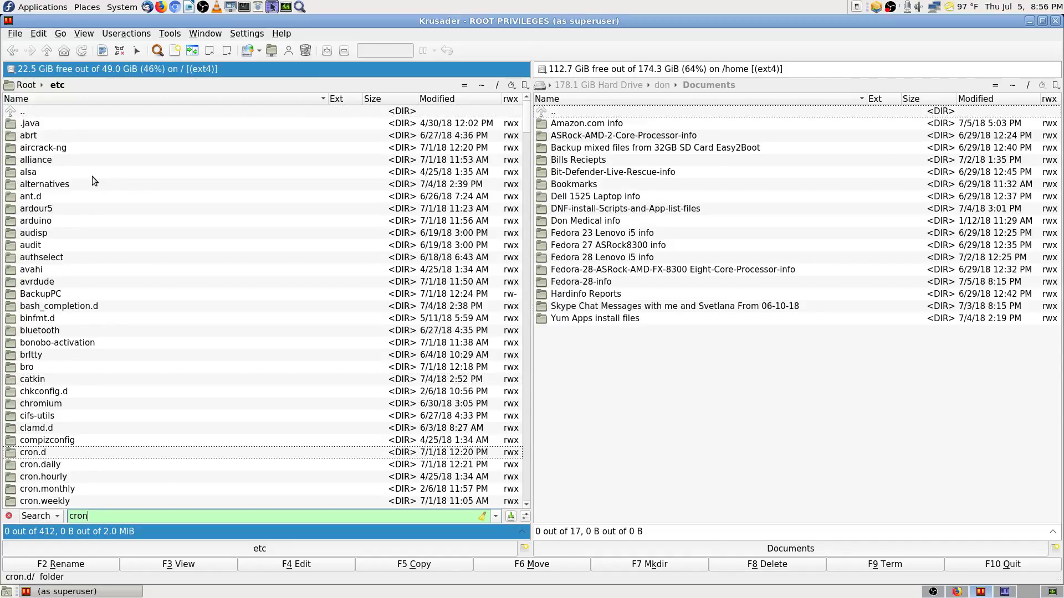
pyautogui.press('Down')
pyautogui.press('Down')
pyautogui.press('Down')
pyautogui.press('Down')
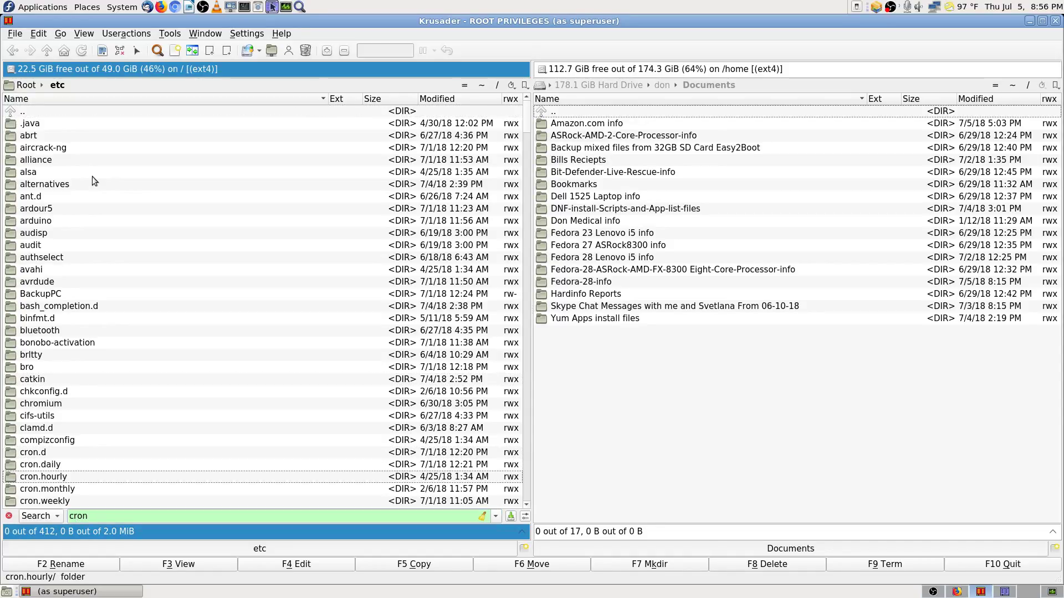
pyautogui.press('Down')
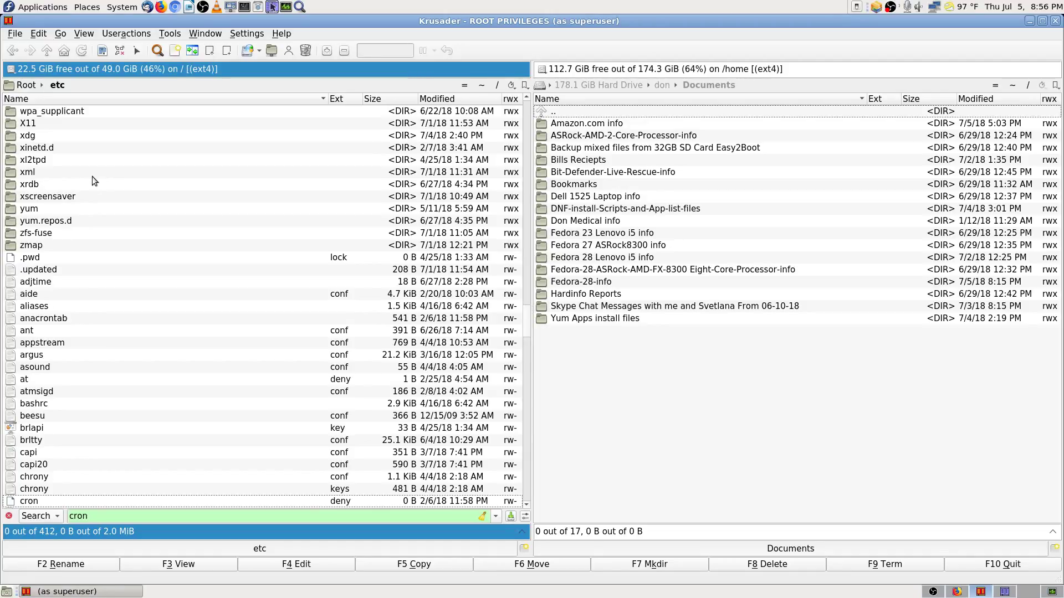
pyautogui.press('Down')
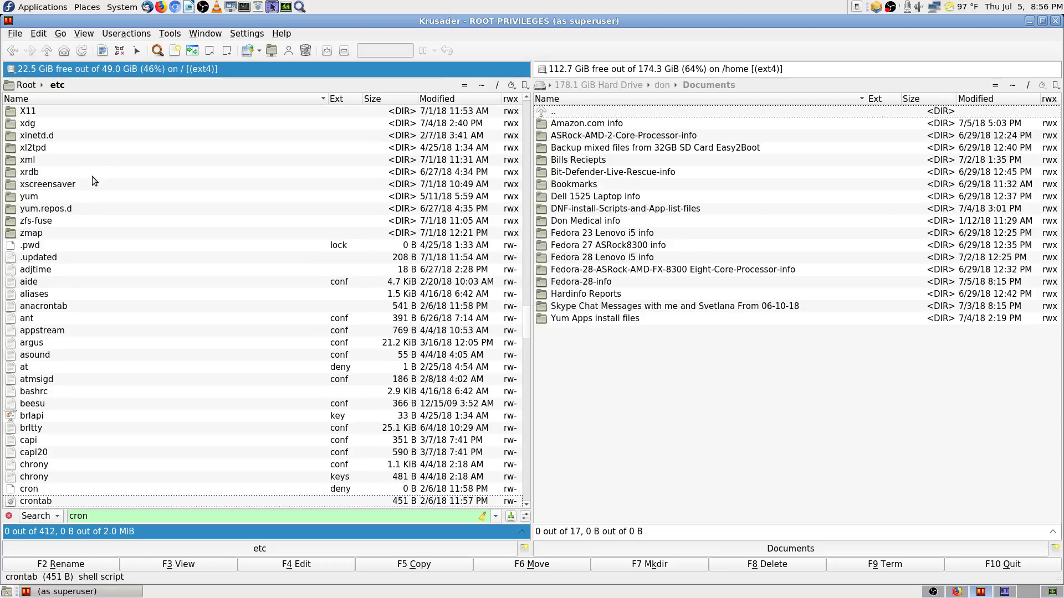
pyautogui.press('Down')
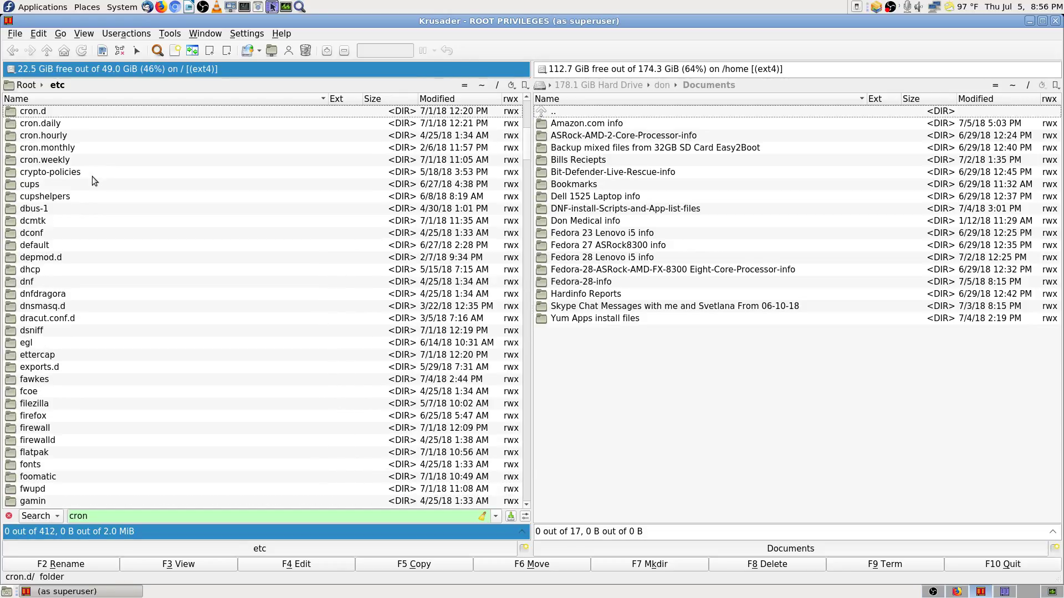
pyautogui.press('Up')
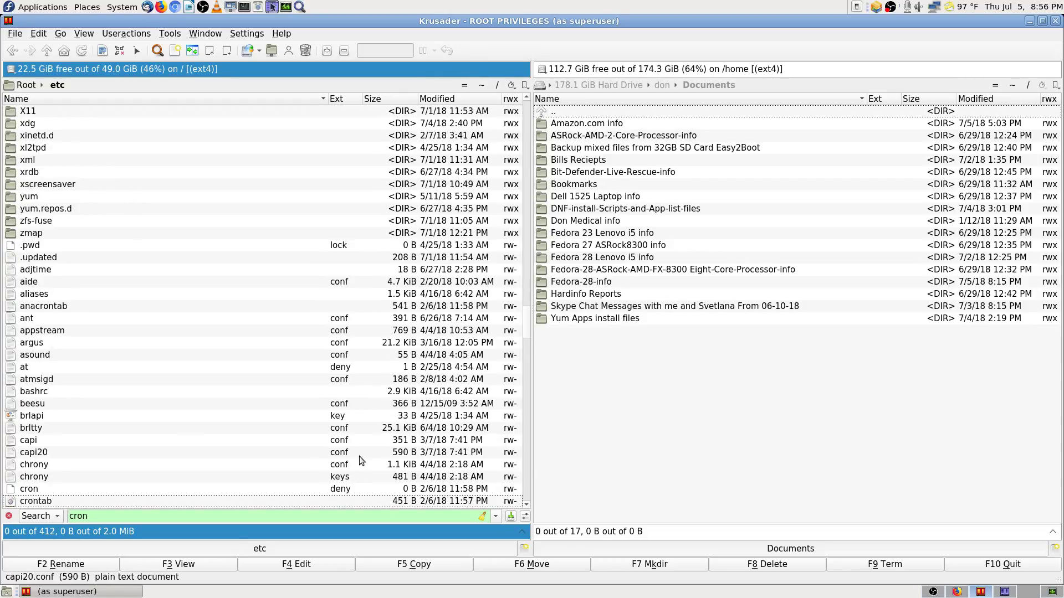
pyautogui.click(957, 592)
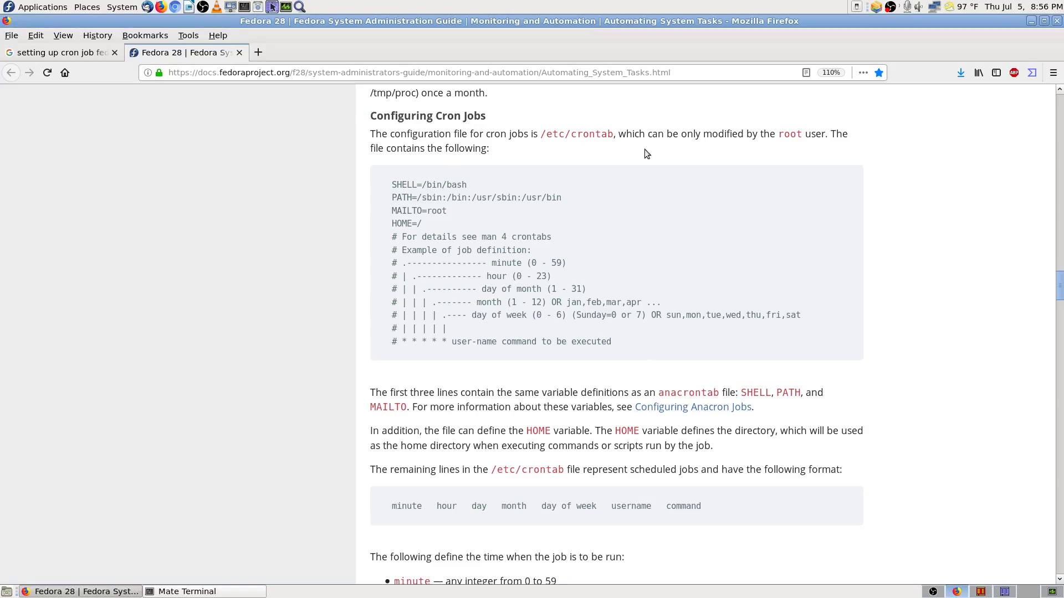
pyautogui.click(981, 592)
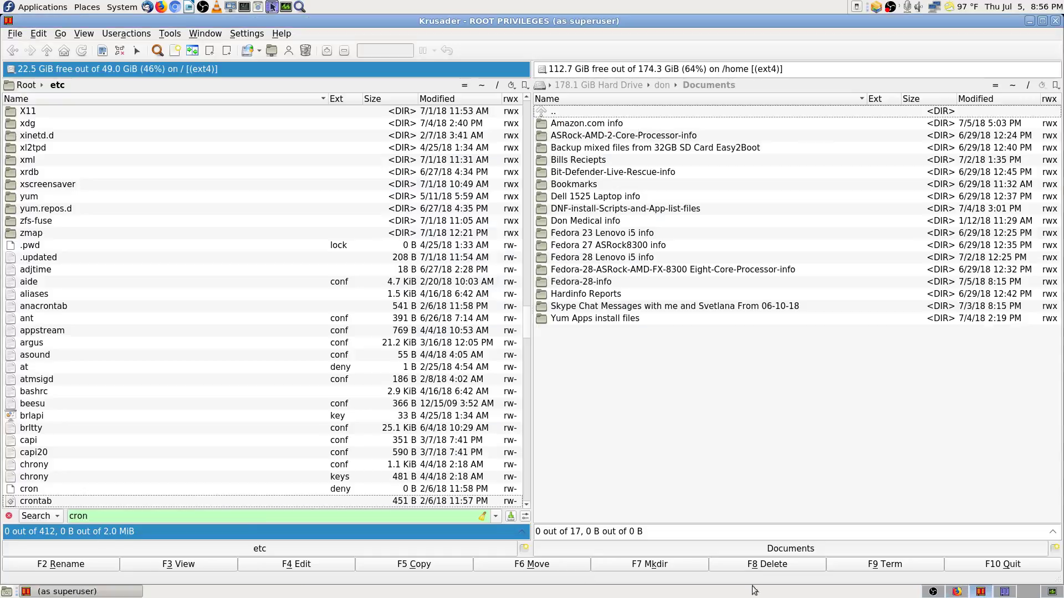
pyautogui.click(184, 501)
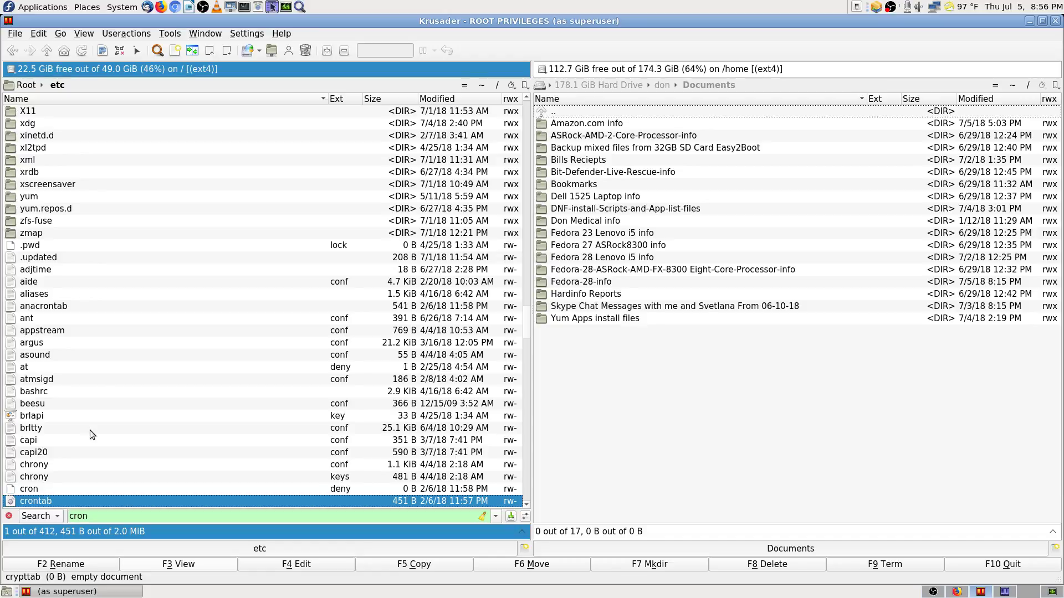
pyautogui.press('F3')
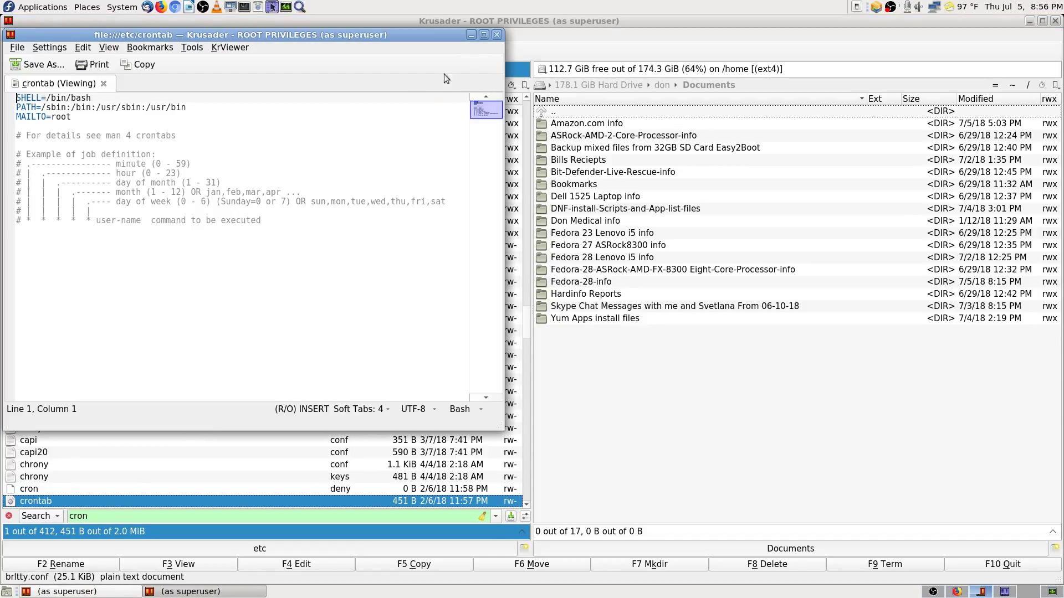
pyautogui.click(486, 34)
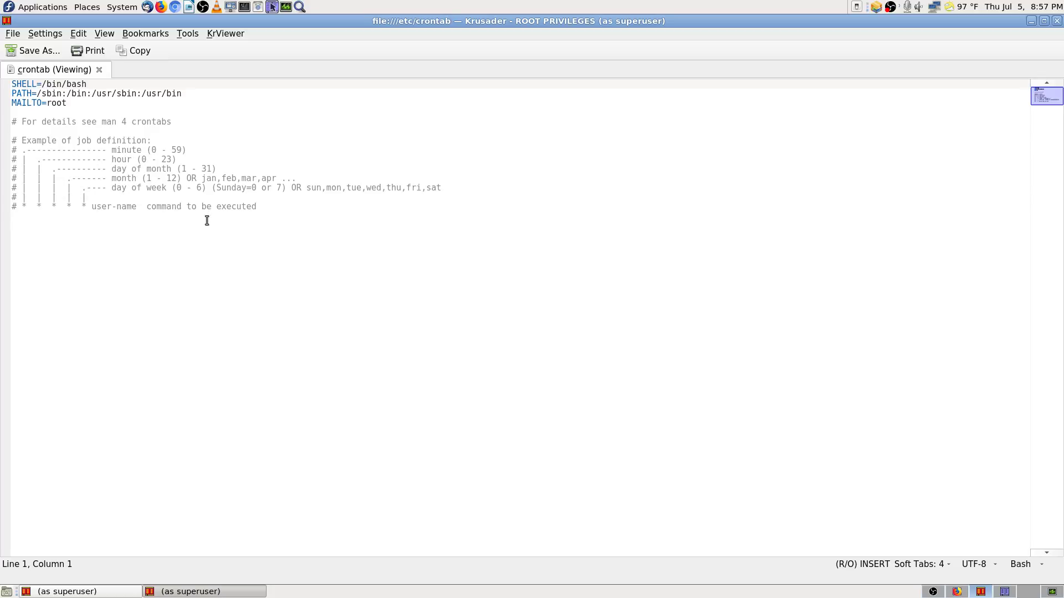
pyautogui.click(1056, 21)
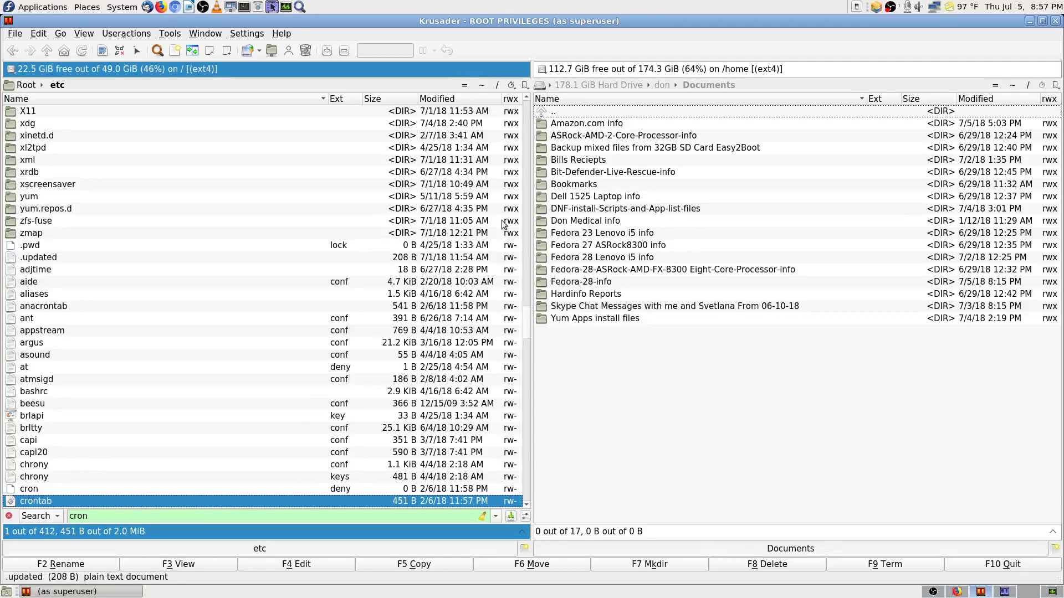
pyautogui.scroll(11, 387, 366)
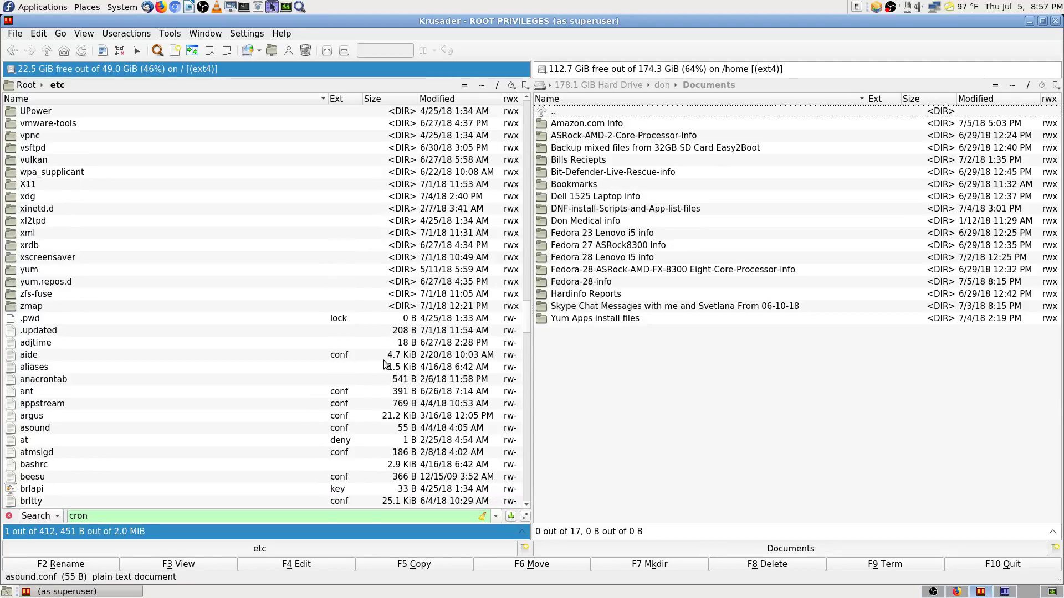
# Step: Close root Krusader and scroll the Fedora docs to the Configuring Cron Jobs /etc/crontab example
pyautogui.click(1055, 21)
pyautogui.click(956, 591)
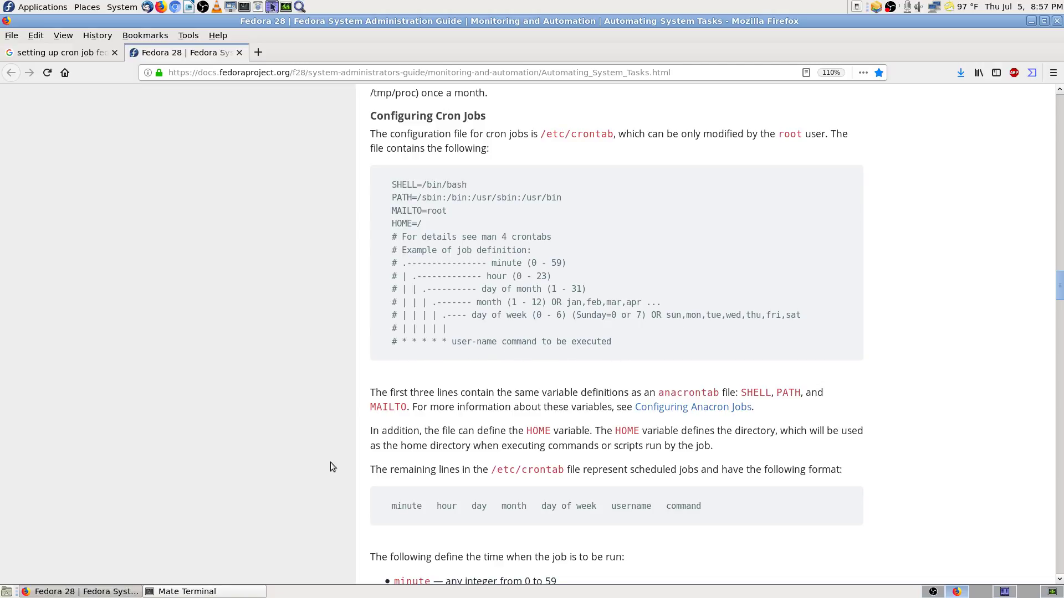
pyautogui.scroll(-4, 332, 462)
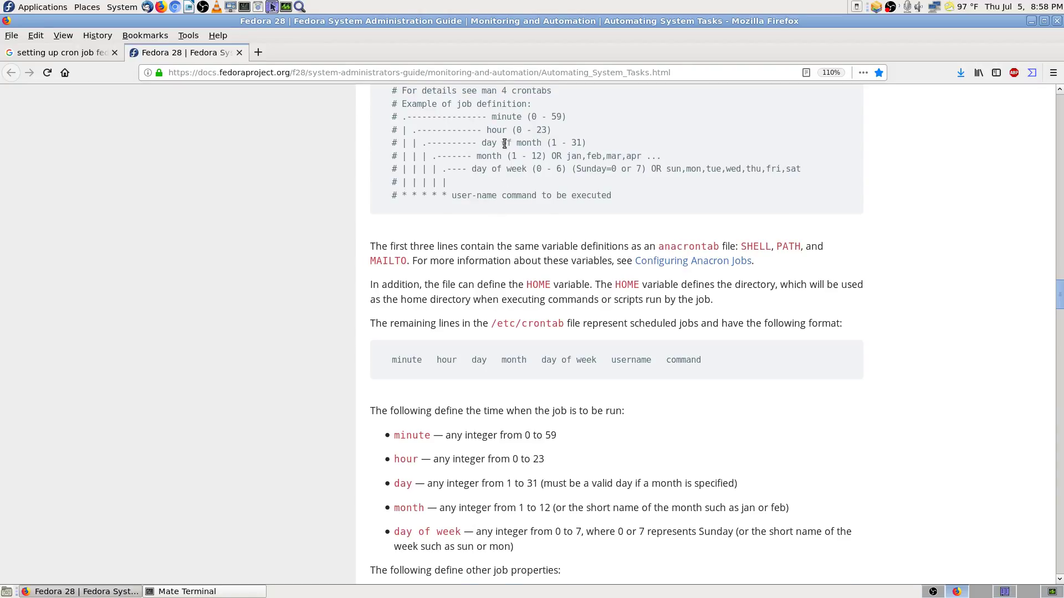
pyautogui.scroll(3, 548, 183)
pyautogui.scroll(-3, 357, 388)
pyautogui.scroll(3, 715, 283)
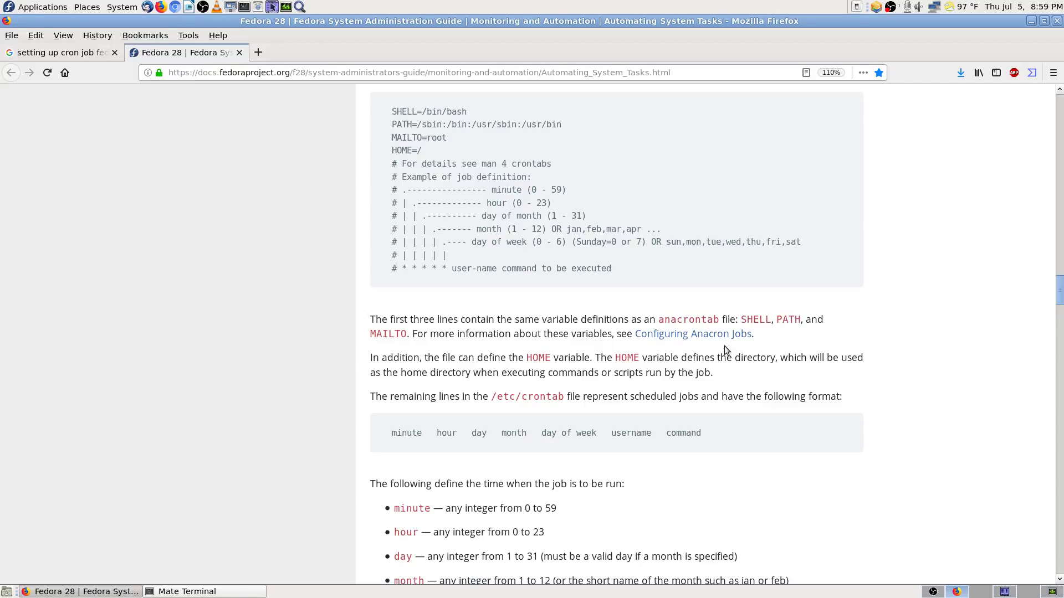
pyautogui.scroll(-3, 337, 351)
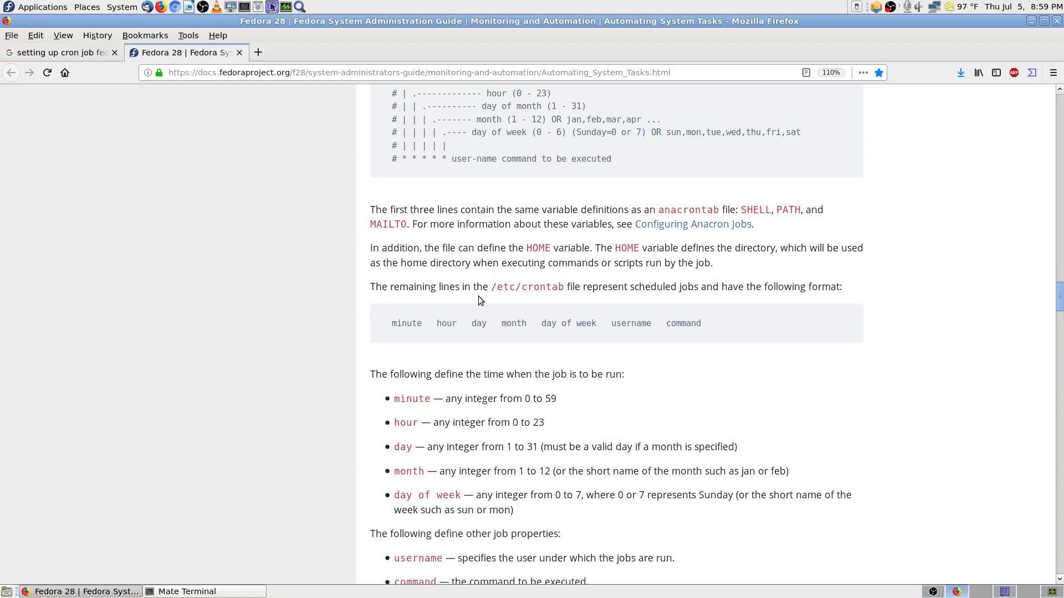
# Step: Read the crontab field rules down to 'Controlling Access to Cron', then switch to the Krusader workspace
pyautogui.scroll(-5, 837, 313)
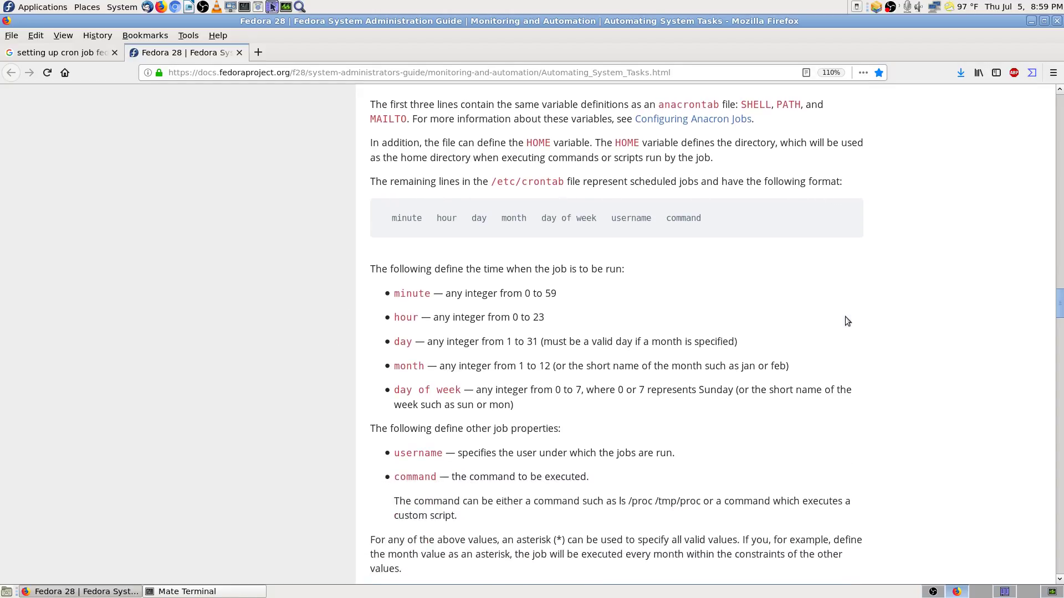
pyautogui.scroll(-1, 846, 317)
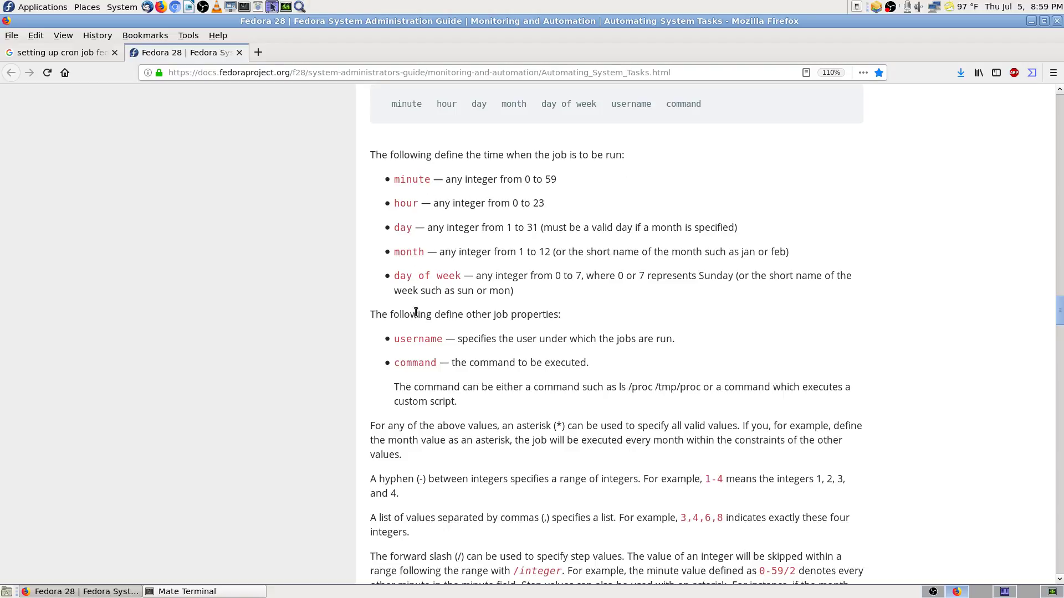
pyautogui.scroll(-3, 394, 354)
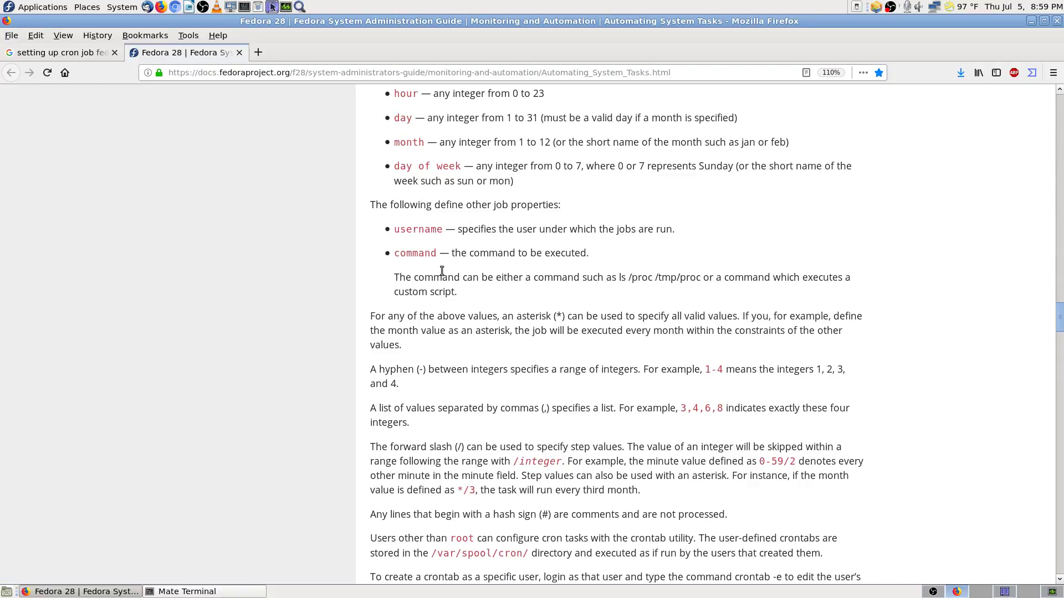
pyautogui.scroll(-5, 368, 313)
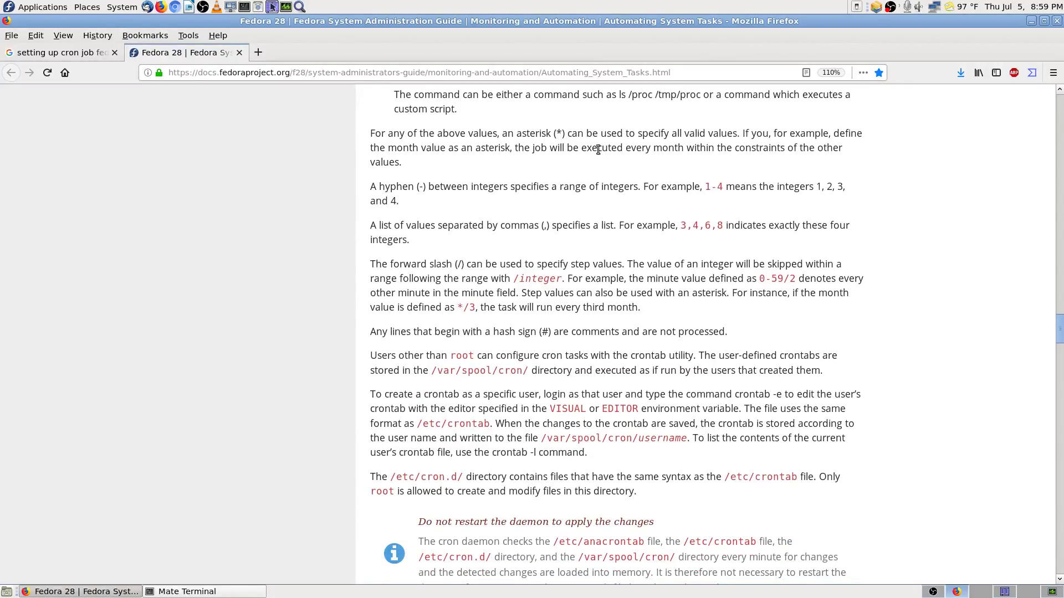
pyautogui.scroll(1, 641, 148)
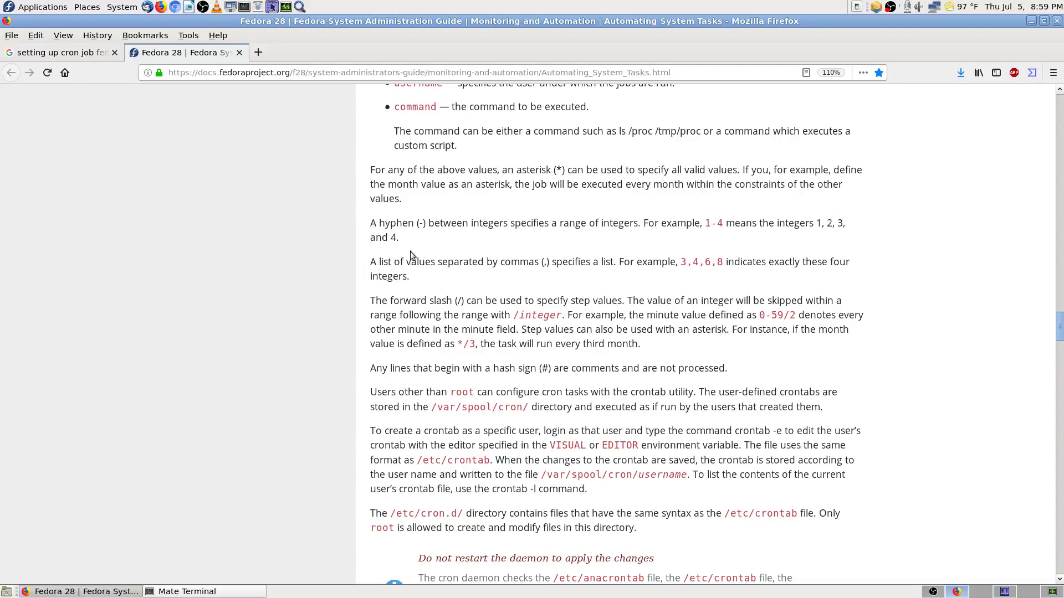
pyautogui.scroll(-5, 371, 275)
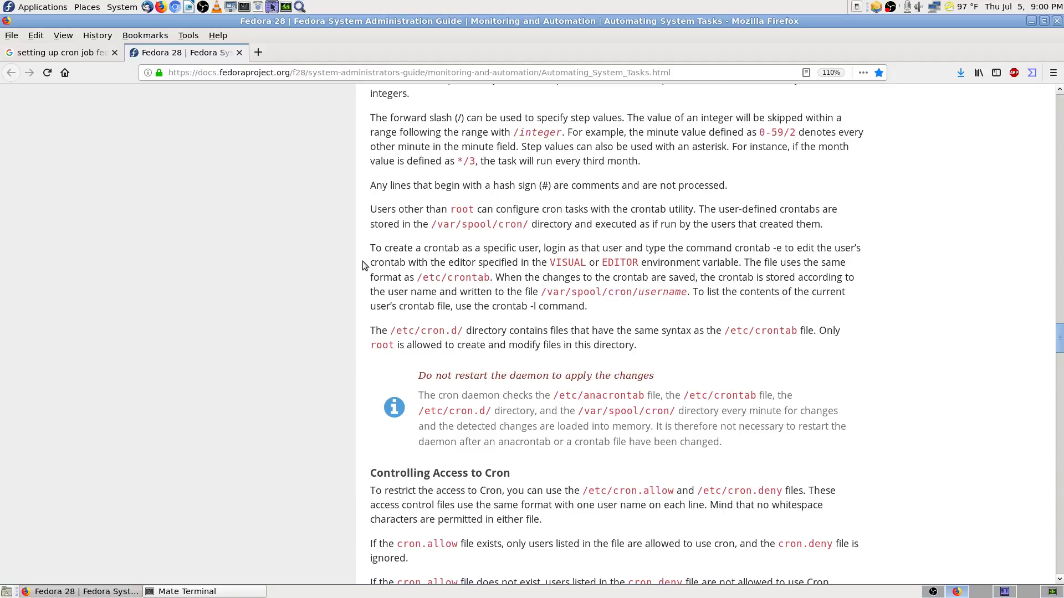
pyautogui.click(1006, 593)
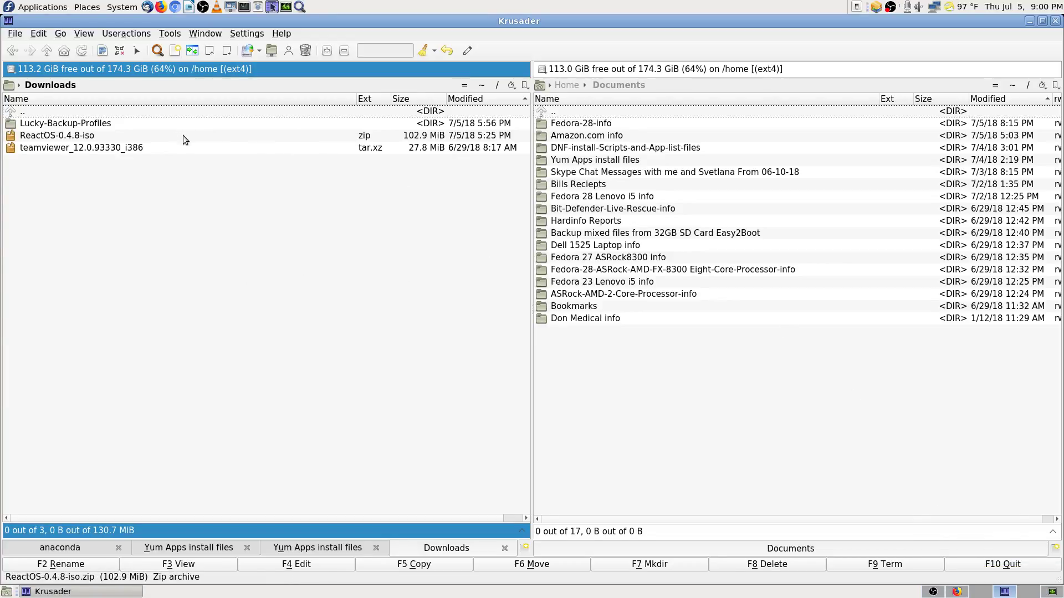
# Step: Return from Krusader's Downloads panel to the Firefox workspace with the cron.allow and cron.deny rules
pyautogui.click(93, 119)
pyautogui.click(127, 112)
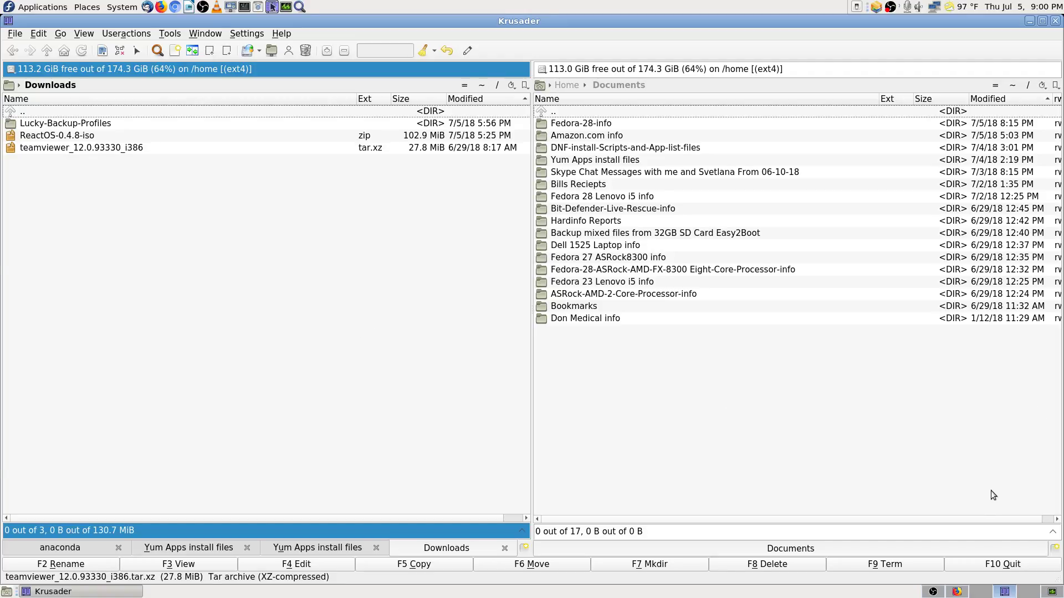
pyautogui.click(961, 592)
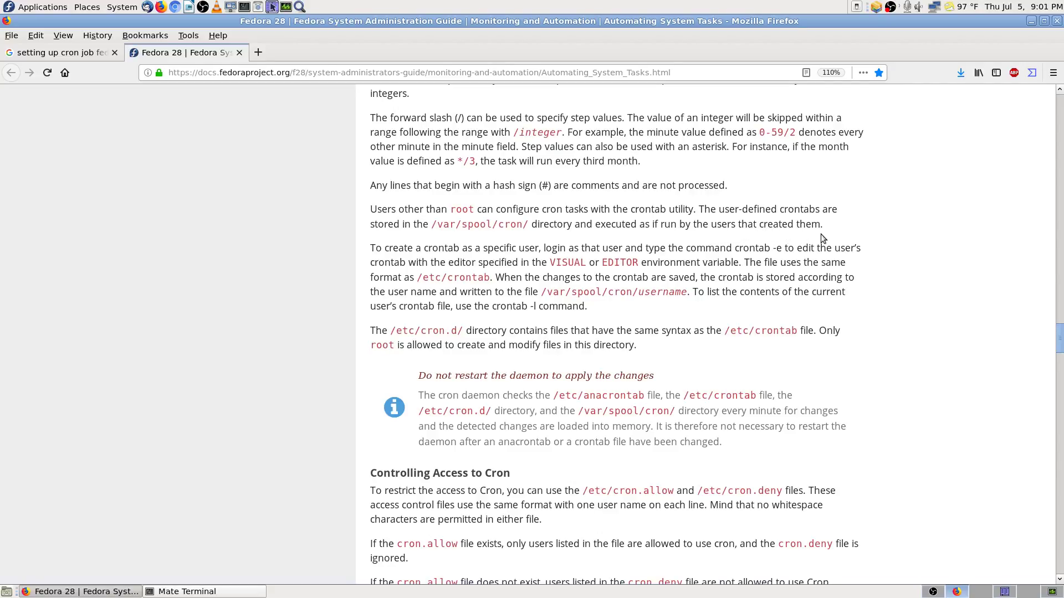
# Step: Copy the /var/spool/cron/ path from the Fedora cron guide and switch to the Krusader workspace
pyautogui.moveTo(436, 224)
pyautogui.mouseDown()
pyautogui.moveTo(529, 227)
pyautogui.moveTo(431, 227)
pyautogui.mouseUp()
pyautogui.rightClick(445, 226)
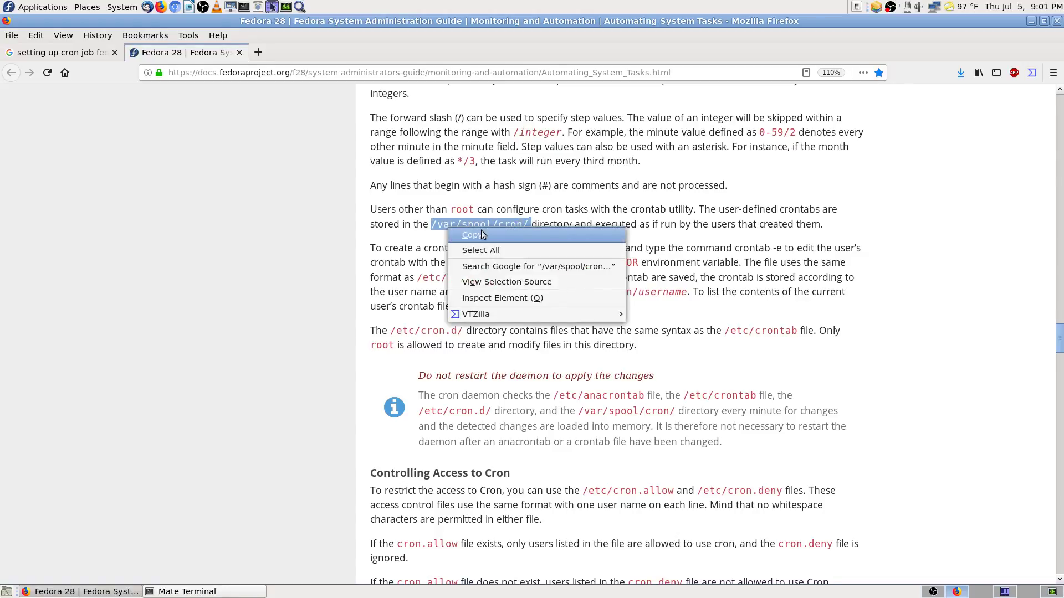
pyautogui.click(481, 232)
pyautogui.click(1005, 592)
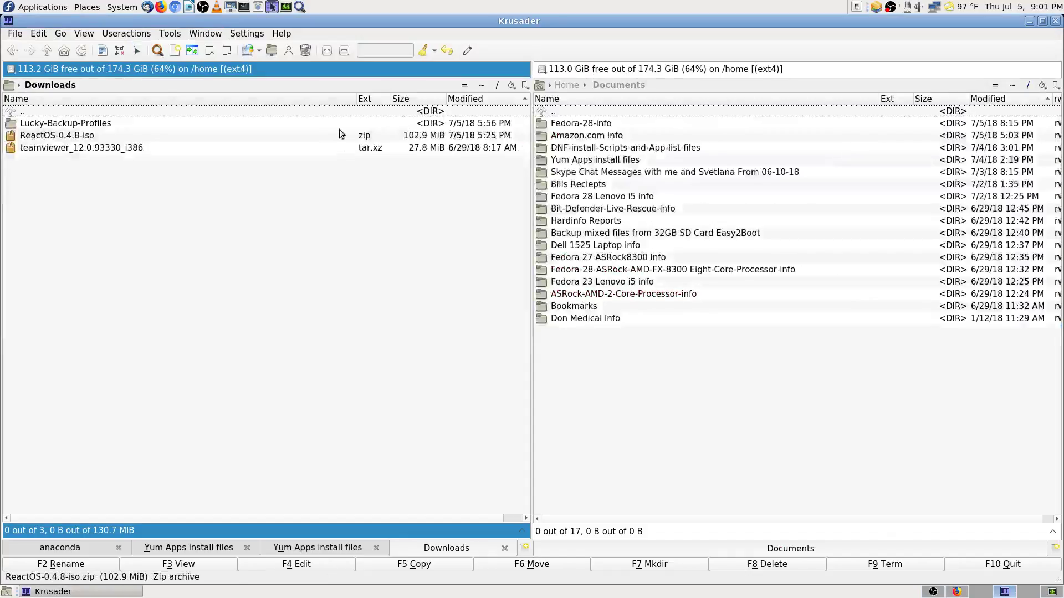
# Step: Try opening /var/spool/cron/ from the left panel's location bar, then return to Downloads after it fails
pyautogui.click(158, 92)
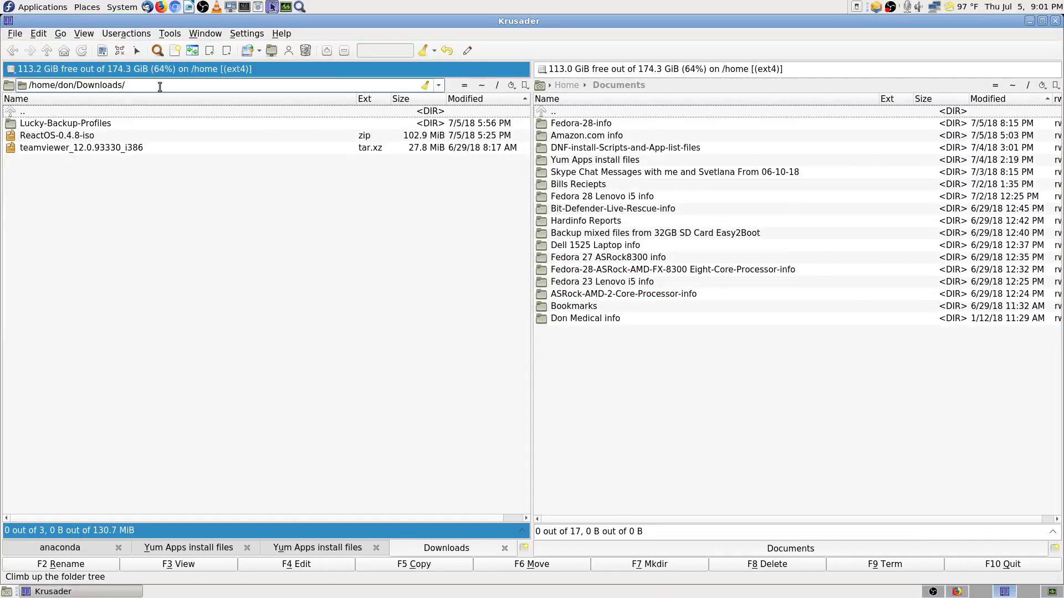
pyautogui.press('BackSpace')
pyautogui.press('BackSpace')
pyautogui.press('BackSpace')
pyautogui.press('BackSpace')
pyautogui.press('BackSpace')
pyautogui.press('BackSpace')
pyautogui.press('BackSpace')
pyautogui.press('BackSpace')
pyautogui.press('BackSpace')
pyautogui.press('BackSpace')
pyautogui.press('BackSpace')
pyautogui.press('BackSpace')
pyautogui.press('BackSpace')
pyautogui.press('BackSpace')
pyautogui.press('BackSpace')
pyautogui.press('BackSpace')
pyautogui.press('BackSpace')
pyautogui.press('BackSpace')
pyautogui.press('BackSpace')
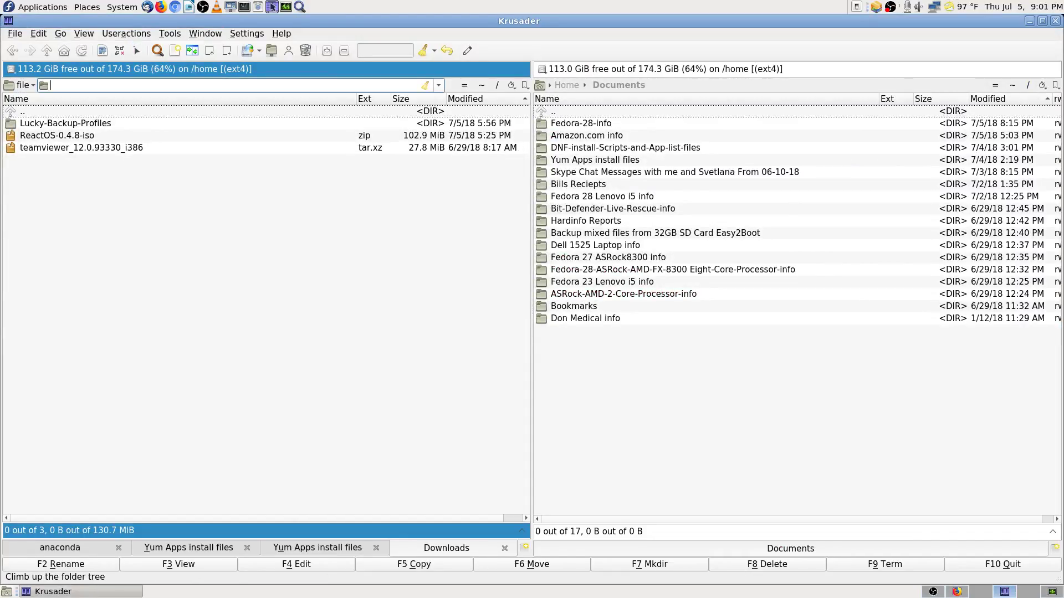
pyautogui.hotkey('ctrl', 'v')
pyautogui.press('BackSpace')
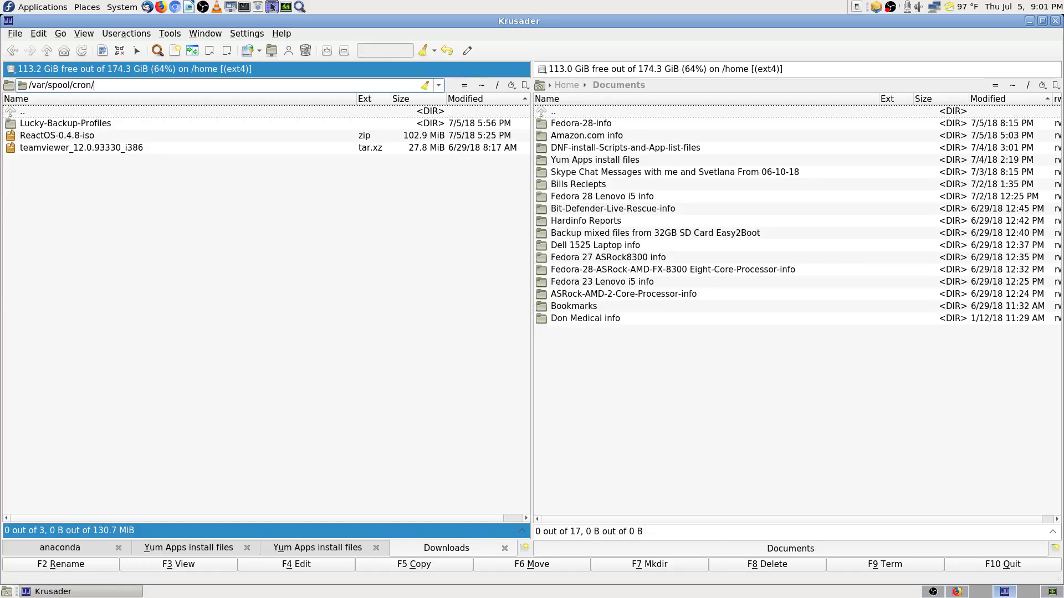
pyautogui.press('Return')
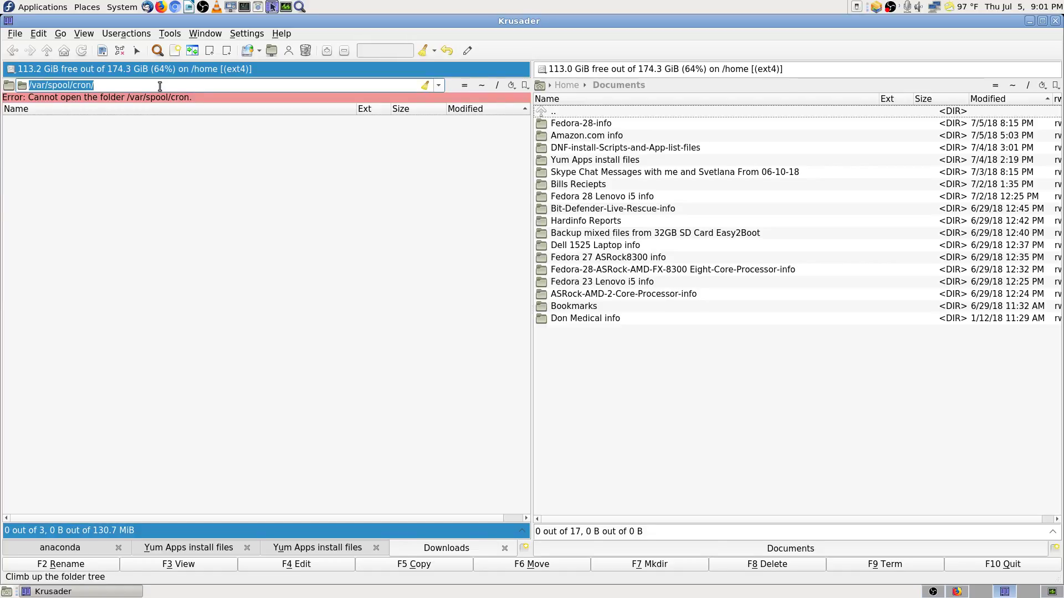
pyautogui.click(12, 51)
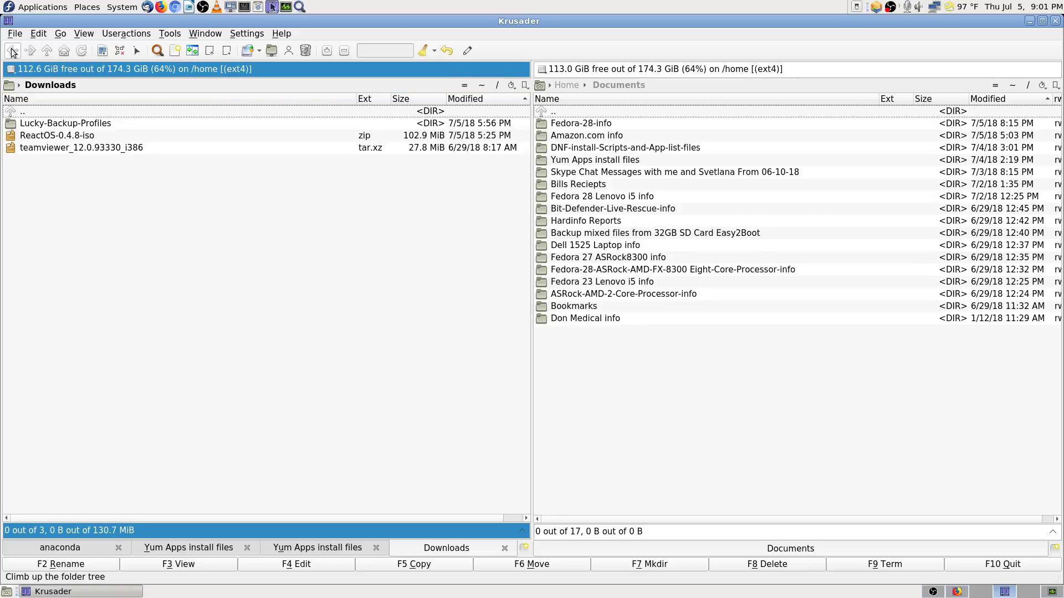
# Step: Launch Tools > Start Root Mode Krusader, enter the root password, and locate the root window's workspace
pyautogui.click(169, 34)
pyautogui.click(259, 180)
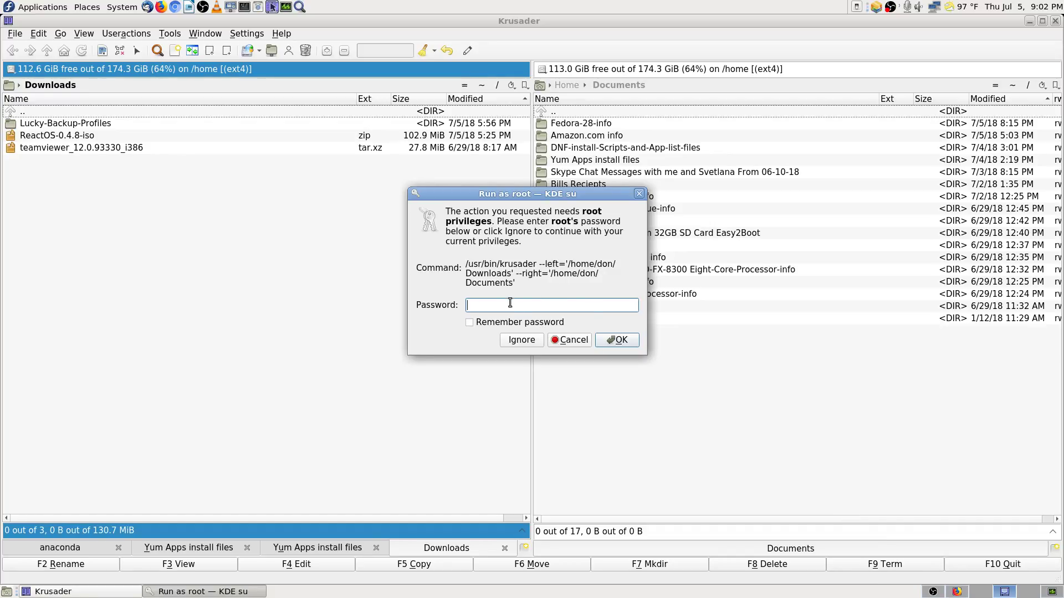
pyautogui.write('•••••')
pyautogui.press('BackSpace')
pyautogui.press('BackSpace')
pyautogui.press('BackSpace')
pyautogui.press('BackSpace')
pyautogui.press('BackSpace')
pyautogui.write('••••••••••••')
pyautogui.press('Return')
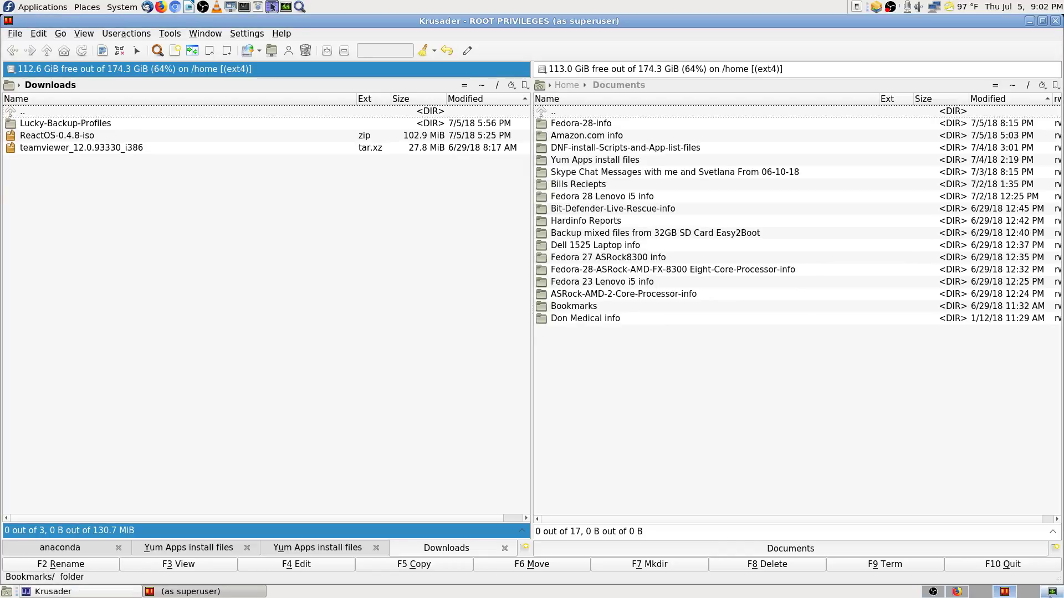
pyautogui.click(971, 595)
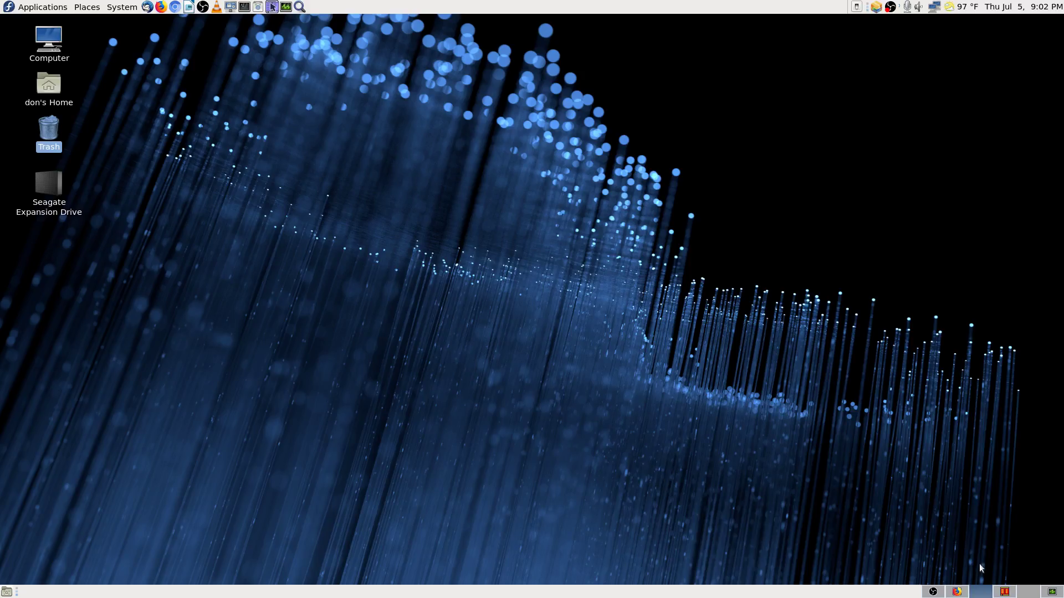
pyautogui.click(1001, 591)
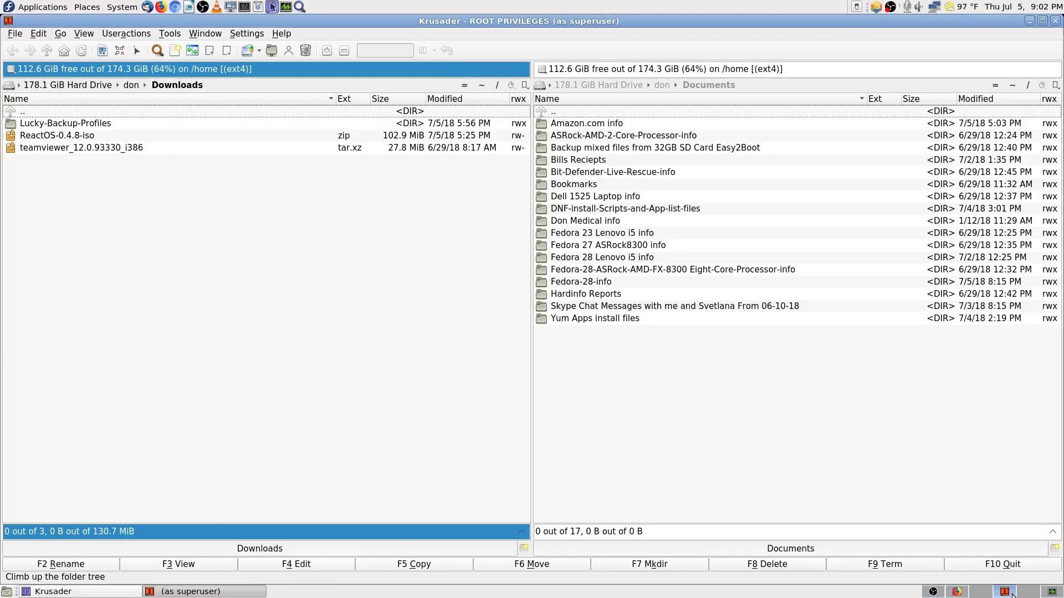
# Step: Move the root Krusader window to the left workspace, open /var/spool/cron, and select the root file
pyautogui.click(7, 21)
pyautogui.click(138, 145)
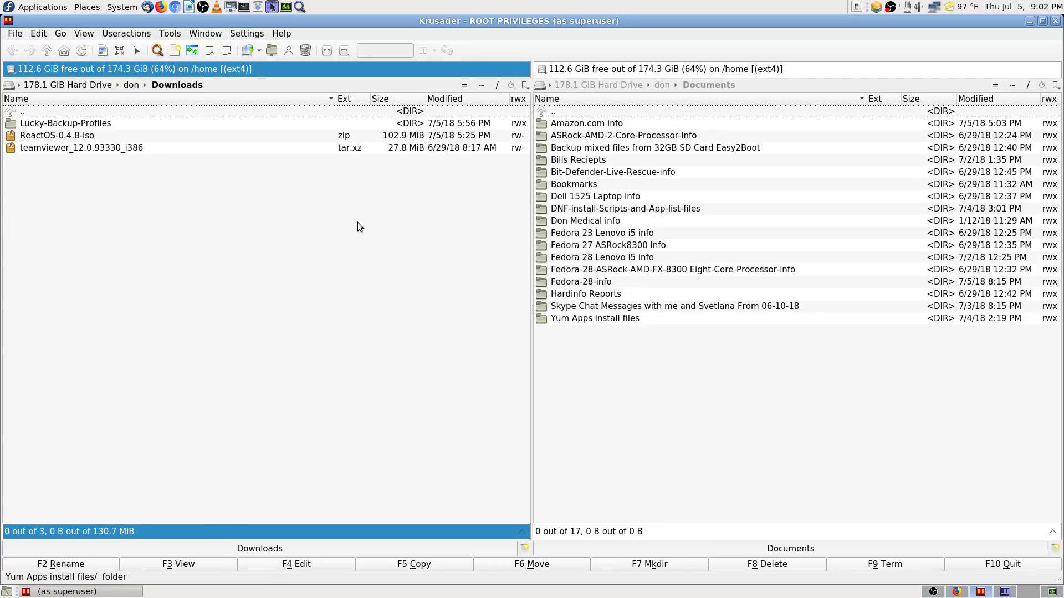
pyautogui.click(213, 86)
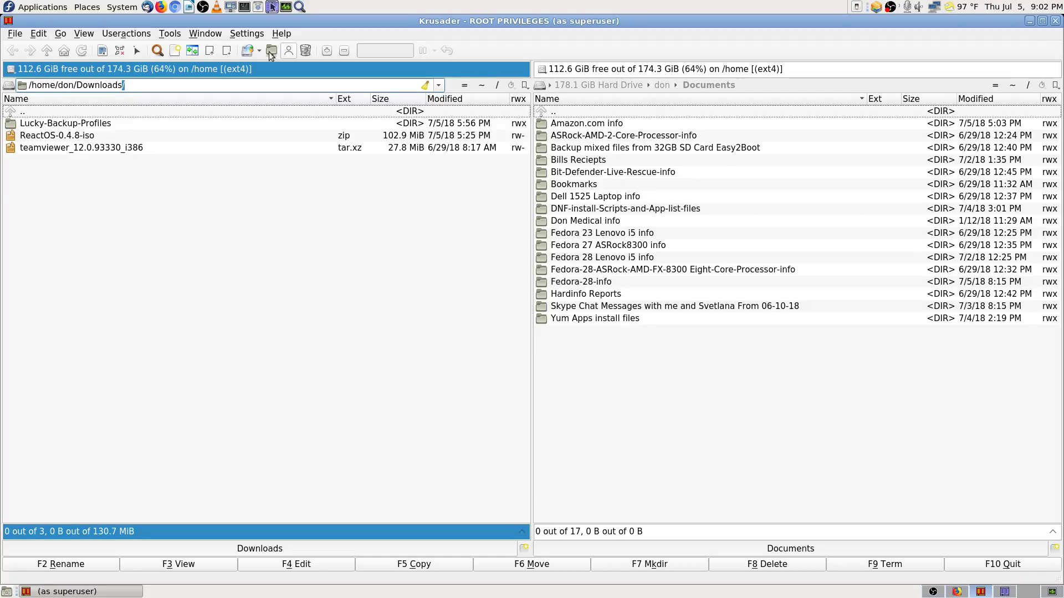
pyautogui.click(141, 86)
pyautogui.press('BackSpace')
pyautogui.press('BackSpace')
pyautogui.press('BackSpace')
pyautogui.press('BackSpace')
pyautogui.press('BackSpace')
pyautogui.press('BackSpace')
pyautogui.press('BackSpace')
pyautogui.press('BackSpace')
pyautogui.press('BackSpace')
pyautogui.press('BackSpace')
pyautogui.press('BackSpace')
pyautogui.press('BackSpace')
pyautogui.press('BackSpace')
pyautogui.press('BackSpace')
pyautogui.press('BackSpace')
pyautogui.press('BackSpace')
pyautogui.press('BackSpace')
pyautogui.press('BackSpace')
pyautogui.press('BackSpace')
pyautogui.press('BackSpace')
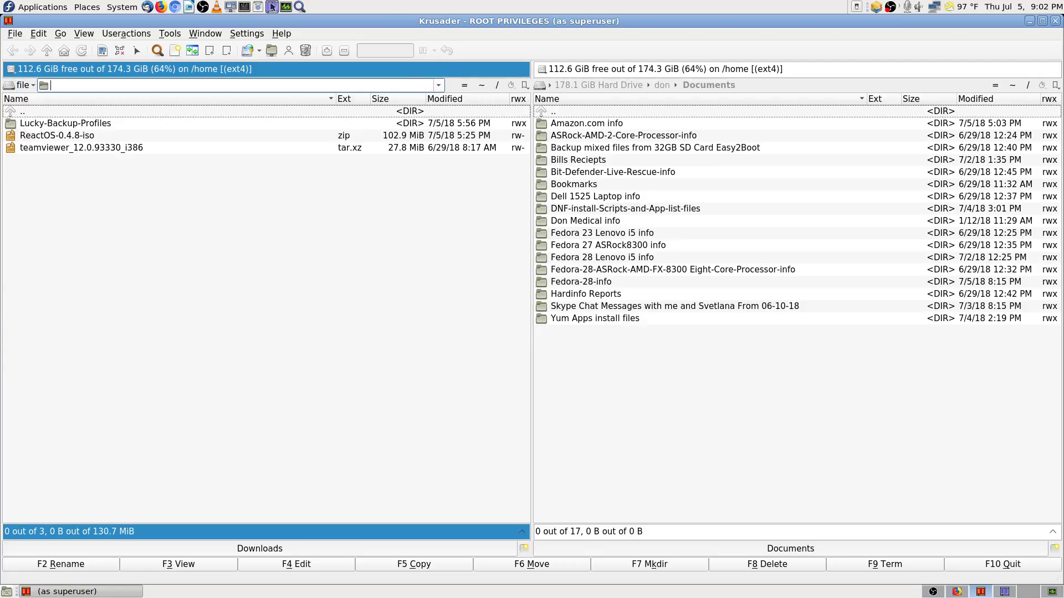
pyautogui.hotkey('ctrl', 'v')
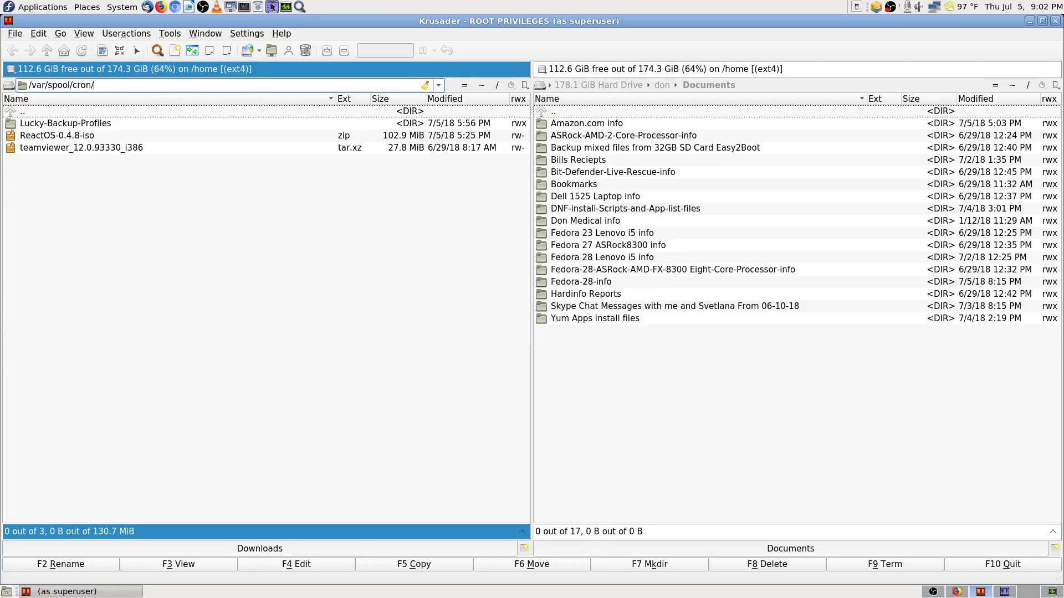
pyautogui.press('Return')
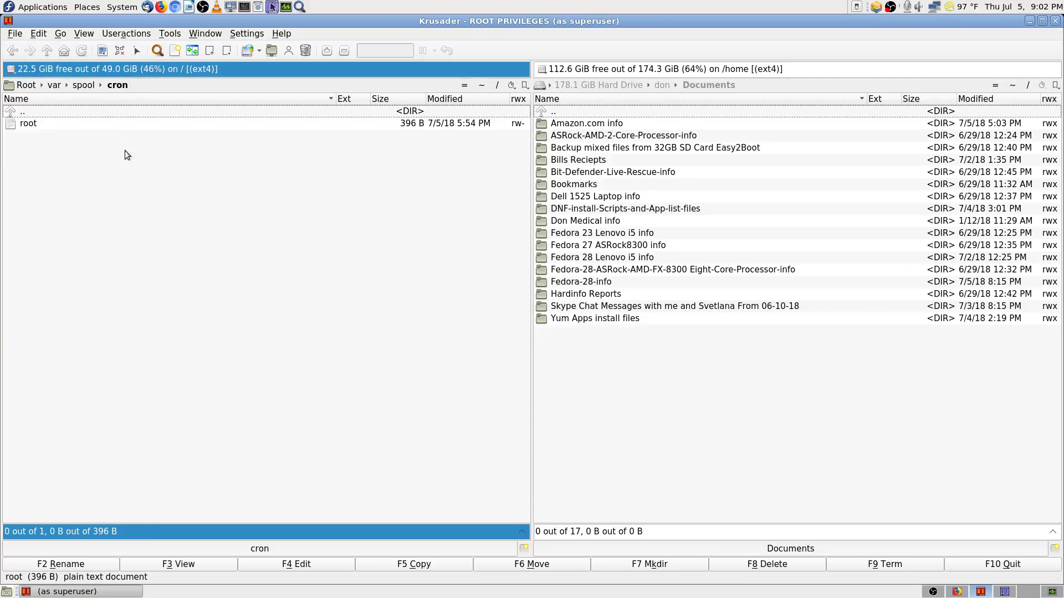
pyautogui.click(39, 125)
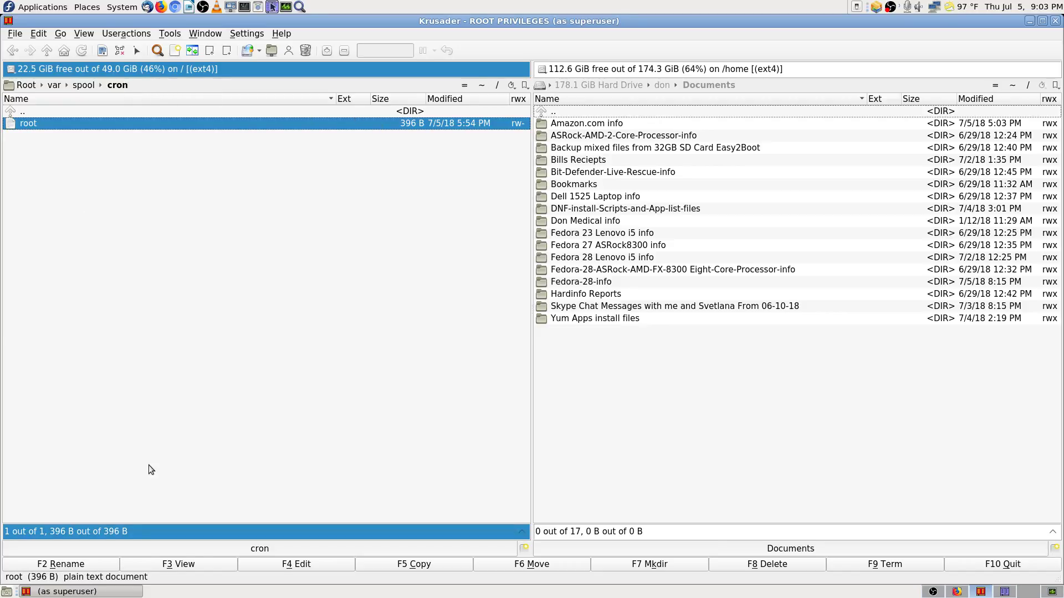
pyautogui.click(208, 564)
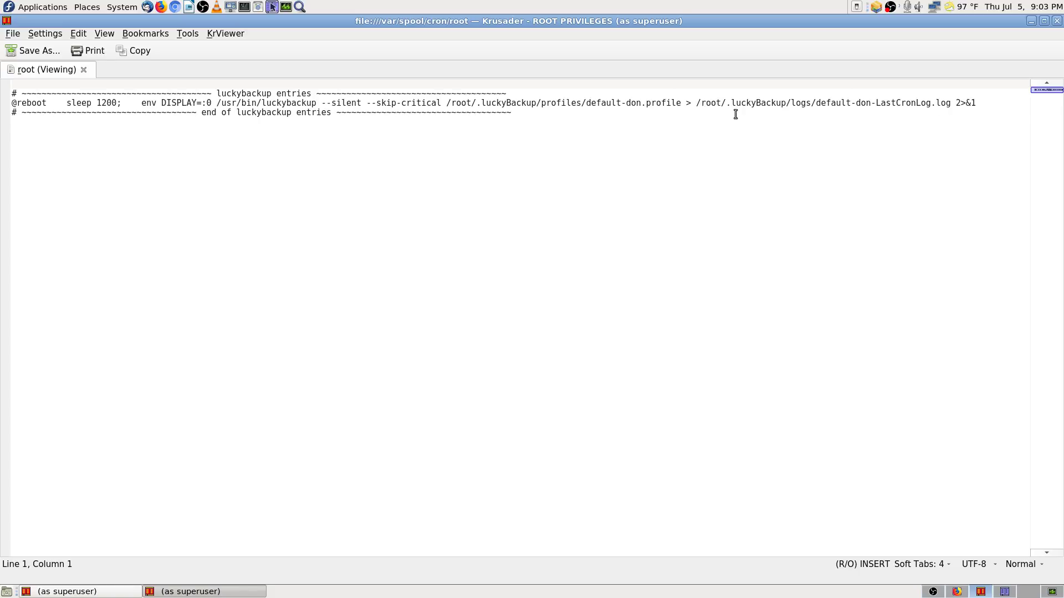
pyautogui.moveTo(695, 103); pyautogui.dragTo(948, 103)
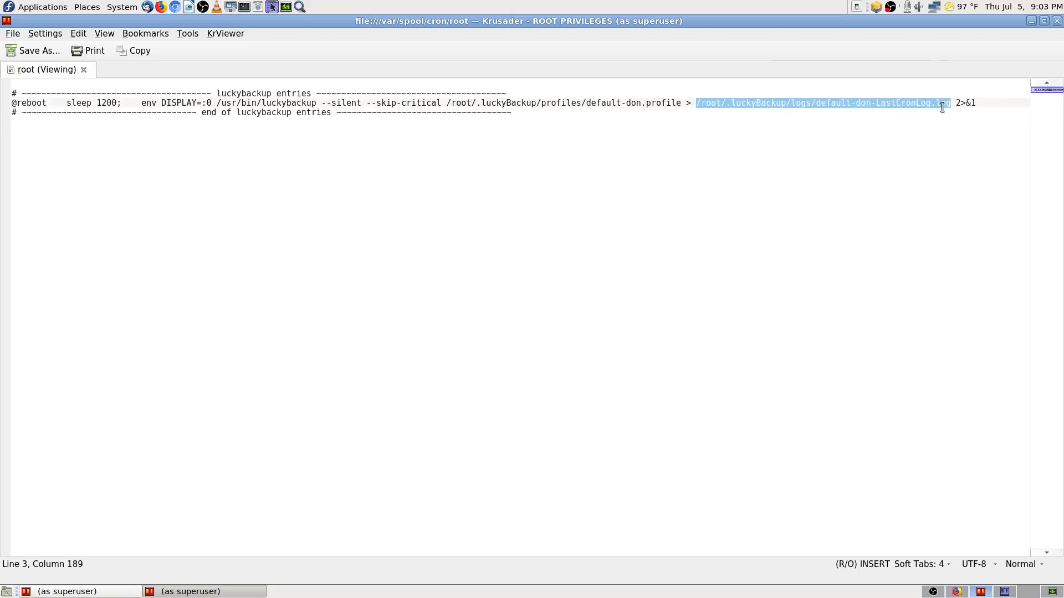
pyautogui.rightClick(942, 106)
pyautogui.click(965, 129)
pyautogui.click(1057, 21)
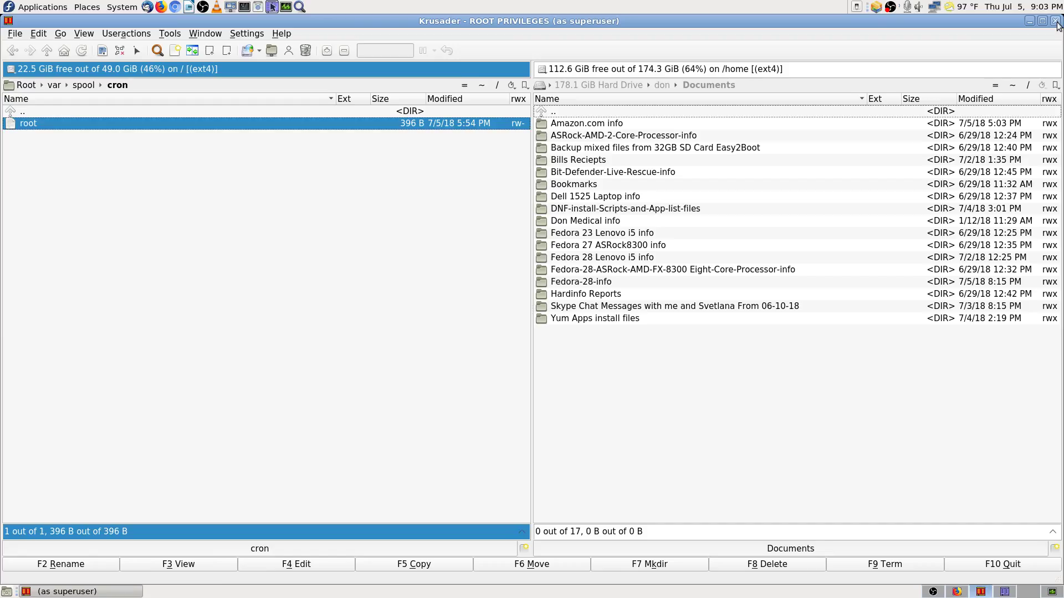
# Step: Paste the log path, trim it to /root/.luckyBackup/logs/, open it, and sort by Modified
pyautogui.click(159, 111)
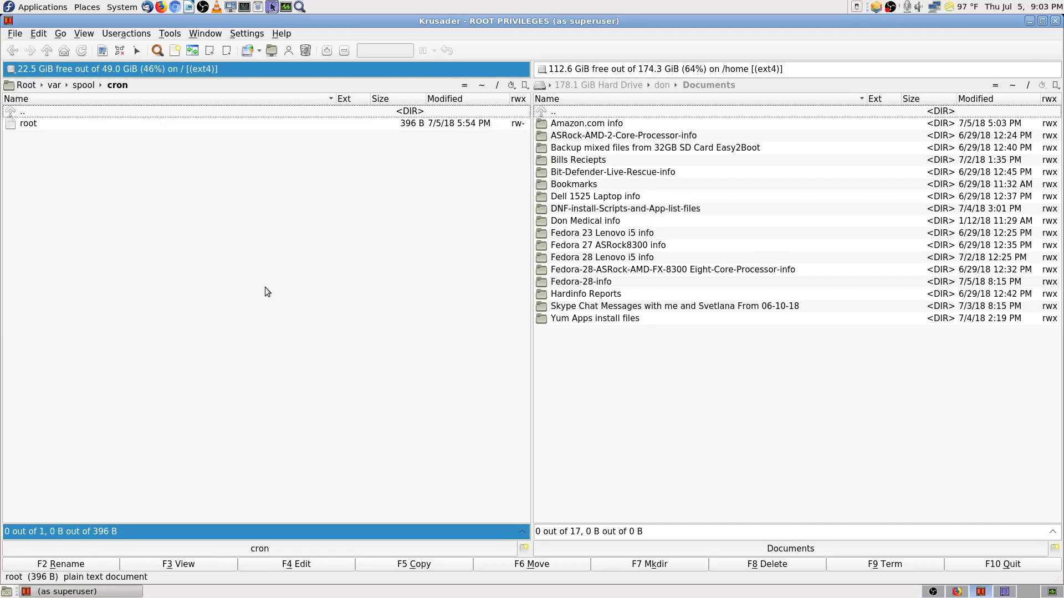
pyautogui.click(152, 85)
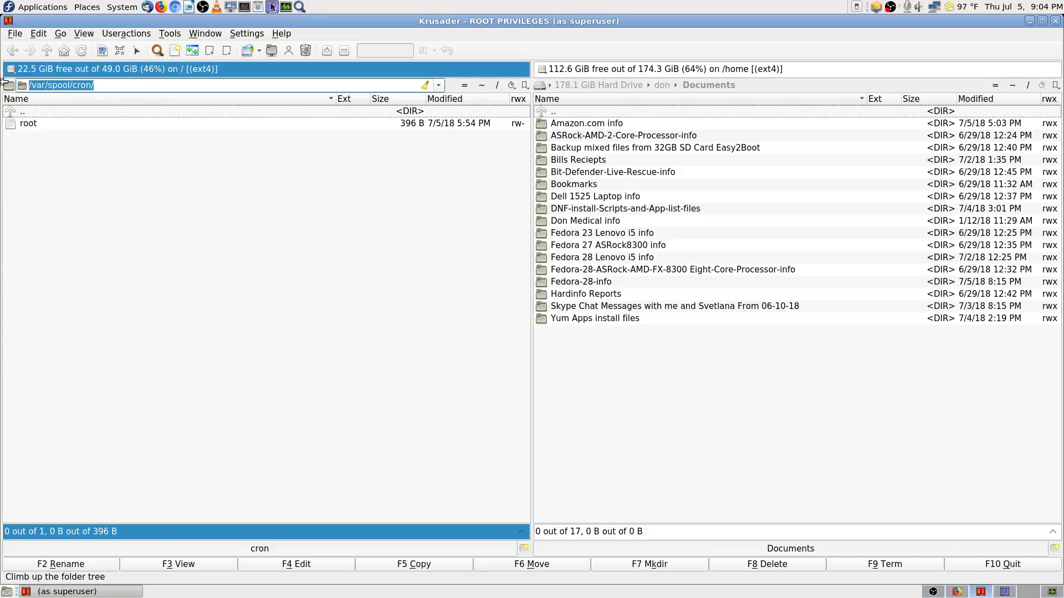
pyautogui.hotkey('ctrl', 'v')
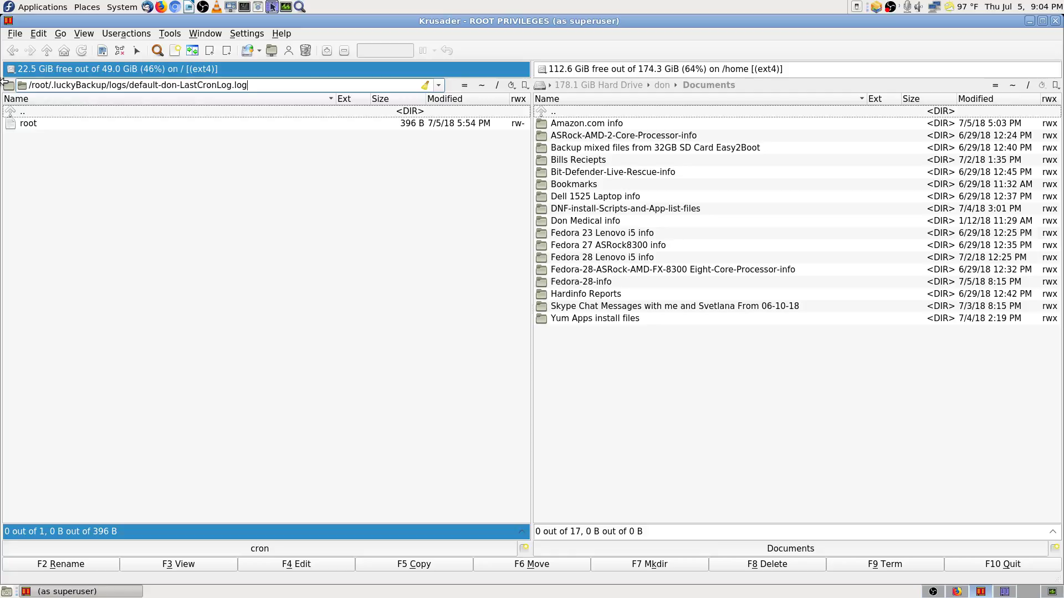
pyautogui.press('Return')
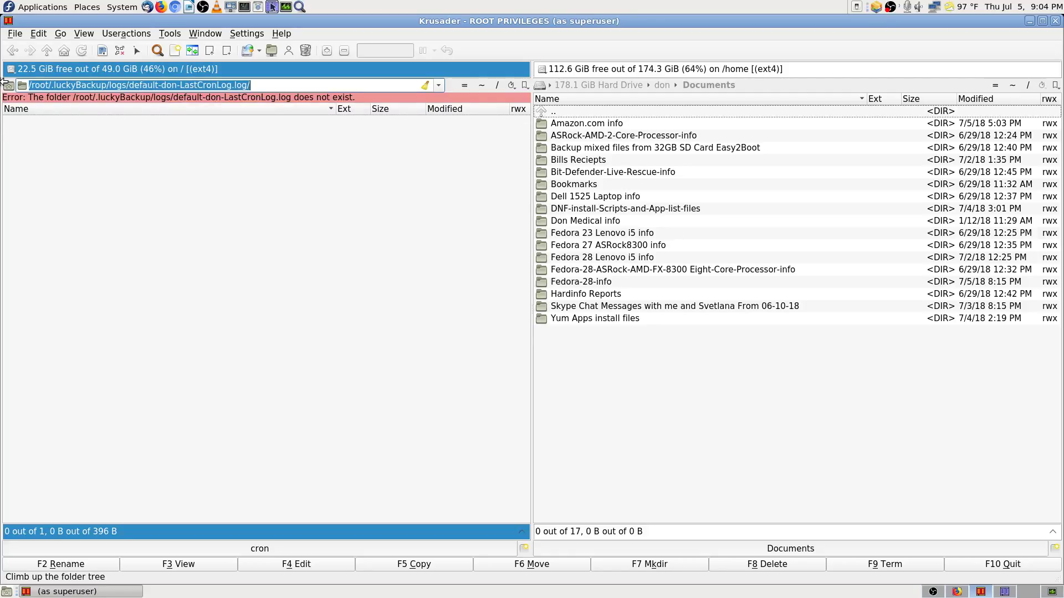
pyautogui.click(266, 85)
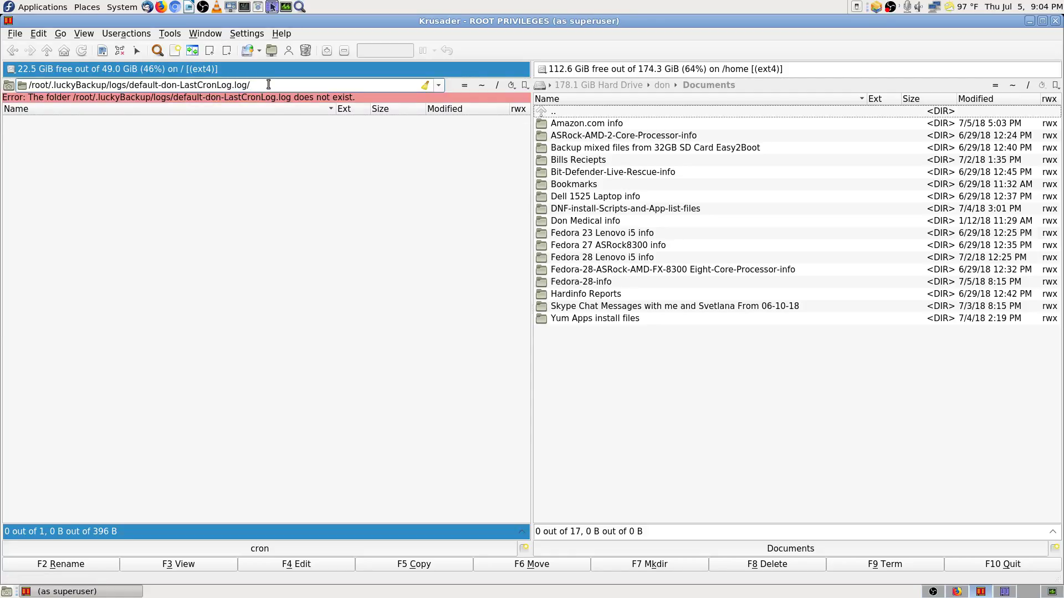
pyautogui.press('BackSpace')
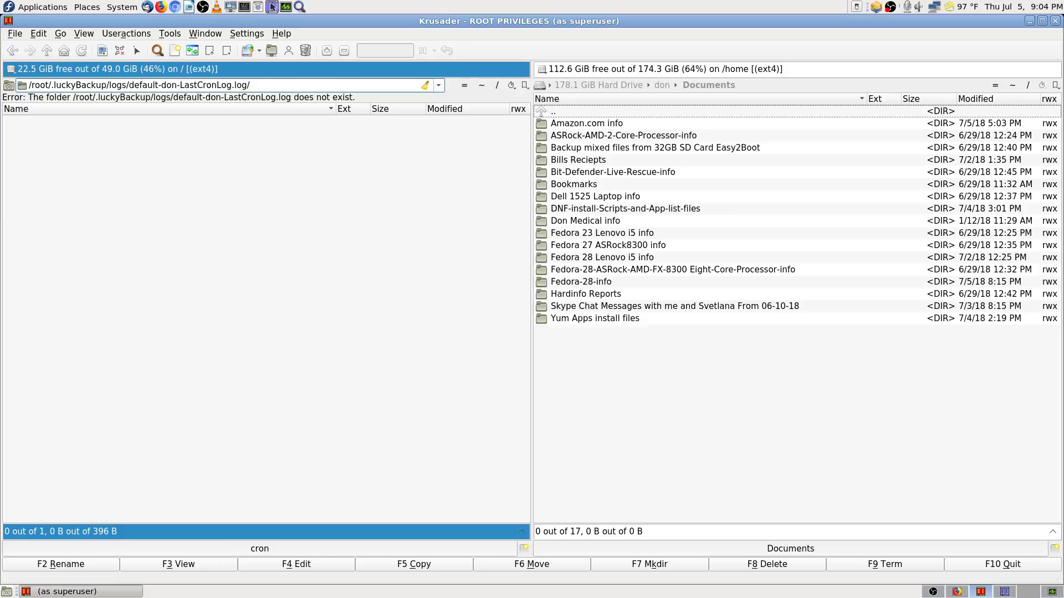
pyautogui.press('Delete')
pyautogui.press('Delete')
pyautogui.press('Delete')
pyautogui.press('Delete')
pyautogui.press('Delete')
pyautogui.press('Delete')
pyautogui.press('Delete')
pyautogui.press('Delete')
pyautogui.press('Delete')
pyautogui.press('Delete')
pyautogui.press('Delete')
pyautogui.press('Delete')
pyautogui.press('Delete')
pyautogui.press('Delete')
pyautogui.press('Delete')
pyautogui.press('Delete')
pyautogui.press('Delete')
pyautogui.press('Delete')
pyautogui.press('Delete')
pyautogui.press('Delete')
pyautogui.press('Return')
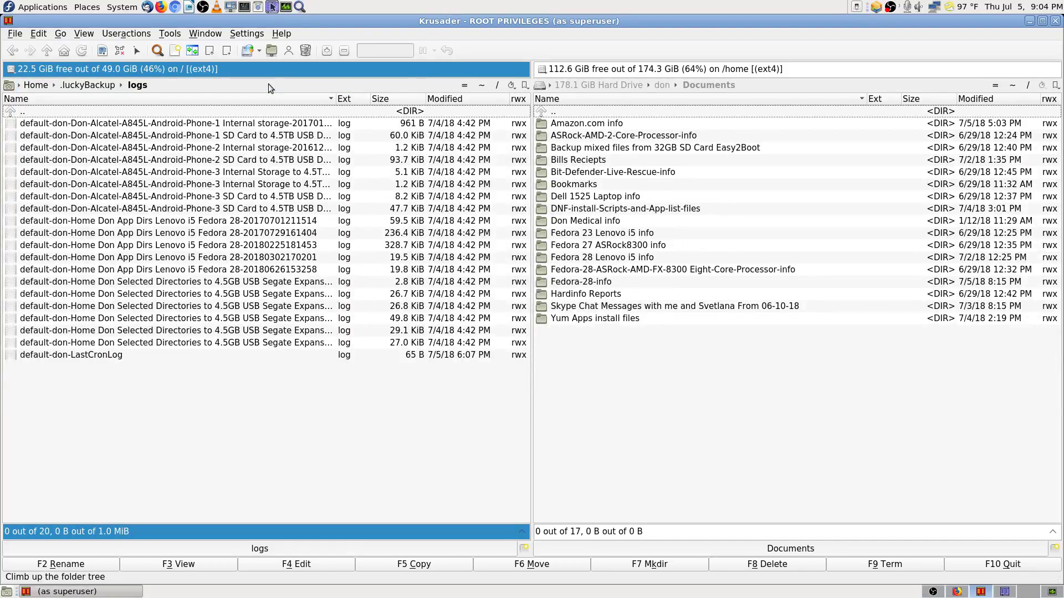
pyautogui.click(481, 102)
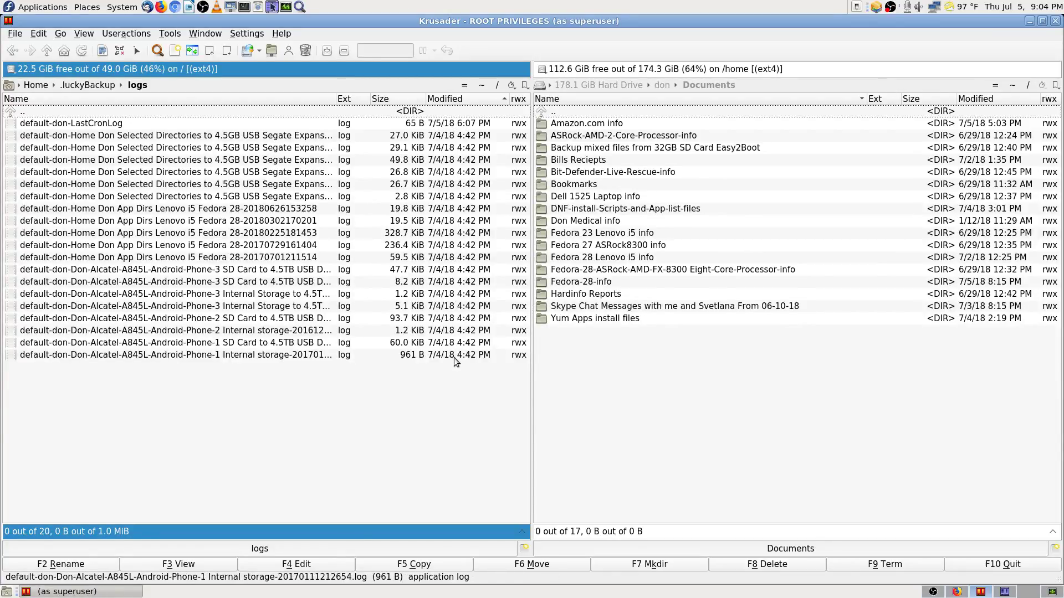
# Step: View the newest LastCronLog, which reports 'cannot connect to X server :0', then close it
pyautogui.click(136, 126)
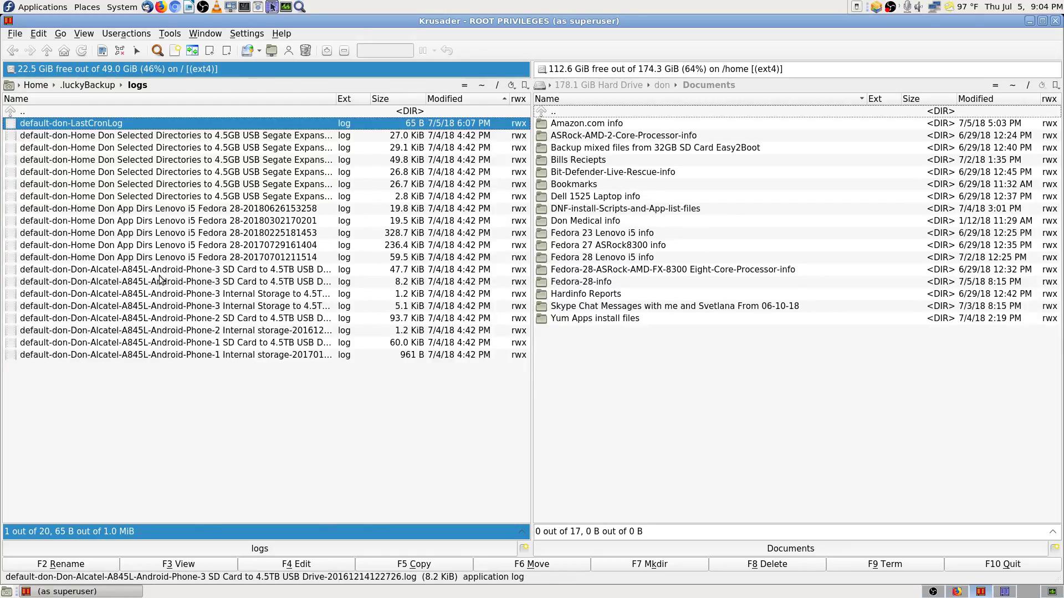
pyautogui.click(204, 563)
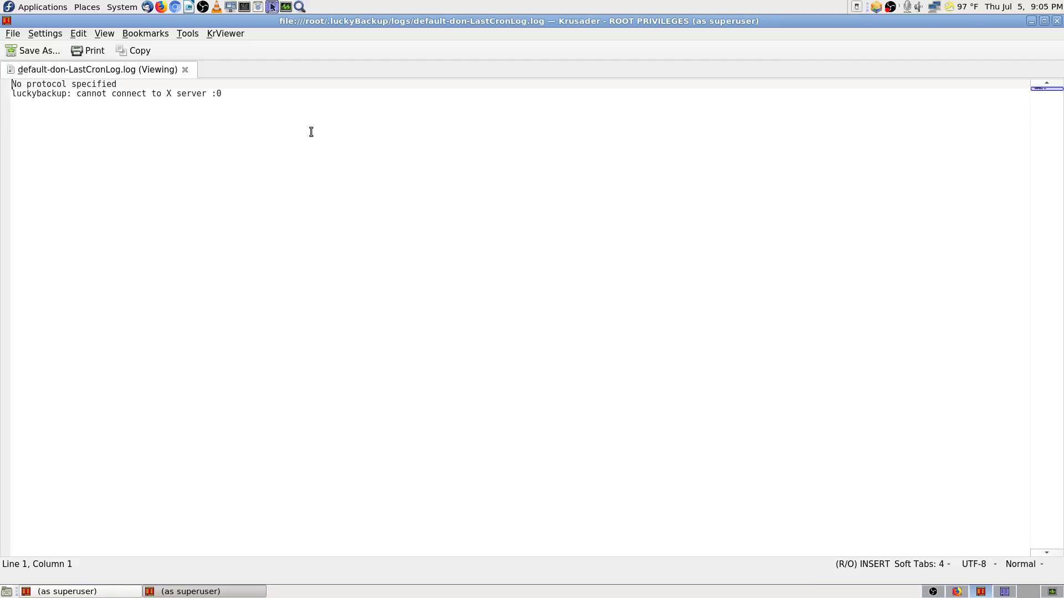
pyautogui.click(1057, 21)
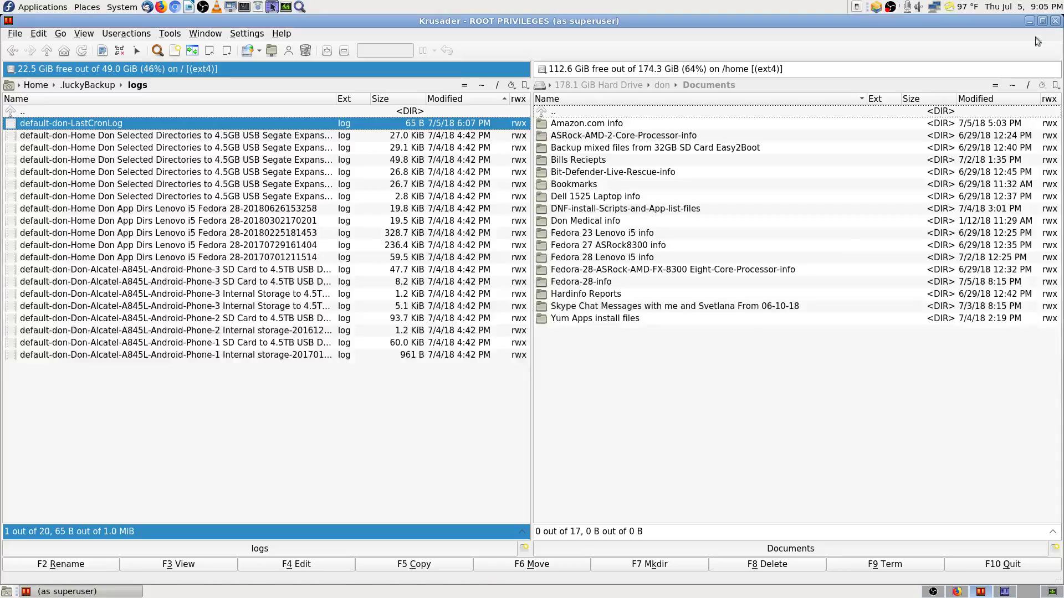
pyautogui.click(111, 138)
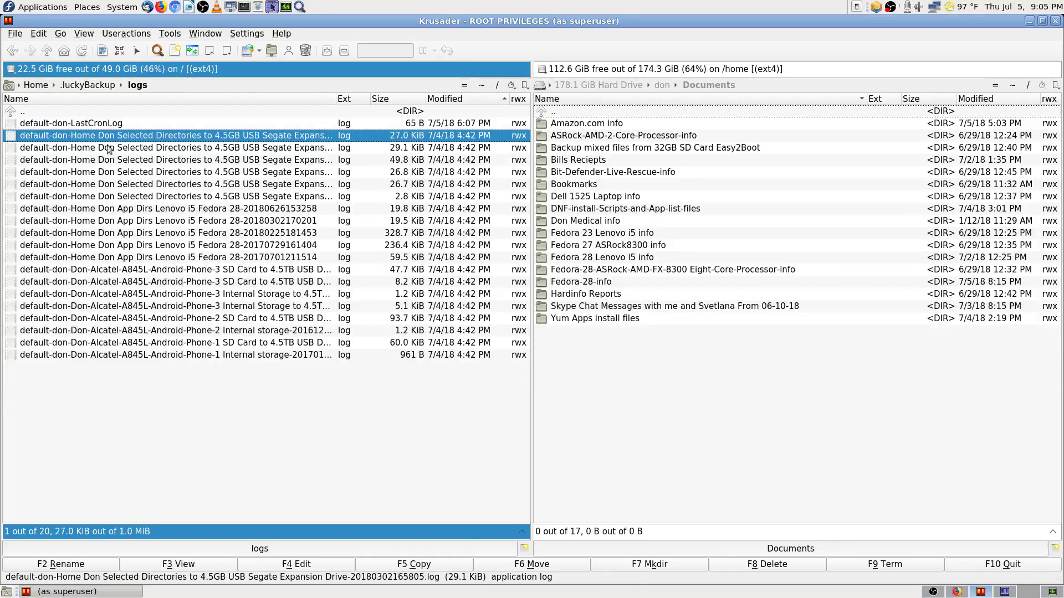
pyautogui.click(200, 562)
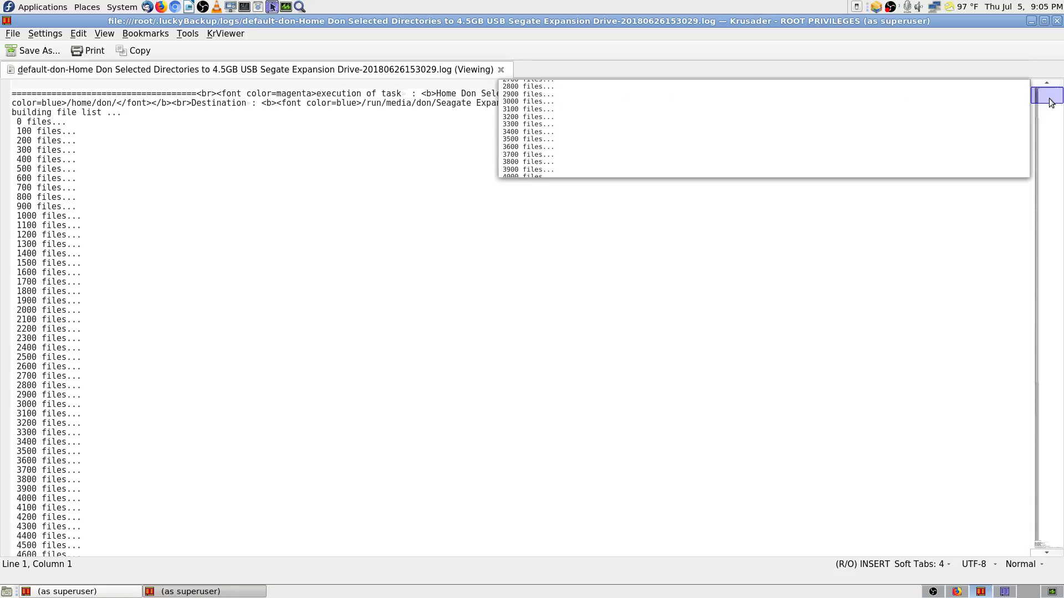
pyautogui.moveTo(1054, 133); pyautogui.dragTo(1061, 578)
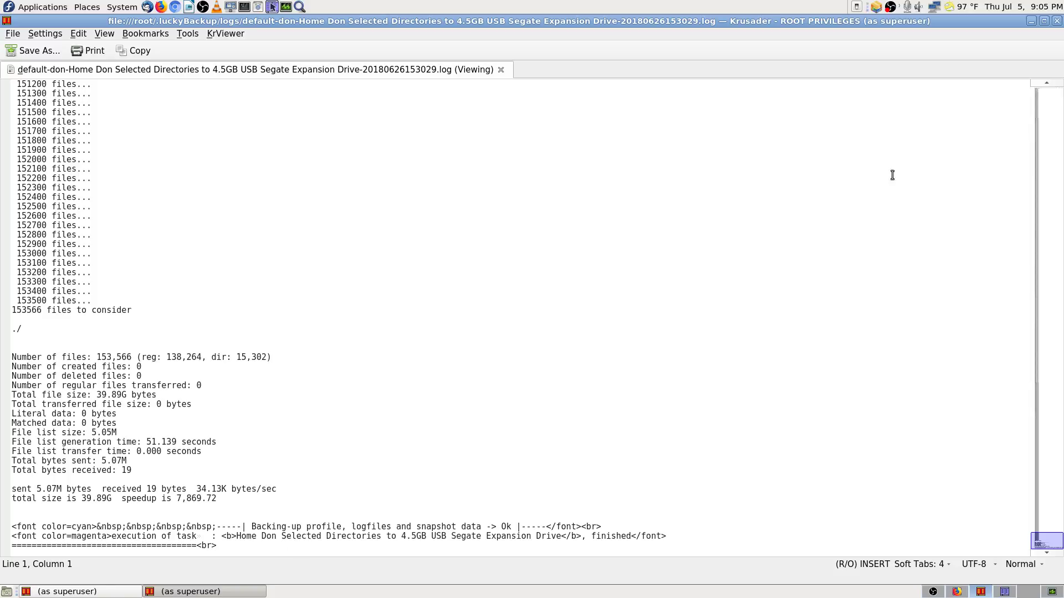
pyautogui.click(1057, 21)
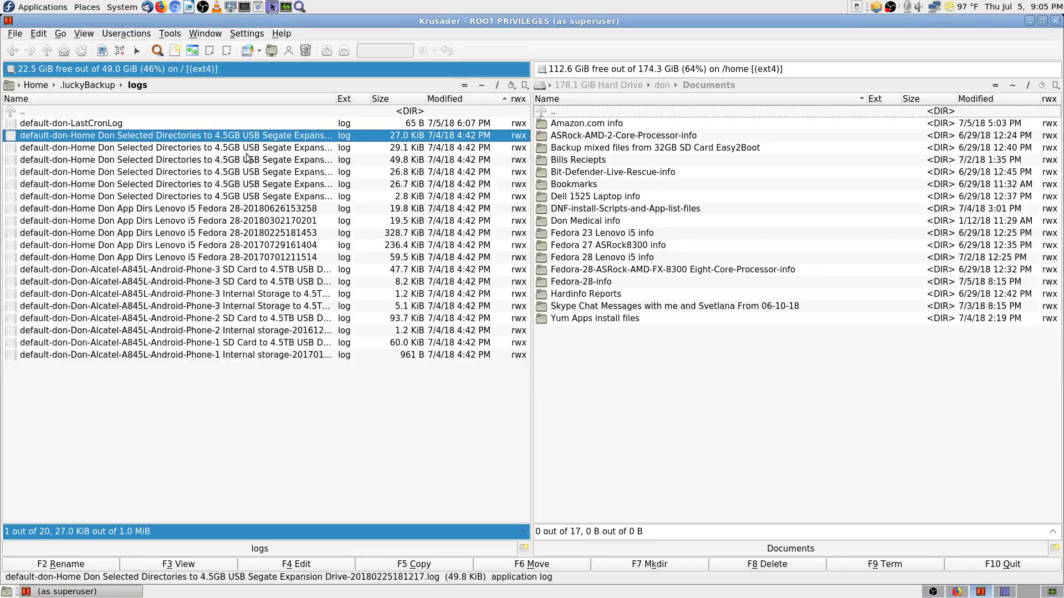
pyautogui.click(96, 124)
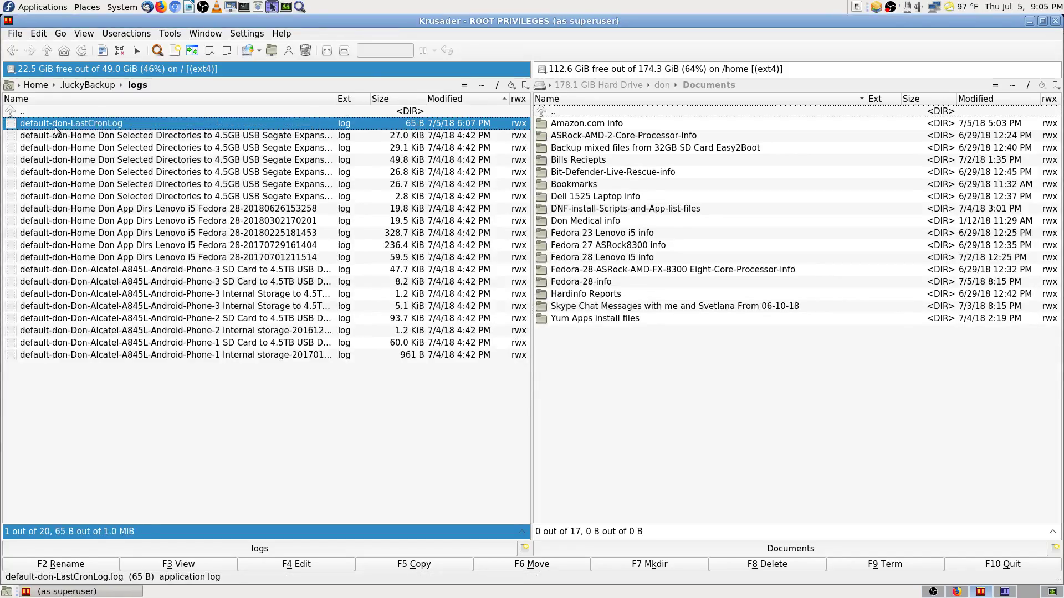
pyautogui.click(120, 137)
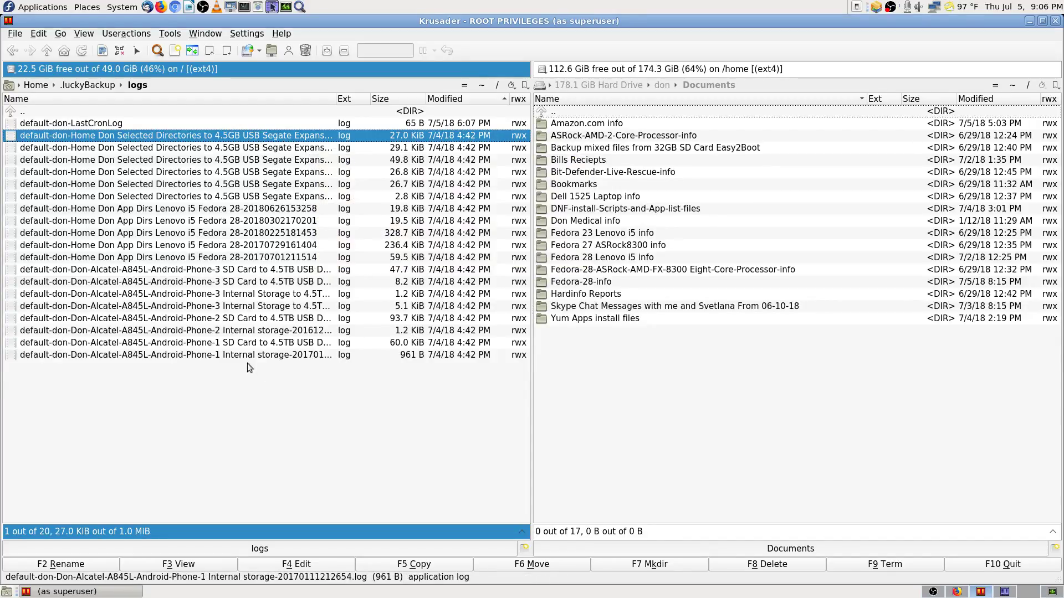
pyautogui.click(285, 208)
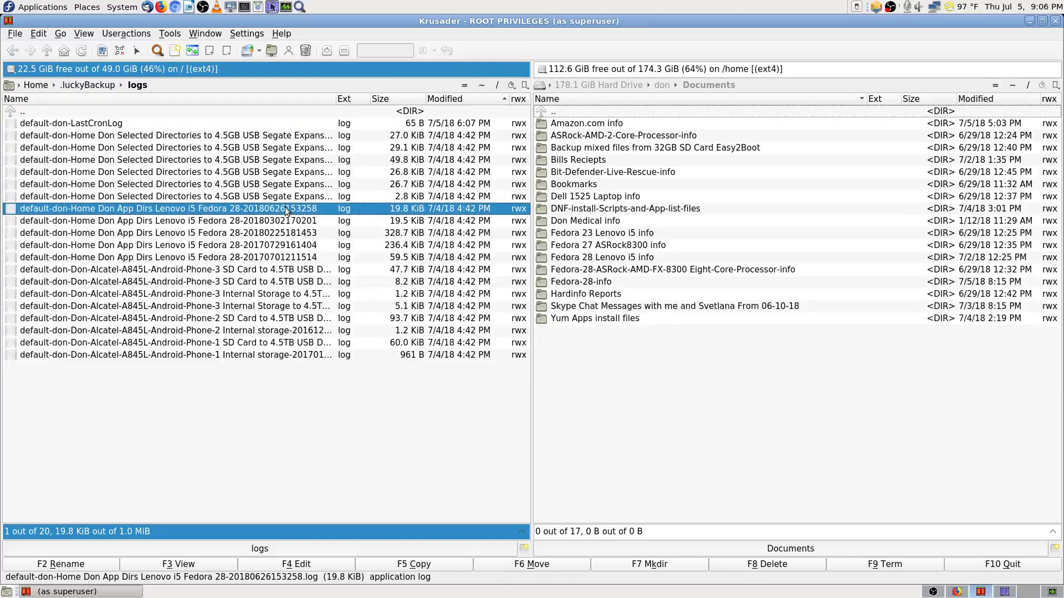
pyautogui.click(215, 564)
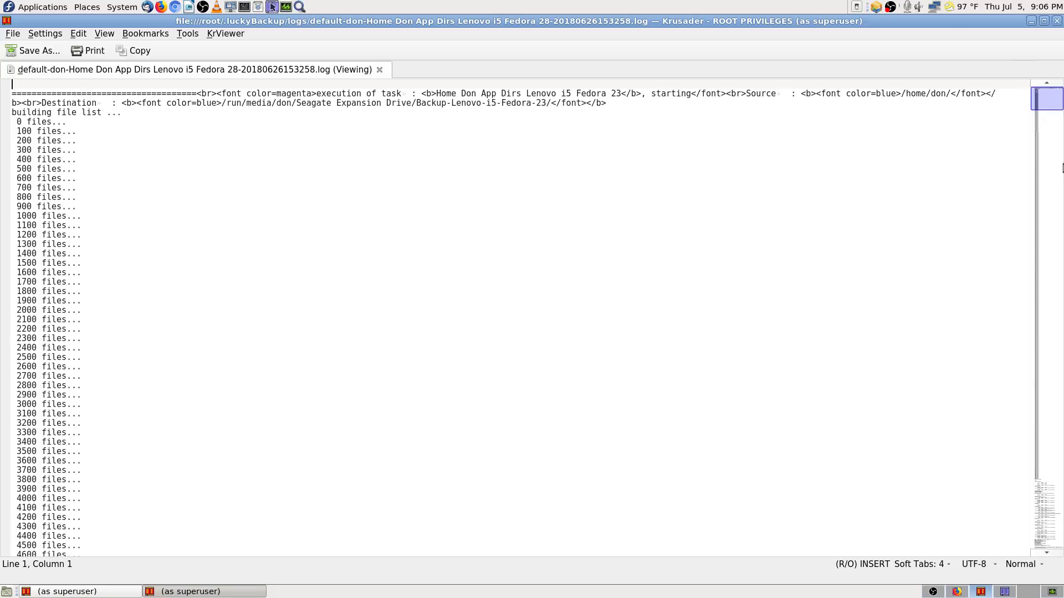
pyautogui.moveTo(1037, 107); pyautogui.dragTo(1061, 582)
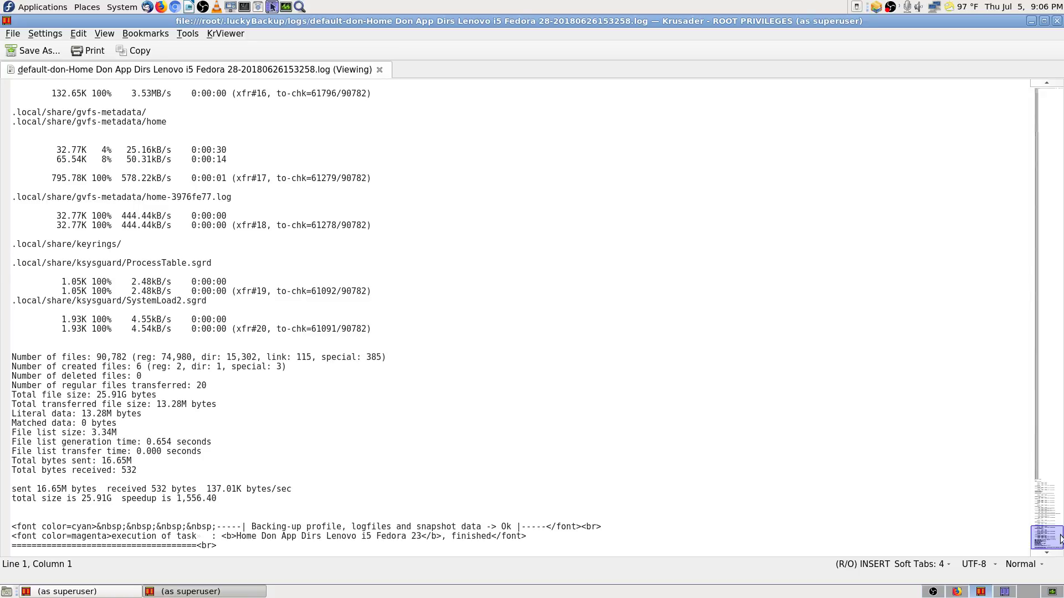
pyautogui.moveTo(1055, 541); pyautogui.dragTo(1061, 98)
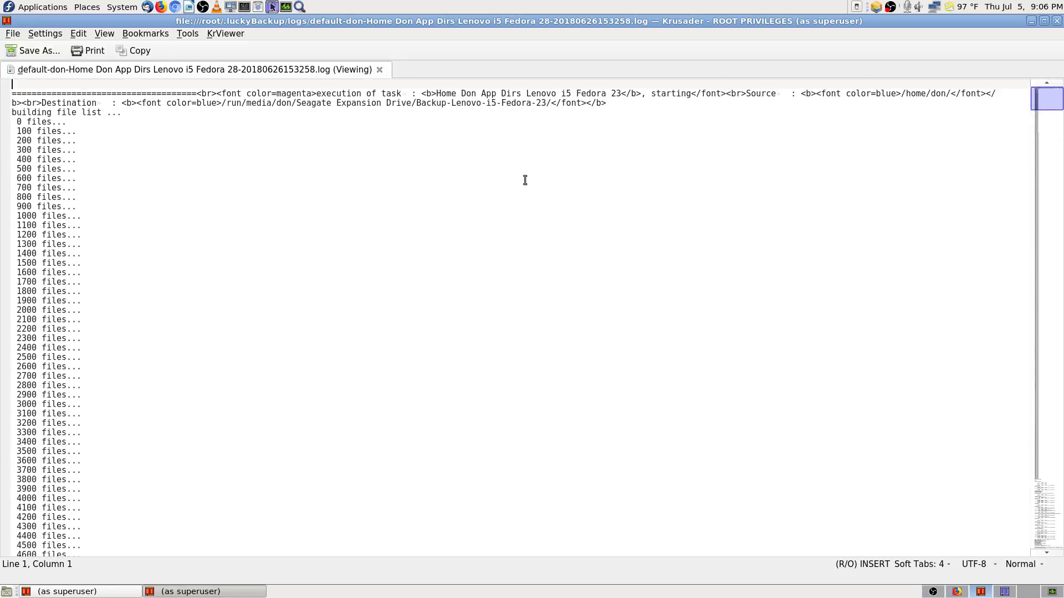
pyautogui.hotkey('ctrl', 'f')
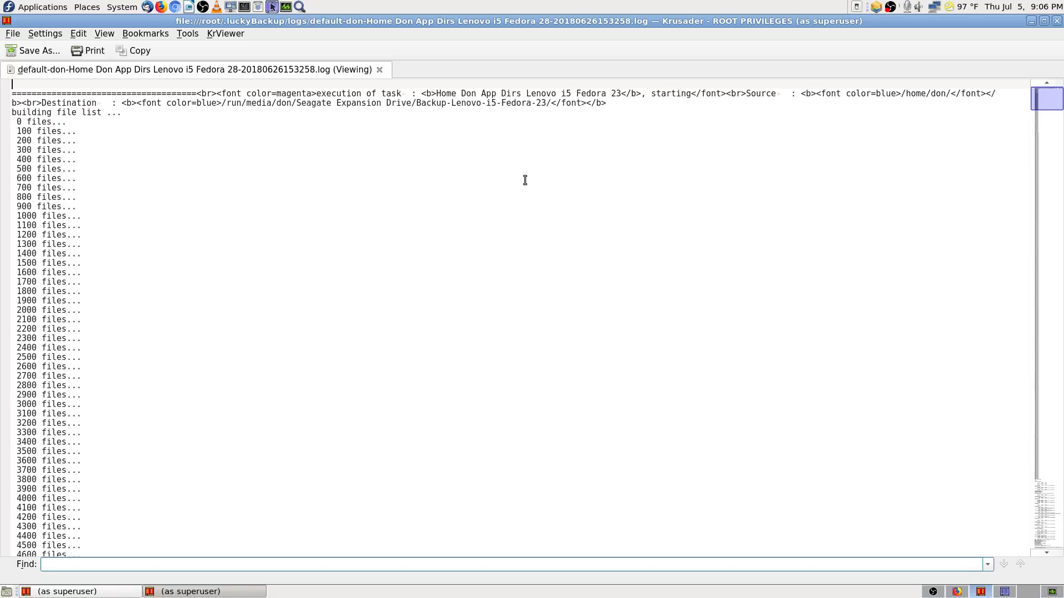
pyautogui.write('dry')
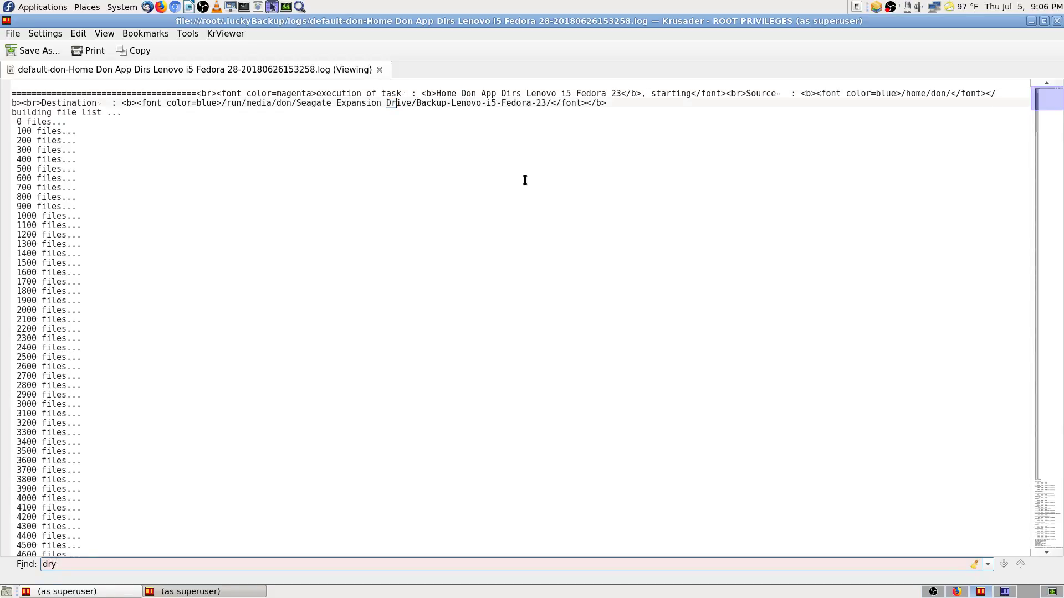
pyautogui.press('BackSpace')
pyautogui.press('BackSpace')
pyautogui.press('BackSpace')
pyautogui.write('test')
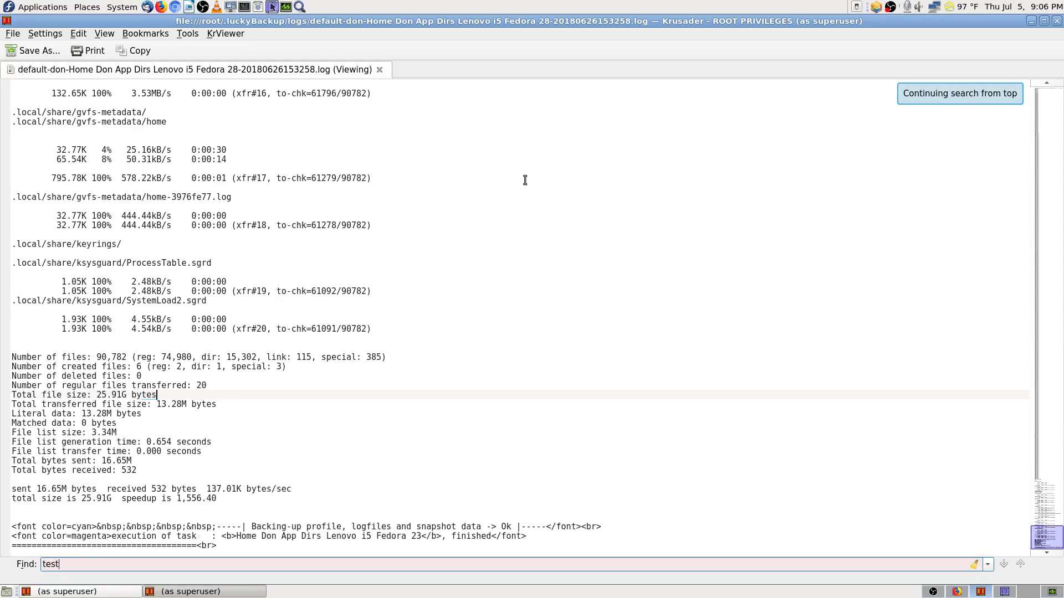
pyautogui.press('Return')
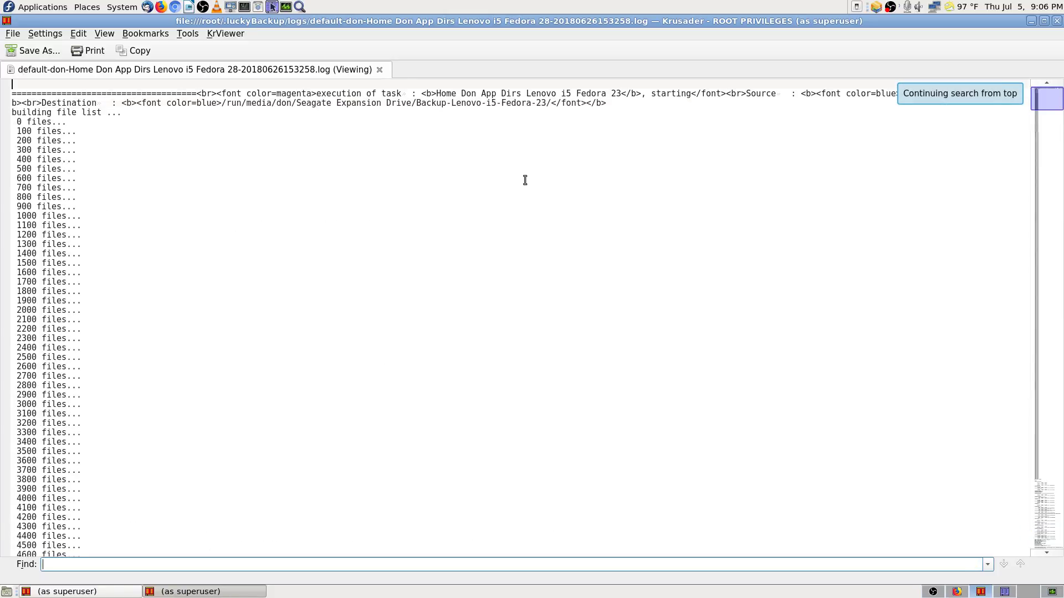
pyautogui.press('Escape')
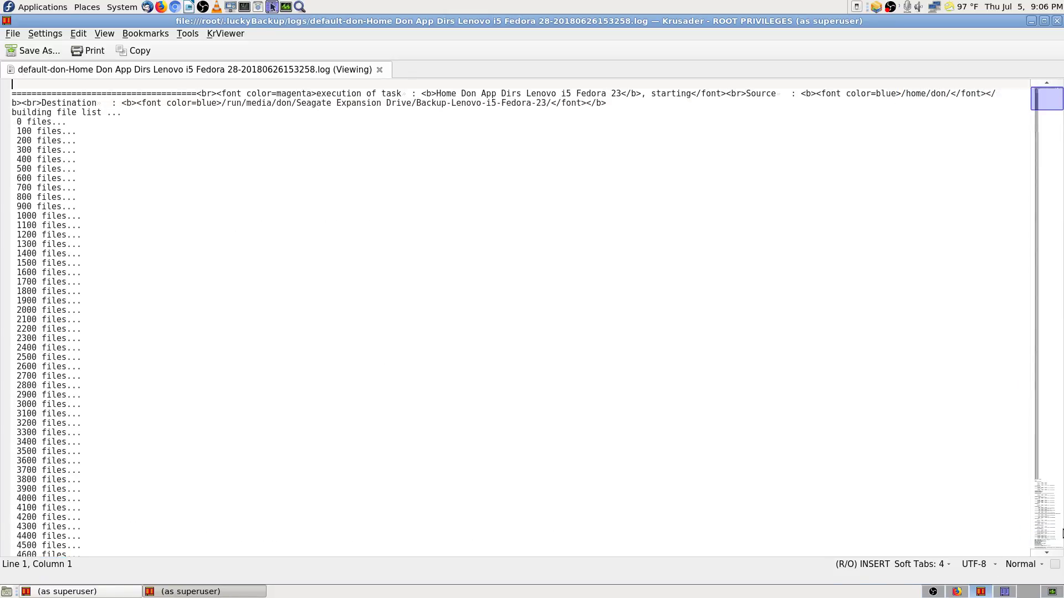
# Step: Close the log viewer and add a bookmark for the .luckyBackup/logs folder
pyautogui.click(1057, 21)
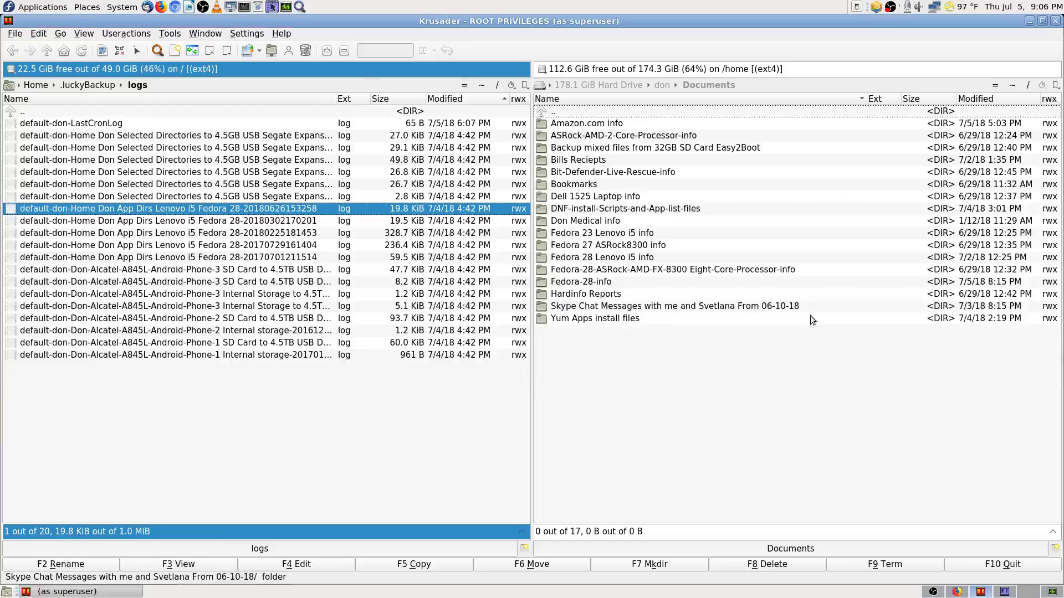
pyautogui.click(284, 115)
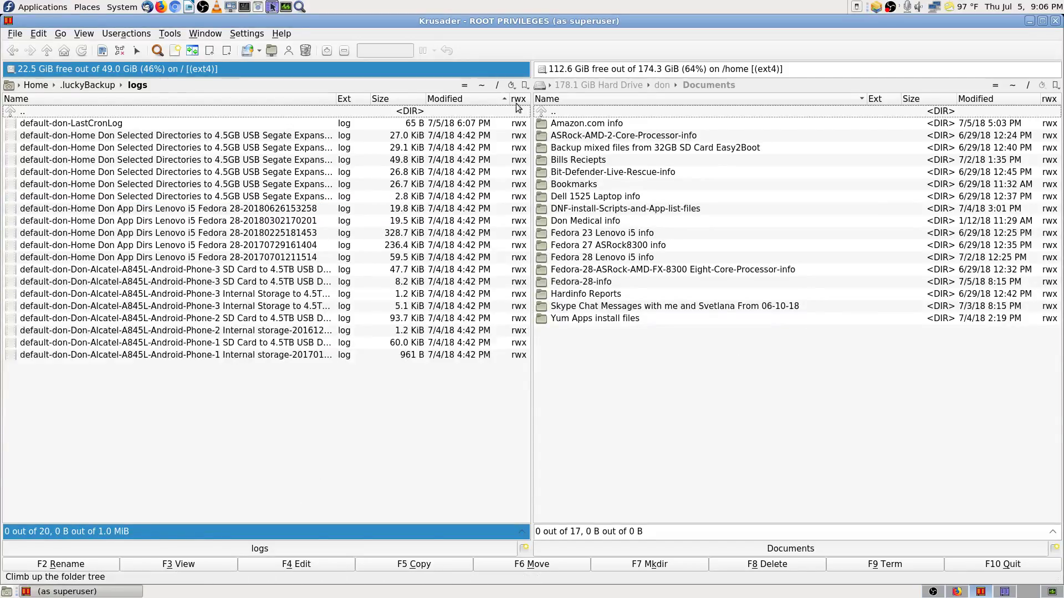
pyautogui.click(524, 85)
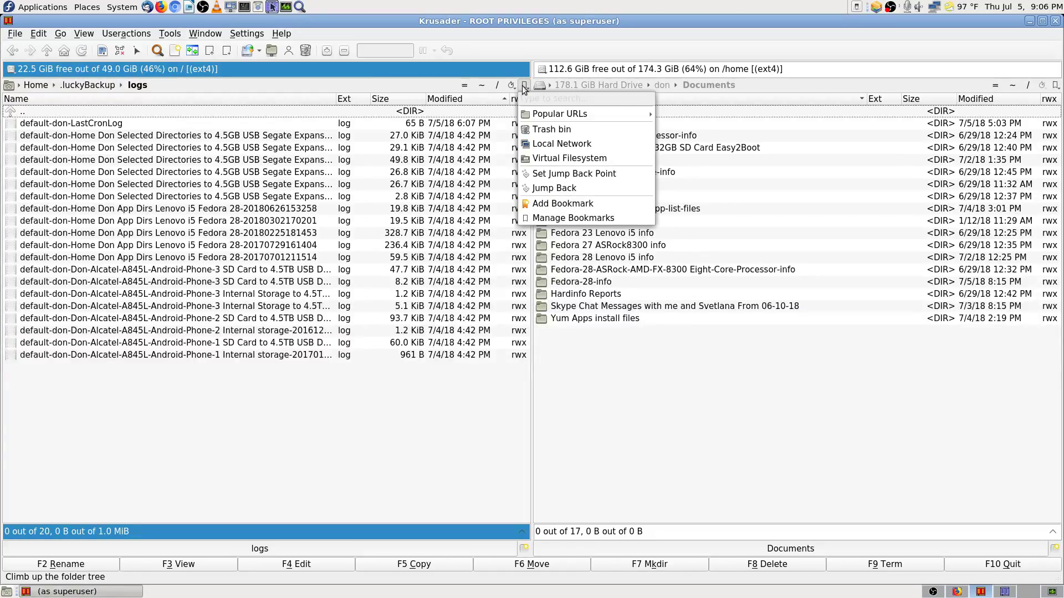
pyautogui.click(563, 203)
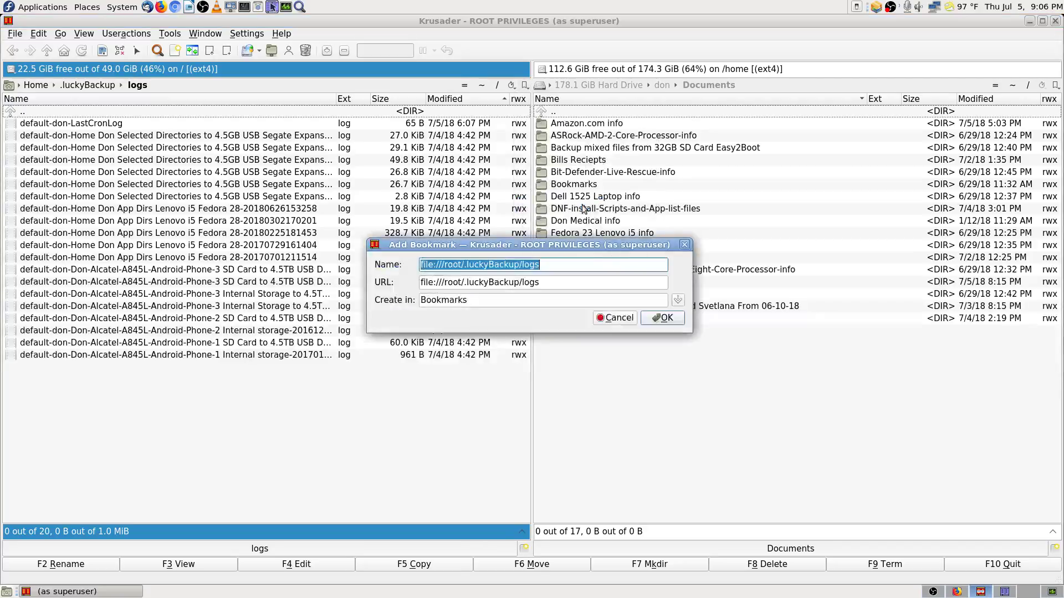
pyautogui.click(667, 318)
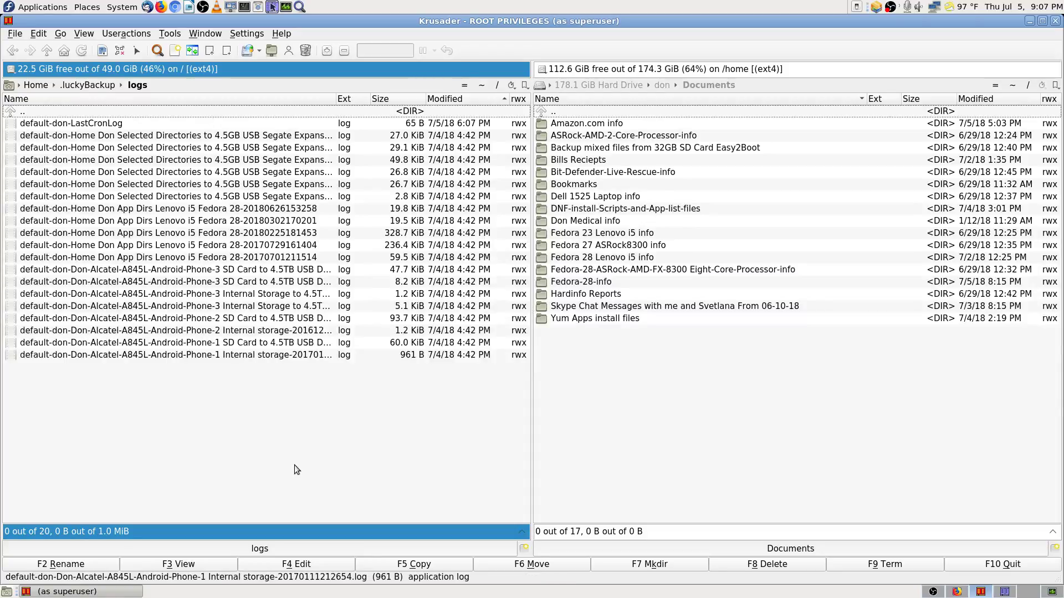
# Step: Toggle the active panel between Documents and logs, then switch to the Firefox workspace
pyautogui.click(710, 443)
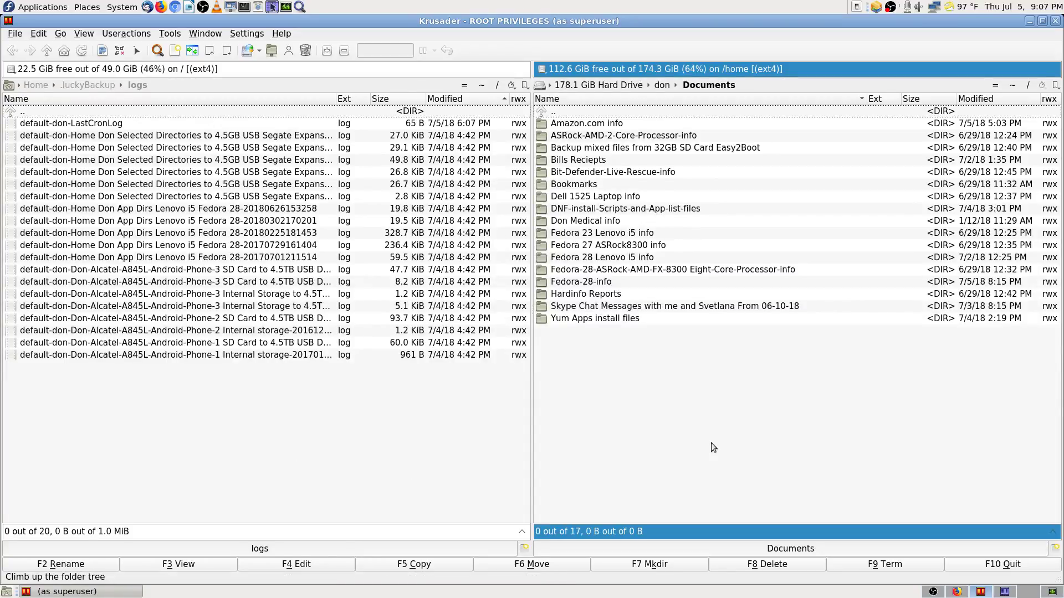
pyautogui.click(434, 447)
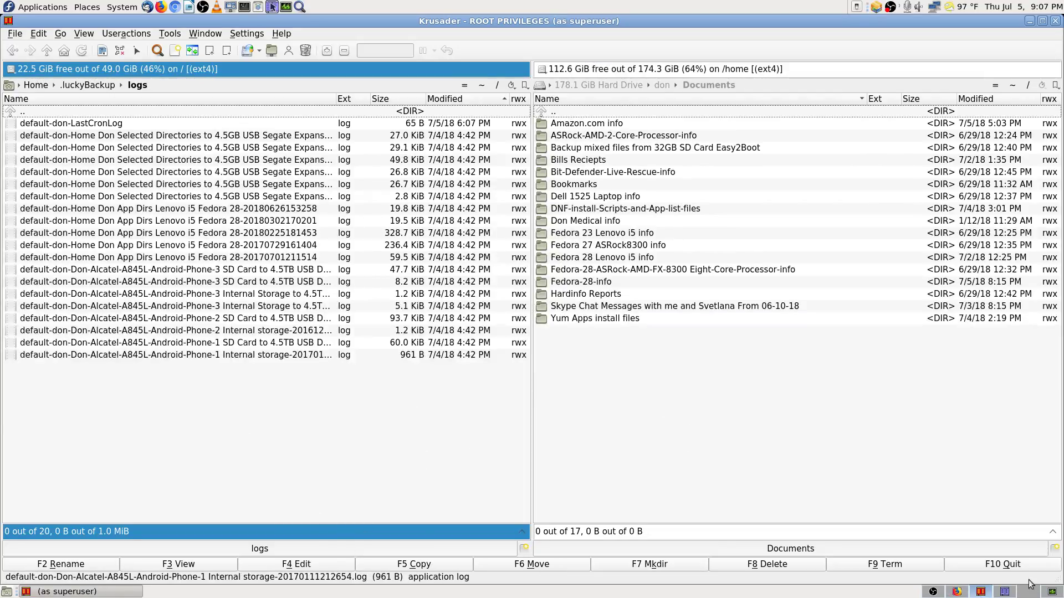
pyautogui.click(957, 592)
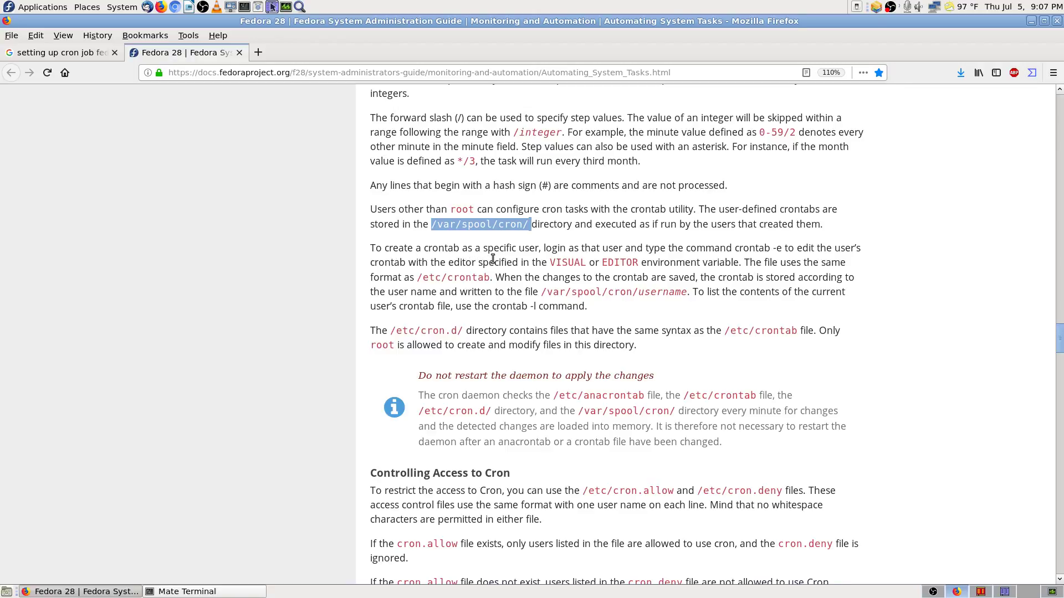
# Step: Copy the 'crontab -e' command from the Fedora cron documentation
pyautogui.click(424, 253)
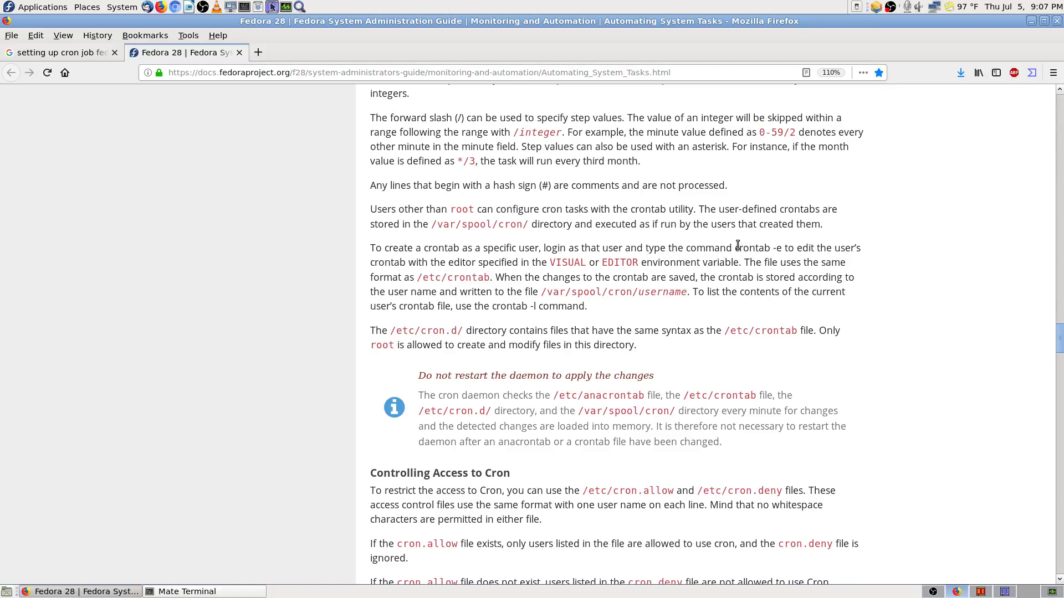
pyautogui.moveTo(736, 245)
pyautogui.mouseDown()
pyautogui.moveTo(780, 247)
pyautogui.moveTo(733, 247)
pyautogui.mouseUp()
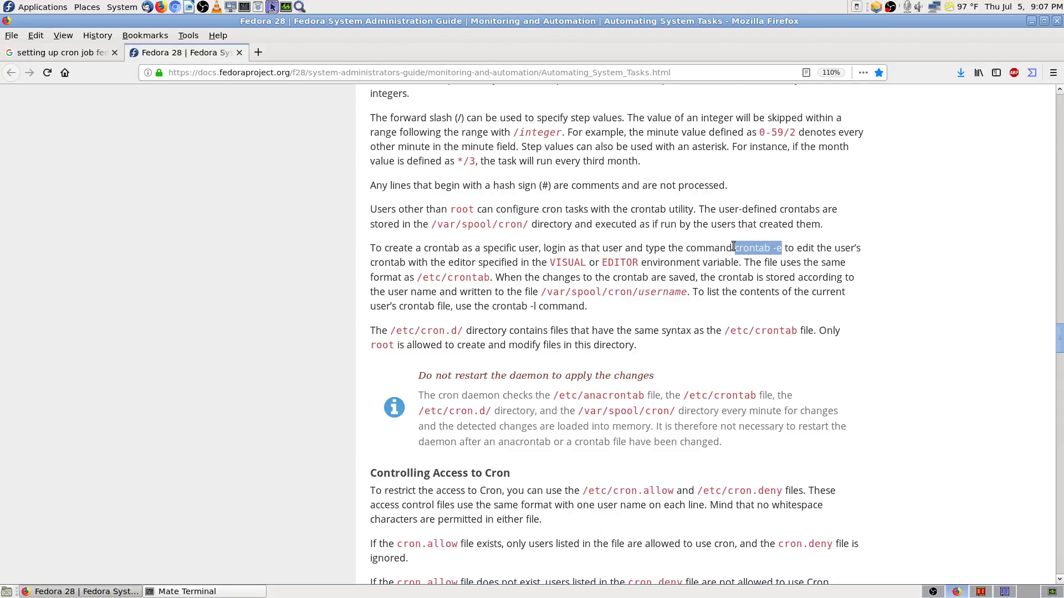
pyautogui.rightClick(764, 248)
pyautogui.click(784, 256)
# Step: Copy the 'crontab -l' command from the documentation
pyautogui.click(552, 322)
pyautogui.moveTo(492, 307); pyautogui.dragTo(523, 317)
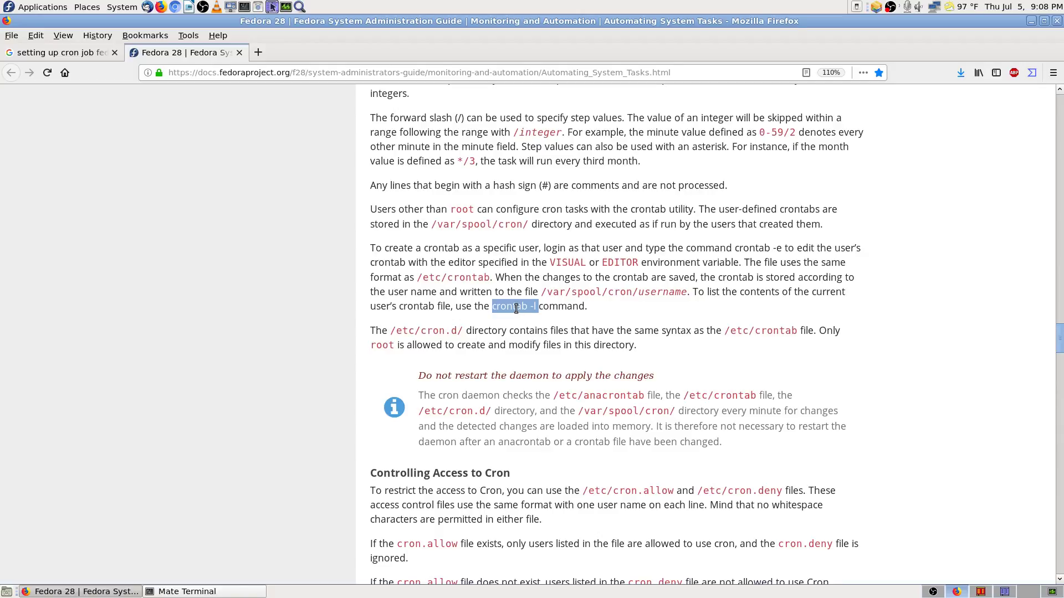
pyautogui.rightClick(517, 308)
pyautogui.click(540, 317)
# Step: Review the crond.service status showing enabled and active (running), cross-checking the Firefox cron docs
pyautogui.click(241, 595)
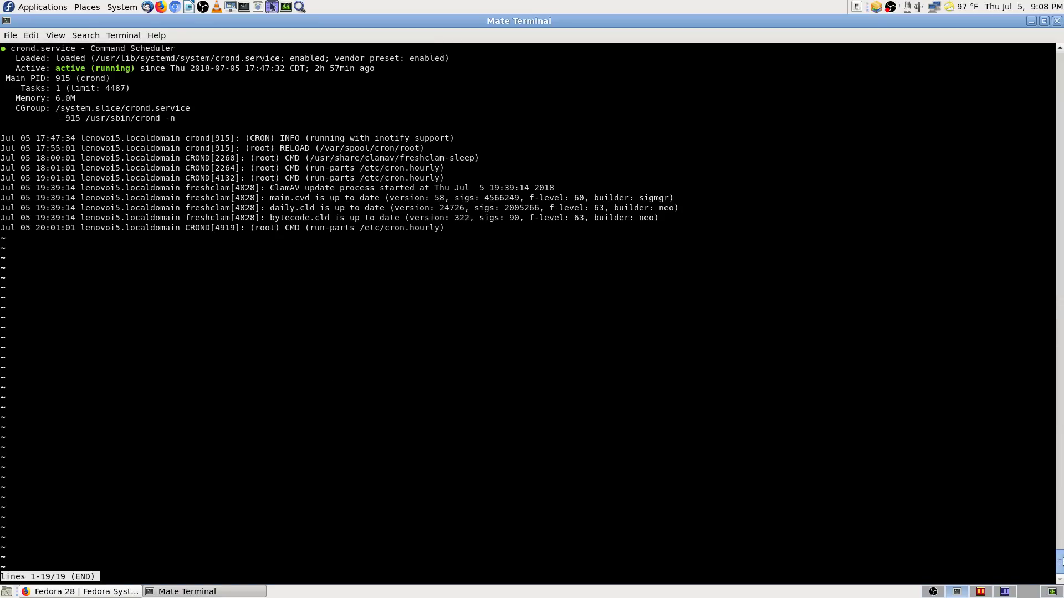
pyautogui.moveTo(1061, 558); pyautogui.dragTo(1043, 100)
pyautogui.scroll(5, 1043, 95)
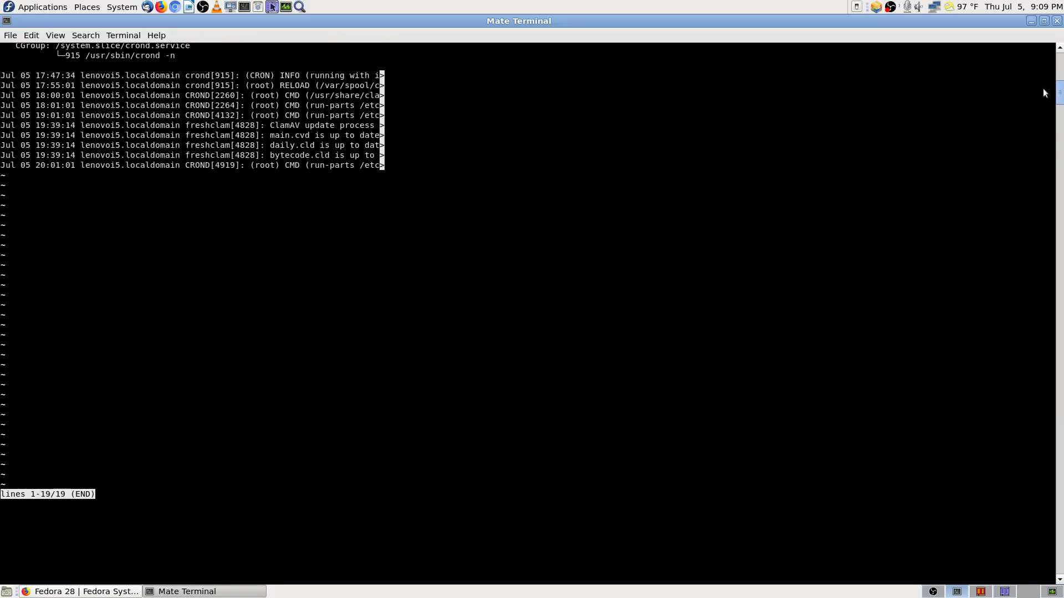
pyautogui.scroll(-3, 1042, 93)
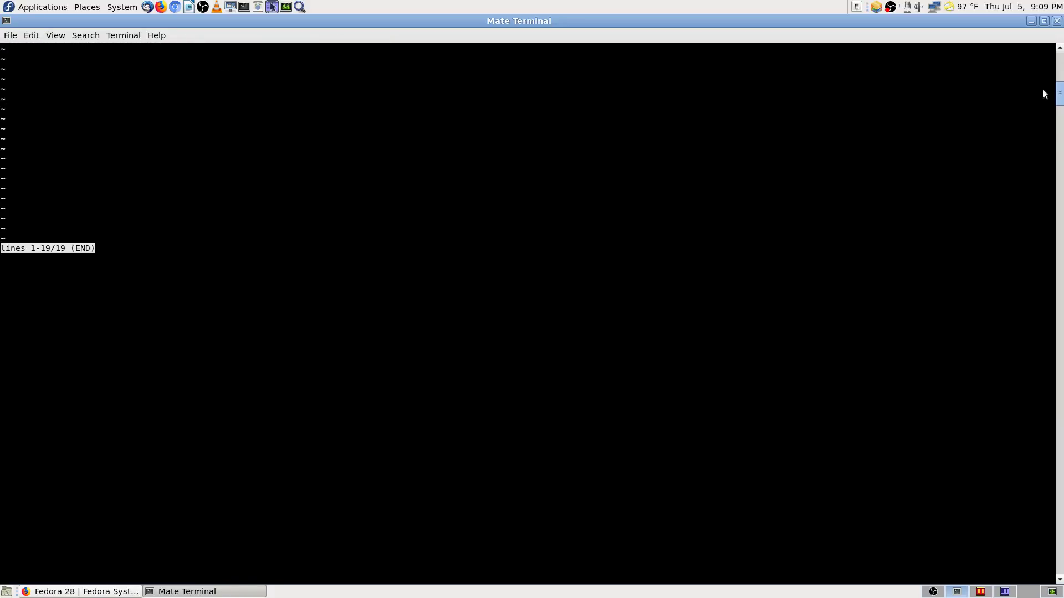
pyautogui.scroll(-10, 1043, 88)
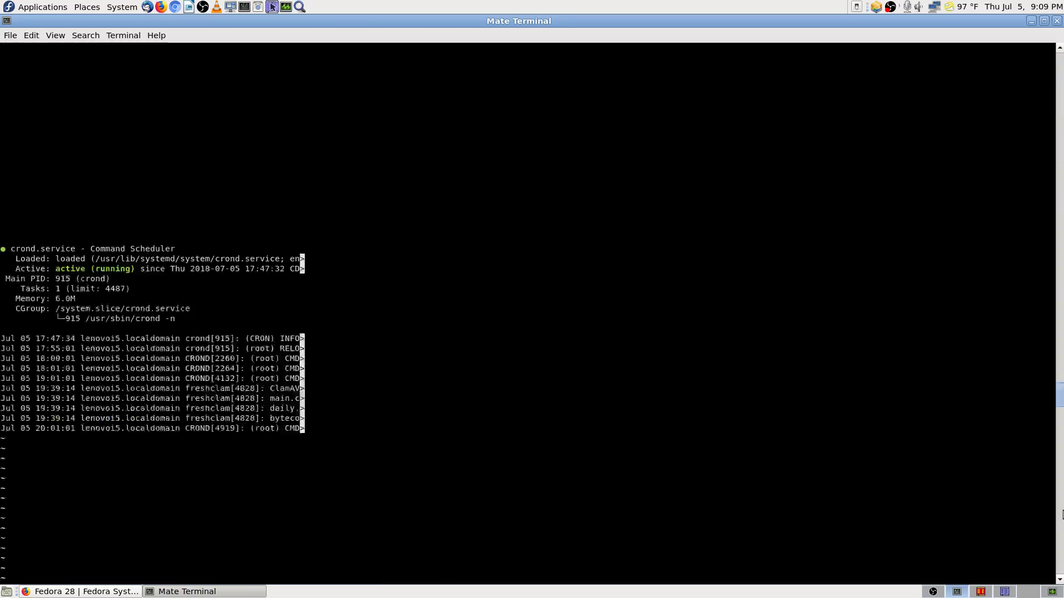
pyautogui.scroll(-7, 1055, 546)
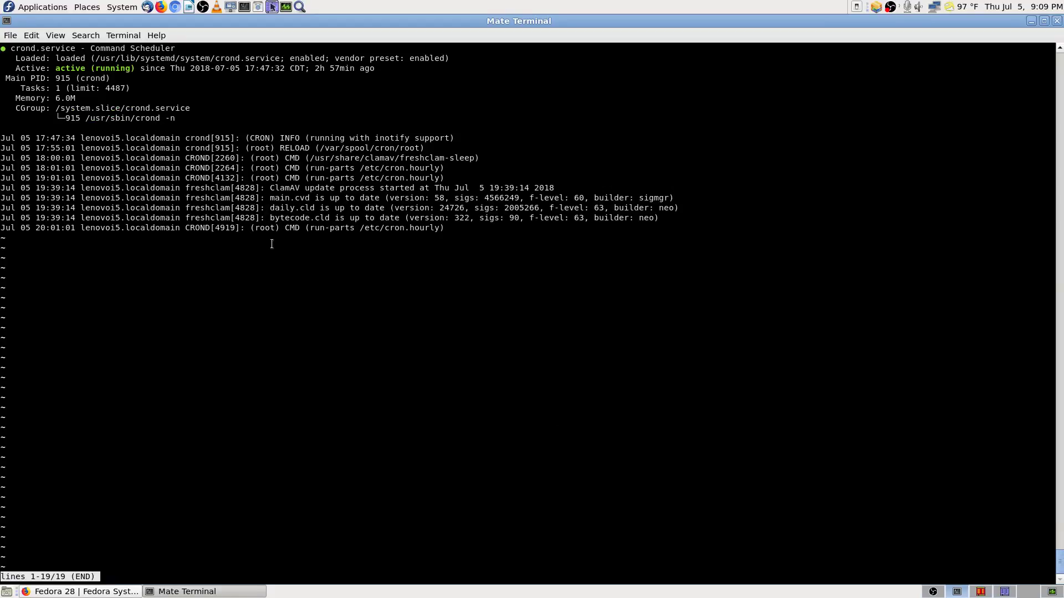
pyautogui.scroll(4, 155, 181)
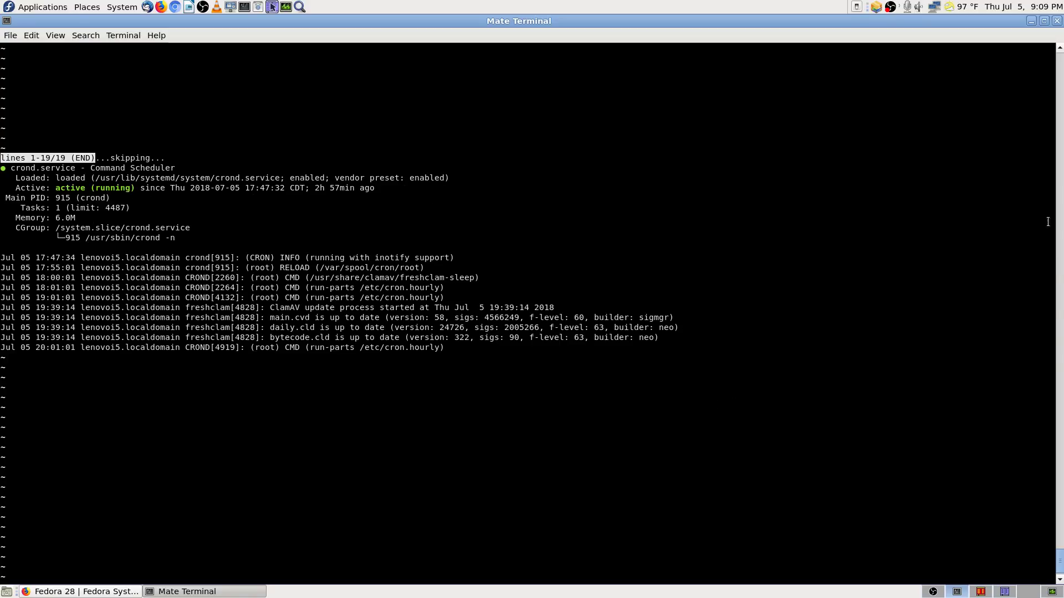
pyautogui.moveTo(1061, 563); pyautogui.dragTo(1060, 578)
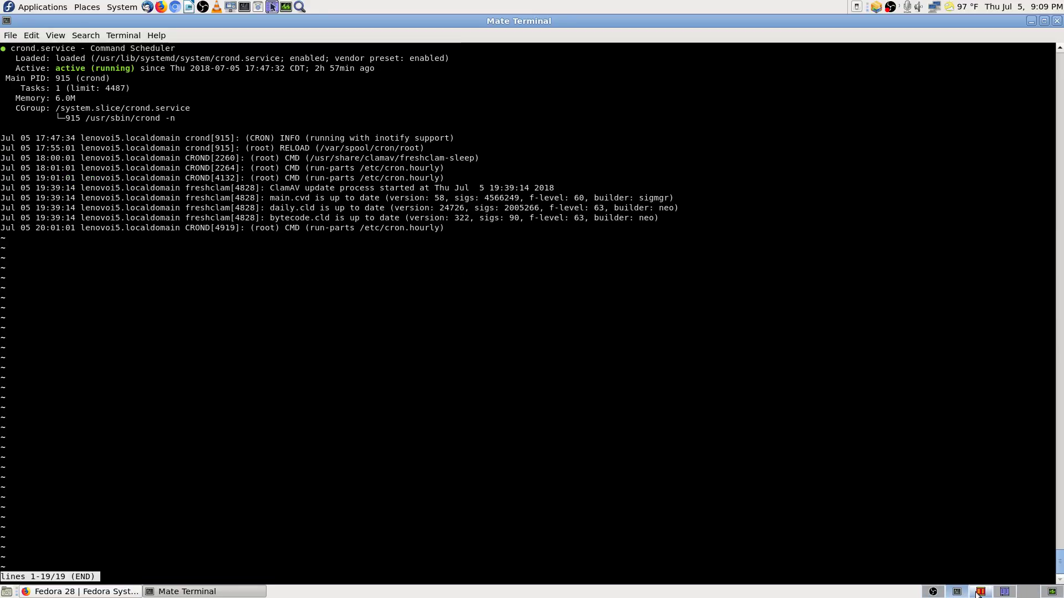
pyautogui.click(83, 591)
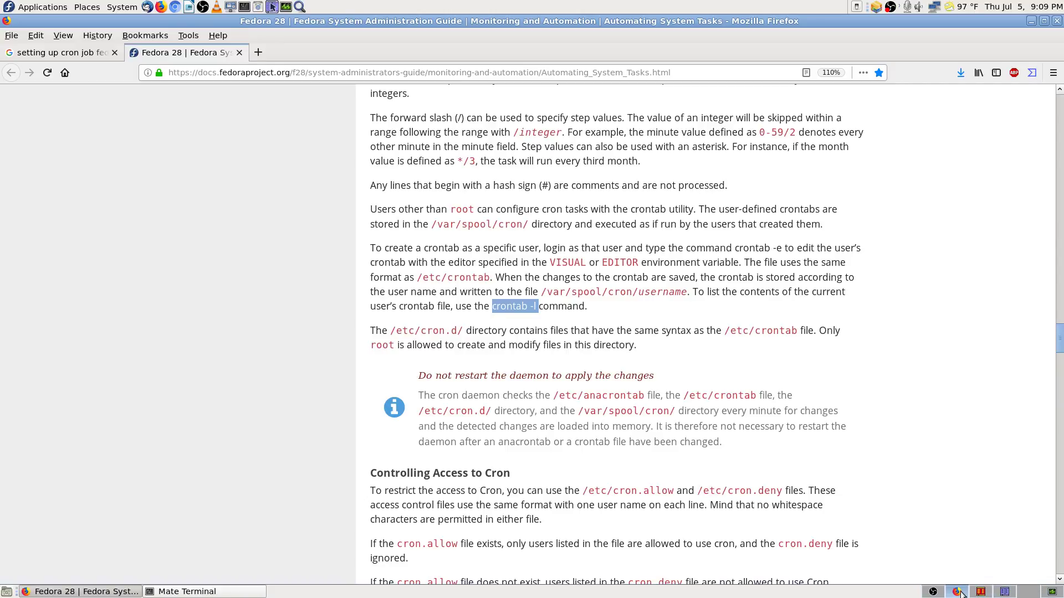
pyautogui.click(213, 593)
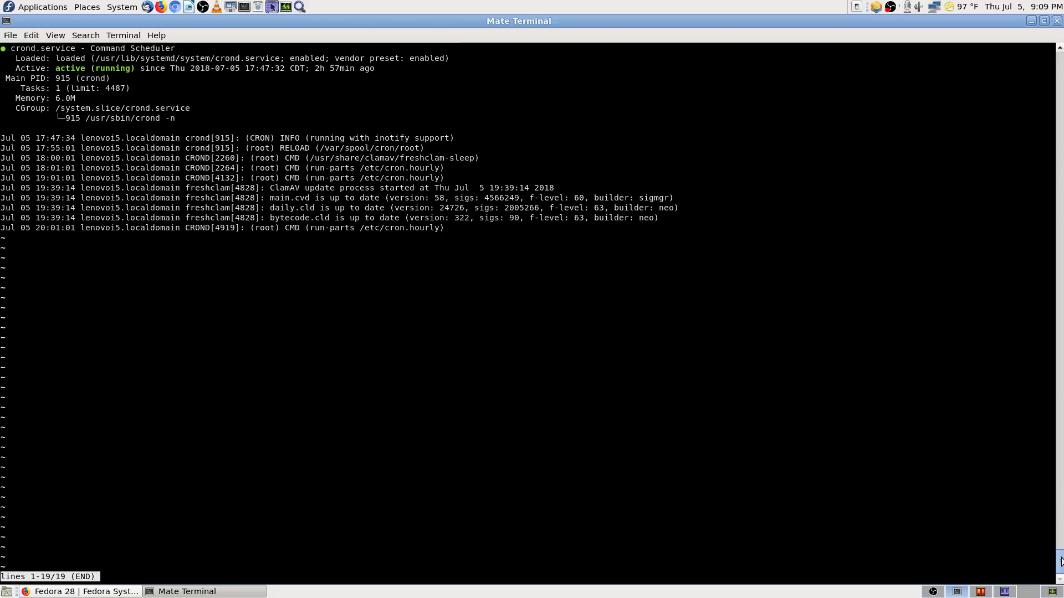
# Step: Copy the 'systemctl status crond.service' command from the terminal and return to Firefox
pyautogui.moveTo(1062, 563); pyautogui.dragTo(1063, 562)
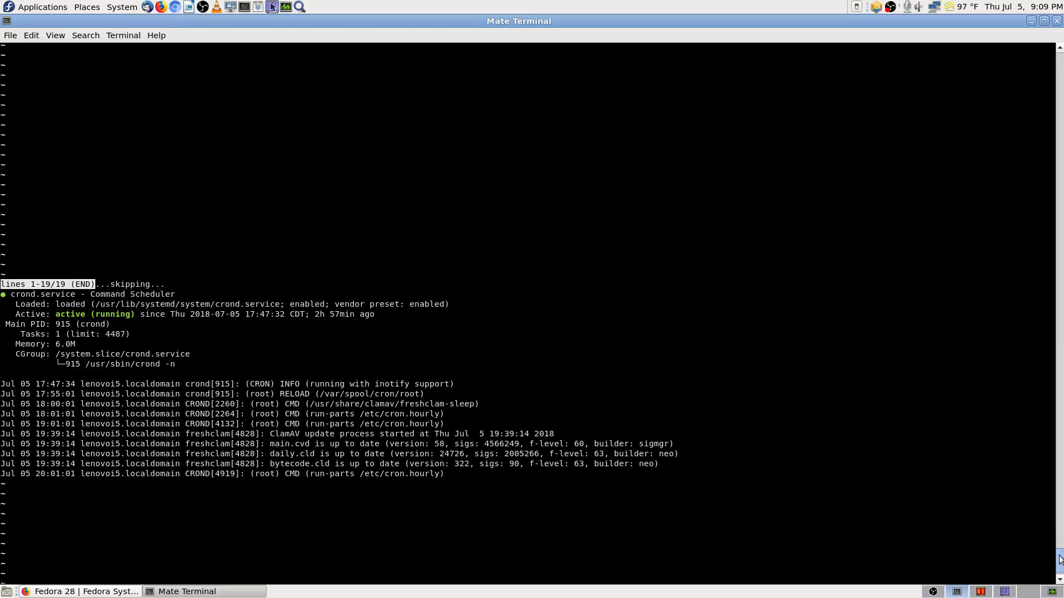
pyautogui.moveTo(1060, 552); pyautogui.dragTo(1060, 61)
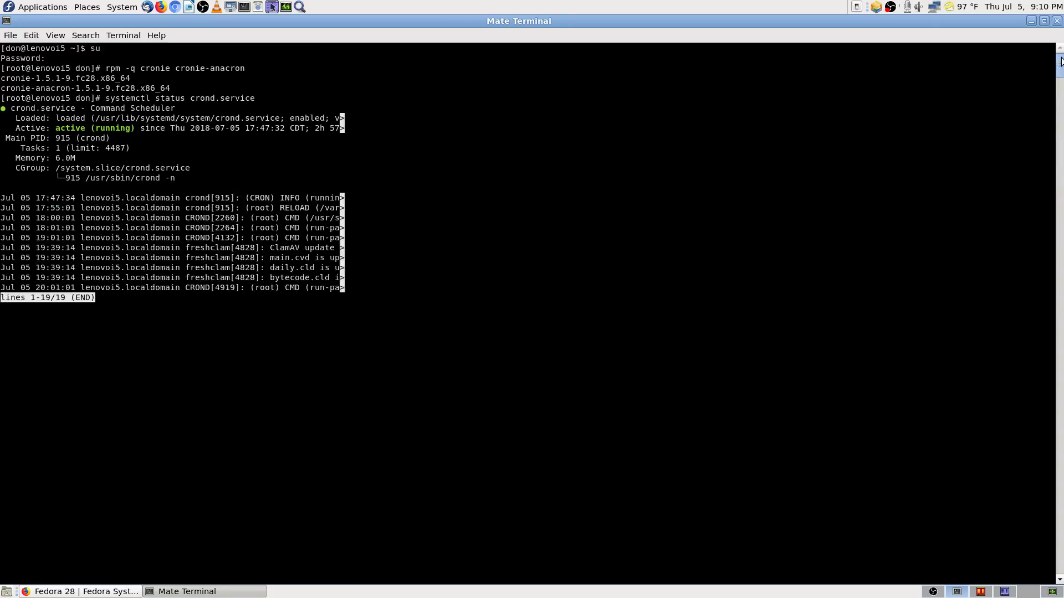
pyautogui.scroll(-5, 238, 330)
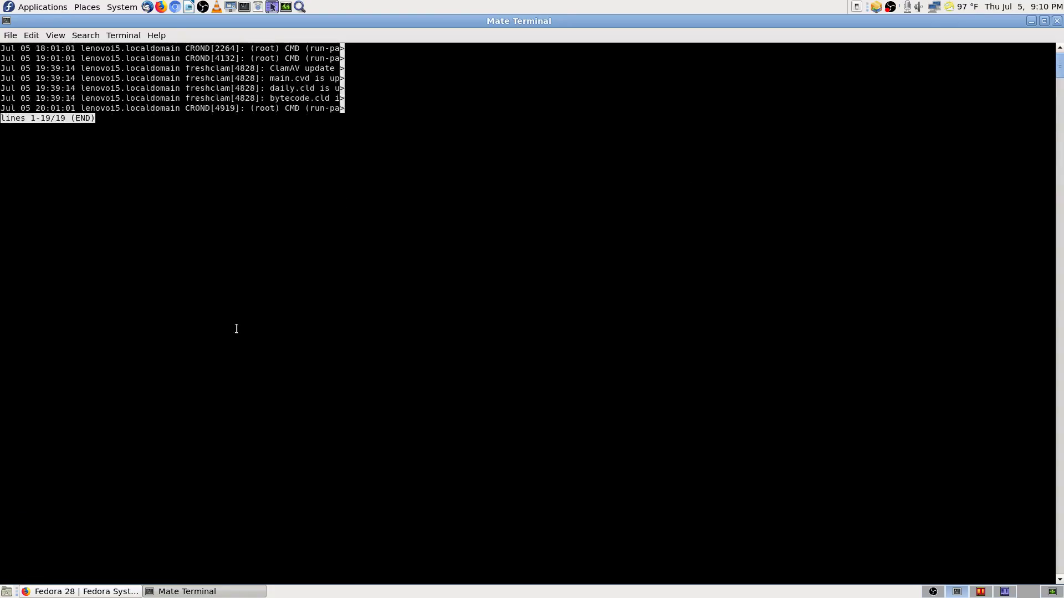
pyautogui.scroll(5, 235, 327)
pyautogui.scroll(10, 163, 250)
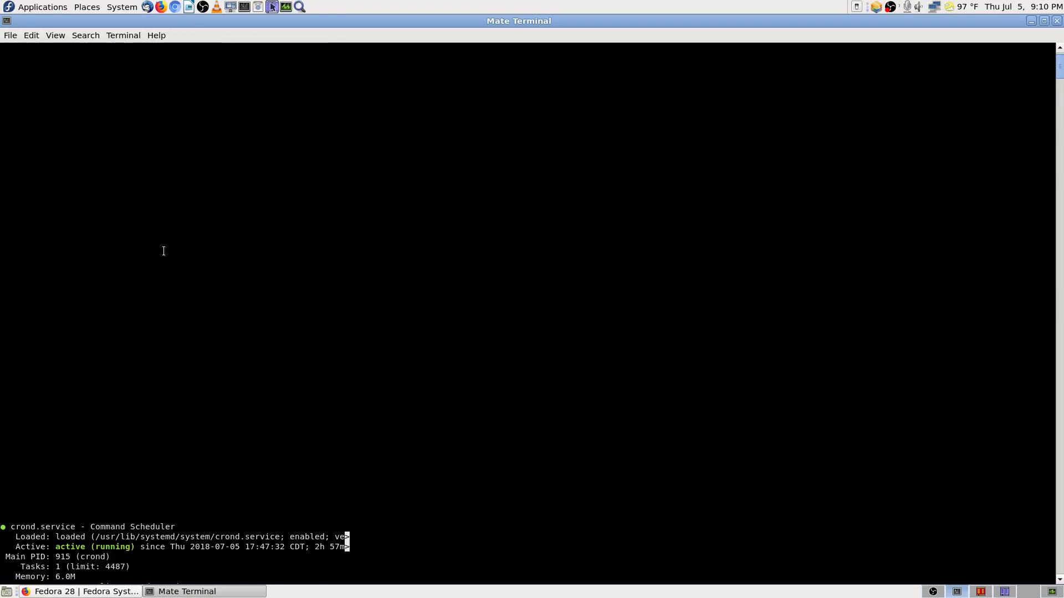
pyautogui.scroll(-10, 162, 250)
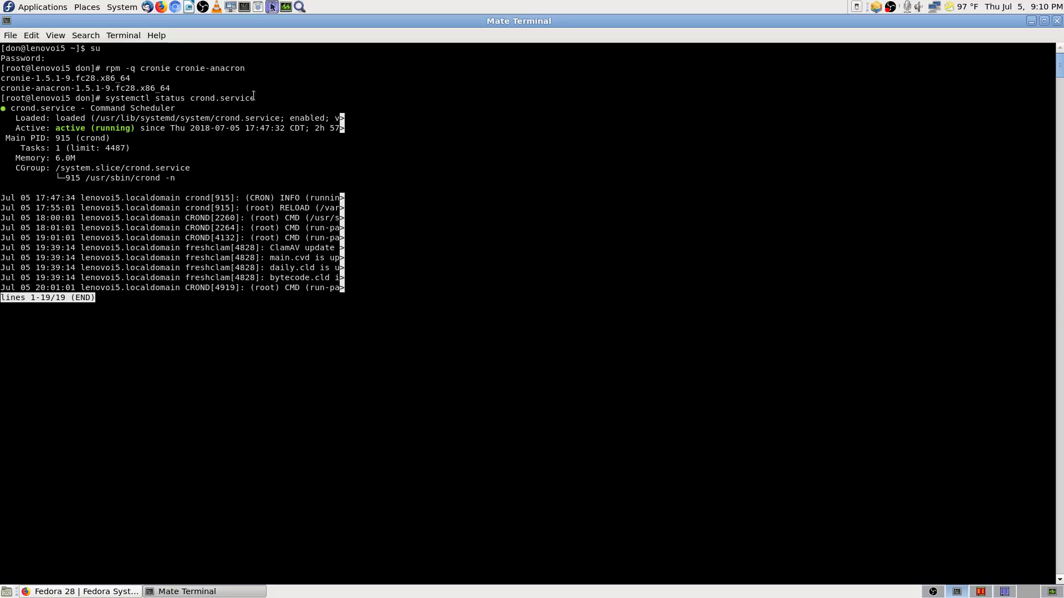
pyautogui.moveTo(254, 98); pyautogui.dragTo(105, 97)
pyautogui.rightClick(133, 98)
pyautogui.click(157, 156)
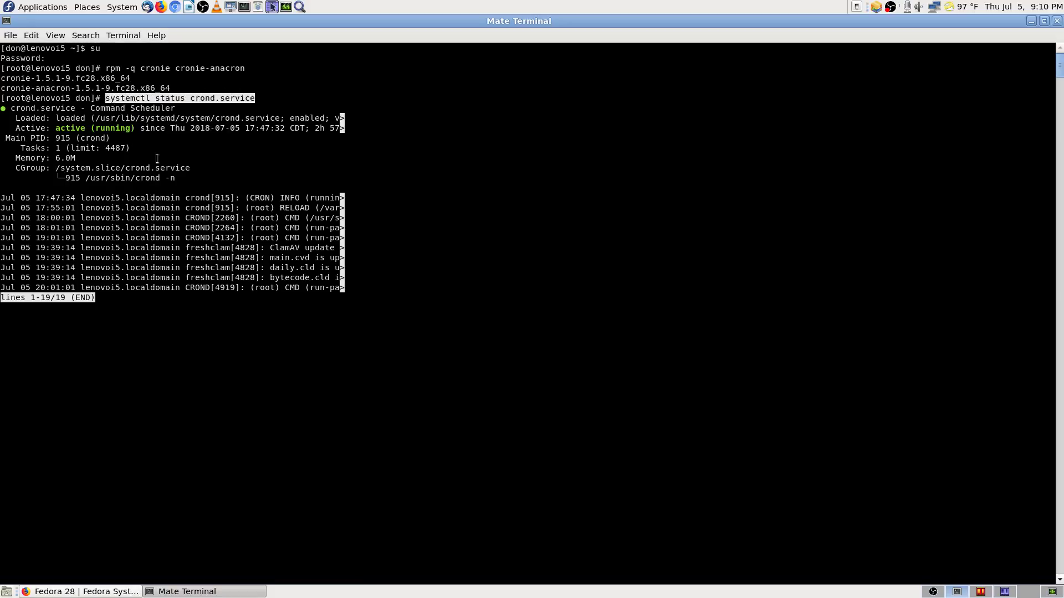
pyautogui.click(84, 591)
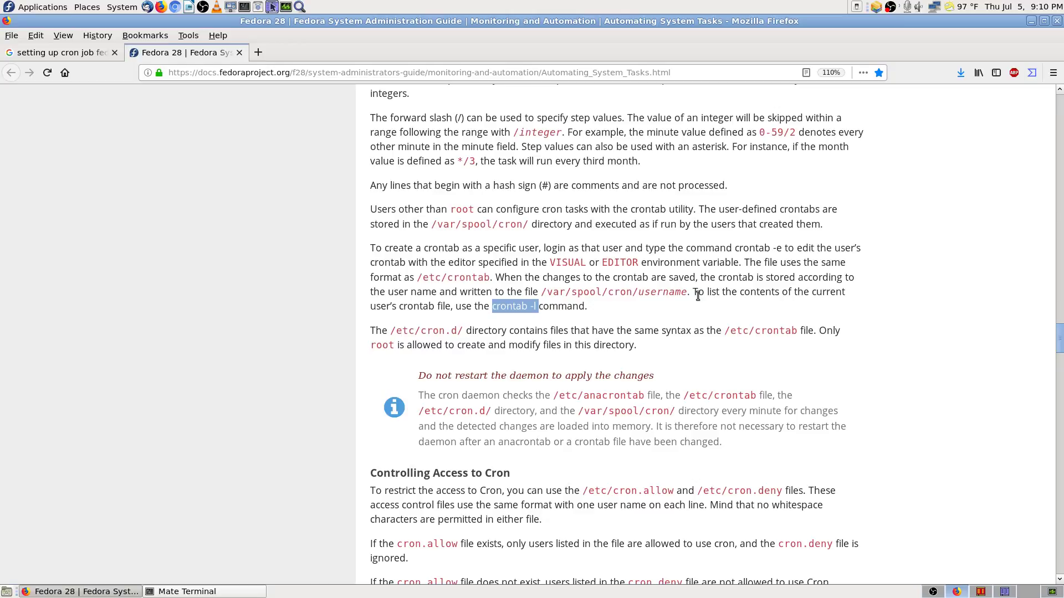
# Step: Find 'systemctl status crond.service' on the cron docs page and read around its match
pyautogui.hotkey('ctrl', 'f')
pyautogui.hotkey('ctrl', 'v')
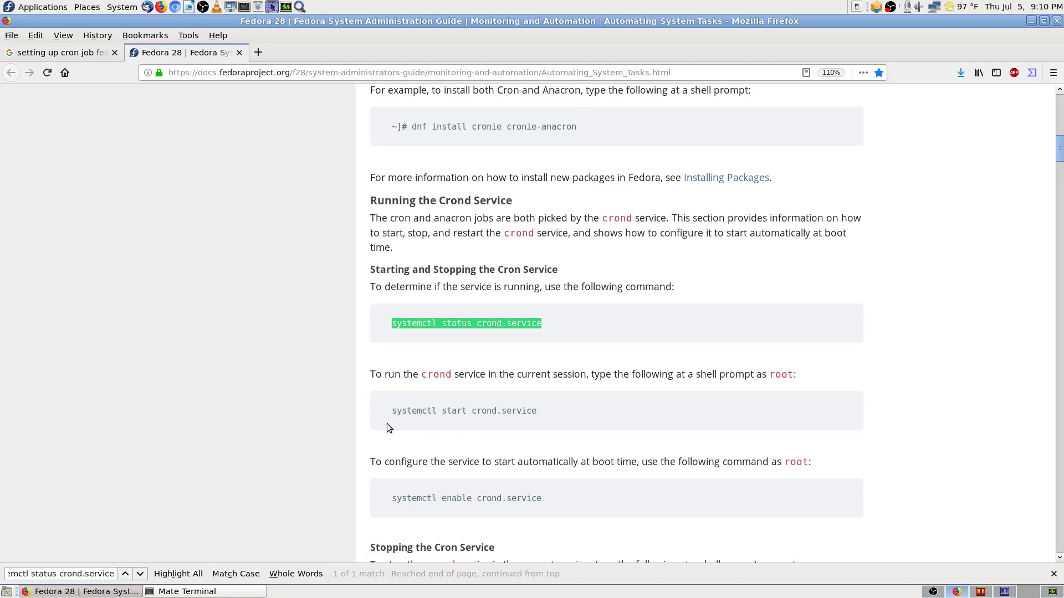
pyautogui.scroll(-3, 519, 420)
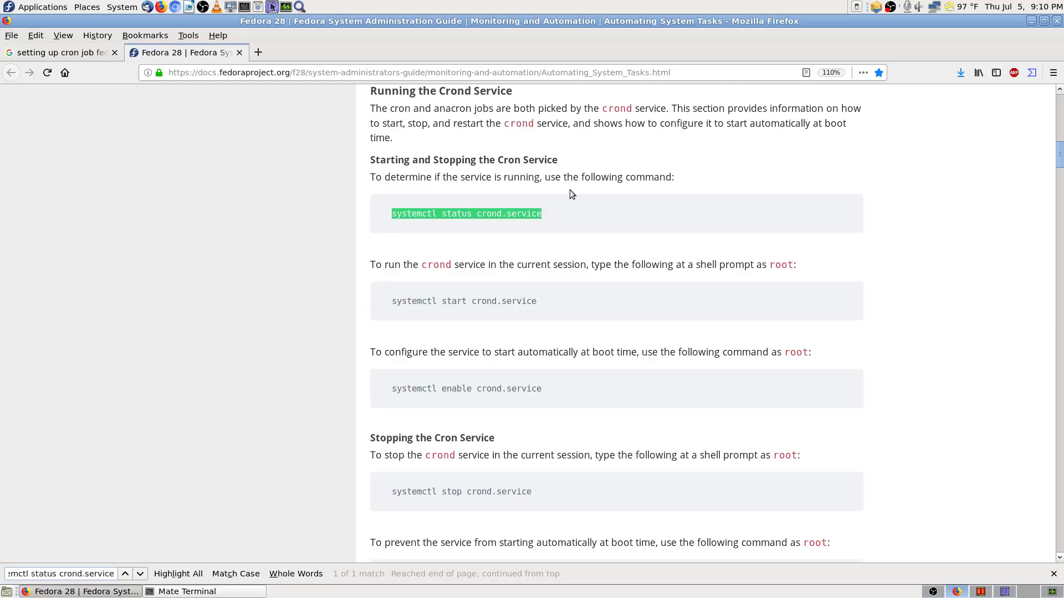
pyautogui.scroll(-3, 368, 421)
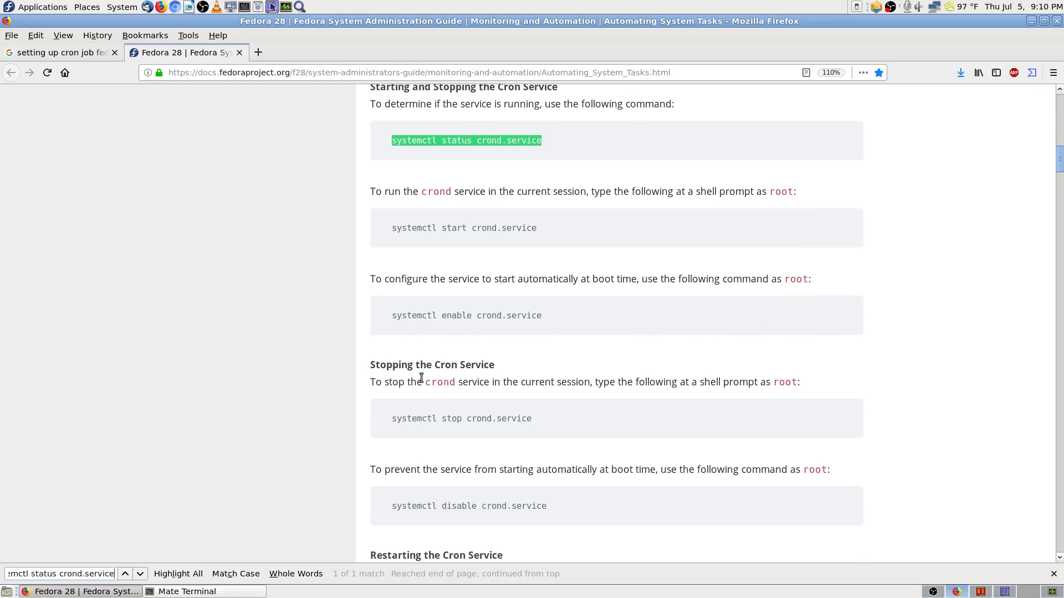
pyautogui.scroll(-3, 391, 387)
pyautogui.scroll(-6, 390, 339)
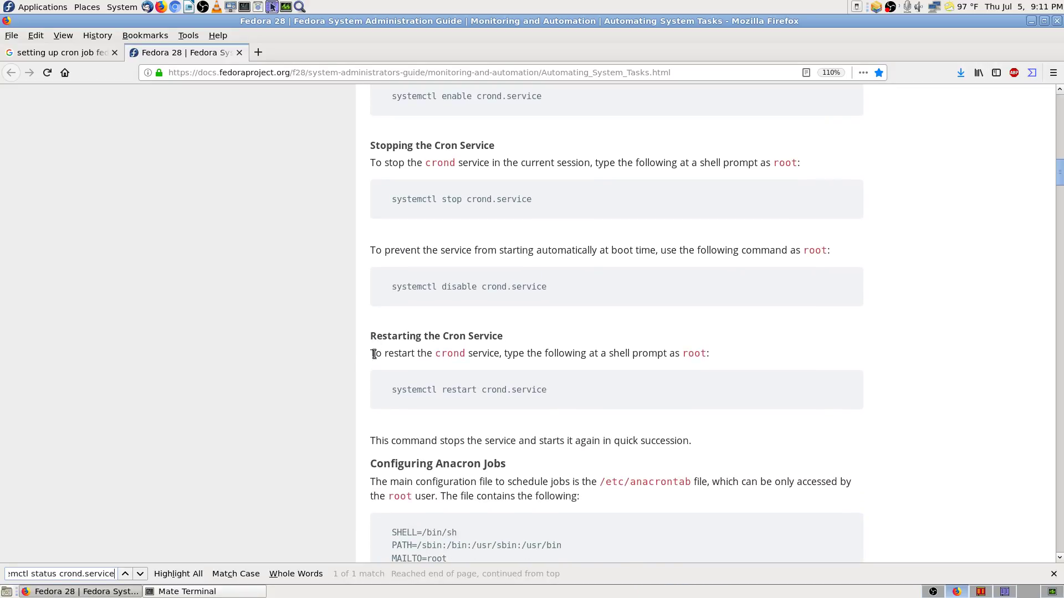
# Step: Read down through the crond start, stop, restart and anacron sections
pyautogui.scroll(-3, 374, 355)
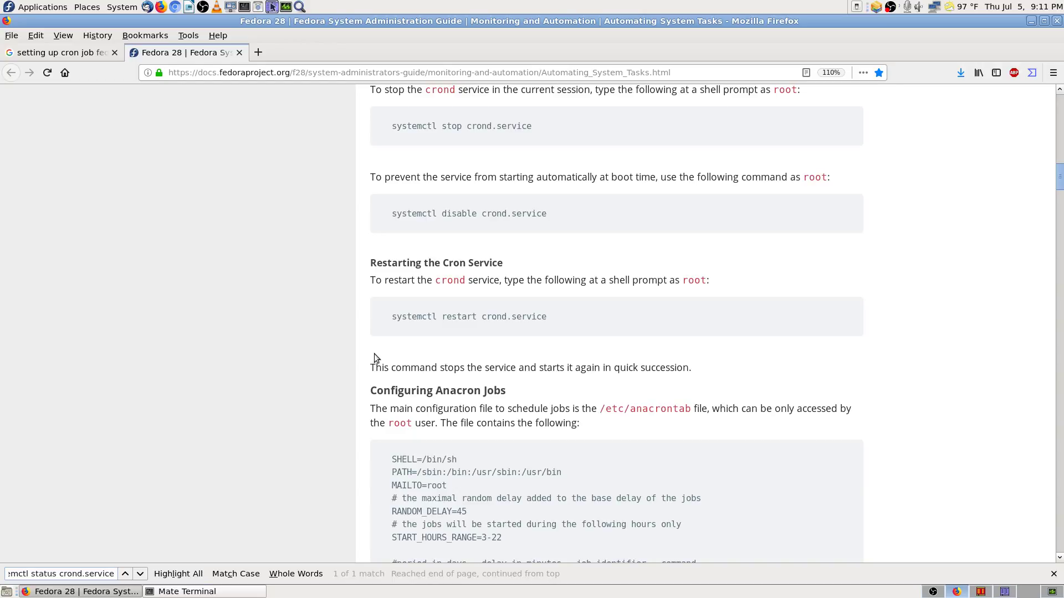
pyautogui.scroll(-5, 374, 353)
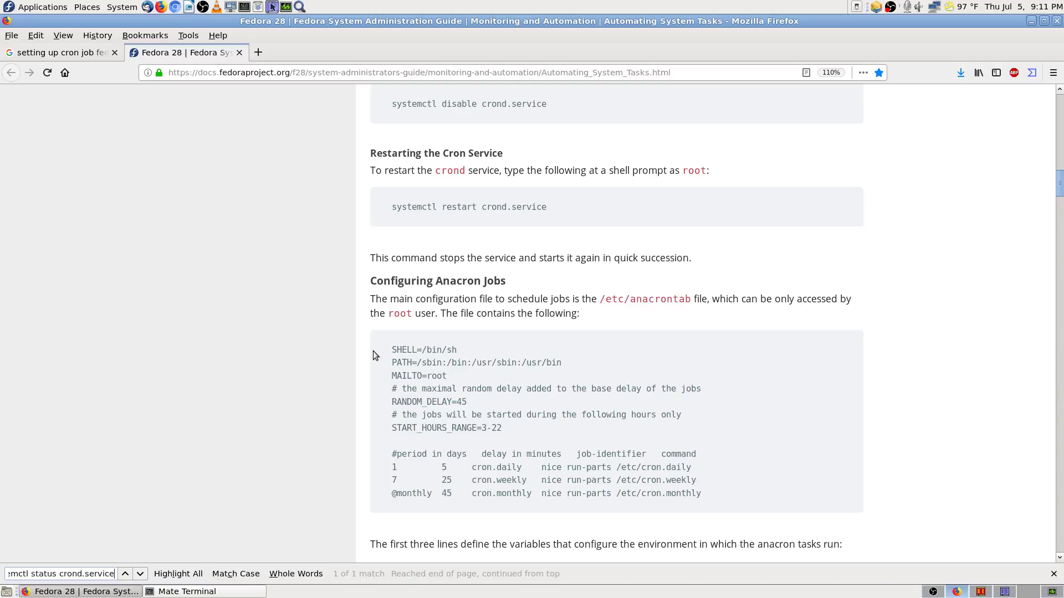
pyautogui.scroll(-9, 373, 350)
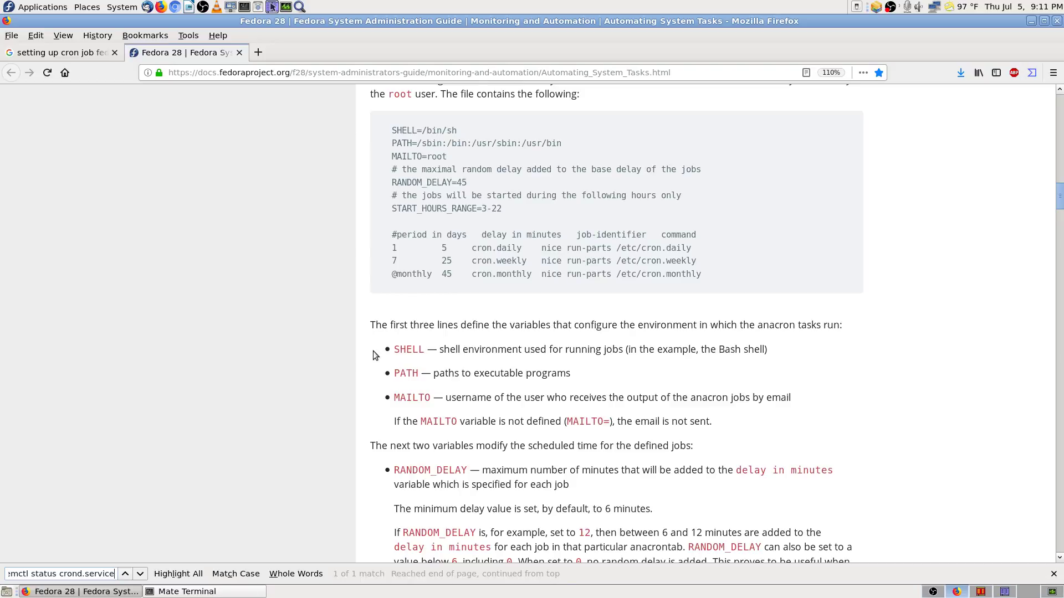
pyautogui.scroll(-16, 375, 354)
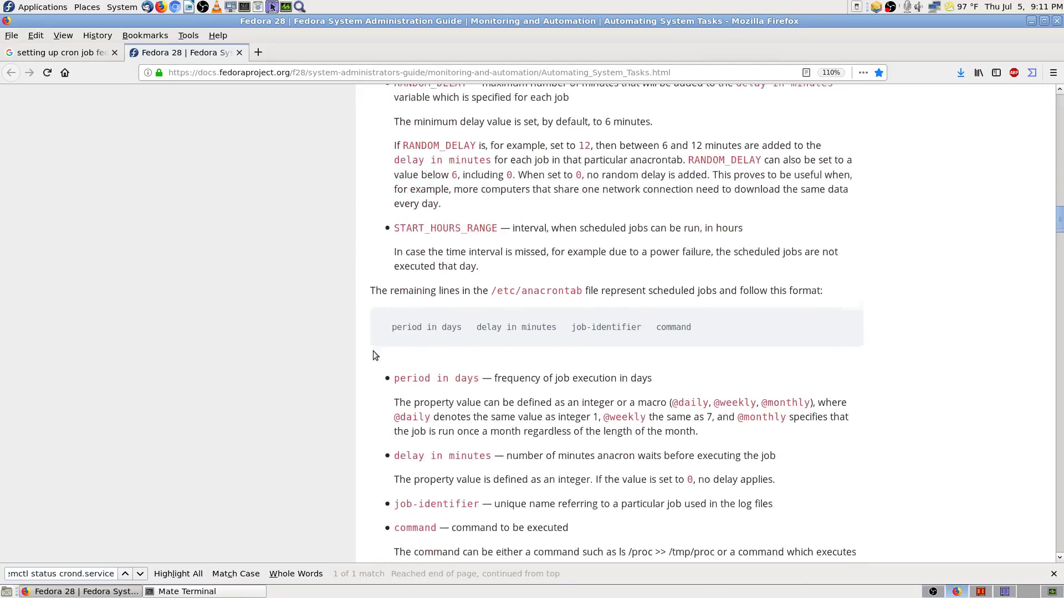
pyautogui.scroll(-7, 374, 351)
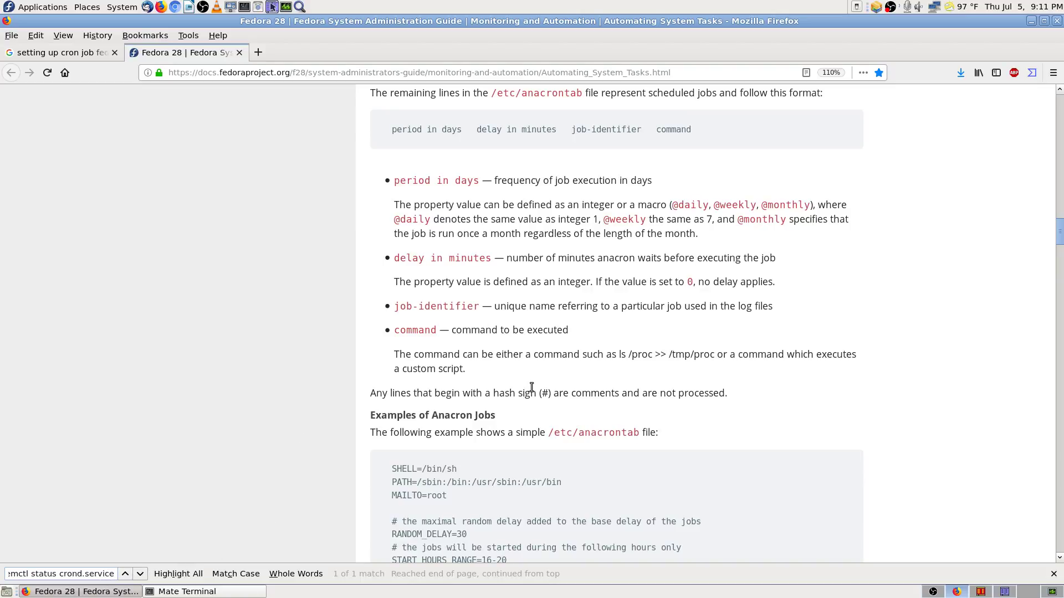
pyautogui.scroll(2, 531, 387)
pyautogui.scroll(-2, 531, 387)
pyautogui.scroll(1, 446, 493)
pyautogui.scroll(-1, 446, 493)
# Step: Replace the page search term with 'cron', then try 'crond -' variants
pyautogui.press('BackSpace')
pyautogui.press('BackSpace')
pyautogui.press('BackSpace')
pyautogui.press('BackSpace')
pyautogui.press('BackSpace')
pyautogui.press('BackSpace')
pyautogui.press('BackSpace')
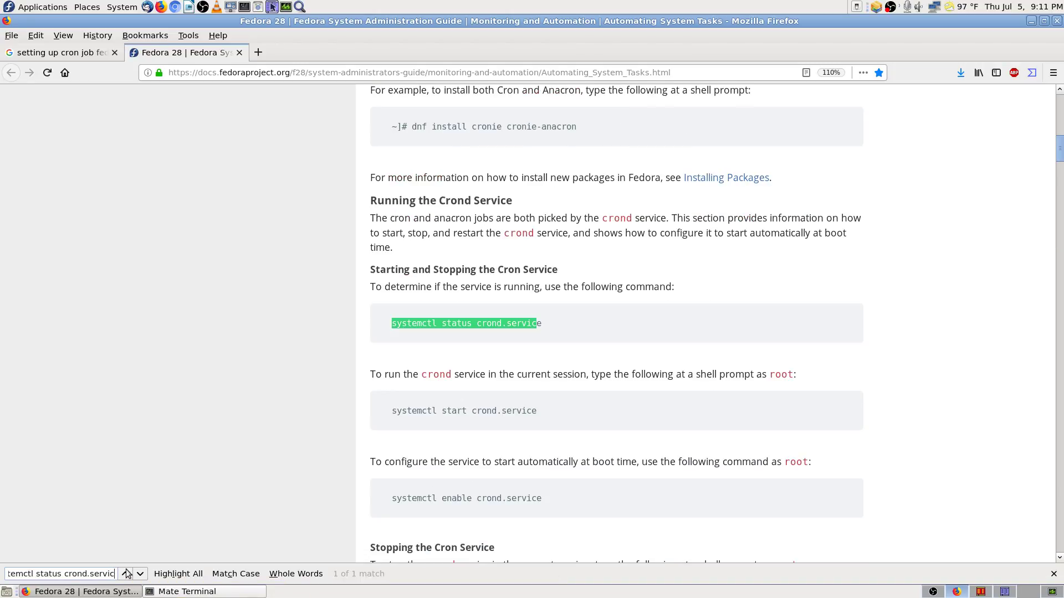
pyautogui.press('BackSpace')
pyautogui.press('BackSpace')
pyautogui.press('BackSpace')
pyautogui.press('BackSpace')
pyautogui.press('BackSpace')
pyautogui.press('BackSpace')
pyautogui.press('BackSpace')
pyautogui.press('BackSpace')
pyautogui.press('BackSpace')
pyautogui.press('BackSpace')
pyautogui.press('BackSpace')
pyautogui.press('BackSpace')
pyautogui.press('BackSpace')
pyautogui.press('BackSpace')
pyautogui.press('BackSpace')
pyautogui.press('BackSpace')
pyautogui.press('BackSpace')
pyautogui.press('BackSpace')
pyautogui.press('BackSpace')
pyautogui.press('BackSpace')
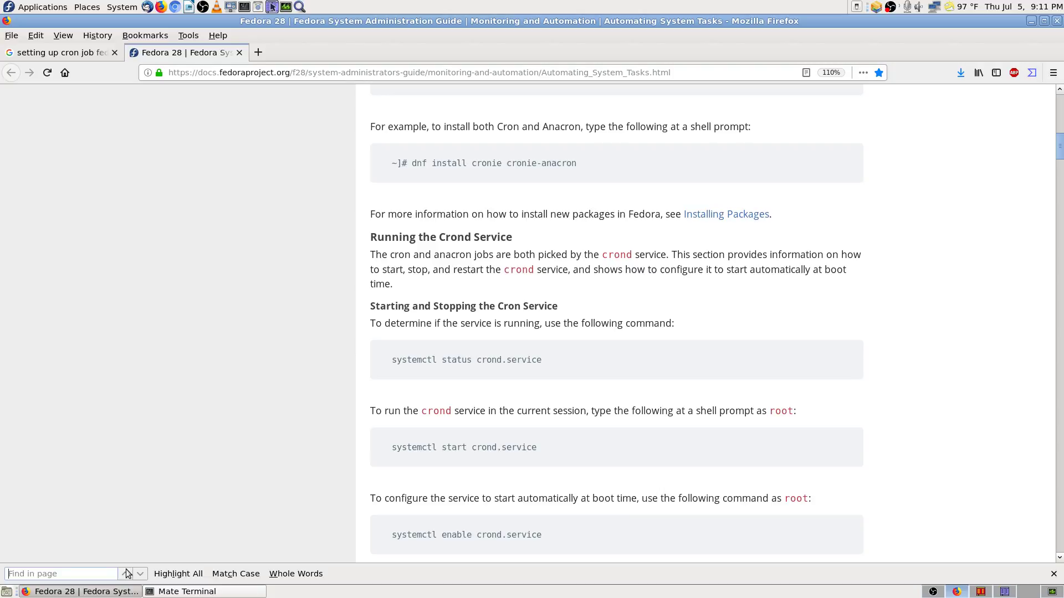
pyautogui.write('cron')
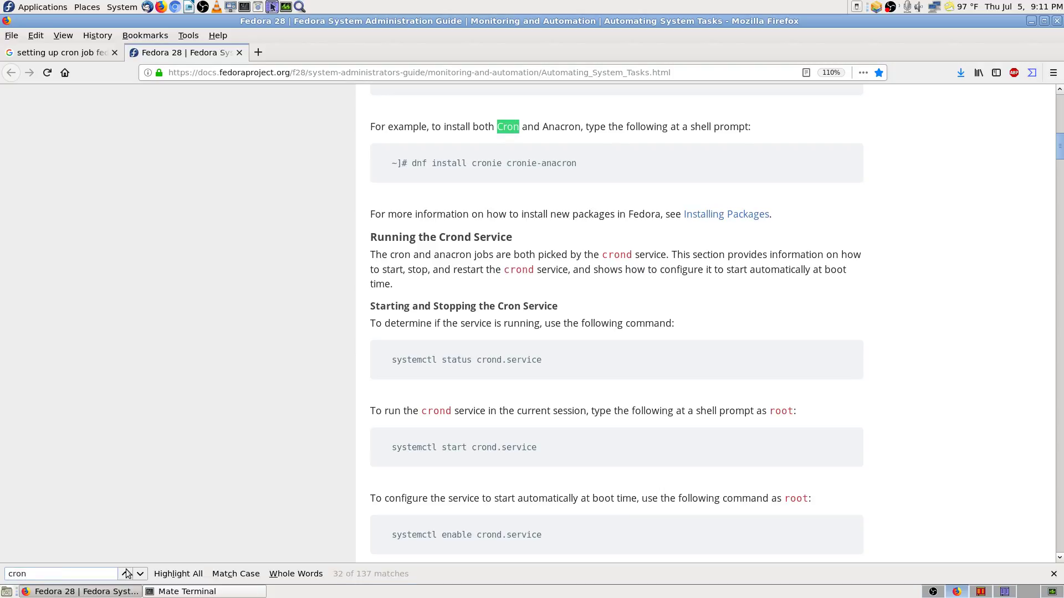
pyautogui.write(' -')
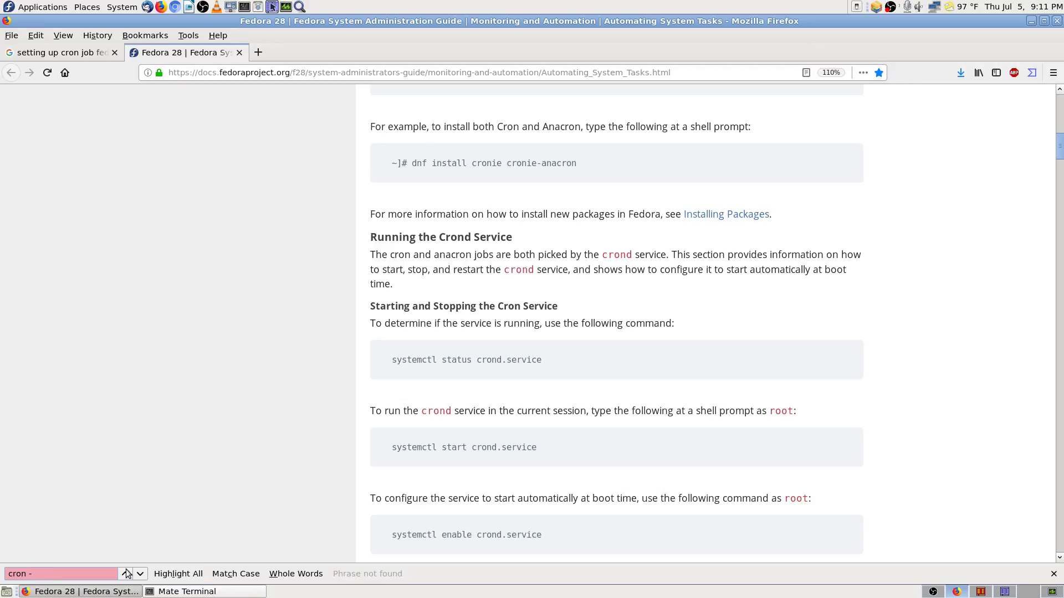
pyautogui.press('BackSpace')
pyautogui.press('BackSpace')
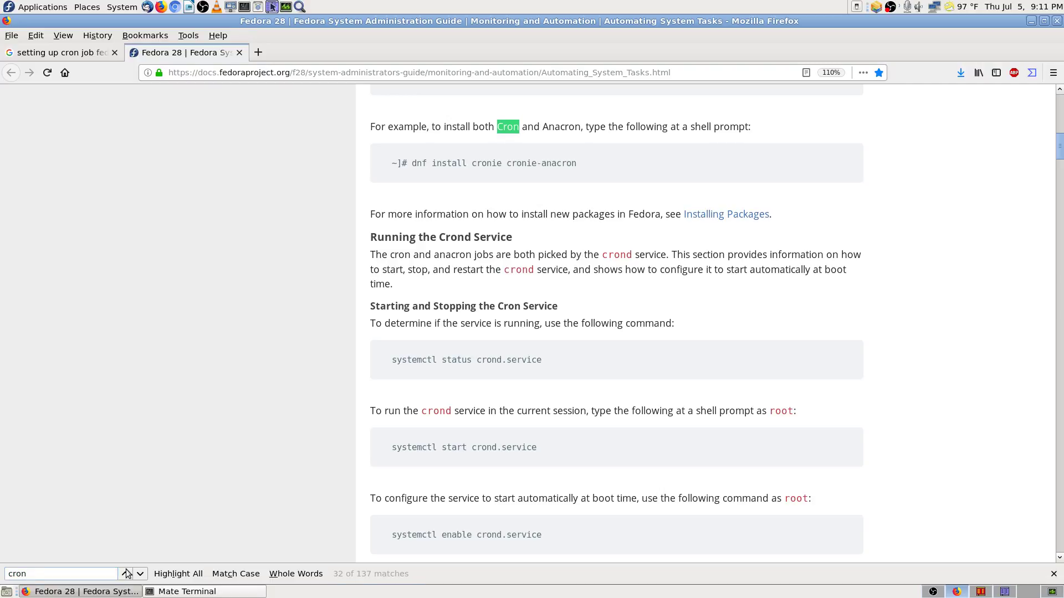
pyautogui.write('d -')
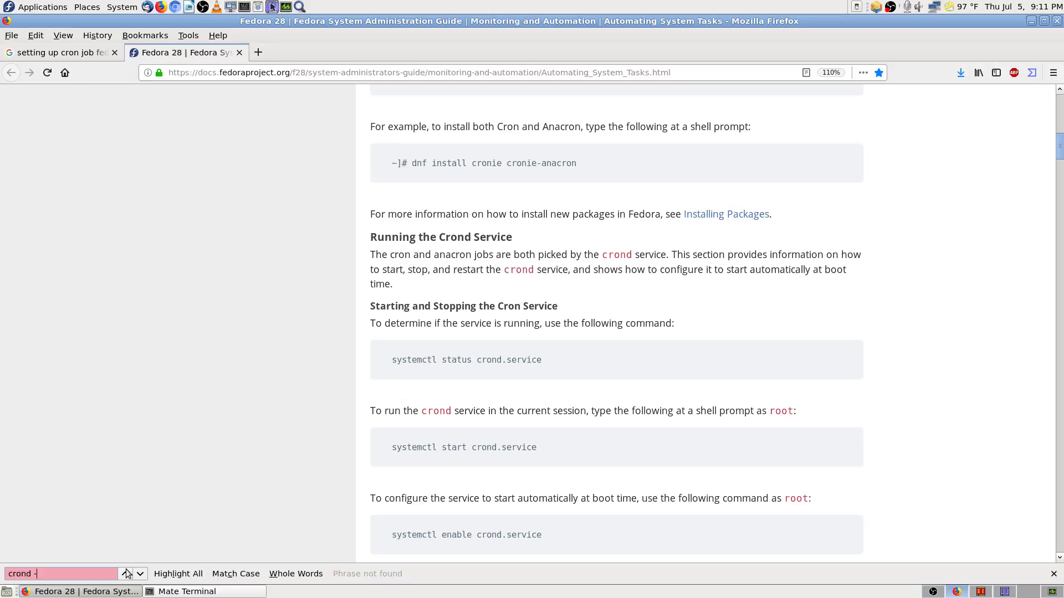
pyautogui.press('BackSpace')
pyautogui.press('BackSpace')
pyautogui.press('BackSpace')
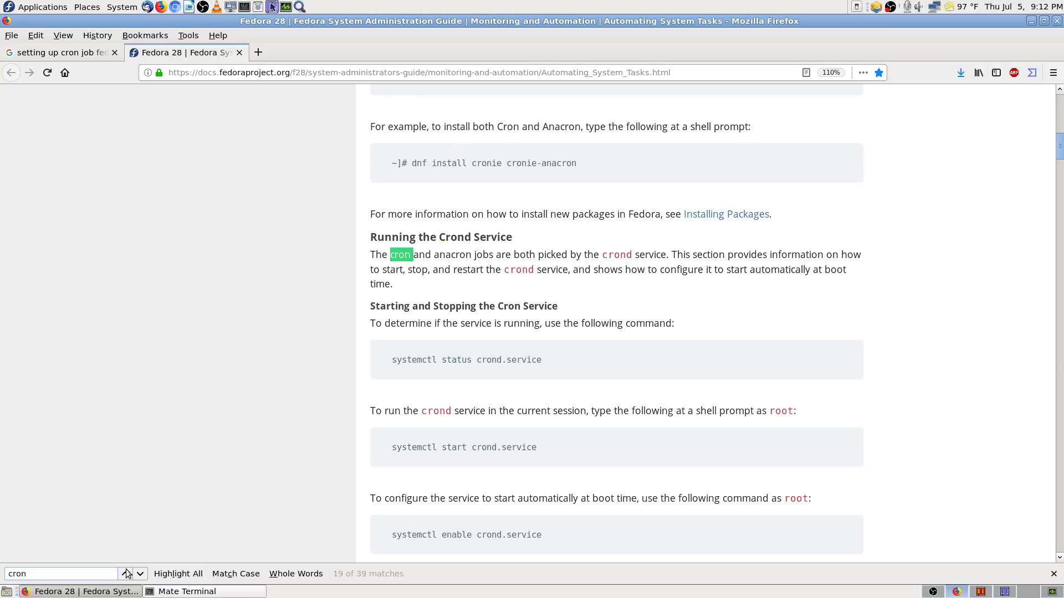
# Step: Step through the 'crond' matches, then clear and close the find bar
pyautogui.write('-')
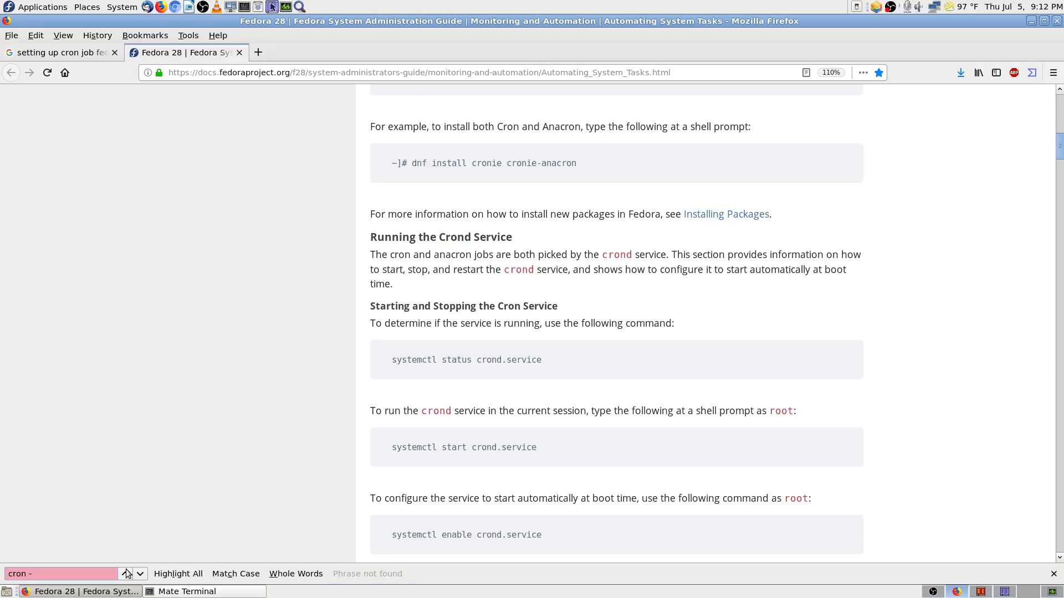
pyautogui.press('BackSpace')
pyautogui.press('BackSpace')
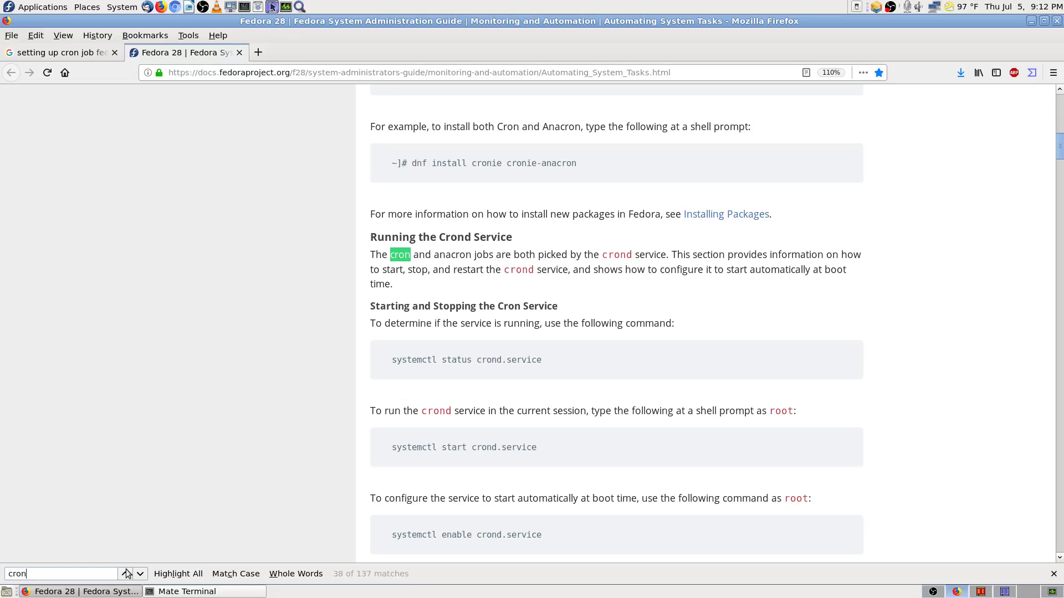
pyautogui.write('d')
pyautogui.press('Return')
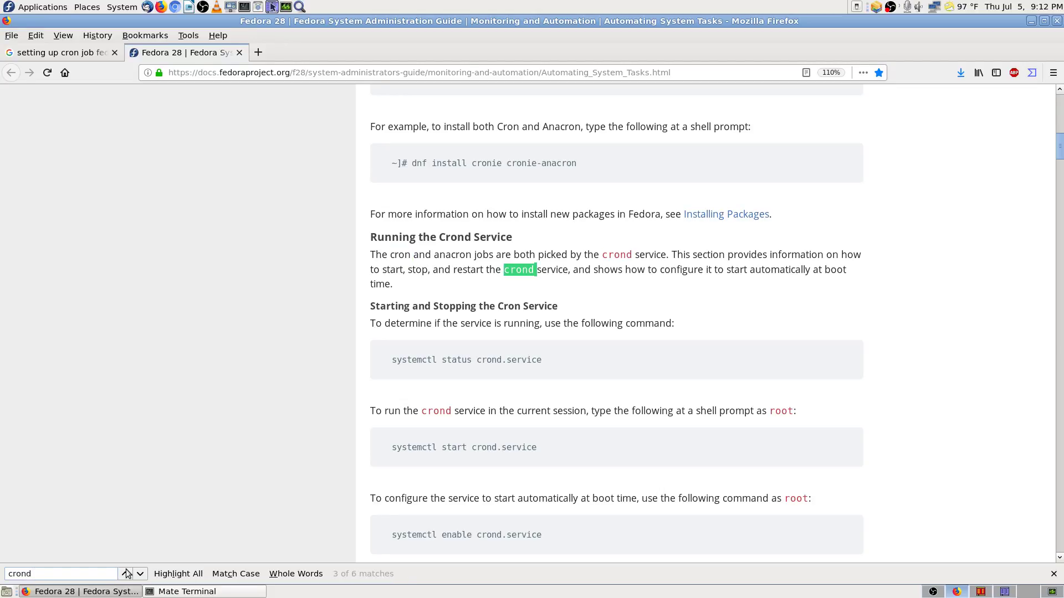
pyautogui.write('-')
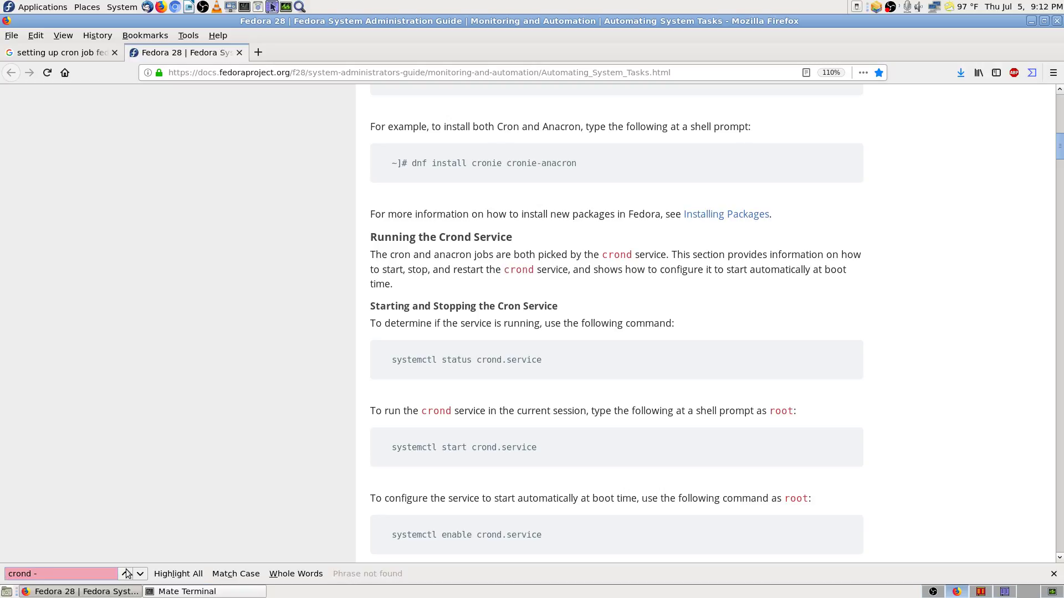
pyautogui.press('BackSpace')
pyautogui.press('BackSpace')
pyautogui.press('BackSpace')
pyautogui.press('BackSpace')
pyautogui.press('BackSpace')
pyautogui.press('BackSpace')
pyautogui.press('BackSpace')
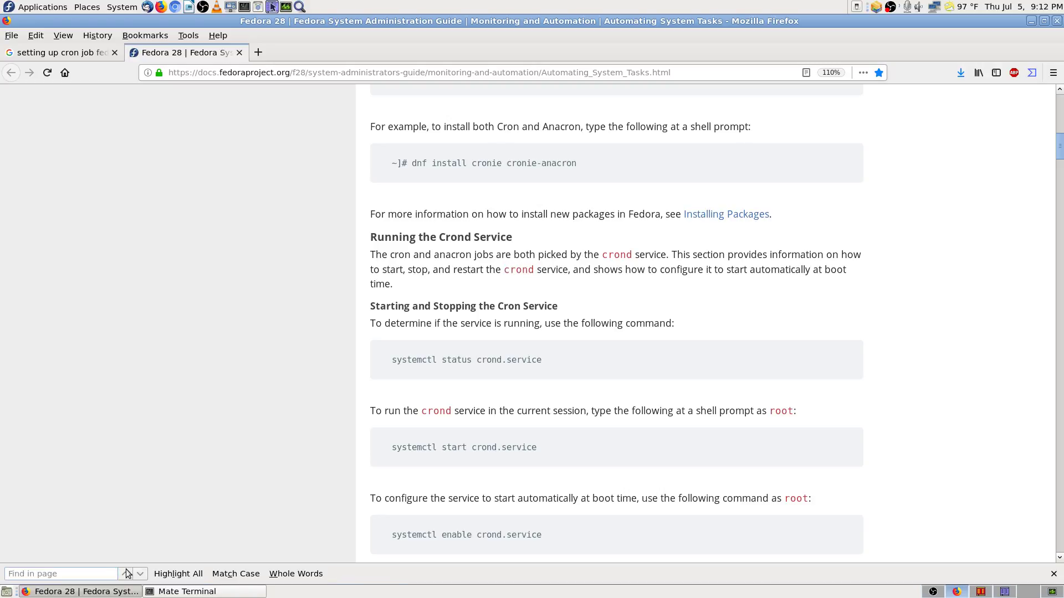
pyautogui.press('Escape')
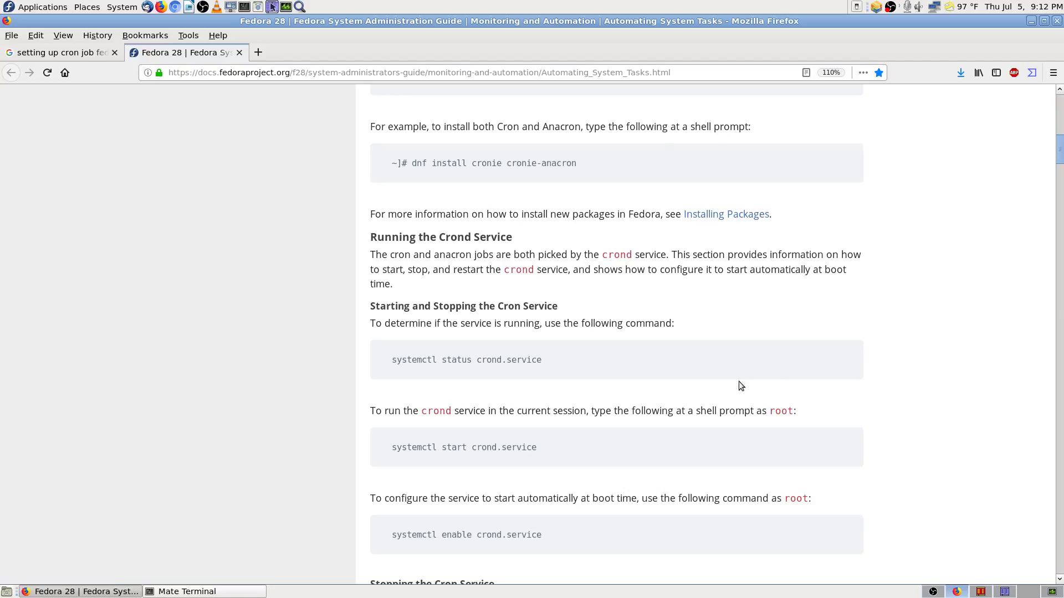
# Step: Go to the top of the guide and move down through the Cron and Anacron overview
pyautogui.scroll(5, 734, 274)
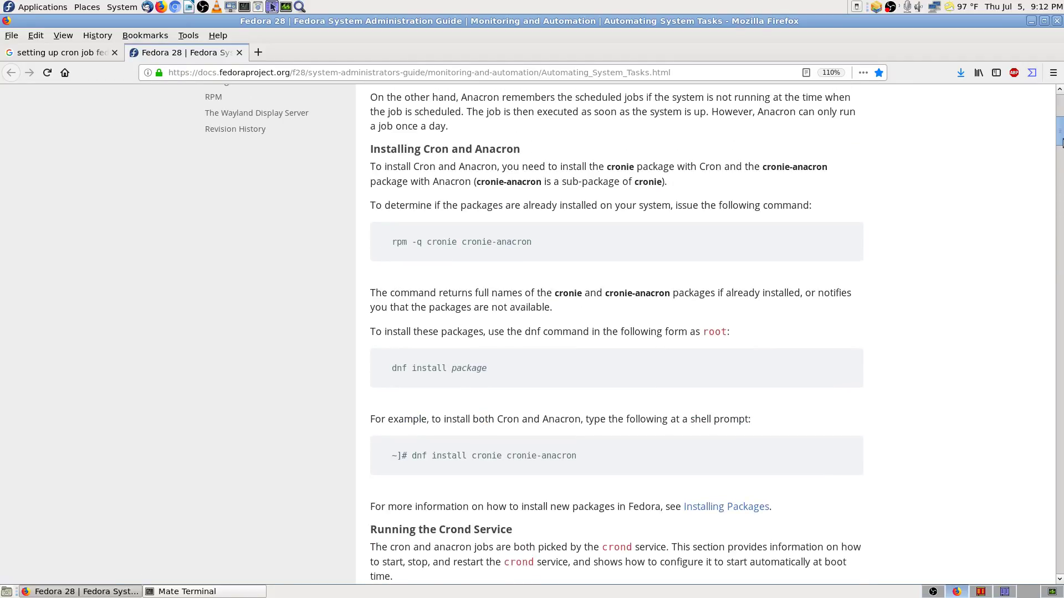
pyautogui.scroll(4, 1059, 123)
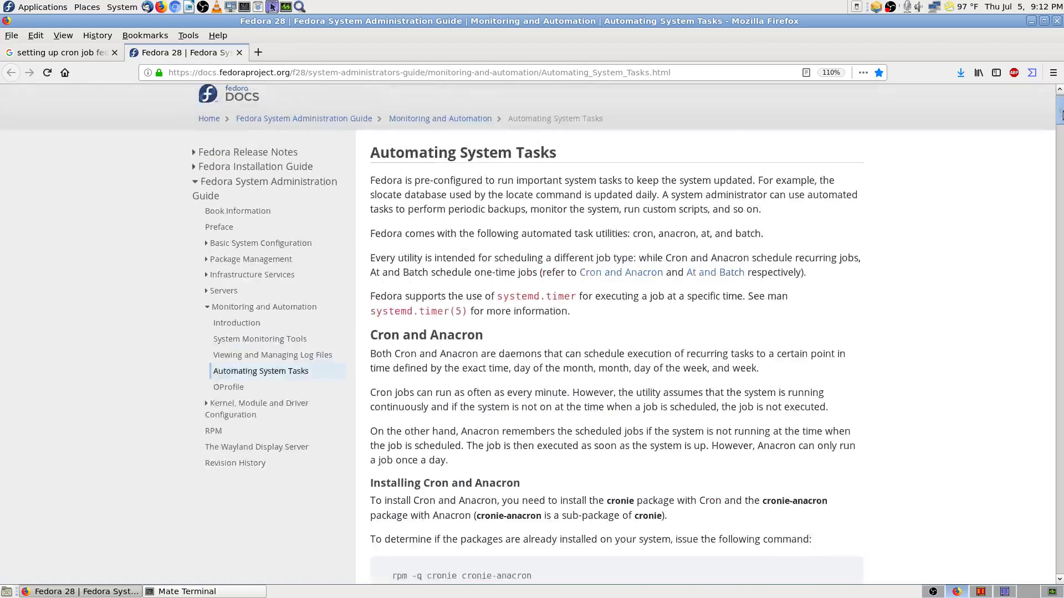
pyautogui.moveTo(1059, 123); pyautogui.dragTo(1062, 206)
pyautogui.moveTo(1061, 202); pyautogui.dragTo(1061, 342)
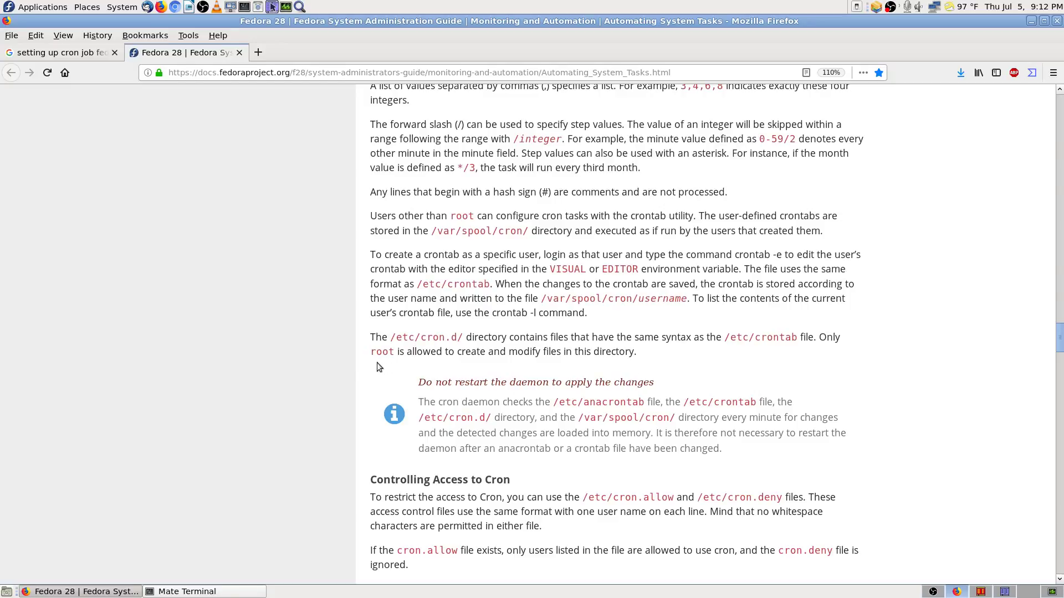
# Step: Bring the crontab field descriptions (month, day of week, username, command) into view
pyautogui.scroll(5, 339, 359)
pyautogui.scroll(6, 339, 360)
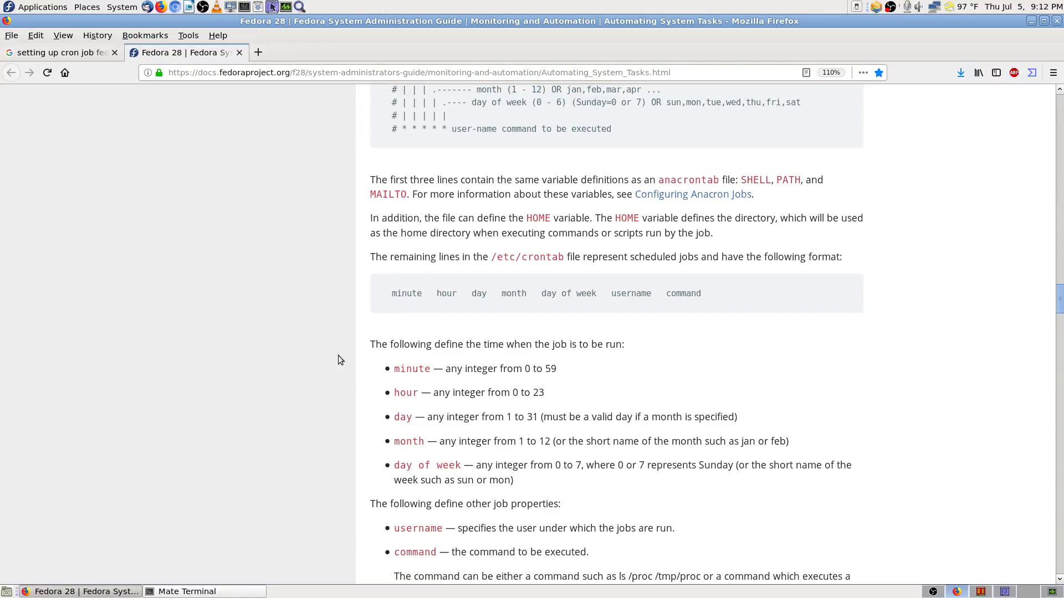
pyautogui.scroll(5, 340, 360)
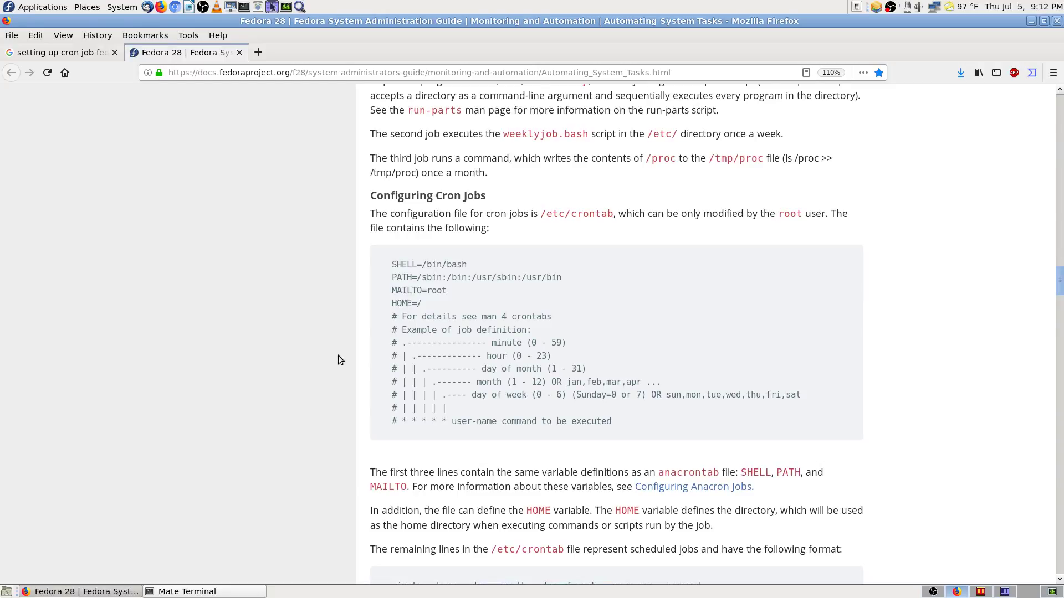
pyautogui.scroll(3, 339, 360)
pyautogui.scroll(1, 339, 360)
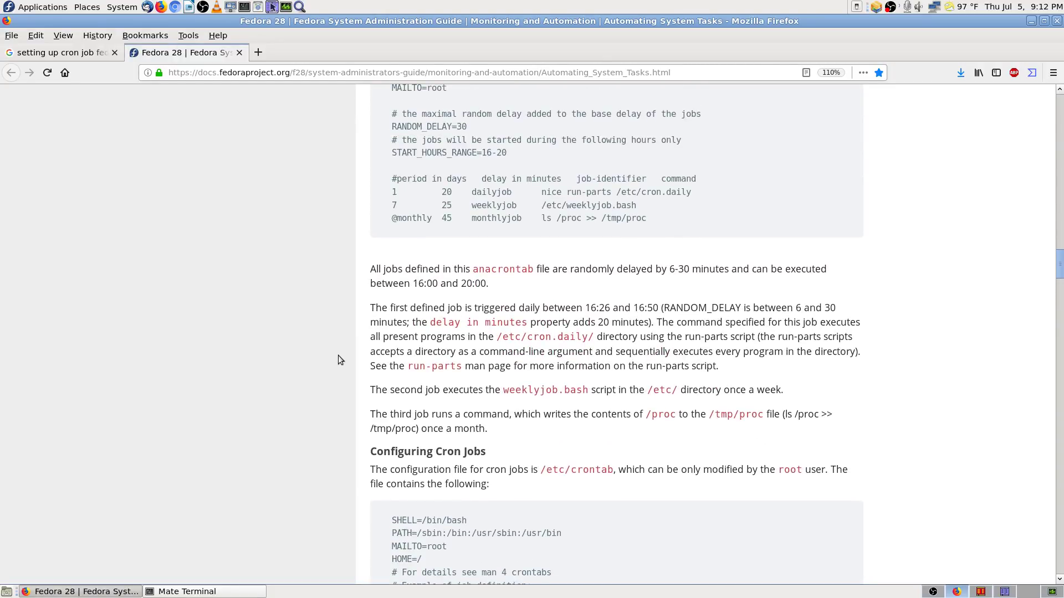
pyautogui.scroll(-5, 340, 361)
pyautogui.scroll(-10, 340, 360)
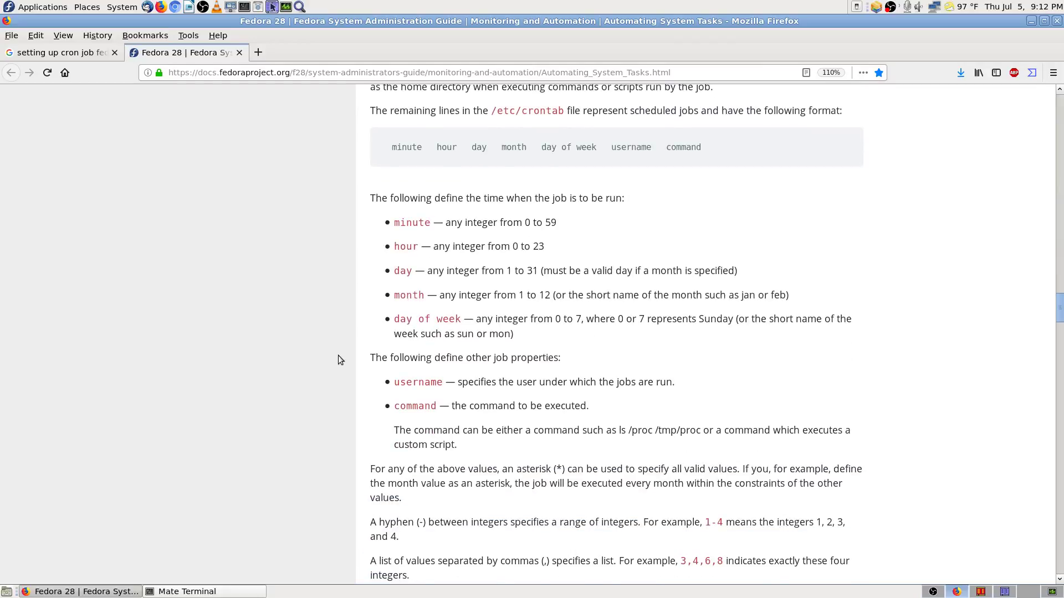
pyautogui.scroll(-6, 340, 360)
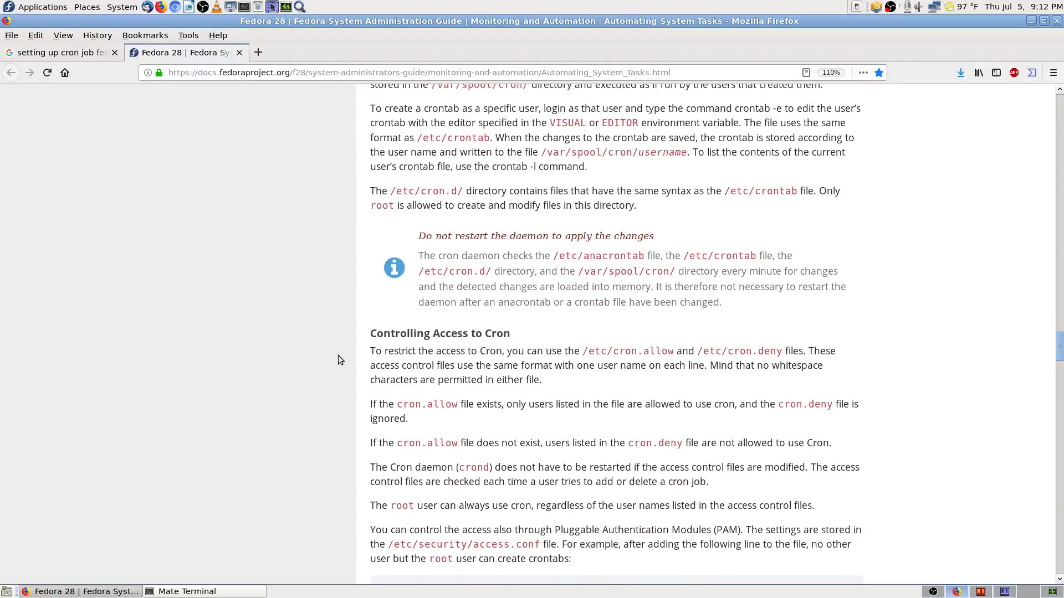
pyautogui.scroll(-3, 340, 360)
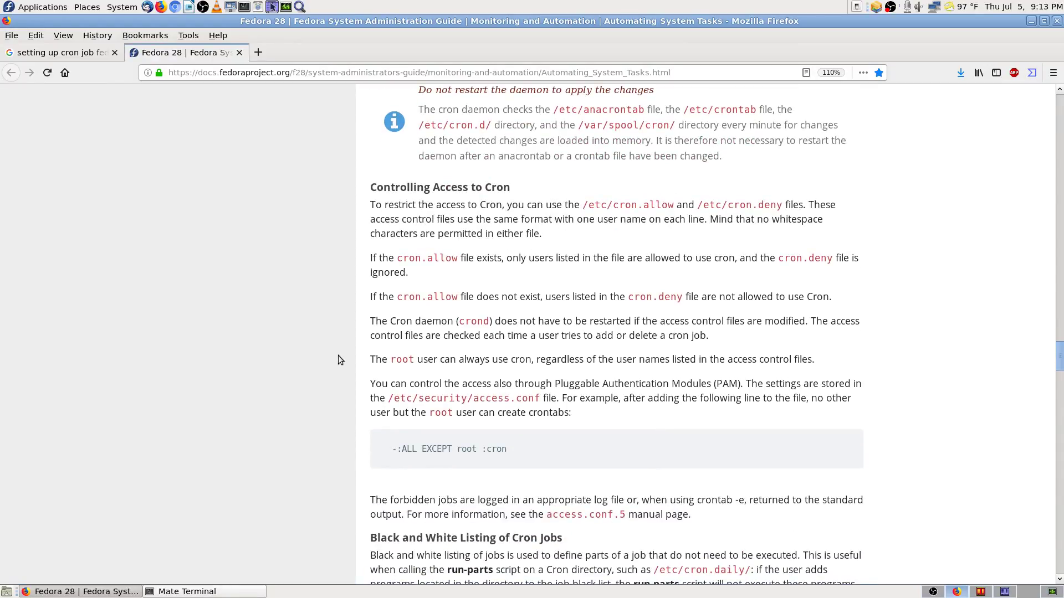
pyautogui.scroll(-4, 340, 361)
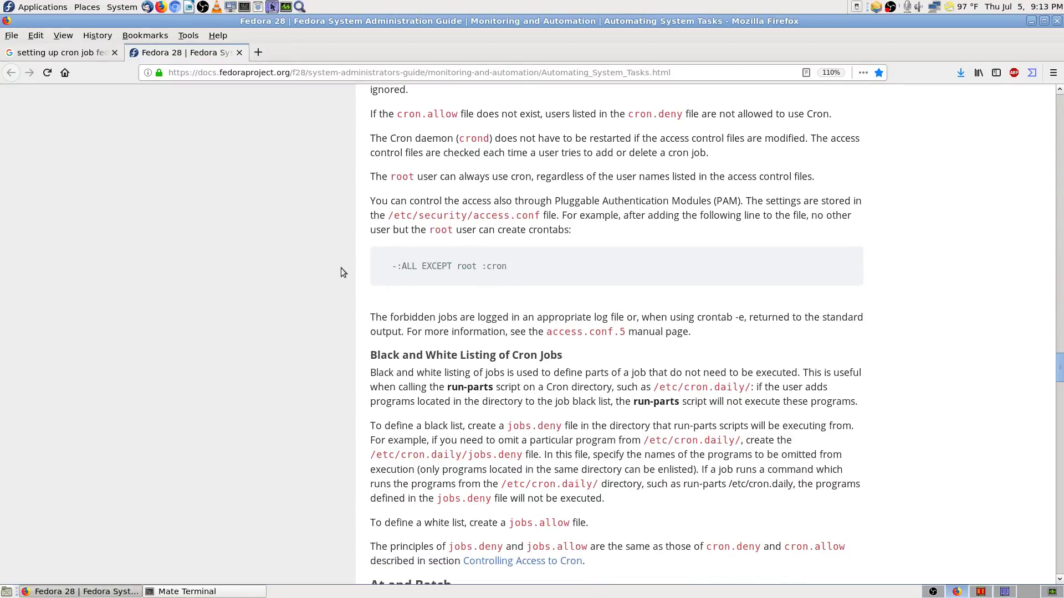
pyautogui.scroll(1, 341, 271)
pyautogui.scroll(-3, 341, 271)
pyautogui.scroll(1, 341, 271)
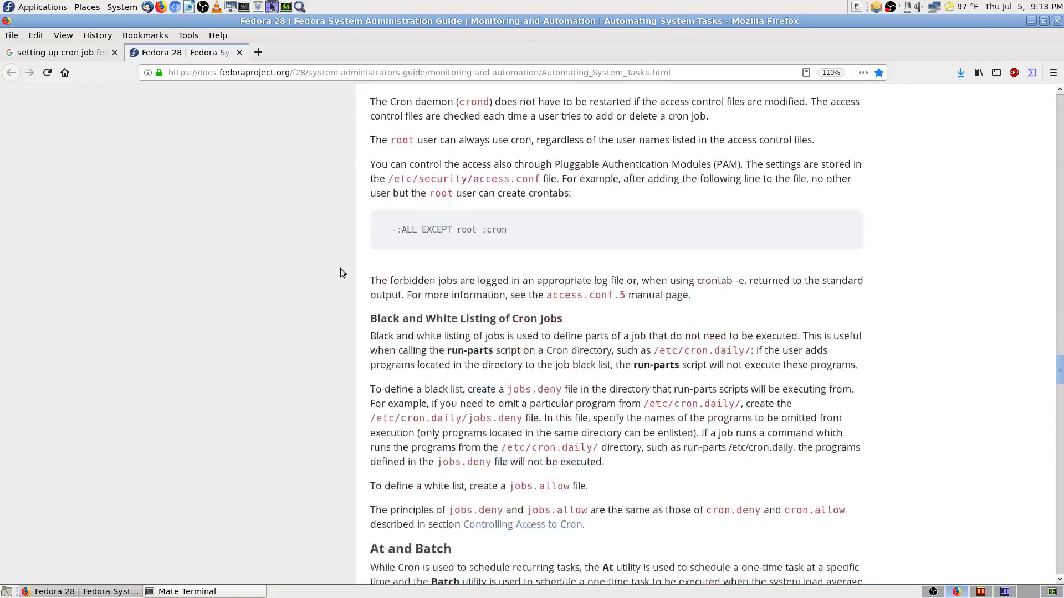
pyautogui.scroll(20, 340, 271)
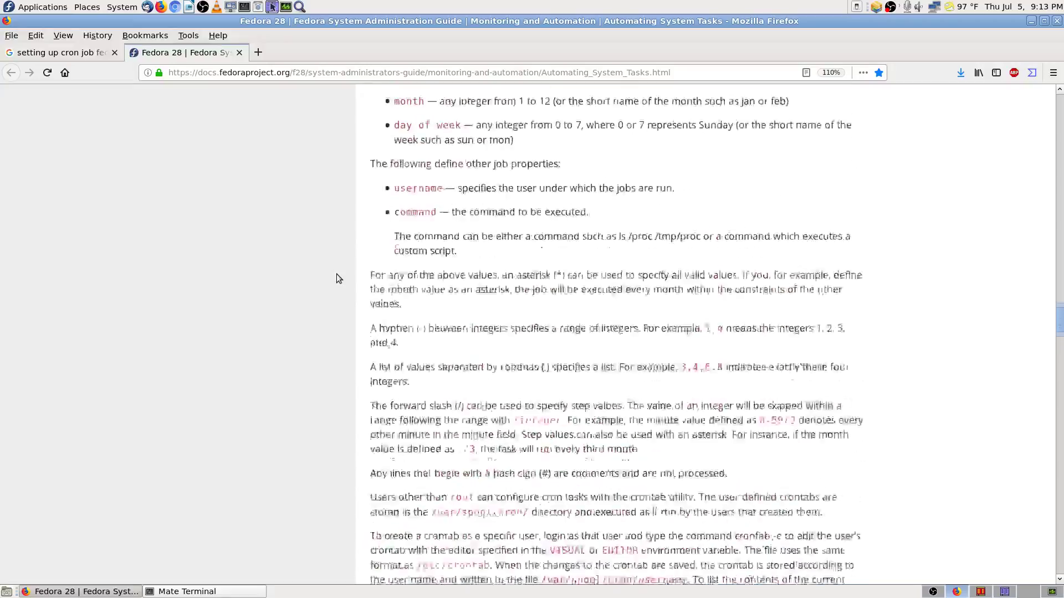
# Step: Scroll up to the Configuring Anacron Jobs section
pyautogui.scroll(15, 339, 278)
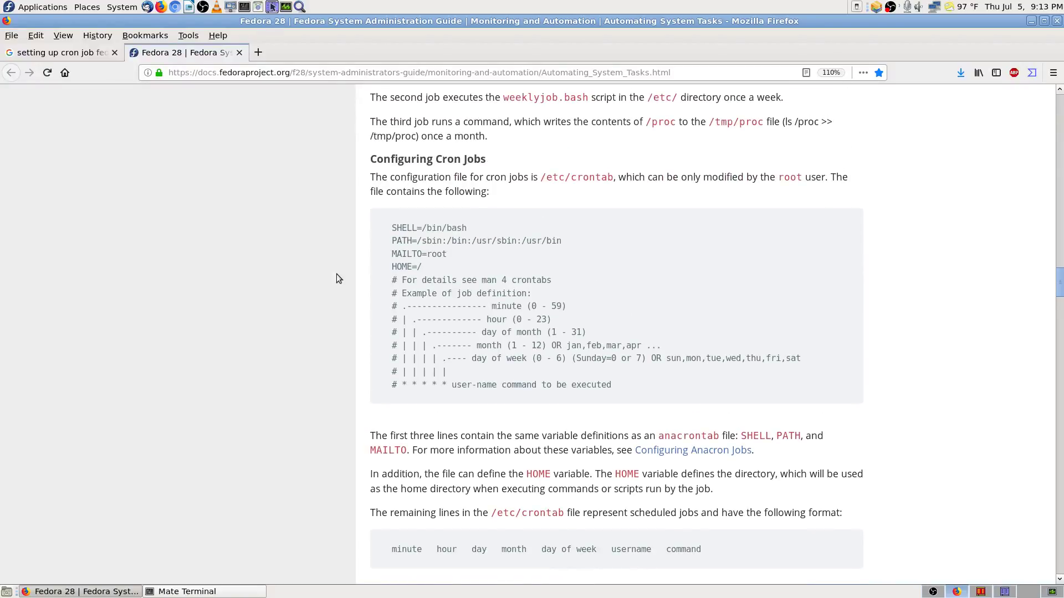
pyautogui.scroll(10, 339, 278)
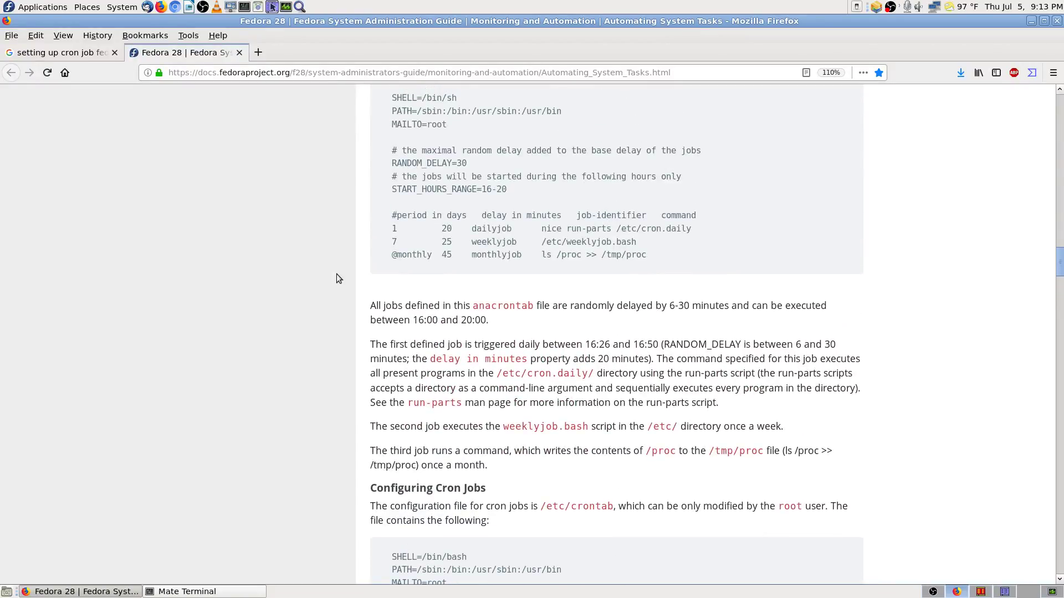
pyautogui.scroll(12, 337, 275)
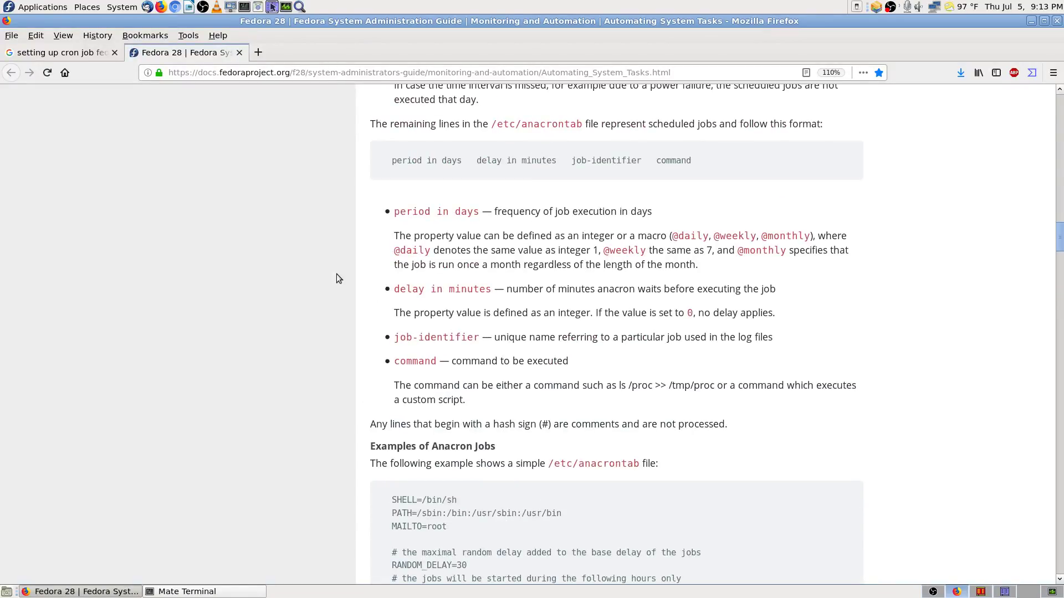
pyautogui.scroll(5, 337, 274)
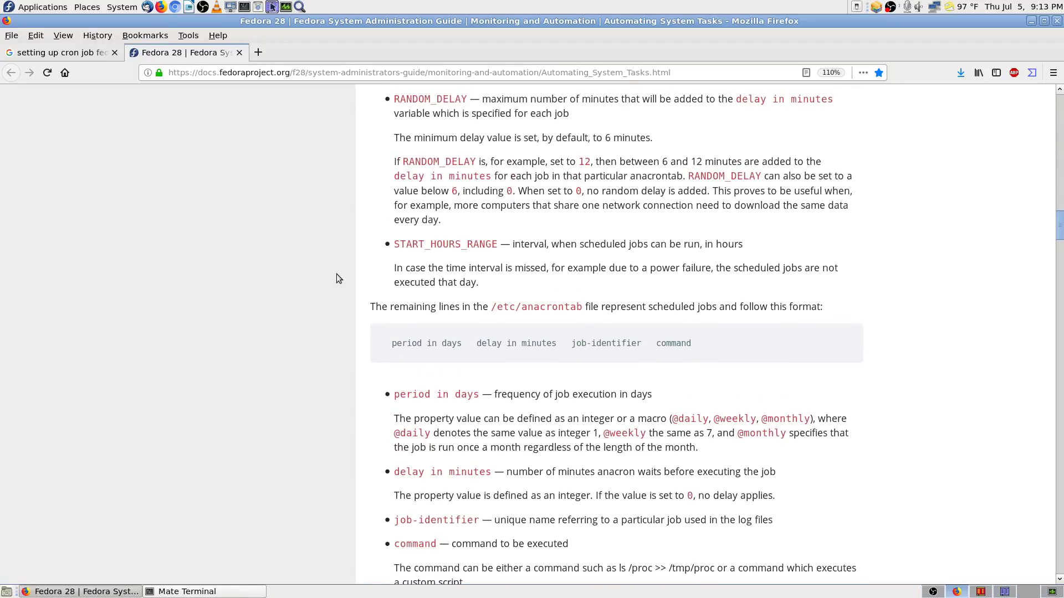
pyautogui.scroll(12, 337, 273)
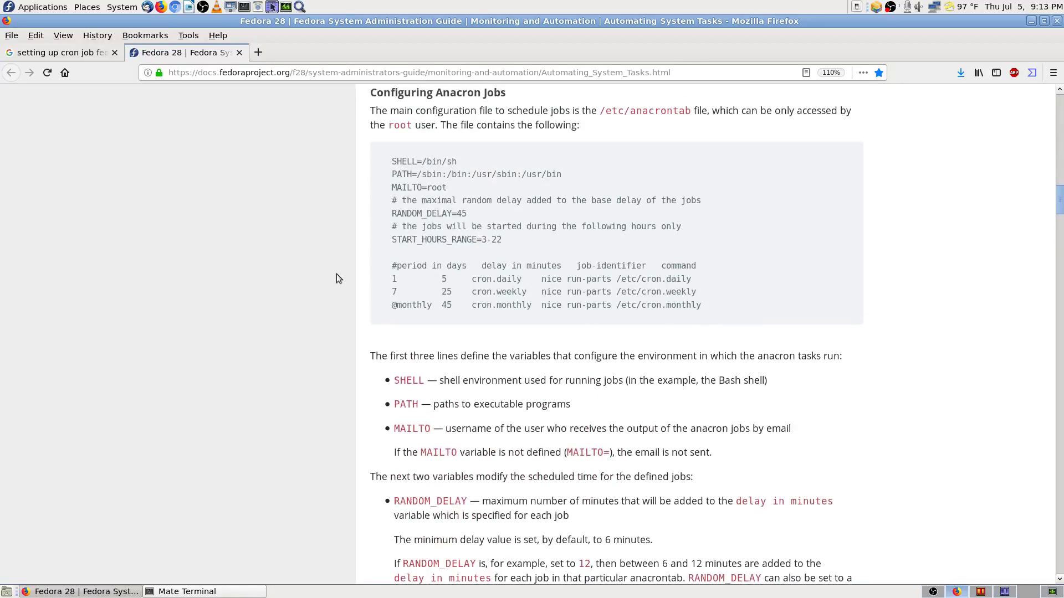
pyautogui.scroll(2, 337, 274)
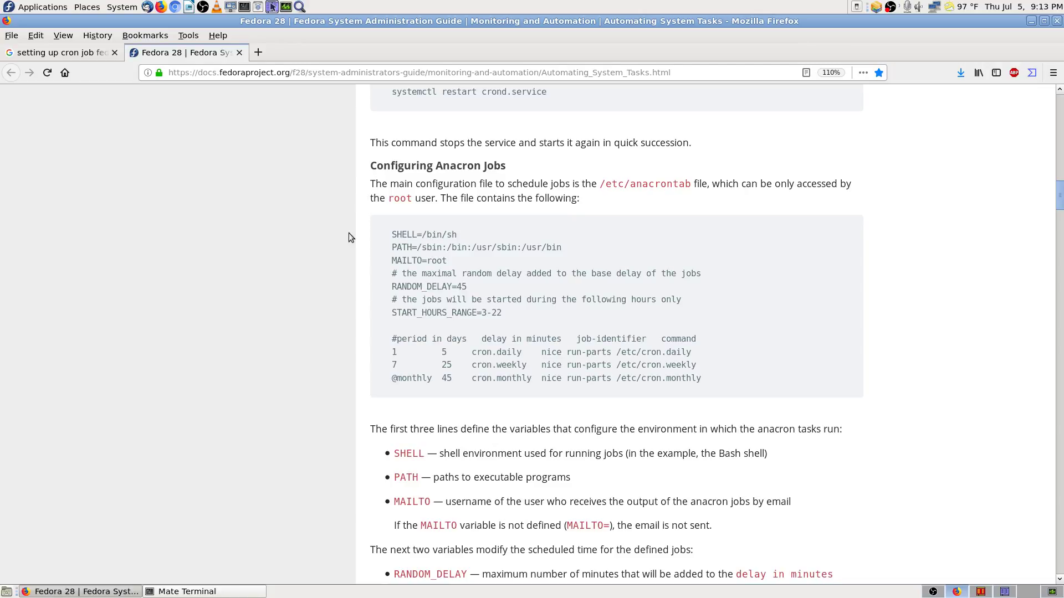
# Step: Read down through the anacrontab variables to the explained example anacron jobs
pyautogui.scroll(-5, 364, 327)
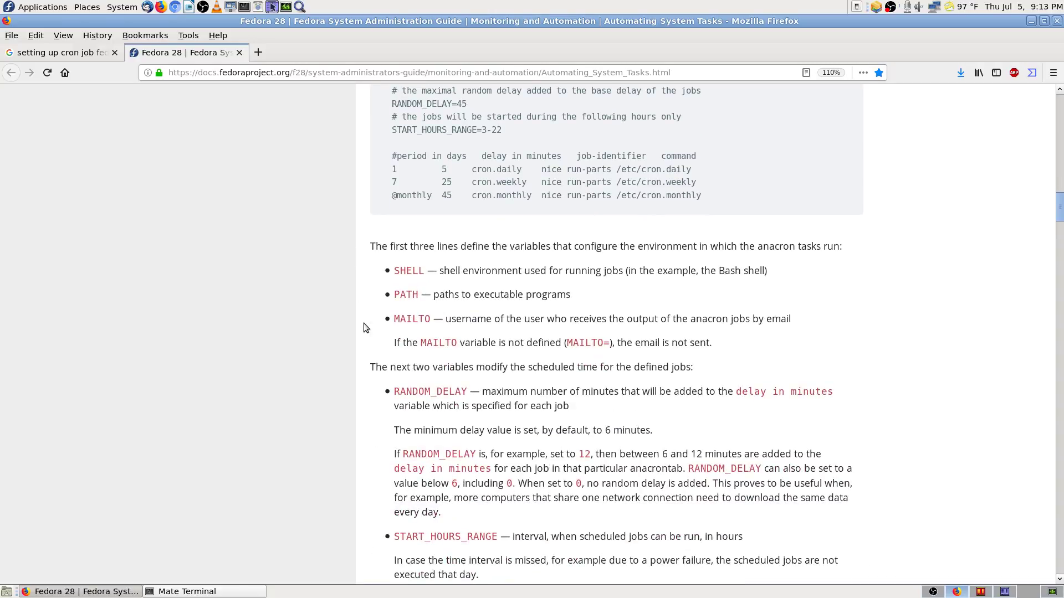
pyautogui.scroll(-4, 364, 323)
pyautogui.scroll(-2, 363, 323)
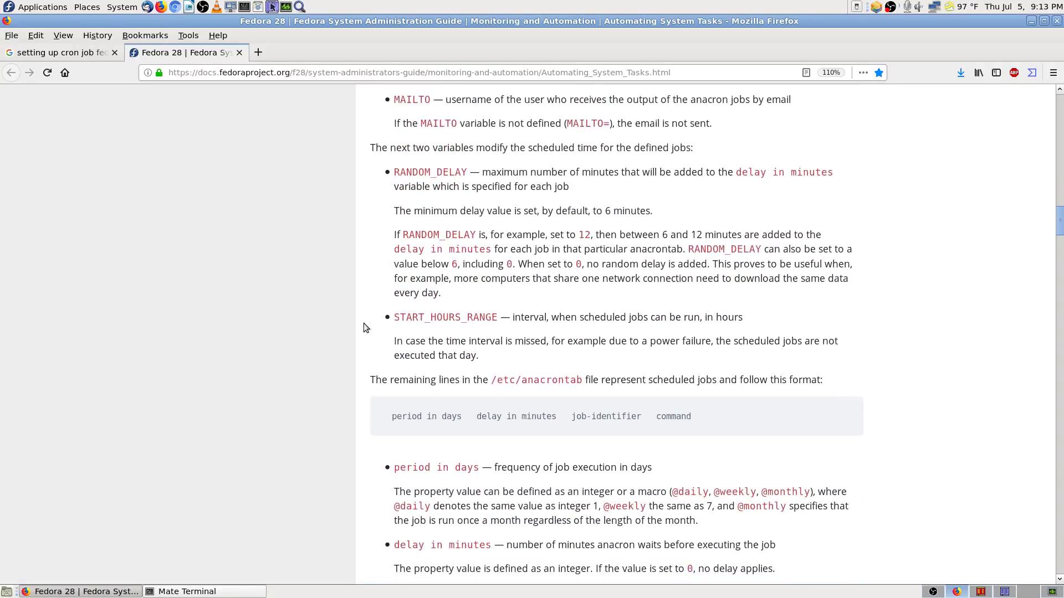
pyautogui.scroll(-3, 363, 328)
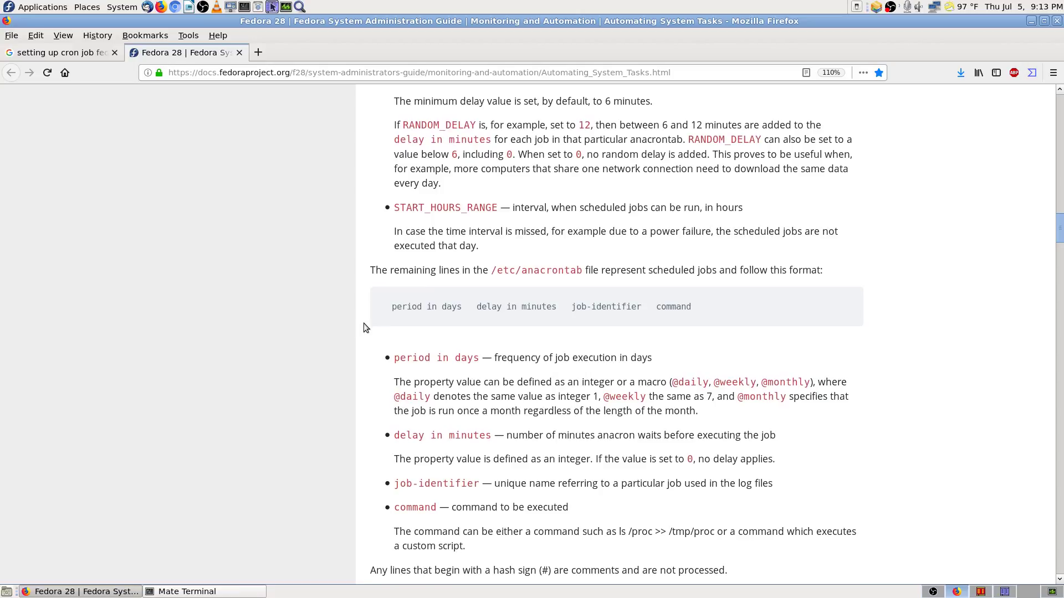
pyautogui.scroll(8, 364, 327)
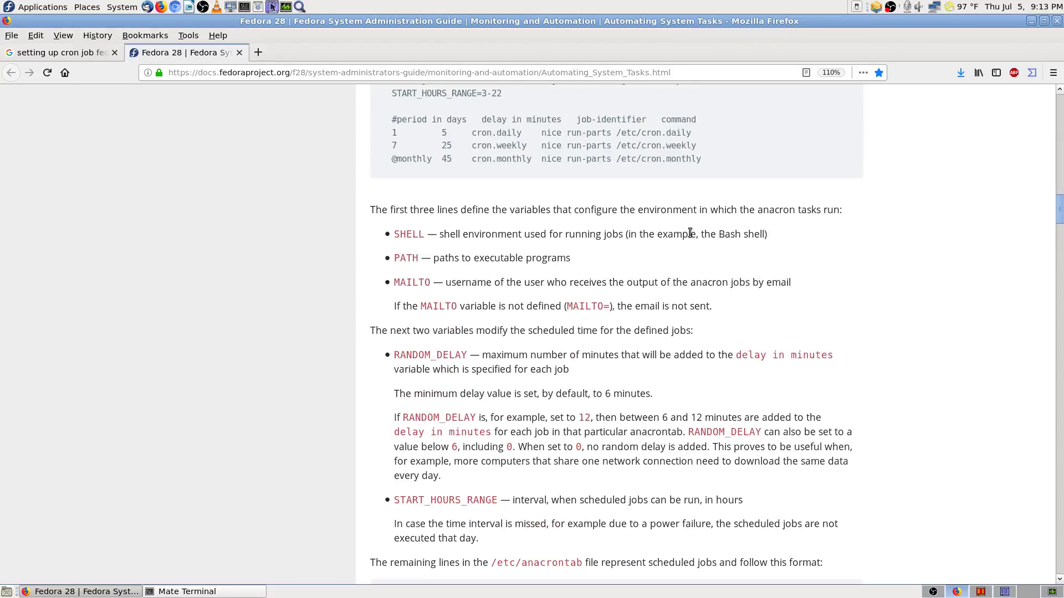
pyautogui.scroll(-5, 658, 416)
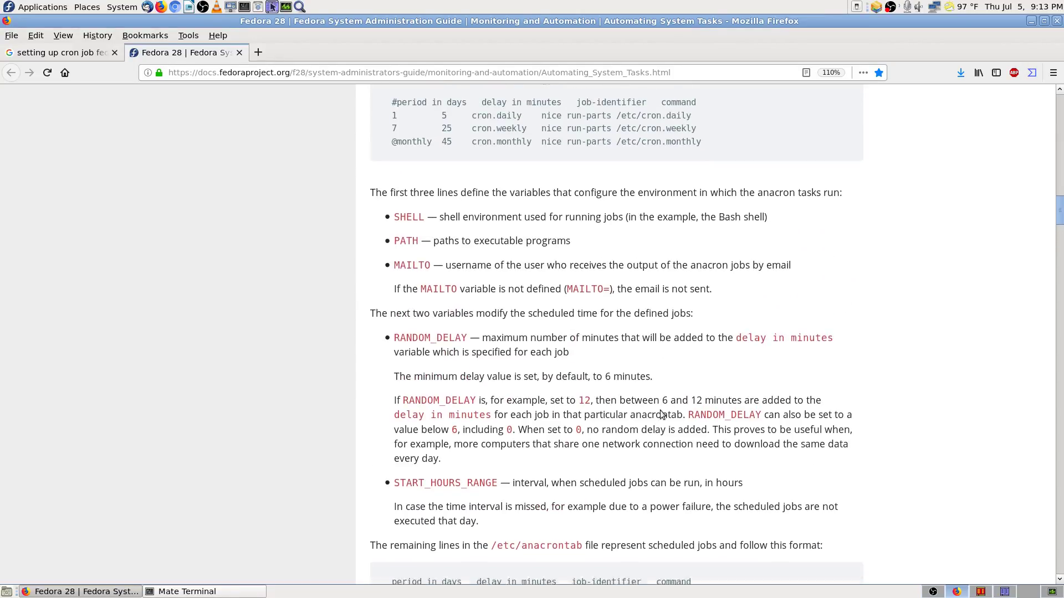
pyautogui.scroll(-8, 714, 402)
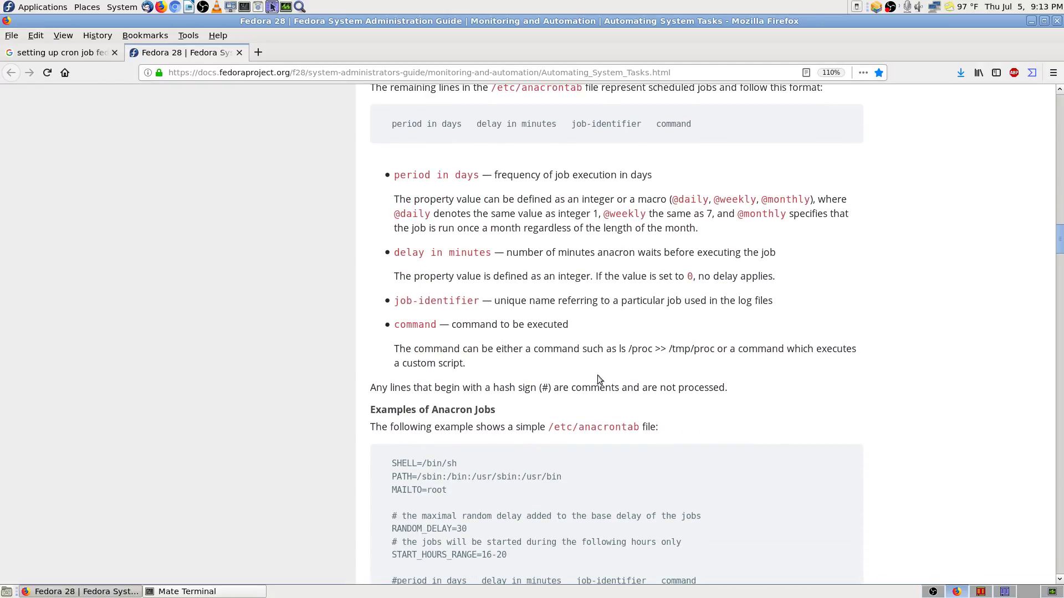
pyautogui.scroll(-2, 599, 374)
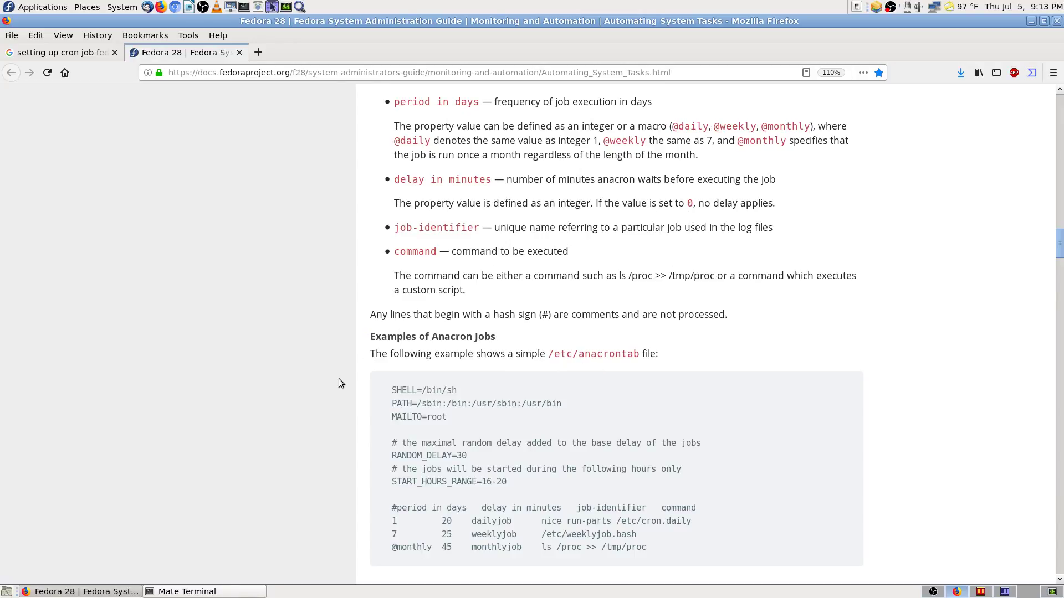
pyautogui.scroll(-5, 348, 378)
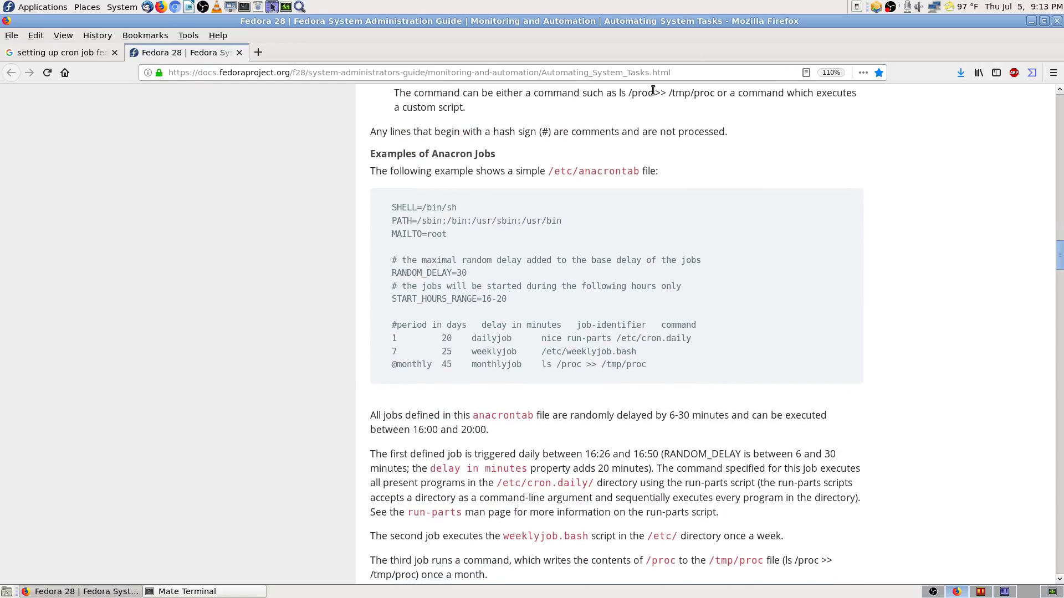
pyautogui.scroll(-3, 352, 311)
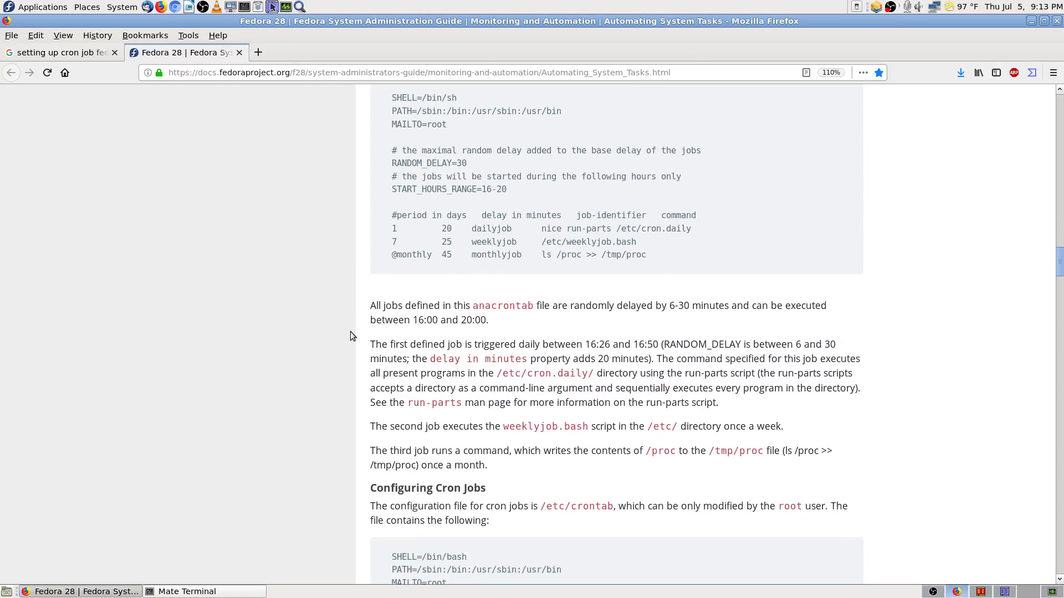
pyautogui.scroll(-3, 351, 332)
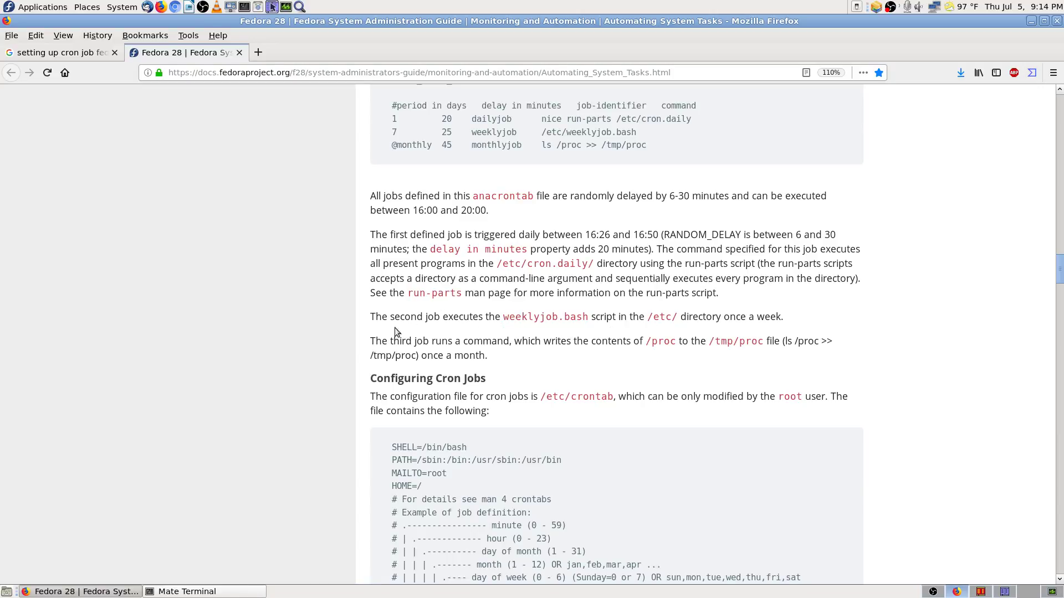
# Step: Read through the cron access-control and Black and White Listing sections to At and Batch
pyautogui.scroll(-3, 357, 385)
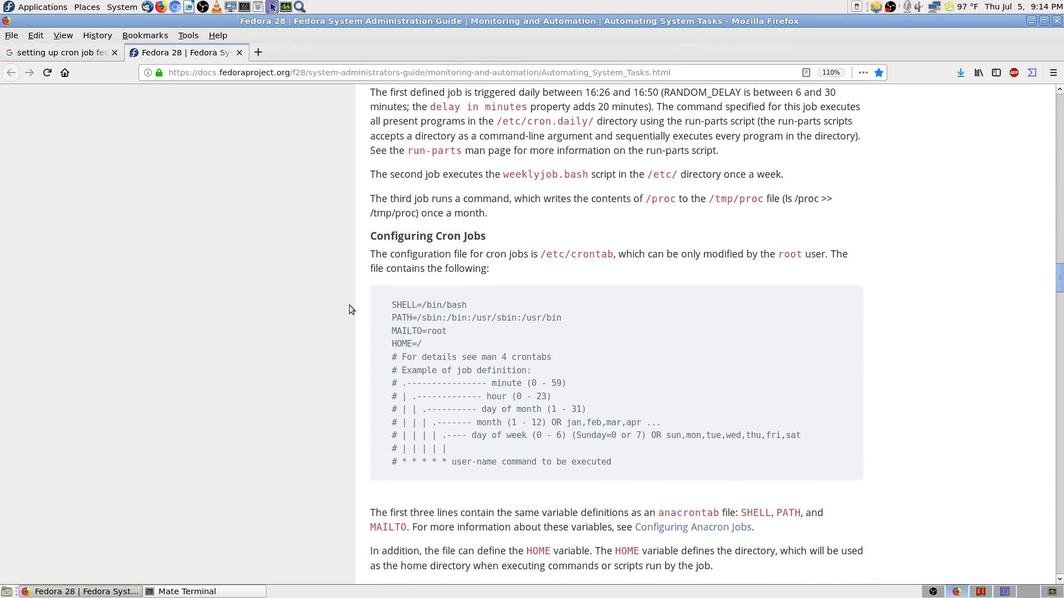
pyautogui.scroll(-3, 350, 306)
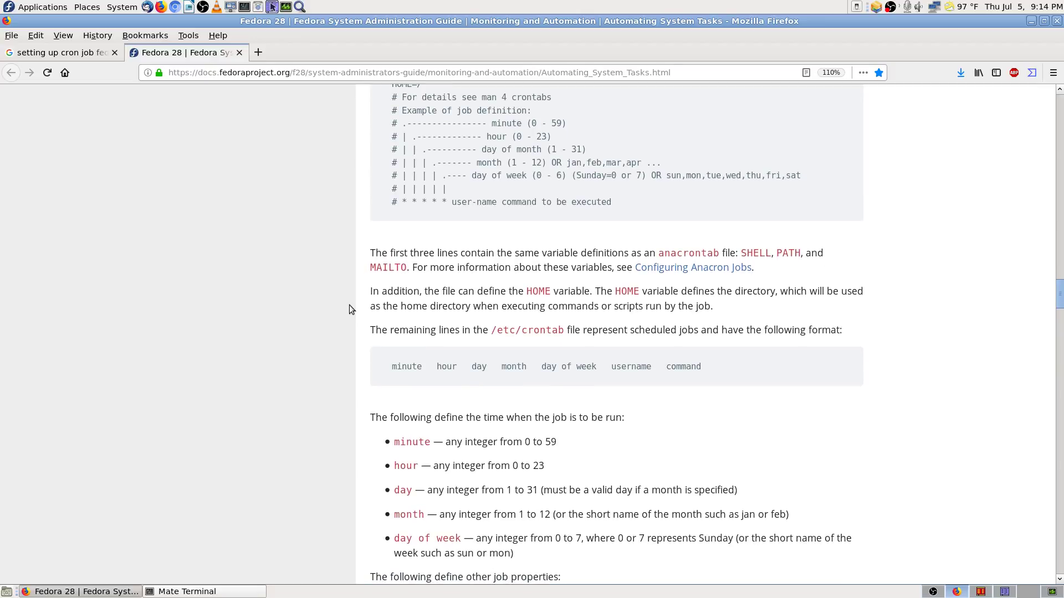
pyautogui.scroll(-3, 349, 304)
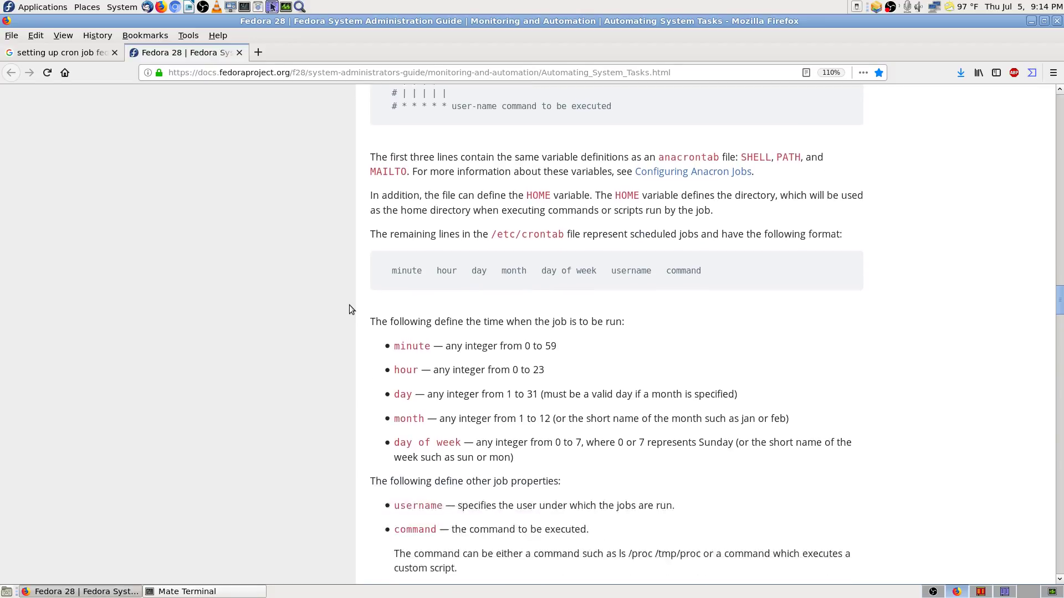
pyautogui.scroll(-3, 350, 304)
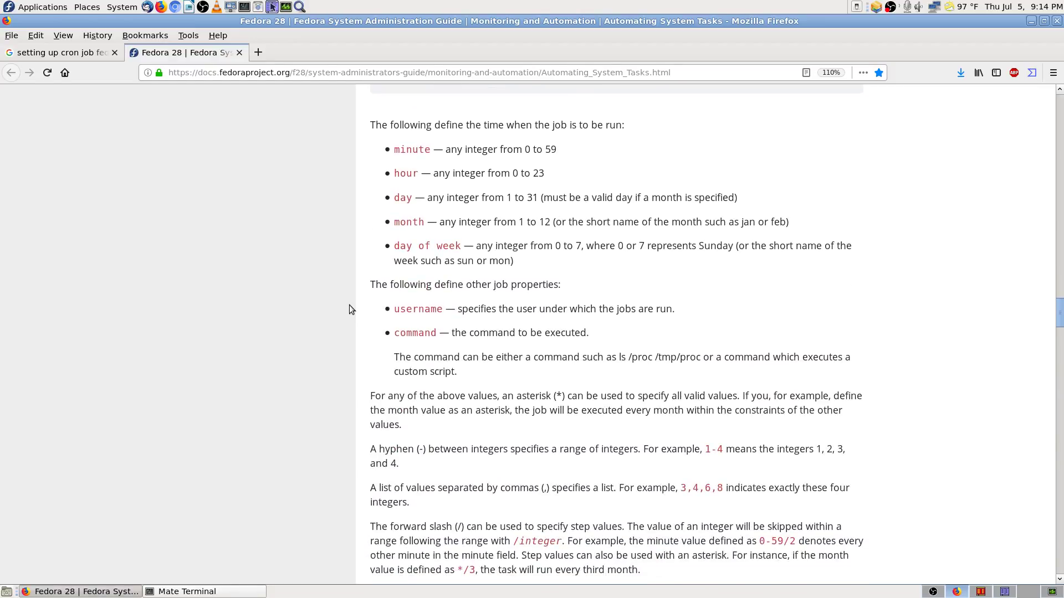
pyautogui.scroll(-3, 350, 310)
pyautogui.scroll(-1, 349, 309)
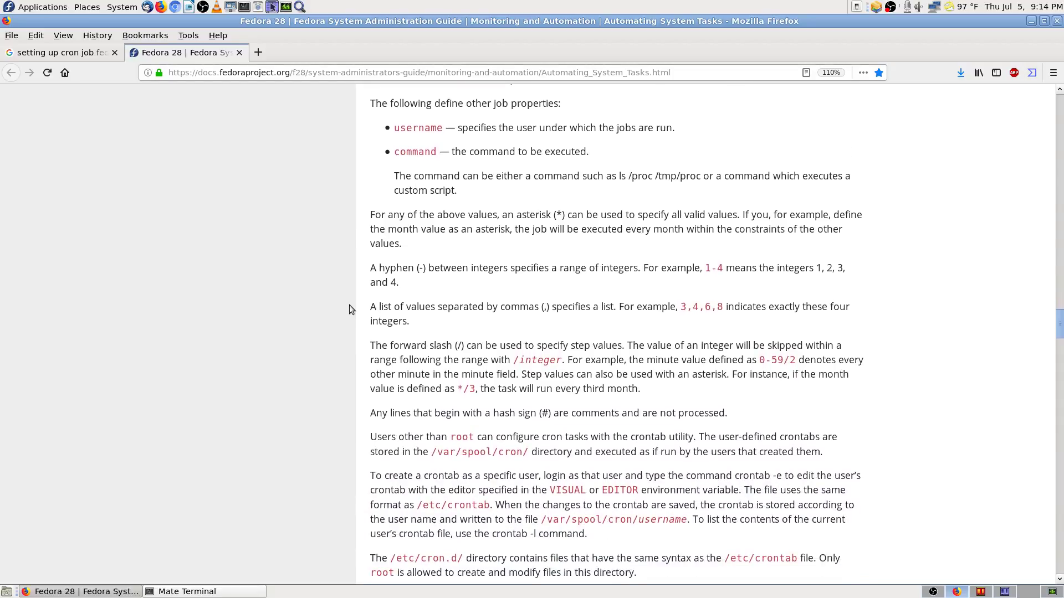
pyautogui.scroll(-5, 350, 309)
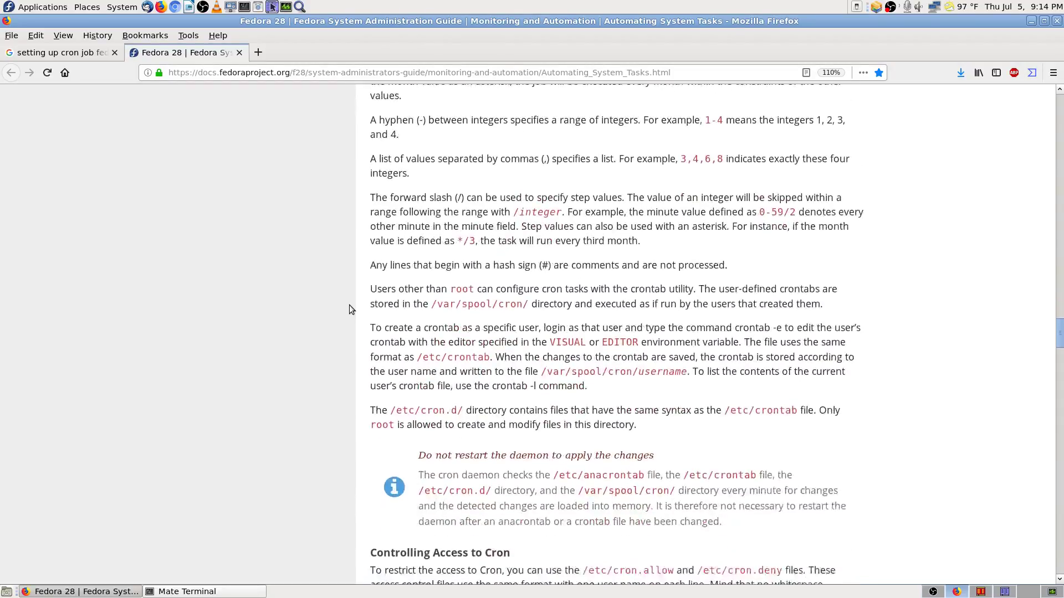
pyautogui.scroll(-3, 349, 309)
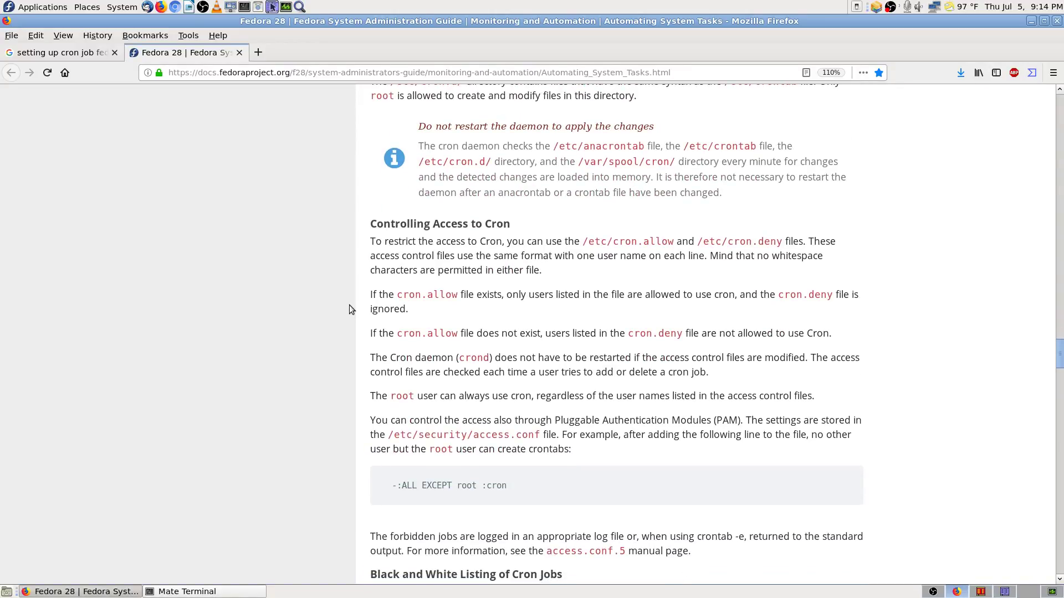
pyautogui.scroll(-3, 349, 309)
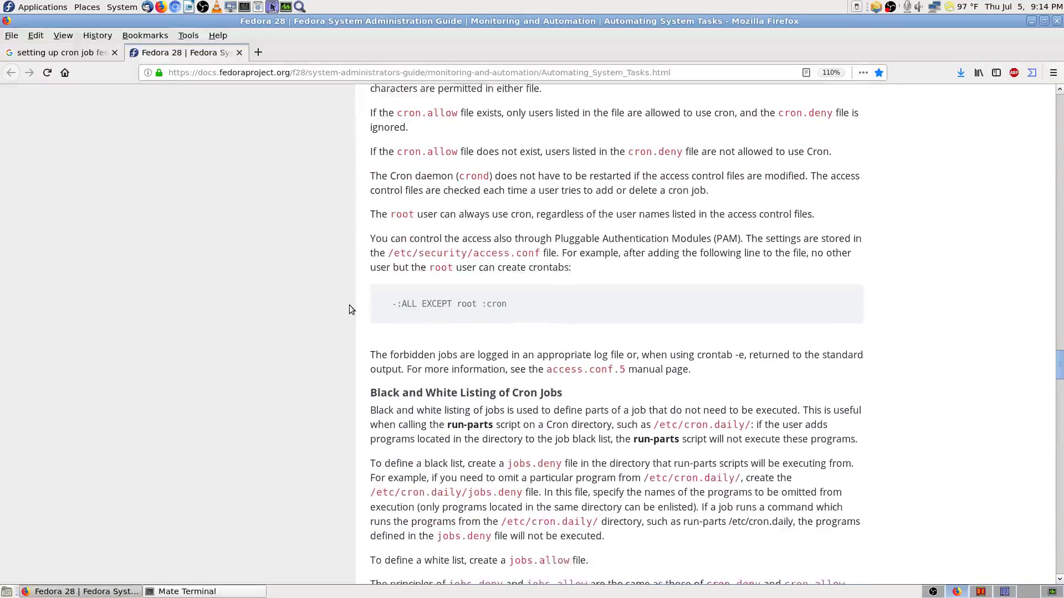
pyautogui.scroll(-2, 349, 309)
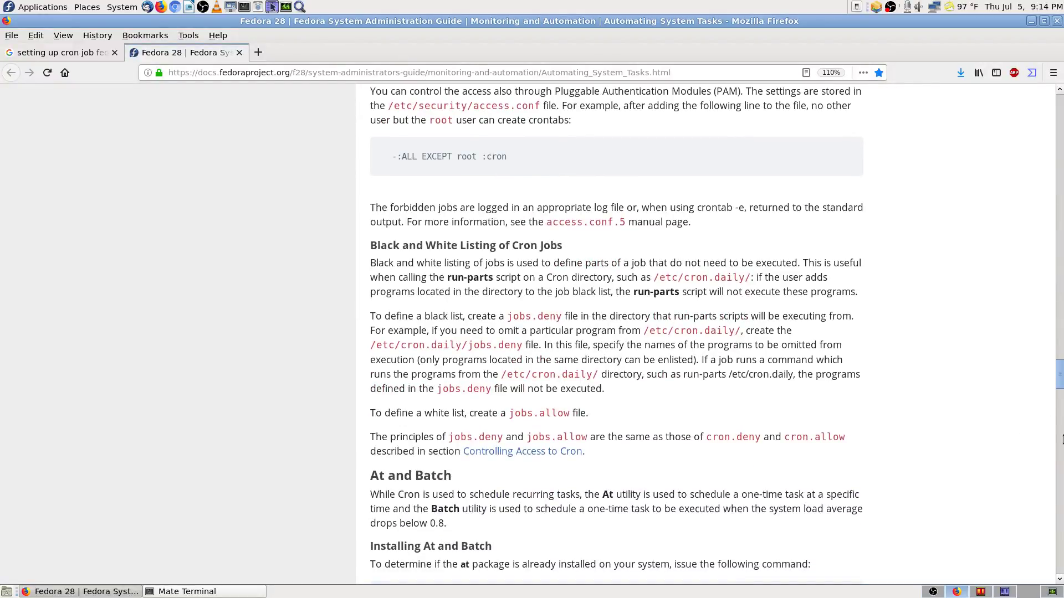
# Step: Return to the top of the guide and search the page for 'anacron'
pyautogui.moveTo(1060, 382); pyautogui.dragTo(1059, 91)
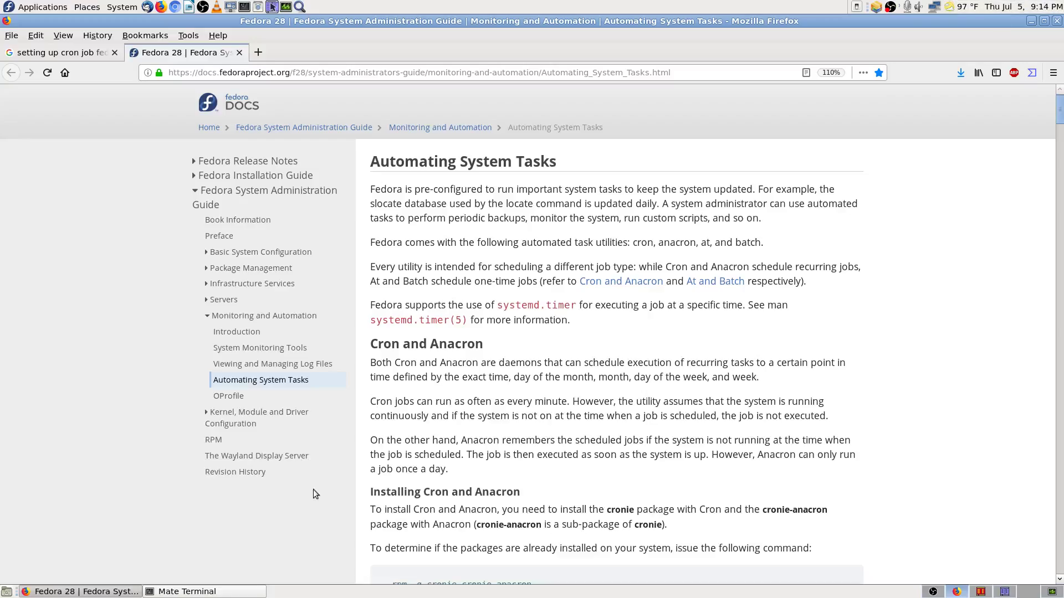
pyautogui.scroll(-3, 320, 491)
pyautogui.hotkey('ctrl', 'f')
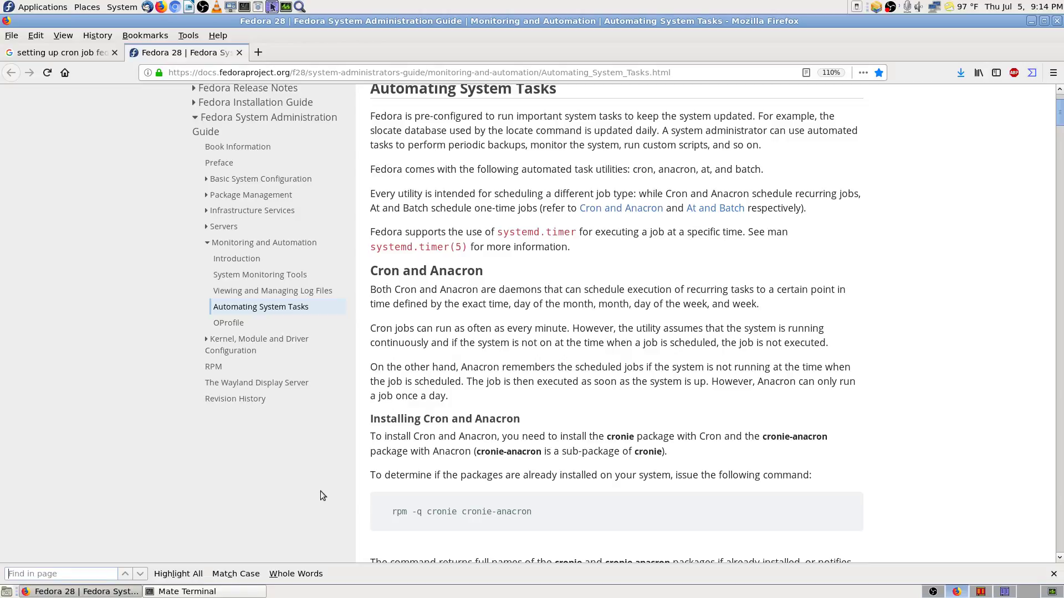
pyautogui.write('ancron -')
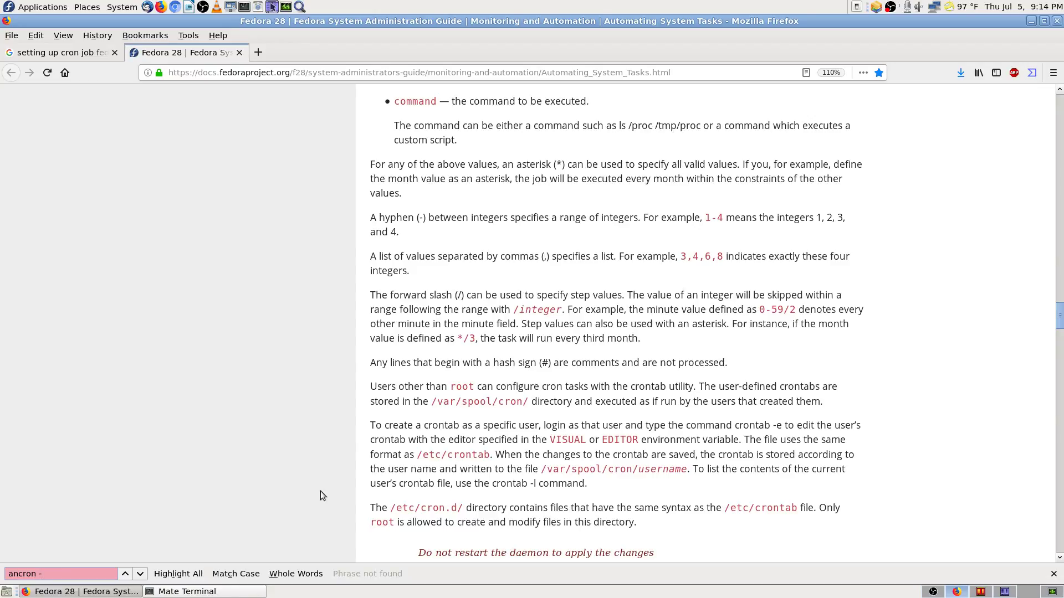
pyautogui.press('BackSpace')
pyautogui.press('BackSpace')
pyautogui.press('BackSpace')
pyautogui.press('BackSpace')
pyautogui.press('BackSpace')
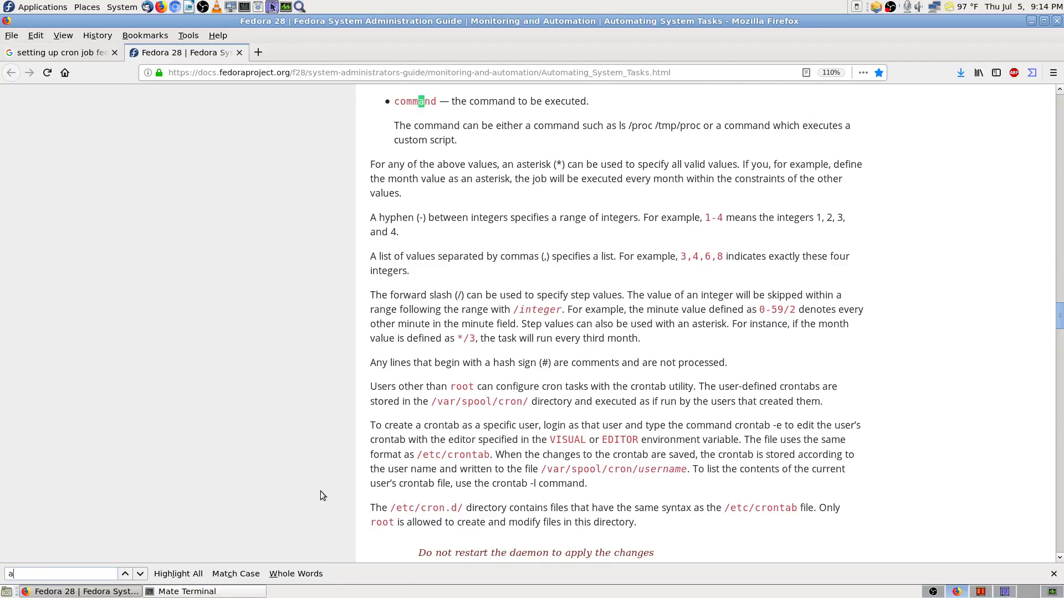
pyautogui.write('nacron ')
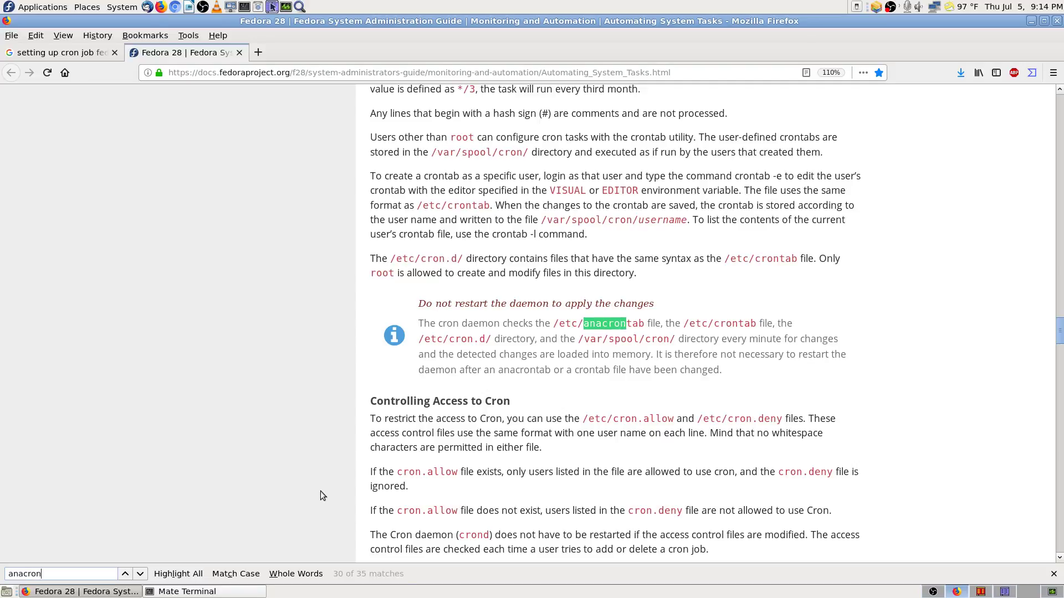
pyautogui.write('-')
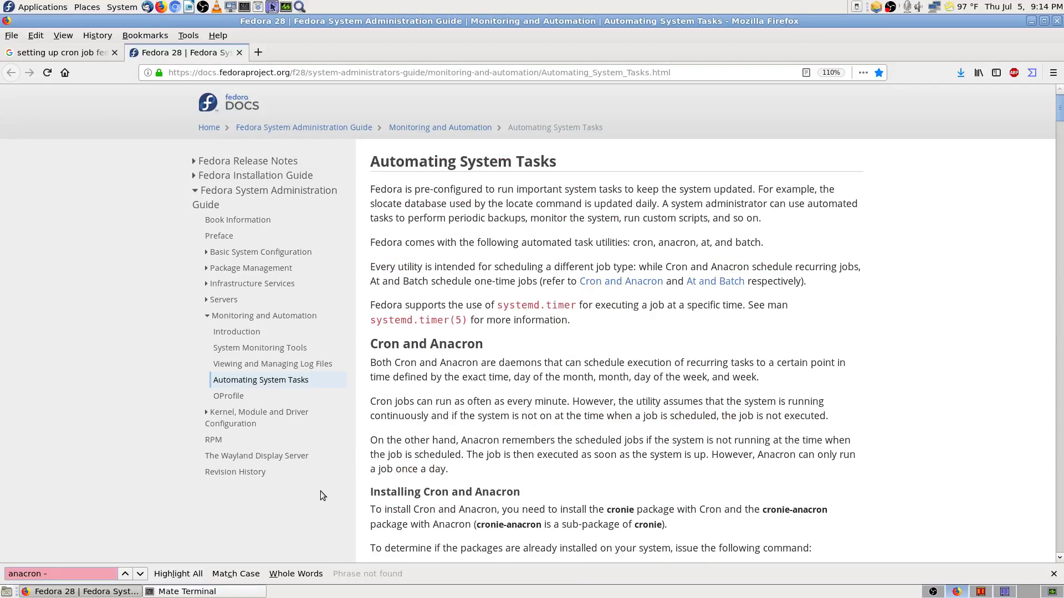
pyautogui.write('l')
pyautogui.press('BackSpace')
pyautogui.press('BackSpace')
pyautogui.press('BackSpace')
pyautogui.press('BackSpace')
pyautogui.press('BackSpace')
pyautogui.press('BackSpace')
pyautogui.press('BackSpace')
pyautogui.press('BackSpace')
pyautogui.press('BackSpace')
pyautogui.press('BackSpace')
# Step: Search for 'conf', then 'cron' and 'crond', reaching Running the Crond Service
pyautogui.write('c')
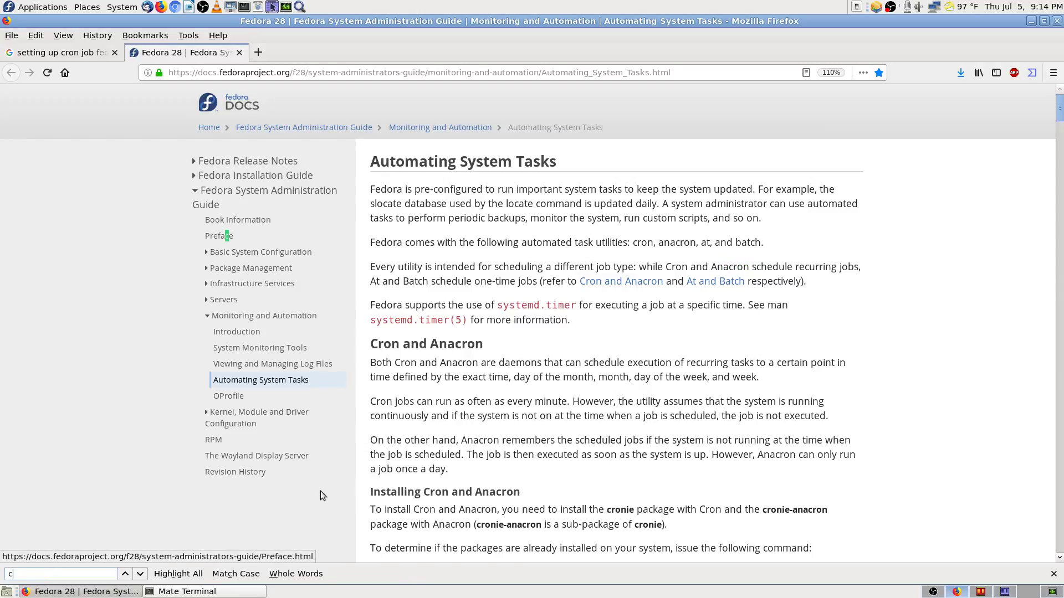
pyautogui.write('onf')
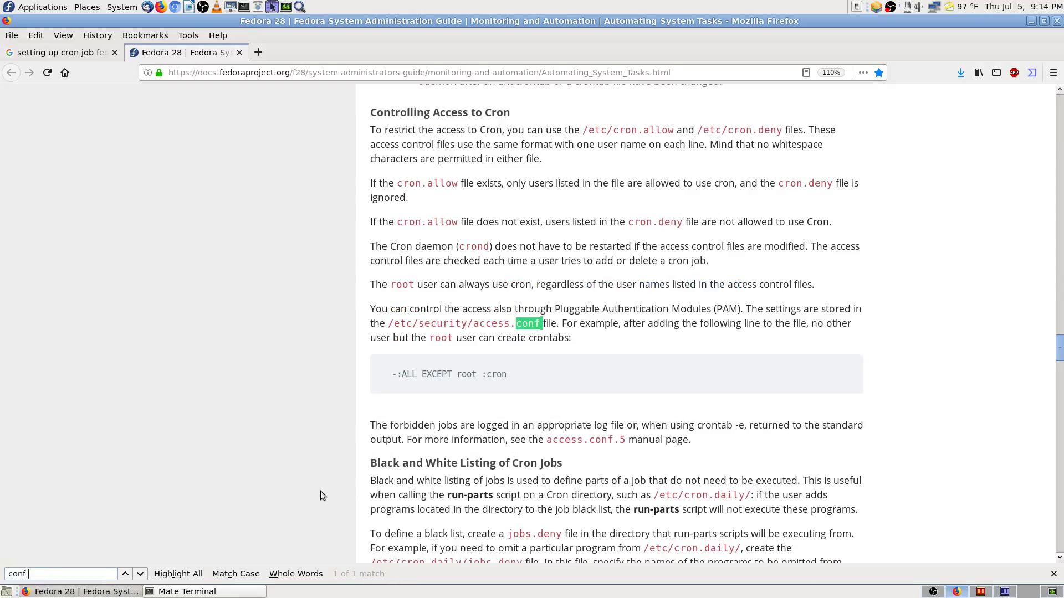
pyautogui.write(' -')
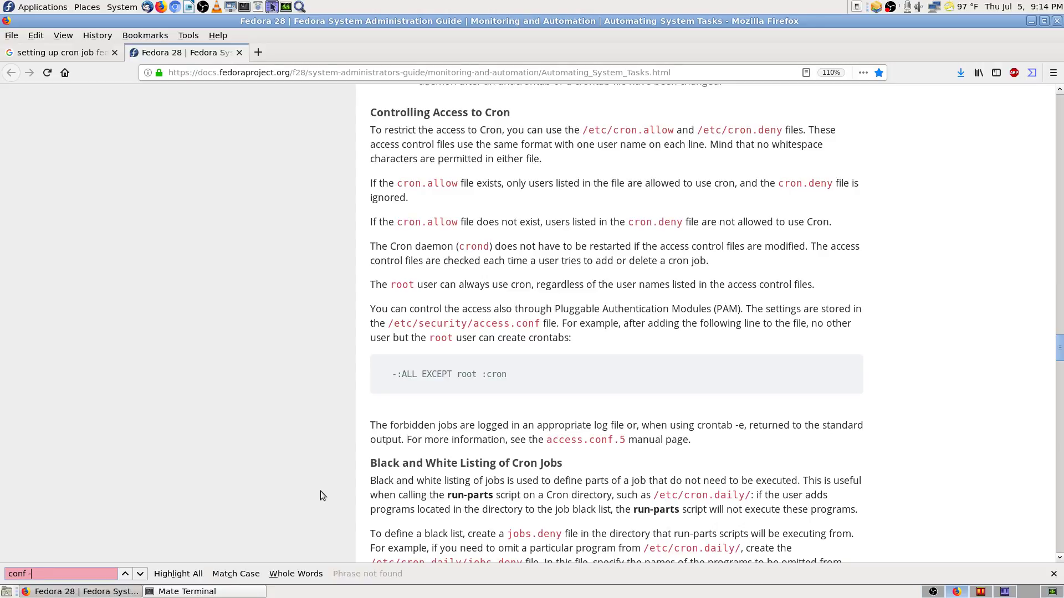
pyautogui.write('l')
pyautogui.press('BackSpace')
pyautogui.press('BackSpace')
pyautogui.press('BackSpace')
pyautogui.press('BackSpace')
pyautogui.press('BackSpace')
pyautogui.press('BackSpace')
pyautogui.press('BackSpace')
pyautogui.press('BackSpace')
pyautogui.press('BackSpace')
pyautogui.press('BackSpace')
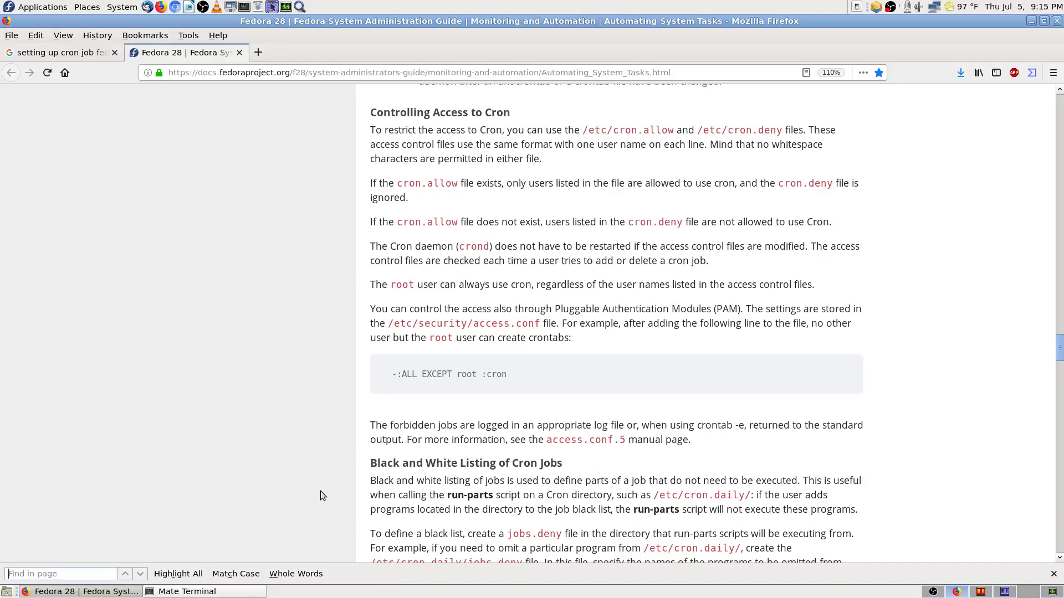
pyautogui.write('cron')
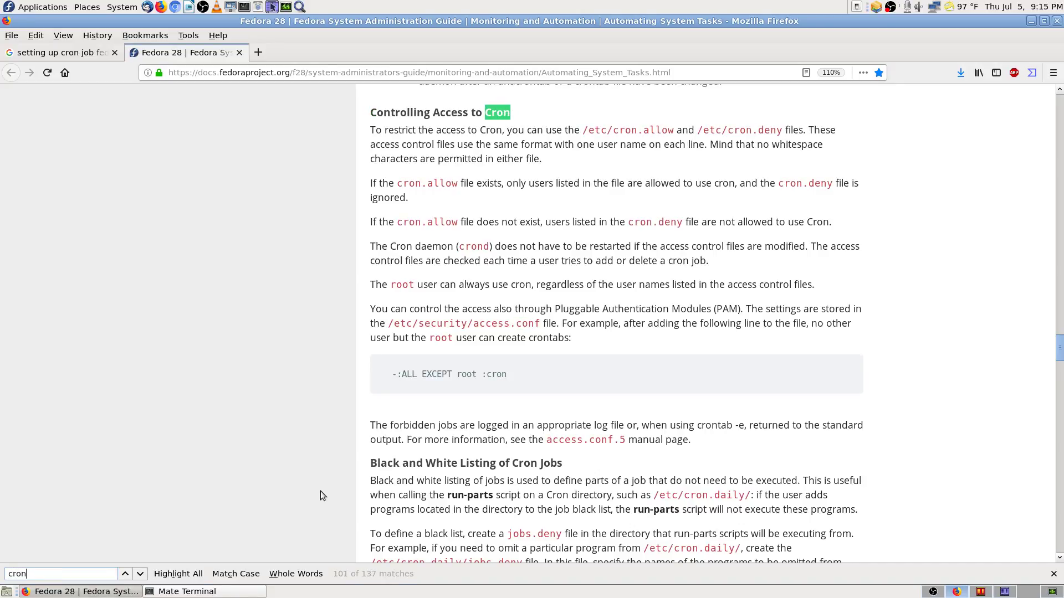
pyautogui.write(' -')
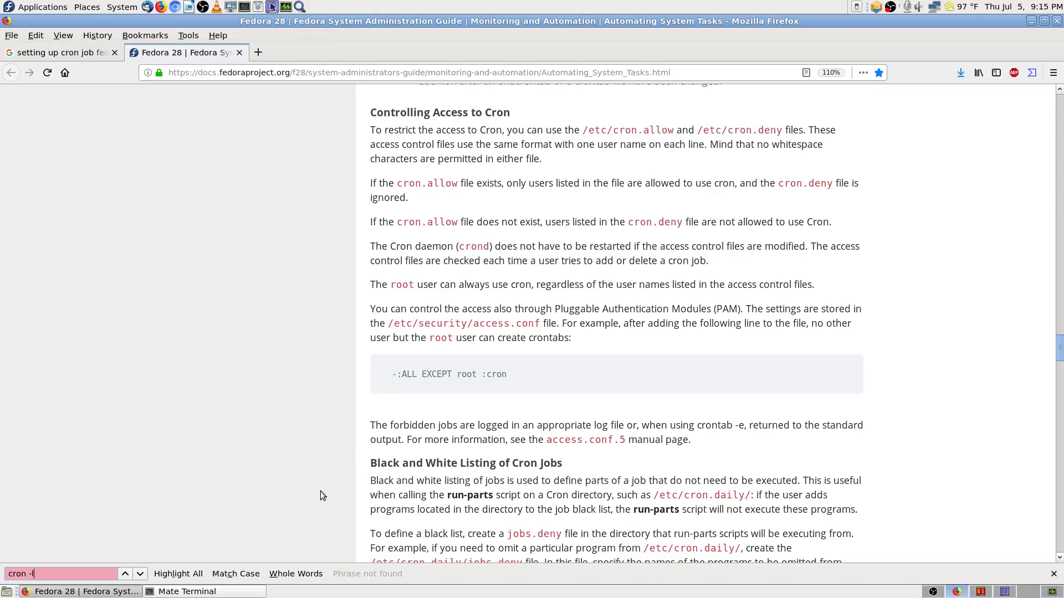
pyautogui.write('l')
pyautogui.press('BackSpace')
pyautogui.press('BackSpace')
pyautogui.press('BackSpace')
pyautogui.write('d ')
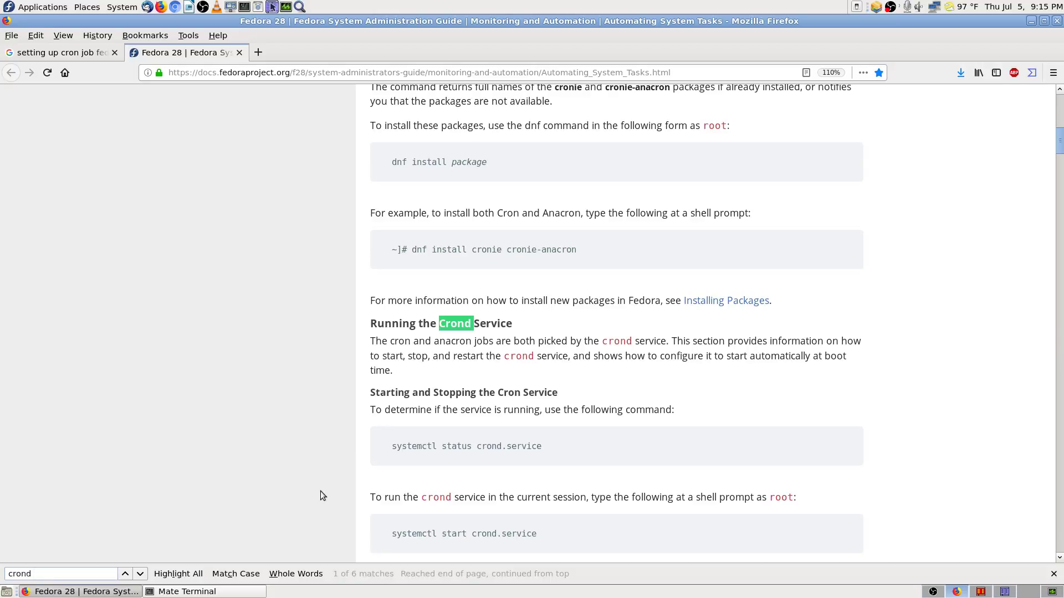
pyautogui.write('-')
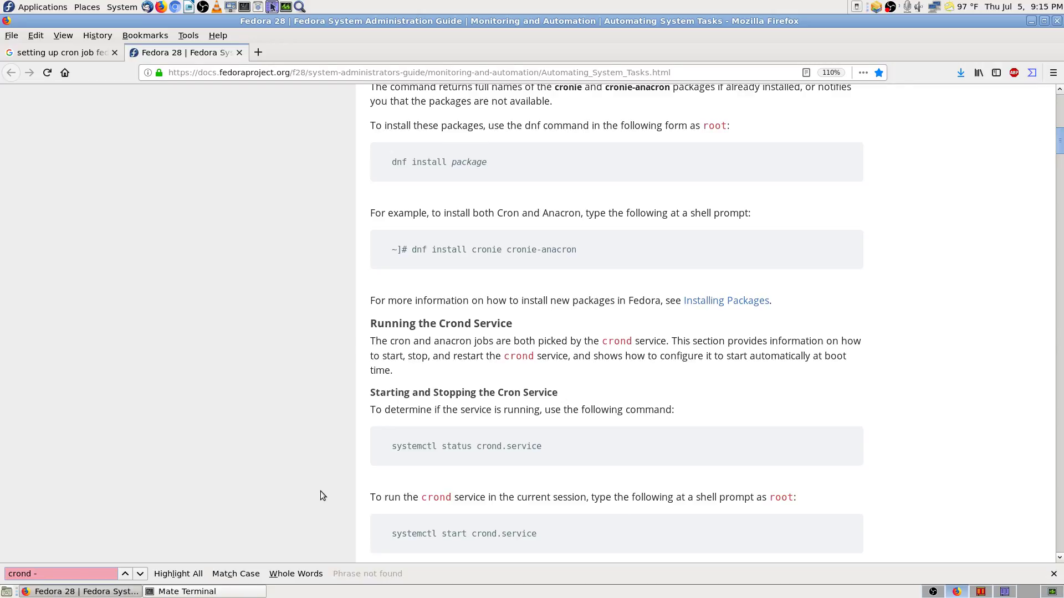
pyautogui.press('BackSpace')
pyautogui.press('BackSpace')
pyautogui.press('BackSpace')
pyautogui.press('BackSpace')
pyautogui.press('BackSpace')
pyautogui.press('BackSpace')
pyautogui.press('BackSpace')
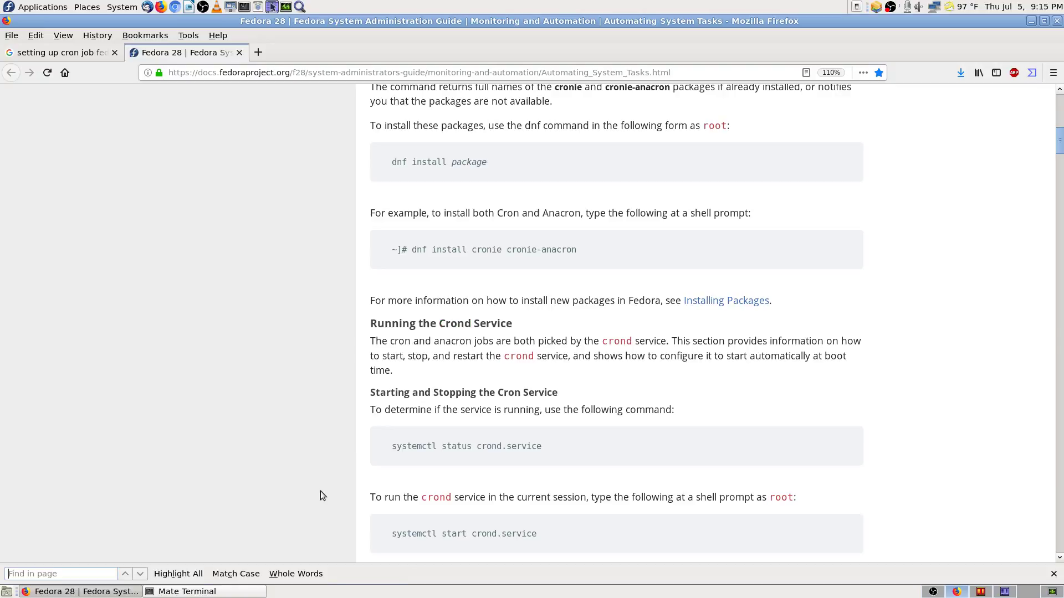
# Step: Search the page for '-l' and step through matches to the 'crontab -l' passage
pyautogui.write('-l')
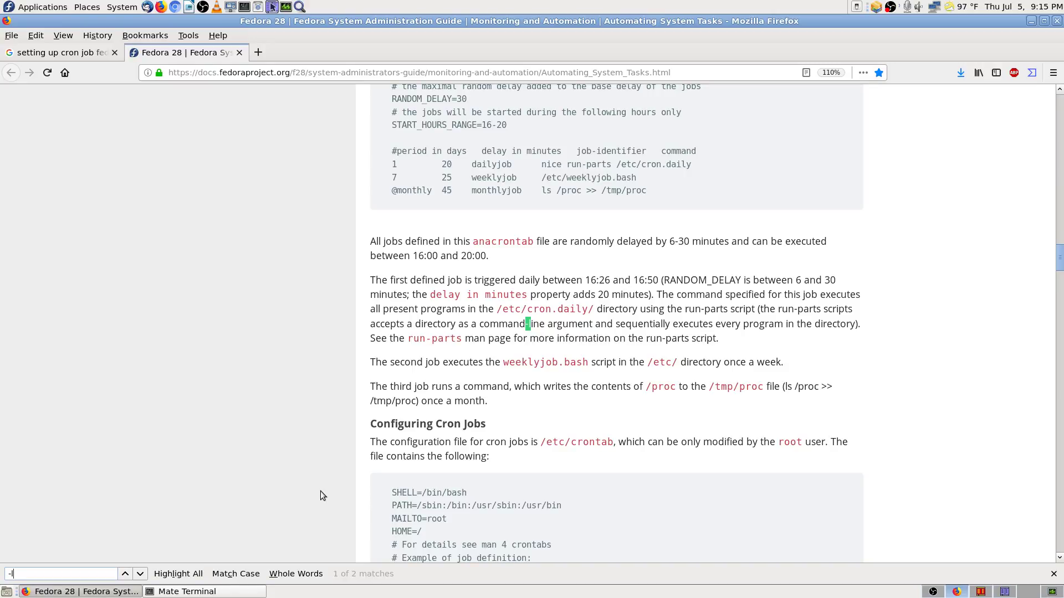
pyautogui.press('Return')
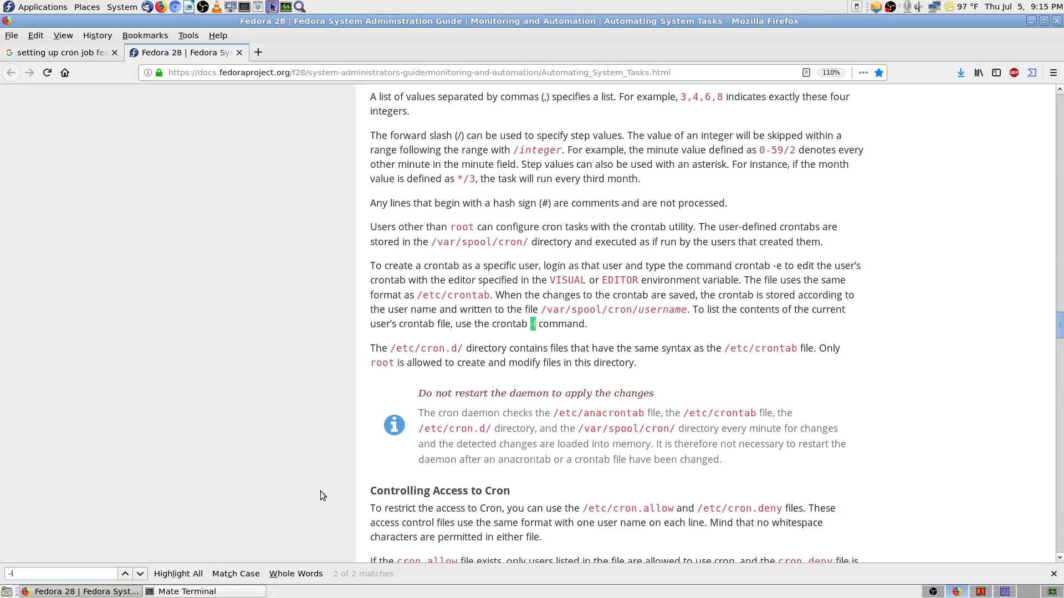
pyautogui.press('Return')
pyautogui.press('Return')
pyautogui.click(126, 574)
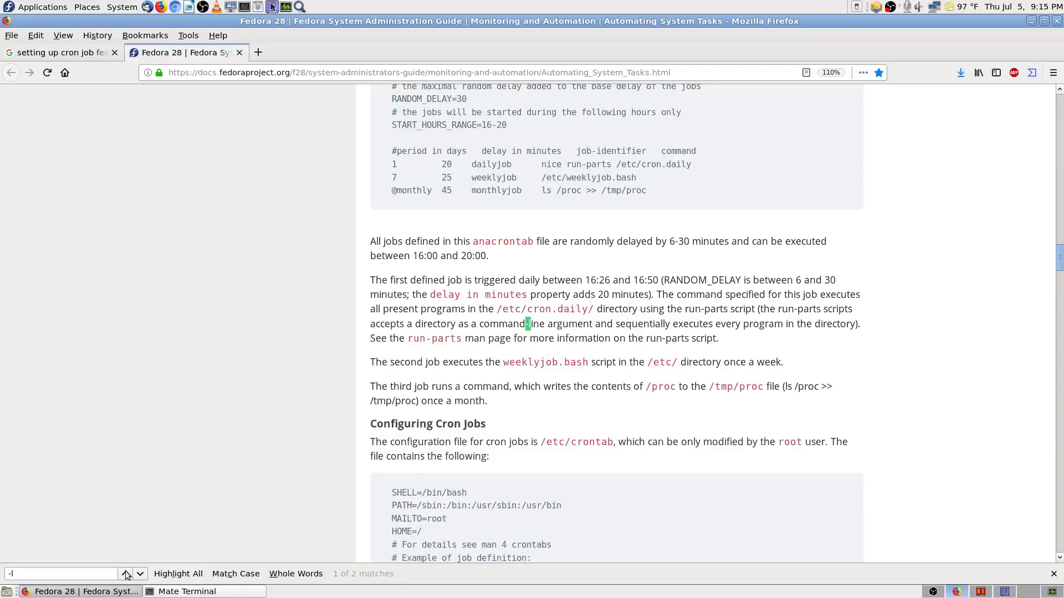
pyautogui.click(125, 574)
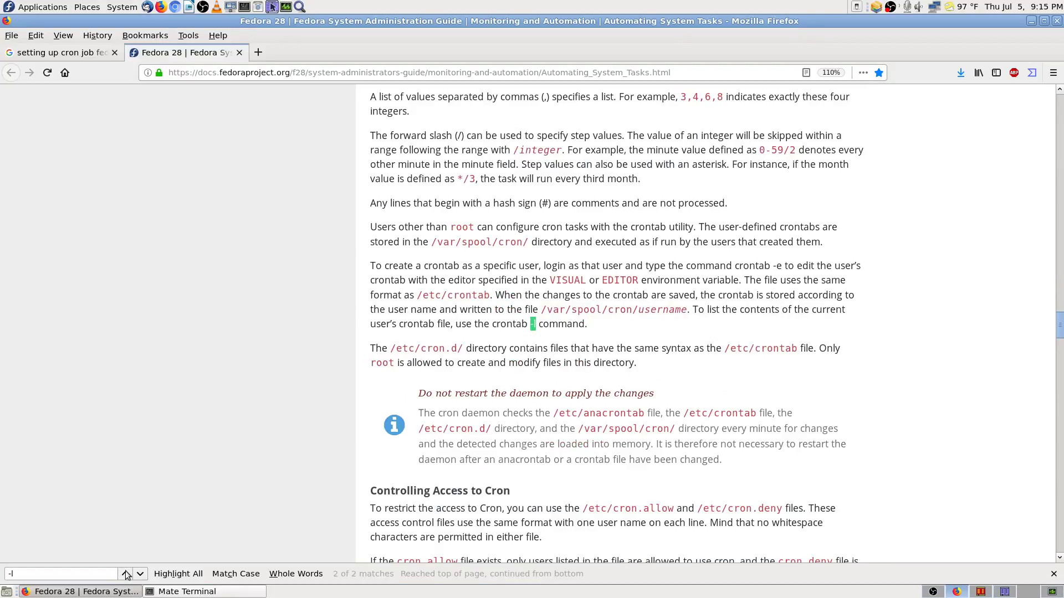
pyautogui.click(125, 574)
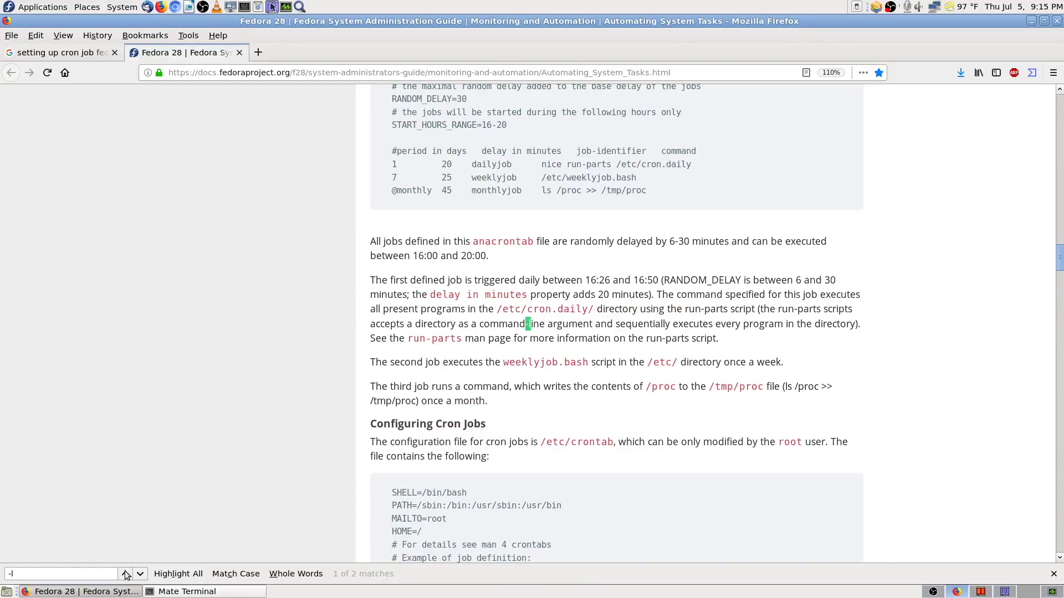
pyautogui.click(126, 575)
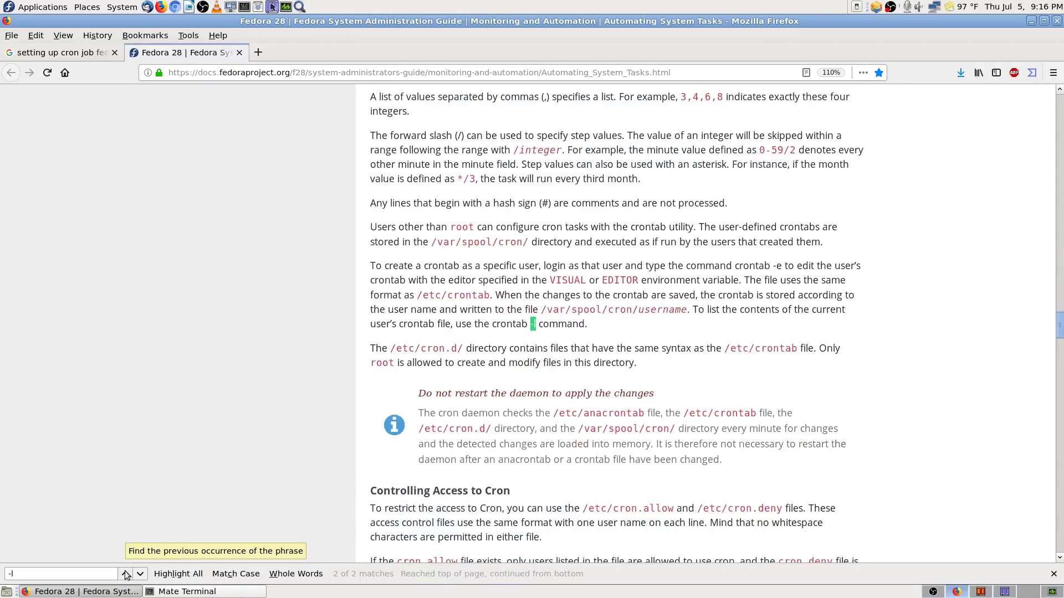
pyautogui.click(126, 574)
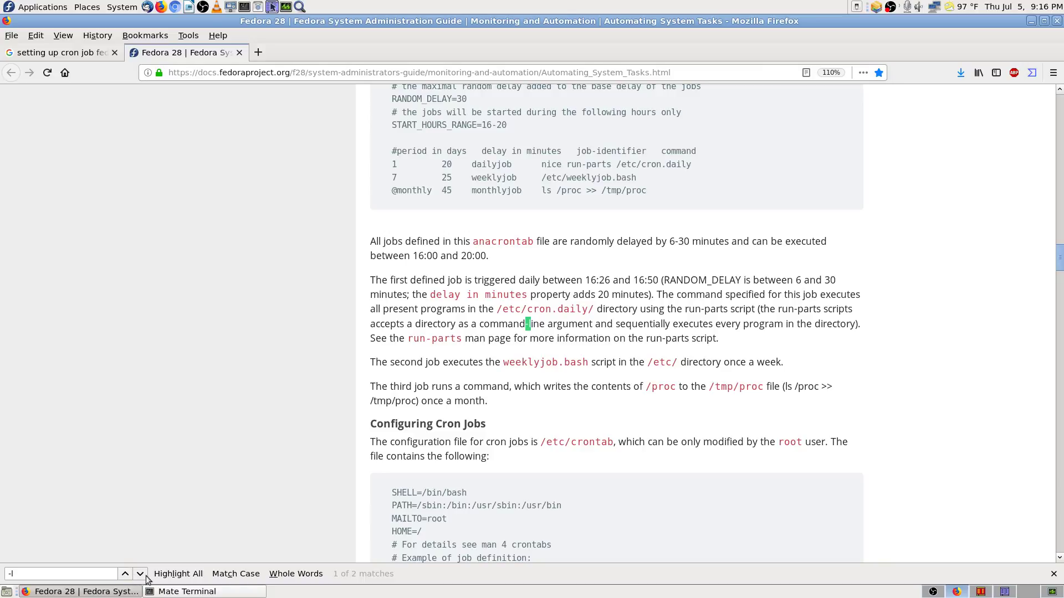
pyautogui.click(140, 574)
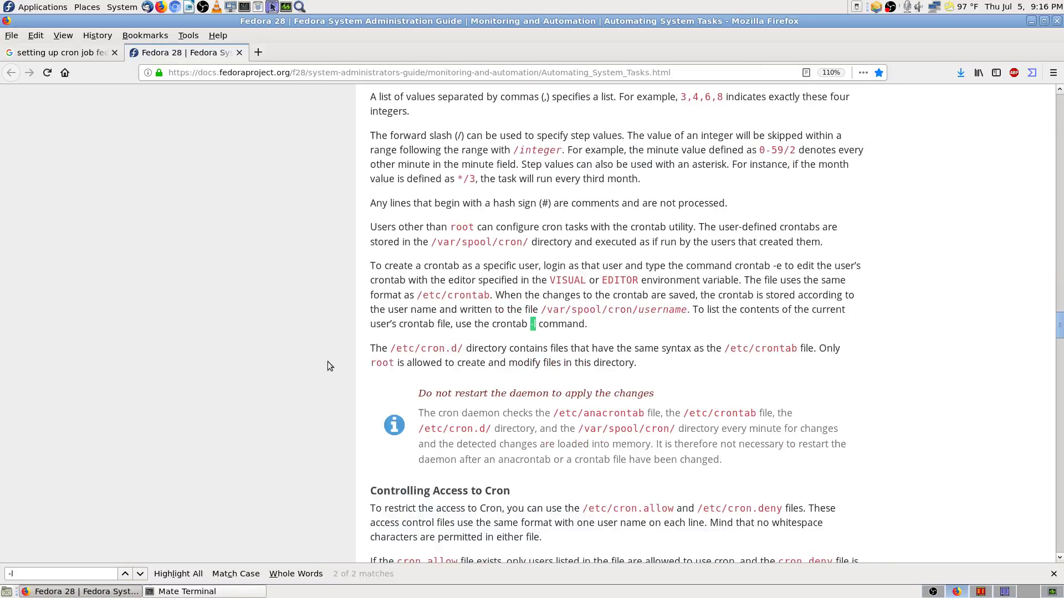
# Step: Copy the 'crontab -l' command and return to Mate Terminal
pyautogui.click(533, 325)
pyautogui.moveTo(538, 324)
pyautogui.mouseDown()
pyautogui.moveTo(492, 324)
pyautogui.moveTo(537, 324)
pyautogui.mouseUp()
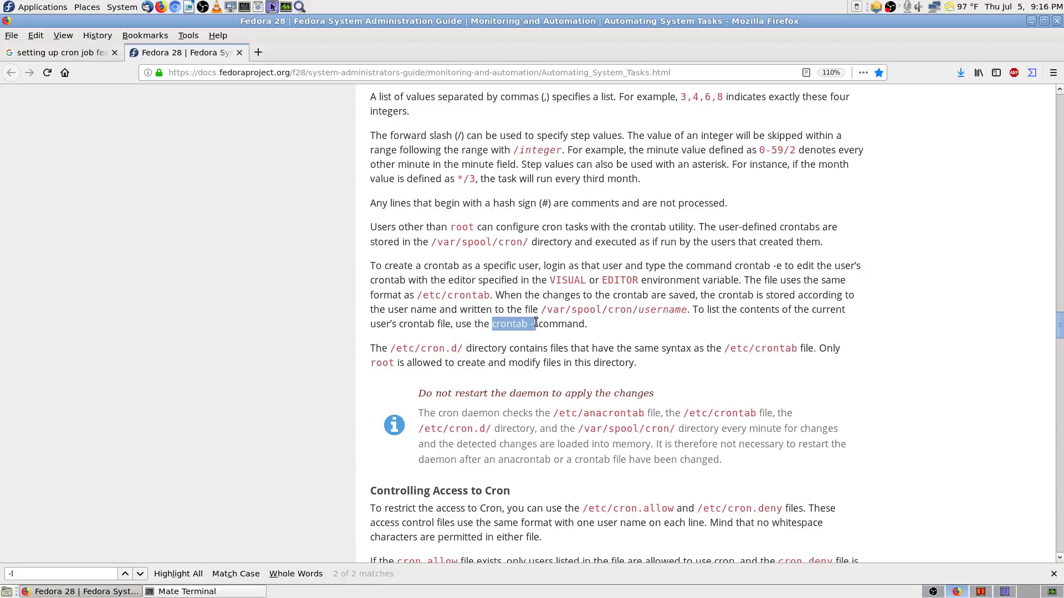
pyautogui.rightClick(528, 327)
pyautogui.click(551, 335)
pyautogui.click(188, 591)
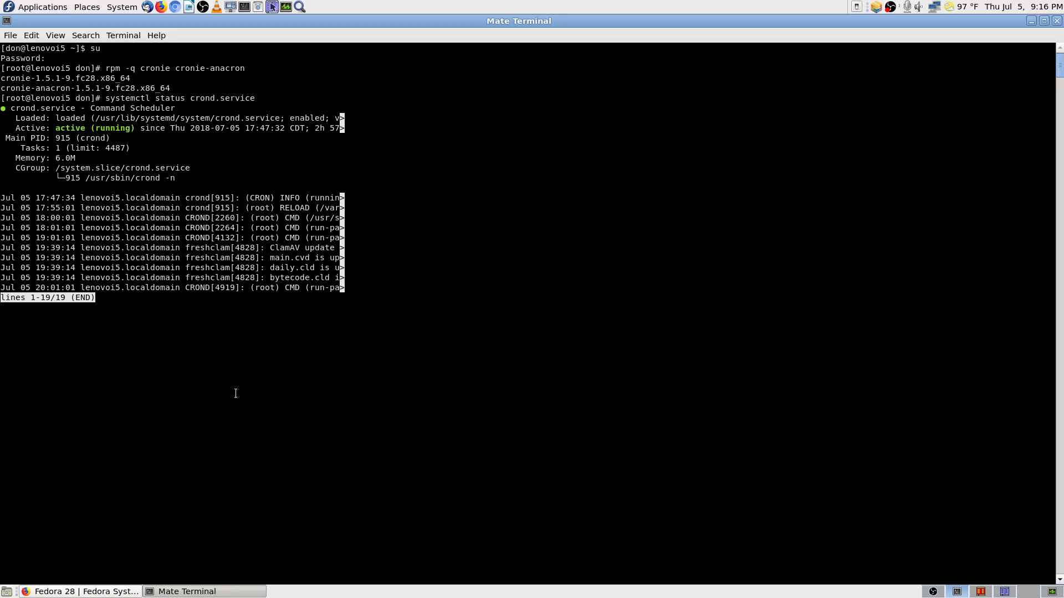
# Step: Go back to Firefox's Fedora cron guide and open a new blank tab
pyautogui.click(121, 592)
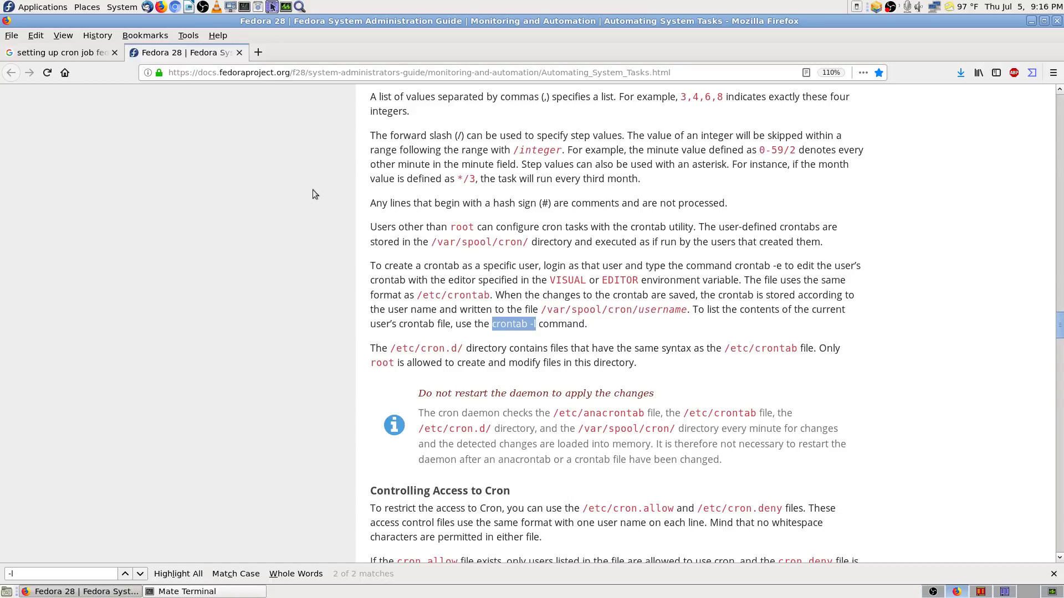
pyautogui.hotkey('ctrl', 't')
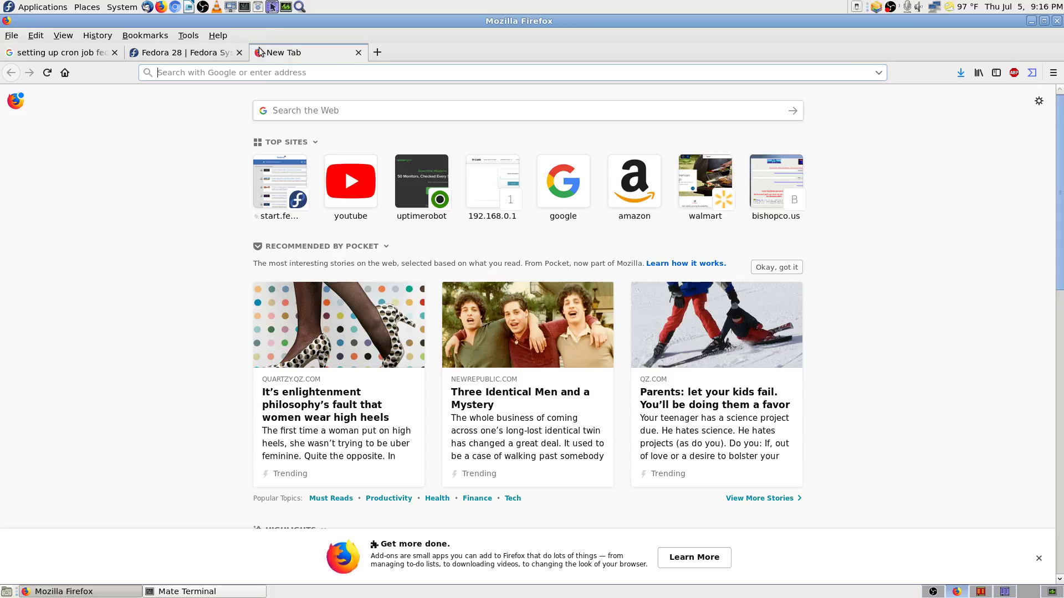
# Step: In Krusader's Fedora-28-info folder, open the saved Anaconda improvements html page in Firefox
pyautogui.click(1008, 593)
pyautogui.click(615, 125)
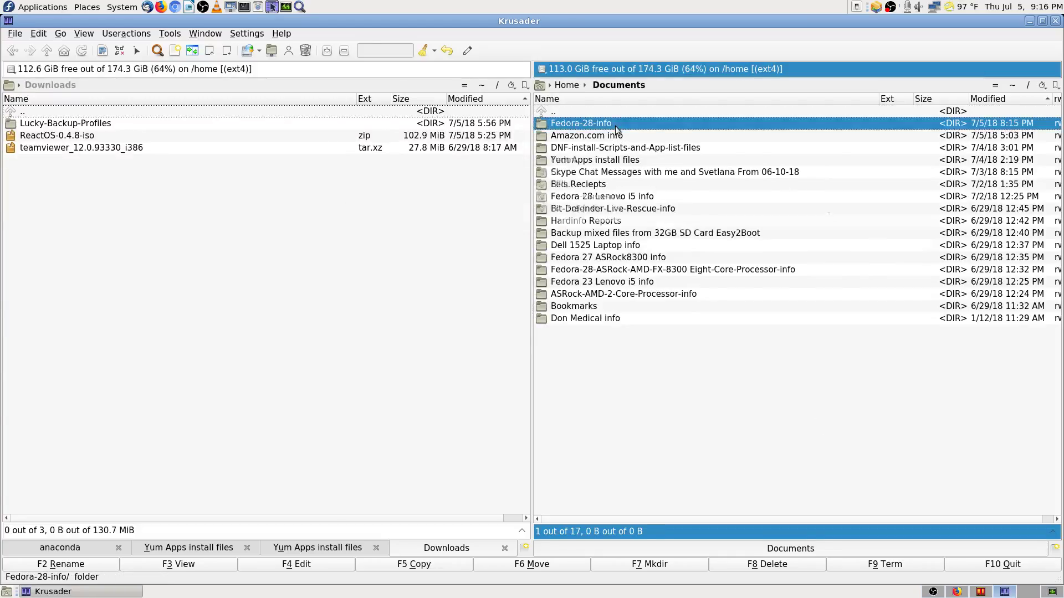
pyautogui.doubleClick(615, 125)
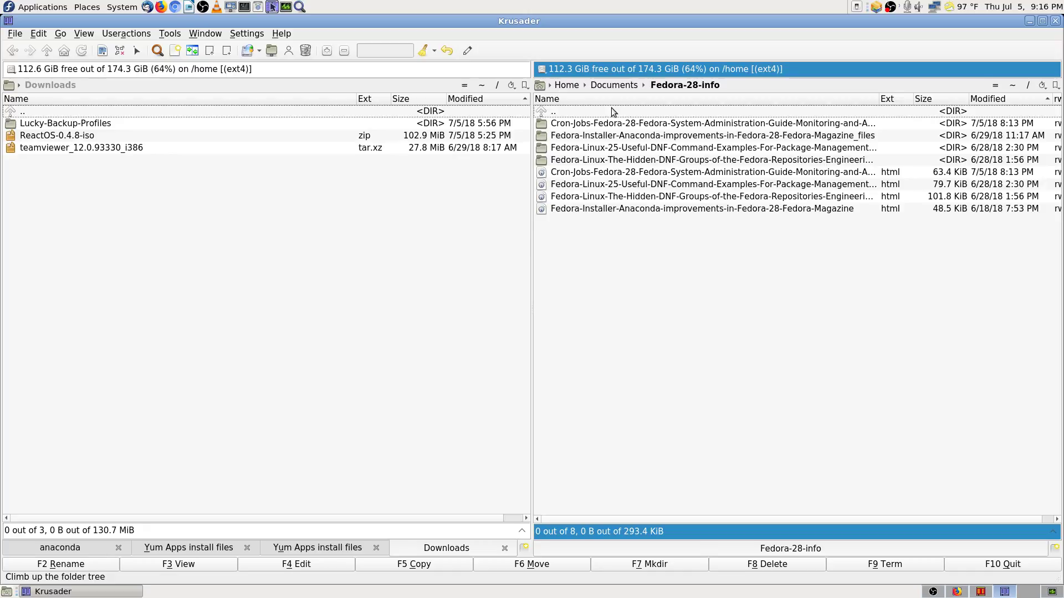
pyautogui.click(687, 209)
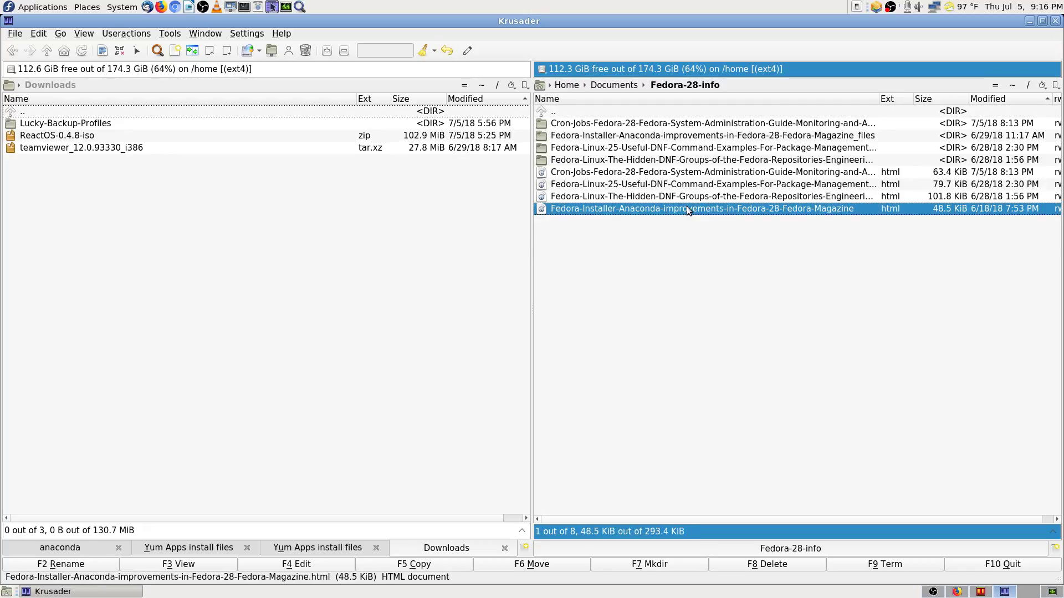
pyautogui.doubleClick(793, 208)
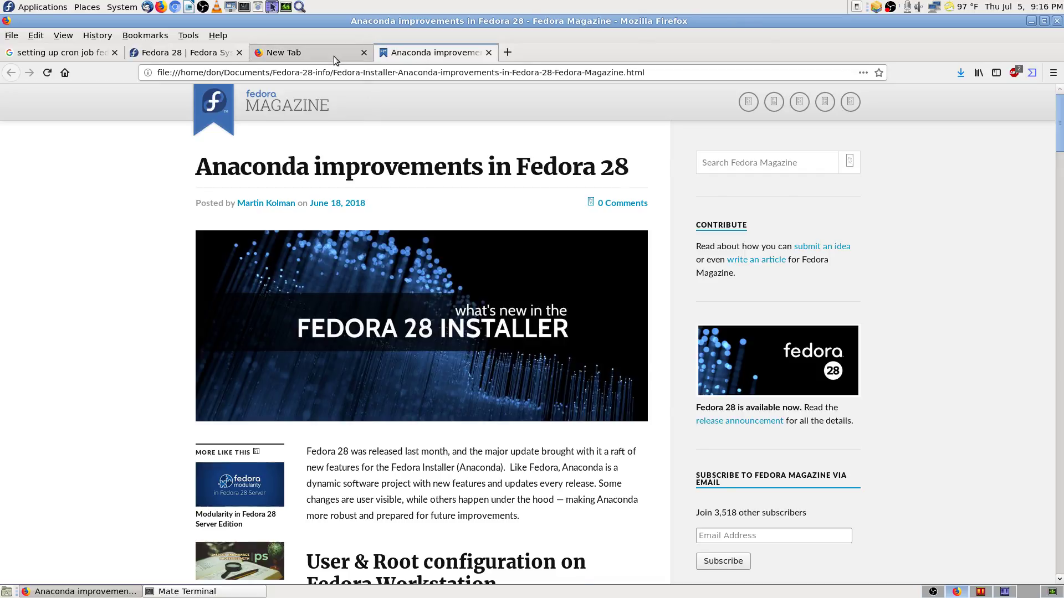
# Step: Close the empty New Tab and skim the Anaconda improvements article
pyautogui.click(334, 54)
pyautogui.click(364, 53)
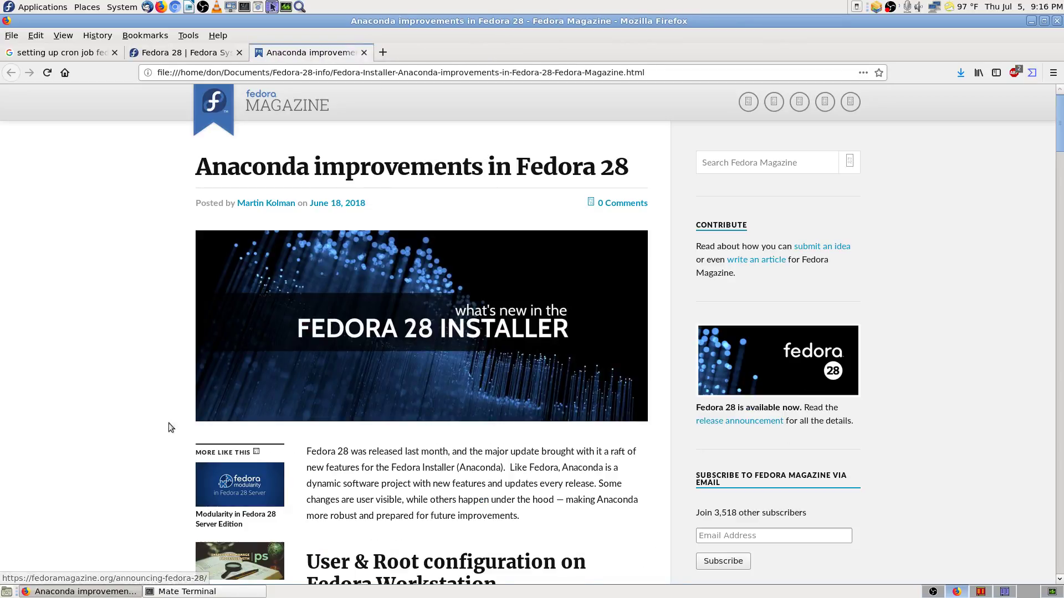
pyautogui.scroll(-2, 112, 394)
pyautogui.scroll(-12, 113, 393)
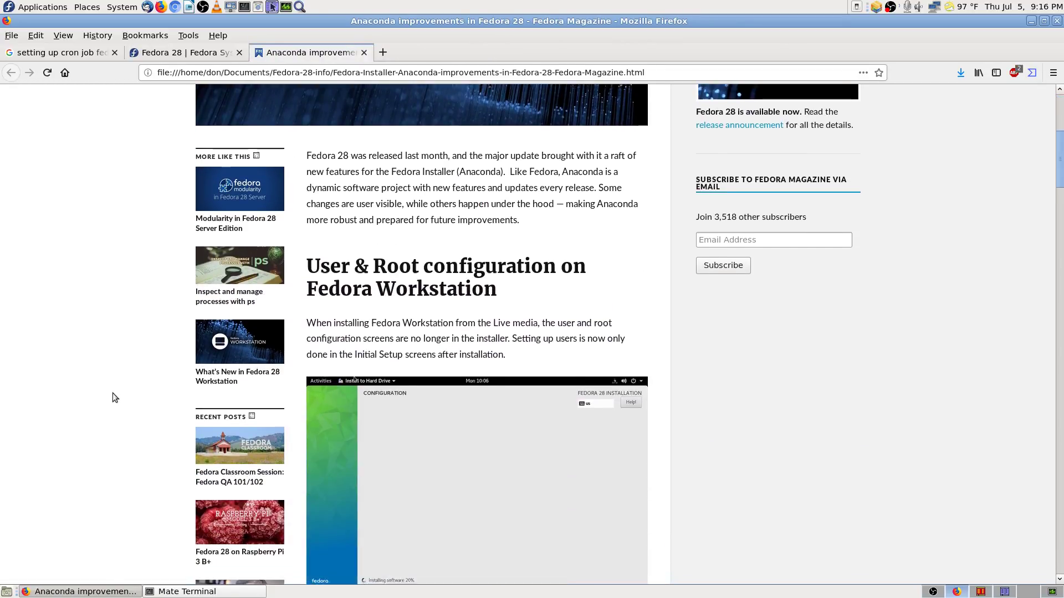
pyautogui.scroll(-1, 112, 394)
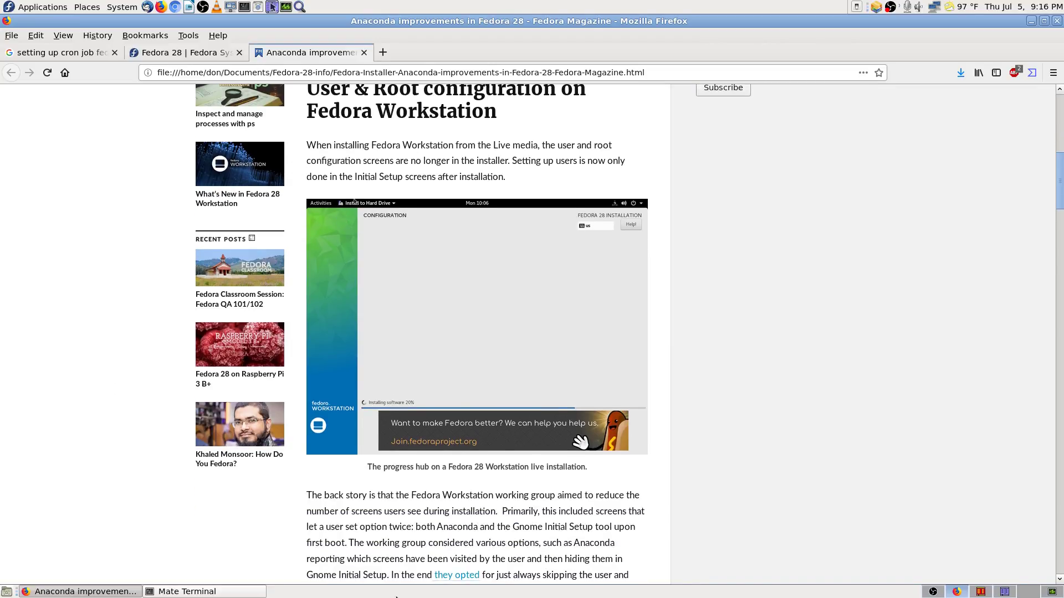
# Step: Open the saved Cron-Jobs html page from Krusader and view it in Firefox
pyautogui.click(1005, 591)
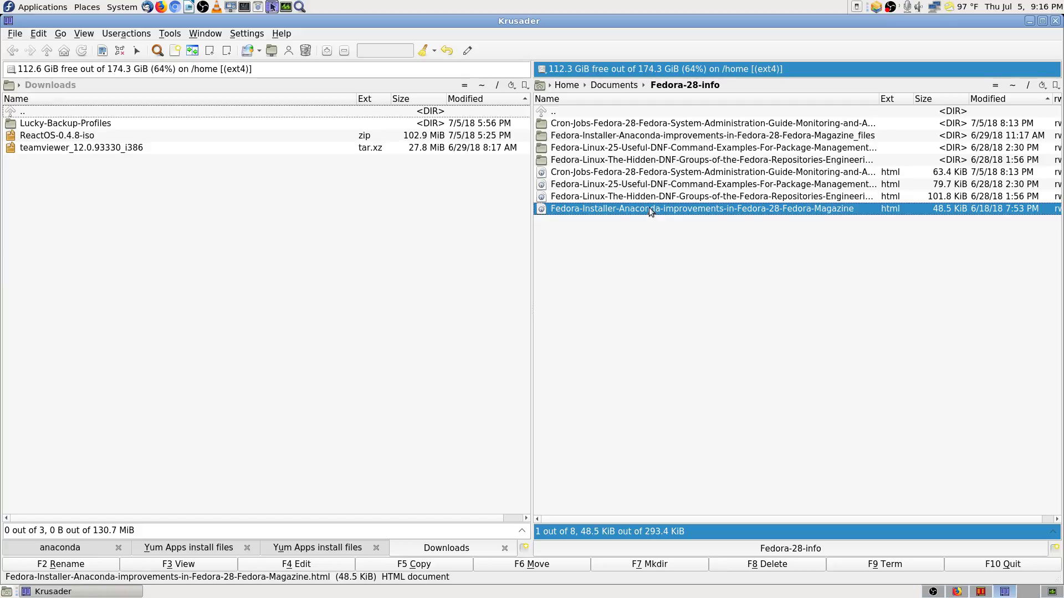
pyautogui.click(636, 171)
pyautogui.doubleClick(636, 172)
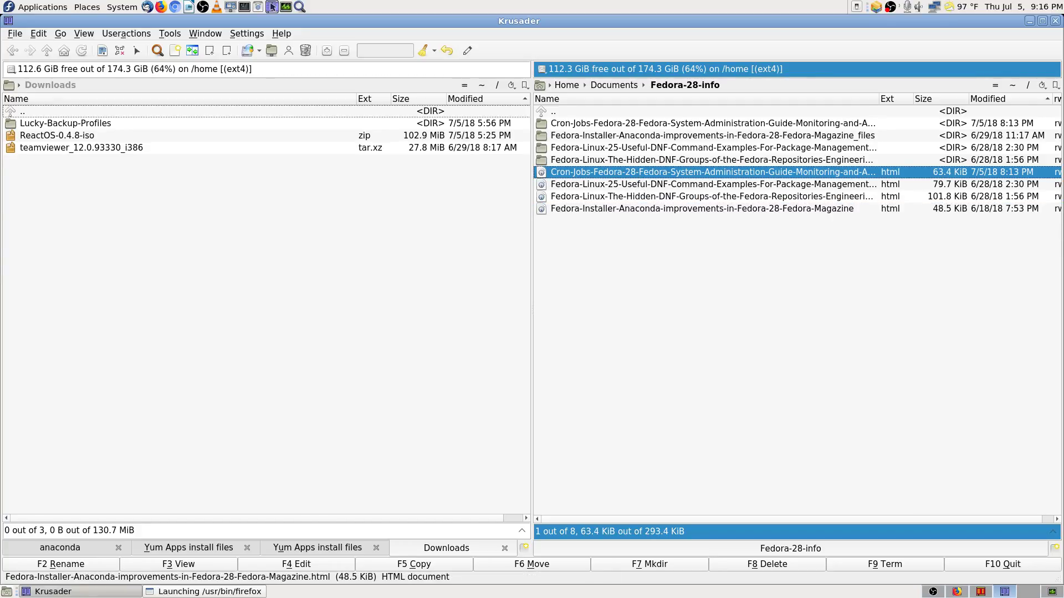
pyautogui.click(211, 592)
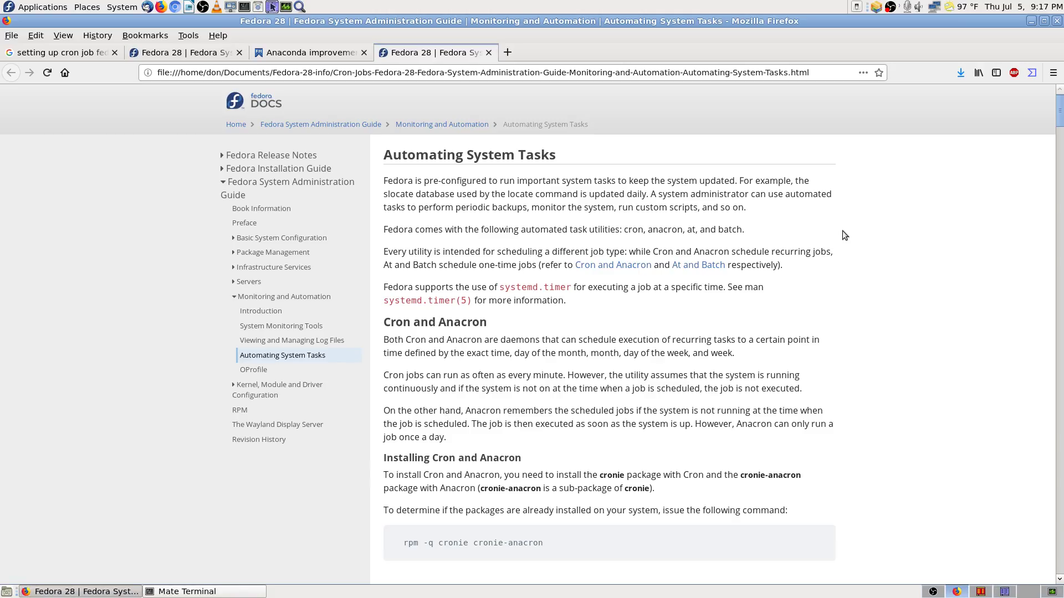
# Step: Enlarge the page text to 120% and search the page for 'ctl'
pyautogui.hotkey('ctrl', '+')
pyautogui.hotkey('ctrl', '+')
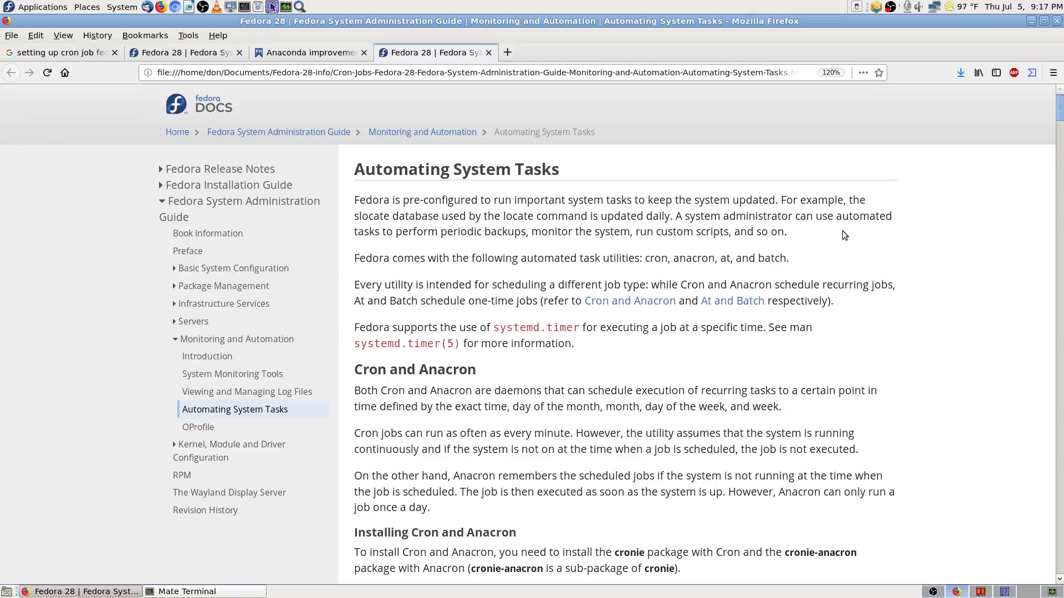
pyautogui.hotkey('ctrl', 'f')
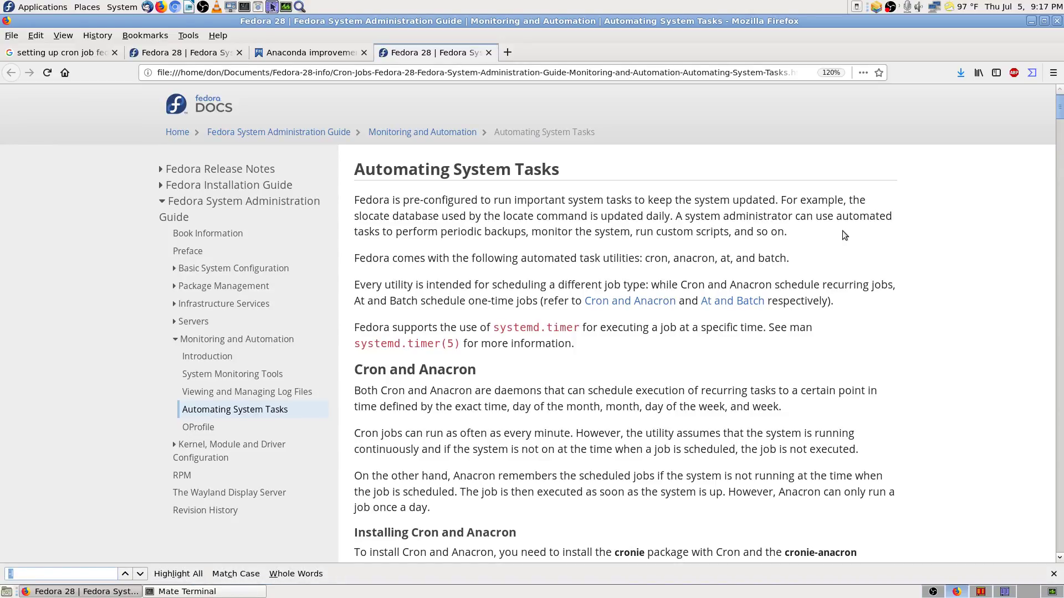
pyautogui.write('ctl')
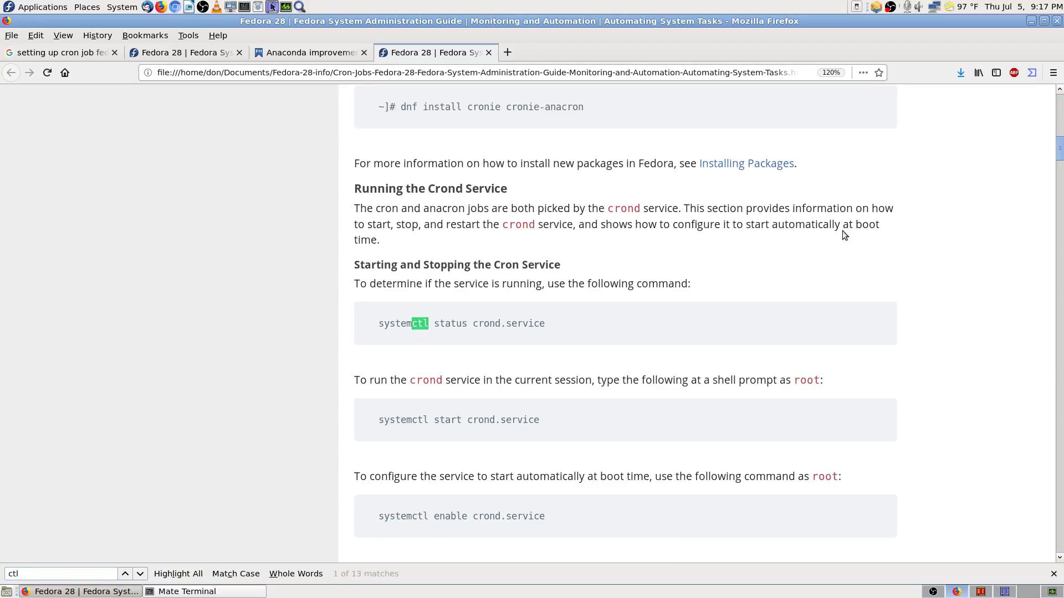
pyautogui.write(' d')
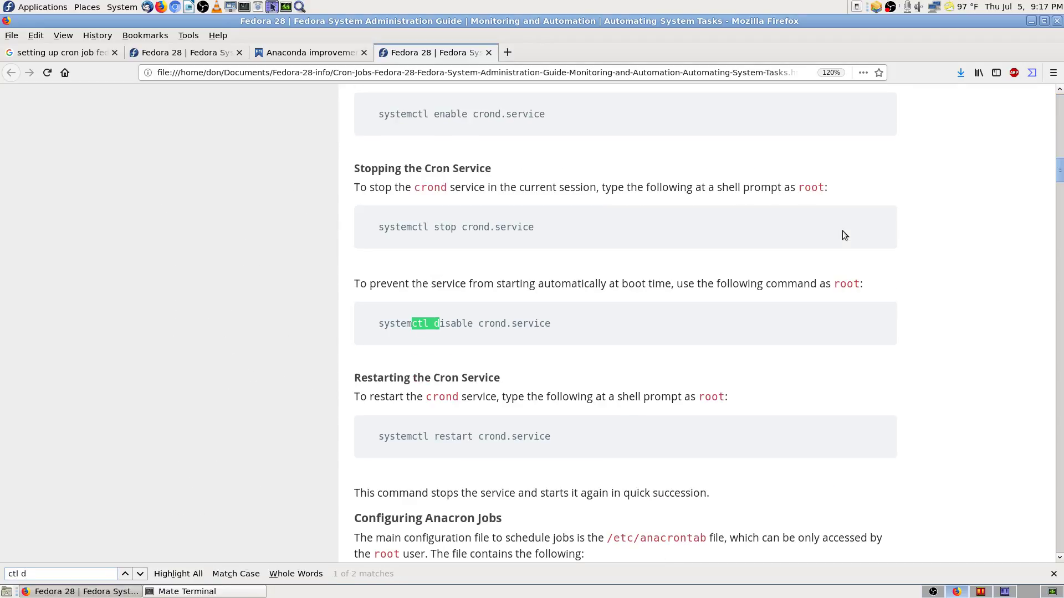
pyautogui.press('BackSpace')
pyautogui.write('+d')
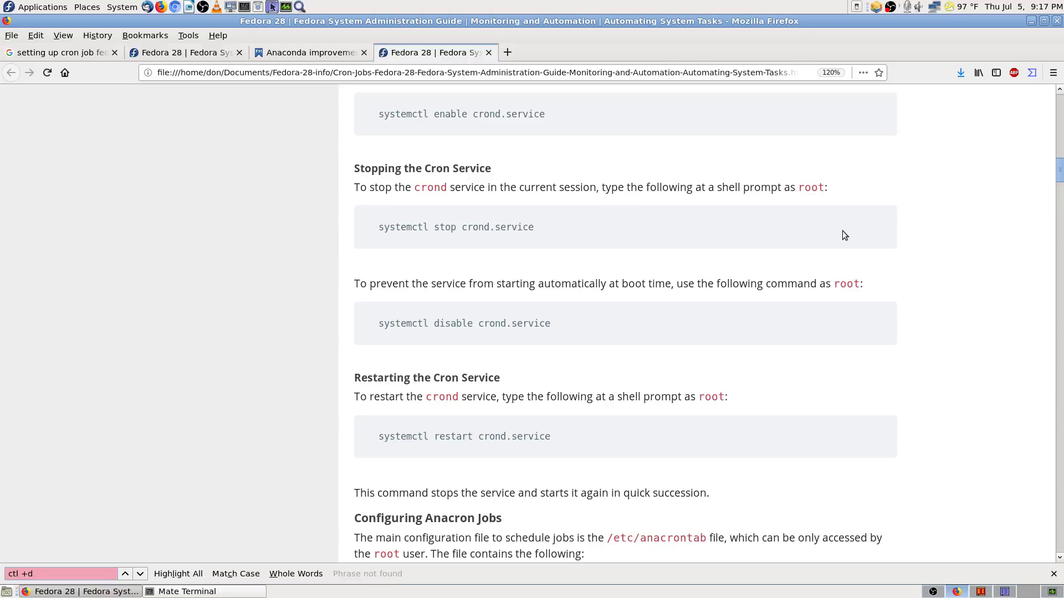
pyautogui.press('BackSpace')
pyautogui.press('BackSpace')
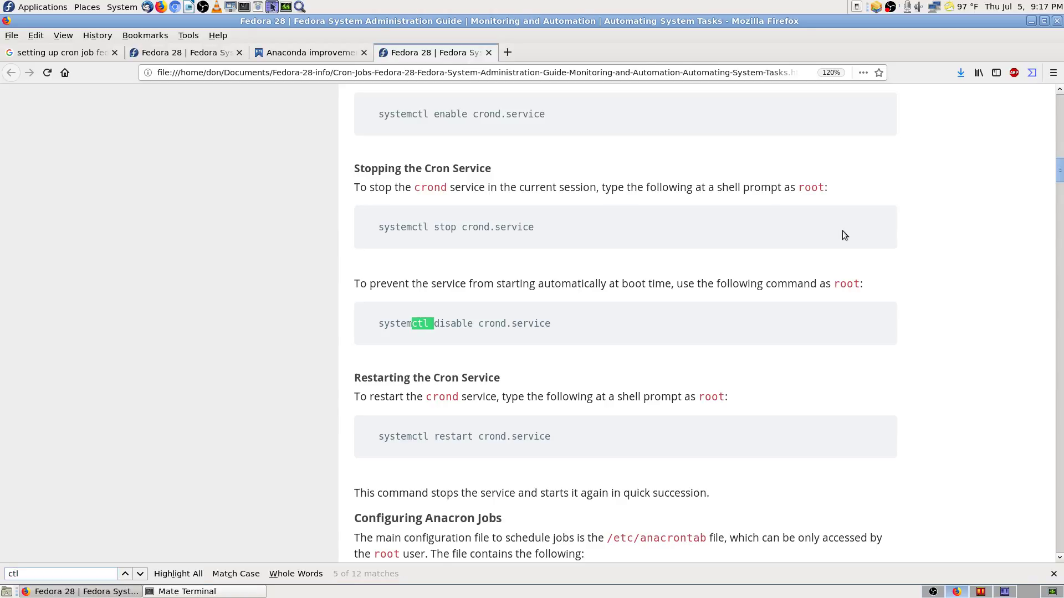
# Step: Cycle through the 'ctl' matches covering the crond systemctl commands
pyautogui.press('Return')
pyautogui.press('Return')
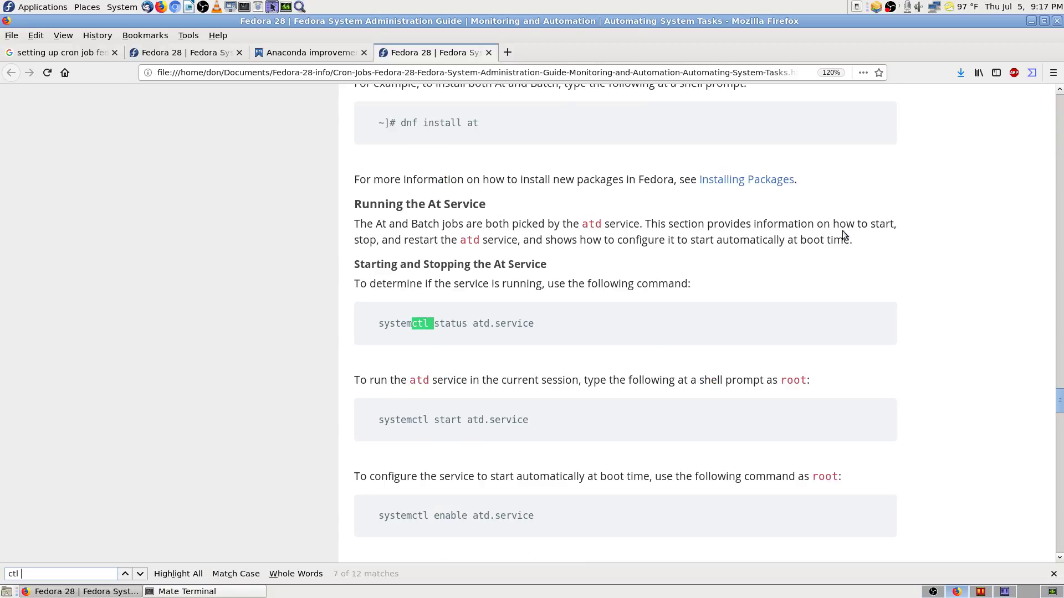
pyautogui.press('Return')
pyautogui.press('Return')
pyautogui.press('Return')
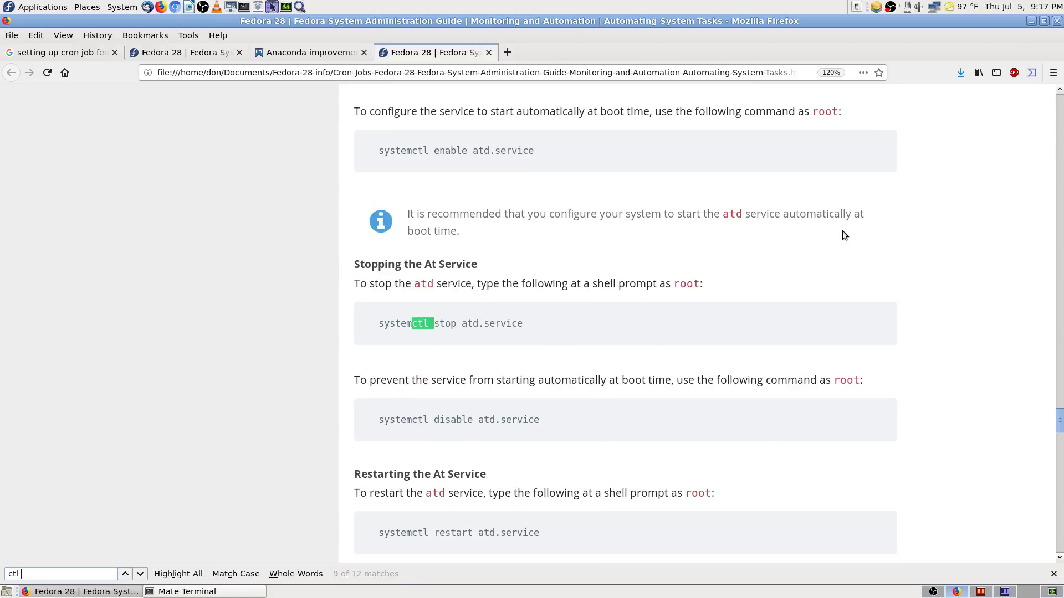
pyautogui.press('Return')
pyautogui.press('Return')
pyautogui.press('Return')
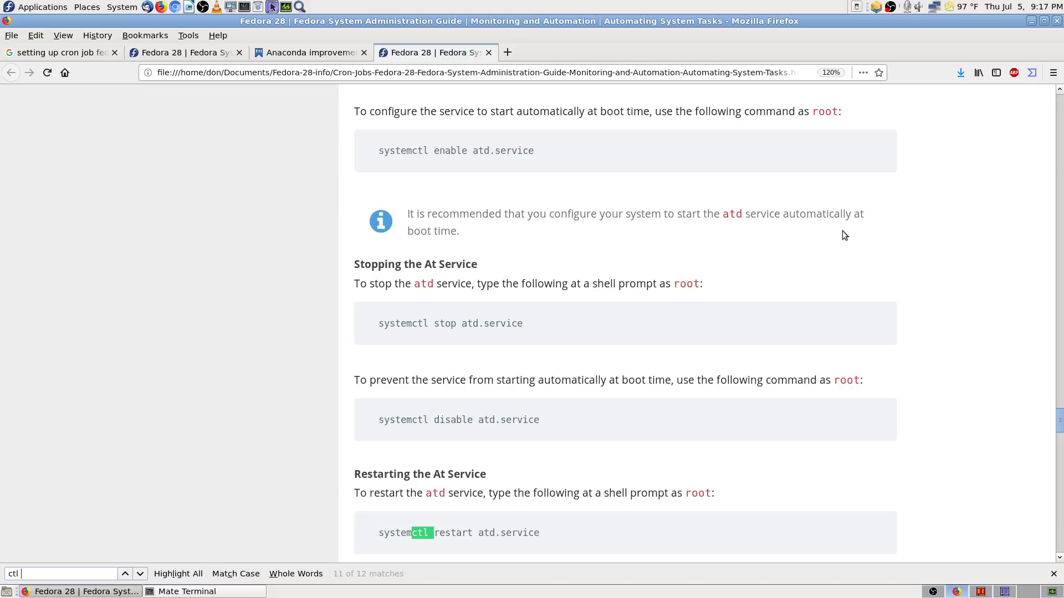
pyautogui.press('Return')
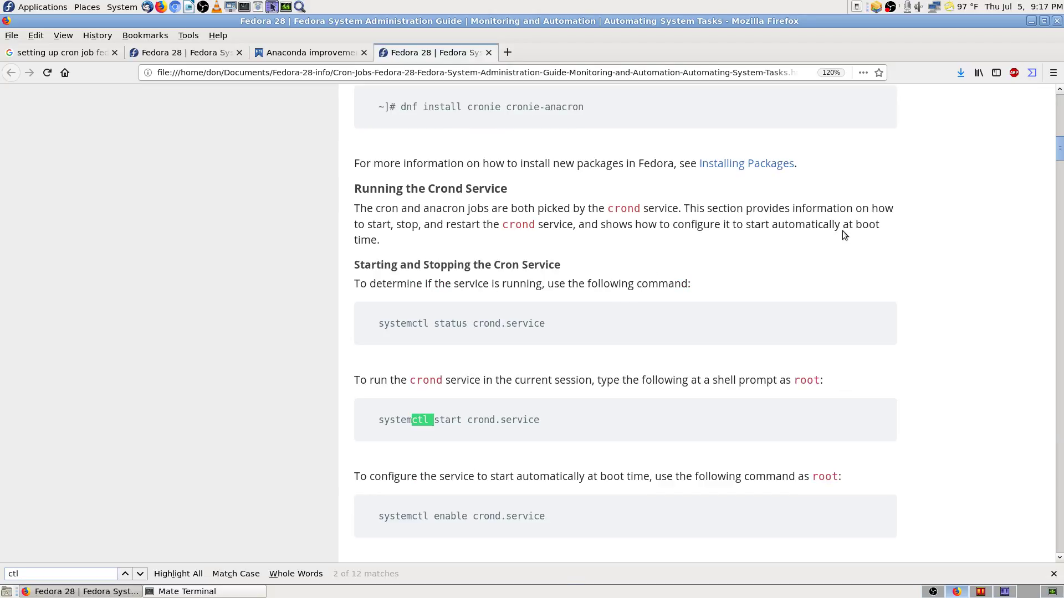
pyautogui.press('Return')
pyautogui.press('Return')
pyautogui.press('Return')
pyautogui.press('Return')
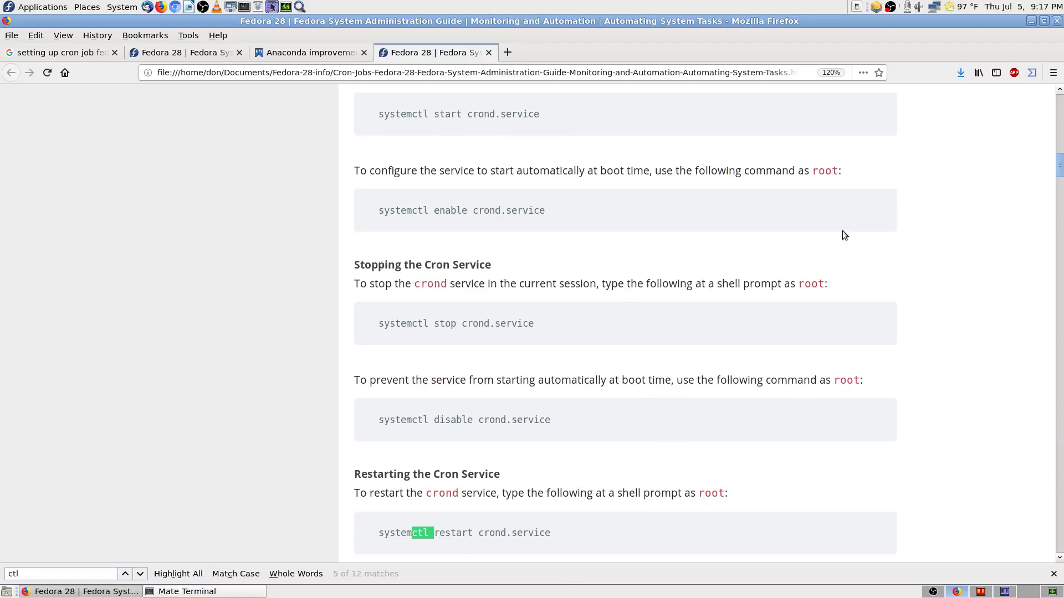
pyautogui.press('Return')
pyautogui.press('Return')
pyautogui.press('Return')
pyautogui.press('Return')
pyautogui.press('Return')
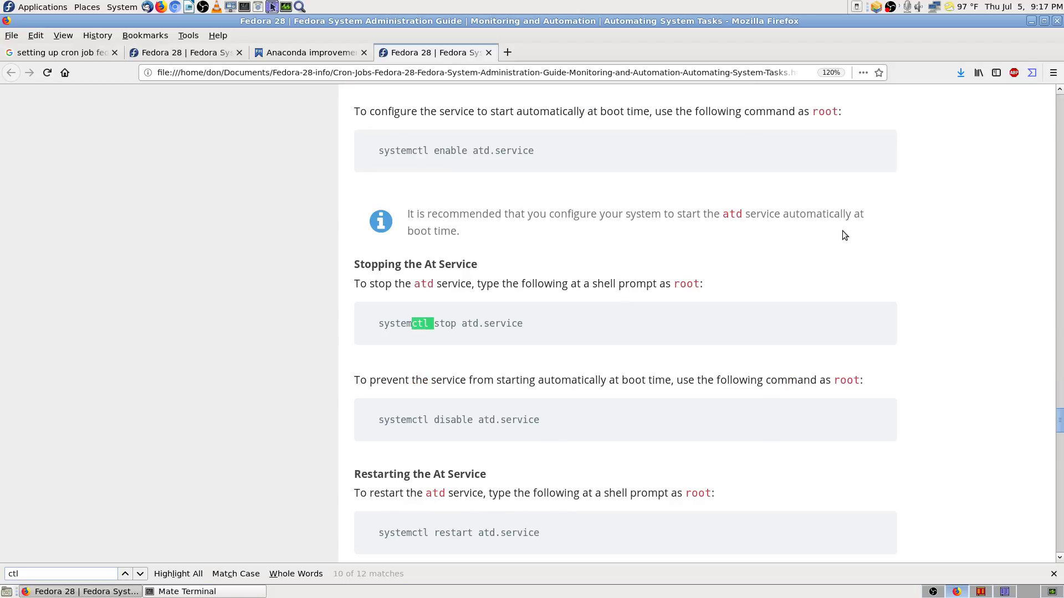
pyautogui.press('Return')
pyautogui.press('Return')
pyautogui.press('Return')
pyautogui.press('Return')
pyautogui.press('Return')
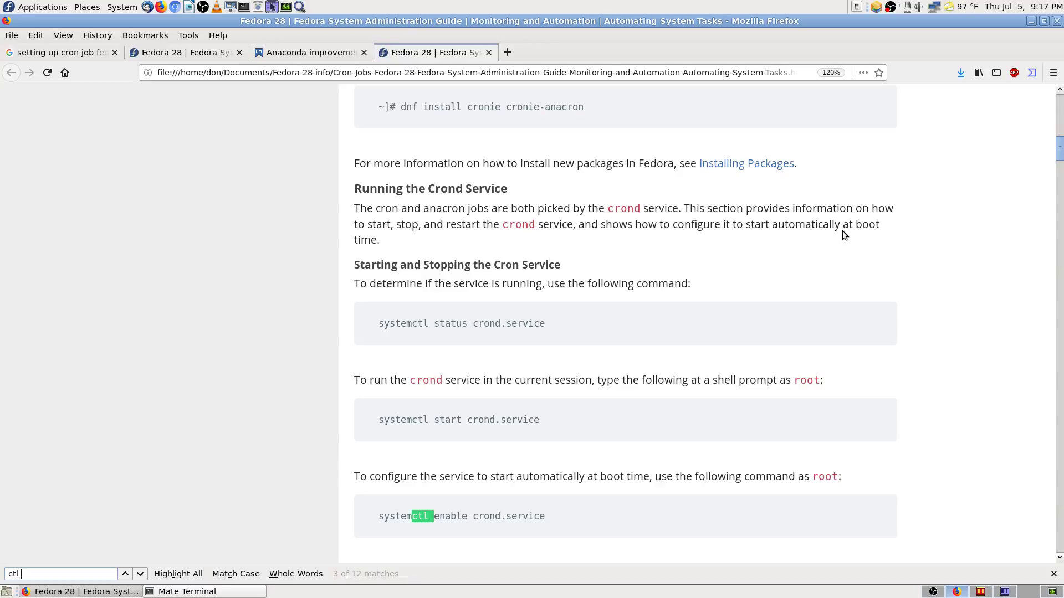
# Step: Try the alternative search terms 'D' and 'control' in the page search
pyautogui.press('BackSpace')
pyautogui.press('BackSpace')
pyautogui.press('BackSpace')
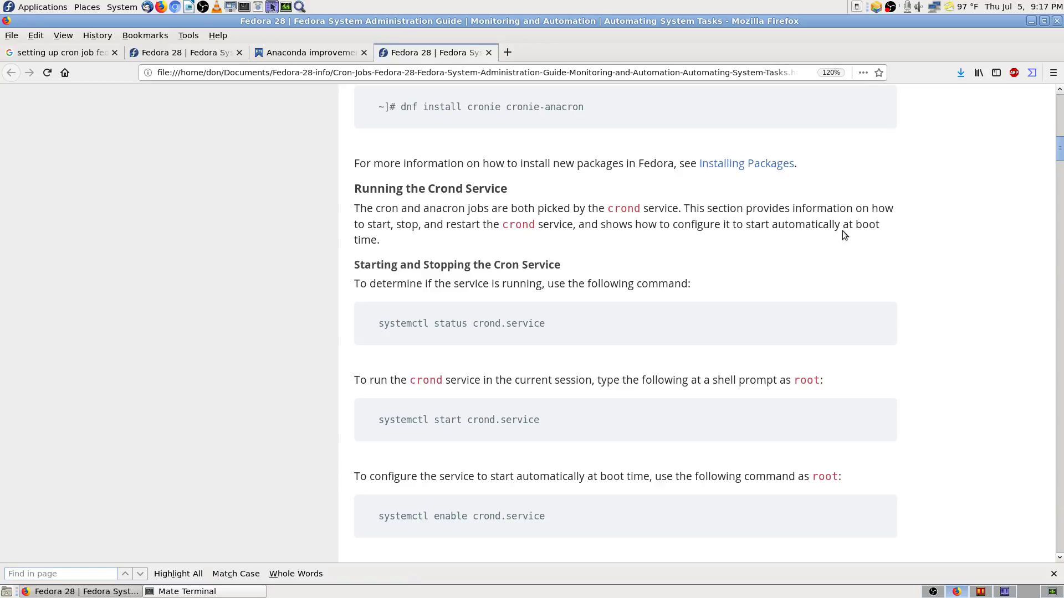
pyautogui.write('D')
pyautogui.press('Return')
pyautogui.press('Return')
pyautogui.press('BackSpace')
pyautogui.write('control')
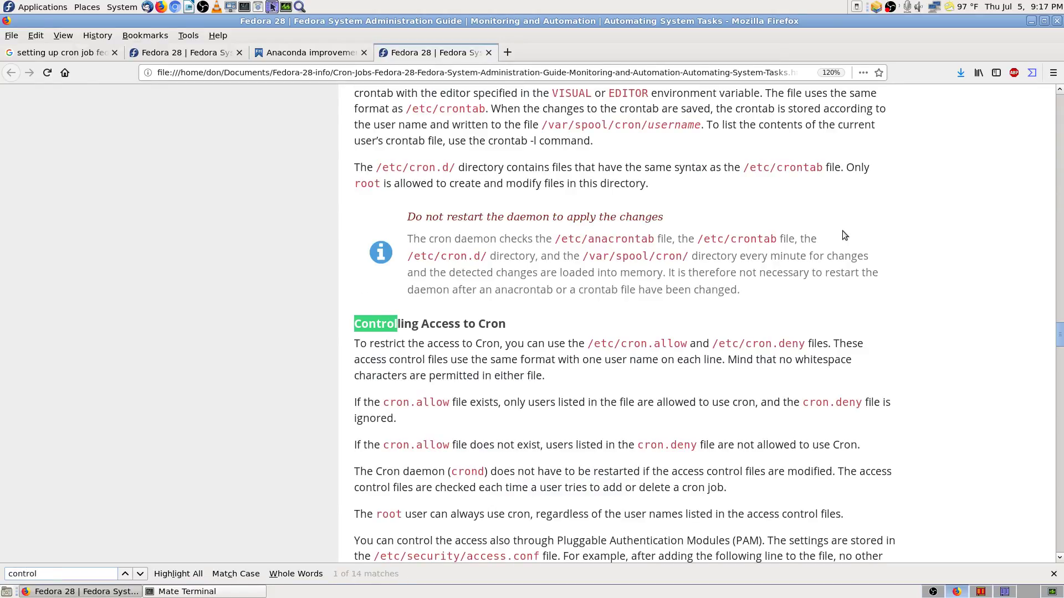
pyautogui.write(' d')
pyautogui.press('BackSpace')
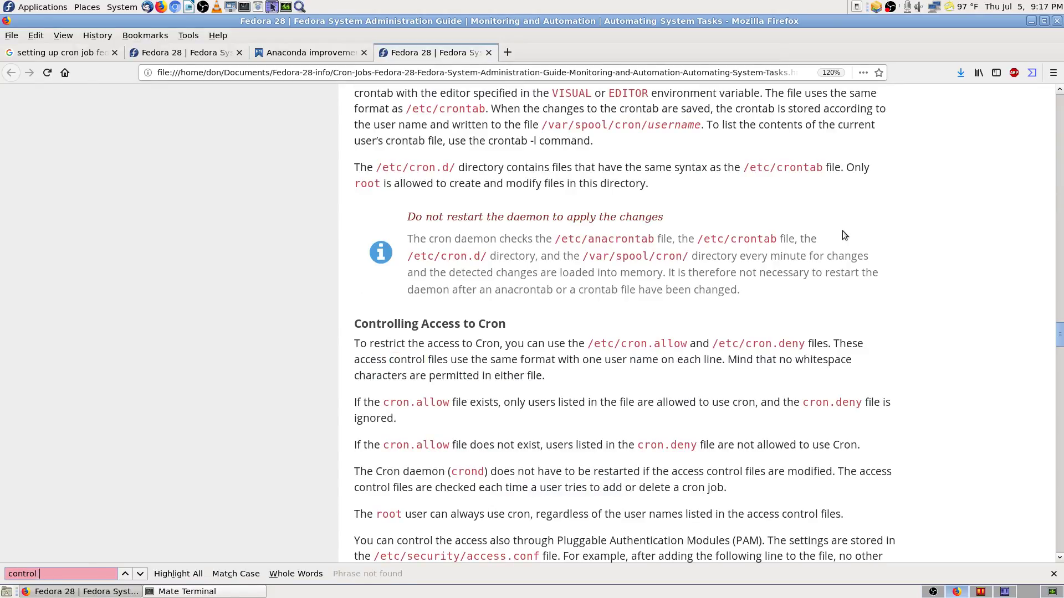
pyautogui.write('+d')
pyautogui.press('BackSpace')
pyautogui.press('BackSpace')
pyautogui.press('BackSpace')
pyautogui.press('BackSpace')
pyautogui.press('BackSpace')
pyautogui.press('BackSpace')
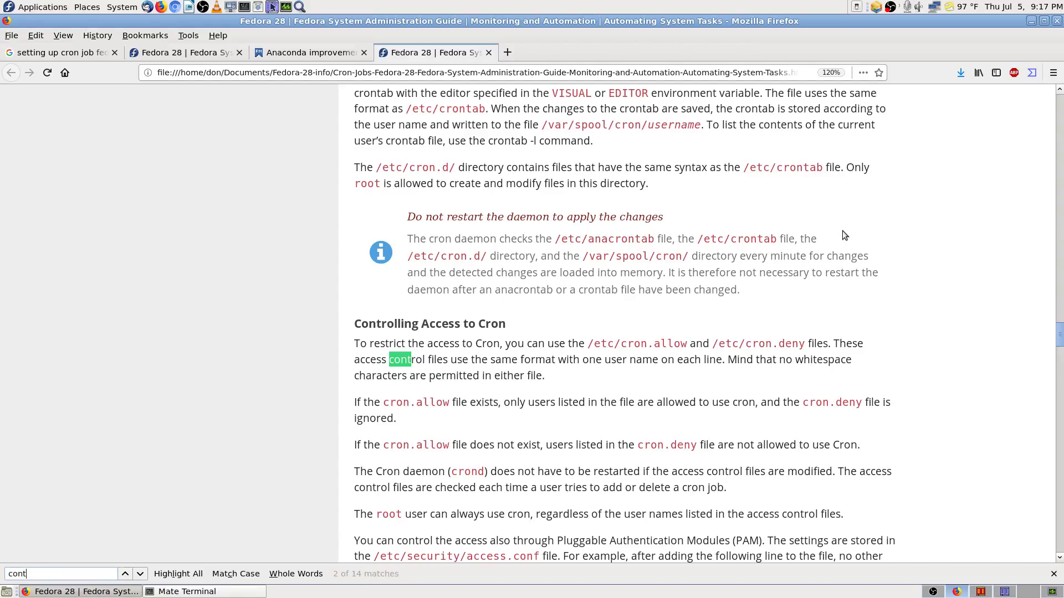
# Step: Search 'ctl' again to reach the atd systemctl commands, then clear the search
pyautogui.press('BackSpace')
pyautogui.press('BackSpace')
pyautogui.press('BackSpace')
pyautogui.press('BackSpace')
pyautogui.write('ctl ')
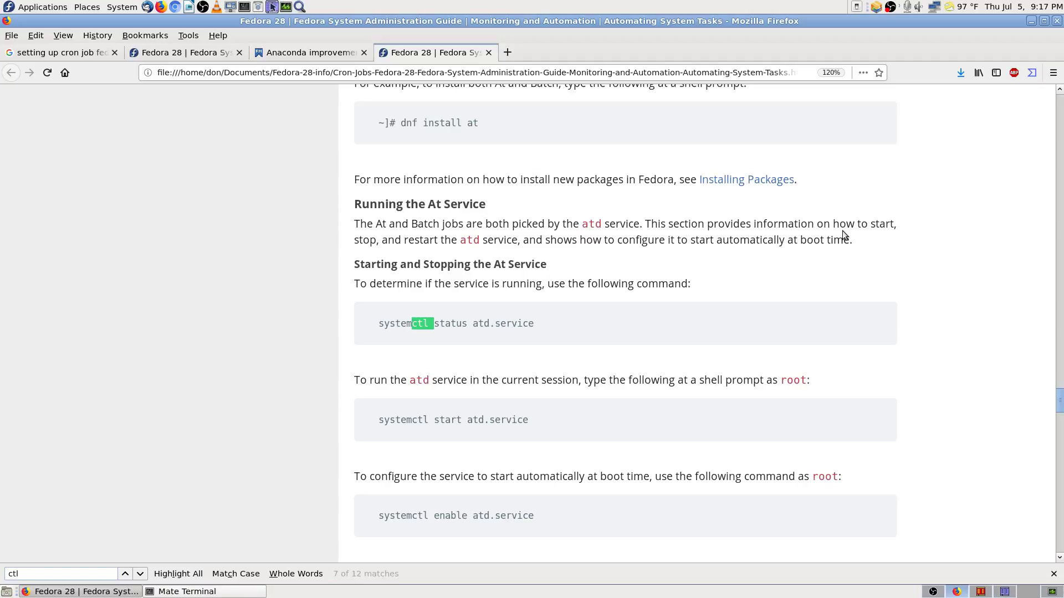
pyautogui.write('+')
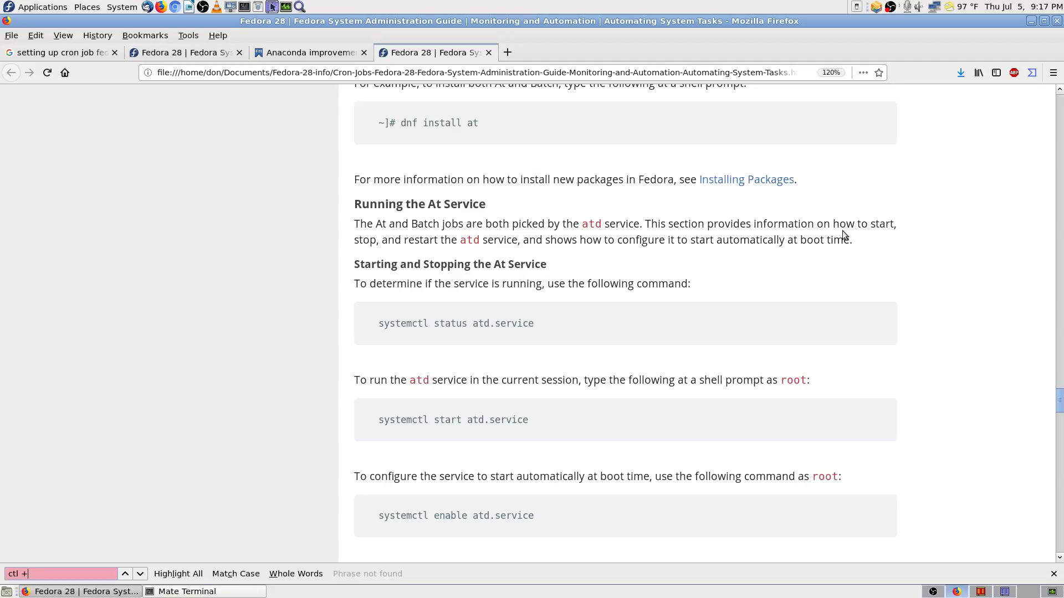
pyautogui.write('d')
pyautogui.press('BackSpace')
pyautogui.press('BackSpace')
pyautogui.press('BackSpace')
pyautogui.press('Return')
pyautogui.press('Return')
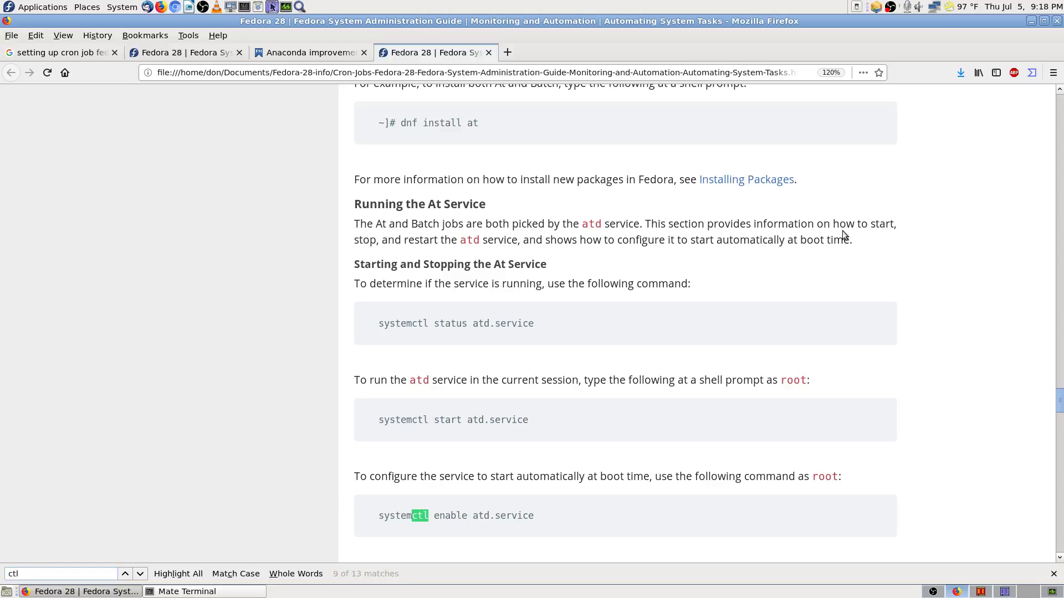
pyautogui.press('BackSpace')
pyautogui.press('BackSpace')
pyautogui.press('BackSpace')
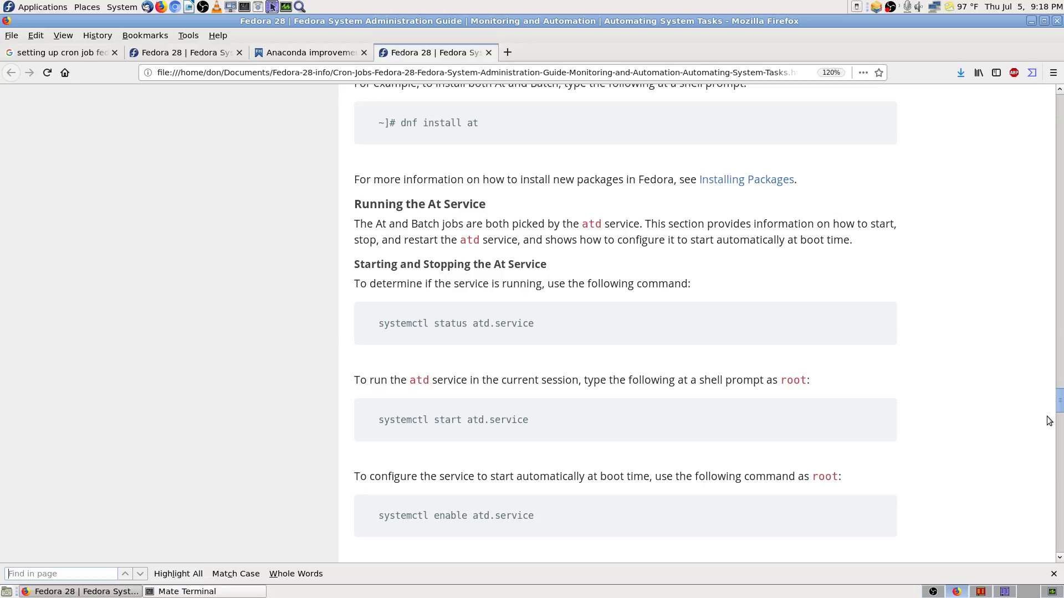
# Step: Scroll back to the top of the saved Automating System Tasks page
pyautogui.moveTo(1060, 412); pyautogui.dragTo(1063, 477)
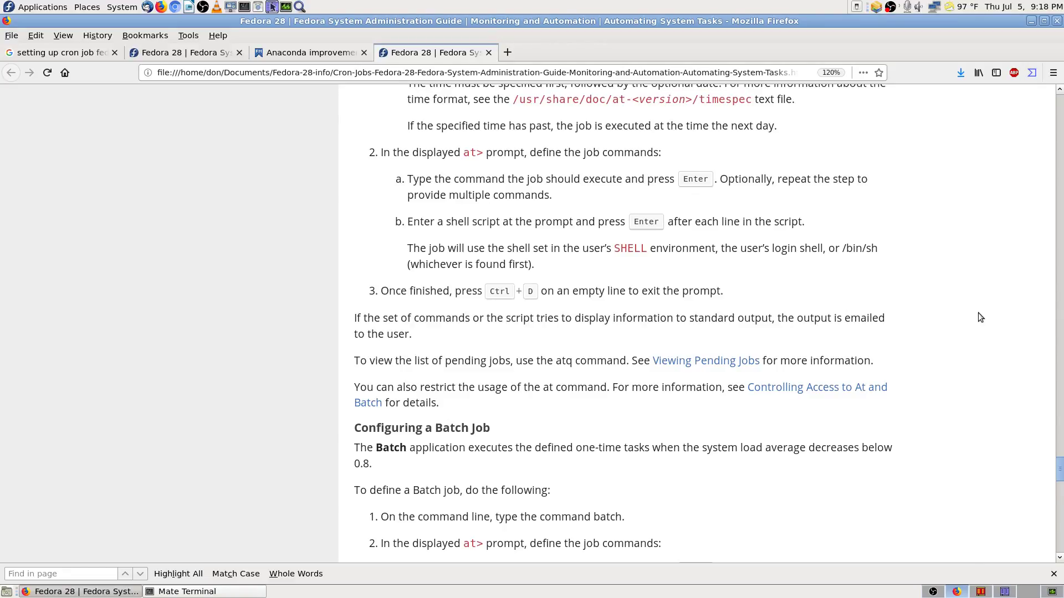
pyautogui.scroll(3, 978, 317)
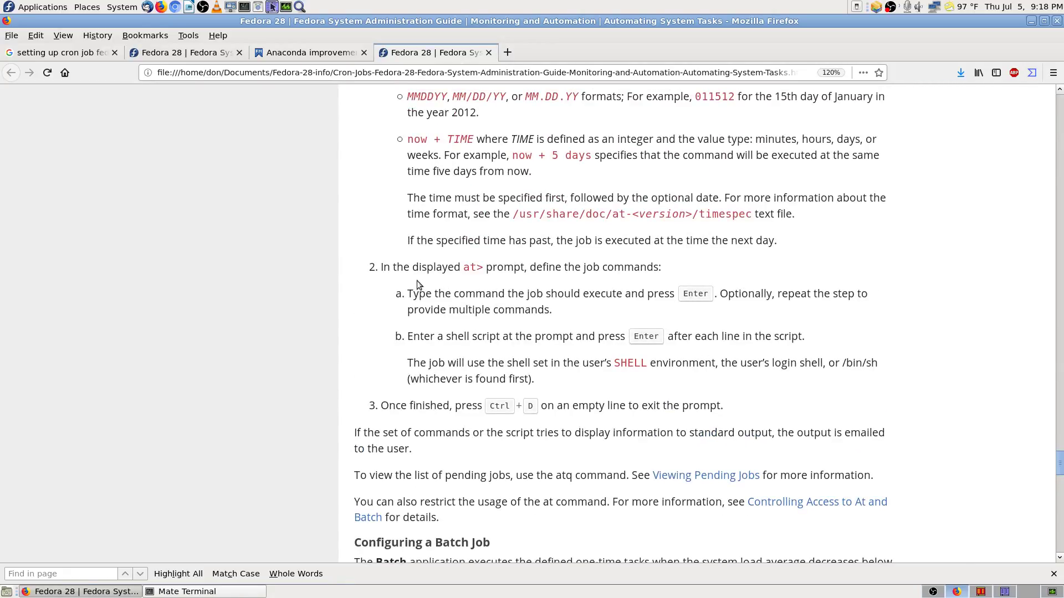
pyautogui.scroll(10, 382, 250)
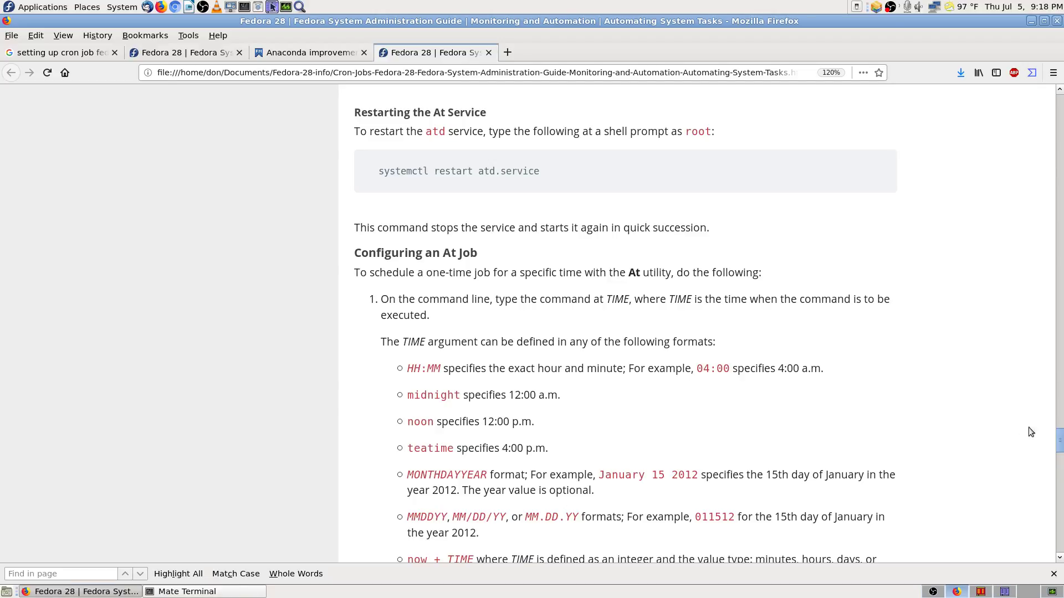
pyautogui.moveTo(1060, 447); pyautogui.dragTo(852, 41)
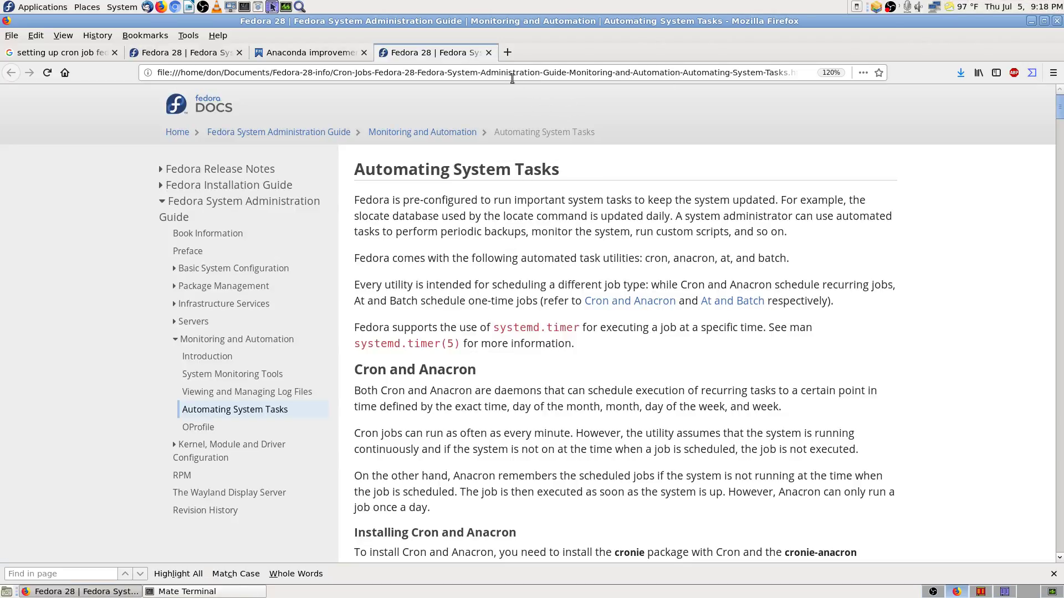
# Step: Close the saved docs tab and review the crond status output in the terminal
pyautogui.click(488, 53)
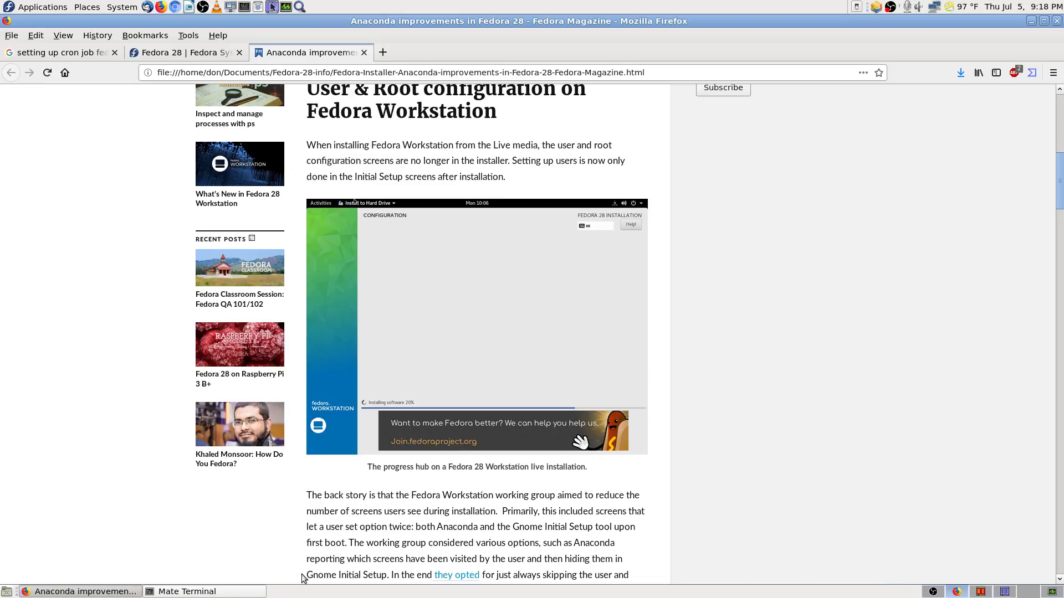
pyautogui.click(236, 592)
pyautogui.scroll(-2, 470, 451)
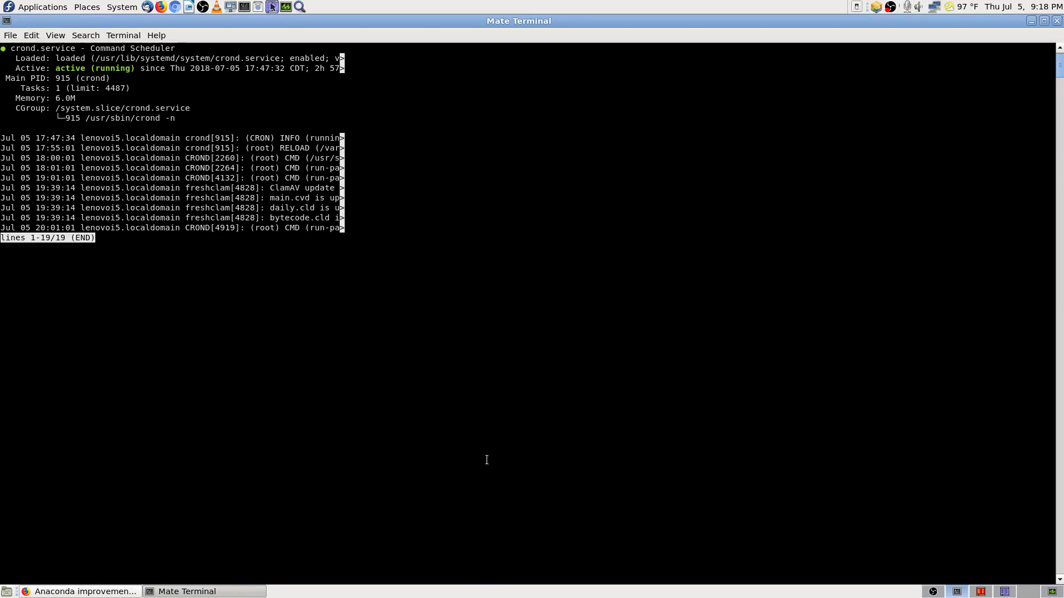
pyautogui.scroll(2, 454, 452)
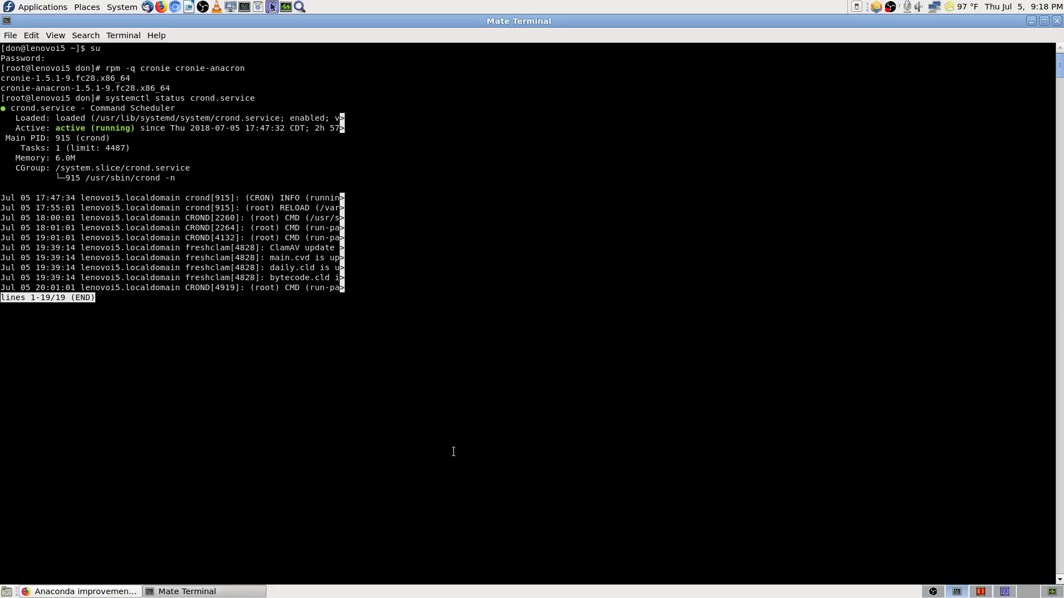
pyautogui.press('Down')
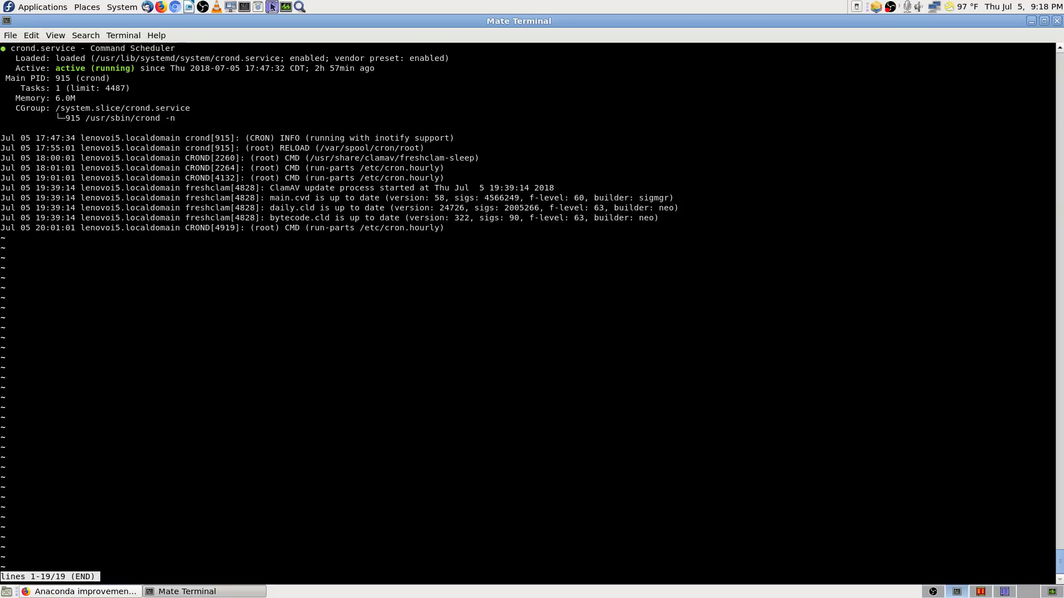
pyautogui.press('Escape')
pyautogui.press('Escape')
pyautogui.press('Escape')
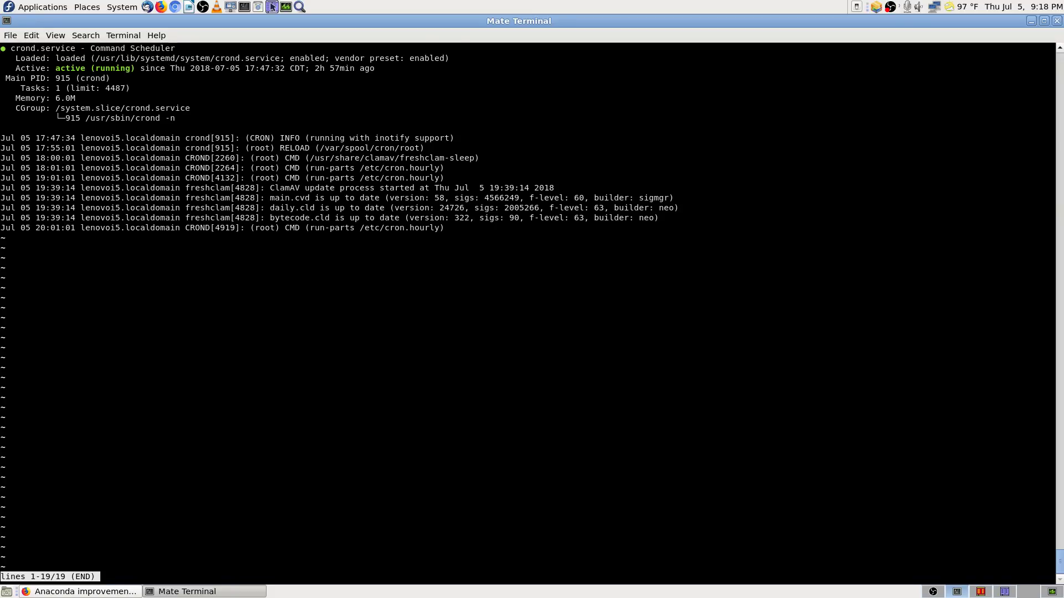
# Step: Scroll back up the output, then close the terminal despite its running process
pyautogui.scroll(1, 967, 267)
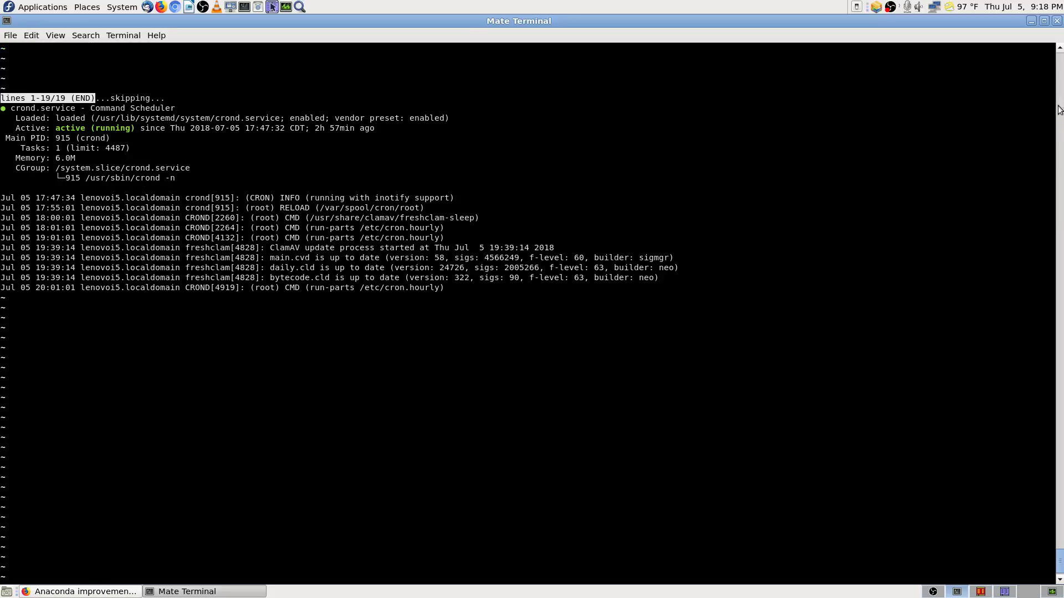
pyautogui.scroll(5, 1062, 348)
pyautogui.scroll(10, 1062, 348)
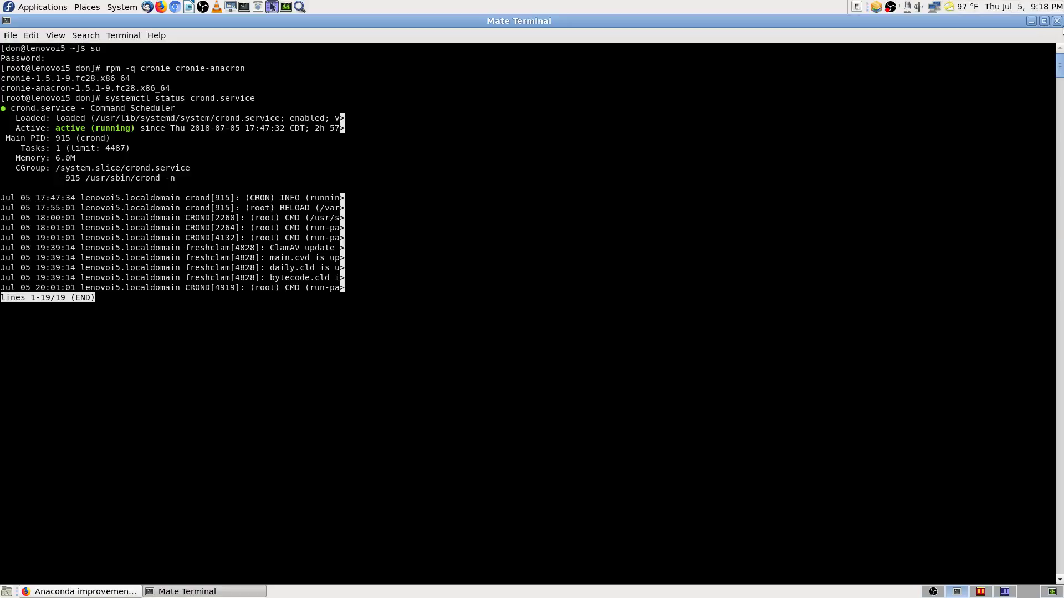
pyautogui.click(1057, 21)
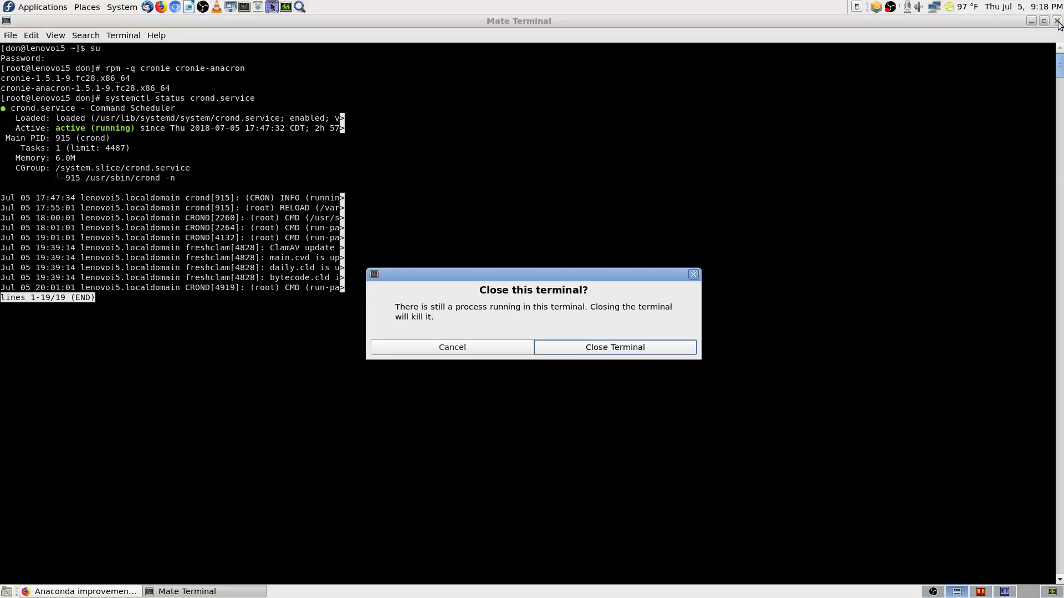
pyautogui.click(596, 346)
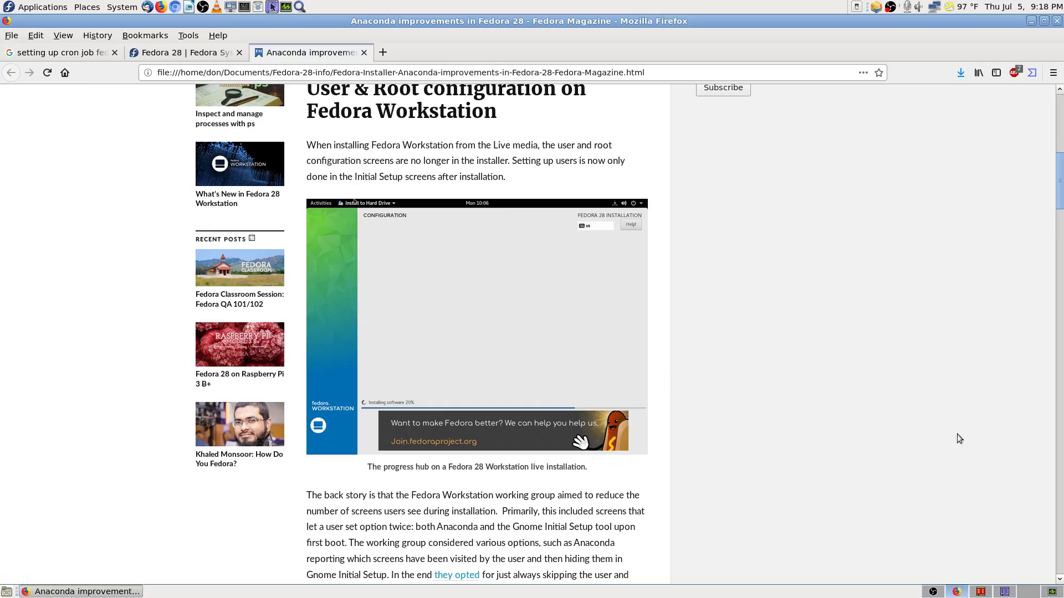
# Step: Close the Anaconda improvements in Fedora 28 article tab
pyautogui.click(215, 57)
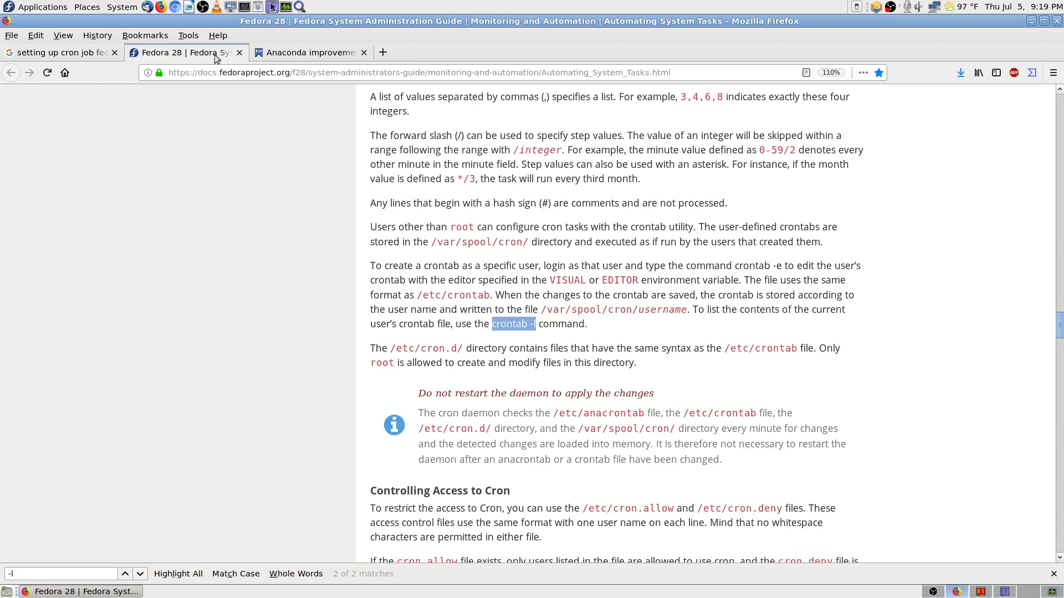
pyautogui.click(322, 54)
pyautogui.click(364, 53)
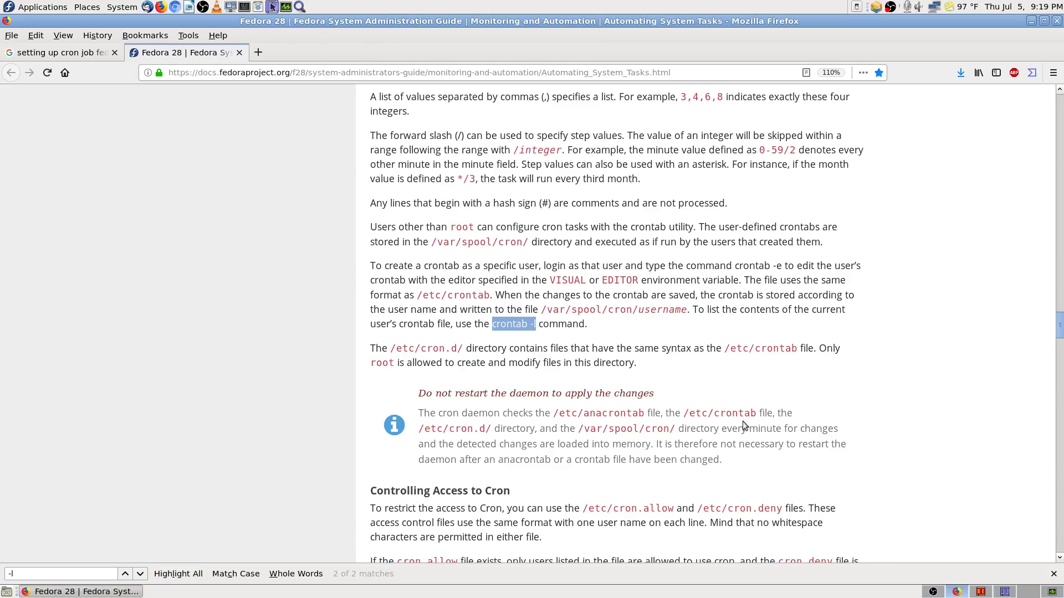
# Step: Dismiss the context menu and open a new maximized terminal window
pyautogui.click(540, 337)
pyautogui.click(244, 8)
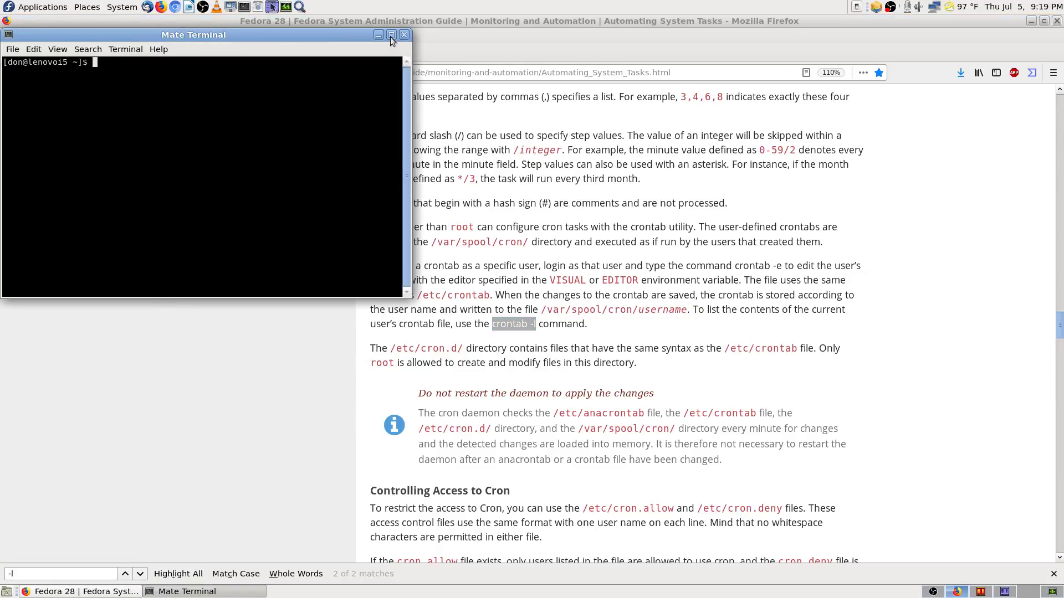
pyautogui.click(391, 34)
# Step: Run crontab -l as the regular user, then switch to root with su
pyautogui.rightClick(145, 84)
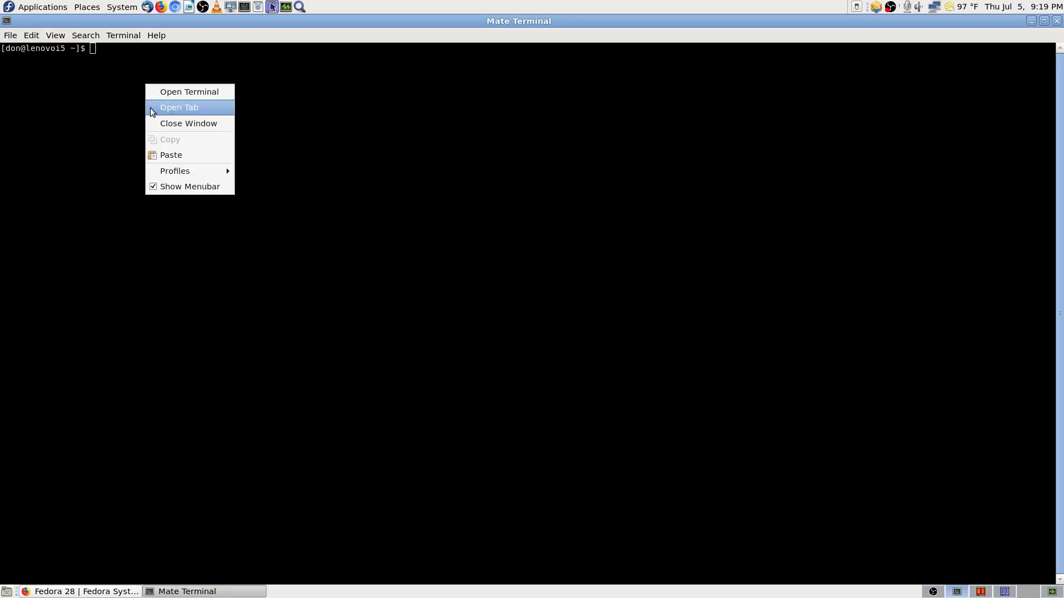
pyautogui.click(171, 155)
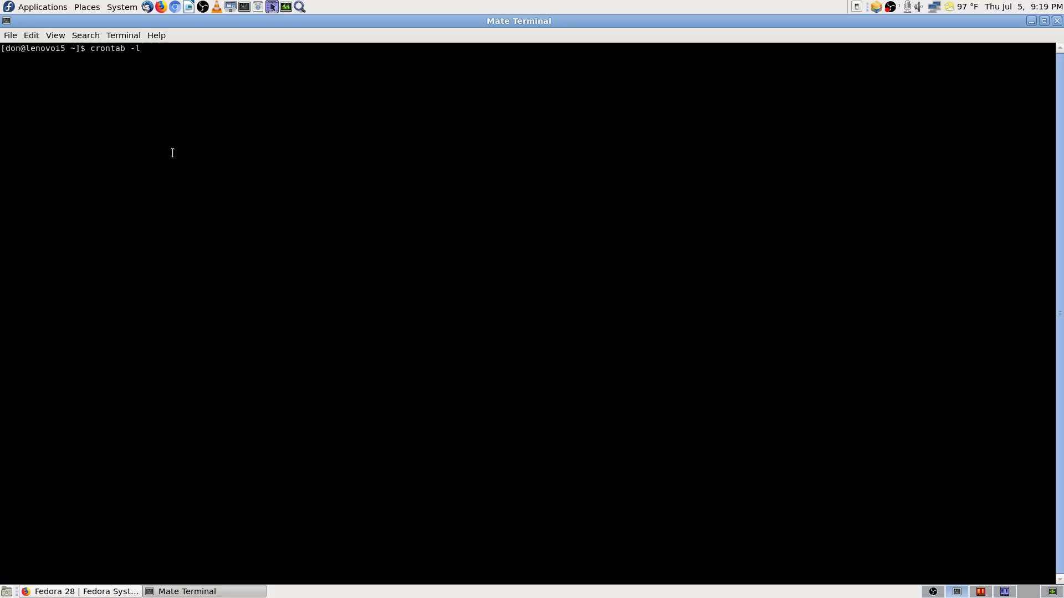
pyautogui.press('Return')
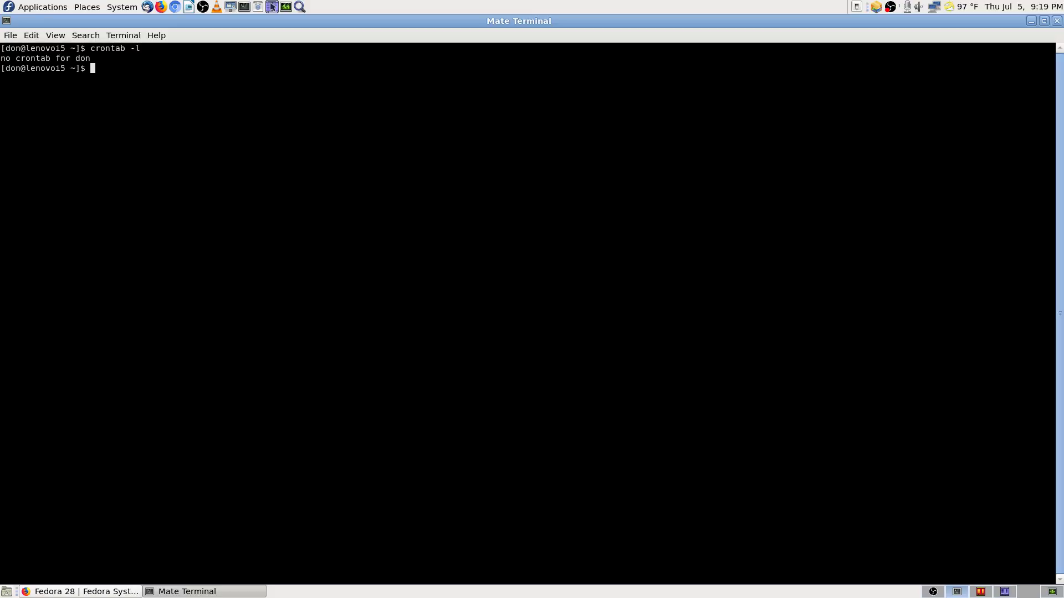
pyautogui.write('su')
pyautogui.press('Return')
pyautogui.press('Return')
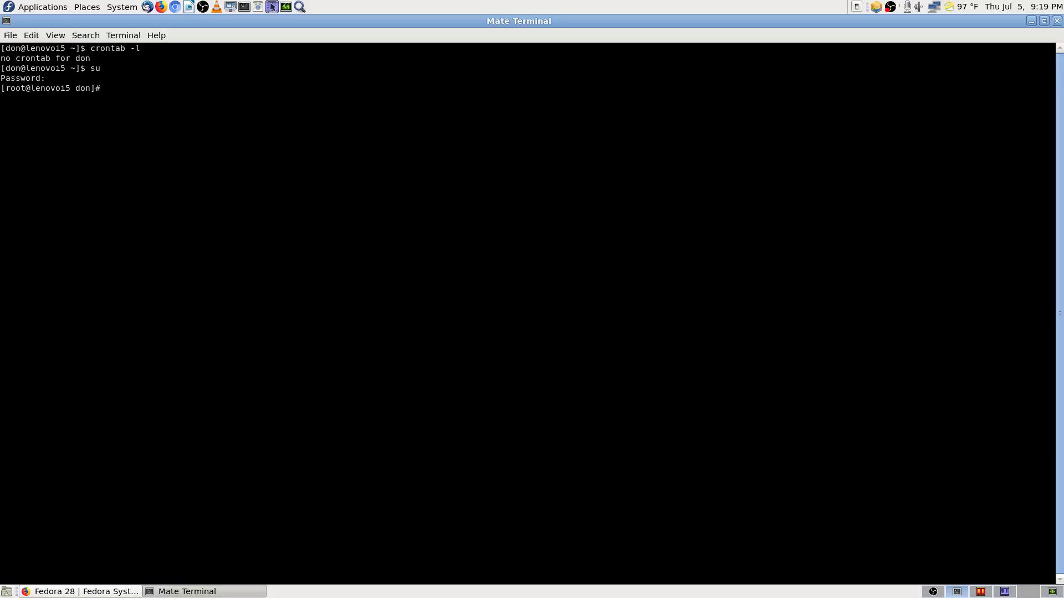
# Step: Clear the root prompt after browsing history, and paste crontab -l there
pyautogui.write('systemctl status crond.service')
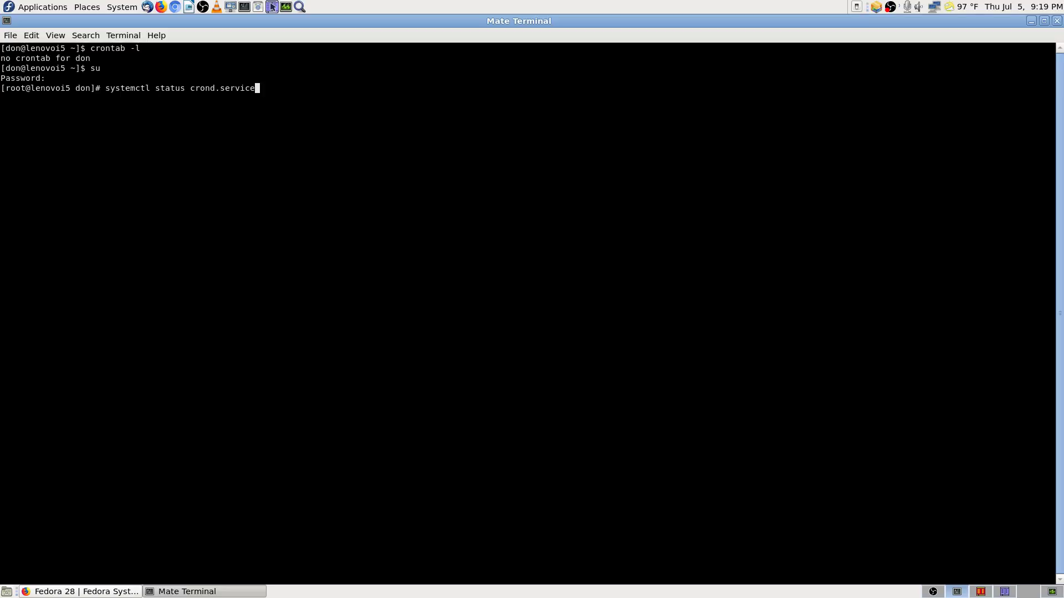
pyautogui.hotkey('ctrl', 'u')
pyautogui.press('Up')
pyautogui.press('Up')
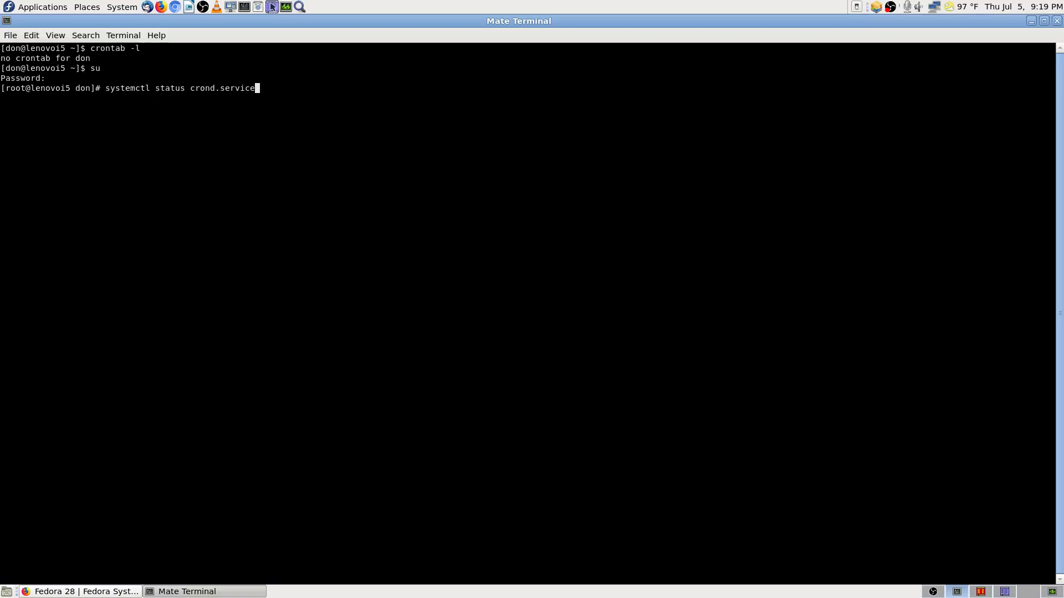
pyautogui.press('Down')
pyautogui.press('Down')
pyautogui.press('Up')
pyautogui.press('Up')
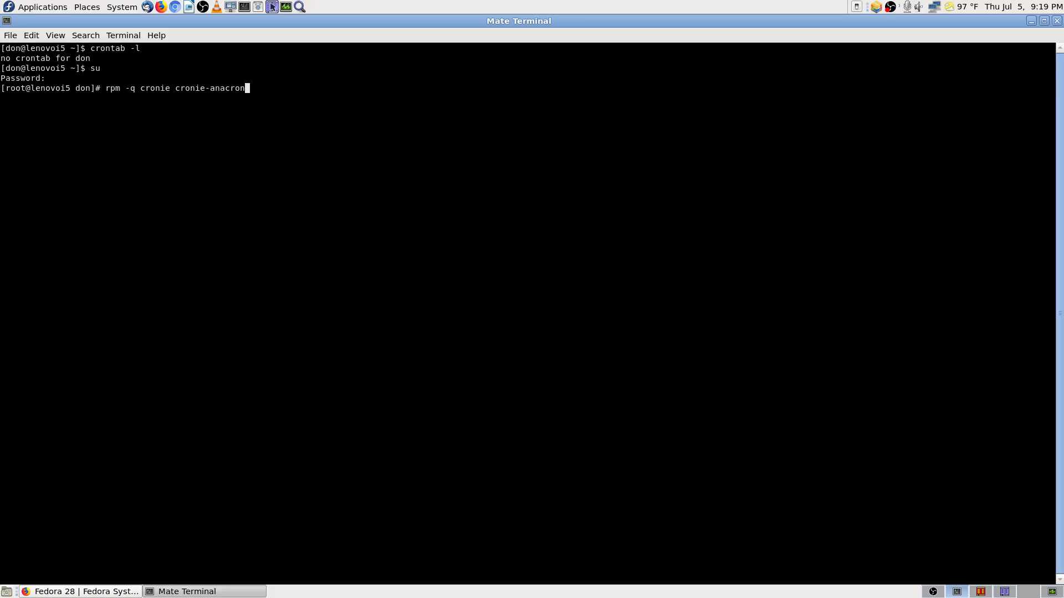
pyautogui.press('Down')
pyautogui.press('Down')
pyautogui.rightClick(165, 131)
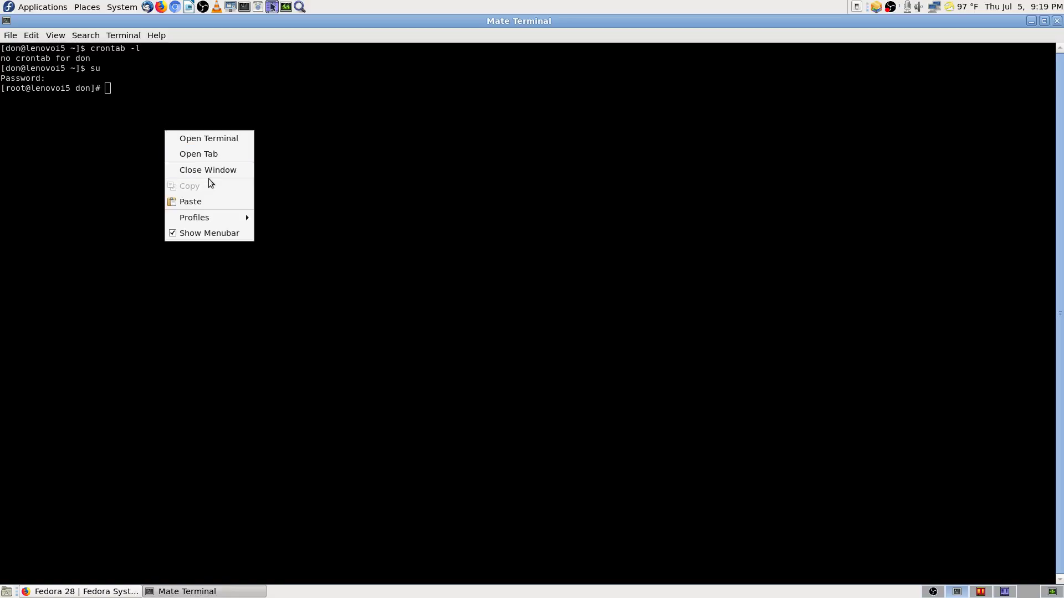
pyautogui.click(202, 197)
pyautogui.press('Return')
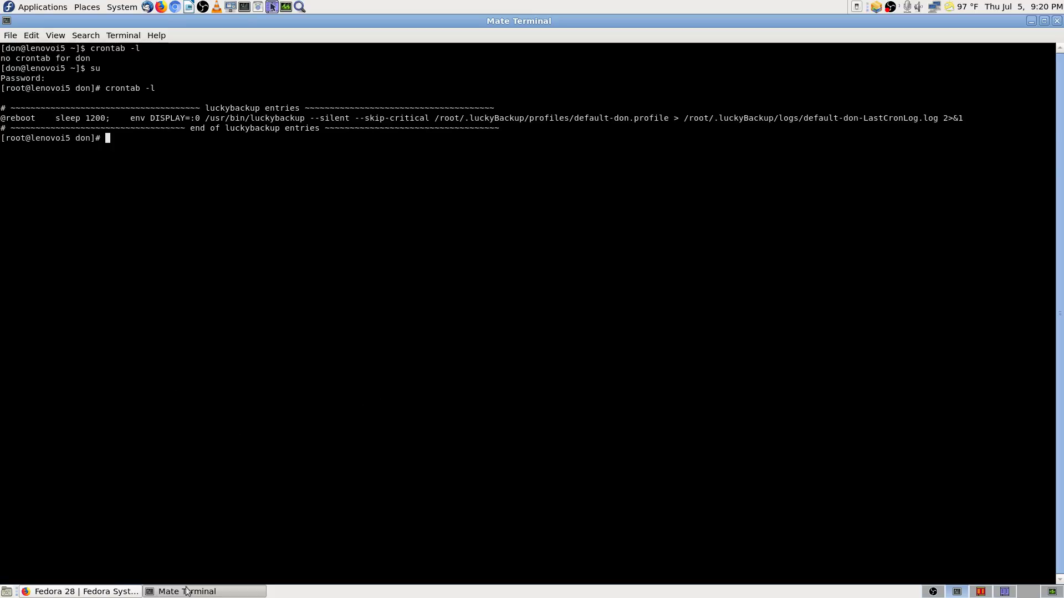
pyautogui.click(128, 592)
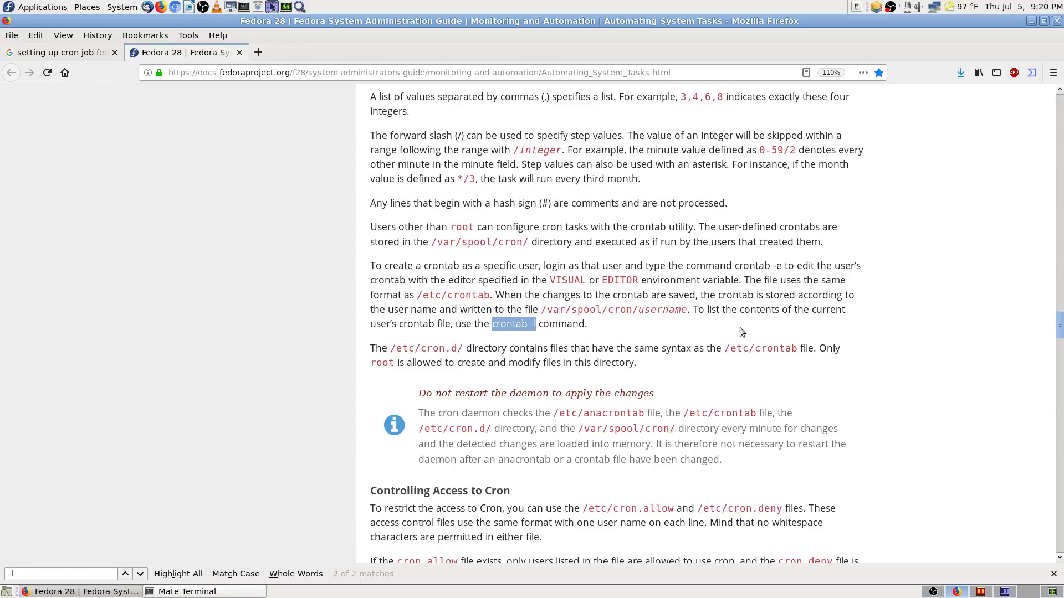
pyautogui.click(210, 592)
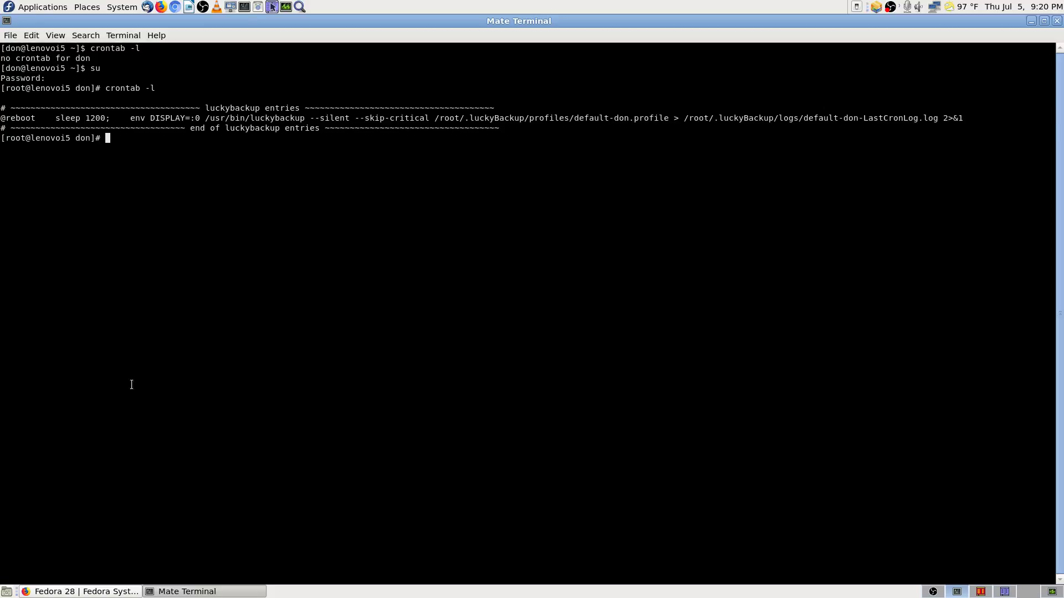
pyautogui.click(98, 592)
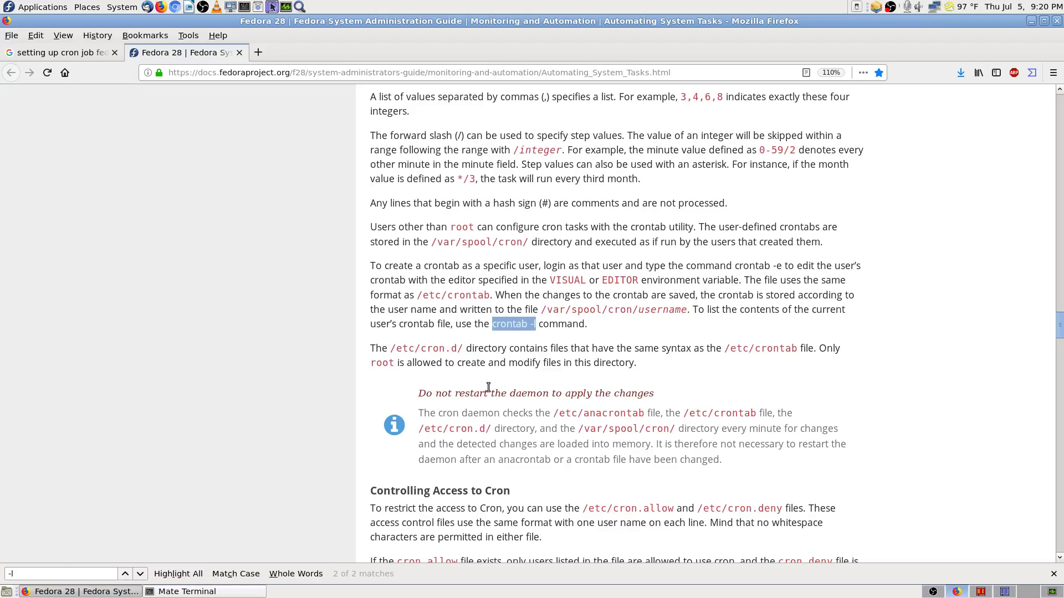
pyautogui.click(257, 591)
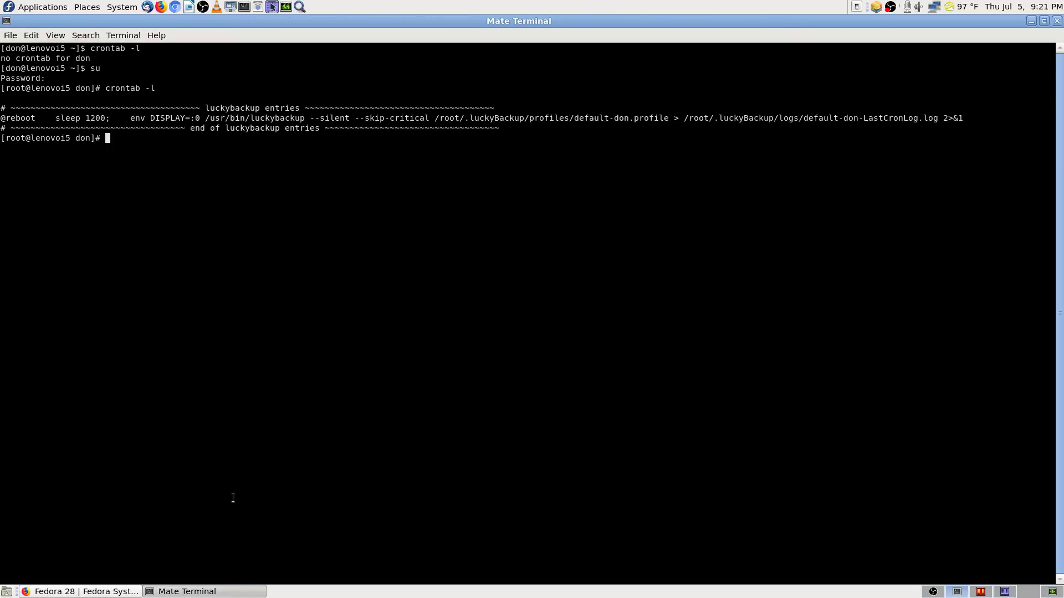
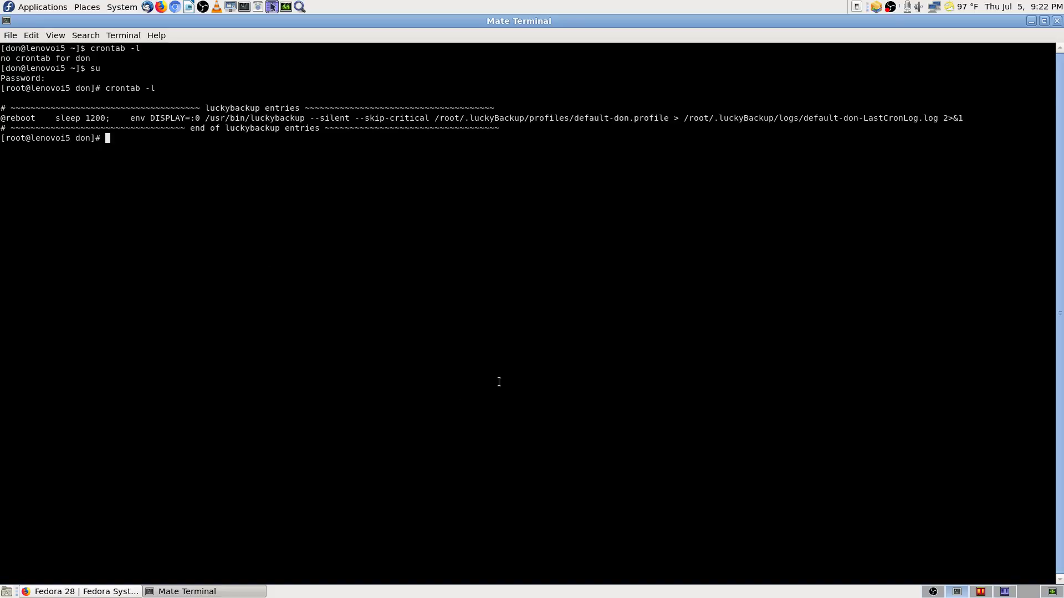
# Step: Switch through the OBS workspace to Krusader, showing Downloads beside Documents/Fedora-28-info
pyautogui.click(933, 592)
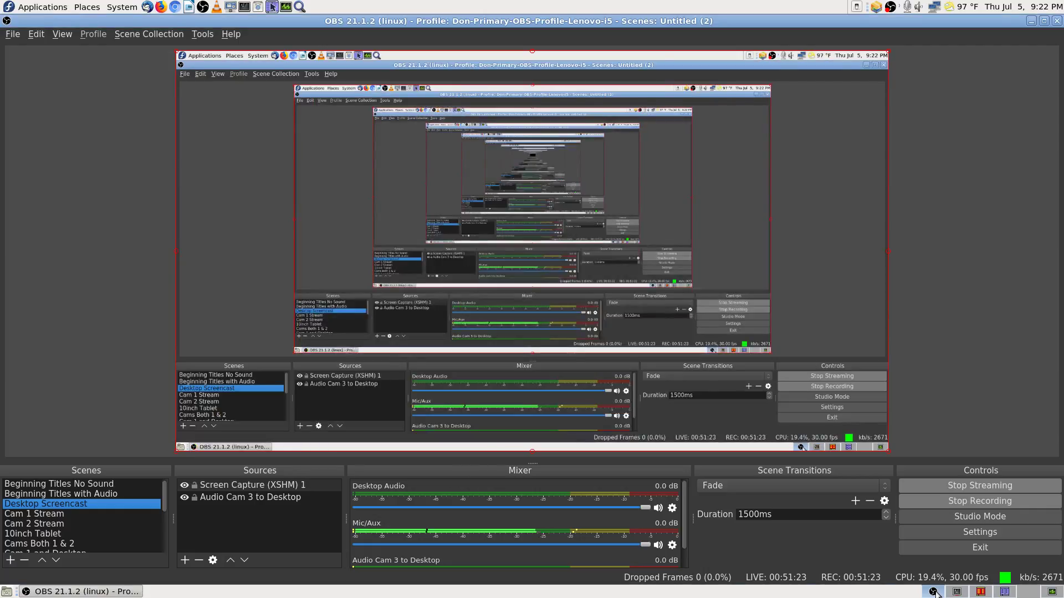
pyautogui.click(986, 594)
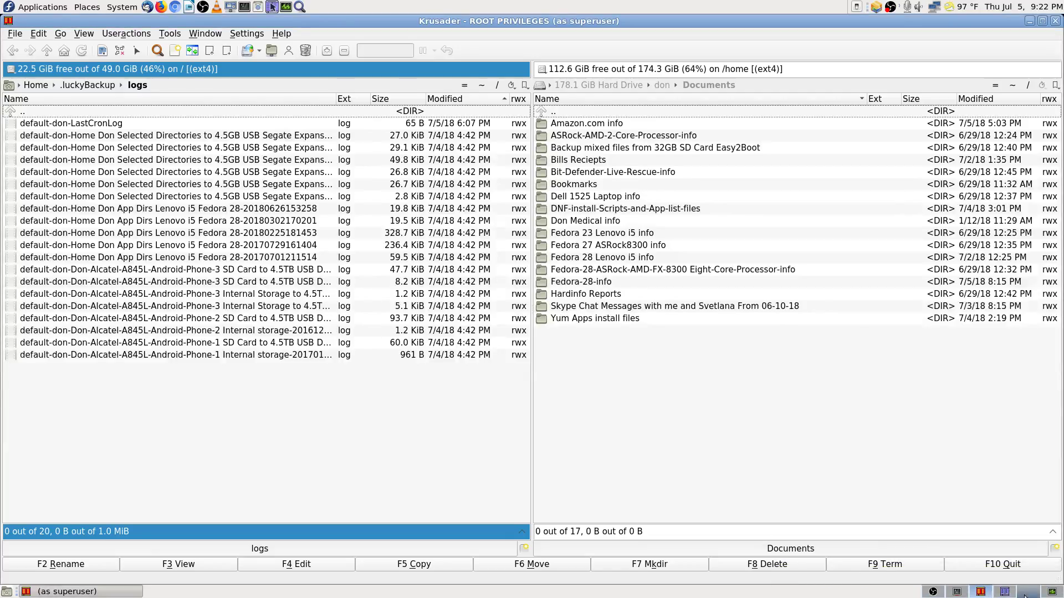
pyautogui.click(957, 593)
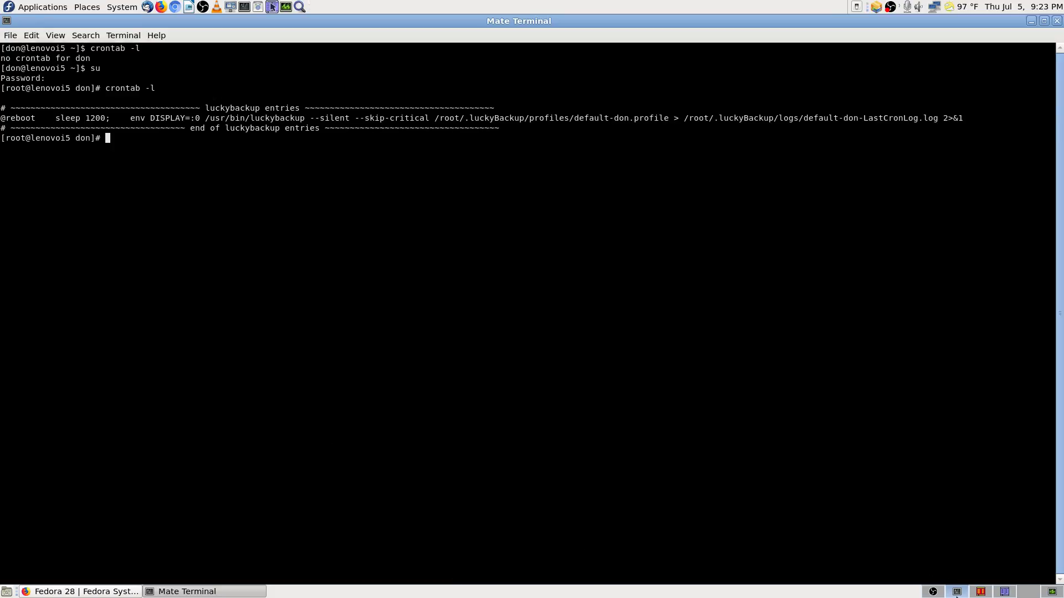
# Step: Copy the /etc/cron.d/ path from the Fedora cron docs, then go back to root Krusader
pyautogui.click(107, 592)
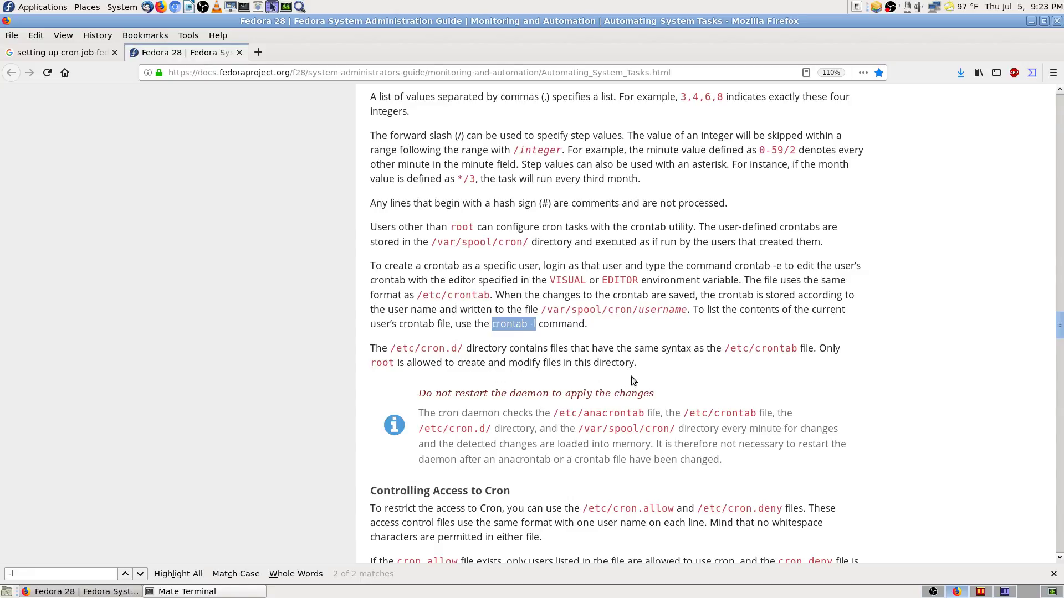
pyautogui.moveTo(390, 348); pyautogui.dragTo(464, 348)
pyautogui.rightClick(457, 348)
pyautogui.click(491, 357)
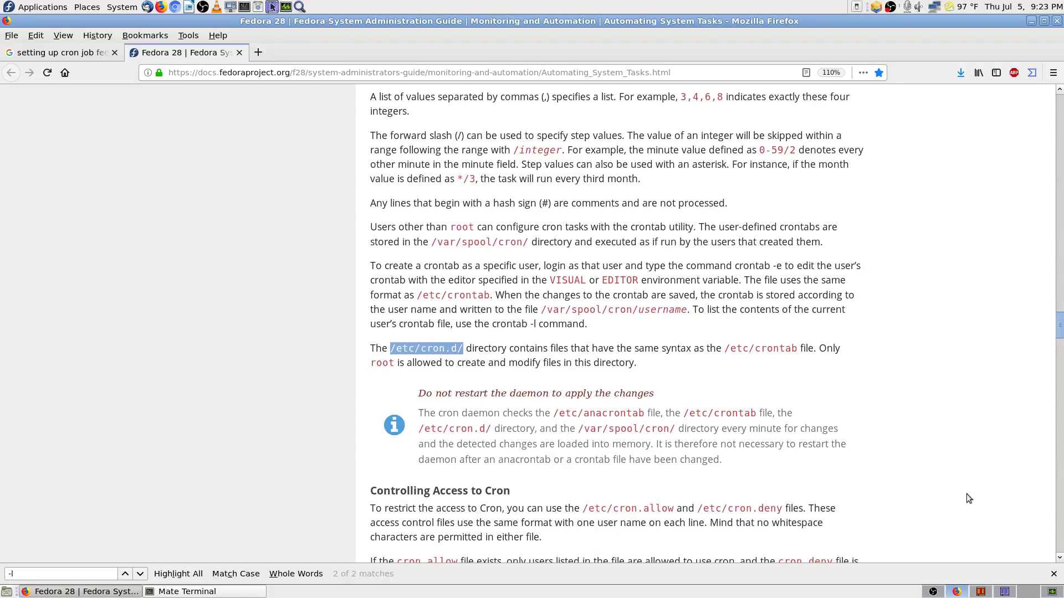
pyautogui.click(980, 592)
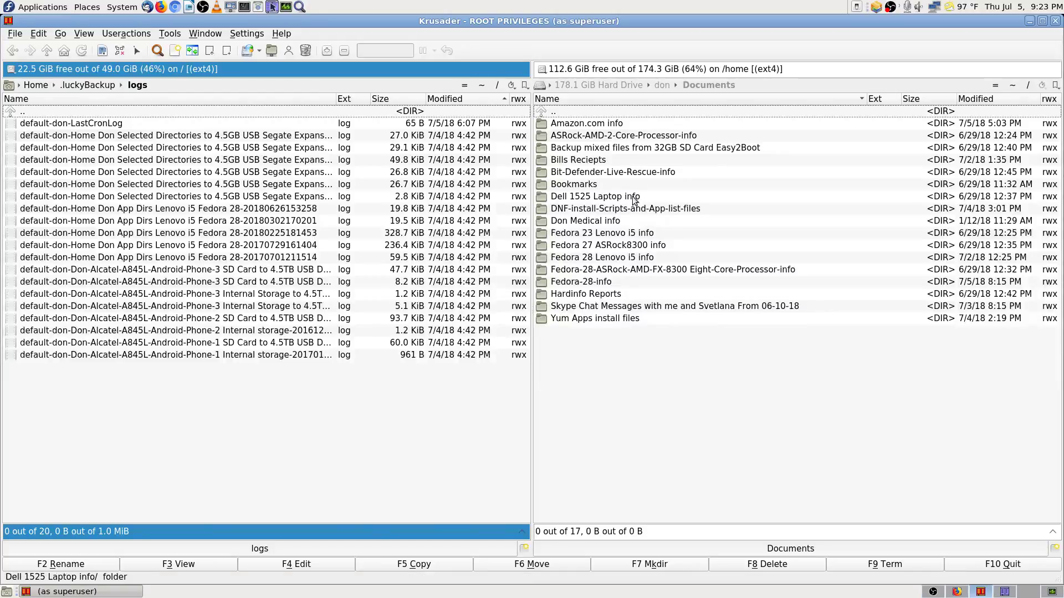
# Step: Point the right panel at /etc/cron.d/ and select its 0hourly file
pyautogui.click(743, 82)
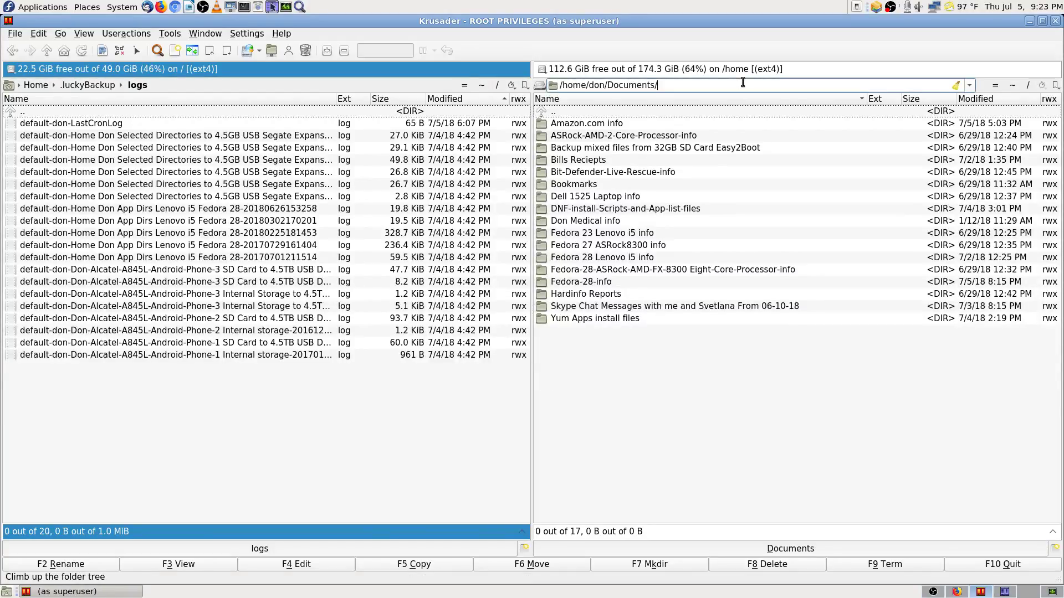
pyautogui.hotkey('ctrl', 'a')
pyautogui.write('/etc/cron.d/')
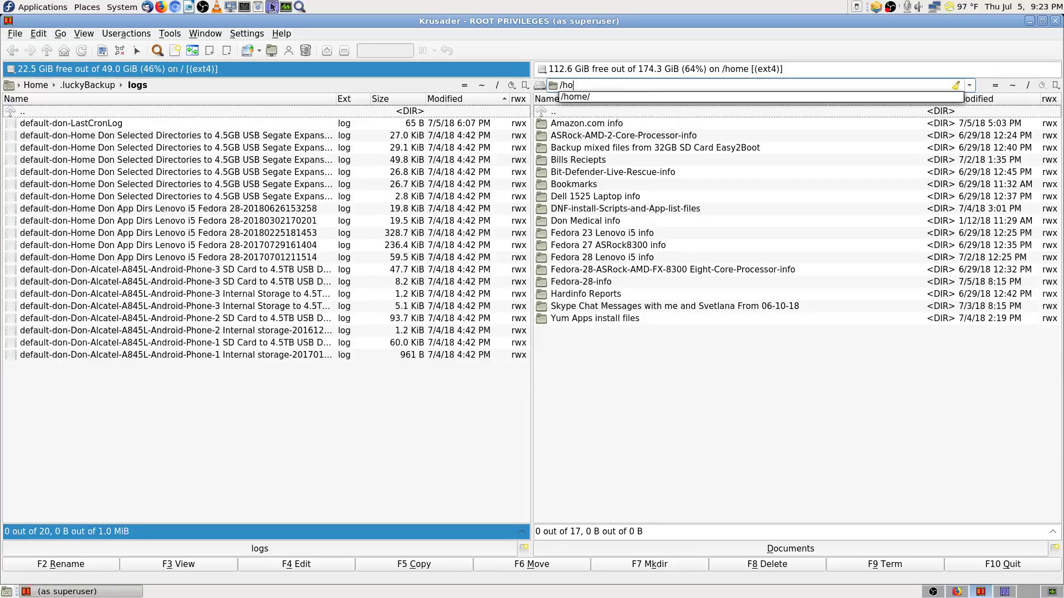
pyautogui.press('Return')
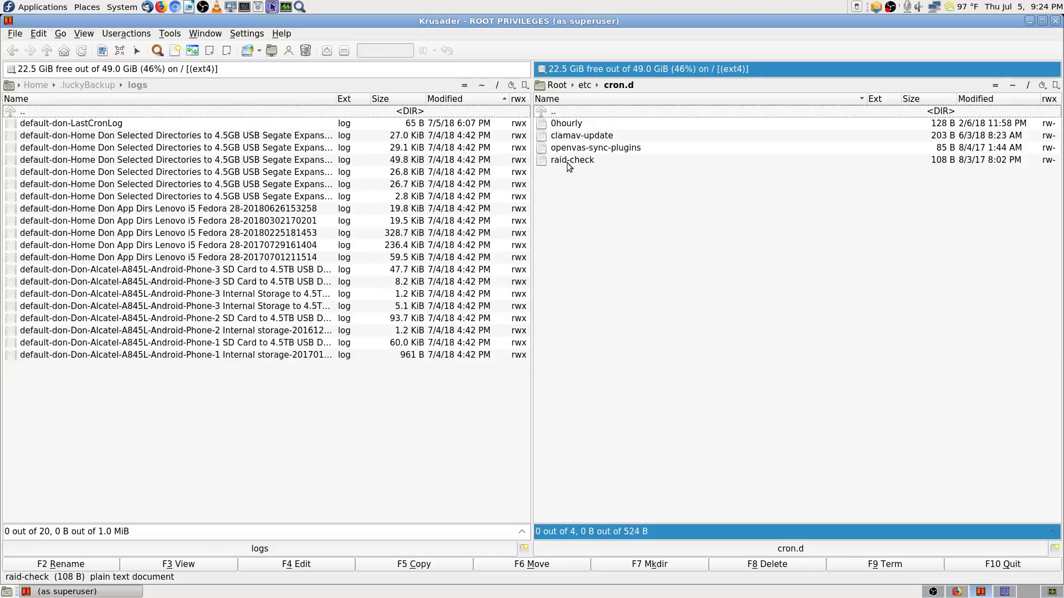
pyautogui.click(581, 125)
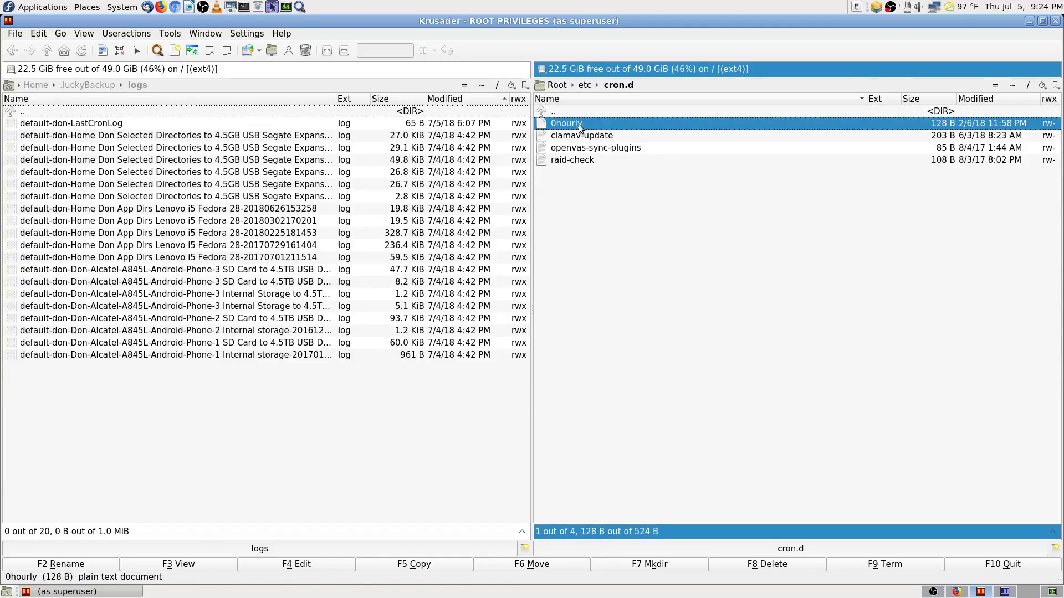
pyautogui.click(204, 565)
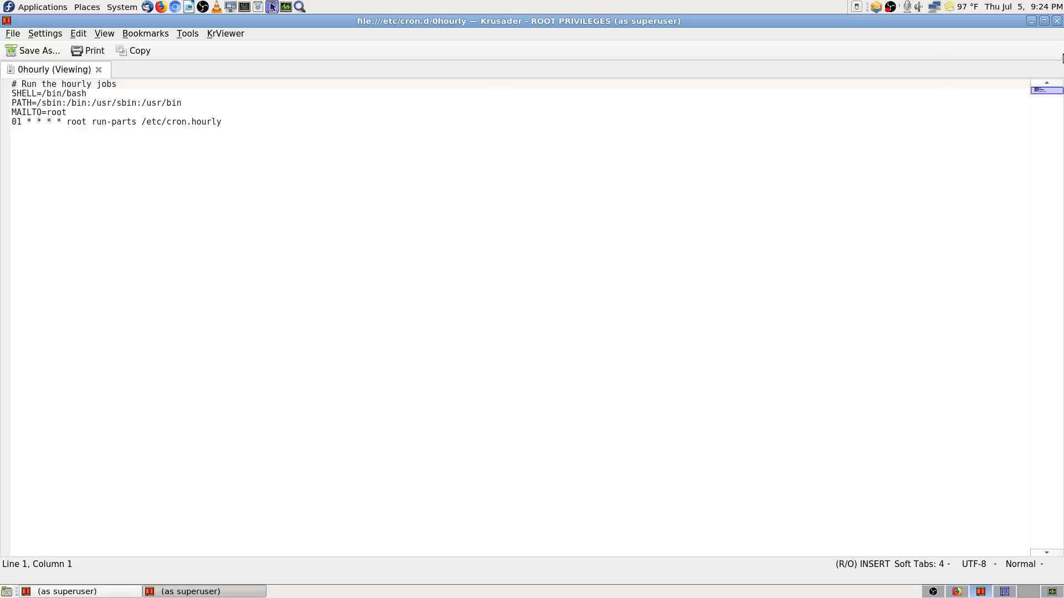
pyautogui.click(1057, 20)
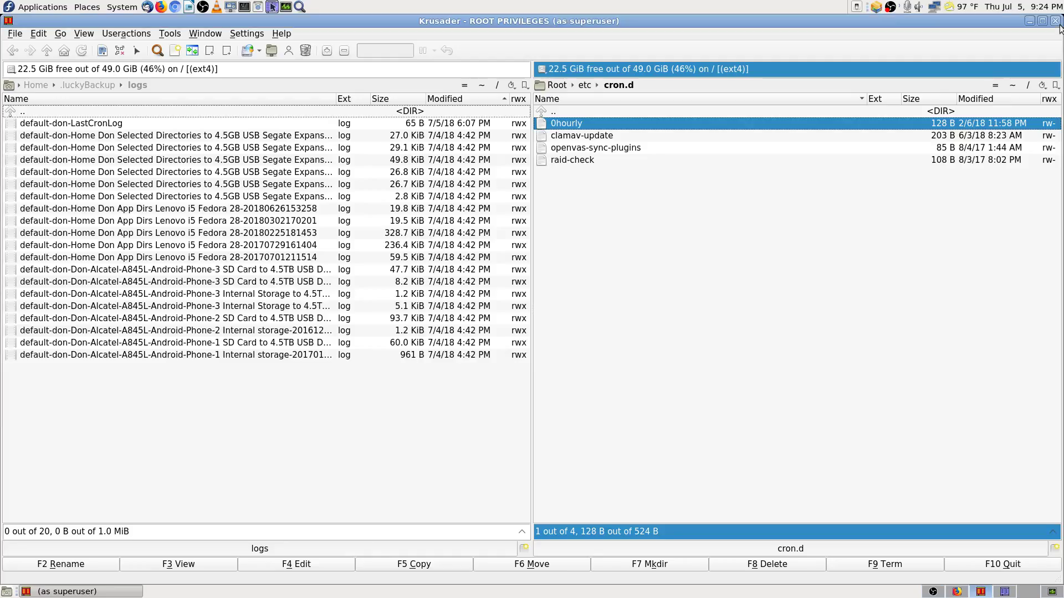
pyautogui.click(604, 142)
pyautogui.click(210, 566)
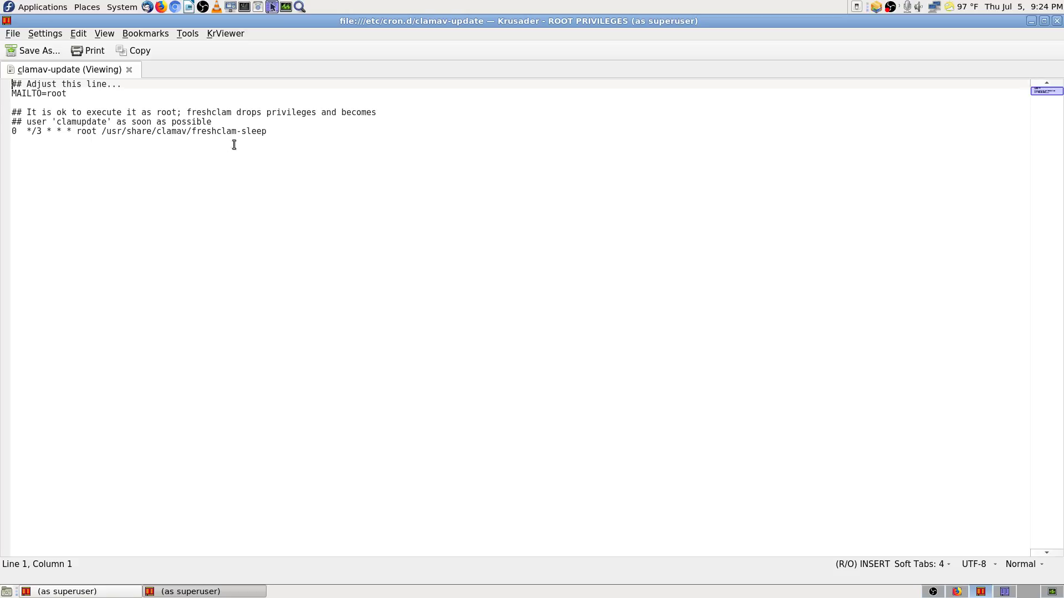
pyautogui.click(1058, 22)
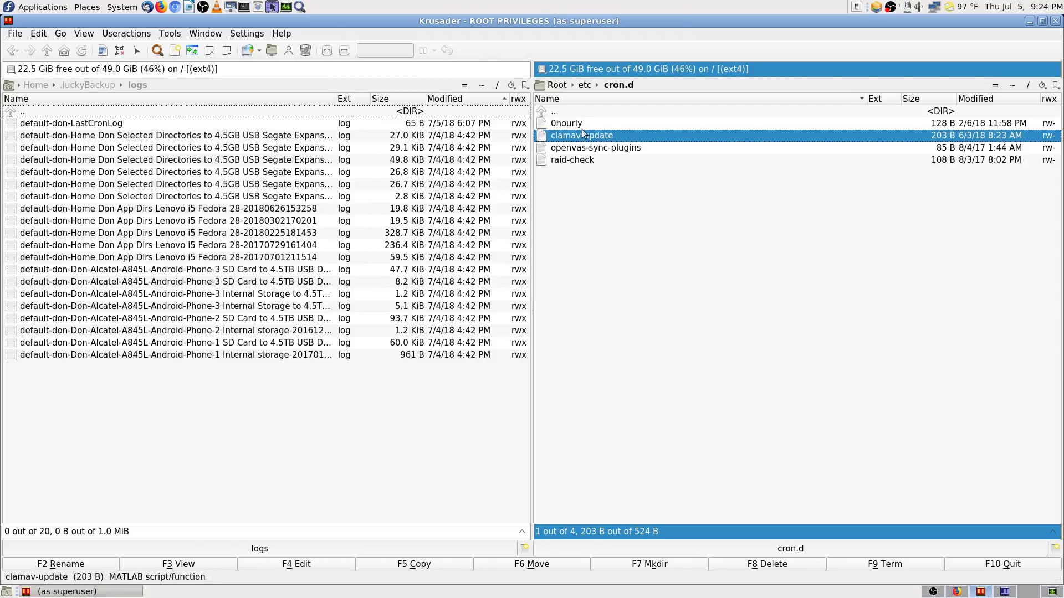
pyautogui.click(589, 149)
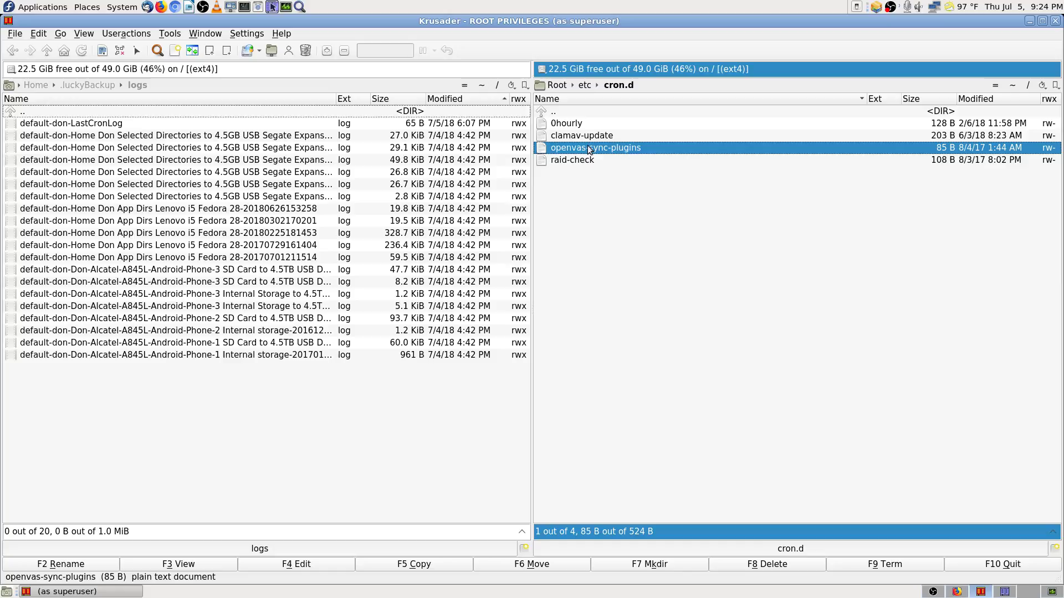
pyautogui.click(208, 567)
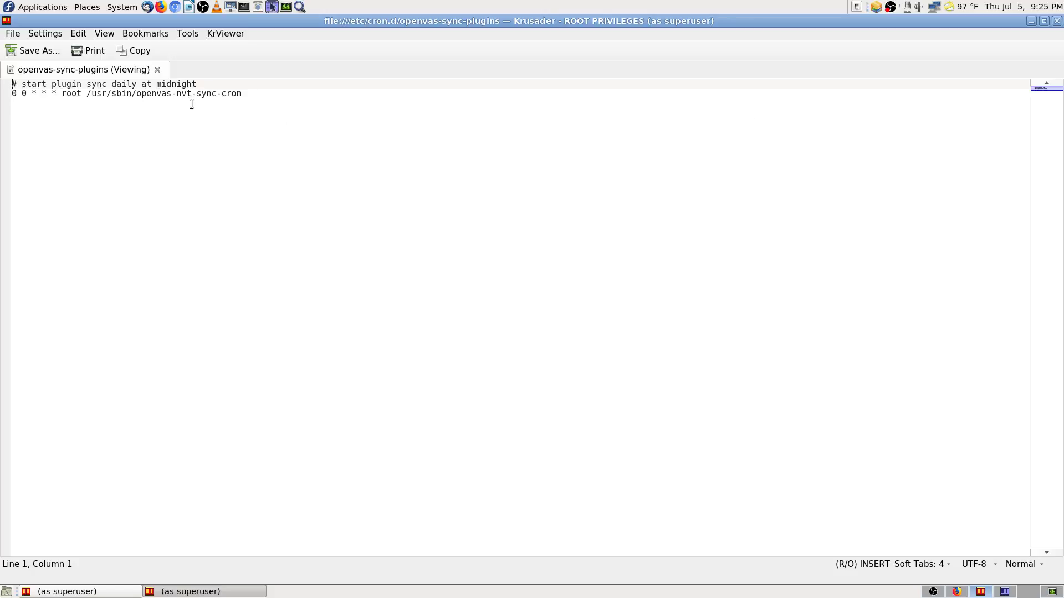
pyautogui.click(1057, 21)
pyautogui.press('Down')
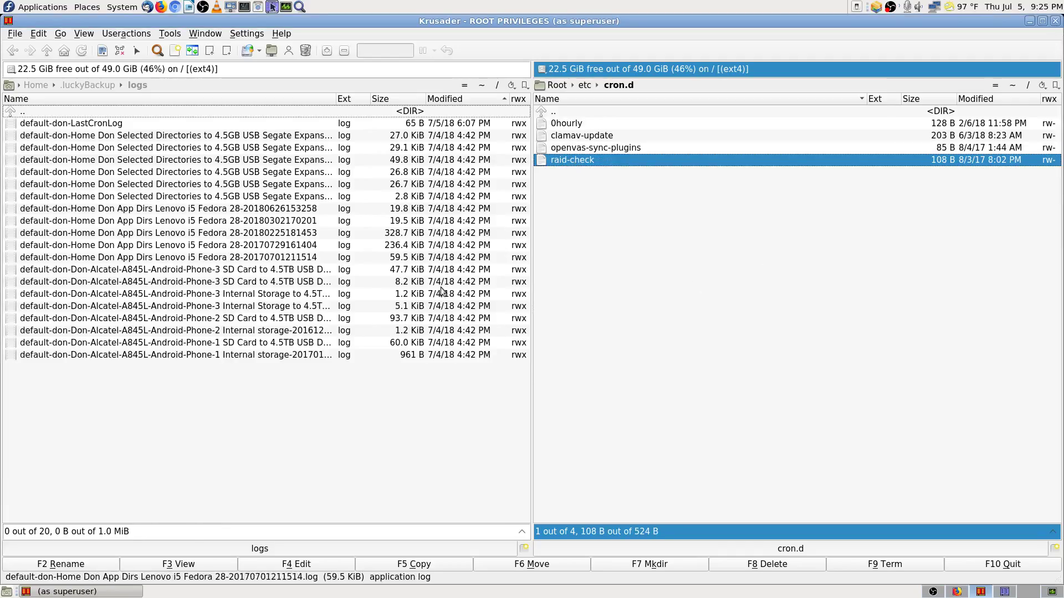
pyautogui.click(183, 564)
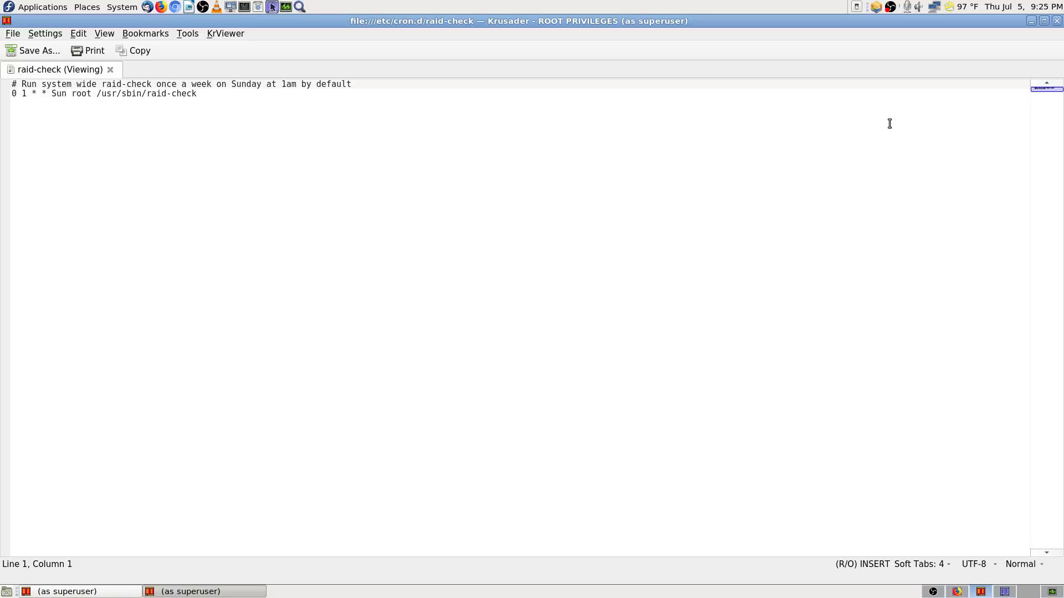
pyautogui.click(1057, 21)
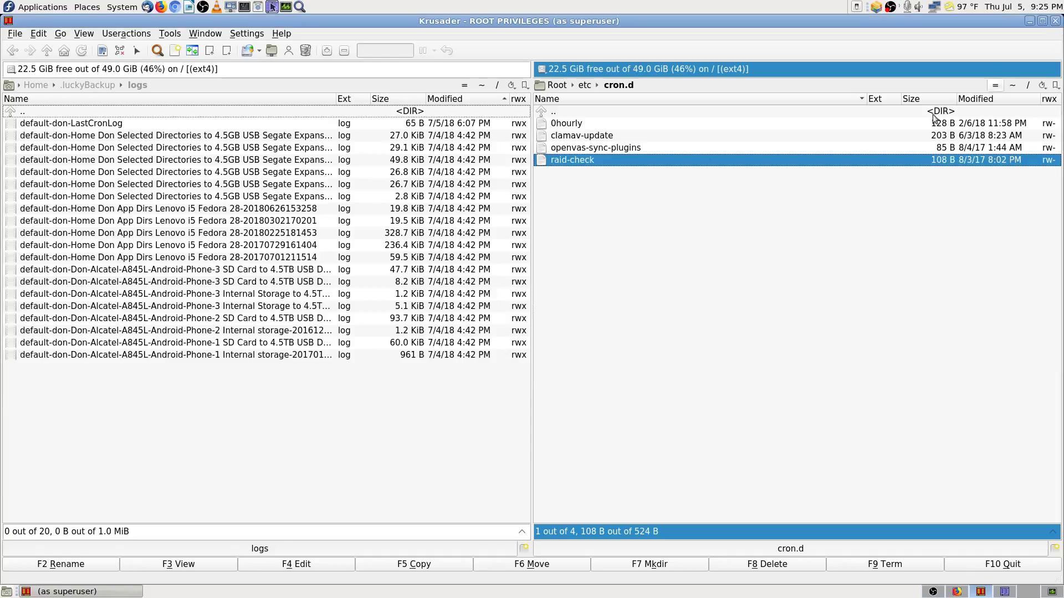
pyautogui.click(582, 114)
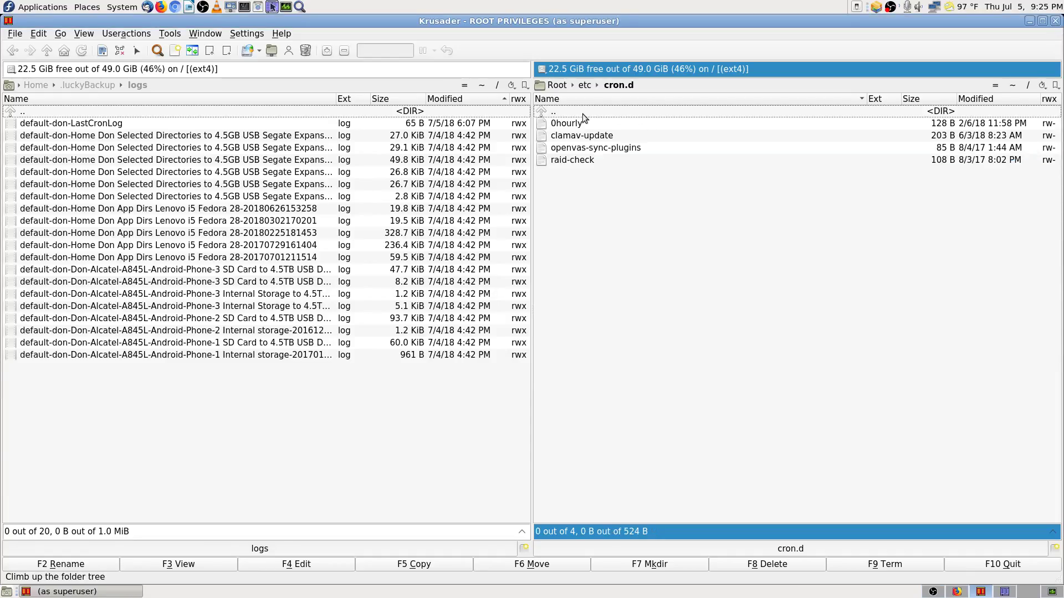
pyautogui.click(957, 592)
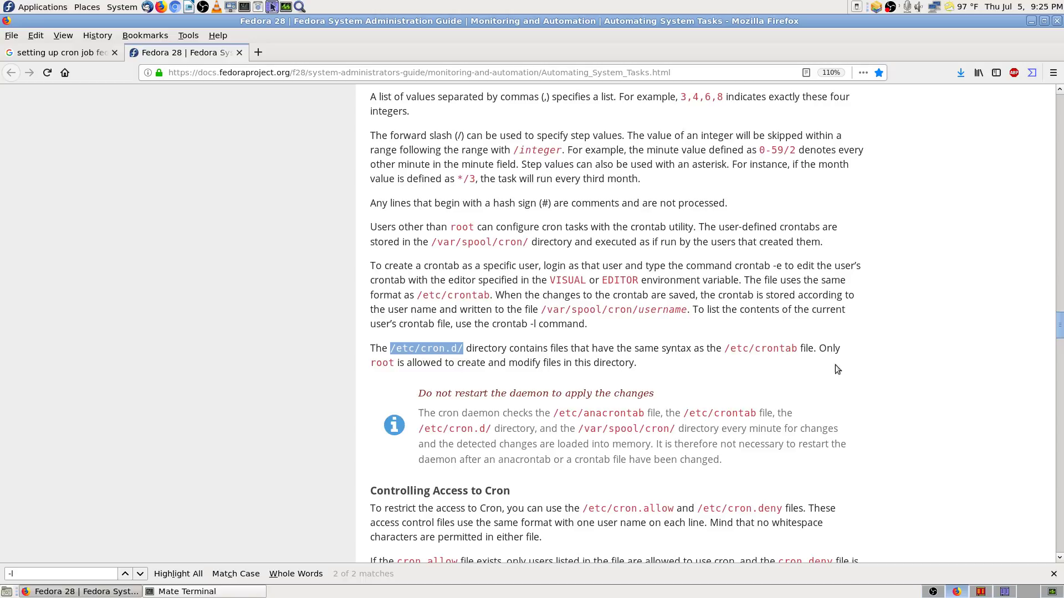
# Step: Read the Fedora docs down to Controlling Access to Cron, then return to Krusader
pyautogui.scroll(-2, 511, 402)
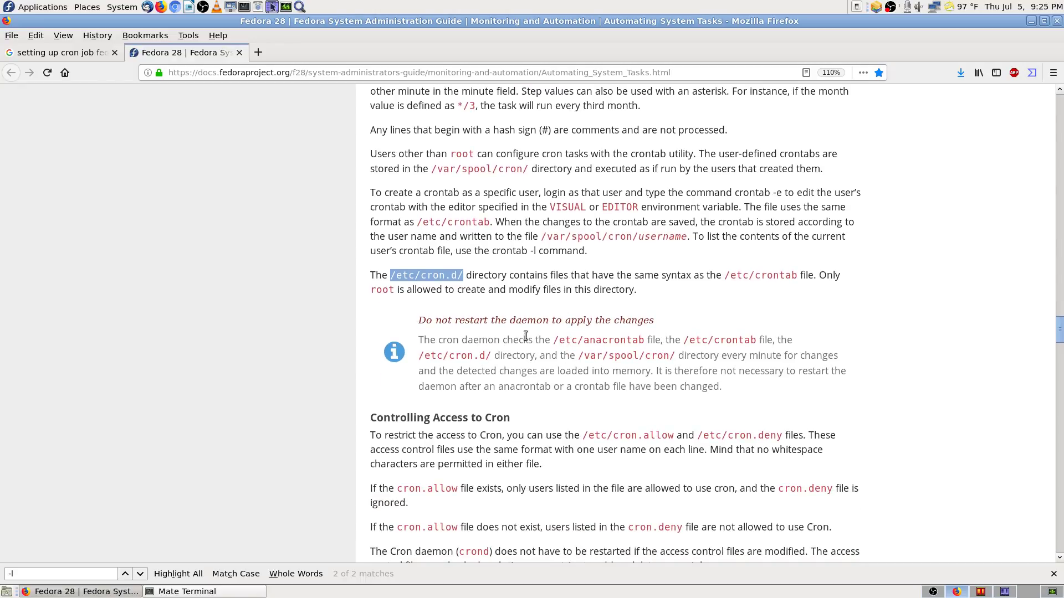
pyautogui.scroll(-2, 533, 366)
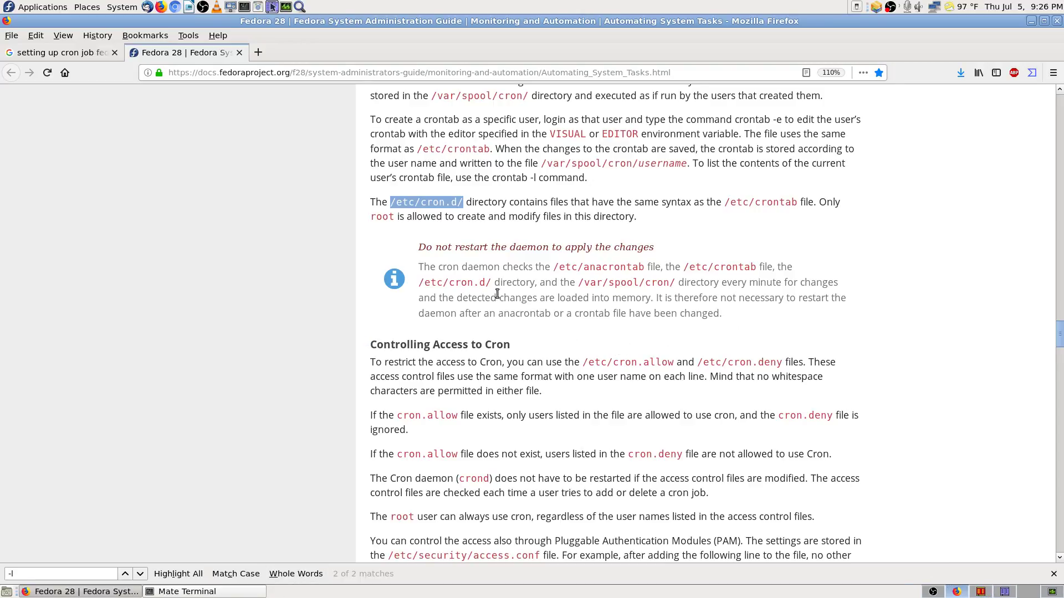
pyautogui.click(981, 593)
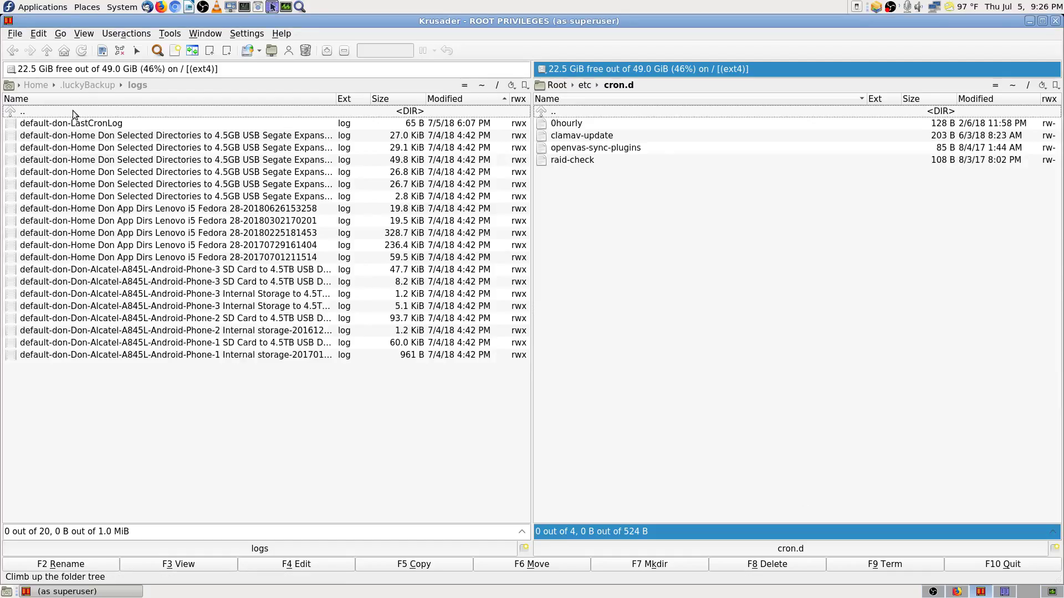
# Step: Step the logs panel back to /var/spool/cron and Downloads, forward to luckyBackup logs, then show Firefox
pyautogui.click(7, 72)
pyautogui.click(9, 52)
pyautogui.click(9, 52)
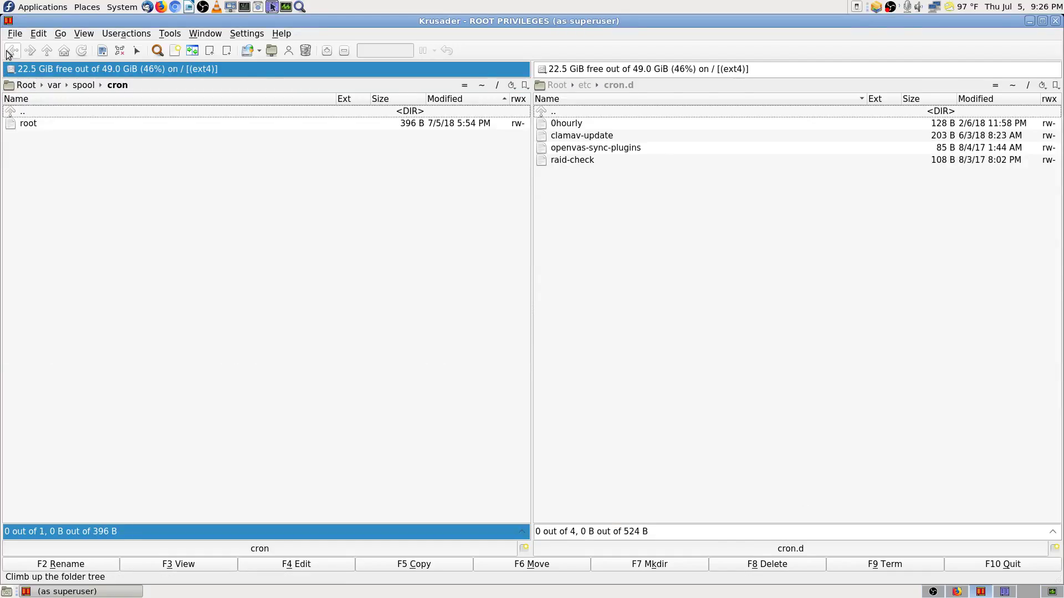
pyautogui.click(9, 52)
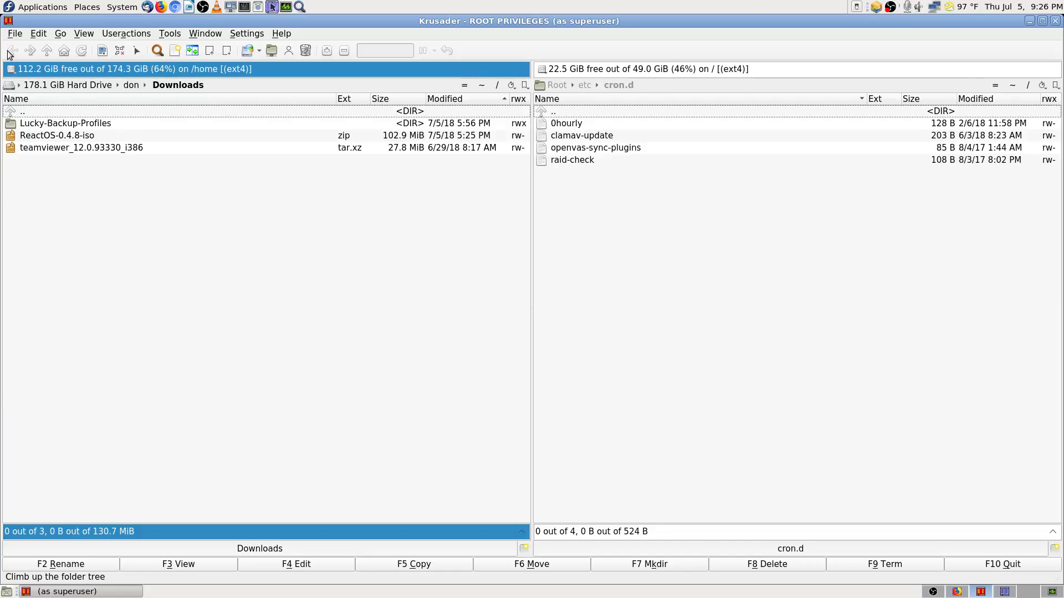
pyautogui.click(28, 51)
pyautogui.click(28, 52)
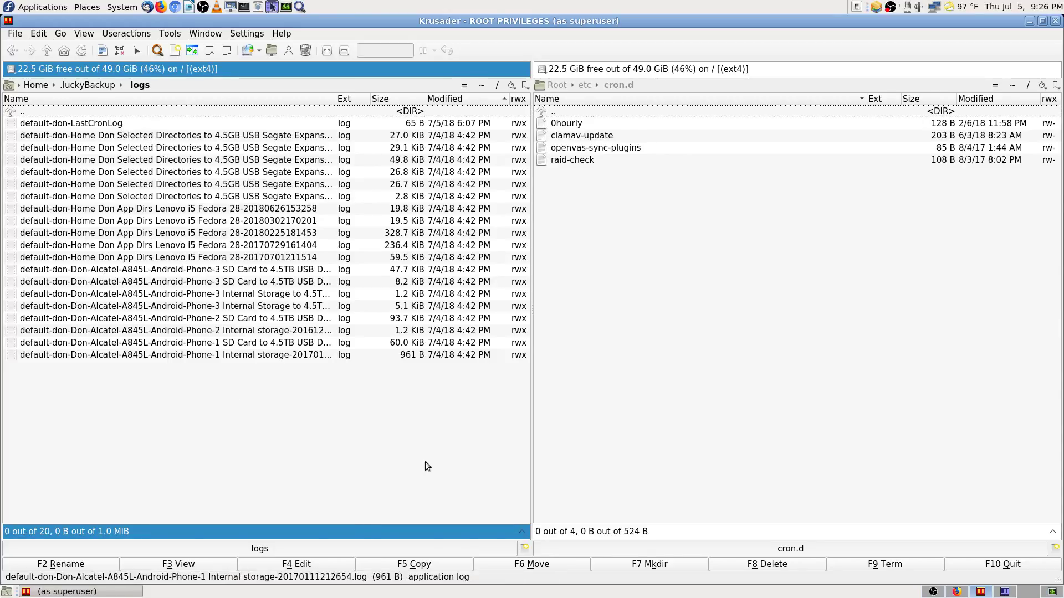
pyautogui.click(958, 592)
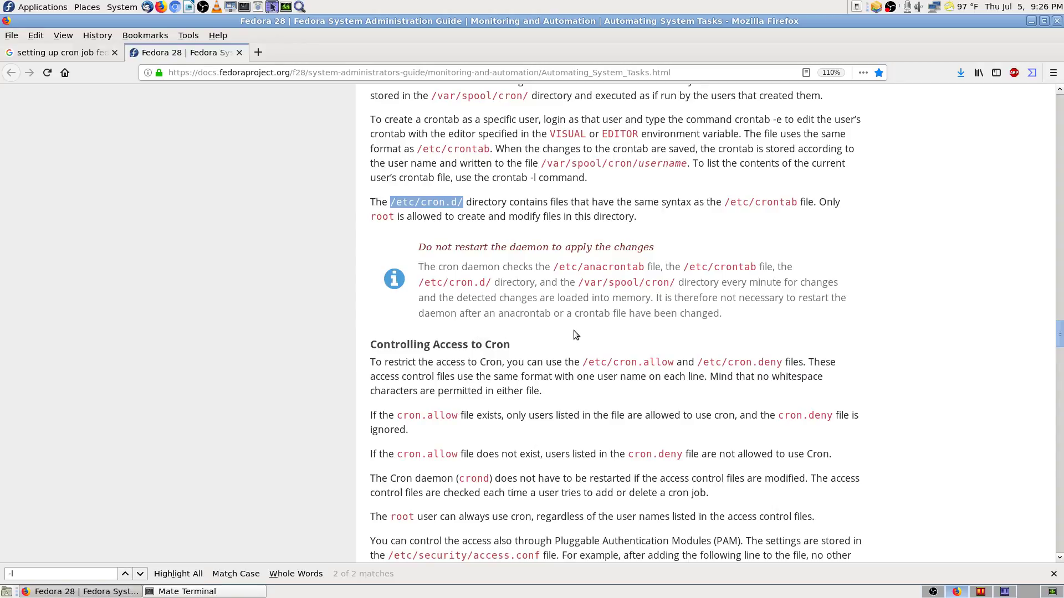
# Step: Find the cron access-control rule and highlight cron.deny and cron.allow in it
pyautogui.scroll(-7, 901, 355)
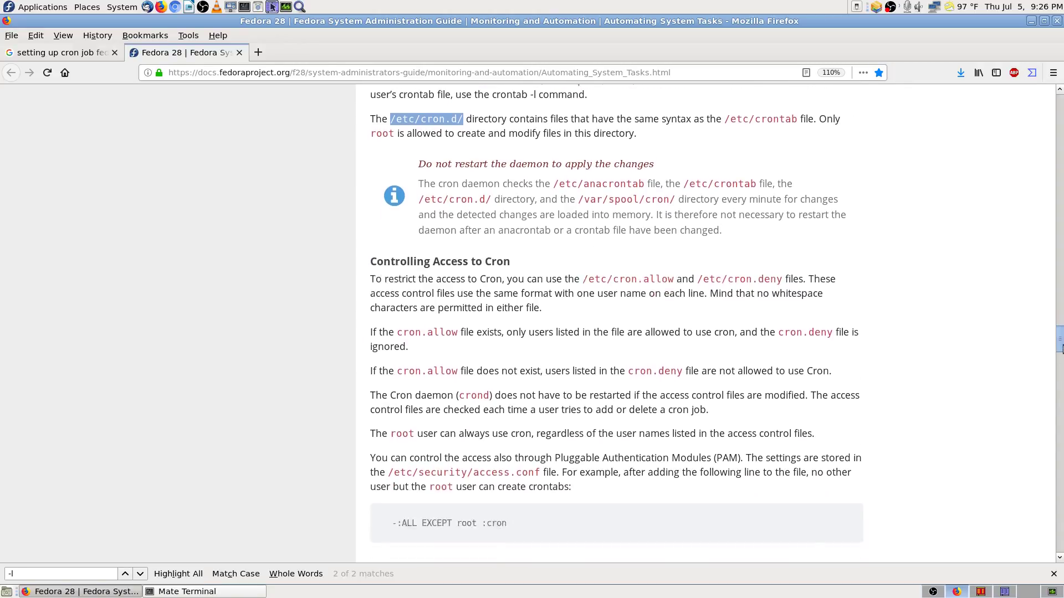
pyautogui.scroll(-1, 556, 213)
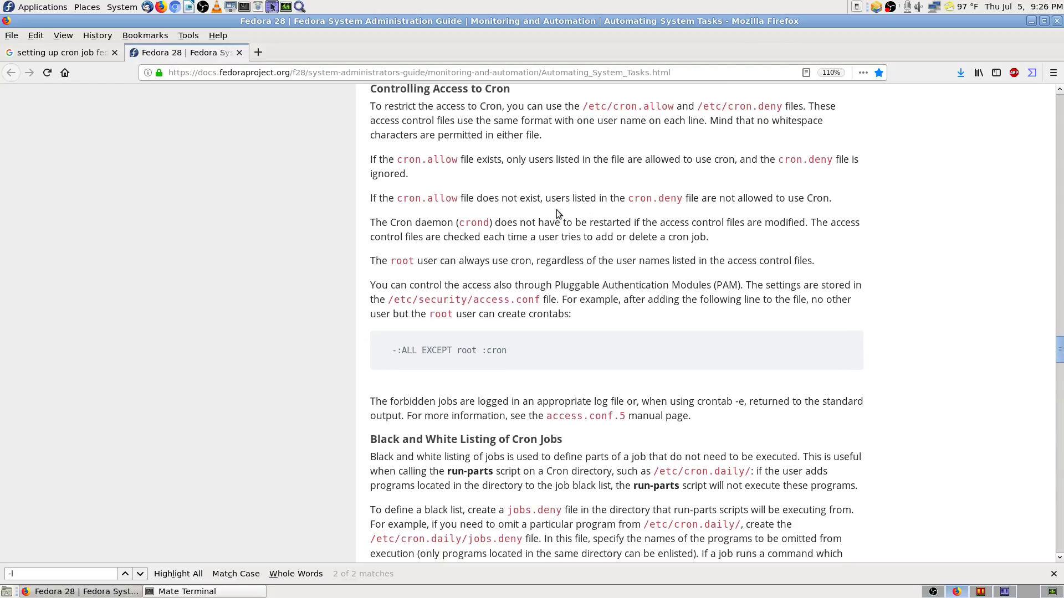
pyautogui.scroll(1, 560, 205)
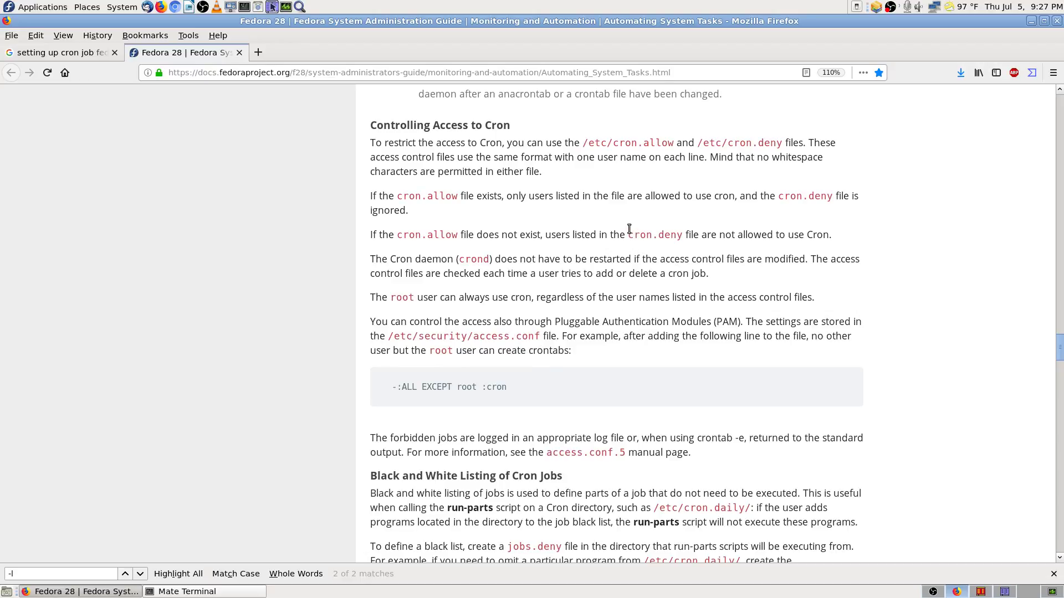
pyautogui.moveTo(628, 234); pyautogui.dragTo(691, 234)
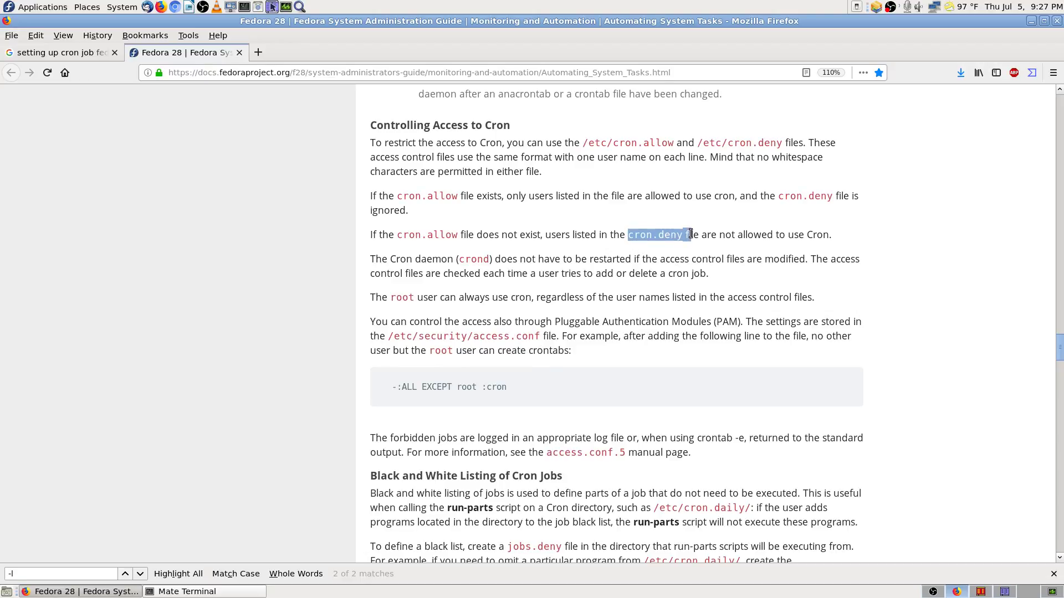
pyautogui.moveTo(402, 234); pyautogui.dragTo(451, 235)
pyautogui.click(399, 244)
# Step: Read further down the guide to the Installing At and Batch section
pyautogui.scroll(-4, 339, 325)
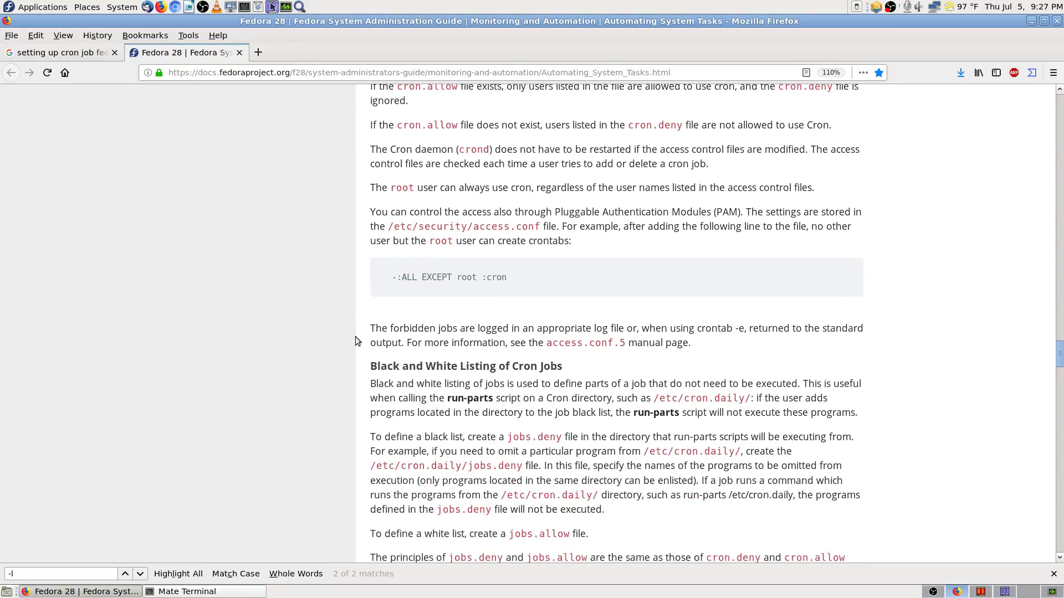
pyautogui.scroll(-5, 355, 338)
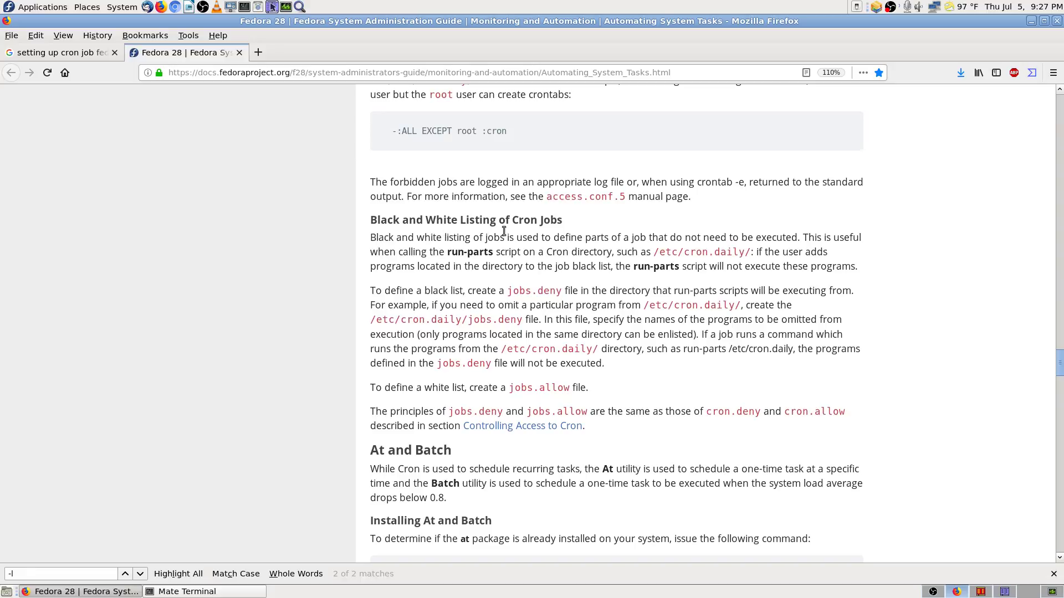
pyautogui.scroll(-1, 351, 260)
pyautogui.scroll(-2, 351, 259)
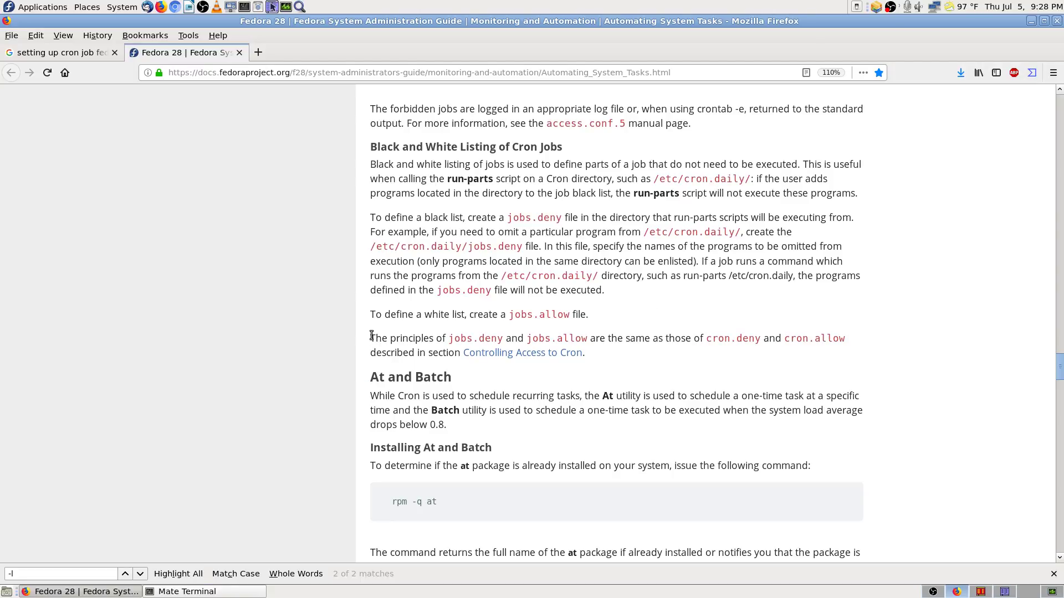
pyautogui.scroll(-3, 369, 328)
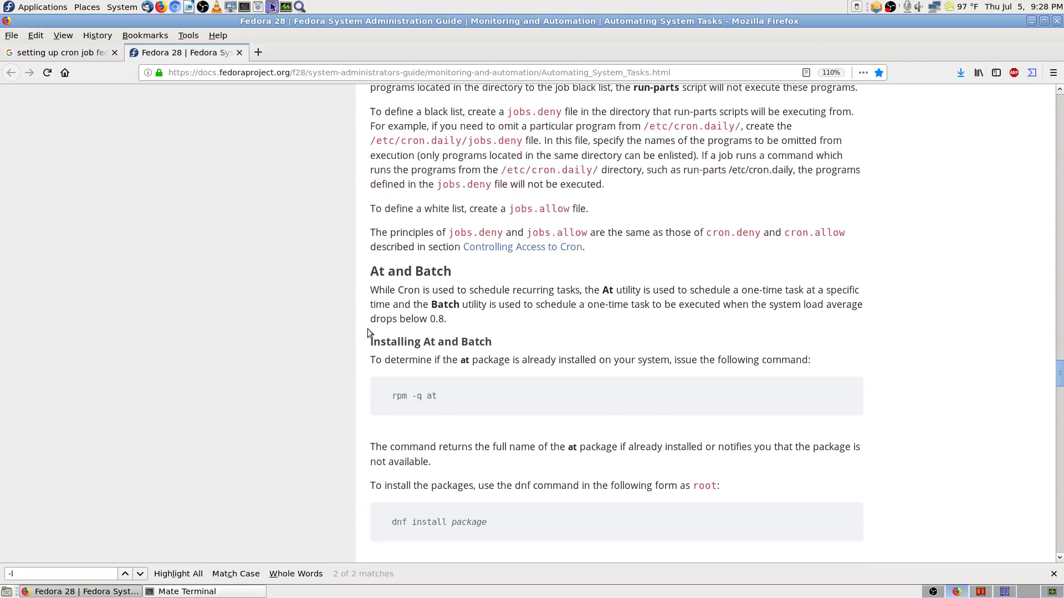
pyautogui.scroll(-2, 348, 291)
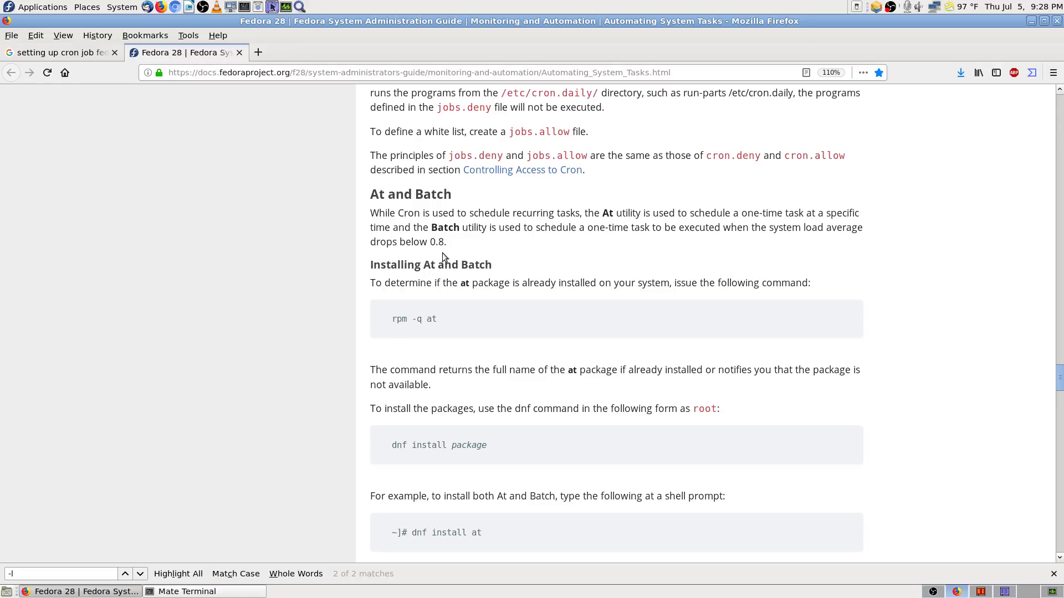
# Step: Copy the 'rpm -q at' command from the At and Batch code block
pyautogui.scroll(-2, 469, 284)
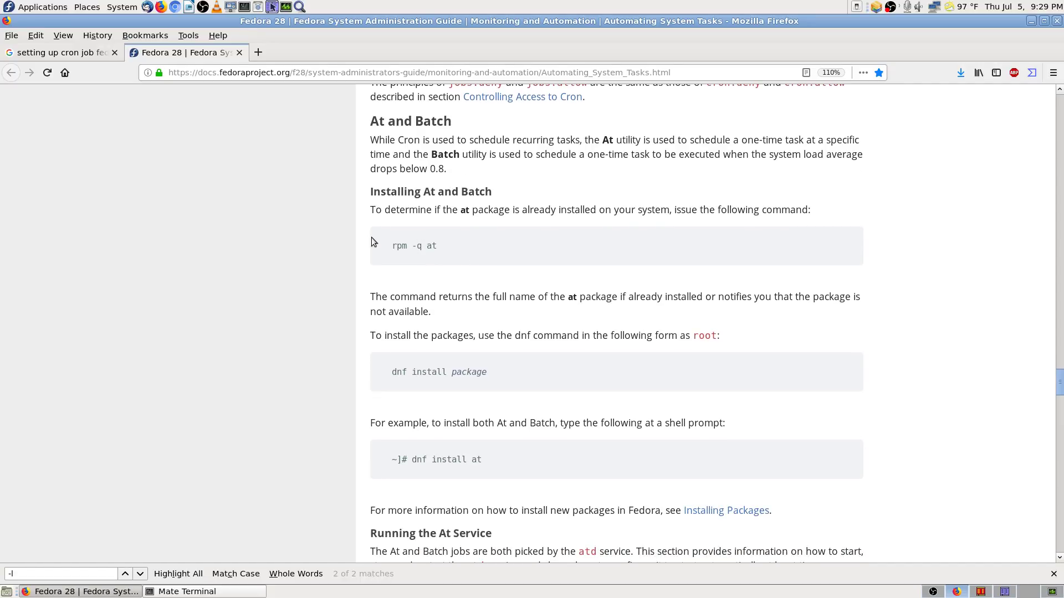
pyautogui.scroll(-2, 366, 250)
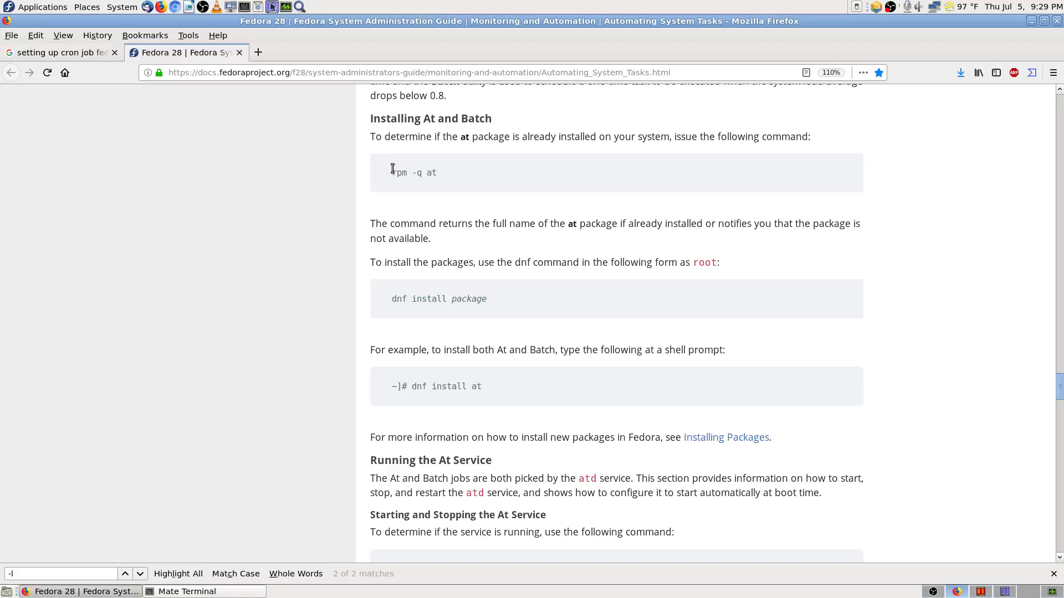
pyautogui.moveTo(393, 169); pyautogui.dragTo(426, 170)
pyautogui.rightClick(424, 169)
pyautogui.click(453, 182)
# Step: Paste and run 'rpm -q at' at the root prompt in Mate Terminal
pyautogui.click(252, 591)
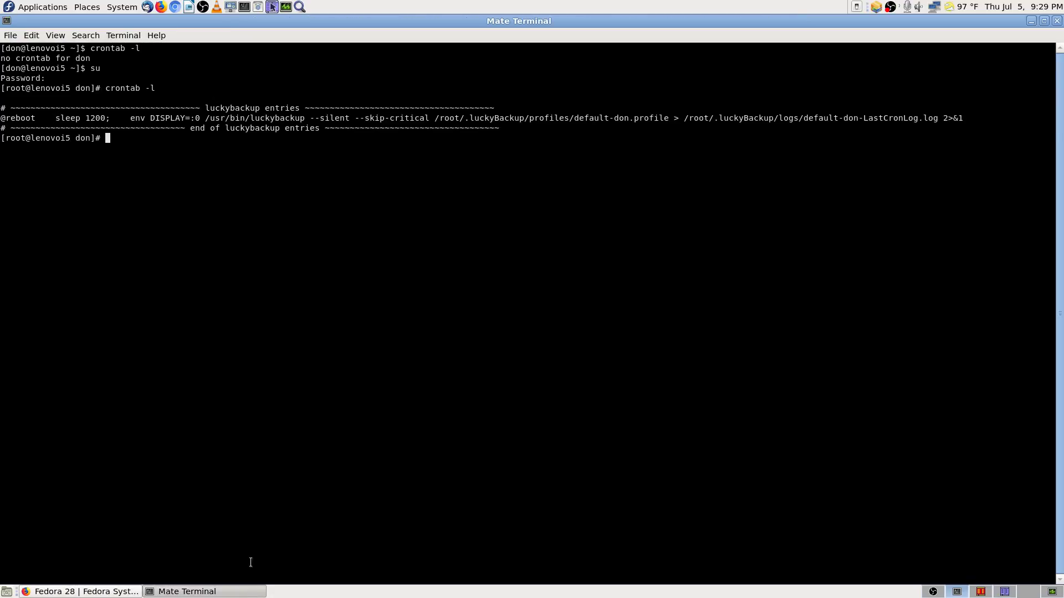
pyautogui.rightClick(164, 233)
pyautogui.click(216, 303)
pyautogui.press('Return')
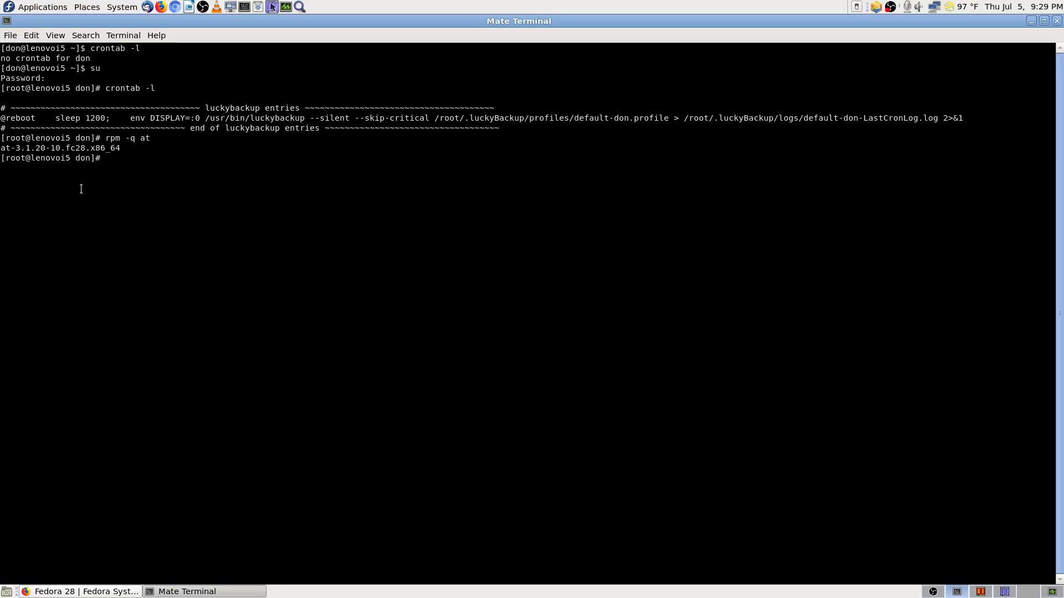
# Step: Run 'rpm -q ksysguard' by editing the pasted command, then return to the Fedora guide
pyautogui.rightClick(136, 185)
pyautogui.click(160, 258)
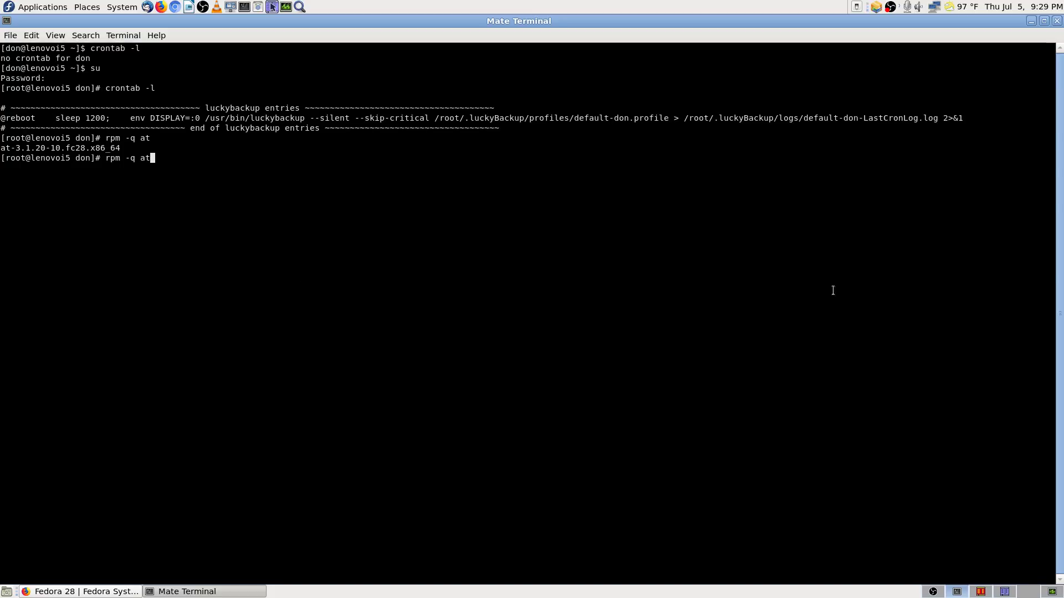
pyautogui.press('BackSpace')
pyautogui.press('BackSpace')
pyautogui.write('ksysguard')
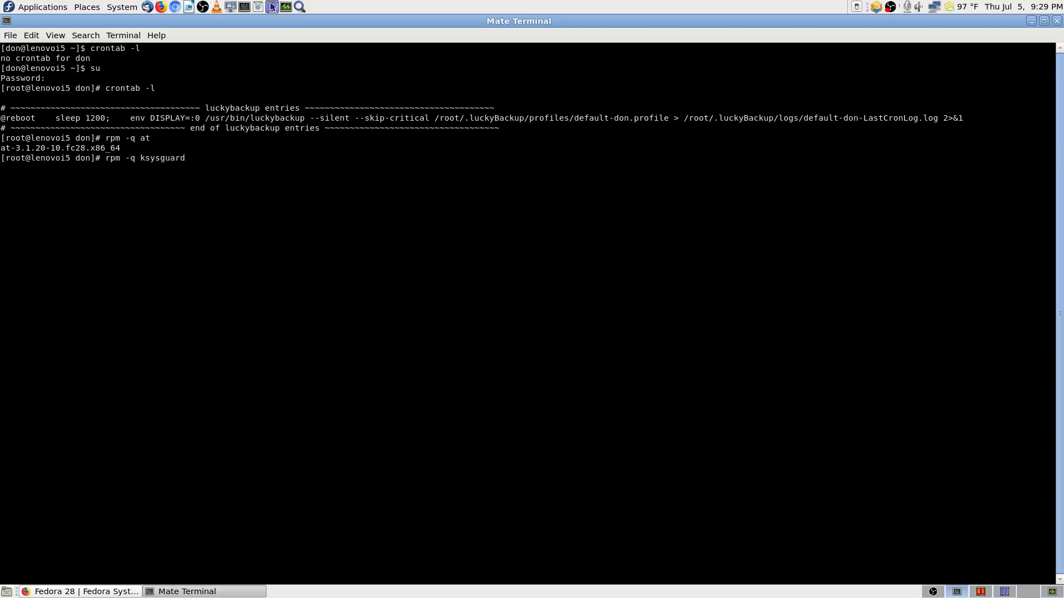
pyautogui.press('Return')
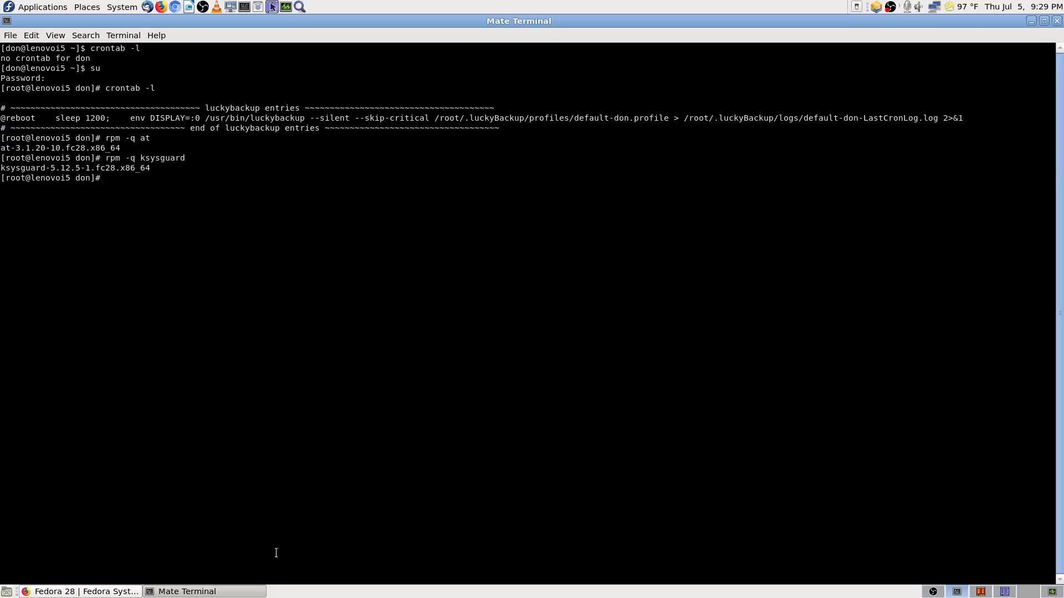
pyautogui.click(108, 592)
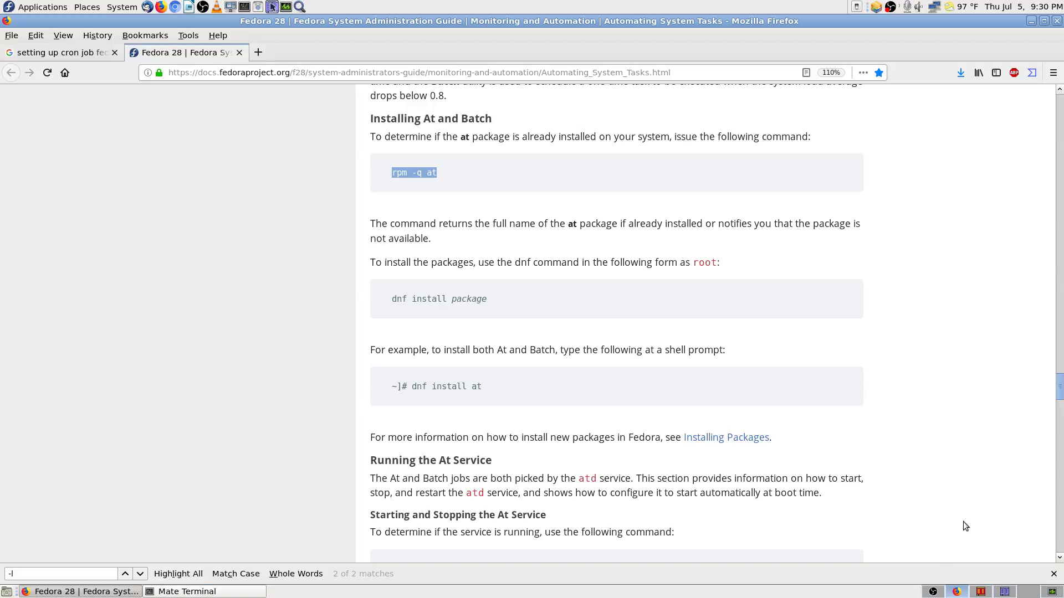
# Step: On an empty workspace, open and close Software, then launch a blank LibreOffice Writer document
pyautogui.click(1029, 592)
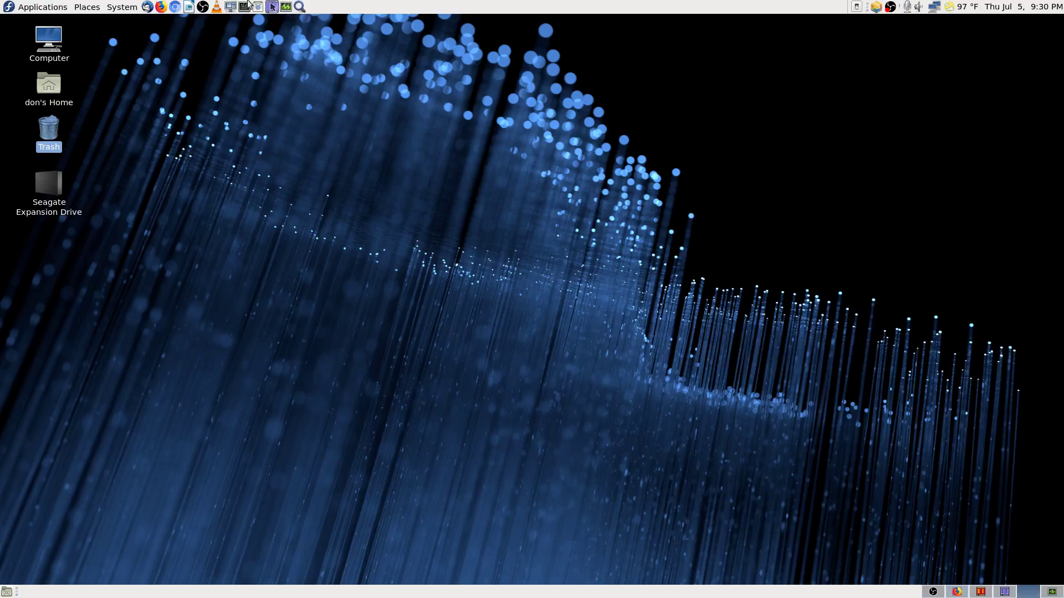
pyautogui.click(258, 7)
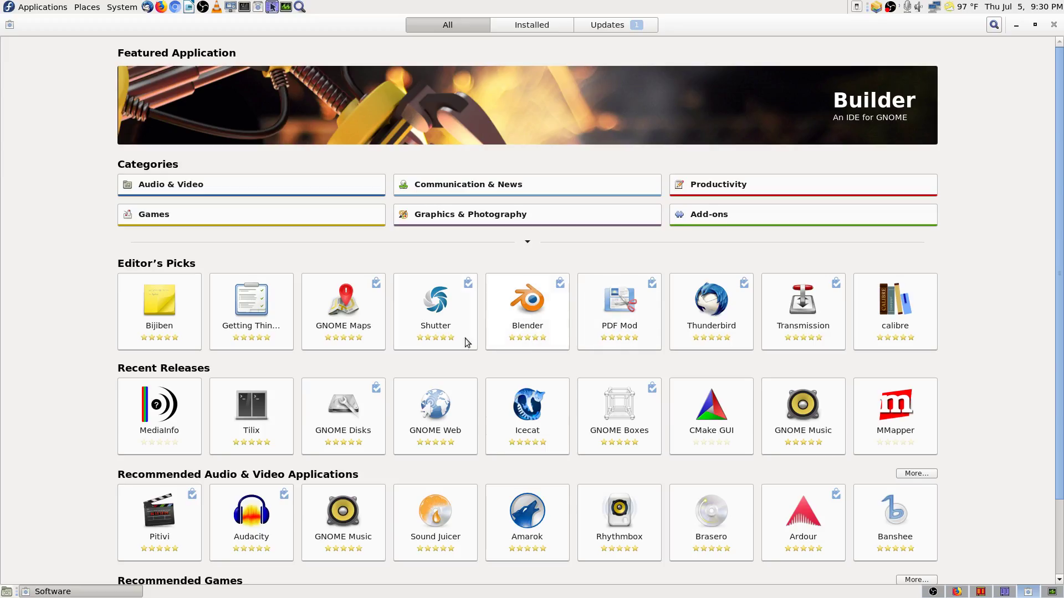
pyautogui.click(1054, 24)
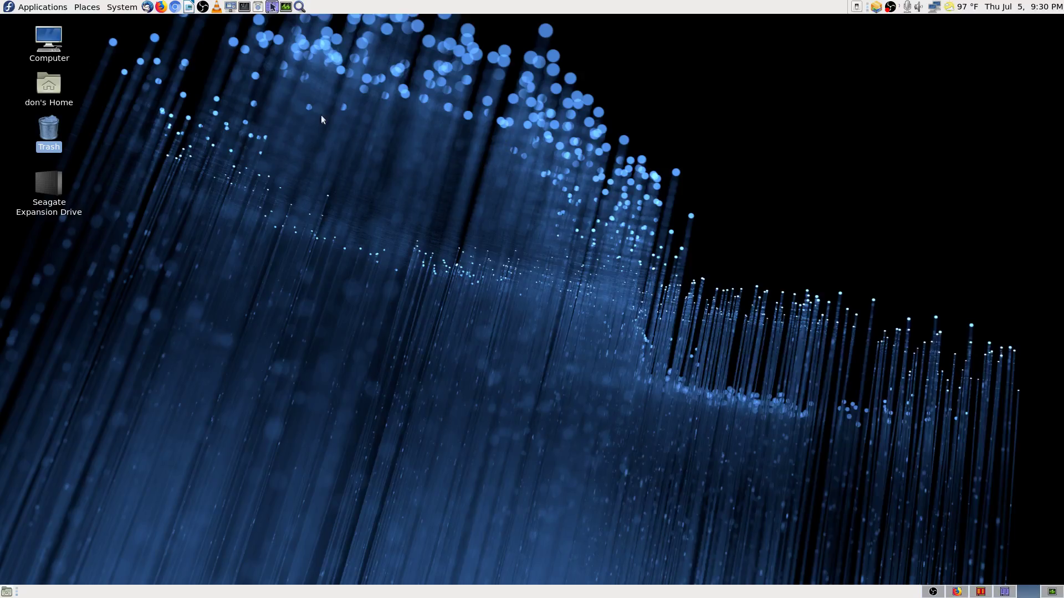
pyautogui.click(188, 6)
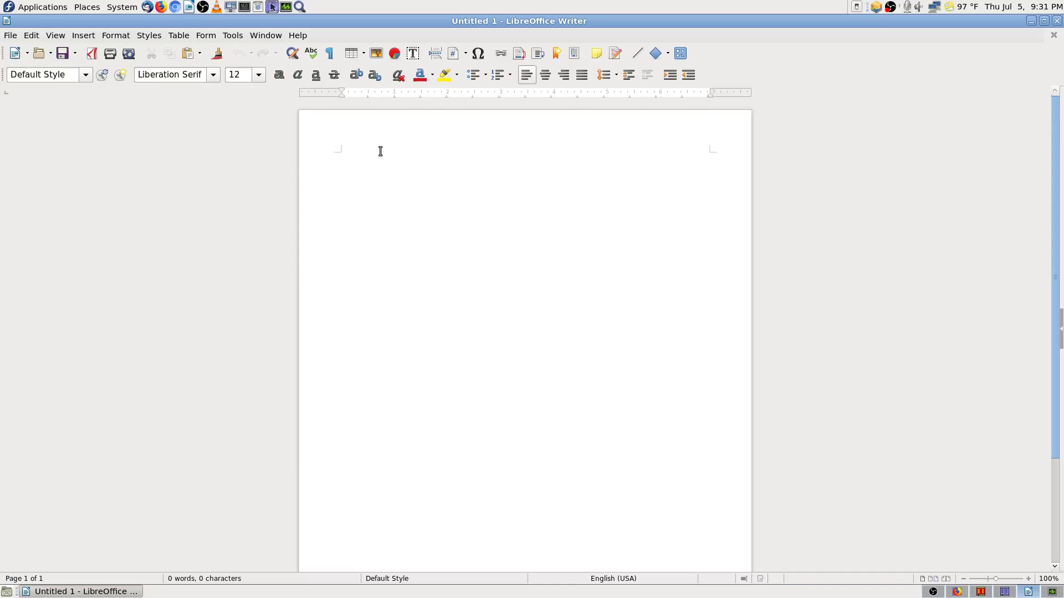
# Step: Type a heading about favourite Linux commands and paste the rpm -q at command below it
pyautogui.write('Linux')
pyautogui.write(' Commands ')
pyautogui.write('Don likes.')
pyautogui.write('..')
pyautogui.press('Return')
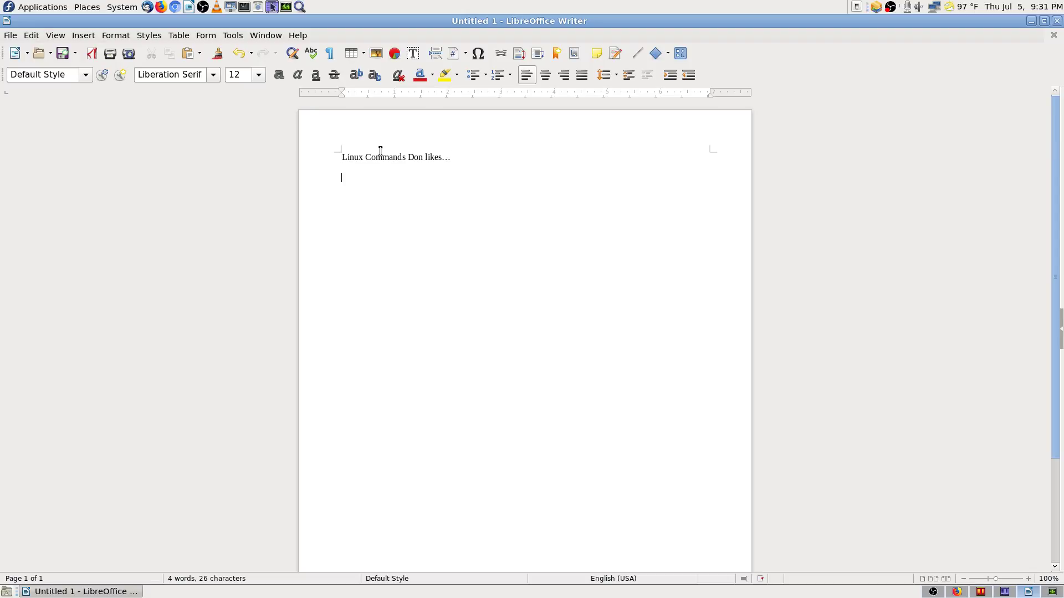
pyautogui.hotkey('ctrl', 'v')
# Step: Change the command to rpm -q "appnamd" and add the note (Without Quotes)
pyautogui.click(500, 179)
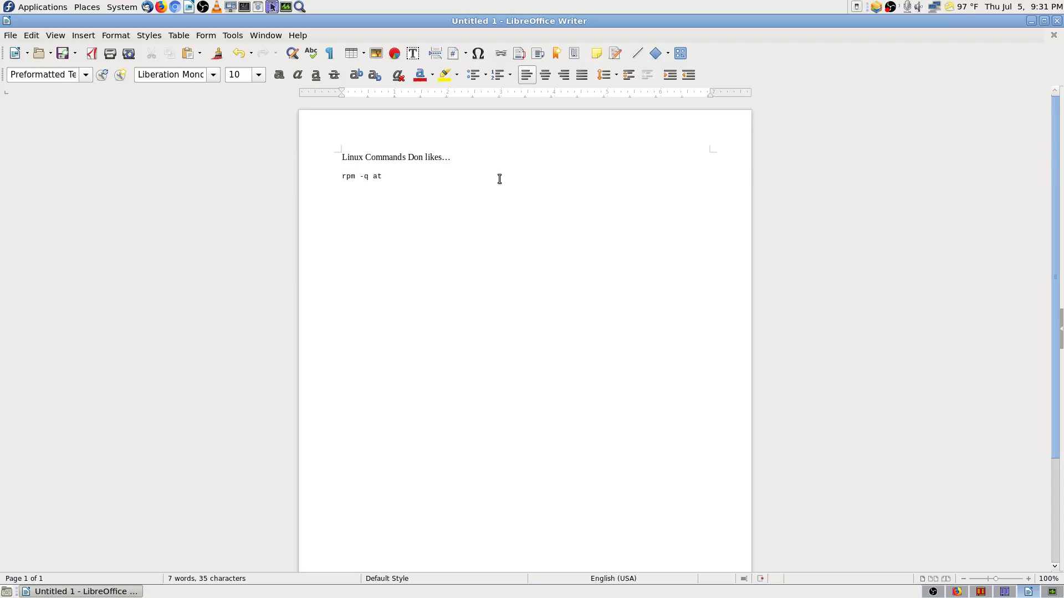
pyautogui.press('BackSpace')
pyautogui.press('BackSpace')
pyautogui.write('"app')
pyautogui.write('namd"')
pyautogui.write('(withou')
pyautogui.write('t Quotes')
pyautogui.press('Delete')
pyautogui.write('W')
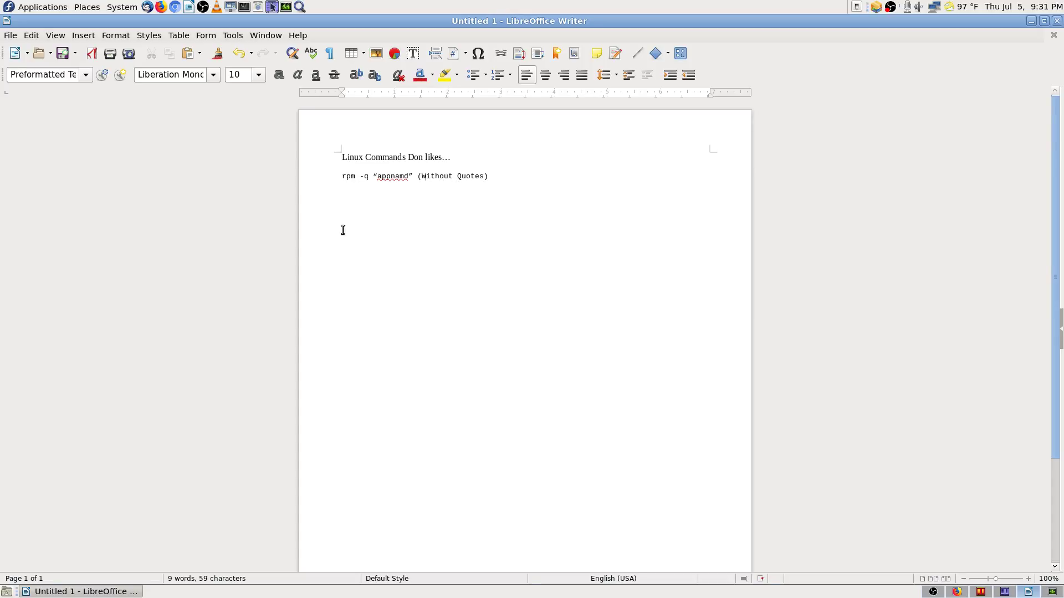
# Step: Trim the ellipsis from the end of the heading and select the heading line
pyautogui.click(459, 157)
pyautogui.press('BackSpace')
pyautogui.write('s')
pyautogui.hotkey('shift', 'Left')
pyautogui.hotkey('shift', 'Left')
pyautogui.hotkey('shift', 'Left')
pyautogui.hotkey('shift', 'Left')
pyautogui.hotkey('shift', 'Left')
pyautogui.hotkey('shift', 'Left')
pyautogui.hotkey('shift', 'Left')
pyautogui.hotkey('shift', 'Left')
pyautogui.hotkey('shift', 'Left')
pyautogui.hotkey('shift', 'Left')
pyautogui.hotkey('shift', 'Left')
pyautogui.hotkey('shift', 'Left')
pyautogui.hotkey('shift', 'Left')
pyautogui.hotkey('shift', 'Left')
pyautogui.hotkey('shift', 'Left')
pyautogui.hotkey('shift', 'Left')
pyautogui.hotkey('shift', 'Left')
pyautogui.hotkey('shift', 'Left')
pyautogui.hotkey('shift', 'Left')
pyautogui.hotkey('shift', 'Left')
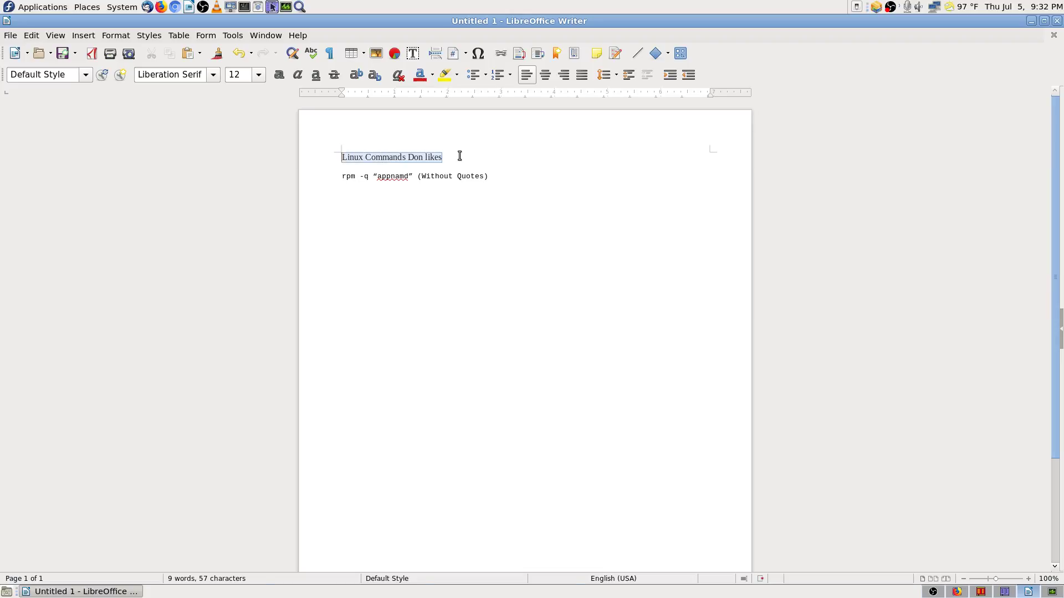
# Step: Bring up the Save dialog and sort the Documents folders by name
pyautogui.click(73, 54)
pyautogui.click(118, 151)
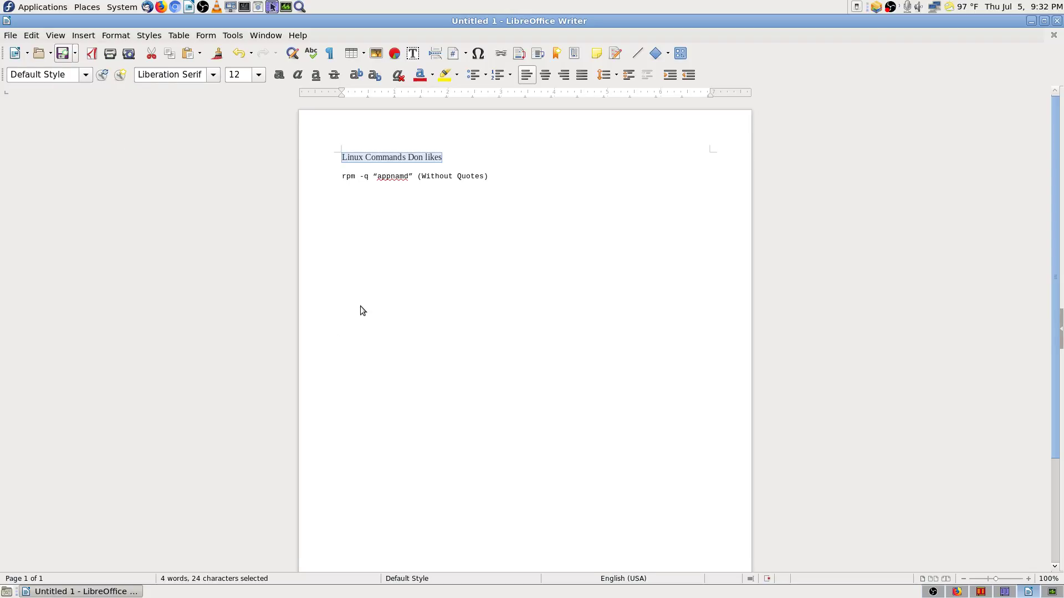
pyautogui.hotkey('ctrl', 's')
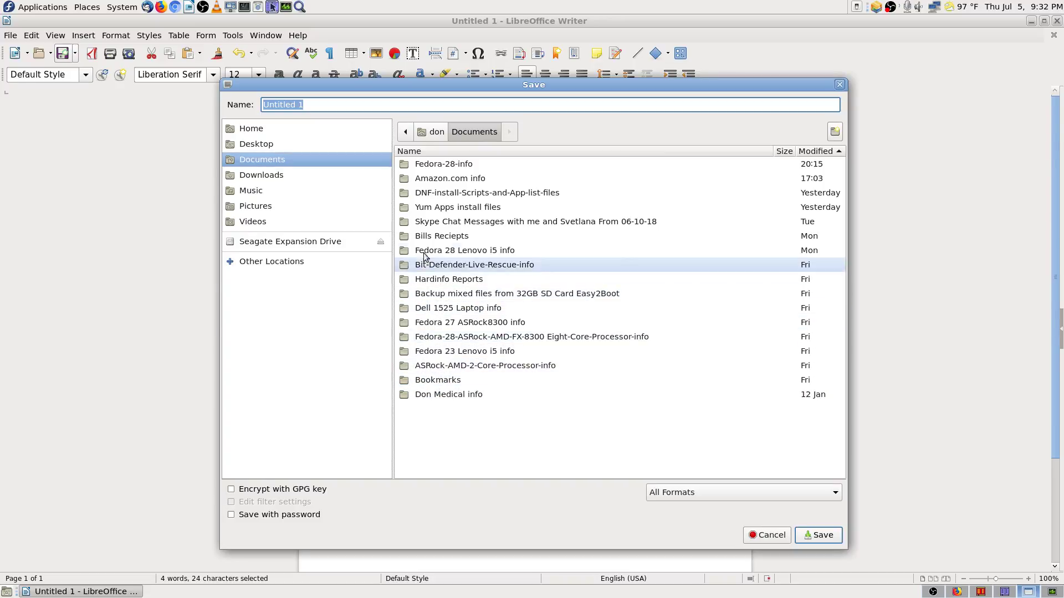
pyautogui.click(427, 151)
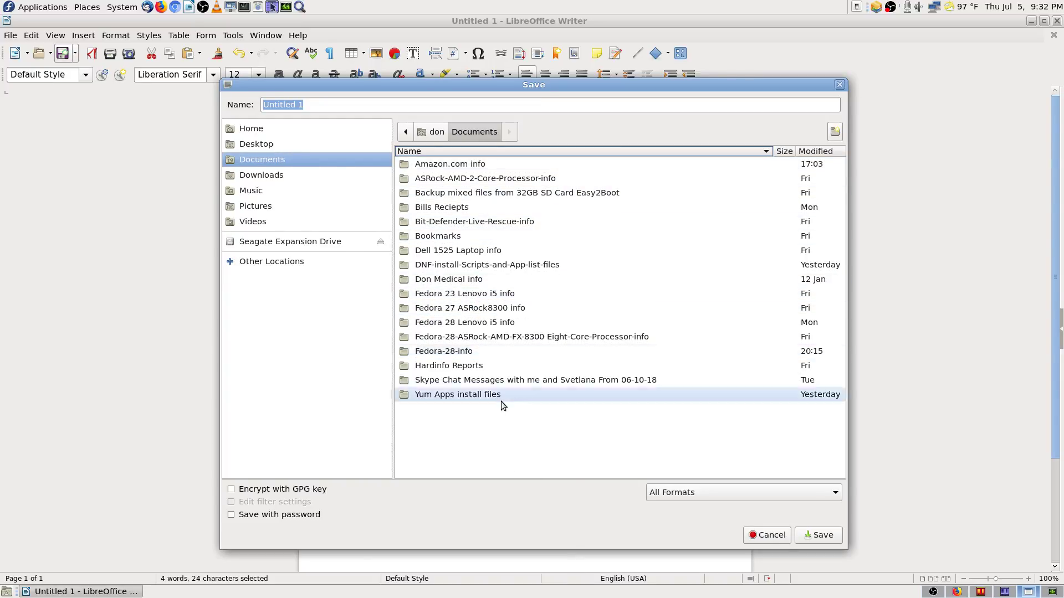
# Step: Create a new folder named Linux Commands under Documents
pyautogui.click(835, 135)
pyautogui.write('L')
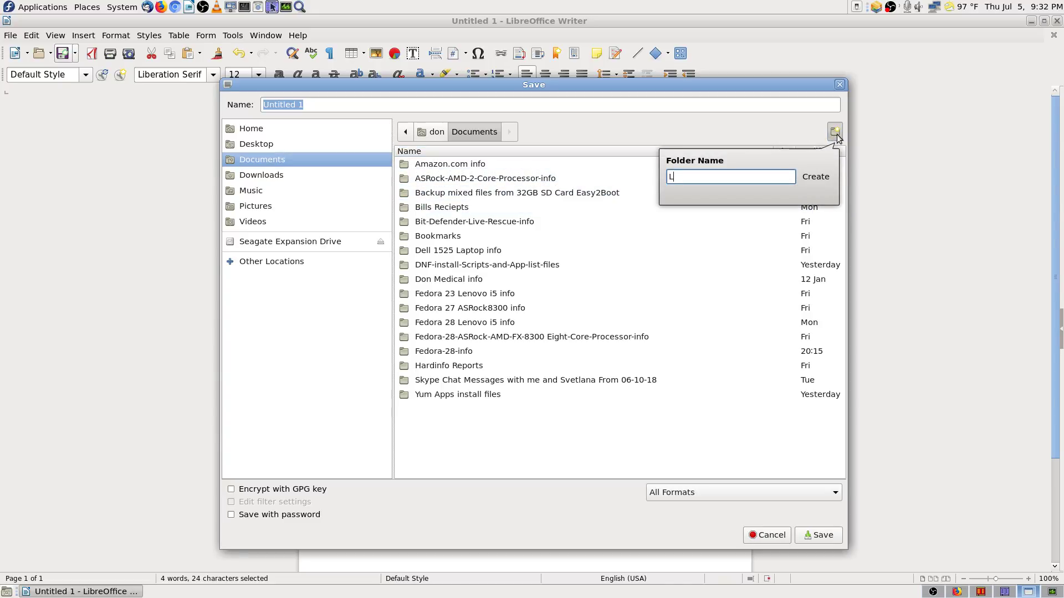
pyautogui.write('inux Commq')
pyautogui.press('BackSpace')
pyautogui.write('ds')
pyautogui.press('BackSpace')
pyautogui.press('BackSpace')
pyautogui.write('ands')
pyautogui.press('Return')
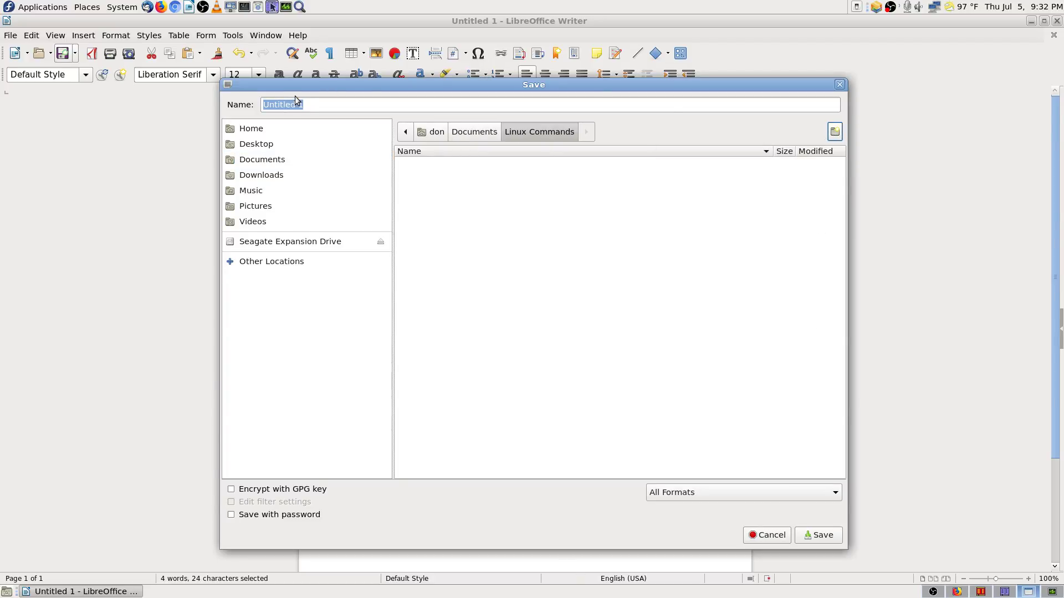
# Step: Name the file after the heading and save it as .odt in Linux Commands
pyautogui.click(295, 103)
pyautogui.hotkey('ctrl', 'a')
pyautogui.write('Linux Commands Don likes')
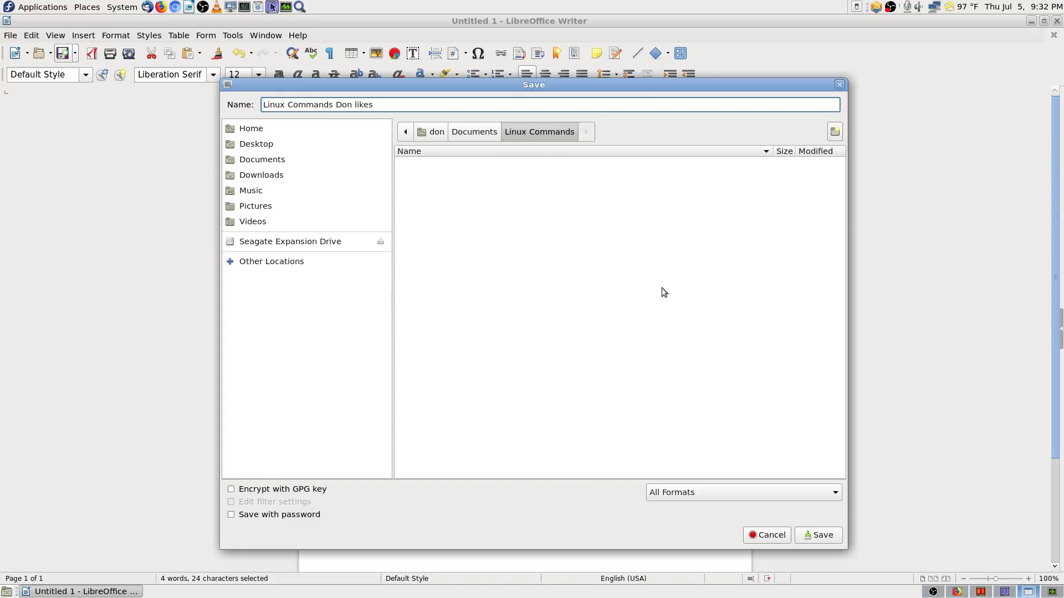
pyautogui.click(813, 535)
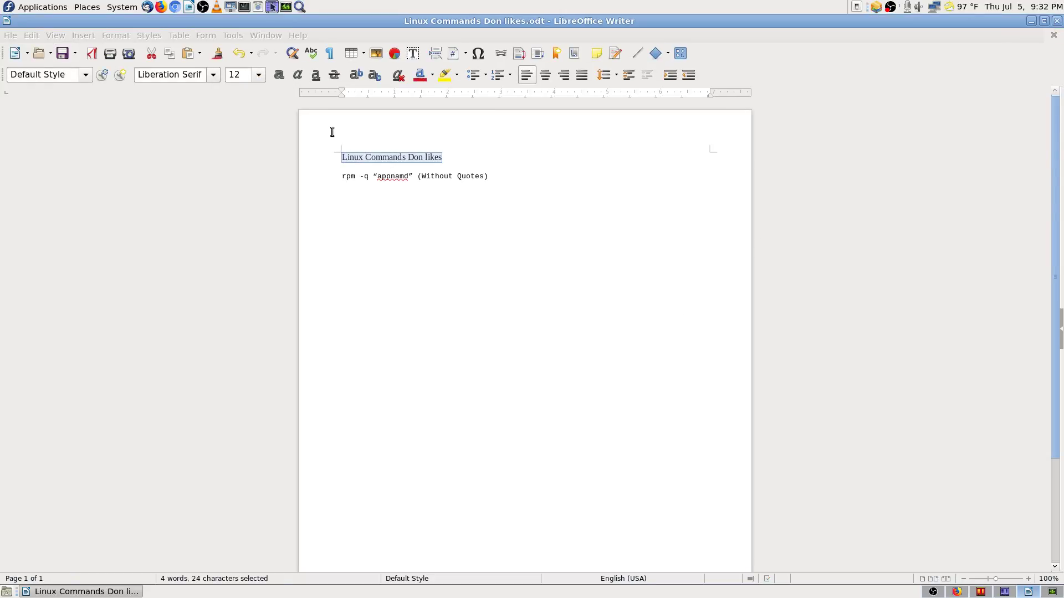
# Step: Use Save As and replace the spaces in the file name with hyphens
pyautogui.click(74, 56)
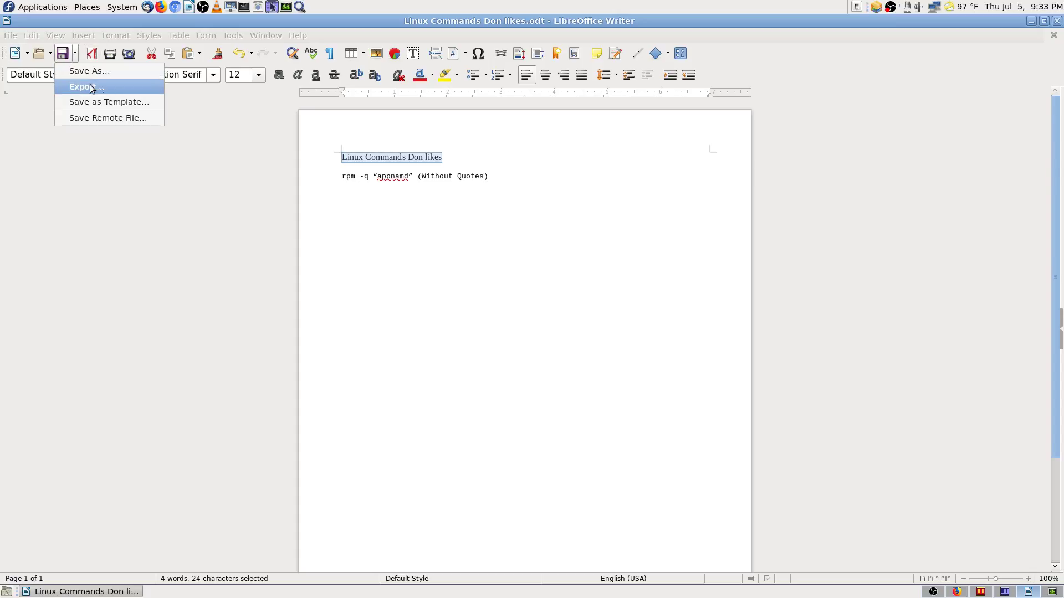
pyautogui.click(113, 69)
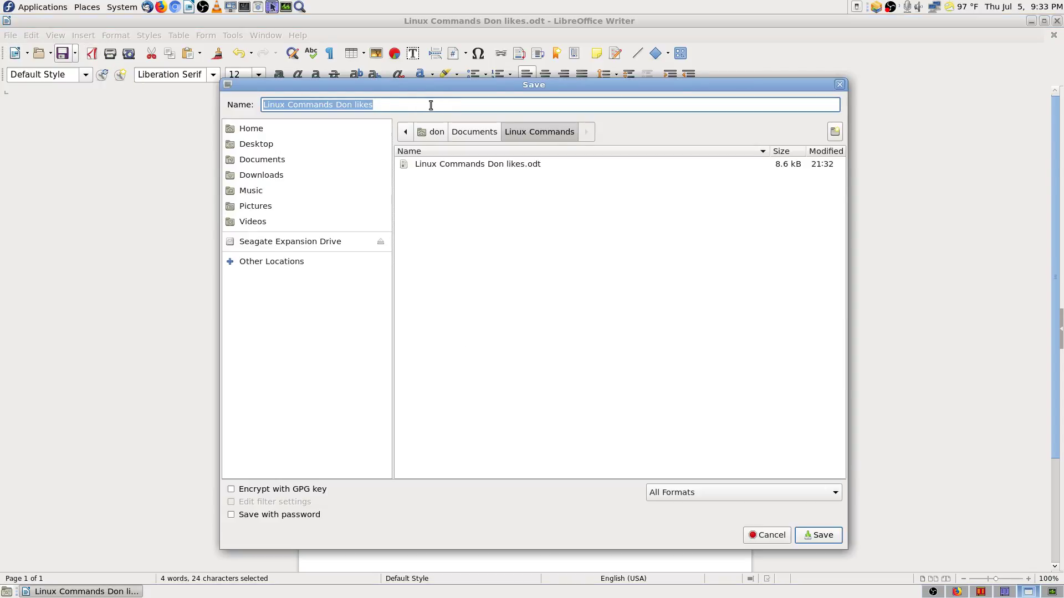
pyautogui.click(431, 104)
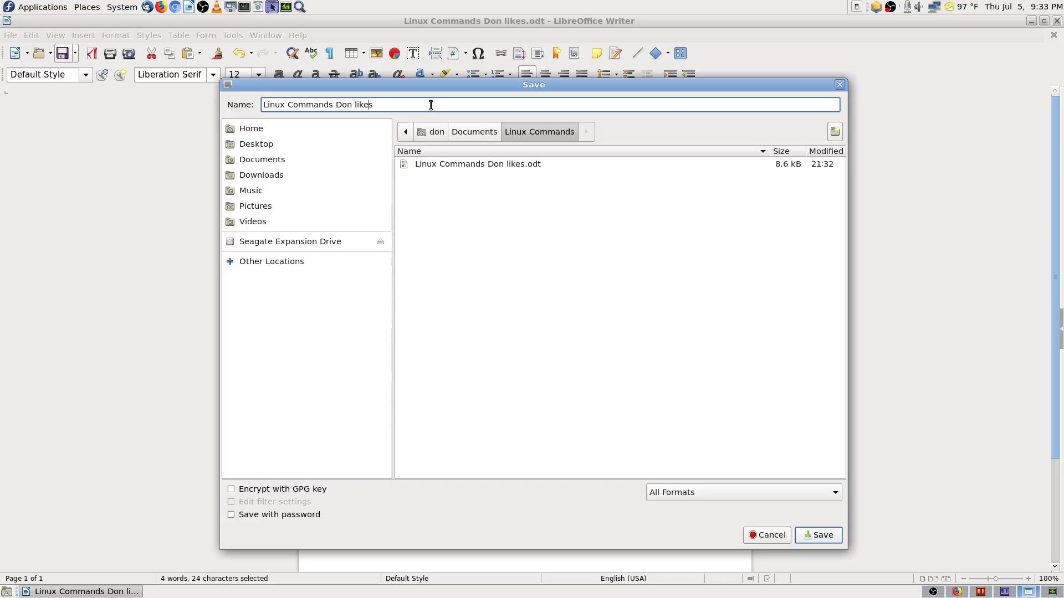
pyautogui.press('Delete')
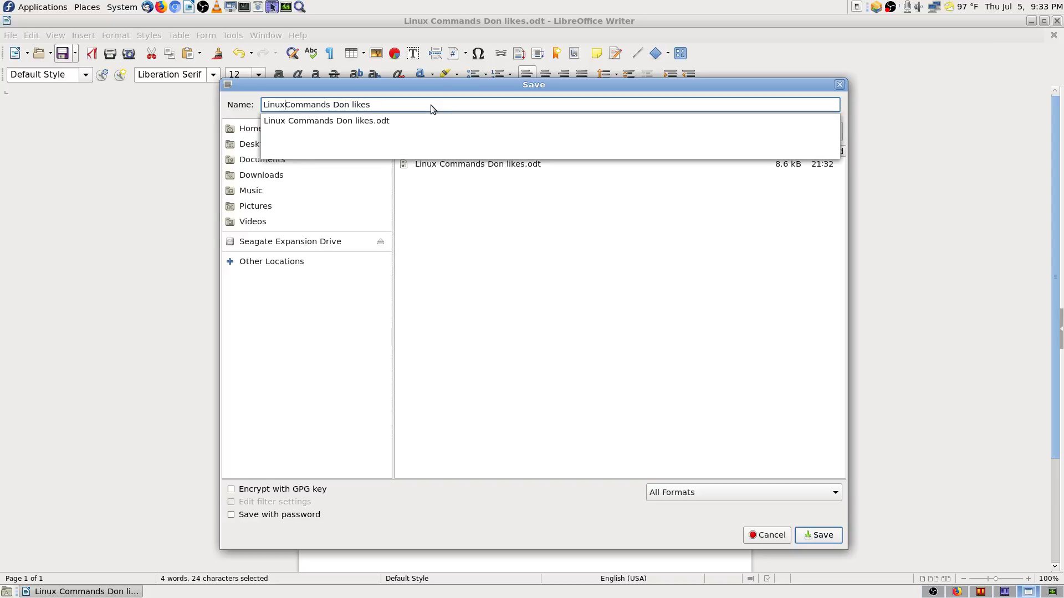
pyautogui.write('-')
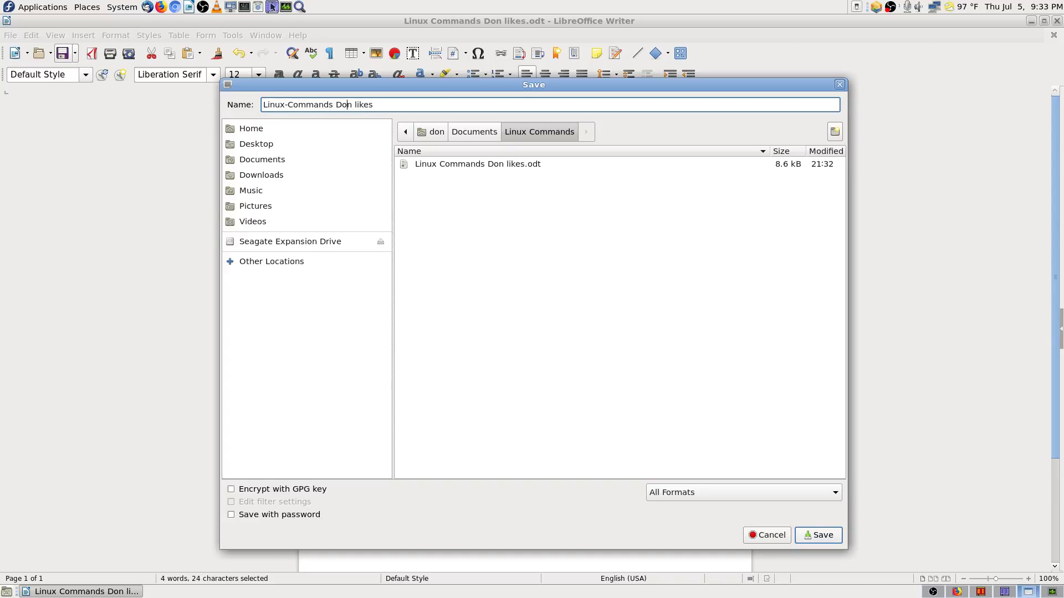
pyautogui.press('BackSpace')
pyautogui.write('-')
pyautogui.press('Delete')
pyautogui.write('-')
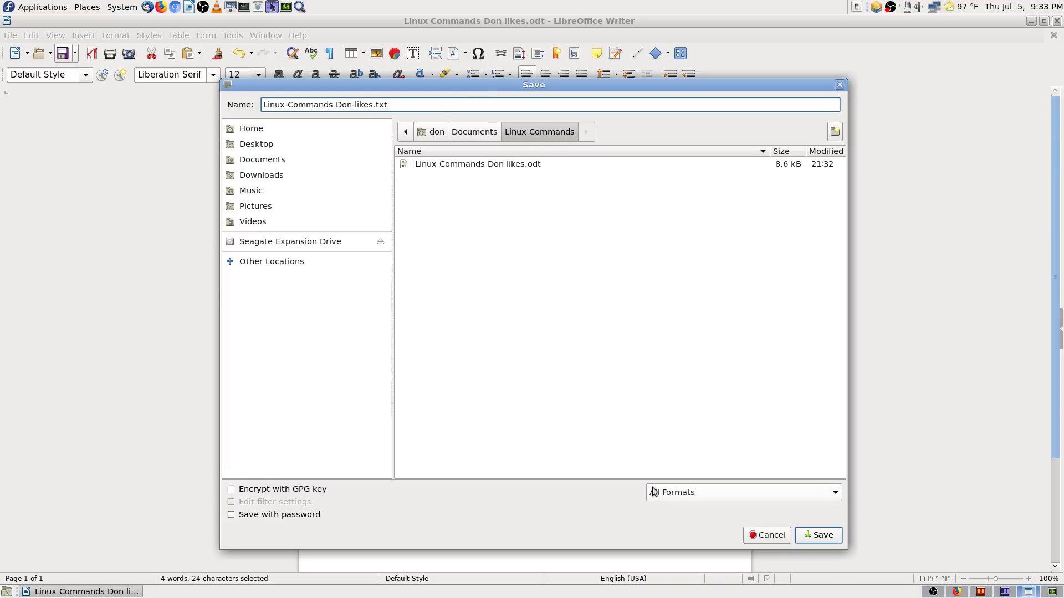
# Step: Save it as a .txt file in plain text format and close Writer
pyautogui.click(820, 535)
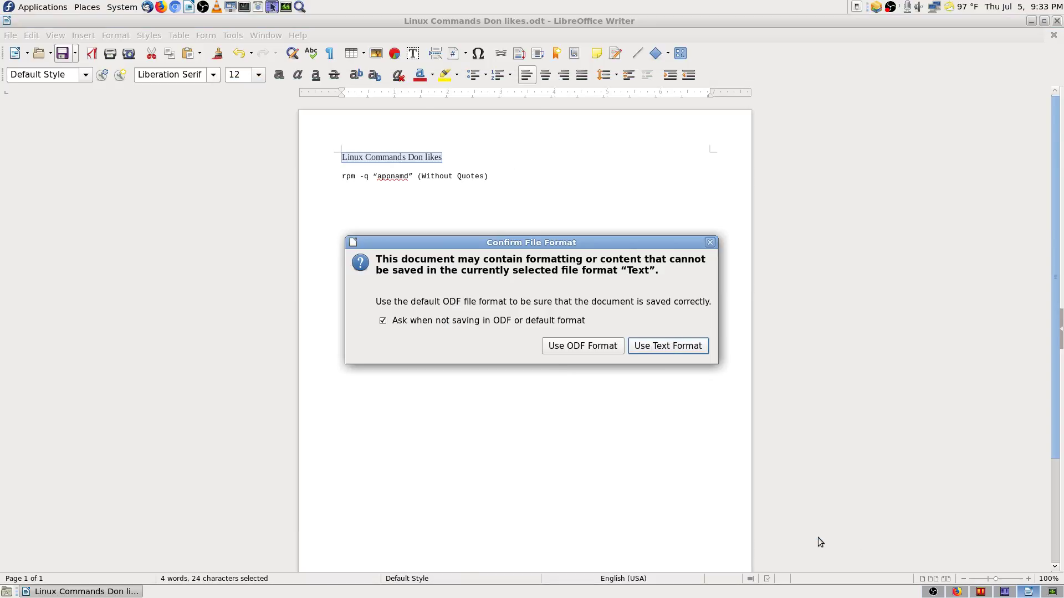
pyautogui.click(671, 347)
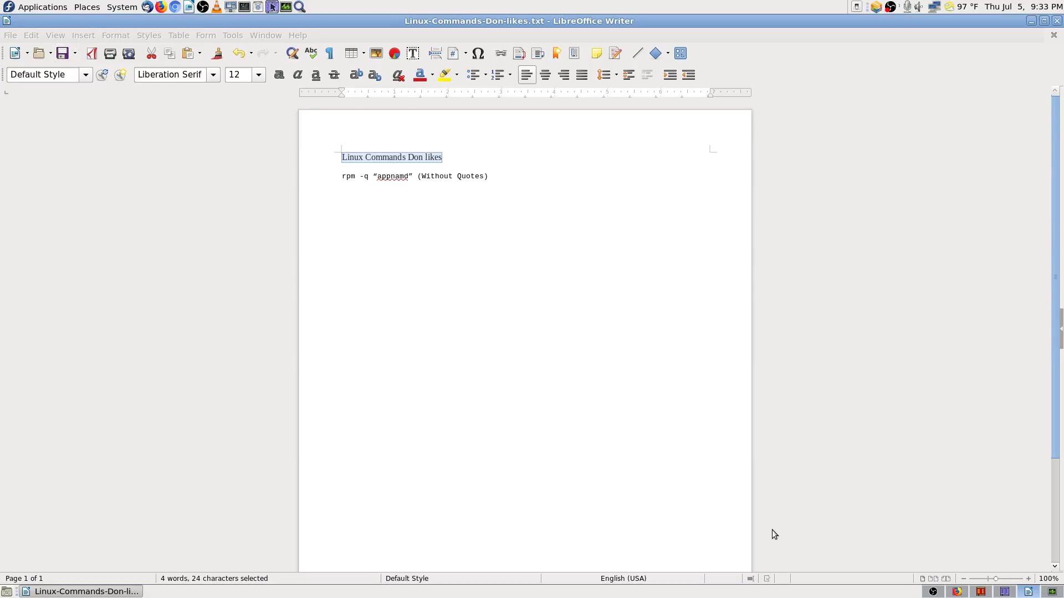
pyautogui.click(1057, 21)
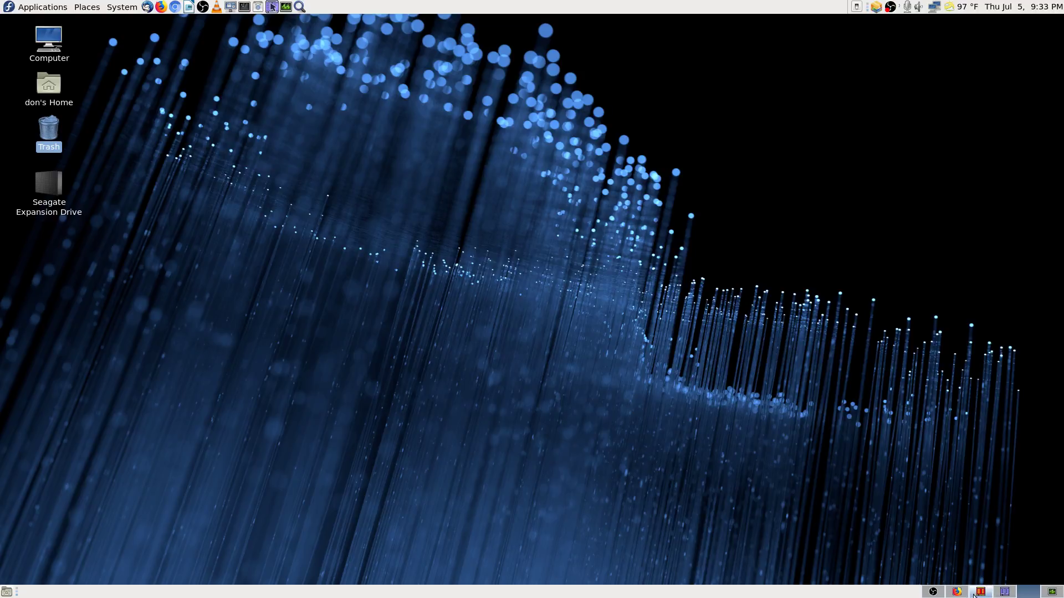
# Step: Check the processes in System Monitor, then cycle through the terminal back to the Fedora guide in Firefox
pyautogui.click(1003, 592)
pyautogui.click(1053, 592)
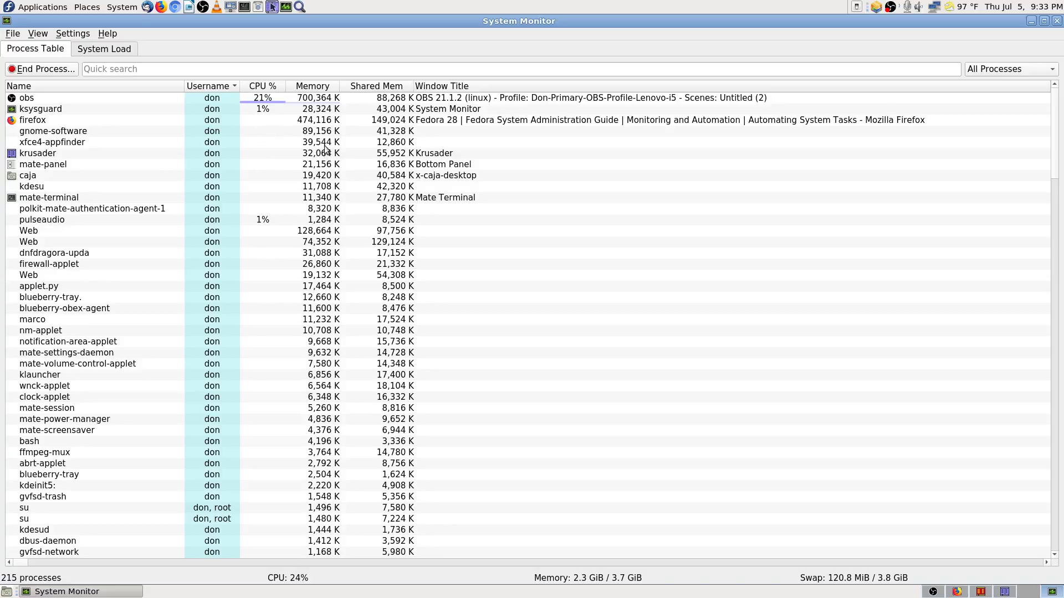
pyautogui.moveTo(317, 157)
pyautogui.click(957, 592)
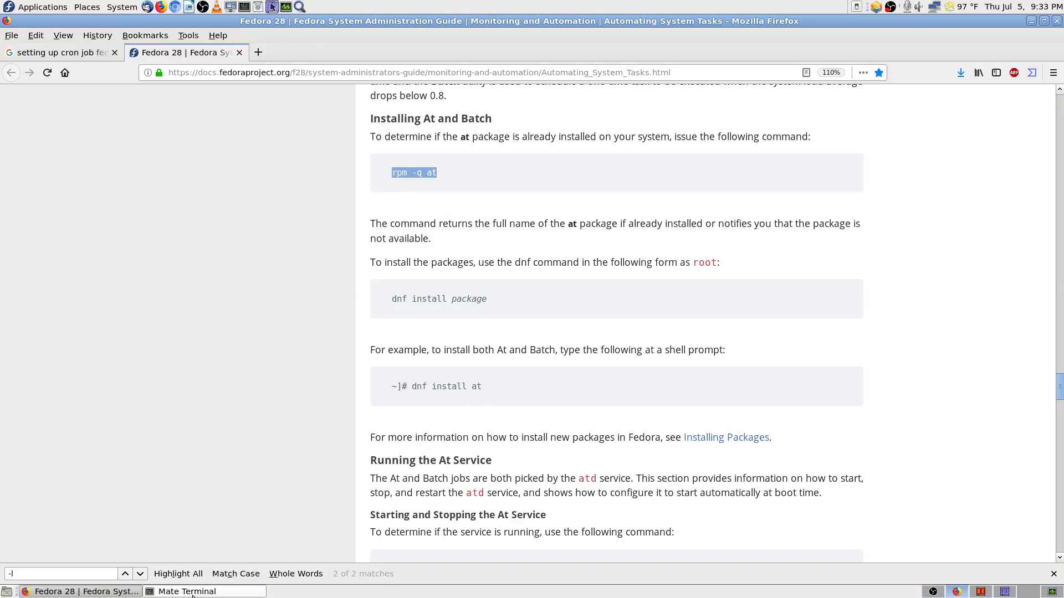
pyautogui.click(194, 592)
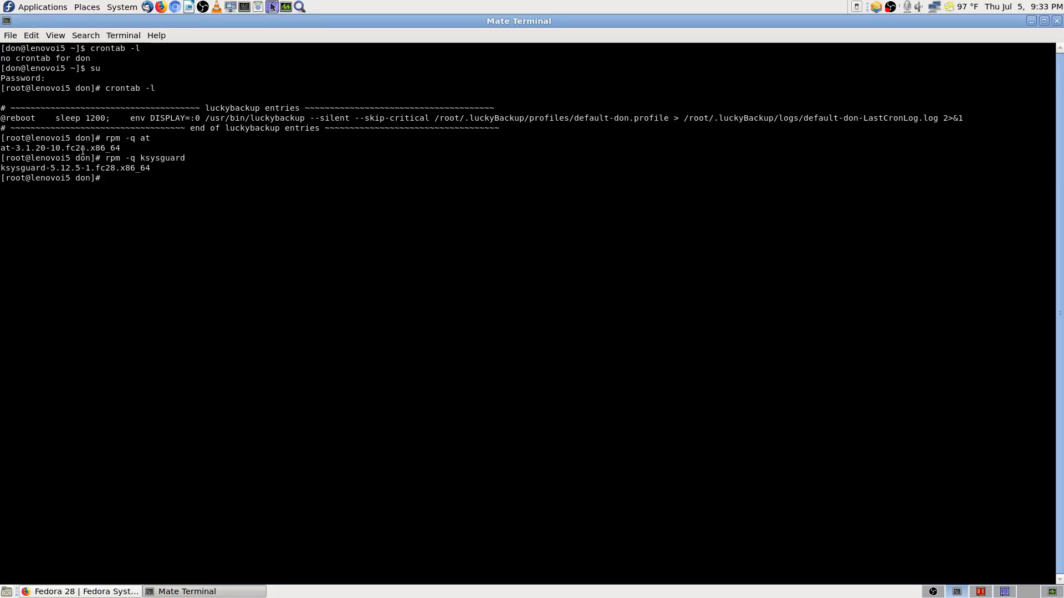
pyautogui.click(82, 592)
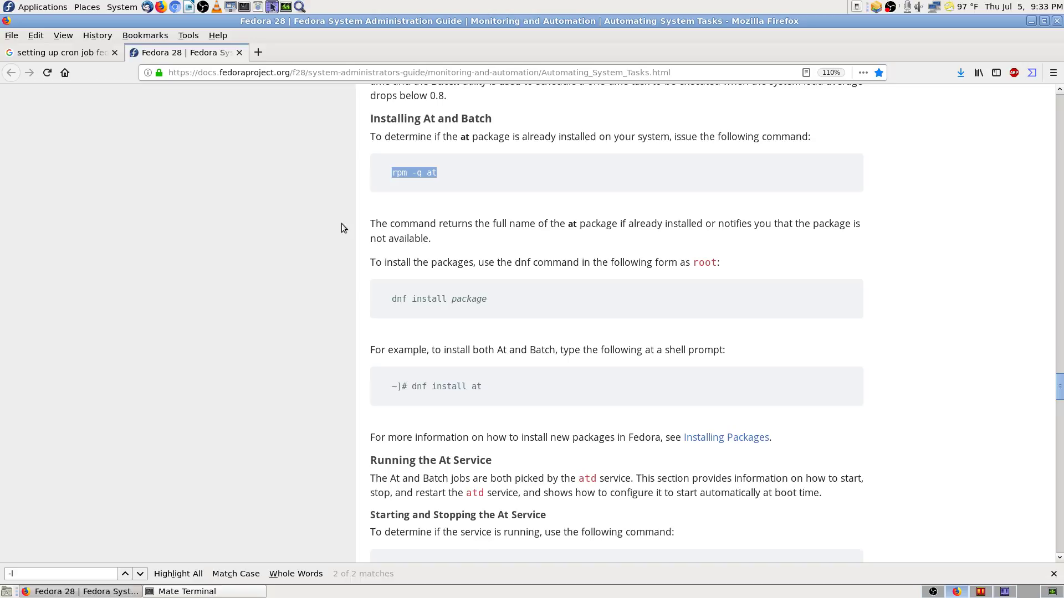
# Step: Scroll the Fedora guide to the Starting and Stopping the At Service section
pyautogui.scroll(8, 342, 224)
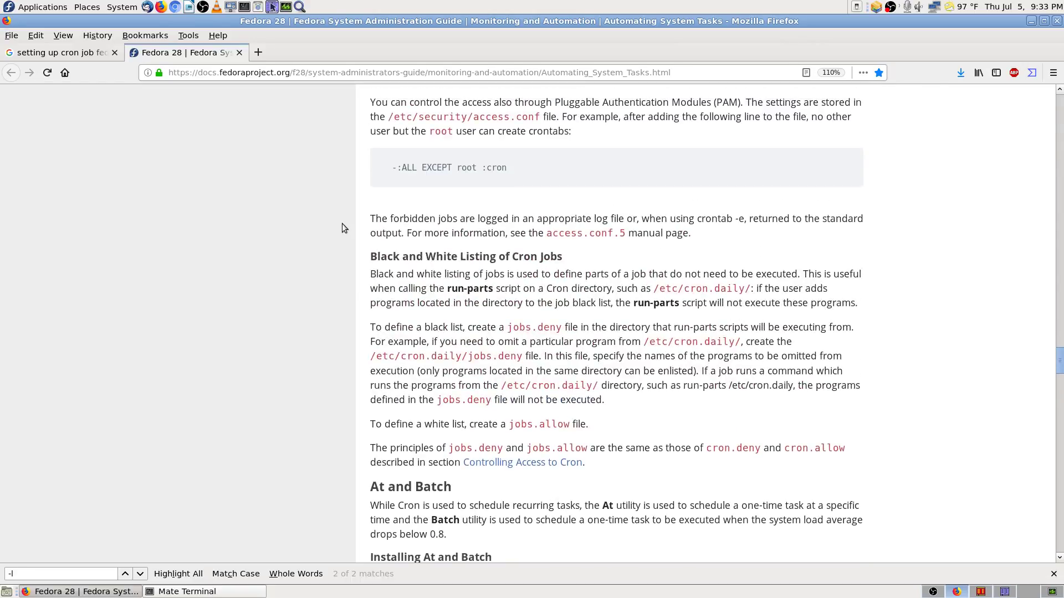
pyautogui.scroll(3, 353, 284)
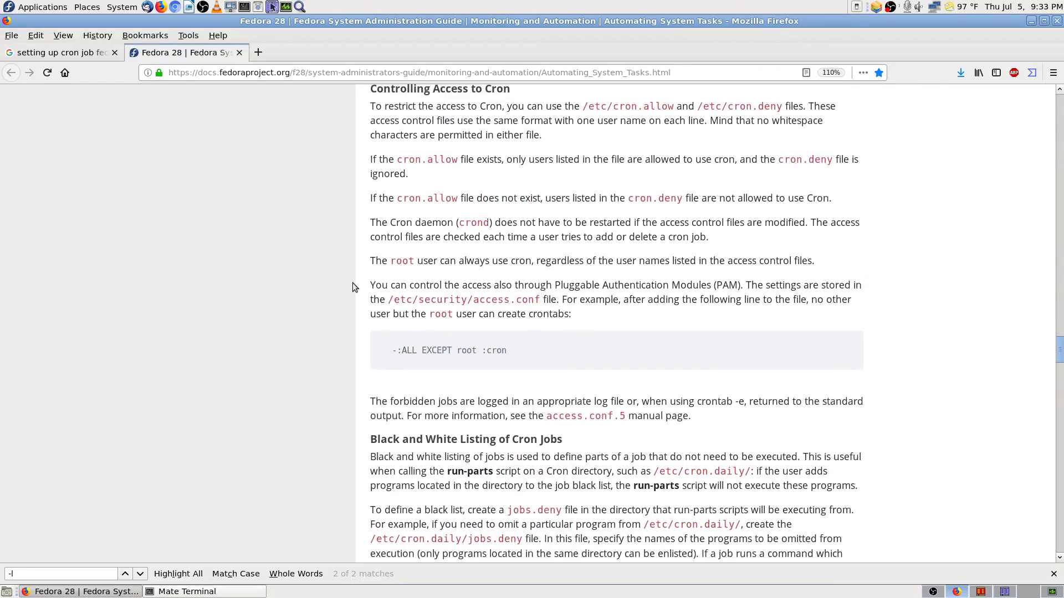
pyautogui.scroll(2, 353, 286)
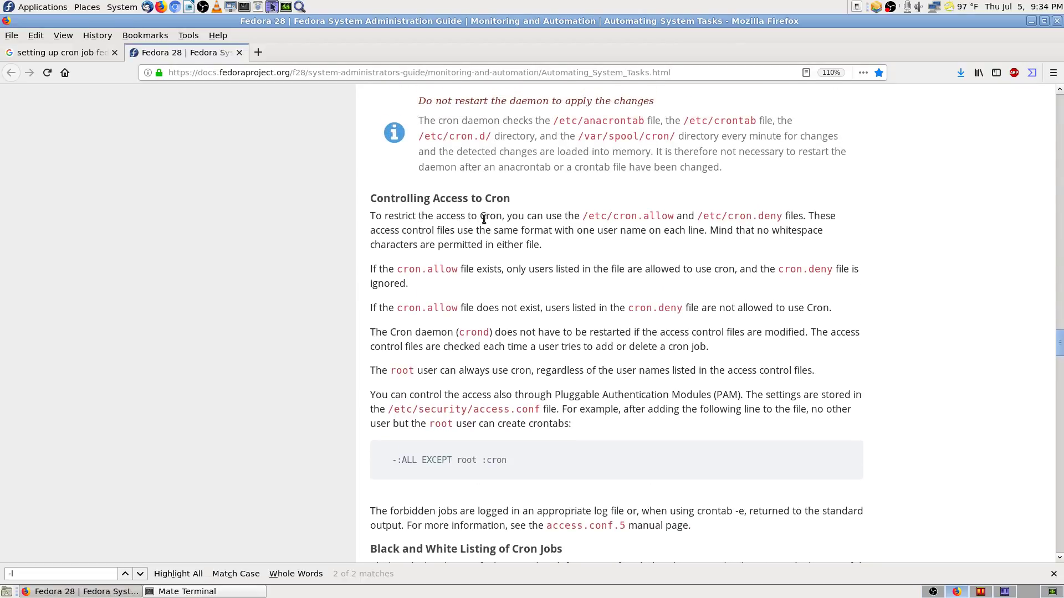
pyautogui.scroll(-6, 348, 384)
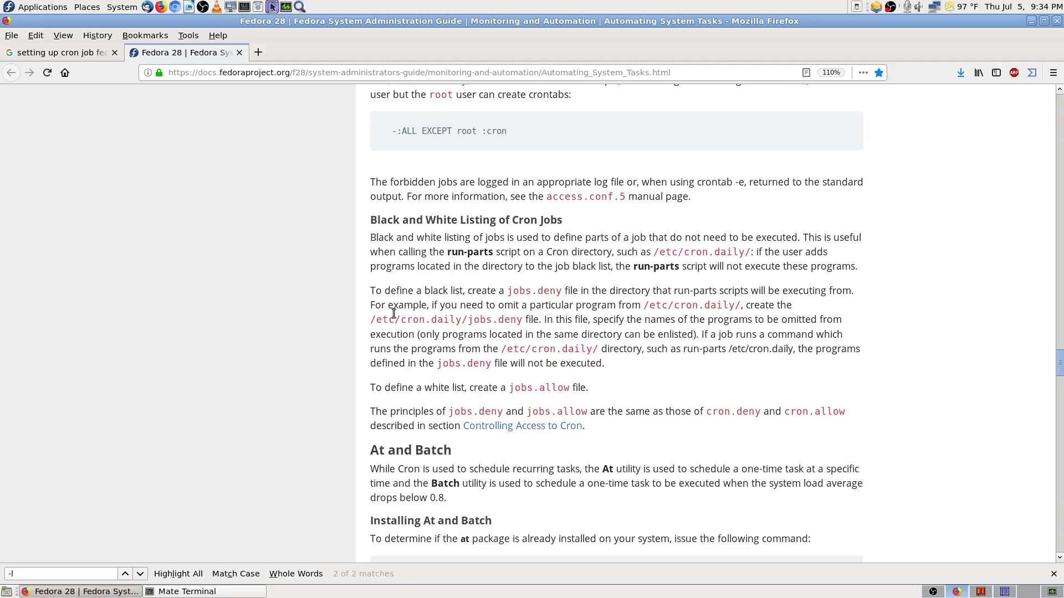
pyautogui.scroll(-6, 333, 409)
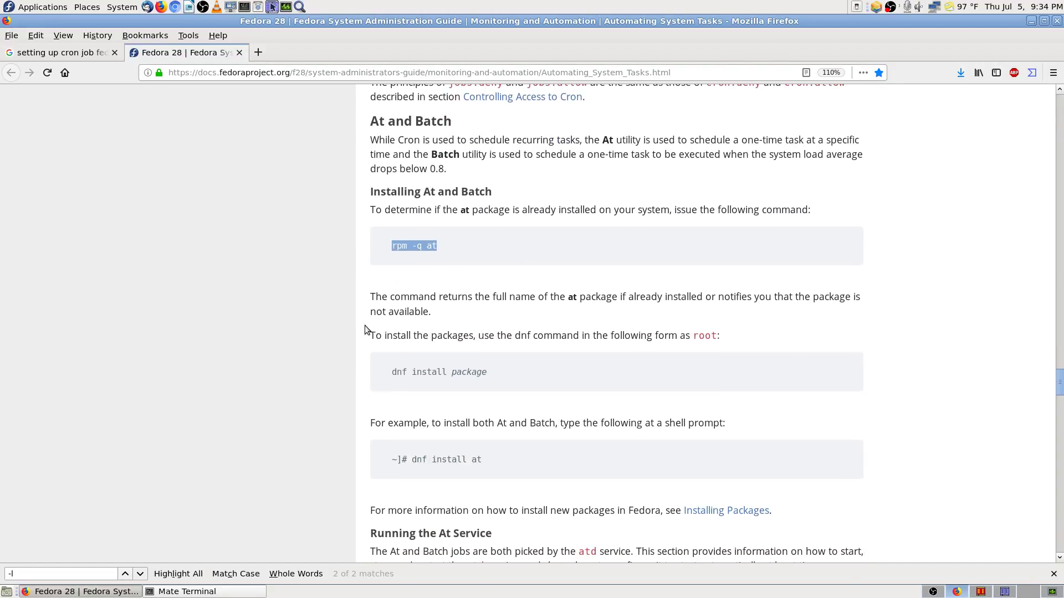
pyautogui.scroll(-3, 357, 329)
pyautogui.scroll(2, 357, 271)
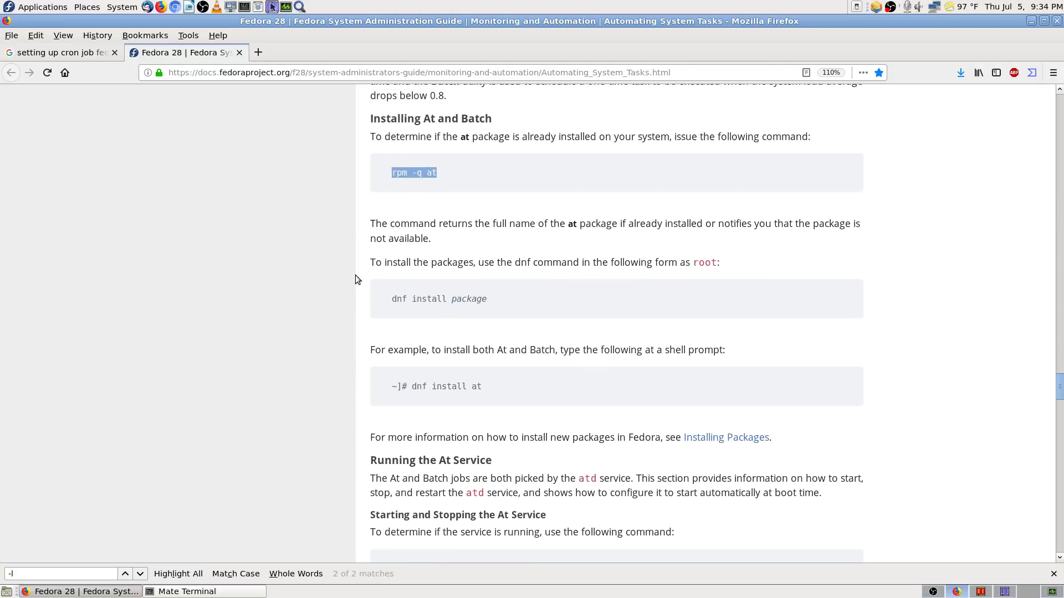
pyautogui.scroll(-1, 361, 359)
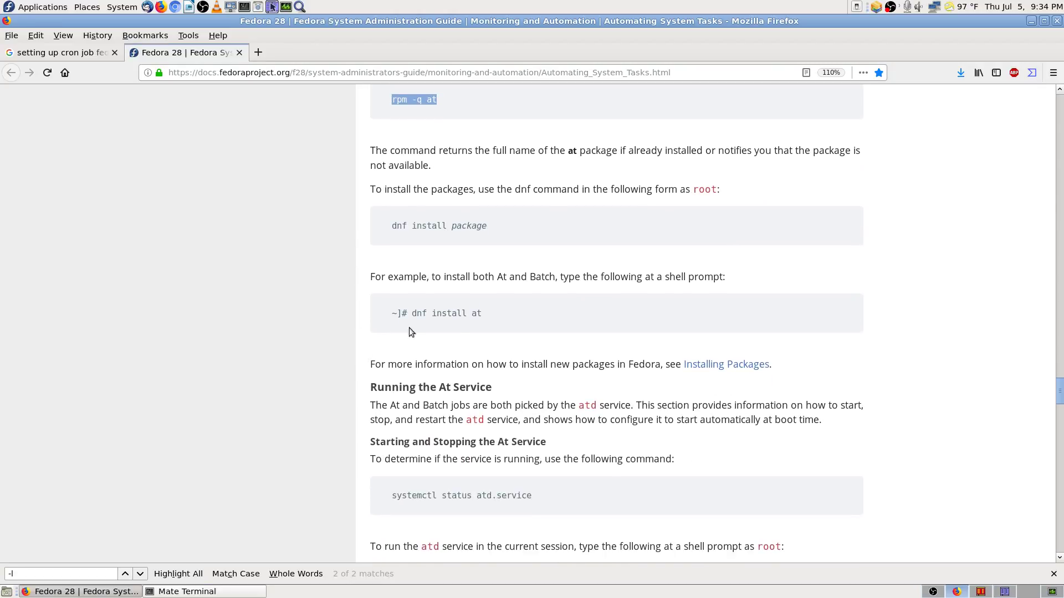
pyautogui.scroll(-2, 311, 379)
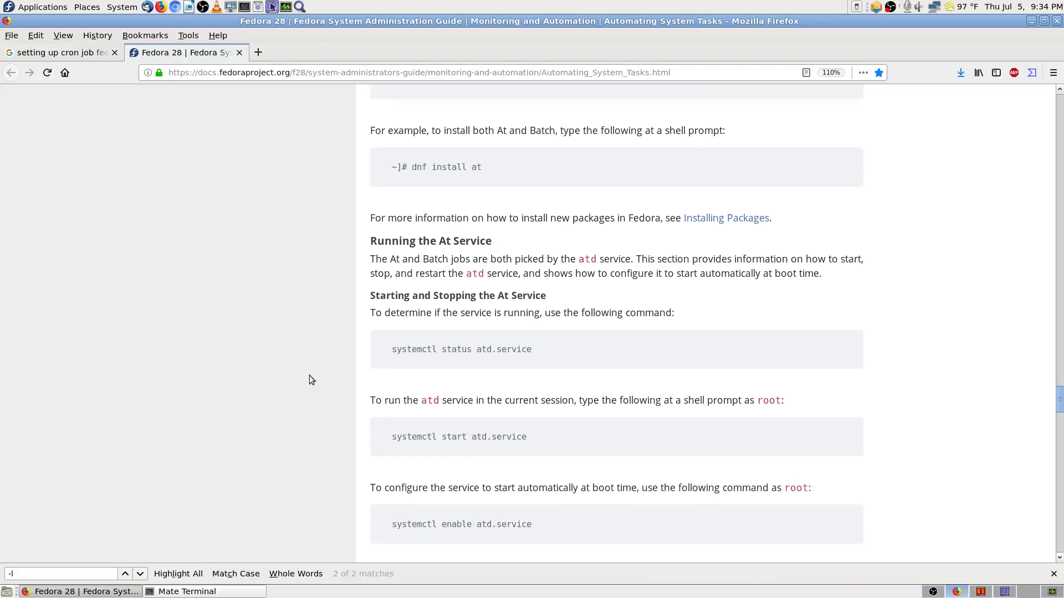
pyautogui.scroll(-1, 361, 254)
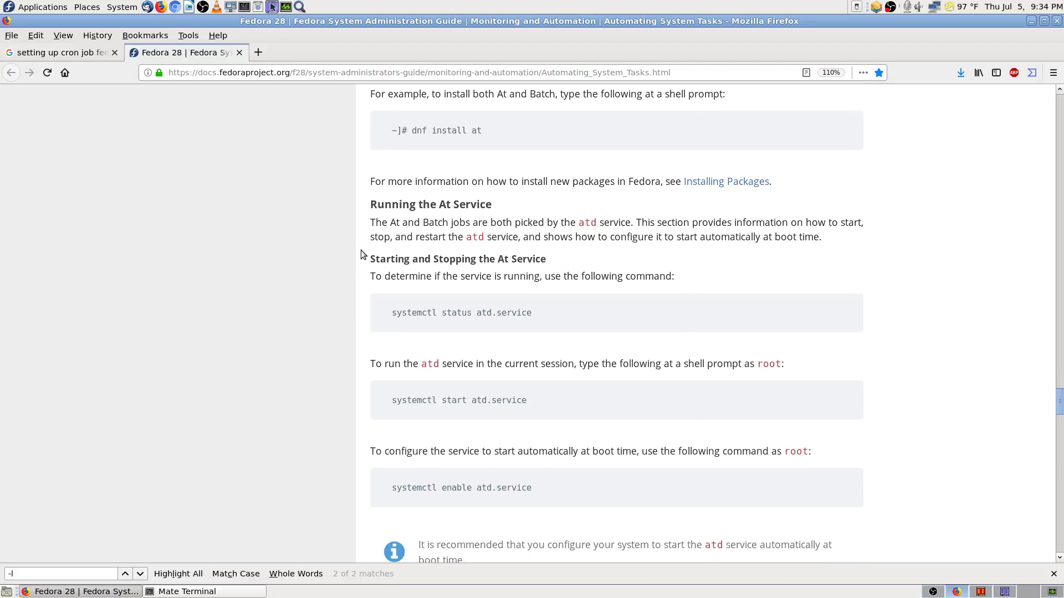
pyautogui.scroll(-1, 353, 272)
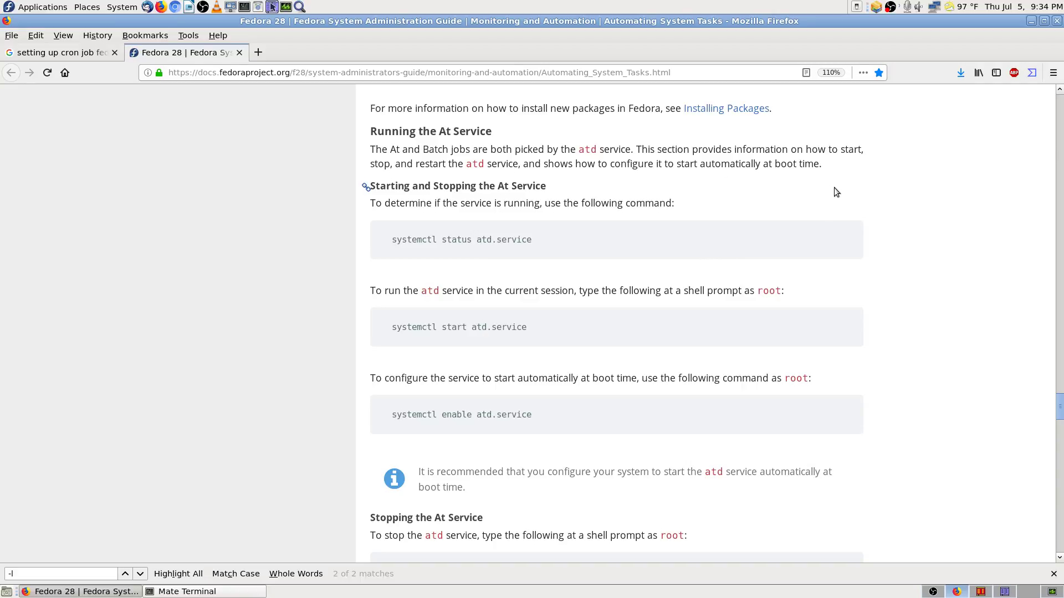
pyautogui.scroll(-2, 371, 218)
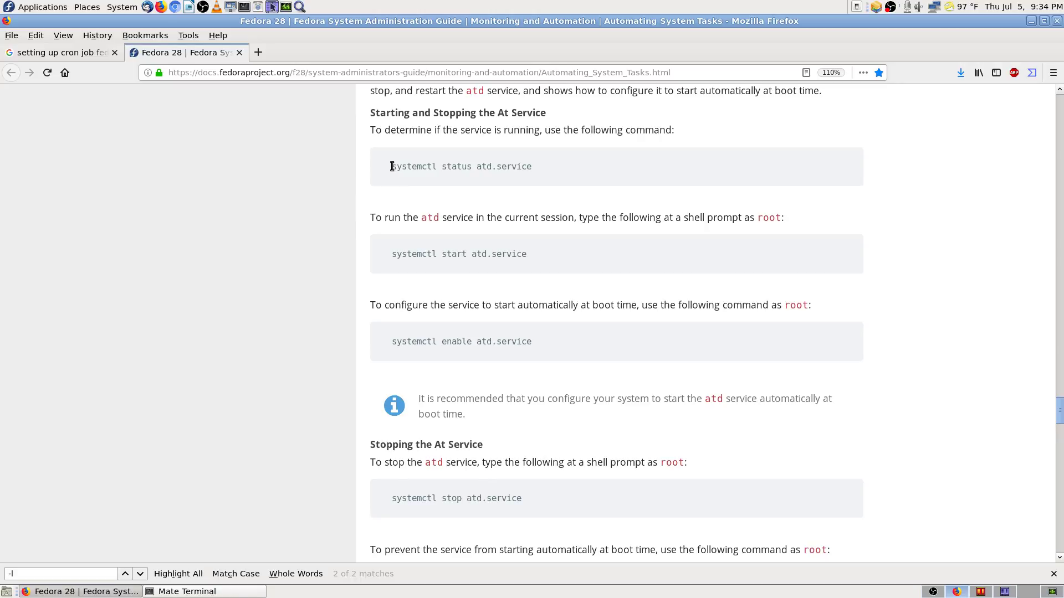
# Step: Copy the systemctl status atd.service command from the guide
pyautogui.moveTo(392, 166); pyautogui.dragTo(521, 165)
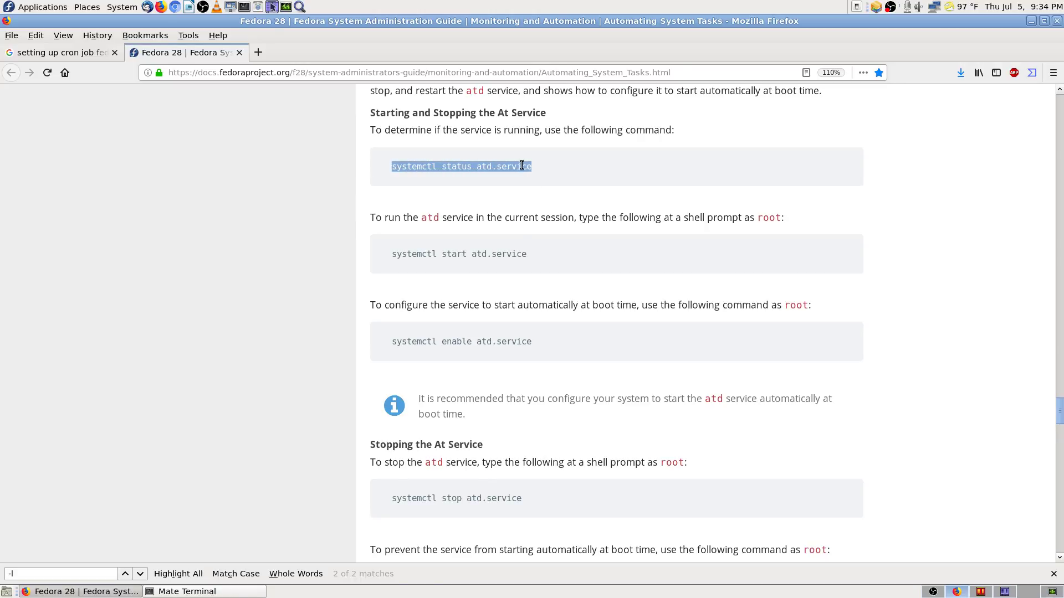
pyautogui.rightClick(522, 165)
pyautogui.click(535, 173)
# Step: Paste and run systemctl status atd.service in Mate Terminal, then go back to Firefox
pyautogui.click(215, 591)
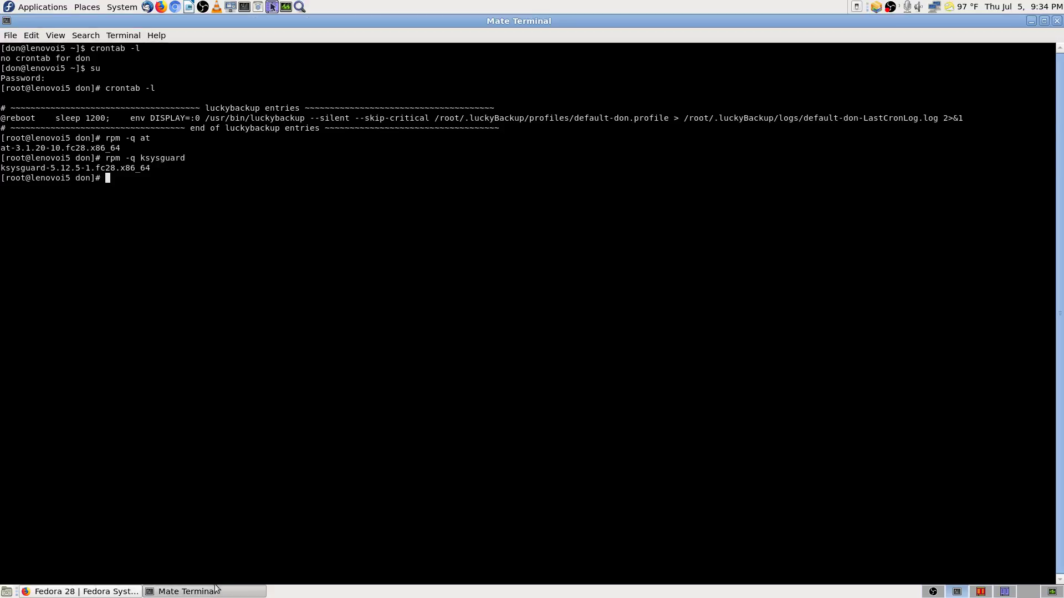
pyautogui.rightClick(198, 214)
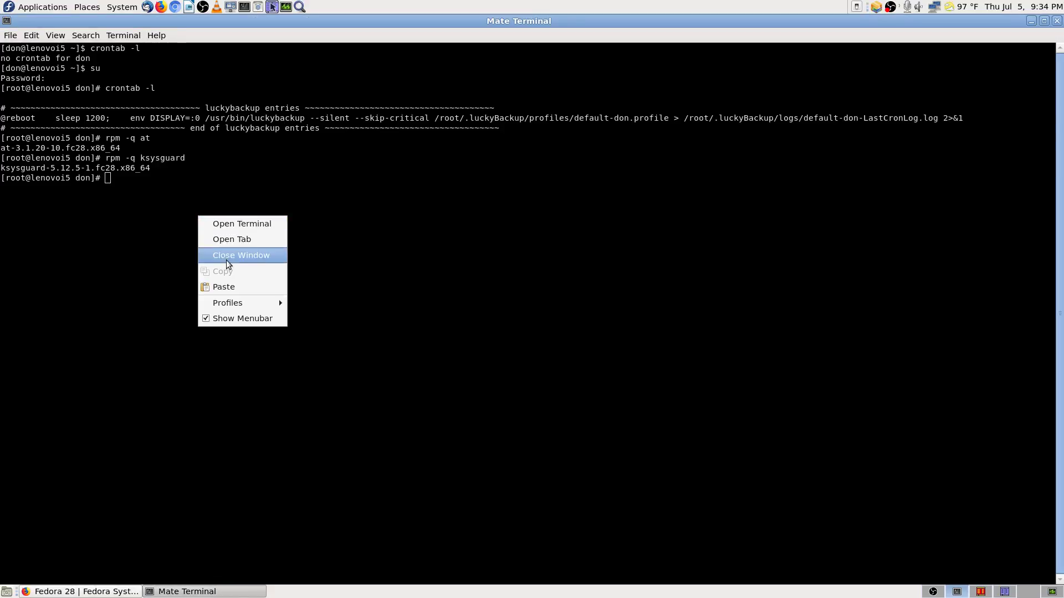
pyautogui.click(246, 286)
pyautogui.press('Return')
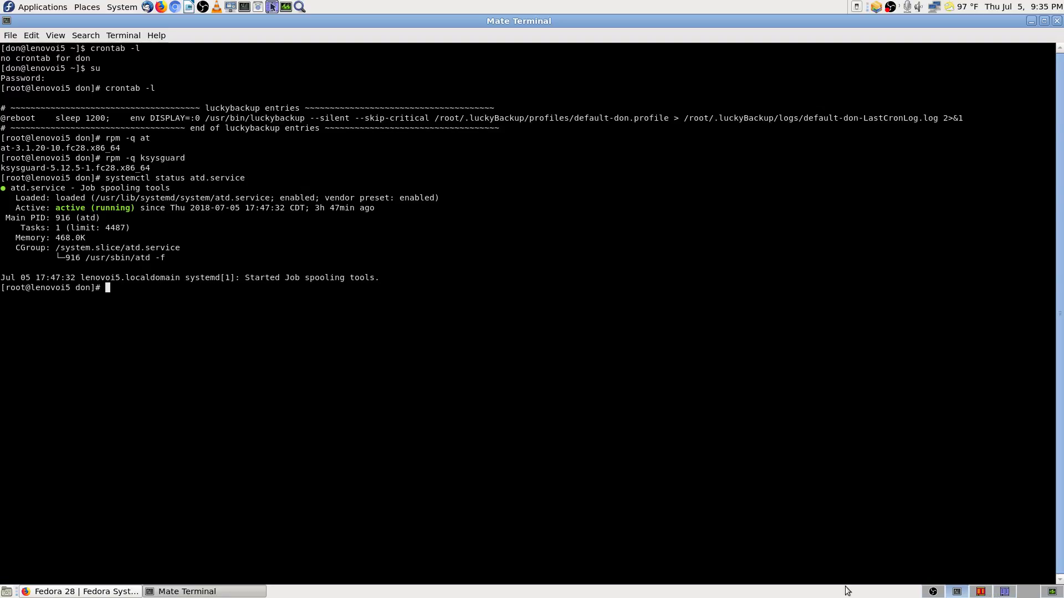
pyautogui.click(115, 592)
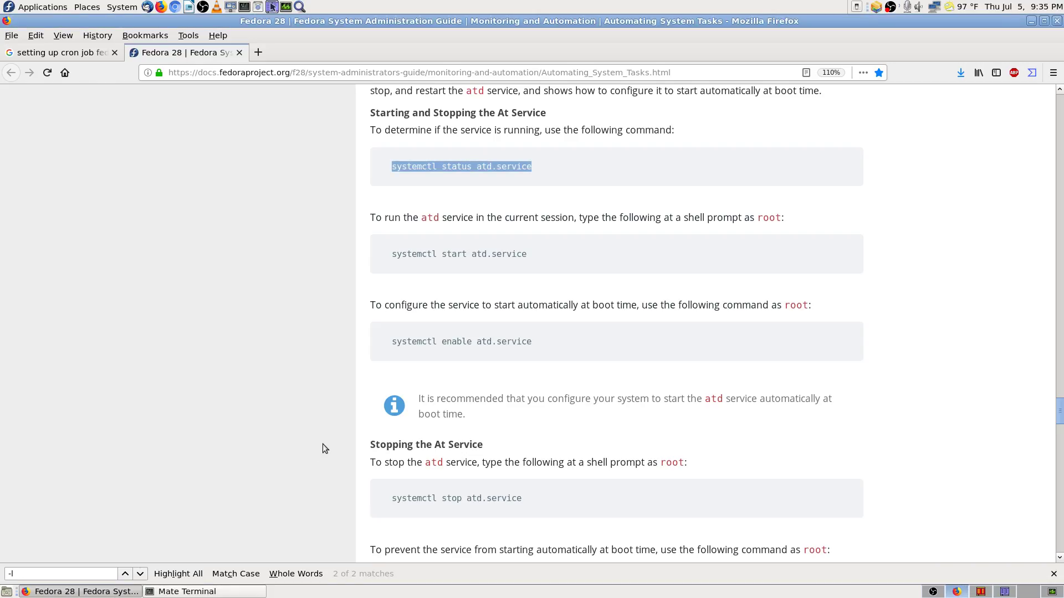
# Step: Clear the selection and scroll down to the Configuring an At Job TIME formats
pyautogui.click(358, 249)
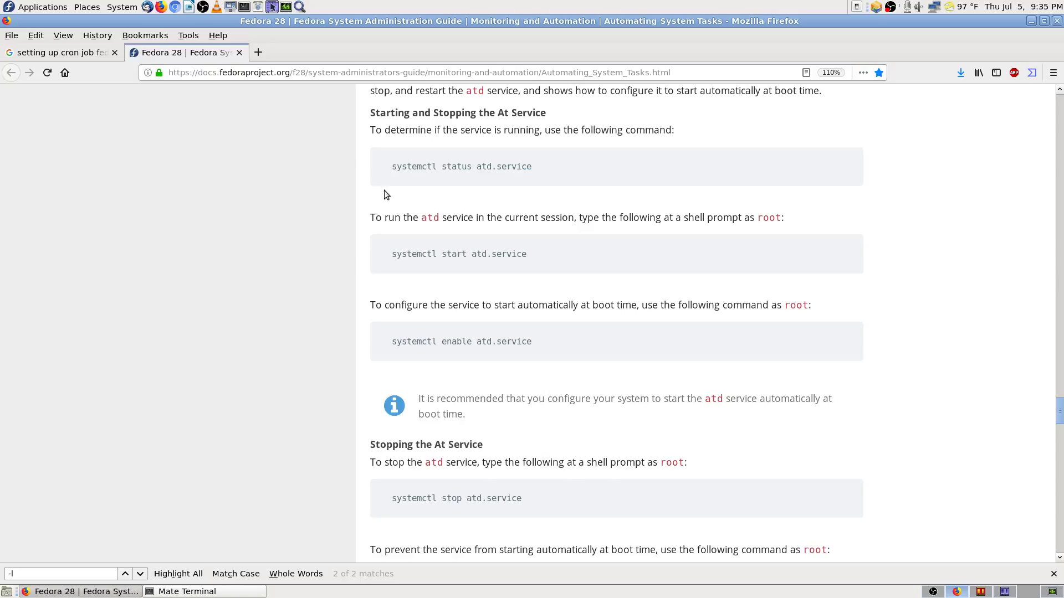
pyautogui.scroll(-2, 354, 355)
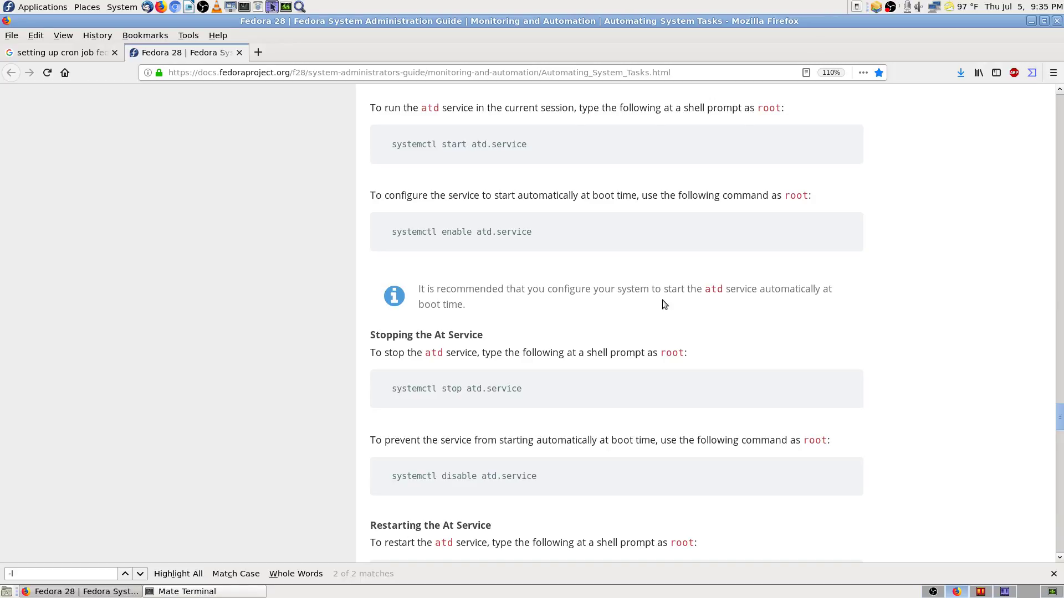
pyautogui.scroll(-5, 363, 316)
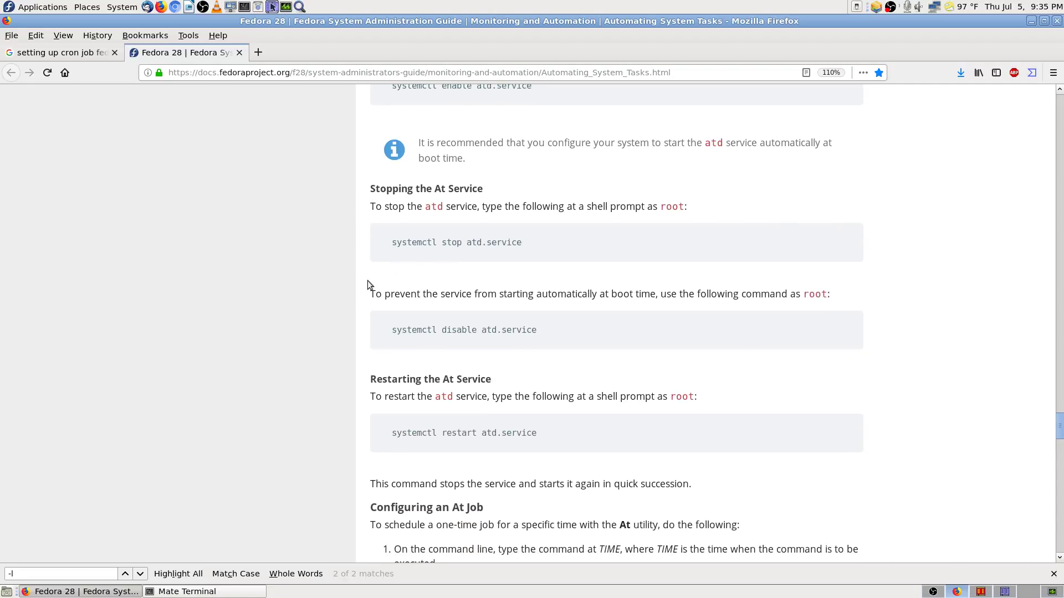
pyautogui.scroll(-4, 369, 274)
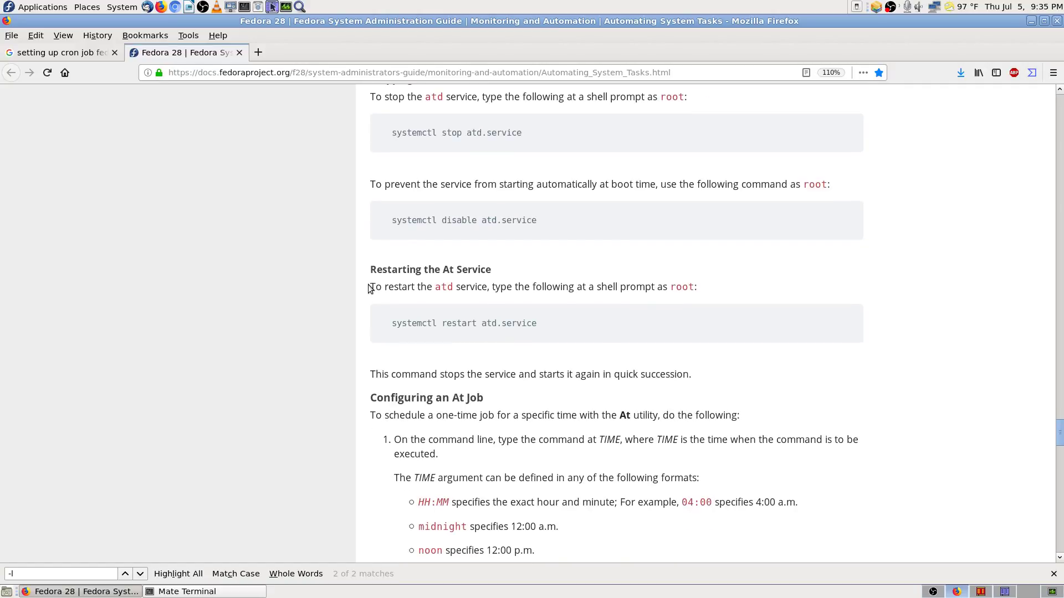
pyautogui.scroll(-4, 369, 289)
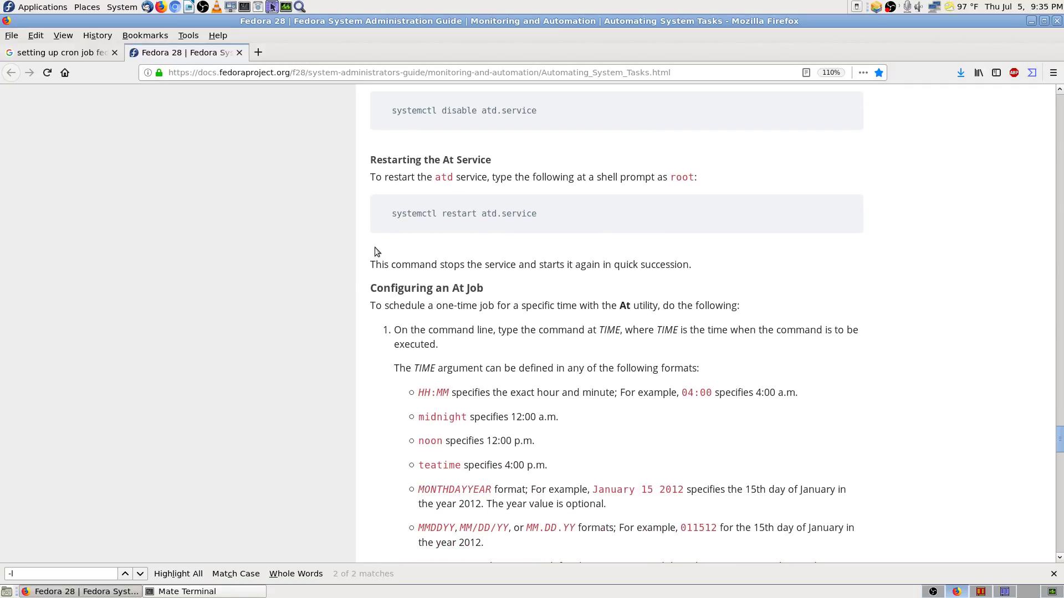
pyautogui.scroll(-3, 376, 277)
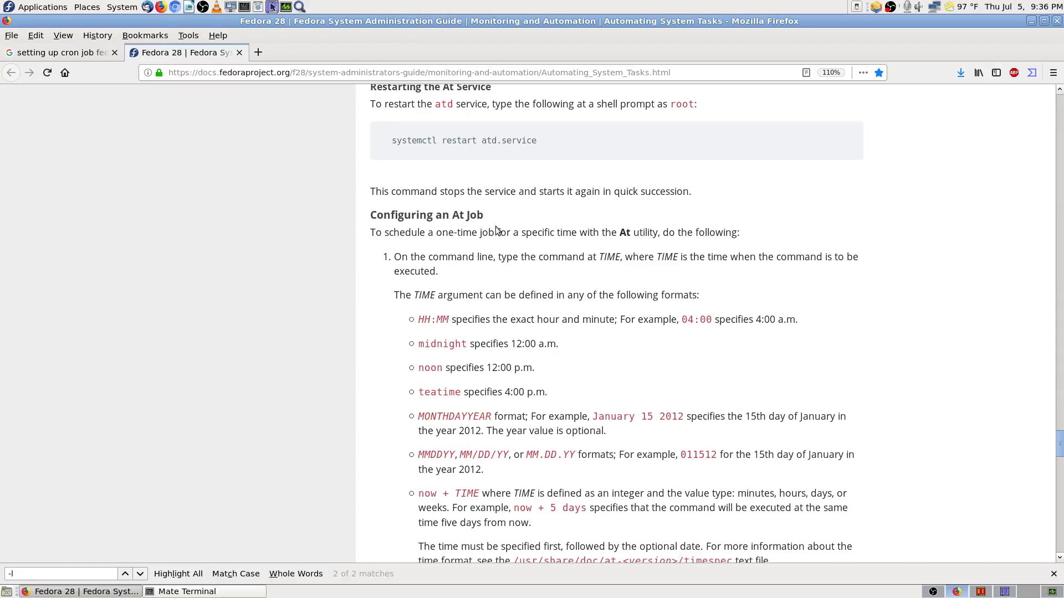
pyautogui.scroll(-4, 375, 271)
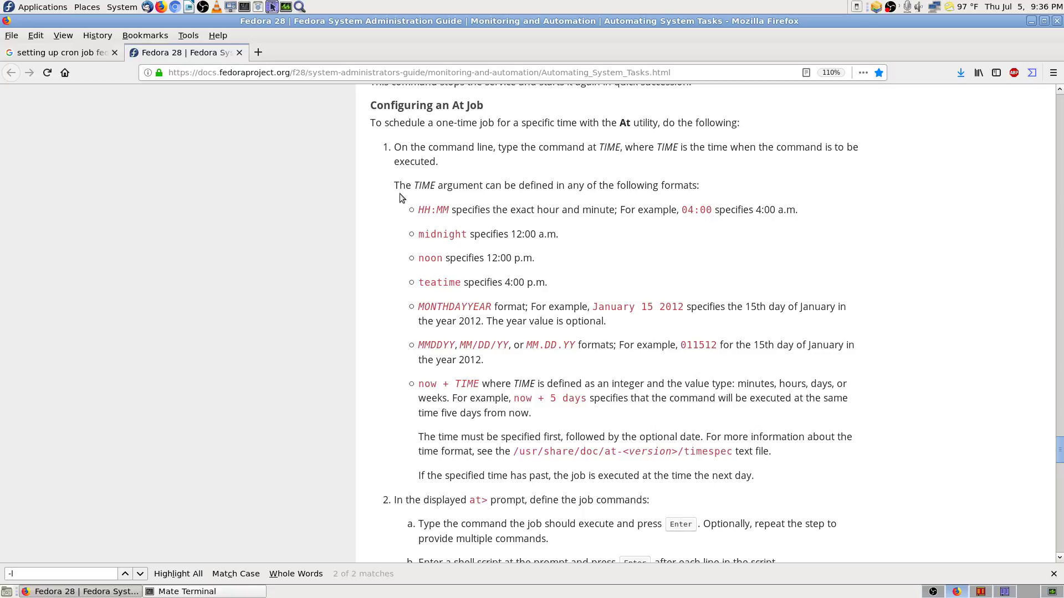
pyautogui.doubleClick(422, 185)
pyautogui.click(428, 204)
pyautogui.moveTo(601, 147); pyautogui.dragTo(619, 147)
pyautogui.moveTo(599, 147); pyautogui.dragTo(619, 145)
pyautogui.moveTo(600, 147); pyautogui.dragTo(621, 145)
pyautogui.click(619, 146)
pyautogui.scroll(-2, 407, 266)
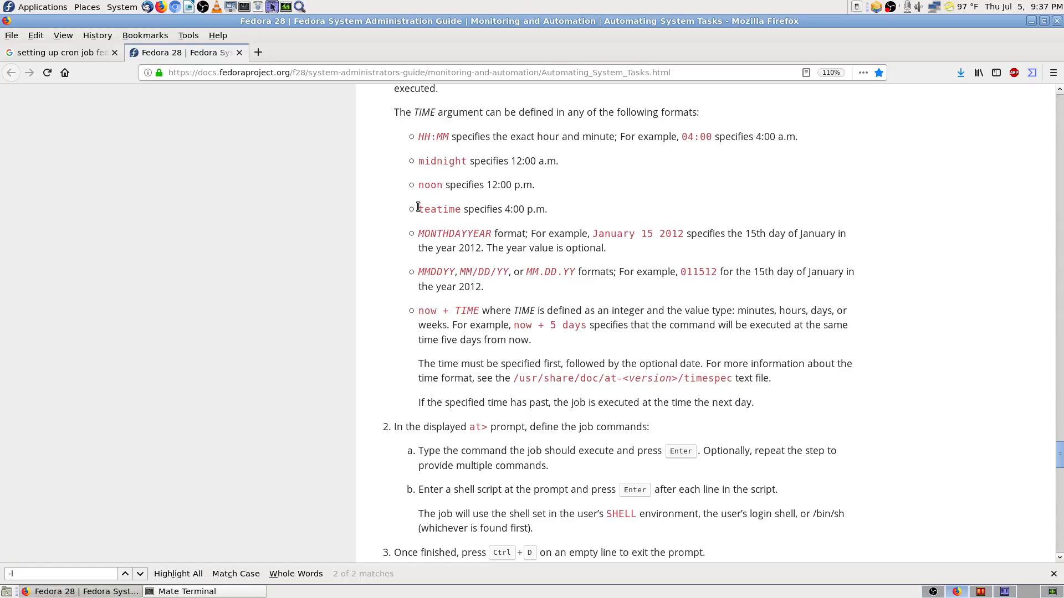
# Step: Highlight the teatime, MONTHDAYYEAR and MMDDYY TIME formats one after another
pyautogui.moveTo(418, 208); pyautogui.dragTo(552, 209)
pyautogui.click(348, 230)
pyautogui.moveTo(418, 232); pyautogui.dragTo(490, 233)
pyautogui.click(515, 239)
pyautogui.moveTo(418, 272); pyautogui.dragTo(448, 272)
pyautogui.click(463, 272)
# Step: Scroll toward the Batch Job section and highlight the note that past times run next day
pyautogui.scroll(3, 403, 176)
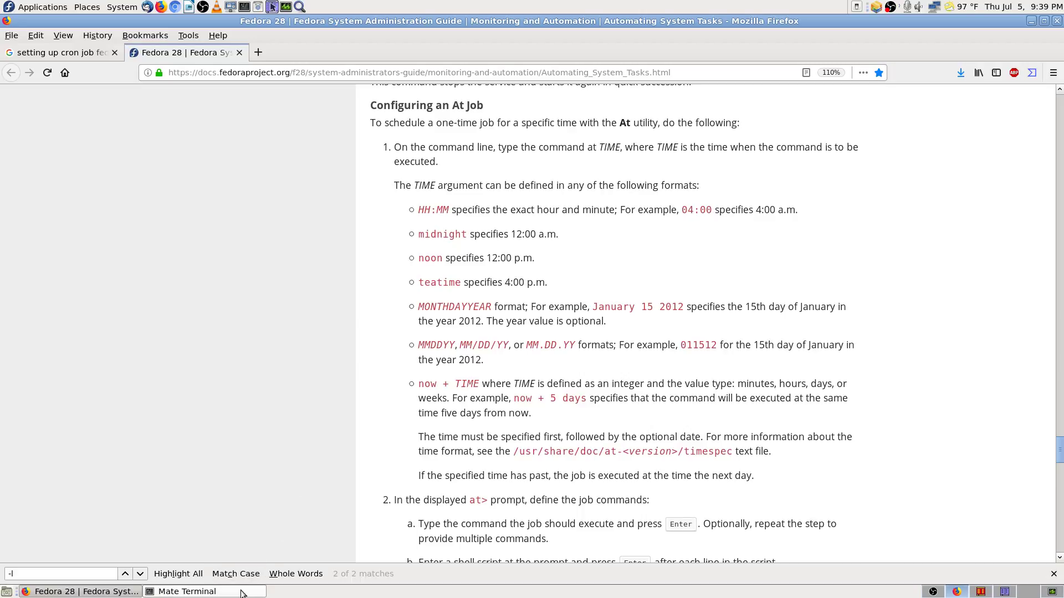
pyautogui.scroll(-3, 338, 383)
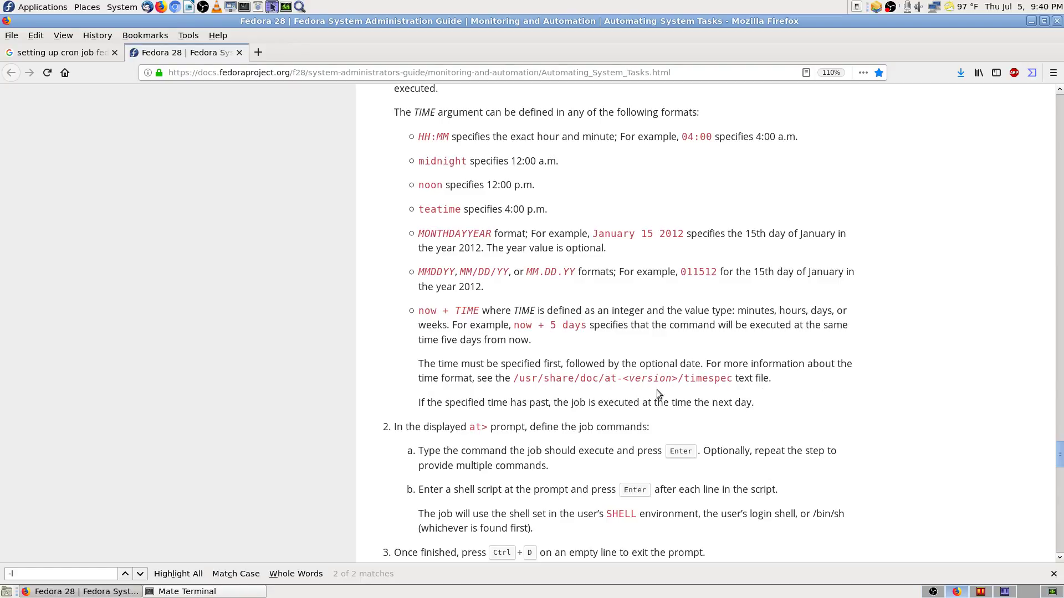
pyautogui.scroll(-3, 460, 438)
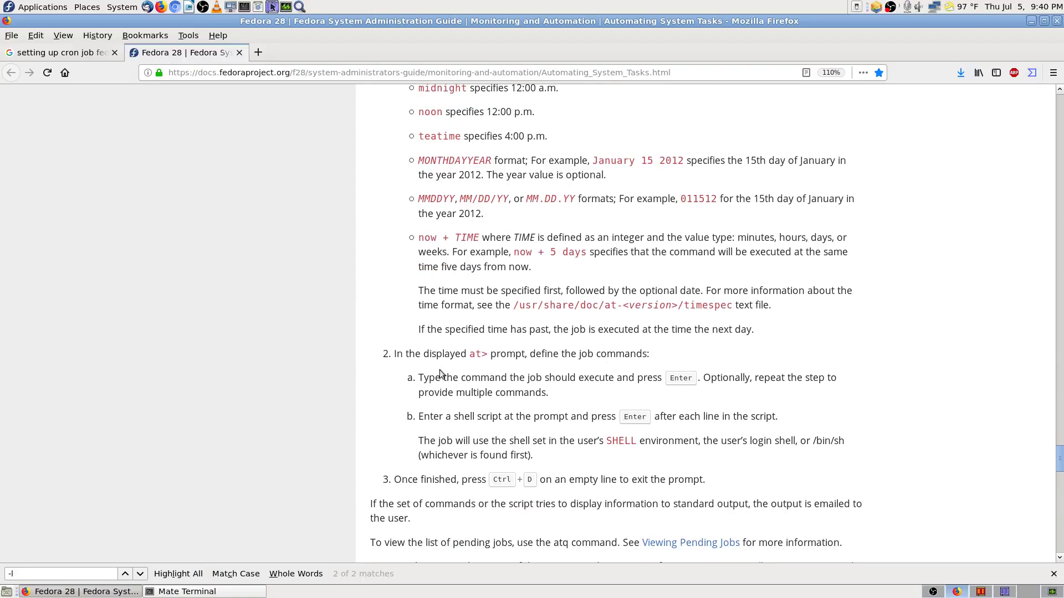
pyautogui.scroll(-5, 403, 367)
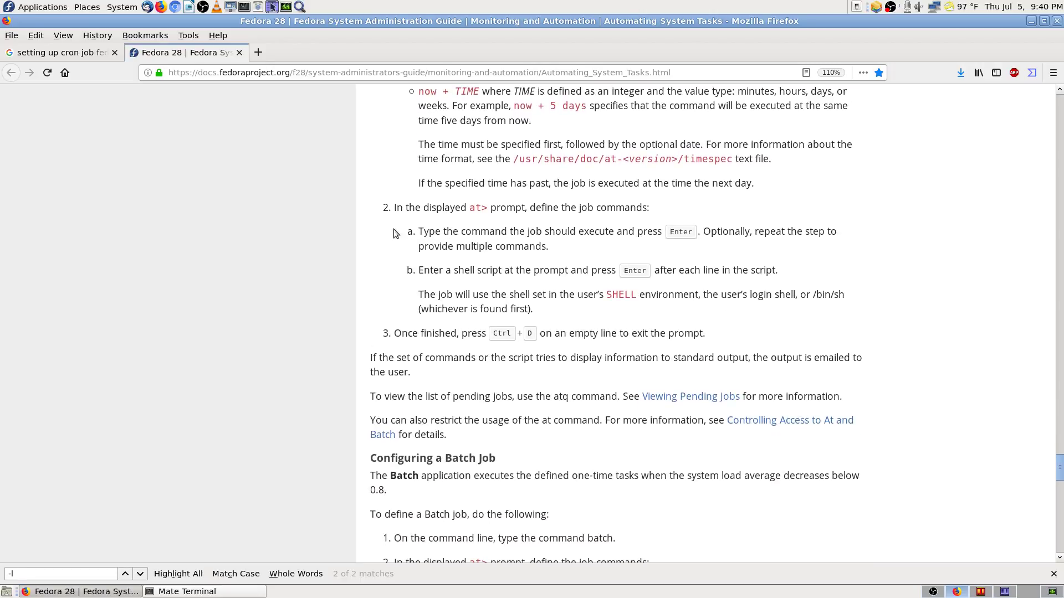
pyautogui.scroll(1, 383, 191)
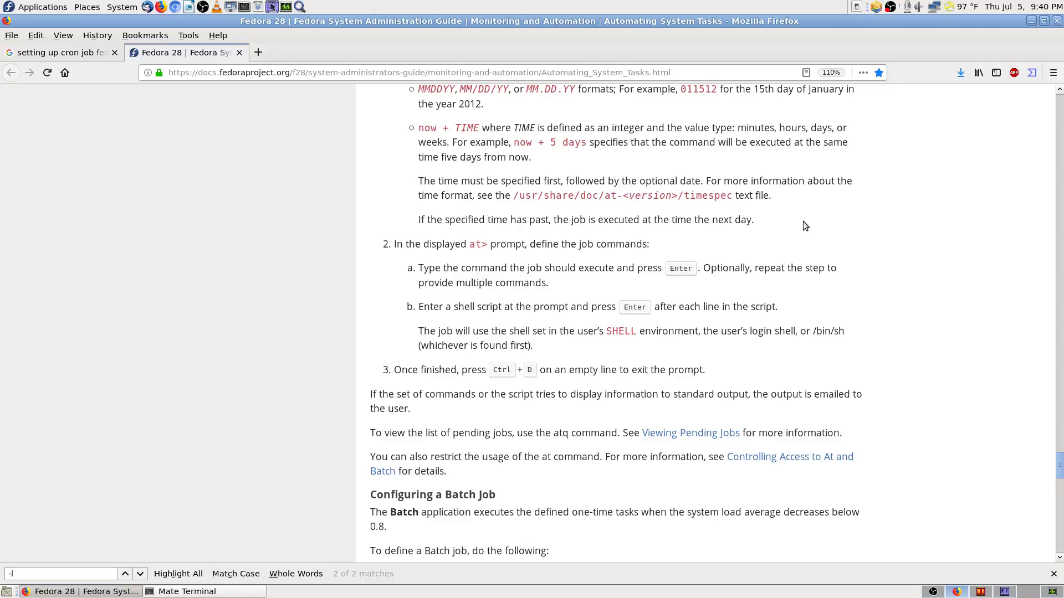
pyautogui.moveTo(754, 220); pyautogui.dragTo(422, 223)
pyautogui.click(387, 271)
pyautogui.scroll(2, 357, 205)
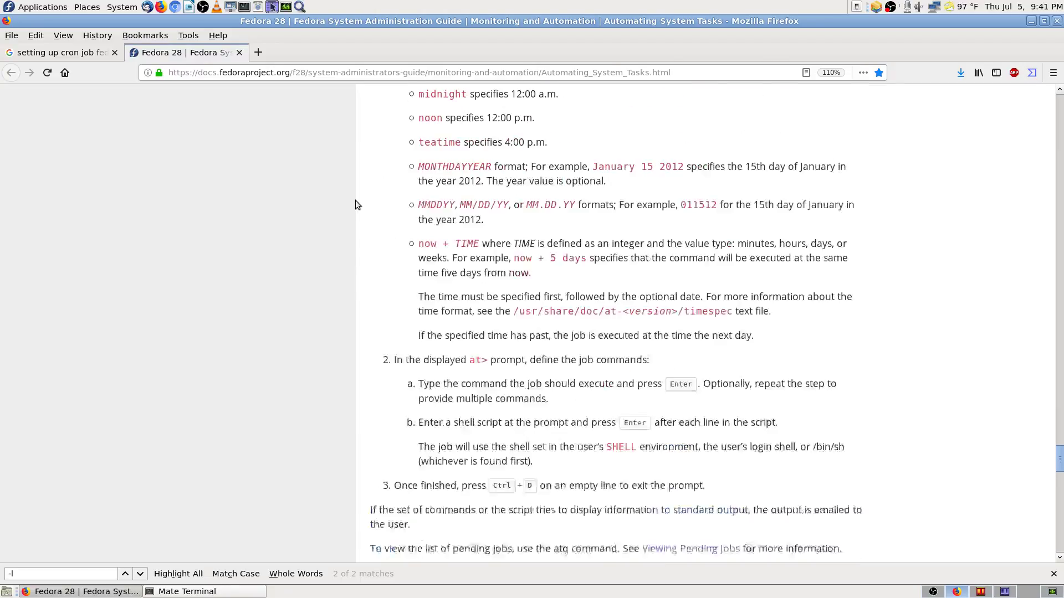
pyautogui.scroll(3, 355, 204)
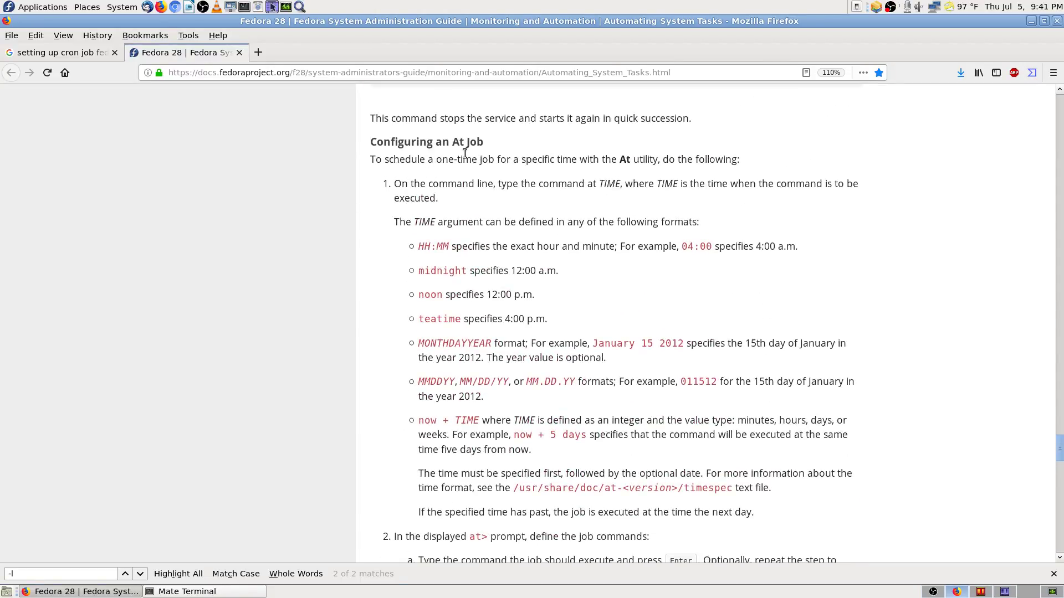
pyautogui.scroll(-6, 369, 313)
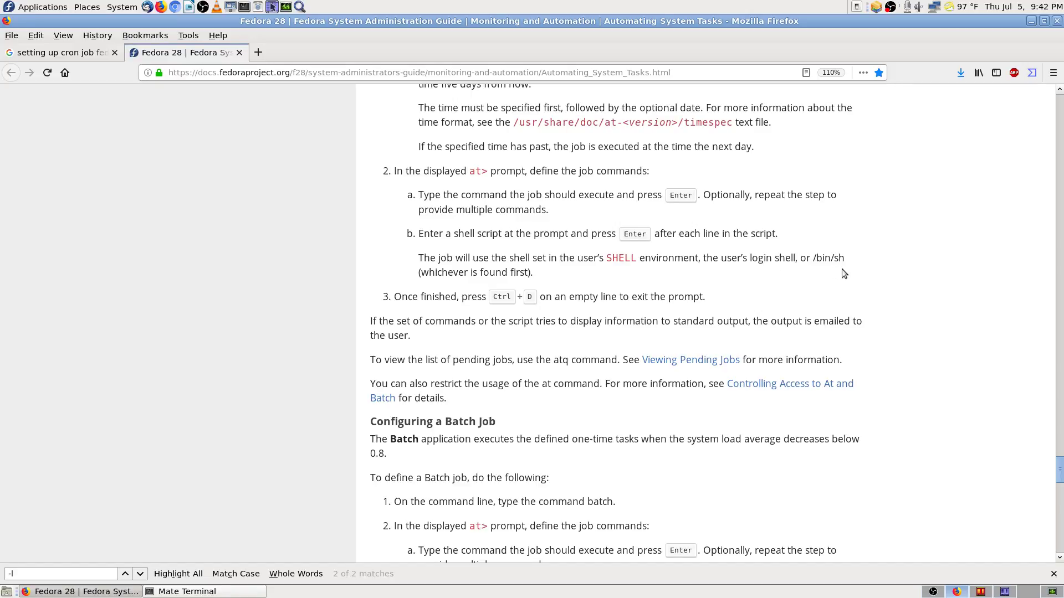
# Step: Scroll through the guide's batch job and access-control sections
pyautogui.moveTo(835, 258); pyautogui.dragTo(844, 259)
pyautogui.scroll(-1, 371, 306)
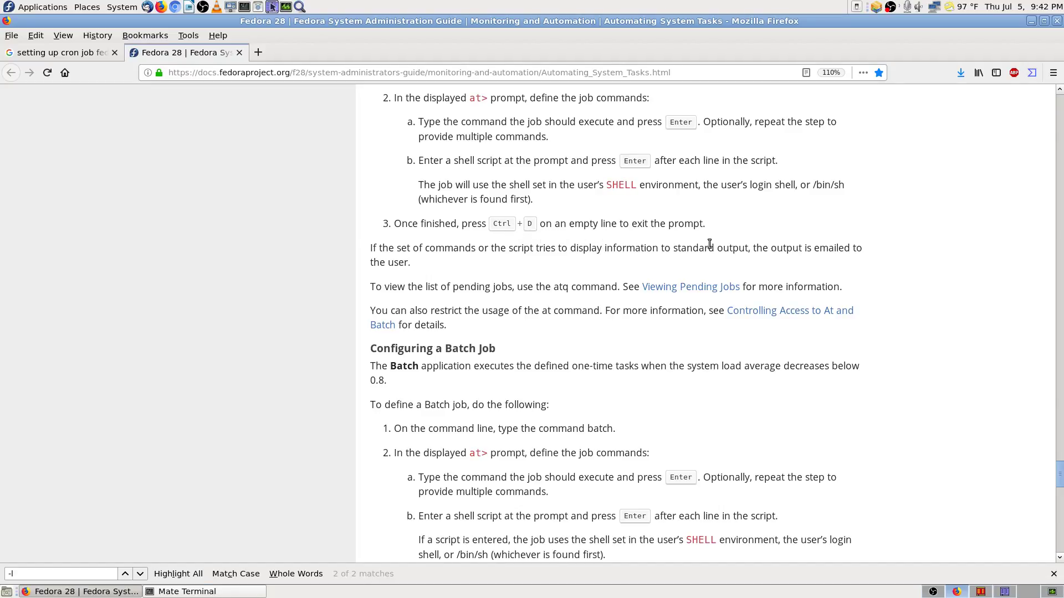
pyautogui.scroll(5, 391, 256)
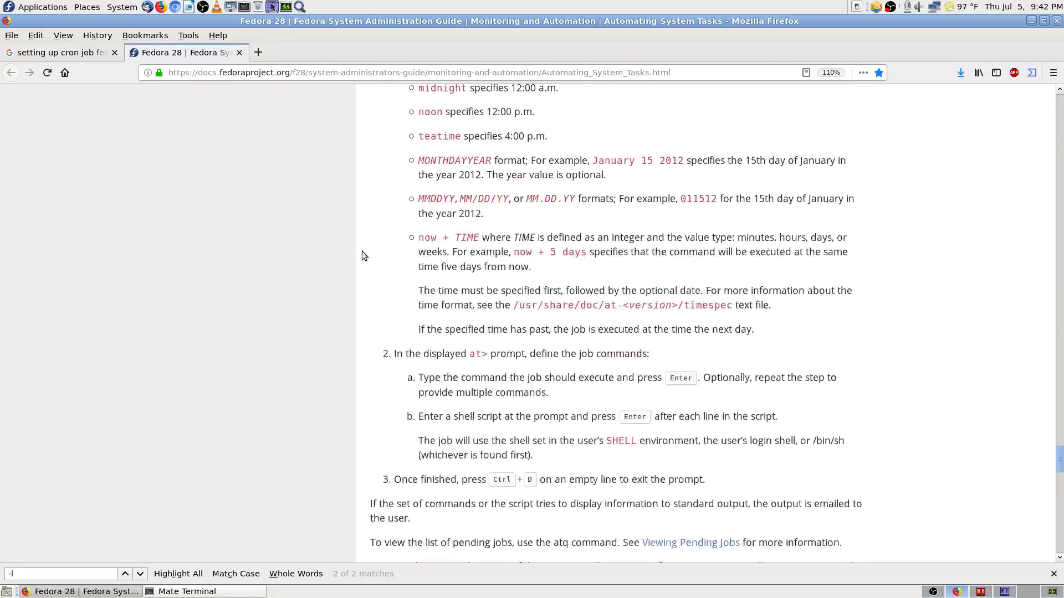
pyautogui.scroll(-5, 393, 232)
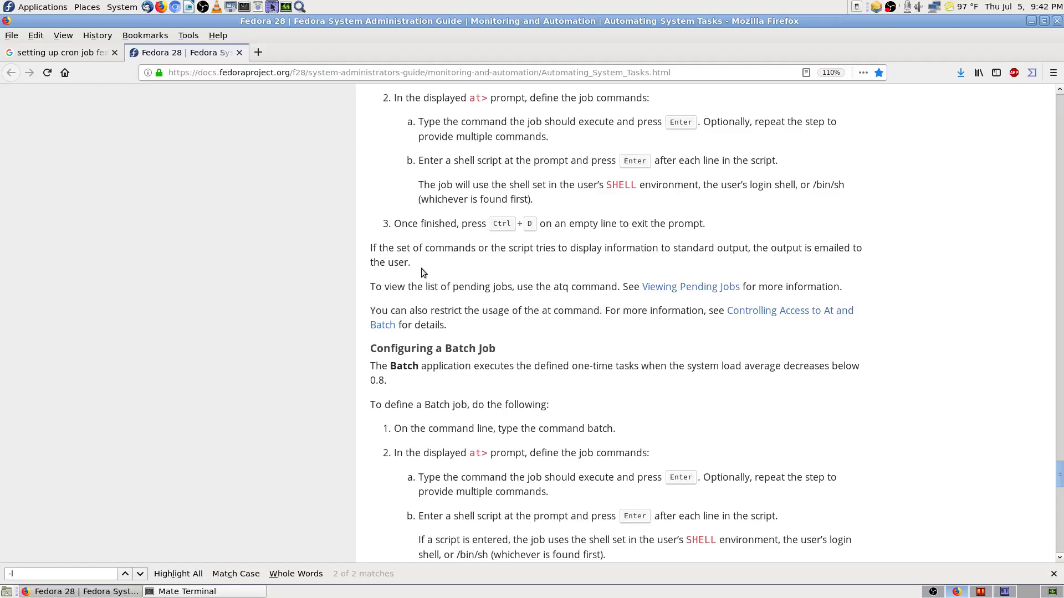
pyautogui.scroll(-2, 421, 272)
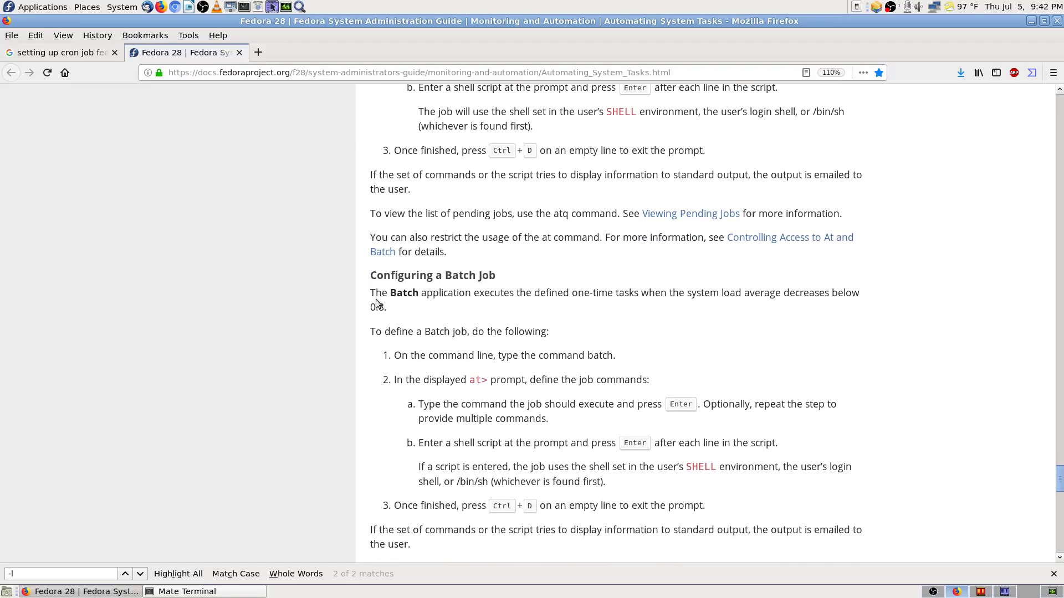
pyautogui.scroll(-4, 378, 304)
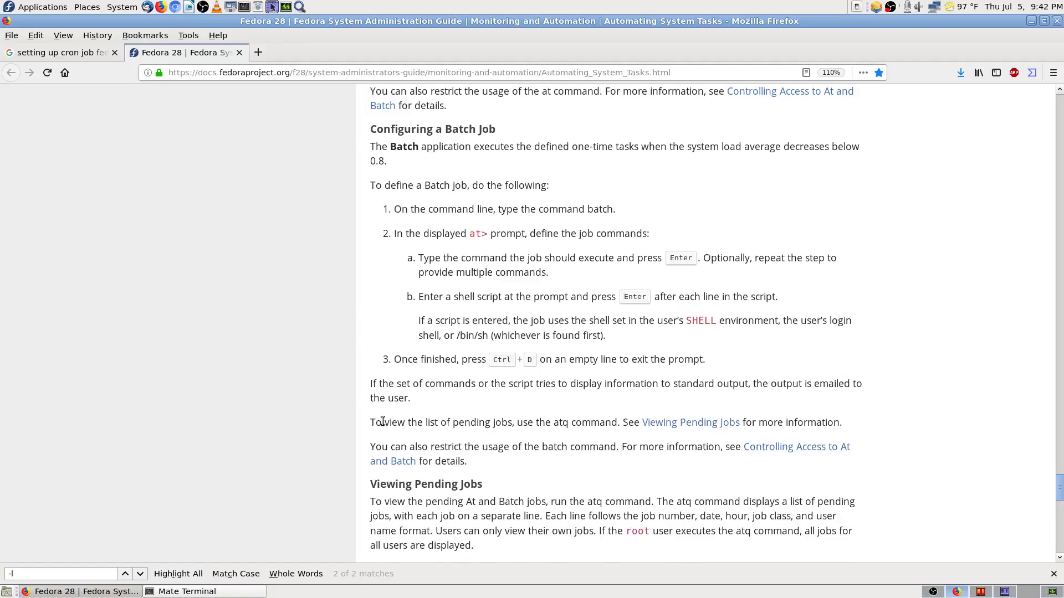
pyautogui.scroll(-4, 382, 421)
pyautogui.scroll(-2, 370, 395)
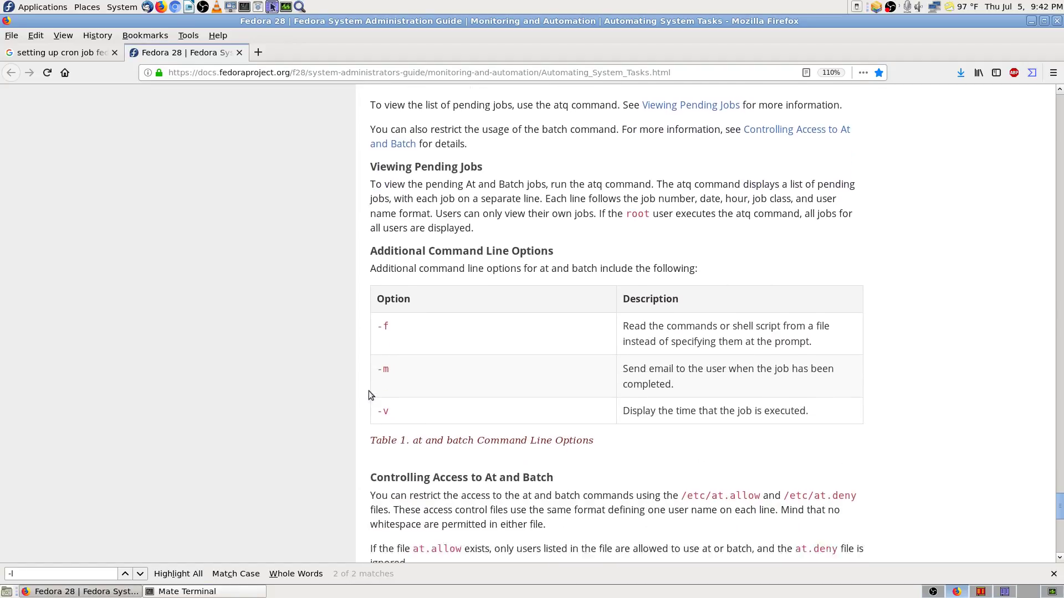
pyautogui.scroll(-5, 370, 395)
pyautogui.scroll(3, 371, 395)
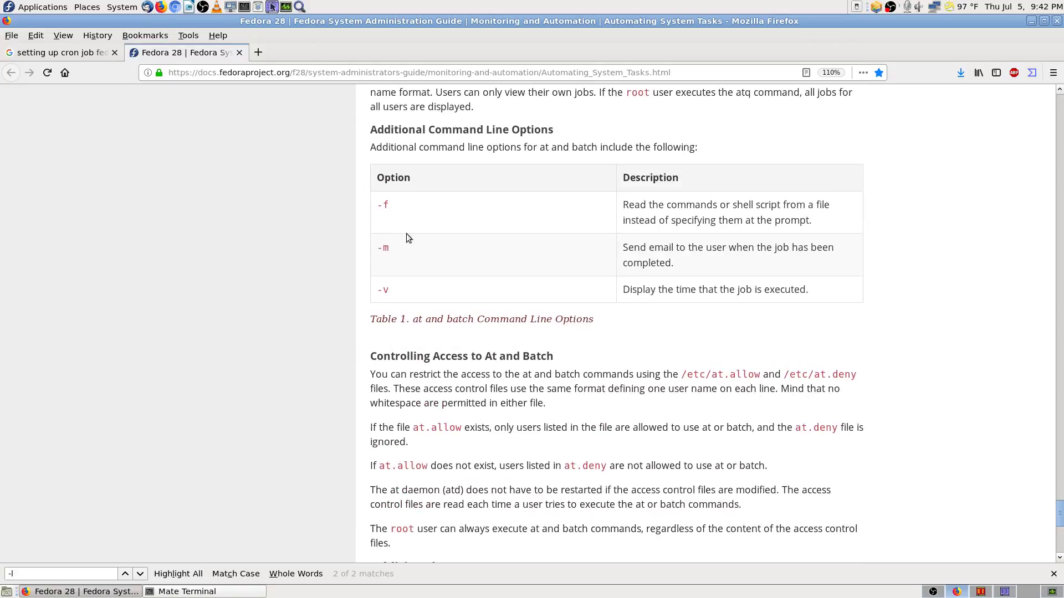
pyautogui.scroll(-3, 374, 296)
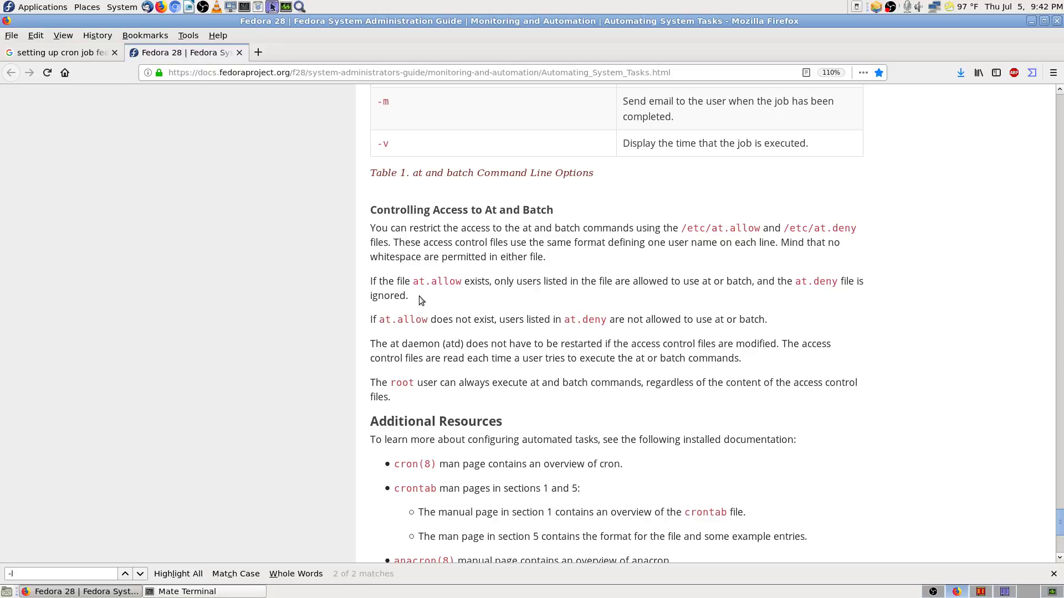
pyautogui.scroll(-3, 363, 368)
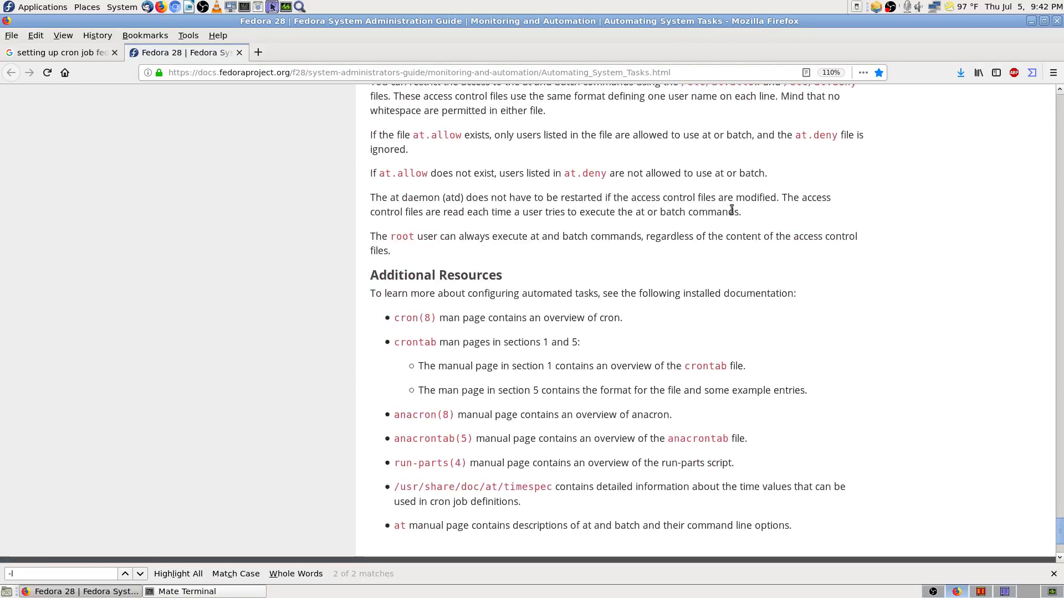
# Step: Point out at.deny, then copy the /usr/share/doc/at/timespec path and switch to Krusader
pyautogui.moveTo(571, 174); pyautogui.dragTo(606, 167)
pyautogui.click(544, 199)
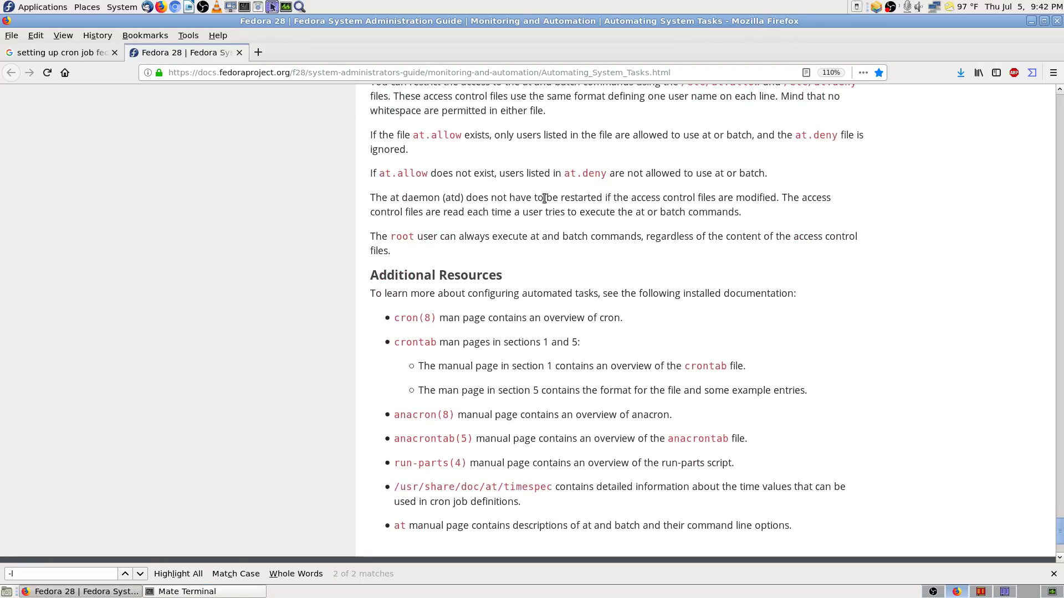
pyautogui.scroll(-3, 358, 341)
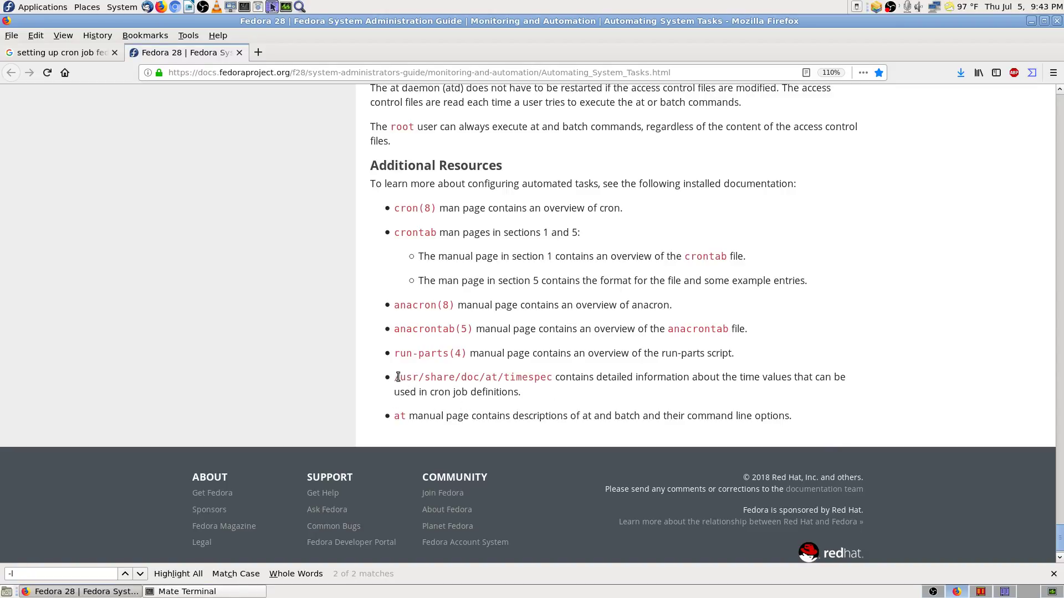
pyautogui.moveTo(399, 377); pyautogui.dragTo(426, 377)
pyautogui.moveTo(553, 377); pyautogui.dragTo(393, 378)
pyautogui.rightClick(446, 382)
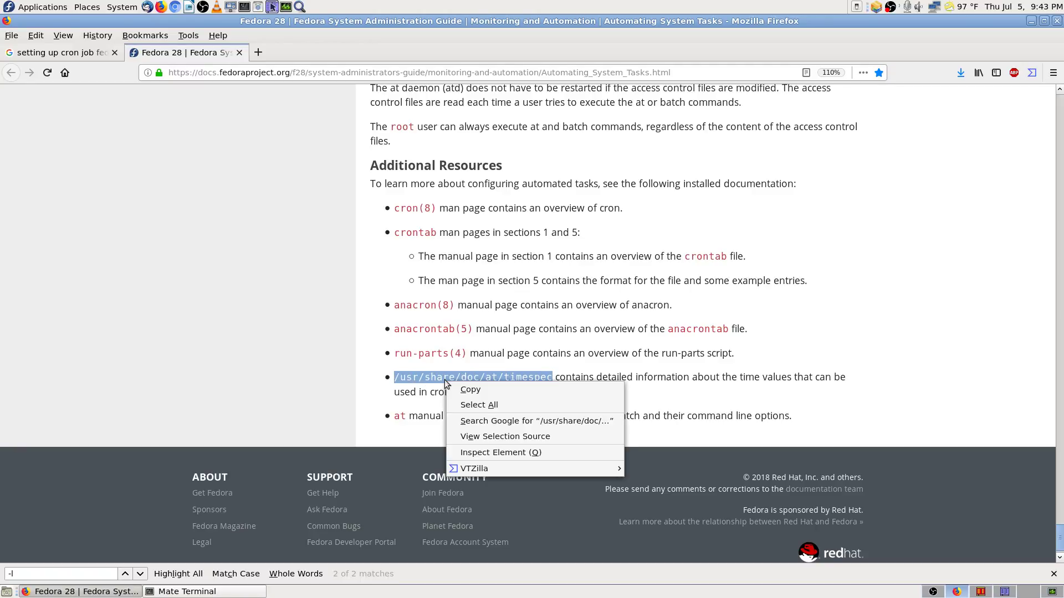
pyautogui.click(474, 391)
pyautogui.click(981, 592)
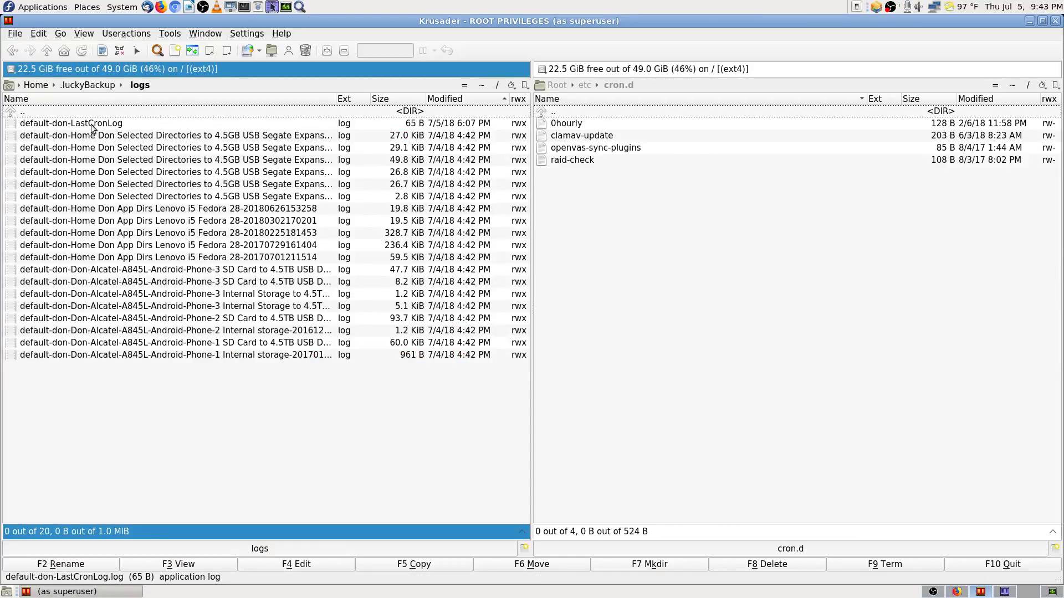
# Step: Paste /usr/share/doc/at/timespec into the right panel's location bar
pyautogui.click(696, 88)
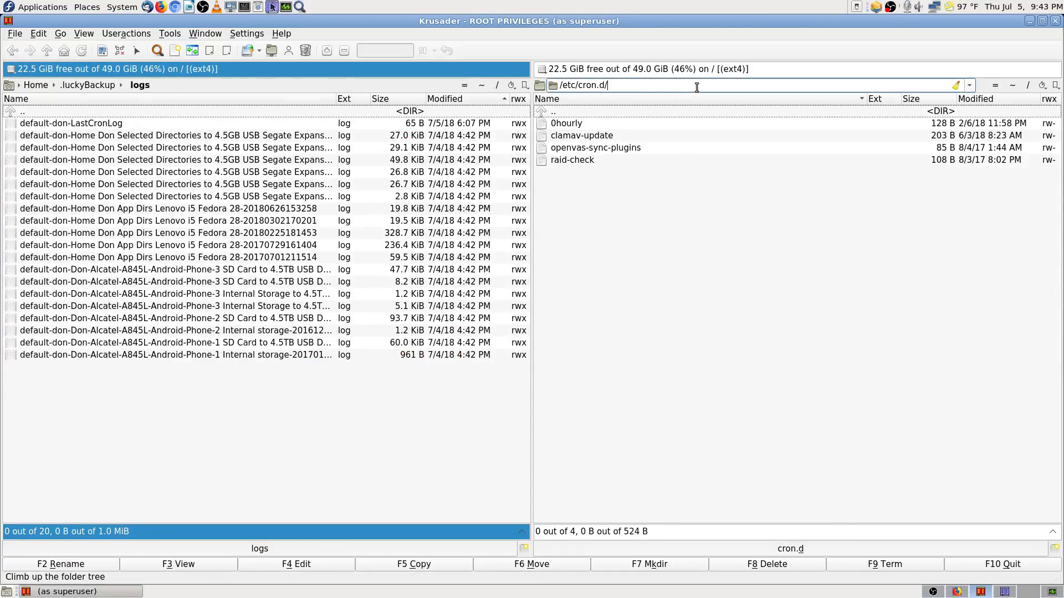
pyautogui.moveTo(623, 85); pyautogui.dragTo(522, 85)
pyautogui.hotkey('ctrl', 'v')
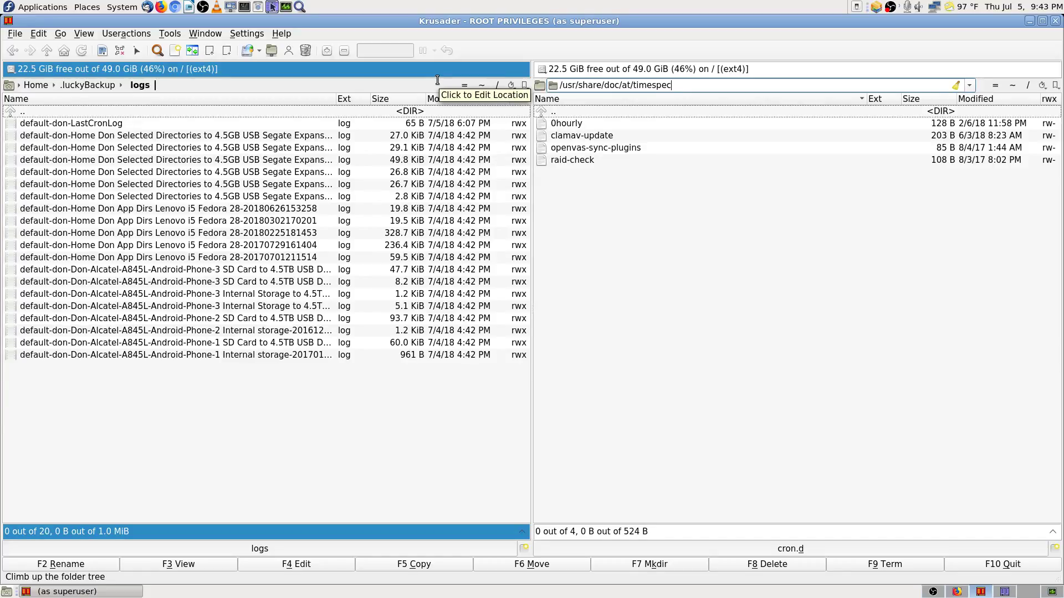
pyautogui.press('Return')
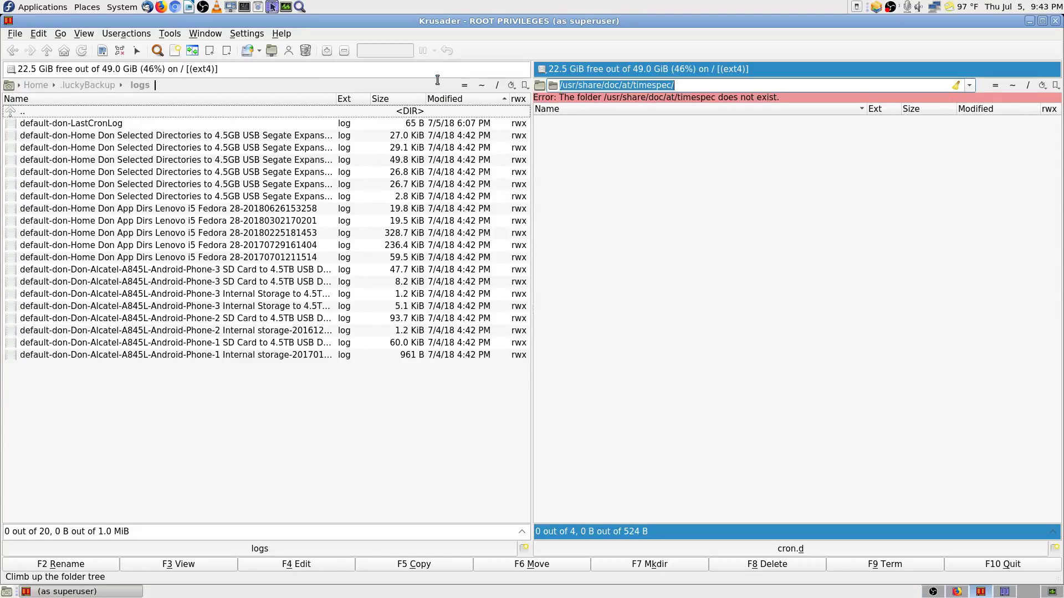
pyautogui.press('End')
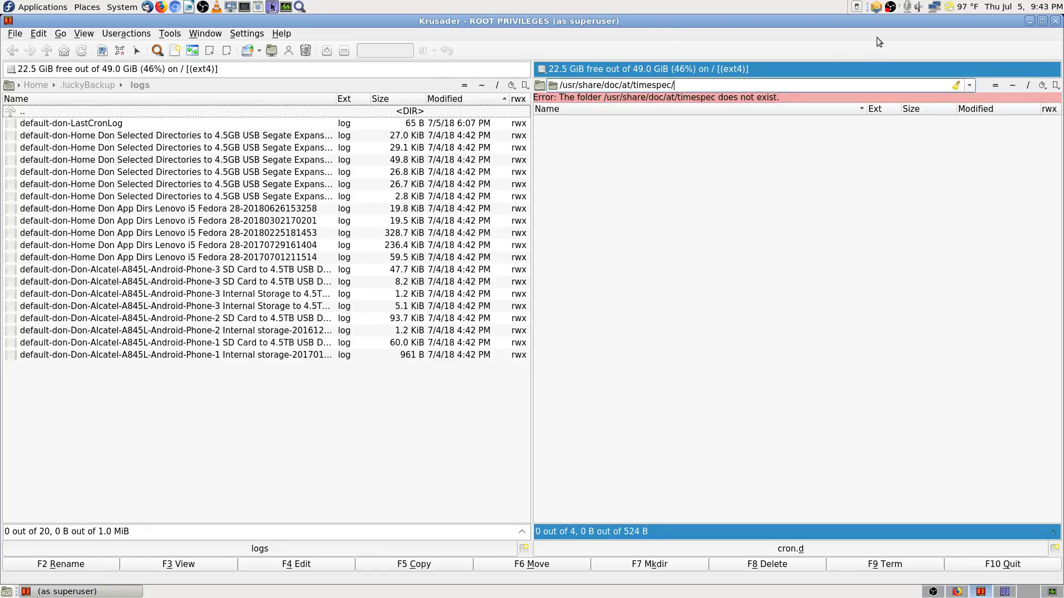
pyautogui.press('Escape')
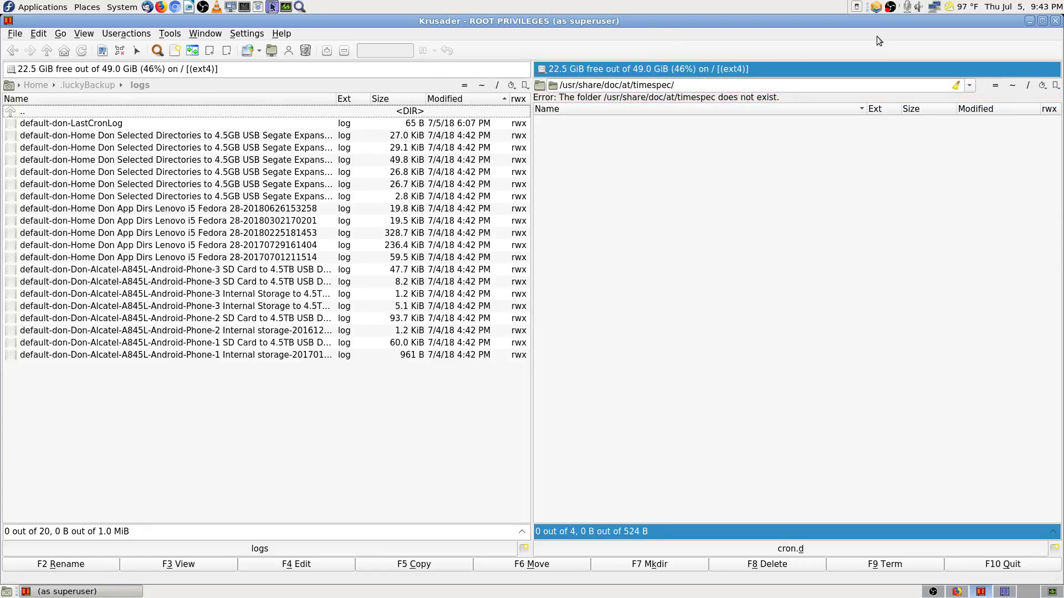
pyautogui.press('BackSpace')
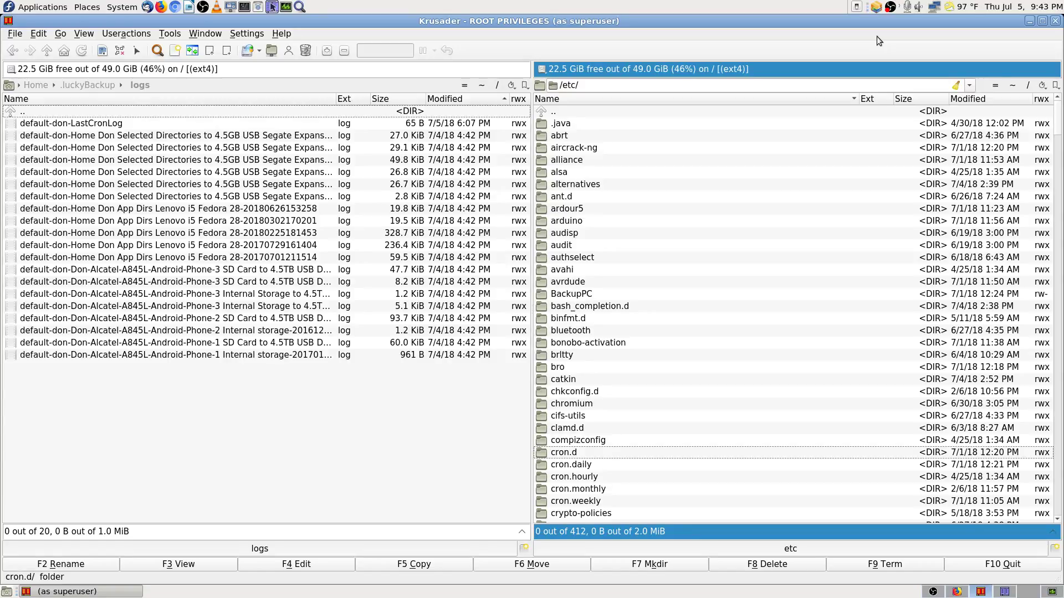
pyautogui.moveTo(624, 86); pyautogui.dragTo(453, 88)
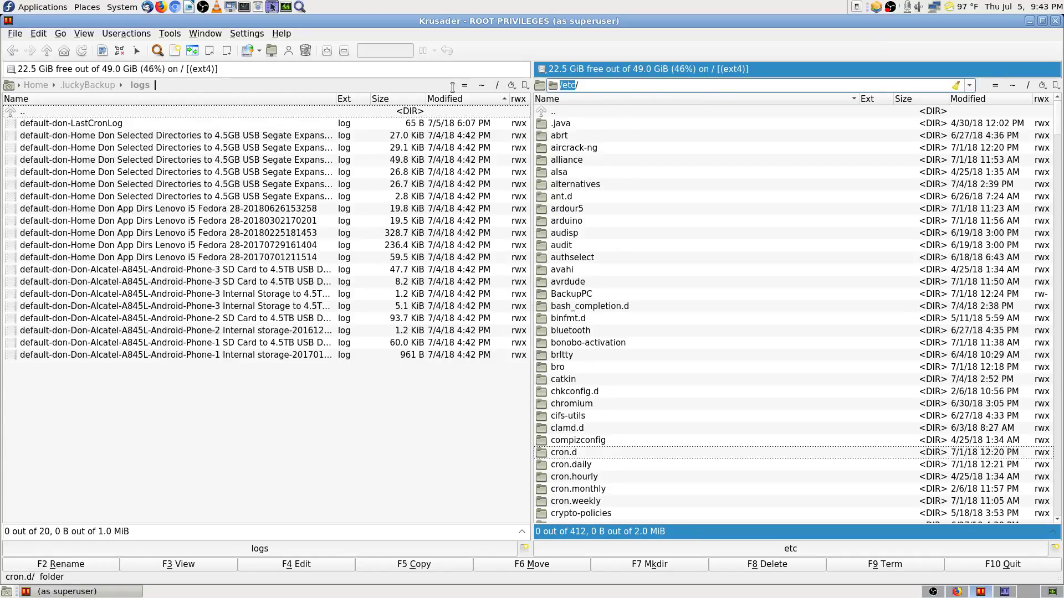
pyautogui.hotkey('ctrl', 'v')
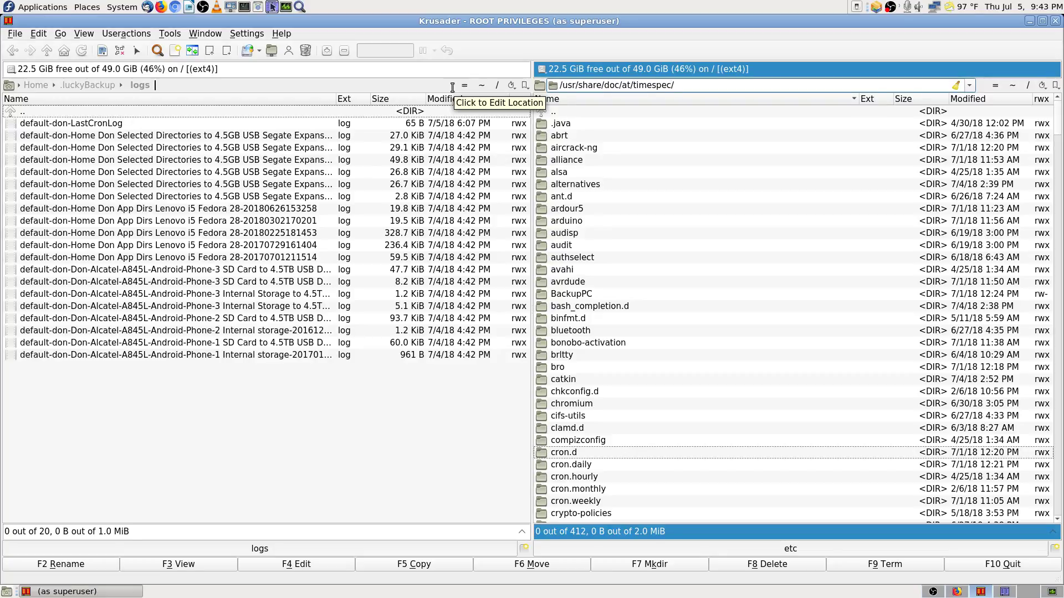
pyautogui.press('Return')
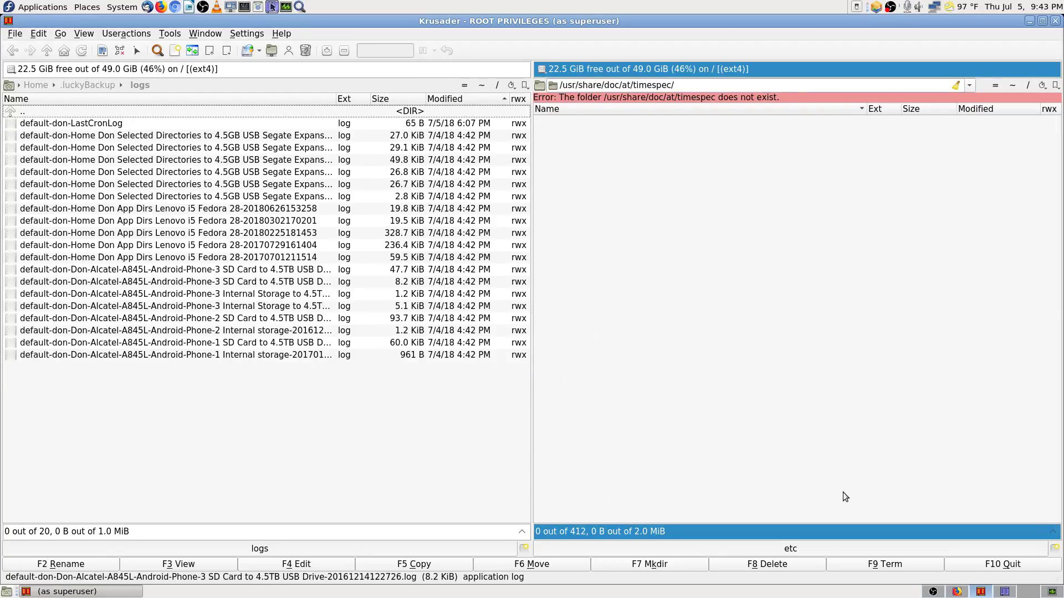
# Step: Trim the location to /usr/share/doc/at and view the timespec file read-only
pyautogui.click(958, 594)
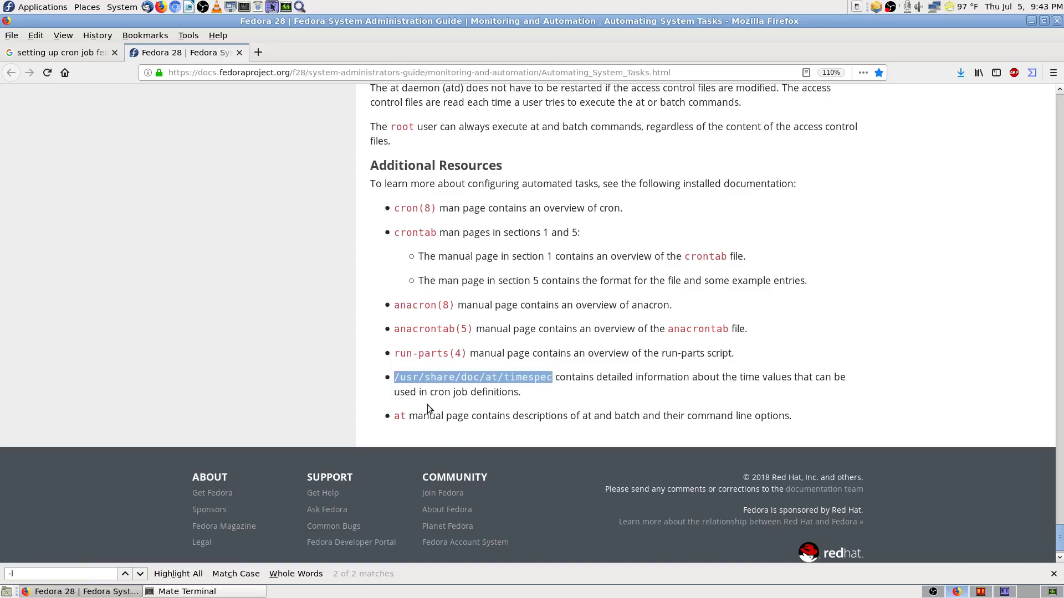
pyautogui.click(439, 391)
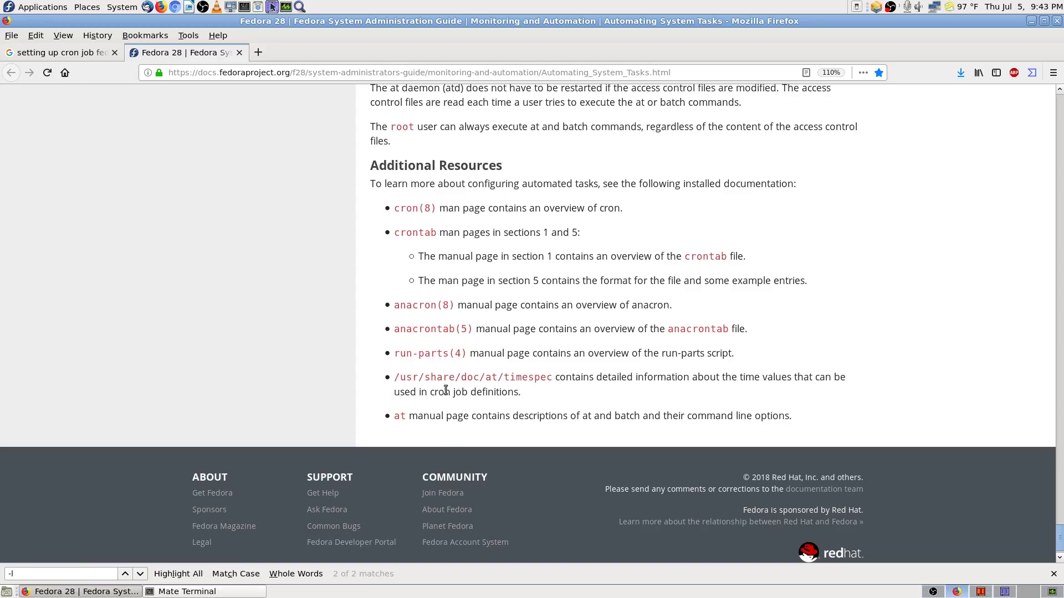
pyautogui.click(981, 594)
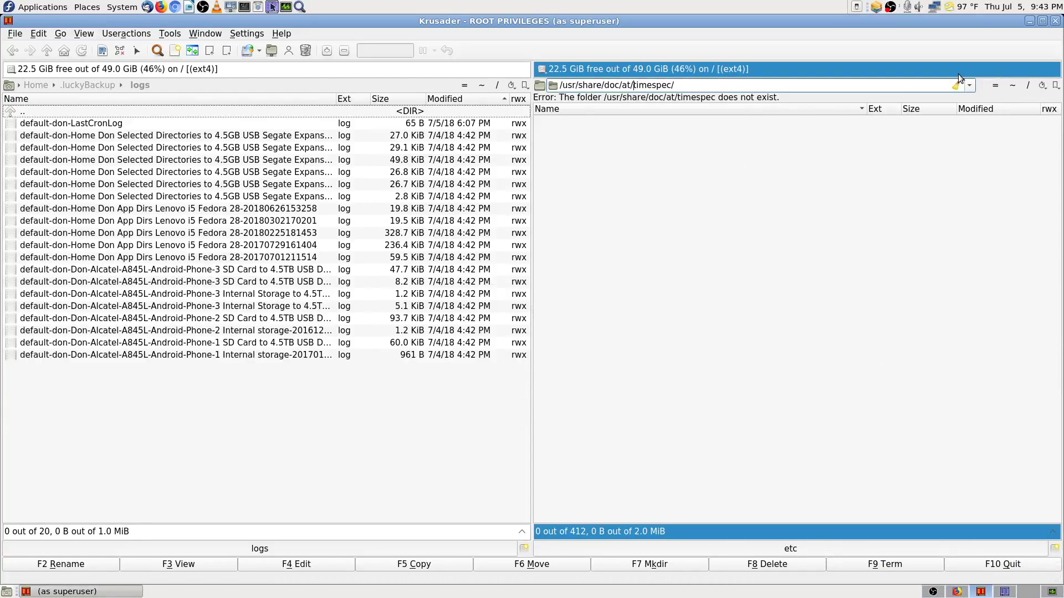
pyautogui.press('Delete')
pyautogui.press('Delete')
pyautogui.press('Delete')
pyautogui.press('Delete')
pyautogui.press('Delete')
pyautogui.press('Delete')
pyautogui.press('Delete')
pyautogui.press('Delete')
pyautogui.press('Delete')
pyautogui.press('Return')
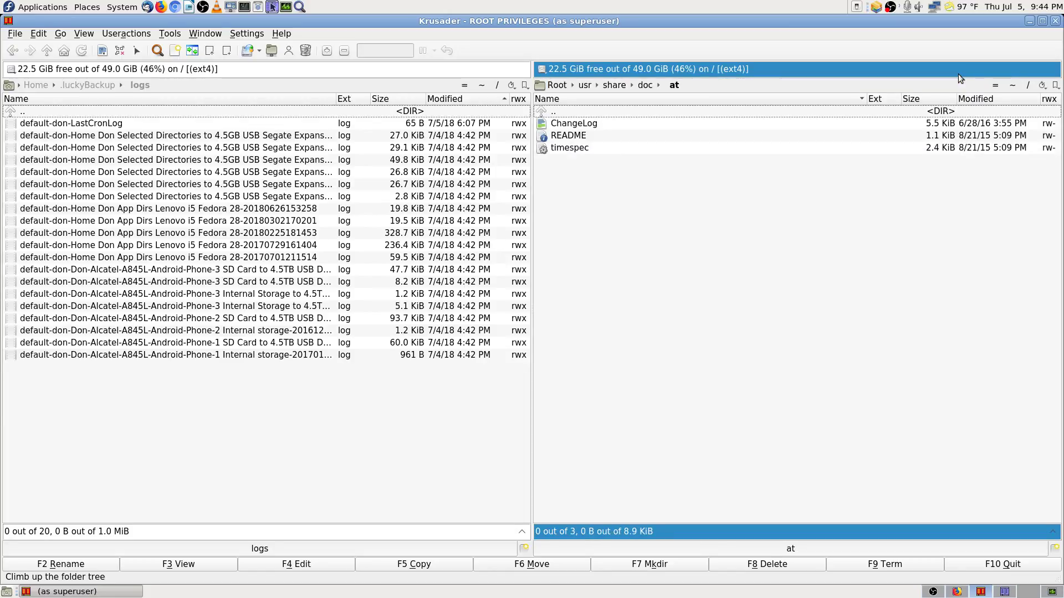
pyautogui.press('Down')
pyautogui.press('Down')
pyautogui.press('Down')
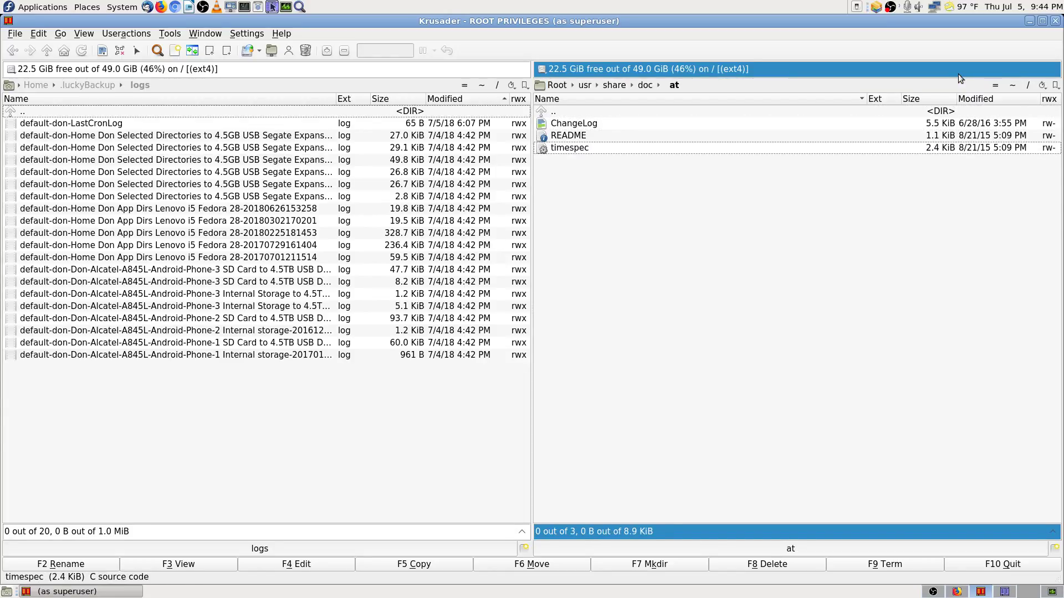
pyautogui.click(581, 151)
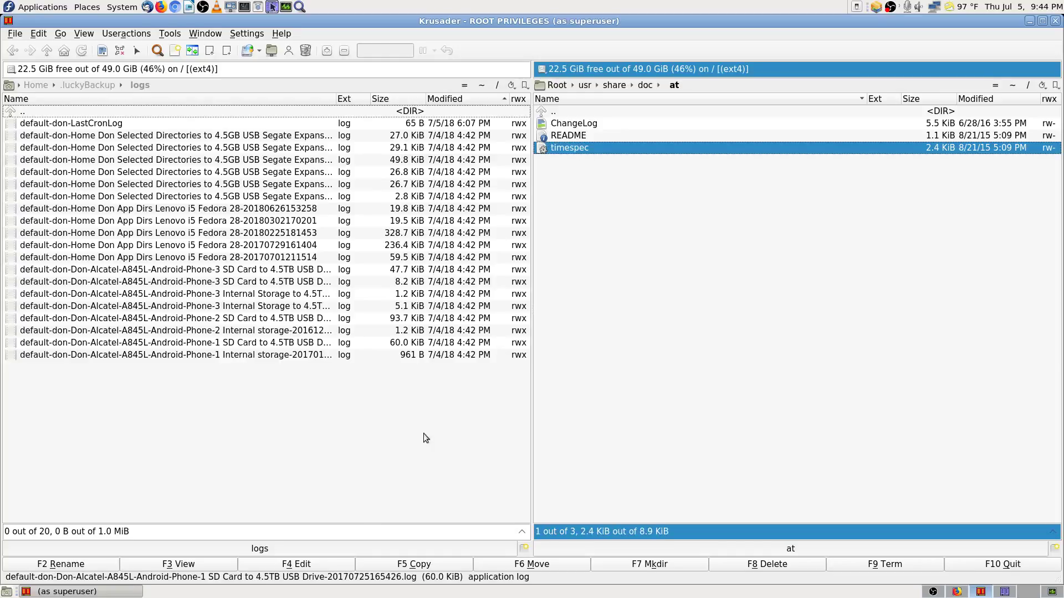
pyautogui.click(185, 565)
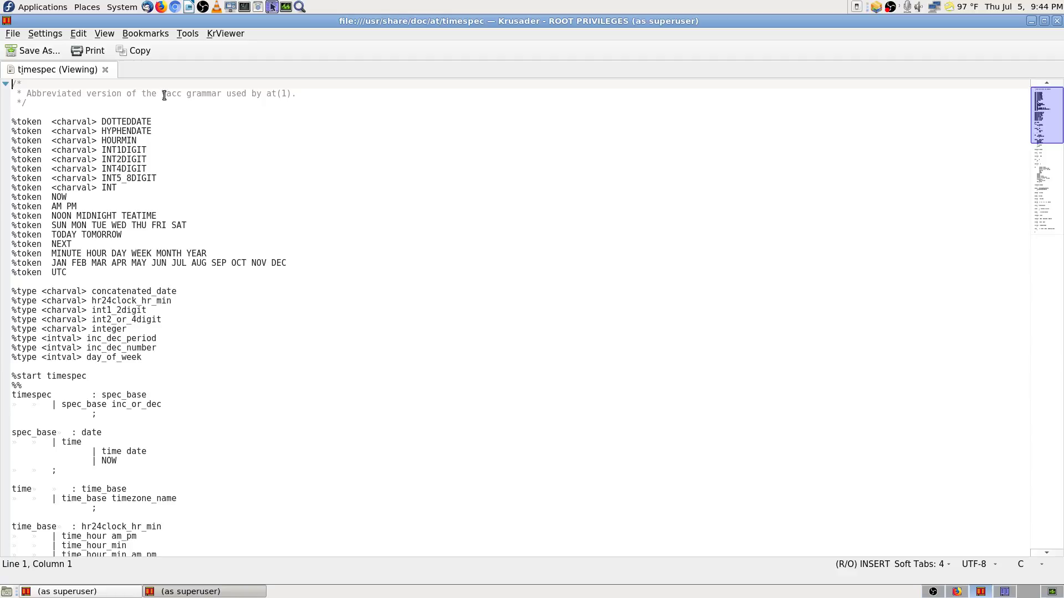
# Step: Highlight 'yacc grammar' in the timespec header comment, then scroll down into the grammar rules
pyautogui.moveTo(166, 95); pyautogui.dragTo(221, 95)
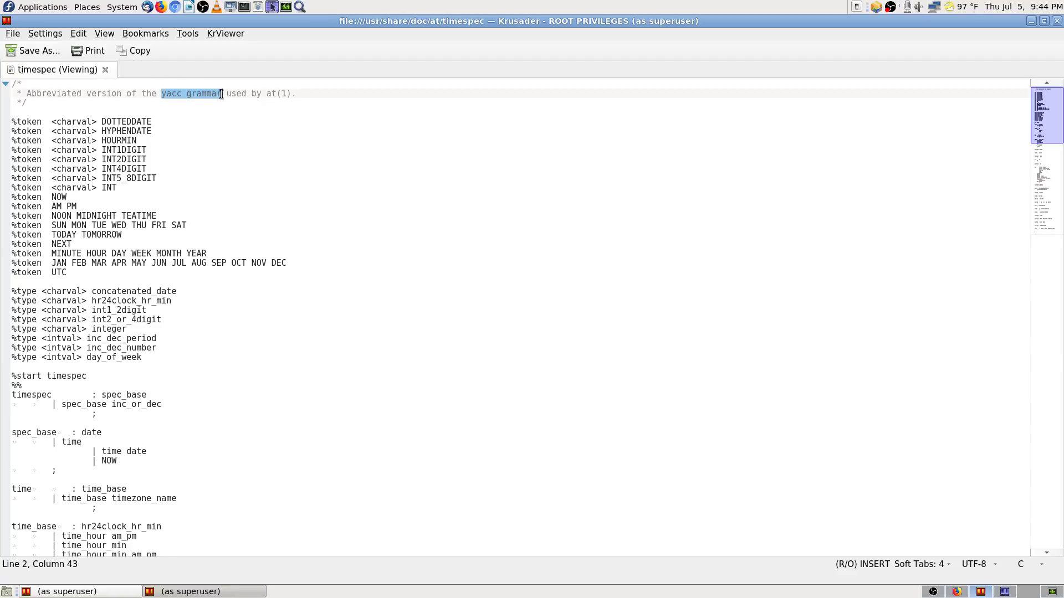
pyautogui.click(163, 93)
pyautogui.scroll(-10, 270, 334)
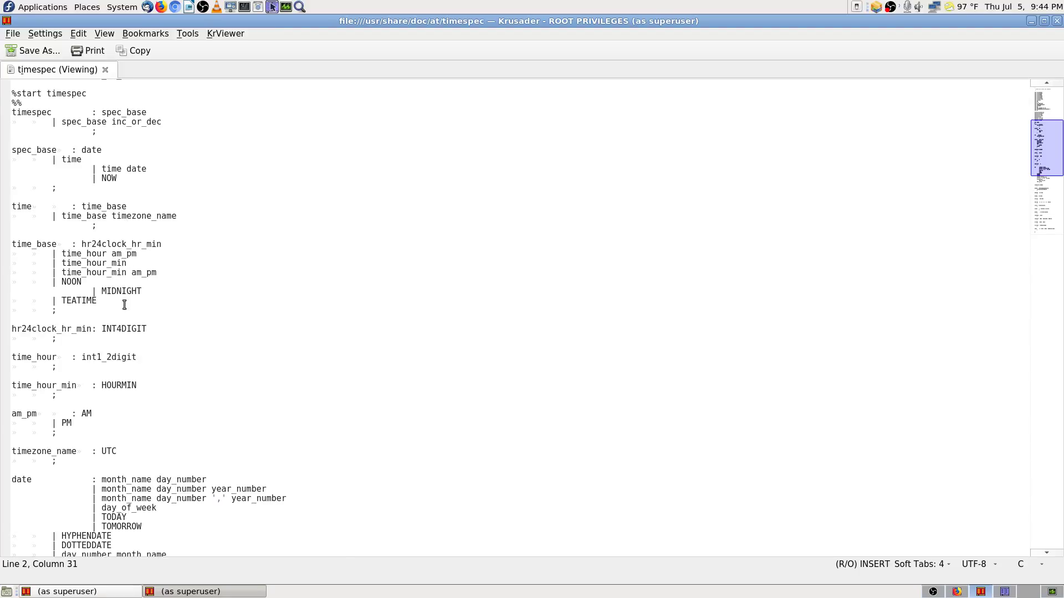
pyautogui.scroll(-7, 281, 432)
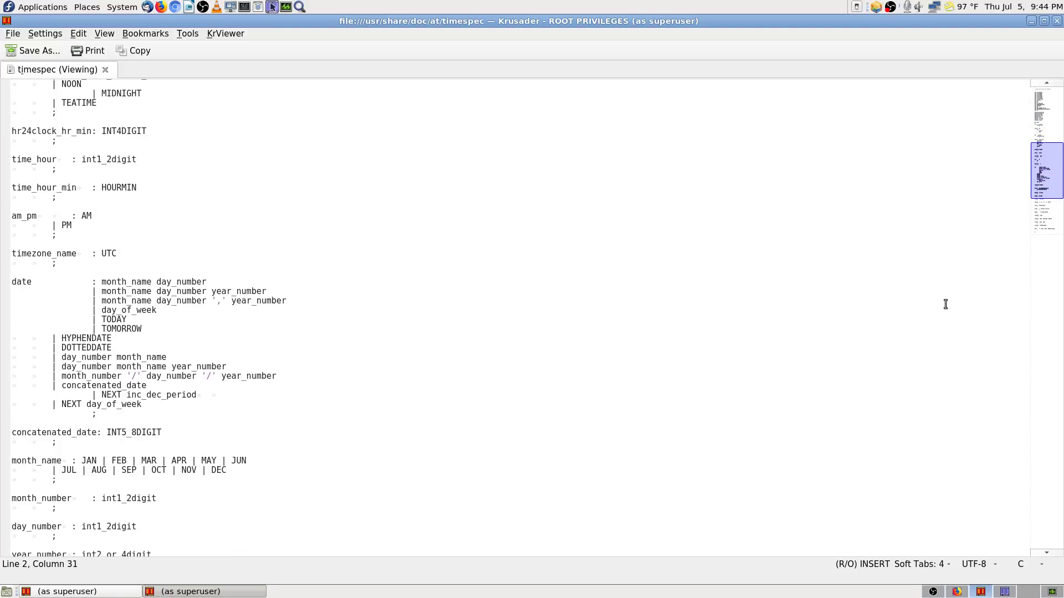
pyautogui.moveTo(1046, 171); pyautogui.dragTo(1052, 133)
pyautogui.scroll(-8, 253, 387)
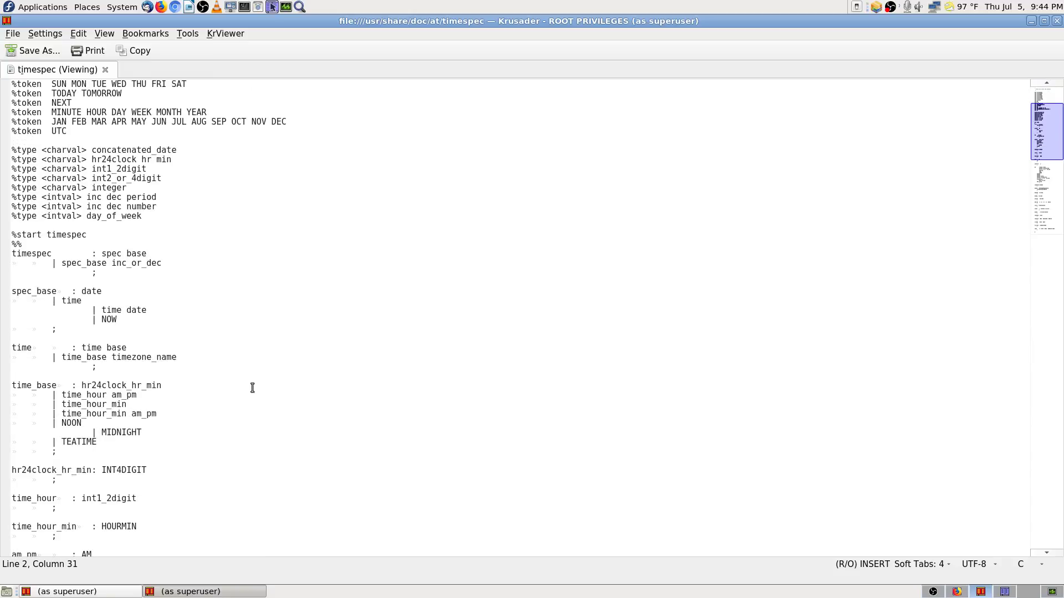
pyautogui.scroll(-3, 253, 387)
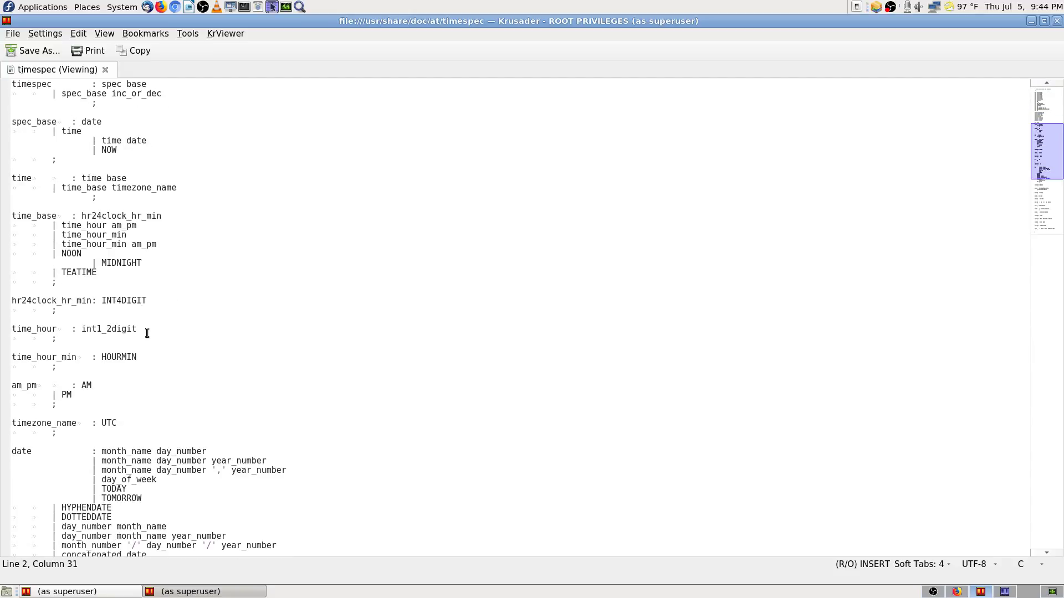
pyautogui.scroll(-5, 197, 365)
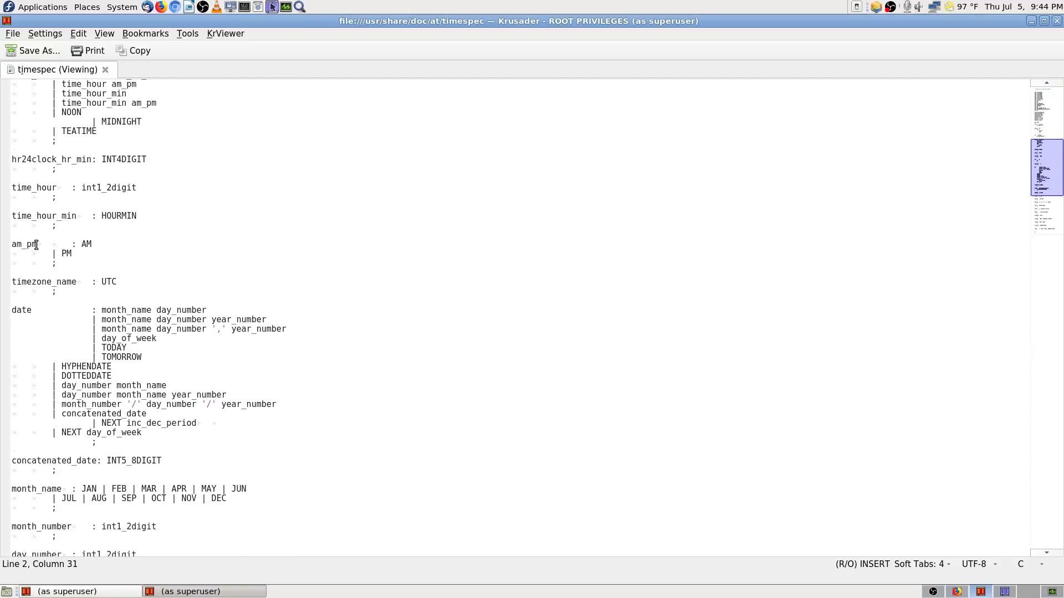
# Step: Read the rest of the timespec grammar to its end and close the viewer
pyautogui.scroll(15, 35, 233)
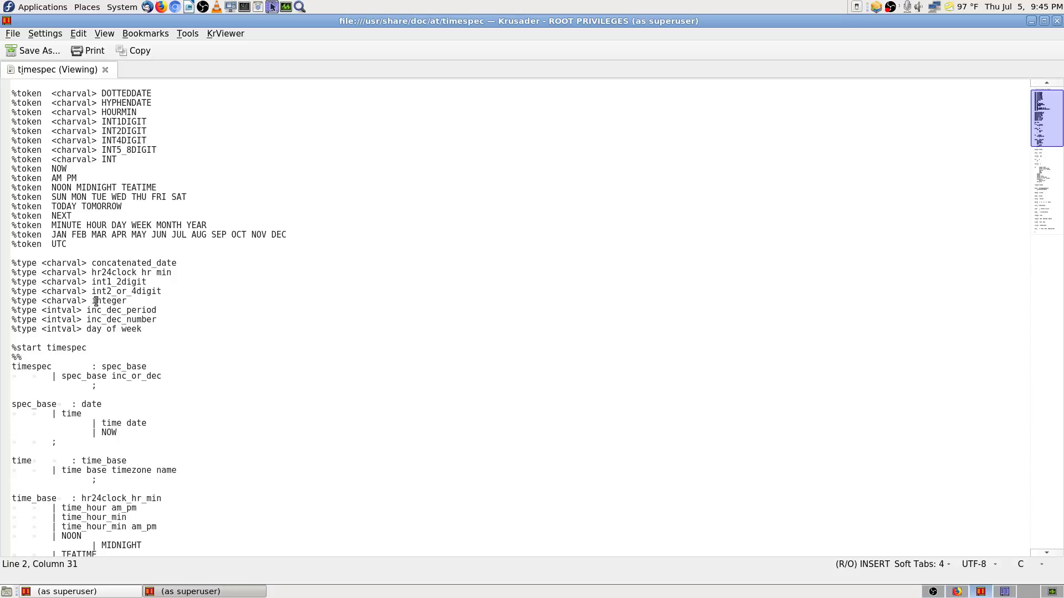
pyautogui.scroll(-3, 95, 303)
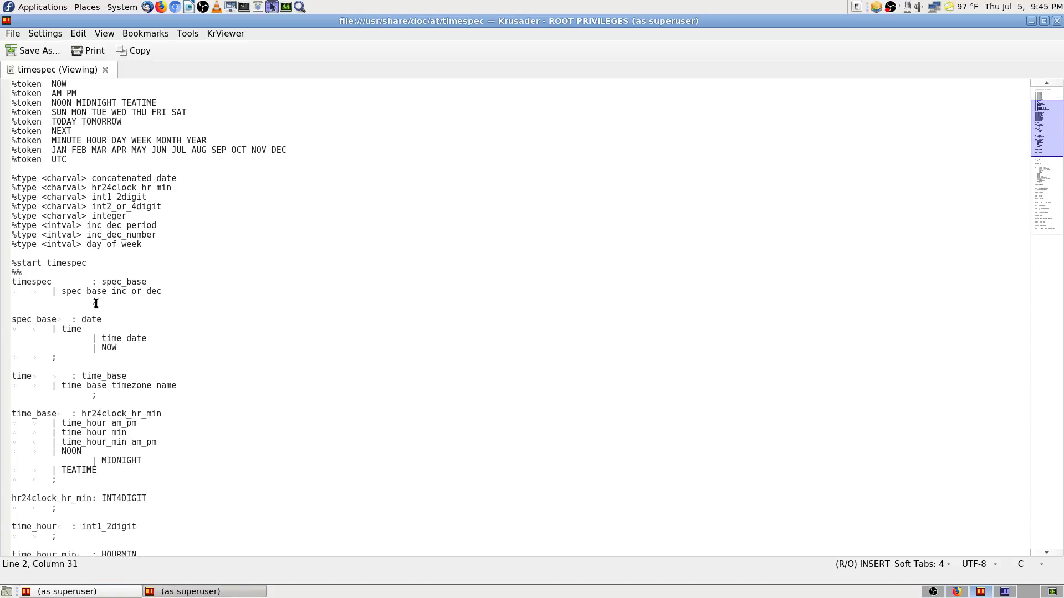
pyautogui.scroll(-2, 96, 303)
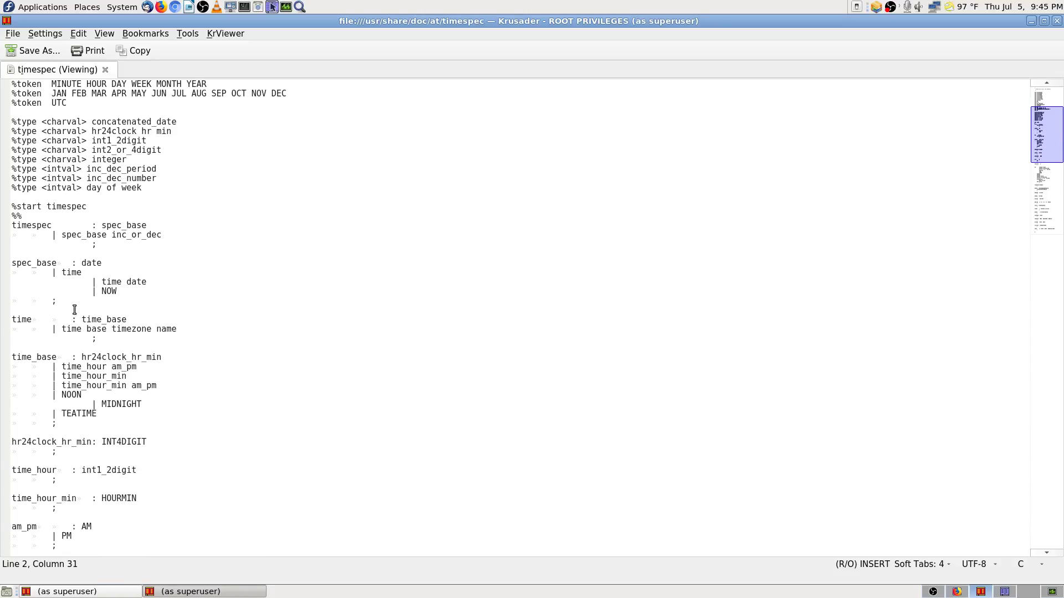
pyautogui.scroll(-4, 75, 310)
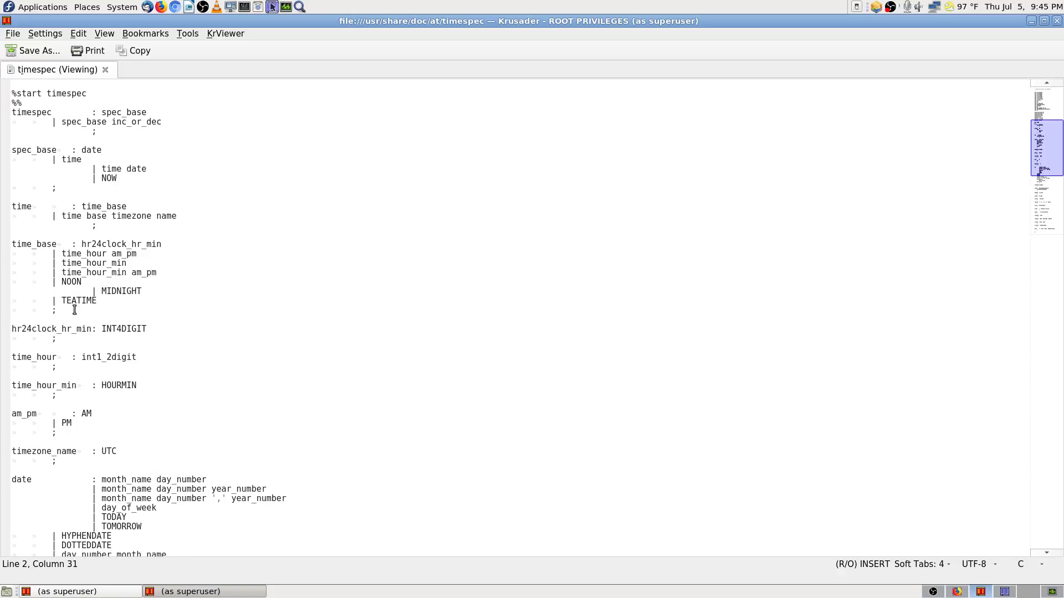
pyautogui.scroll(-9, 75, 309)
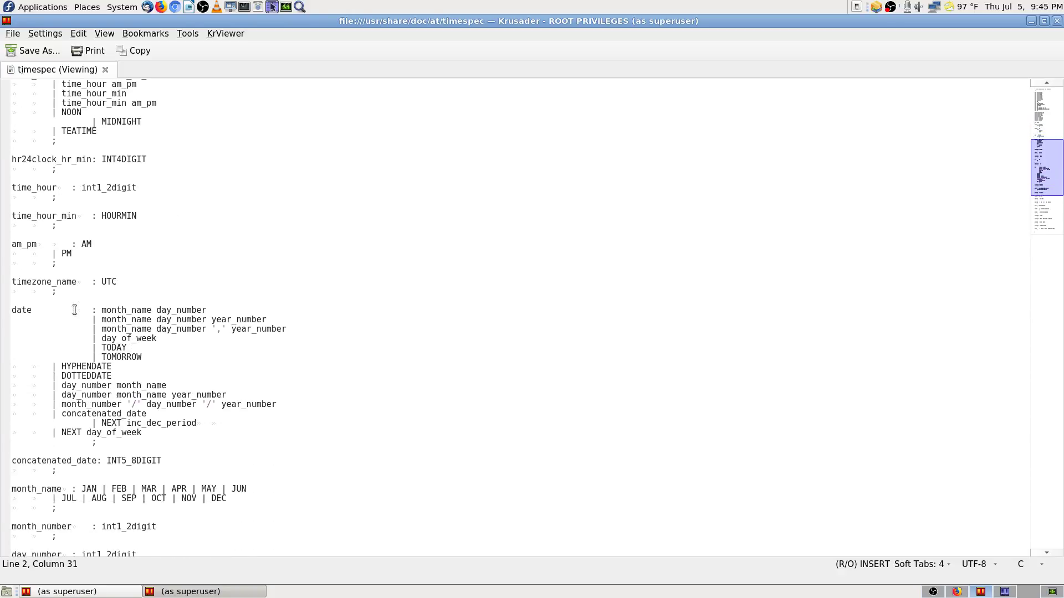
pyautogui.scroll(-8, 75, 310)
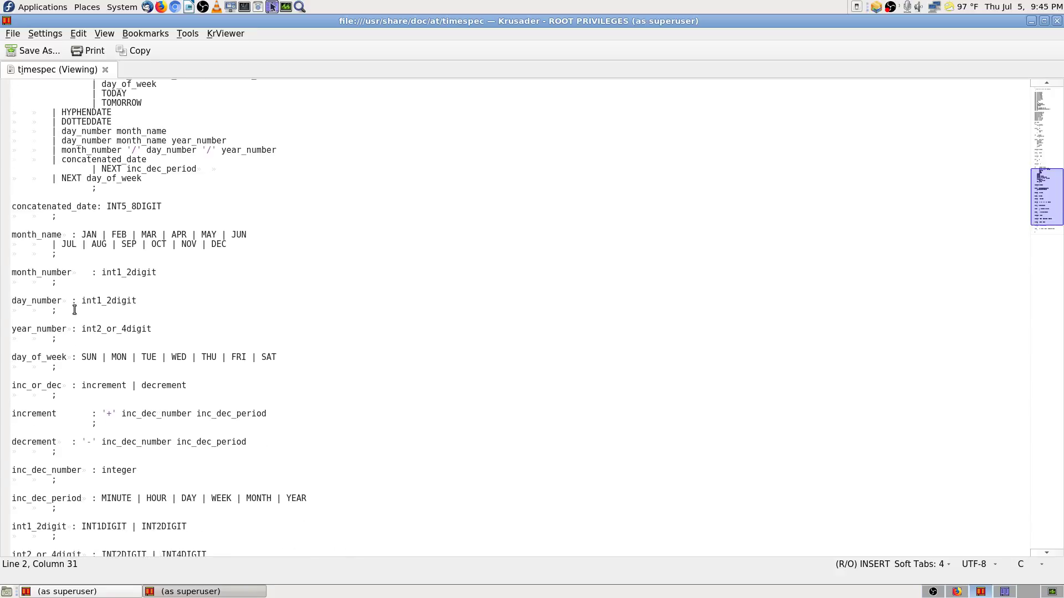
pyautogui.scroll(-1, 75, 310)
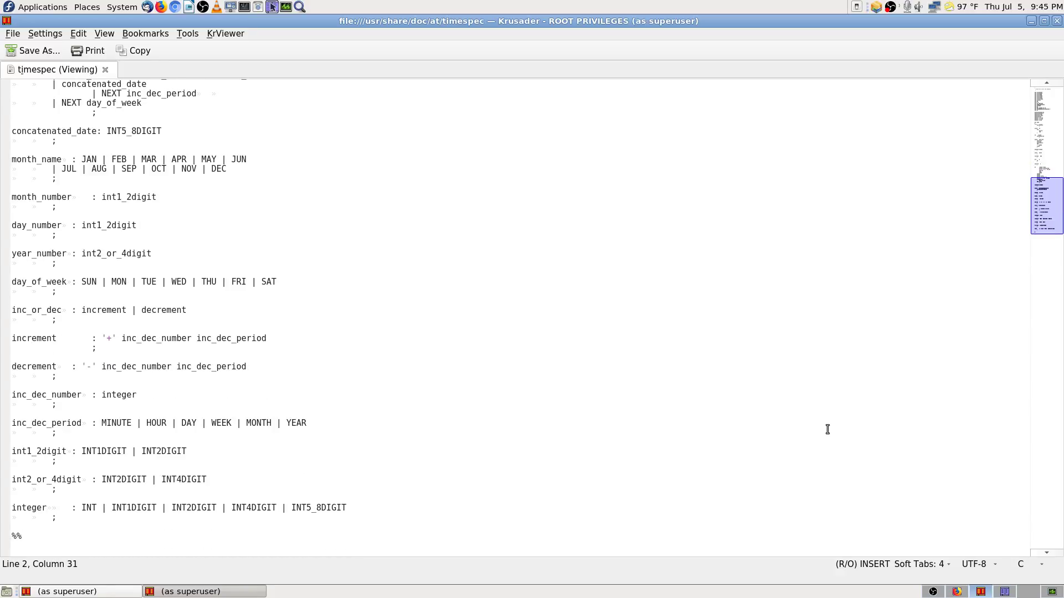
pyautogui.click(1057, 21)
# Step: Go up to /usr/share/doc in the right panel and bookmark that folder
pyautogui.click(587, 115)
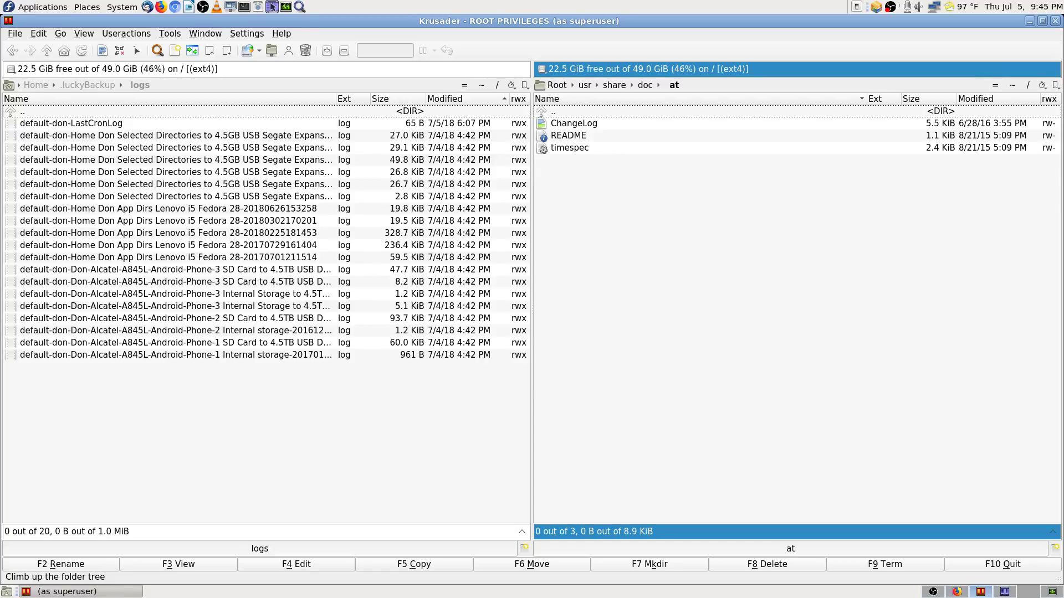
pyautogui.press('Return')
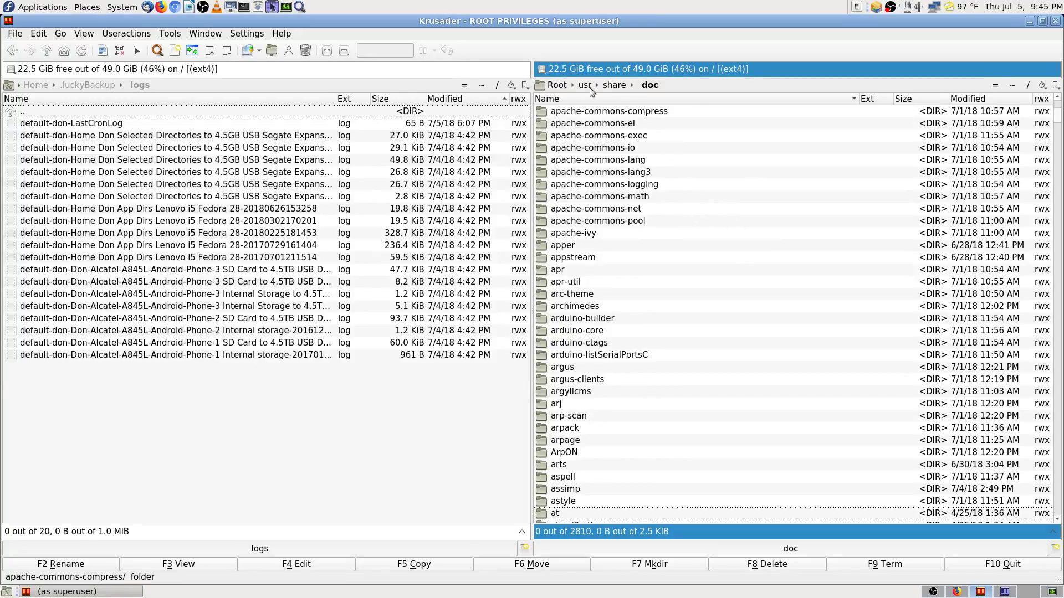
pyautogui.scroll(4, 670, 431)
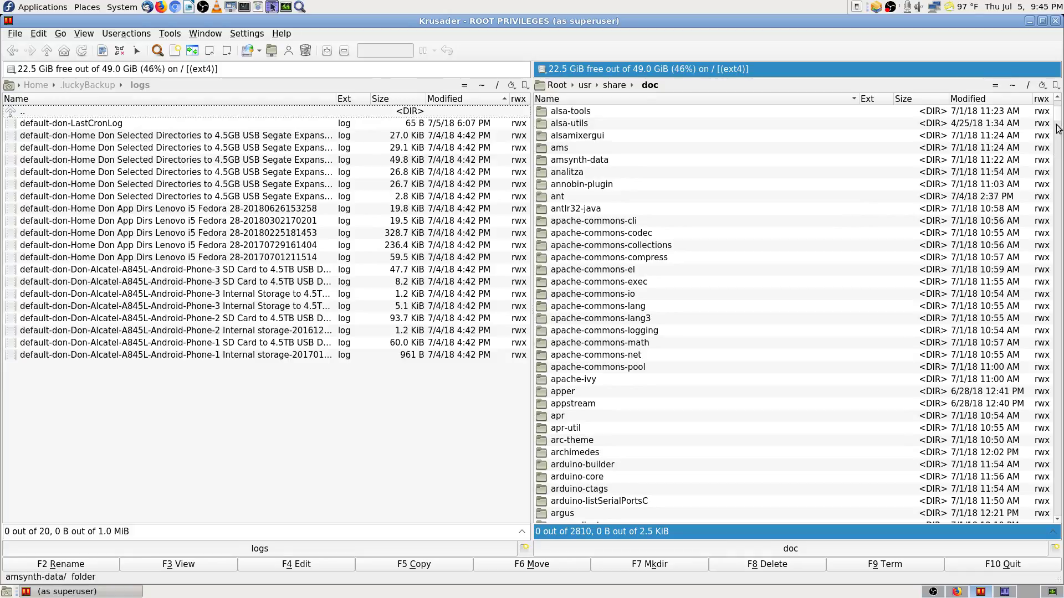
pyautogui.moveTo(1057, 128); pyautogui.dragTo(1057, 113)
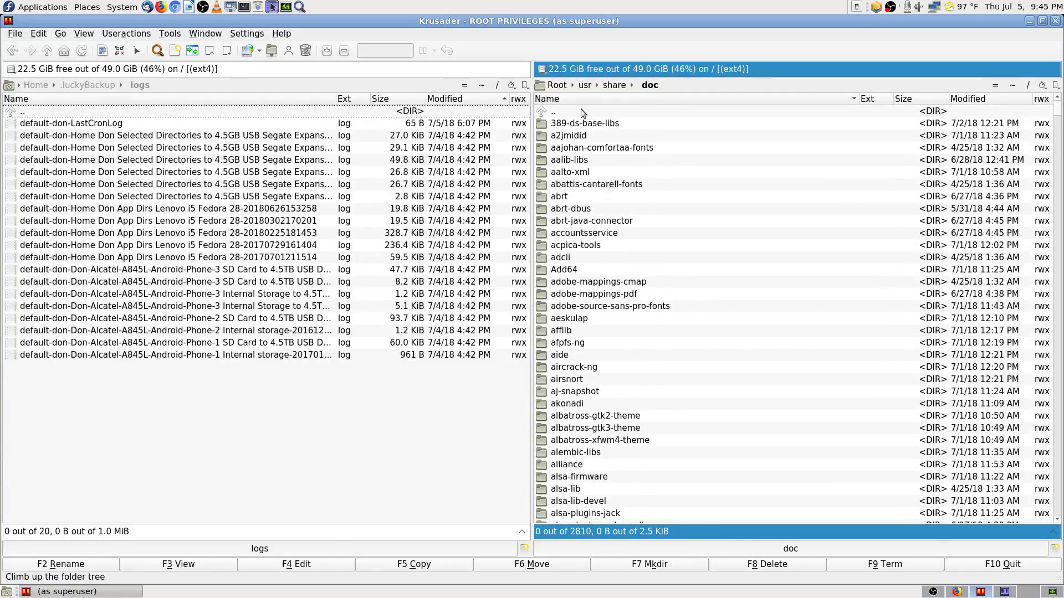
pyautogui.click(580, 109)
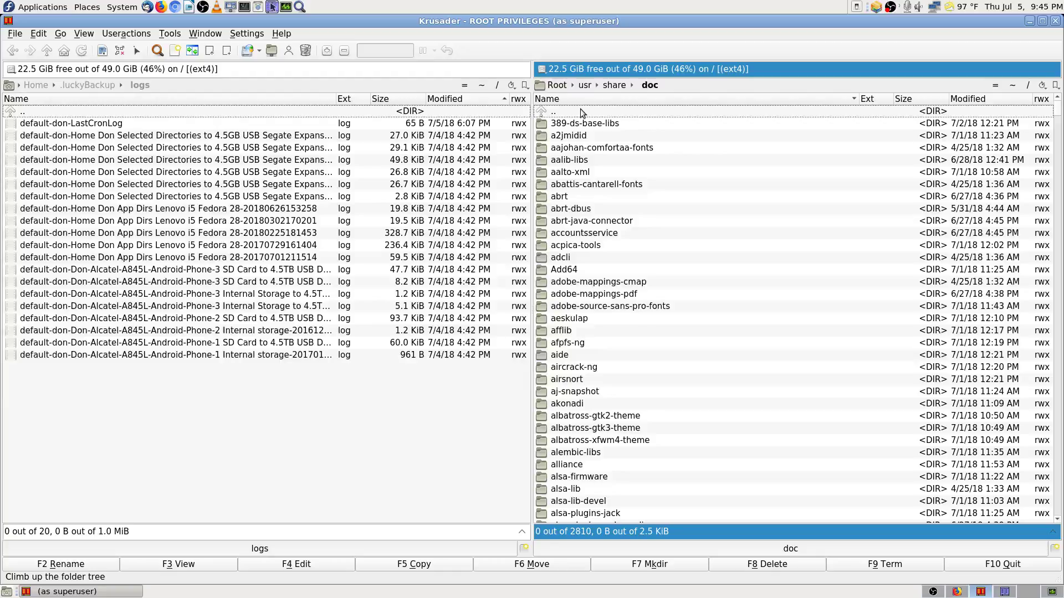
pyautogui.click(1055, 85)
pyautogui.click(983, 220)
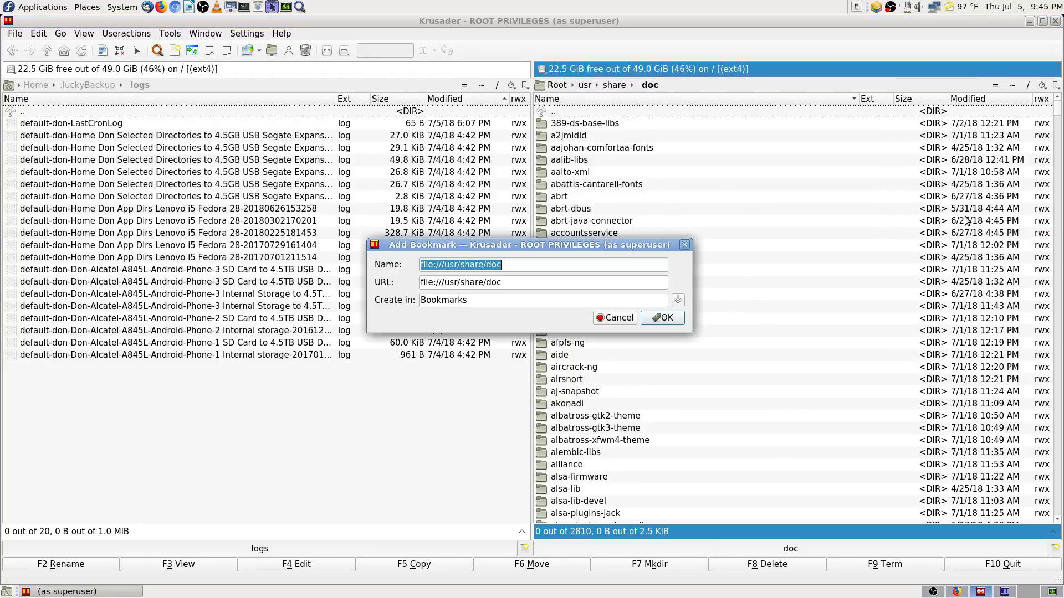
pyautogui.doubleClick(573, 117)
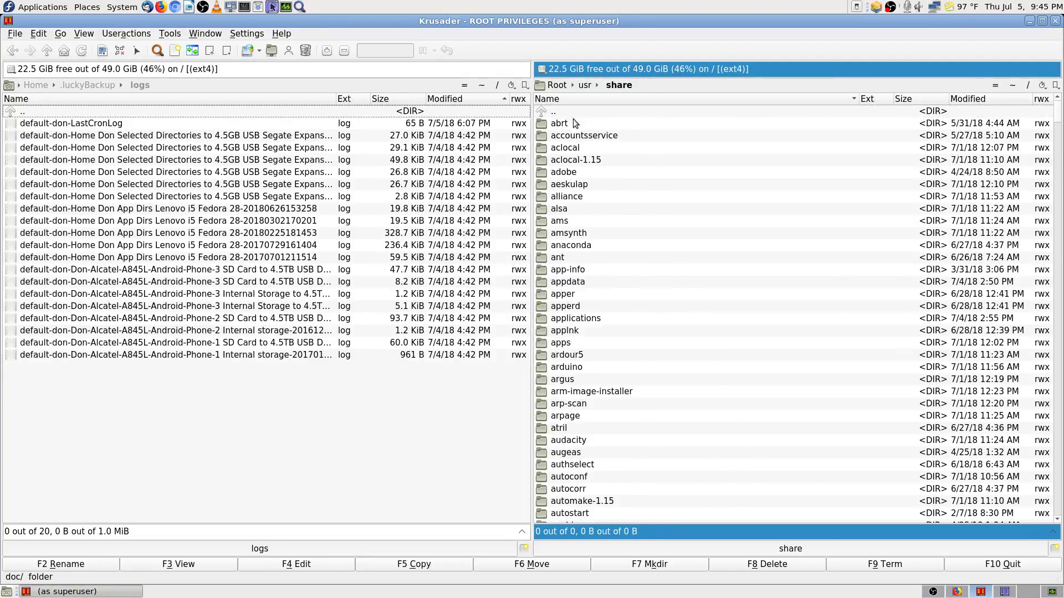
pyautogui.click(662, 85)
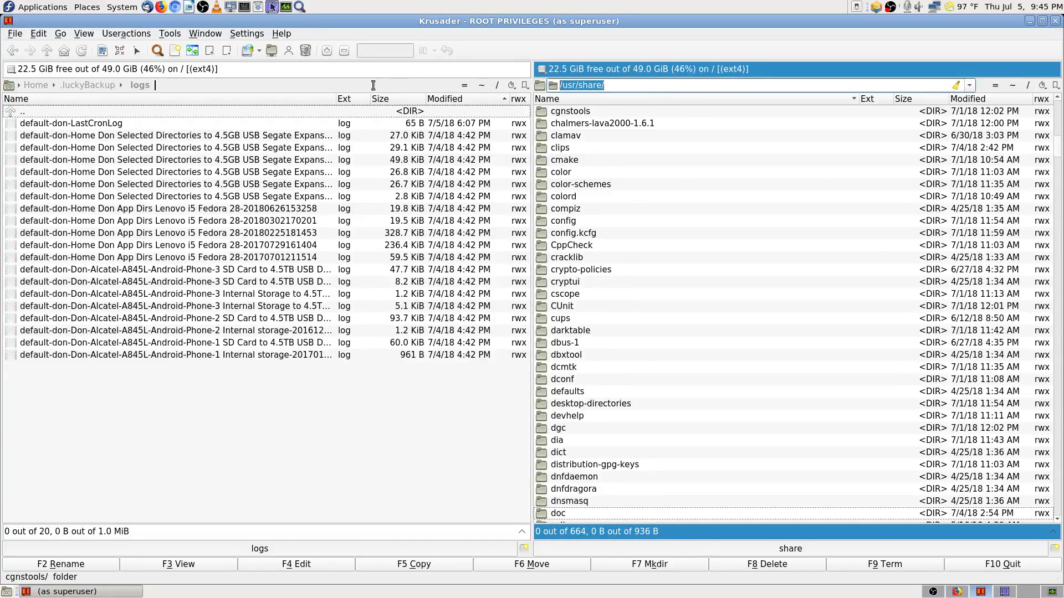
pyautogui.write('etc')
pyautogui.press('Return')
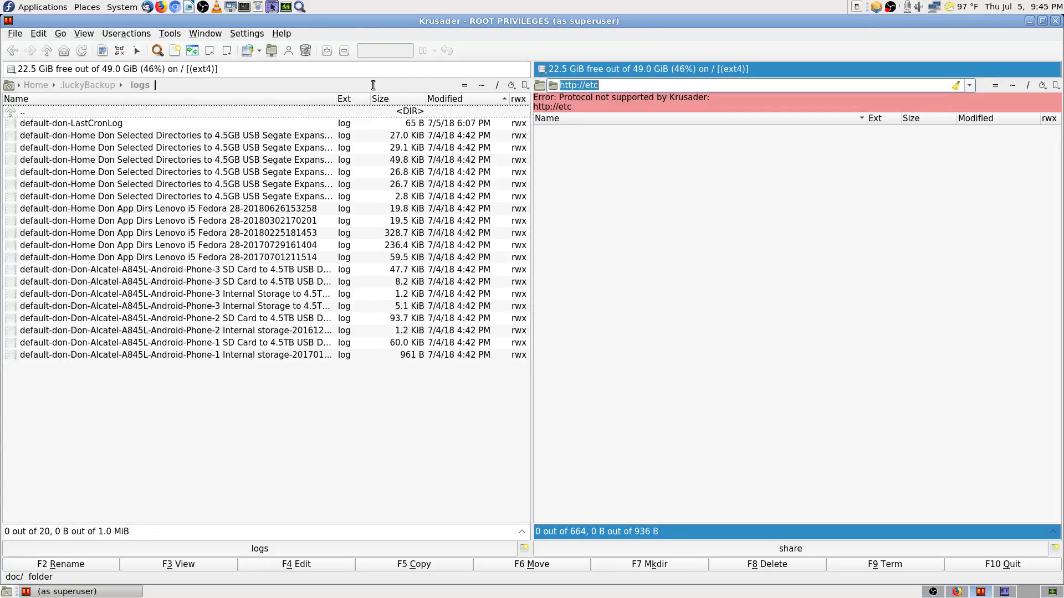
pyautogui.click(614, 85)
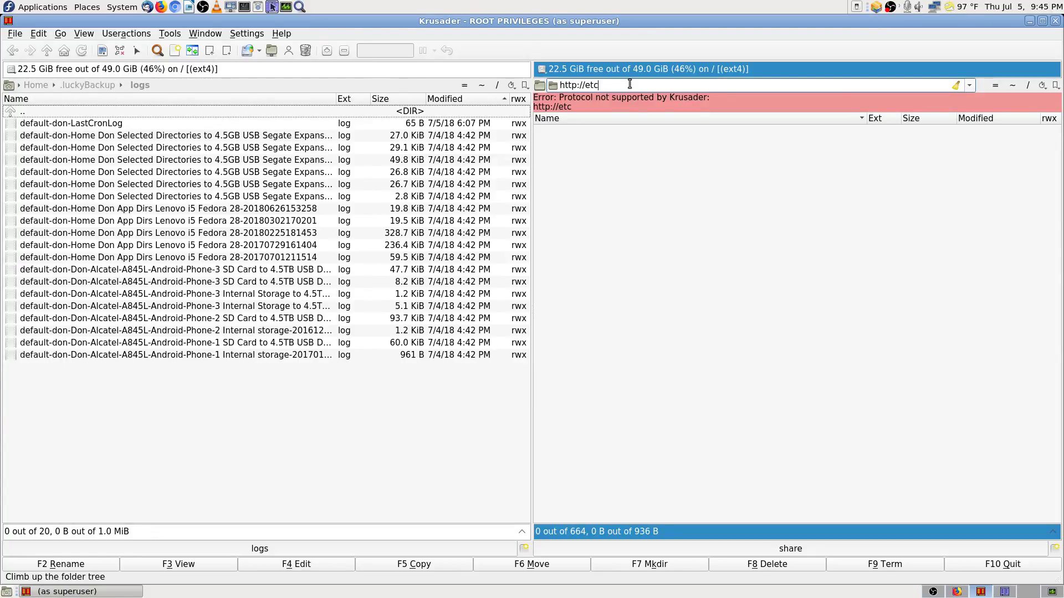
pyautogui.press('BackSpace')
pyautogui.press('BackSpace')
pyautogui.press('BackSpace')
pyautogui.press('BackSpace')
pyautogui.press('BackSpace')
pyautogui.press('BackSpace')
pyautogui.press('BackSpace')
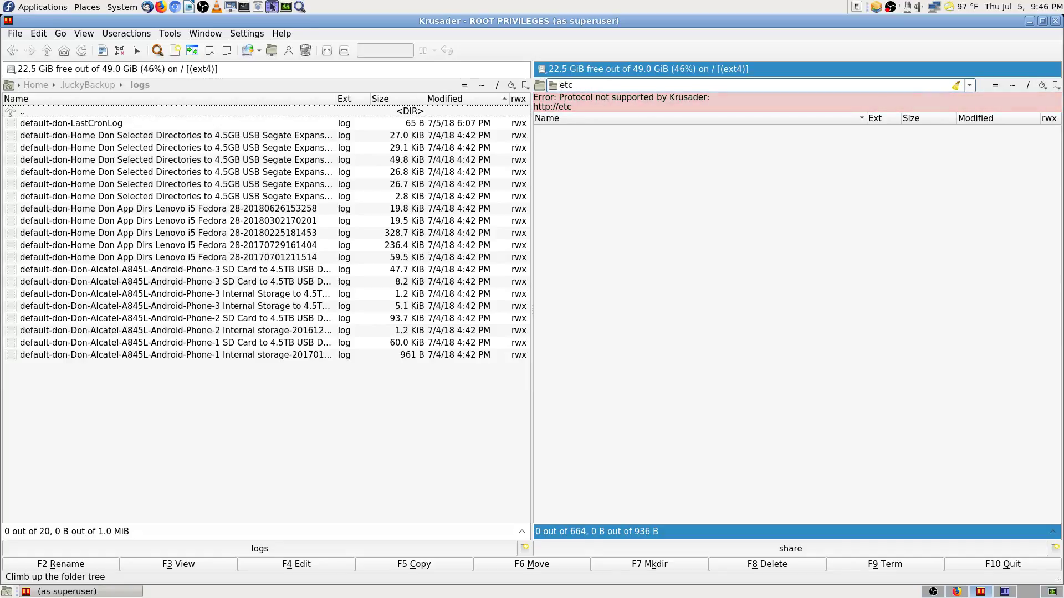
pyautogui.write('/')
pyautogui.press('Return')
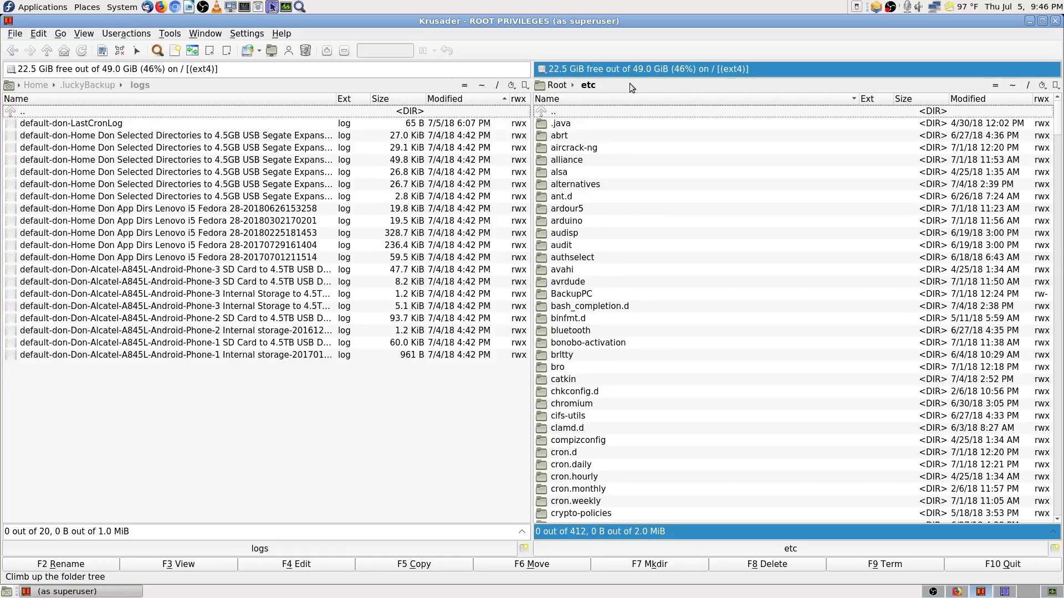
# Step: Quick-search 'cron' in /etc, peek into cron.d, and return to /etc
pyautogui.write('cr')
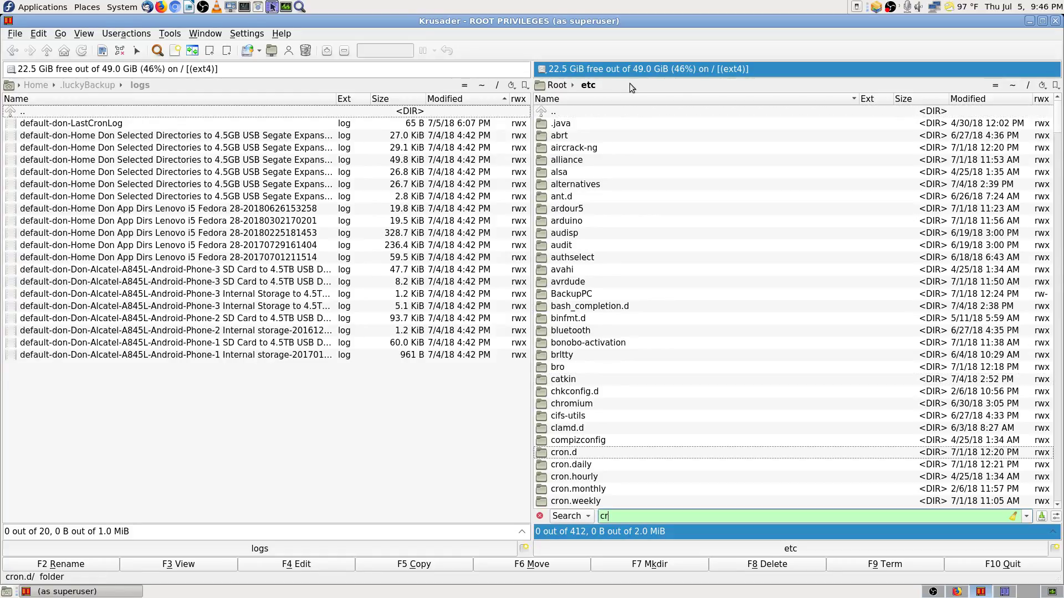
pyautogui.press('BackSpace')
pyautogui.press('Down')
pyautogui.press('Down')
pyautogui.press('Down')
pyautogui.press('Down')
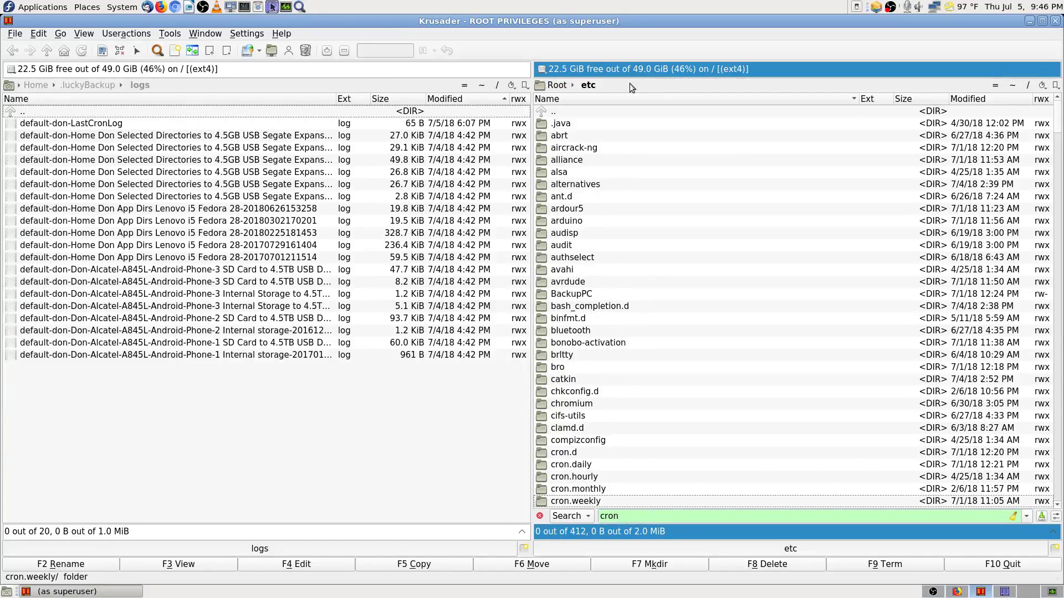
pyautogui.press('Up')
pyautogui.press('Up')
pyautogui.press('Up')
pyautogui.press('Up')
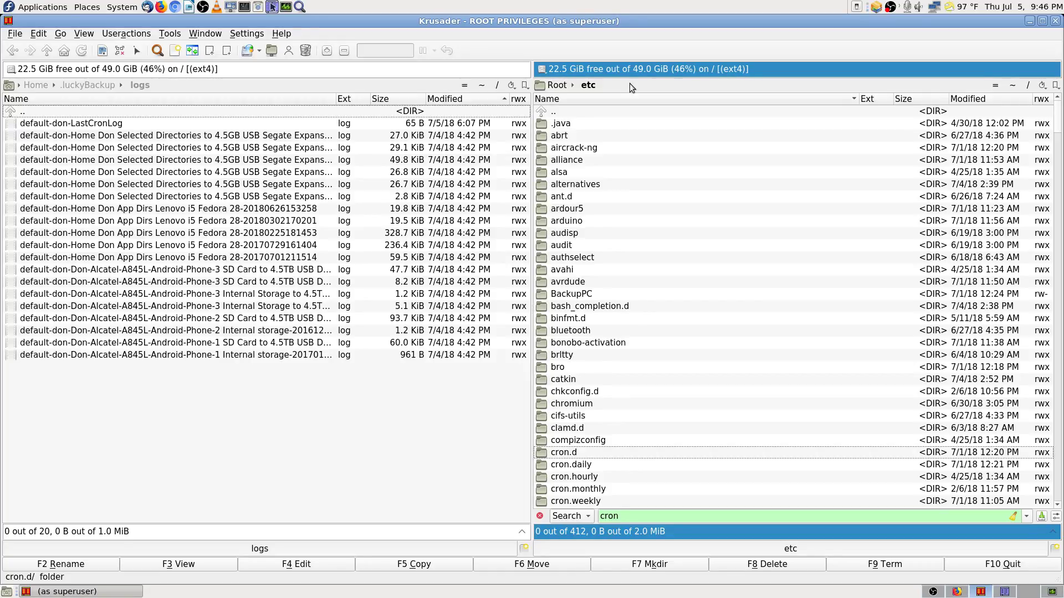
pyautogui.press('Return')
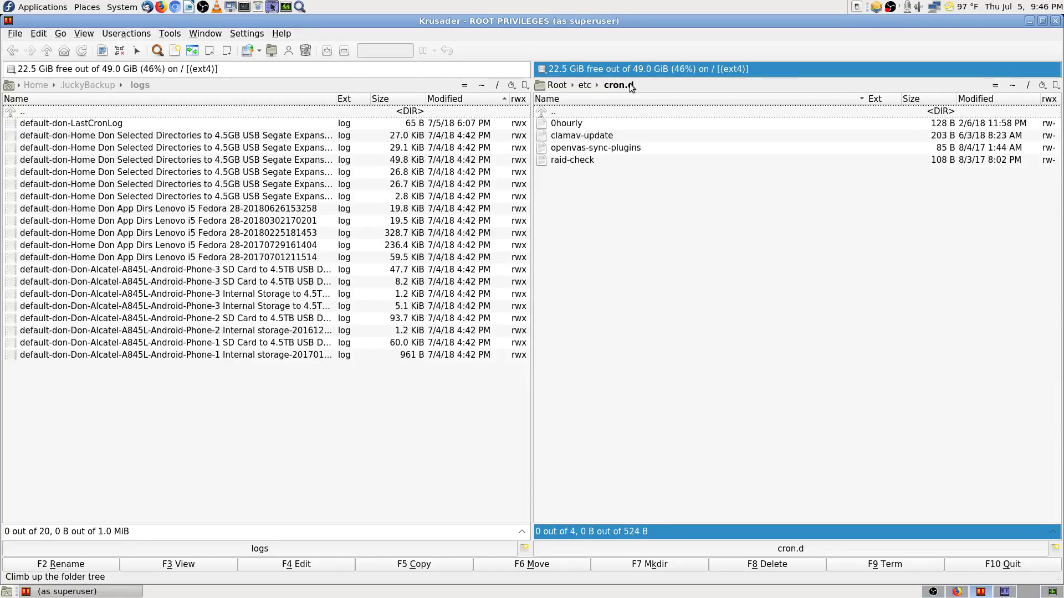
pyautogui.press('BackSpace')
# Step: Open /etc/cron.daily and view its rkhunter script
pyautogui.press('Down')
pyautogui.press('Return')
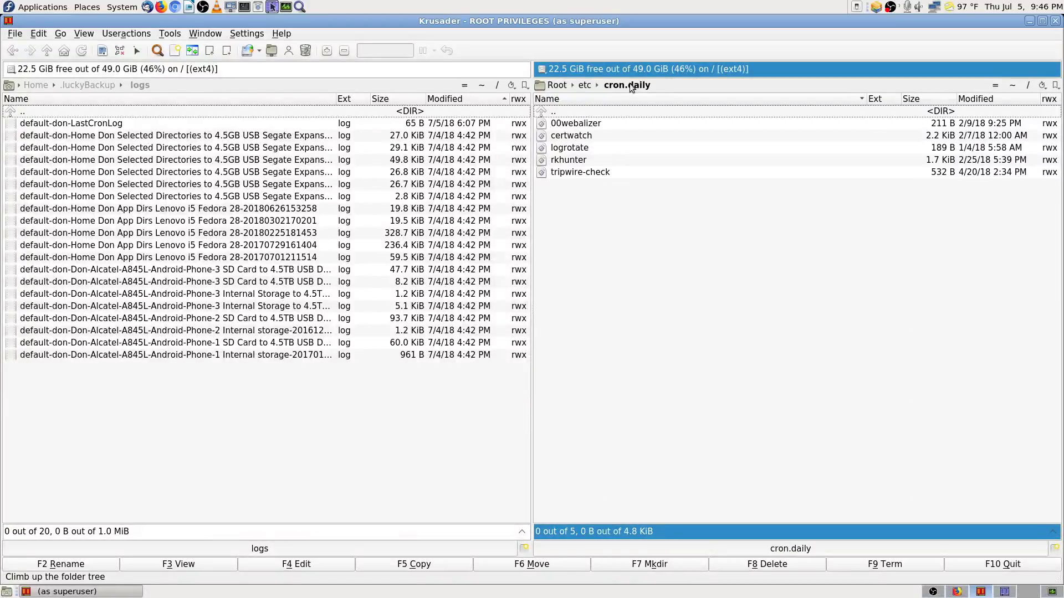
pyautogui.press('BackSpace')
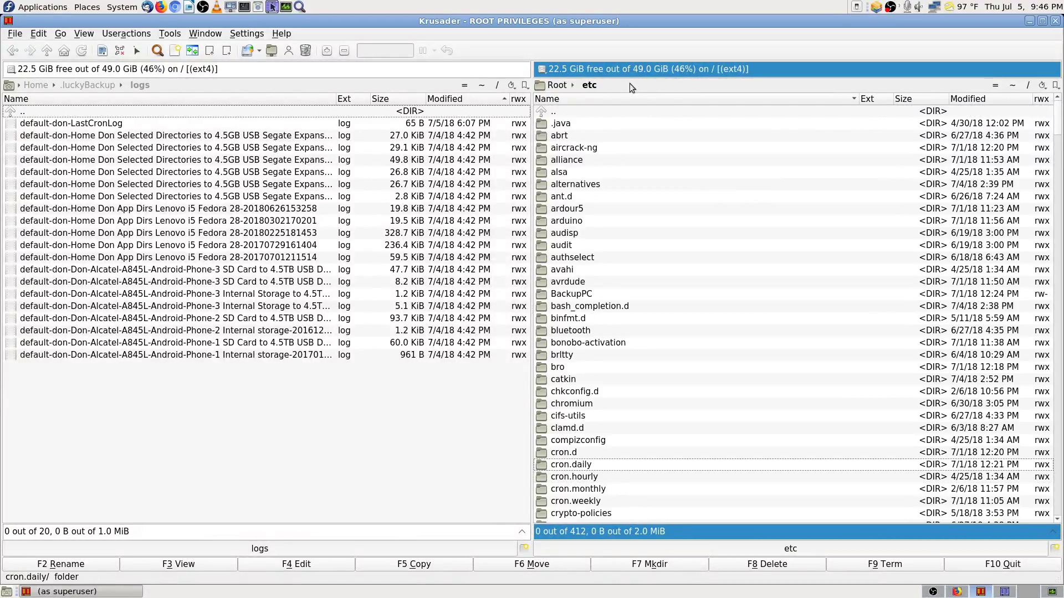
pyautogui.press('Return')
pyautogui.press('Down')
pyautogui.press('Down')
pyautogui.press('Down')
pyautogui.press('Down')
pyautogui.press('Down')
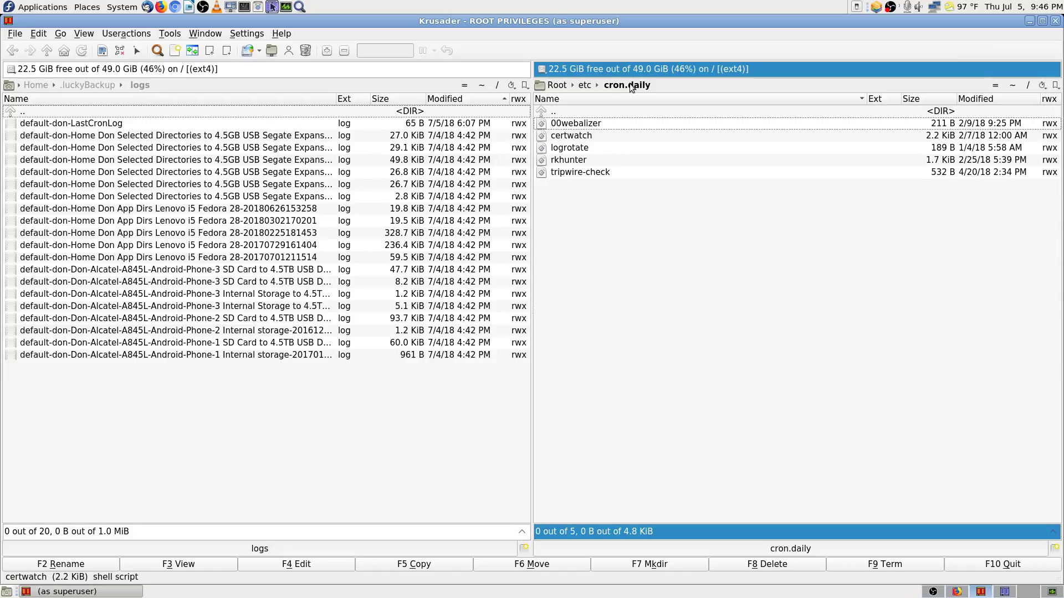
pyautogui.press('Up')
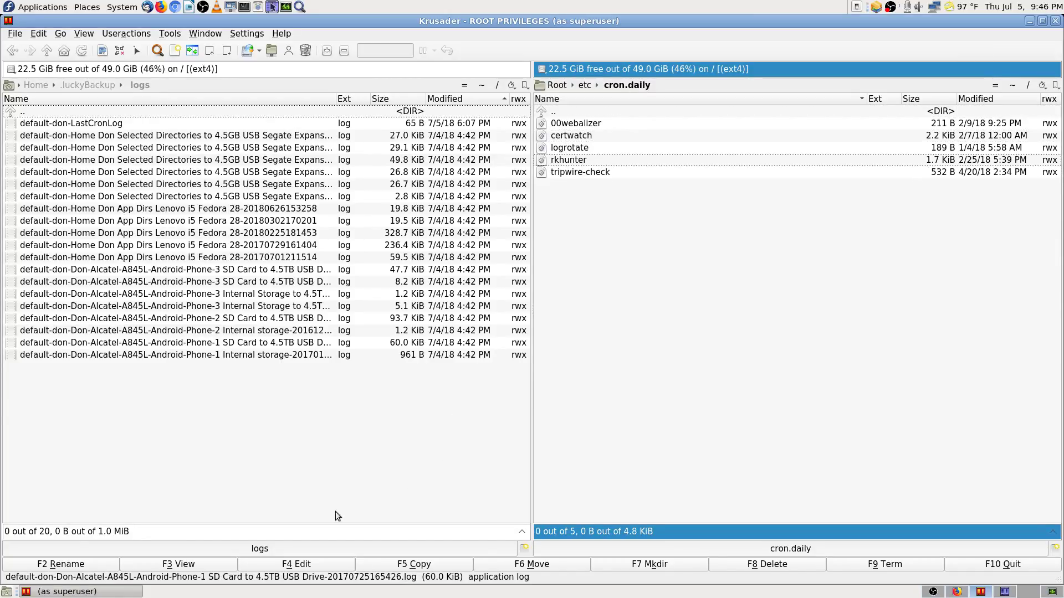
pyautogui.click(212, 564)
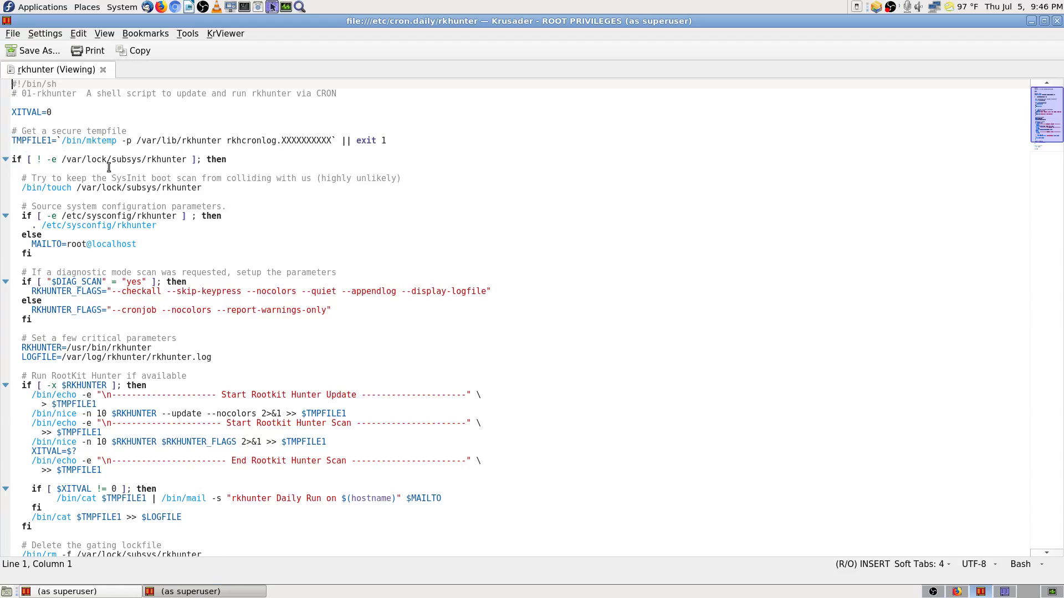
# Step: Jump to the middle of the rkhunter Rootkit Hunter script, scroll through it, and close the viewer
pyautogui.moveTo(1045, 132)
pyautogui.mouseDown()
pyautogui.moveTo(1048, 184)
pyautogui.moveTo(1053, 126)
pyautogui.mouseUp()
pyautogui.click(1047, 135)
pyautogui.scroll(-3, 167, 232)
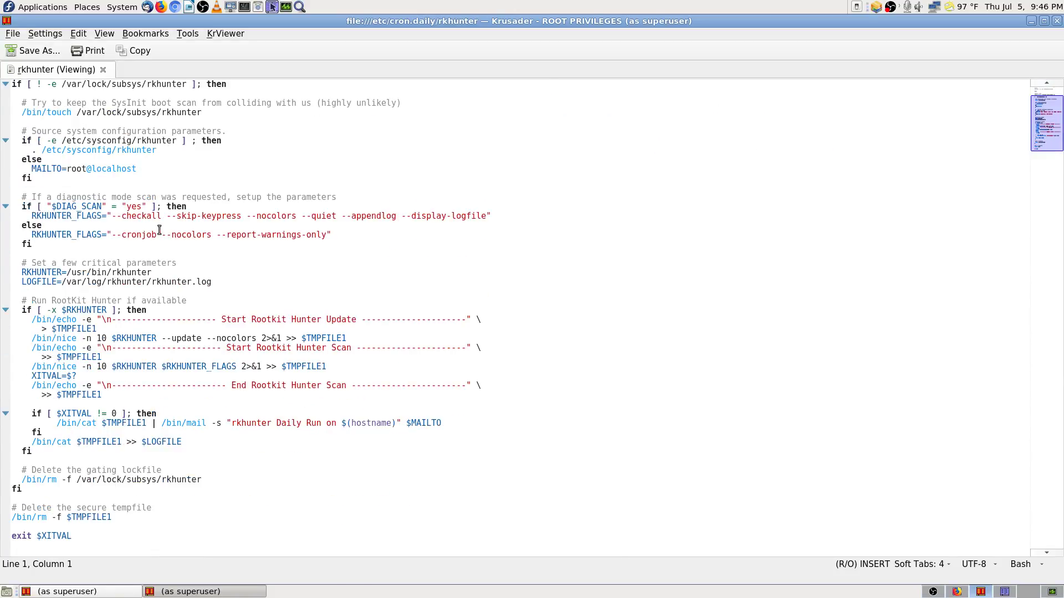
pyautogui.scroll(3, 103, 174)
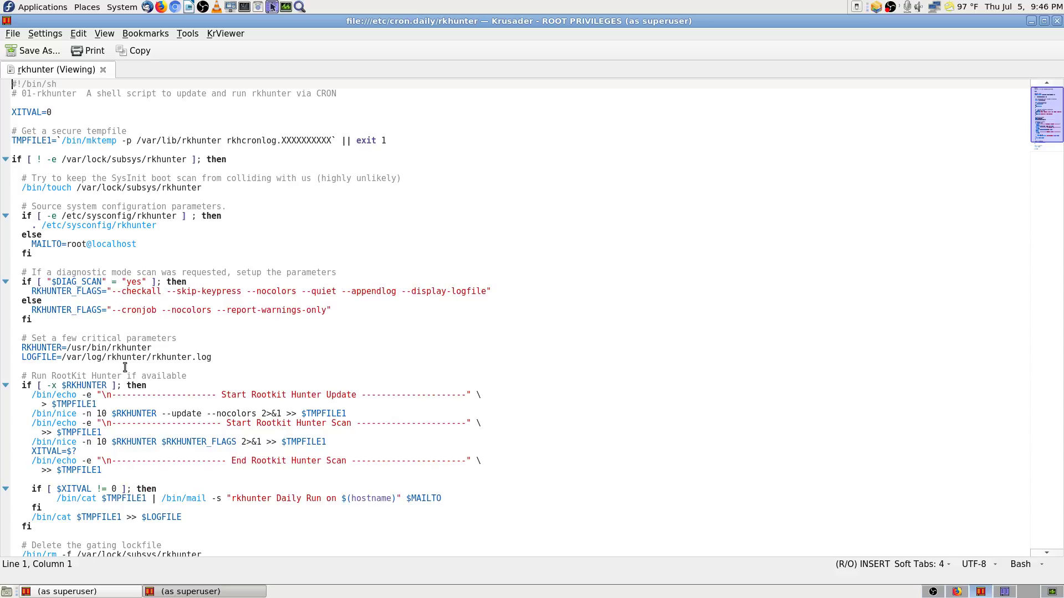
pyautogui.scroll(-3, 672, 397)
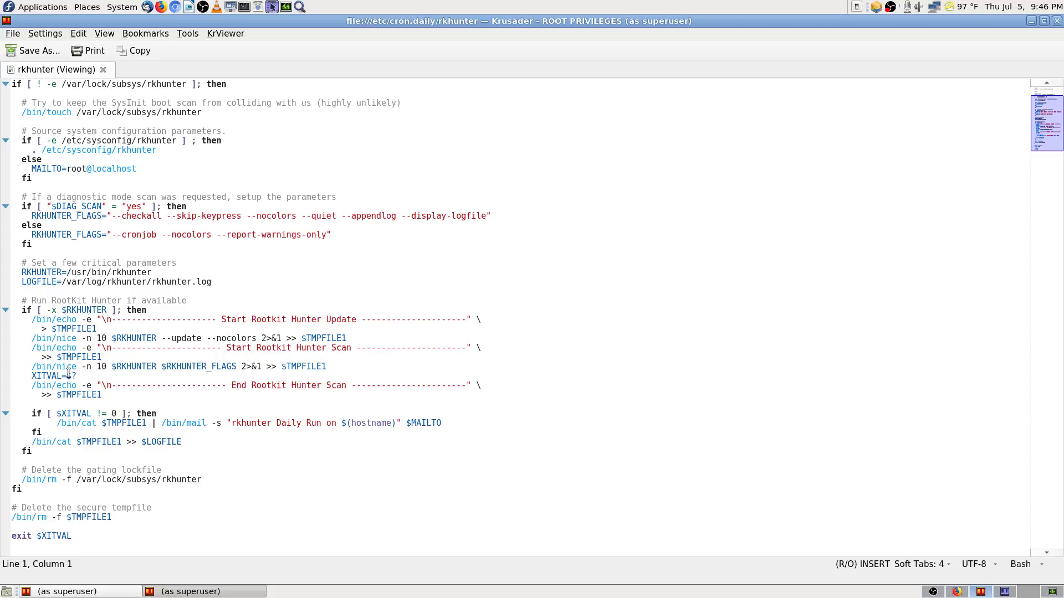
pyautogui.scroll(3, 15, 471)
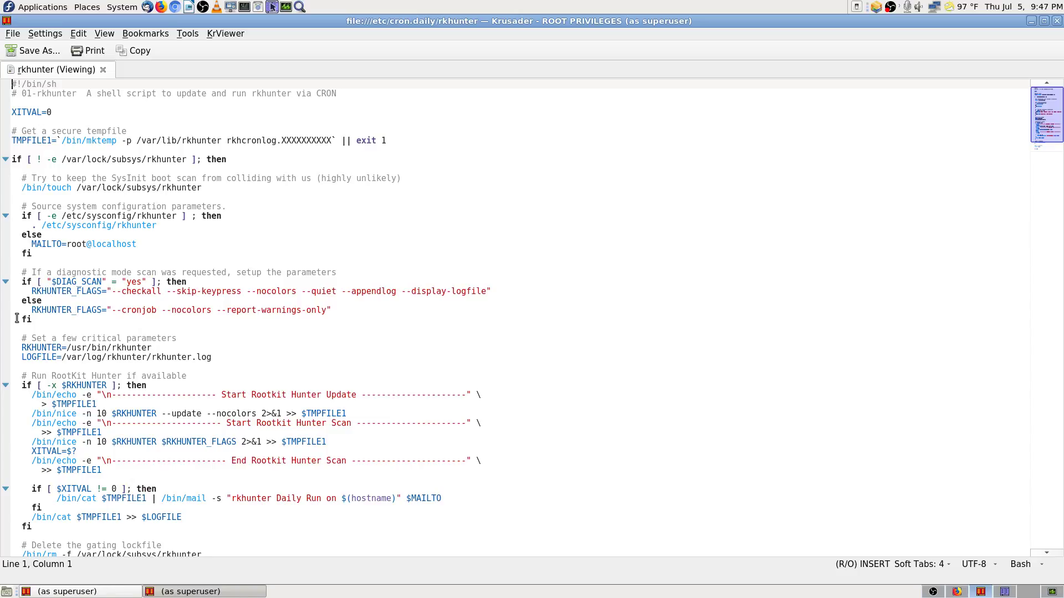
pyautogui.scroll(-3, 17, 319)
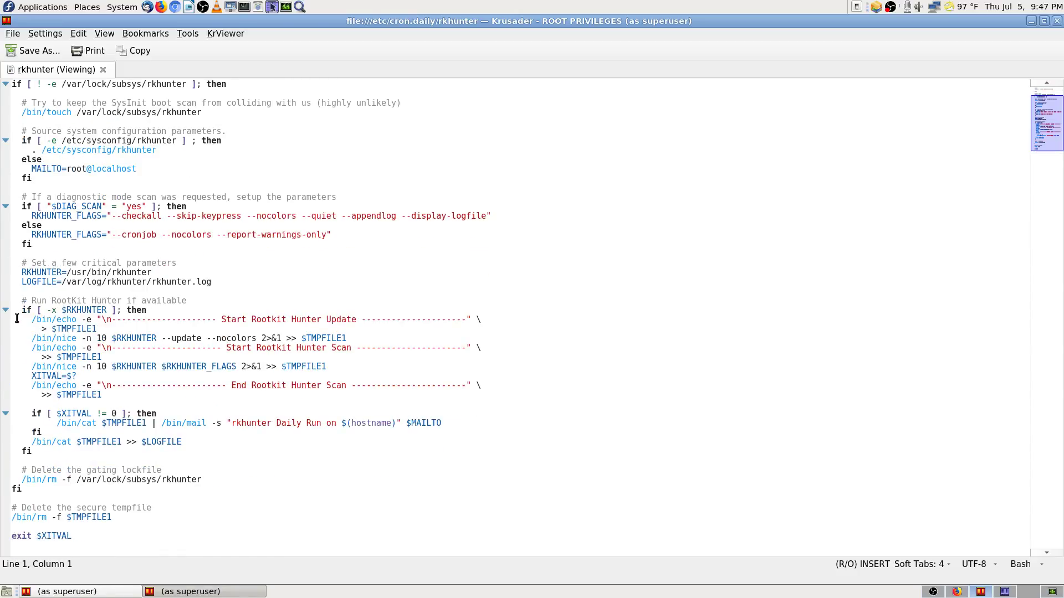
pyautogui.scroll(3, 16, 319)
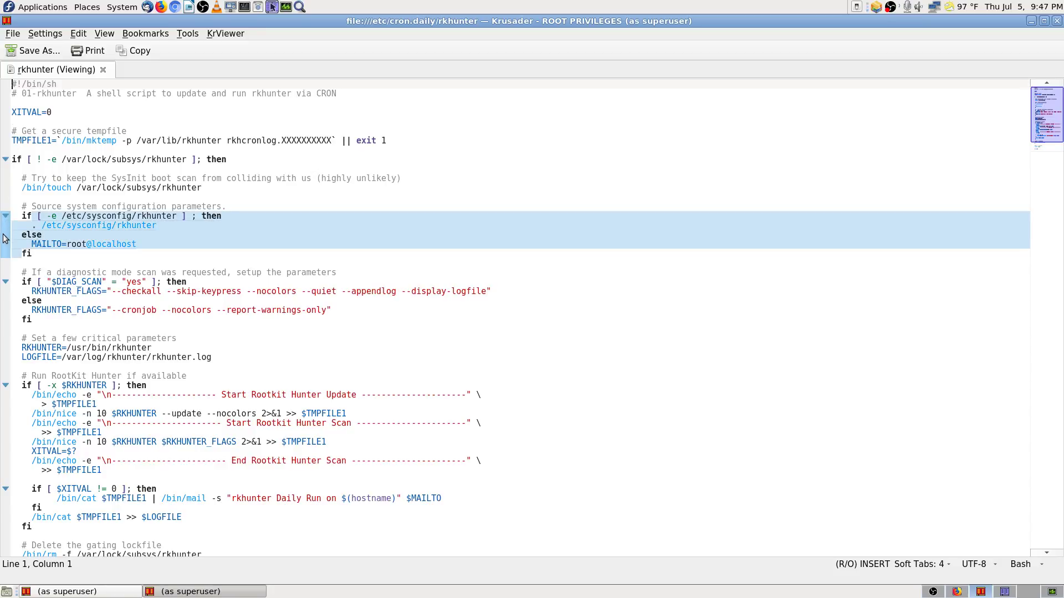
pyautogui.scroll(-3, 34, 355)
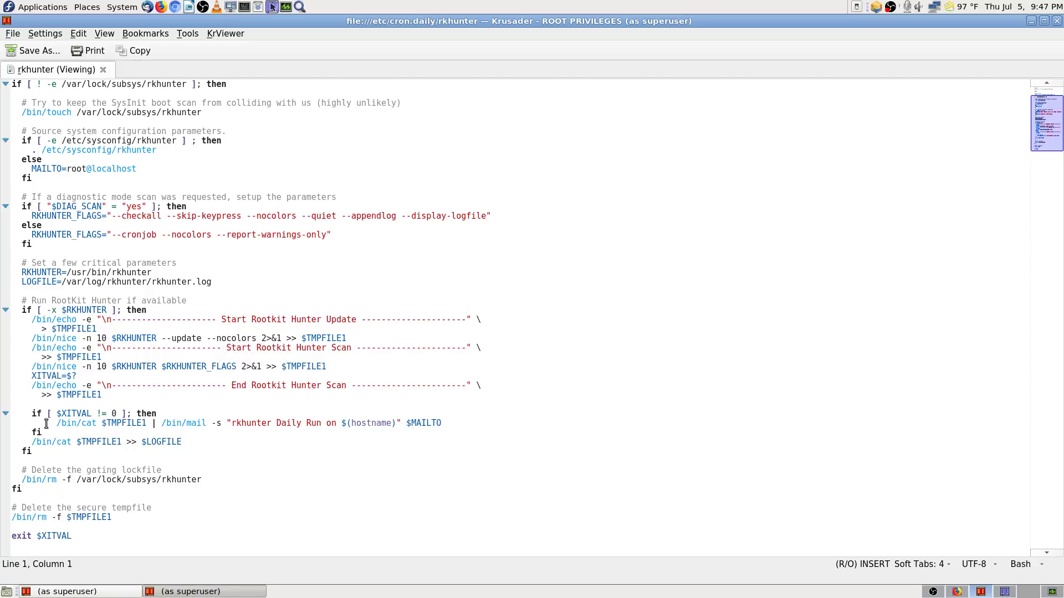
pyautogui.scroll(3, 747, 166)
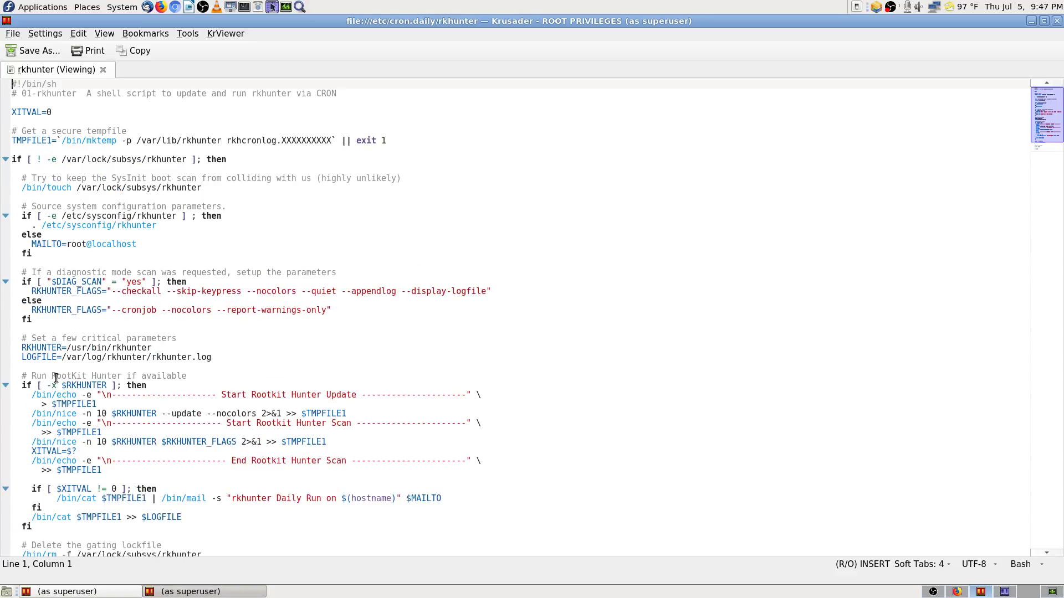
pyautogui.scroll(-3, 89, 449)
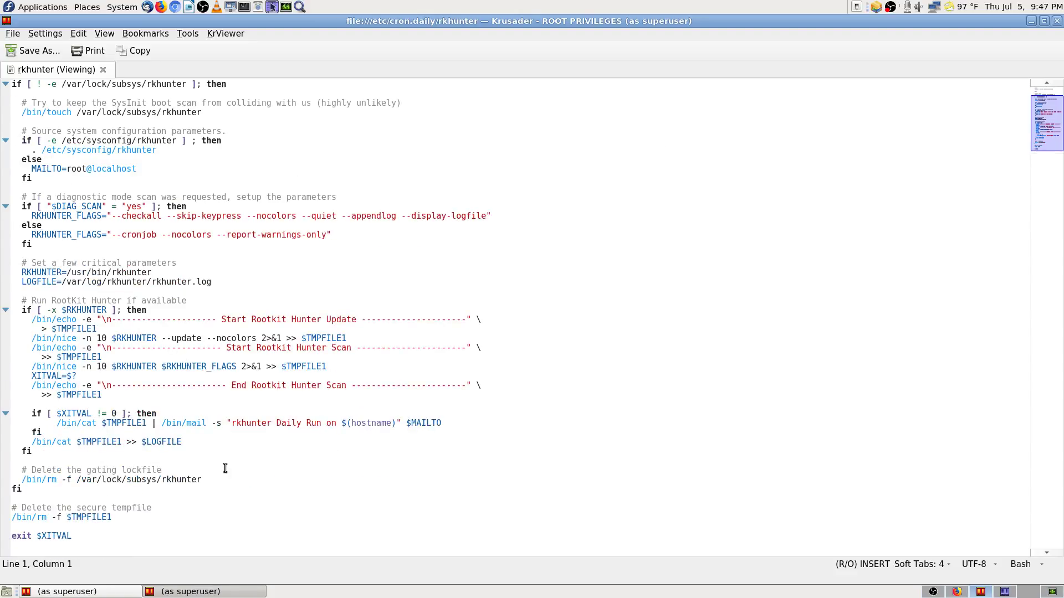
pyautogui.scroll(3, 508, 211)
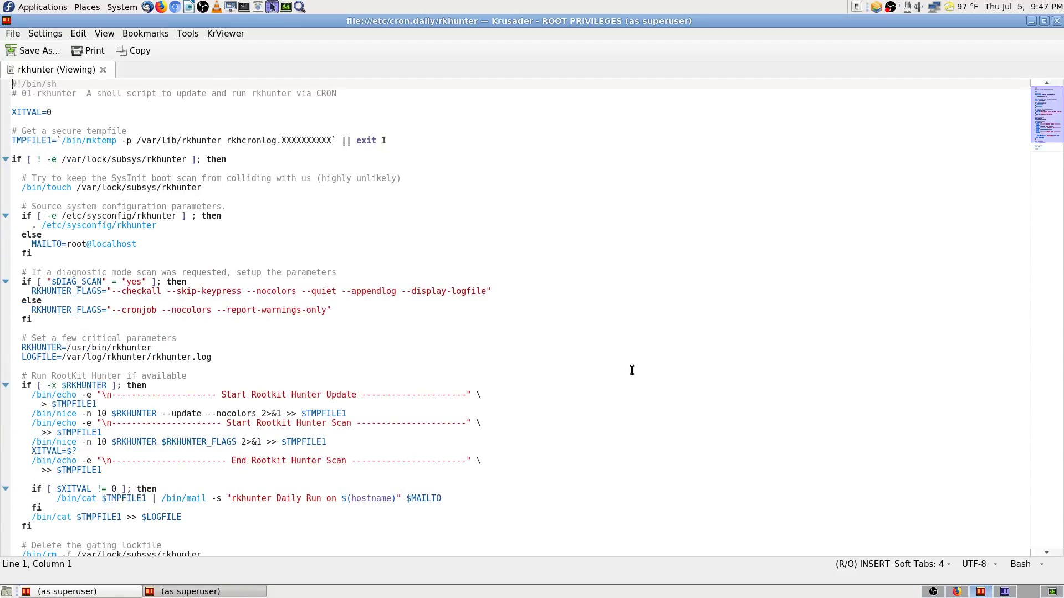
pyautogui.scroll(-3, 633, 371)
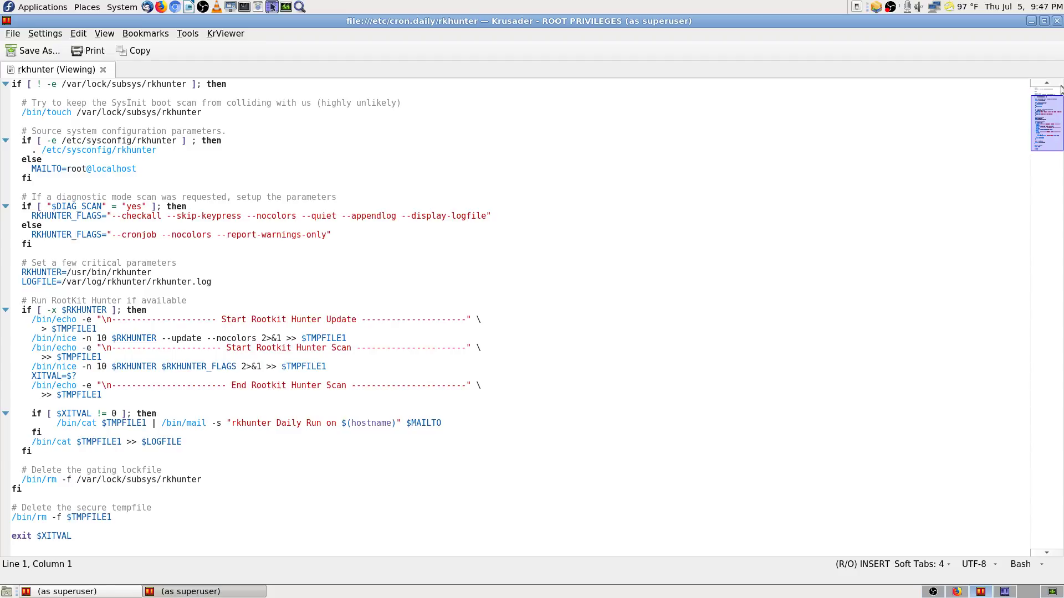
pyautogui.click(1056, 20)
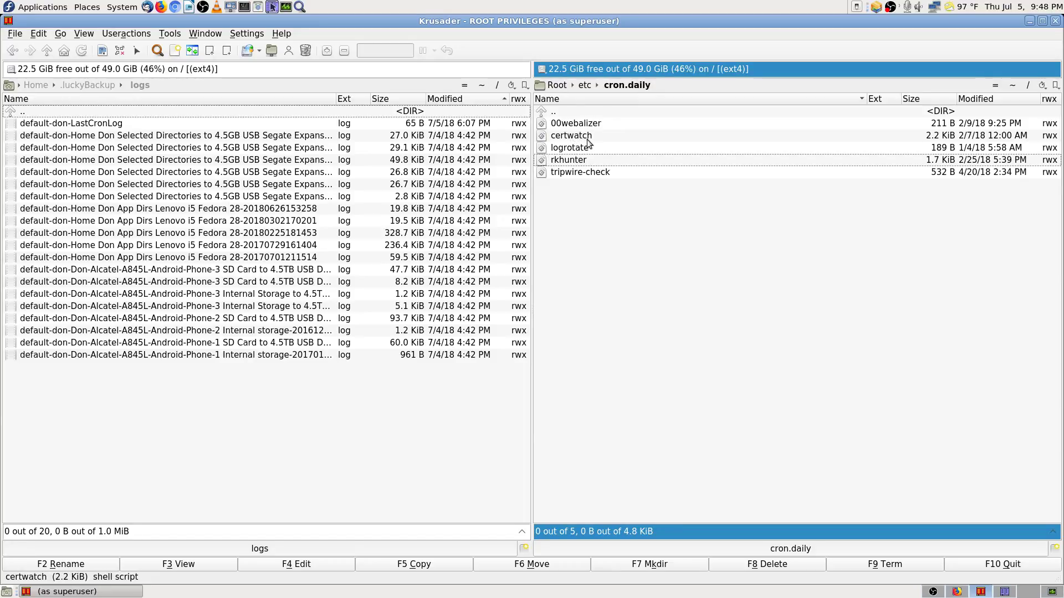
# Step: Select tripwire-check in the right panel and view it with F3
pyautogui.click(583, 172)
pyautogui.click(168, 564)
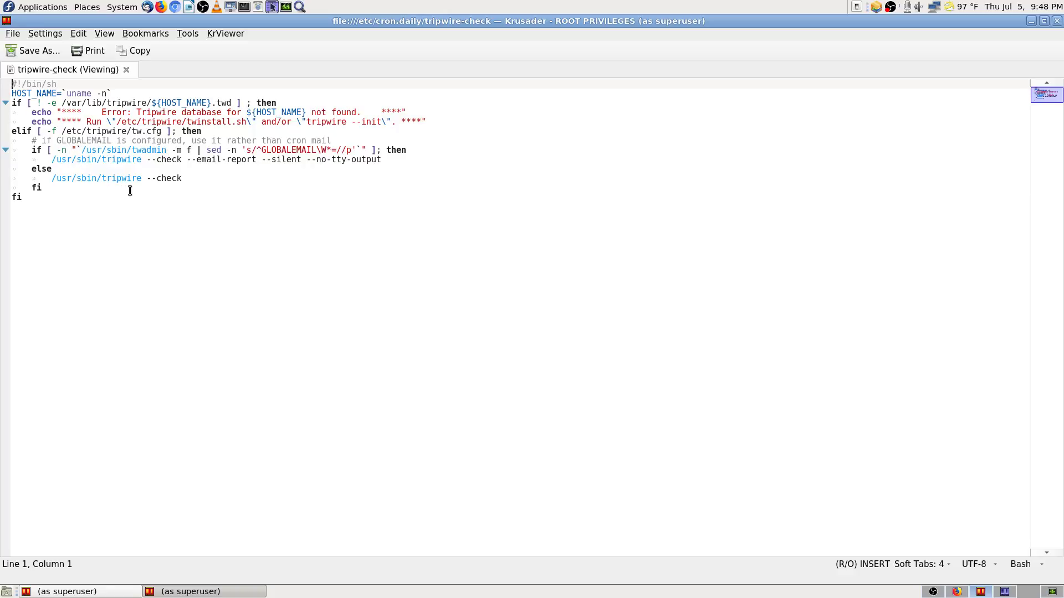
# Step: Close tripwire-check, then view the short 00webalizer script and close it
pyautogui.click(1056, 20)
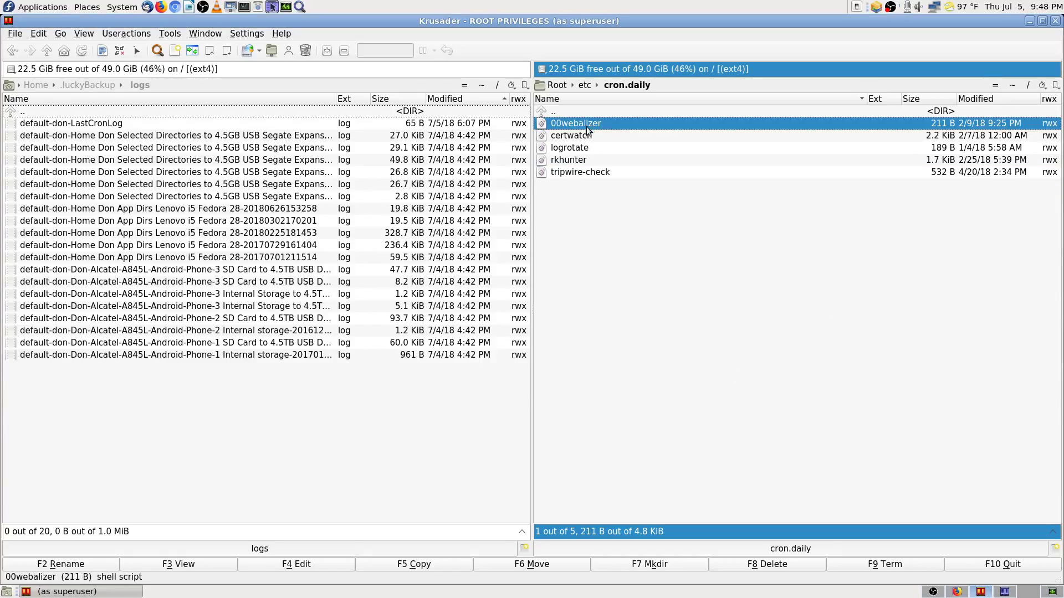
pyautogui.click(579, 123)
pyautogui.click(204, 566)
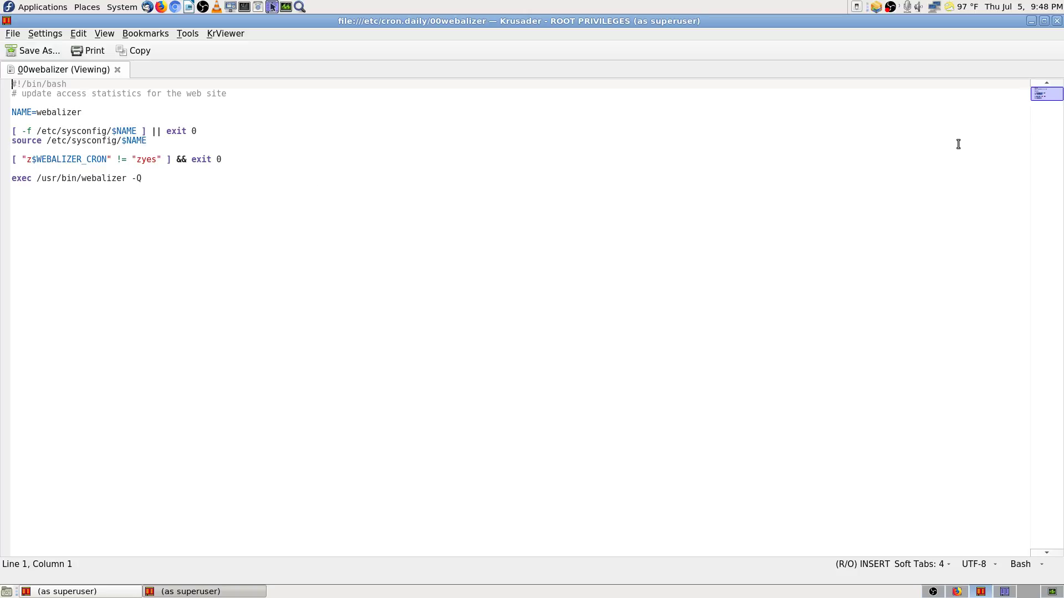
pyautogui.click(1057, 21)
pyautogui.press('Down')
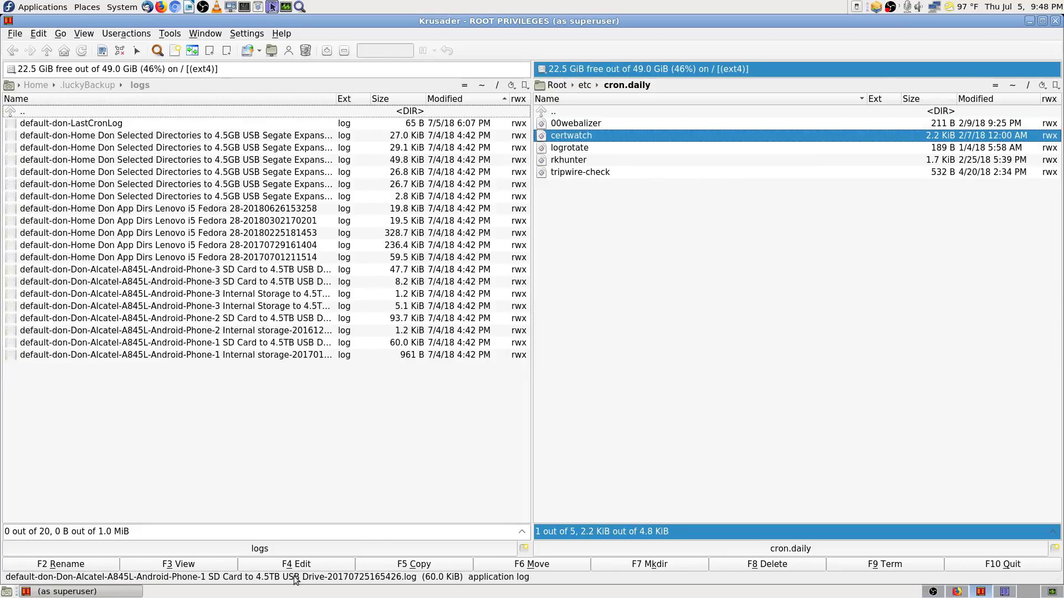
# Step: View the certwatch SSL-certificate expiry script, scroll through it, and close it
pyautogui.click(189, 566)
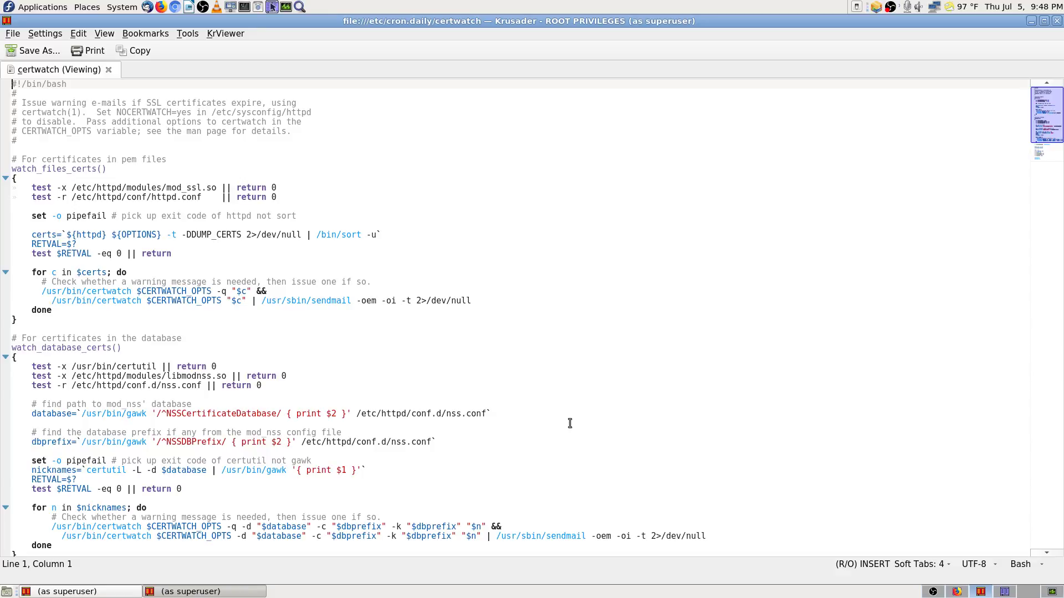
pyautogui.scroll(-3, 571, 424)
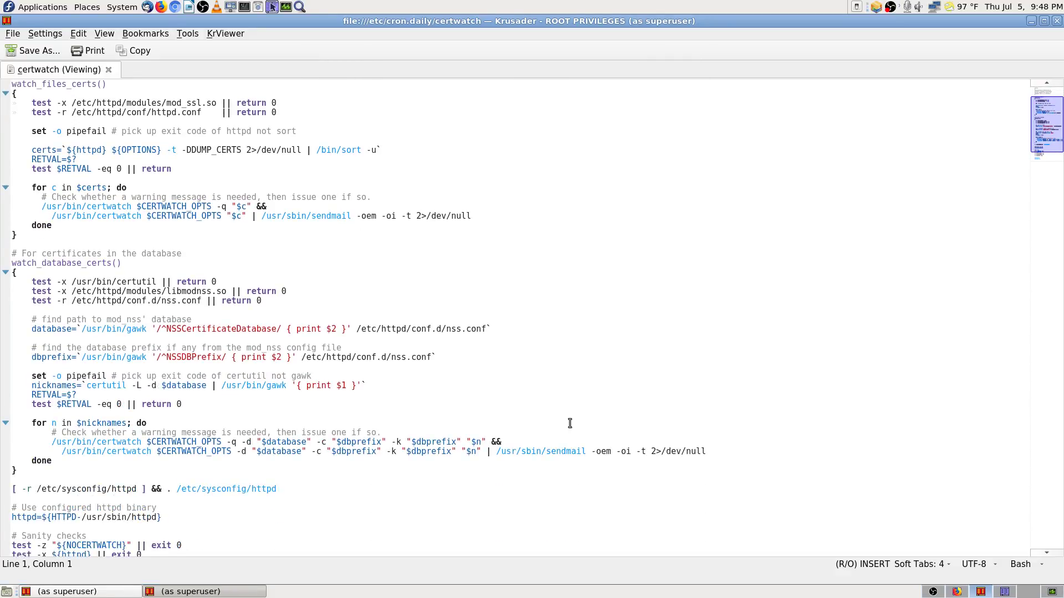
pyautogui.scroll(3, 570, 423)
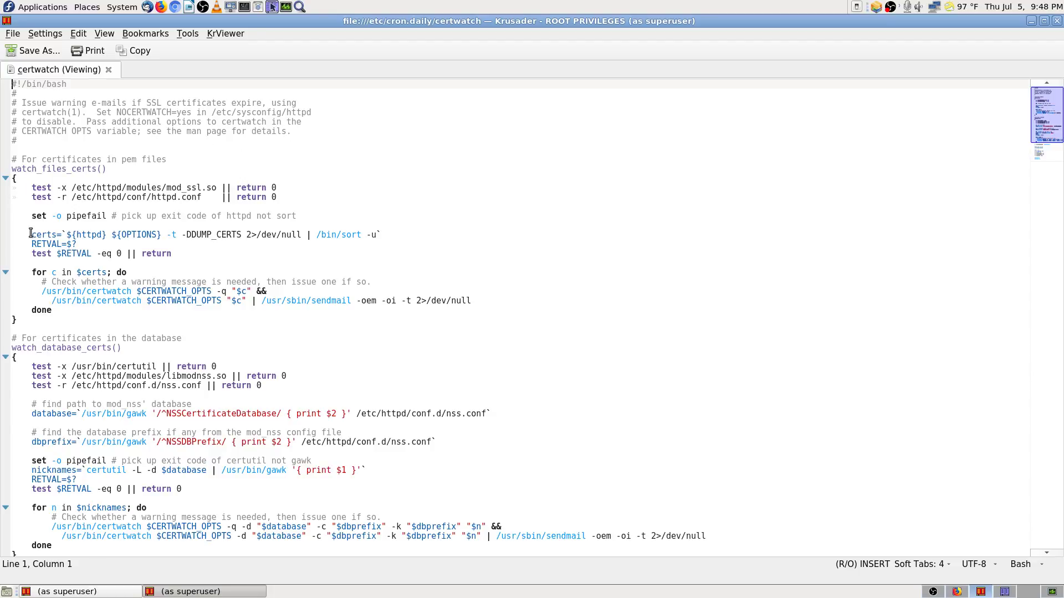
pyautogui.scroll(-4, 25, 228)
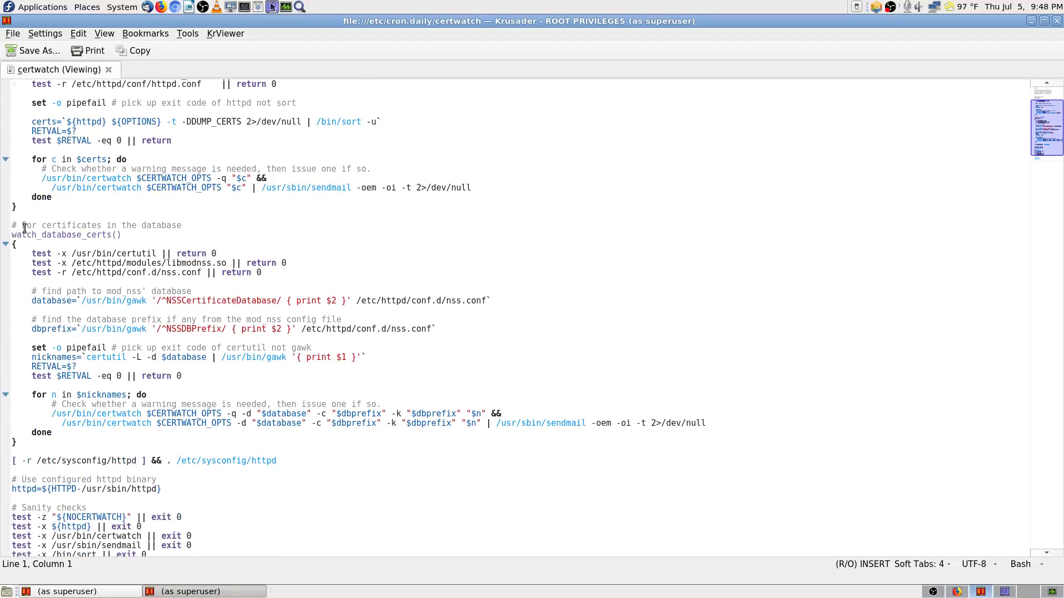
pyautogui.scroll(4, 24, 229)
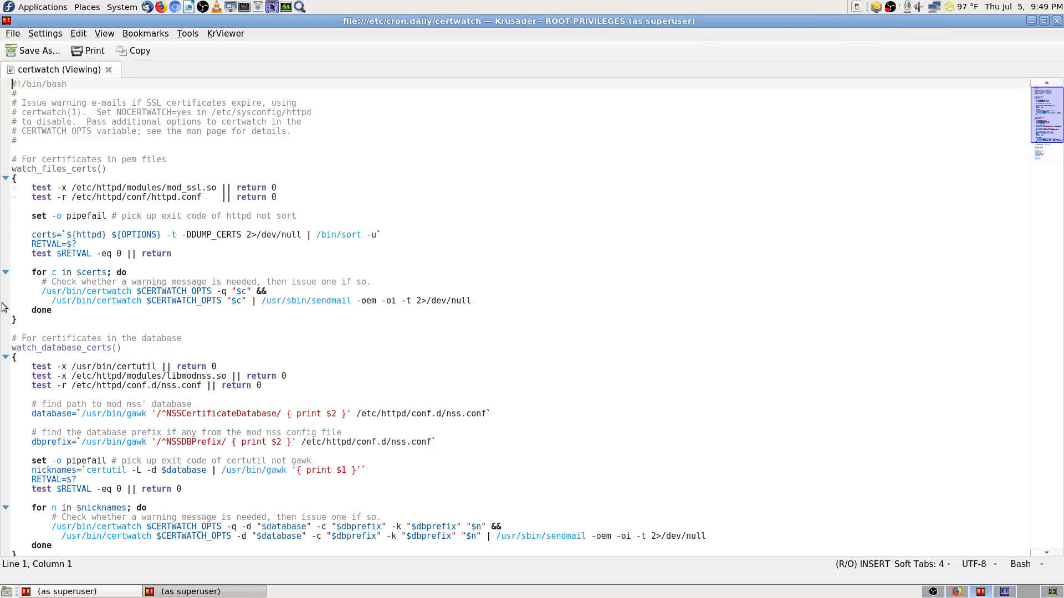
pyautogui.scroll(-4, 18, 382)
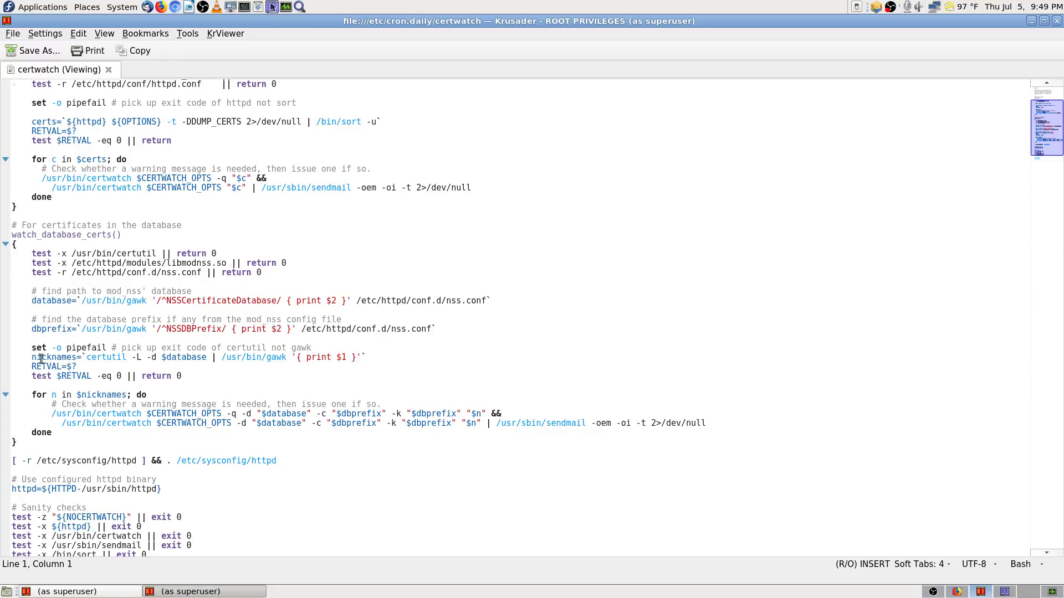
pyautogui.click(1057, 21)
# Step: Open /etc/cron.hourly, select and view its 0anacron script, then close the viewer
pyautogui.click(622, 294)
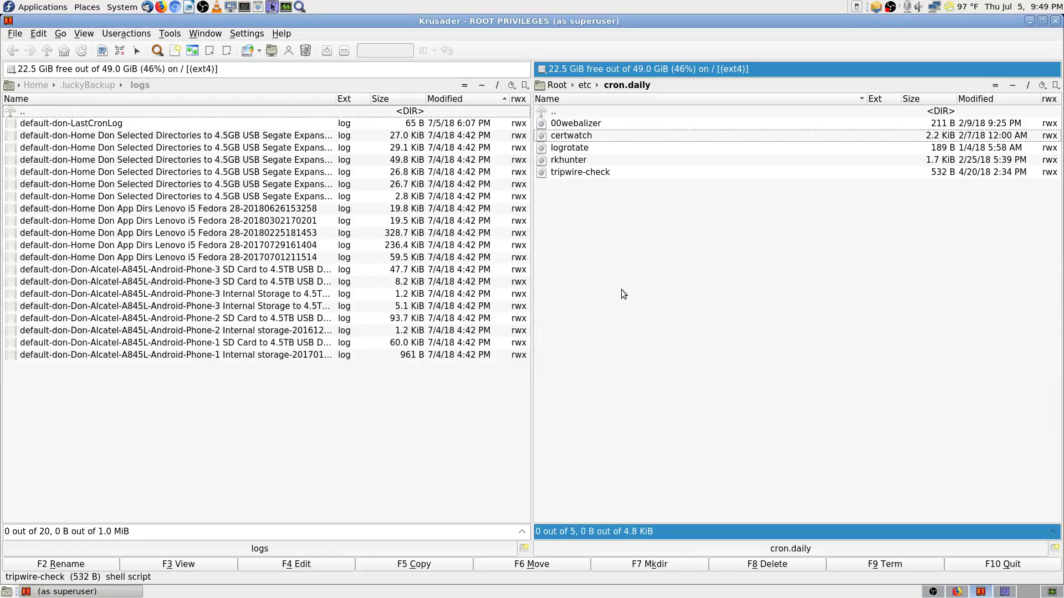
pyautogui.press('BackSpace')
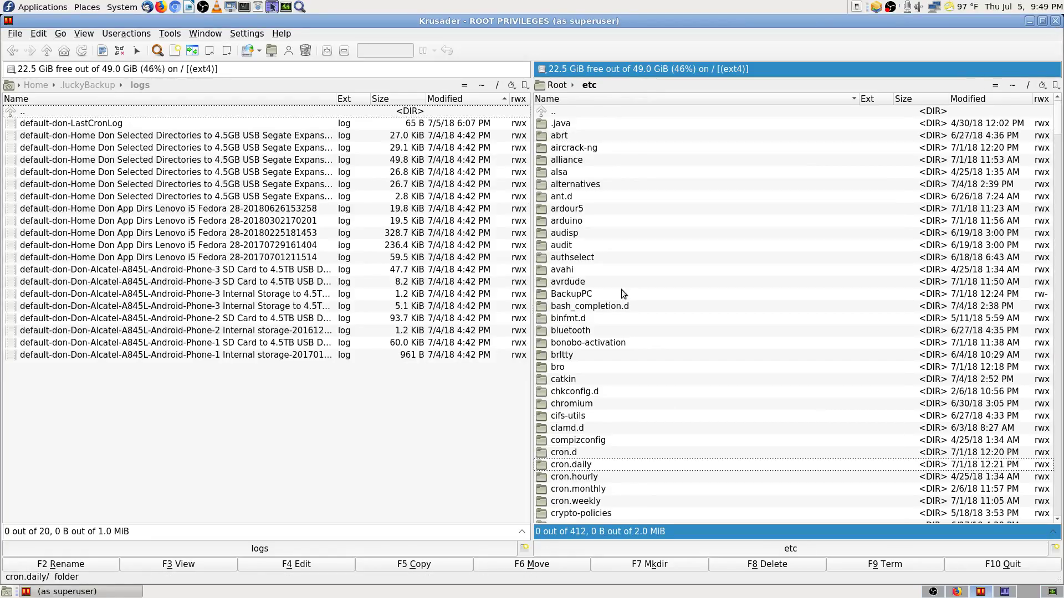
pyautogui.press('Down')
pyautogui.press('Return')
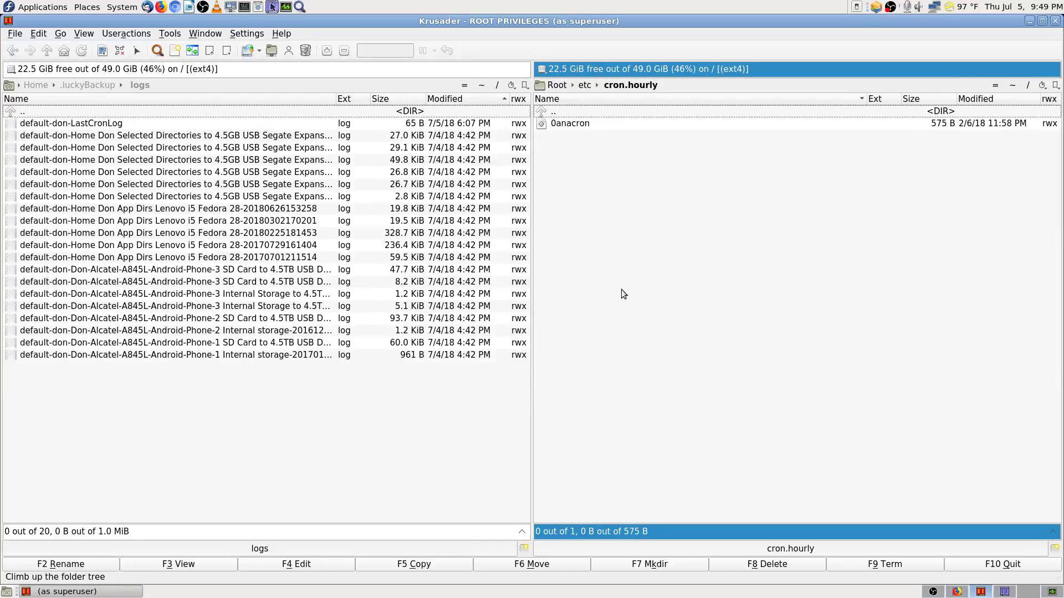
pyautogui.press('BackSpace')
pyautogui.press('Return')
pyautogui.press('Down')
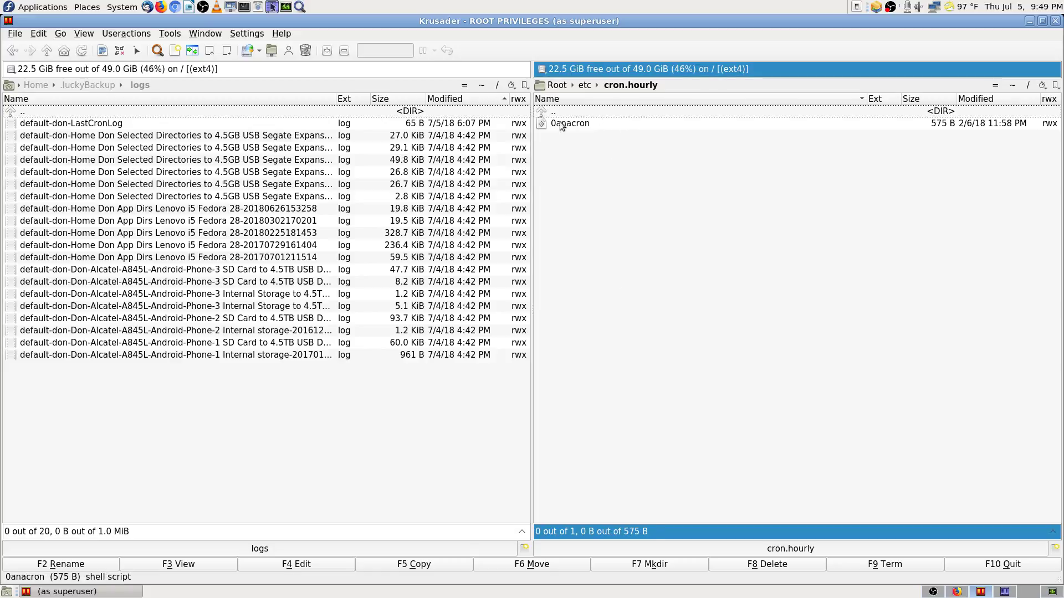
pyautogui.press('Insert')
pyautogui.click(180, 567)
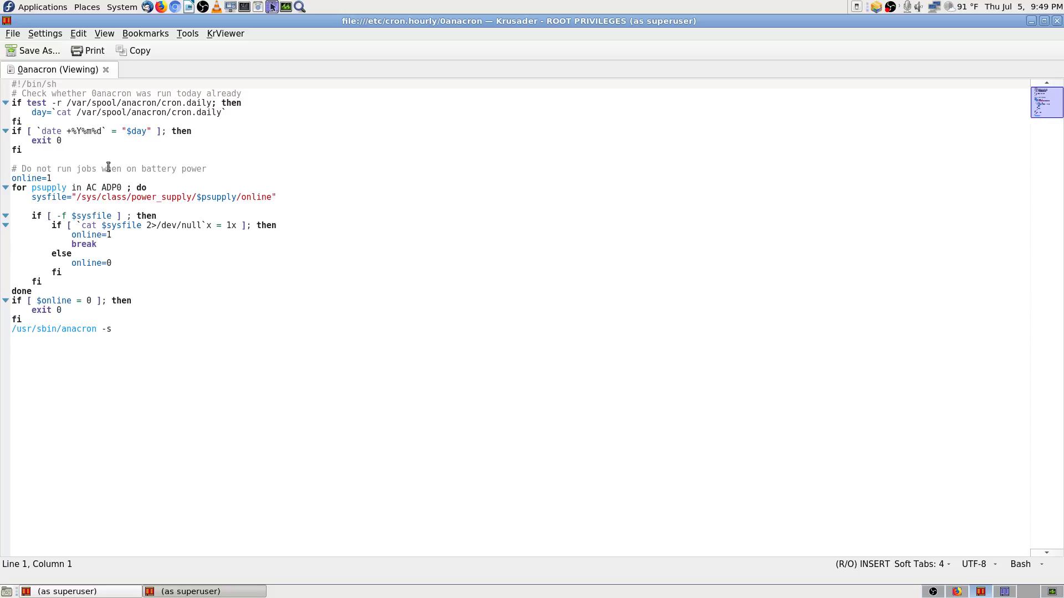
pyautogui.click(1056, 21)
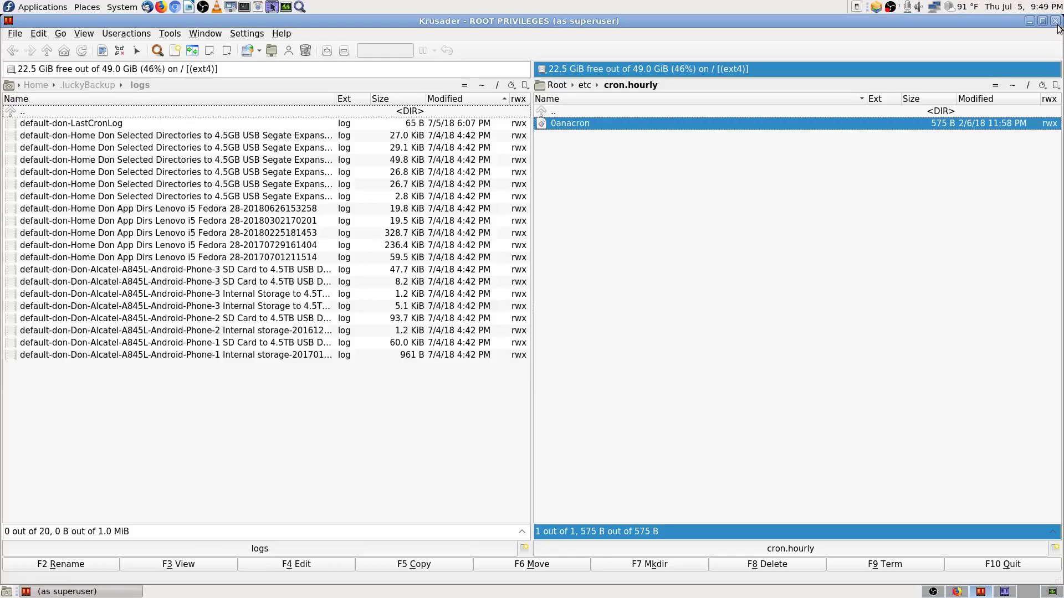
# Step: Open /etc/cron.monthly to confirm it is empty, then return to /etc
pyautogui.press('BackSpace')
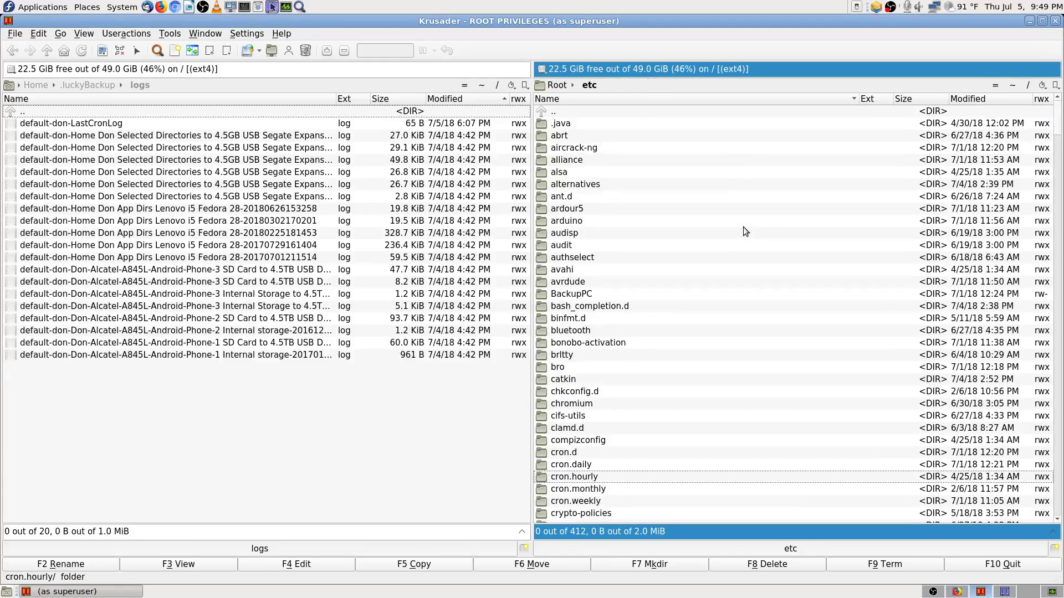
pyautogui.press('Down')
pyautogui.press('Return')
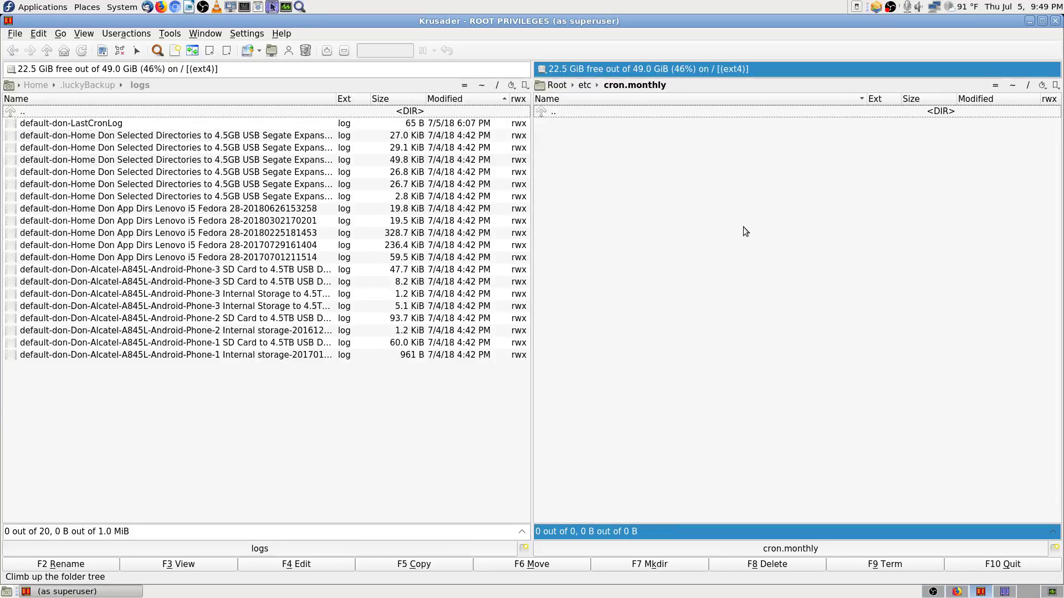
pyautogui.press('BackSpace')
# Step: View the 98-zfs-fuse-scrub script in /etc/cron.weekly, close it, and return to /etc
pyautogui.press('Down')
pyautogui.press('Return')
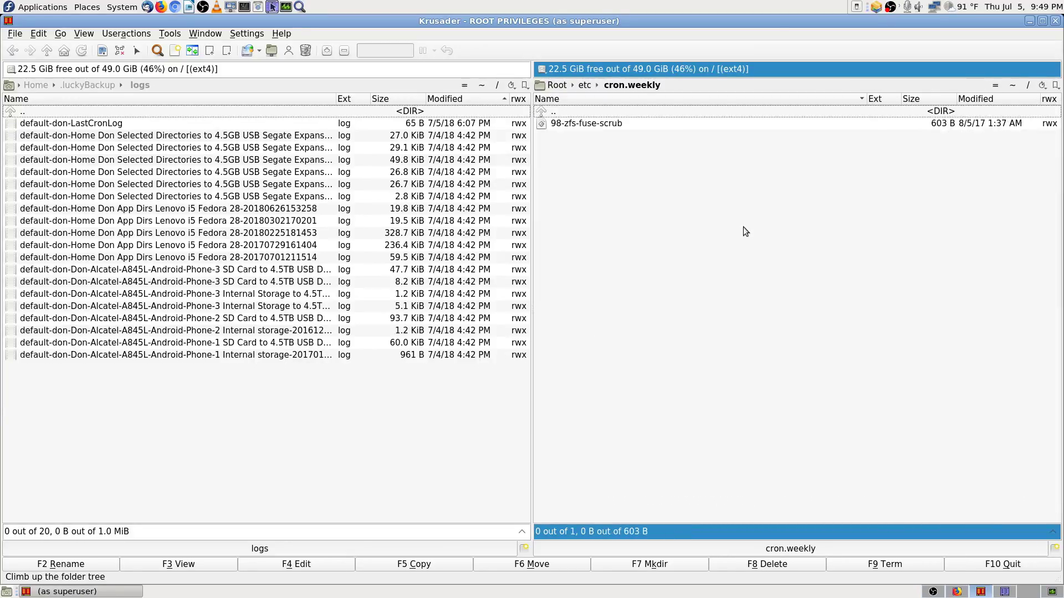
pyautogui.press('Down')
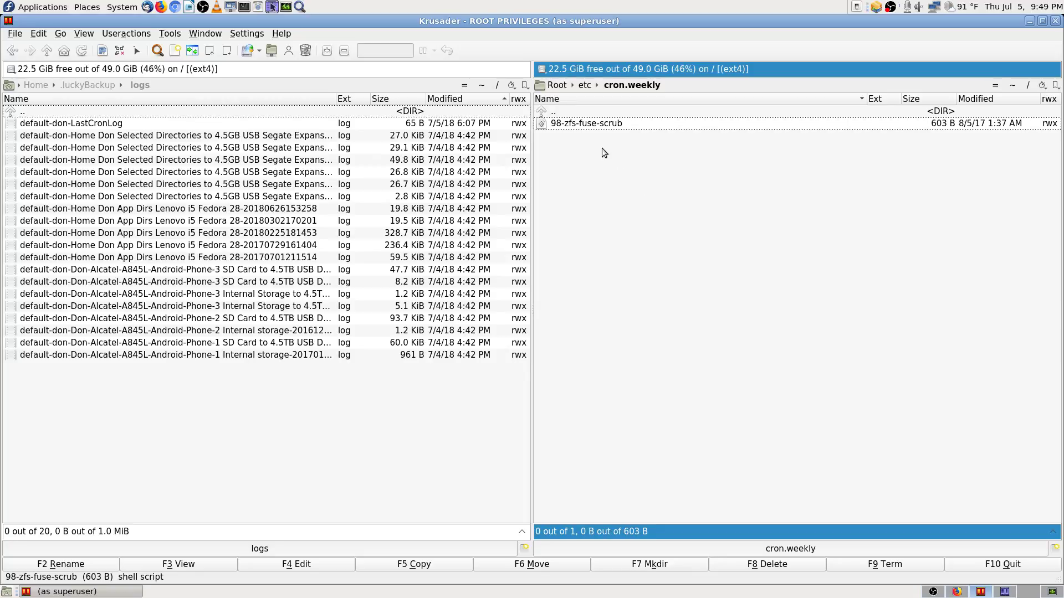
pyautogui.click(160, 563)
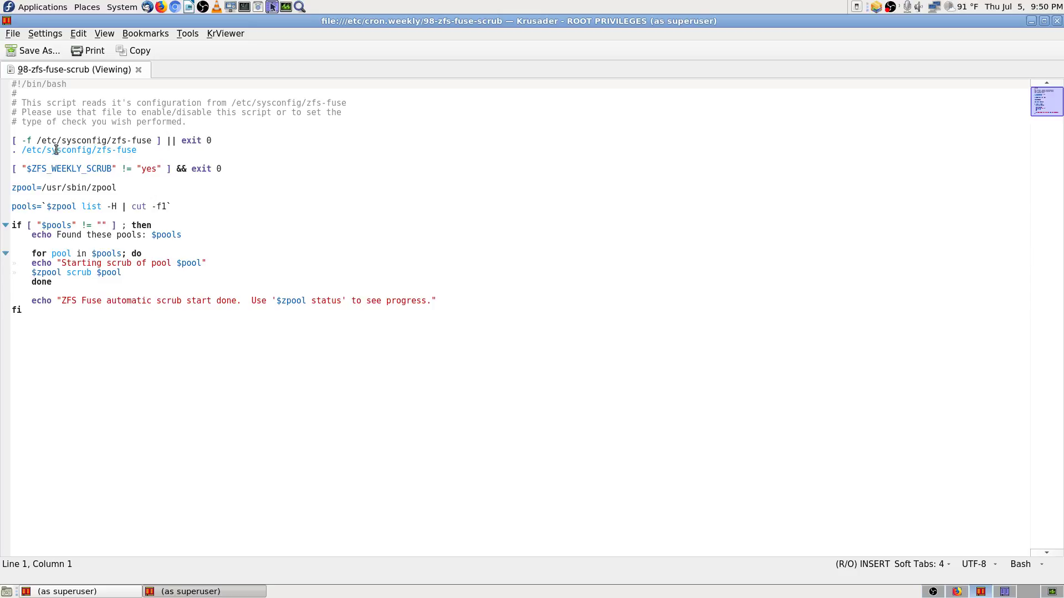
pyautogui.click(1056, 21)
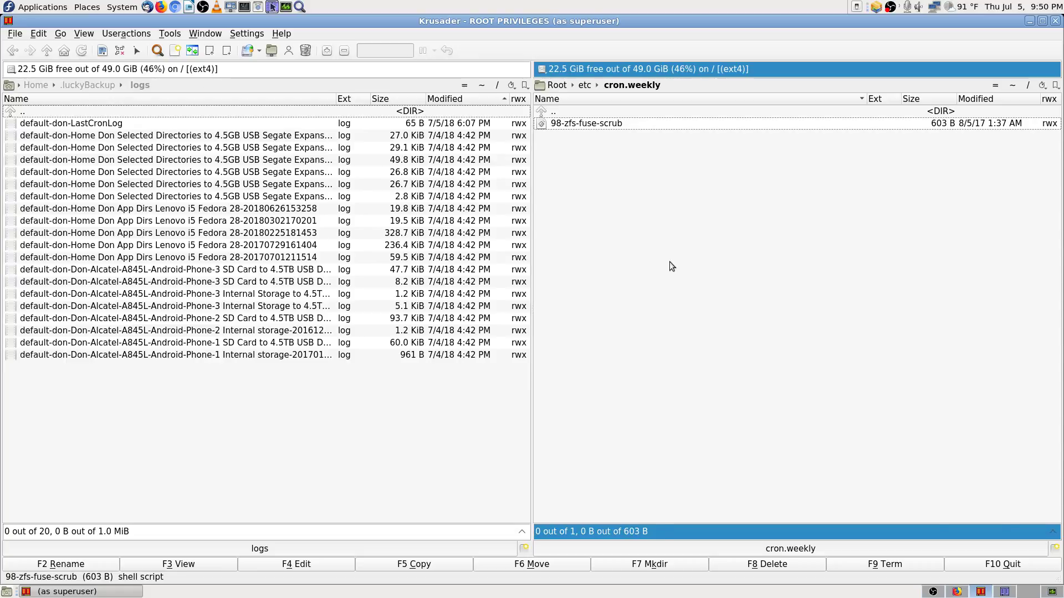
pyautogui.press('BackSpace')
# Step: Open /etc/crypto-policies and view its config file showing the DEFAULT policy, then close it
pyautogui.press('Down')
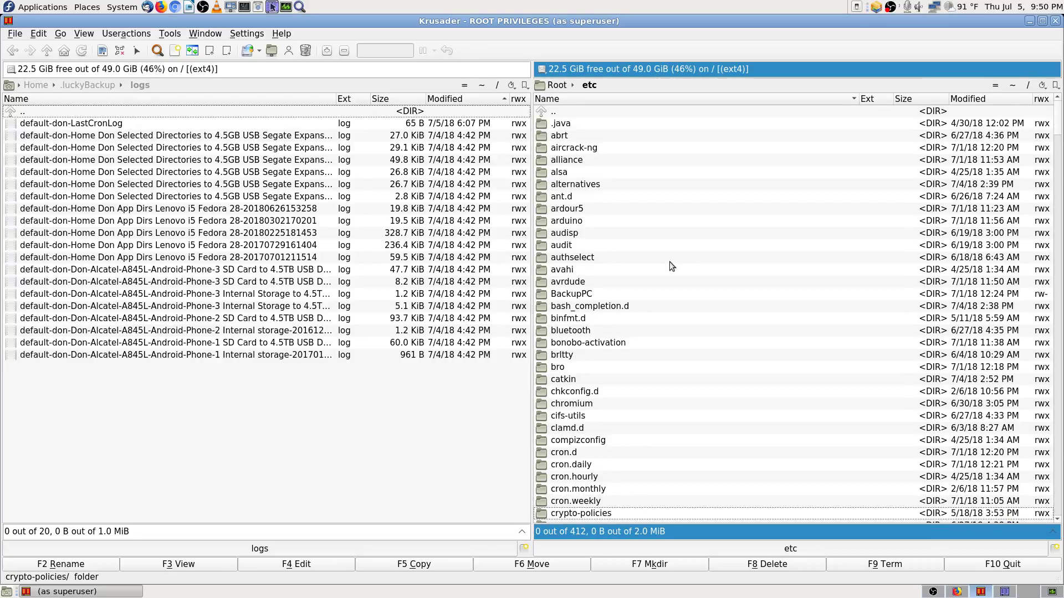
pyautogui.press('Return')
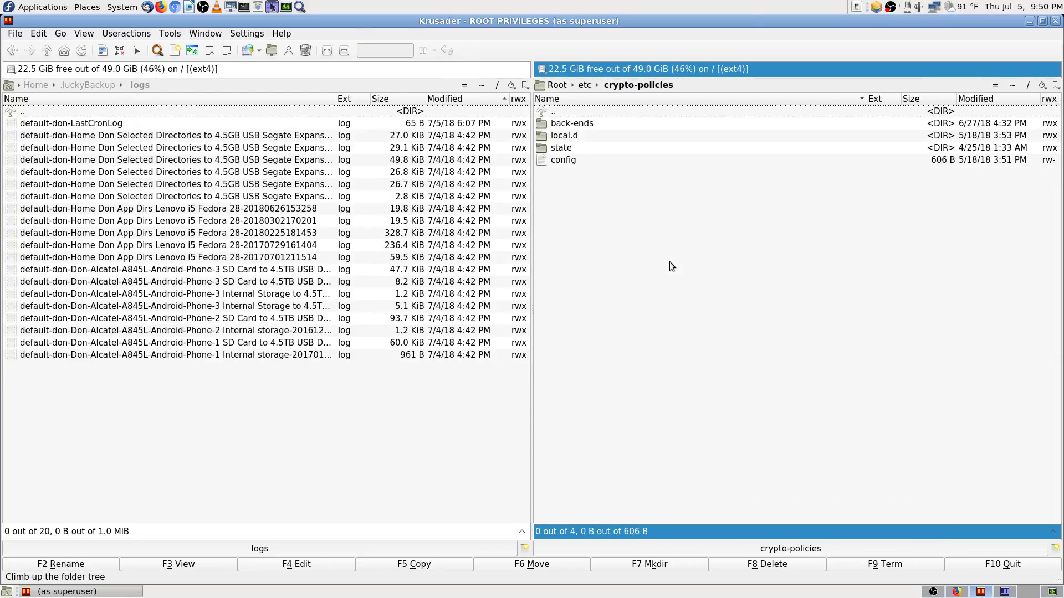
pyautogui.press('Down')
pyautogui.press('Down')
pyautogui.press('Down')
pyautogui.press('Down')
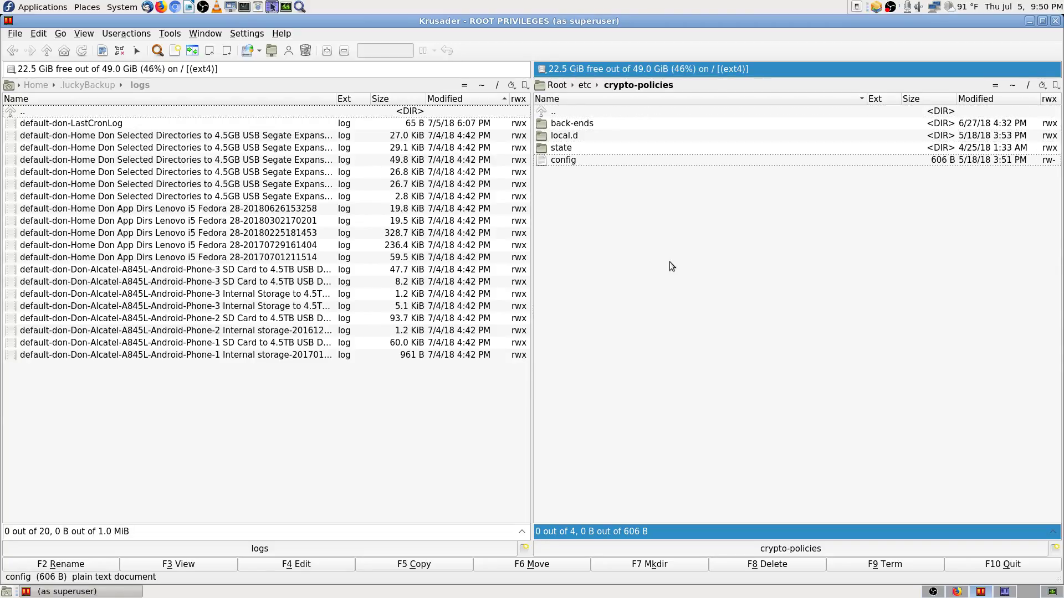
pyautogui.click(180, 564)
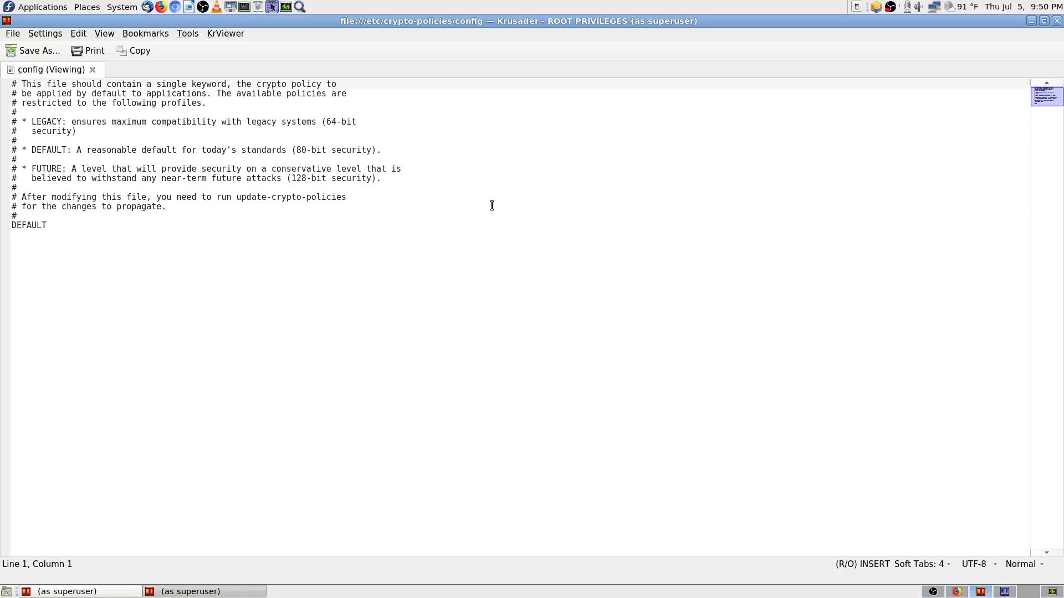
pyautogui.click(1057, 21)
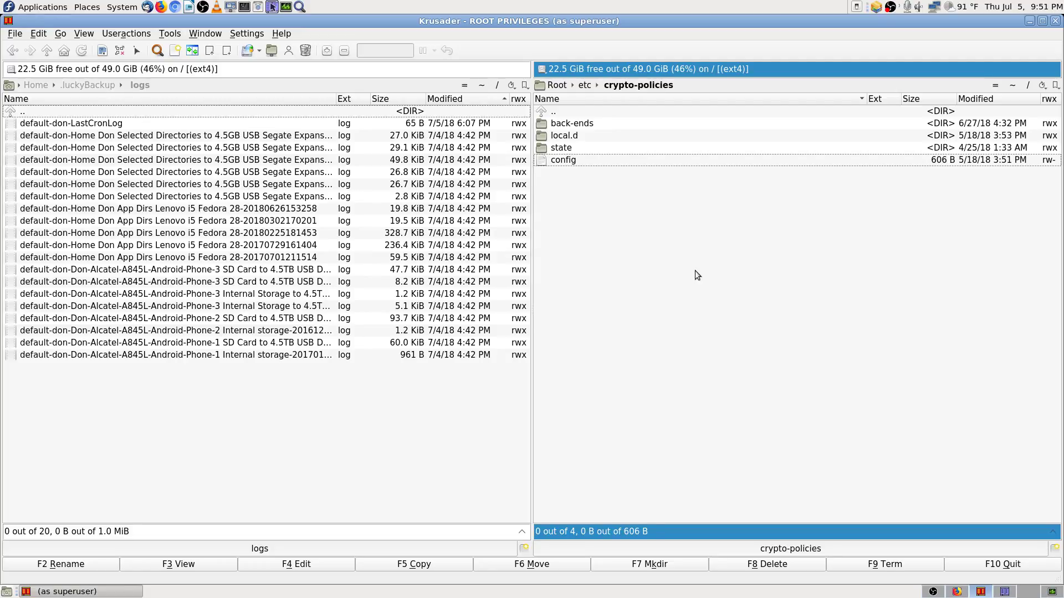
# Step: Go up to /etc and look inside the cron.d folder
pyautogui.press('BackSpace')
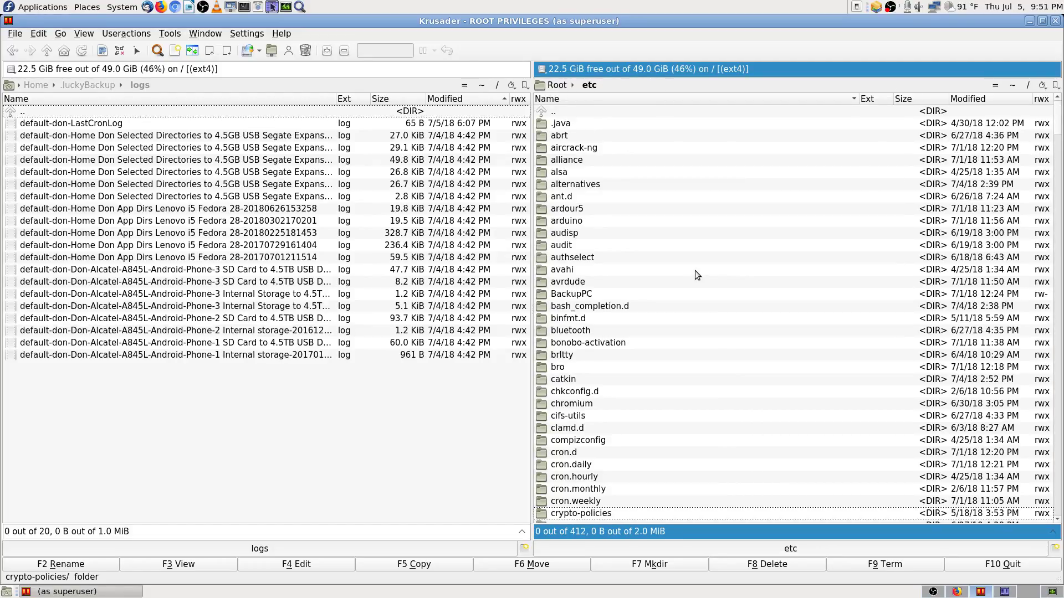
pyautogui.scroll(-4, 715, 288)
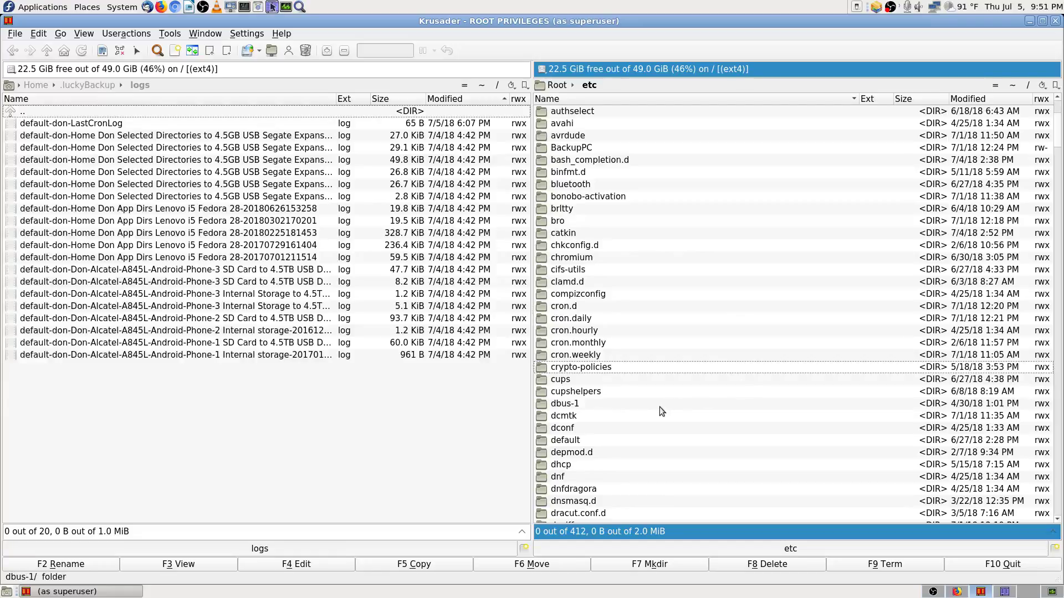
pyautogui.click(589, 320)
pyautogui.press('Up')
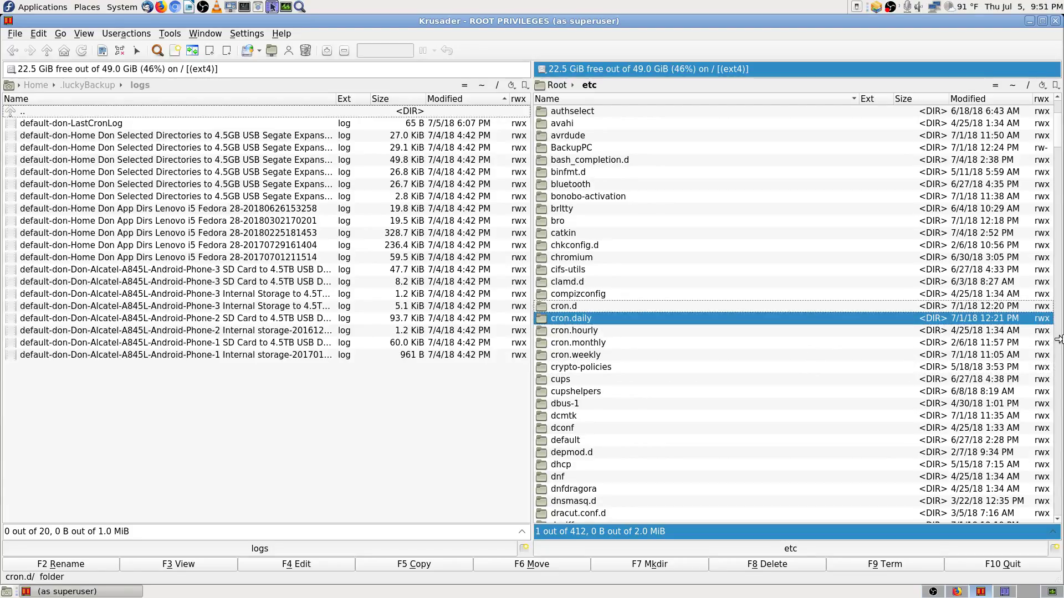
pyautogui.press('Return')
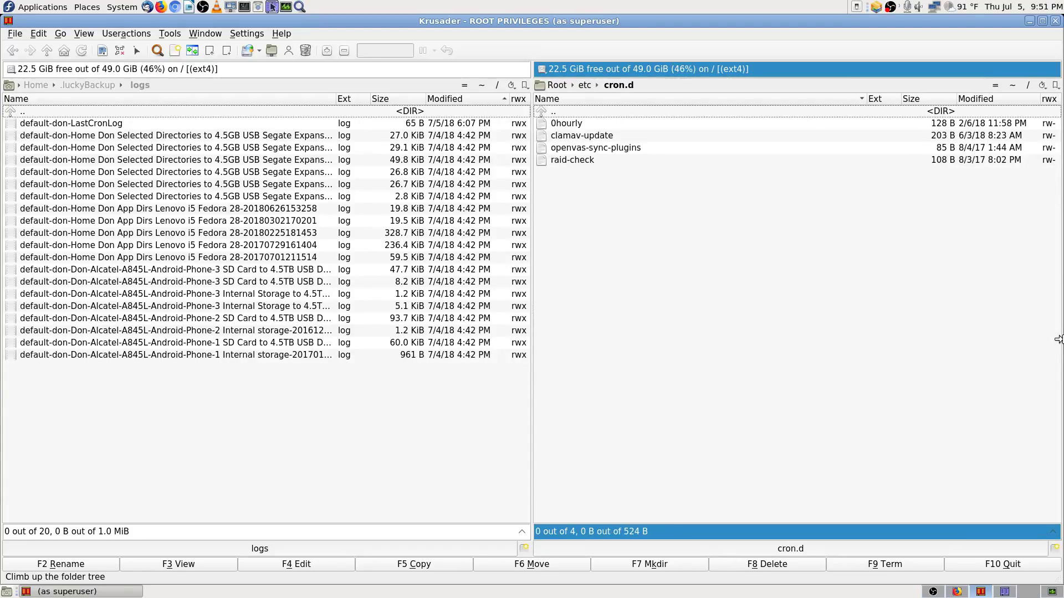
# Step: Return to /etc and view /etc/anacrontab read-only in Krusader's viewer
pyautogui.press('Return')
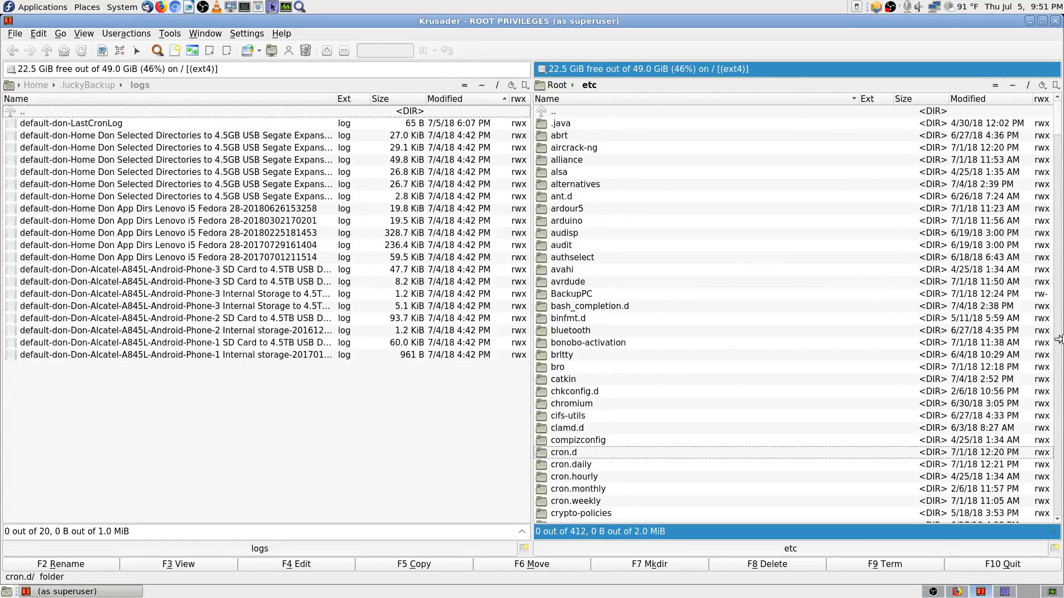
pyautogui.write('anac')
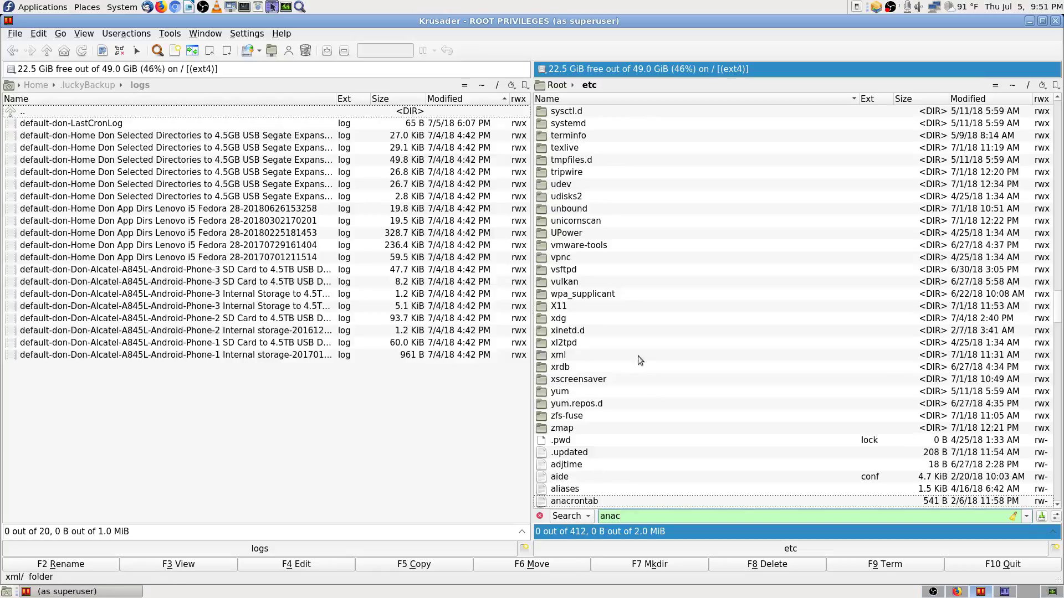
pyautogui.click(178, 564)
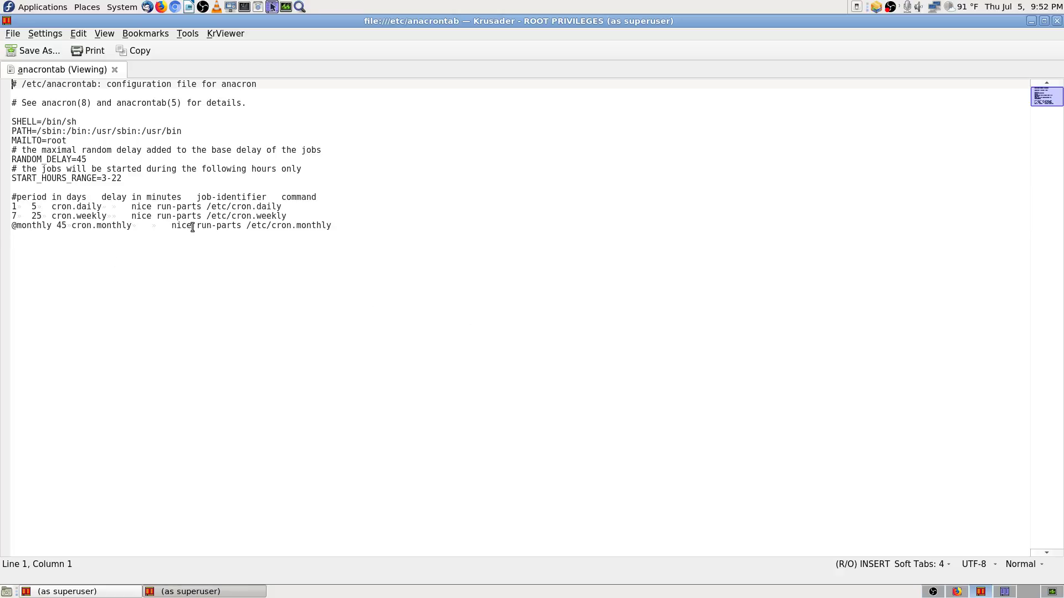
# Step: Select 'nice' on the monthly line of /etc/anacrontab, then close the viewer
pyautogui.moveTo(192, 225); pyautogui.dragTo(169, 226)
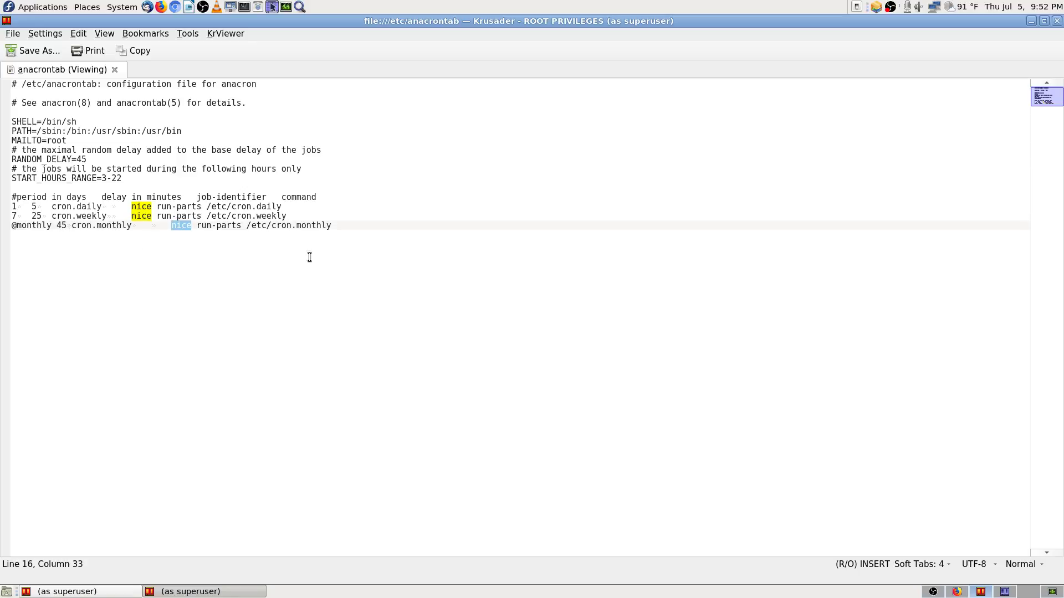
pyautogui.click(224, 248)
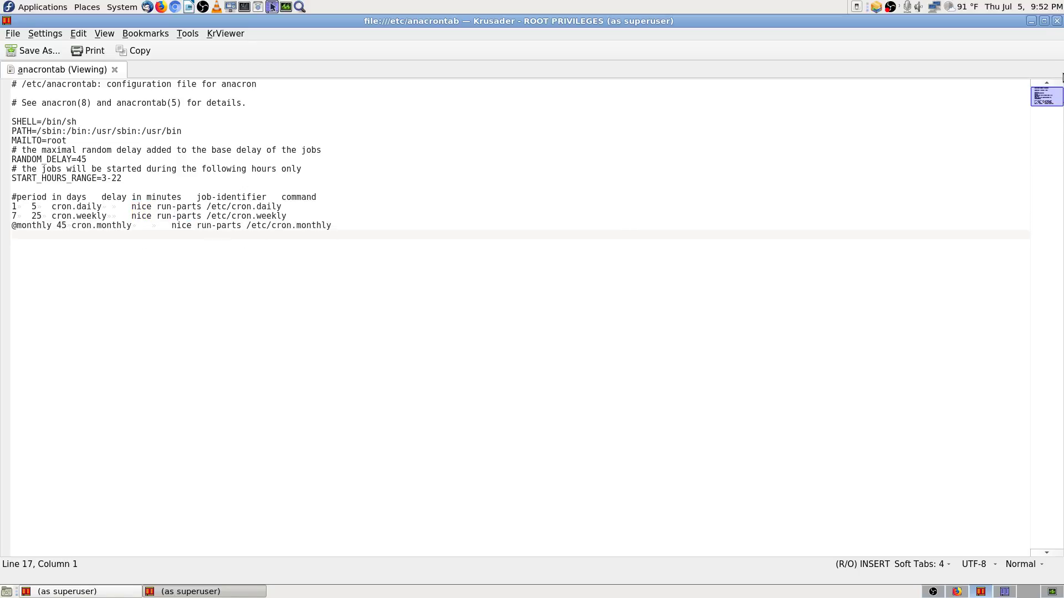
pyautogui.click(1056, 21)
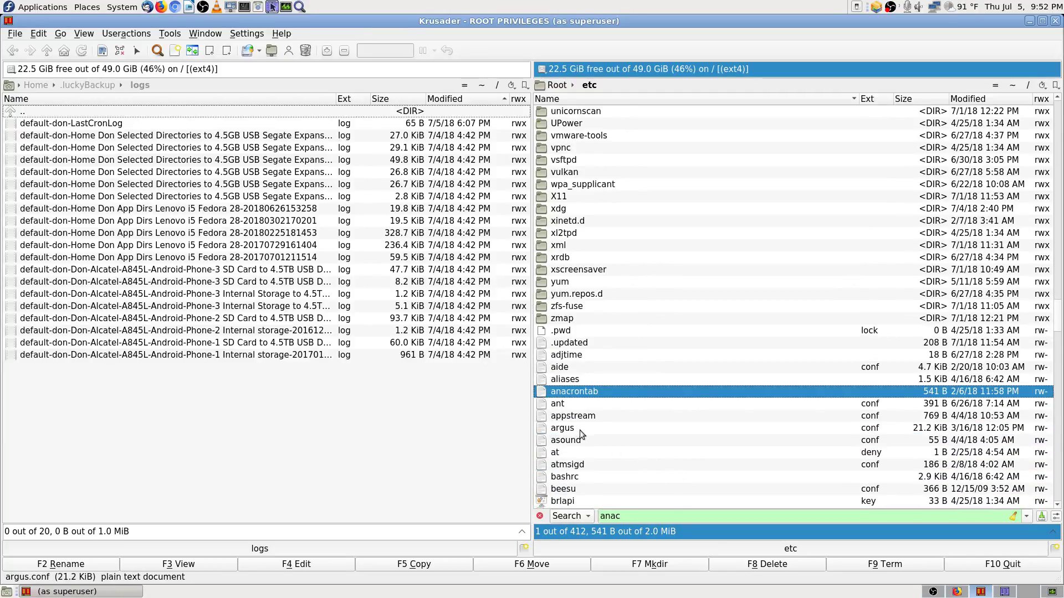
# Step: View the empty /etc/at.deny file and close it
pyautogui.click(562, 452)
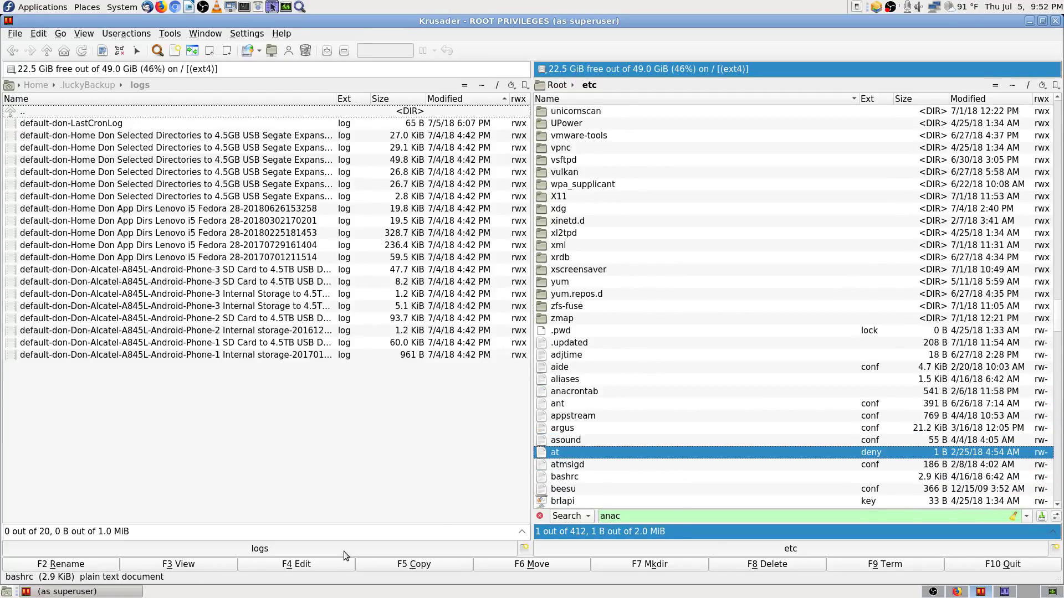
pyautogui.click(177, 565)
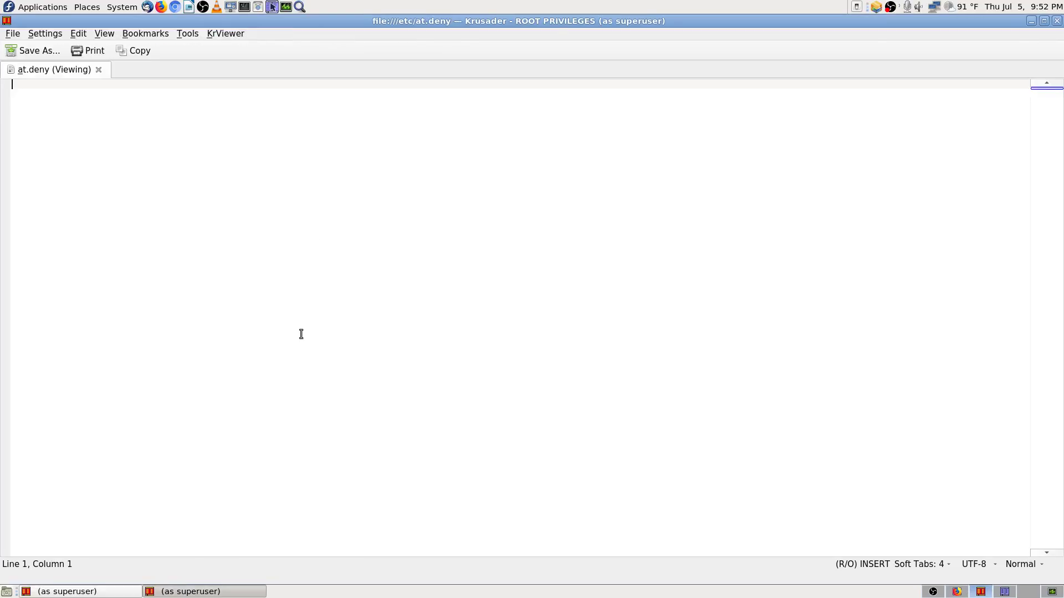
pyautogui.click(1057, 22)
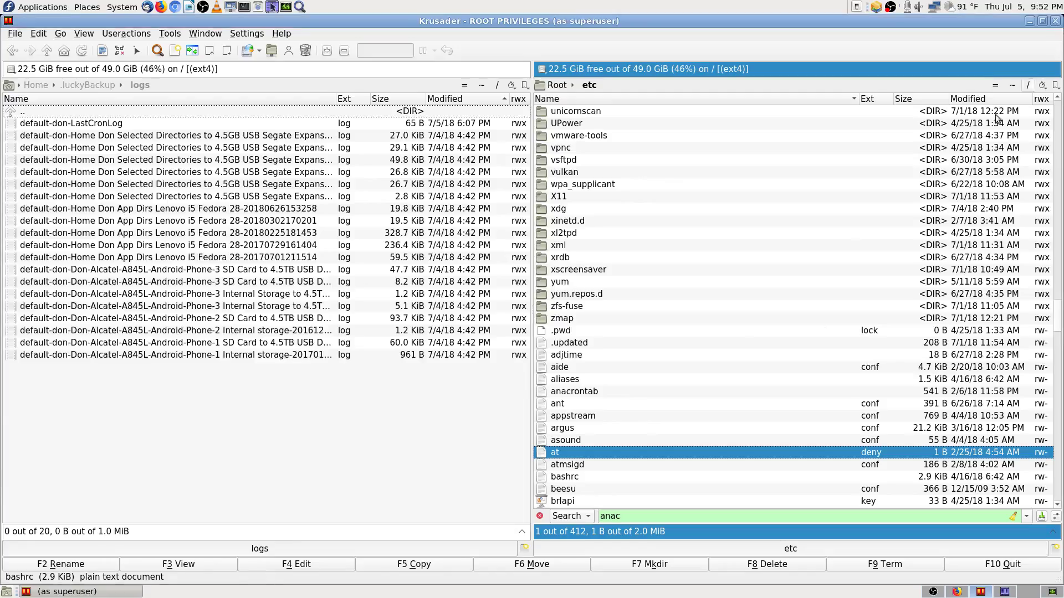
# Step: Reverse the /etc Name sort, then restore ascending order
pyautogui.scroll(-3, 641, 428)
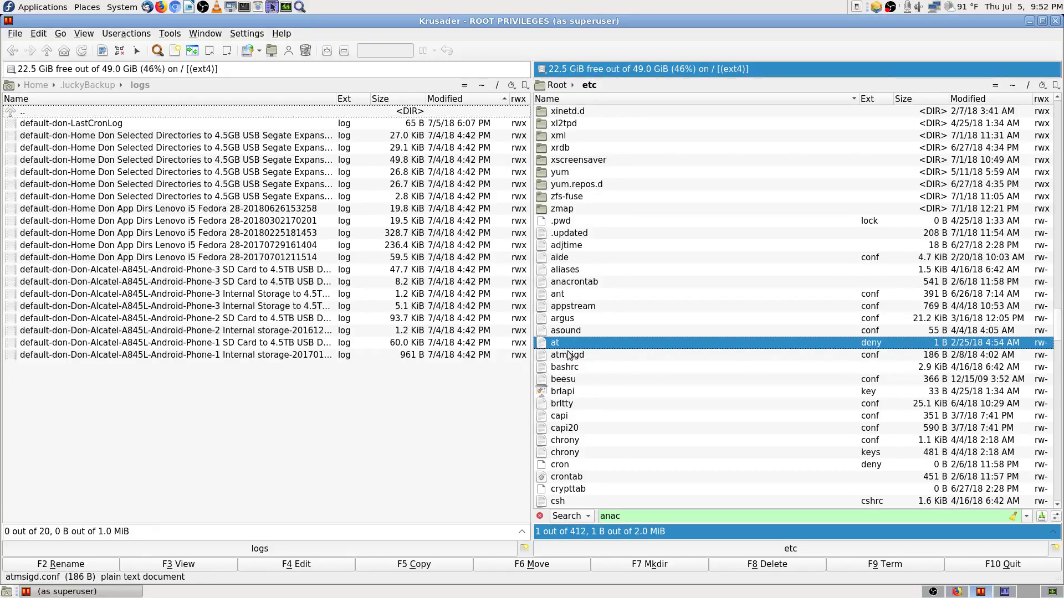
pyautogui.click(619, 100)
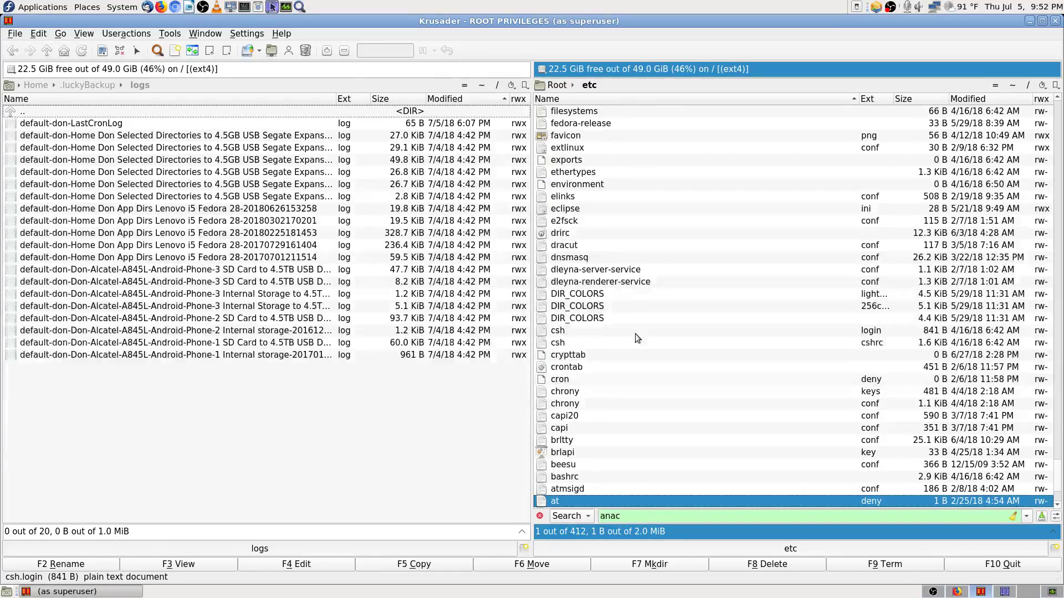
pyautogui.scroll(15, 618, 155)
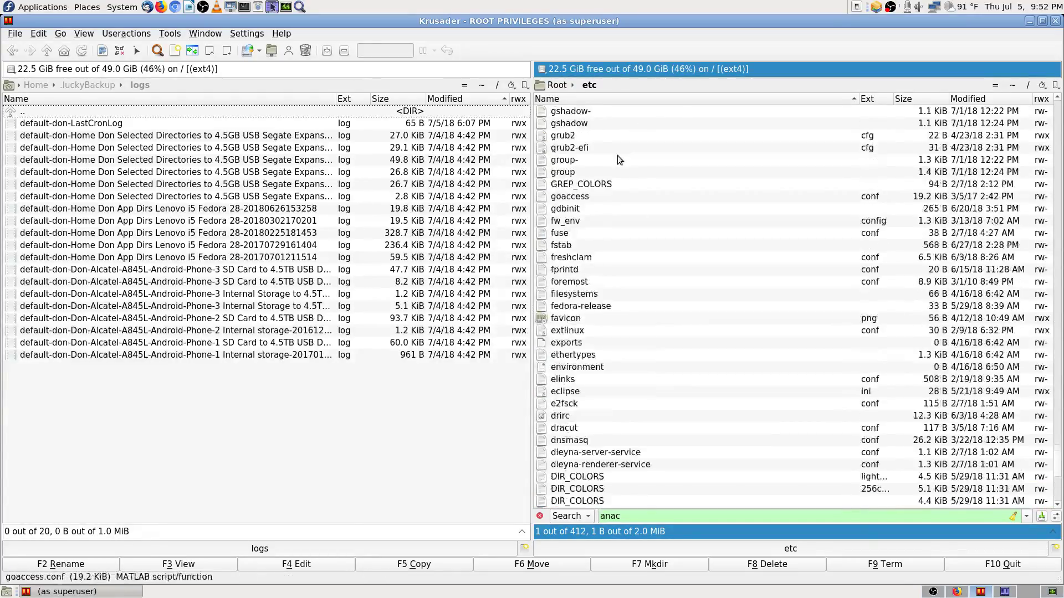
pyautogui.scroll(3, 621, 161)
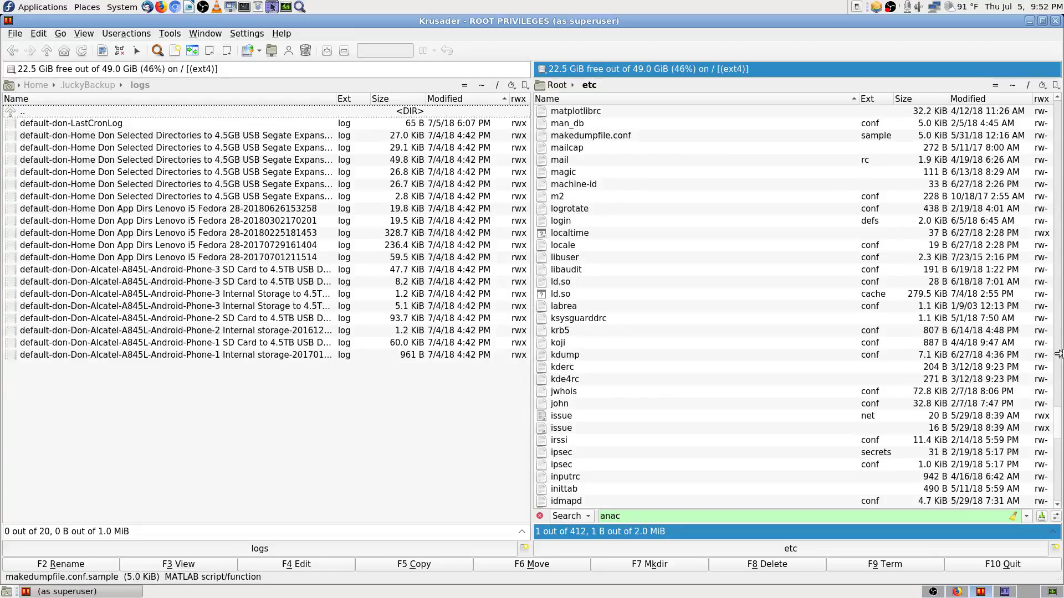
pyautogui.scroll(-3, 733, 393)
pyautogui.scroll(-15, 732, 391)
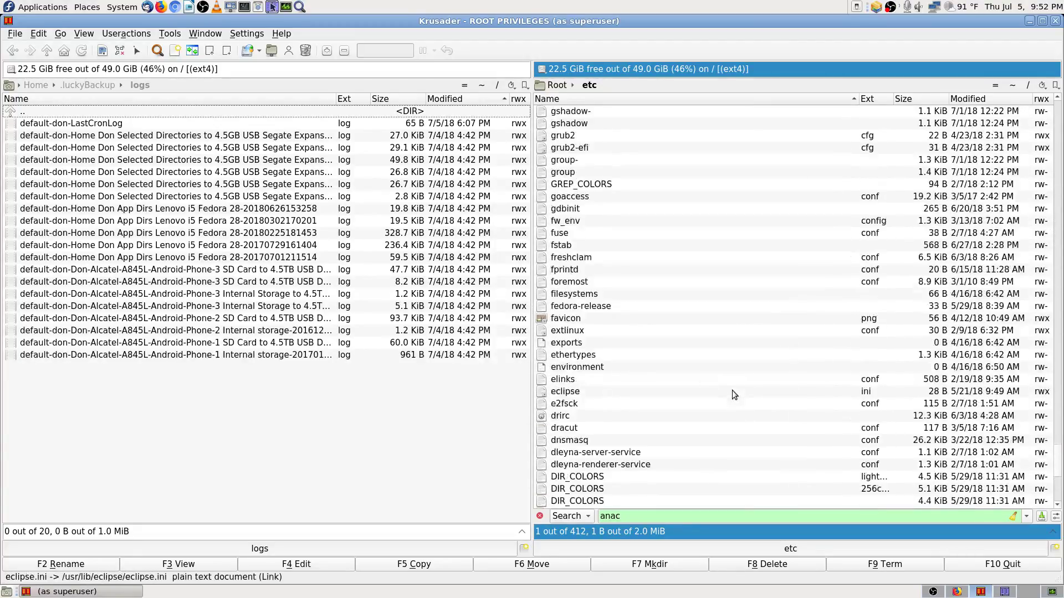
pyautogui.click(589, 98)
# Step: Open /etc/chrony.conf read-only in the viewer
pyautogui.scroll(3, 641, 282)
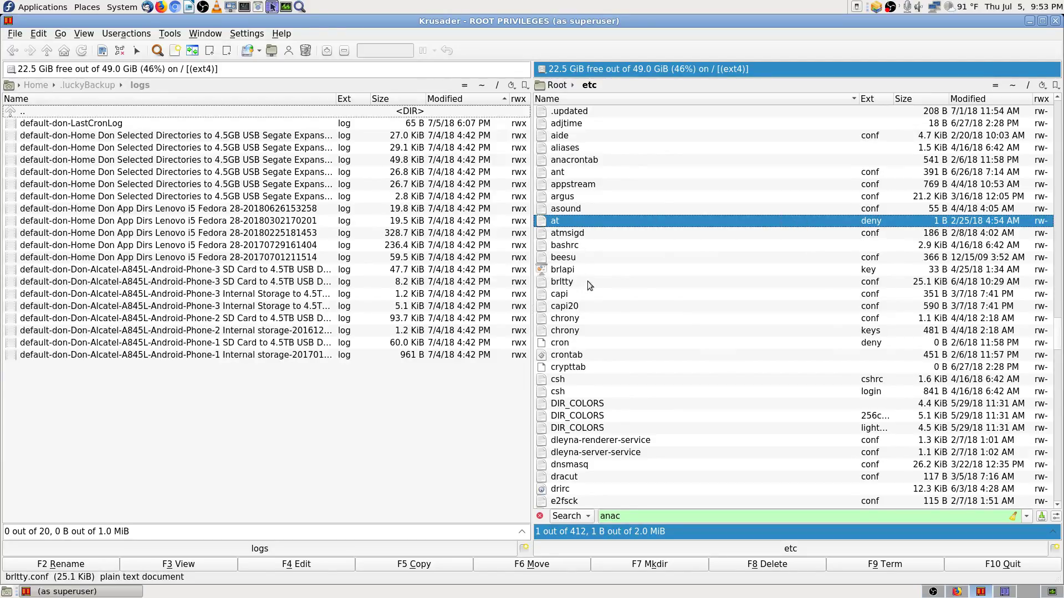
pyautogui.scroll(2, 587, 281)
pyautogui.scroll(-2, 597, 286)
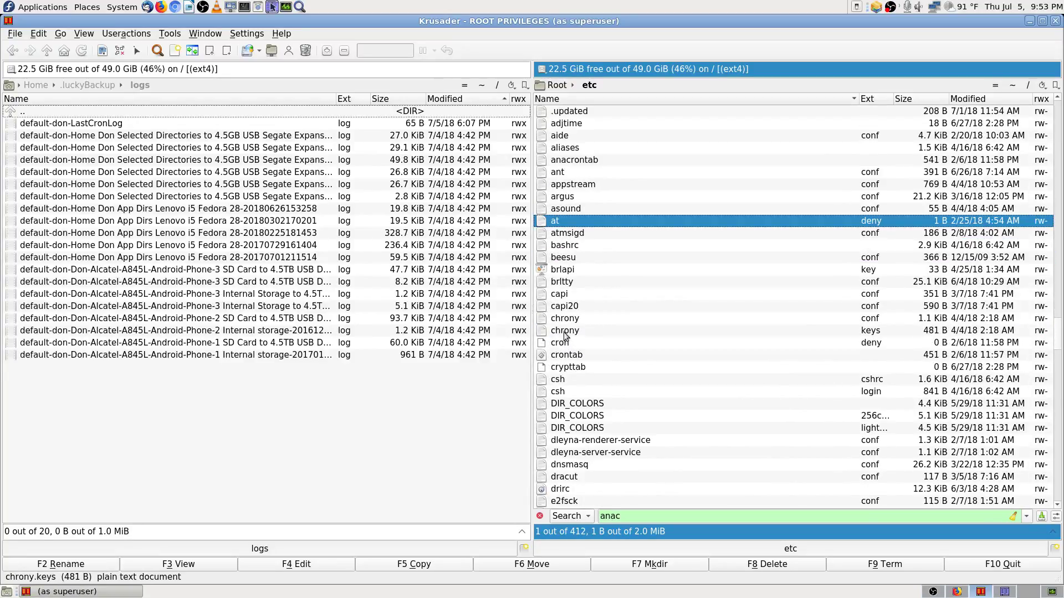
pyautogui.click(570, 321)
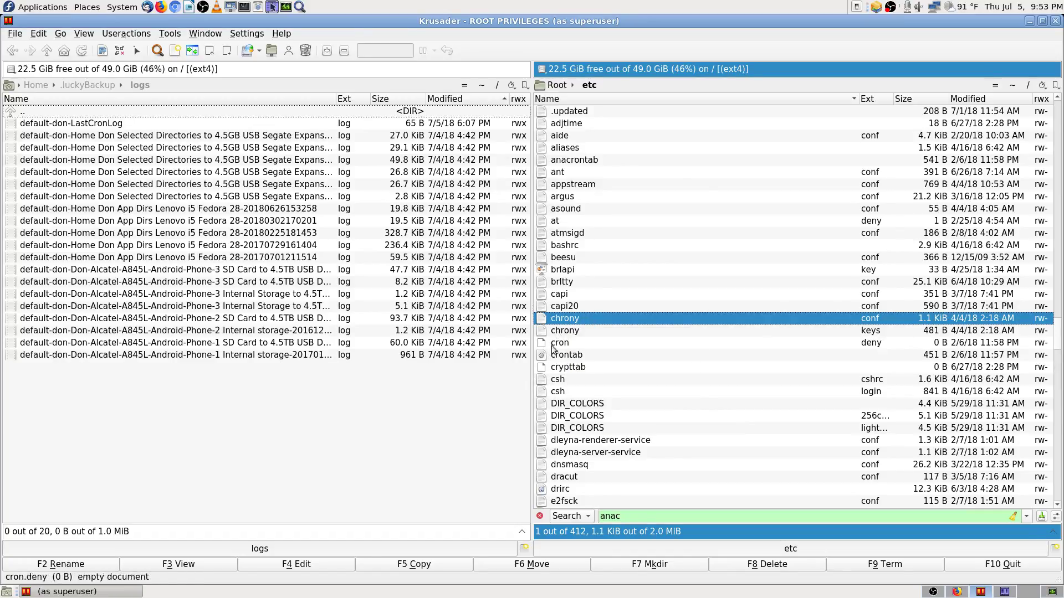
pyautogui.click(211, 561)
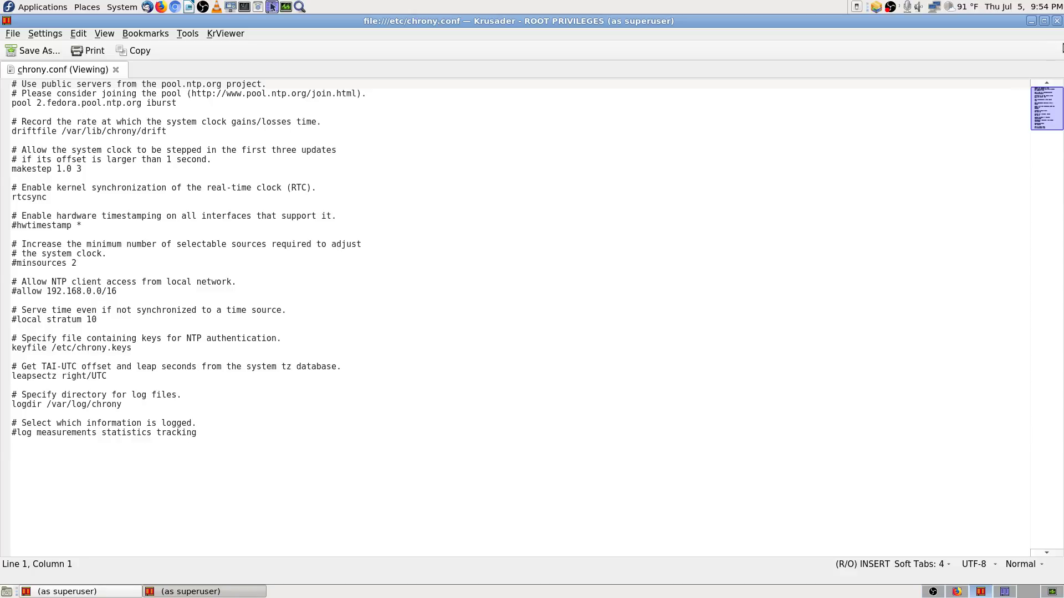
# Step: Close the chrony.conf viewer after reading its NTP pool and logging settings
pyautogui.click(1057, 21)
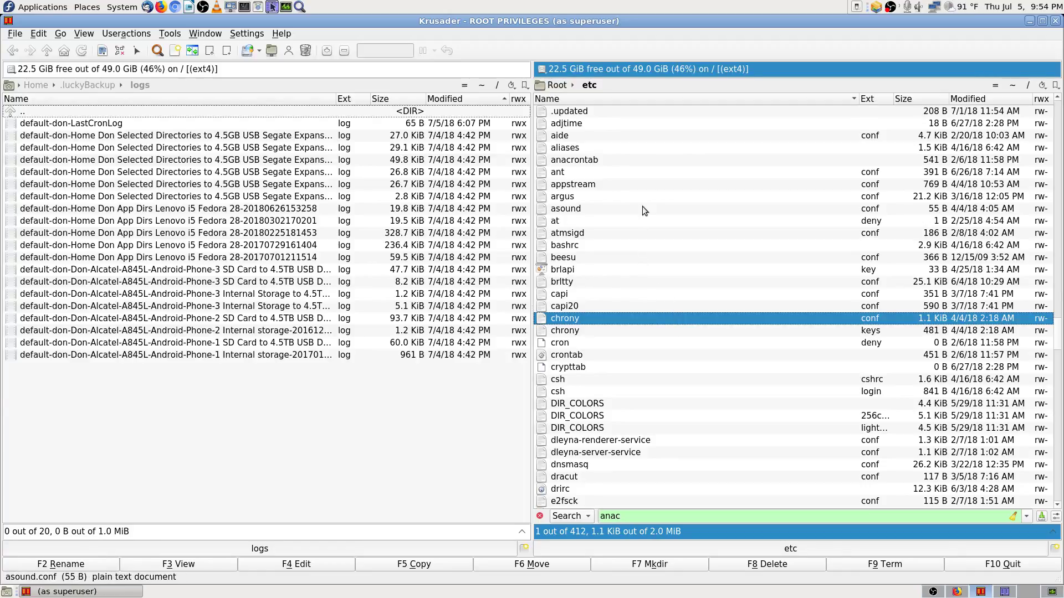
# Step: Jump to the top of the /etc listing at the parent-folder entry
pyautogui.moveTo(573, 223)
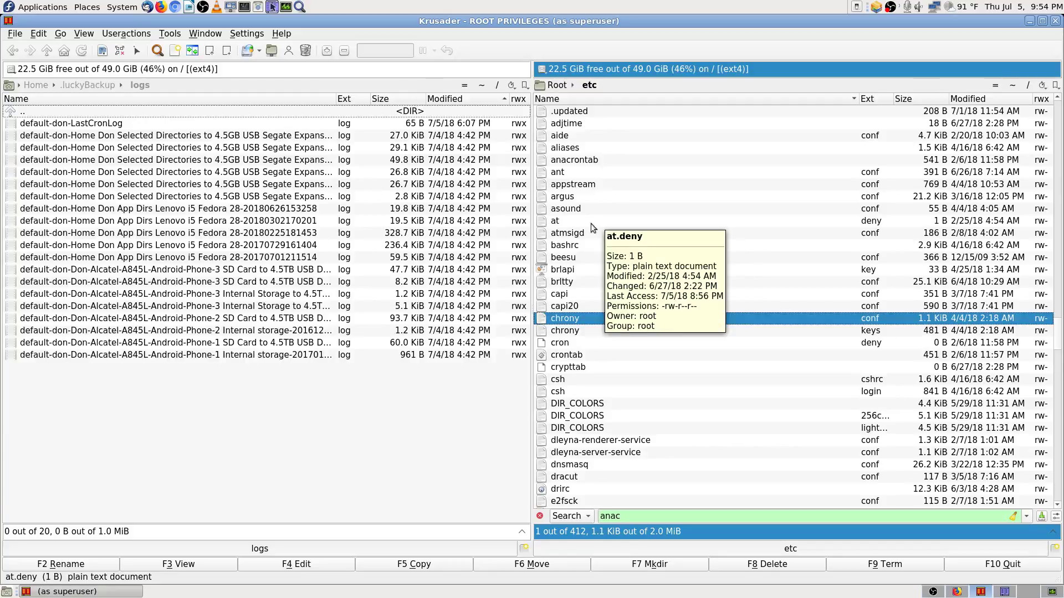
pyautogui.click(581, 356)
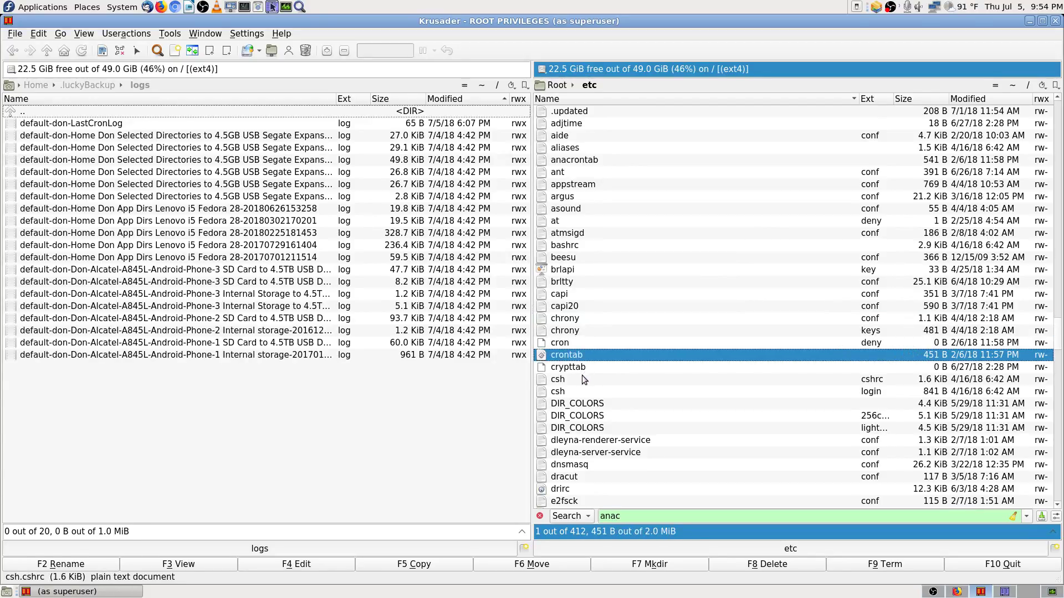
pyautogui.scroll(-3, 606, 474)
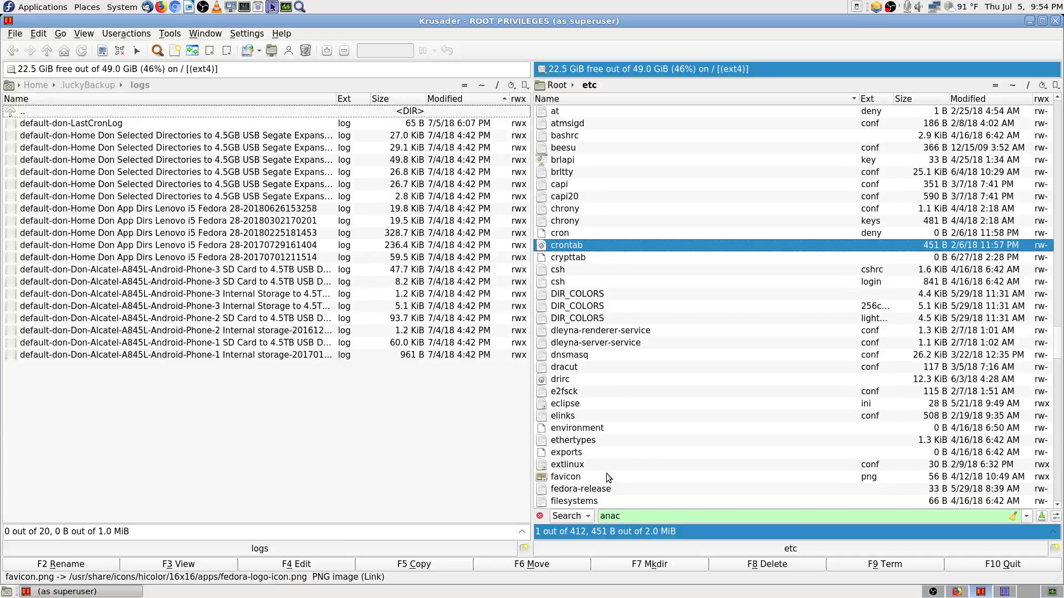
pyautogui.scroll(8, 605, 470)
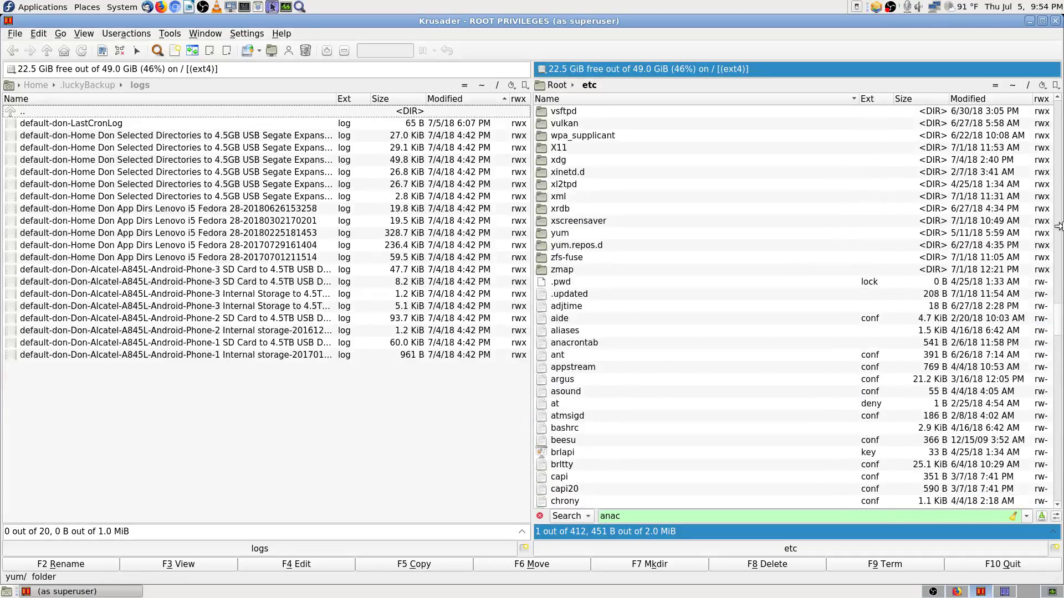
pyautogui.click(1057, 119)
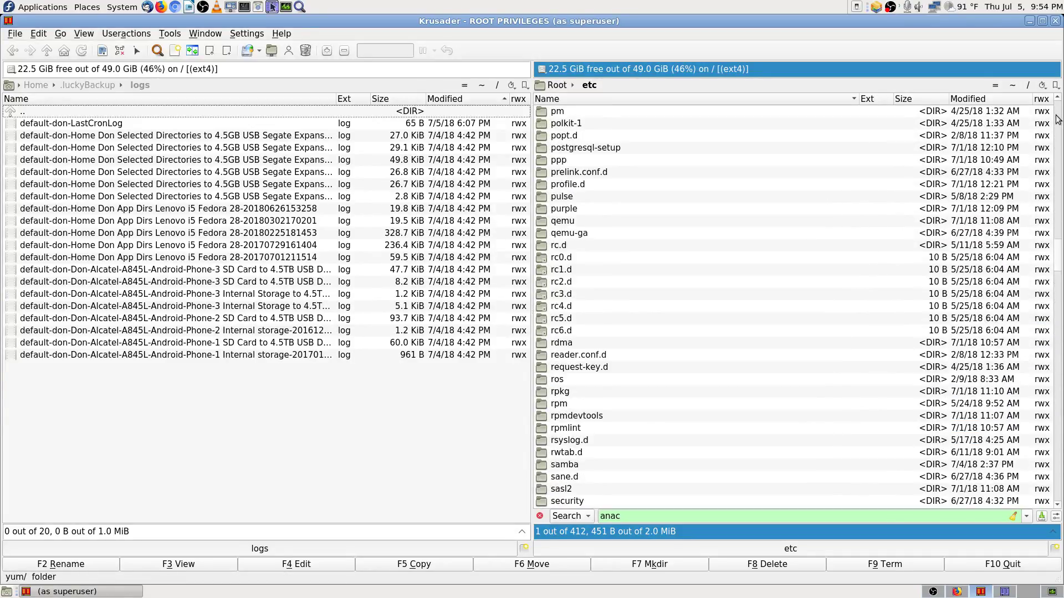
pyautogui.click(575, 115)
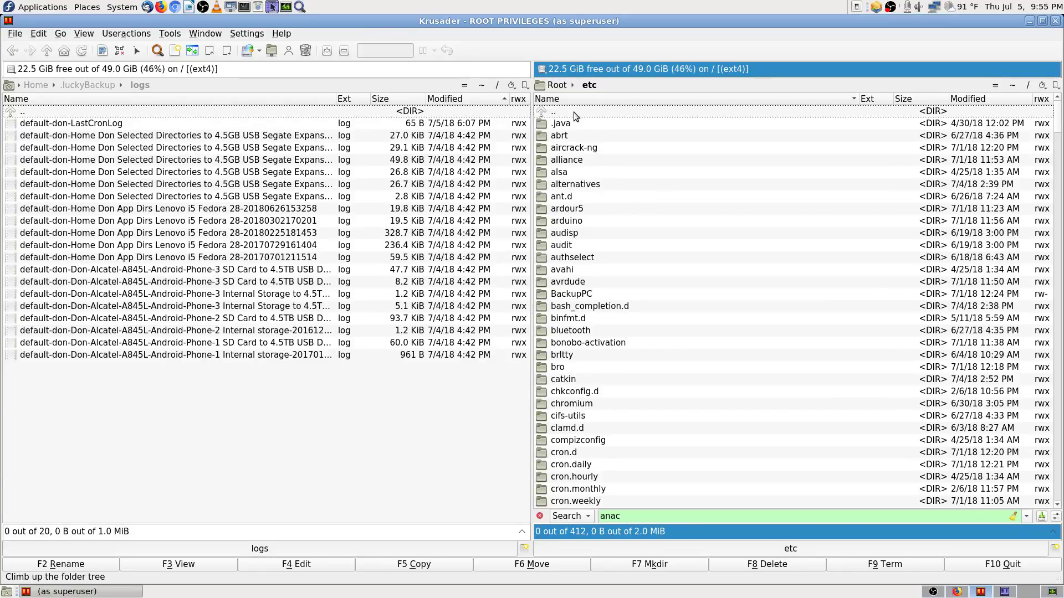
# Step: Quick-search 'fst' and select the fstab file (568 B)
pyautogui.write('anacfst')
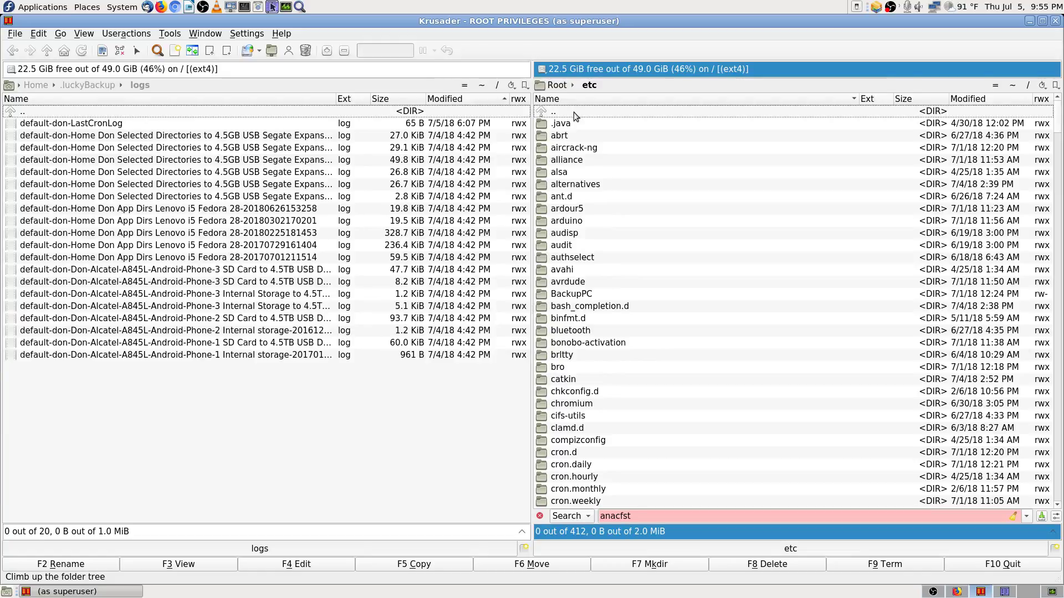
pyautogui.click(736, 381)
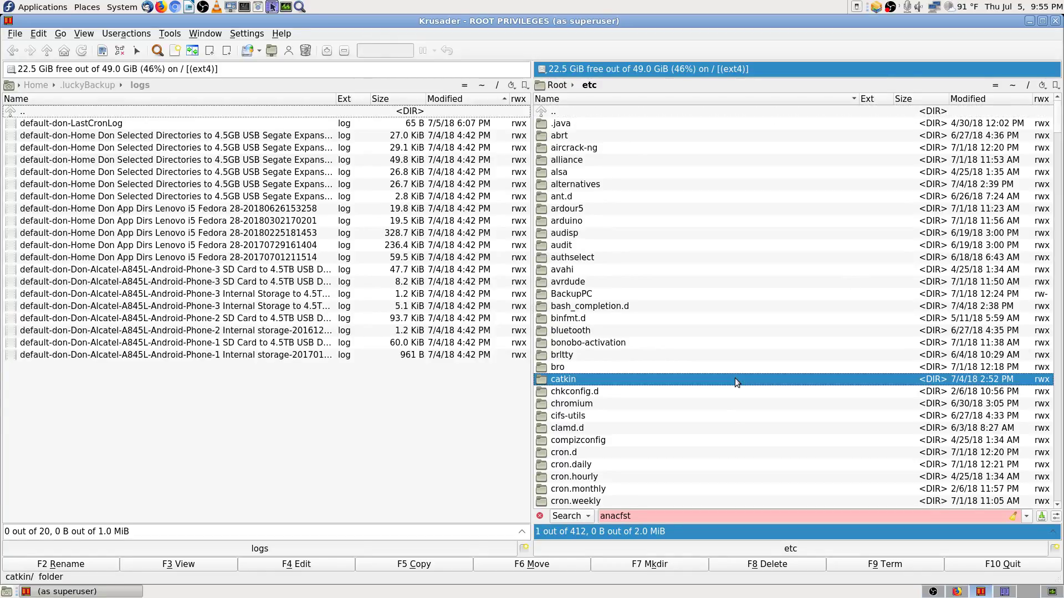
pyautogui.write('stfs')
pyautogui.press('BackSpace')
pyautogui.press('BackSpace')
pyautogui.press('BackSpace')
pyautogui.press('BackSpace')
pyautogui.press('BackSpace')
pyautogui.press('BackSpace')
pyautogui.press('BackSpace')
pyautogui.press('BackSpace')
pyautogui.press('BackSpace')
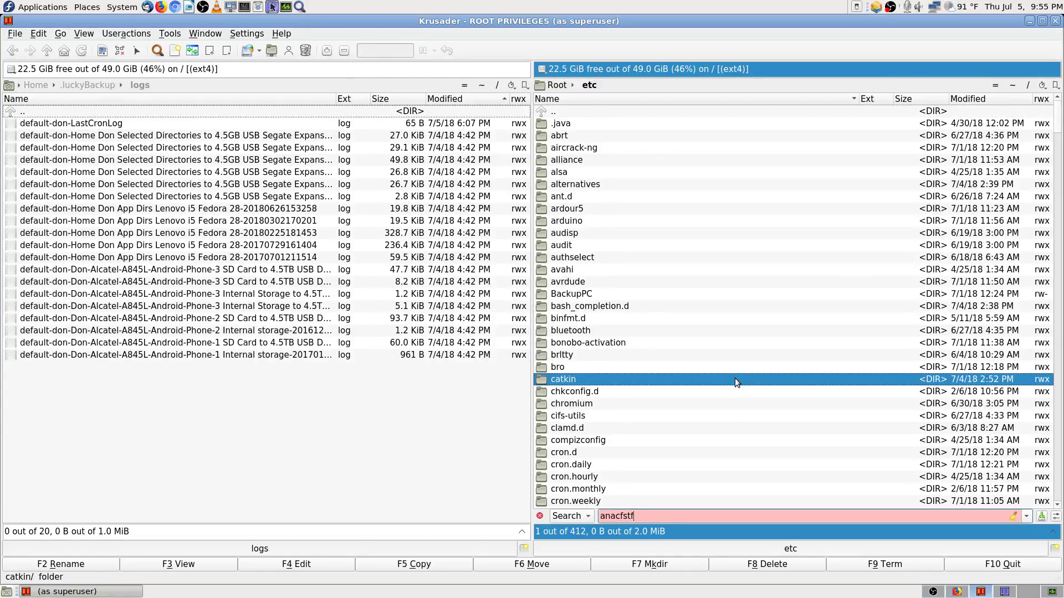
pyautogui.write('fs')
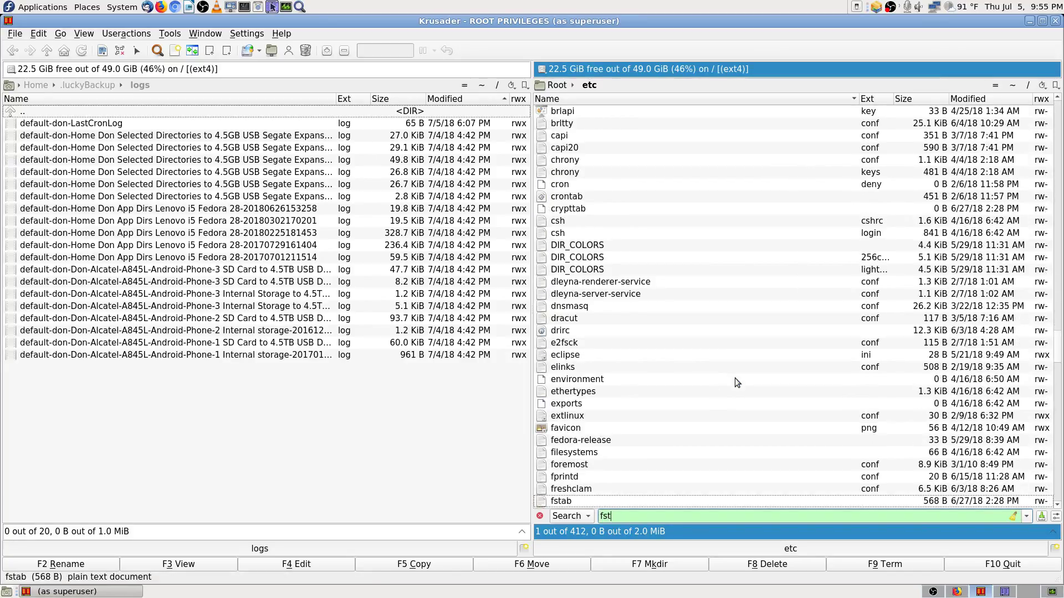
pyautogui.write('t')
pyautogui.scroll(-4, 734, 378)
pyautogui.click(583, 355)
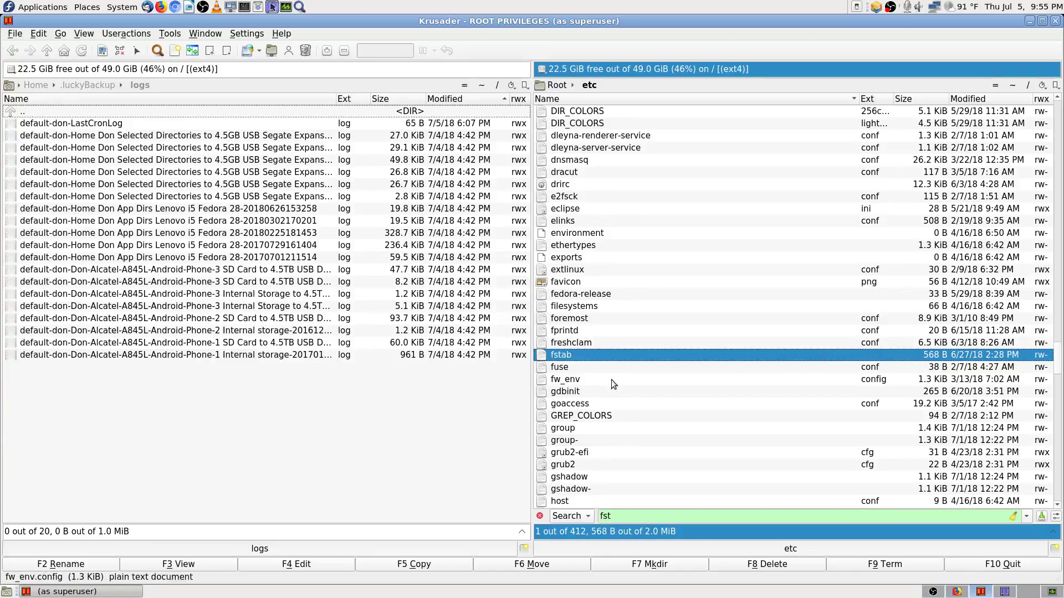
# Step: View /etc/fstab read-only, stepping through its root, /boot, /home and swap lines, then close it
pyautogui.click(211, 565)
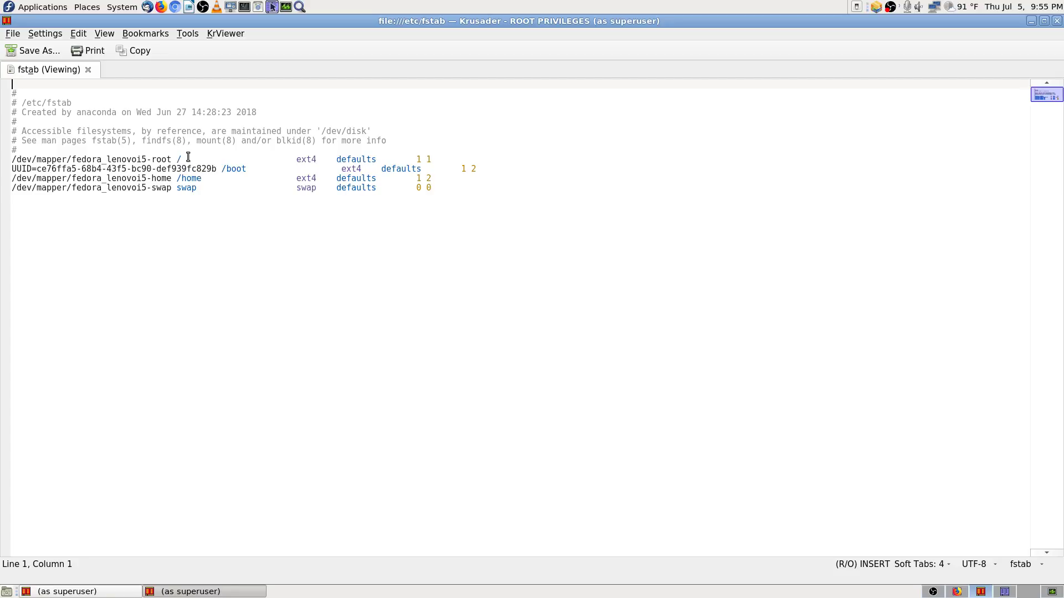
pyautogui.click(217, 159)
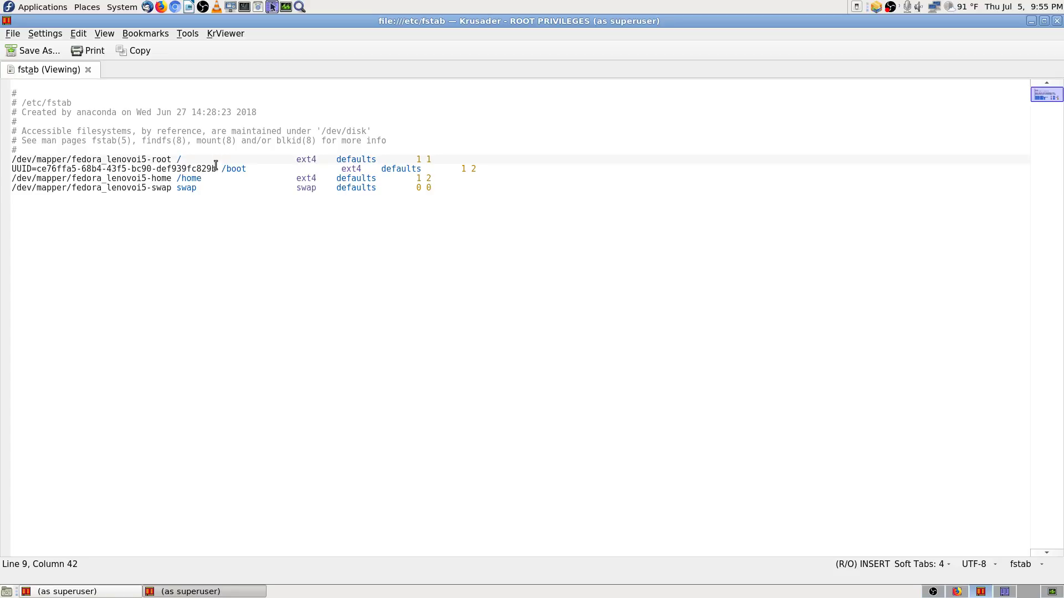
pyautogui.click(260, 169)
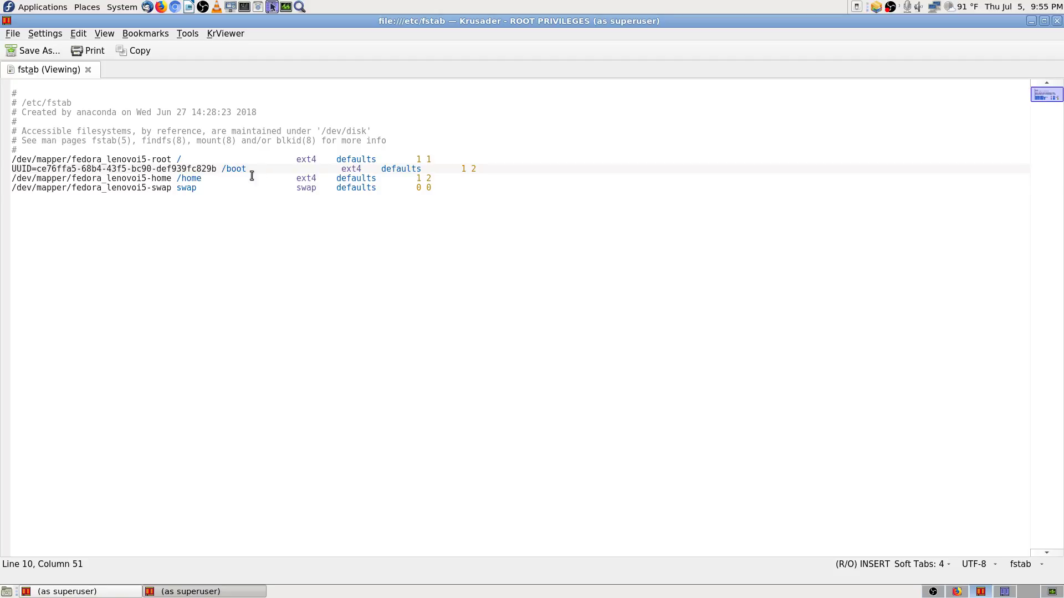
pyautogui.click(238, 179)
pyautogui.click(230, 187)
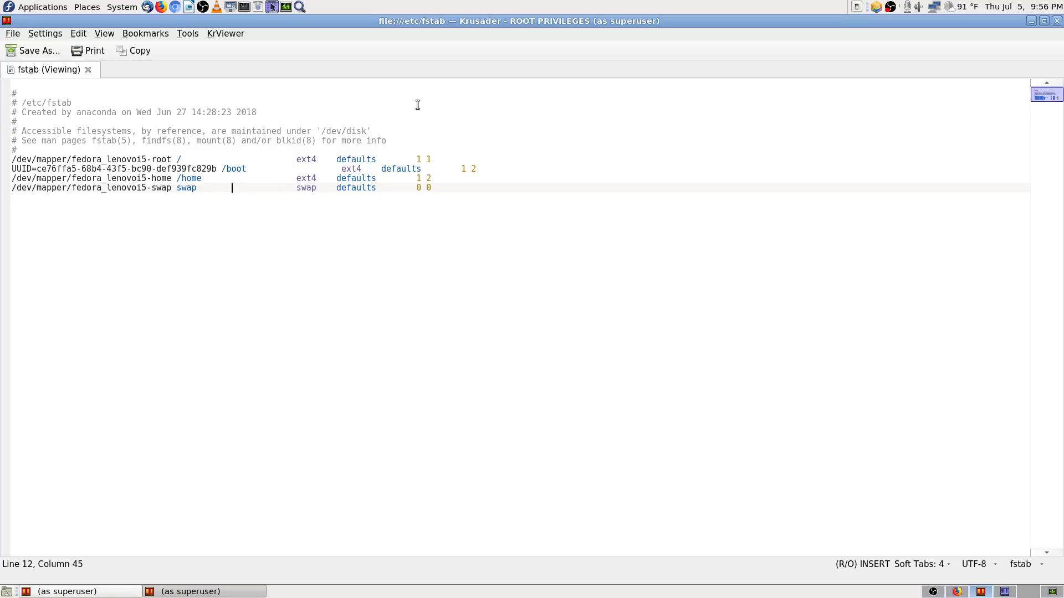
pyautogui.click(1057, 21)
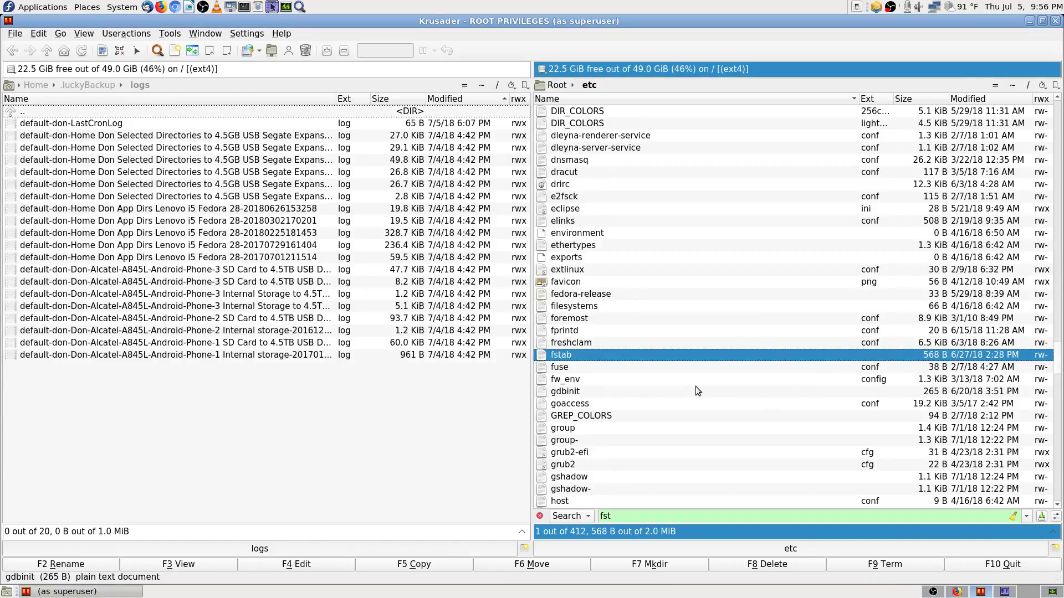
# Step: Reopen fstab read-only and move between its /home and swap entry lines
pyautogui.click(566, 368)
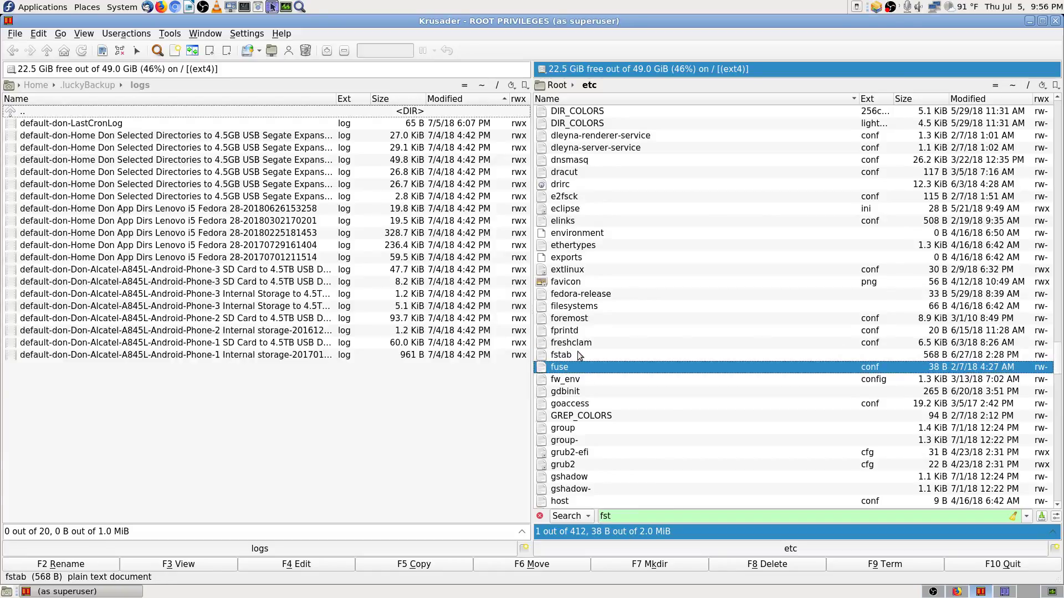
pyautogui.click(578, 353)
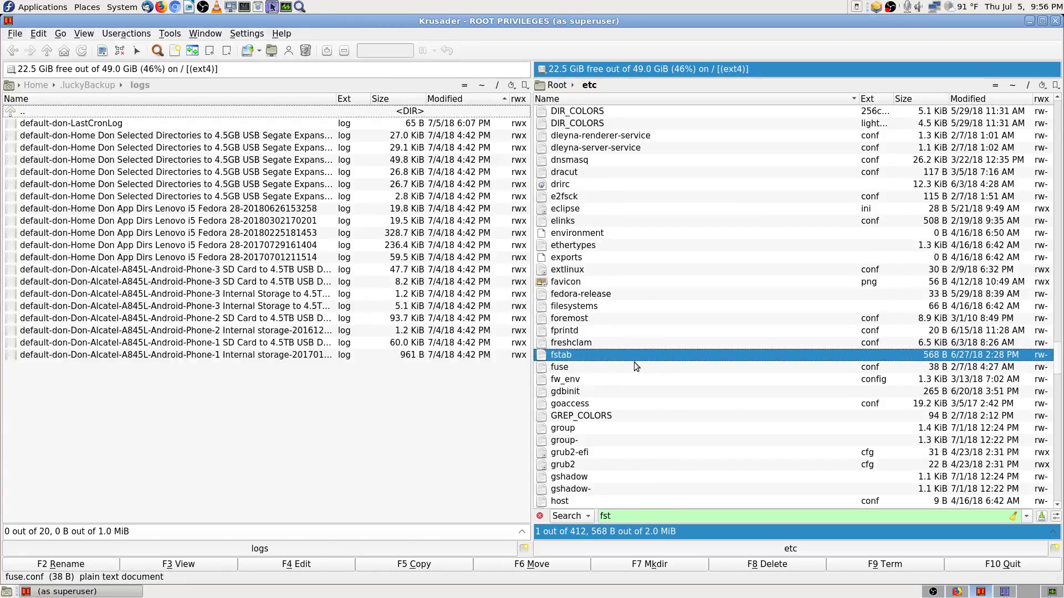
pyautogui.moveTo(651, 380)
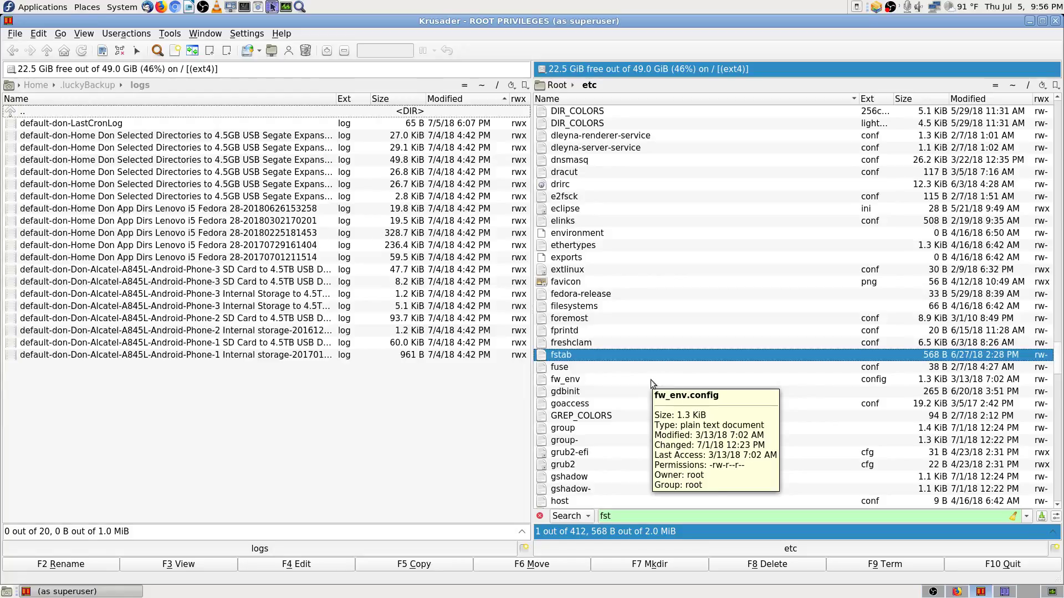
pyautogui.click(203, 567)
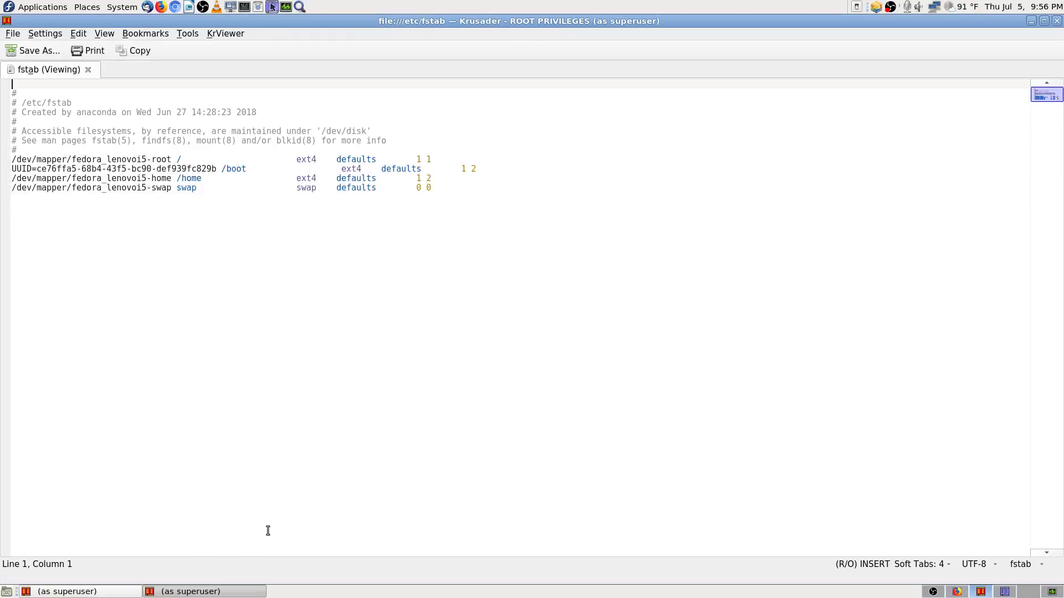
pyautogui.click(150, 189)
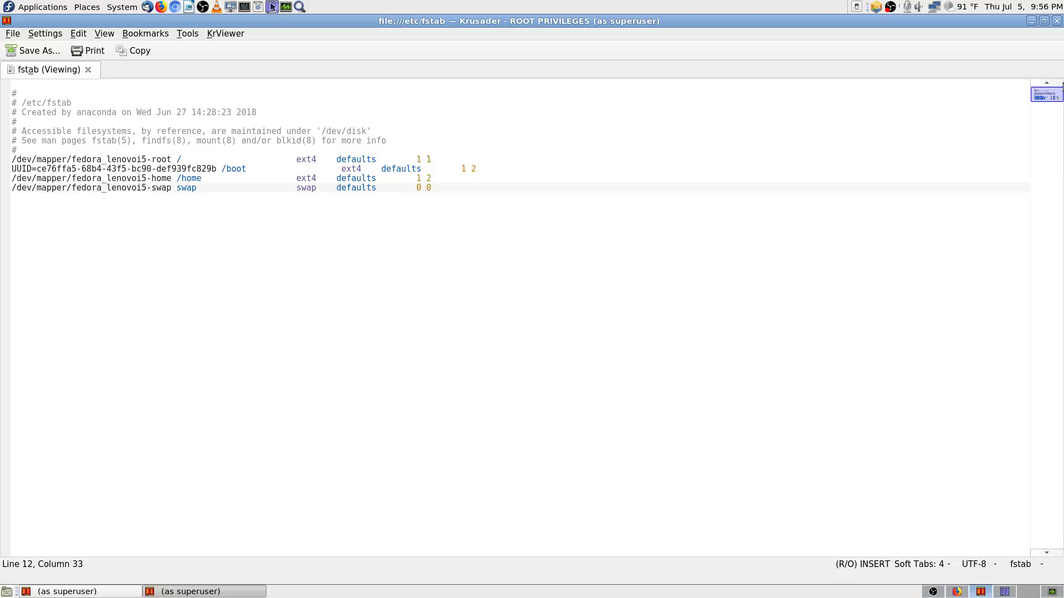
pyautogui.press('Left')
pyautogui.press('Left')
pyautogui.press('Left')
pyautogui.press('Left')
pyautogui.press('Left')
pyautogui.press('Left')
pyautogui.press('Left')
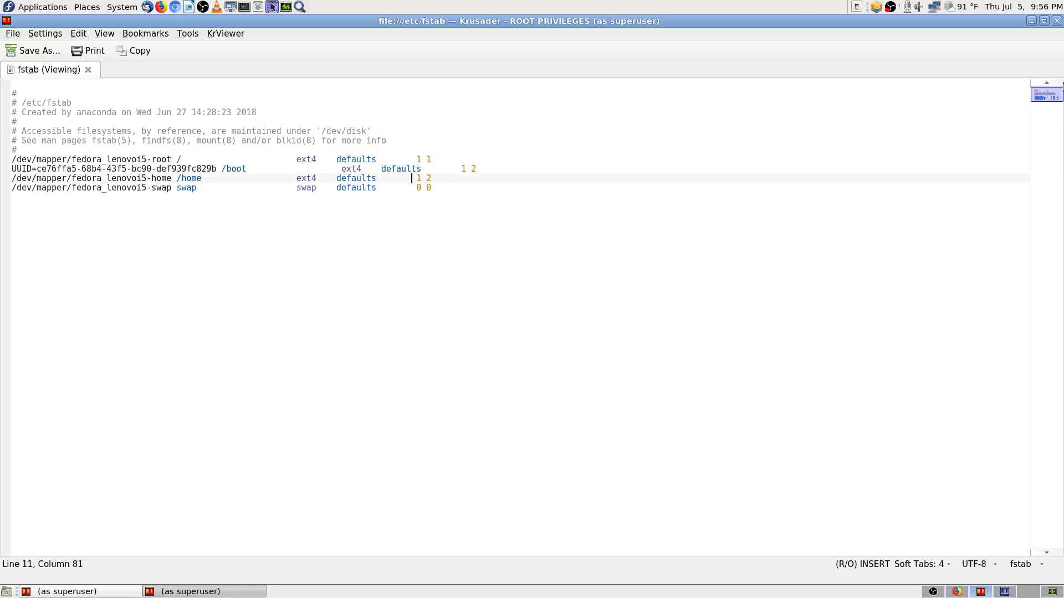
pyautogui.press('Down')
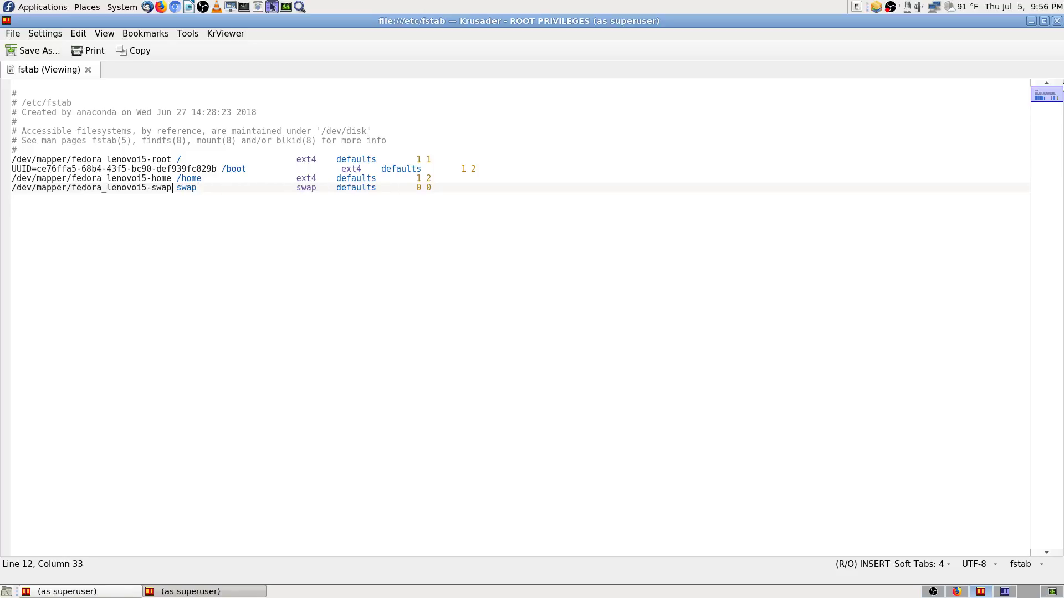
# Step: Highlight the swap device name, step through the fstab entries, then close the viewer
pyautogui.hotkey('shift', 'Left')
pyautogui.hotkey('shift', 'Left')
pyautogui.hotkey('shift', 'Left')
pyautogui.hotkey('shift', 'Left')
pyautogui.hotkey('shift', 'Left')
pyautogui.hotkey('shift', 'Left')
pyautogui.hotkey('shift', 'Left')
pyautogui.hotkey('shift', 'Left')
pyautogui.hotkey('shift', 'Left')
pyautogui.hotkey('shift', 'Left')
pyautogui.hotkey('shift', 'Left')
pyautogui.hotkey('shift', 'Left')
pyautogui.hotkey('shift', 'Left')
pyautogui.hotkey('shift', 'Left')
pyautogui.hotkey('shift', 'Left')
pyautogui.hotkey('shift', 'Left')
pyautogui.hotkey('shift', 'Left')
pyautogui.hotkey('shift', 'Left')
pyautogui.hotkey('shift', 'Left')
pyautogui.hotkey('shift', 'Left')
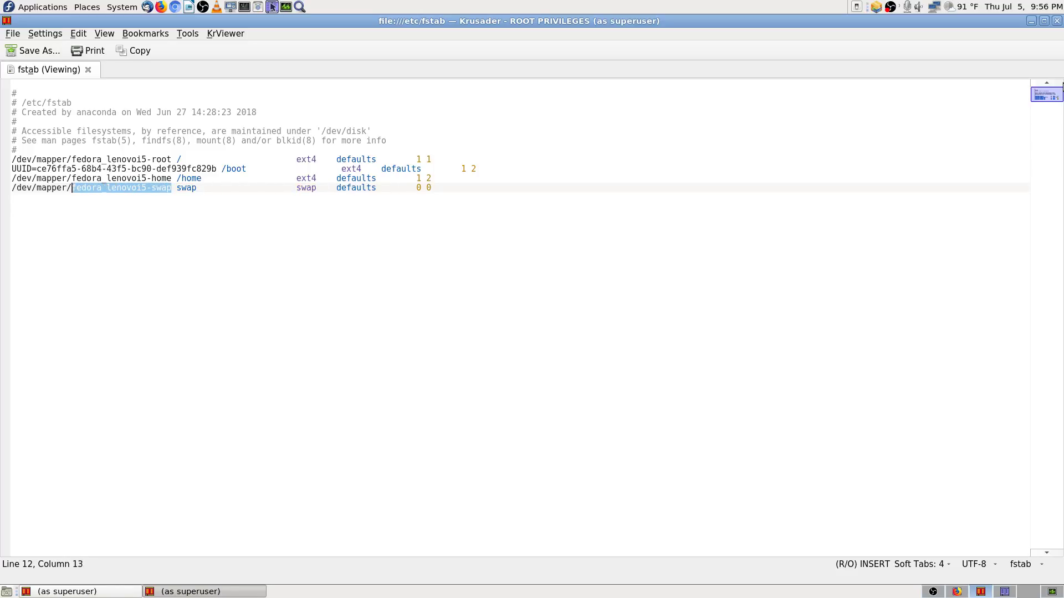
pyautogui.press('Right')
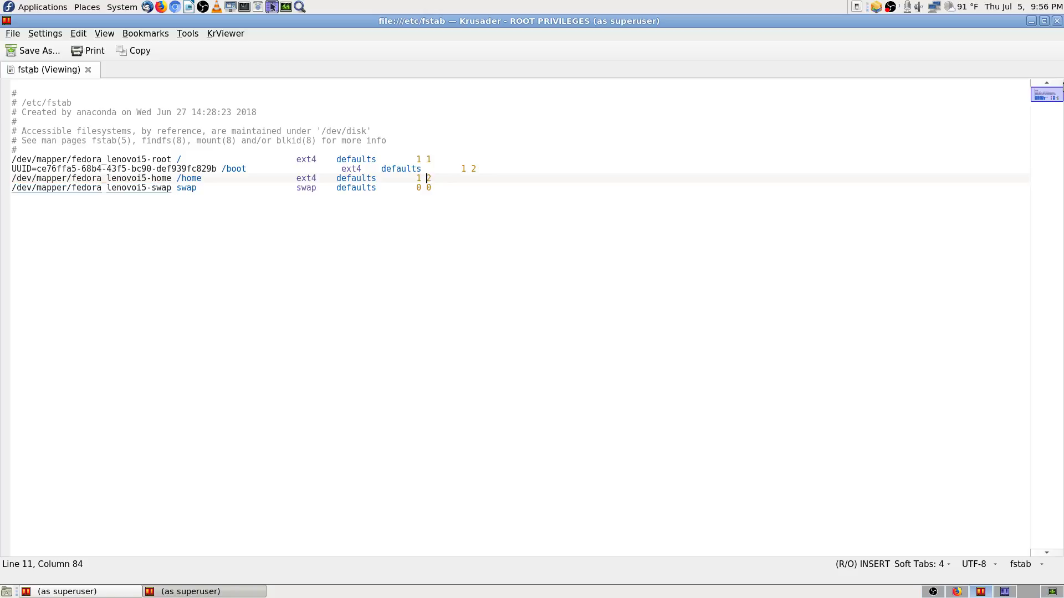
pyautogui.press('Right')
pyautogui.press('Right')
pyautogui.press('Right')
pyautogui.press('Right')
pyautogui.press('Right')
pyautogui.press('Right')
pyautogui.press('Right')
pyautogui.press('Right')
pyautogui.press('Right')
pyautogui.press('Right')
pyautogui.press('Right')
pyautogui.press('Up')
pyautogui.press('Up')
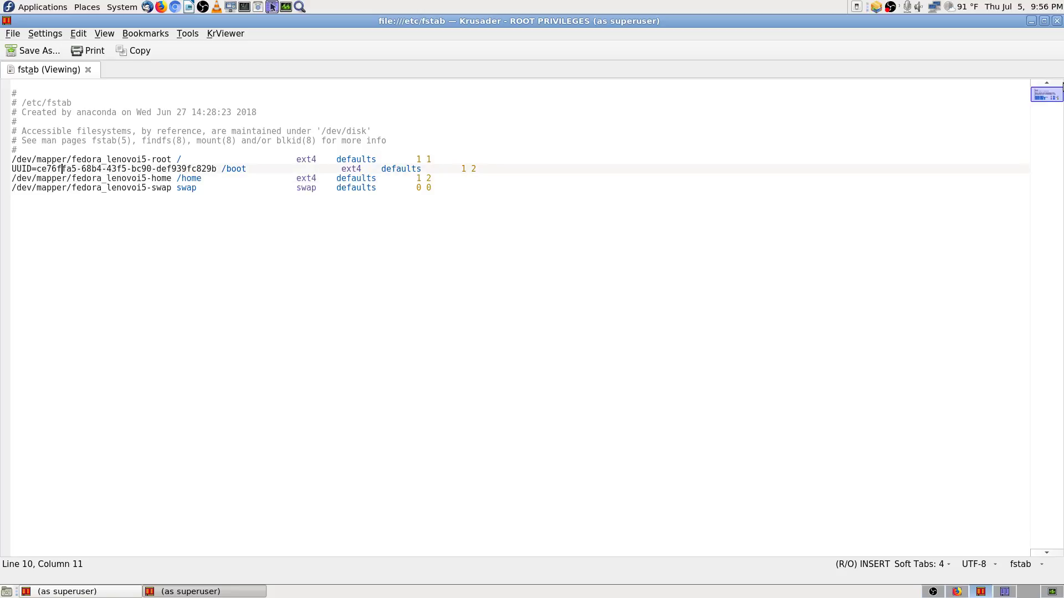
pyautogui.press('Left')
pyautogui.press('Down')
pyautogui.press('Down')
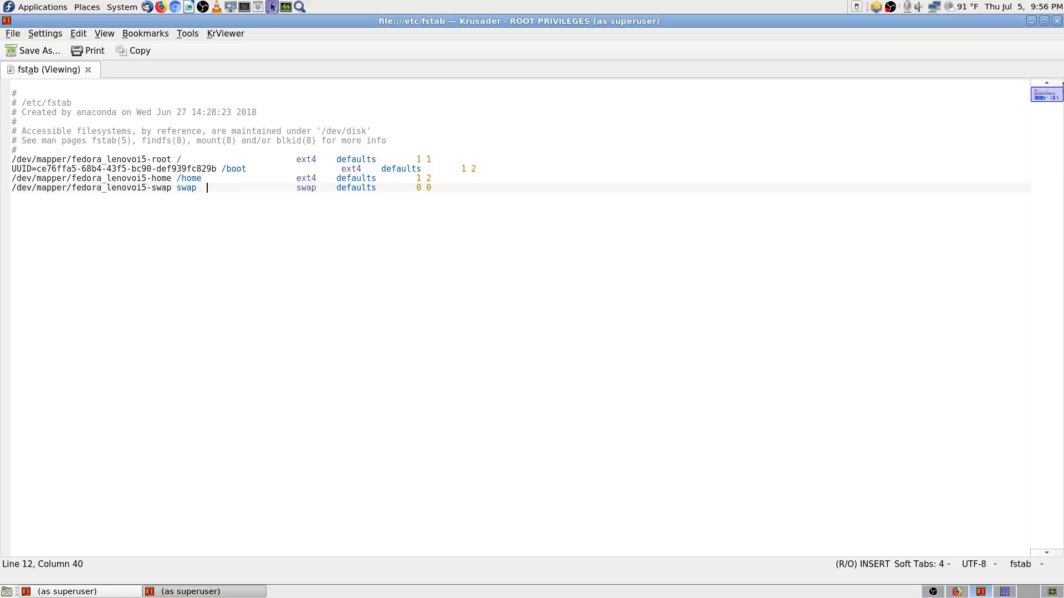
pyautogui.press('Up')
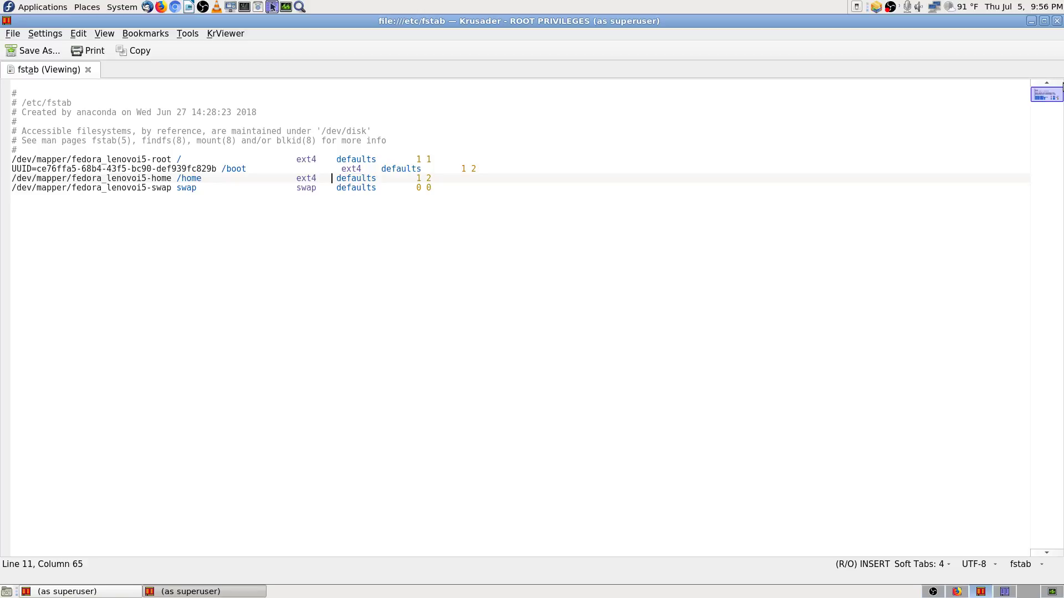
pyautogui.press('Up')
pyautogui.press('Down')
pyautogui.press('Down')
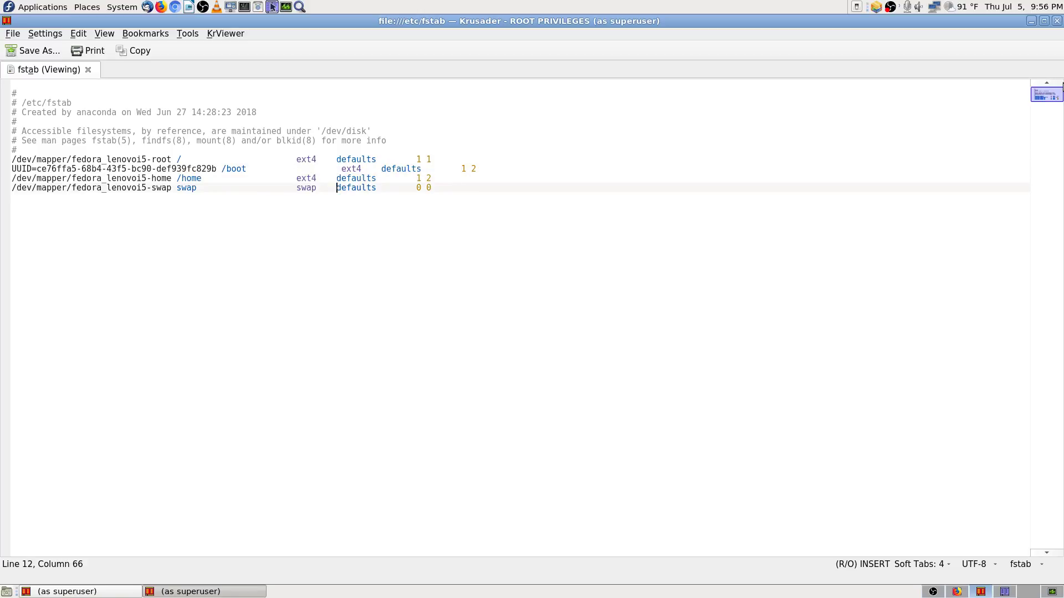
pyautogui.press('Up')
pyautogui.press('Up')
pyautogui.press('Up')
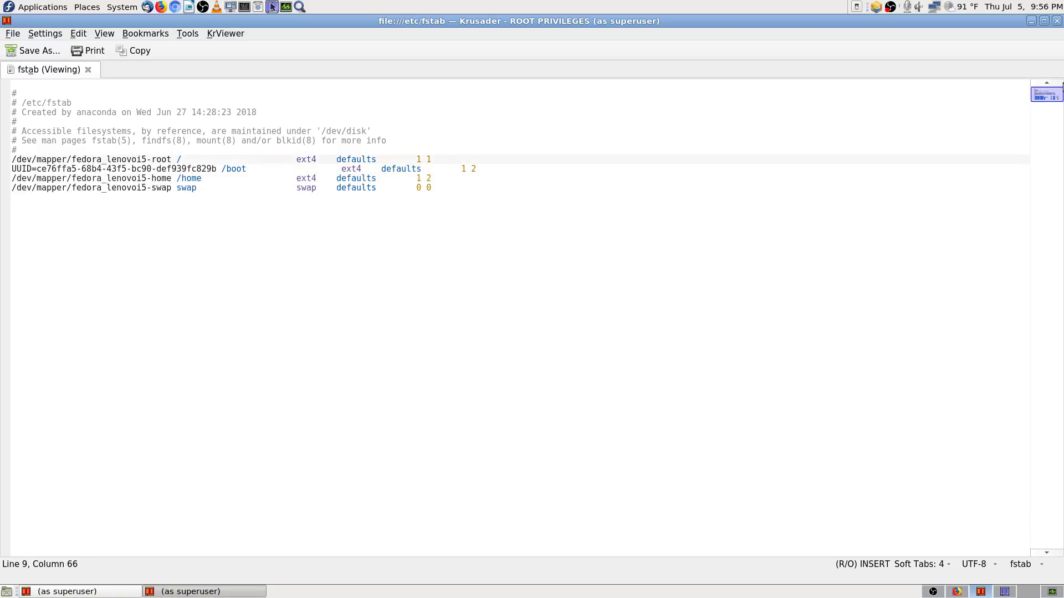
pyautogui.click(1057, 21)
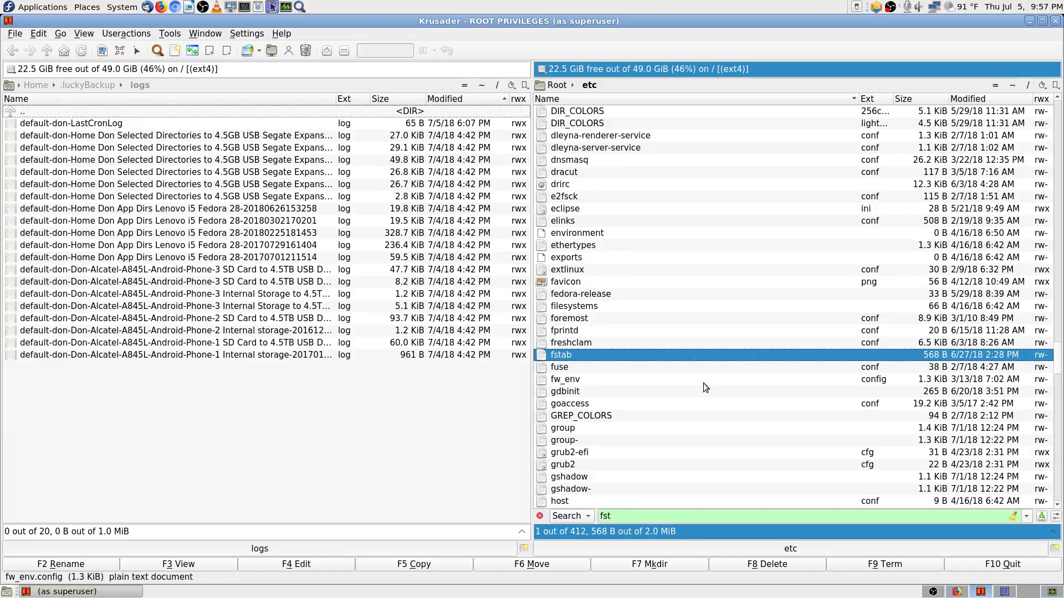
# Step: Point the right panel at root's Home folder, then bring up the Fedora guide in Firefox
pyautogui.scroll(5, 708, 377)
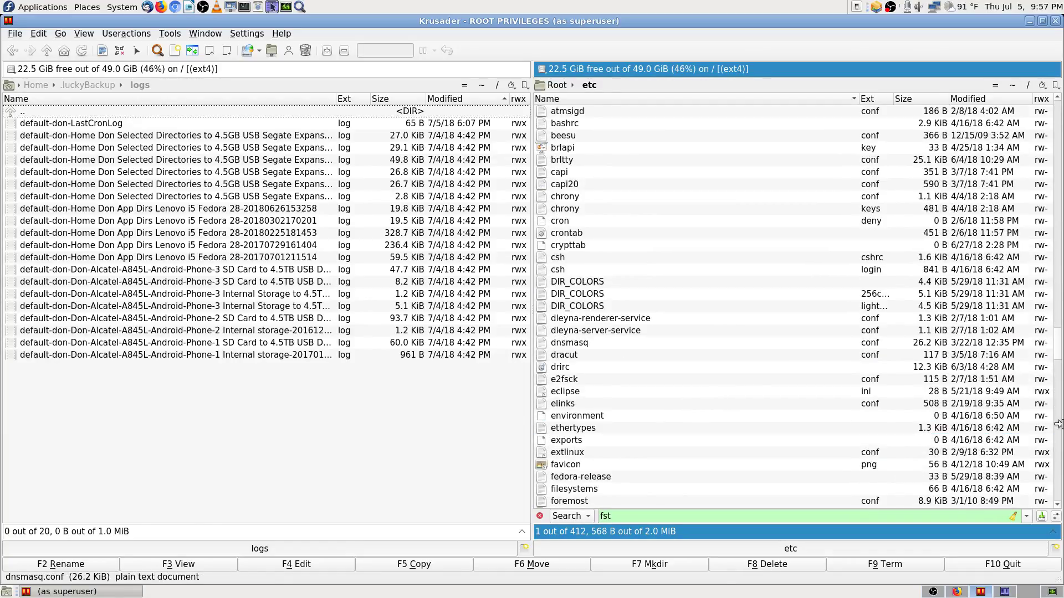
pyautogui.moveTo(1058, 349); pyautogui.dragTo(1056, 114)
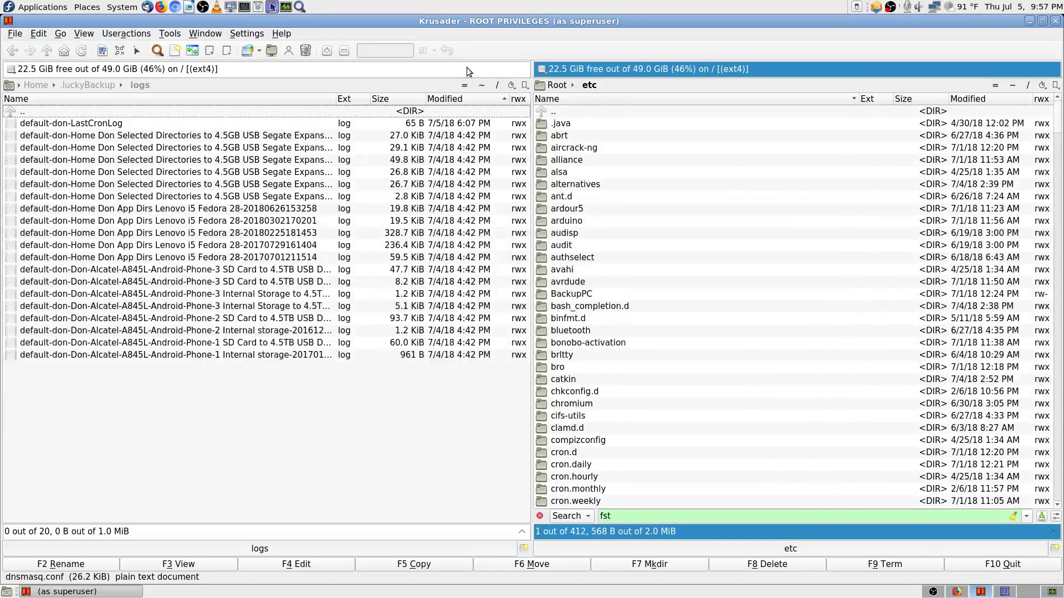
pyautogui.click(328, 490)
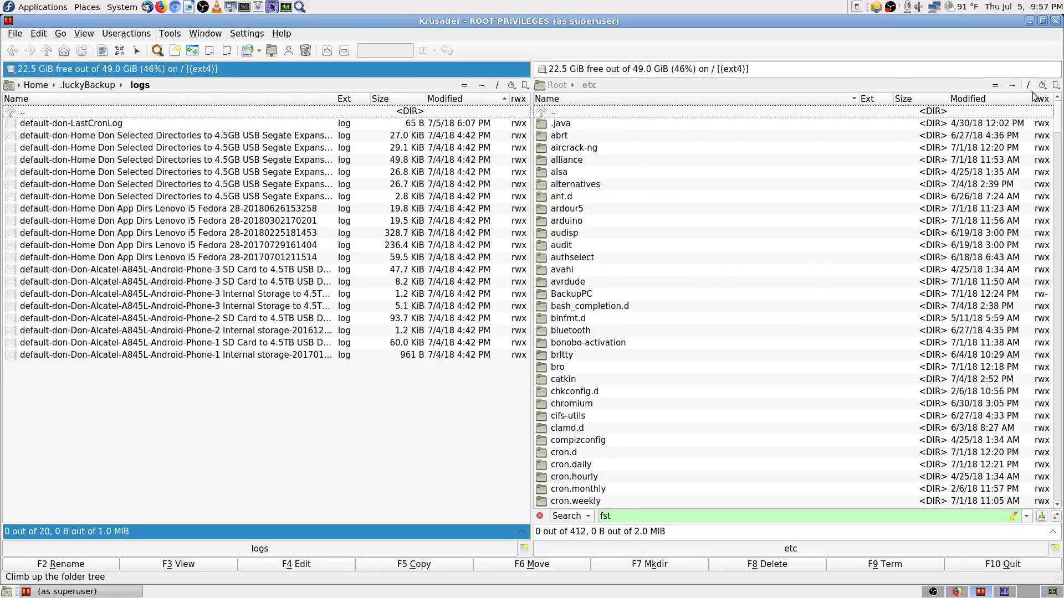
pyautogui.click(1013, 84)
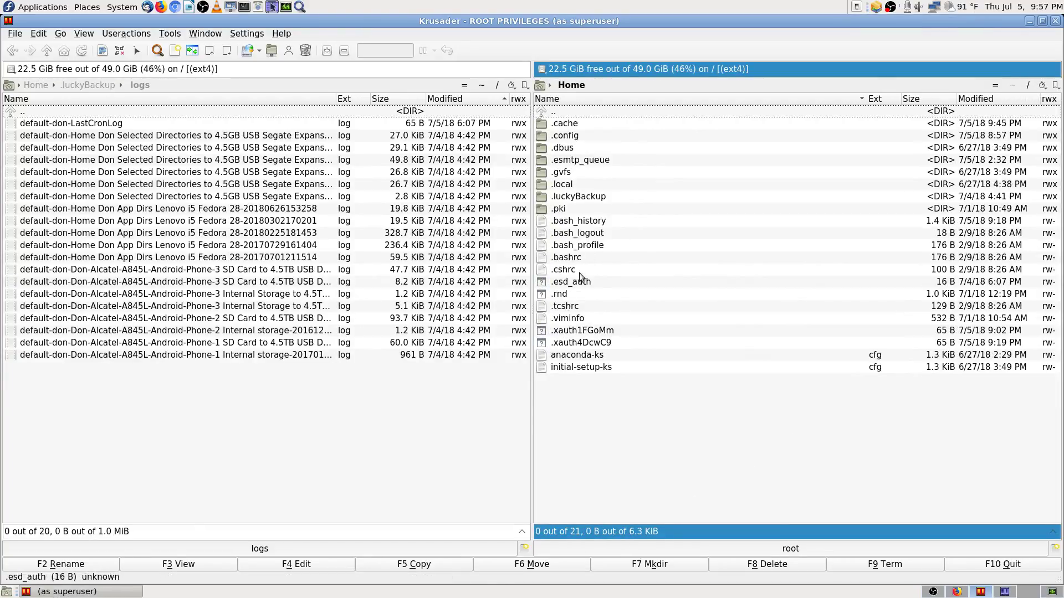
pyautogui.click(969, 592)
# Step: Find 'var/' on the Fedora cron guide page
pyautogui.scroll(3, 477, 262)
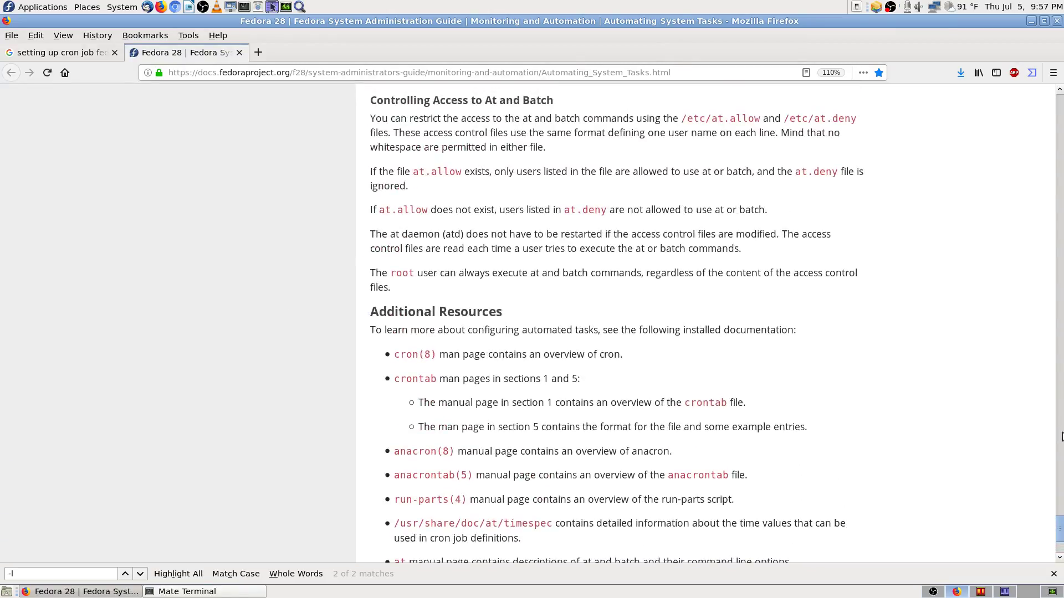
pyautogui.moveTo(1059, 537); pyautogui.dragTo(1059, 102)
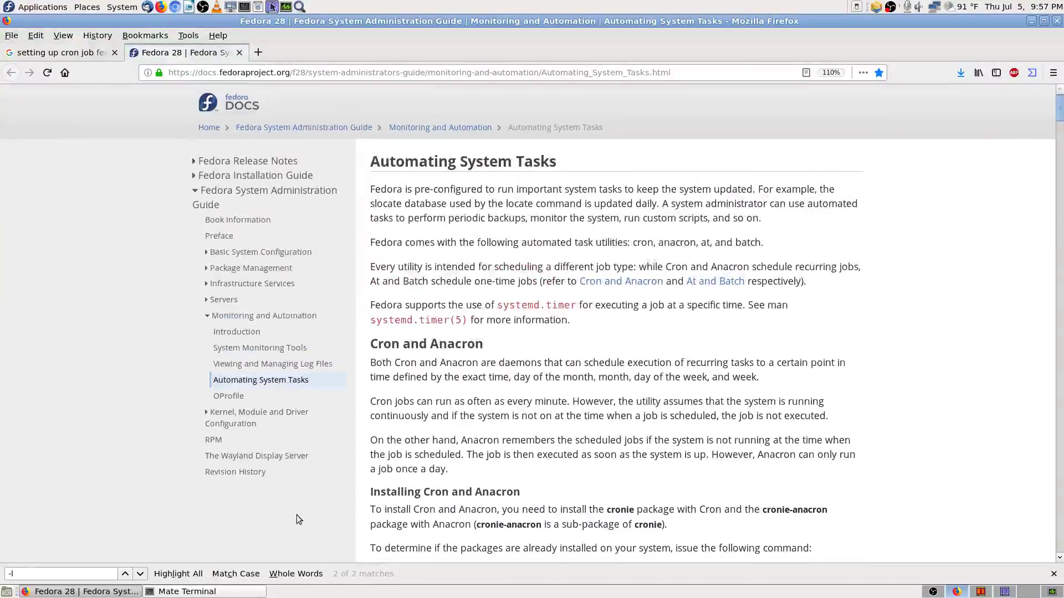
pyautogui.scroll(-6, 296, 513)
pyautogui.scroll(-5, 292, 457)
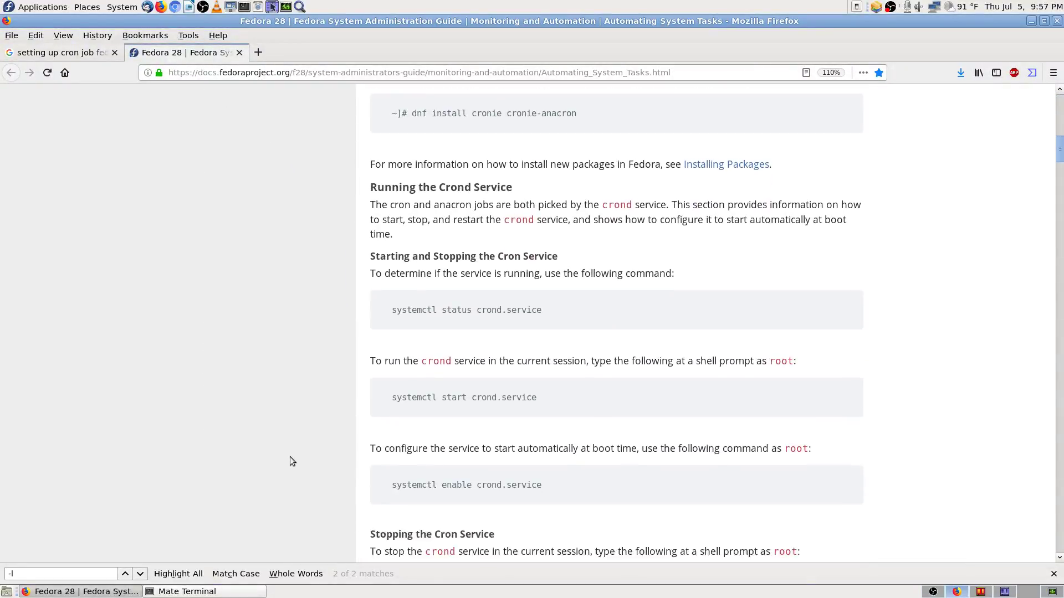
pyautogui.write('var')
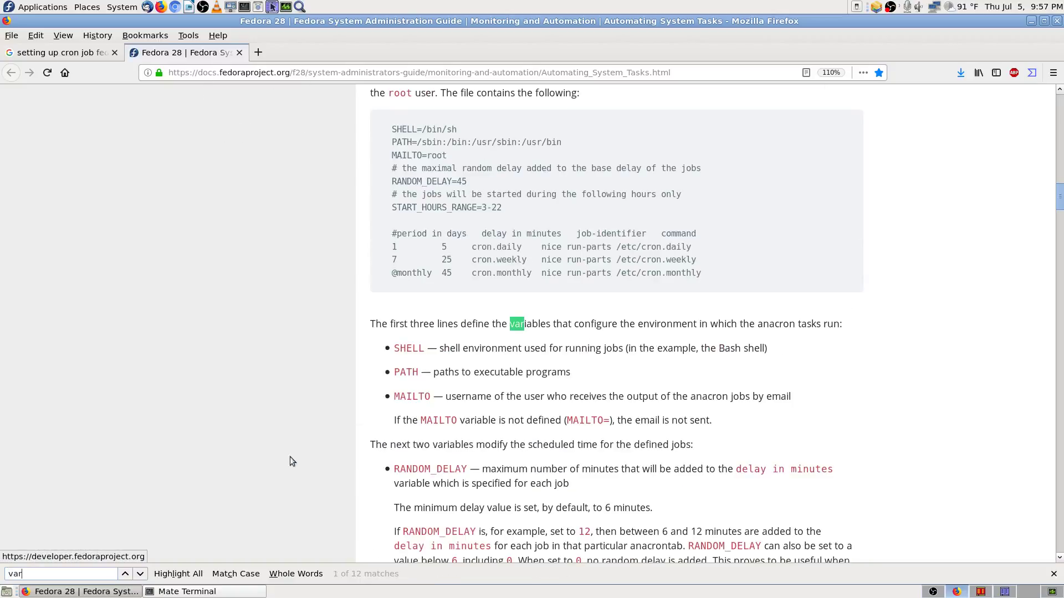
pyautogui.press('Return')
pyautogui.press('Return')
pyautogui.press('Return')
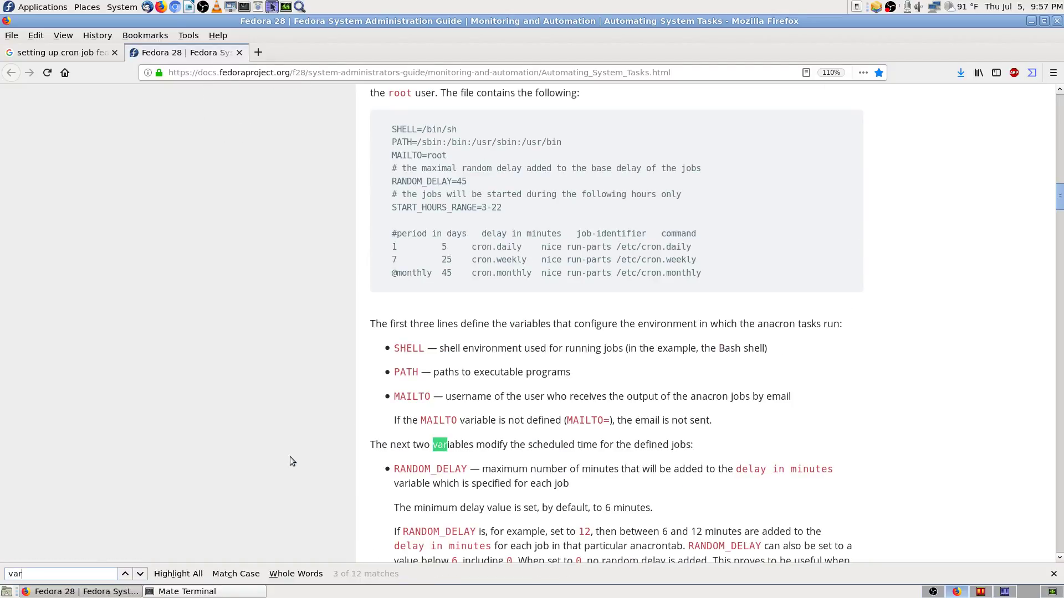
pyautogui.write('/')
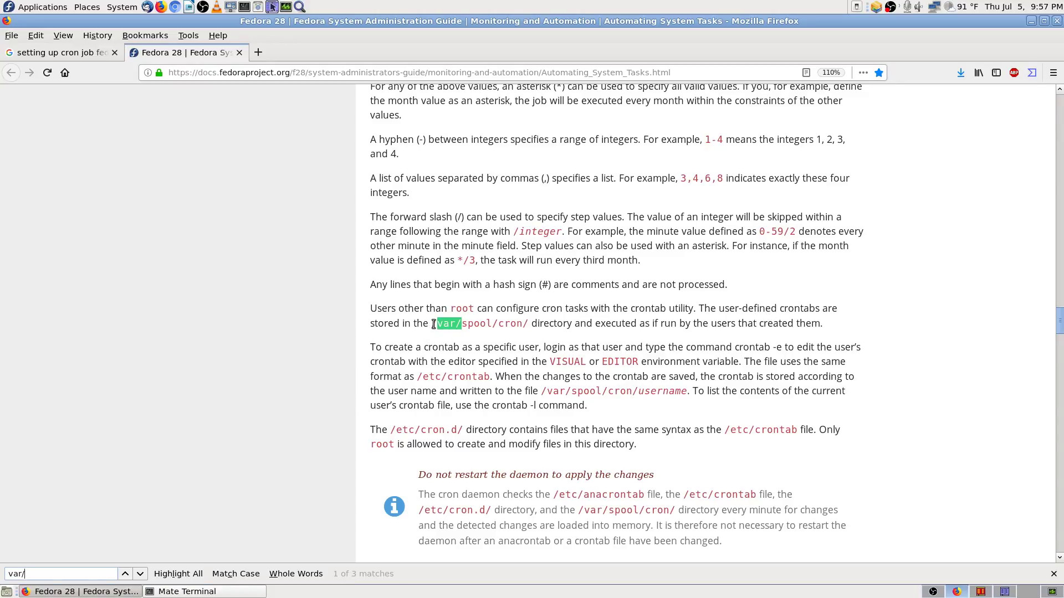
# Step: Copy the /var/spool/cron/ path and select 'crontab -e' further down
pyautogui.moveTo(433, 324); pyautogui.dragTo(529, 324)
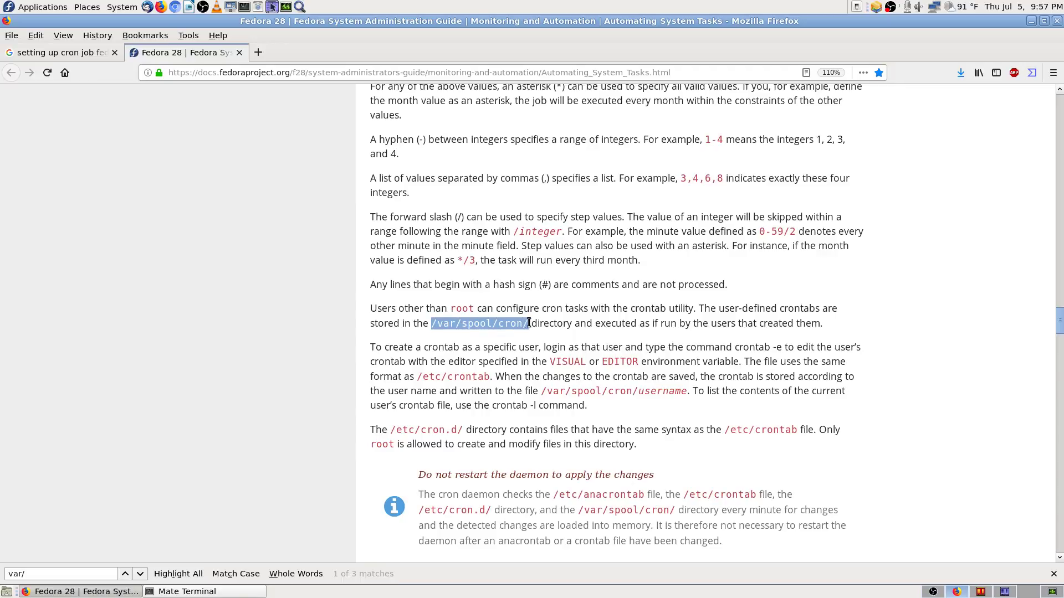
pyautogui.rightClick(510, 324)
pyautogui.click(547, 335)
pyautogui.scroll(-1, 436, 347)
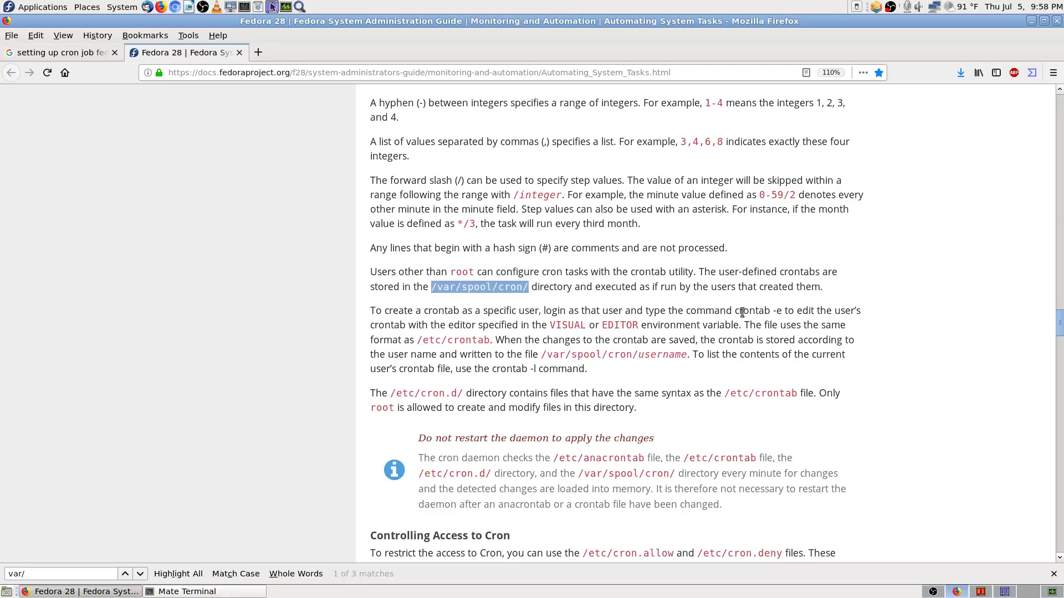
pyautogui.scroll(-2, 770, 310)
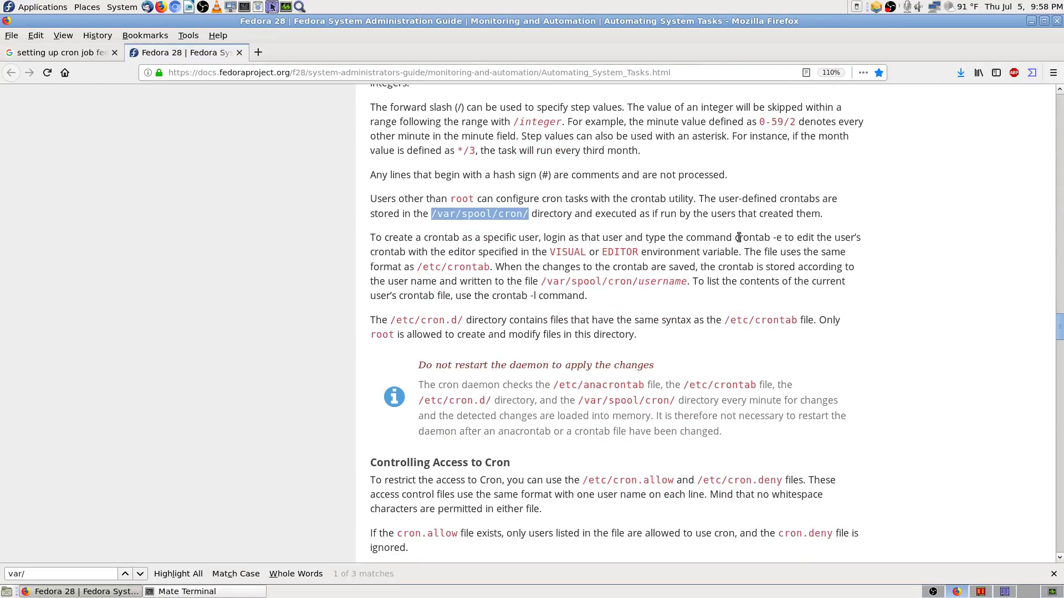
pyautogui.moveTo(736, 237); pyautogui.dragTo(782, 237)
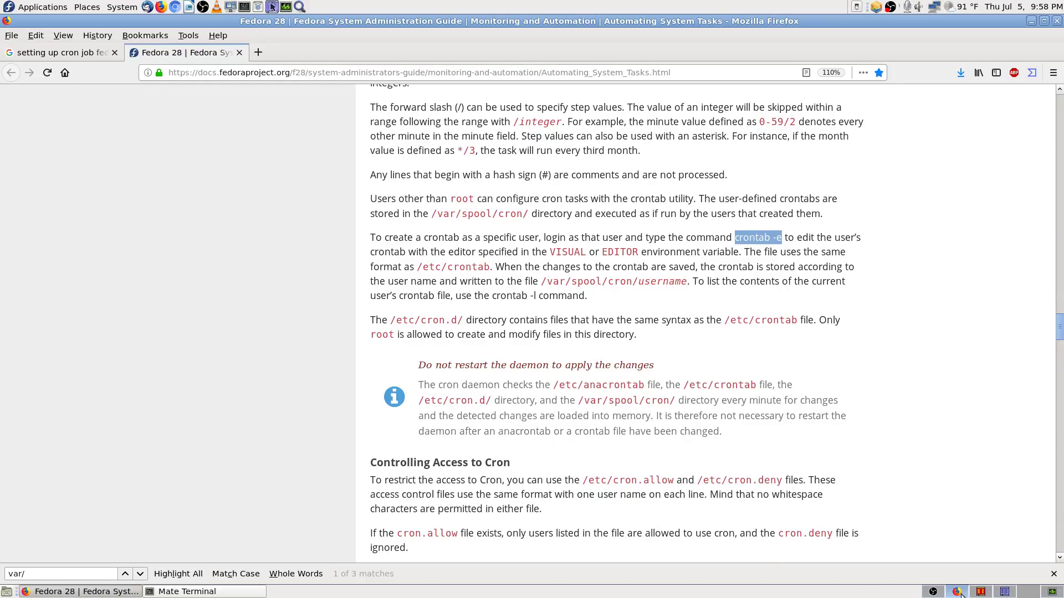
# Step: Go to /var/spool/cron in Krusader's right panel by pasting the copied path
pyautogui.click(981, 591)
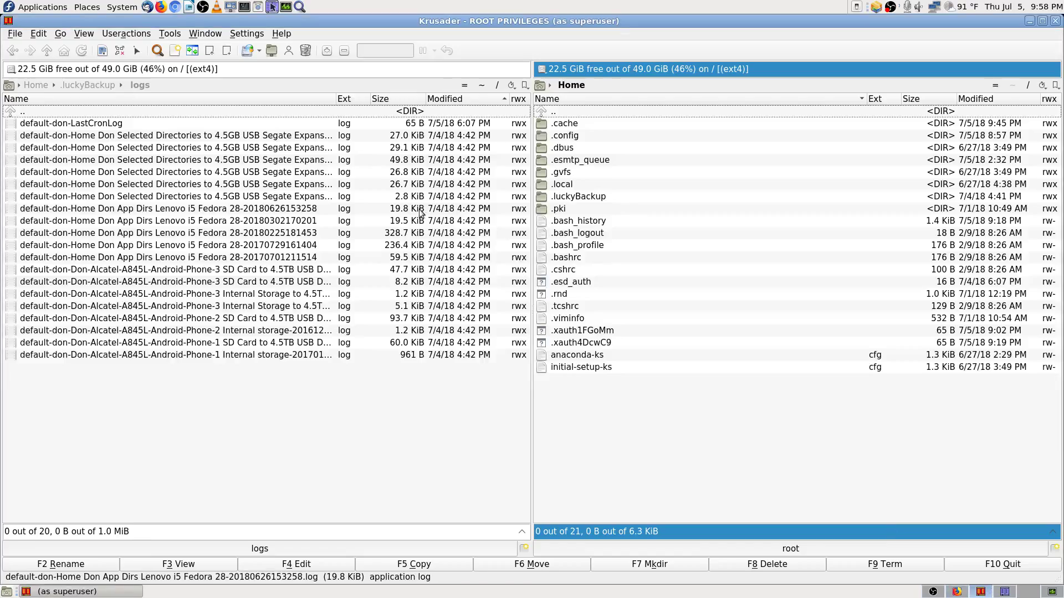
pyautogui.click(613, 88)
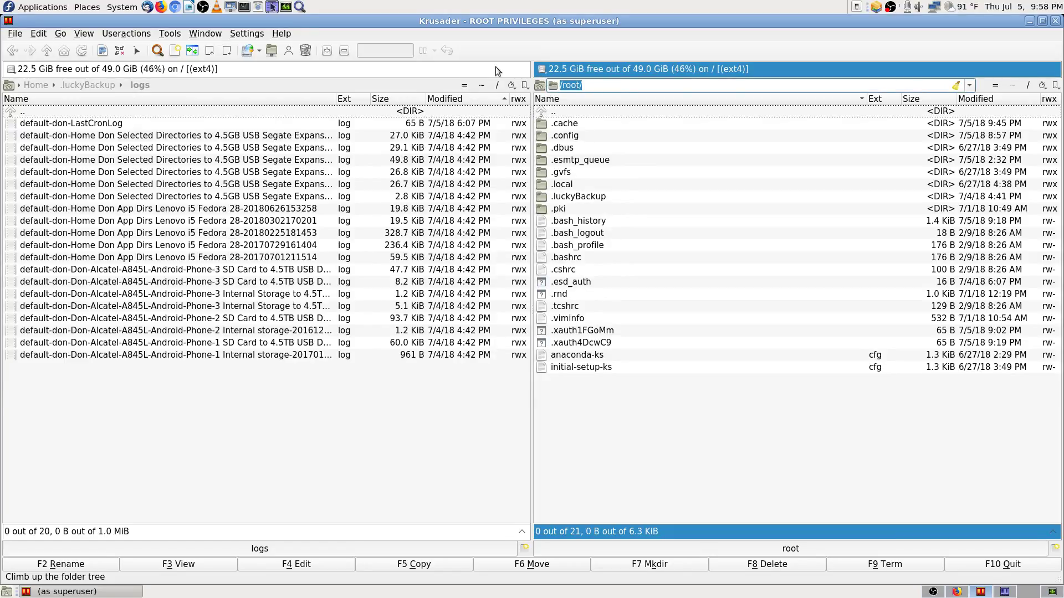
pyautogui.hotkey('ctrl', 'v')
pyautogui.press('Return')
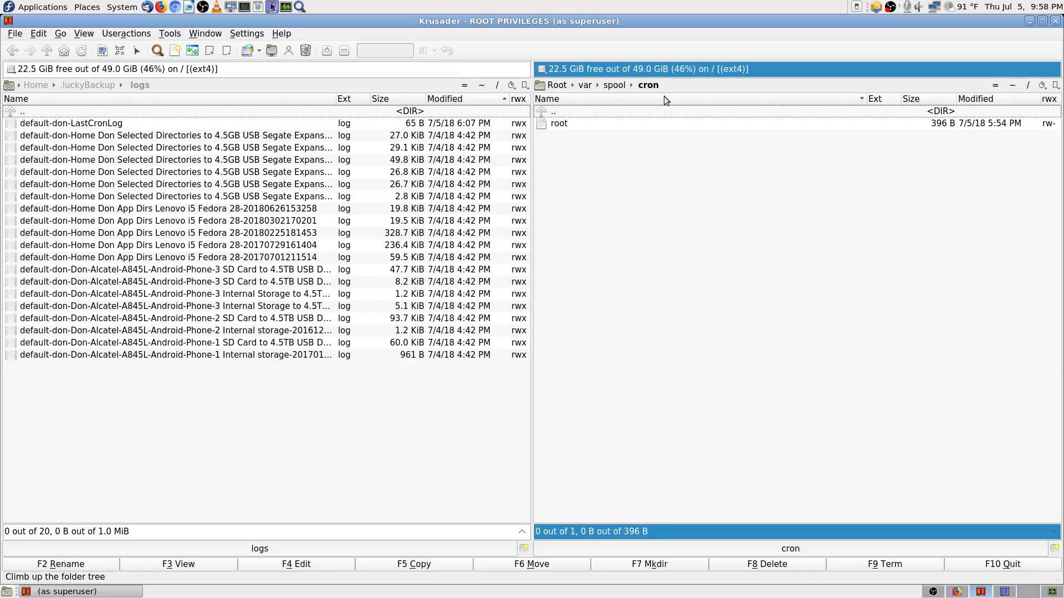
pyautogui.click(572, 125)
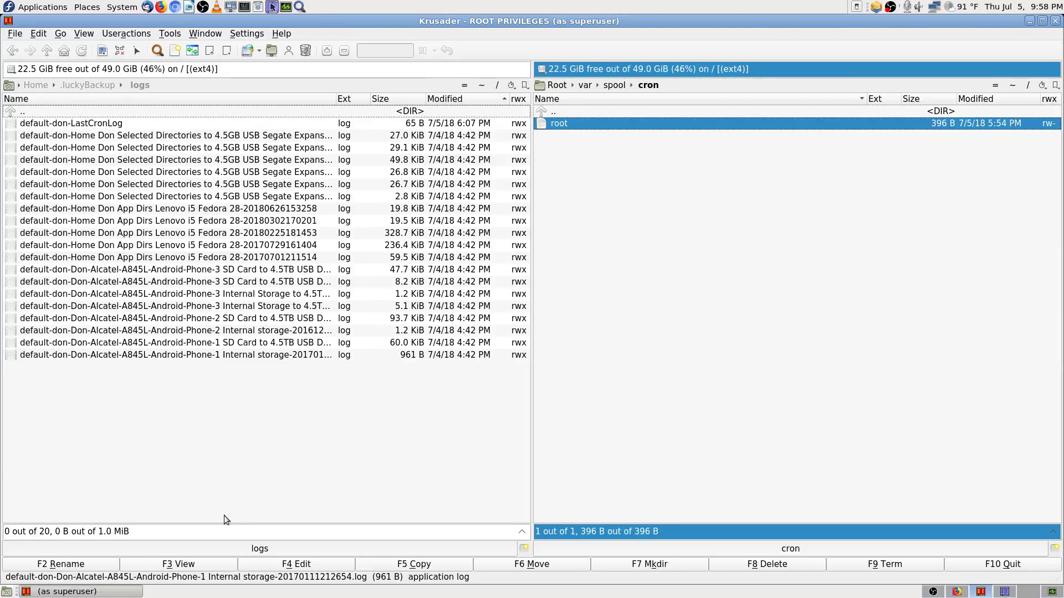
pyautogui.click(157, 560)
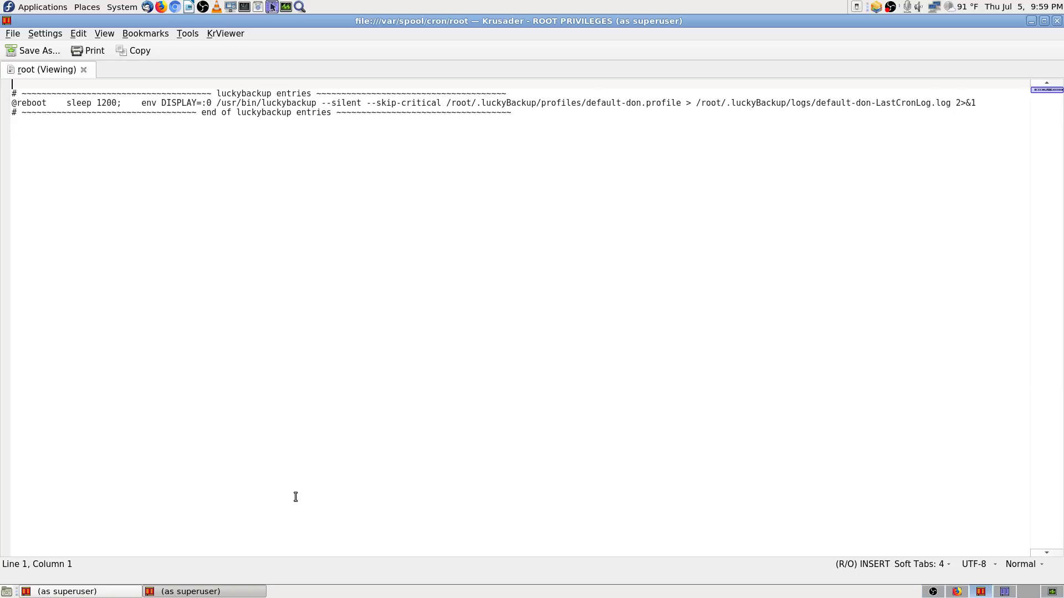
pyautogui.click(77, 591)
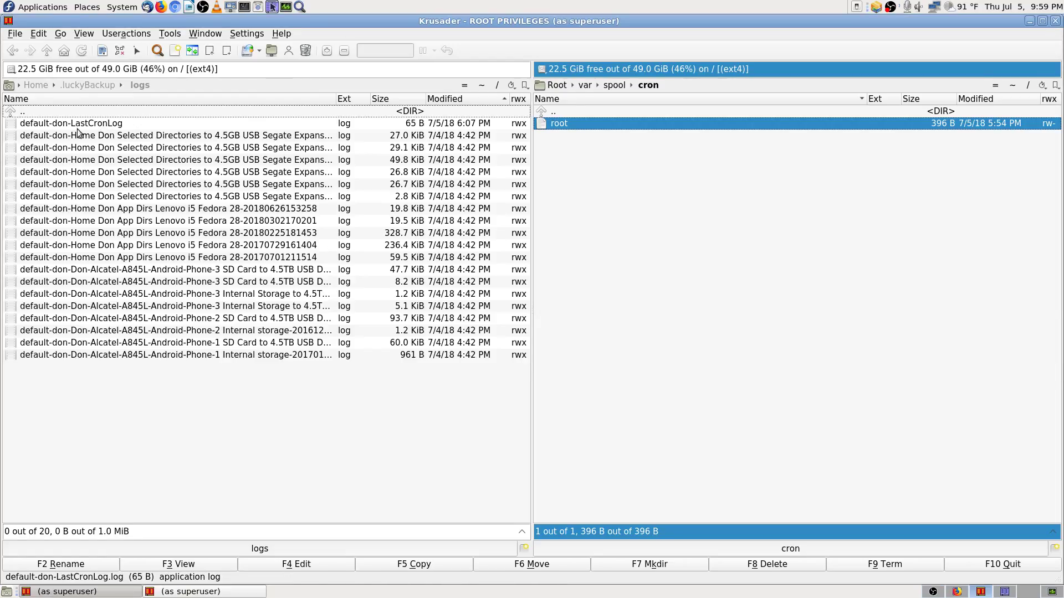
# Step: Open the LastCronLog file from the logs folder in the viewer
pyautogui.press('Tab')
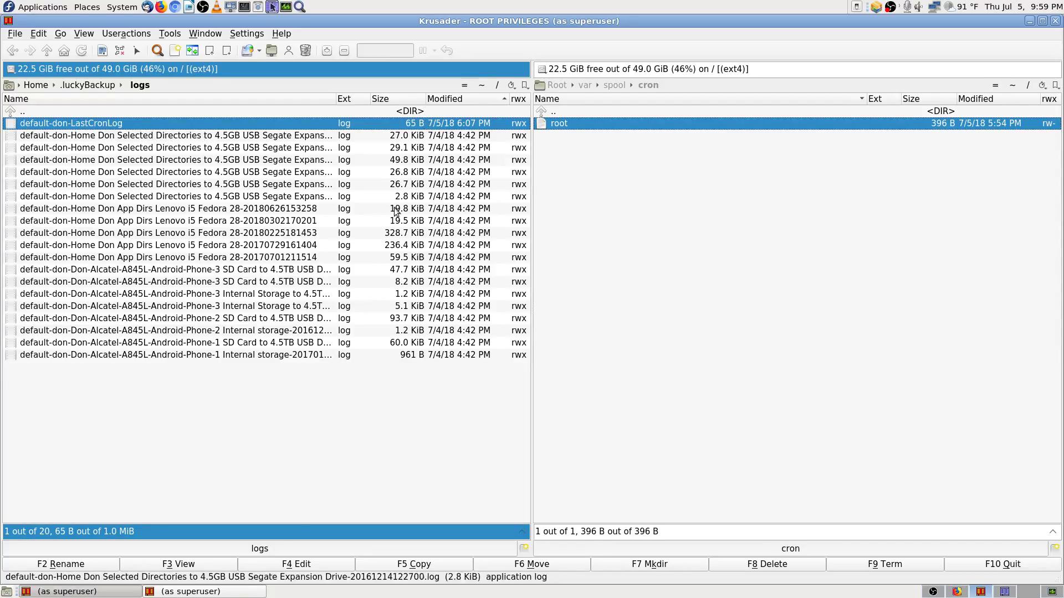
pyautogui.click(189, 568)
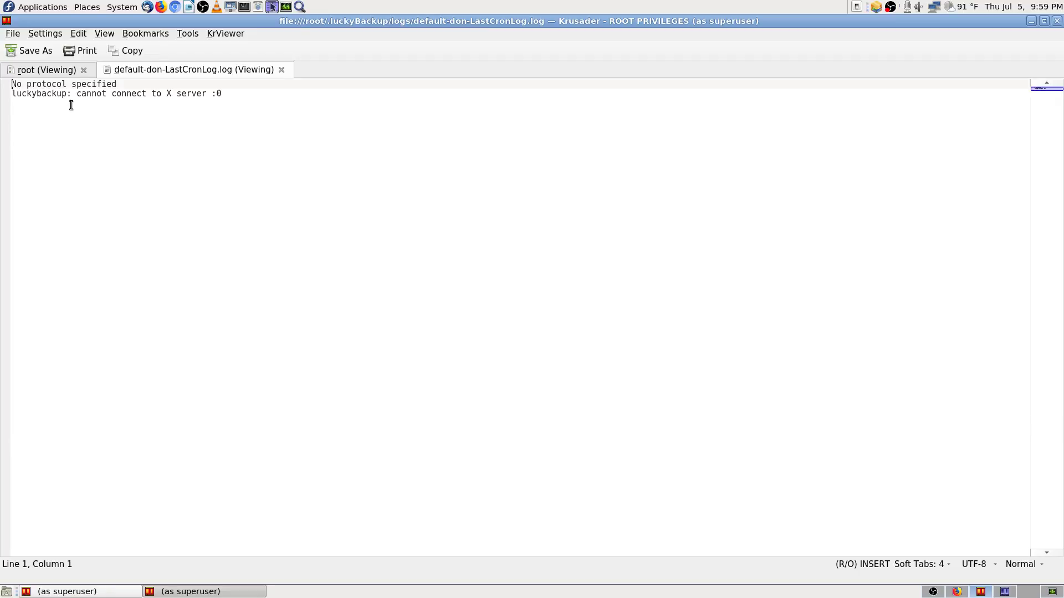
pyautogui.click(71, 71)
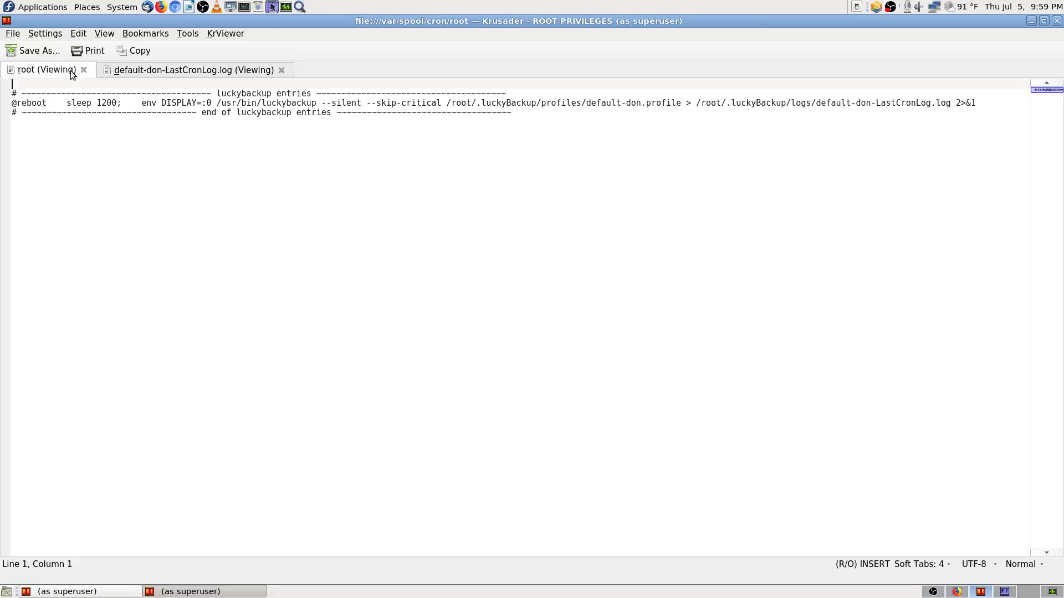
pyautogui.click(145, 70)
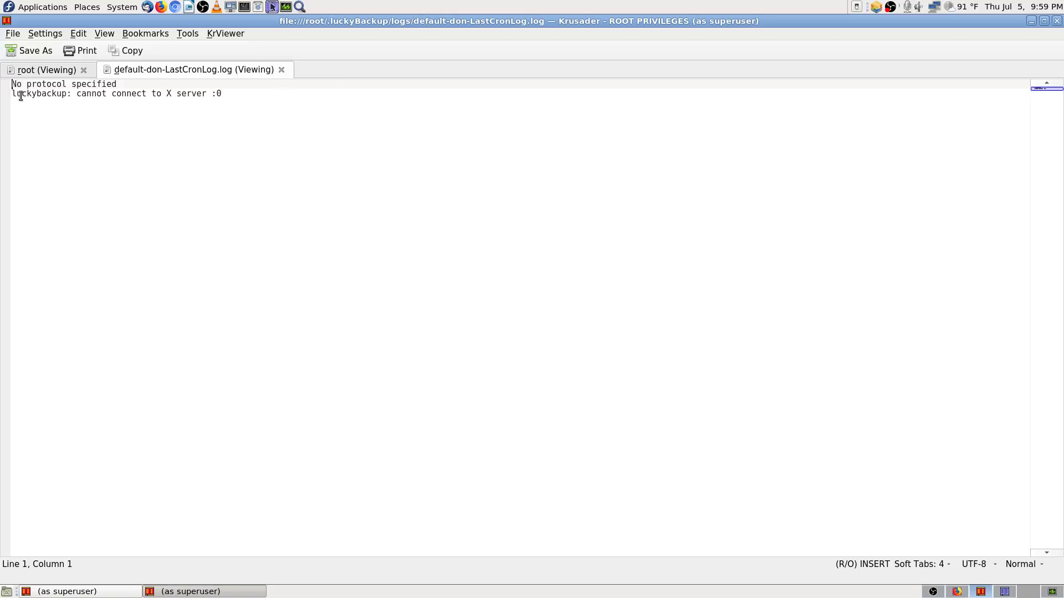
# Step: Copy the 'cannot connect to X server :0' error line and return to the logs listing
pyautogui.moveTo(11, 93); pyautogui.dragTo(226, 94)
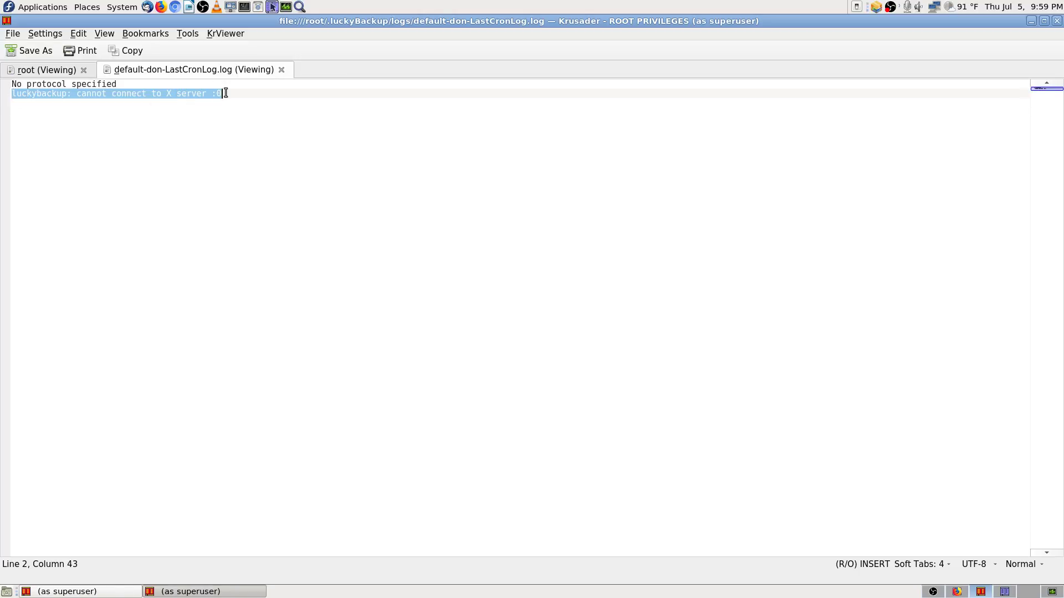
pyautogui.rightClick(219, 95)
pyautogui.click(254, 115)
pyautogui.click(115, 592)
pyautogui.click(325, 137)
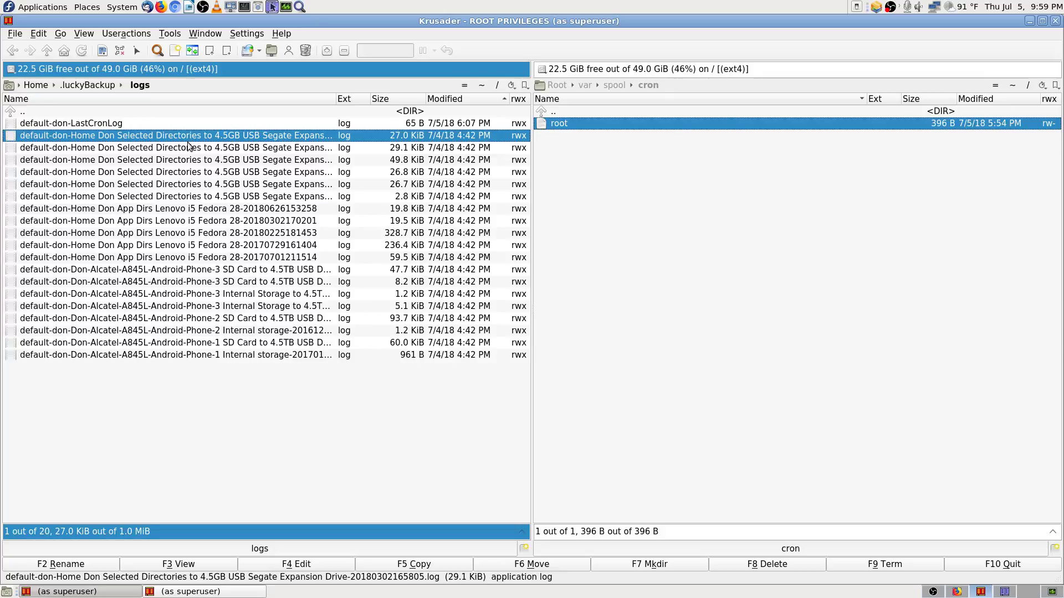
pyautogui.click(194, 565)
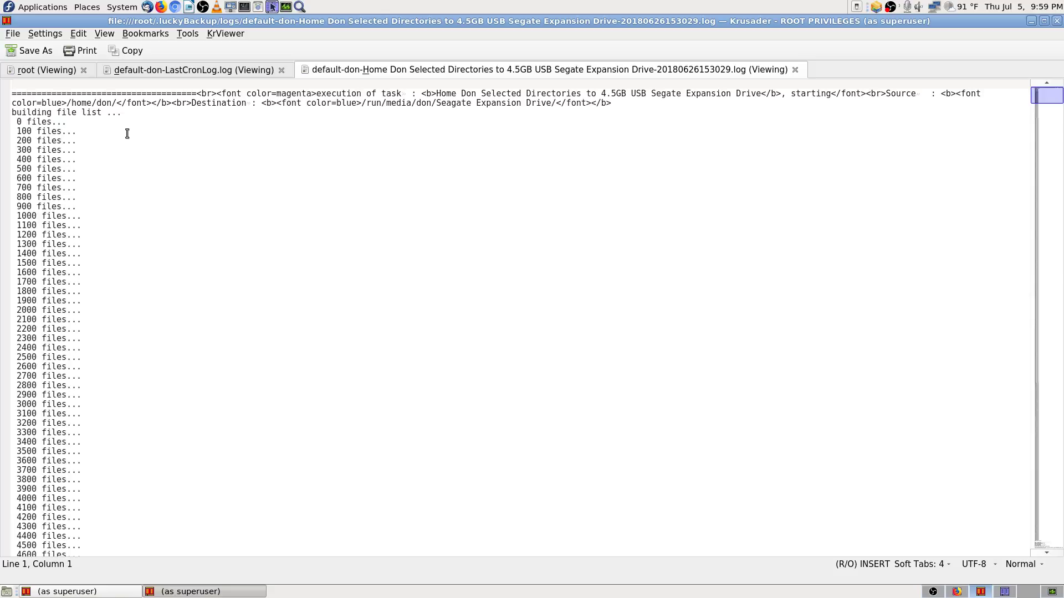
pyautogui.moveTo(1046, 95); pyautogui.dragTo(1046, 540)
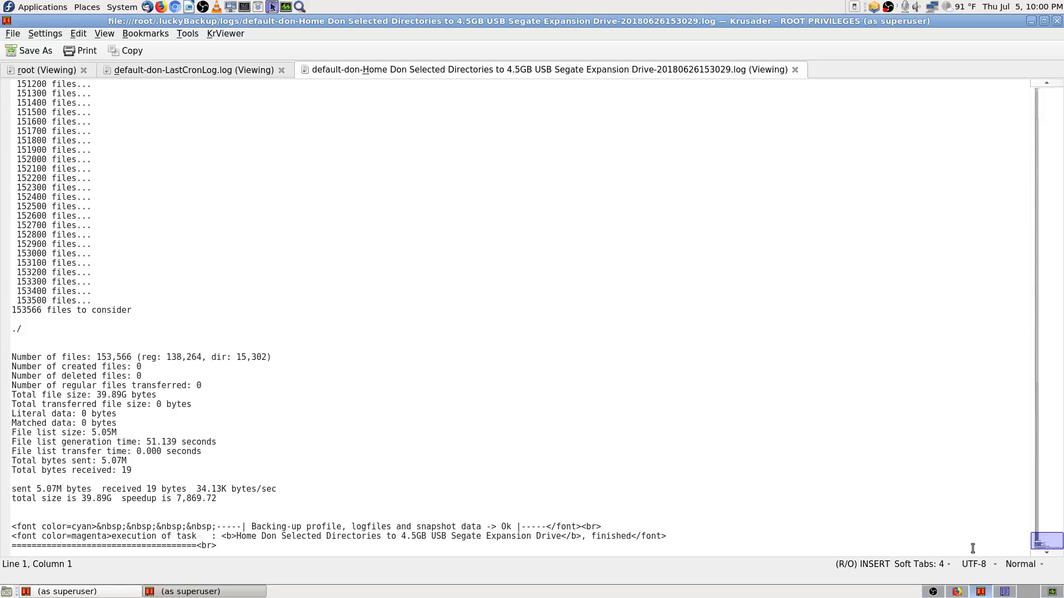
pyautogui.moveTo(1037, 547); pyautogui.dragTo(1036, 97)
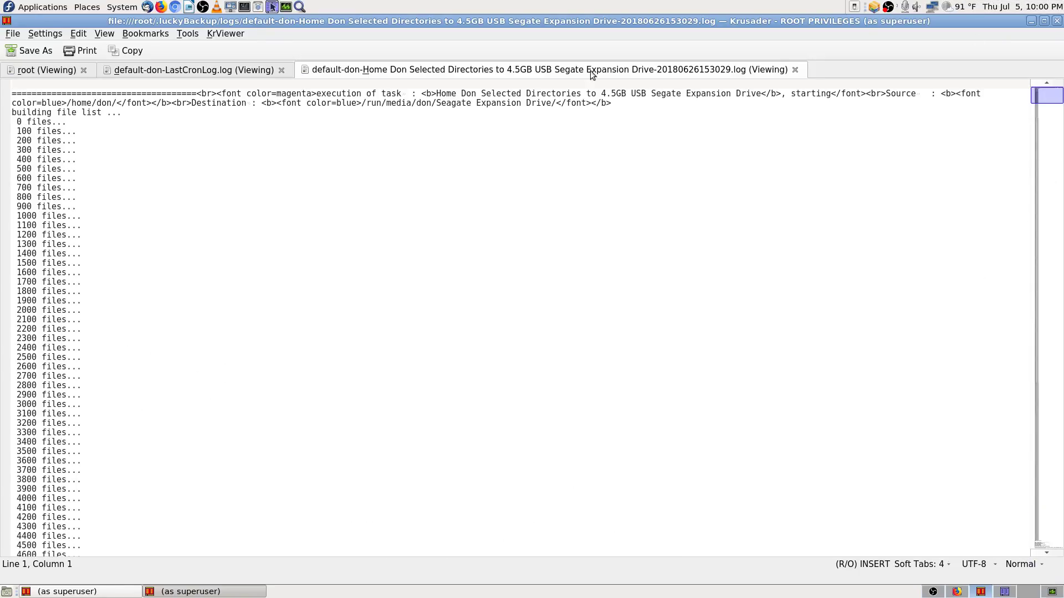
pyautogui.click(794, 69)
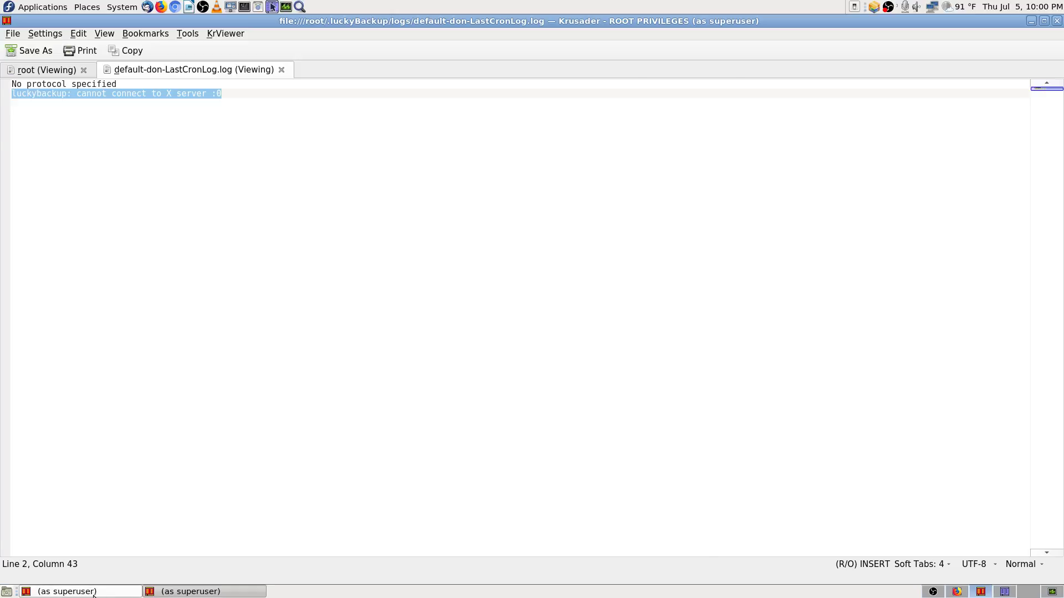
pyautogui.click(77, 591)
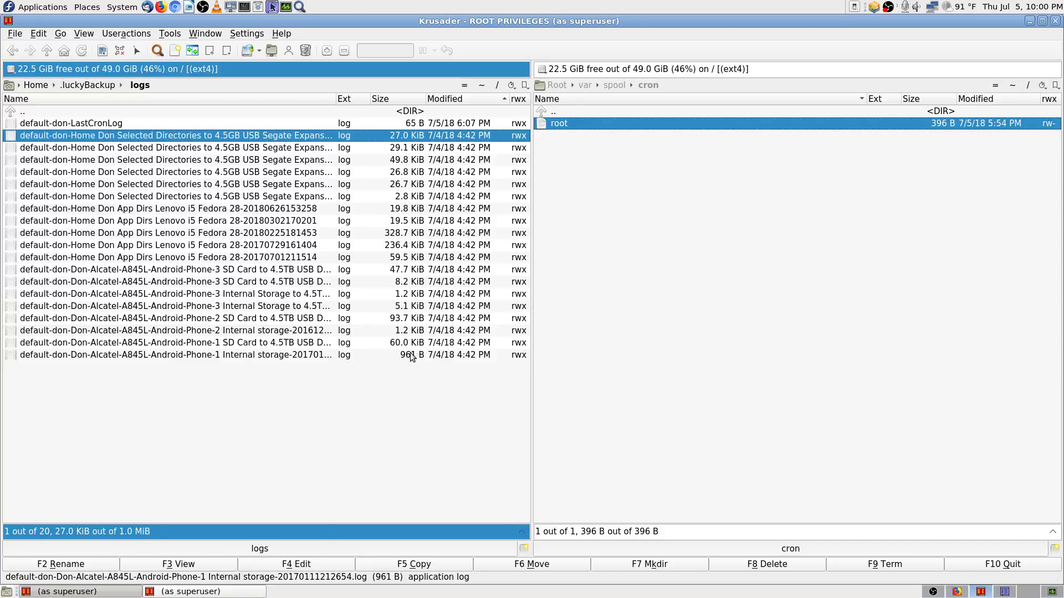
pyautogui.click(200, 564)
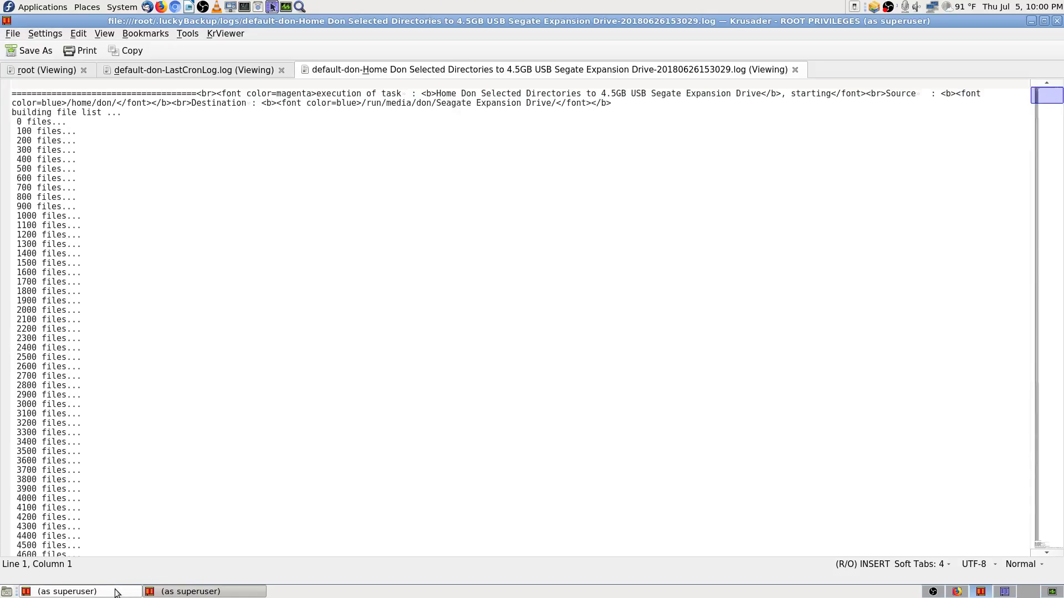
pyautogui.click(78, 591)
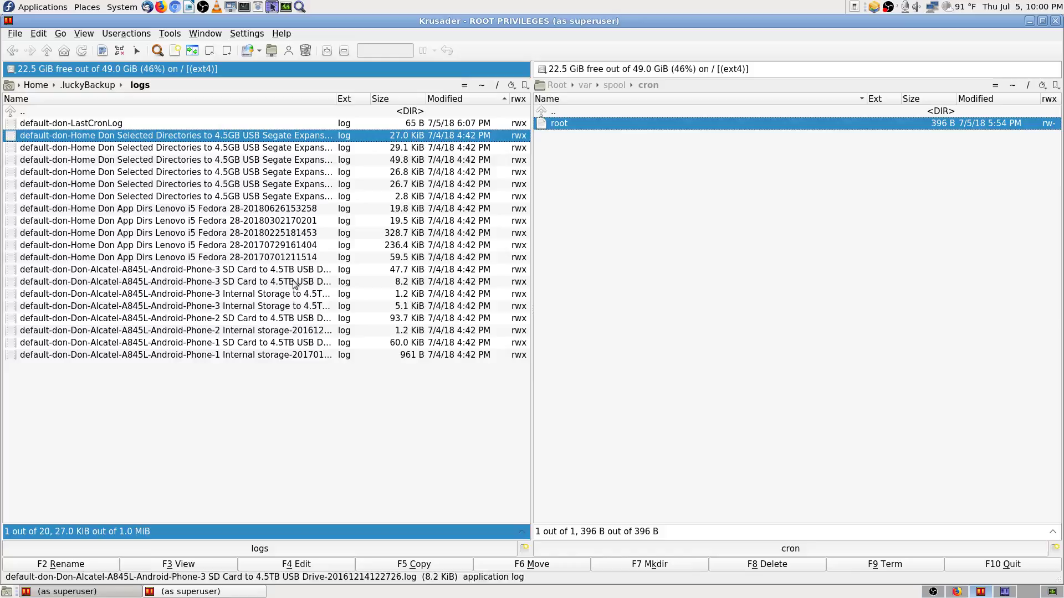
pyautogui.click(257, 209)
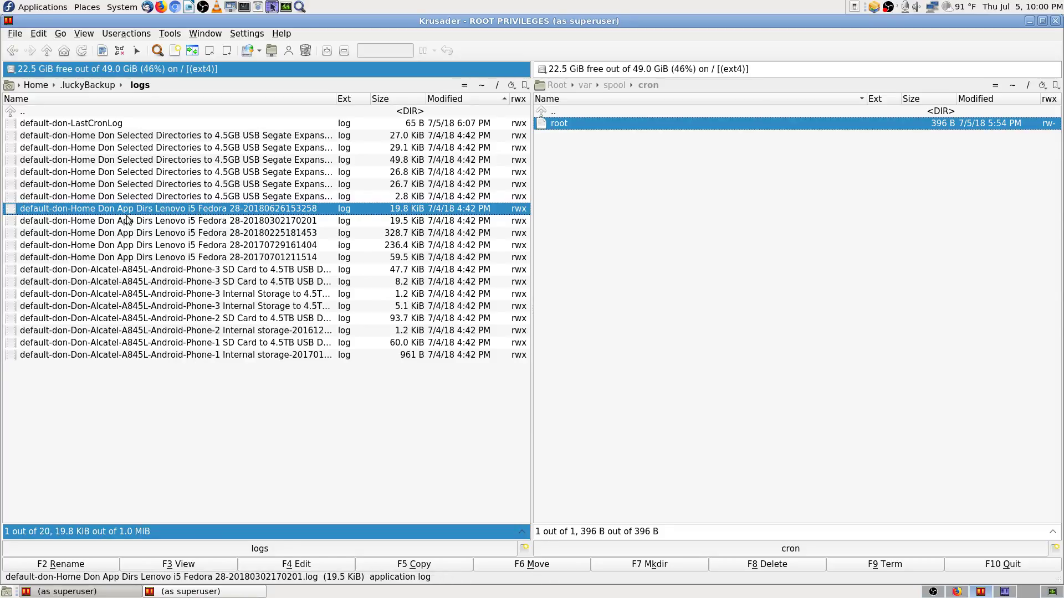
pyautogui.click(186, 564)
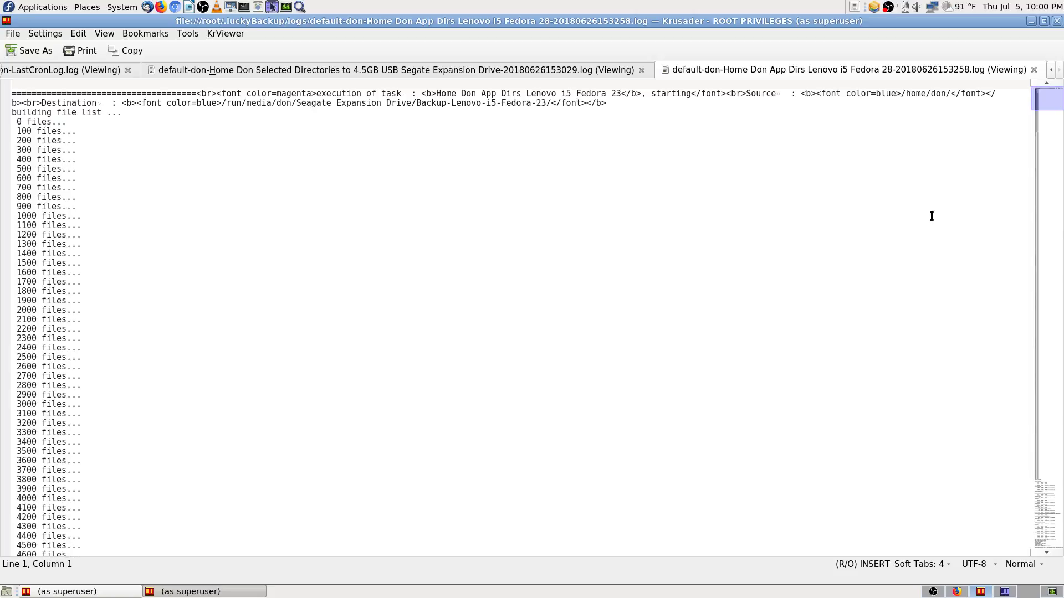
pyautogui.moveTo(1055, 99); pyautogui.dragTo(1054, 590)
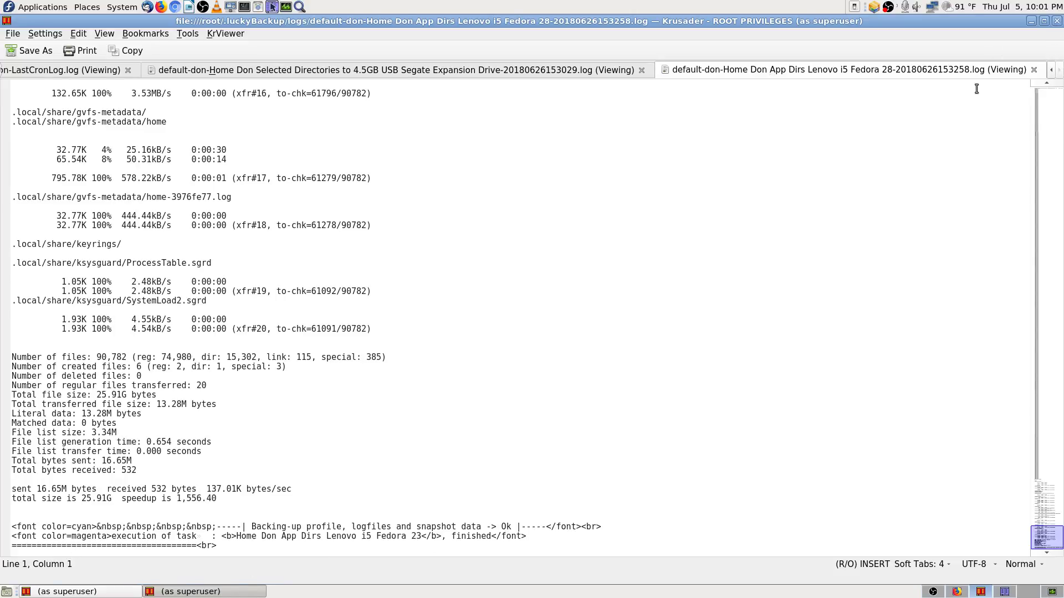
# Step: Flip through the viewer tabs and scroll the Selected Directories and App Dirs backup logs
pyautogui.click(249, 79)
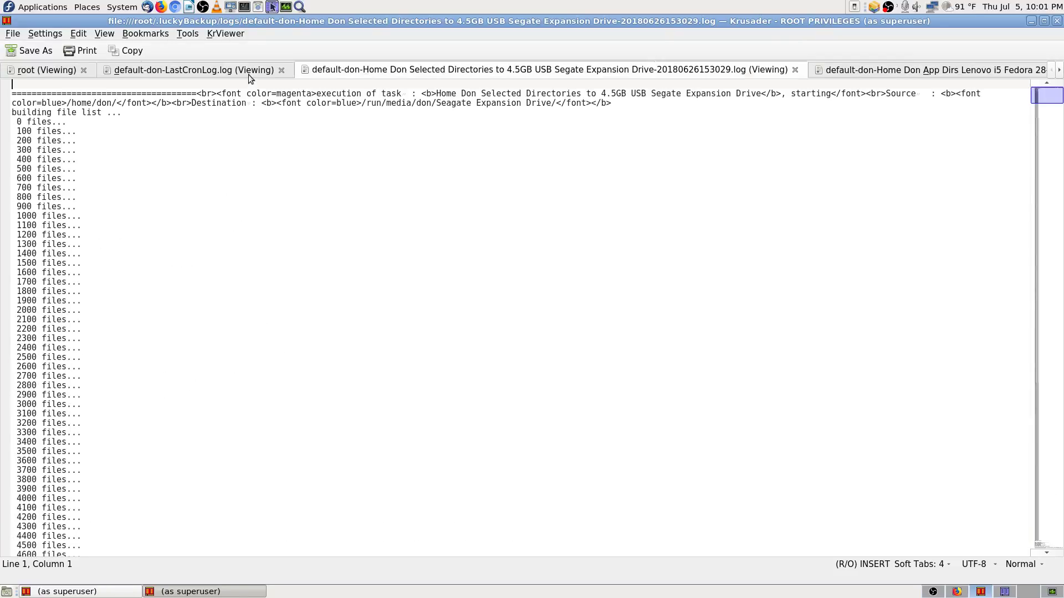
pyautogui.click(60, 72)
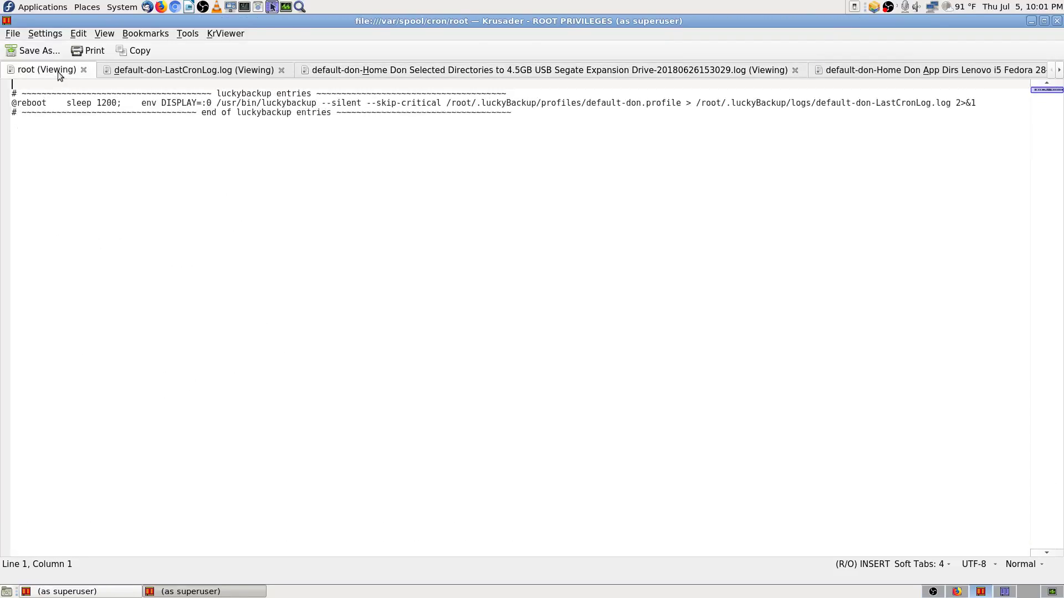
pyautogui.click(174, 70)
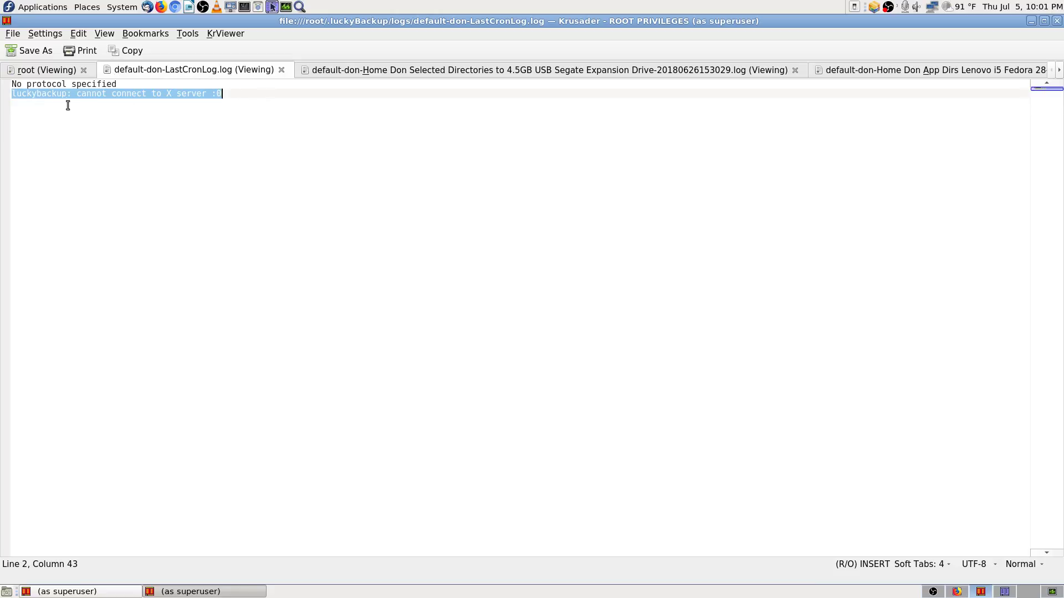
pyautogui.click(556, 70)
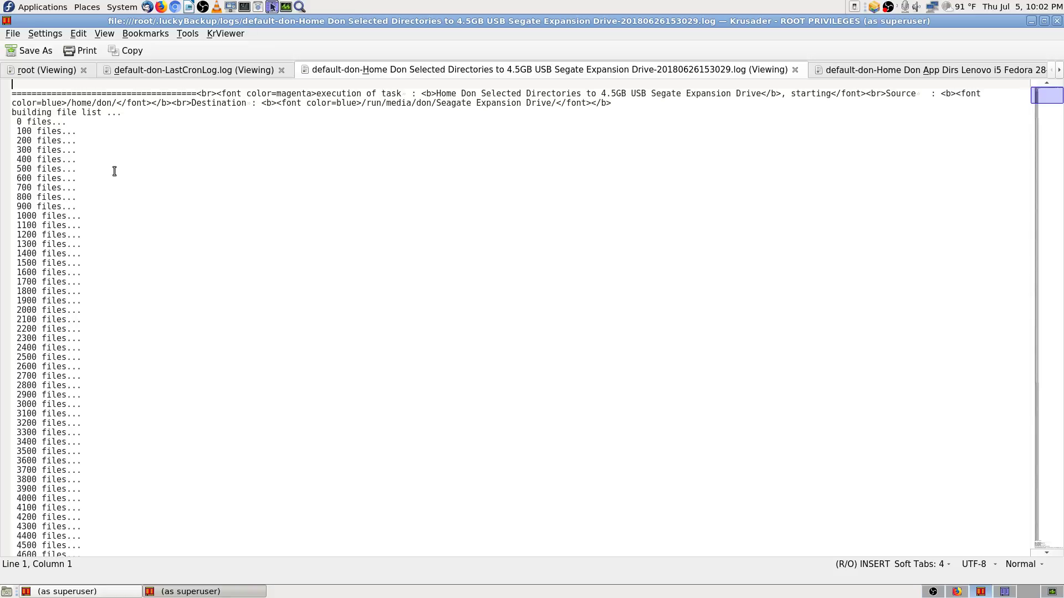
pyautogui.moveTo(1043, 105); pyautogui.dragTo(1032, 562)
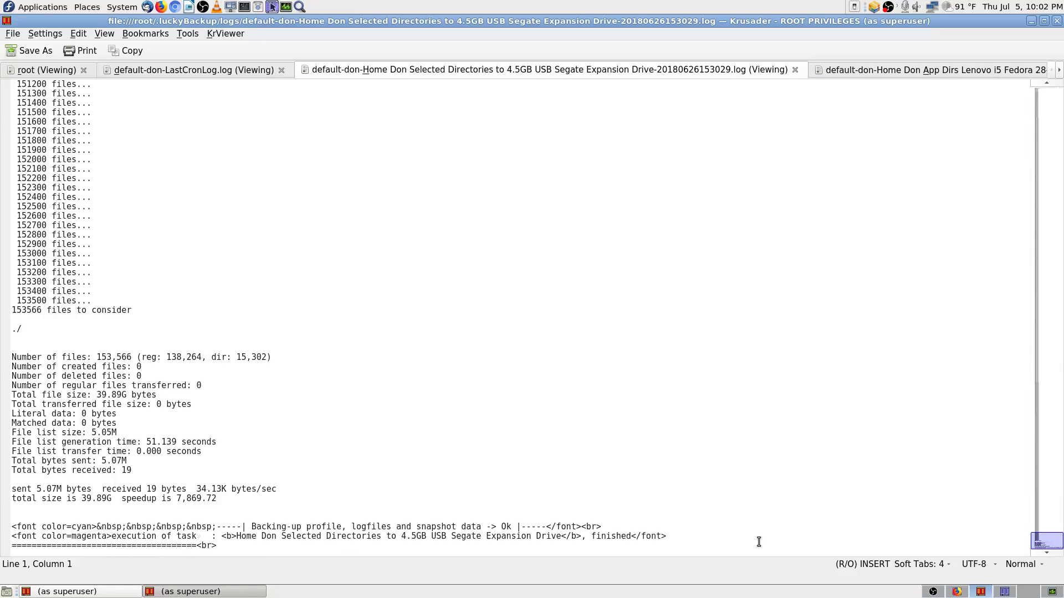
pyautogui.click(940, 72)
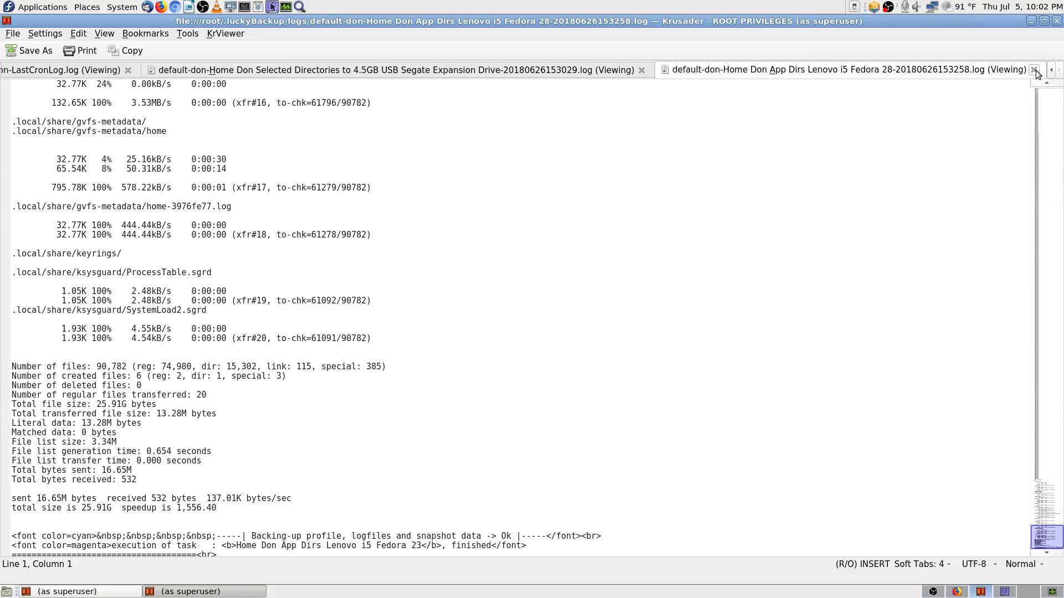
pyautogui.click(1053, 537)
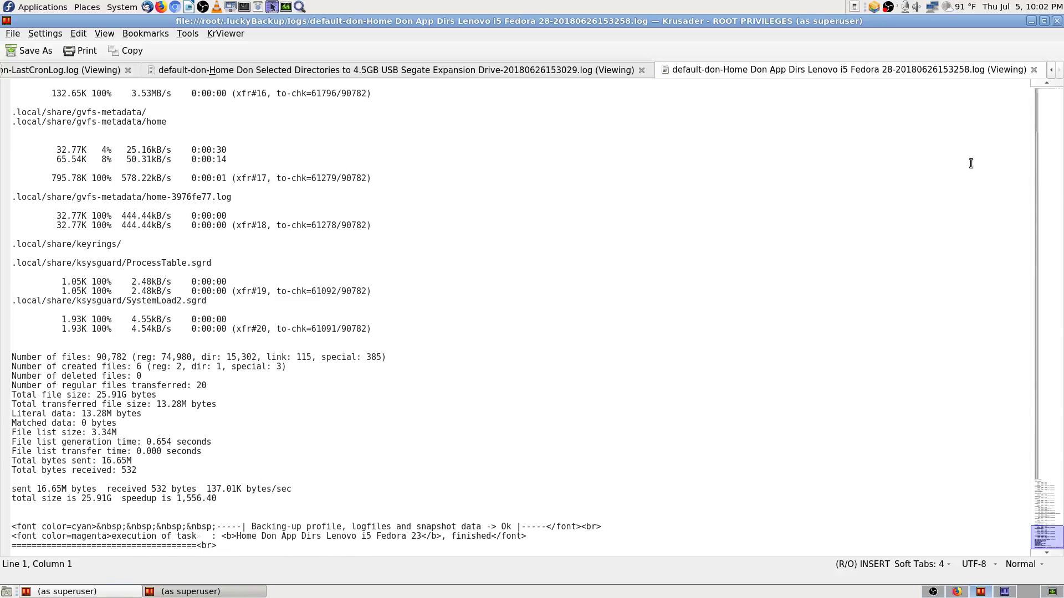
# Step: Close both backup log tabs and copy the 'luckybackup: cannot connect to X server :0' line
pyautogui.click(1033, 70)
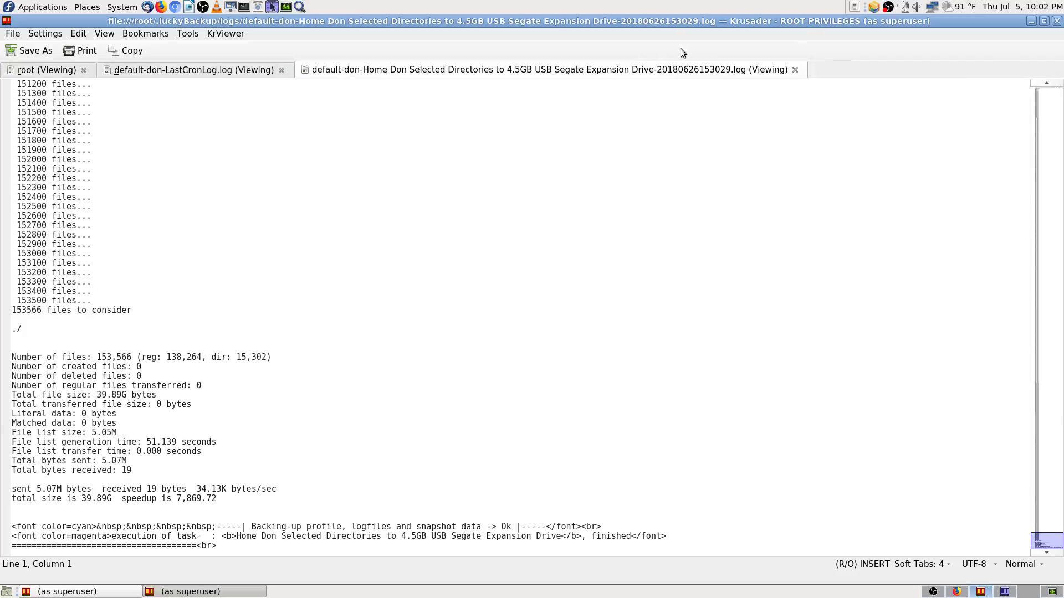
pyautogui.click(794, 69)
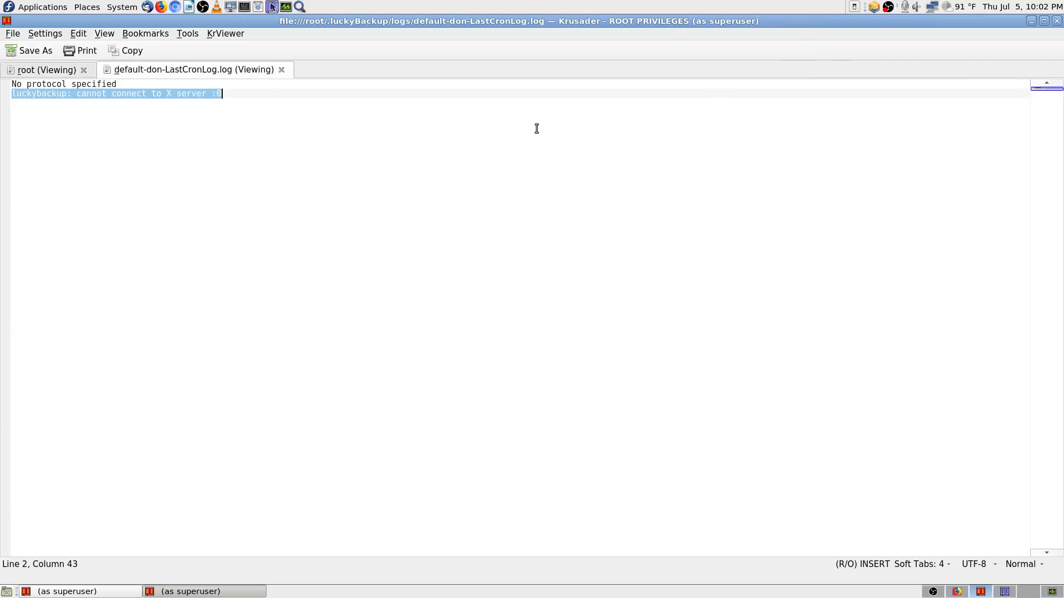
pyautogui.rightClick(153, 96)
pyautogui.click(198, 117)
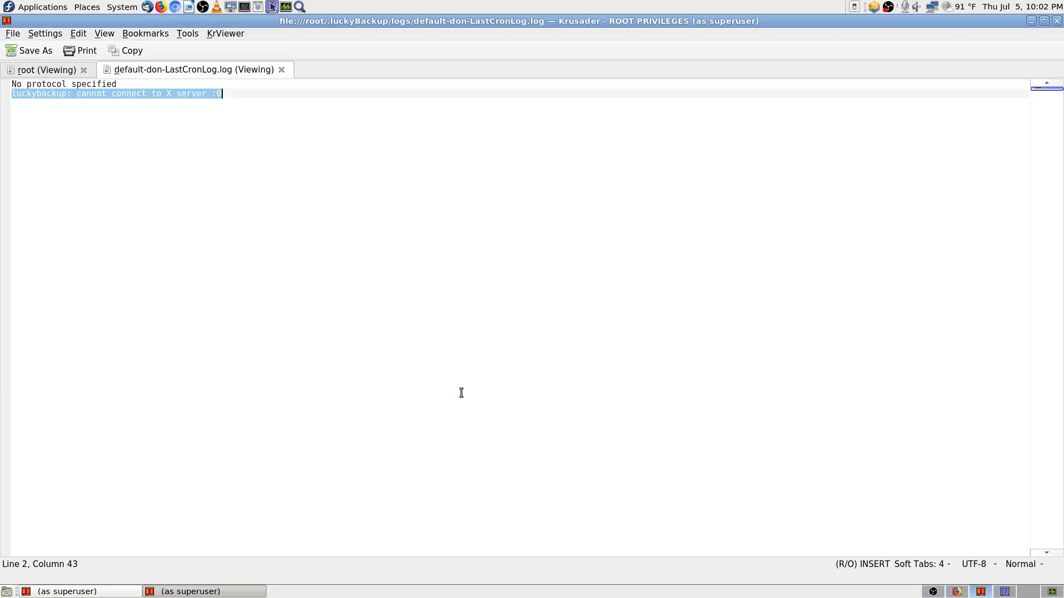
pyautogui.click(954, 592)
# Step: Replace the cron job query with the copied X server error and search Google
pyautogui.click(71, 52)
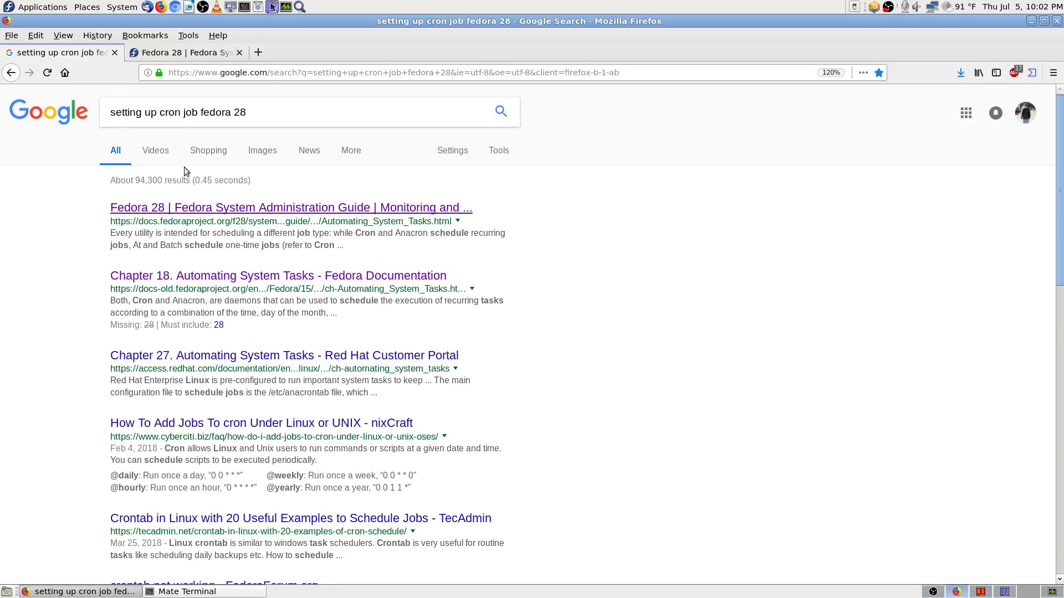
pyautogui.moveTo(289, 109); pyautogui.dragTo(1, 89)
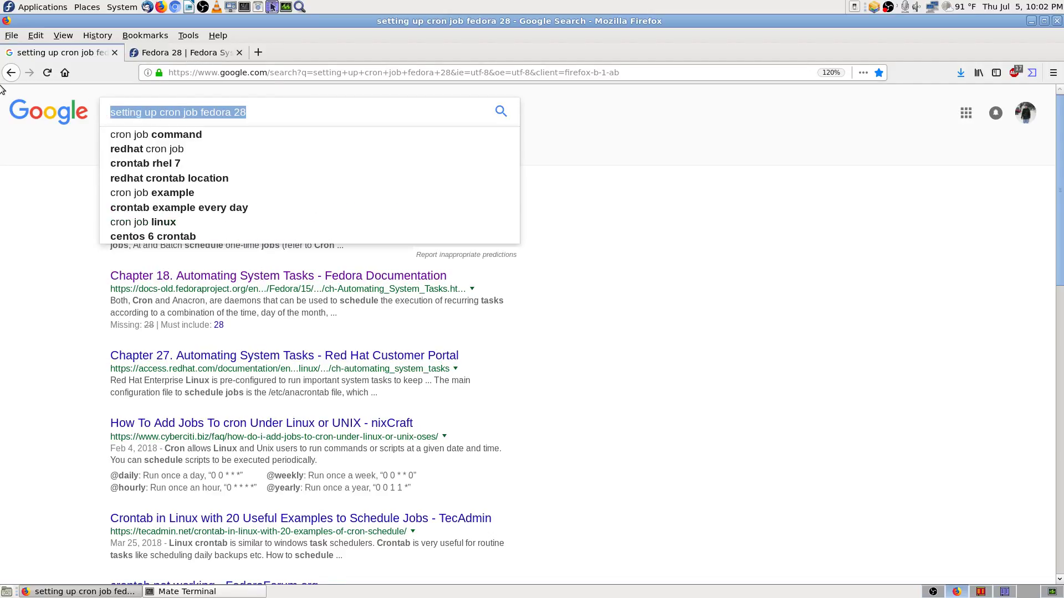
pyautogui.hotkey('ctrl', 'v')
pyautogui.press('Return')
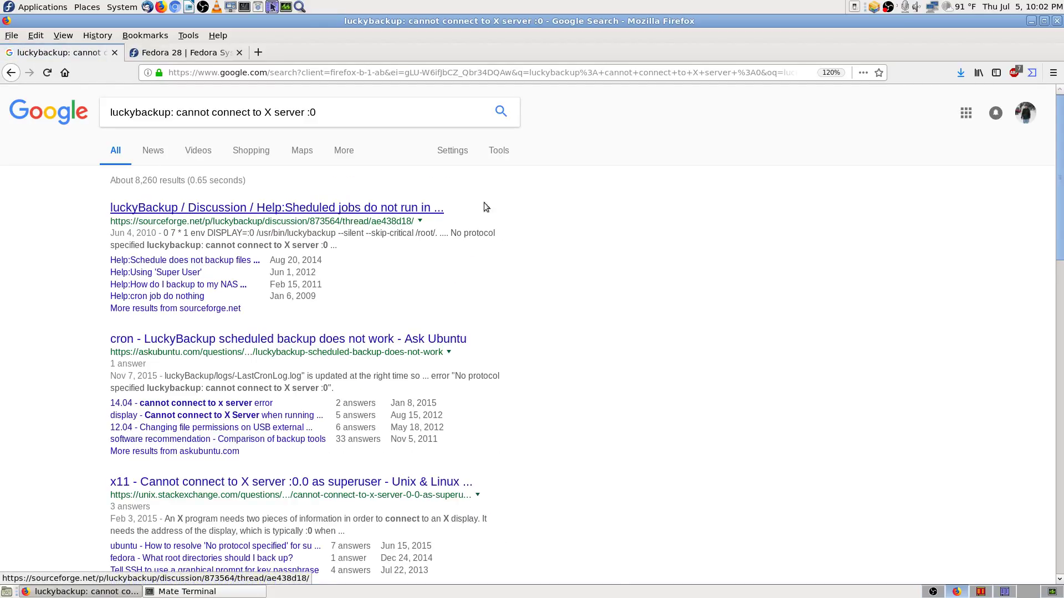
# Step: Move the Fedora cron docs into their own window and open the SourceForge result in a new tab
pyautogui.click(190, 54)
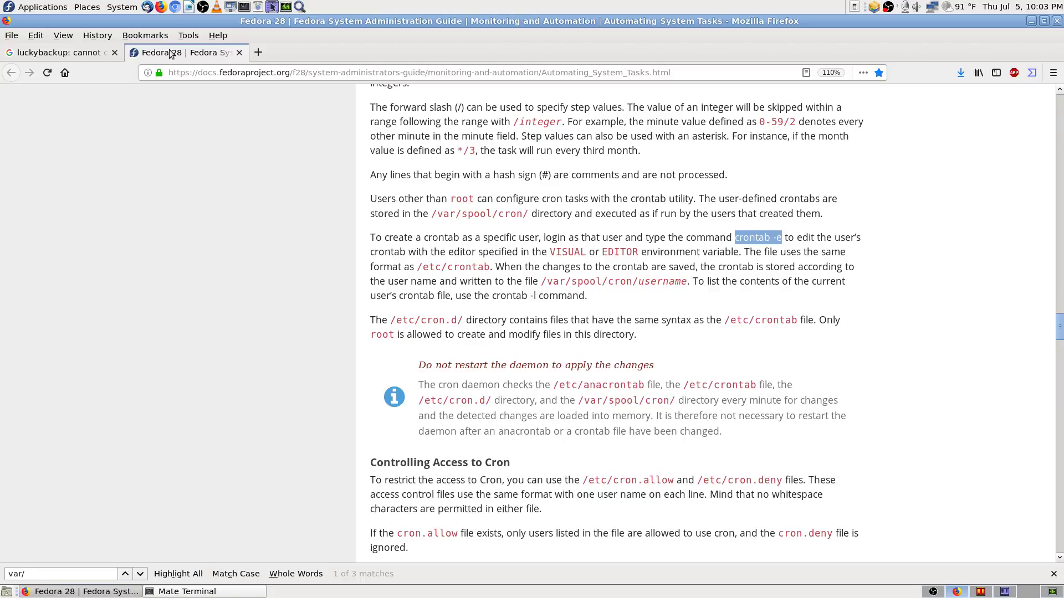
pyautogui.click(86, 56)
pyautogui.moveTo(147, 204); pyautogui.dragTo(1026, 589)
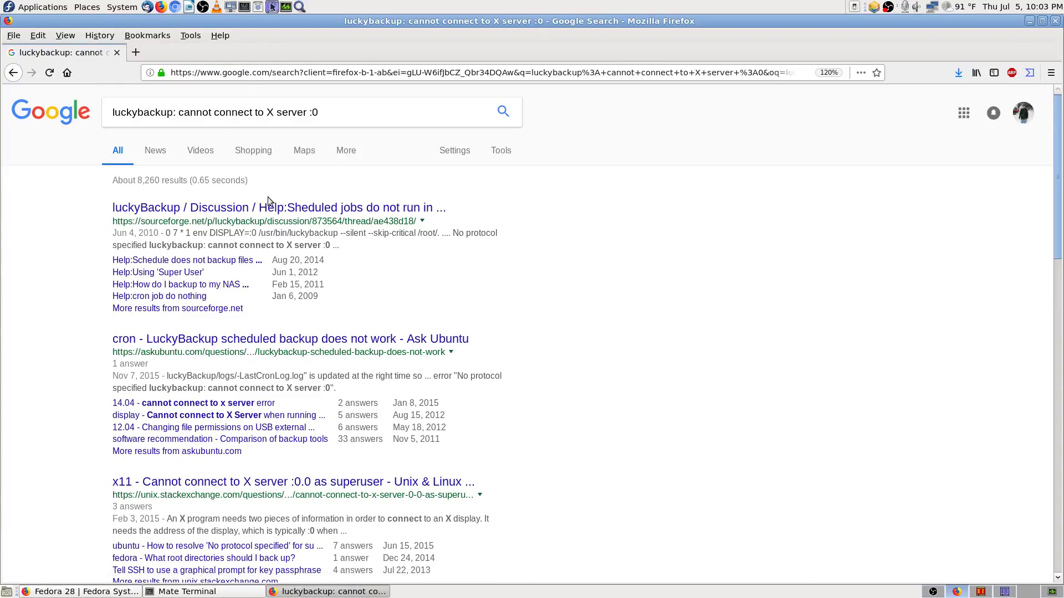
pyautogui.middleClick(393, 210)
# Step: Read the SourceForge 'Sheduled jobs do not run' thread at 120% zoom, then maximise the browser
pyautogui.click(186, 53)
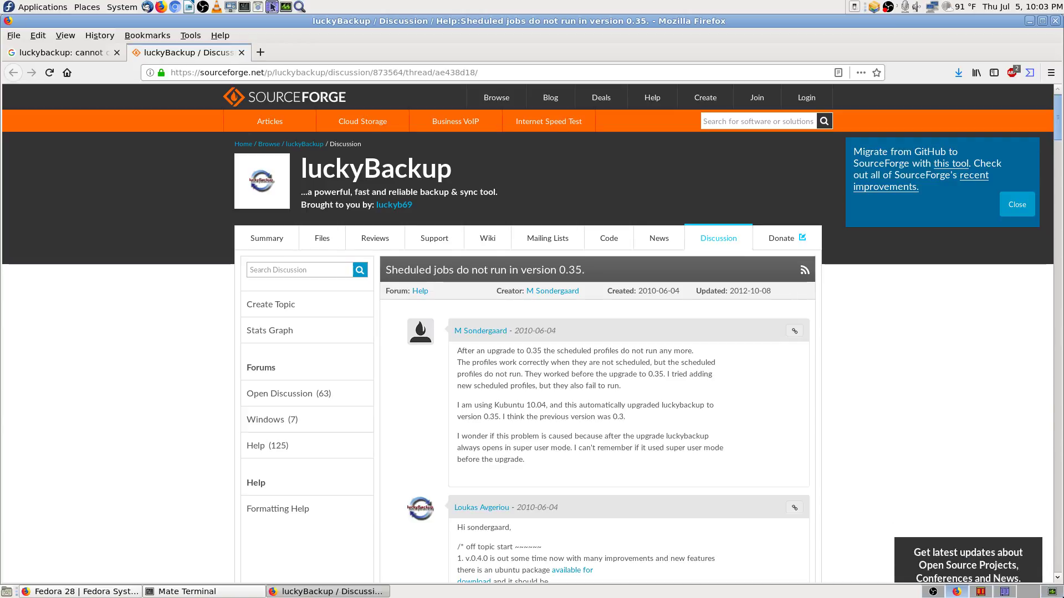
pyautogui.scroll(-3, 713, 368)
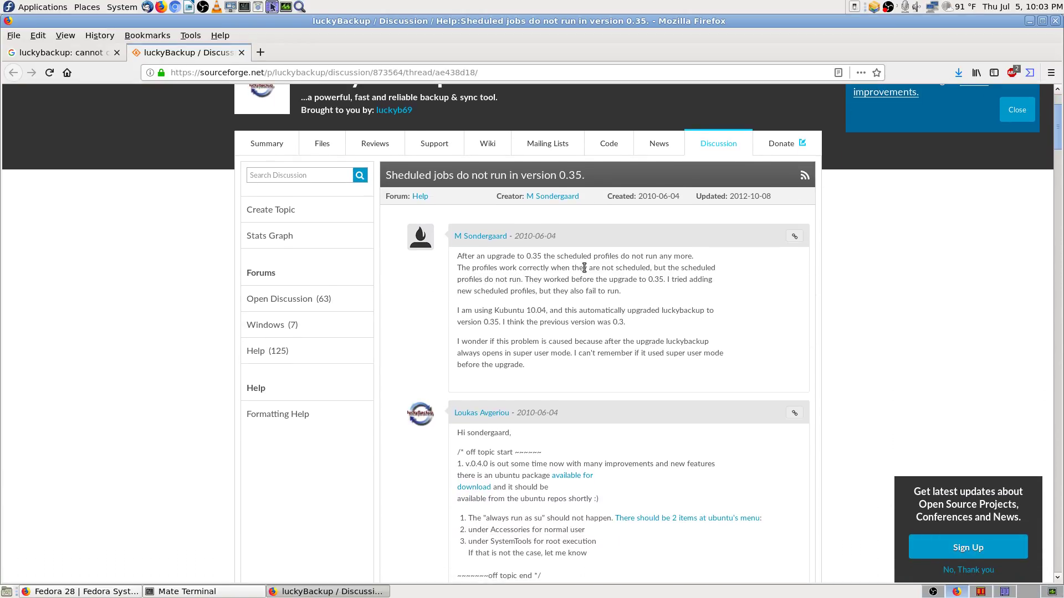
pyautogui.hotkey('ctrl', '+')
pyautogui.hotkey('ctrl', '+')
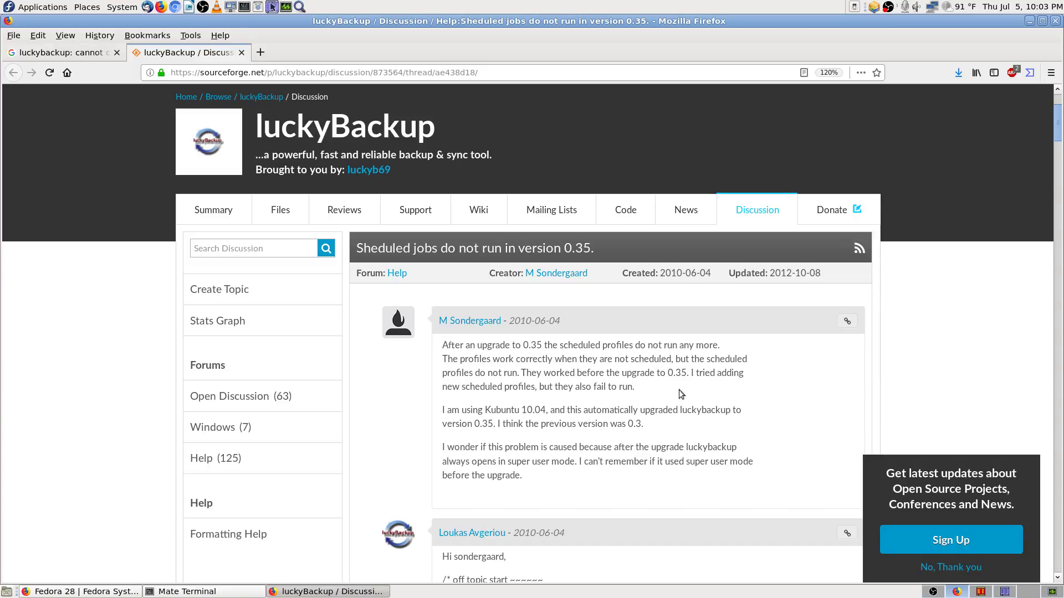
pyautogui.scroll(-2, 462, 410)
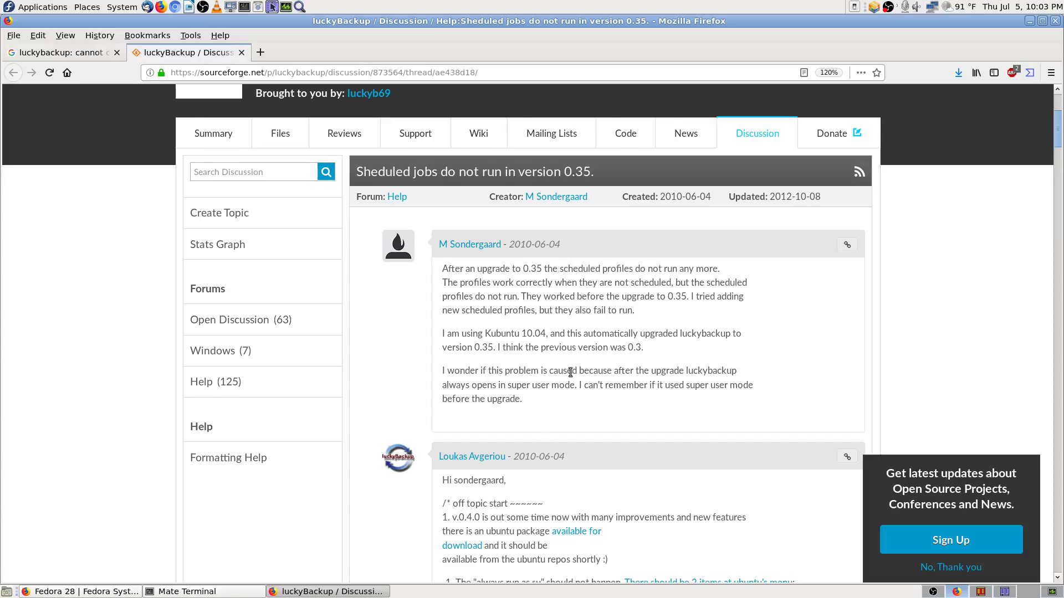
pyautogui.scroll(-3, 568, 372)
pyautogui.scroll(-1, 587, 372)
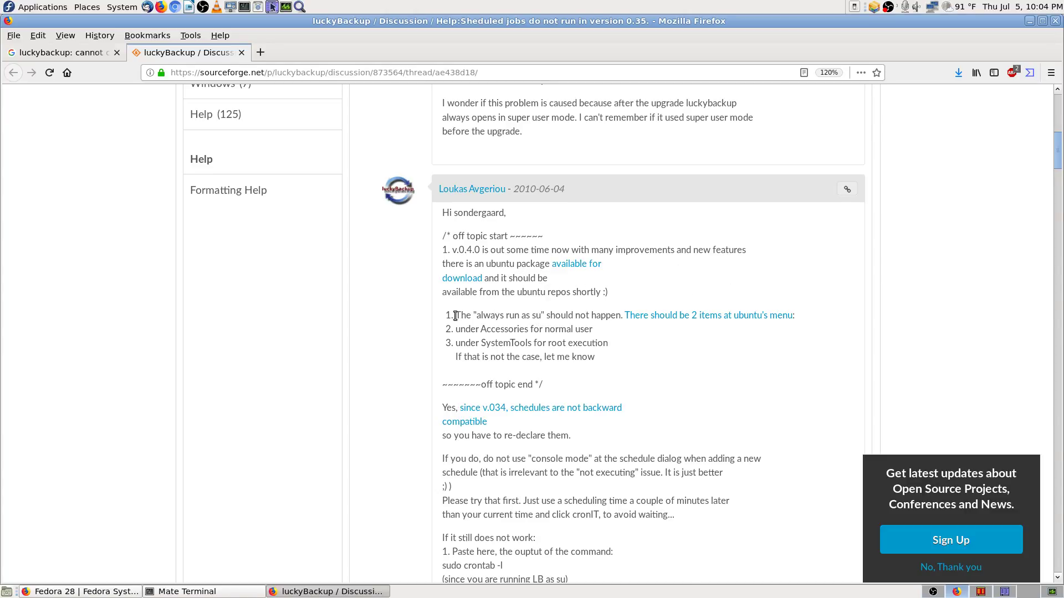
pyautogui.scroll(-3, 451, 314)
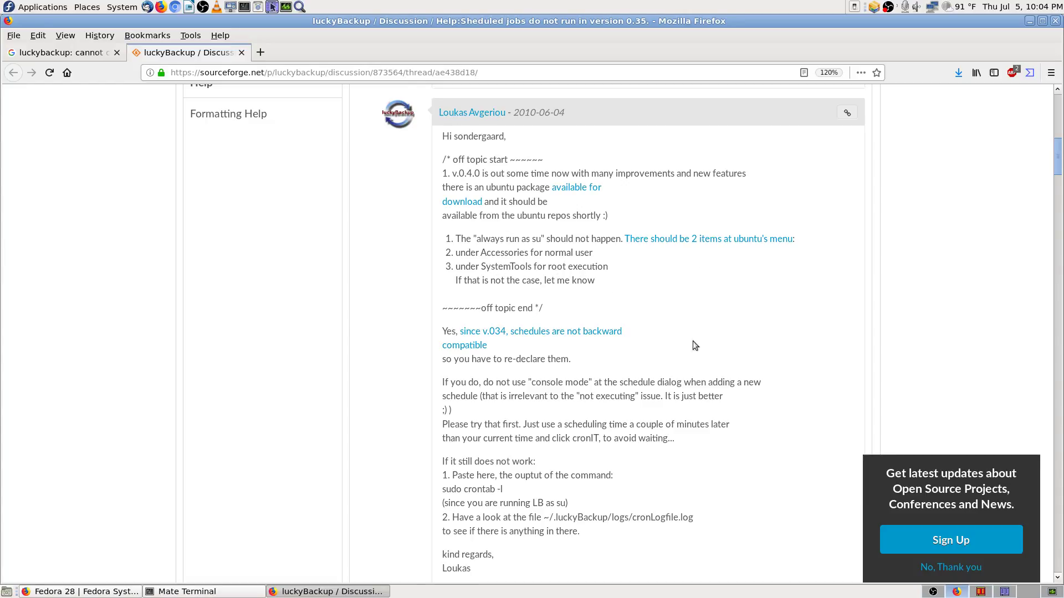
pyautogui.scroll(-3, 715, 344)
pyautogui.scroll(-6, 446, 311)
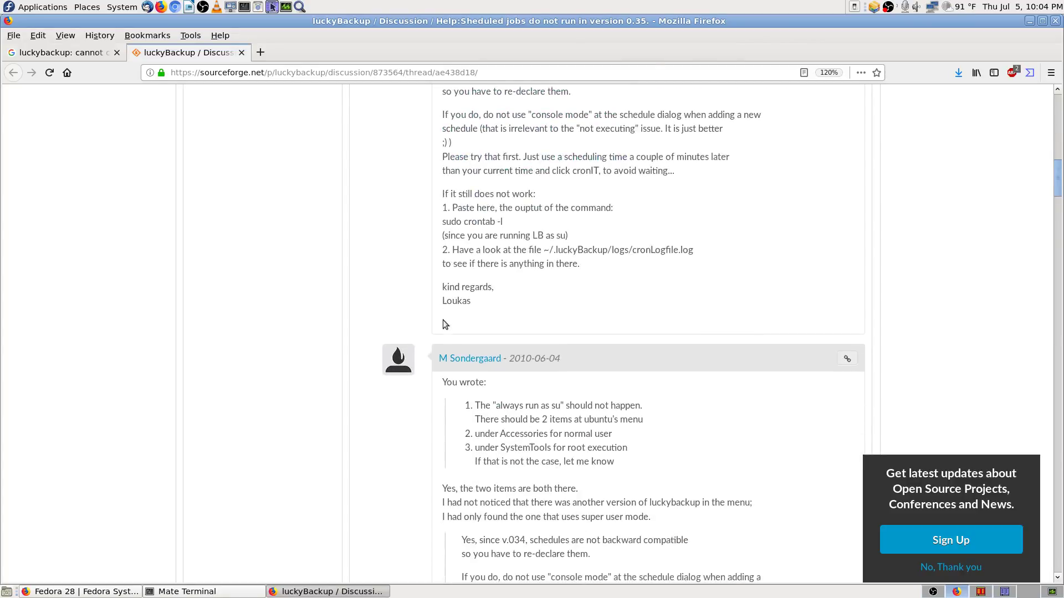
pyautogui.scroll(-3, 443, 320)
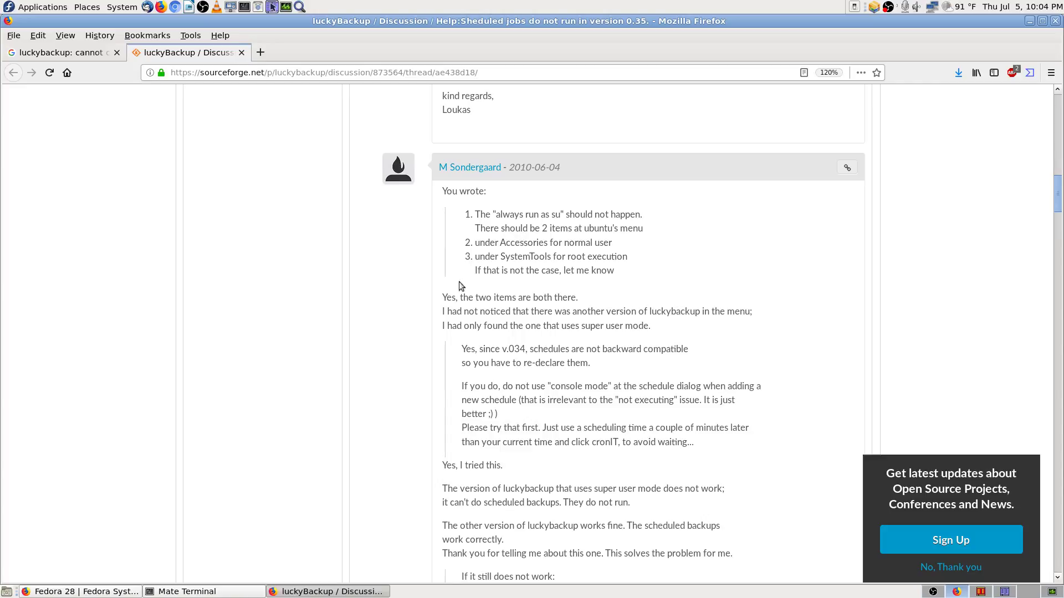
pyautogui.scroll(-2, 434, 316)
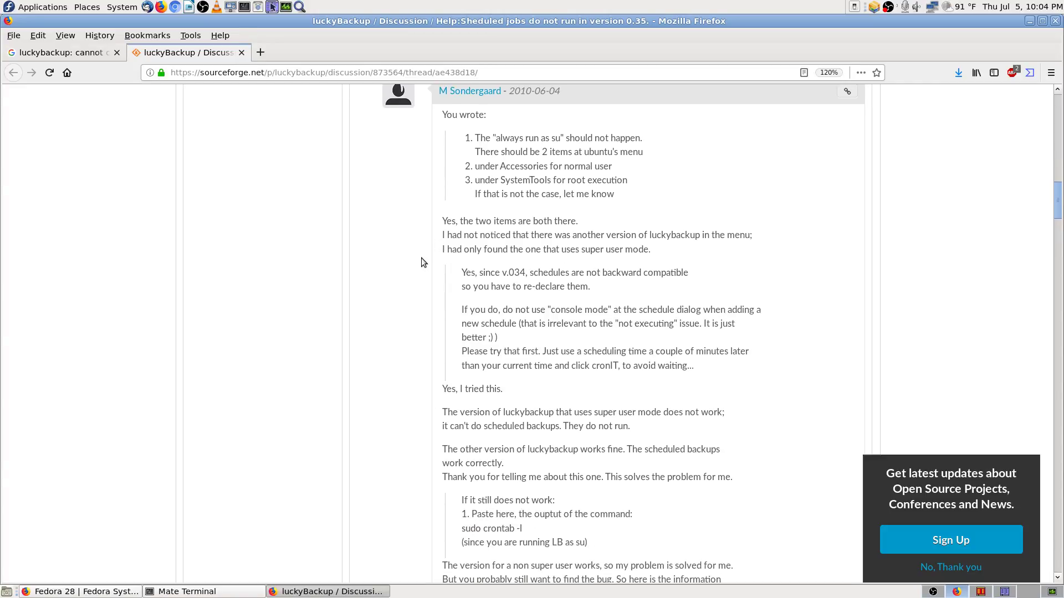
pyautogui.scroll(-9, 423, 262)
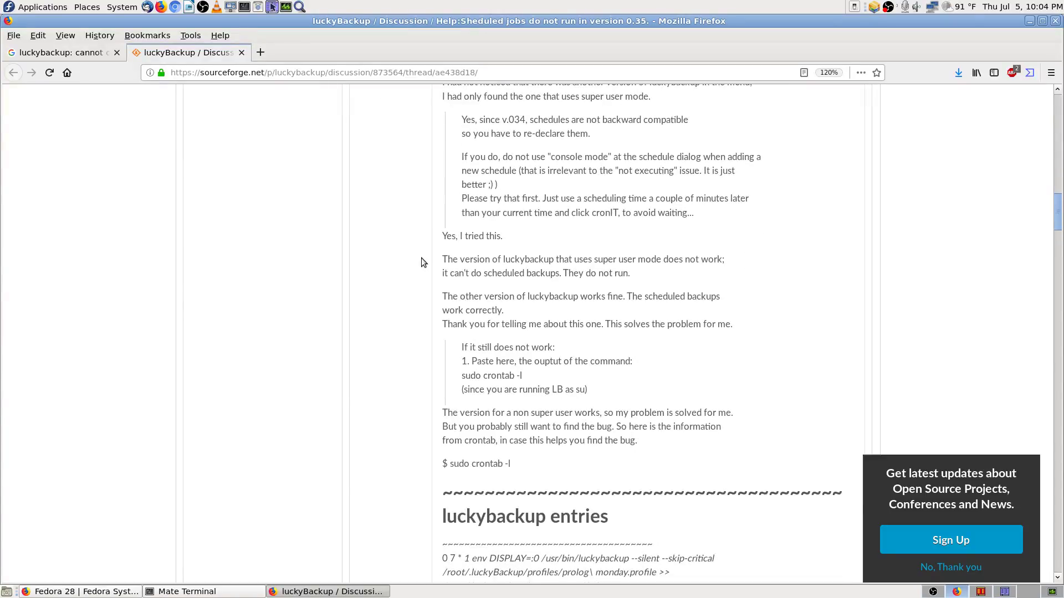
pyautogui.scroll(-8, 421, 262)
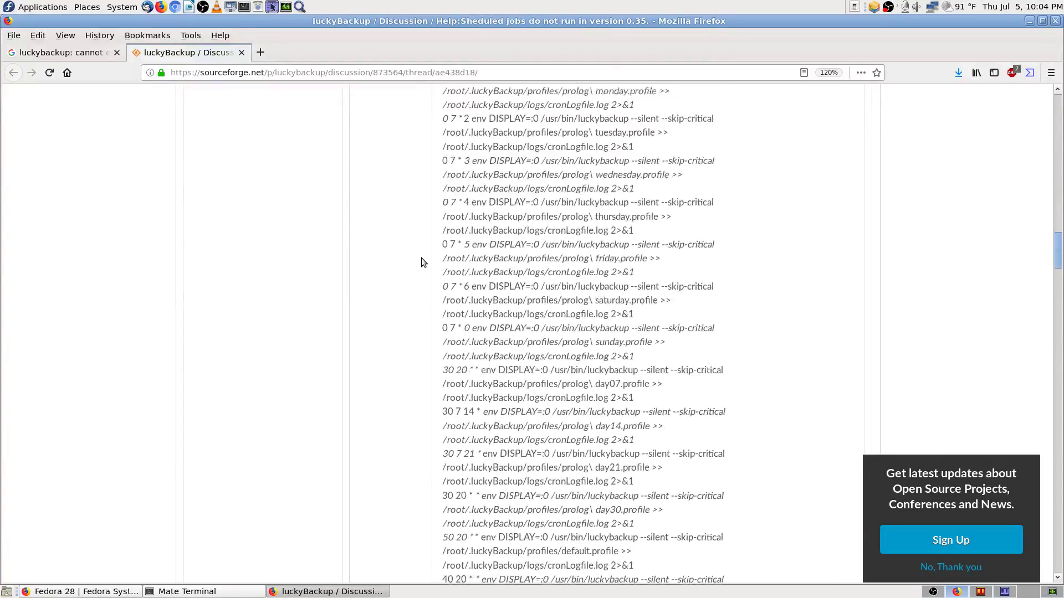
pyautogui.moveTo(1059, 264); pyautogui.dragTo(1062, 511)
pyautogui.click(1043, 21)
# Step: Close the SourceForge thread, add 'Fedora 28' to the error search, and open the Unix & Linux result
pyautogui.click(239, 52)
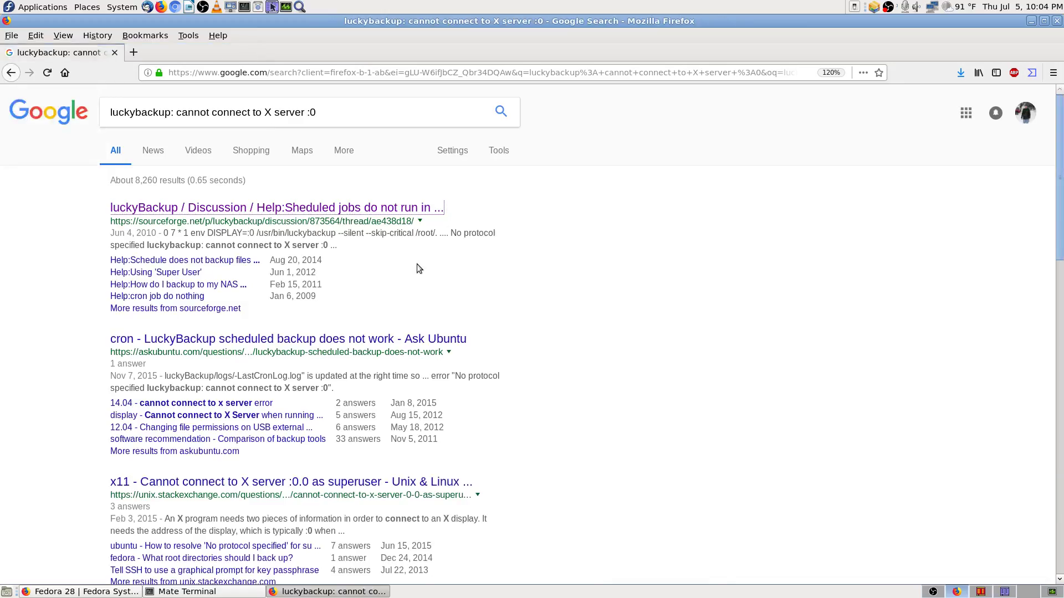
pyautogui.click(352, 113)
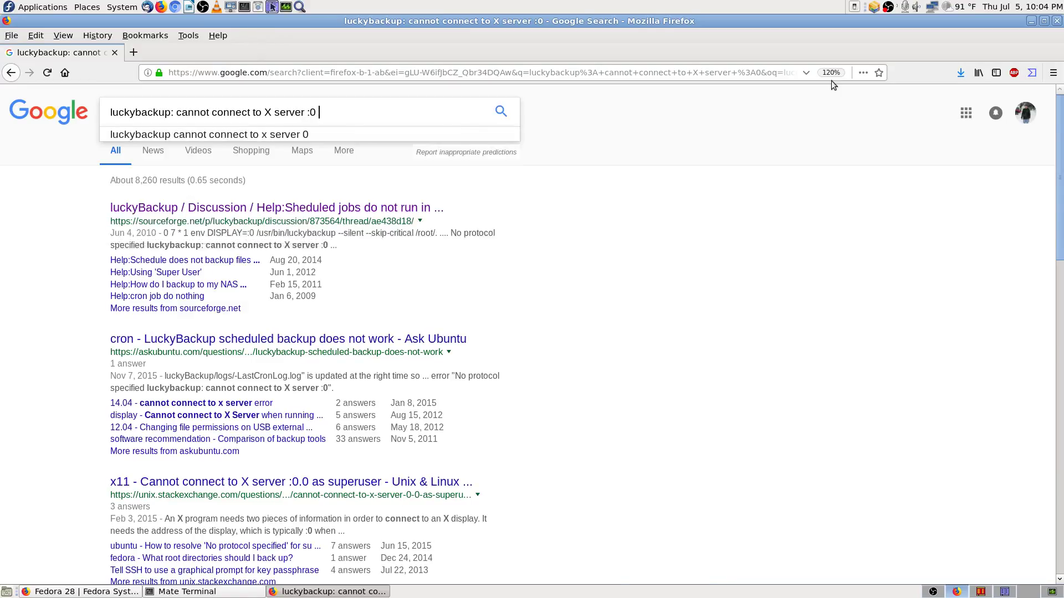
pyautogui.write('Fedor')
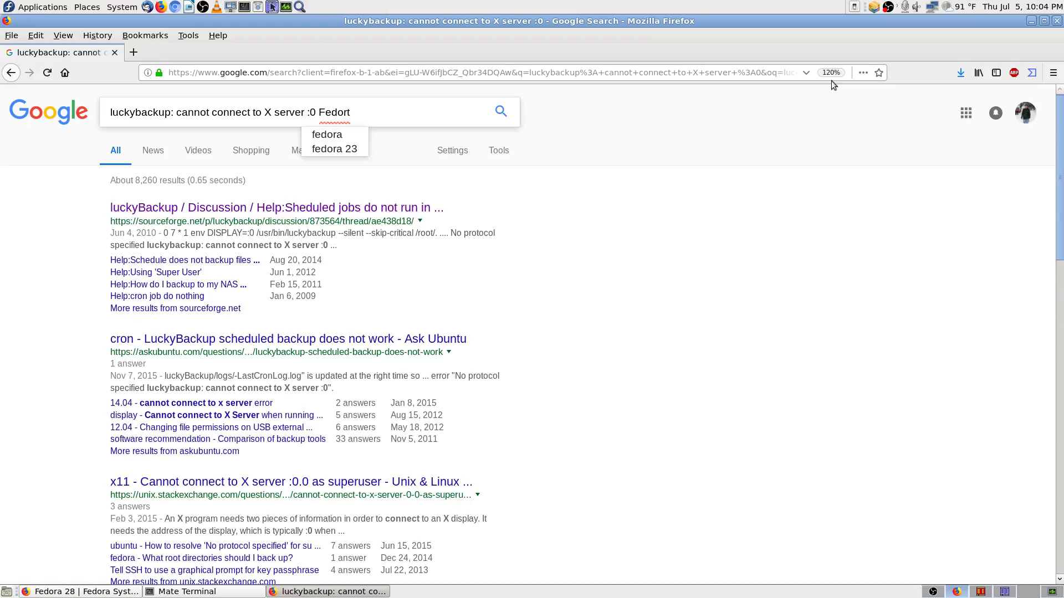
pyautogui.write('a 2')
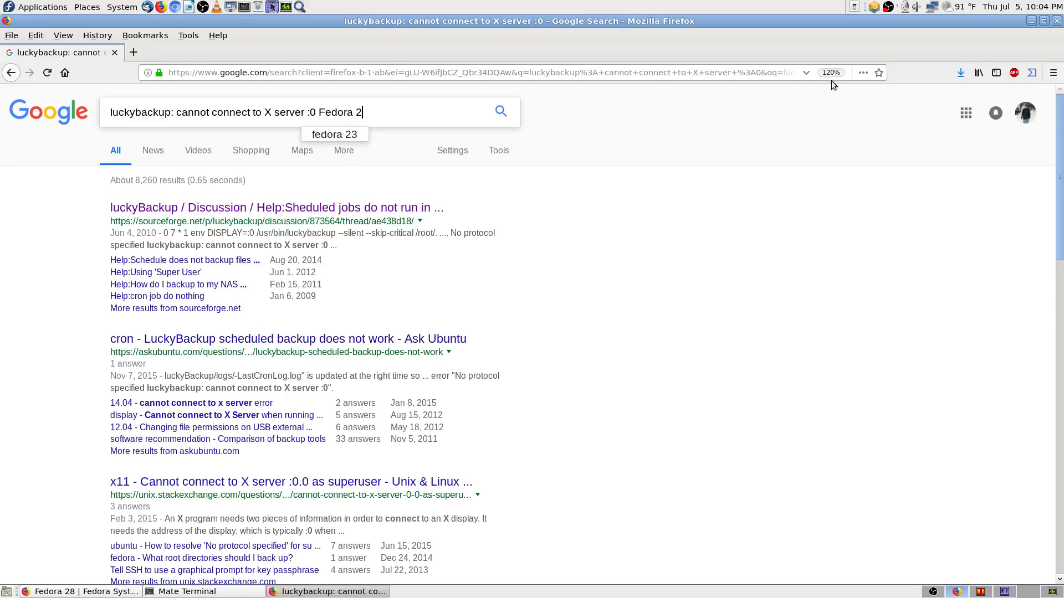
pyautogui.write('8')
pyautogui.press('Return')
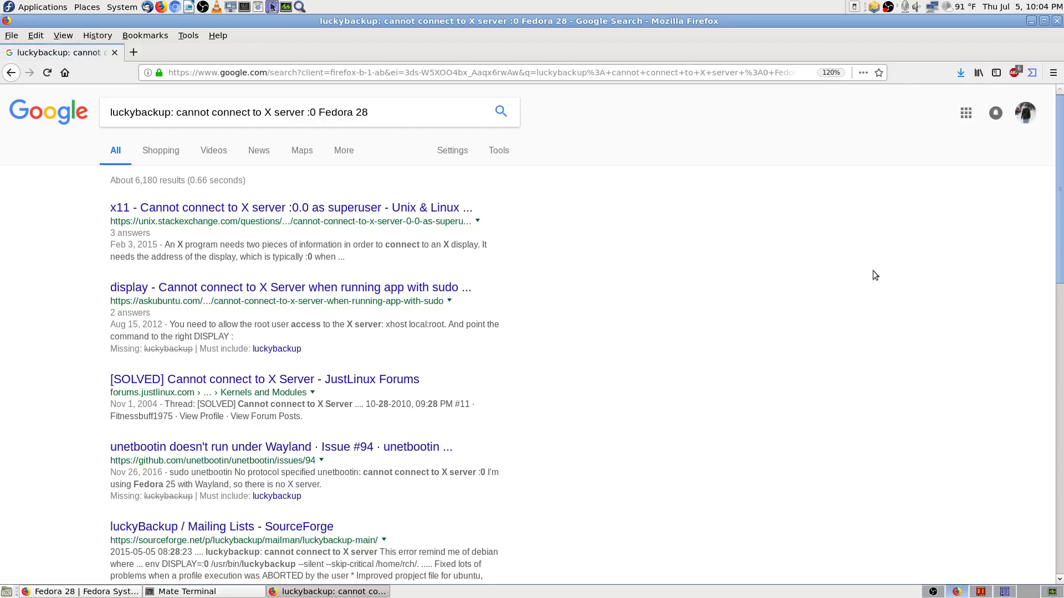
pyautogui.middleClick(296, 213)
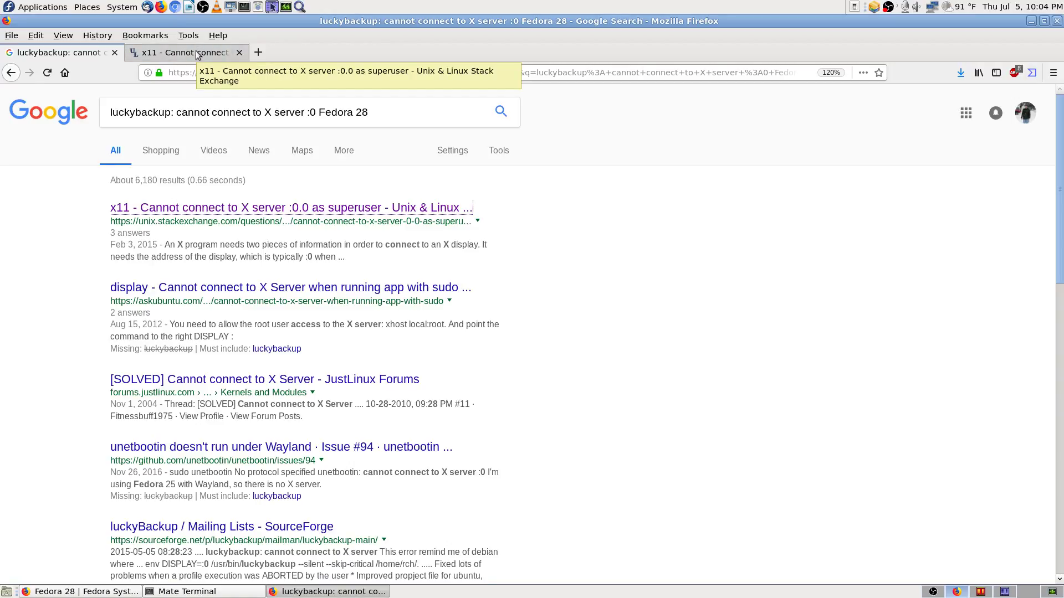
# Step: Read the 'Cannot connect to X server :0.0 as superuser' question at 120% zoom
pyautogui.click(197, 55)
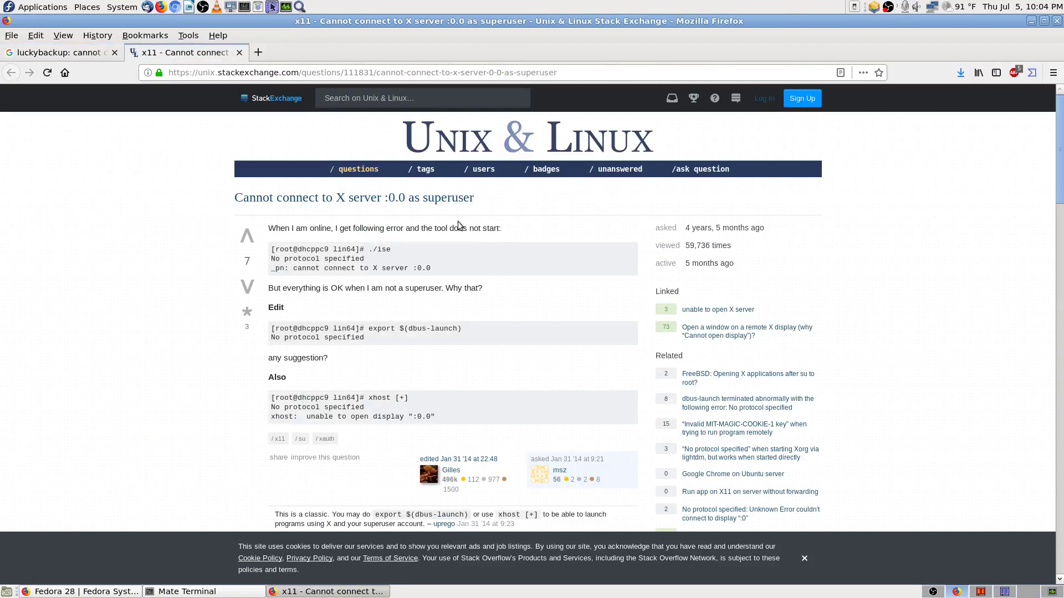
pyautogui.hotkey('ctrl', '+')
pyautogui.hotkey('ctrl', '+')
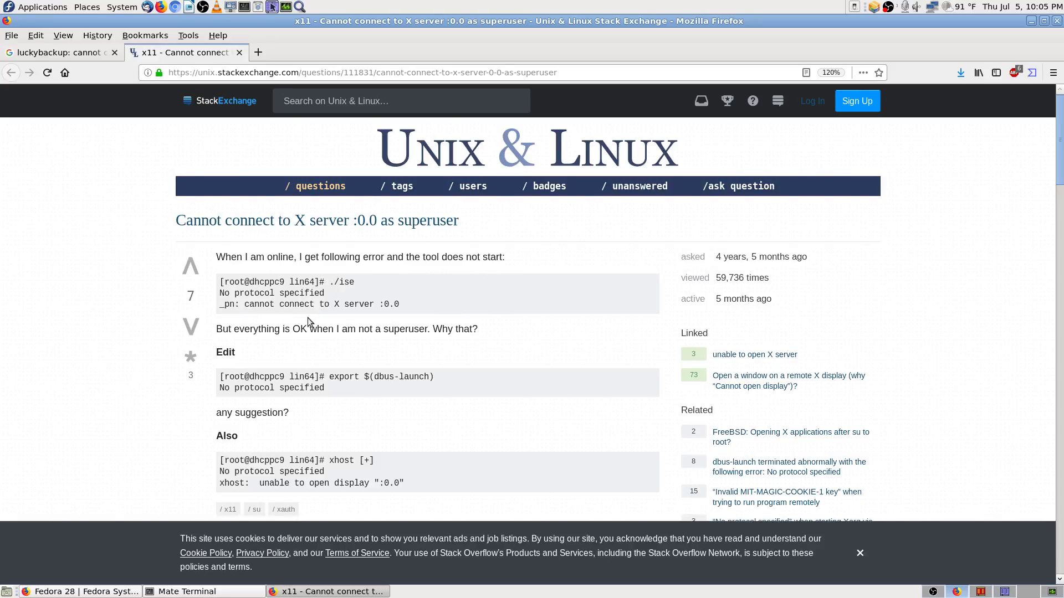
pyautogui.scroll(-3, 487, 340)
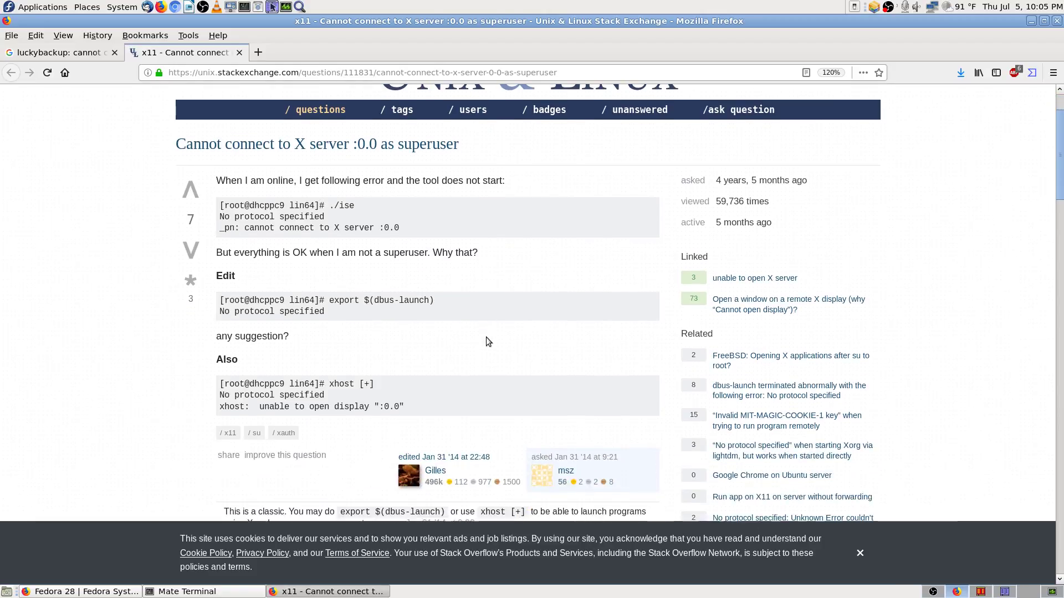
pyautogui.scroll(-3, 249, 269)
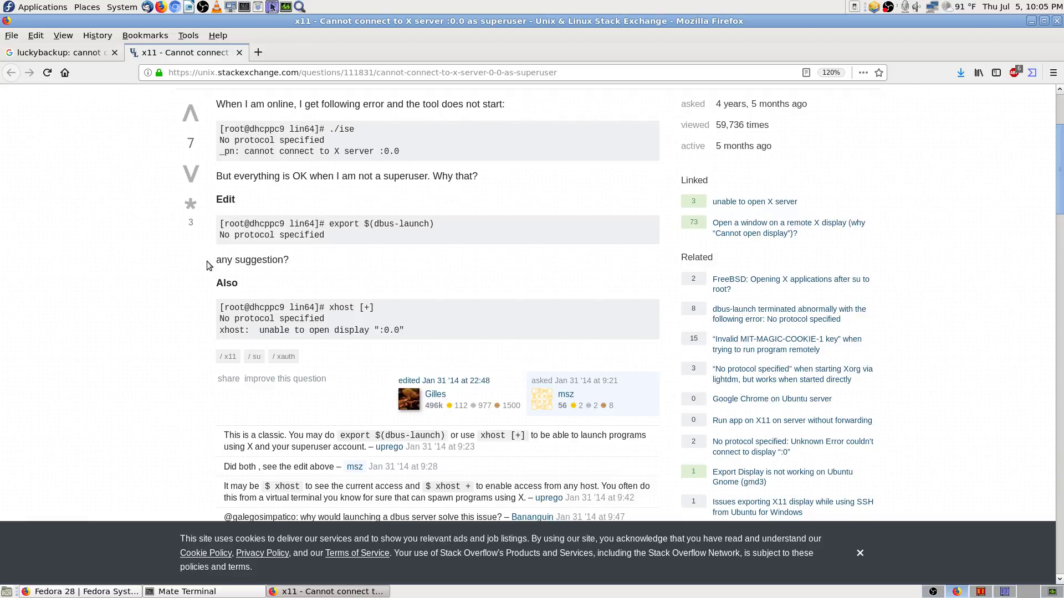
# Step: Find 'backup' on the Stack Exchange page
pyautogui.hotkey('ctrl', 'f')
pyautogui.write('lucky')
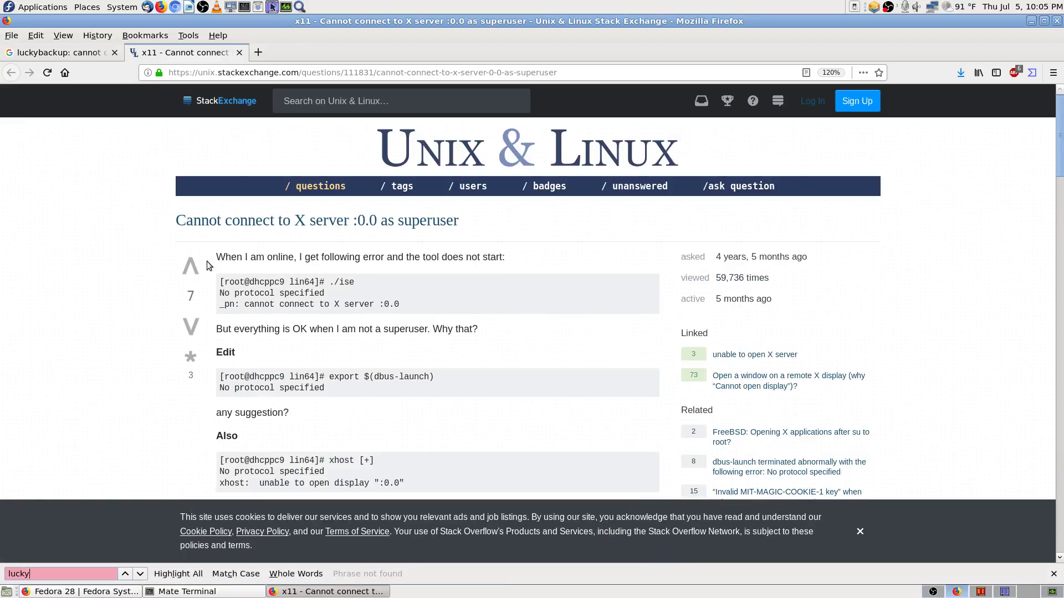
pyautogui.press('BackSpace')
pyautogui.press('BackSpace')
pyautogui.press('BackSpace')
pyautogui.press('BackSpace')
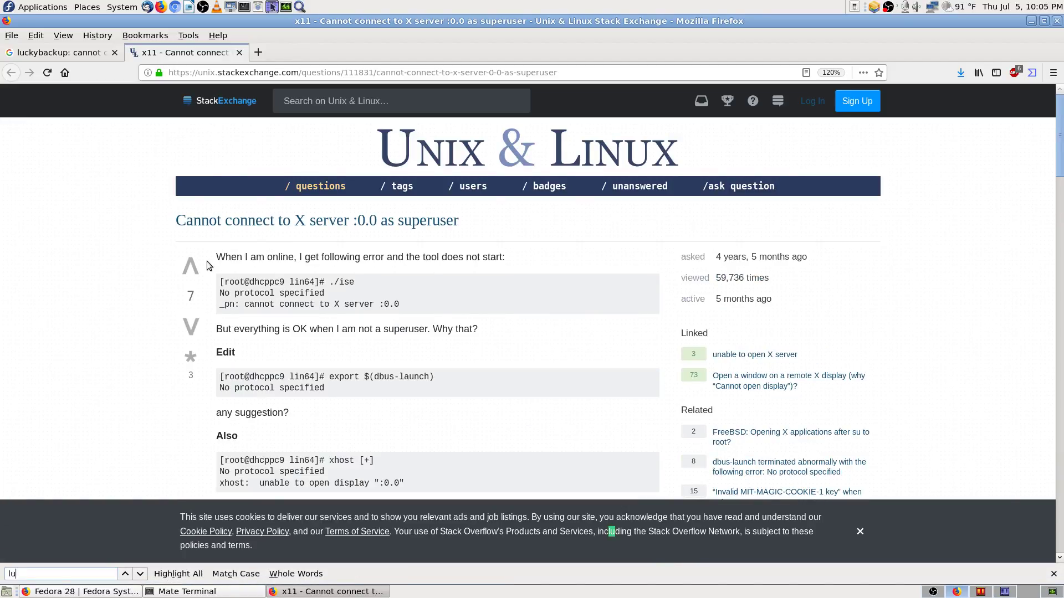
pyautogui.write('backup')
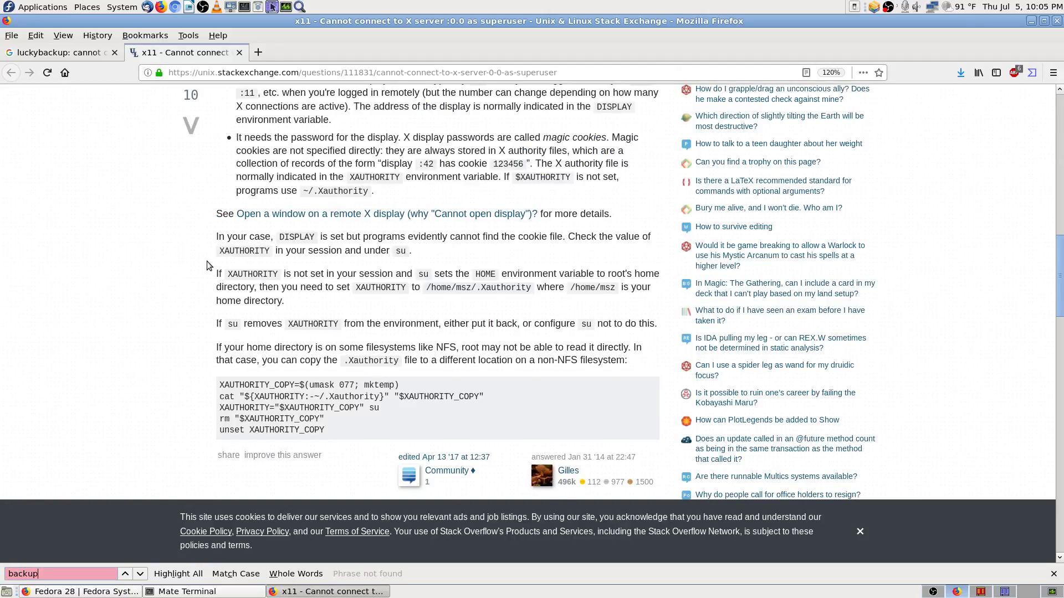
# Step: Close the Stack Exchange question and scroll through the Fedora 28 error results
pyautogui.click(240, 52)
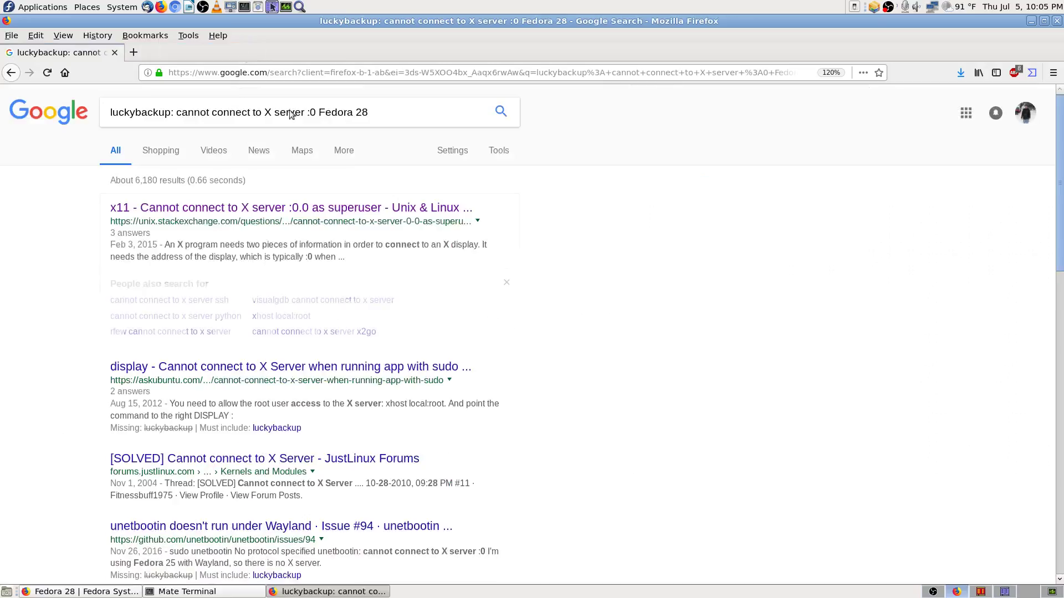
pyautogui.scroll(-2, 673, 316)
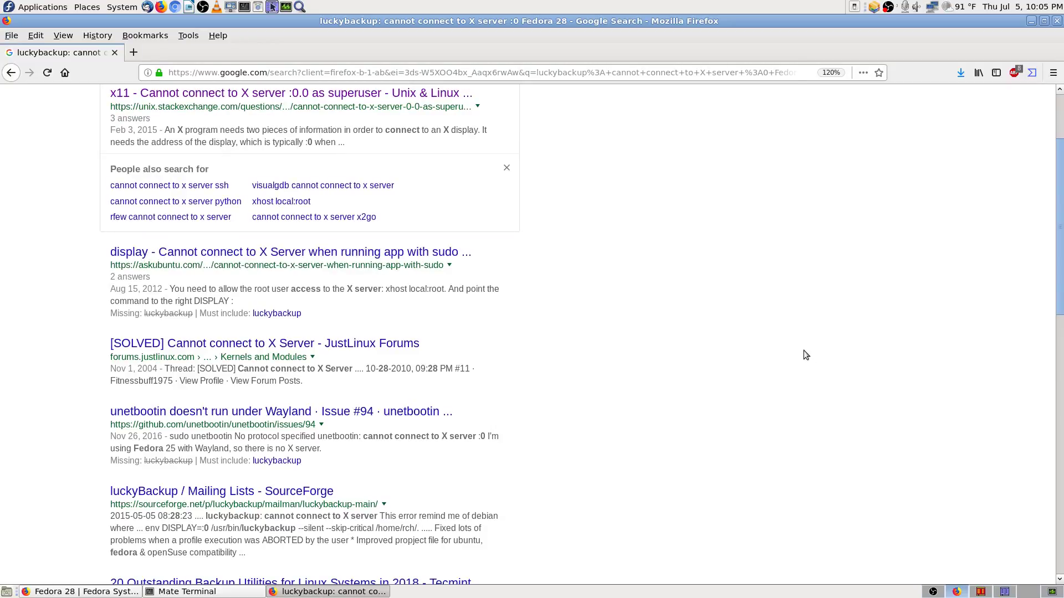
pyautogui.scroll(2, 806, 355)
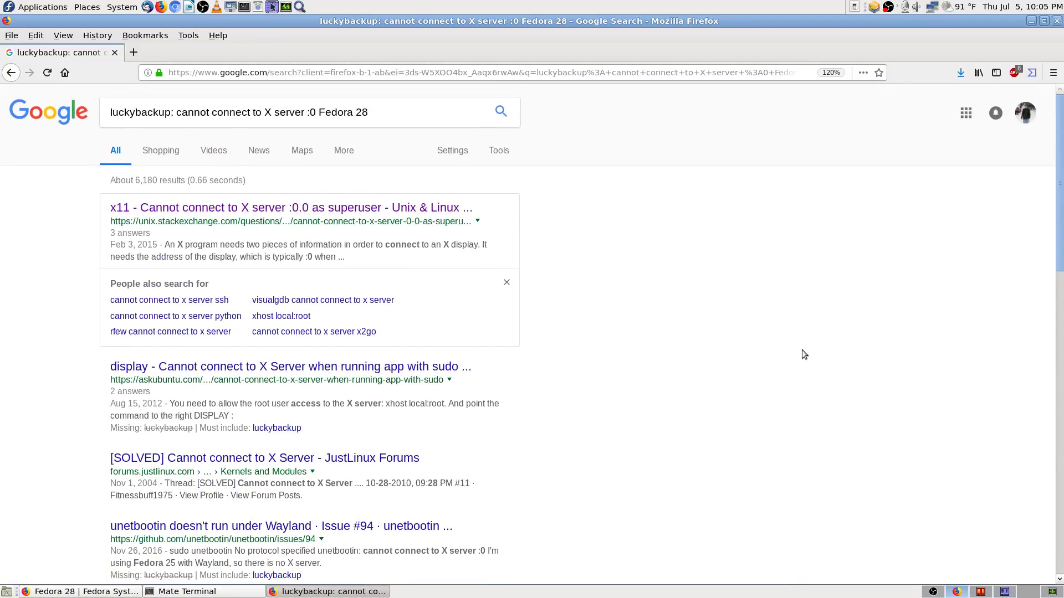
pyautogui.scroll(-3, 696, 352)
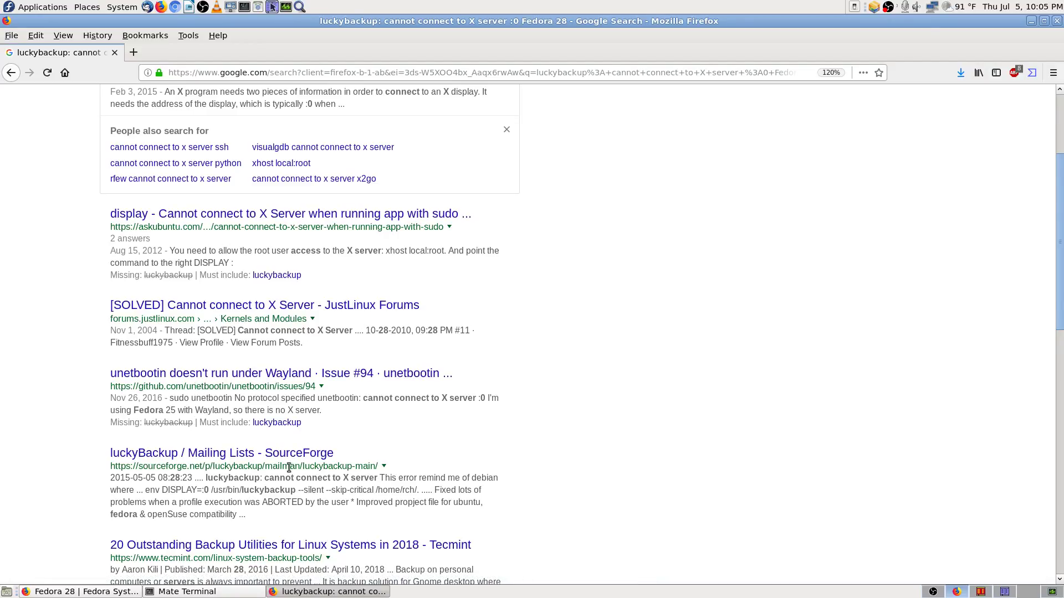
pyautogui.scroll(-2, 737, 395)
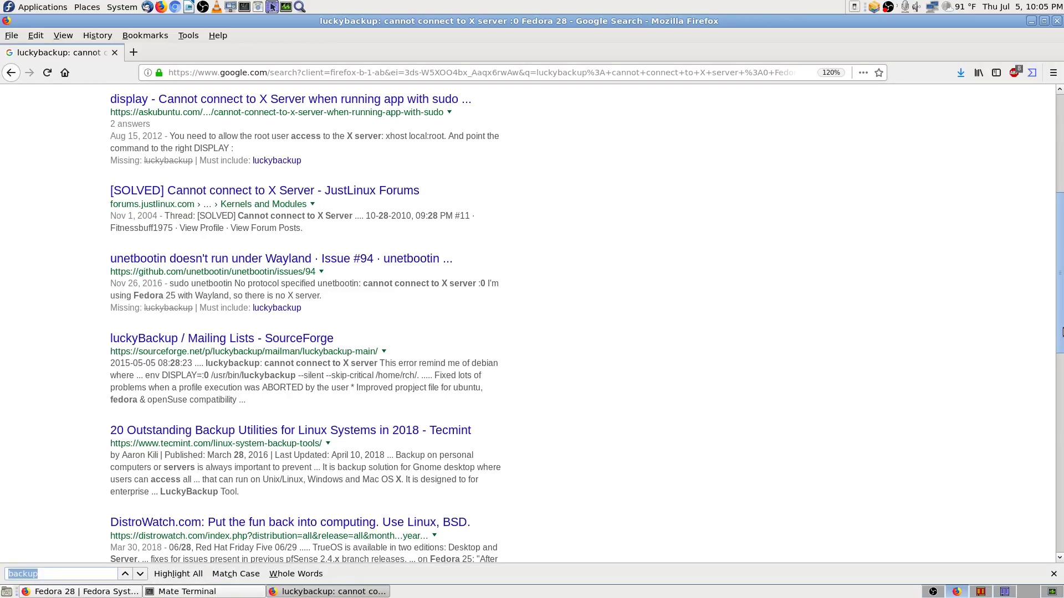
# Step: Step through 'backup' matches and open the luckyBackup / Mailing Lists - SourceForge result in a background tab
pyautogui.press('Return')
pyautogui.press('Return')
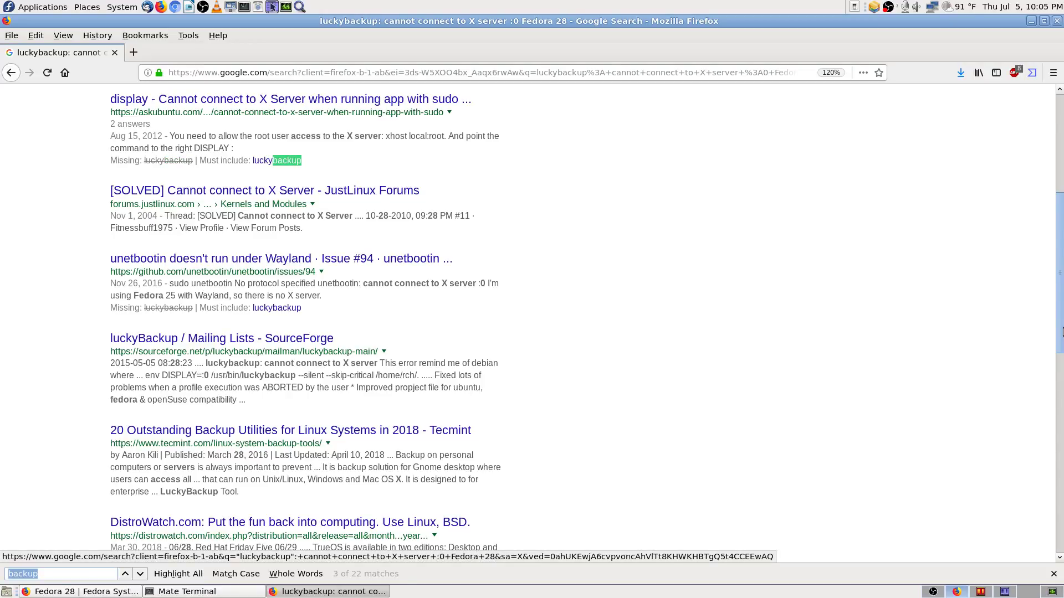
pyautogui.press('Return')
pyautogui.press('Return')
pyautogui.press('Return')
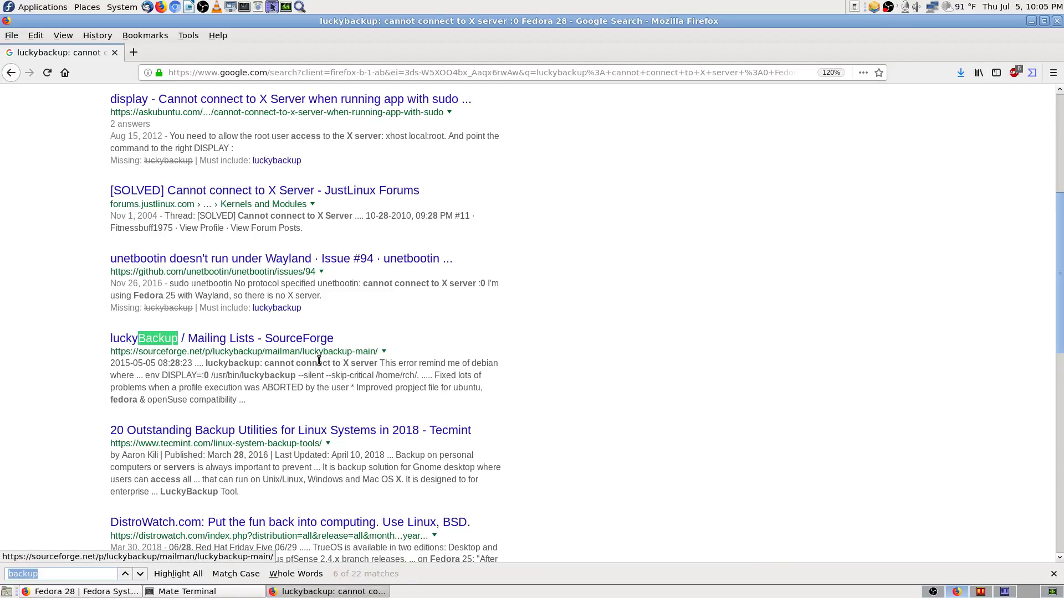
pyautogui.middleClick(306, 339)
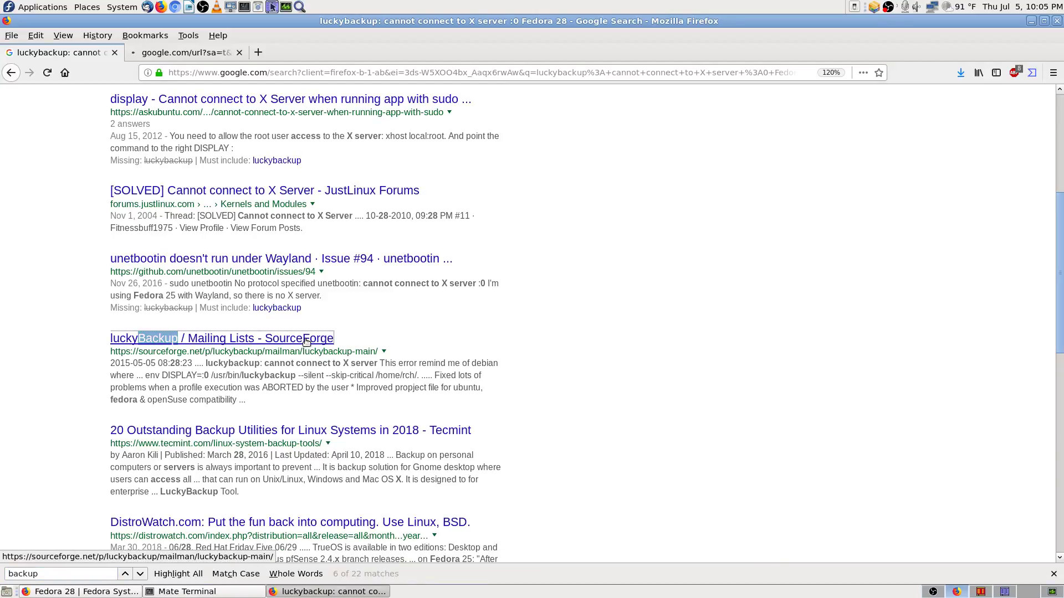
# Step: Read the mailing-list cron redirection post, highlighting its '--silent' option, then bring up Krusader's LastCronLog viewer
pyautogui.click(189, 52)
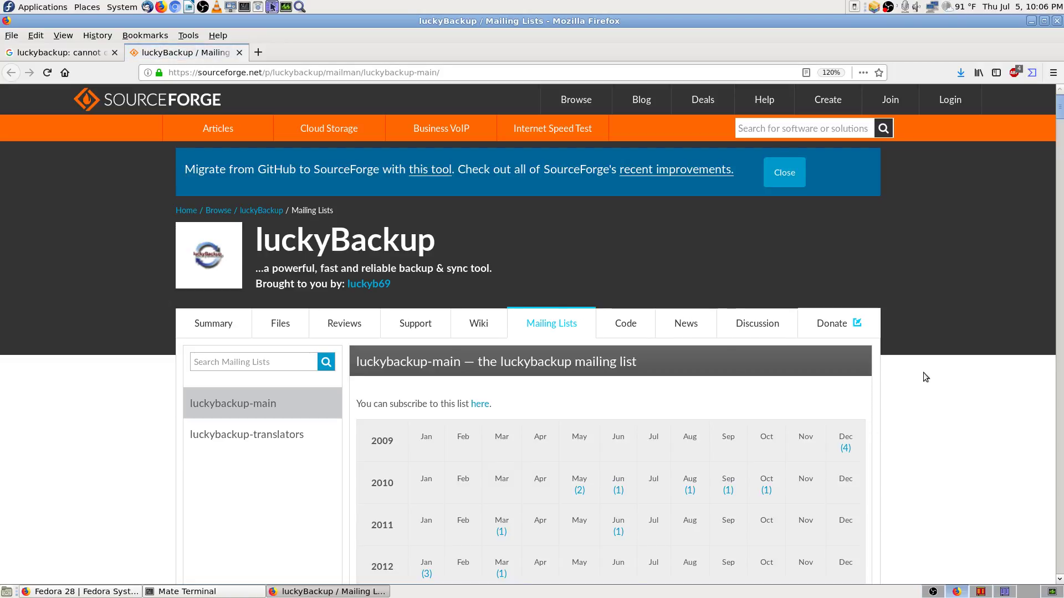
pyautogui.scroll(-3, 916, 368)
pyautogui.scroll(-5, 947, 386)
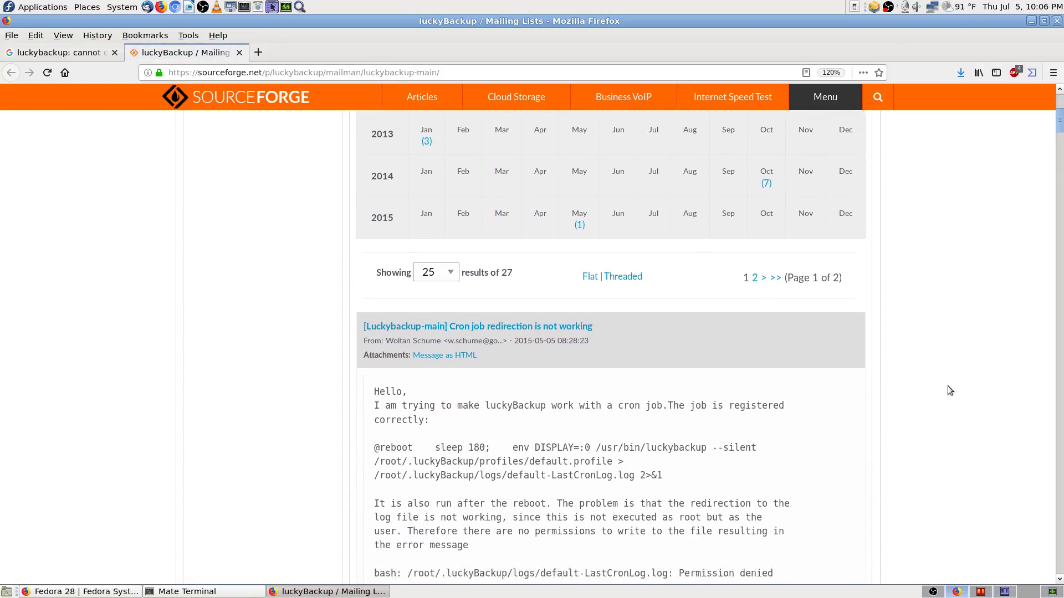
pyautogui.scroll(-1, 947, 386)
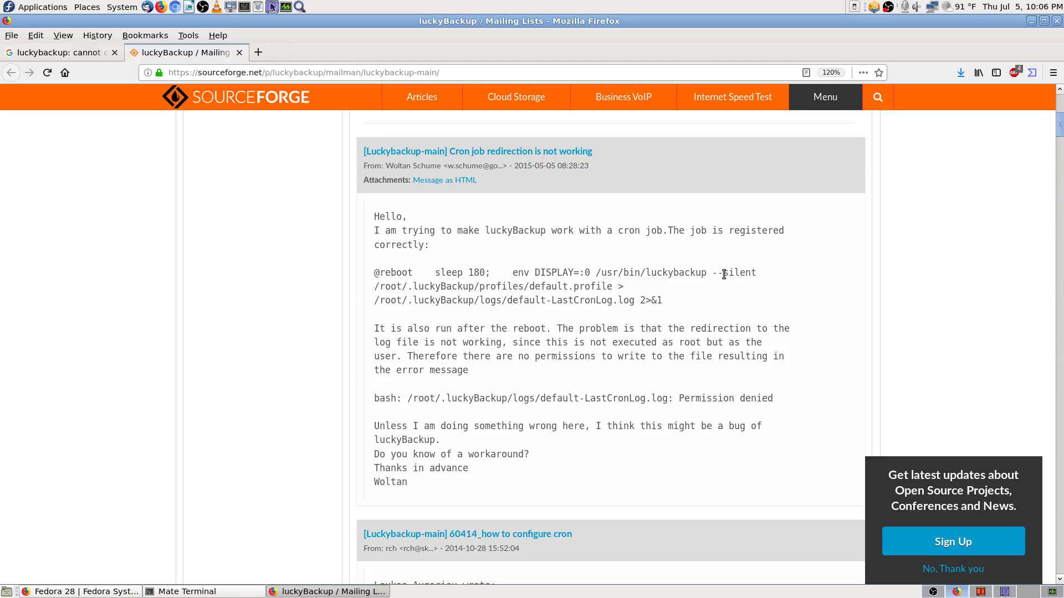
pyautogui.moveTo(712, 271); pyautogui.dragTo(767, 270)
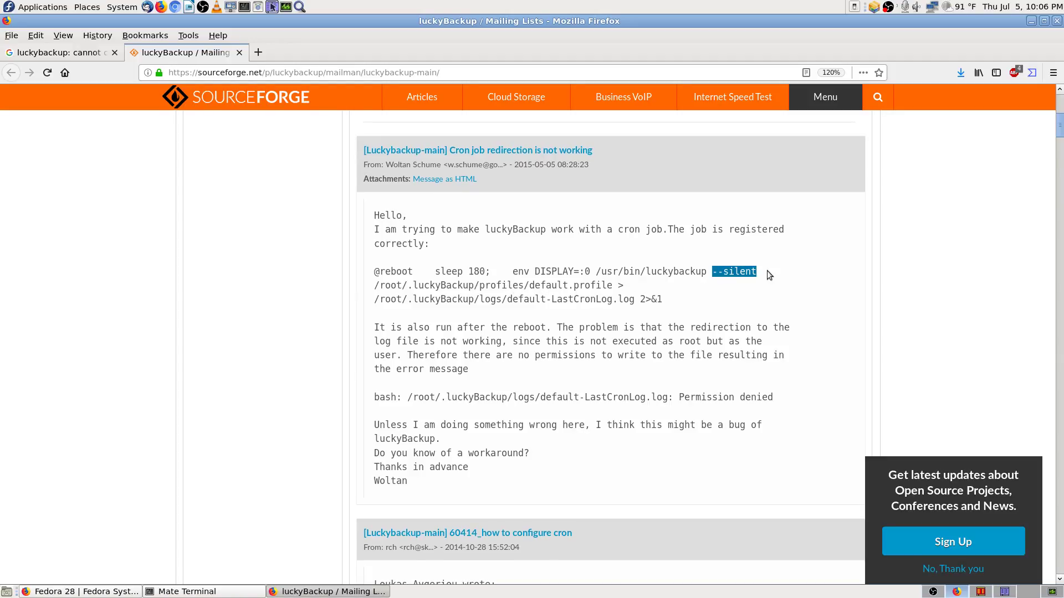
pyautogui.click(756, 311)
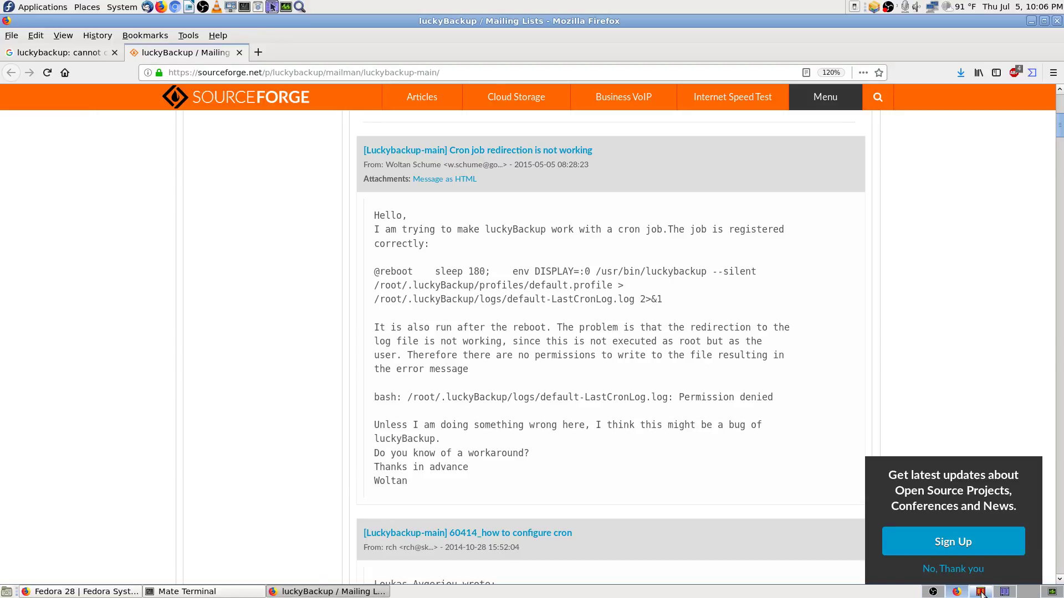
pyautogui.click(980, 592)
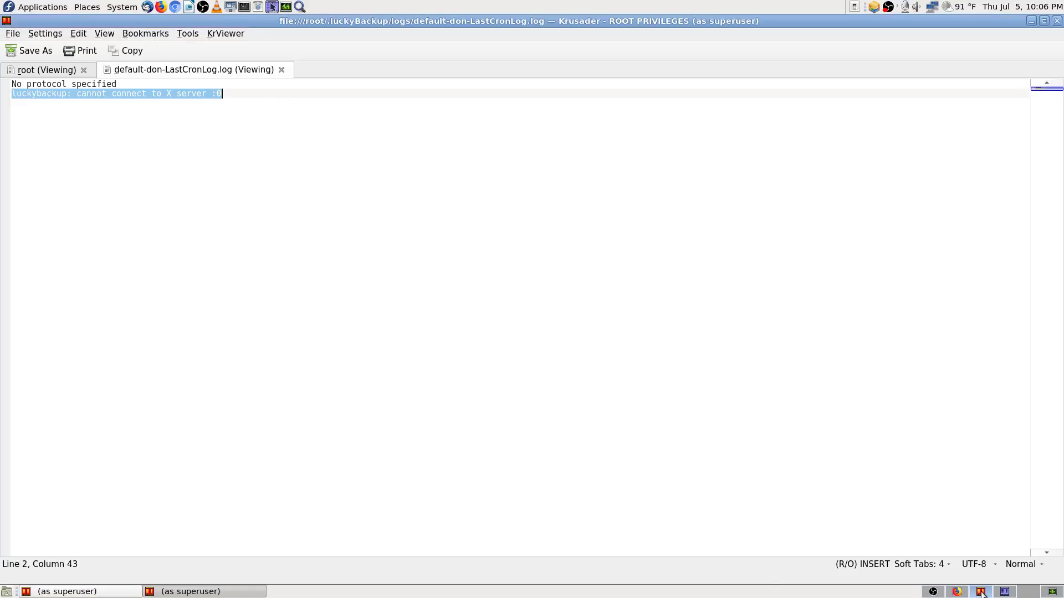
# Step: Check the luckybackup entries in root's crontab, then go back to the mailing list in Firefox
pyautogui.click(48, 69)
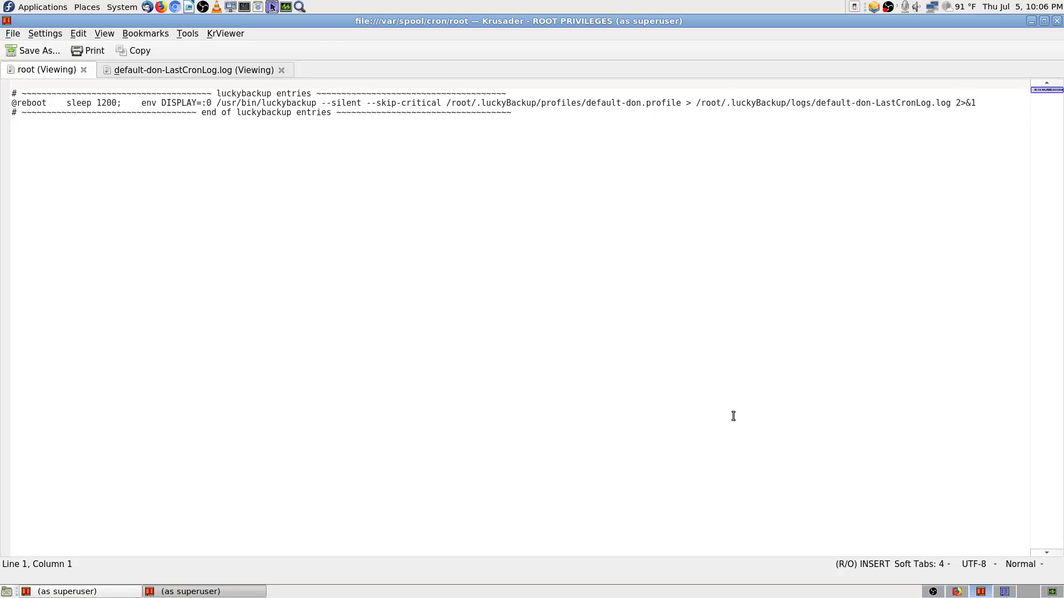
pyautogui.click(957, 591)
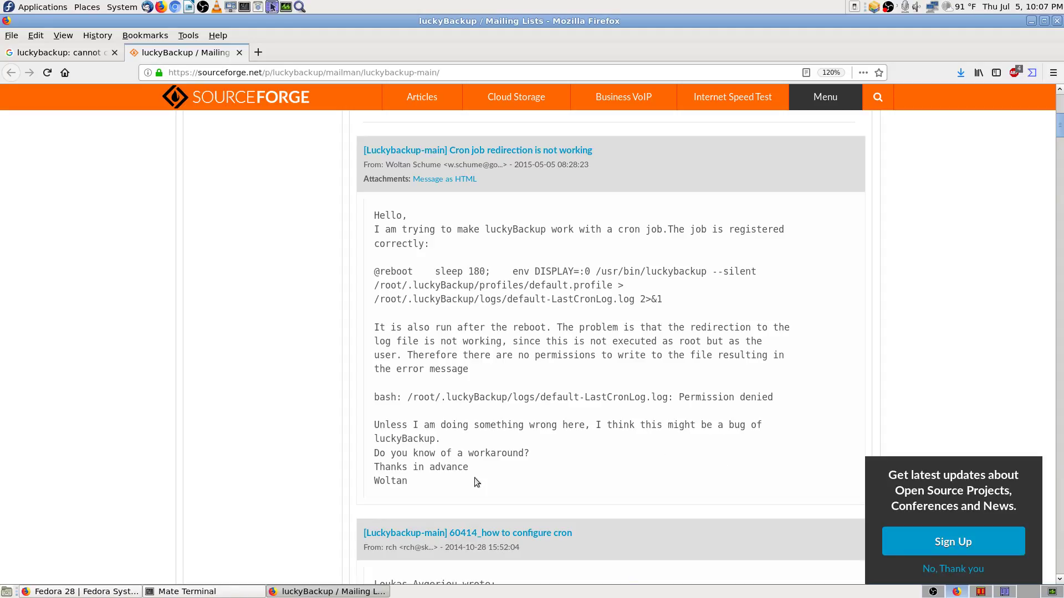
# Step: Scroll down the luckyBackup mailing list past the cron configuration thread, then back up to the release posts
pyautogui.scroll(-3, 365, 467)
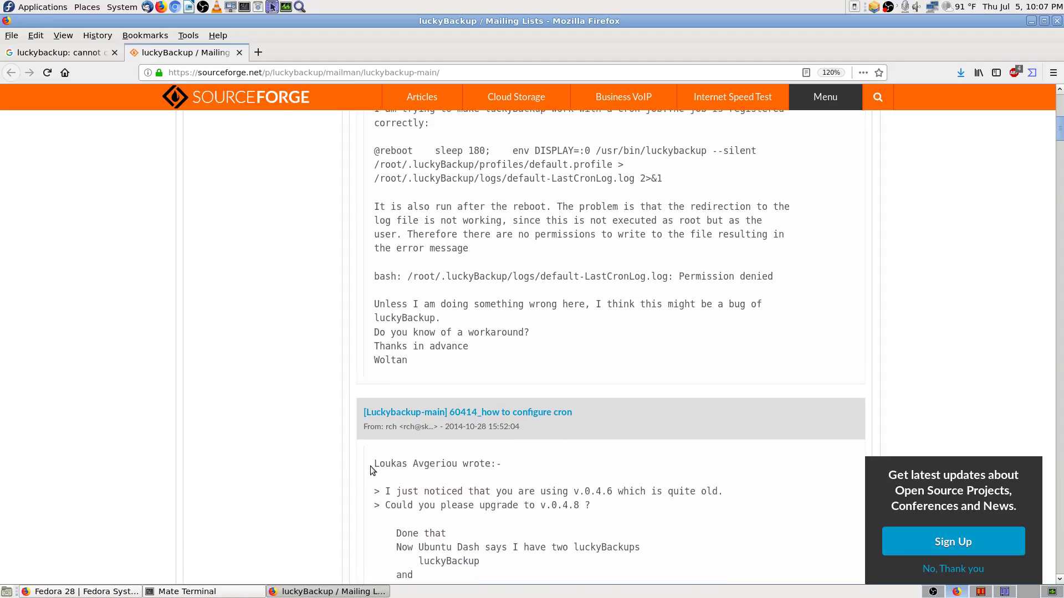
pyautogui.scroll(-1, 370, 466)
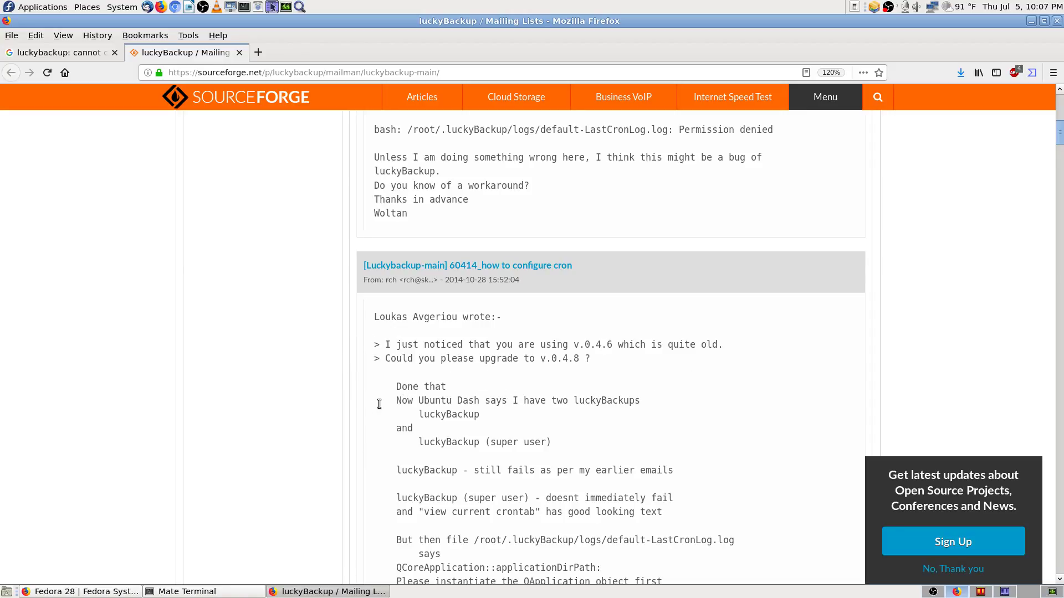
pyautogui.scroll(-2, 352, 412)
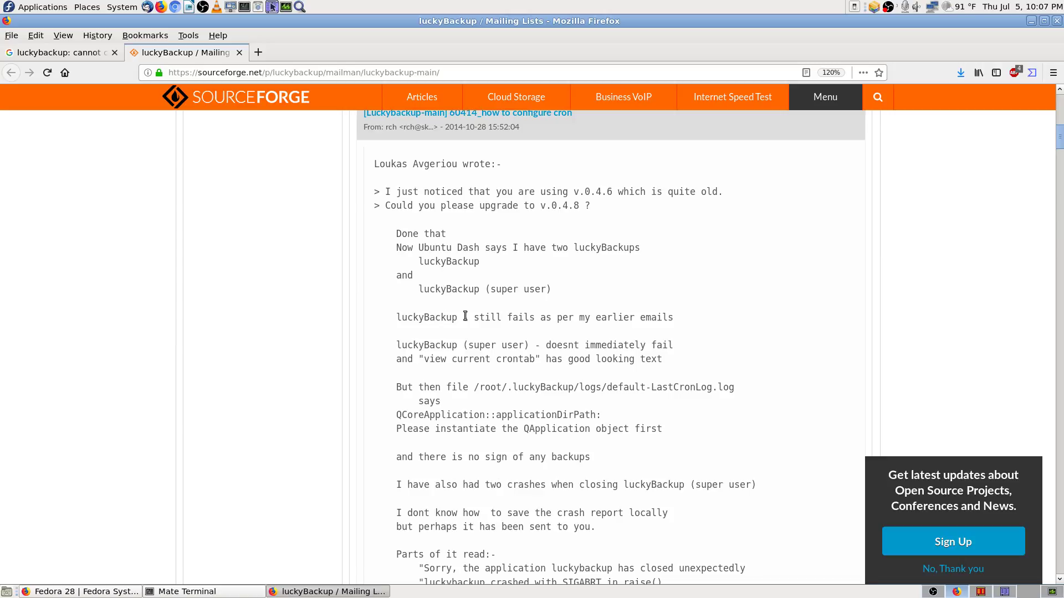
pyautogui.scroll(-2, 387, 343)
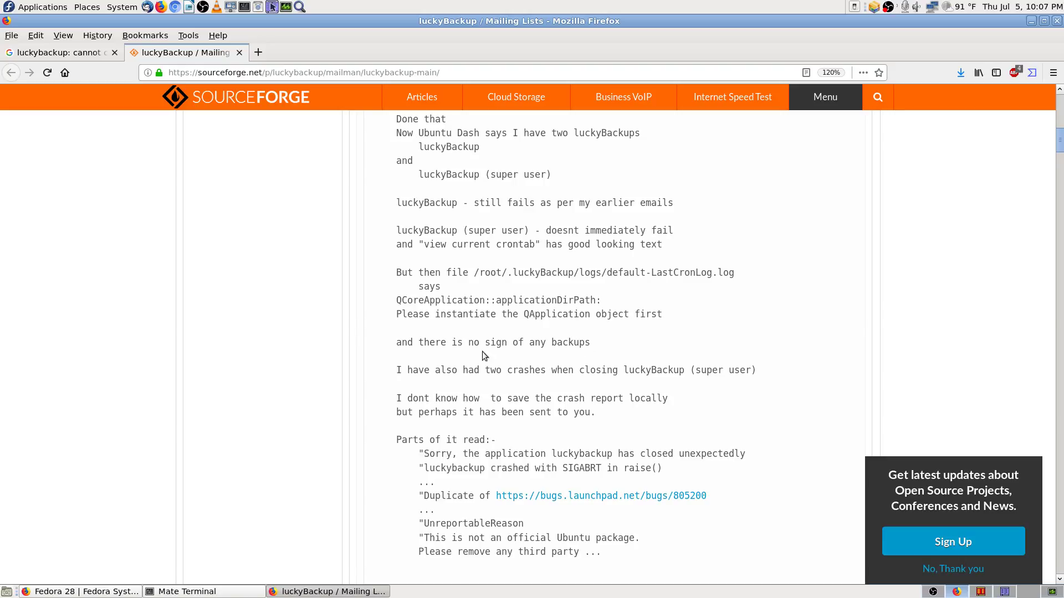
pyautogui.scroll(-2, 405, 357)
pyautogui.scroll(-2, 379, 316)
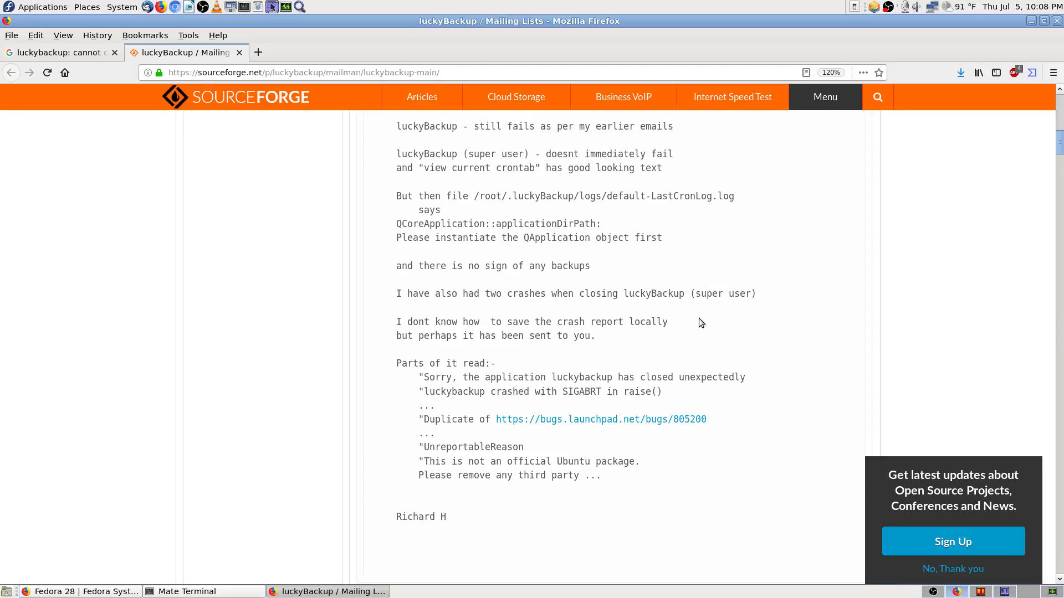
pyautogui.scroll(-3, 384, 349)
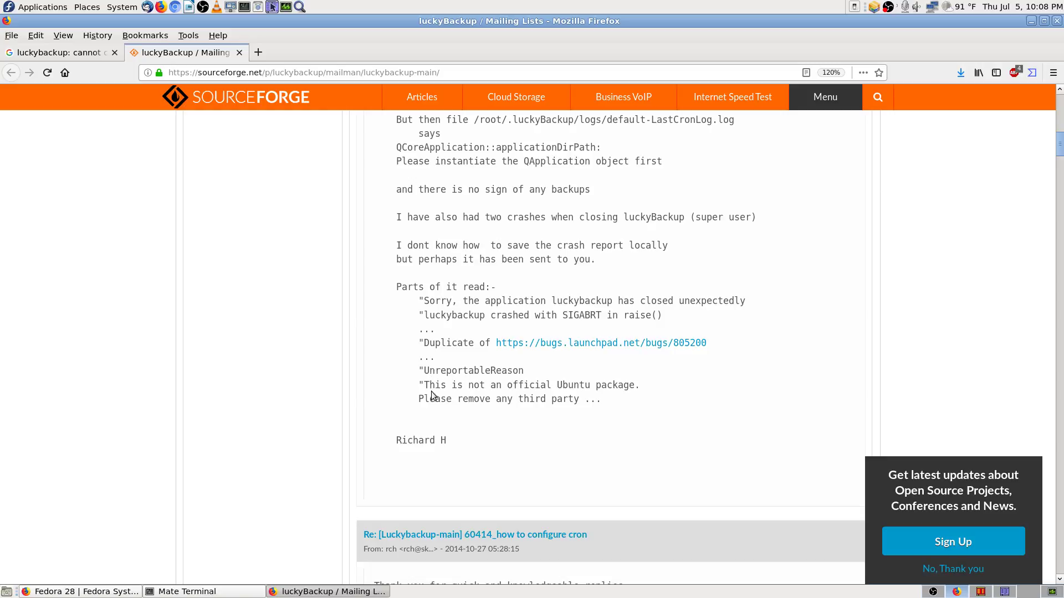
pyautogui.scroll(-1, 480, 397)
pyautogui.scroll(-5, 413, 394)
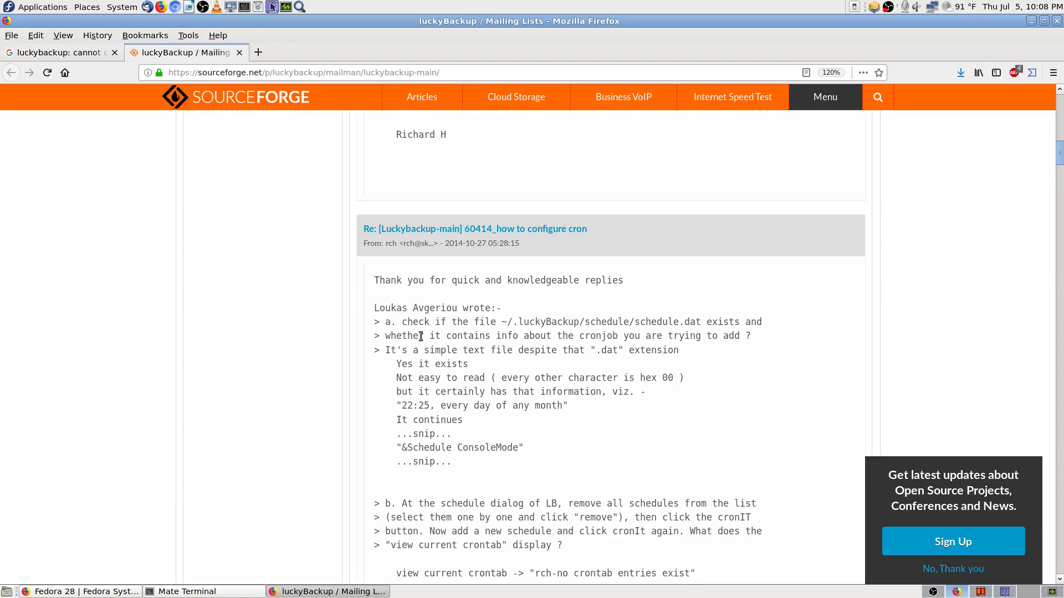
pyautogui.scroll(-3, 377, 360)
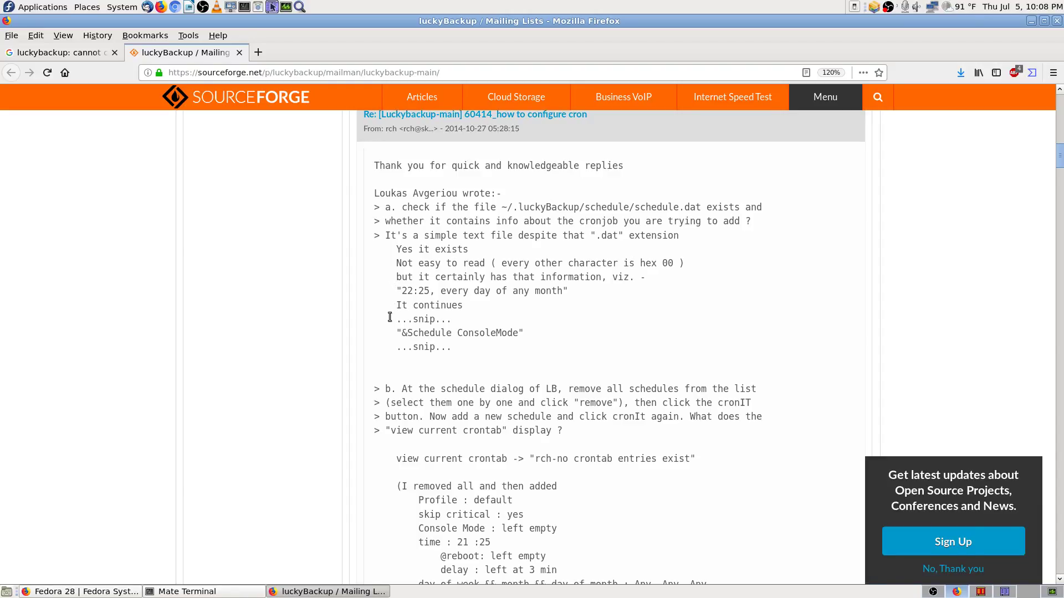
pyautogui.scroll(-5, 389, 349)
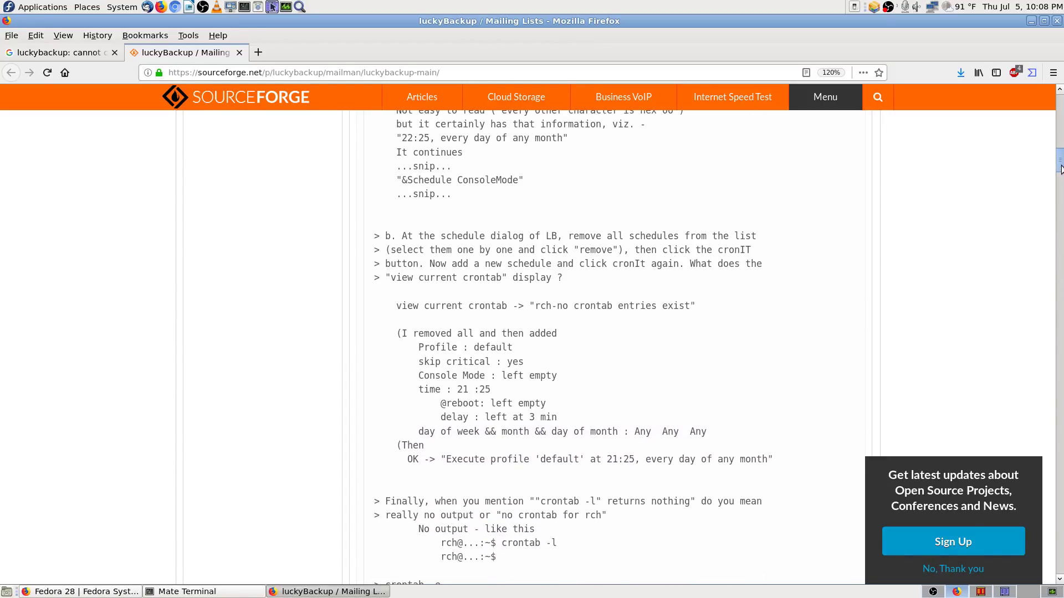
pyautogui.moveTo(1060, 162); pyautogui.dragTo(1051, 561)
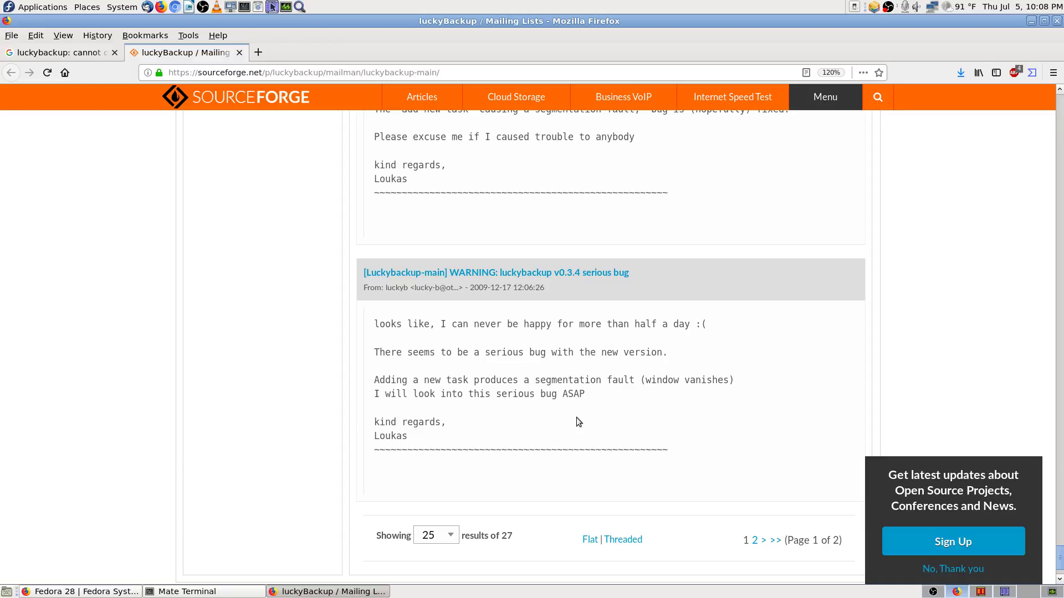
pyautogui.scroll(4, 350, 380)
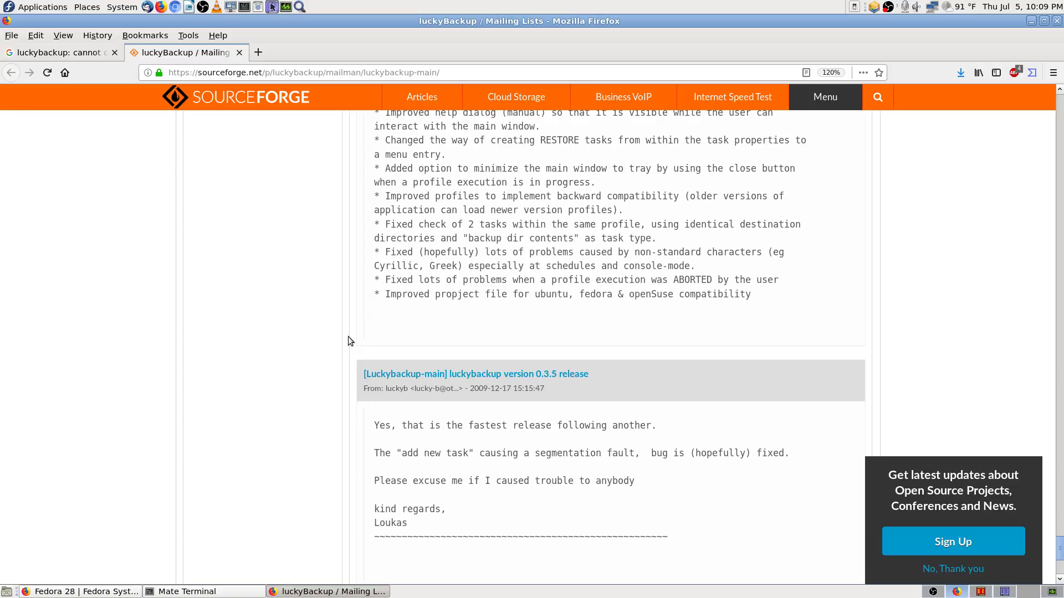
pyautogui.scroll(3, 348, 337)
pyautogui.scroll(1, 1059, 127)
pyautogui.click(1060, 128)
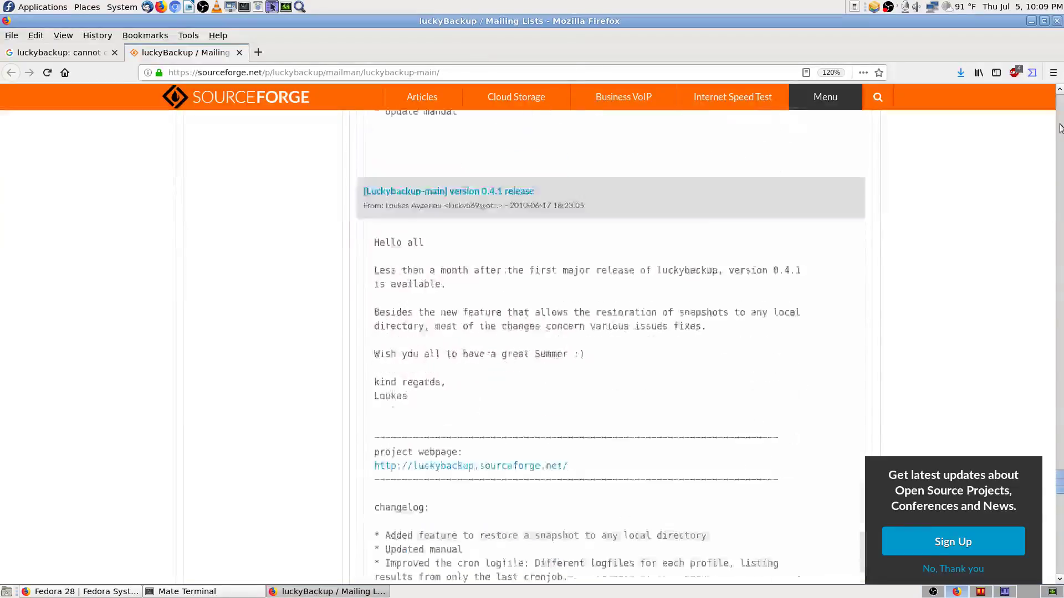
pyautogui.moveTo(1060, 298); pyautogui.dragTo(1059, 106)
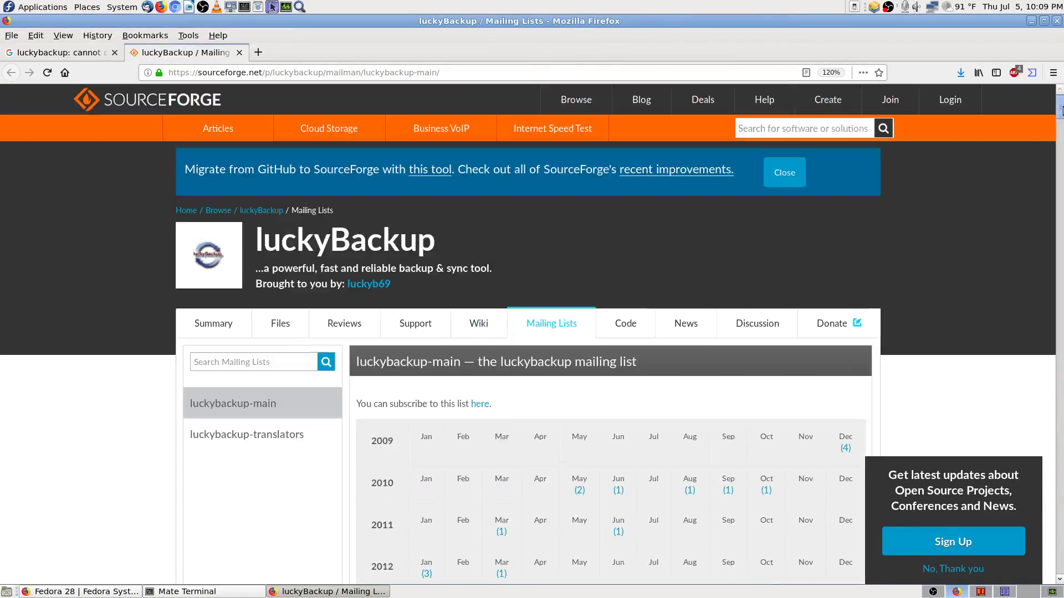
pyautogui.scroll(-5, 262, 487)
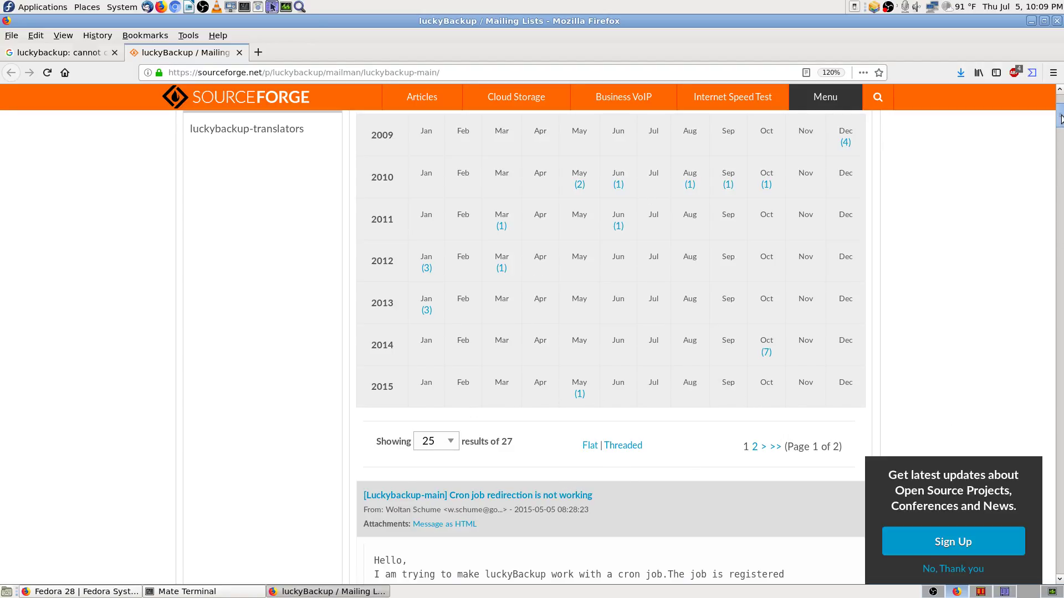
pyautogui.moveTo(1060, 118); pyautogui.dragTo(1062, 123)
pyautogui.scroll(1, 602, 199)
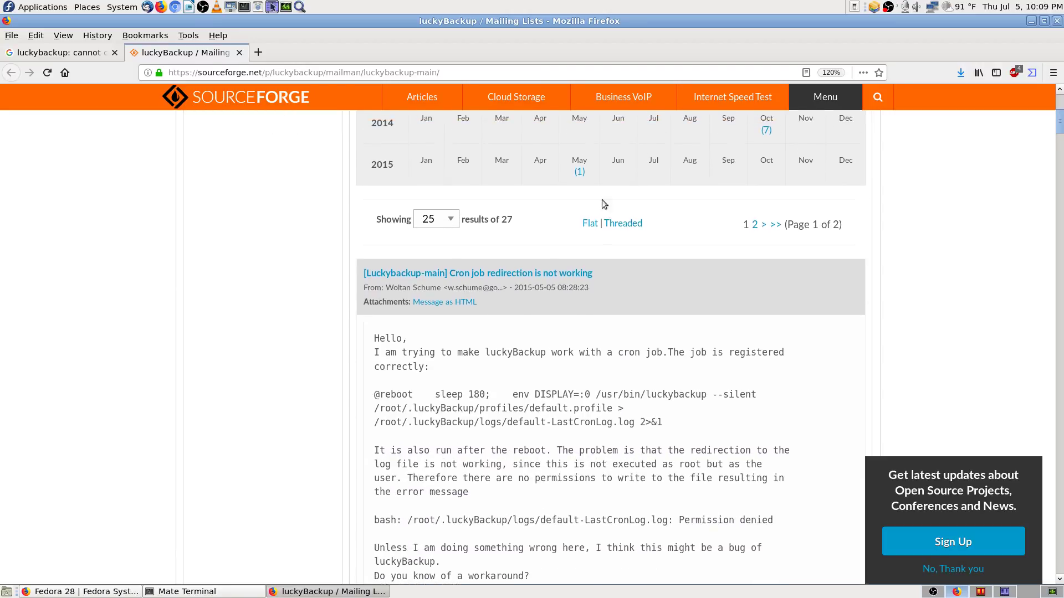
pyautogui.moveTo(1060, 129); pyautogui.dragTo(1060, 559)
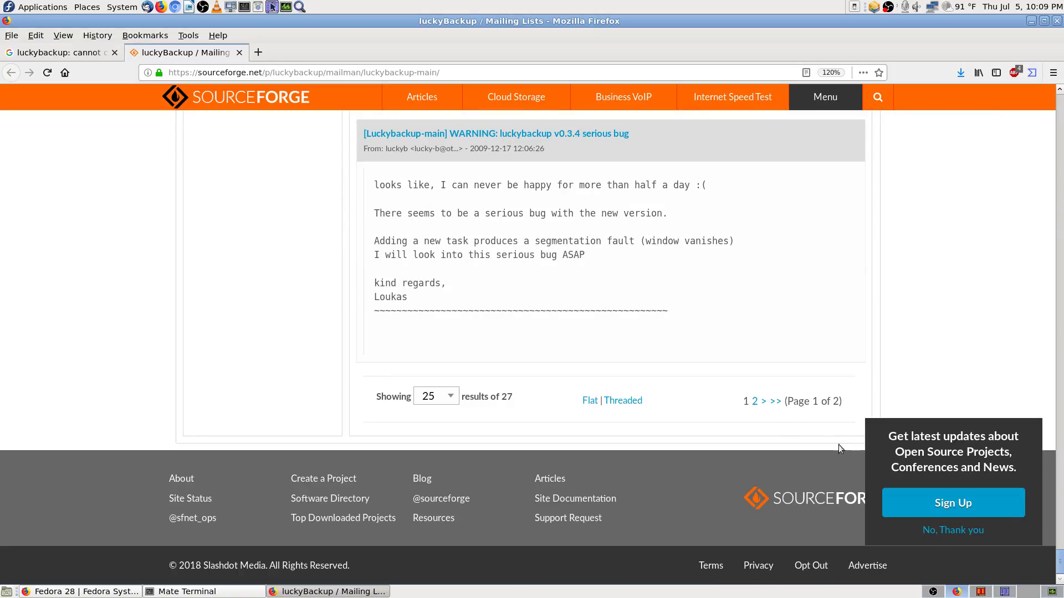
pyautogui.scroll(1, 554, 278)
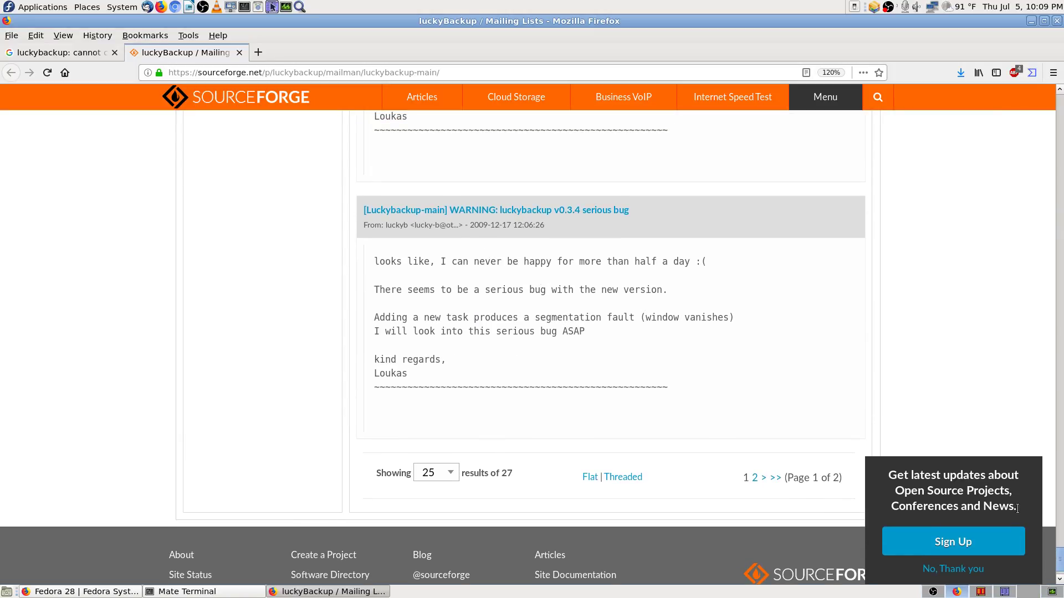
pyautogui.moveTo(1060, 558); pyautogui.dragTo(1062, 115)
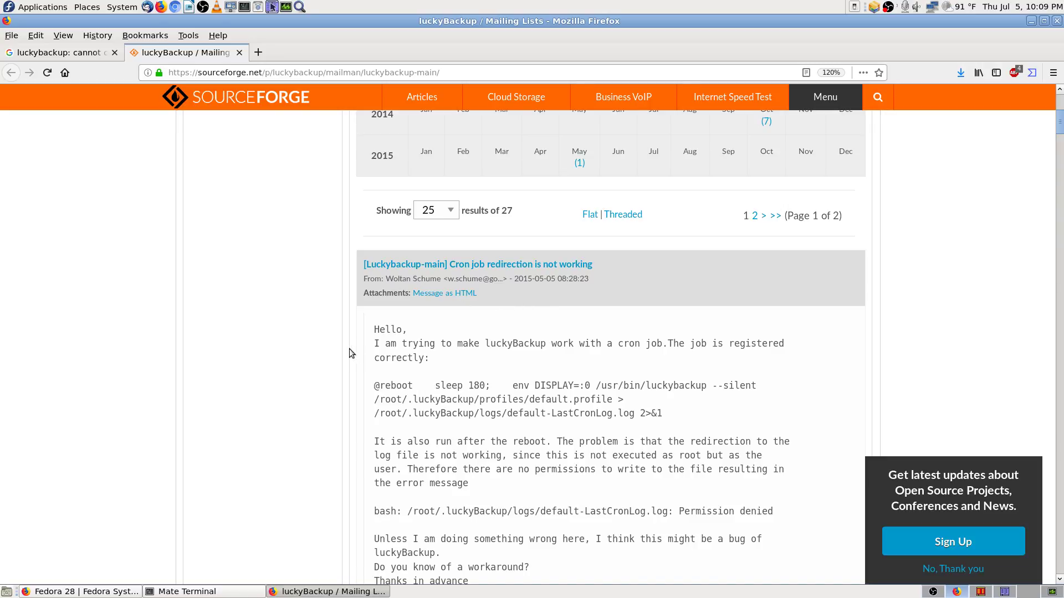
pyautogui.scroll(-10, 349, 354)
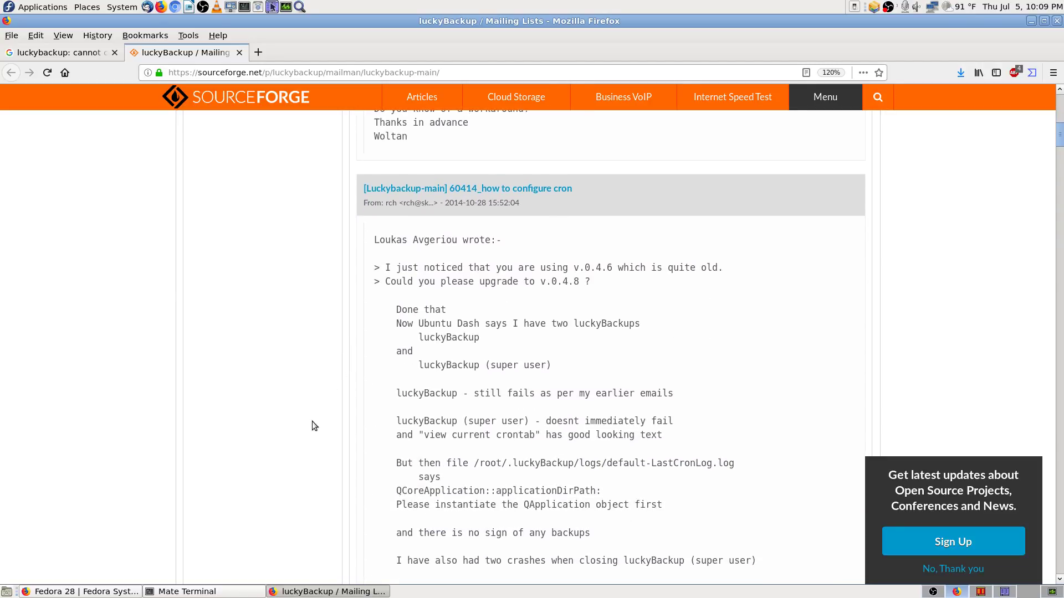
pyautogui.scroll(-10, 313, 423)
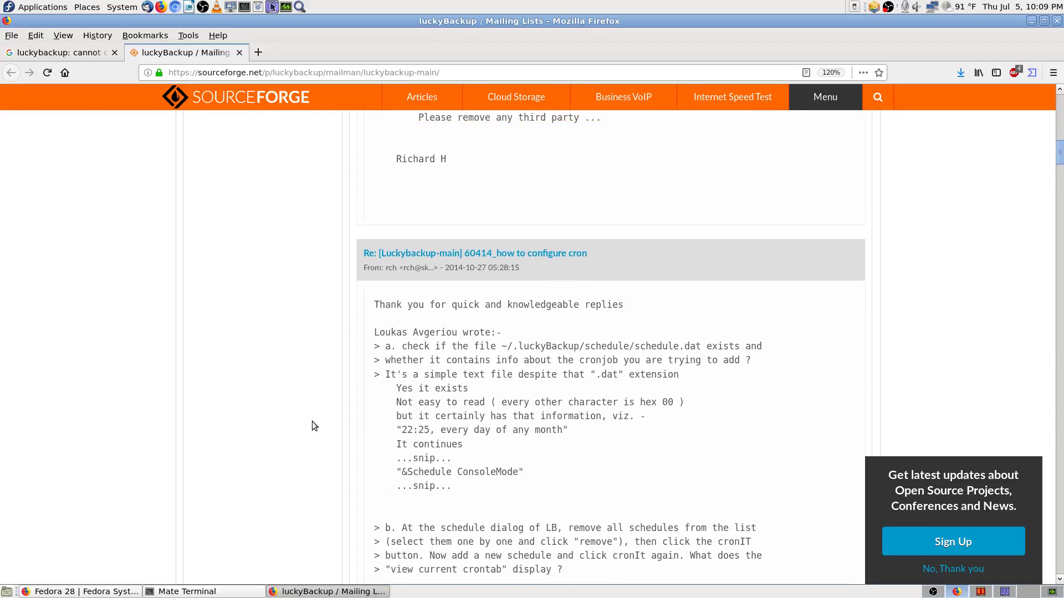
pyautogui.scroll(-3, 312, 425)
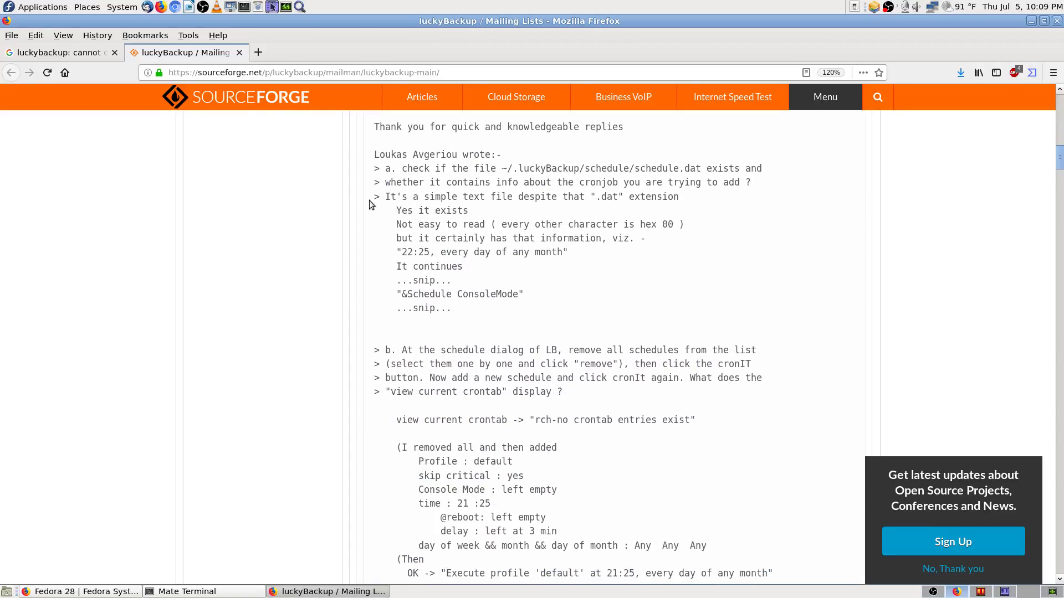
pyautogui.scroll(-5, 377, 295)
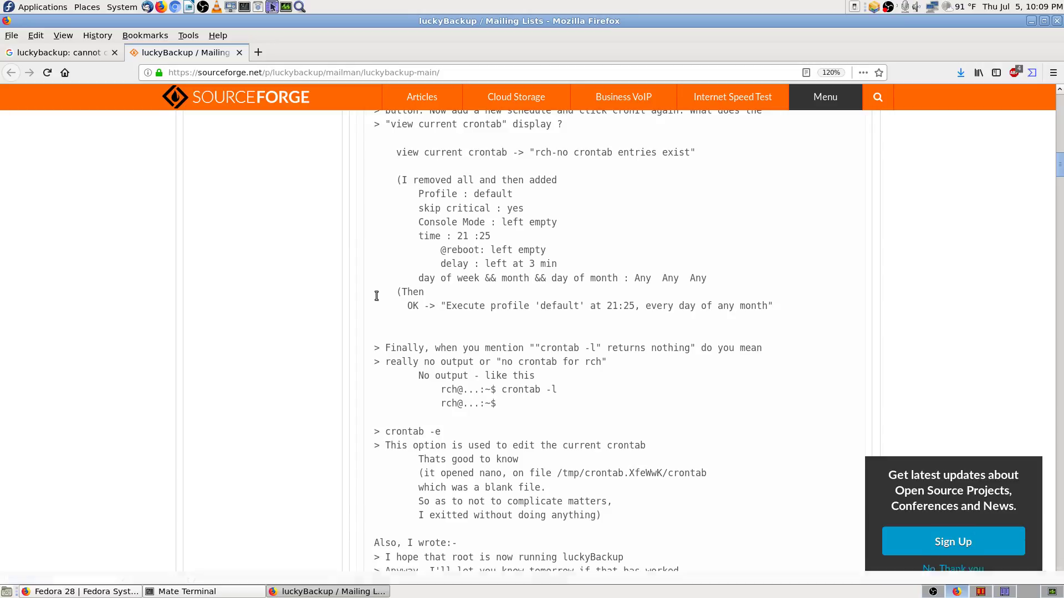
# Step: Search the mailing-list page for 'fix' (41 matches), then return to the Google results tab
pyautogui.hotkey('ctrl', 'f')
pyautogui.write('fix')
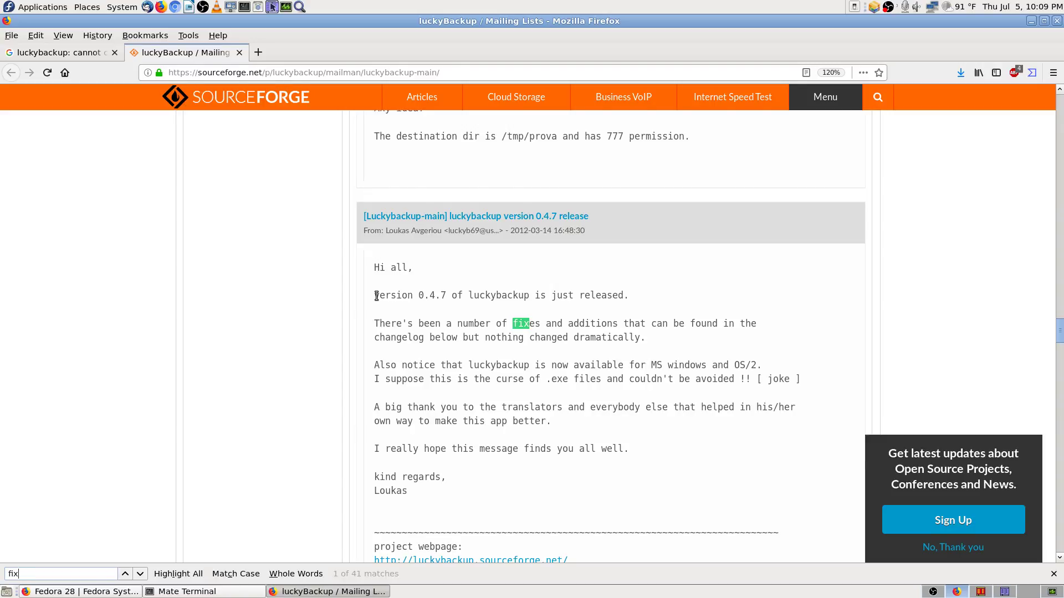
pyautogui.press('Return')
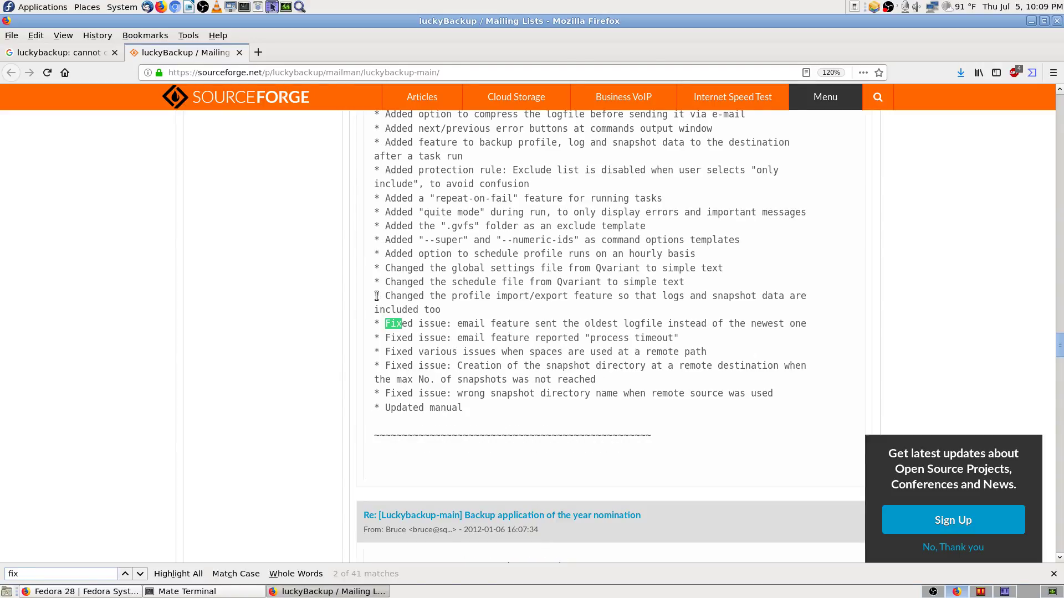
pyautogui.press('Return')
pyautogui.press('Return')
pyautogui.press('Return')
pyautogui.press('Return')
pyautogui.press('Return')
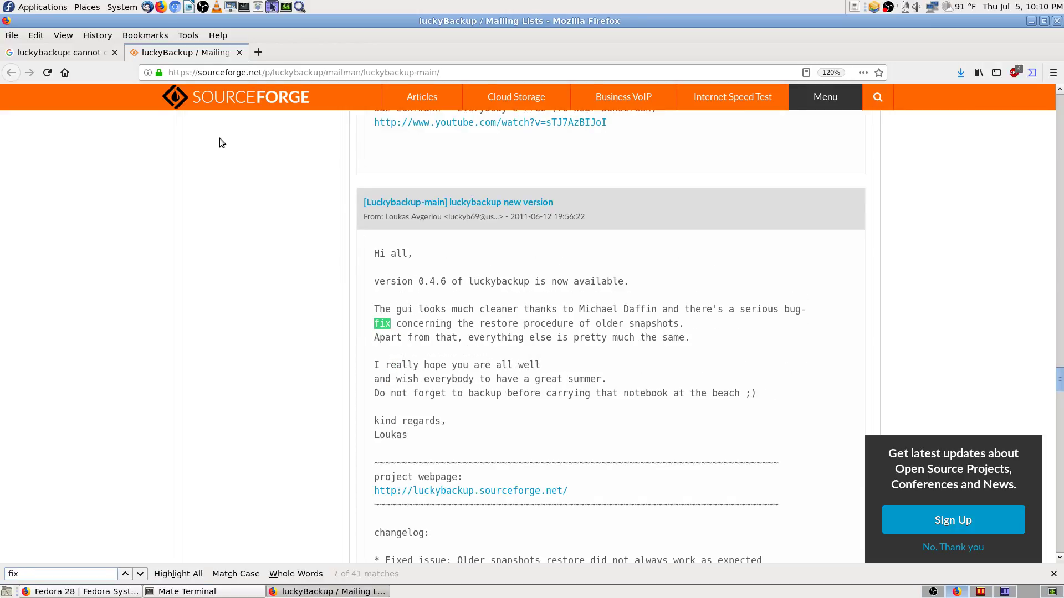
pyautogui.click(76, 54)
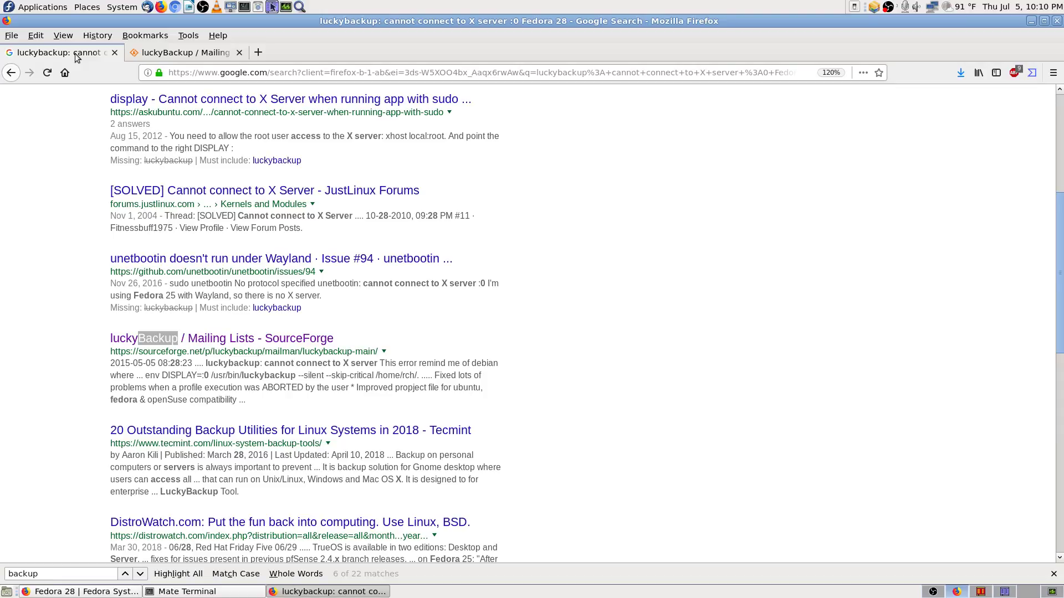
# Step: Try inserting 'in' before Fedora in the Google query, then remove it again
pyautogui.scroll(5, 709, 383)
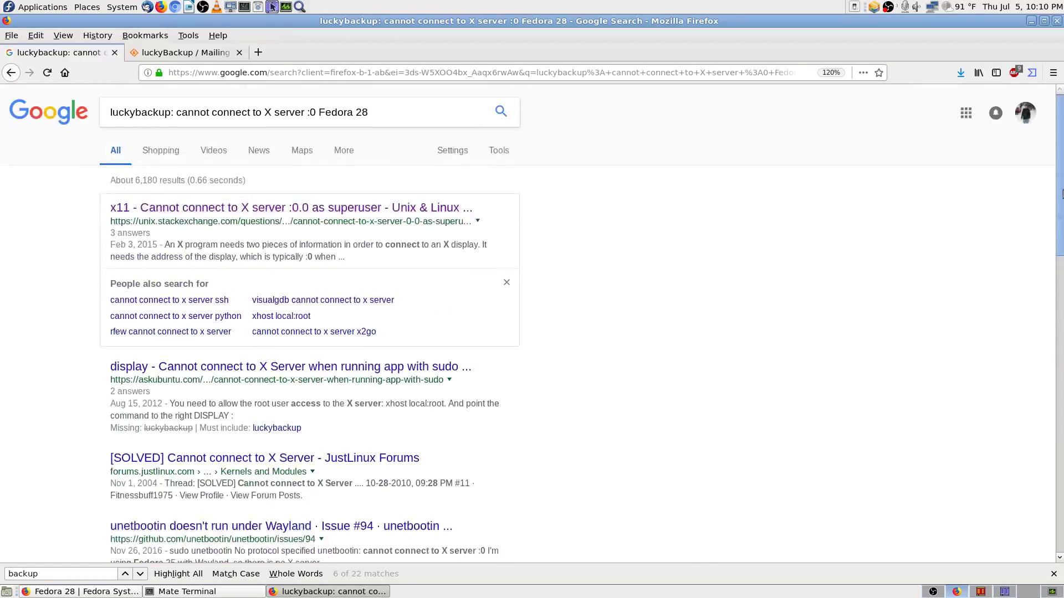
pyautogui.click(429, 112)
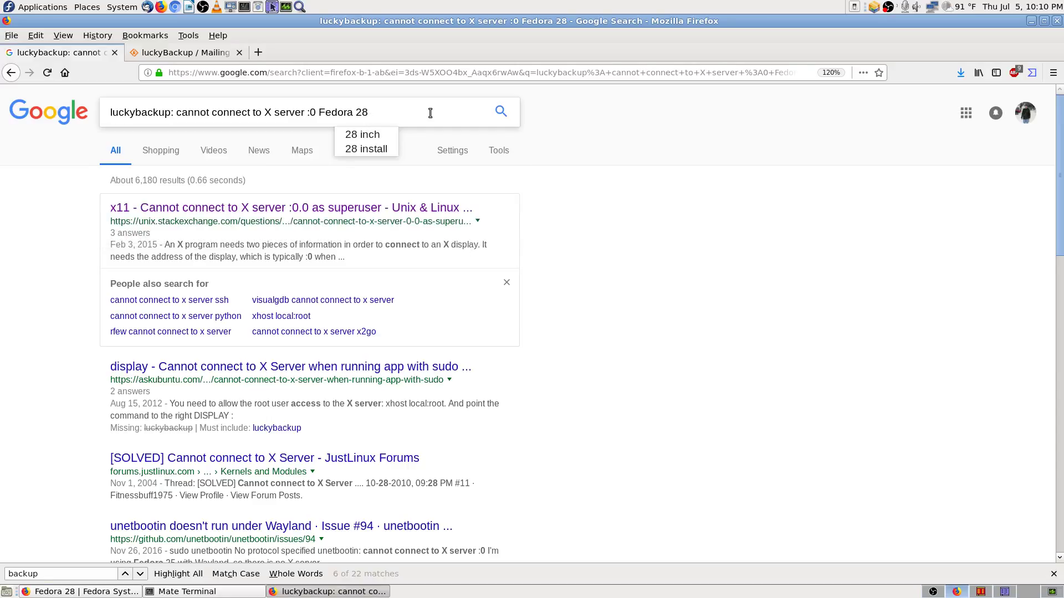
pyautogui.press('Left')
pyautogui.press('Left')
pyautogui.press('Left')
pyautogui.press('Left')
pyautogui.press('Left')
pyautogui.press('Left')
pyautogui.press('Left')
pyautogui.press('Left')
pyautogui.press('Left')
pyautogui.write('in')
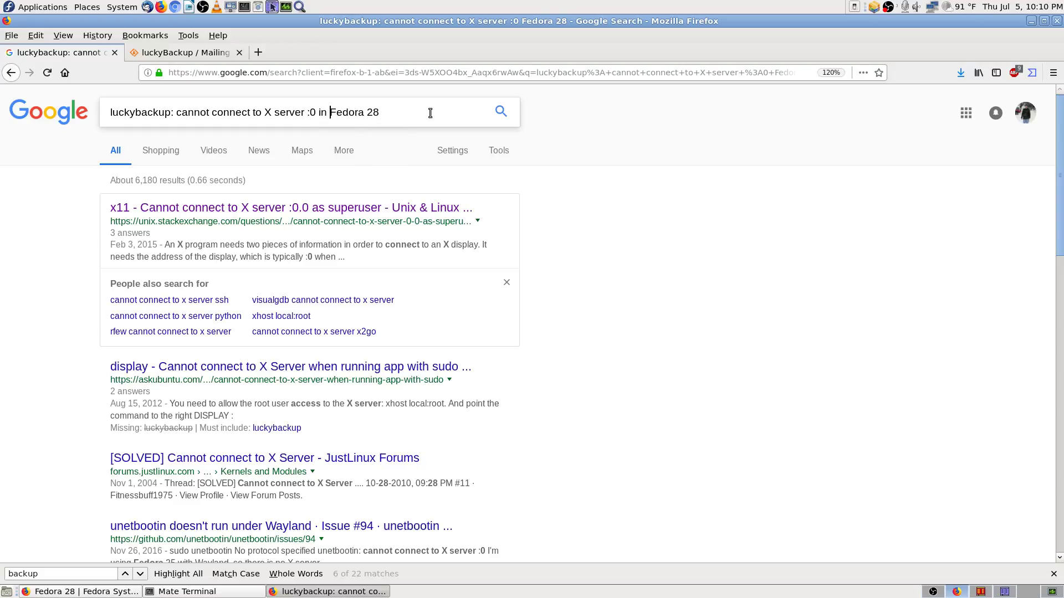
pyautogui.press('Right')
pyautogui.press('Right')
pyautogui.press('Right')
pyautogui.press('Right')
pyautogui.press('Right')
pyautogui.press('Right')
pyautogui.press('Right')
pyautogui.press('Right')
pyautogui.press('Left')
pyautogui.press('Left')
pyautogui.press('Left')
pyautogui.press('Left')
pyautogui.press('Left')
pyautogui.press('Left')
pyautogui.press('Left')
pyautogui.press('Left')
pyautogui.press('Left')
pyautogui.press('Left')
pyautogui.press('BackSpace')
pyautogui.press('BackSpace')
pyautogui.press('Delete')
pyautogui.press('Right')
pyautogui.press('Right')
pyautogui.press('Right')
pyautogui.press('Right')
# Step: Quote the X server :0 error phrase, append 2018, and rerun the search
pyautogui.press('End')
pyautogui.press('Left')
pyautogui.press('Left')
pyautogui.press('Left')
pyautogui.press('Left')
pyautogui.press('Left')
pyautogui.press('Left')
pyautogui.press('Left')
pyautogui.press('Left')
pyautogui.press('Left')
pyautogui.press('Left')
pyautogui.write('"')
pyautogui.press('Left')
pyautogui.press('Left')
pyautogui.press('Left')
pyautogui.press('Left')
pyautogui.press('Left')
pyautogui.press('Left')
pyautogui.press('Left')
pyautogui.press('Left')
pyautogui.press('Left')
pyautogui.press('Left')
pyautogui.press('Left')
pyautogui.press('Left')
pyautogui.press('Left')
pyautogui.press('Left')
pyautogui.press('Left')
pyautogui.press('Left')
pyautogui.press('Left')
pyautogui.press('Left')
pyautogui.press('Left')
pyautogui.press('Left')
pyautogui.write('"')
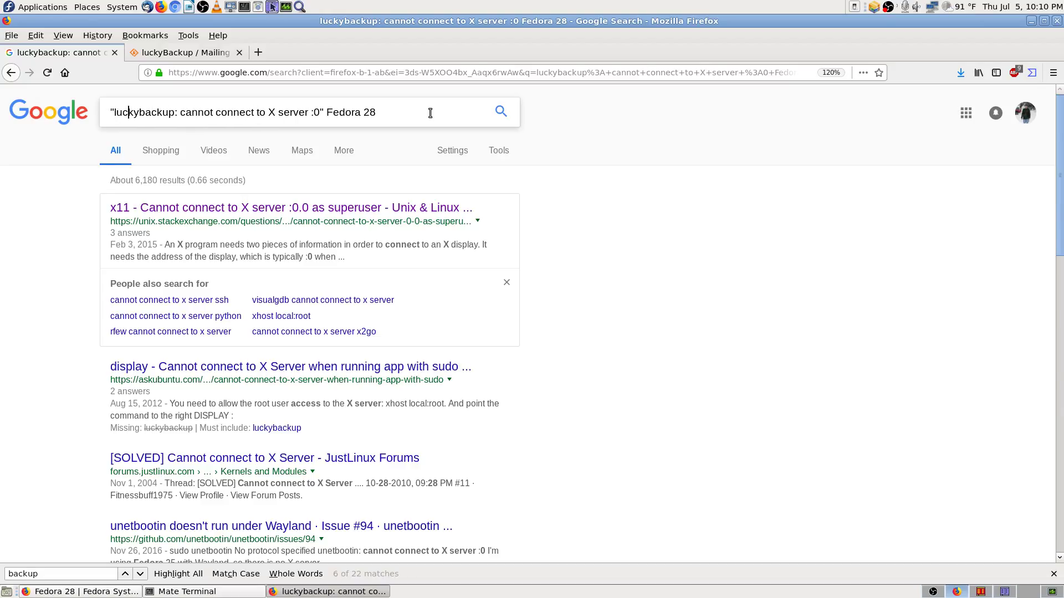
pyautogui.click(430, 112)
pyautogui.write('2018')
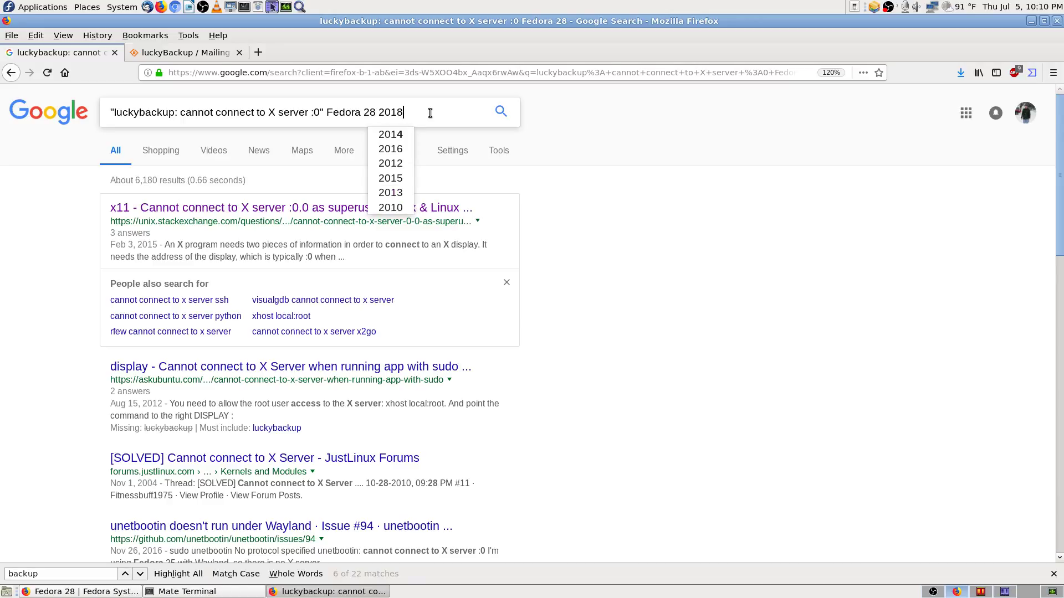
pyautogui.press('Return')
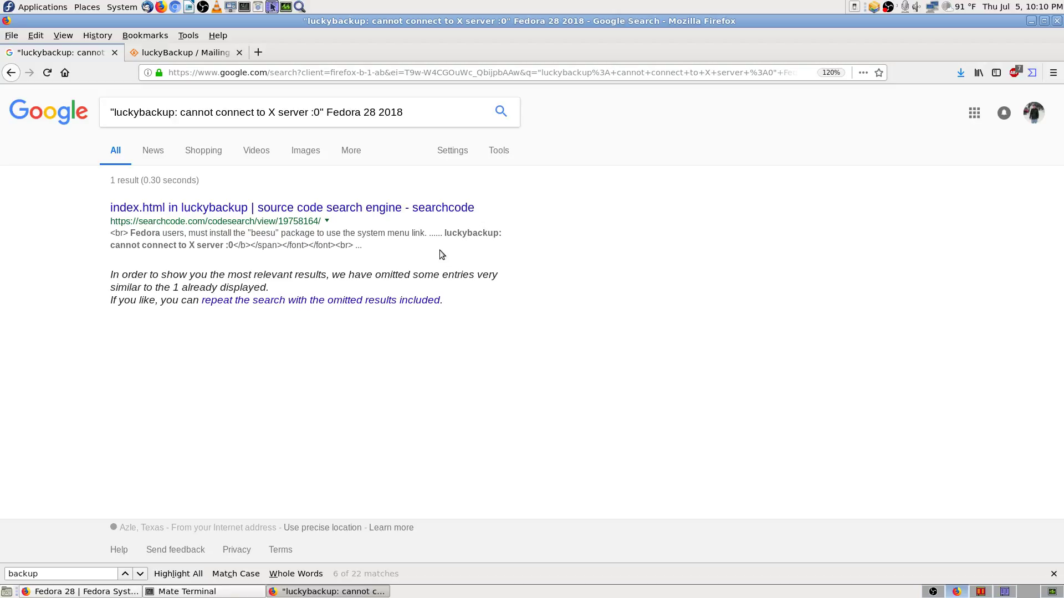
# Step: Open the searchcode luckybackup index.html result in a new tab and zoom in on it
pyautogui.middleClick(432, 211)
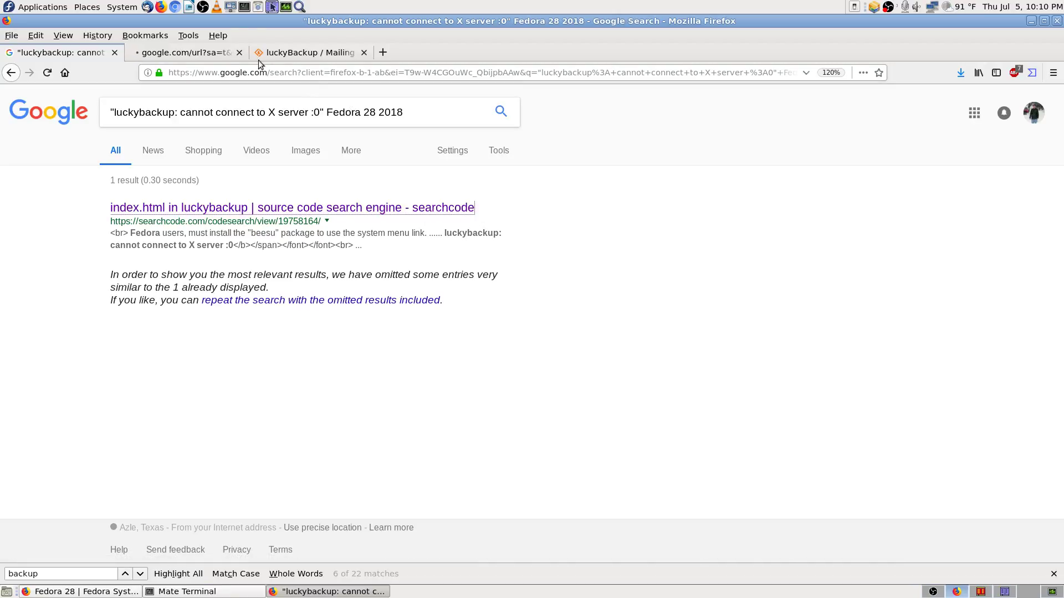
pyautogui.click(204, 55)
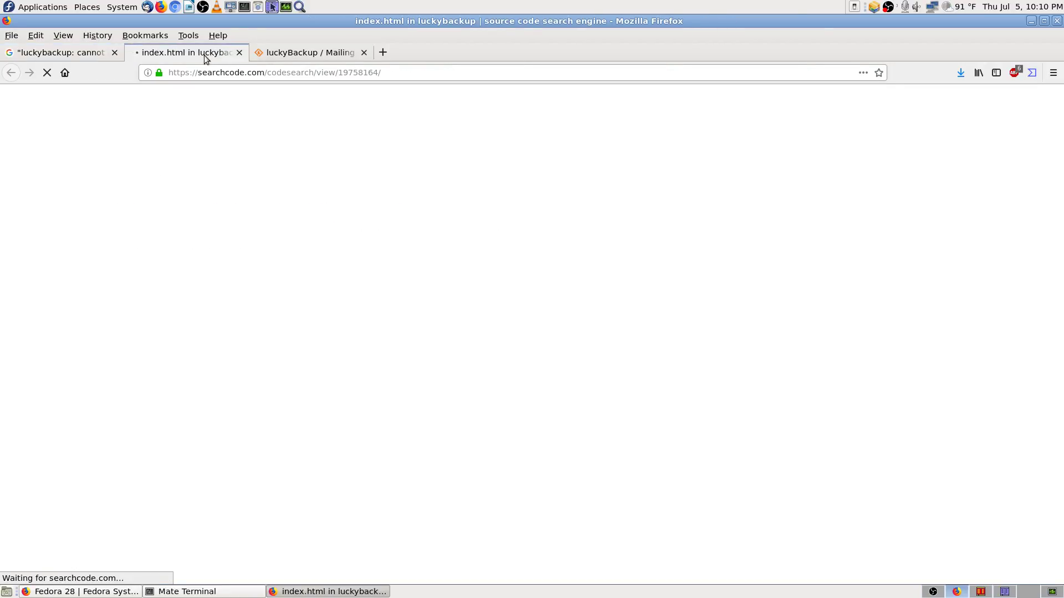
pyautogui.click(331, 52)
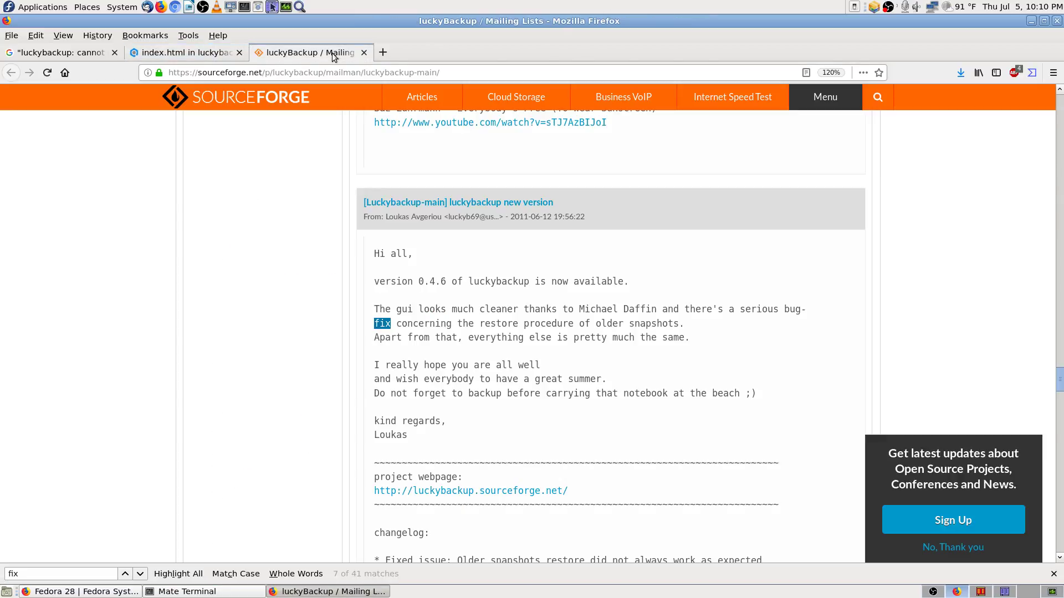
pyautogui.click(205, 53)
pyautogui.hotkey('ctrl', '+')
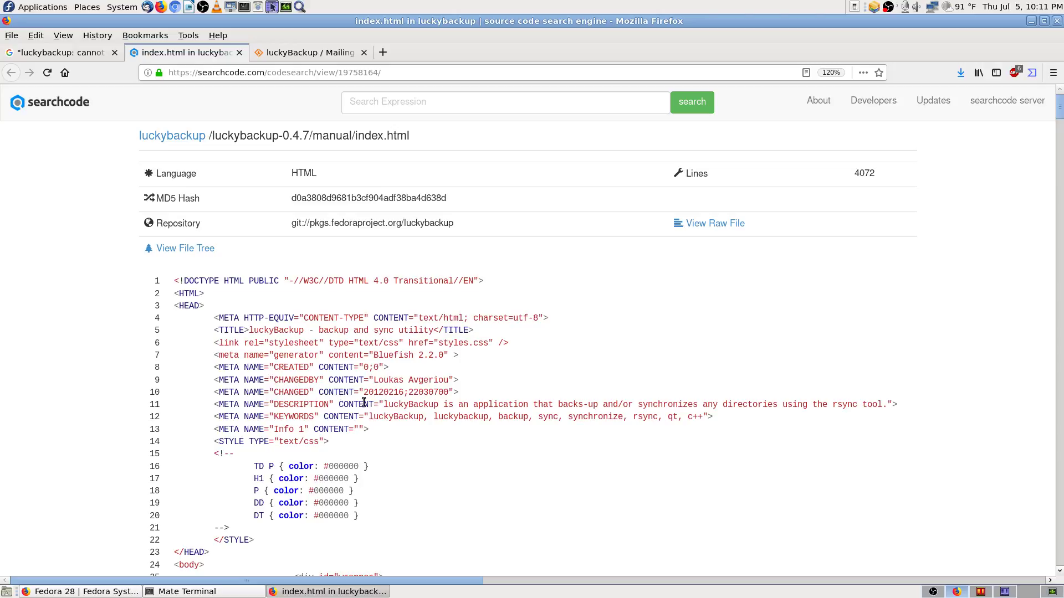
pyautogui.scroll(-3, 411, 429)
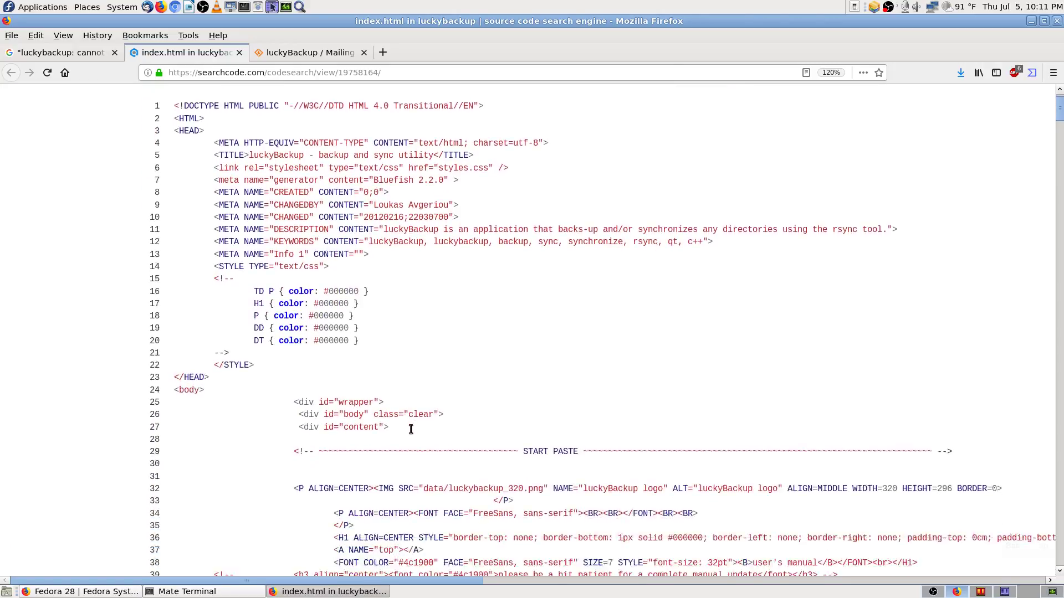
pyautogui.scroll(2, 545, 392)
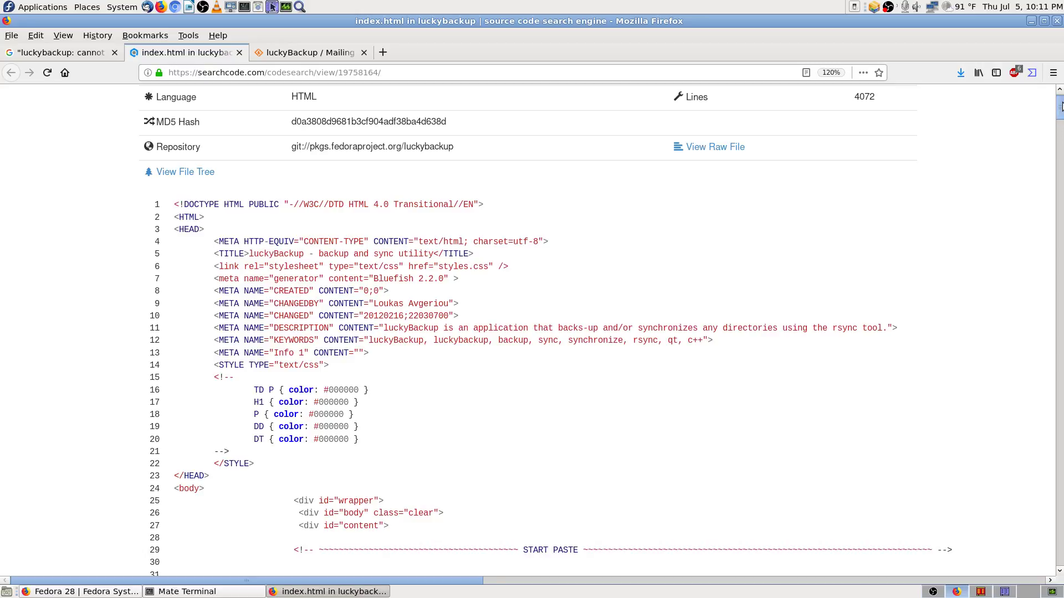
pyautogui.moveTo(1060, 113)
pyautogui.mouseDown()
pyautogui.moveTo(1060, 129)
pyautogui.moveTo(1060, 105)
pyautogui.mouseUp()
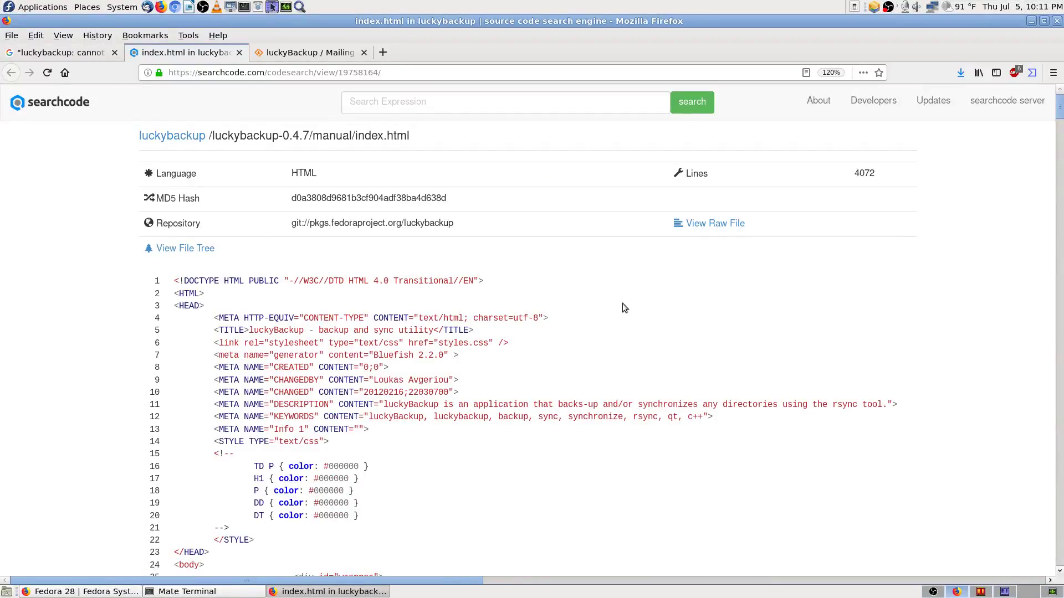
# Step: Find 'luckybackup' in the manual source, step through several matches, then return to Google
pyautogui.hotkey('ctrl', 'f')
pyautogui.write('lucky')
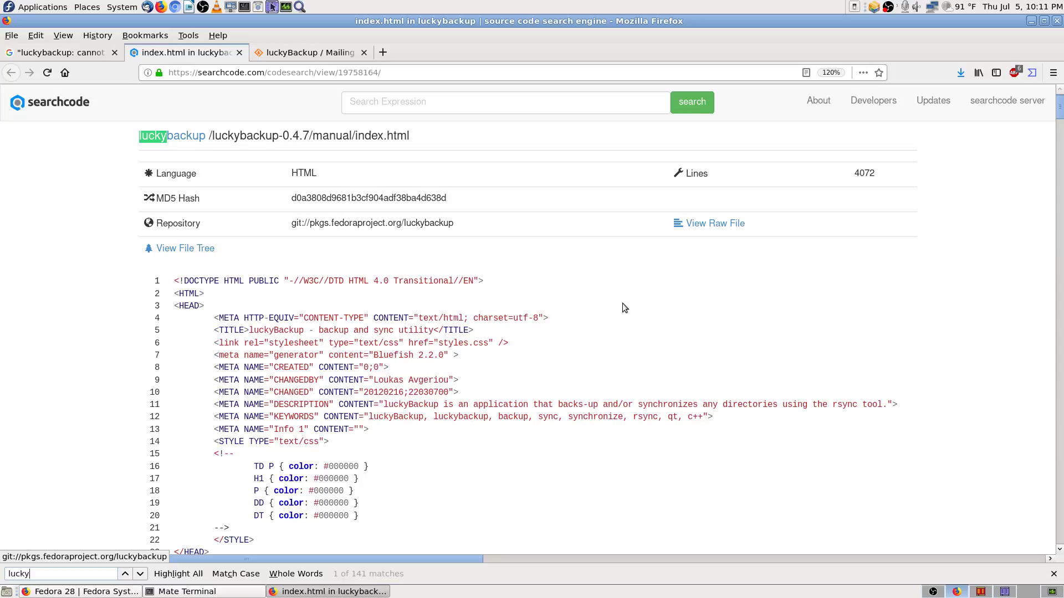
pyautogui.press('Return')
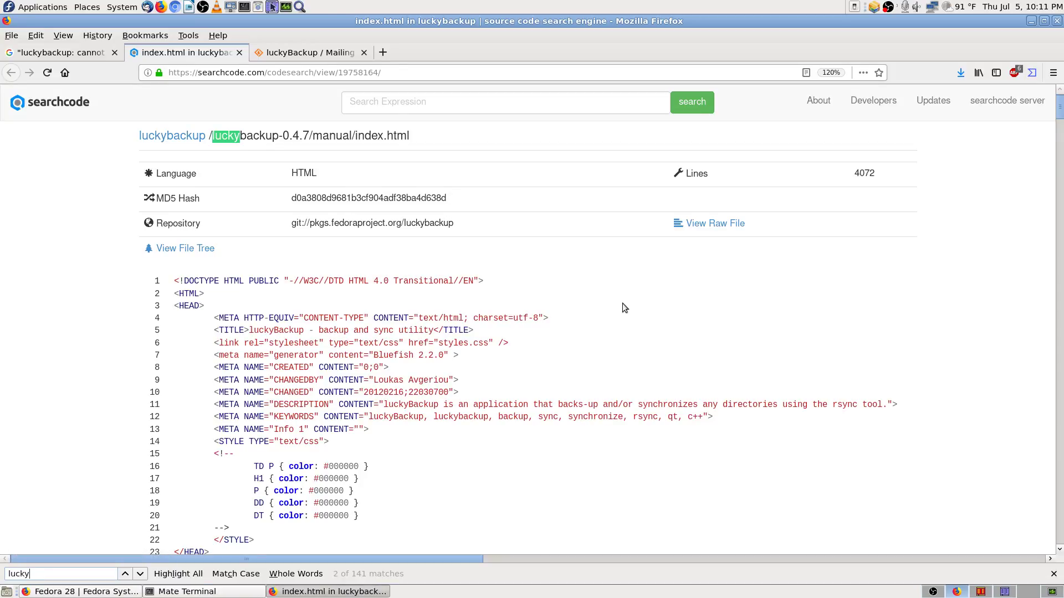
pyautogui.write('backup')
pyautogui.press('Return')
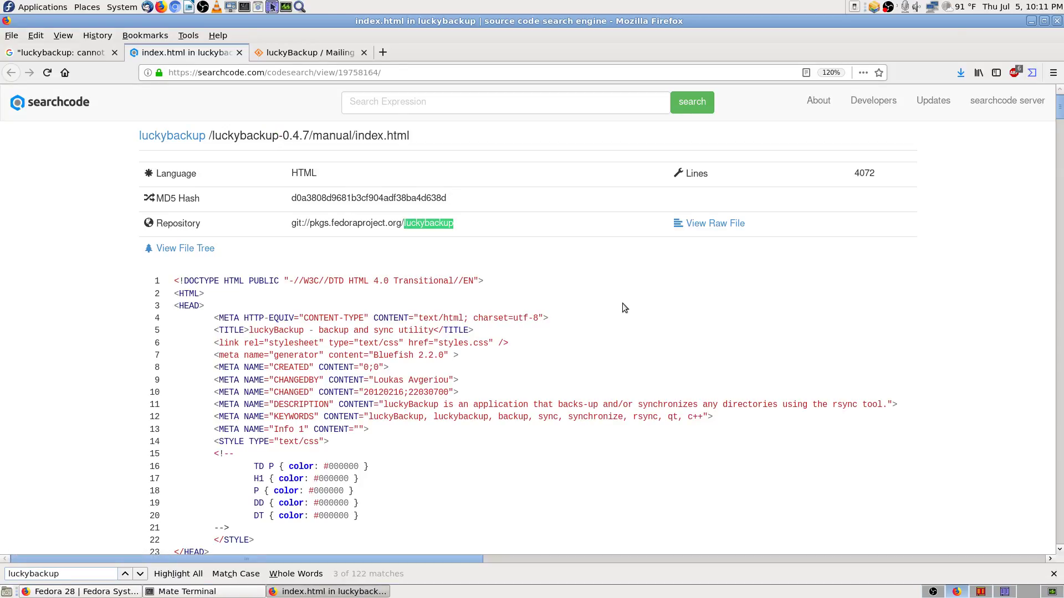
pyautogui.press('Return')
pyautogui.press('Return')
pyautogui.press('Return')
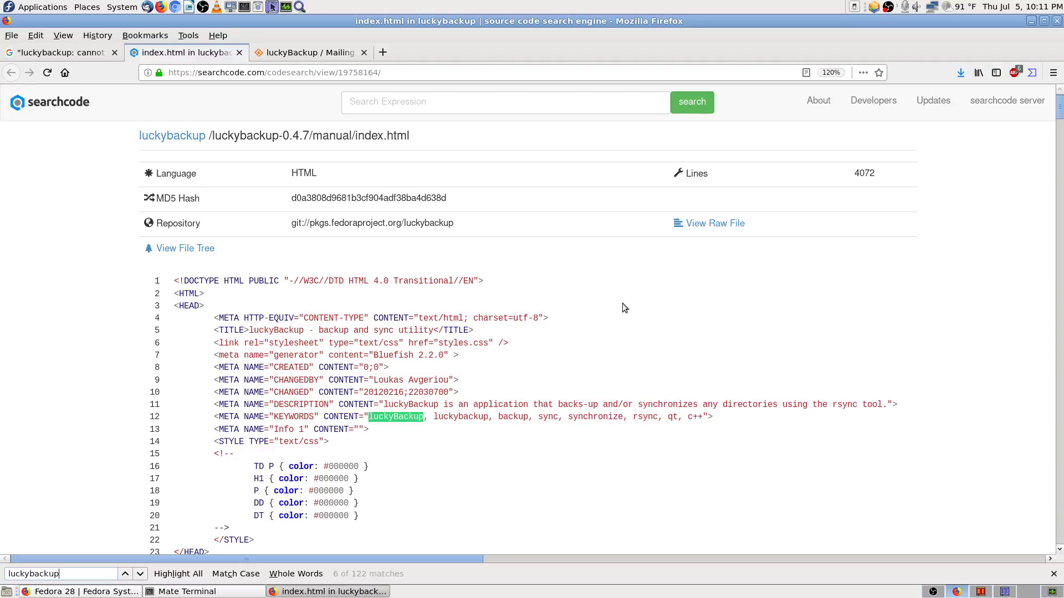
pyautogui.press('Return')
pyautogui.press('Return')
pyautogui.press('Return')
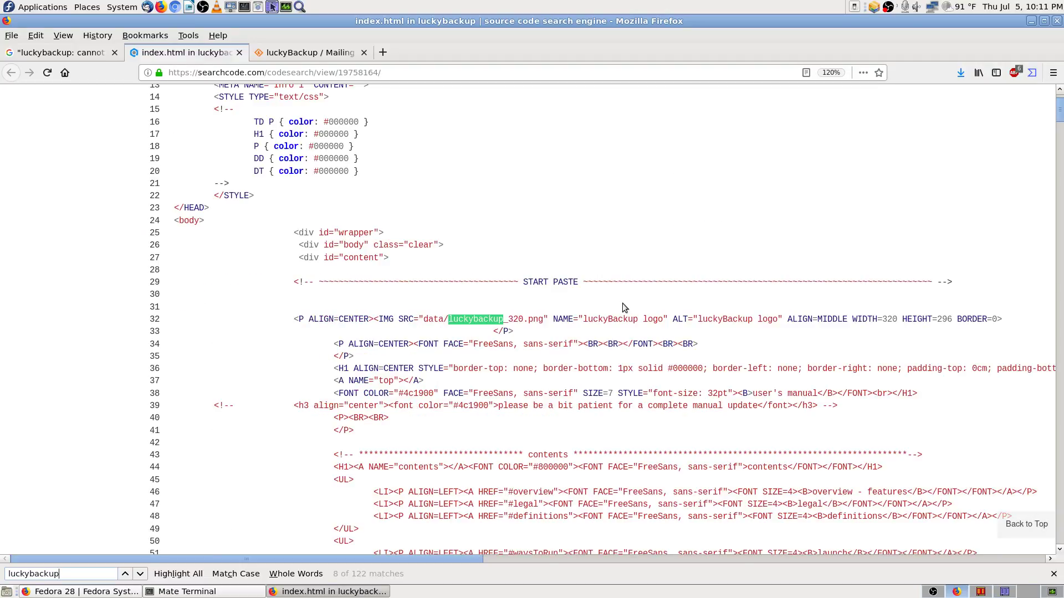
pyautogui.press('Return')
pyautogui.press('Return')
pyautogui.press('Return')
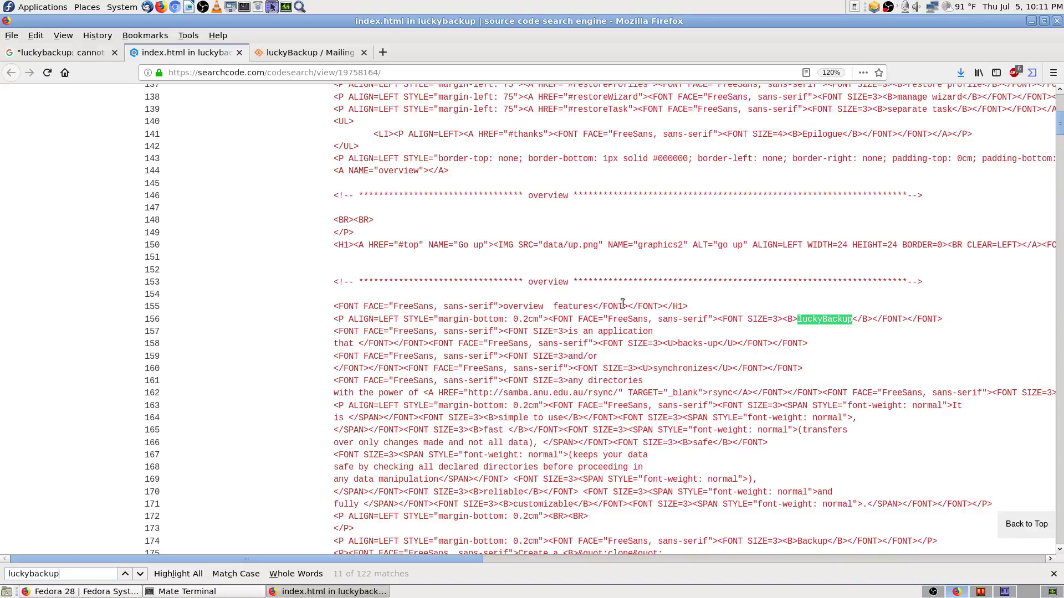
pyautogui.moveTo(1061, 131); pyautogui.dragTo(1048, 93)
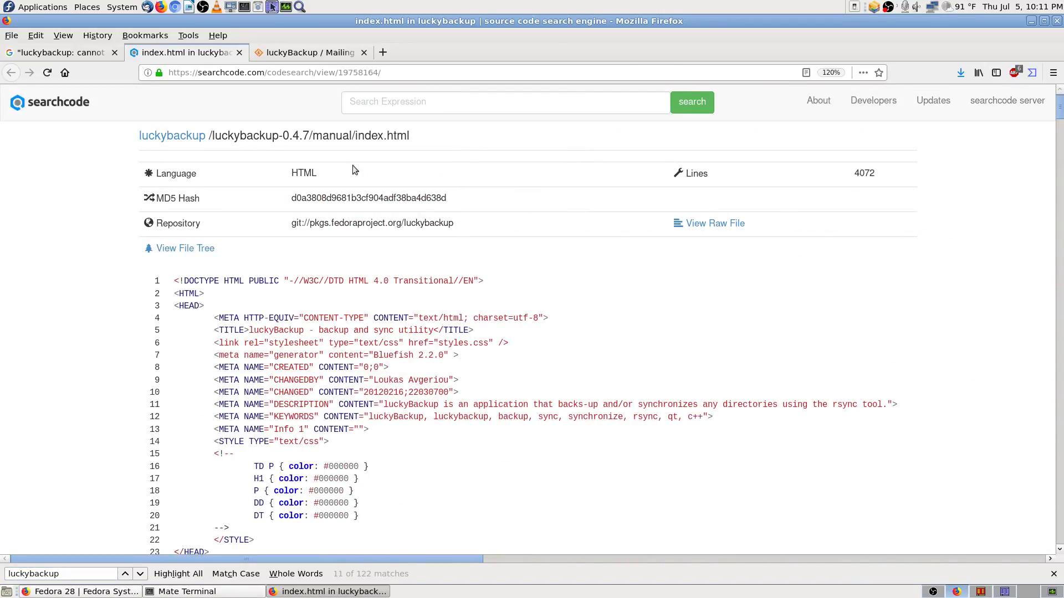
pyautogui.click(82, 54)
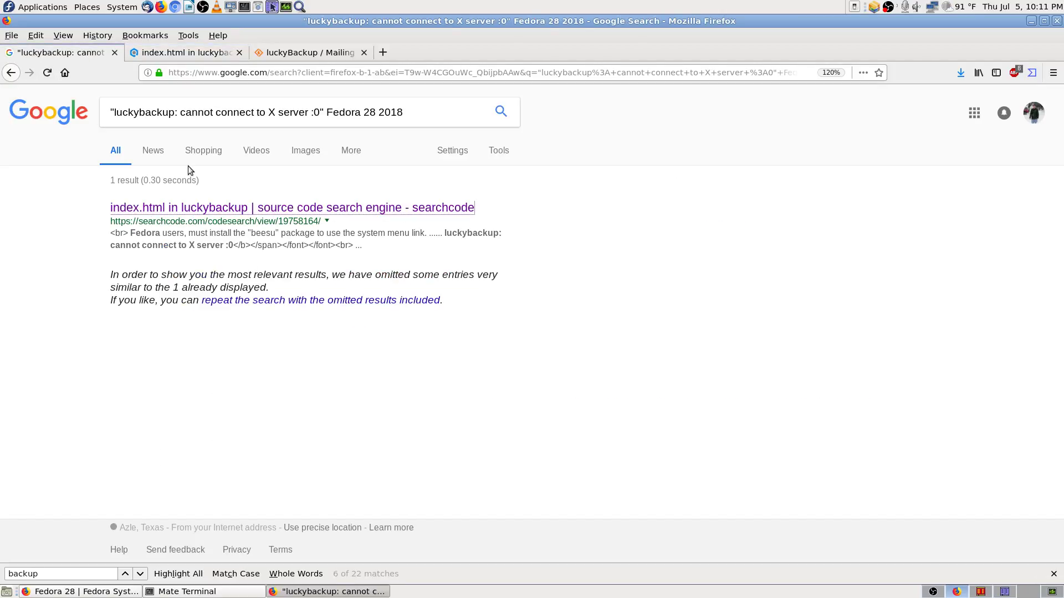
# Step: Remove both quote marks from the query and rerun it, giving about 4,840 results
pyautogui.click(326, 112)
pyautogui.press('BackSpace')
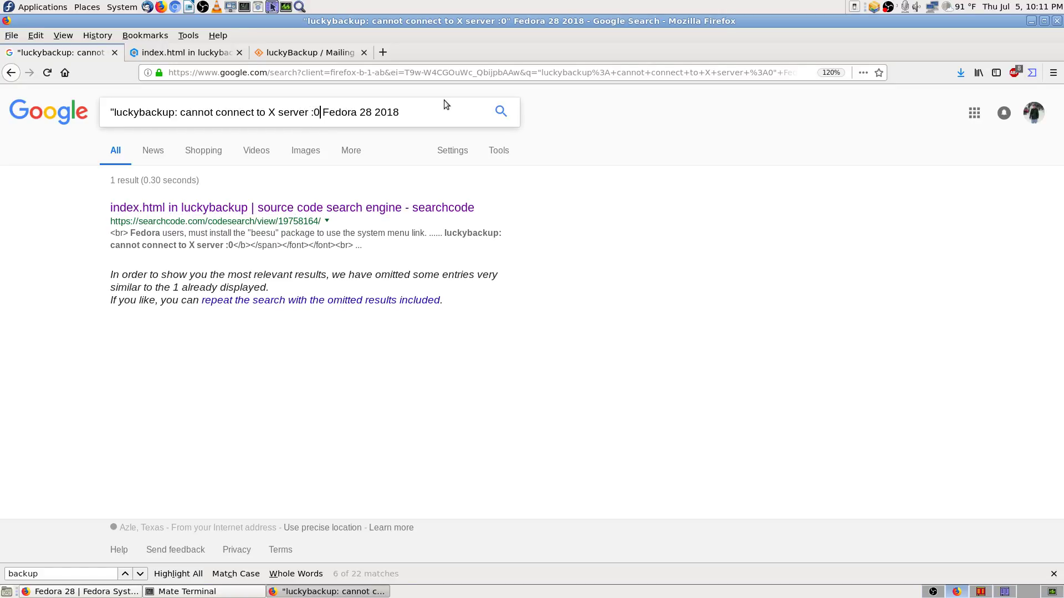
pyautogui.hotkey('ctrl', 'Left')
pyautogui.hotkey('ctrl', 'Left')
pyautogui.hotkey('ctrl', 'Left')
pyautogui.hotkey('ctrl', 'Left')
pyautogui.hotkey('ctrl', 'Left')
pyautogui.hotkey('ctrl', 'Left')
pyautogui.hotkey('ctrl', 'Left')
pyautogui.press('Delete')
pyautogui.press('Return')
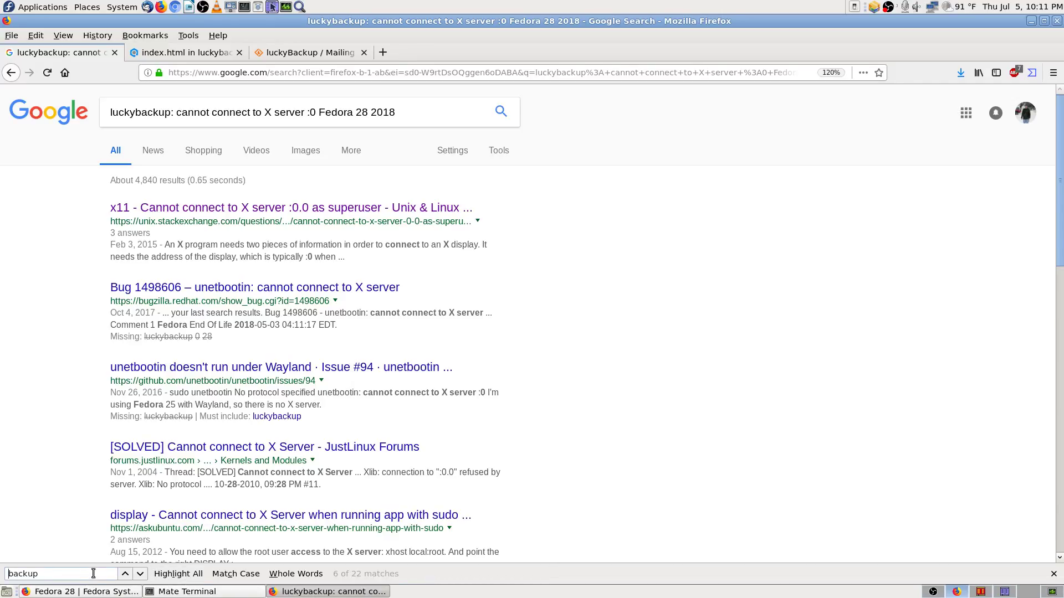
# Step: Find 'lucky' mentions on the results page, including Bug #1713311, then search for 'fedora' instead
pyautogui.write('lucky')
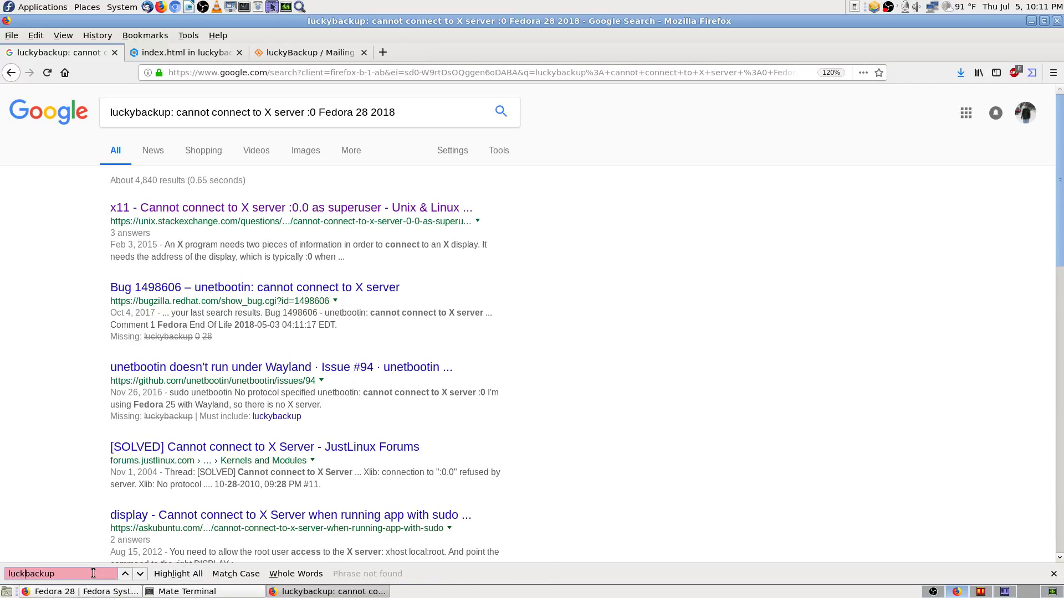
pyautogui.press('Return')
pyautogui.press('Return')
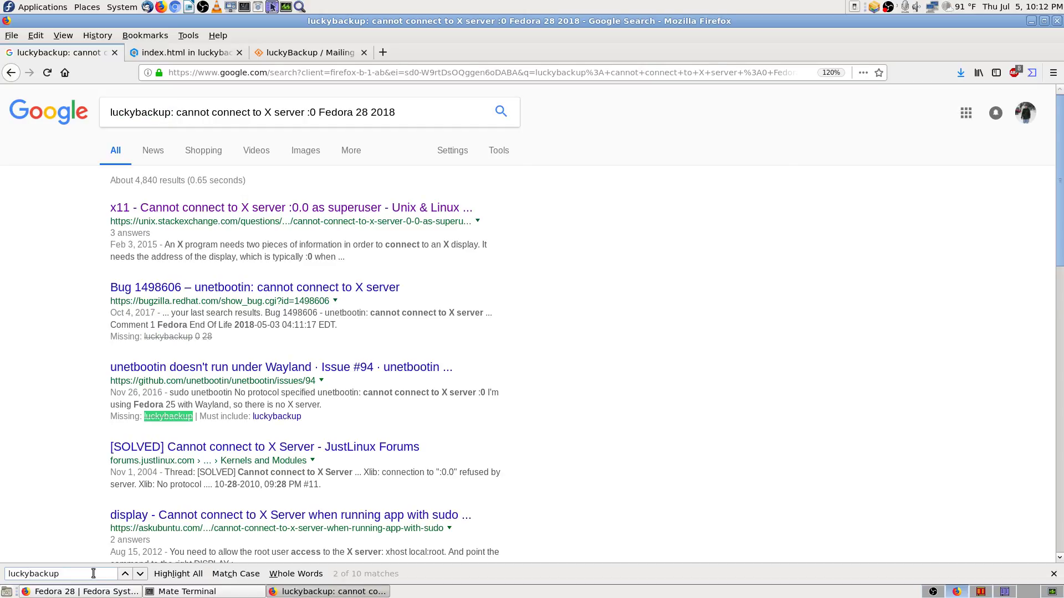
pyautogui.press('Return')
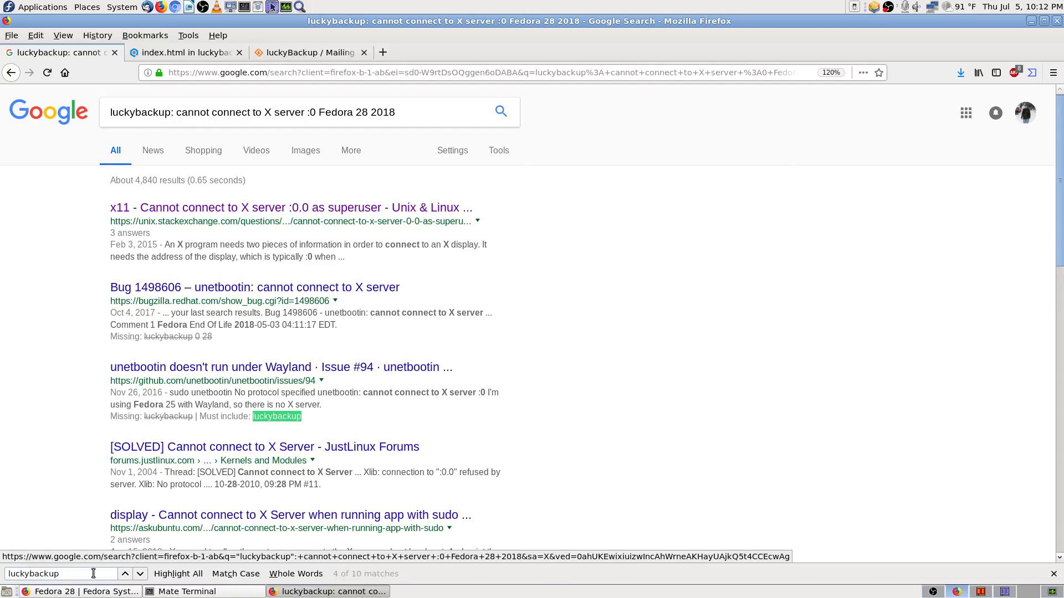
pyautogui.press('Return')
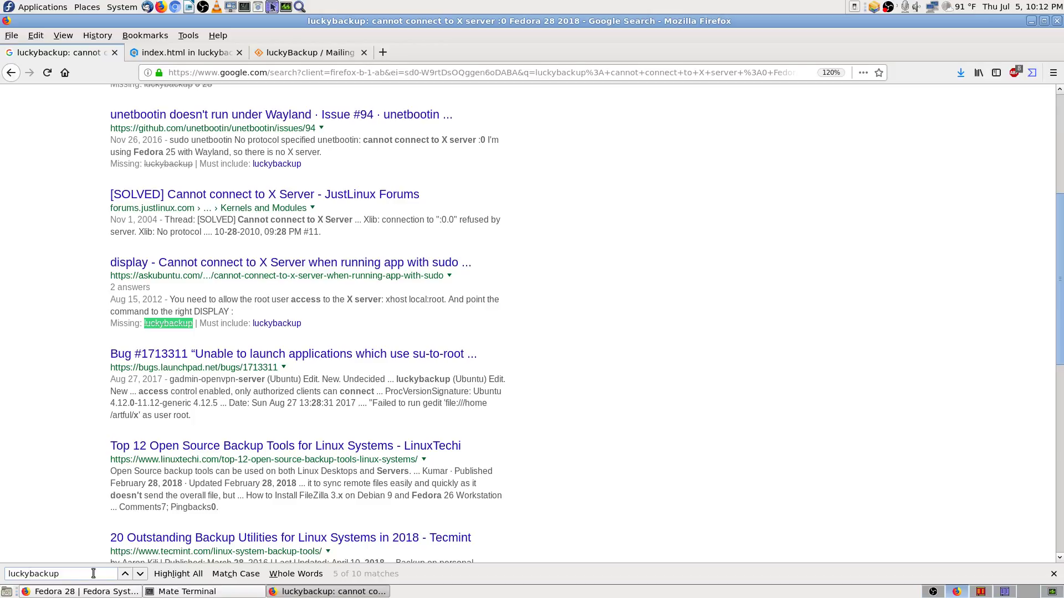
pyautogui.press('Return')
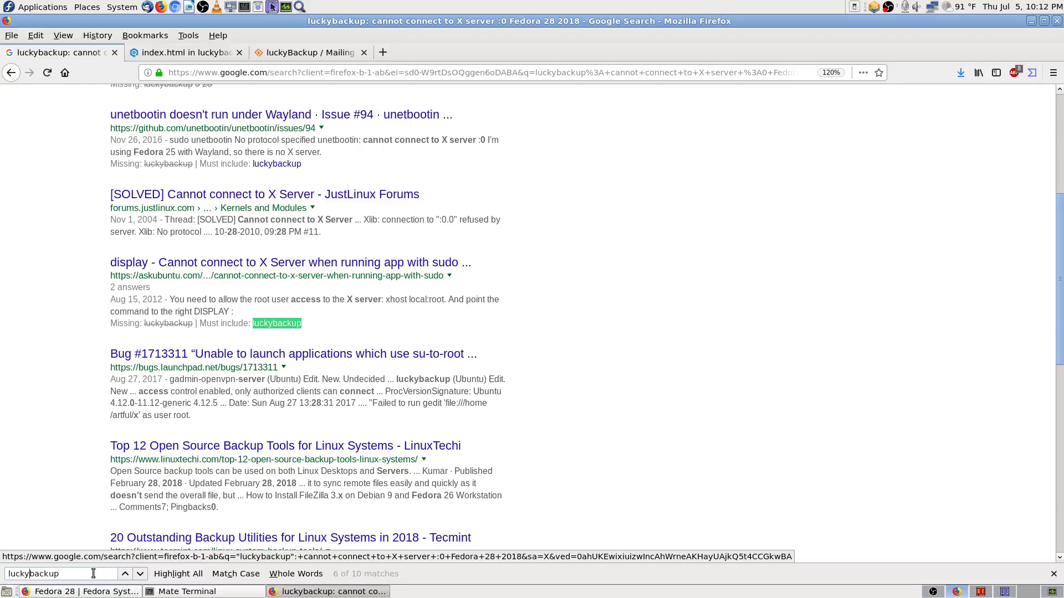
pyautogui.press('Return')
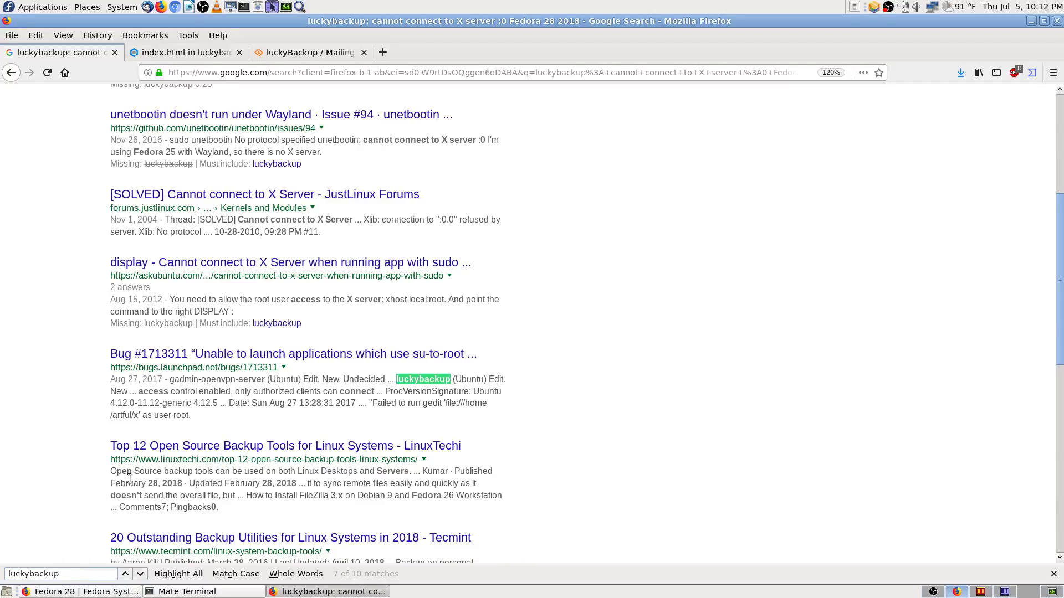
pyautogui.hotkey('shift', 'Home')
pyautogui.press('BackSpace')
pyautogui.press('Delete')
pyautogui.press('Delete')
pyautogui.press('Delete')
pyautogui.press('Delete')
pyautogui.press('Delete')
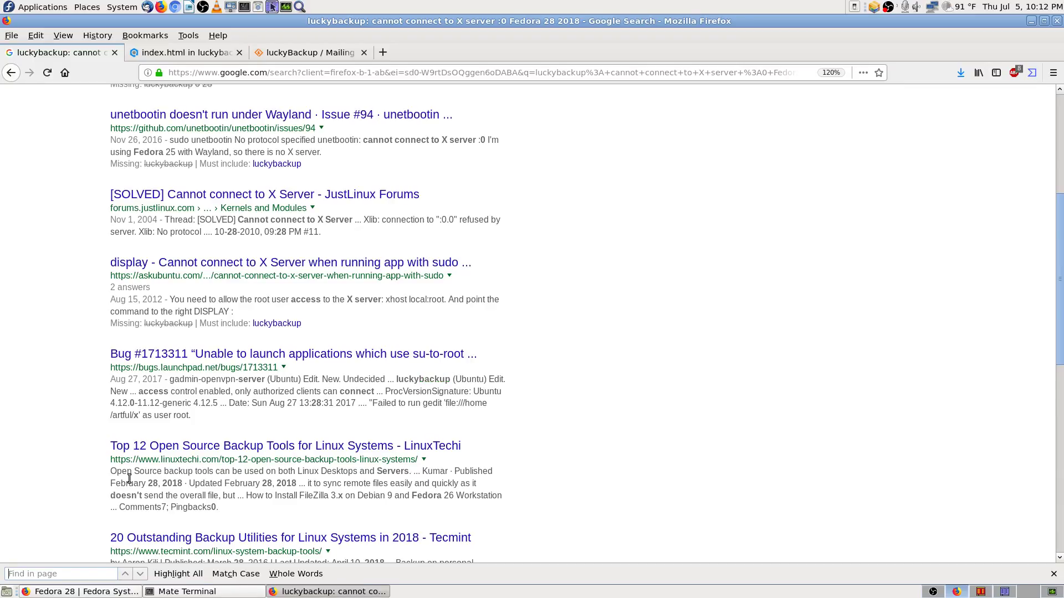
pyautogui.write('fedora')
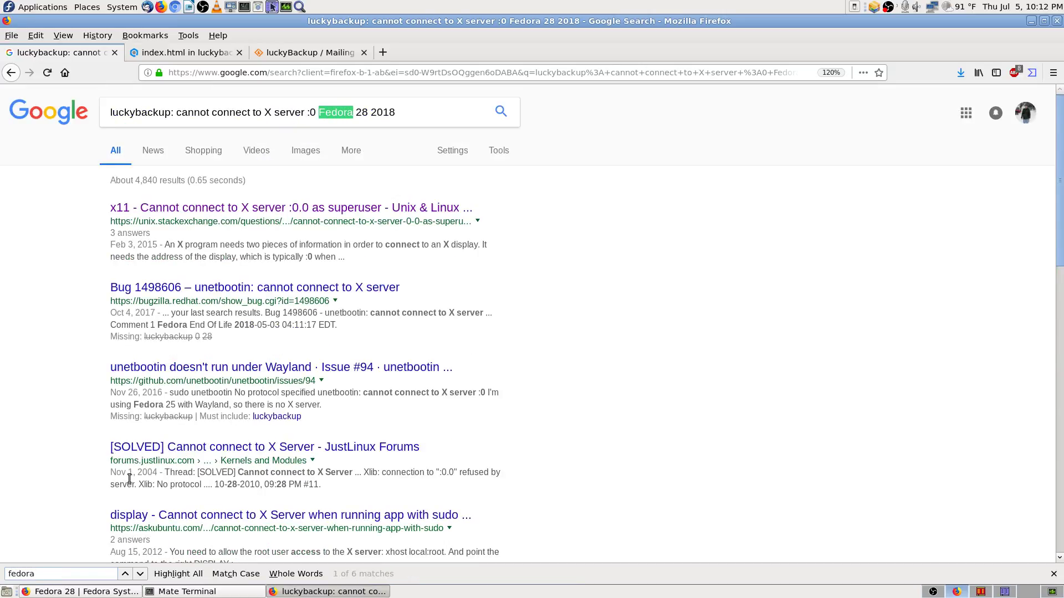
pyautogui.press('Return')
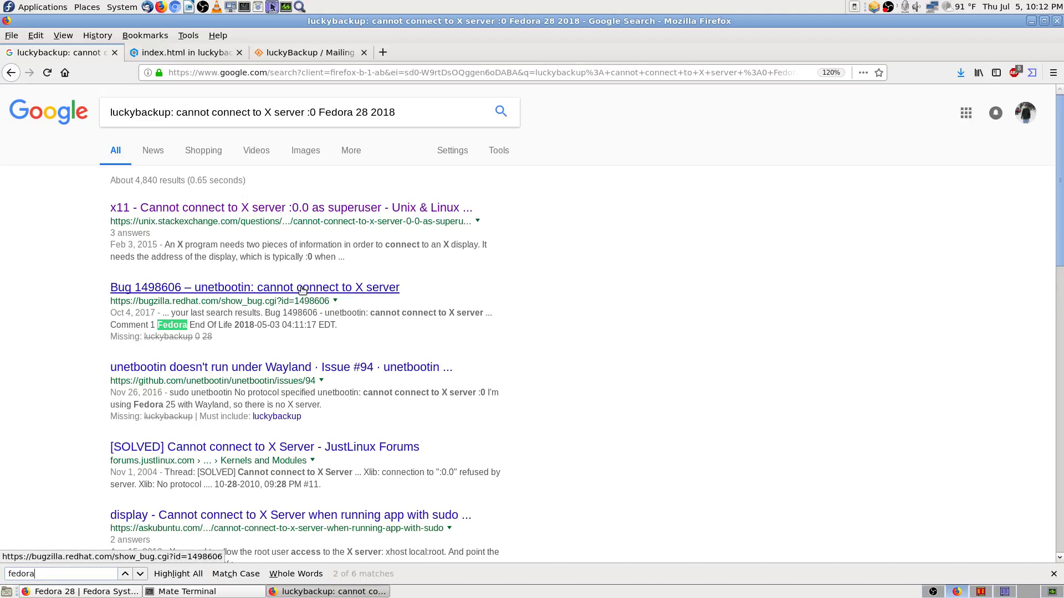
pyautogui.click(140, 574)
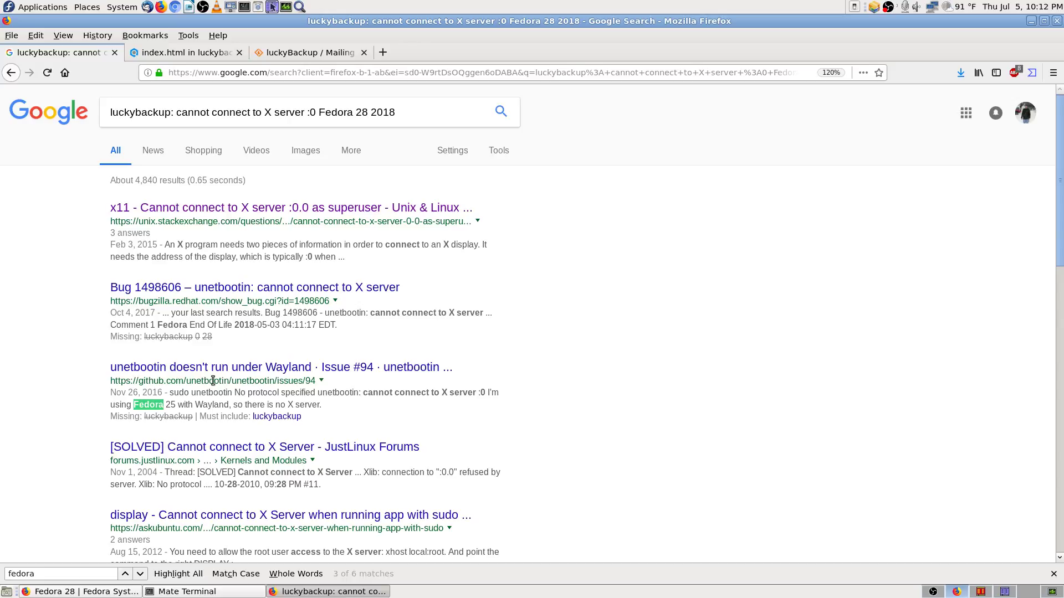
pyautogui.click(142, 575)
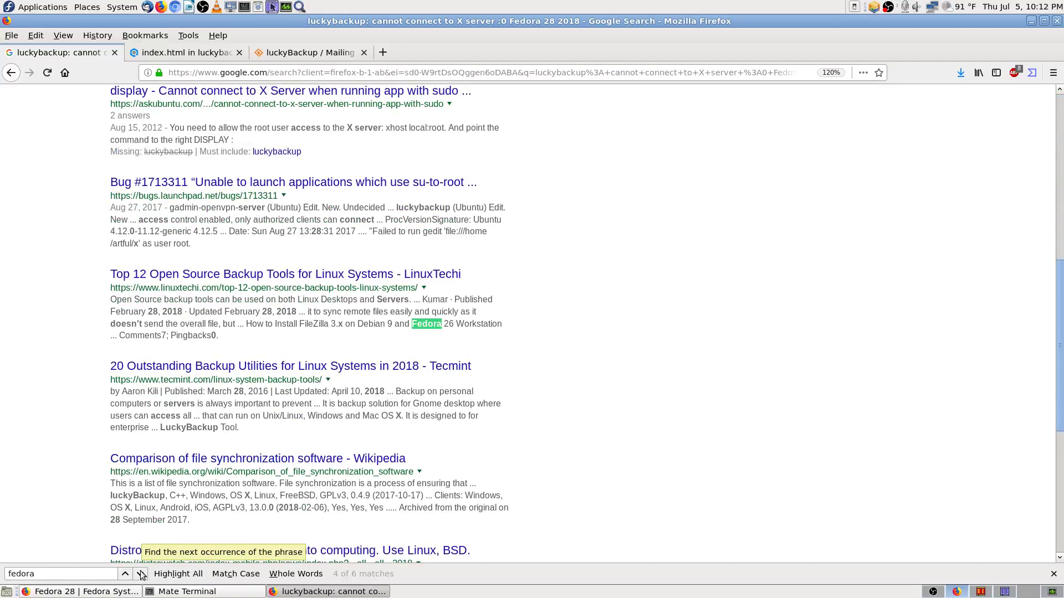
pyautogui.click(141, 575)
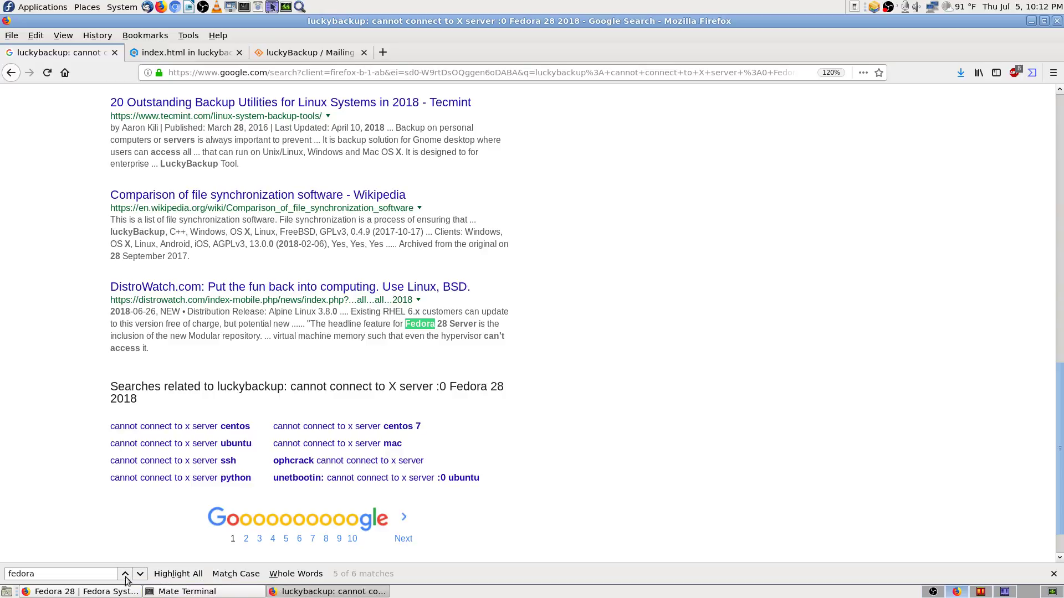
pyautogui.click(128, 577)
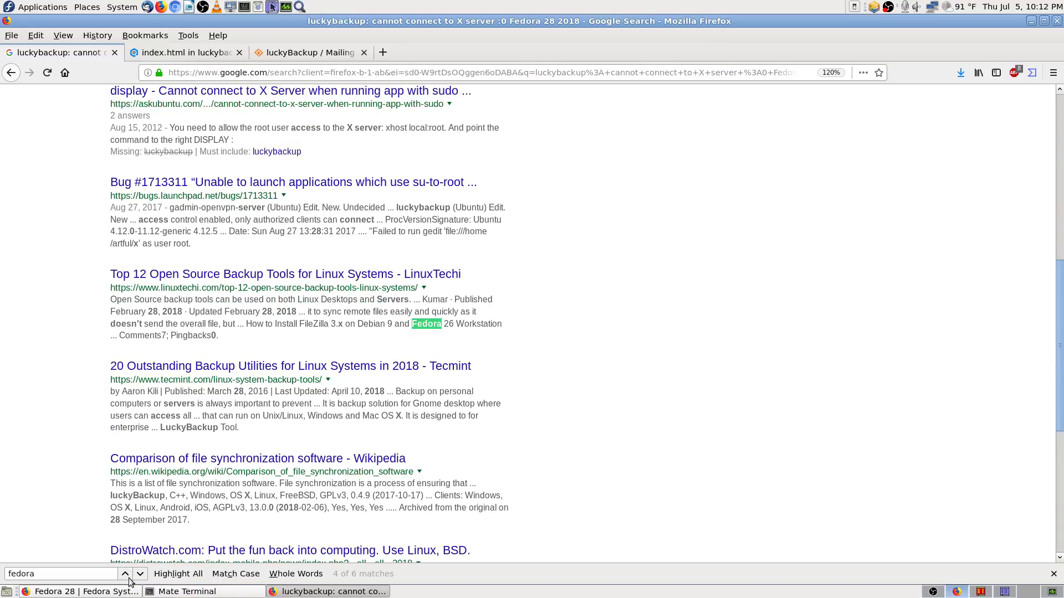
pyautogui.click(126, 575)
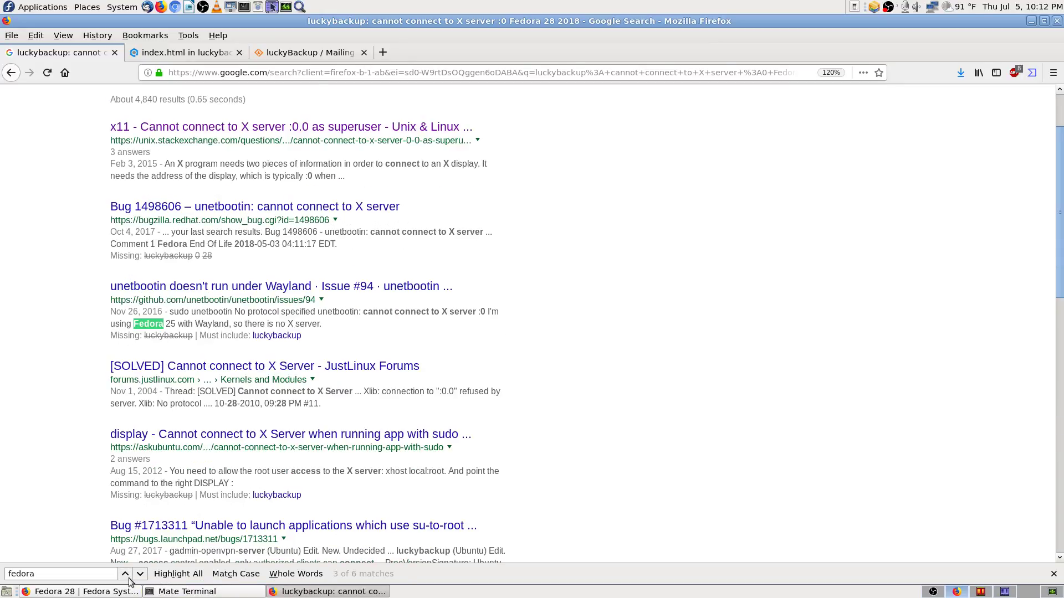
pyautogui.scroll(3, 776, 374)
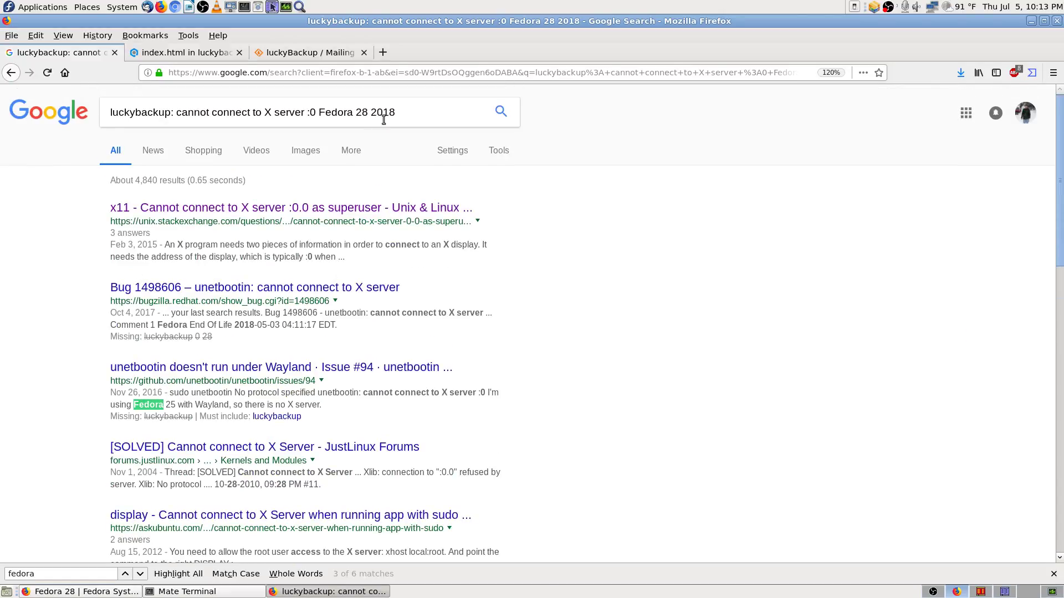
# Step: Bookmark all open tabs in a folder named after the copied search query
pyautogui.moveTo(401, 112); pyautogui.dragTo(32, 114)
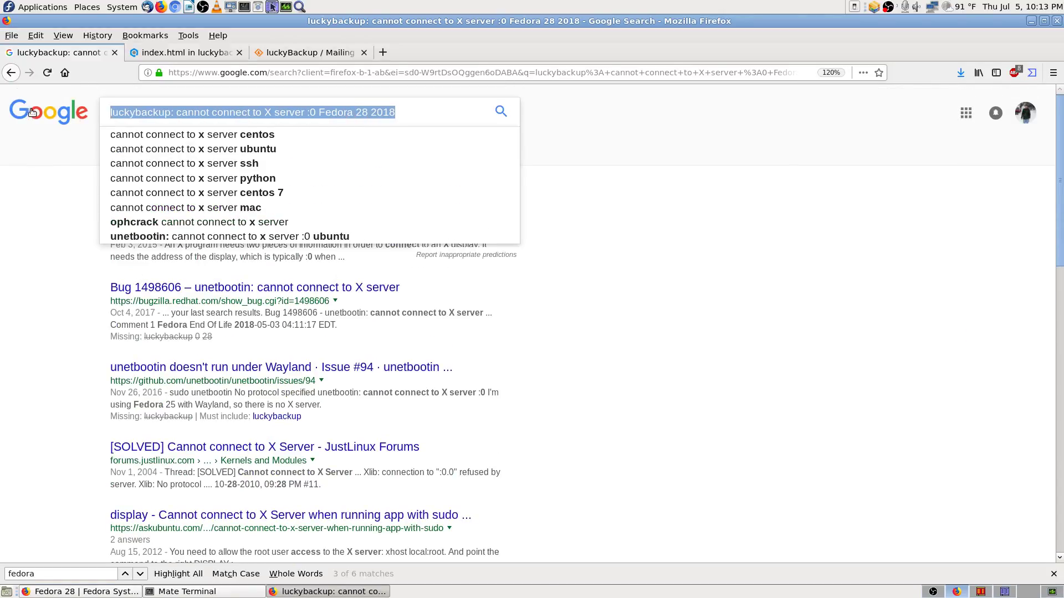
pyautogui.rightClick(155, 114)
pyautogui.click(200, 158)
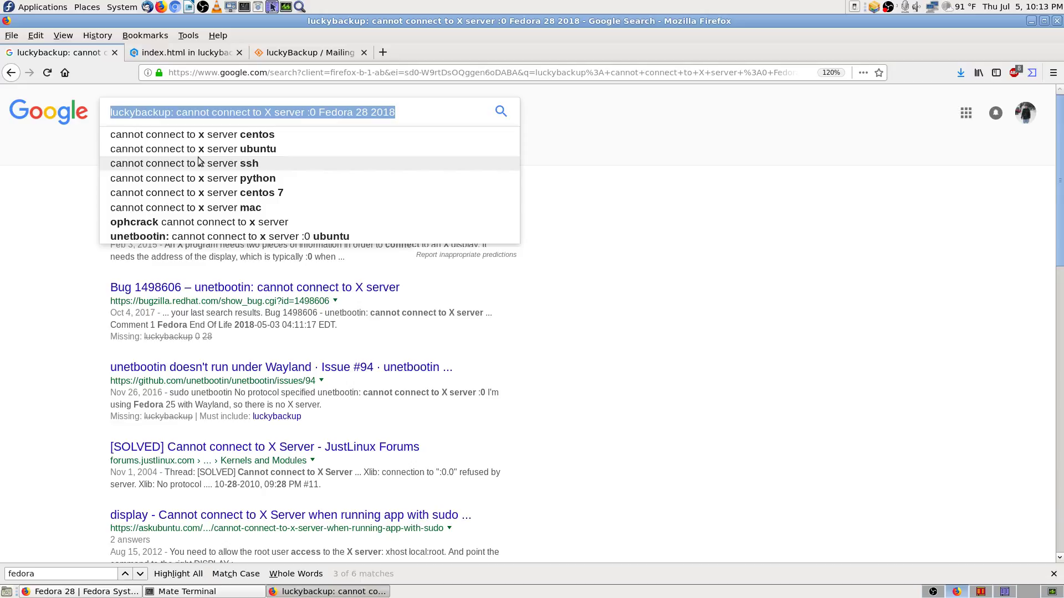
pyautogui.rightClick(87, 54)
pyautogui.click(164, 171)
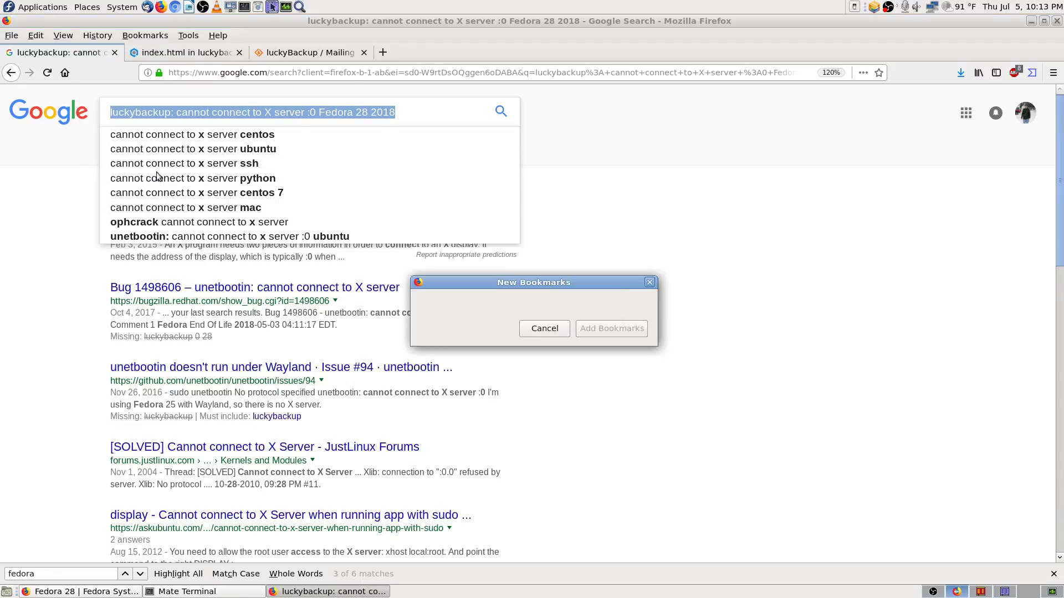
pyautogui.hotkey('ctrl', 'v')
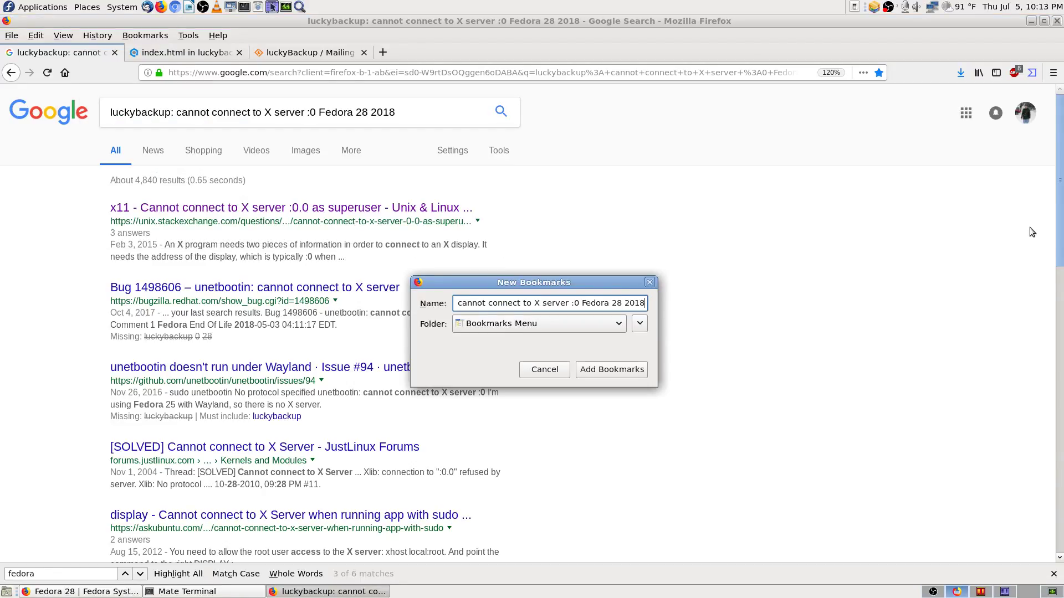
pyautogui.press('Return')
# Step: Close the luckyBackup mailing-list tab
pyautogui.click(599, 249)
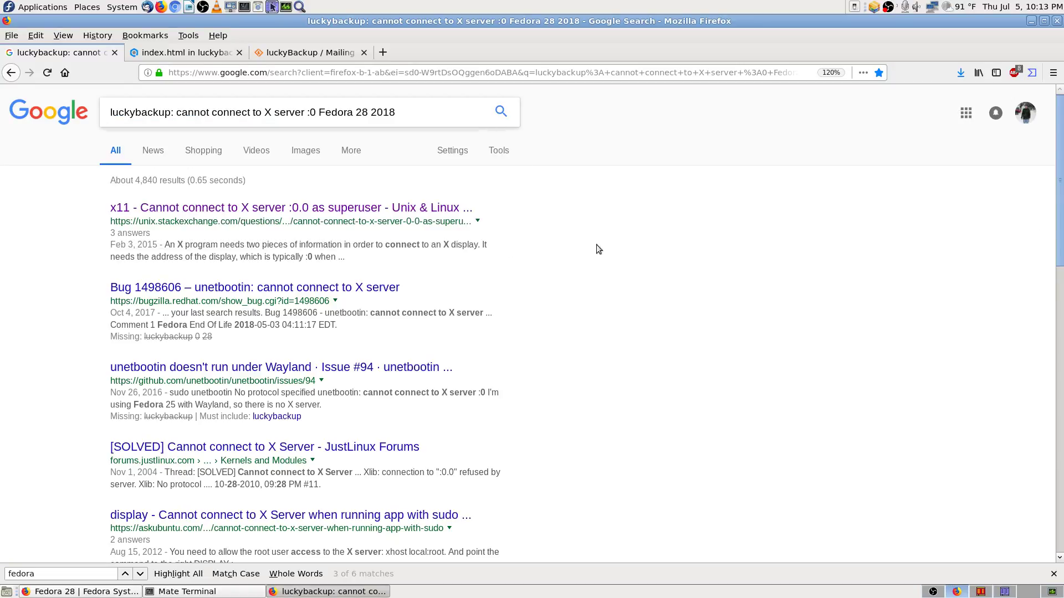
pyautogui.click(337, 55)
pyautogui.click(363, 52)
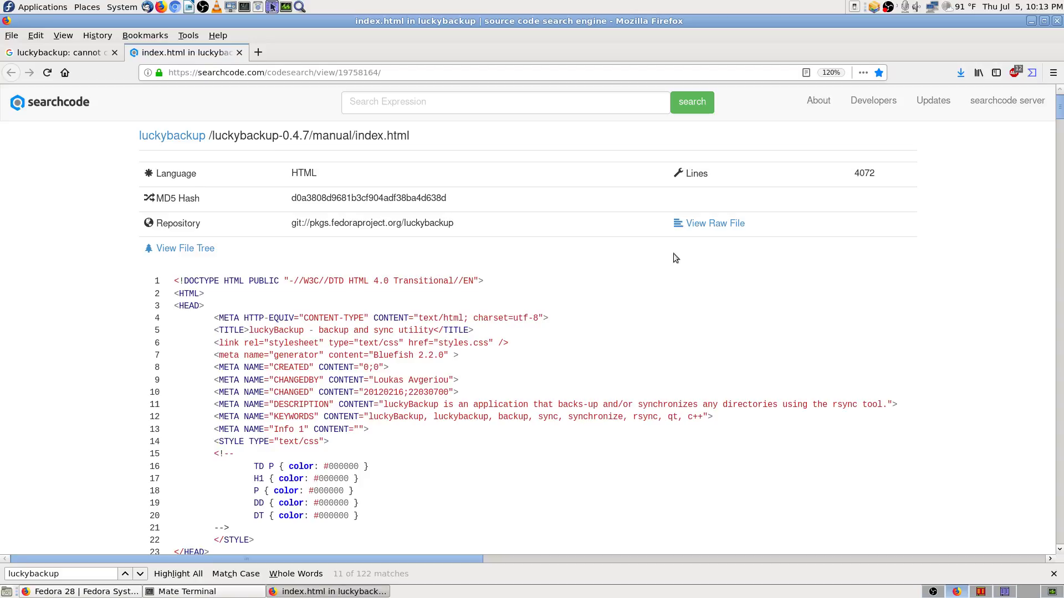
# Step: Peek at the raw manual file, come back, and step through many luckybackup matches
pyautogui.click(711, 225)
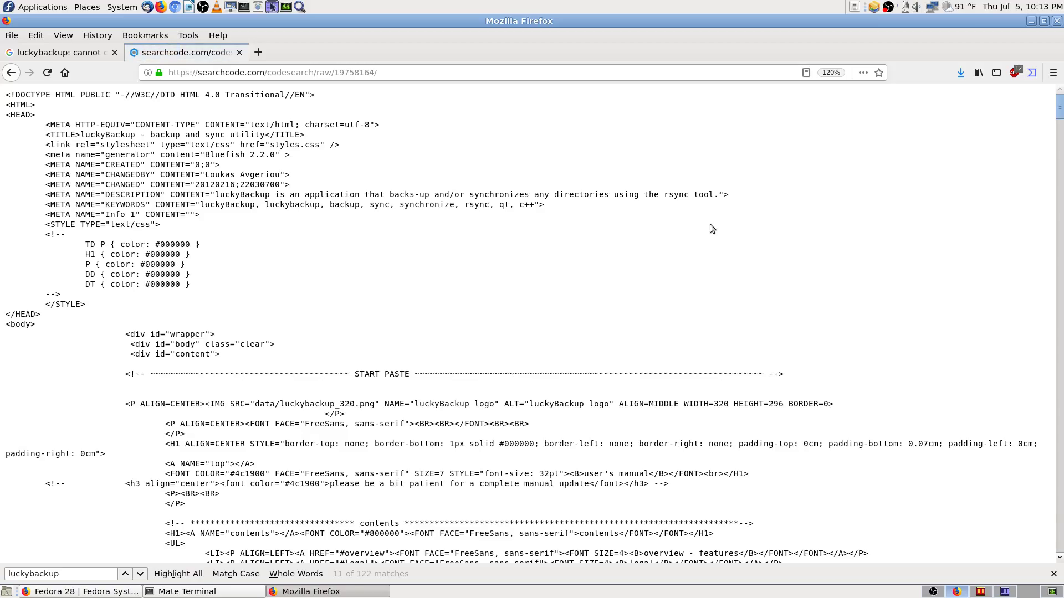
pyautogui.hotkey('alt', 'Left')
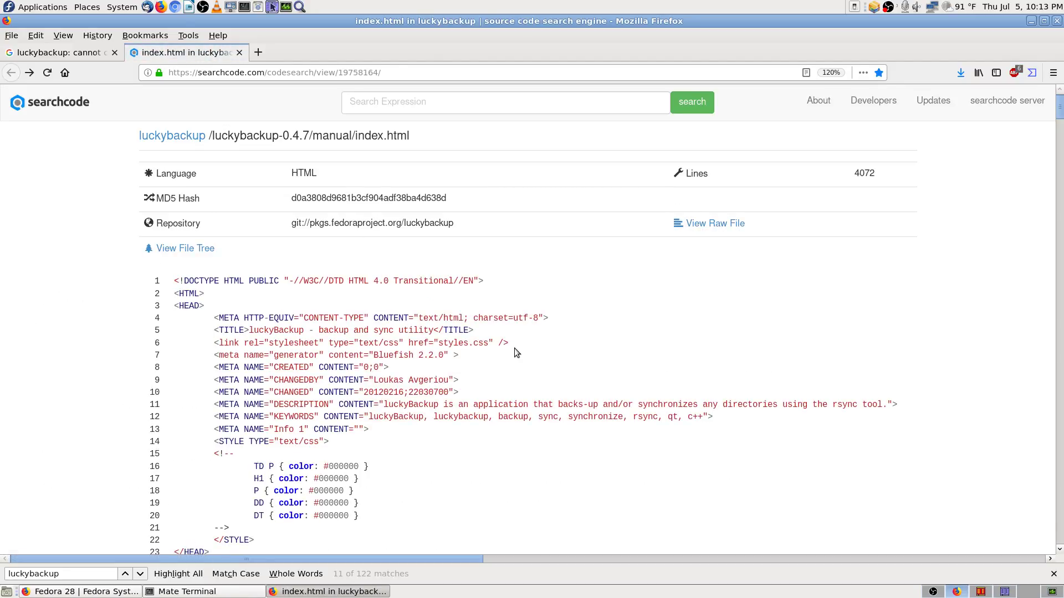
pyautogui.click(135, 575)
pyautogui.click(135, 575)
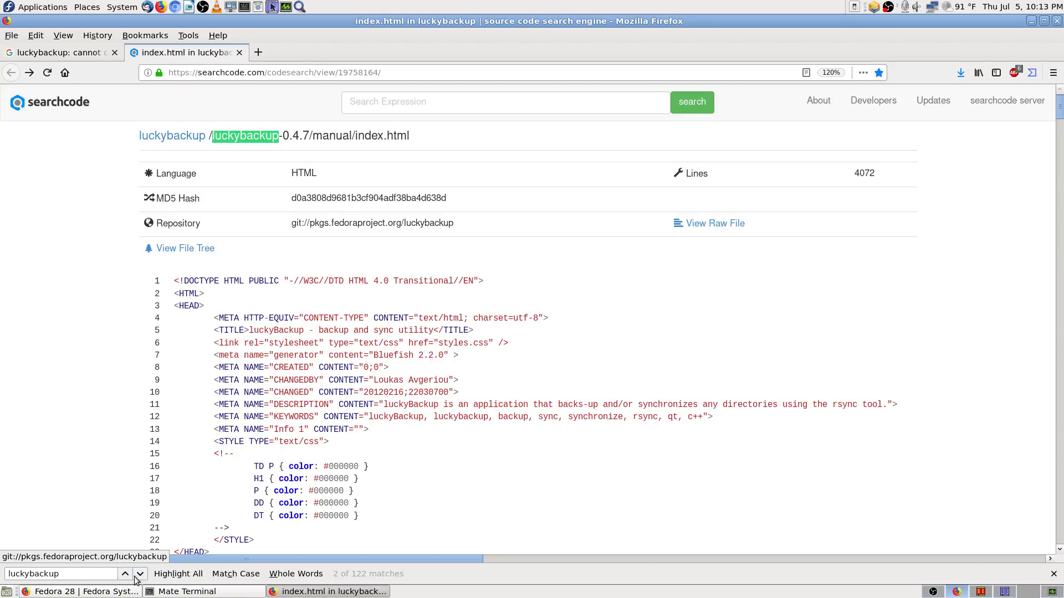
pyautogui.click(135, 575)
pyautogui.click(135, 575)
pyautogui.click(135, 575)
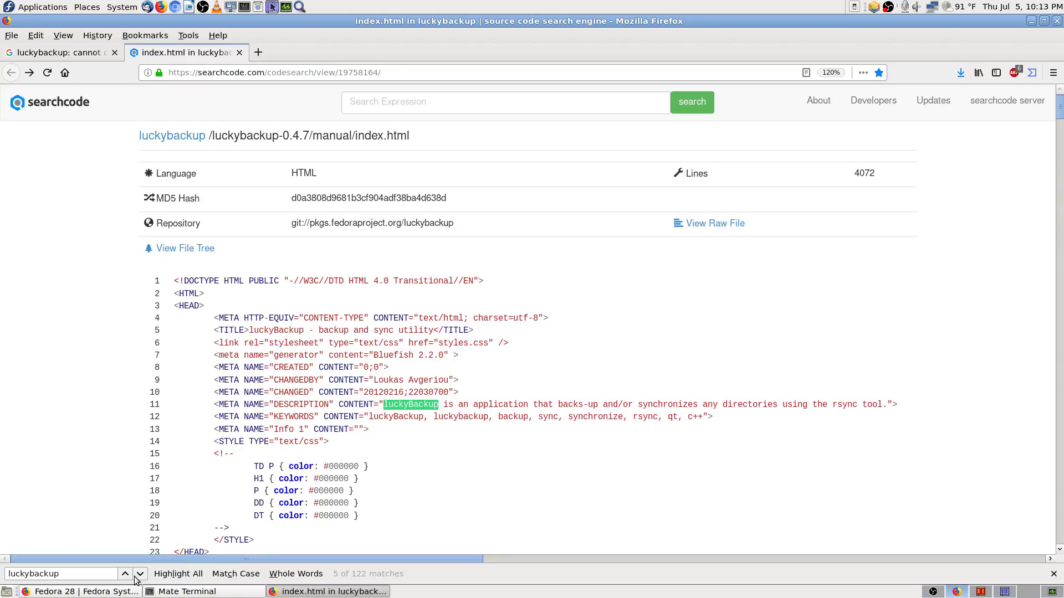
pyautogui.click(135, 576)
pyautogui.click(135, 576)
pyautogui.click(135, 577)
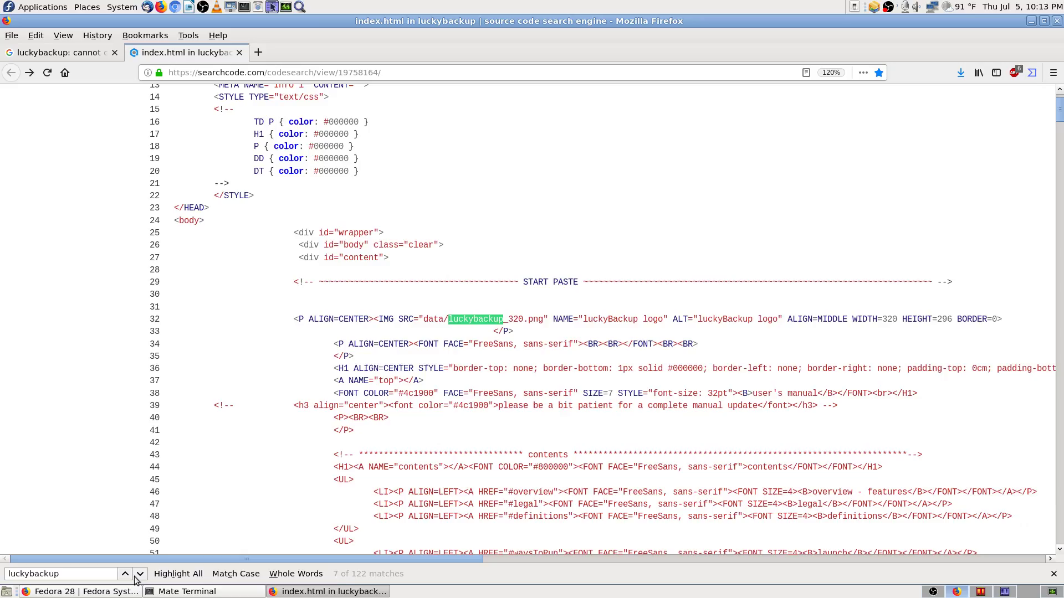
pyautogui.click(135, 576)
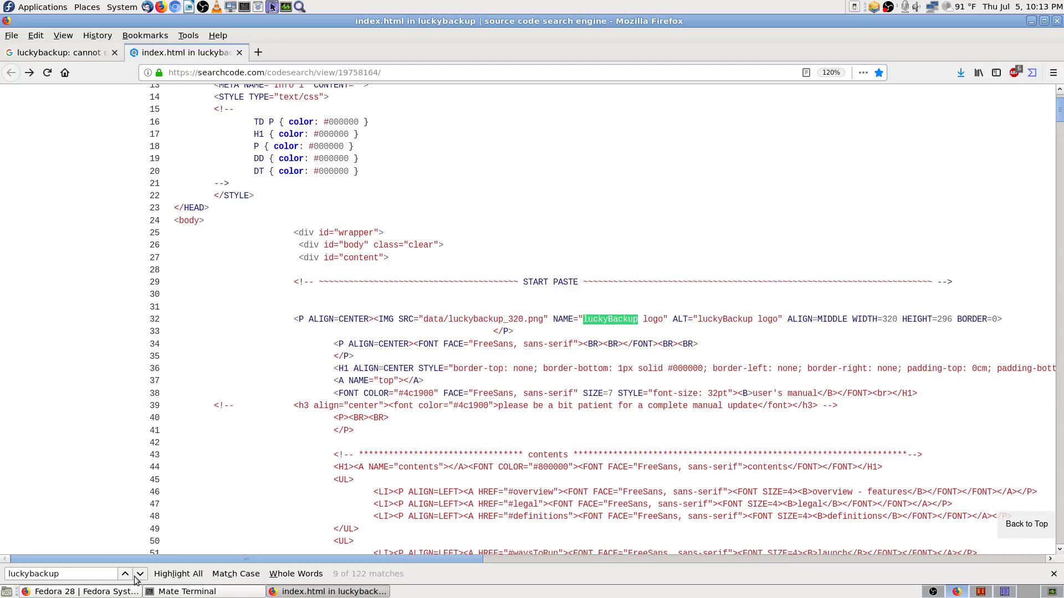
pyautogui.click(135, 577)
pyautogui.click(136, 577)
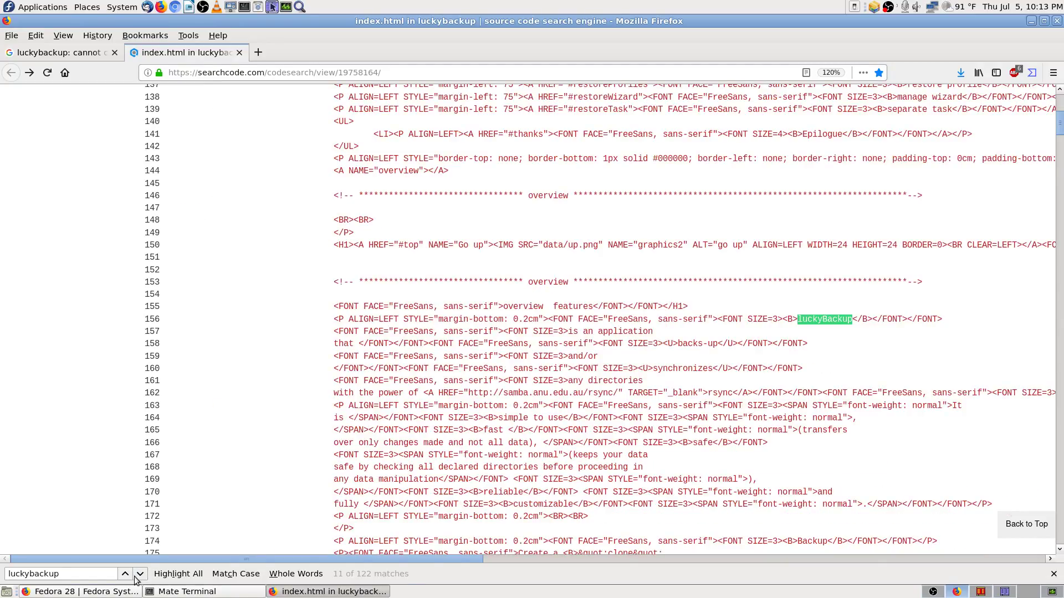
pyautogui.click(135, 576)
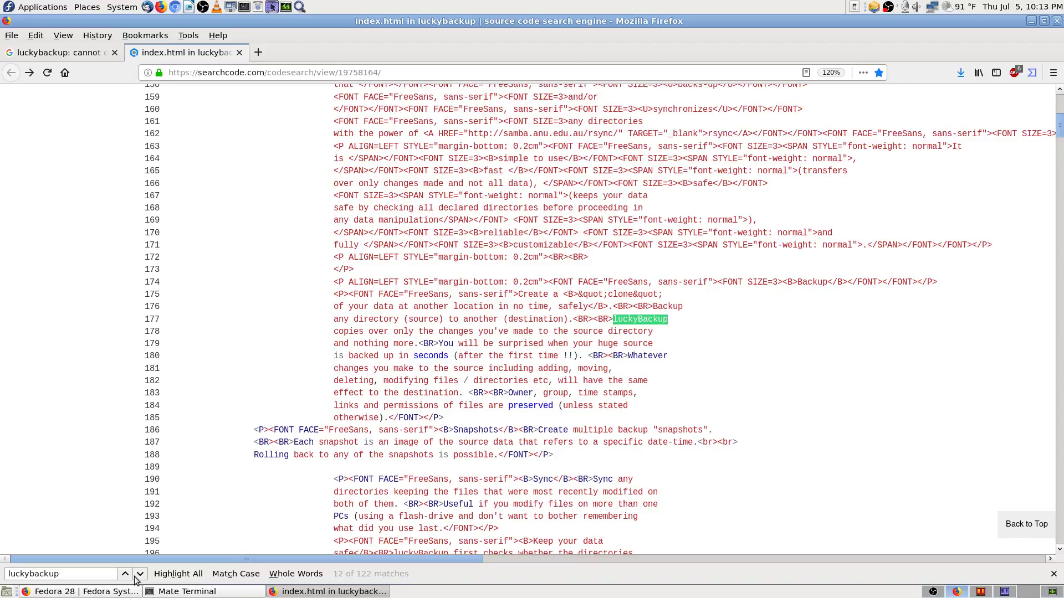
pyautogui.click(135, 576)
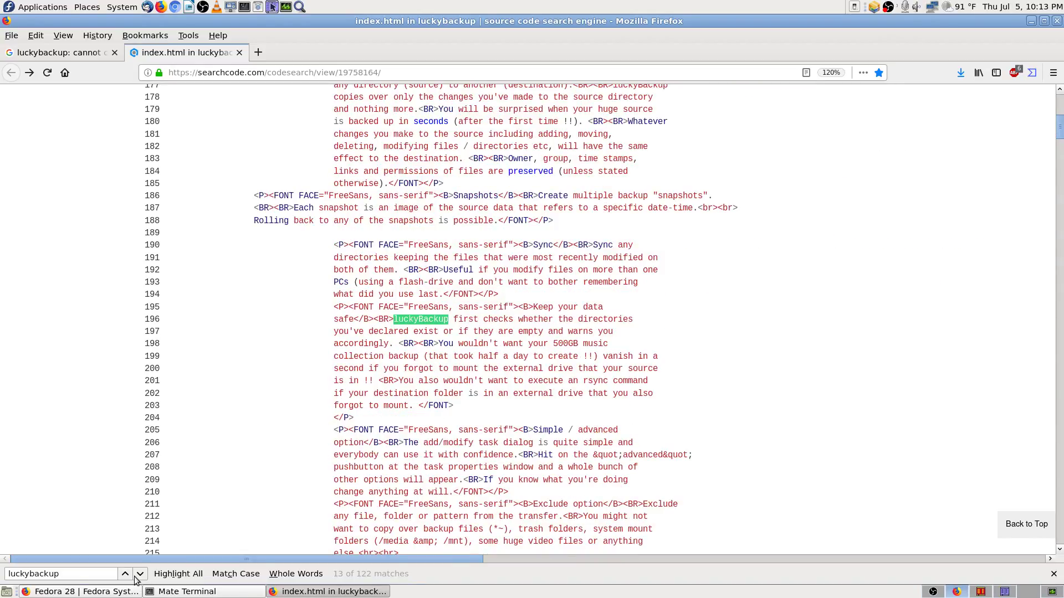
pyautogui.click(135, 576)
pyautogui.click(135, 577)
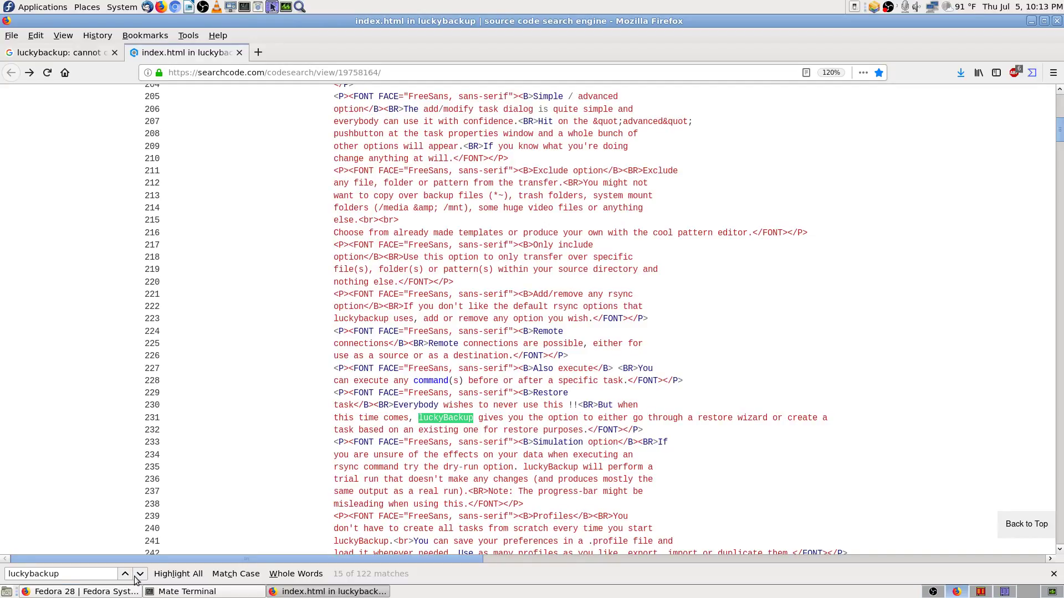
pyautogui.click(136, 580)
pyautogui.click(136, 580)
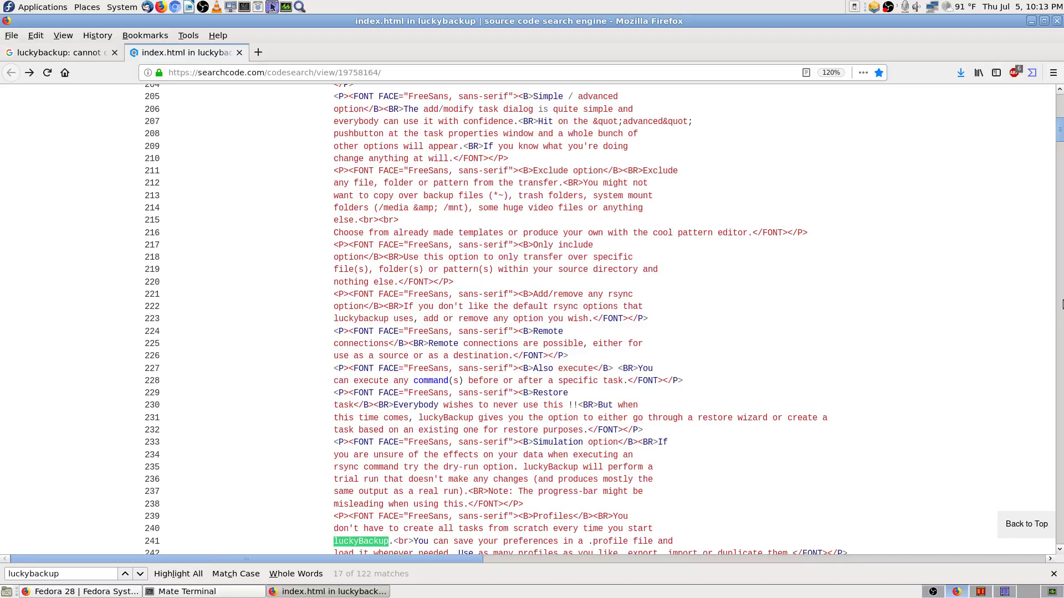
pyautogui.moveTo(1059, 135); pyautogui.dragTo(1040, 97)
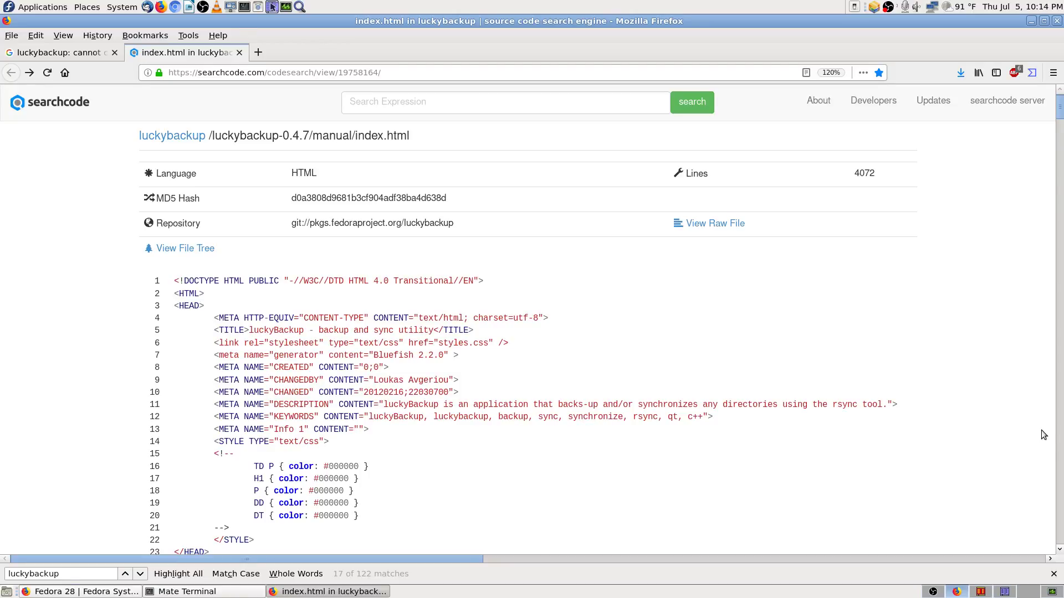
# Step: Check the repository link, return to the manual, and begin selecting code from line 1
pyautogui.click(189, 140)
pyautogui.hotkey('alt', 'Left')
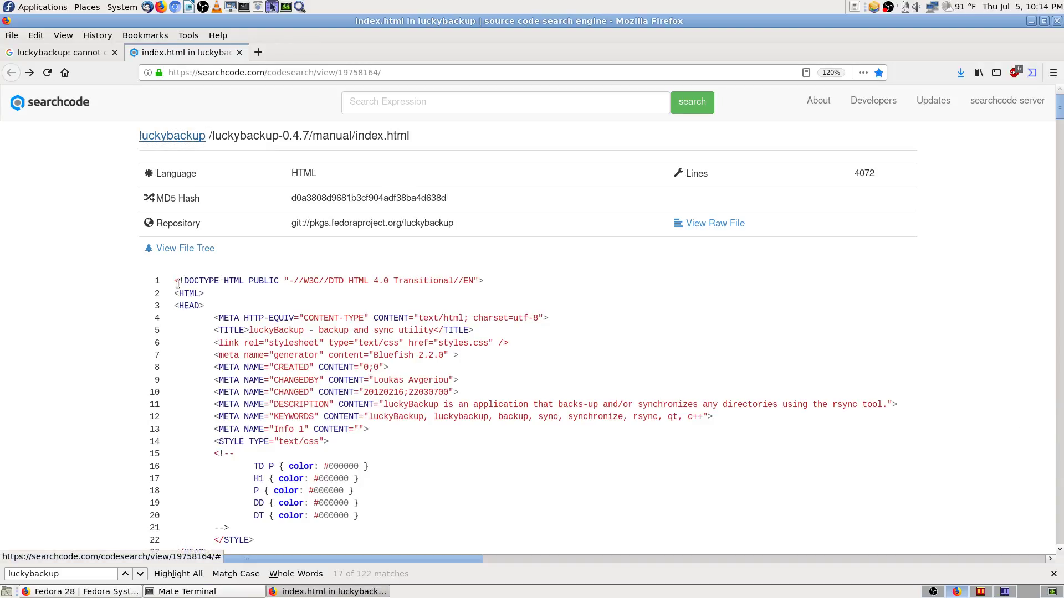
pyautogui.moveTo(161, 279); pyautogui.dragTo(643, 587)
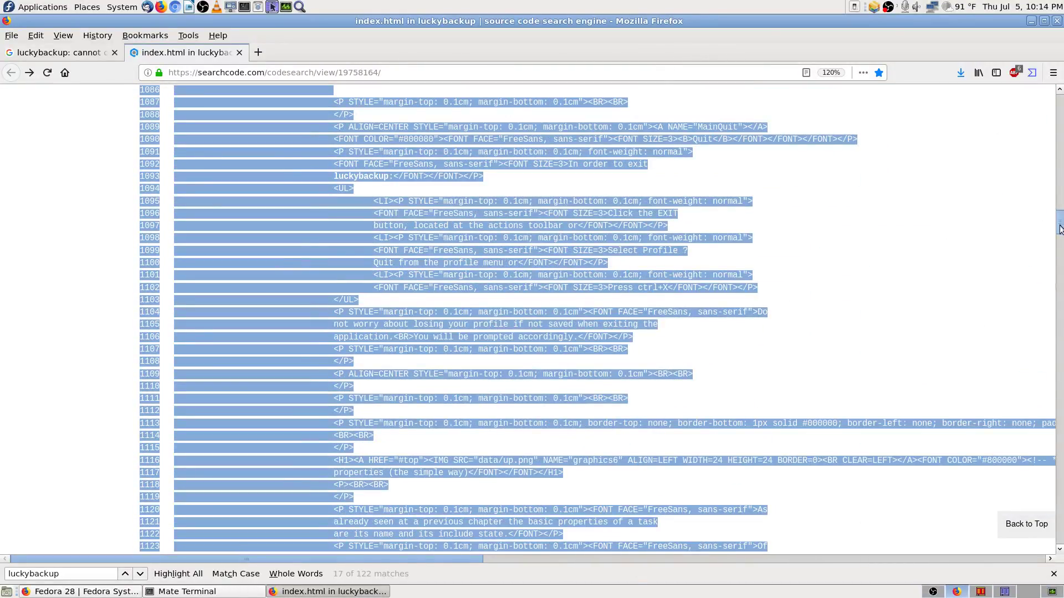
# Step: Extend the selection to line 4072, copy it with Edit > Copy, and show the desktop
pyautogui.moveTo(1060, 224); pyautogui.dragTo(1061, 540)
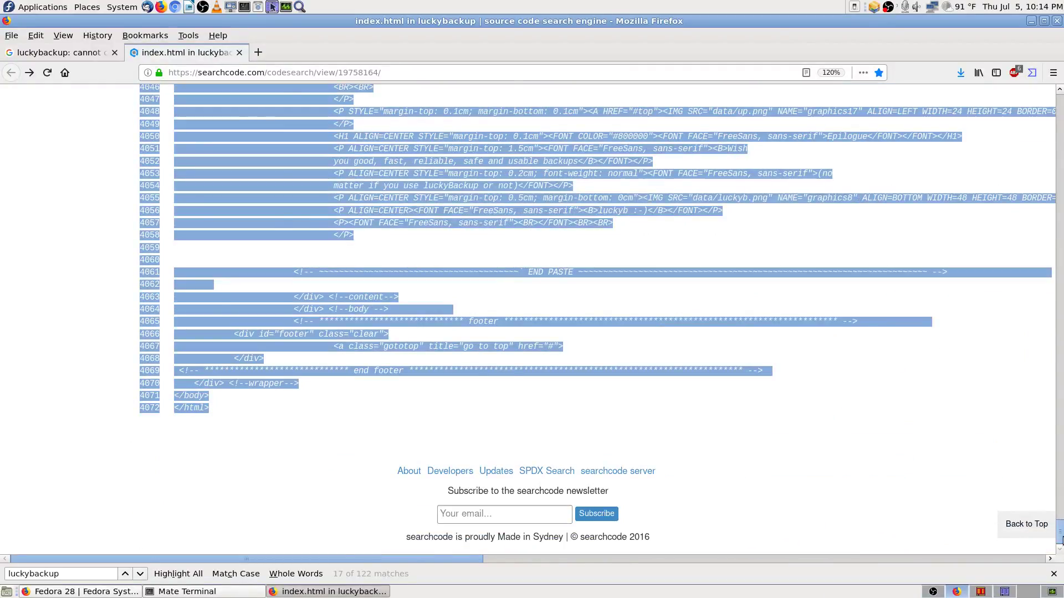
pyautogui.click(1027, 525)
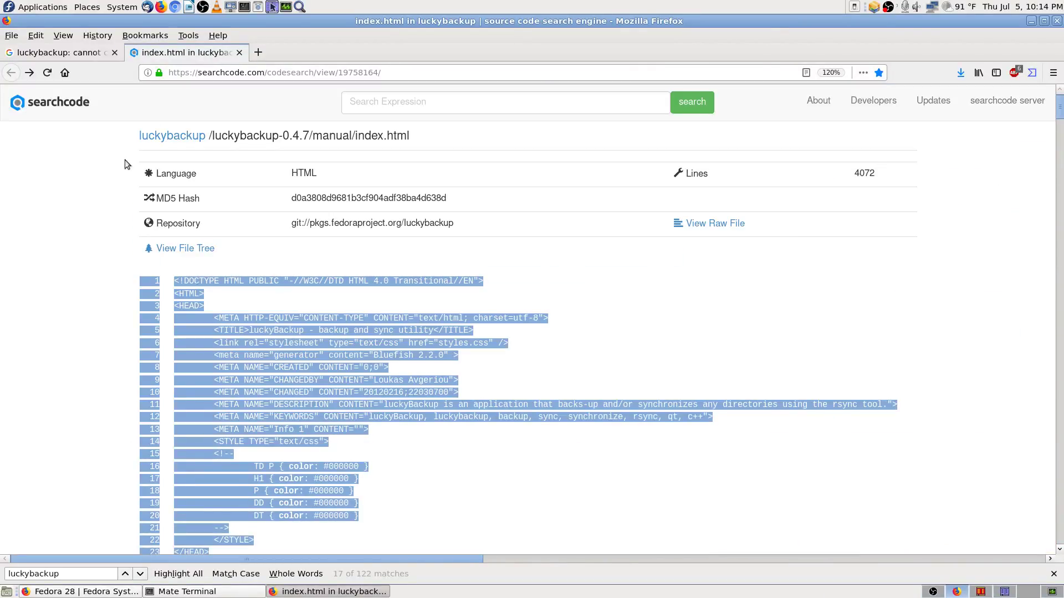
pyautogui.click(35, 36)
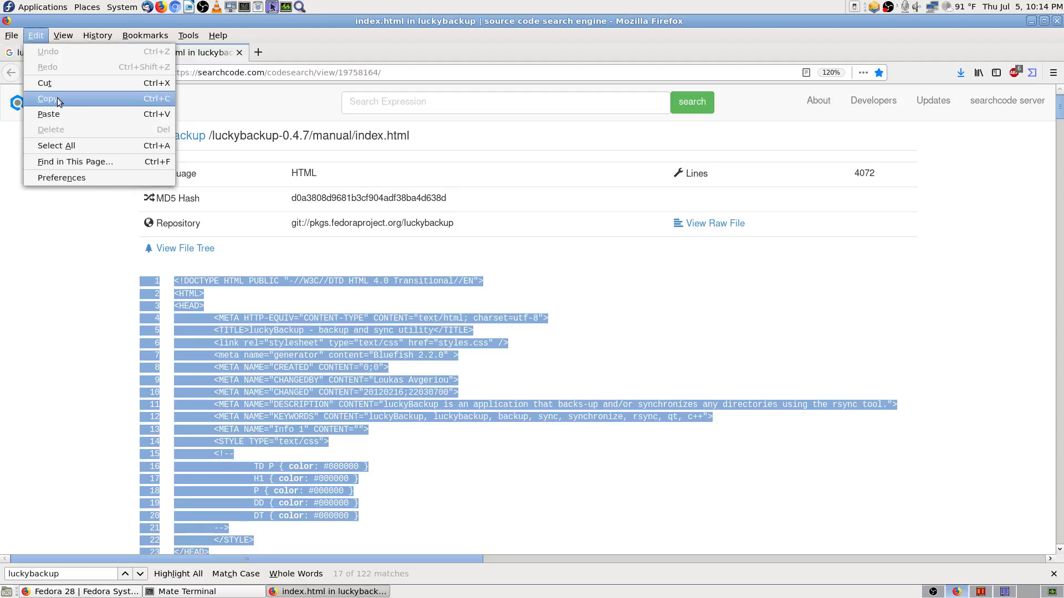
pyautogui.click(102, 98)
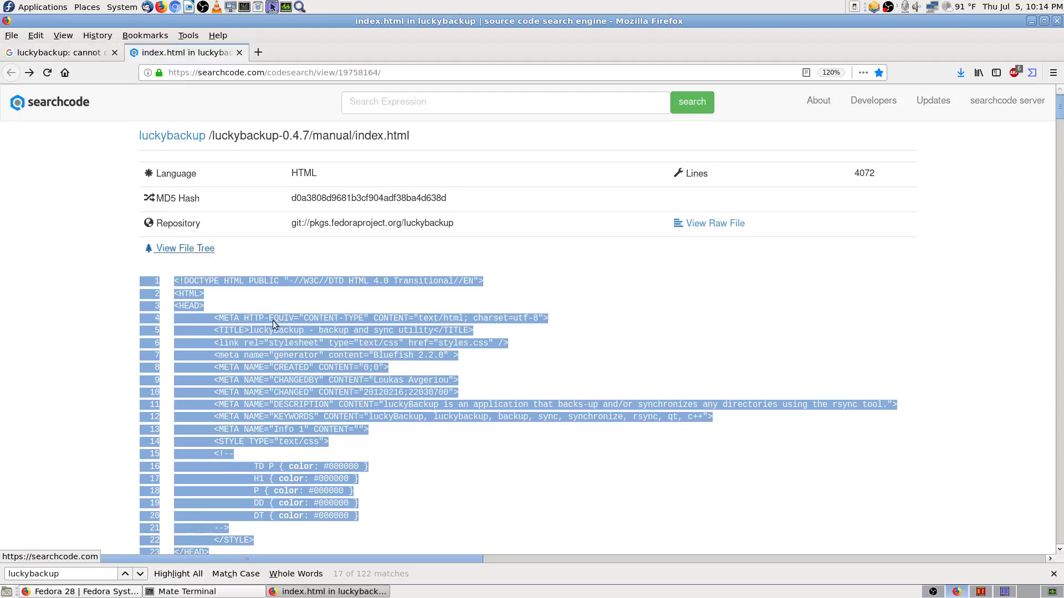
pyautogui.click(1024, 593)
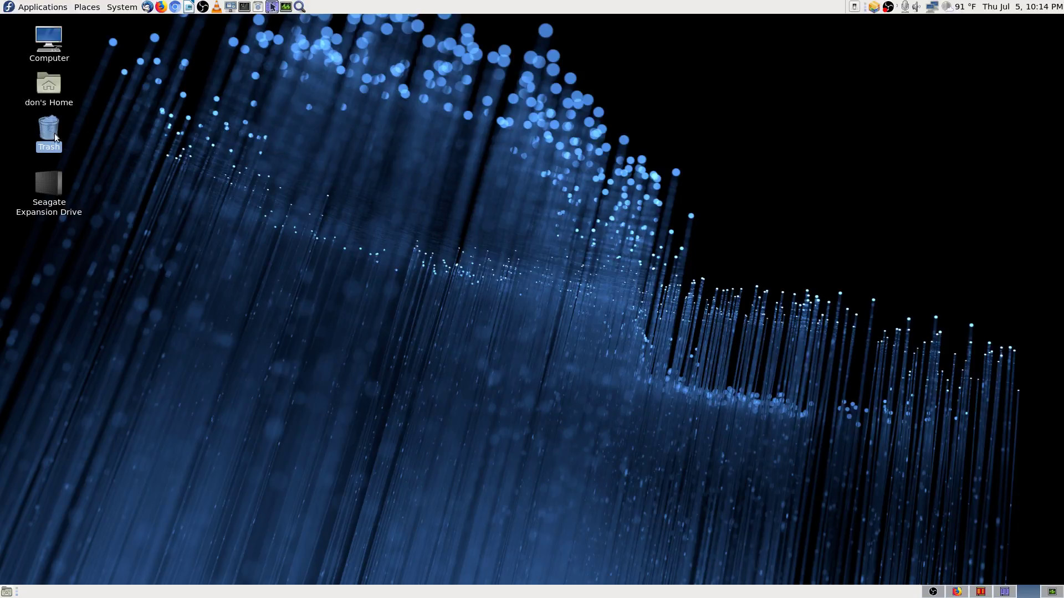
# Step: Launch LibreOffice Writer from the top panel to get a blank Untitled 1 document
pyautogui.click(94, 150)
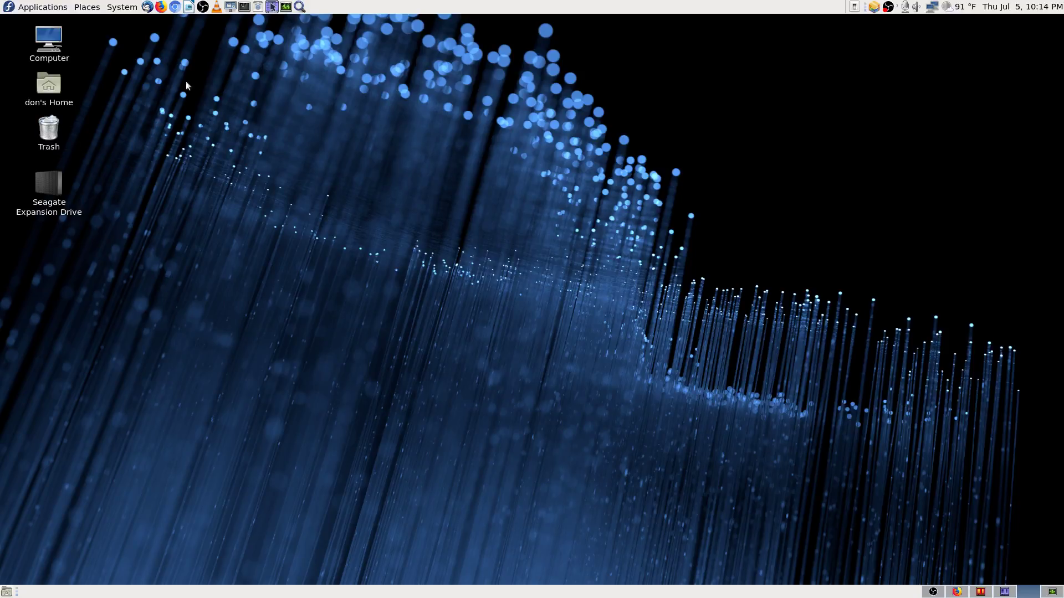
pyautogui.click(188, 7)
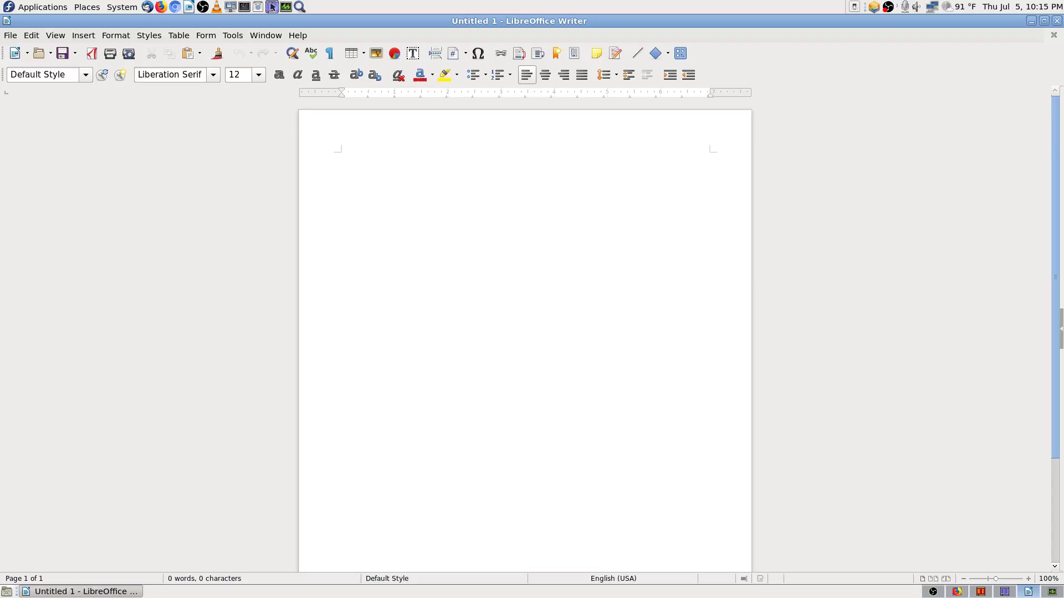
# Step: Paste the manual source and save it as LuckyBackup.html in Documents, keeping HTML format
pyautogui.hotkey('ctrl', 'v')
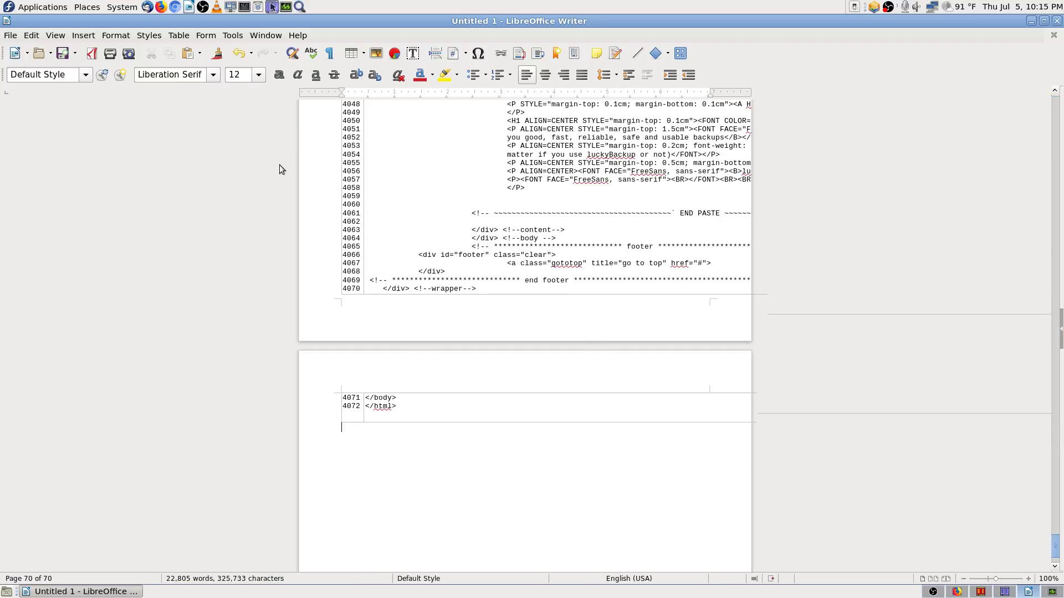
pyautogui.click(74, 54)
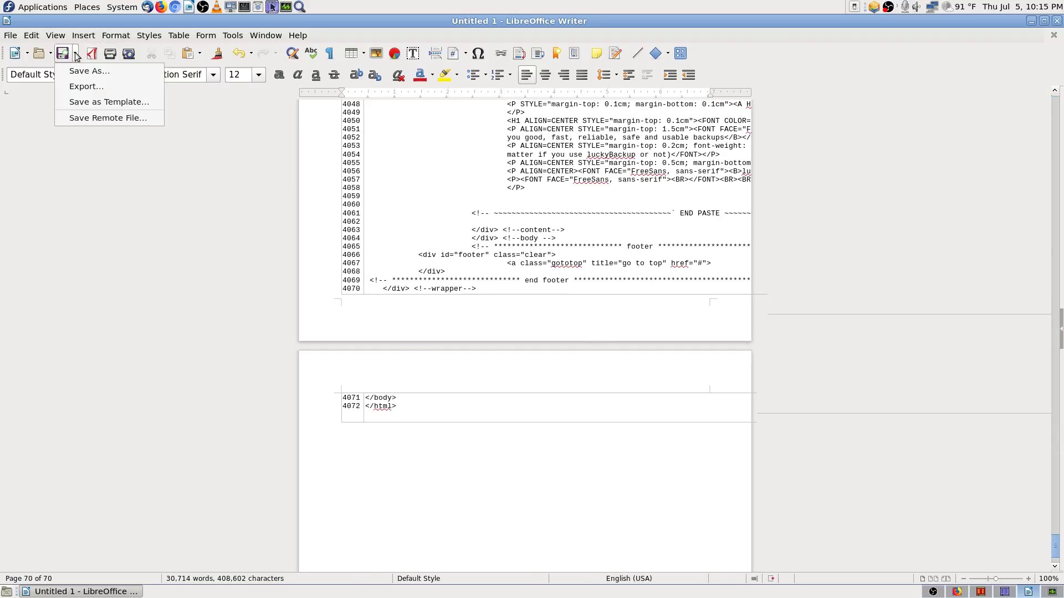
pyautogui.click(104, 87)
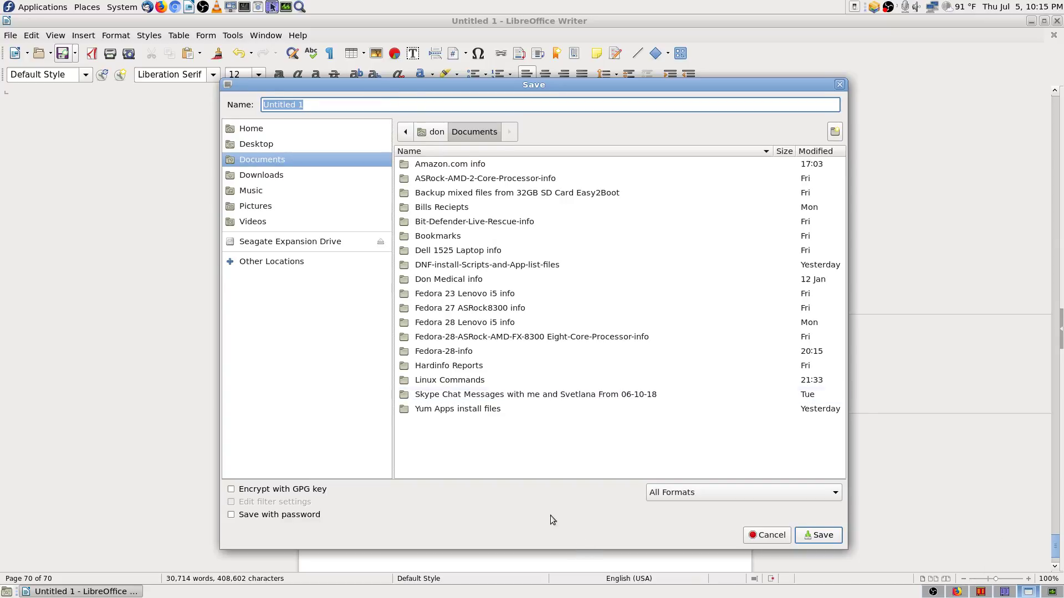
pyautogui.click(957, 592)
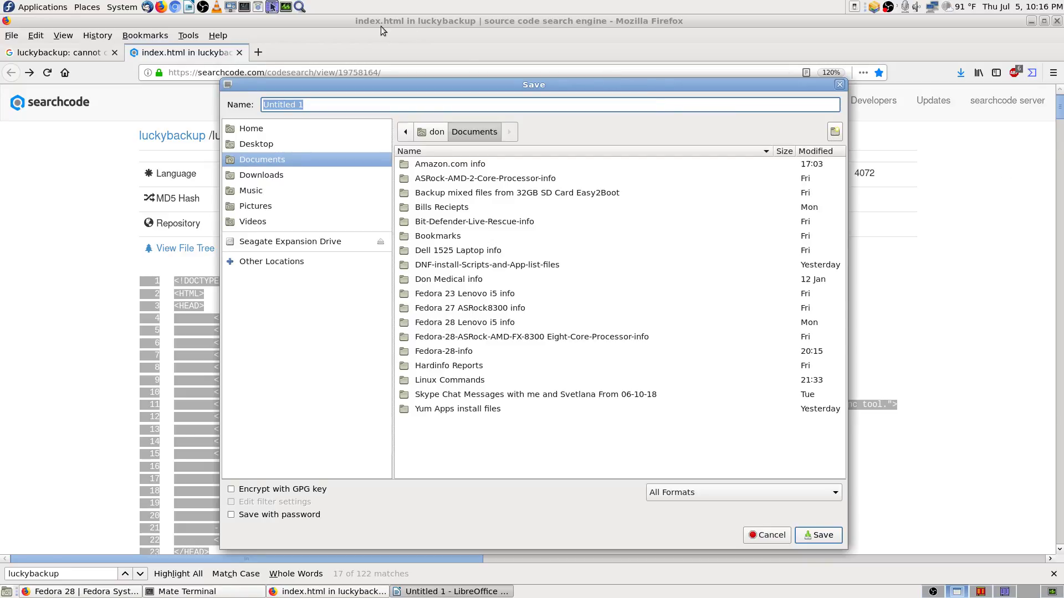
pyautogui.write('LuckyBackup.t')
pyautogui.press('BackSpace')
pyautogui.write('html')
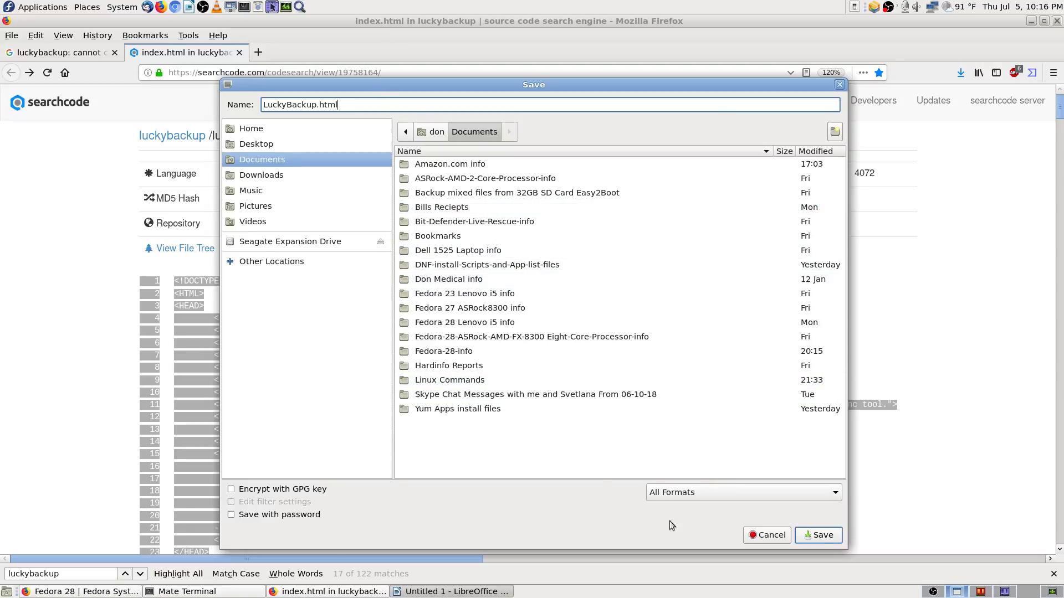
pyautogui.click(820, 535)
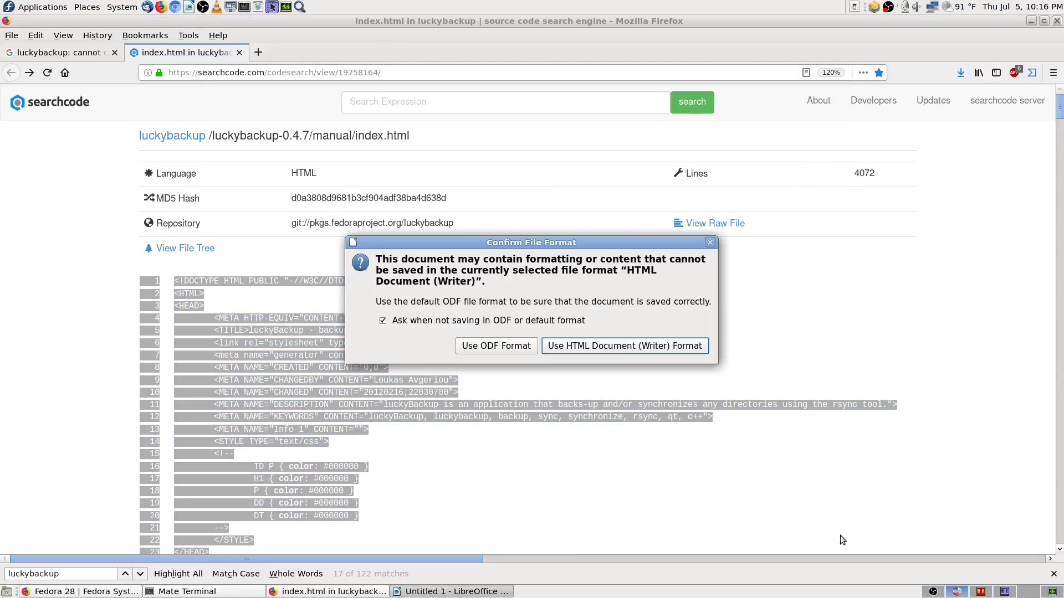
pyautogui.click(628, 347)
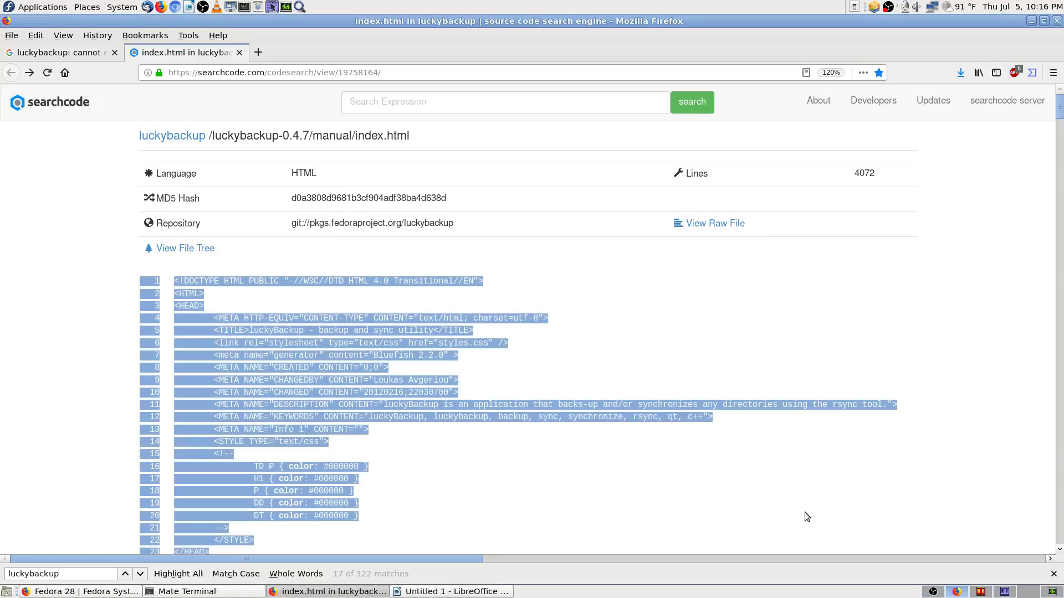
# Step: In Krusader, go to Documents to find the saved LuckyBackup.html (574.6 KiB)
pyautogui.click(739, 474)
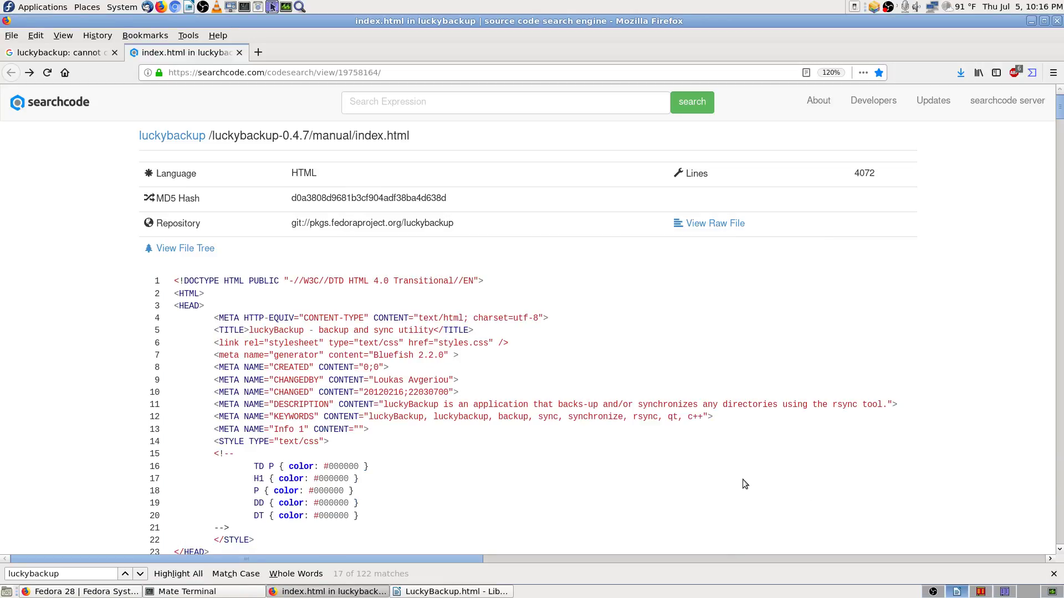
pyautogui.click(1004, 591)
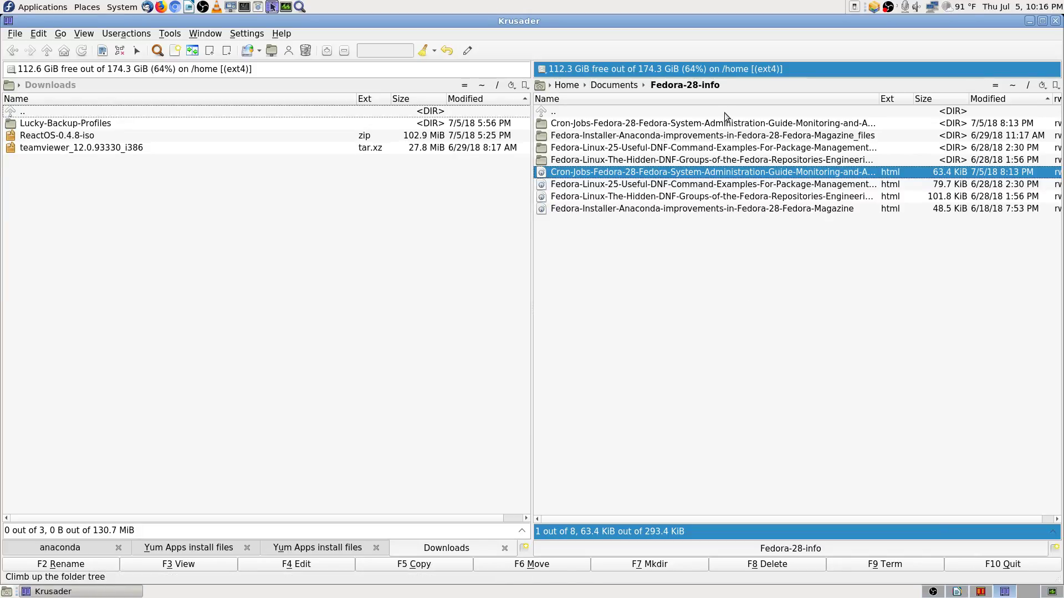
pyautogui.click(465, 85)
pyautogui.press('BackSpace')
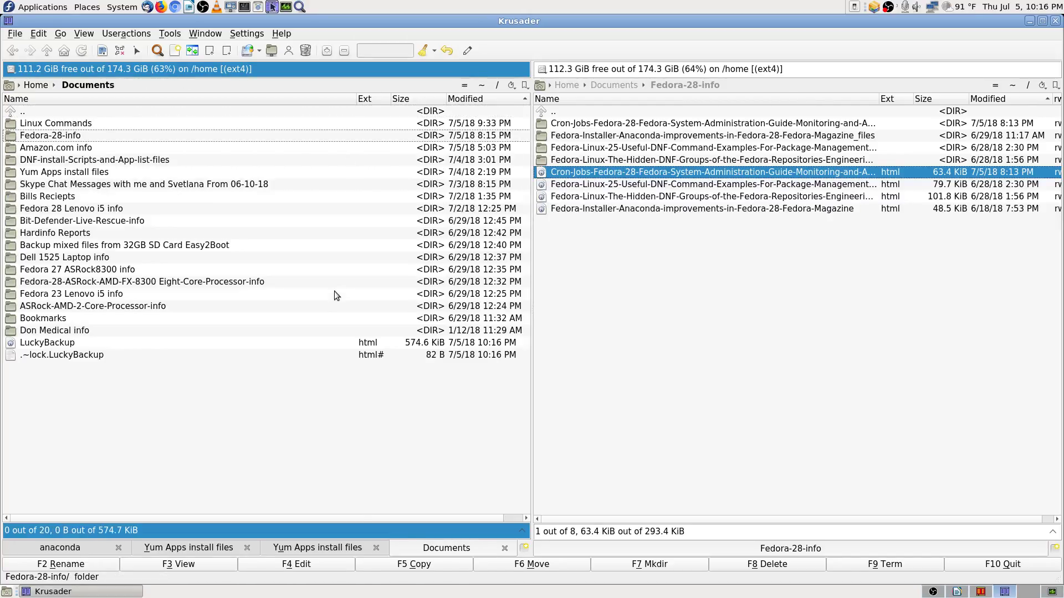
# Step: Open LuckyBackup.html in Firefox to check it, close it, and switch to an empty workspace
pyautogui.doubleClick(357, 342)
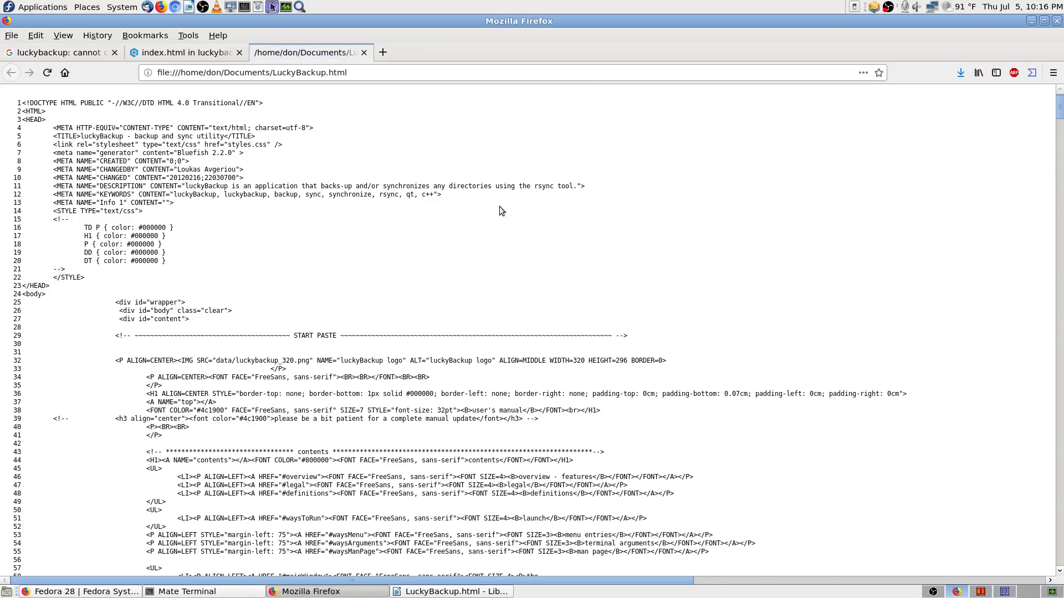
pyautogui.scroll(-5, 500, 206)
pyautogui.scroll(5, 500, 206)
pyautogui.click(365, 53)
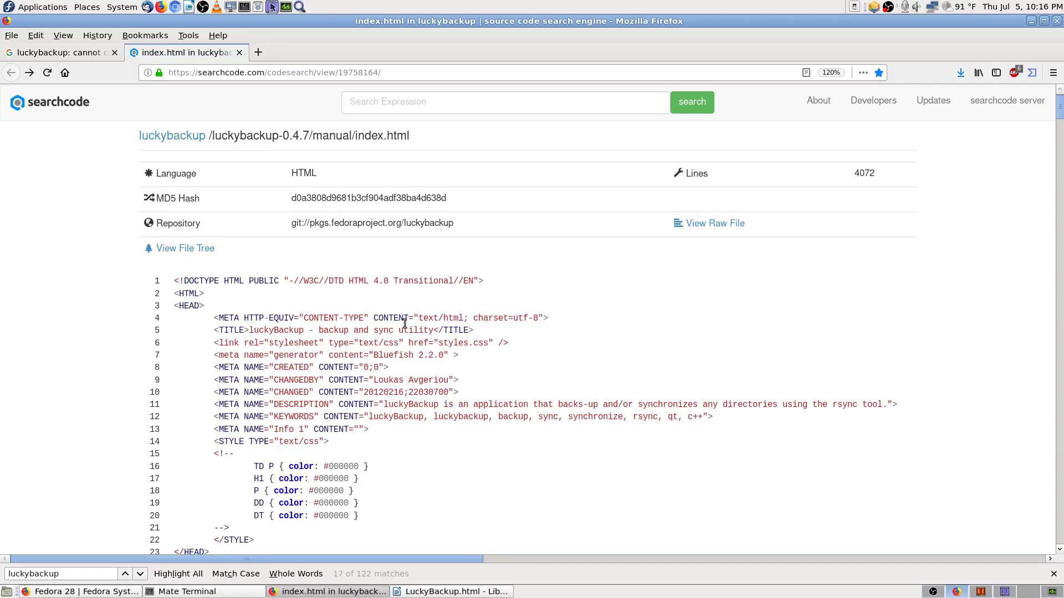
pyautogui.click(1000, 592)
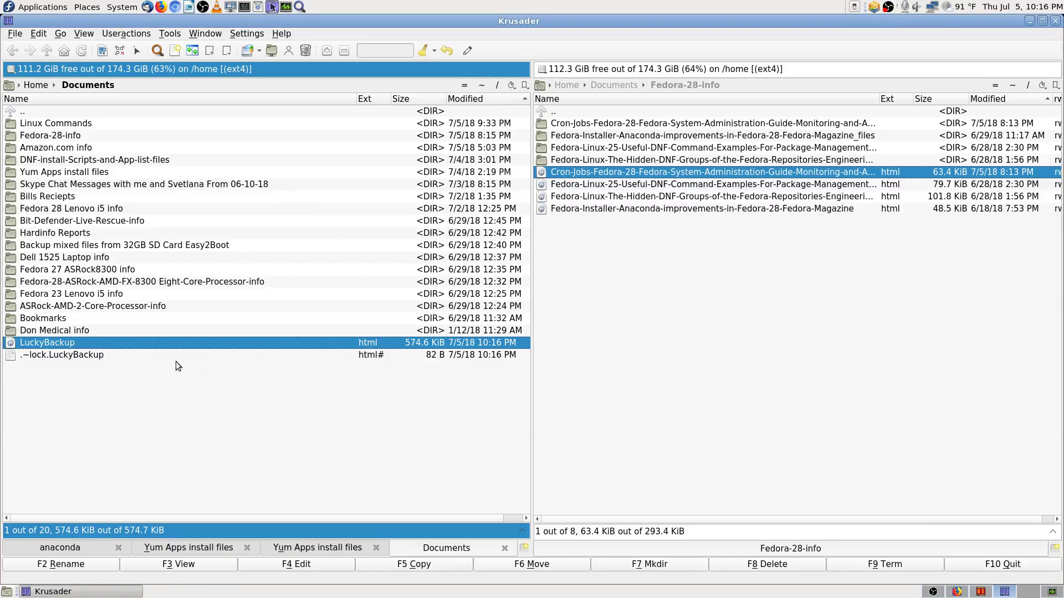
pyautogui.click(1020, 592)
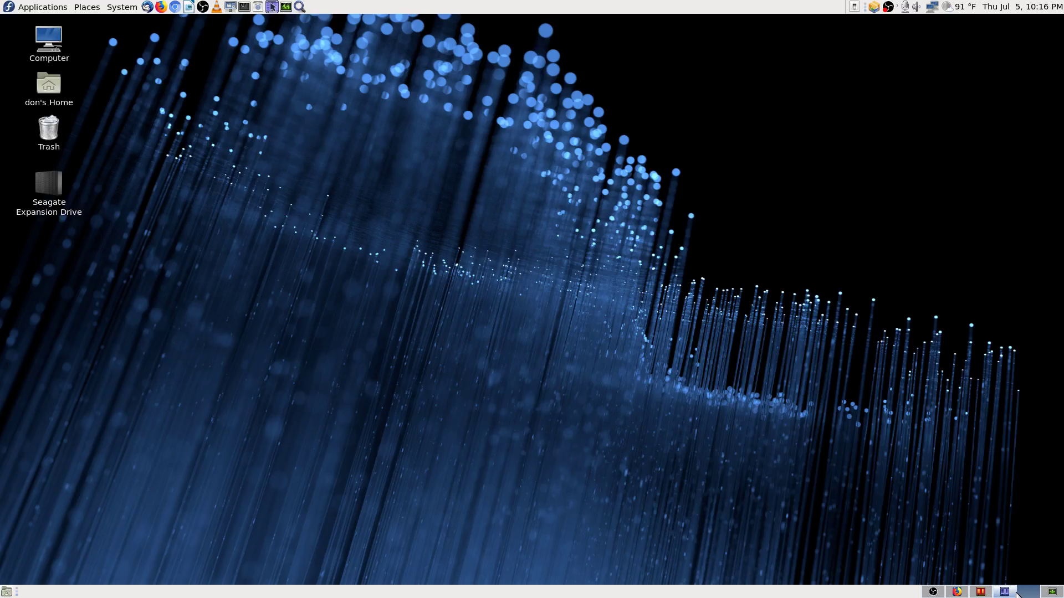
# Step: Open LuckyBackup.html with Firefox from Krusader and scroll through its HTML source
pyautogui.click(1005, 592)
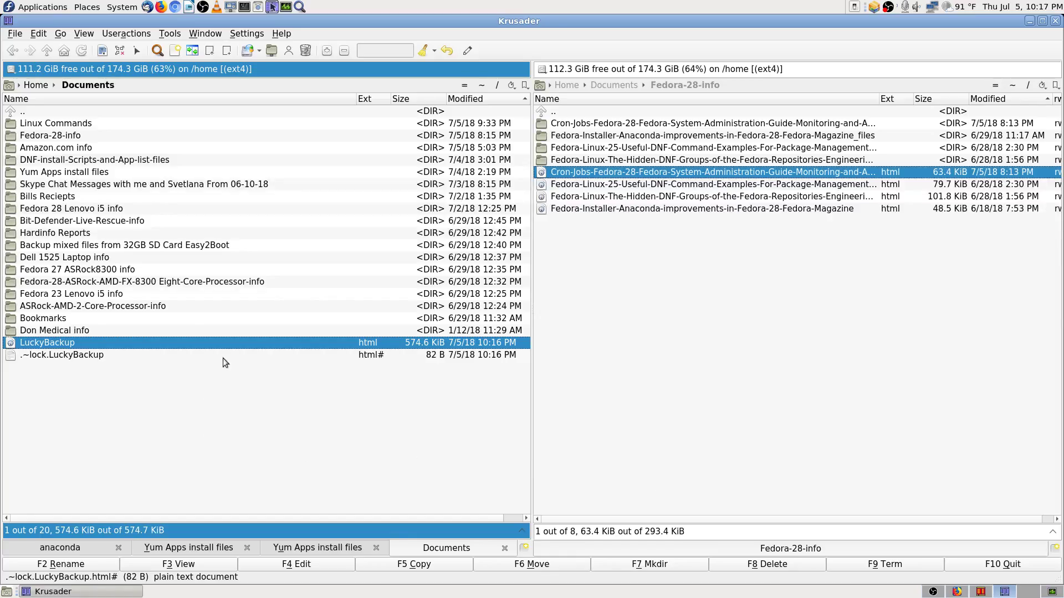
pyautogui.rightClick(228, 341)
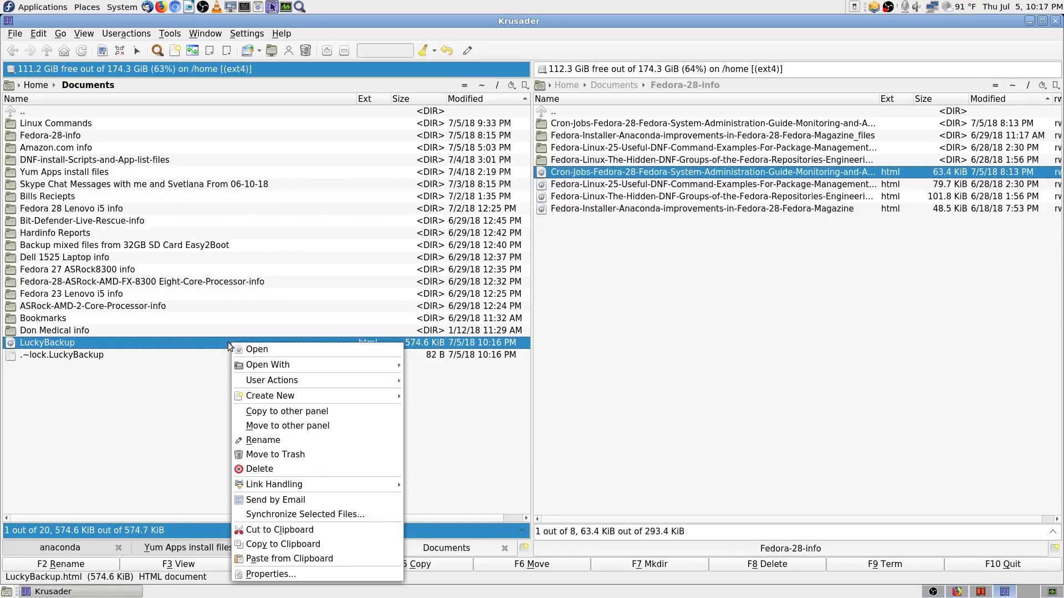
pyautogui.moveTo(313, 364)
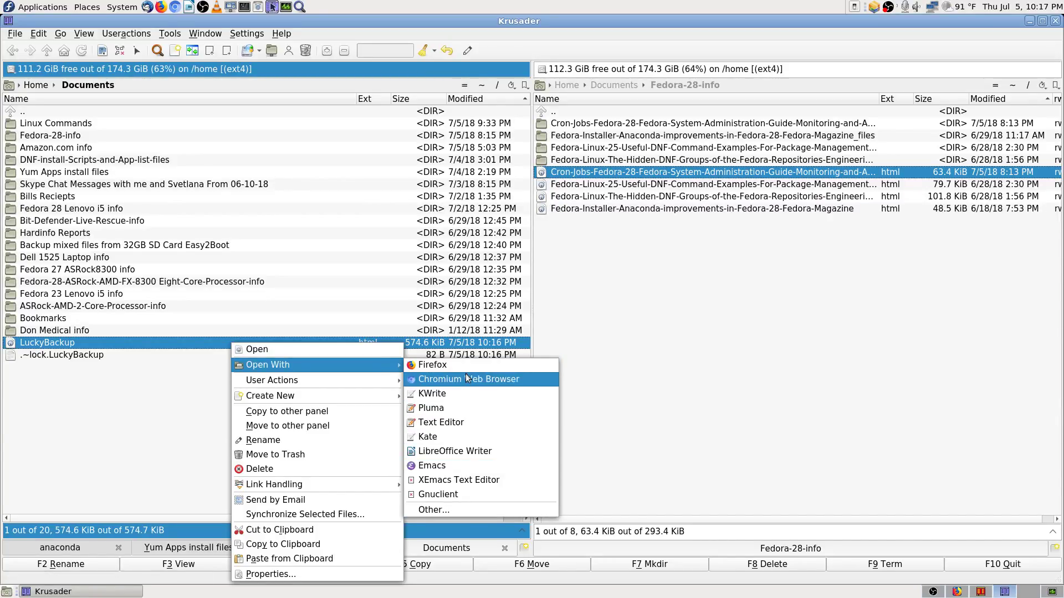
pyautogui.click(421, 365)
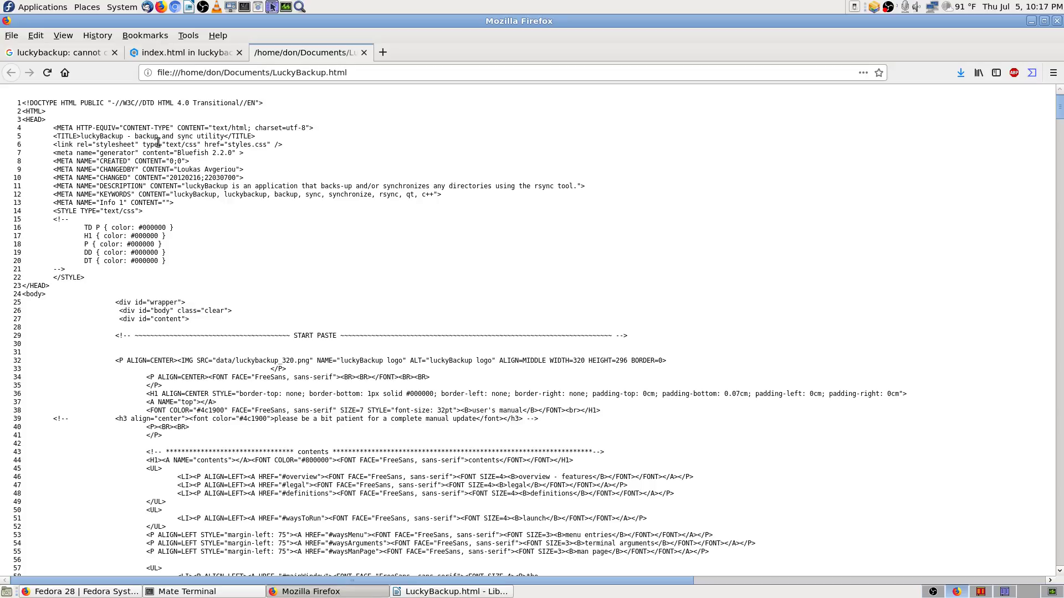
pyautogui.scroll(-4, 236, 231)
pyautogui.scroll(4, 236, 231)
pyautogui.moveTo(1060, 108); pyautogui.dragTo(1060, 554)
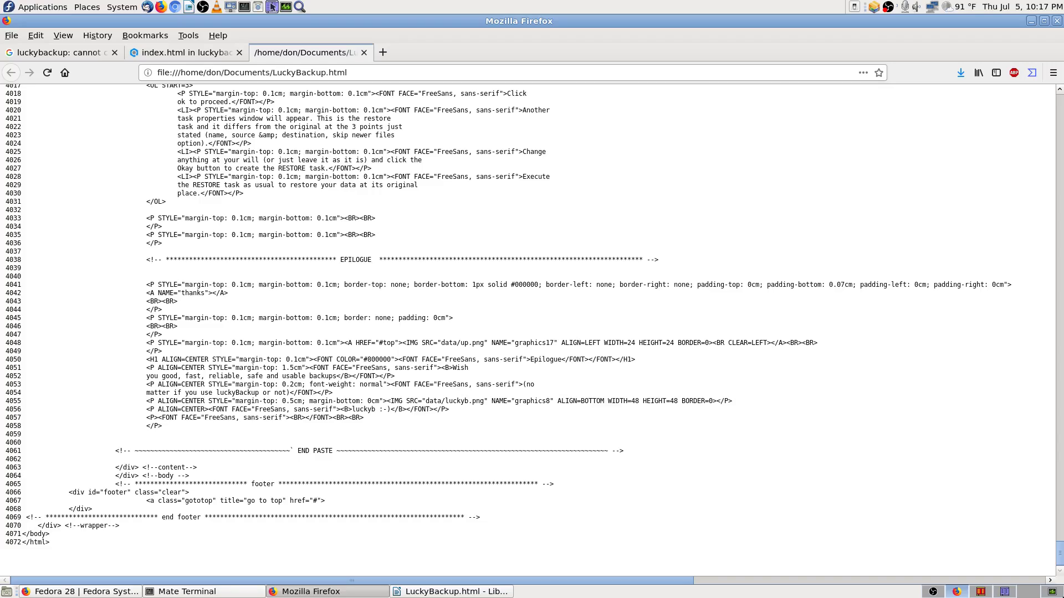
pyautogui.moveTo(1060, 554); pyautogui.dragTo(1013, 113)
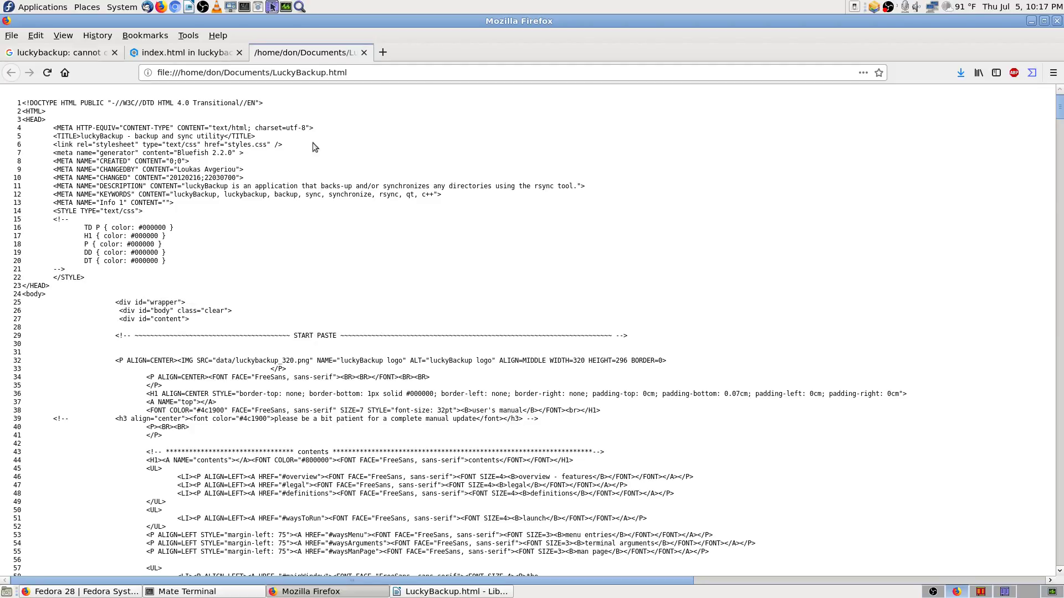
# Step: Close the Firefox tab and start a blank LibreOffice Writer document on an empty workspace
pyautogui.click(366, 53)
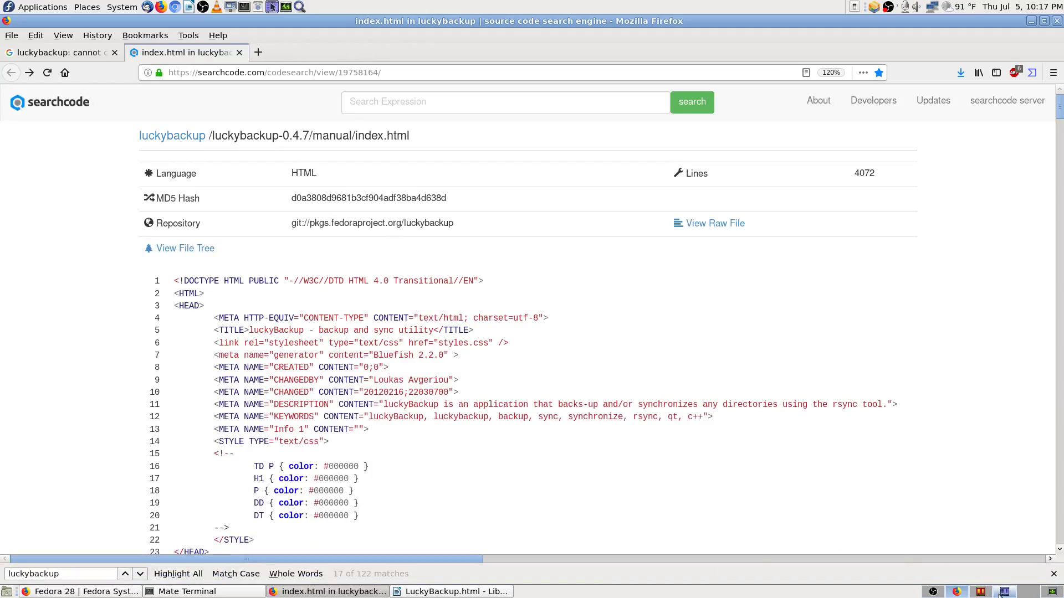
pyautogui.hotkey('ctrl', 'alt', 'Right')
pyautogui.click(188, 7)
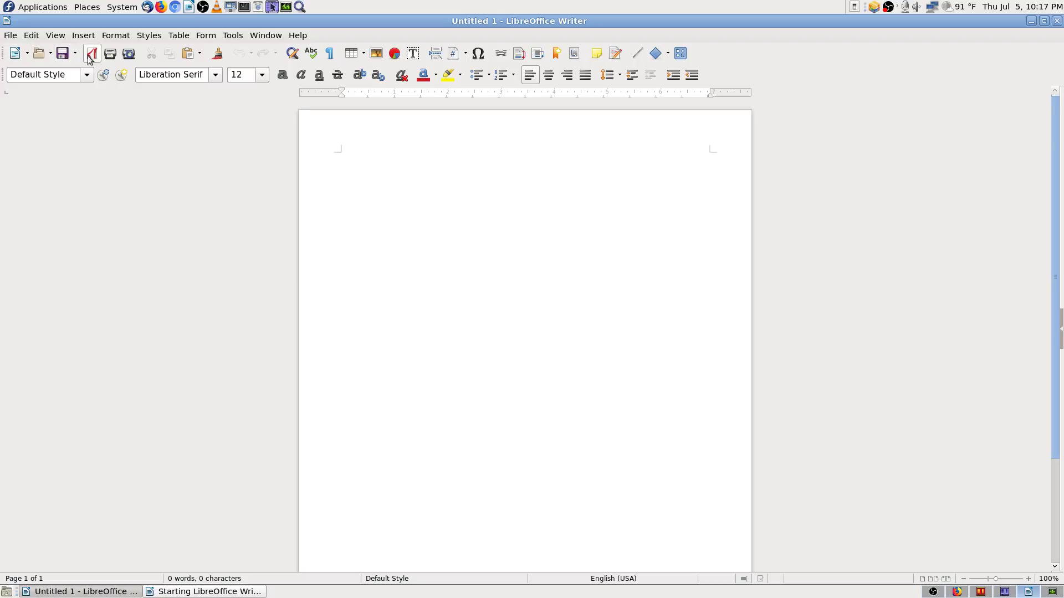
# Step: Reopen LuckyBackup.html from Writer's Recent Documents and close the blank Untitled 1 window
pyautogui.click(10, 37)
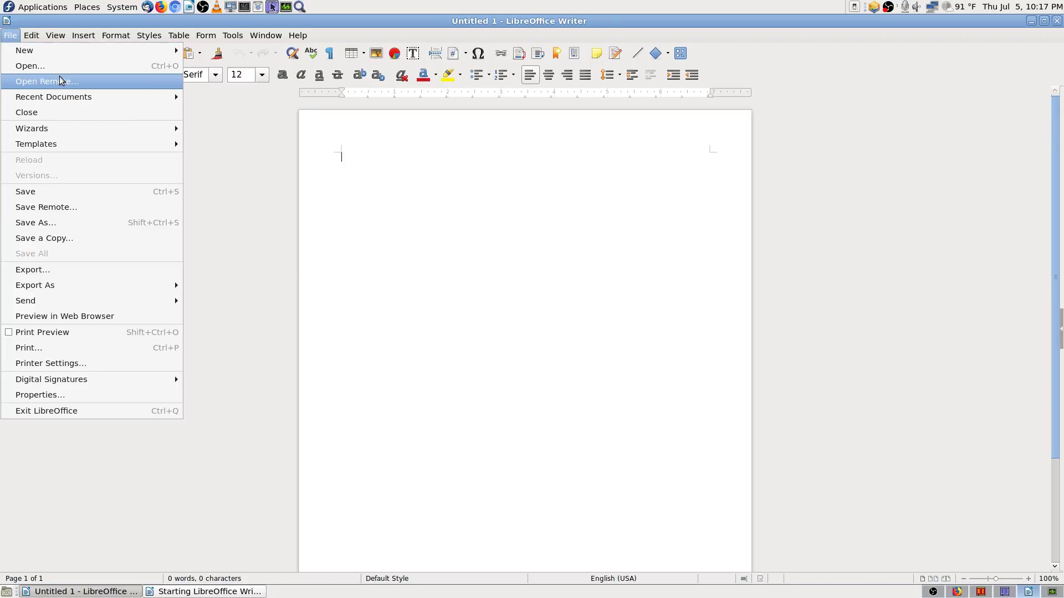
pyautogui.moveTo(62, 107)
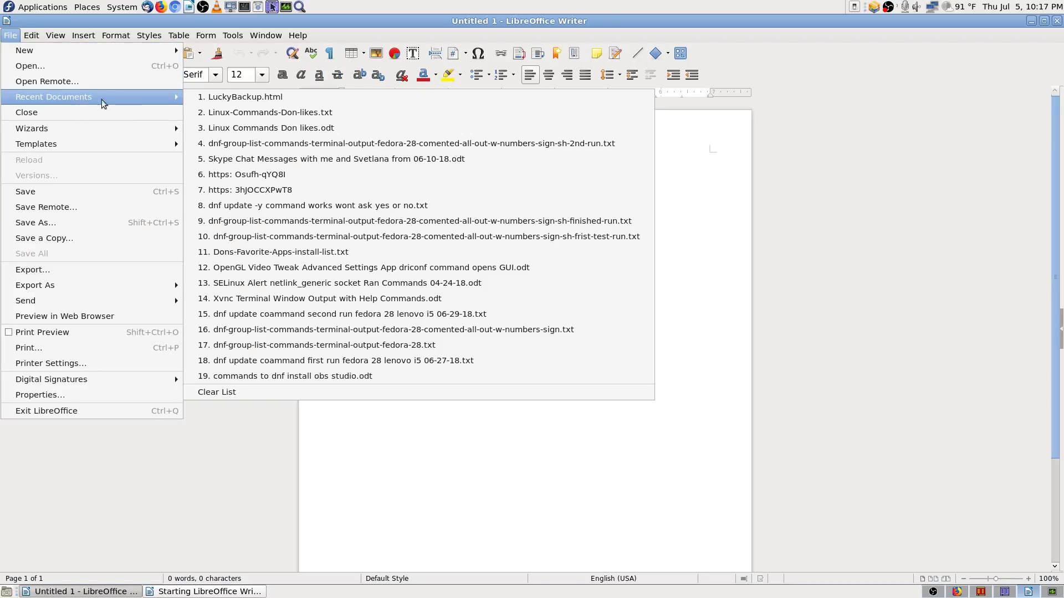
pyautogui.click(280, 97)
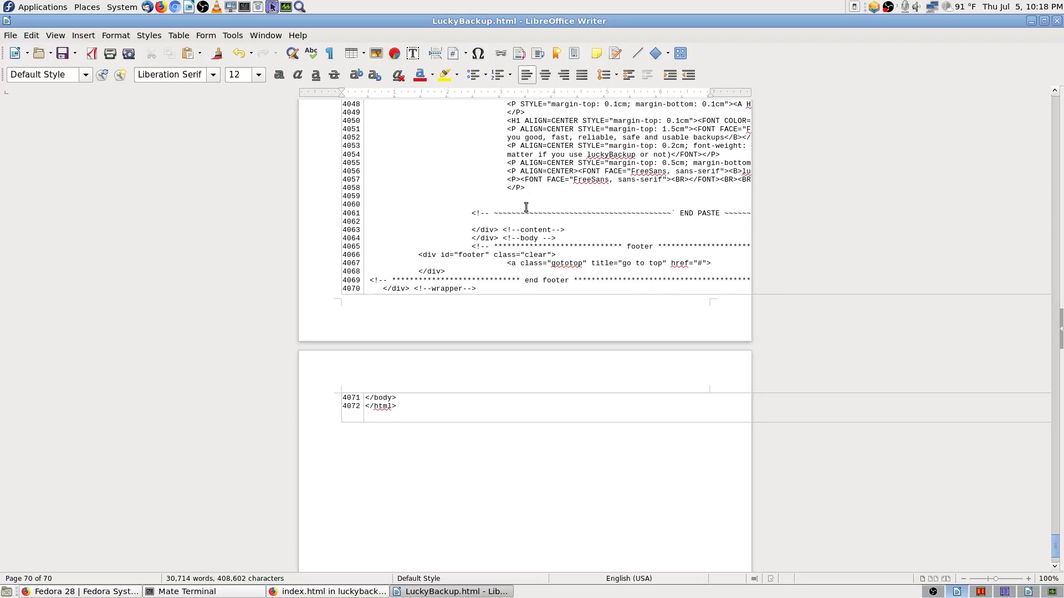
pyautogui.click(1028, 591)
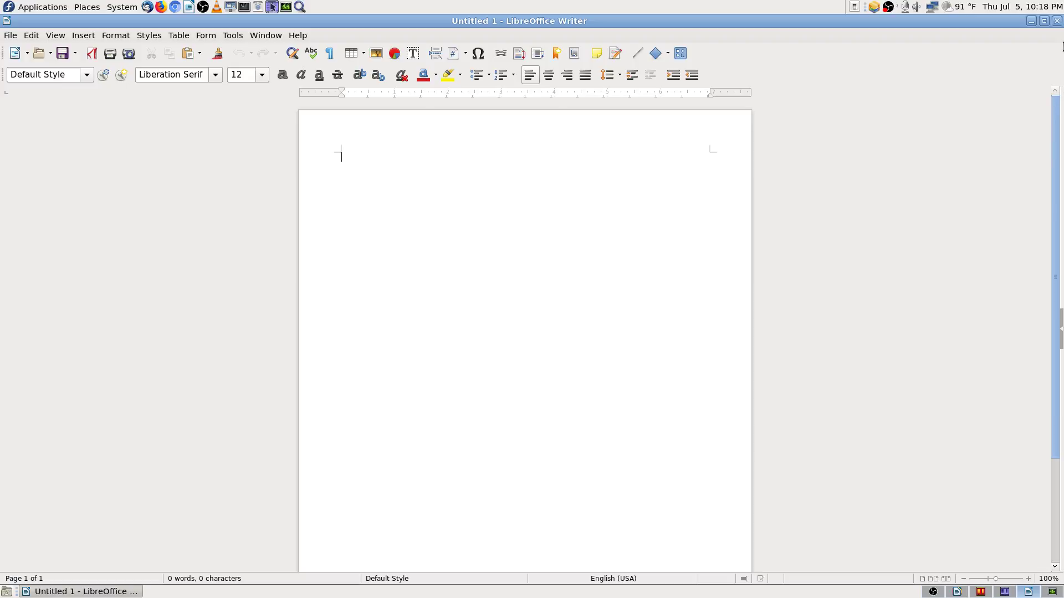
pyautogui.click(1057, 21)
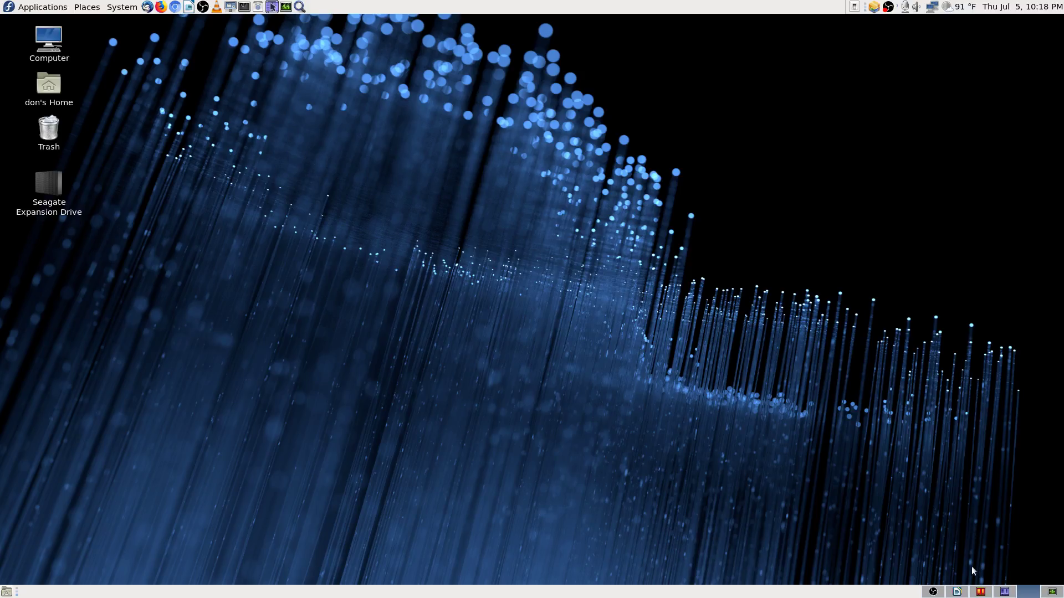
pyautogui.click(956, 592)
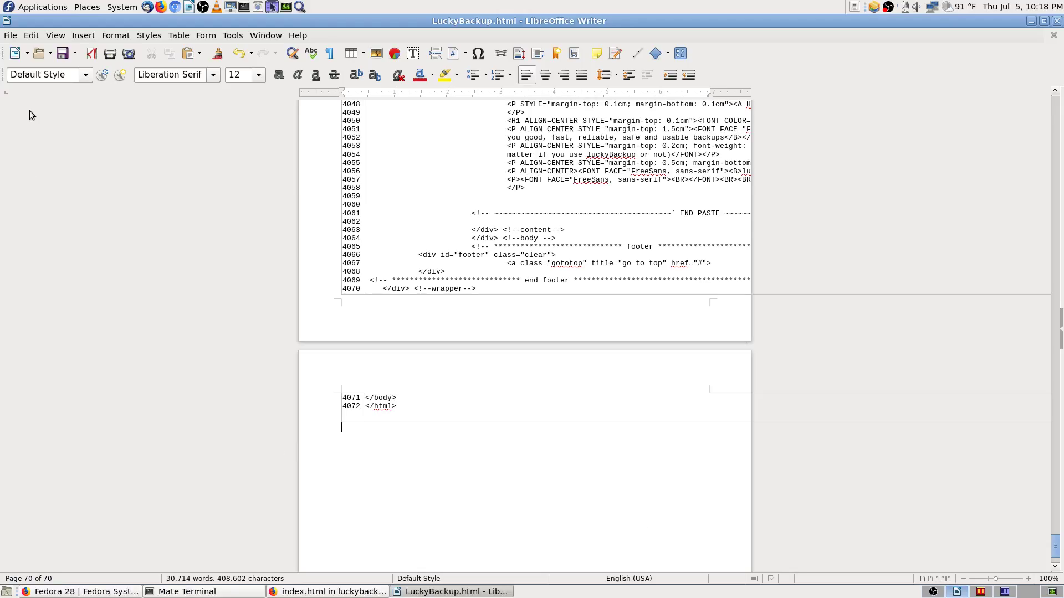
# Step: Move the LuckyBackup.html Writer window to workspace 5
pyautogui.click(7, 21)
pyautogui.moveTo(125, 176)
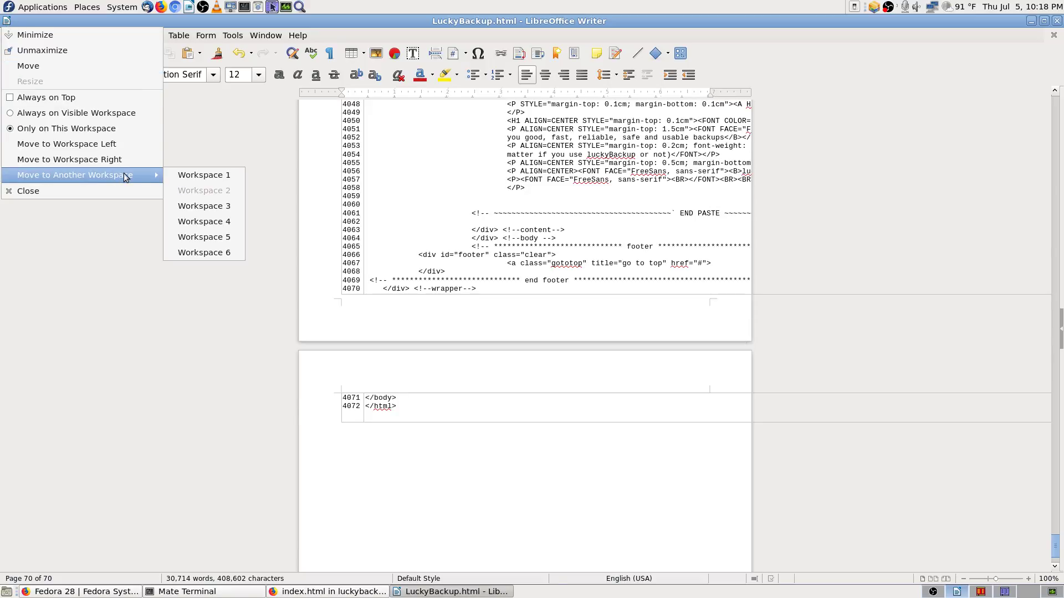
pyautogui.click(204, 237)
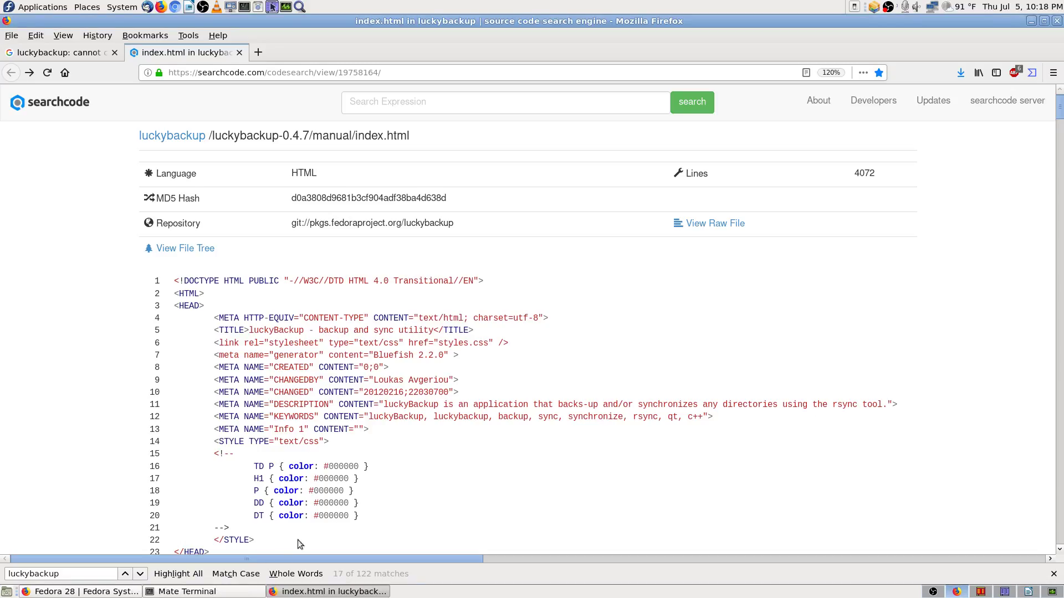
pyautogui.click(1027, 592)
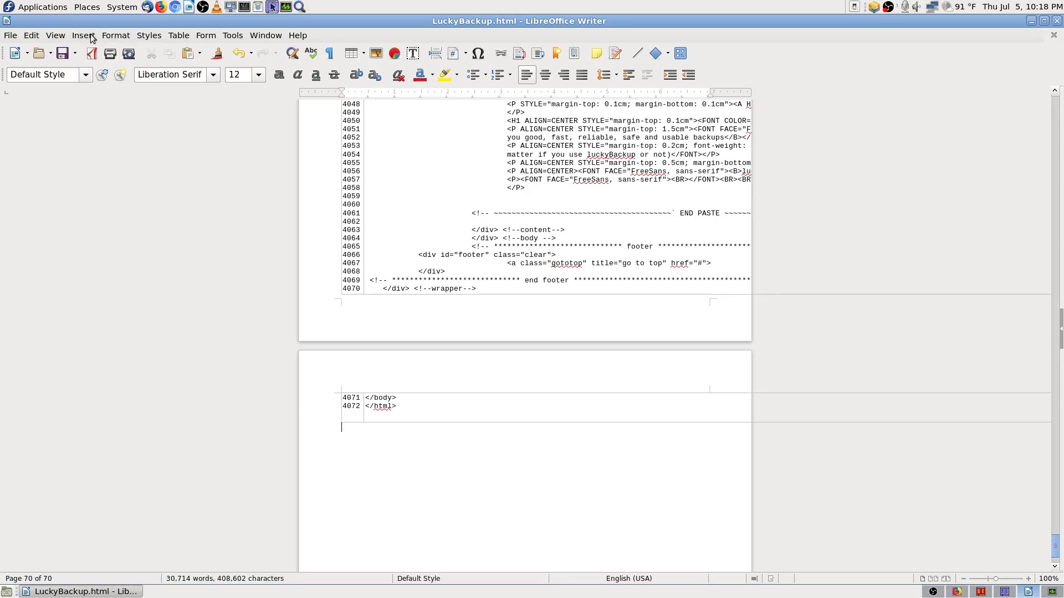
# Step: Switch the LuckyBackup.html document to Web view
pyautogui.click(114, 37)
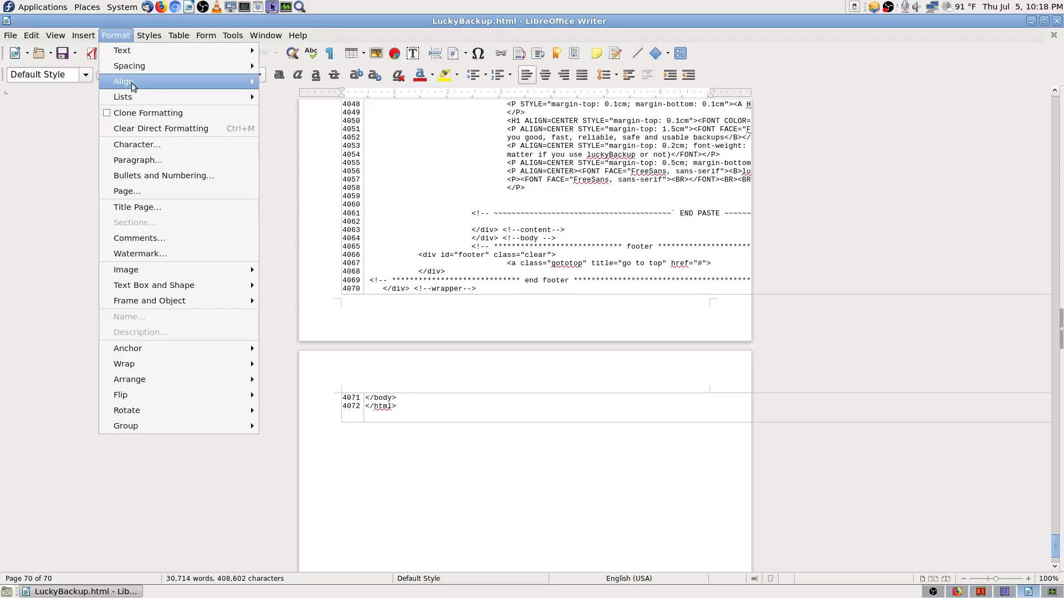
pyautogui.moveTo(61, 37)
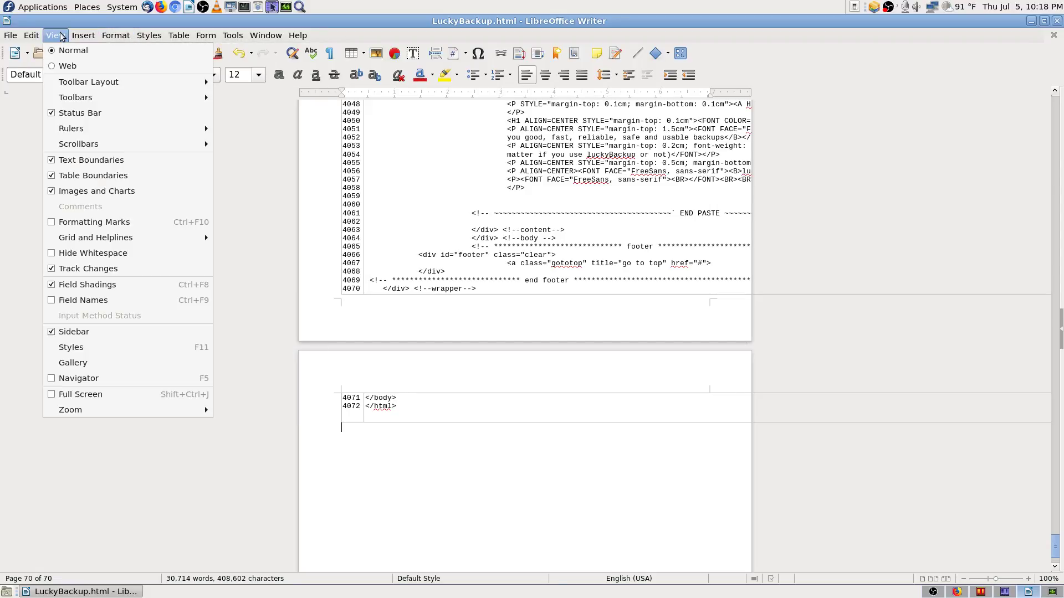
pyautogui.click(78, 65)
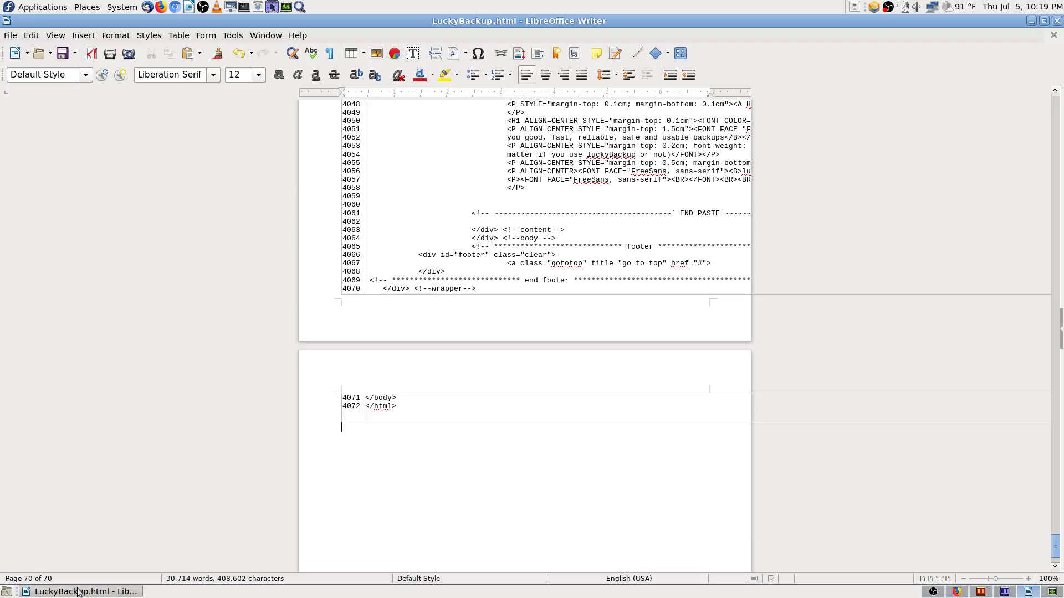
# Step: Bring up System Monitor's process list, showing soffice.bin, over the unresponsive LuckyBackup.html document
pyautogui.click(1051, 593)
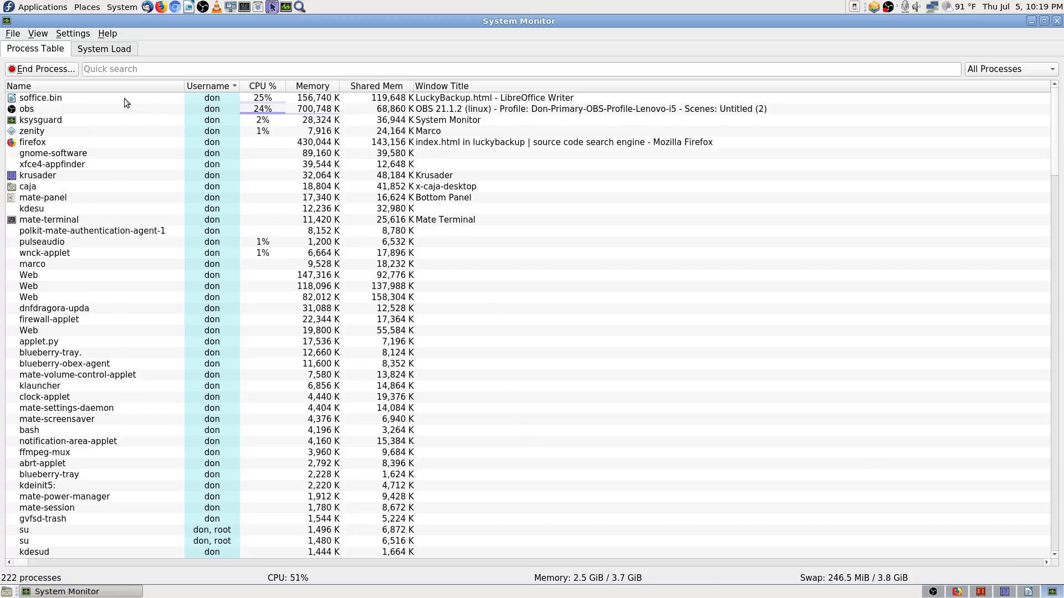
# Step: Select the soffice.bin process and force-quit the unresponsive LibreOffice Writer
pyautogui.click(68, 97)
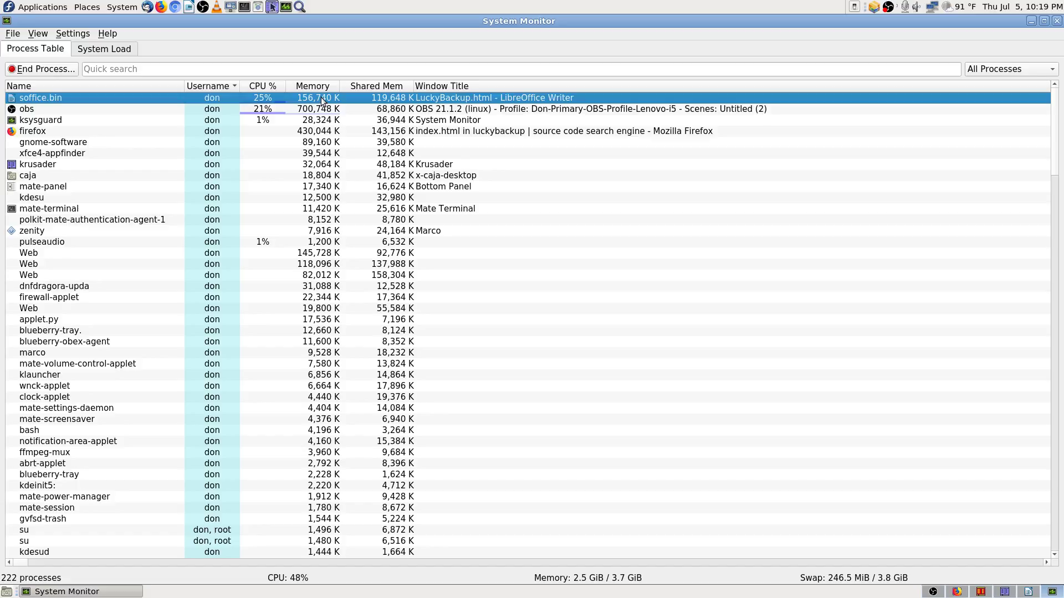
pyautogui.moveTo(321, 98)
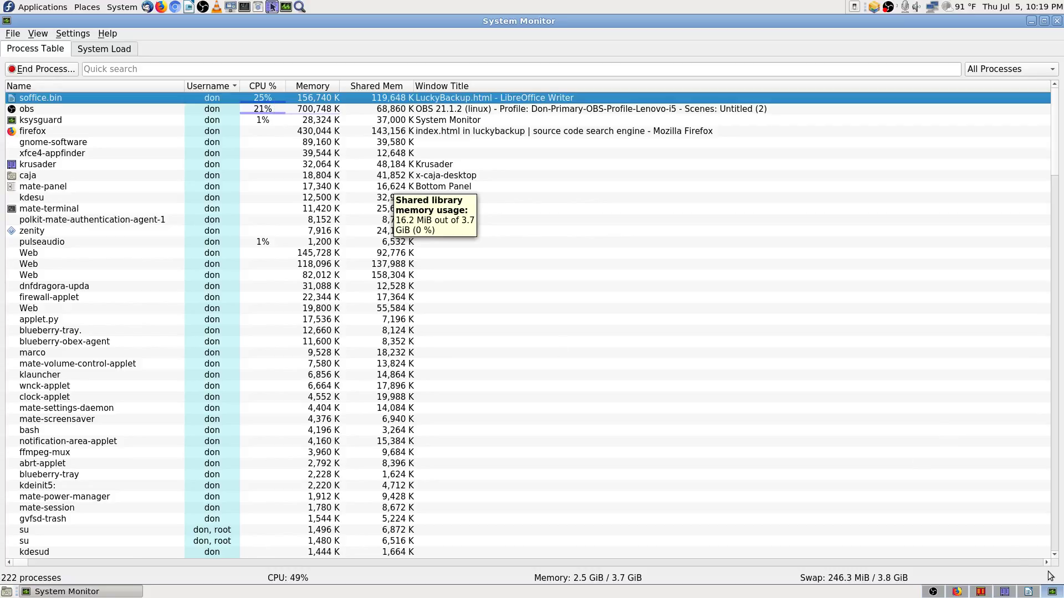
pyautogui.click(1027, 592)
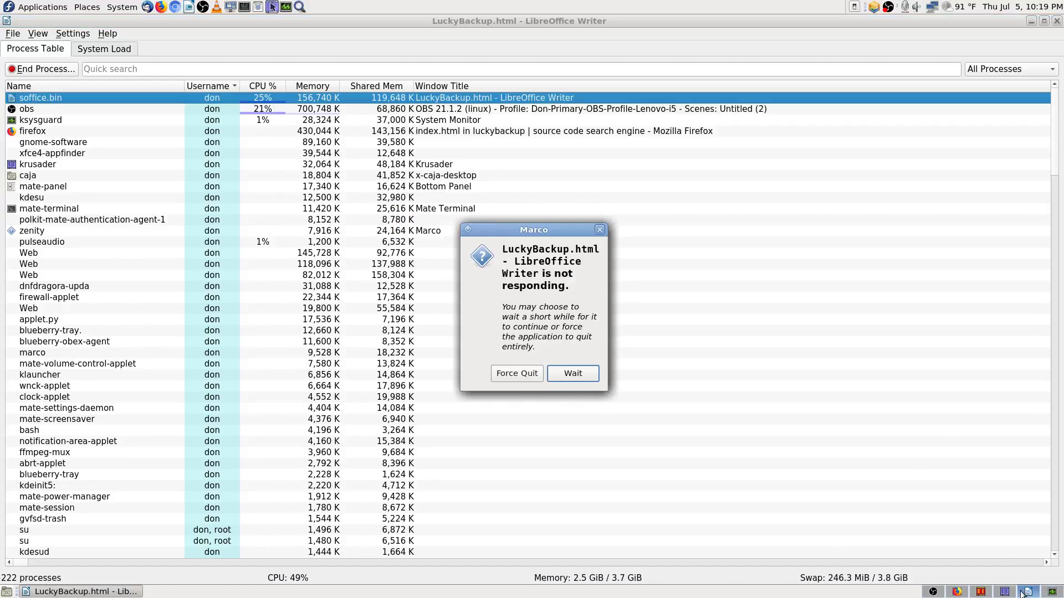
pyautogui.click(517, 373)
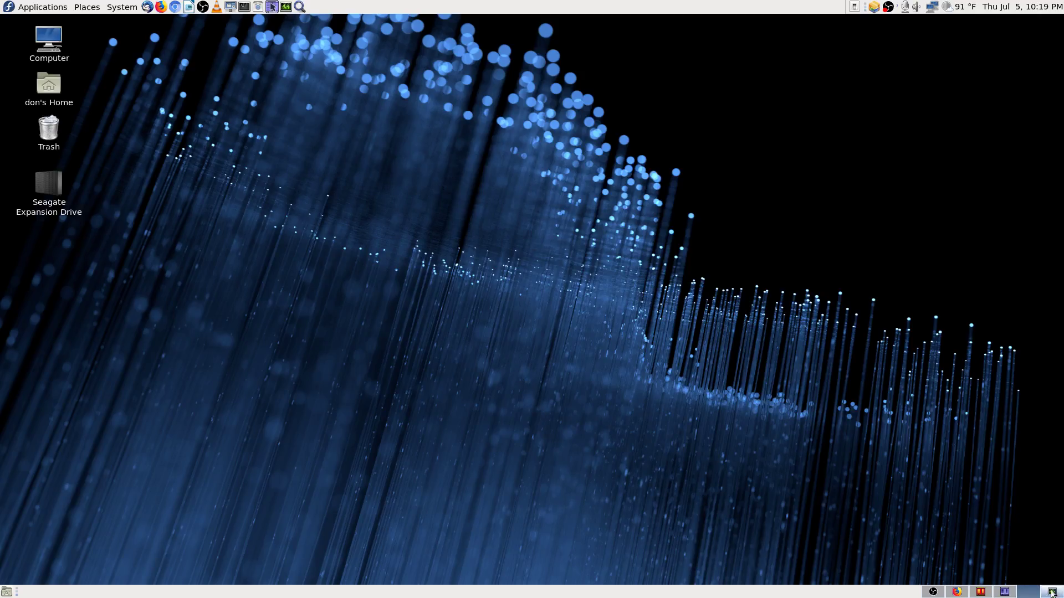
# Step: Confirm no LibreOffice process remains by filtering processes for 'libr', then switch to Firefox
pyautogui.click(1052, 593)
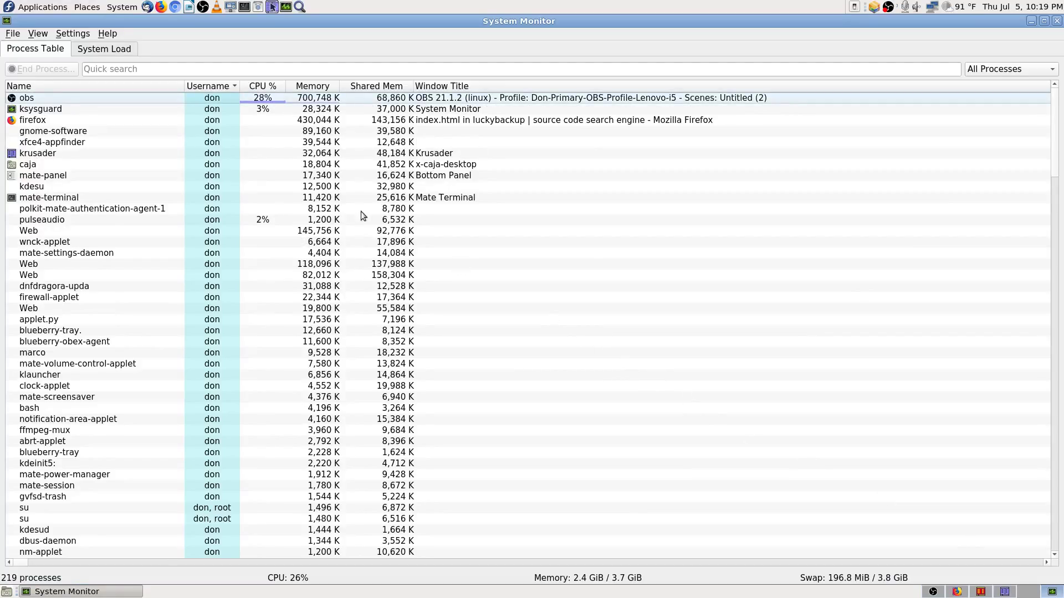
pyautogui.click(170, 69)
pyautogui.write('l')
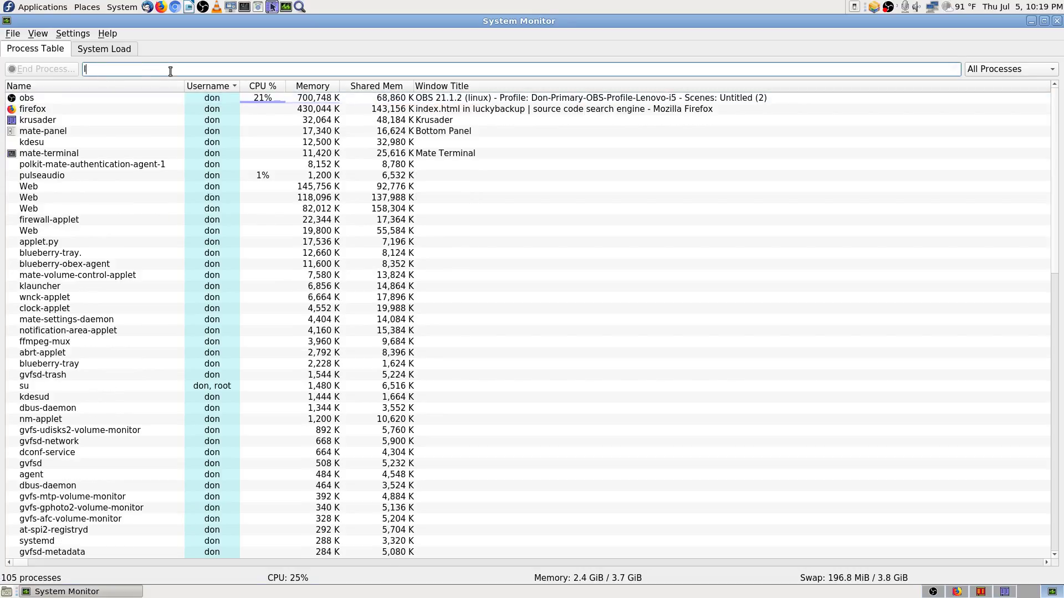
pyautogui.write('ibr')
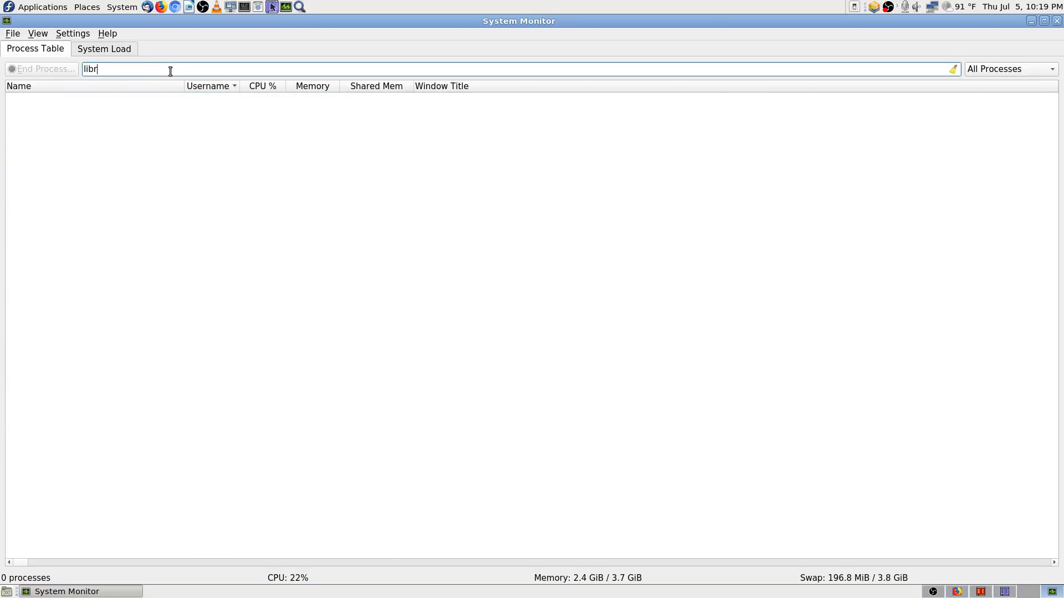
pyautogui.press('BackSpace')
pyautogui.press('BackSpace')
pyautogui.press('BackSpace')
pyautogui.press('BackSpace')
pyautogui.press('BackSpace')
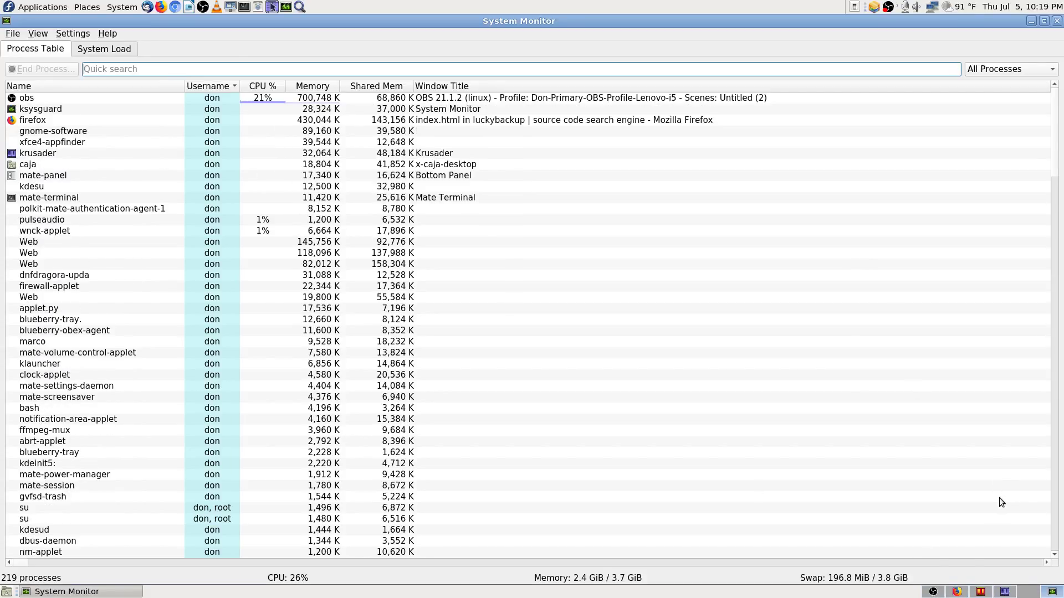
pyautogui.click(957, 593)
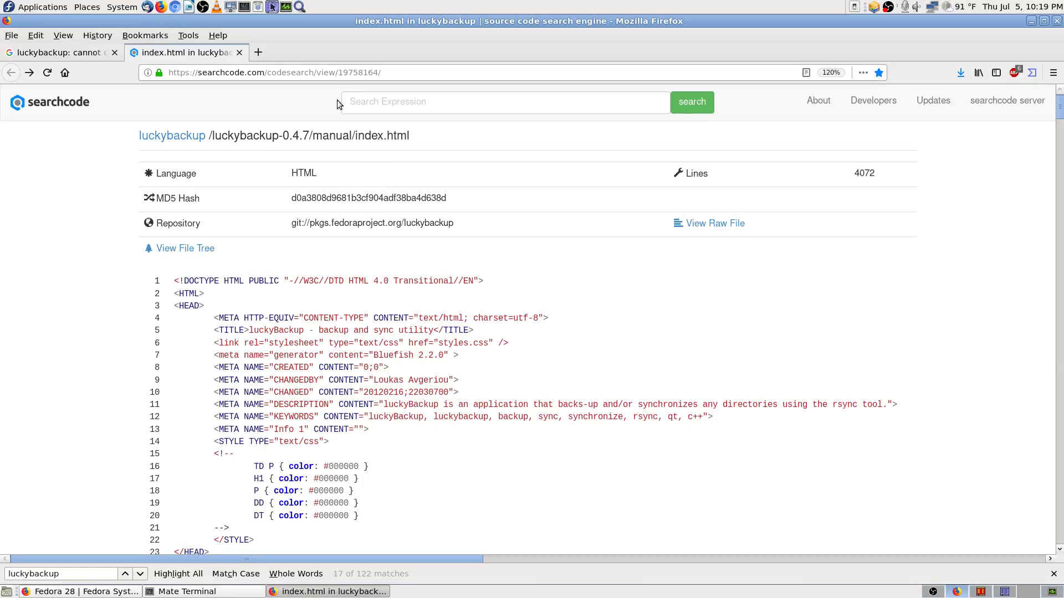
# Step: Close the searchcode tab and rerun the Google query with the colons removed
pyautogui.click(239, 53)
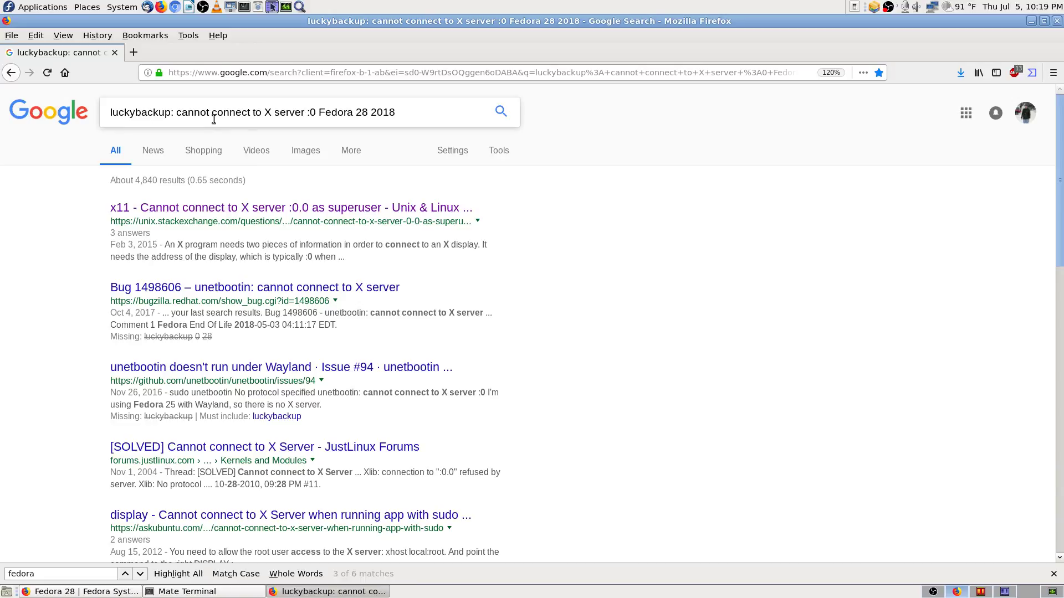
pyautogui.click(176, 112)
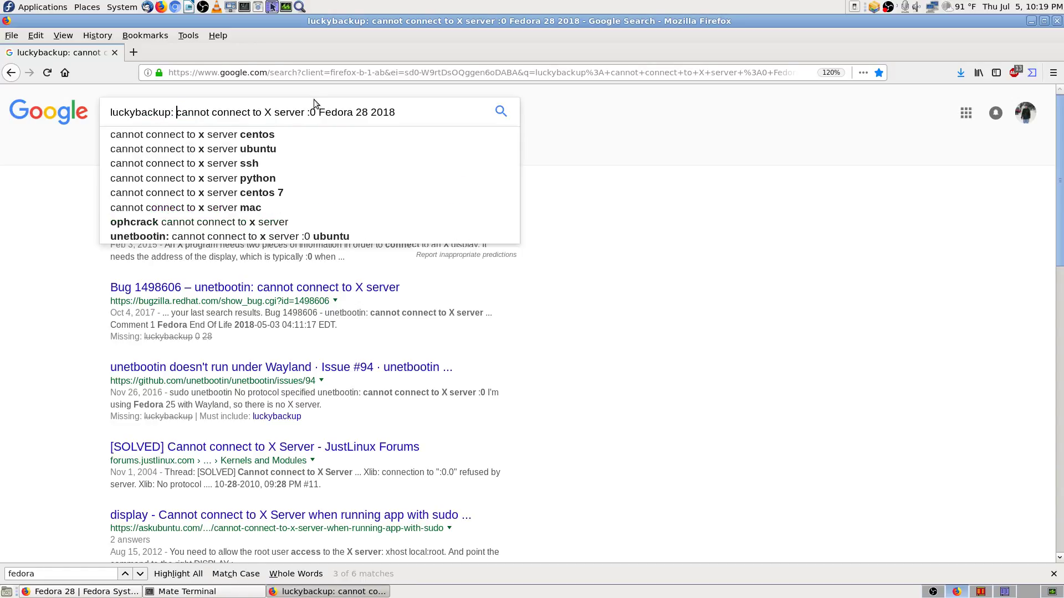
pyautogui.press('BackSpace')
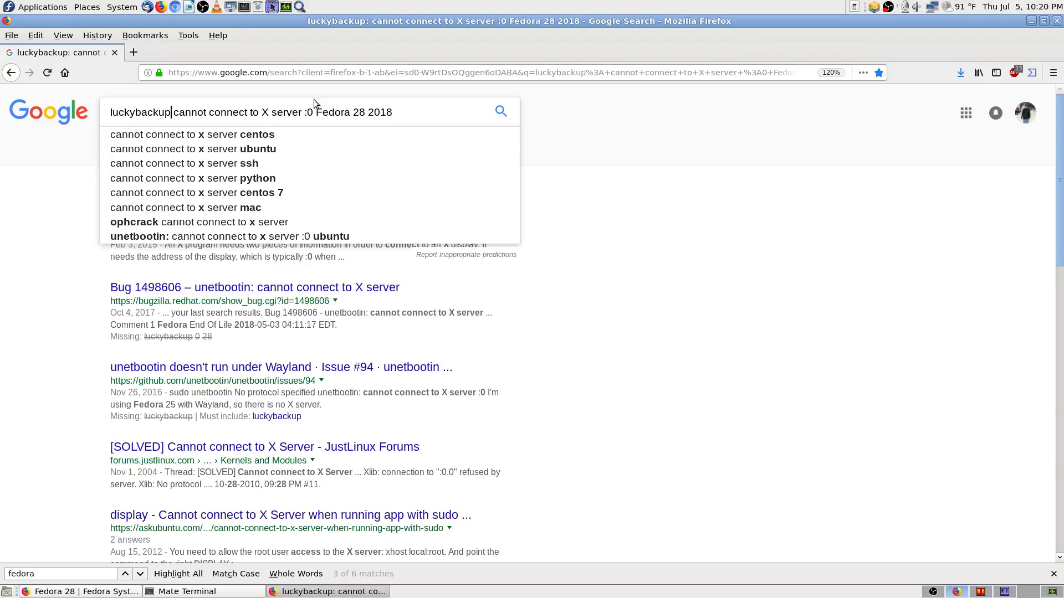
pyautogui.press('Right')
pyautogui.press('Right')
pyautogui.press('Right')
pyautogui.press('Right')
pyautogui.press('Right')
pyautogui.press('Right')
pyautogui.press('Right')
pyautogui.press('Right')
pyautogui.press('Right')
pyautogui.press('Right')
pyautogui.press('Right')
pyautogui.press('Right')
pyautogui.press('Right')
pyautogui.press('Right')
pyautogui.press('Right')
pyautogui.press('Right')
pyautogui.press('Right')
pyautogui.press('Right')
pyautogui.press('Right')
pyautogui.press('Right')
pyautogui.press('Right')
pyautogui.press('Right')
pyautogui.press('Right')
pyautogui.press('Right')
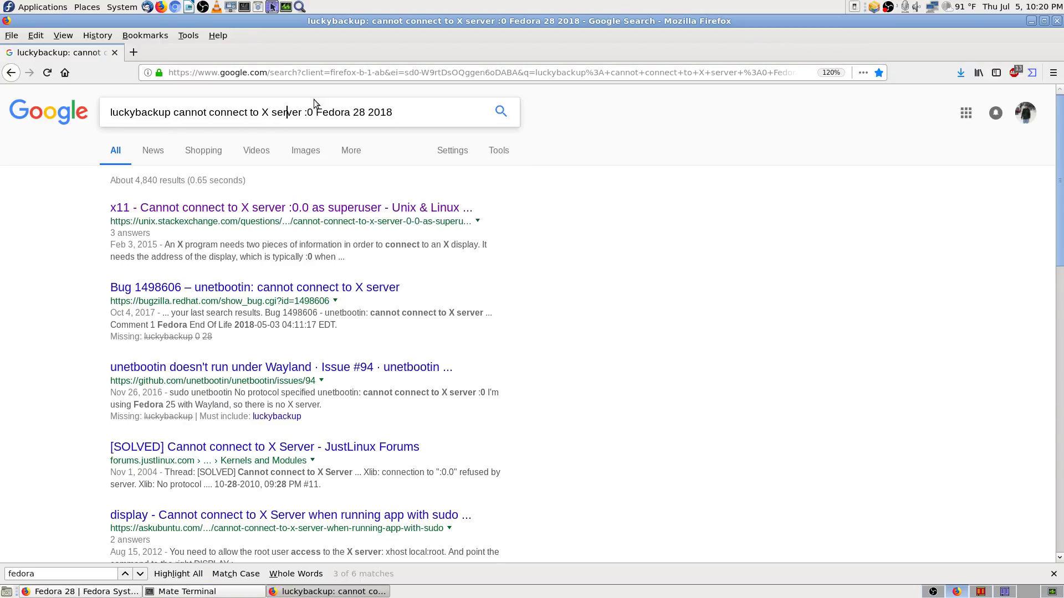
pyautogui.press('Delete')
pyautogui.press('Return')
# Step: Replace 2018 at the end of the query with 'Linux' and search again
pyautogui.click(395, 115)
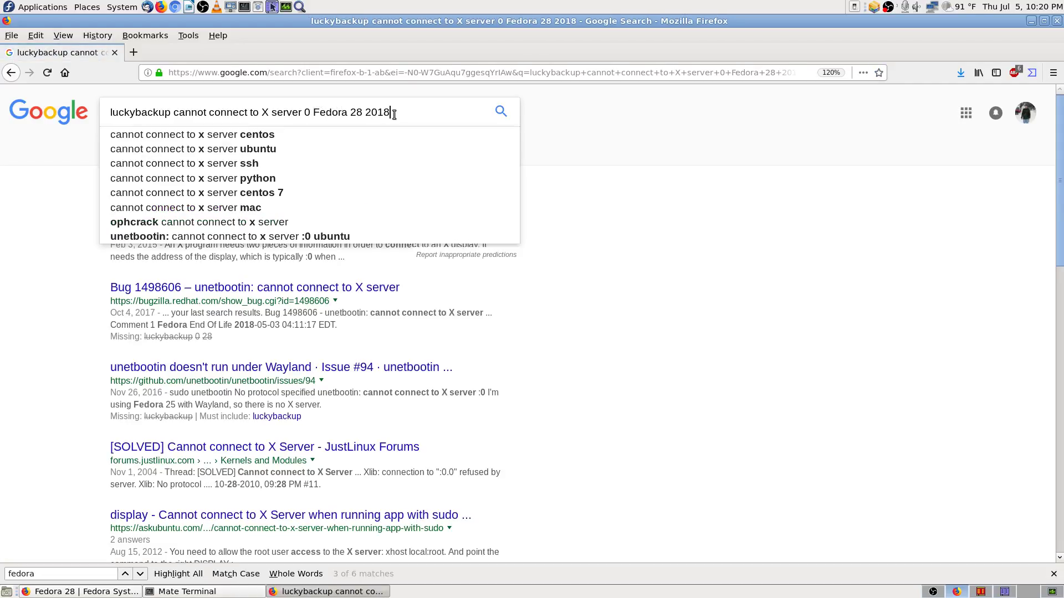
pyautogui.press('BackSpace')
pyautogui.press('BackSpace')
pyautogui.press('BackSpace')
pyautogui.press('BackSpace')
pyautogui.press('BackSpace')
pyautogui.press('BackSpace')
pyautogui.press('BackSpace')
pyautogui.press('BackSpace')
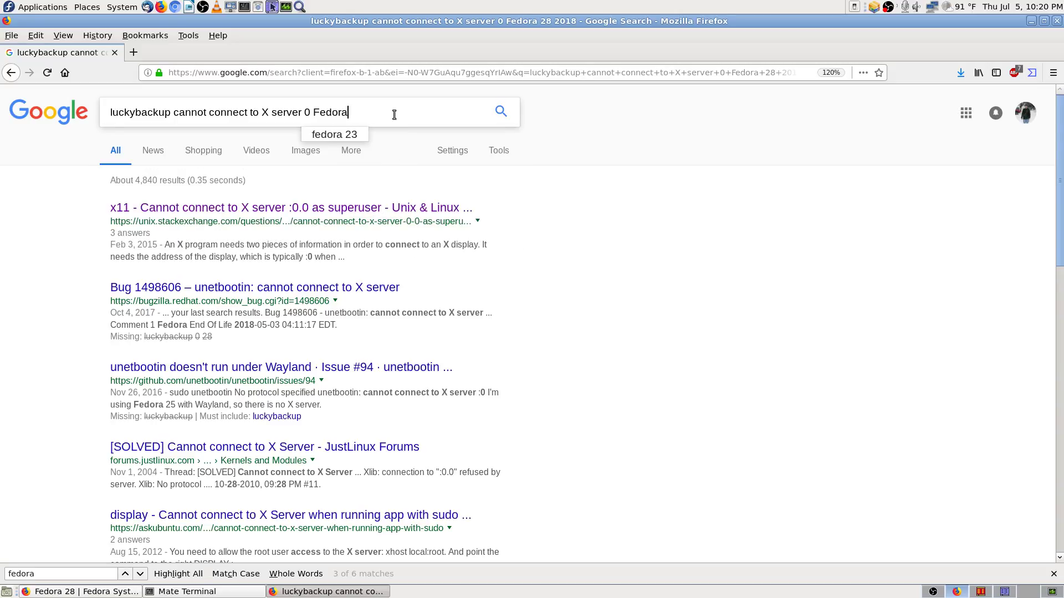
pyautogui.write('Linux')
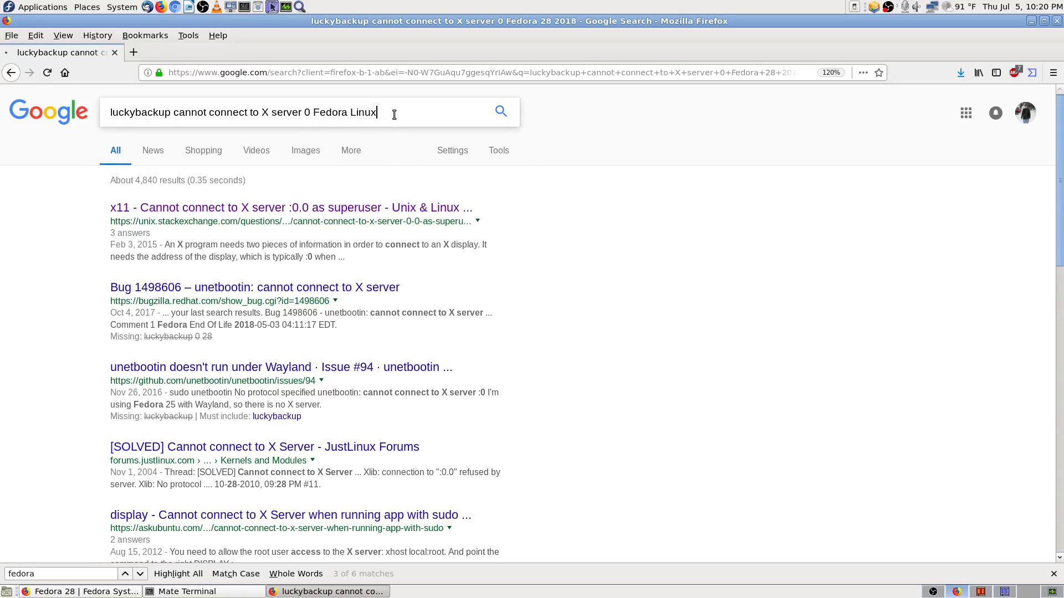
pyautogui.press('Return')
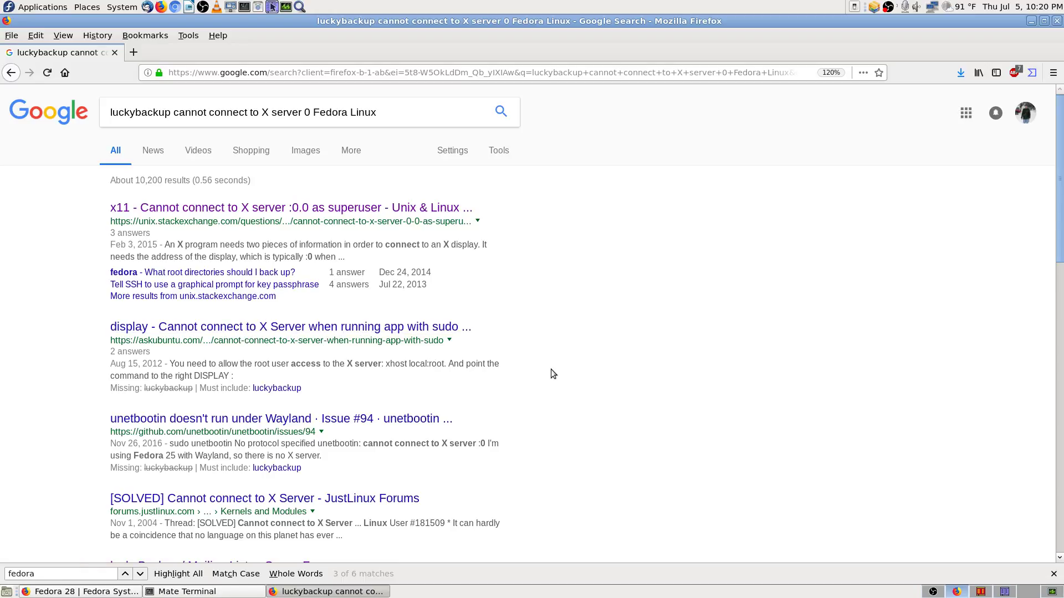
# Step: Step through the 'fedora' matches on the Google results page with the find bar
pyautogui.scroll(-1, 699, 413)
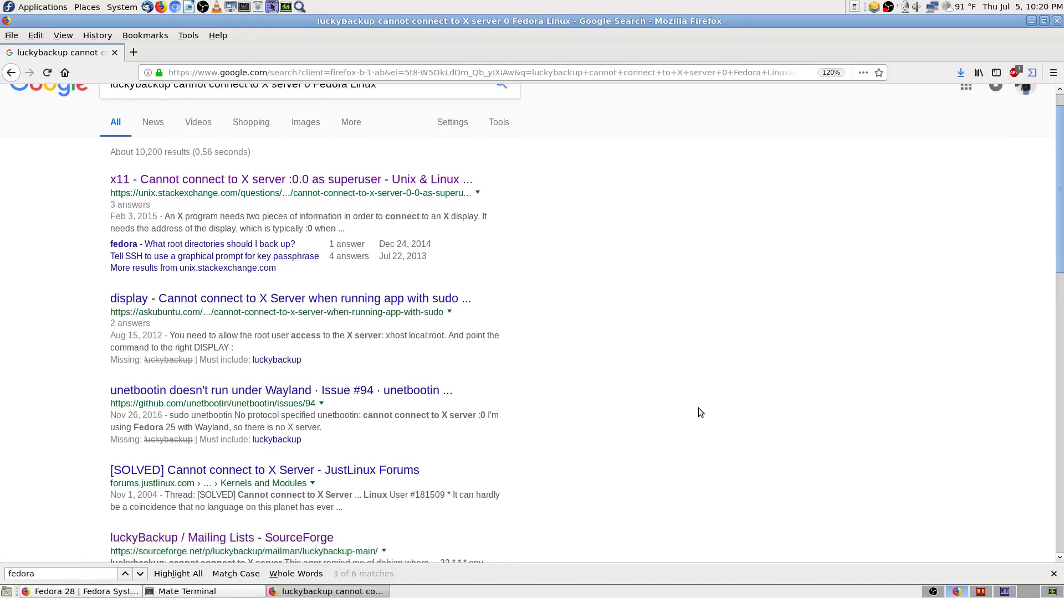
pyautogui.scroll(1, 698, 410)
pyautogui.hotkey('ctrl', 'f')
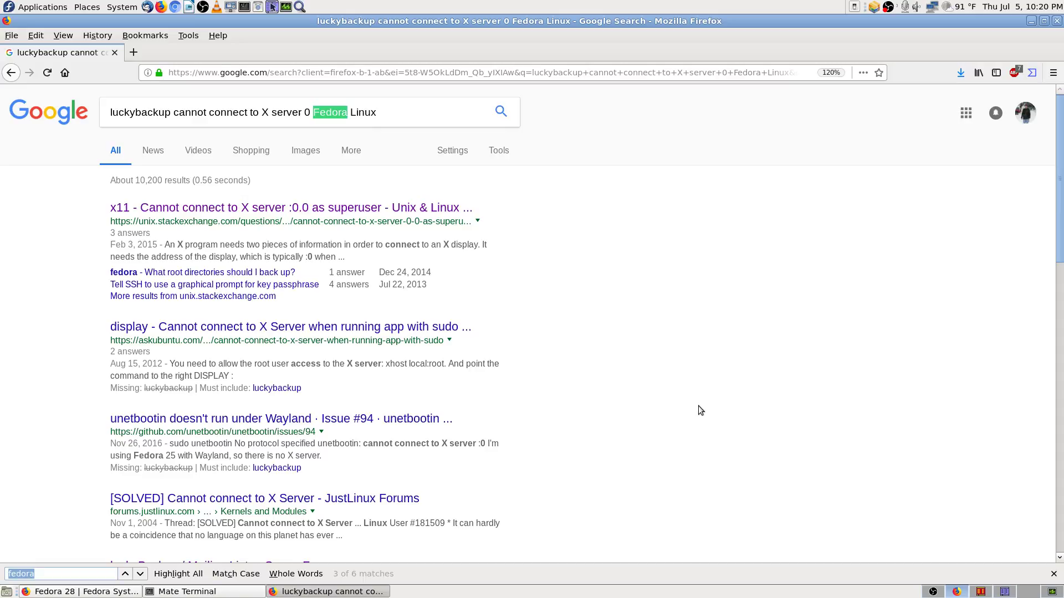
pyautogui.press('Return')
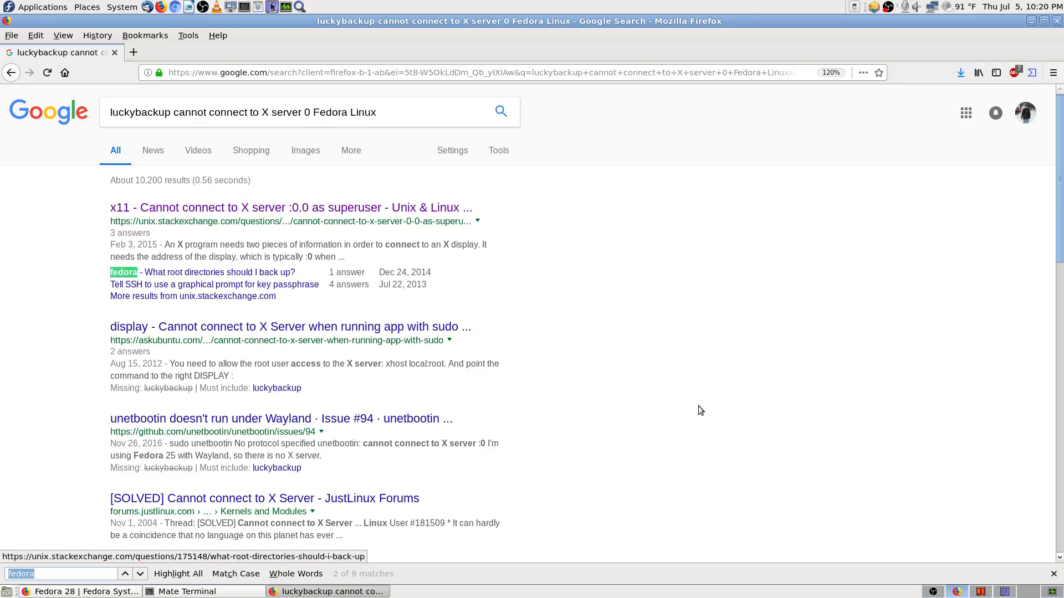
pyautogui.press('Return')
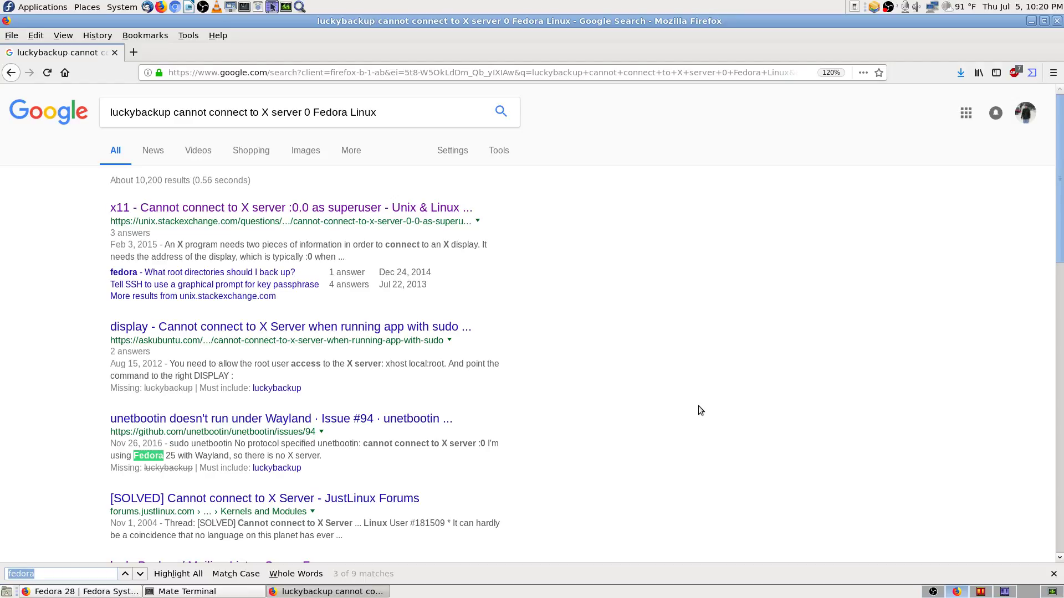
pyautogui.press('Return')
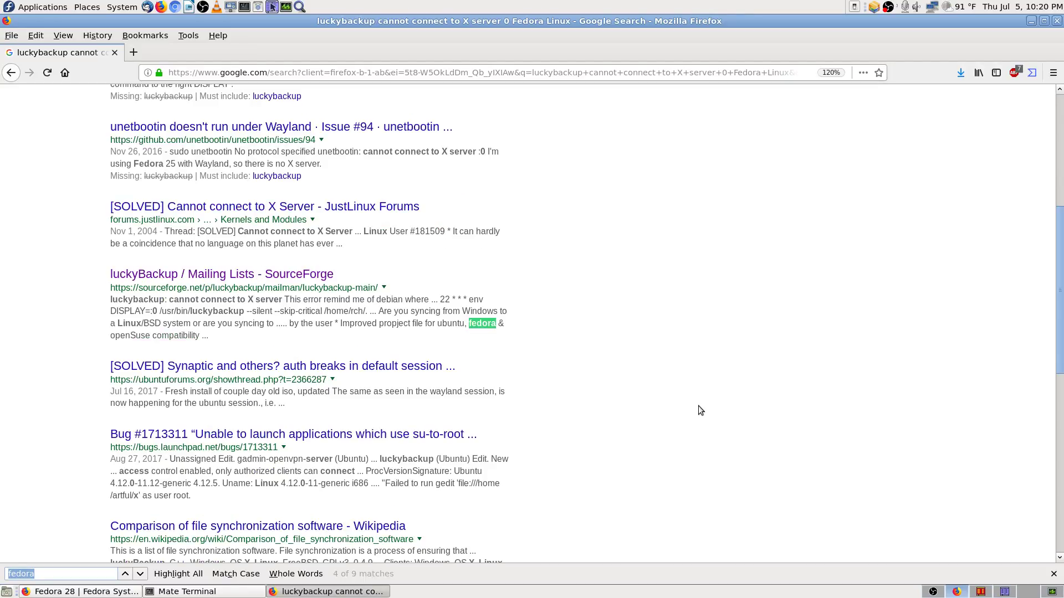
pyautogui.press('Return')
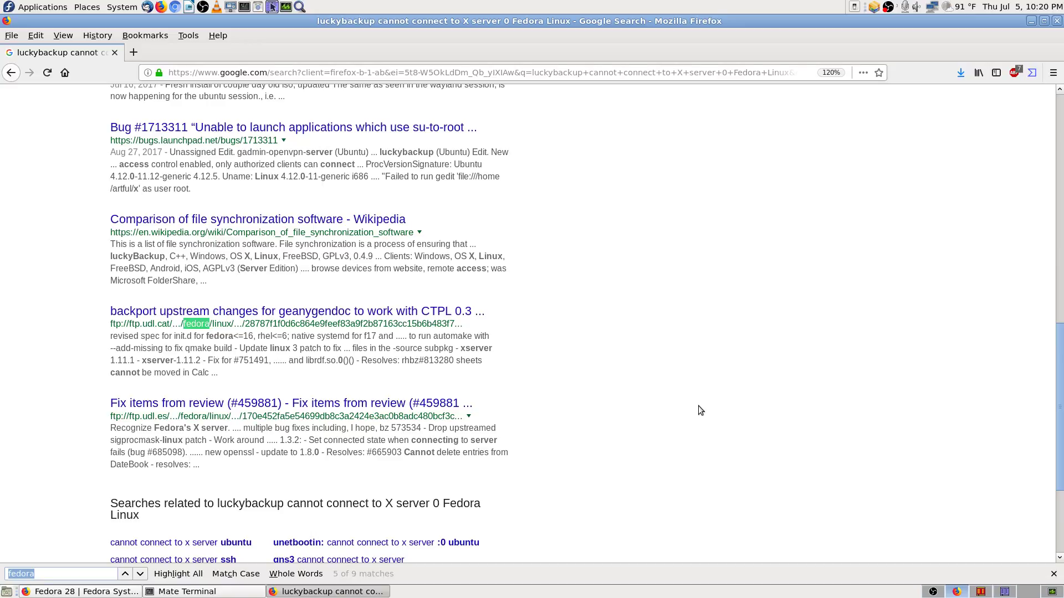
pyautogui.press('Return')
pyautogui.scroll(10, 775, 125)
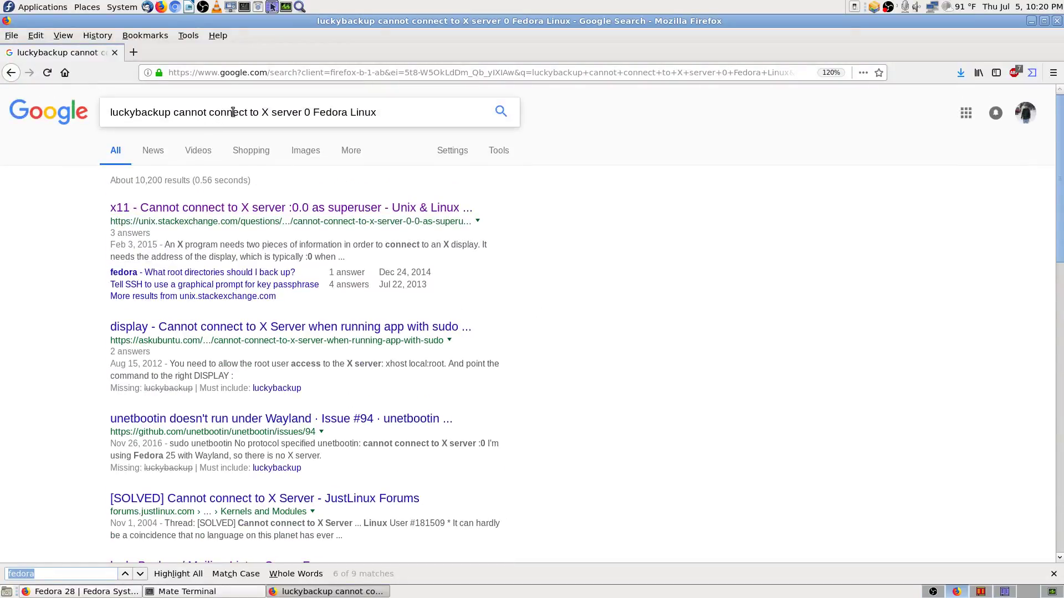
# Step: Copy 'luckybackup cannot connect to X server' from the query, then select the whole query
pyautogui.click(302, 113)
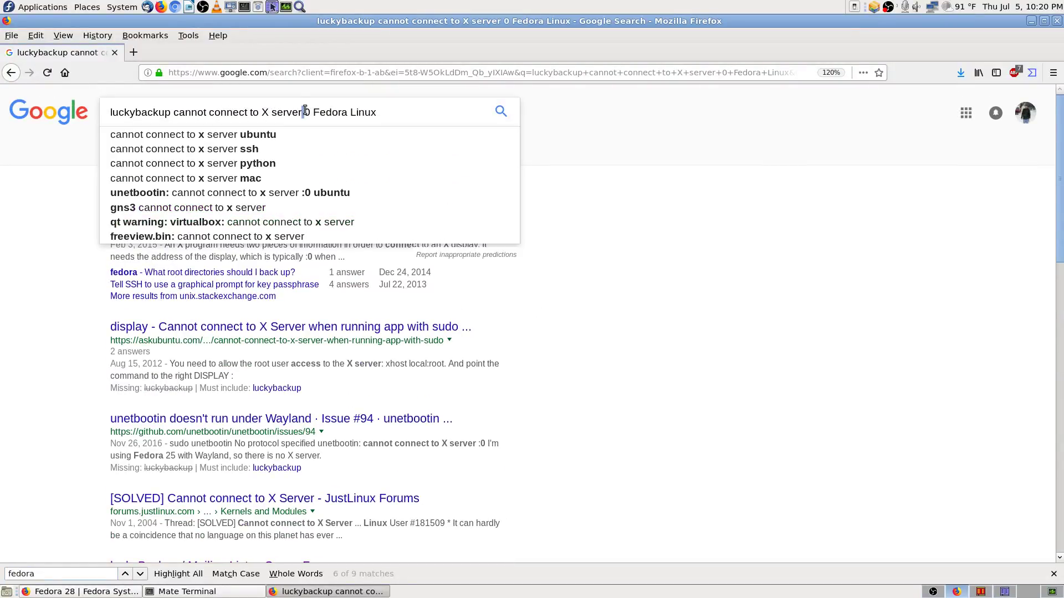
pyautogui.moveTo(302, 113); pyautogui.dragTo(63, 105)
pyautogui.rightClick(172, 111)
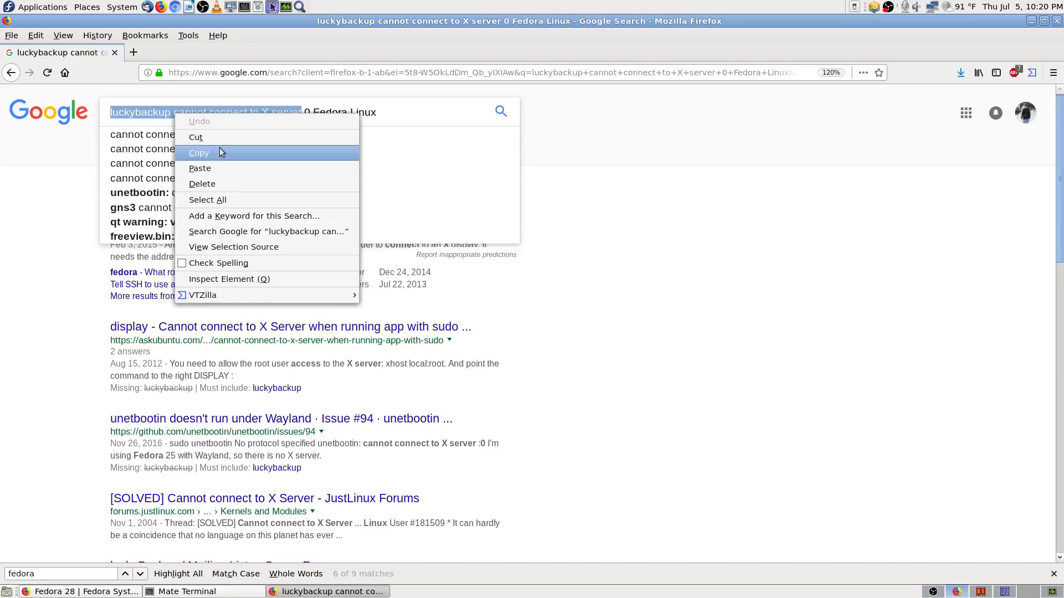
pyautogui.click(219, 147)
pyautogui.click(798, 315)
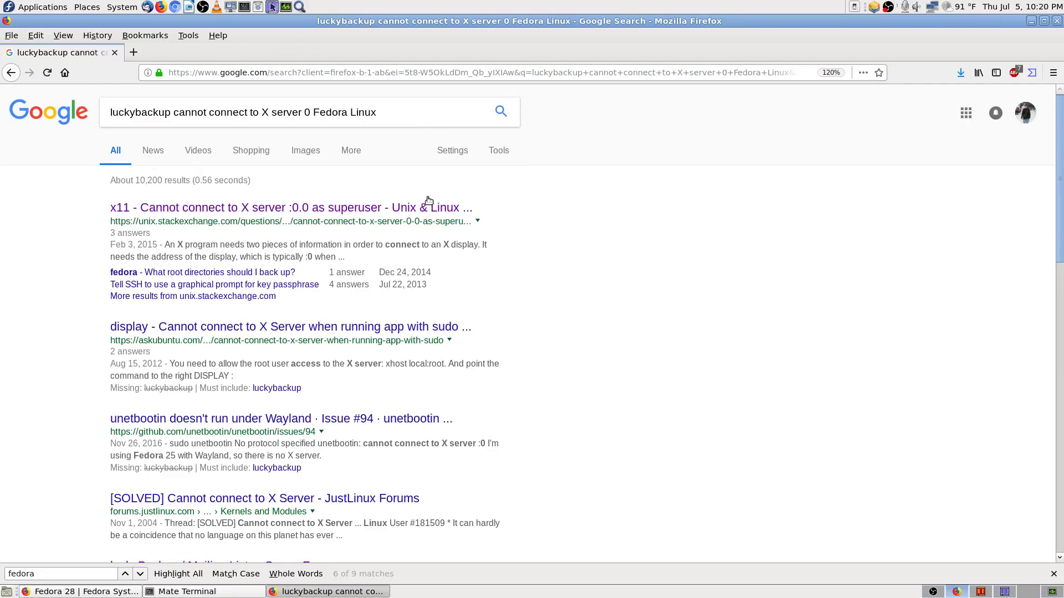
pyautogui.click(410, 112)
pyautogui.moveTo(411, 112); pyautogui.dragTo(105, 110)
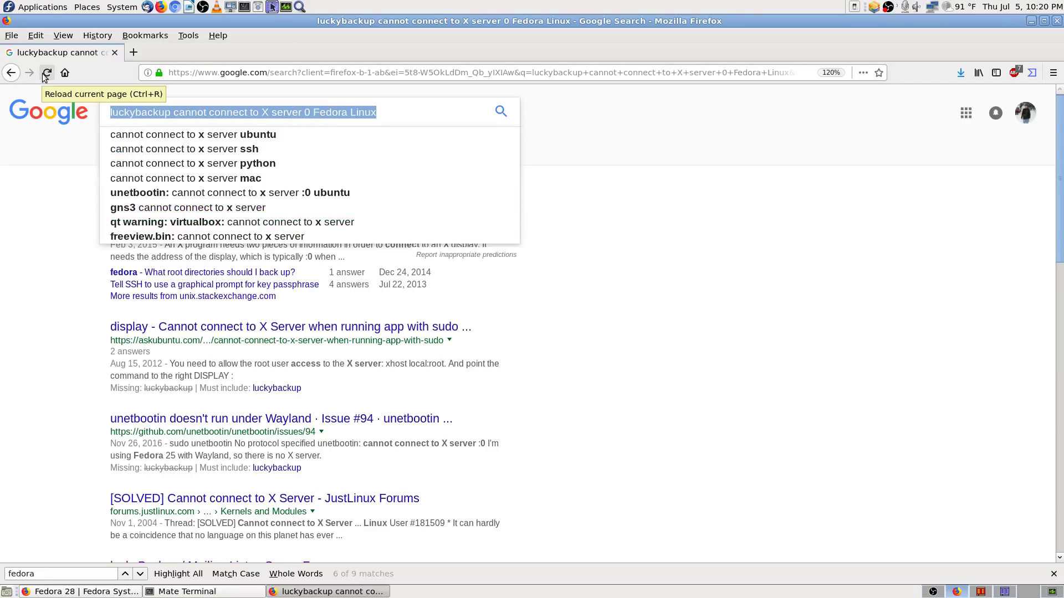
# Step: Search Google for 'luckybackup' and close the Fedora docs window
pyautogui.write('luckyba')
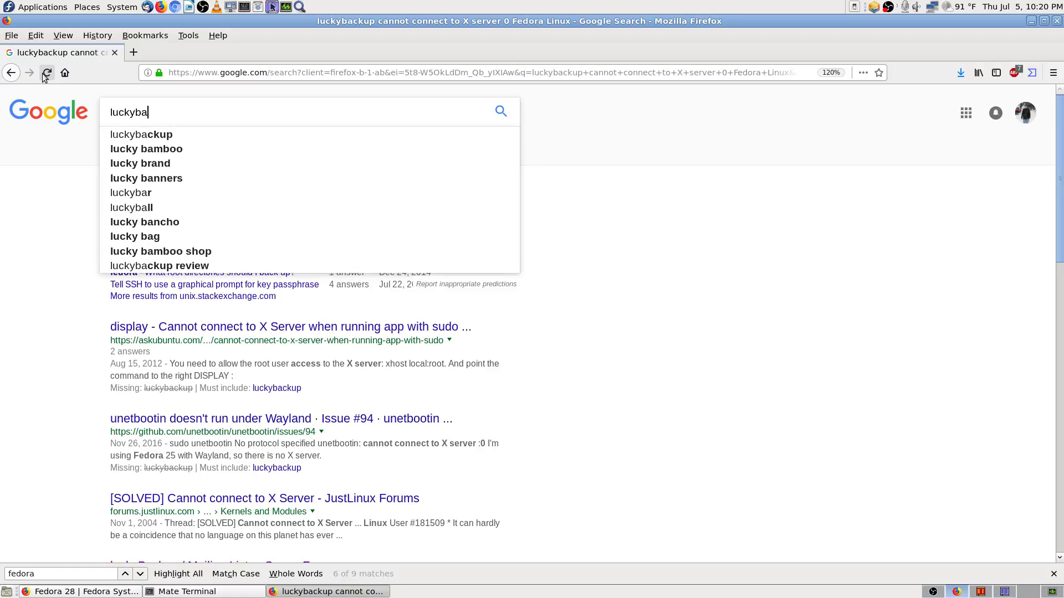
pyautogui.write('ckup')
pyautogui.press('Return')
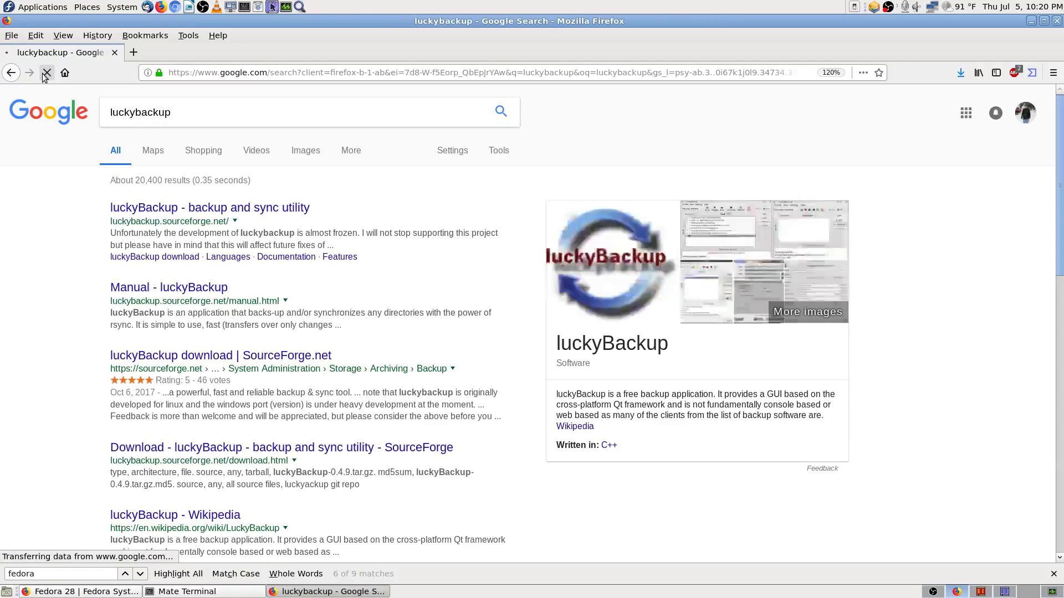
pyautogui.hotkey('alt', 'Left')
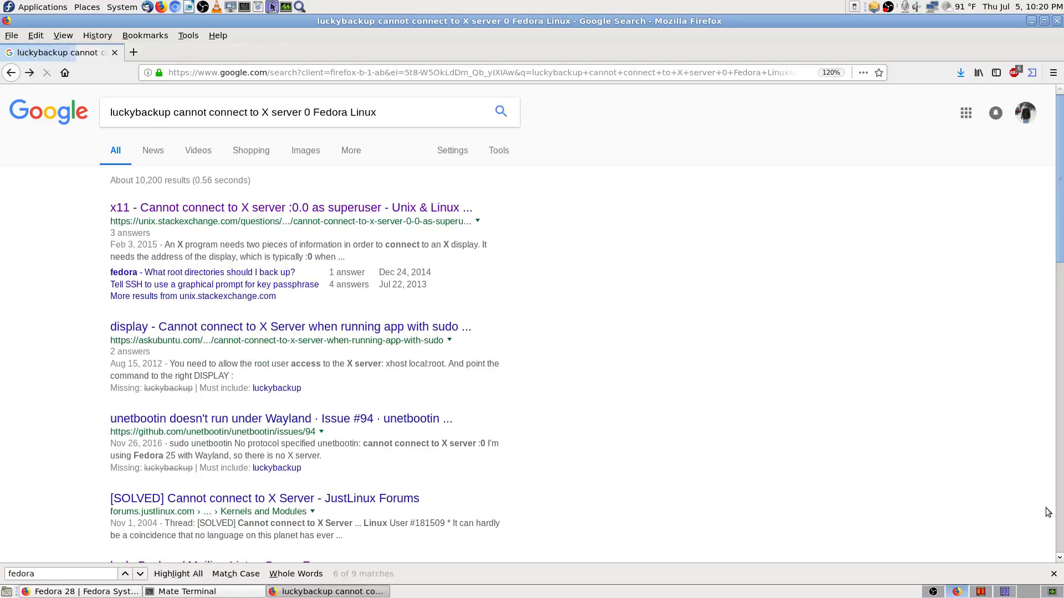
pyautogui.hotkey('alt', 'Right')
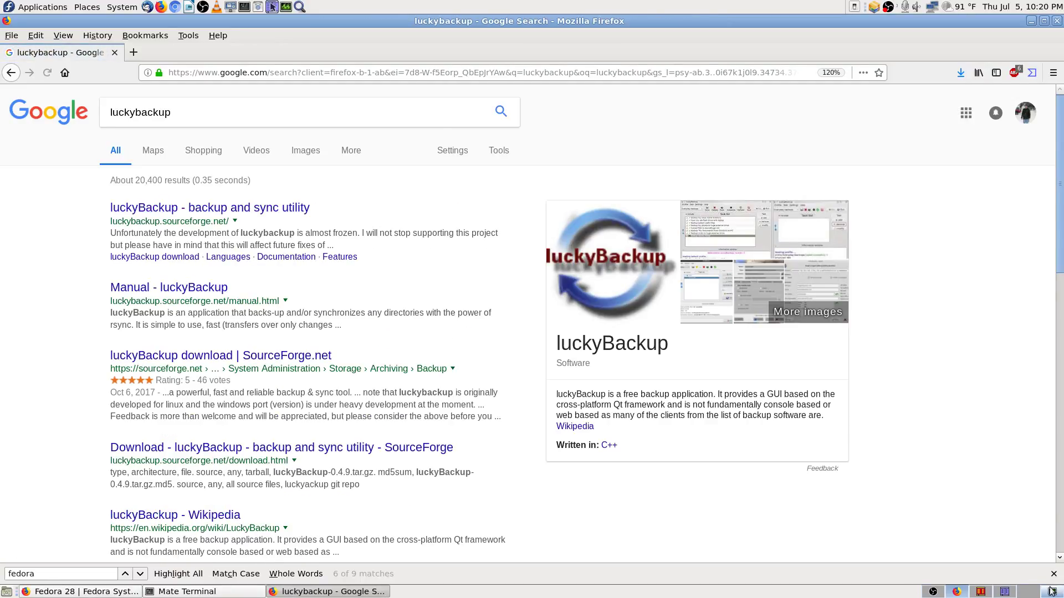
pyautogui.click(1053, 574)
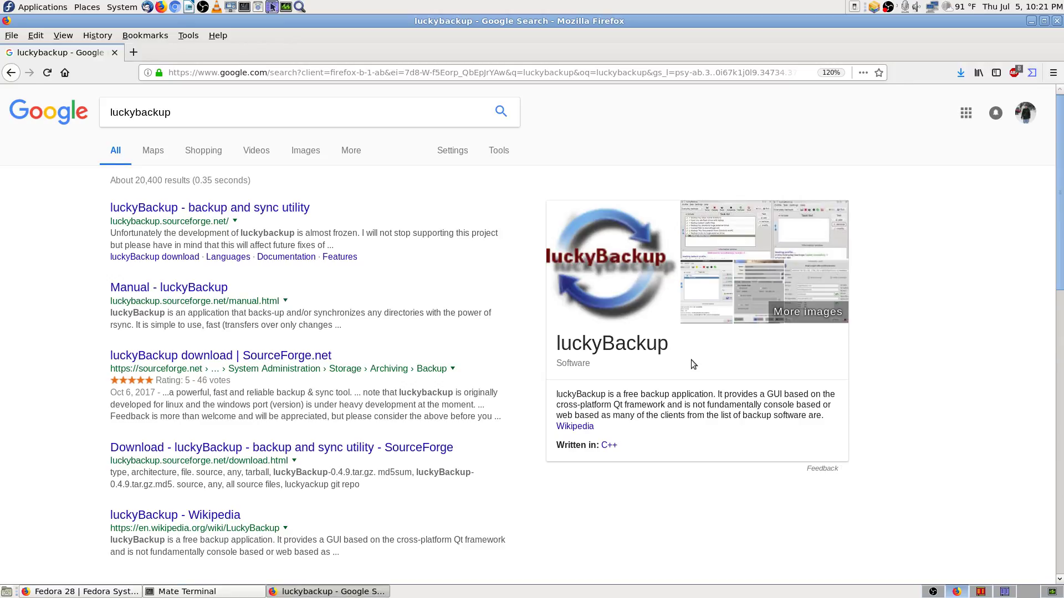
pyautogui.click(100, 592)
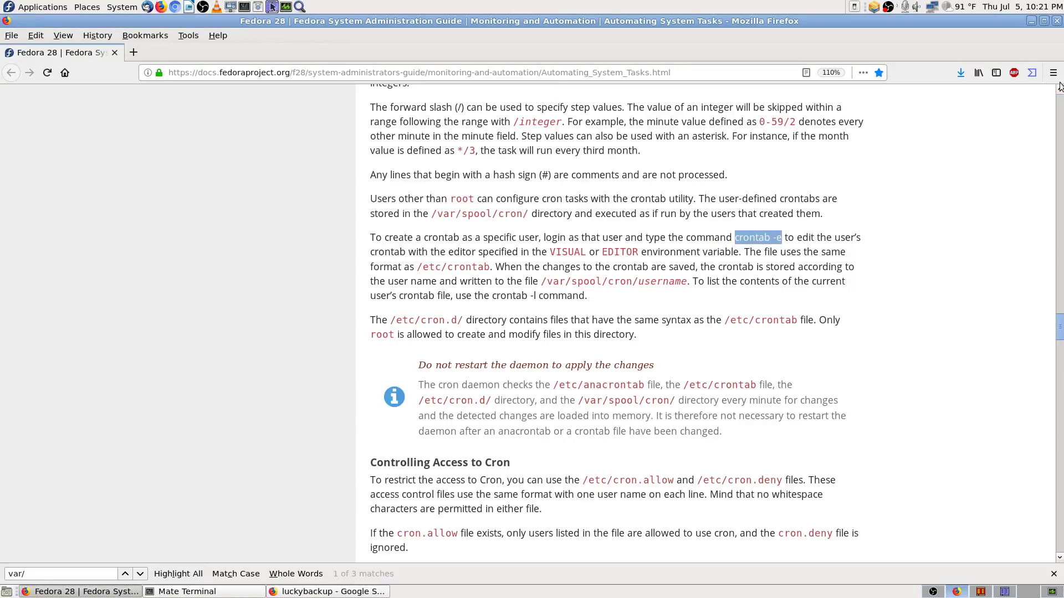
pyautogui.click(1058, 22)
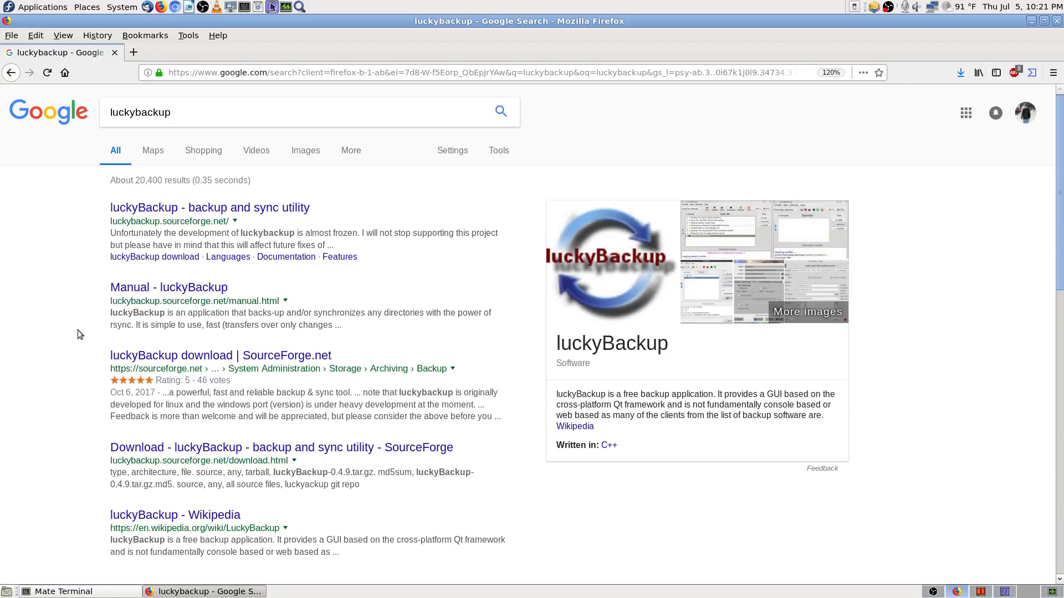
# Step: Open the luckyBackup home page, manual, SourceForge page and image results in background tabs
pyautogui.middleClick(257, 209)
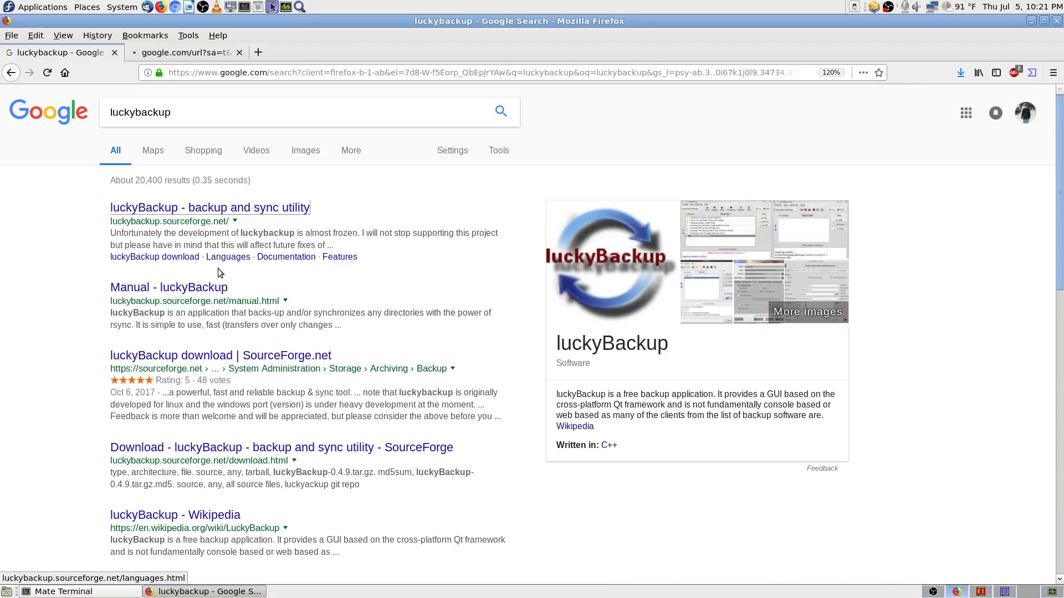
pyautogui.middleClick(206, 287)
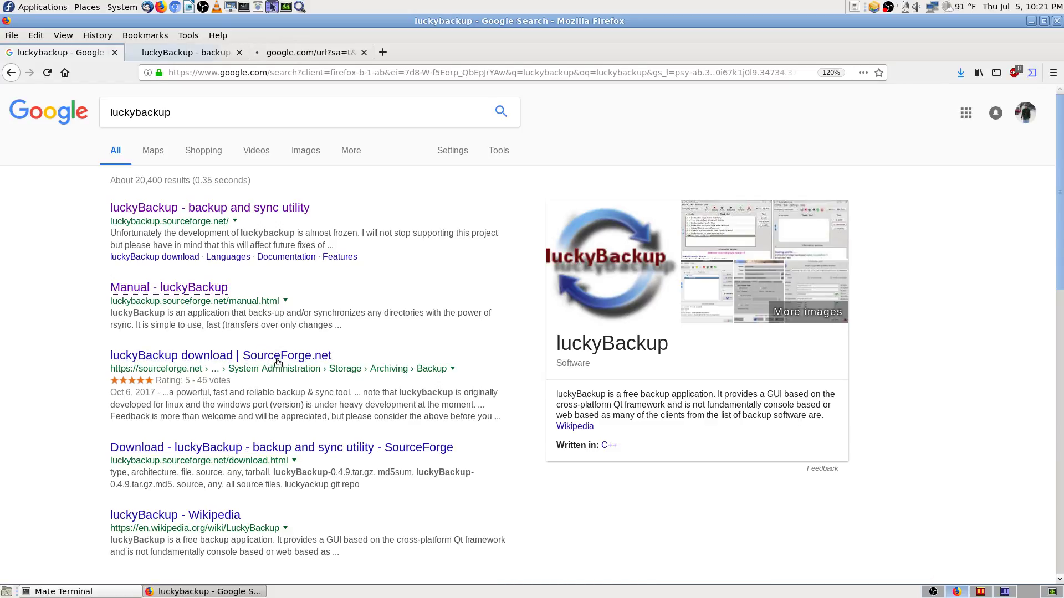
pyautogui.middleClick(330, 340)
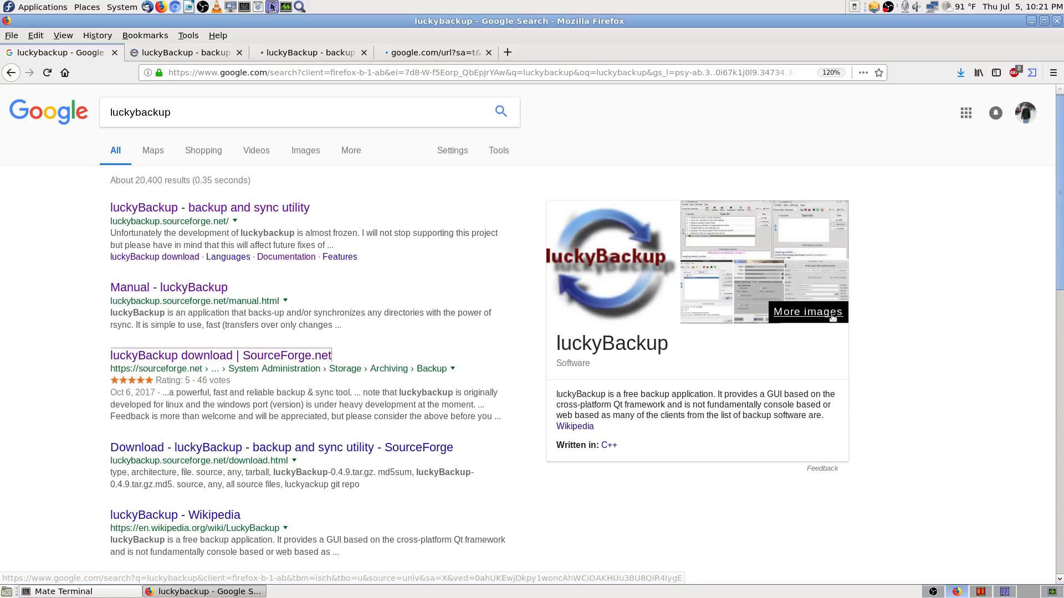
pyautogui.middleClick(808, 312)
# Step: Review the new tabs, close the luckybackup image results, and settle on the user's manual
pyautogui.click(178, 60)
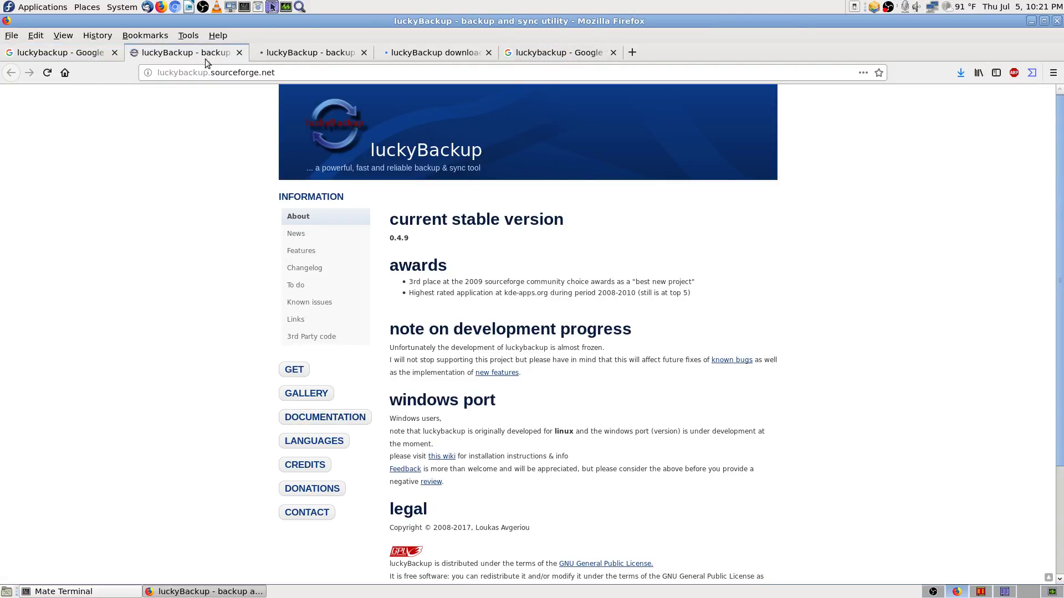
pyautogui.click(315, 55)
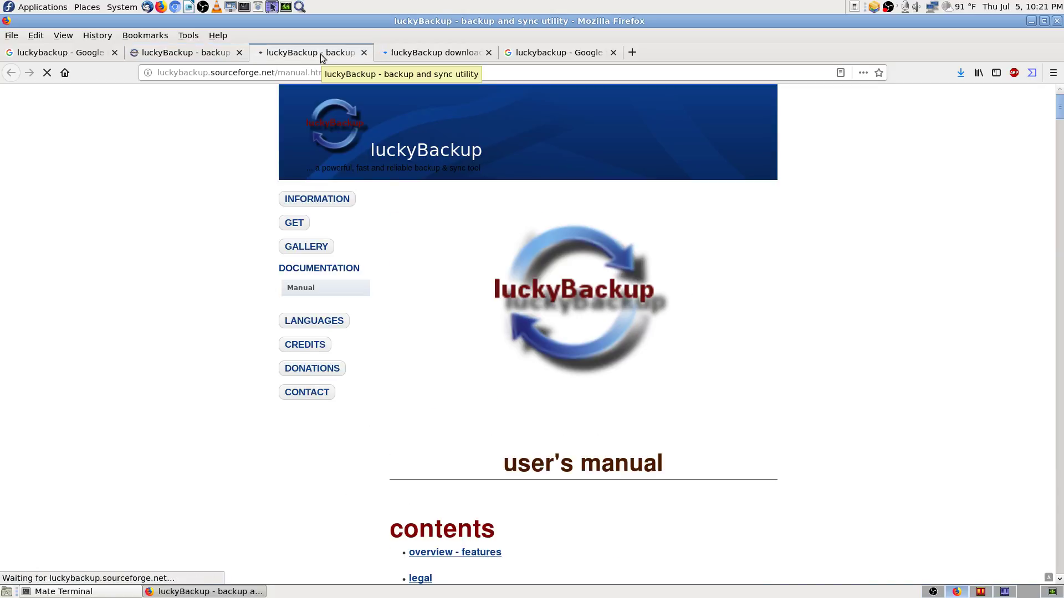
pyautogui.click(443, 54)
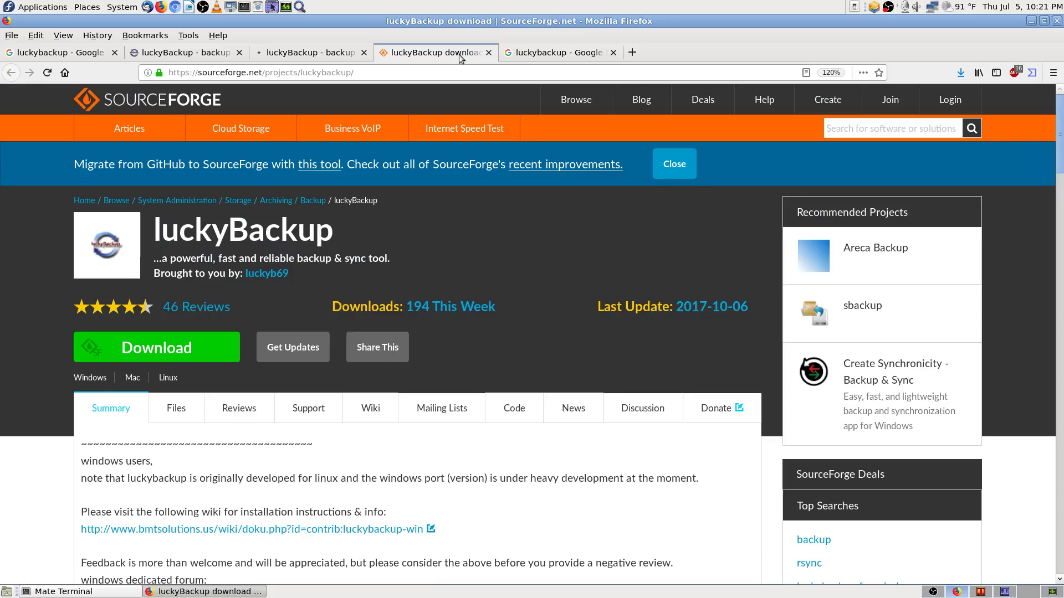
pyautogui.click(552, 58)
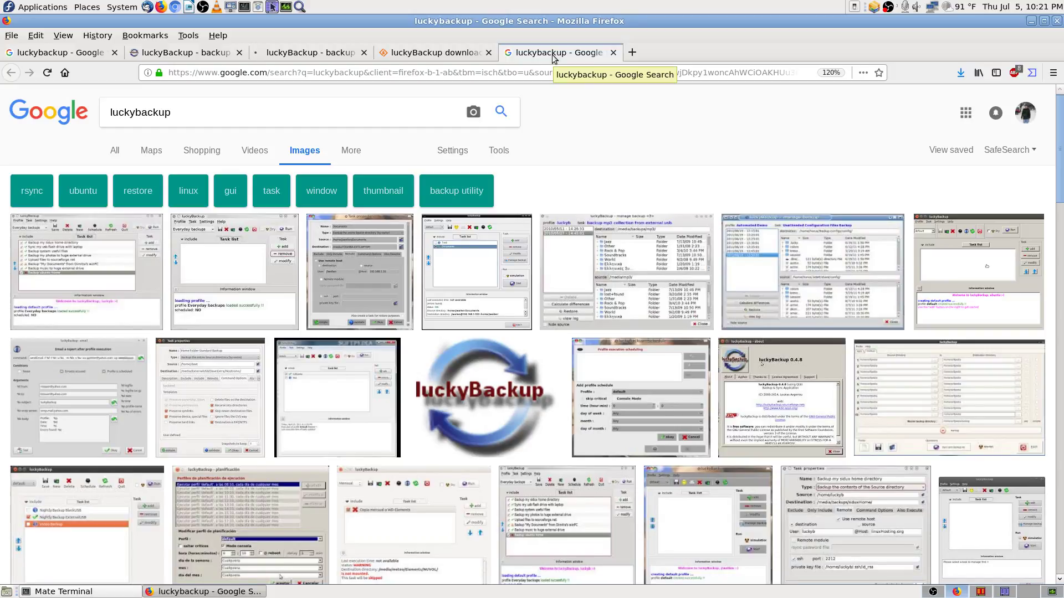
pyautogui.click(613, 53)
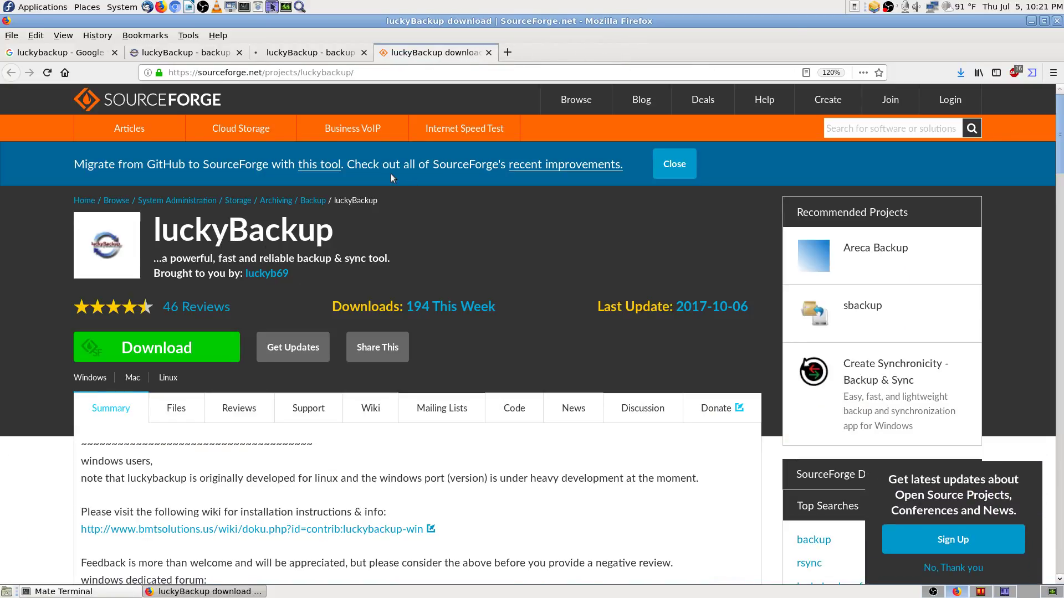
pyautogui.click(337, 56)
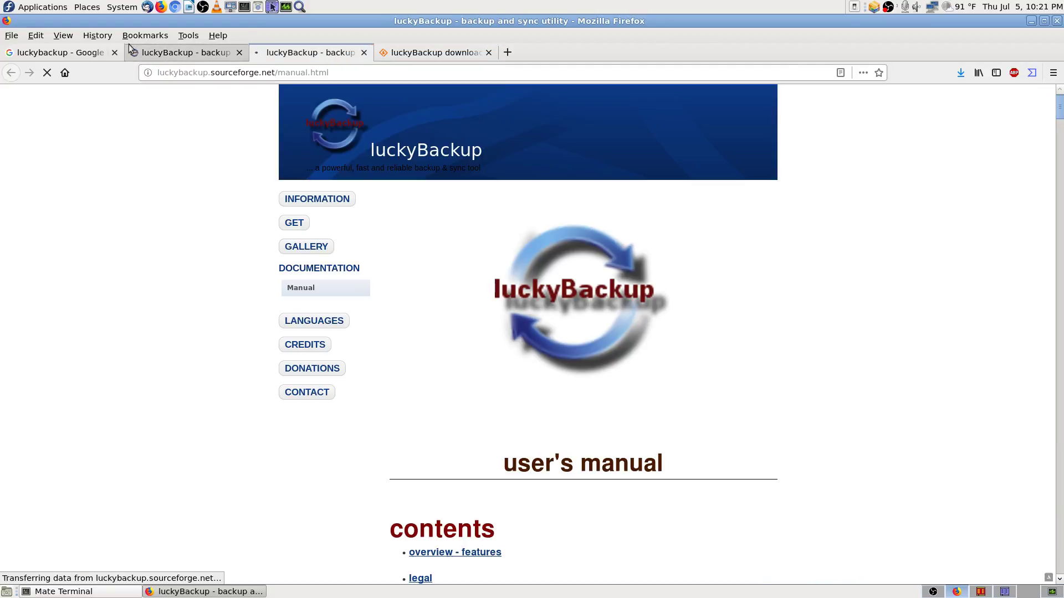
pyautogui.click(163, 55)
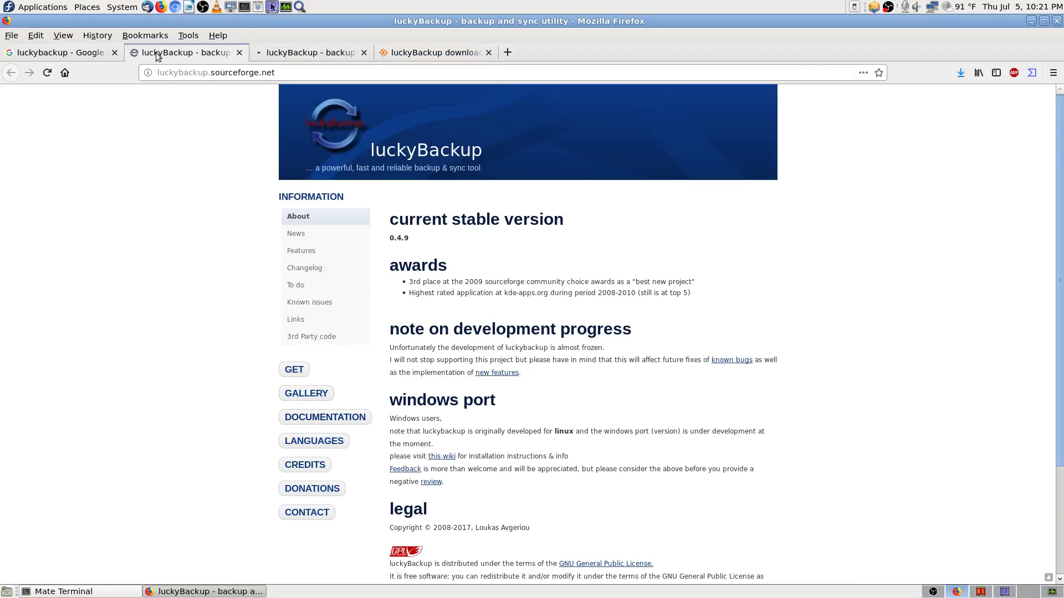
pyautogui.click(322, 55)
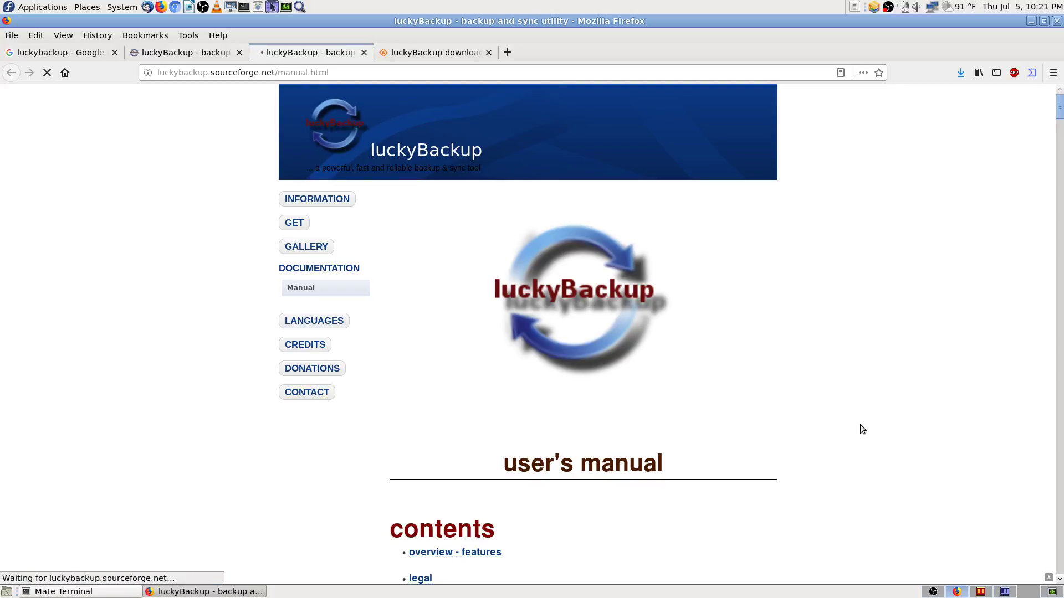
# Step: Search the luckyBackup manual for the pasted X server error text, finding no match
pyautogui.hotkey('ctrl', 'f')
pyautogui.write('serar')
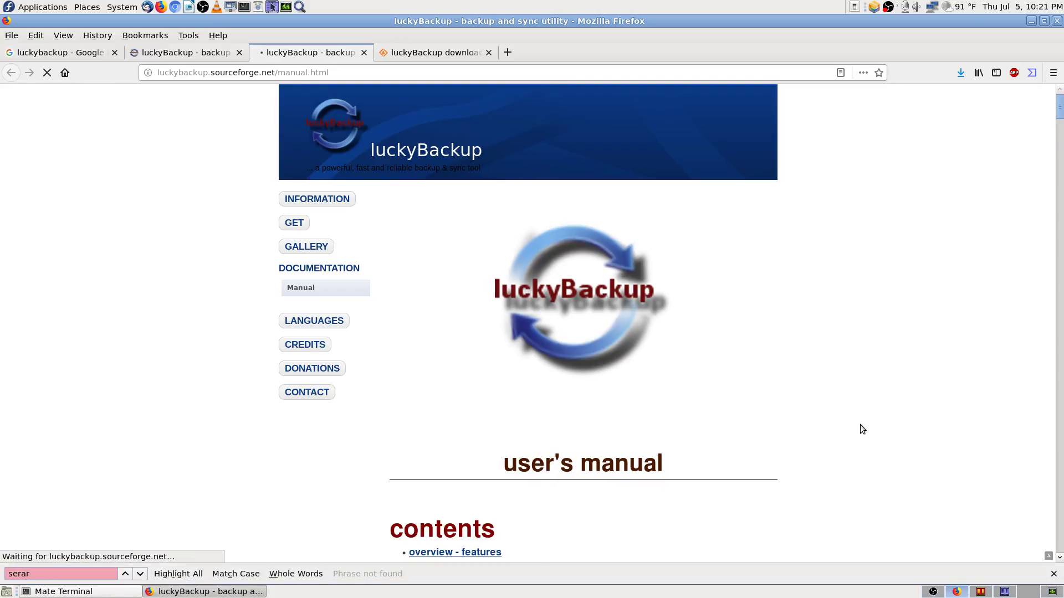
pyautogui.press('BackSpace')
pyautogui.press('BackSpace')
pyautogui.write('arch')
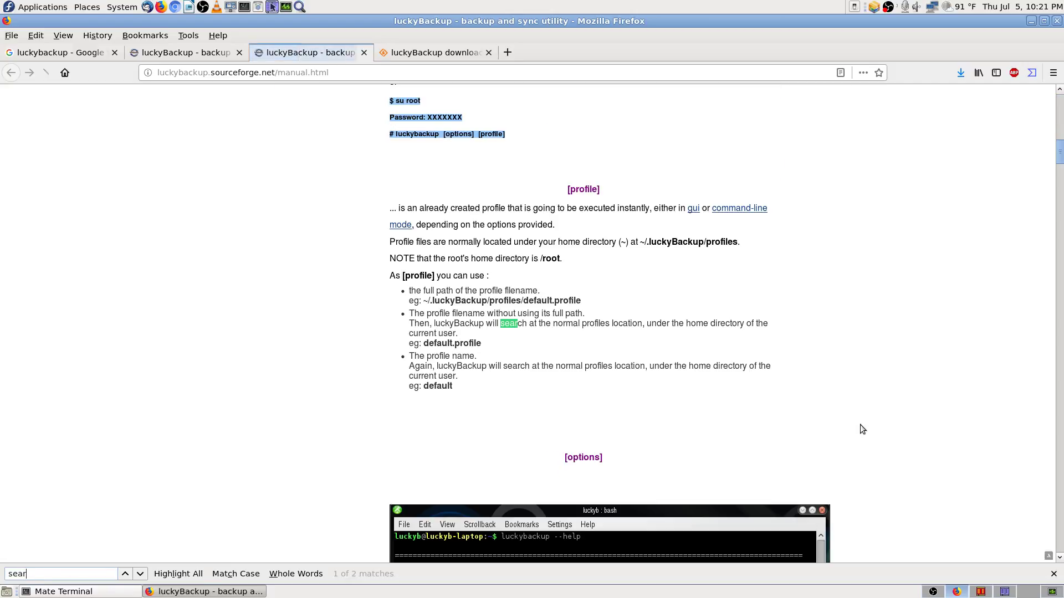
pyautogui.press('BackSpace')
pyautogui.press('BackSpace')
pyautogui.press('BackSpace')
pyautogui.press('BackSpace')
pyautogui.press('BackSpace')
pyautogui.press('BackSpace')
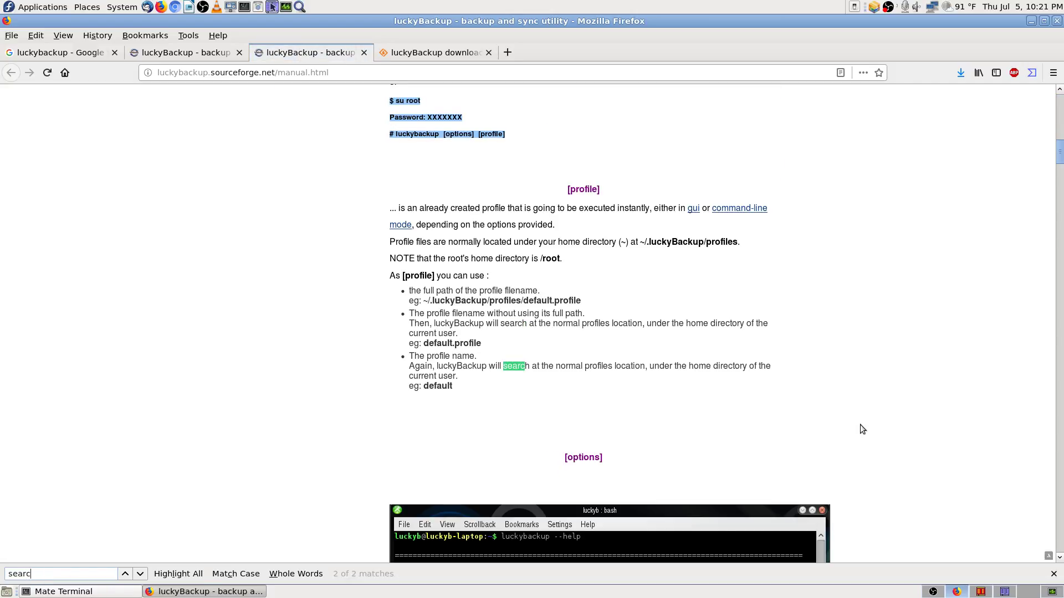
pyautogui.press('Escape')
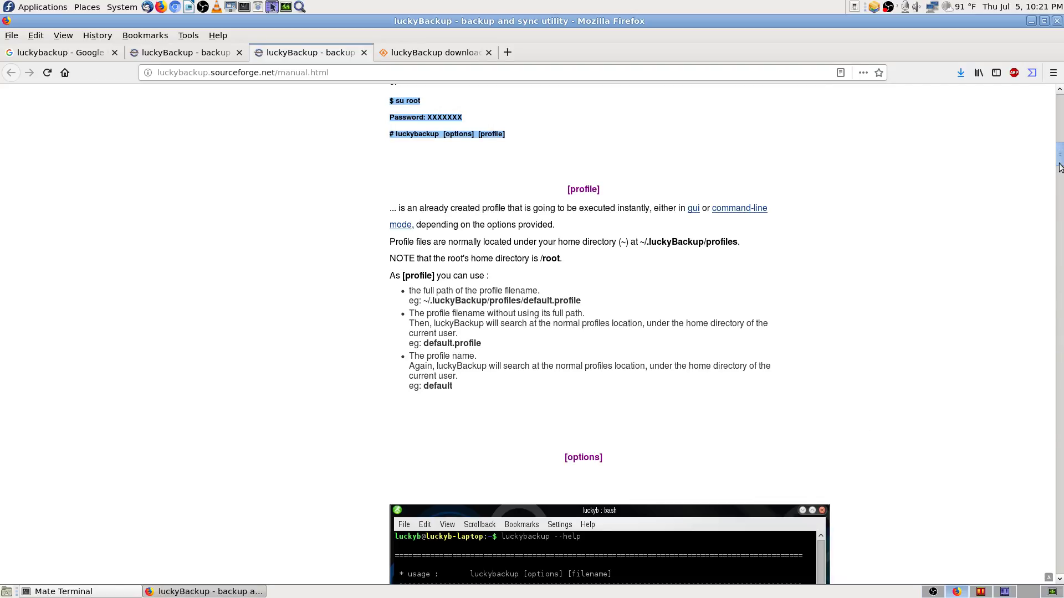
pyautogui.moveTo(1061, 160); pyautogui.dragTo(967, 1)
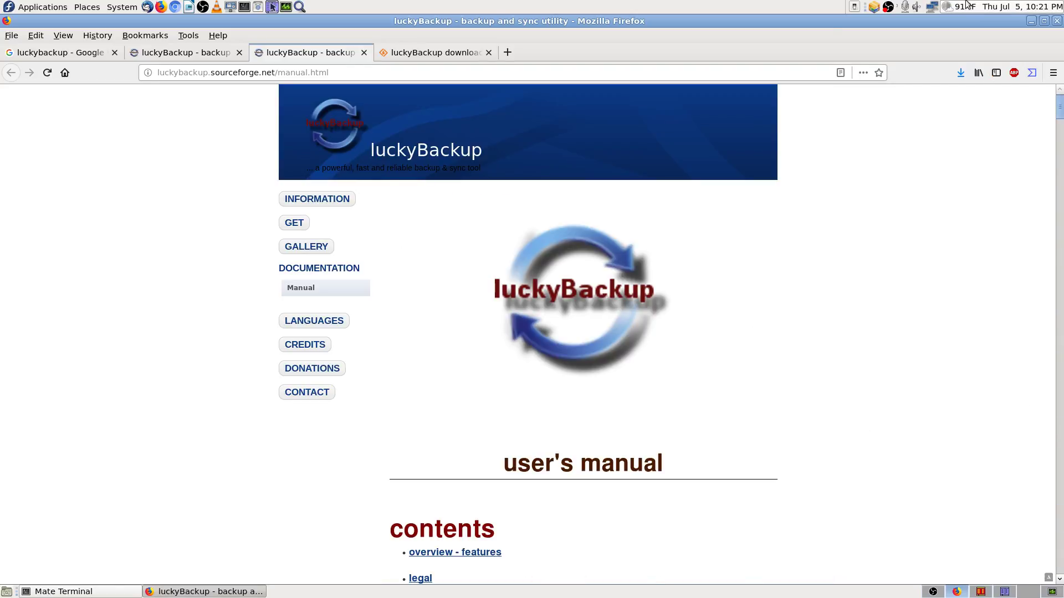
pyautogui.hotkey('ctrl', 'f')
pyautogui.write('cannot connect to X server')
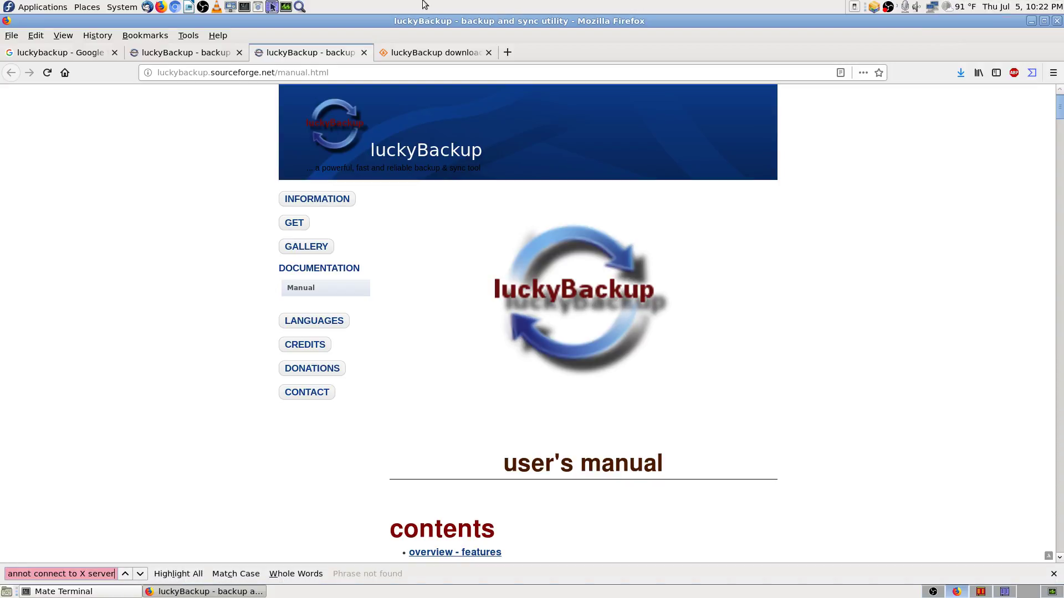
# Step: Cycle through the tabs to the SourceForge luckyBackup project page
pyautogui.click(55, 52)
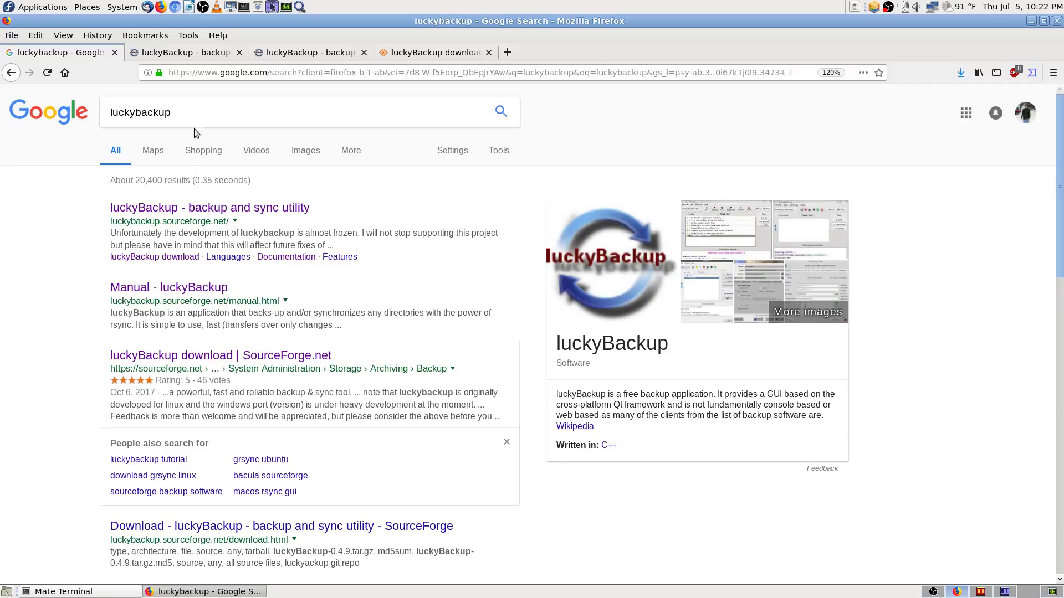
pyautogui.click(191, 52)
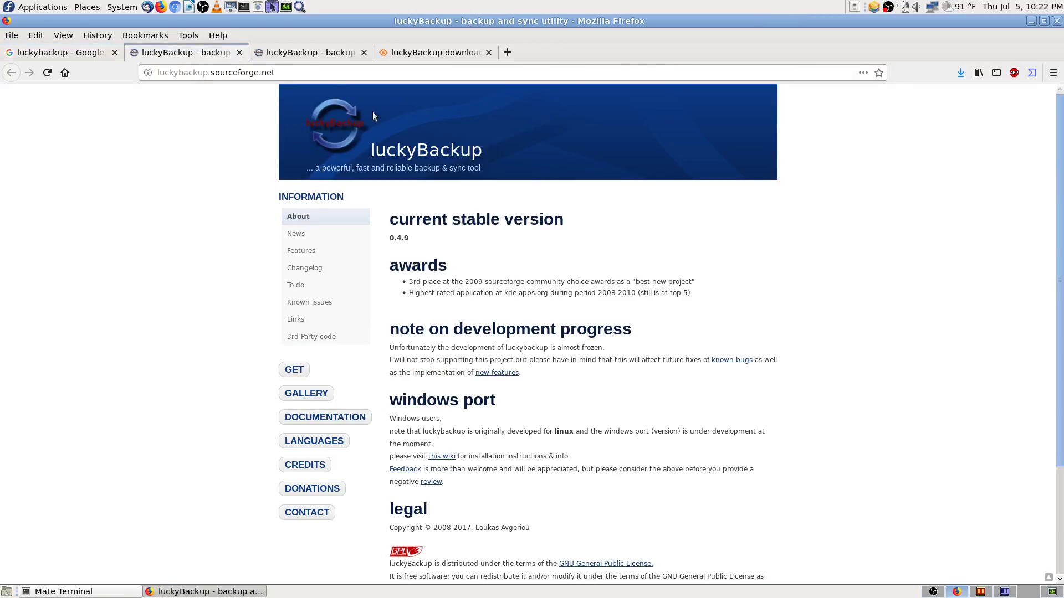
pyautogui.click(294, 58)
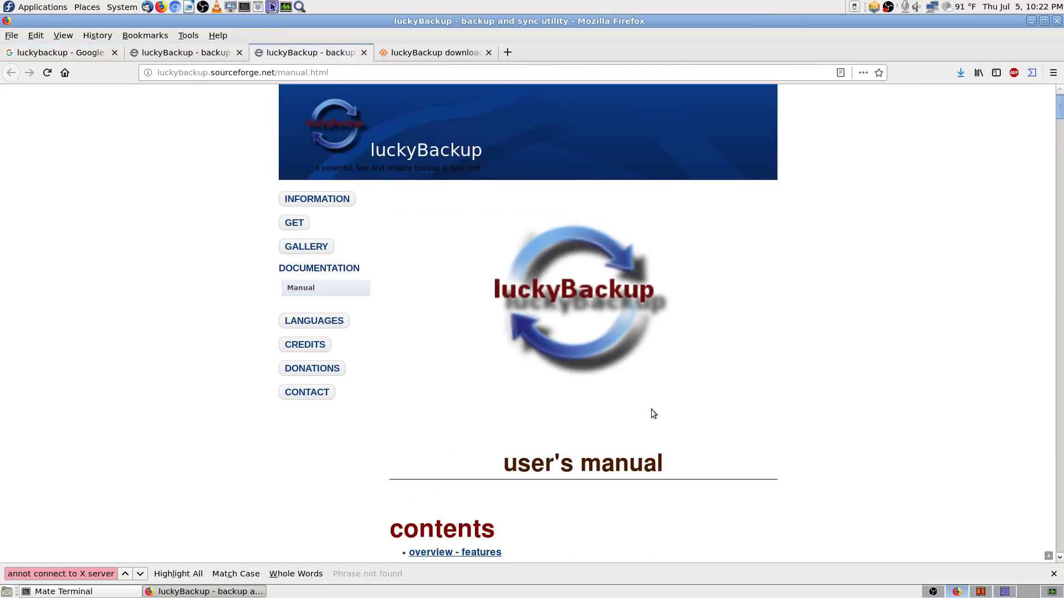
pyautogui.scroll(-5, 653, 410)
pyautogui.click(448, 55)
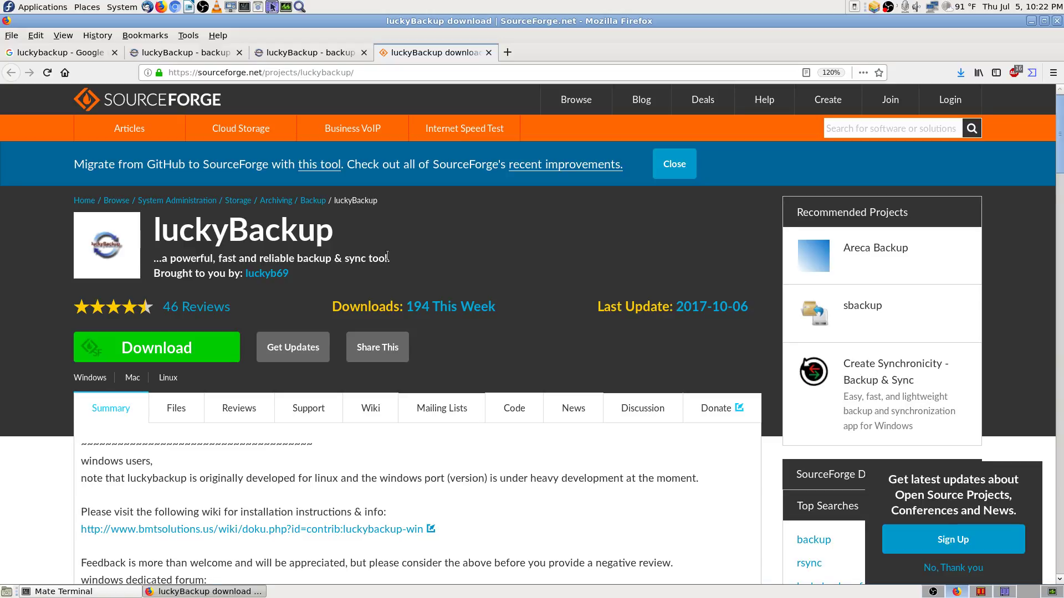
# Step: Copy the luckyBackup title and tagline from the SourceForge page
pyautogui.moveTo(387, 259); pyautogui.dragTo(143, 244)
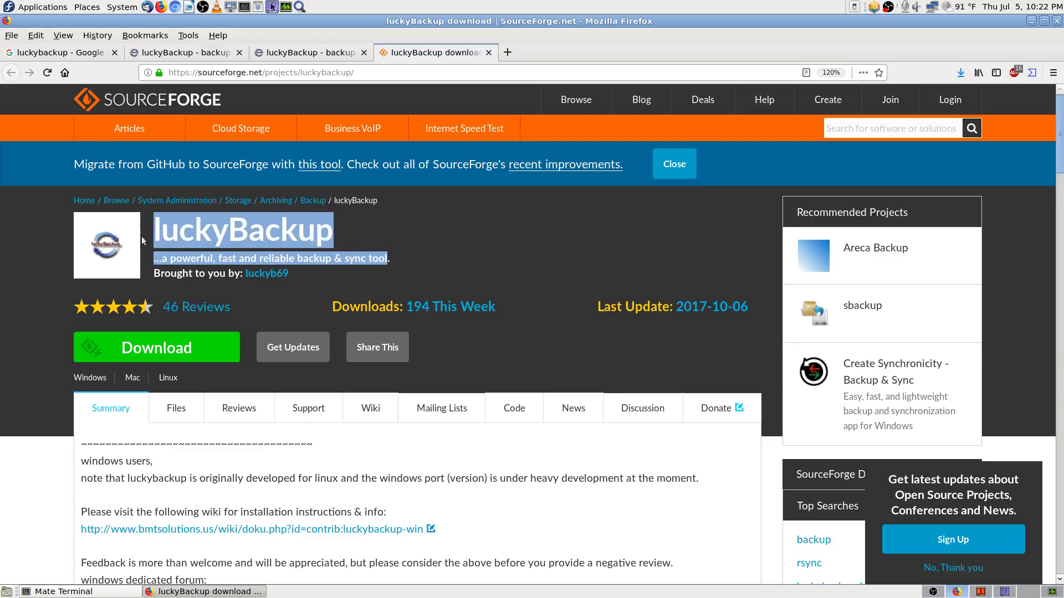
pyautogui.rightClick(236, 236)
pyautogui.click(277, 249)
pyautogui.click(185, 234)
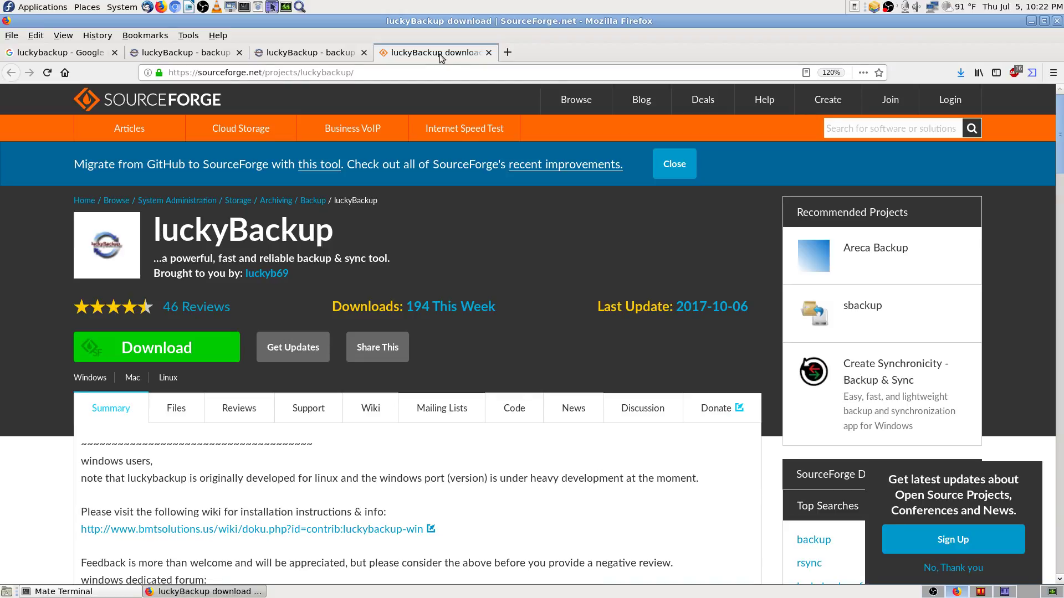
# Step: Bookmark all tabs into a folder named 'LuckyBackup backup & sync tool for Linux and Windows'
pyautogui.rightClick(443, 57)
pyautogui.click(538, 174)
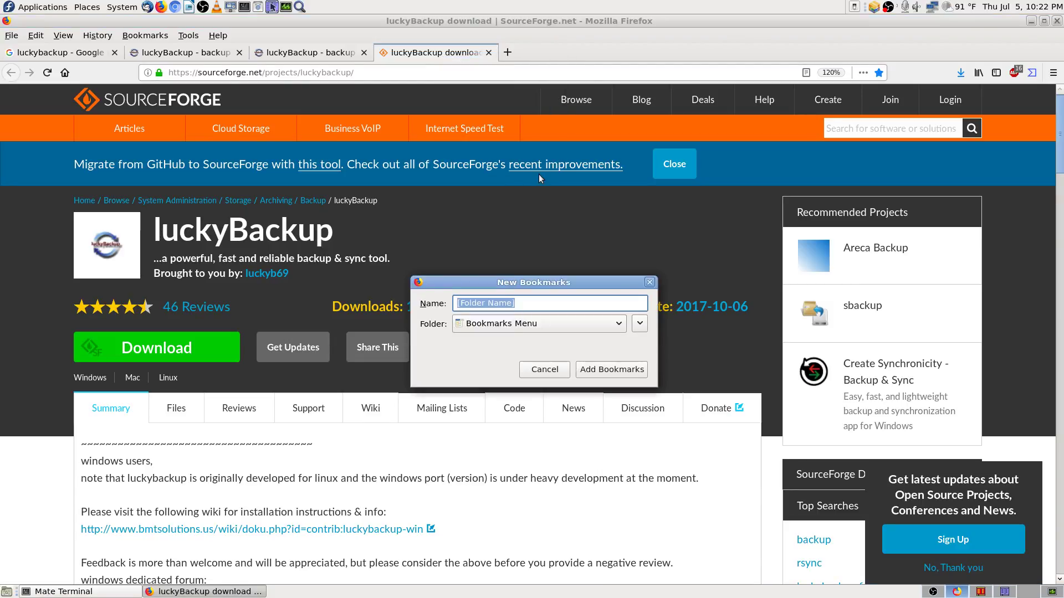
pyautogui.hotkey('ctrl', 'v')
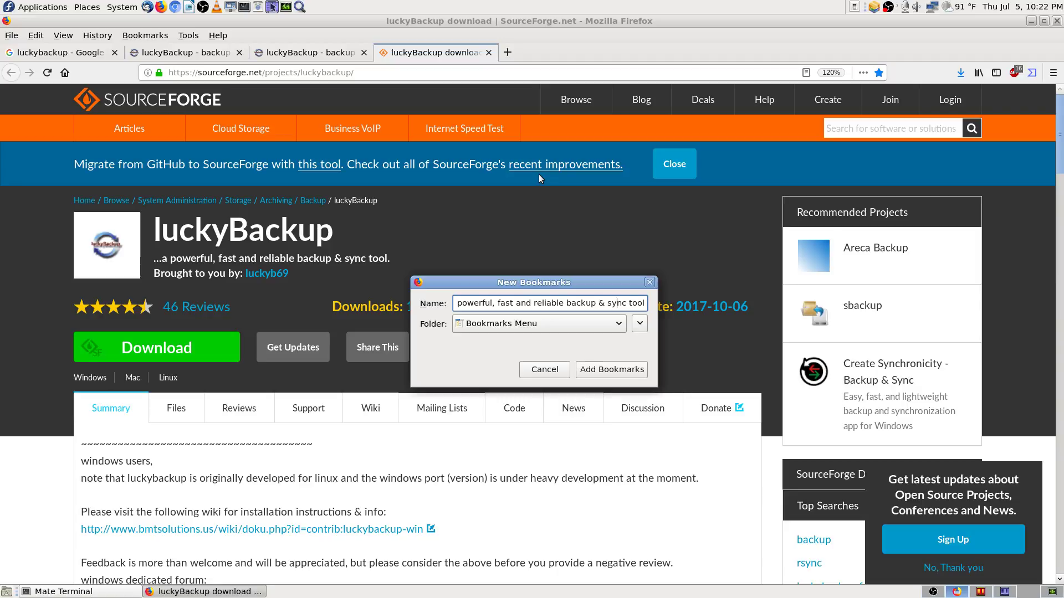
pyautogui.press('Left')
pyautogui.press('Left')
pyautogui.press('Left')
pyautogui.press('Left')
pyautogui.press('Left')
pyautogui.press('Left')
pyautogui.press('Left')
pyautogui.press('Left')
pyautogui.press('Left')
pyautogui.press('Left')
pyautogui.press('Left')
pyautogui.press('Left')
pyautogui.press('Left')
pyautogui.press('Left')
pyautogui.press('Left')
pyautogui.press('Left')
pyautogui.press('Left')
pyautogui.press('Left')
pyautogui.press('Left')
pyautogui.press('Left')
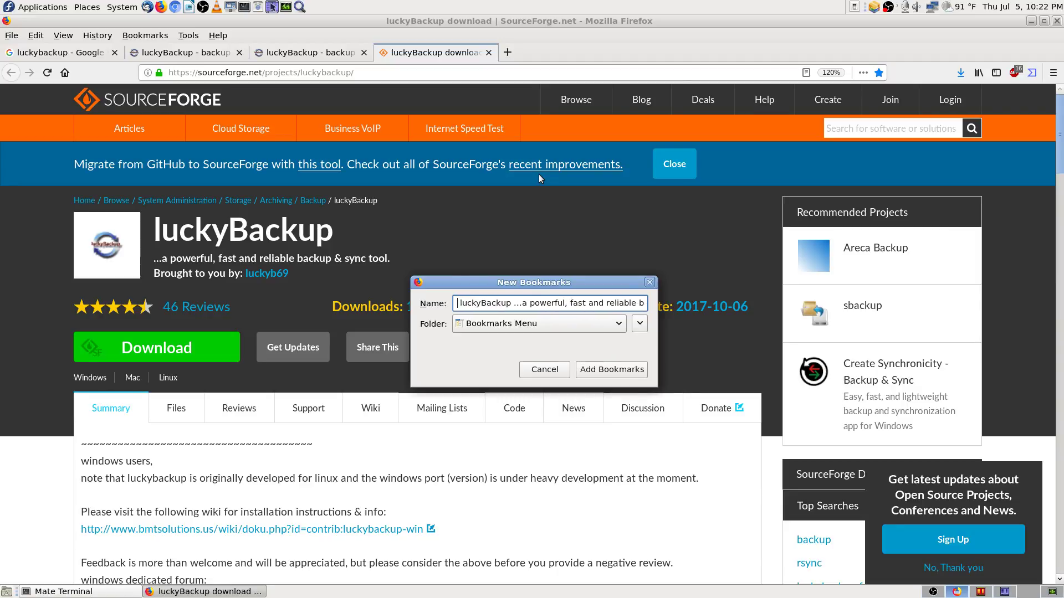
pyautogui.press('Delete')
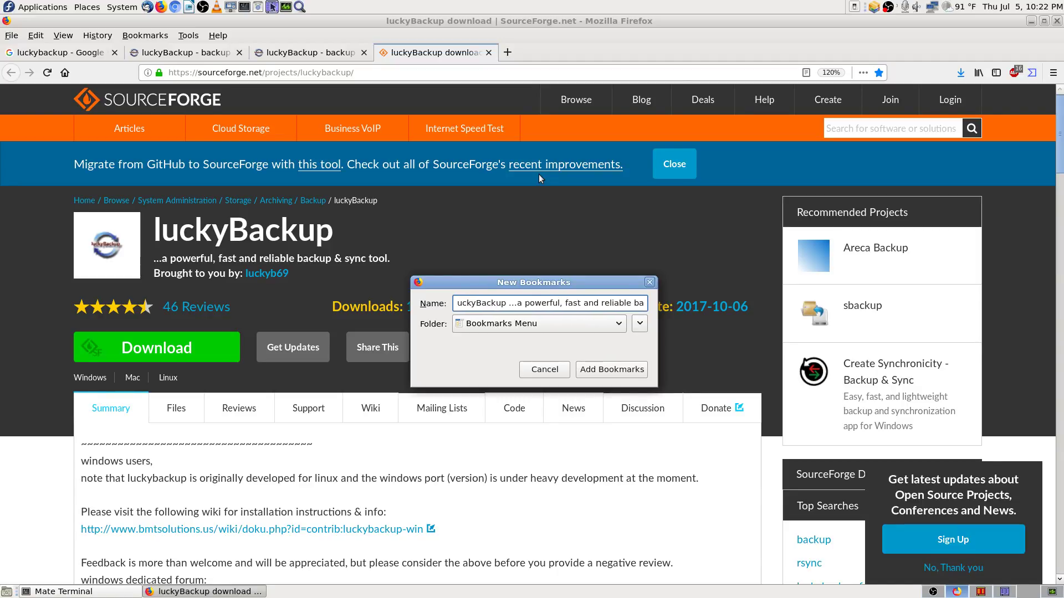
pyautogui.write('L')
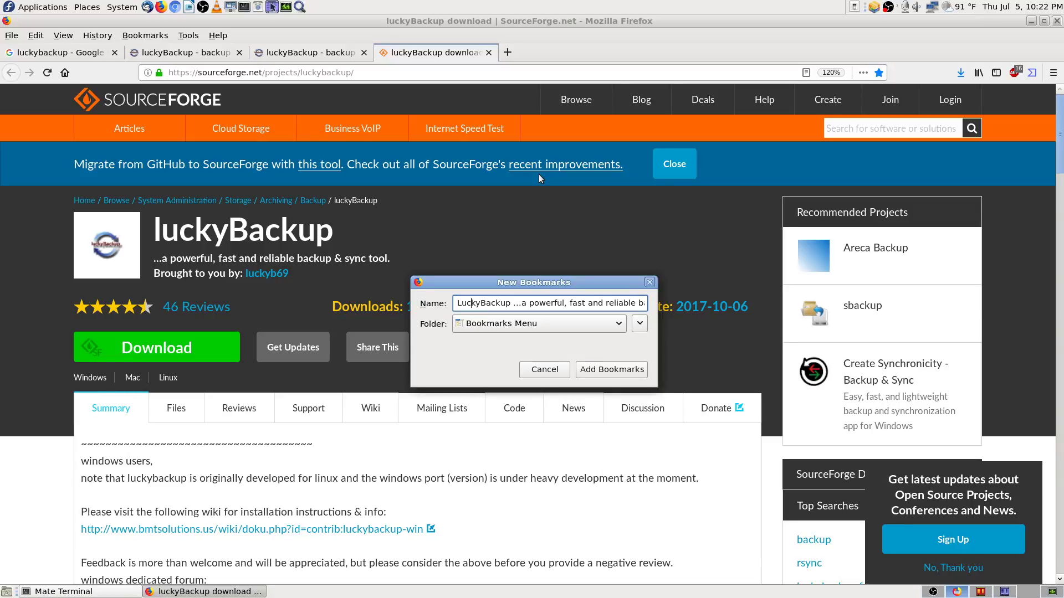
pyautogui.press('Right')
pyautogui.press('Right')
pyautogui.press('Right')
pyautogui.press('Delete')
pyautogui.press('Delete')
pyautogui.press('Delete')
pyautogui.press('Delete')
pyautogui.press('Delete')
pyautogui.press('Delete')
pyautogui.press('Delete')
pyautogui.press('Delete')
pyautogui.press('Delete')
pyautogui.press('Delete')
pyautogui.press('Delete')
pyautogui.press('Delete')
pyautogui.press('Delete')
pyautogui.press('Delete')
pyautogui.press('Delete')
pyautogui.press('Delete')
pyautogui.press('Delete')
pyautogui.press('Delete')
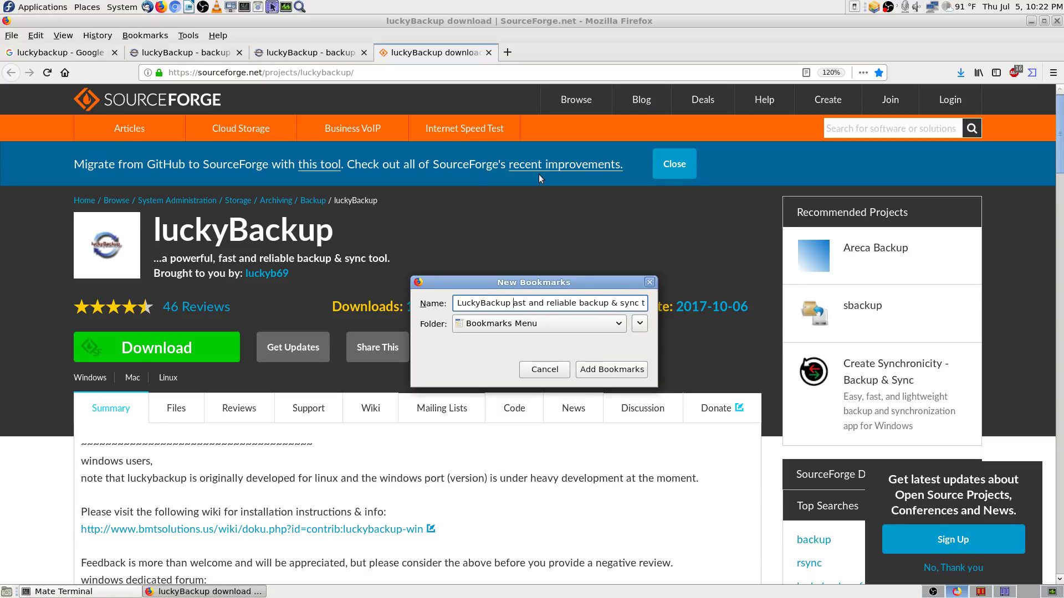
pyautogui.press('Delete')
pyautogui.press('Delete')
pyautogui.press('Delete')
pyautogui.press('Delete')
pyautogui.press('Delete')
pyautogui.press('Delete')
pyautogui.press('Delete')
pyautogui.press('Delete')
pyautogui.press('Delete')
pyautogui.press('Delete')
pyautogui.press('Delete')
pyautogui.press('Delete')
pyautogui.press('Delete')
pyautogui.press('Delete')
pyautogui.press('Delete')
pyautogui.press('Delete')
pyautogui.write('for Linux ')
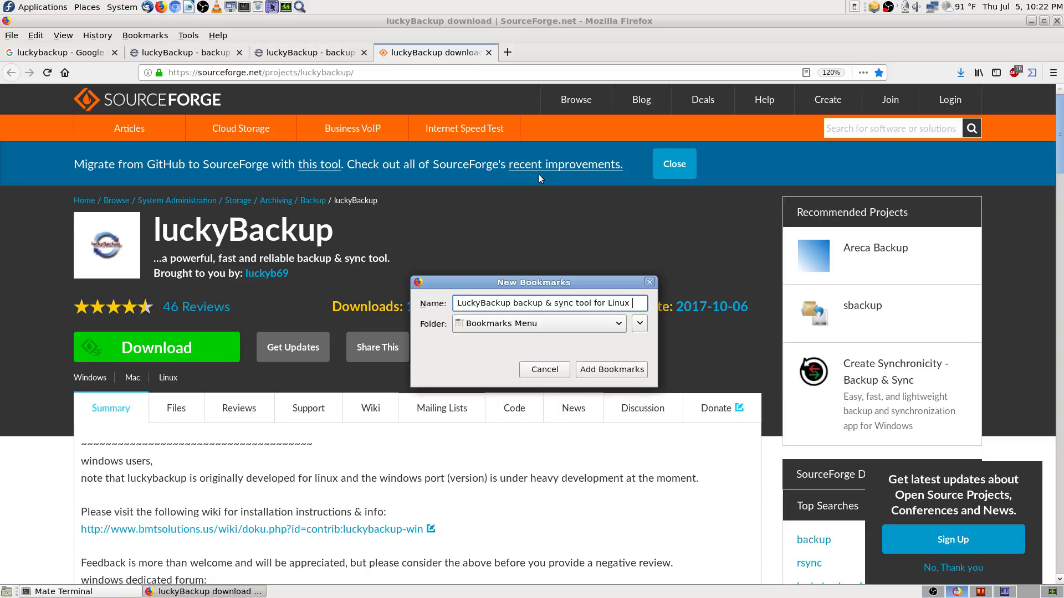
pyautogui.write('and Windows')
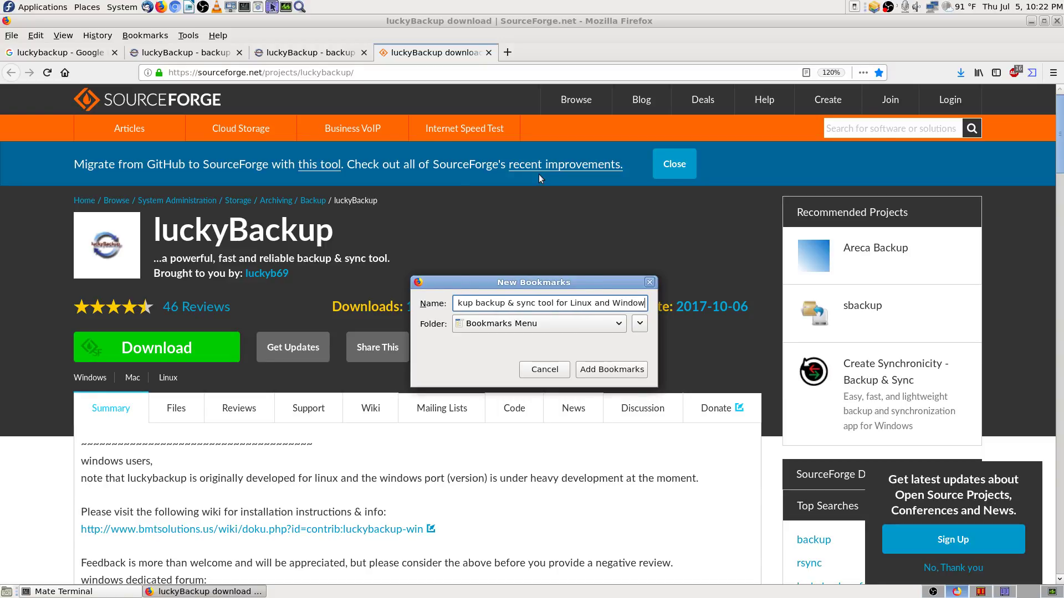
pyautogui.press('Return')
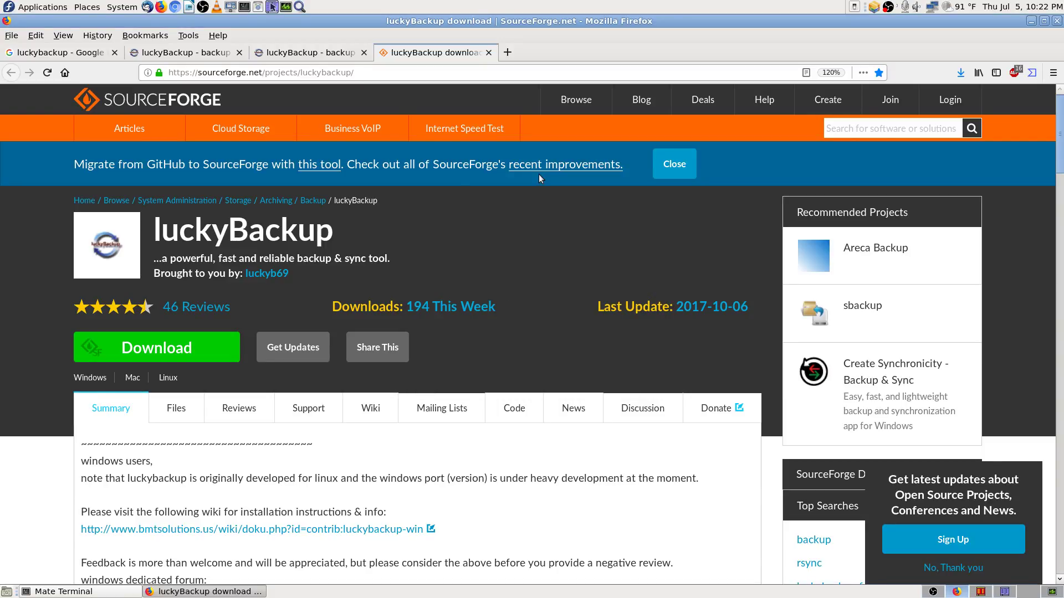
# Step: Copy the error text from the find bar in the user's manual tab
pyautogui.scroll(-3, 516, 307)
pyautogui.scroll(-1, 517, 306)
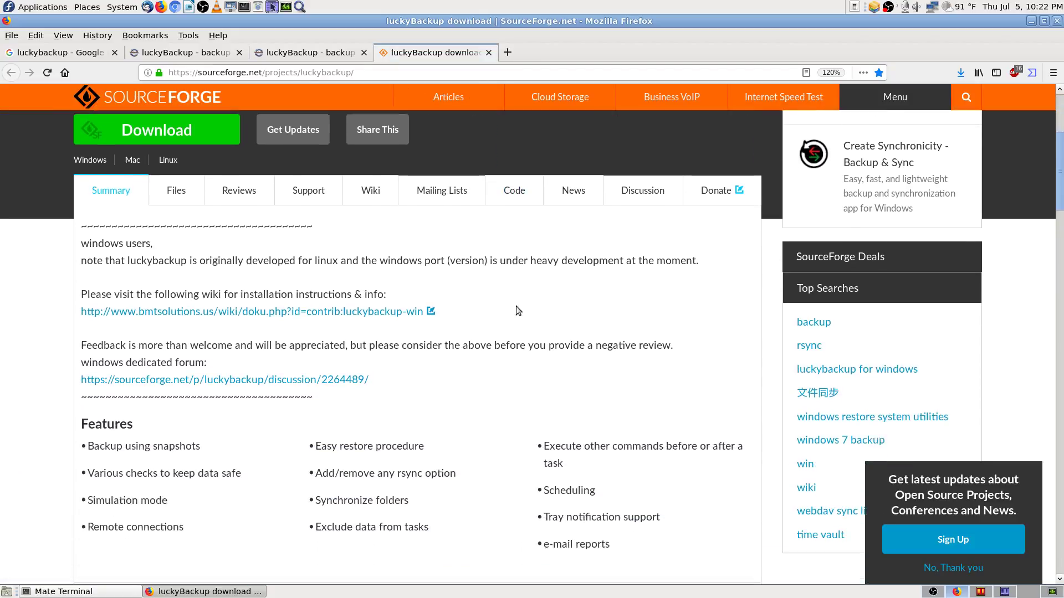
pyautogui.scroll(-2, 335, 271)
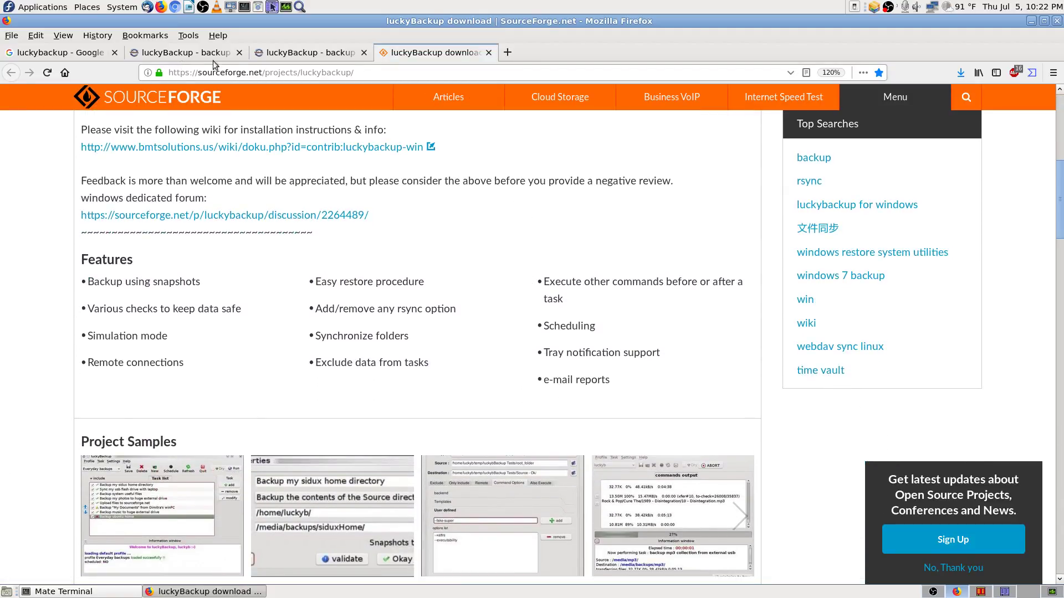
pyautogui.click(314, 53)
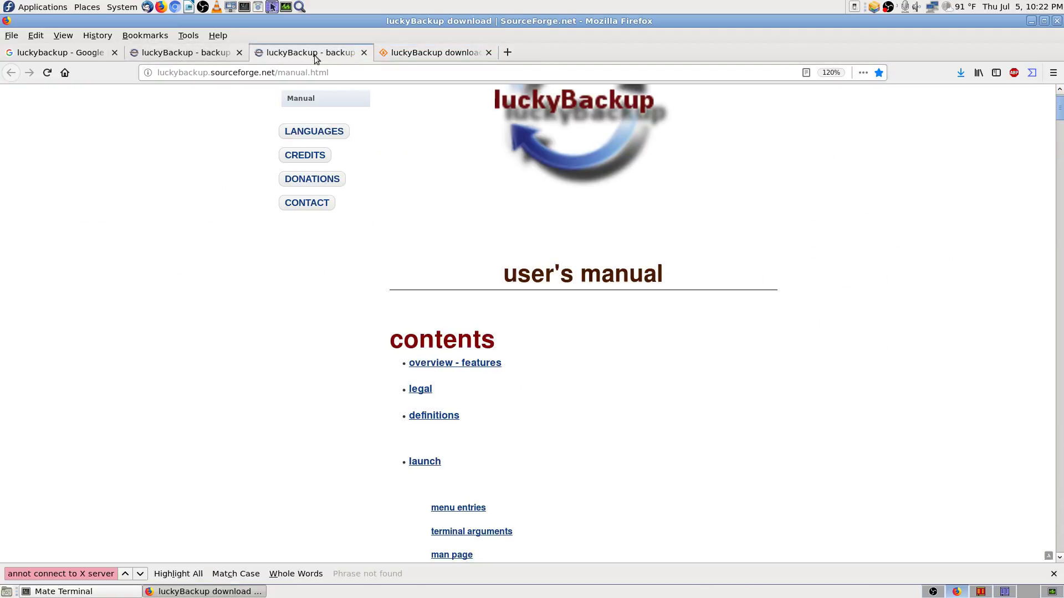
pyautogui.rightClick(92, 576)
pyautogui.click(124, 566)
pyautogui.rightClick(104, 574)
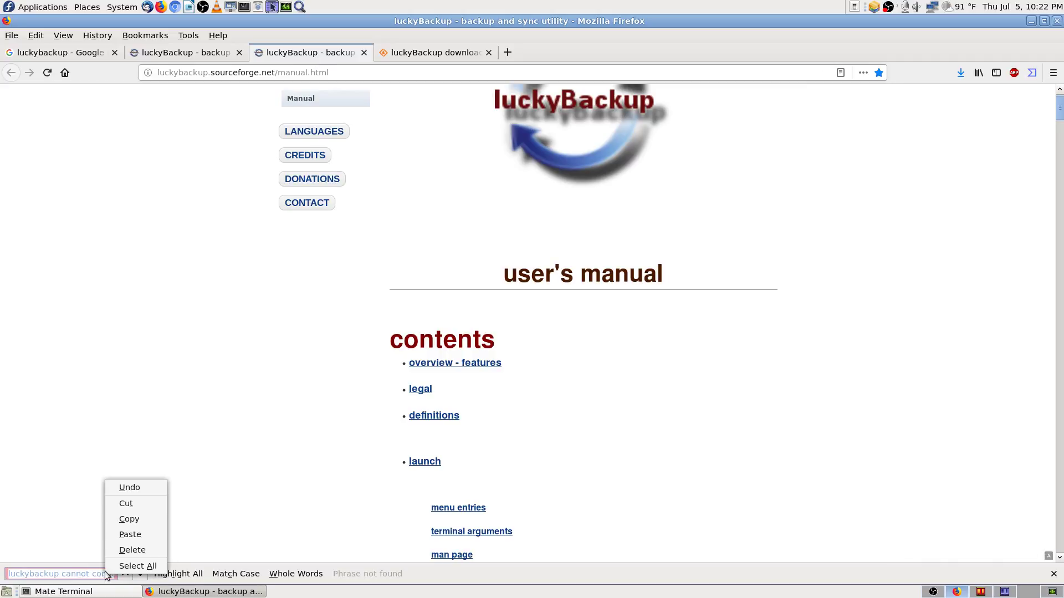
pyautogui.click(131, 520)
# Step: Search the SourceForge page for the error, then close the SourceForge and home-page tabs
pyautogui.click(433, 52)
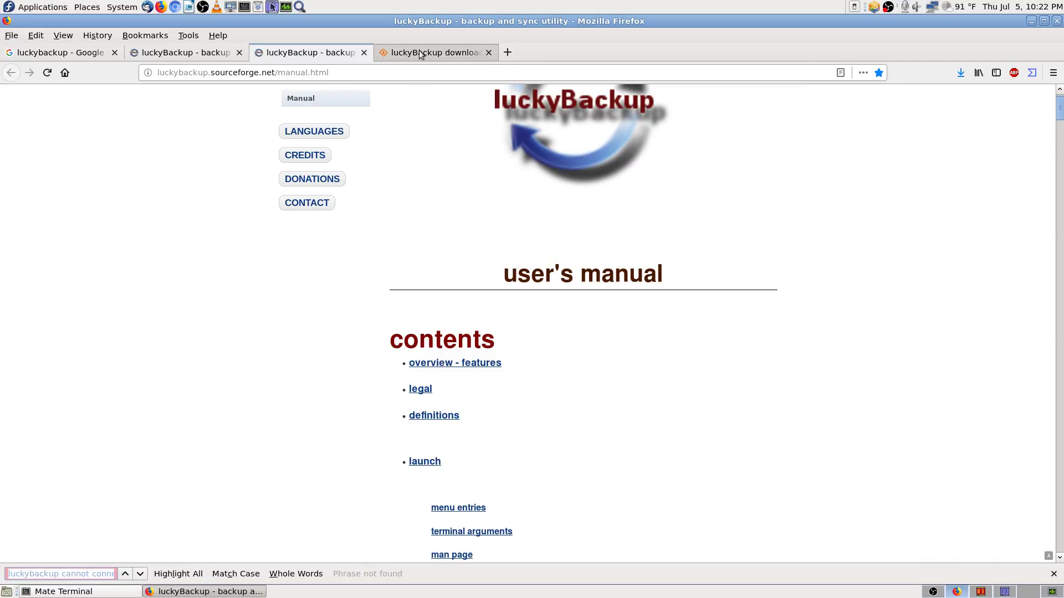
pyautogui.hotkey('ctrl', 'f')
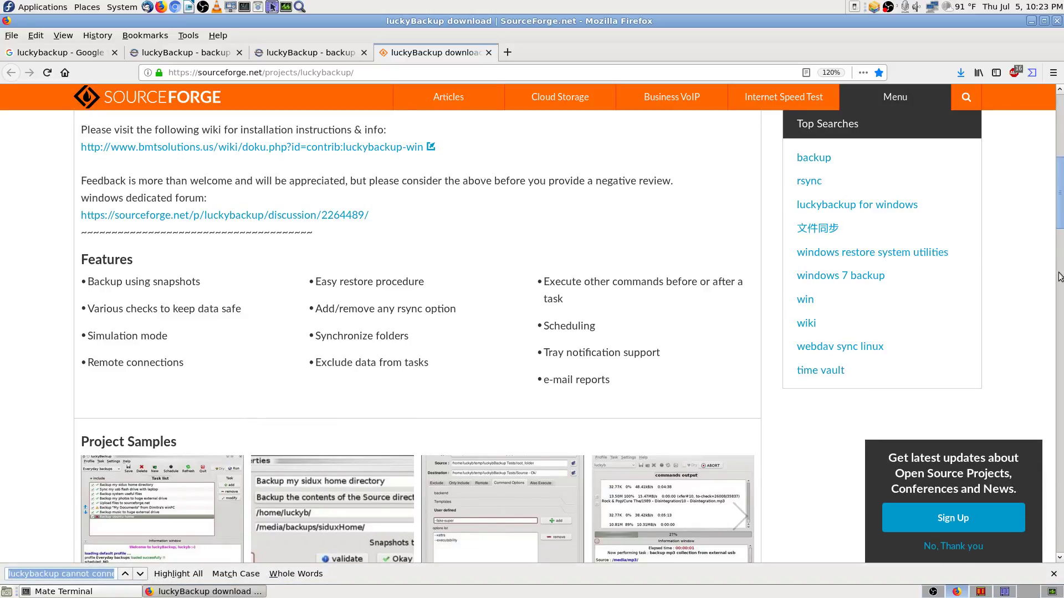
pyautogui.hotkey('ctrl', 'v')
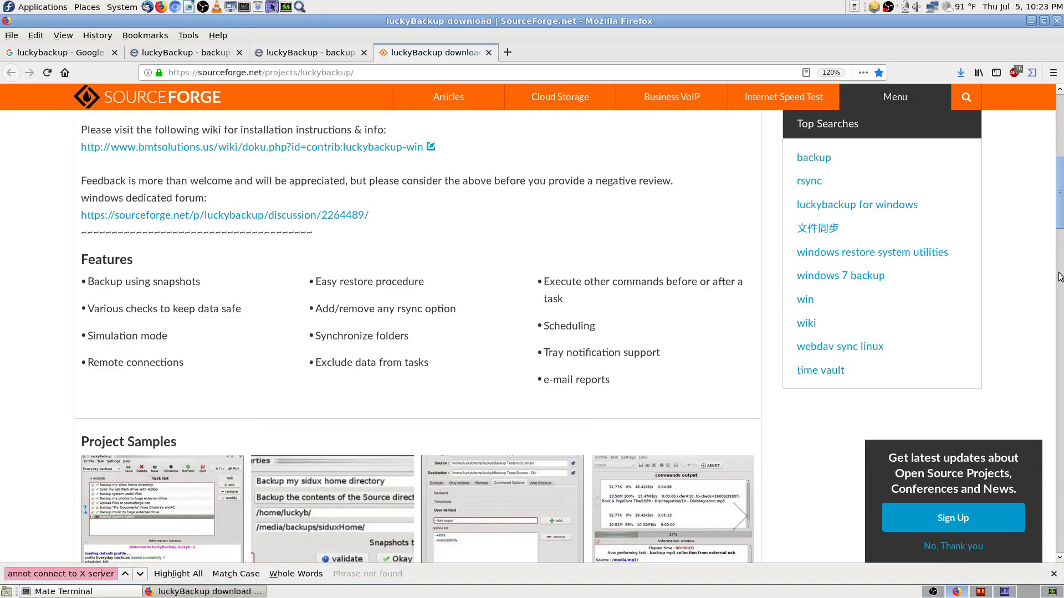
pyautogui.press('Home')
pyautogui.press('BackSpace')
pyautogui.press('BackSpace')
pyautogui.press('BackSpace')
pyautogui.press('BackSpace')
pyautogui.press('BackSpace')
pyautogui.press('BackSpace')
pyautogui.press('BackSpace')
pyautogui.press('BackSpace')
pyautogui.press('BackSpace')
pyautogui.press('BackSpace')
pyautogui.press('BackSpace')
pyautogui.press('BackSpace')
pyautogui.press('Delete')
pyautogui.press('Delete')
pyautogui.press('Delete')
pyautogui.press('Delete')
pyautogui.press('Delete')
pyautogui.press('Delete')
pyautogui.press('Delete')
pyautogui.press('Delete')
pyautogui.press('Delete')
pyautogui.press('Delete')
pyautogui.press('Delete')
pyautogui.click(488, 53)
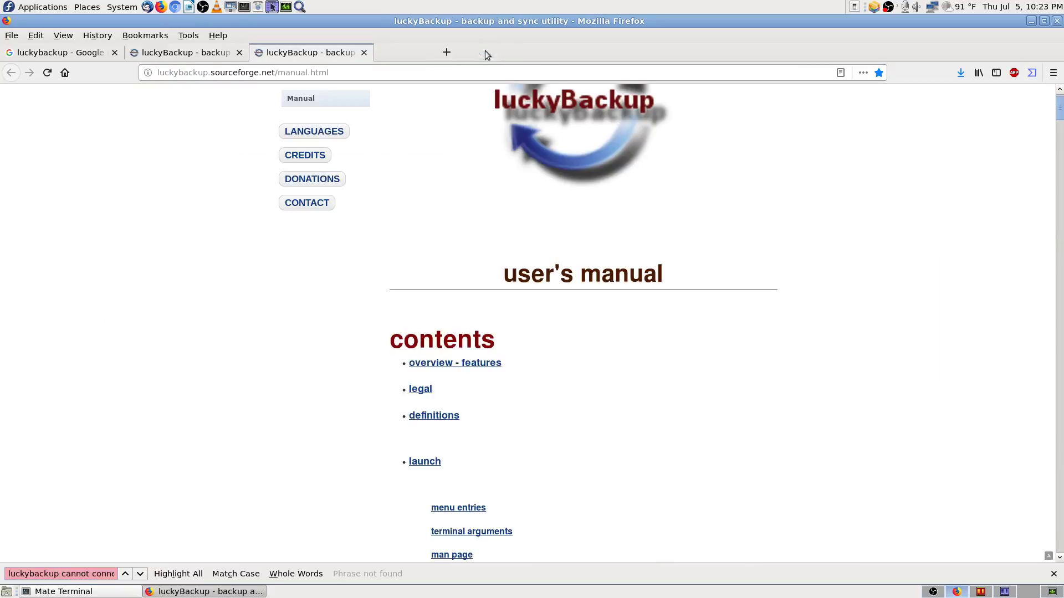
pyautogui.click(94, 57)
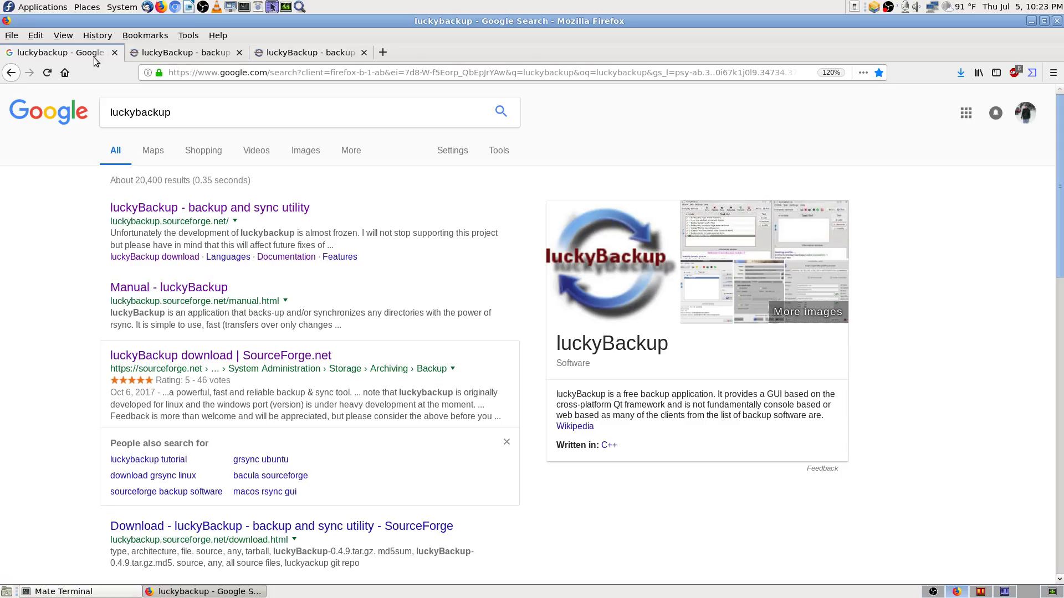
pyautogui.click(191, 56)
pyautogui.click(239, 53)
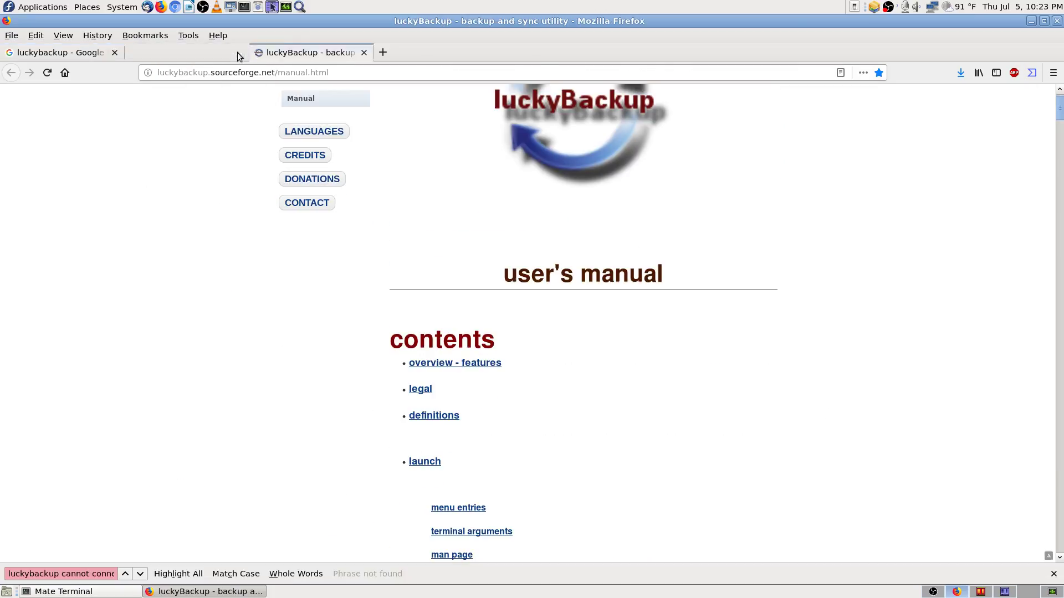
# Step: Find 'cannot connect to X server' in the manual, then return to Krusader's crontab viewer
pyautogui.hotkey('ctrl', 'f')
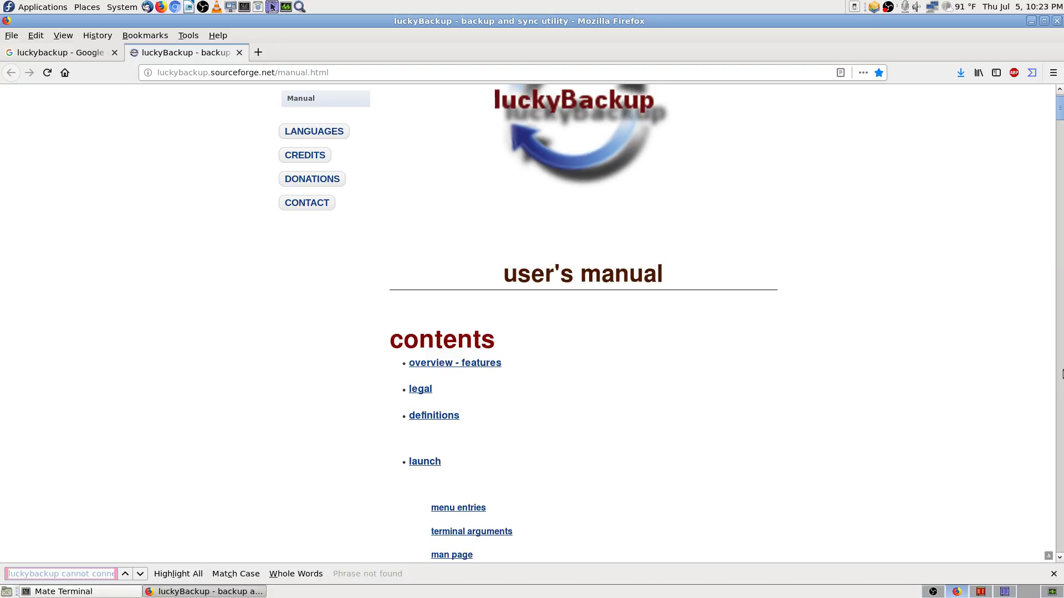
pyautogui.press('End')
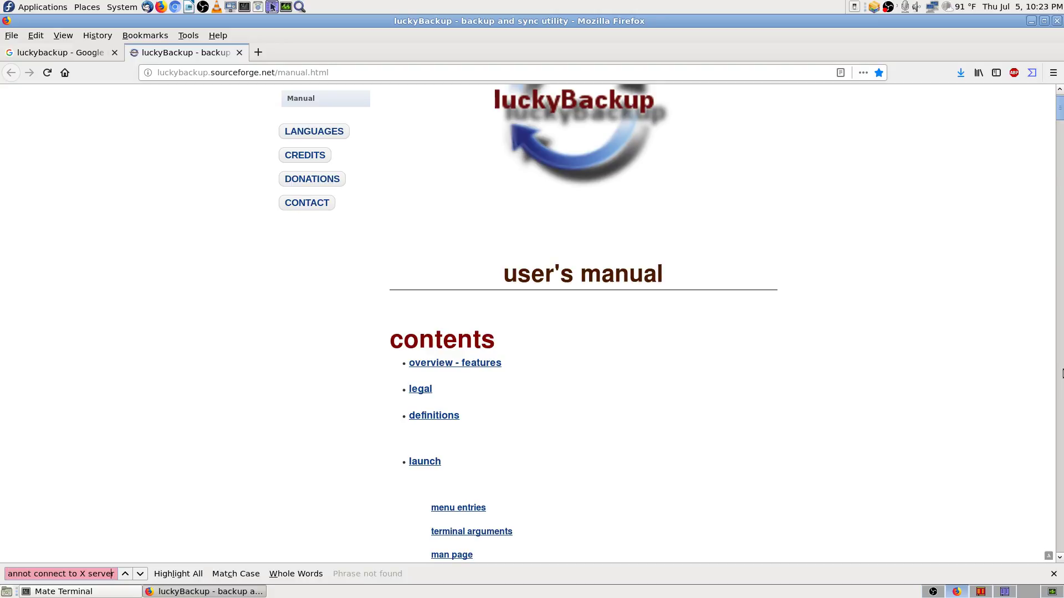
pyautogui.press('Home')
pyautogui.press('BackSpace')
pyautogui.press('BackSpace')
pyautogui.press('BackSpace')
pyautogui.press('BackSpace')
pyautogui.press('BackSpace')
pyautogui.press('BackSpace')
pyautogui.press('BackSpace')
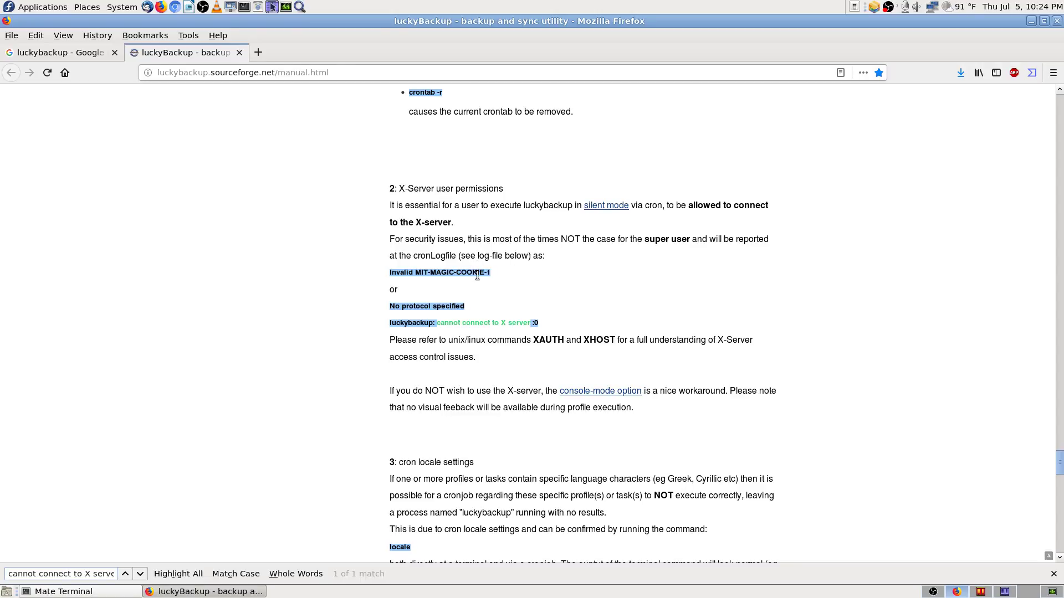
pyautogui.scroll(-1, 390, 308)
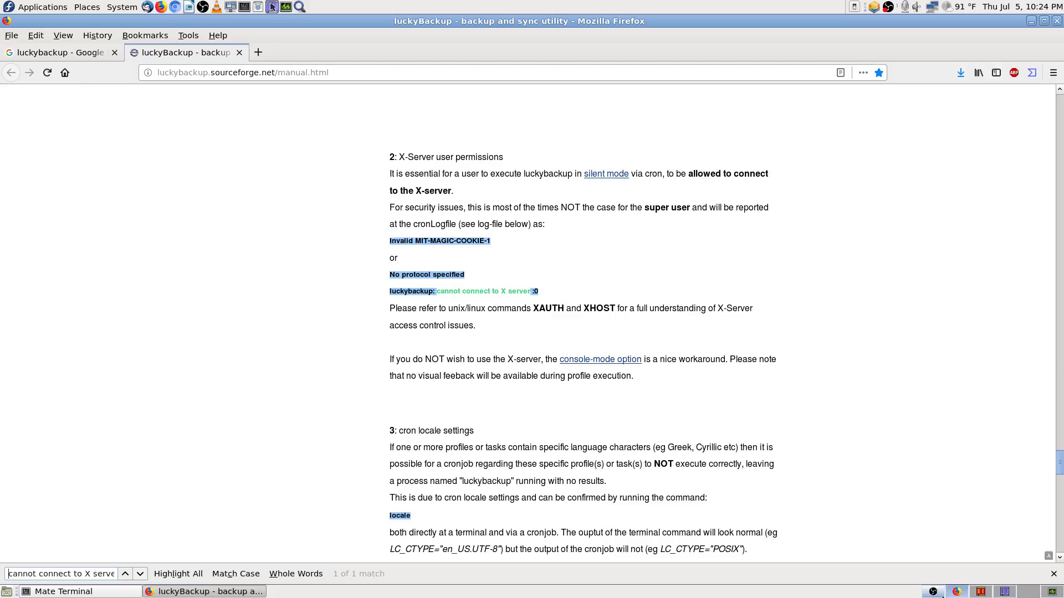
pyautogui.click(978, 594)
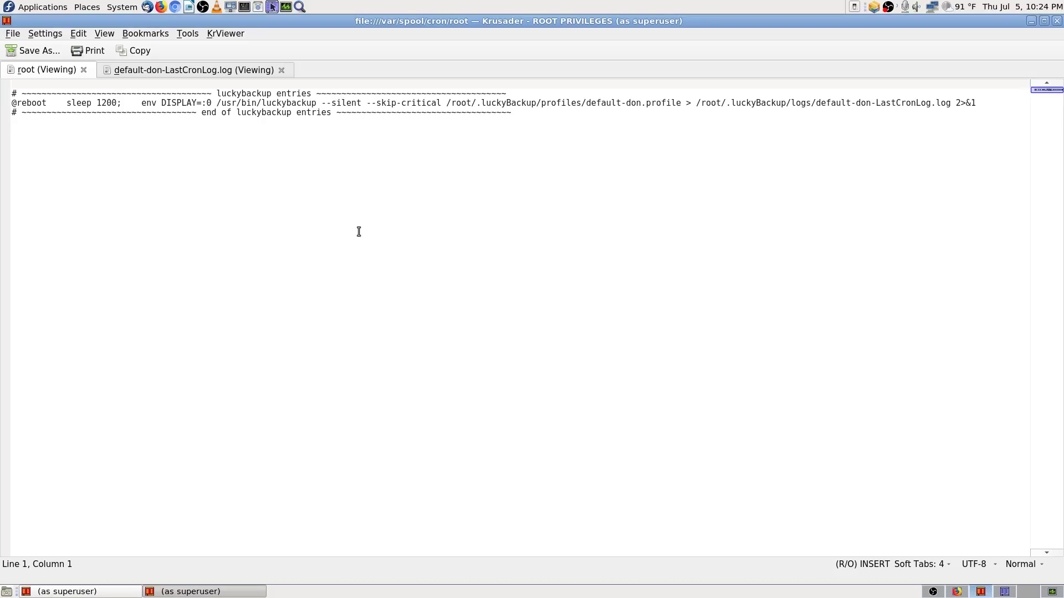
# Step: Read the X server :0 error in default-don-LastCronLog.log, then scroll Firefox's manual to X-Server permissions
pyautogui.click(1005, 590)
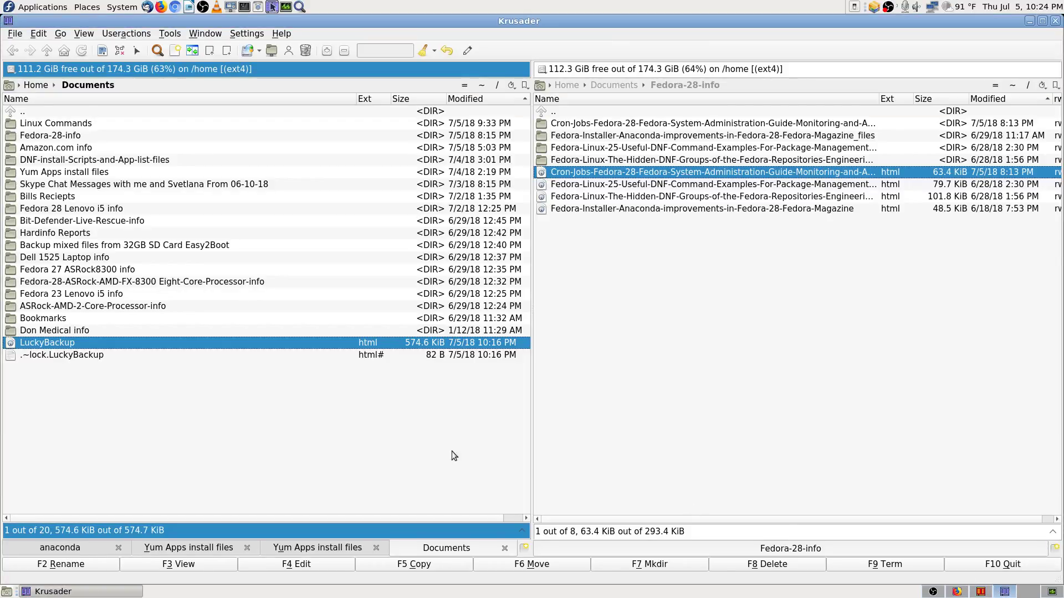
pyautogui.click(980, 592)
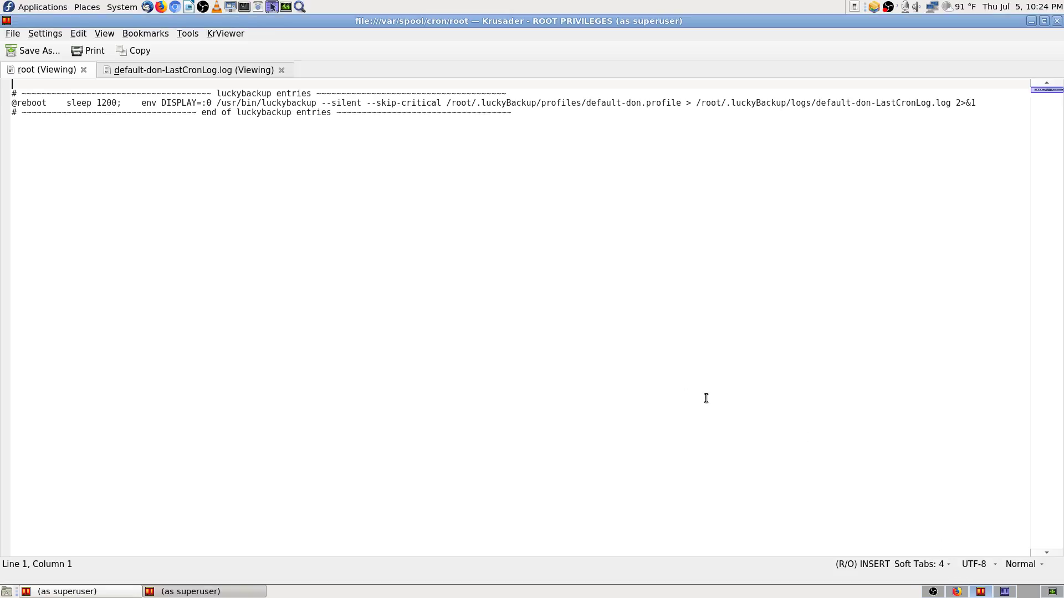
pyautogui.click(195, 70)
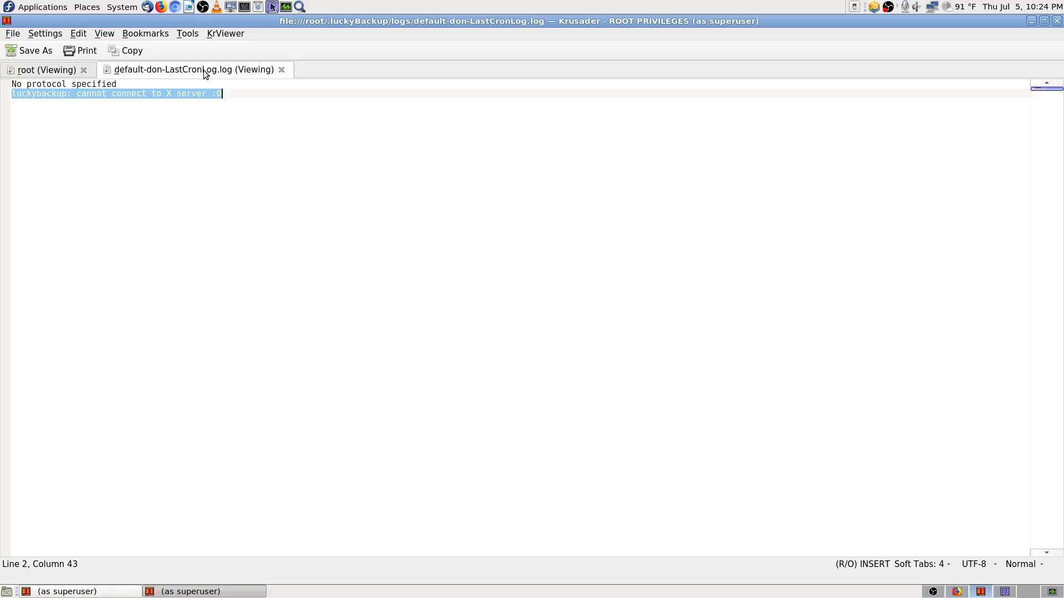
pyautogui.click(78, 99)
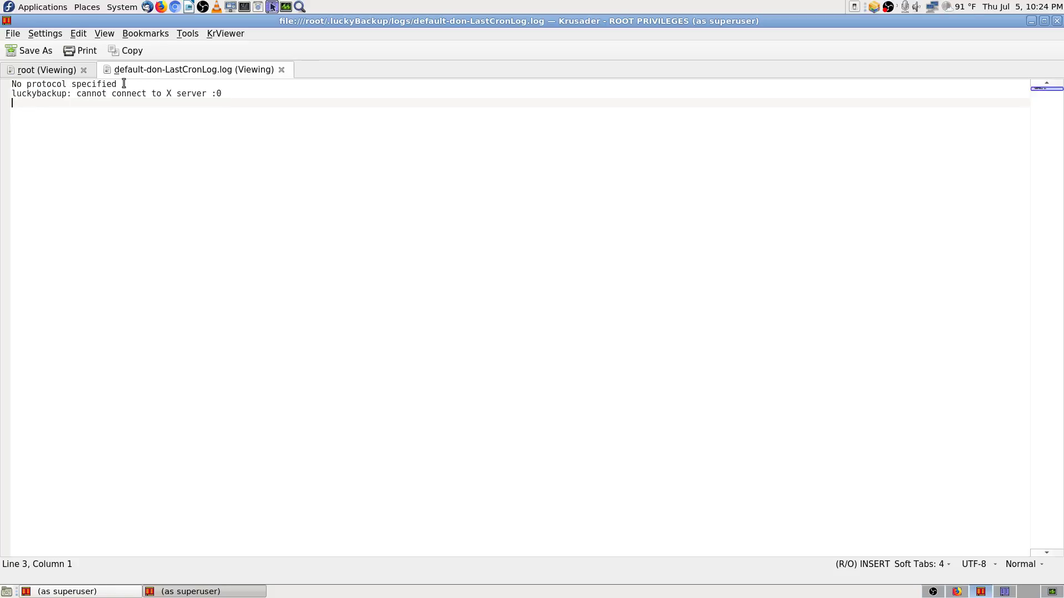
pyautogui.moveTo(123, 84); pyautogui.dragTo(41, 83)
pyautogui.click(68, 105)
pyautogui.click(957, 592)
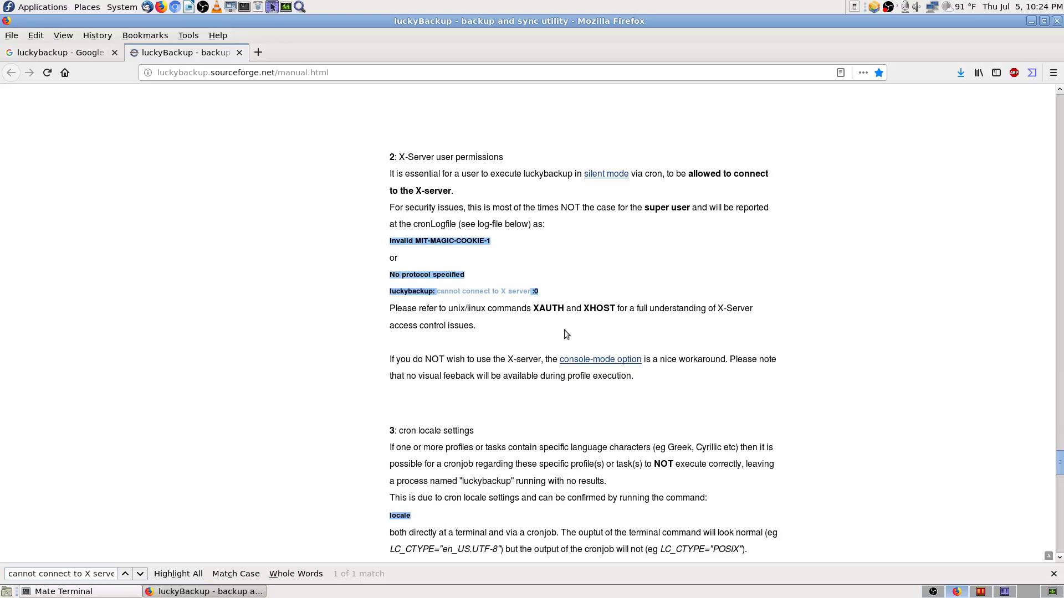
pyautogui.scroll(-2, 422, 336)
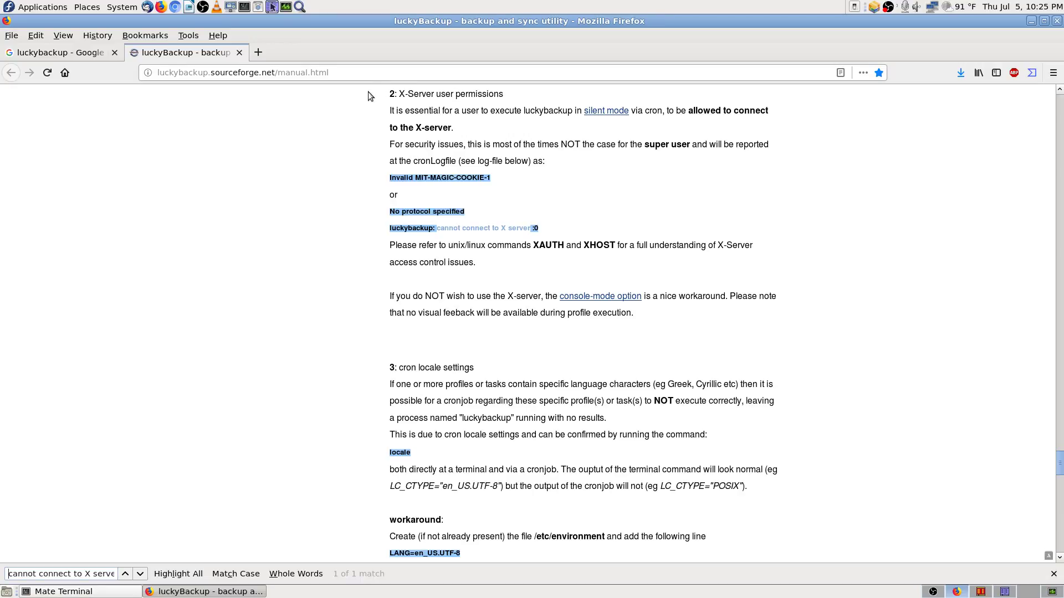
# Step: Save a screenshot of the manual page and close the superuser Krusader window
pyautogui.press('Print')
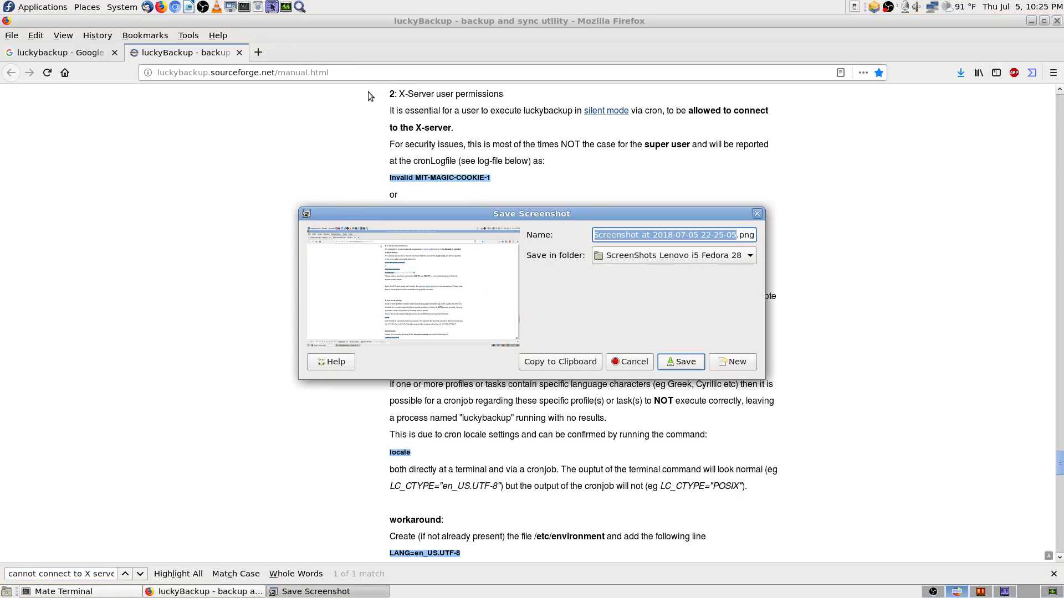
pyautogui.press('Return')
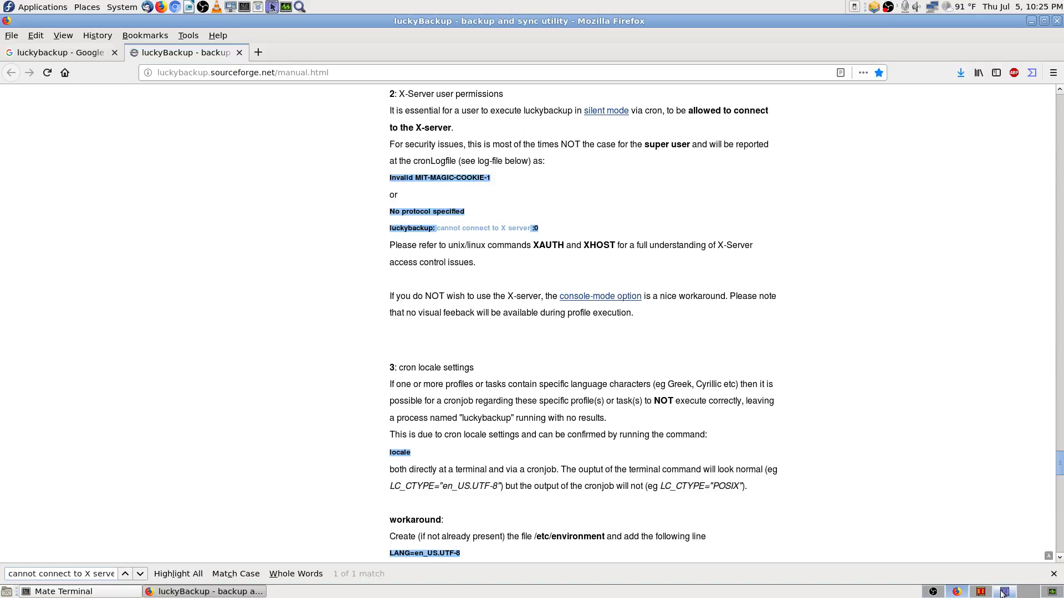
pyautogui.click(980, 592)
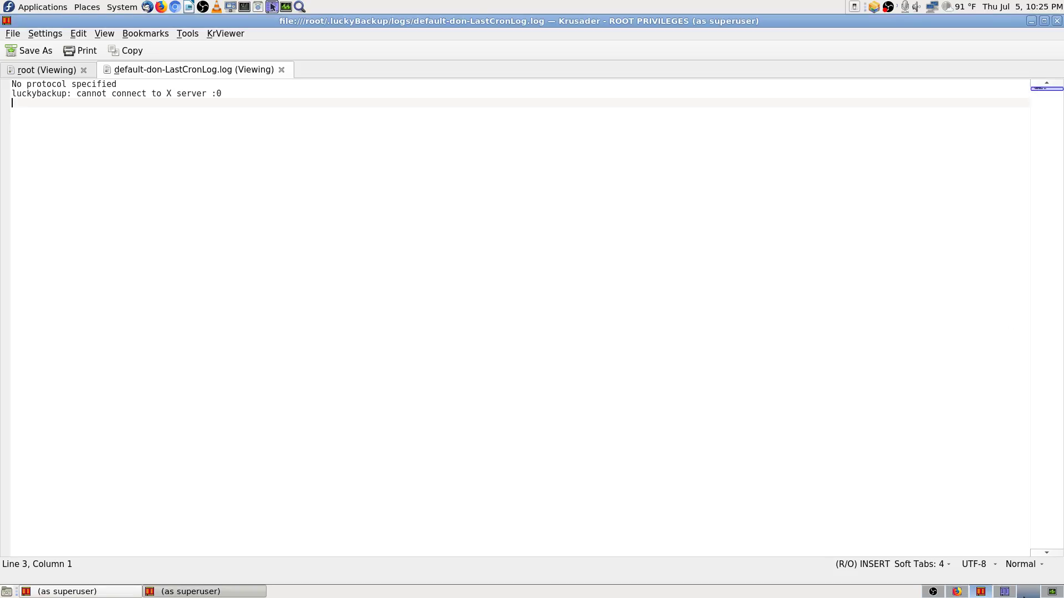
pyautogui.click(83, 592)
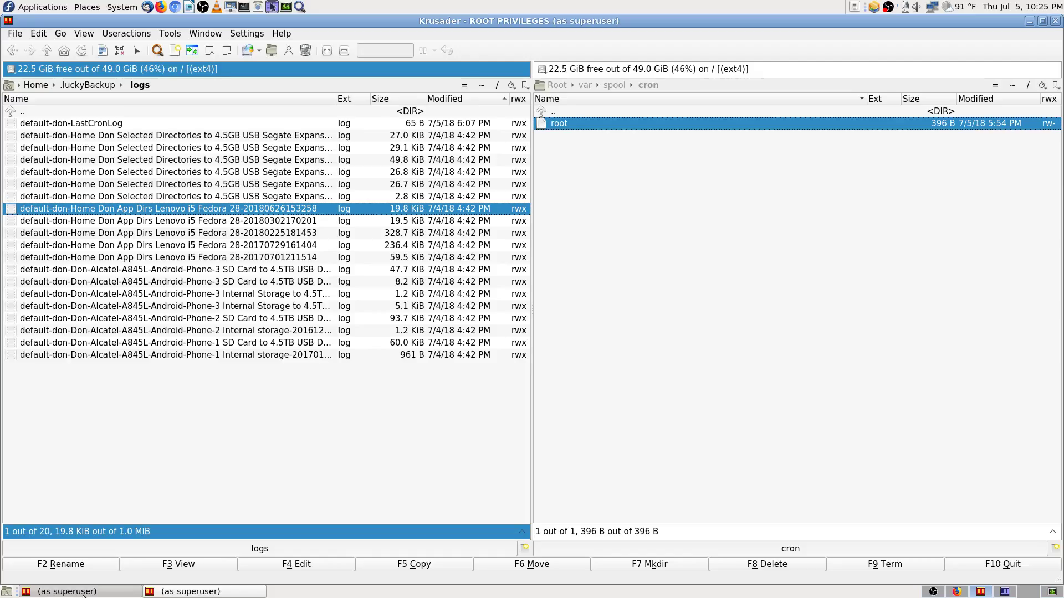
pyautogui.click(1055, 21)
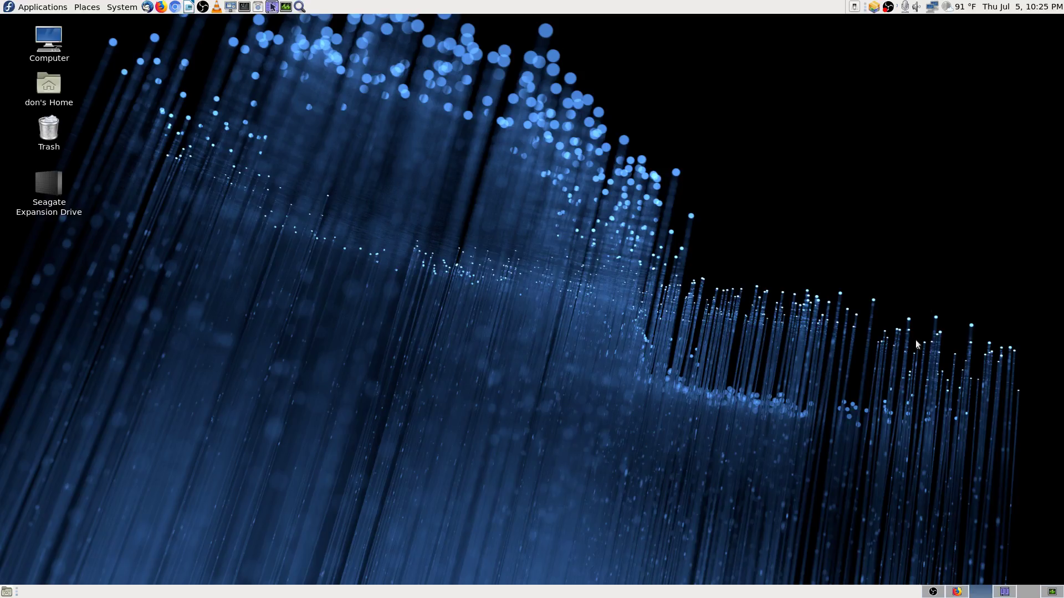
# Step: Close the Google results tab in Firefox and the terminal window
pyautogui.click(957, 591)
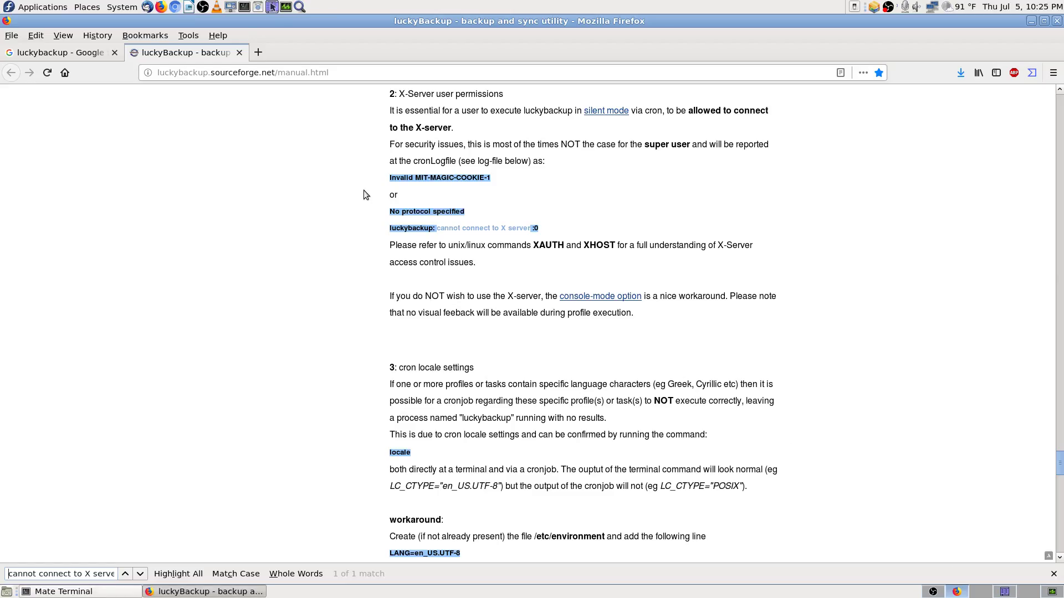
pyautogui.click(89, 53)
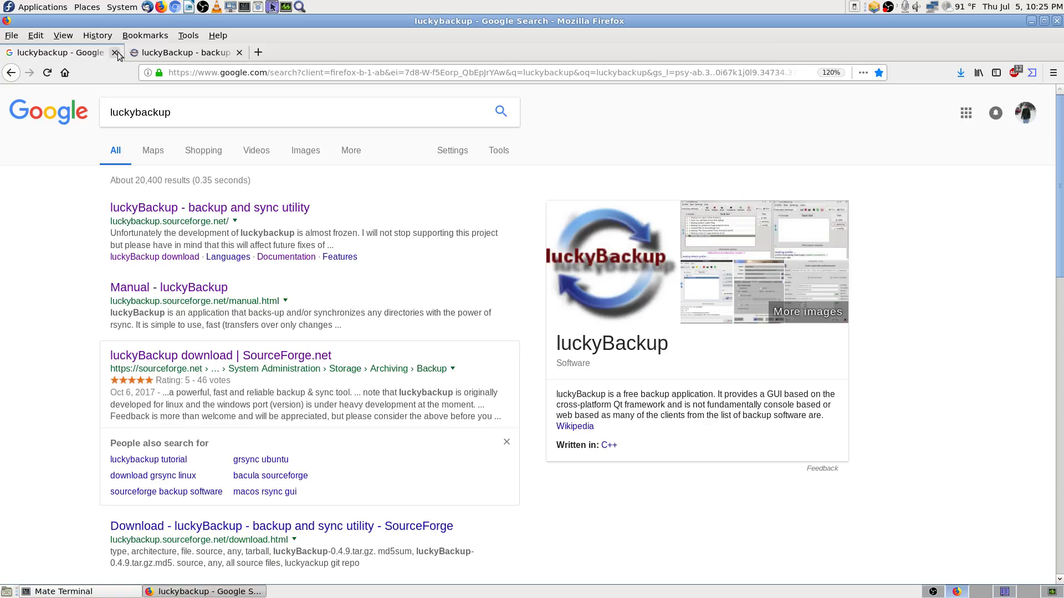
pyautogui.click(115, 52)
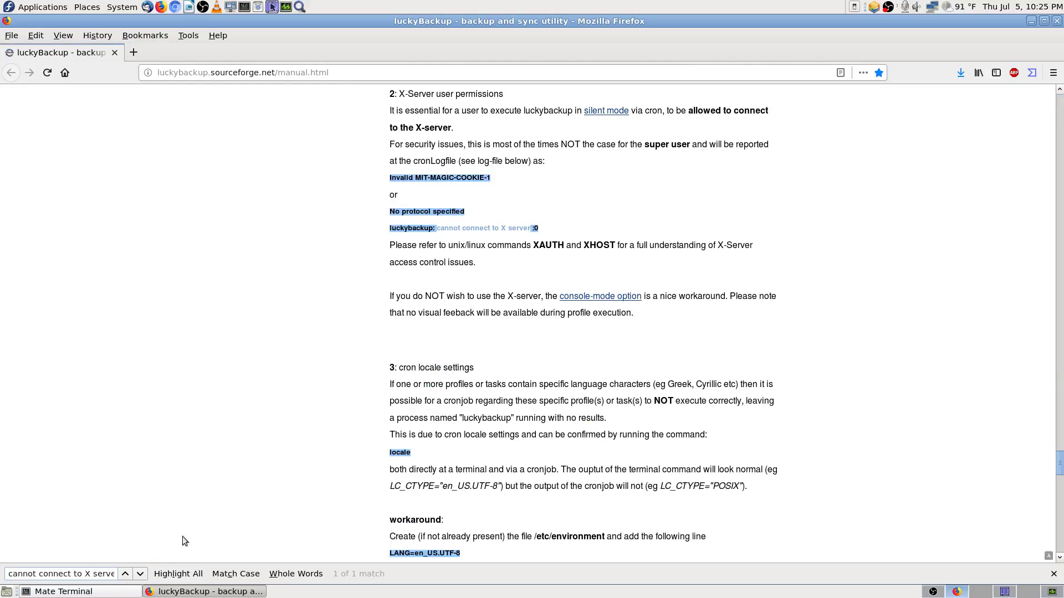
pyautogui.click(78, 592)
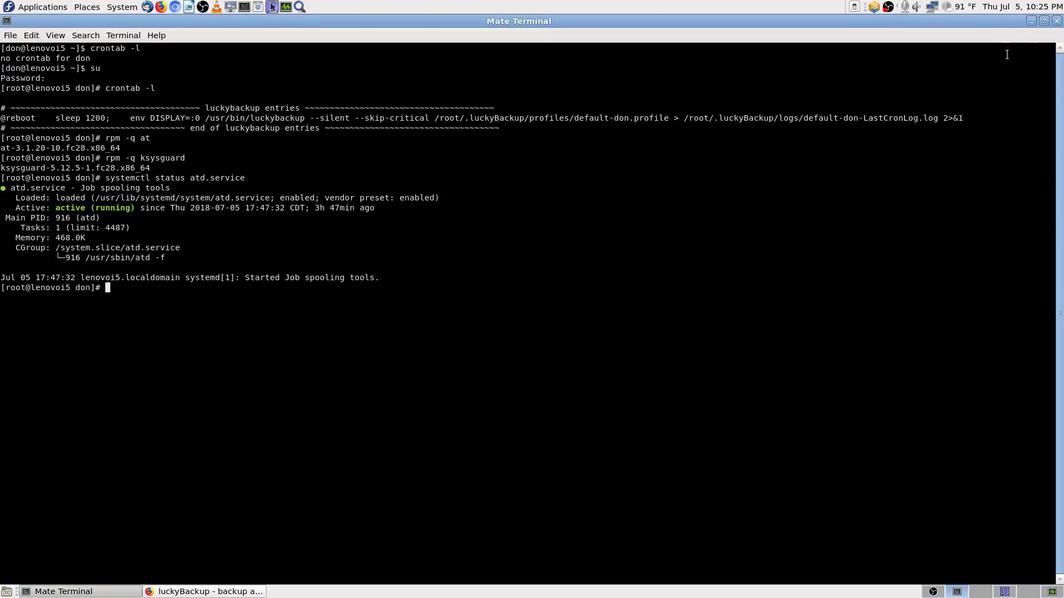
pyautogui.click(1056, 20)
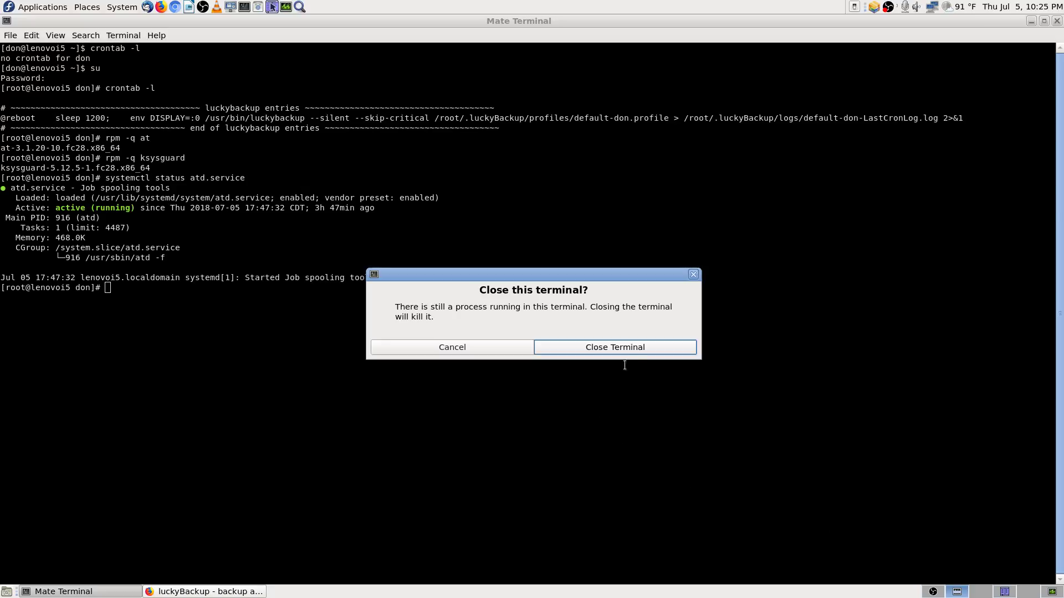
pyautogui.click(637, 353)
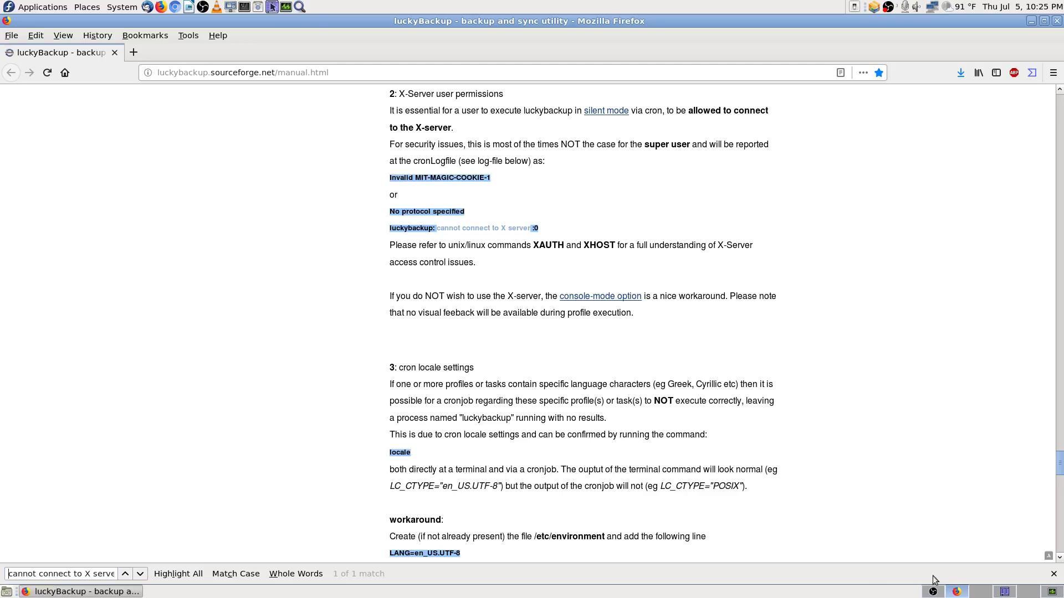
# Step: Open ~/Pictures/ScreenShots Lenovo i5 Fedora 28 in Krusader and minimize it
pyautogui.click(1004, 593)
pyautogui.click(836, 367)
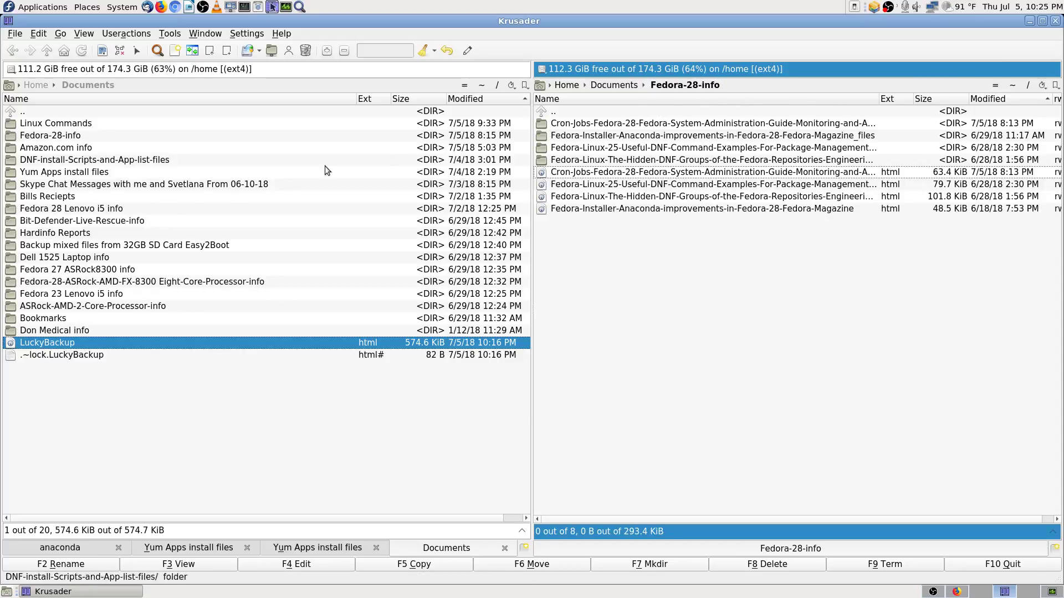
pyautogui.click(482, 87)
pyautogui.write('ic')
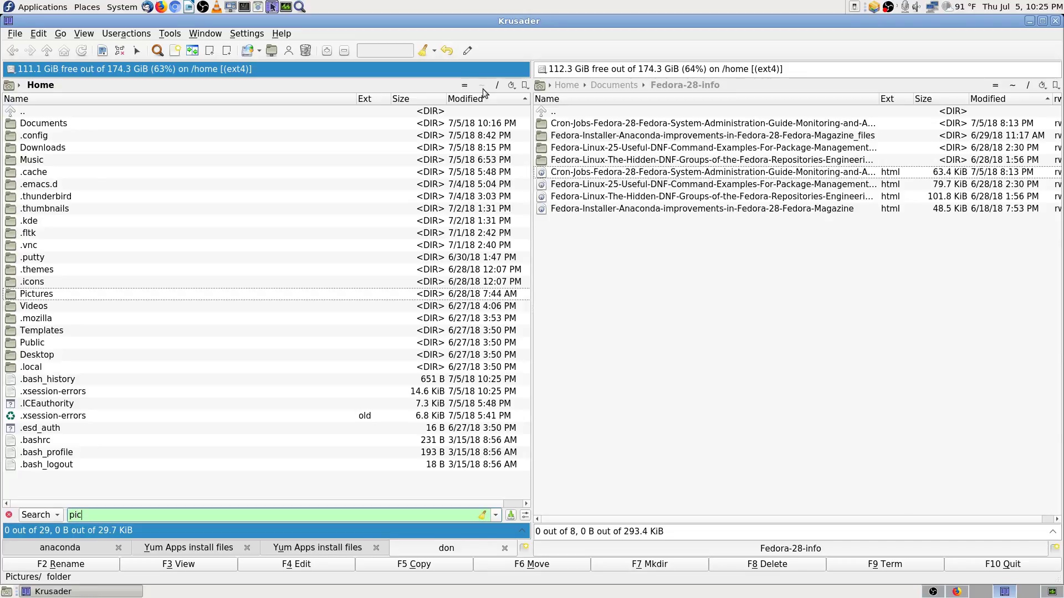
pyautogui.press('Return')
pyautogui.press('Down')
pyautogui.press('Return')
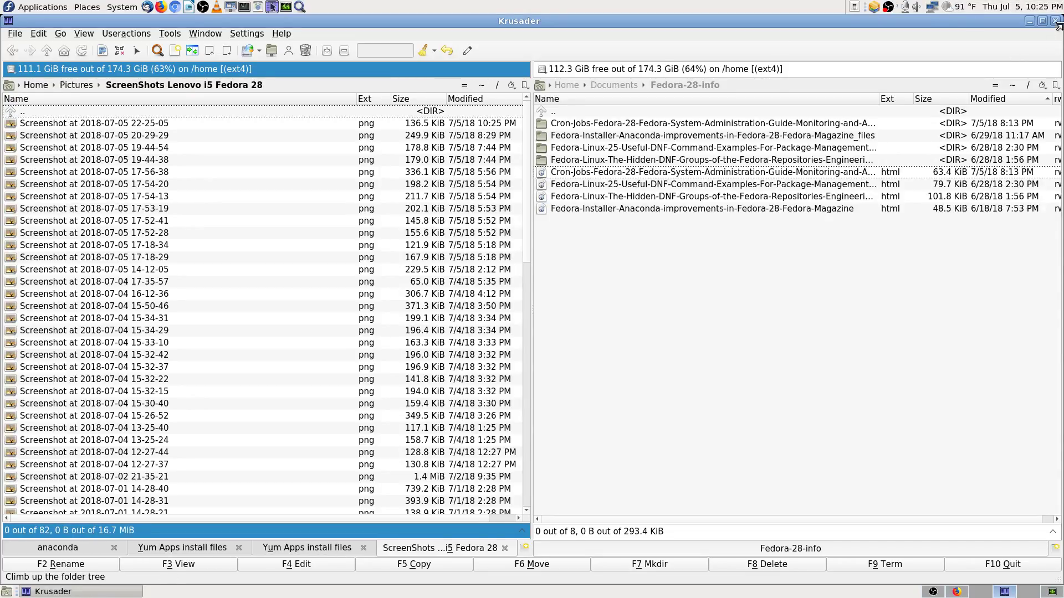
pyautogui.click(1029, 20)
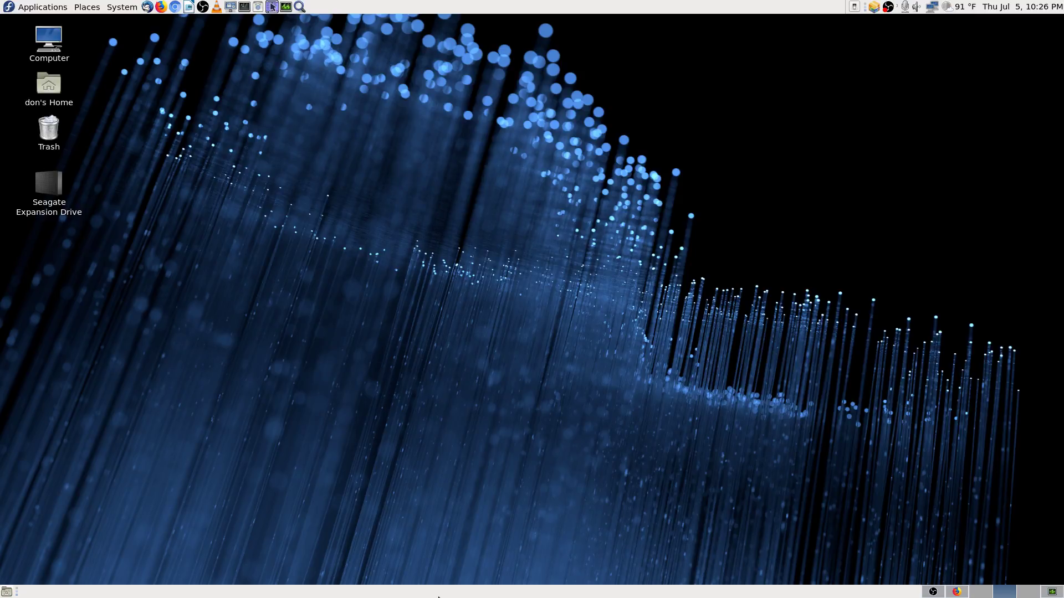
# Step: On workspace 4, search Application Finder for 'lucky' and launch luckyBackup as super user with the root password
pyautogui.click(1028, 592)
pyautogui.click(299, 7)
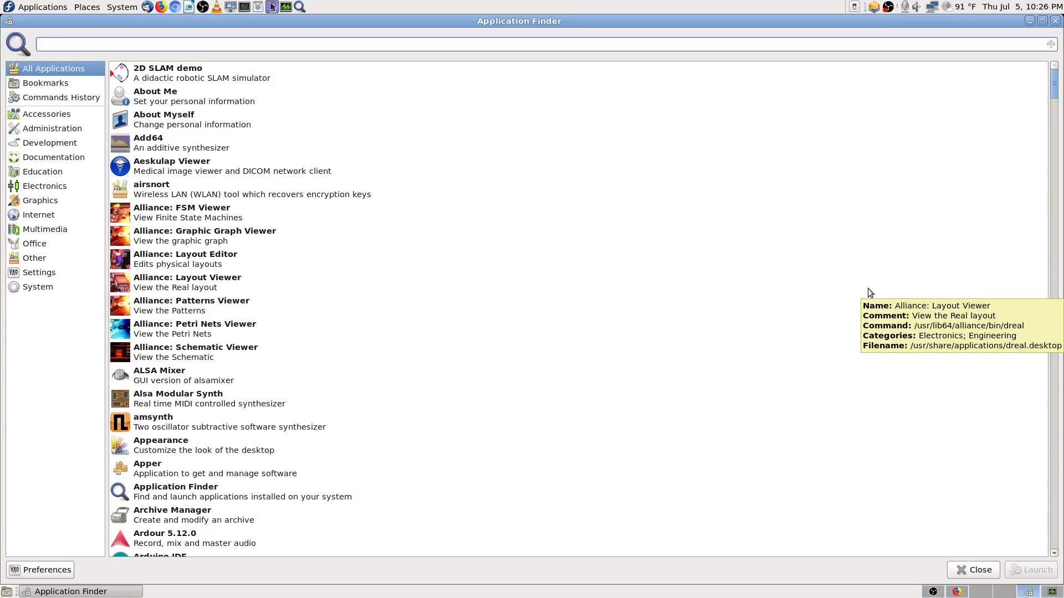
pyautogui.write('lucky')
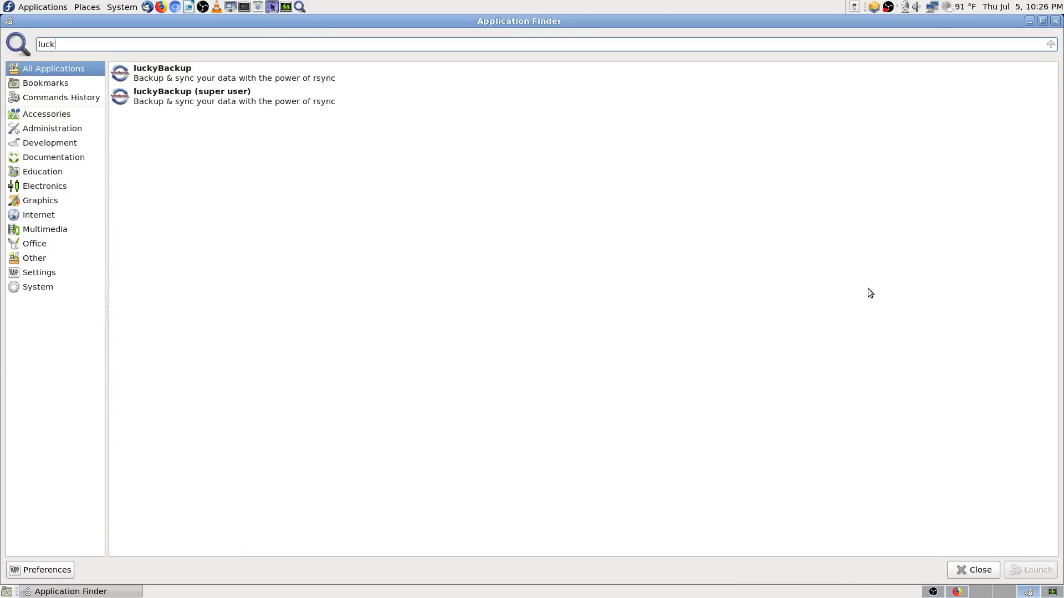
pyautogui.press('Down')
pyautogui.press('Down')
pyautogui.press('Return')
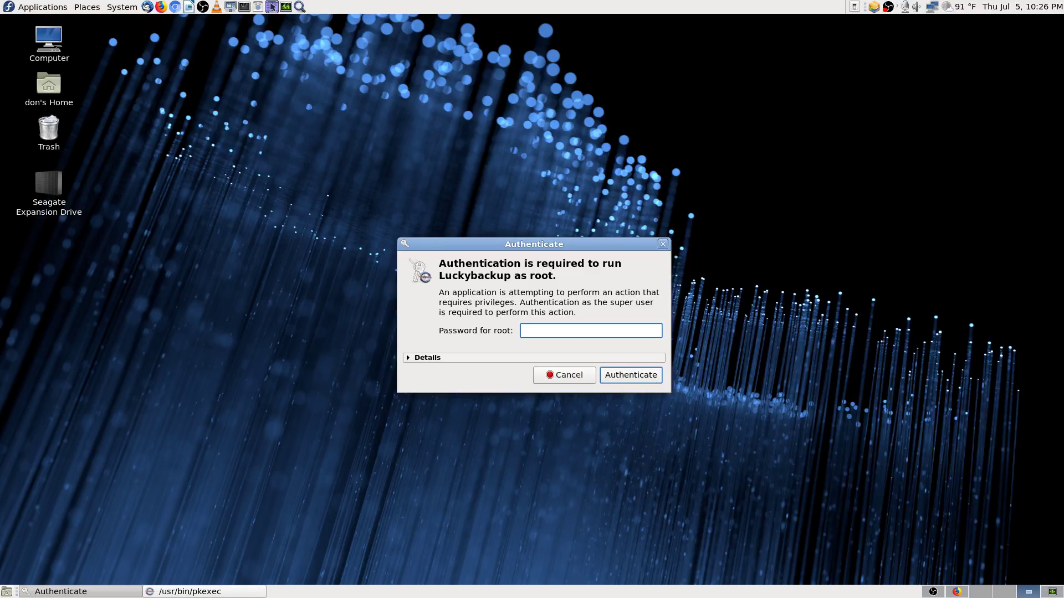
pyautogui.write('••••••••••••••')
pyautogui.press('Return')
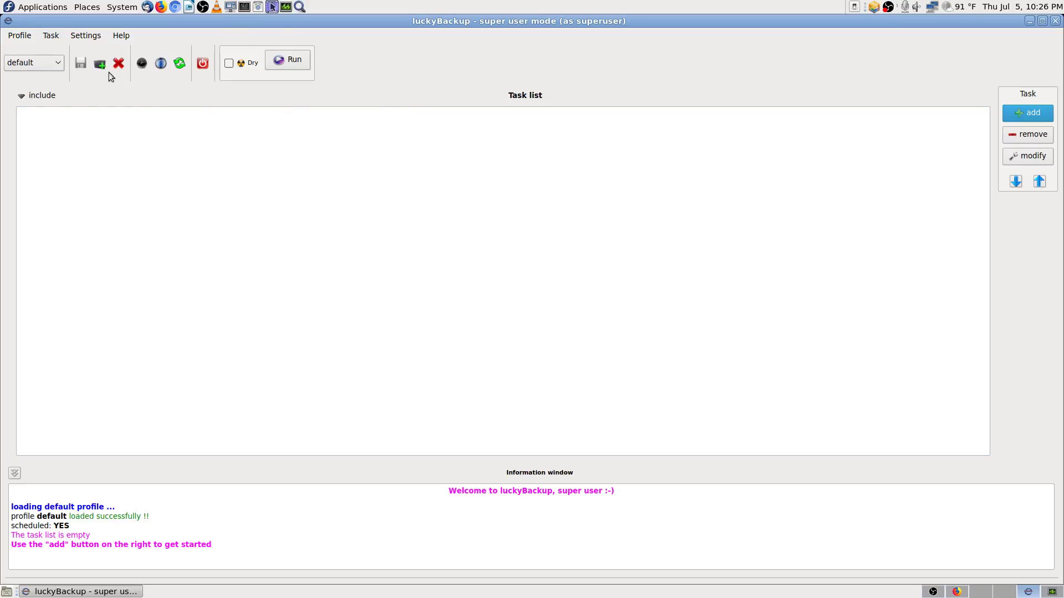
# Step: Review the X-Server user permissions section of the luckyBackup manual
pyautogui.click(963, 593)
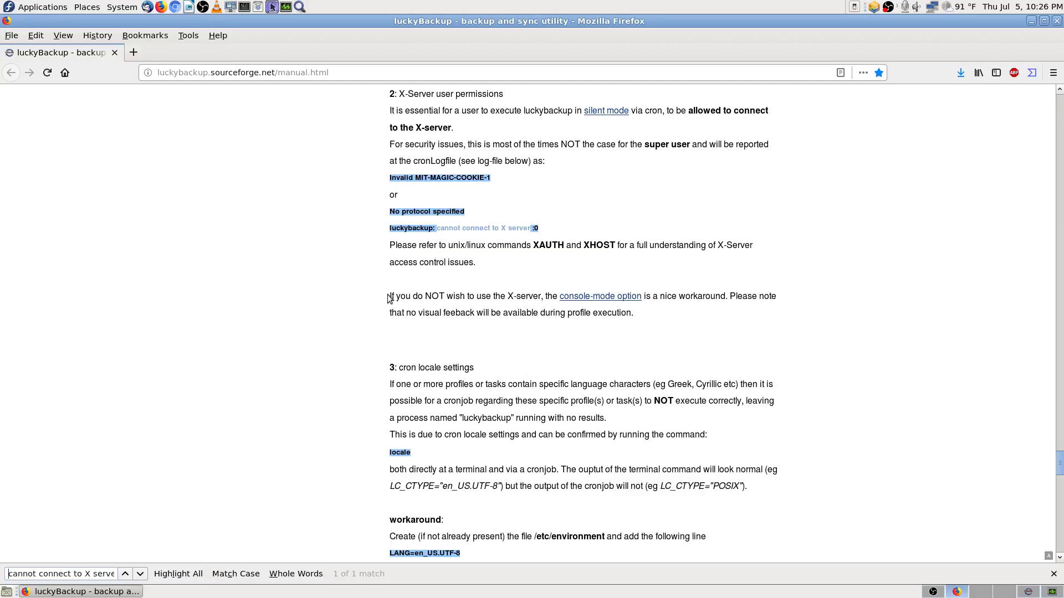
pyautogui.moveTo(390, 298)
pyautogui.mouseDown()
pyautogui.moveTo(667, 321)
pyautogui.moveTo(383, 304)
pyautogui.mouseUp()
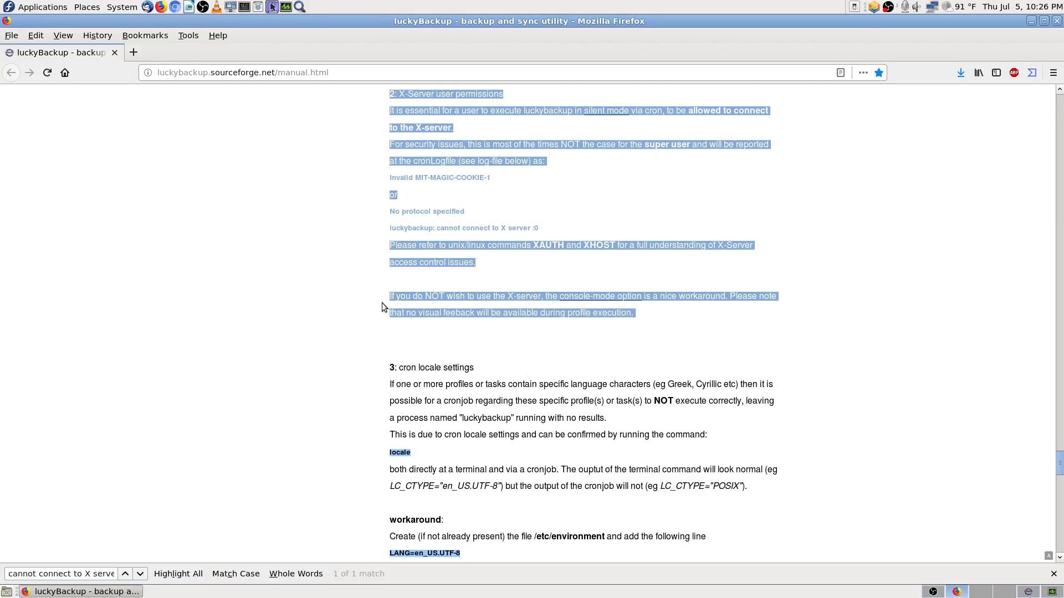
pyautogui.click(604, 332)
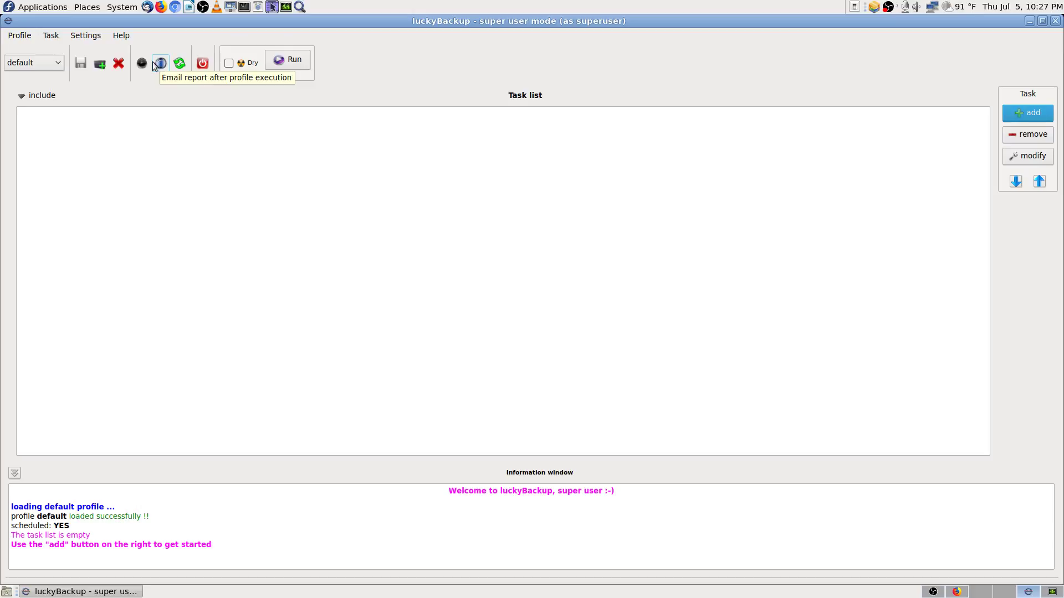
# Step: Edit the default-don schedule entry, trying the console mode option and screenshotting the settings
pyautogui.click(142, 64)
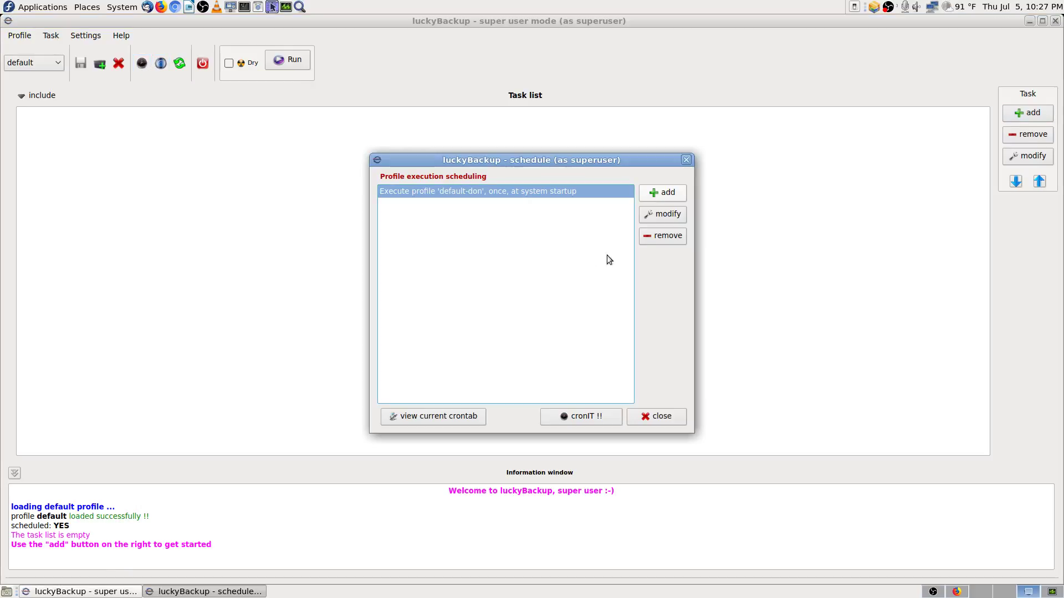
pyautogui.click(663, 214)
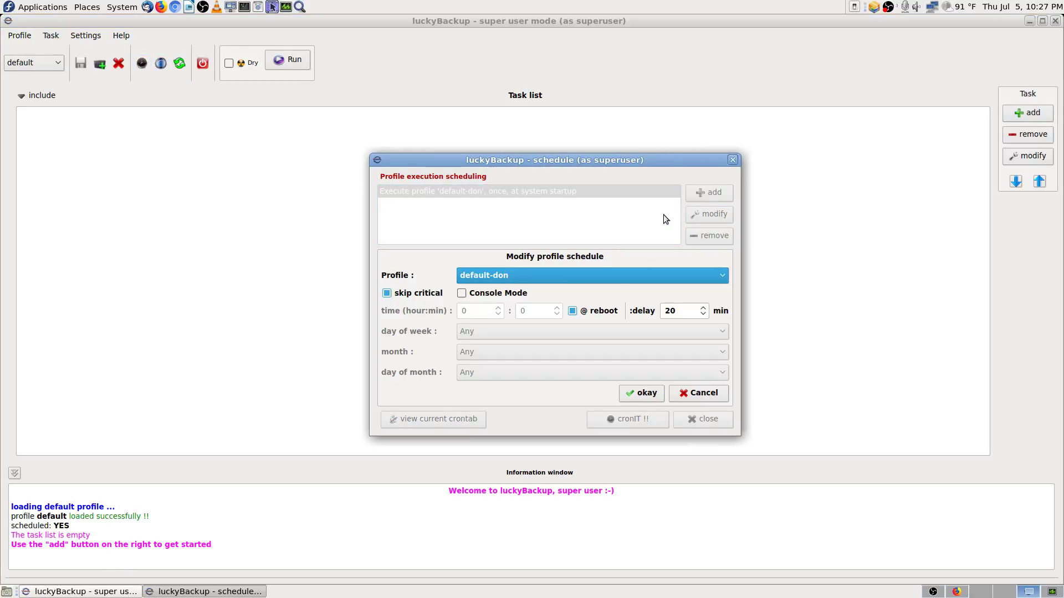
pyautogui.click(462, 293)
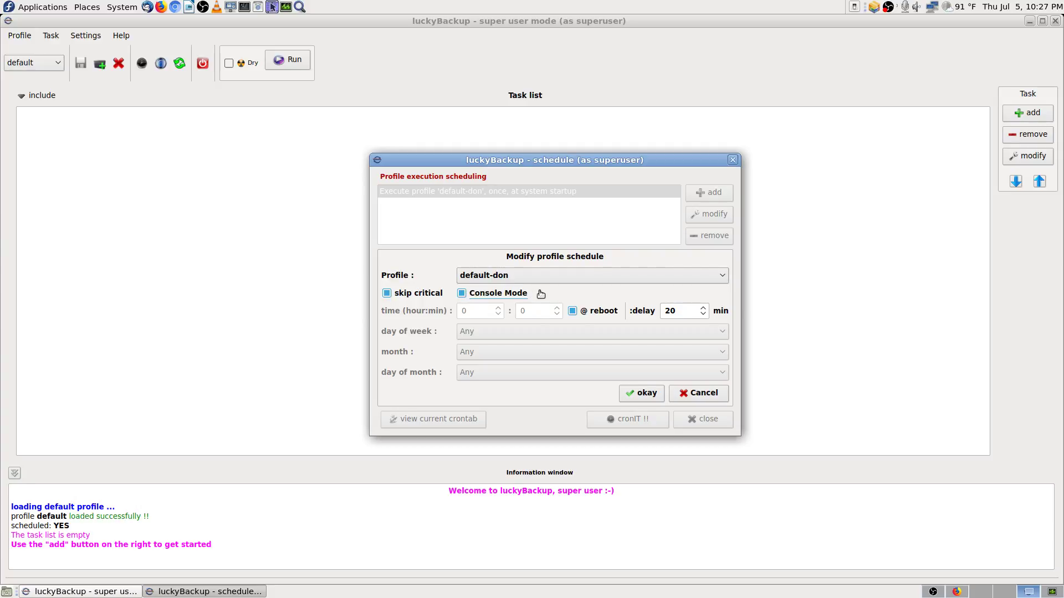
pyautogui.click(464, 293)
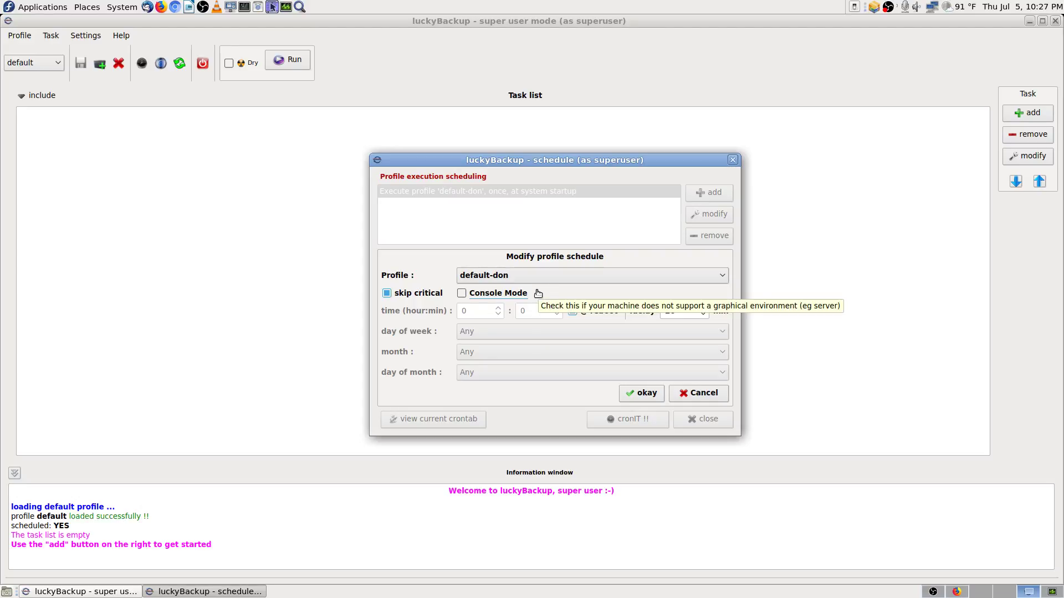
pyautogui.press('Print')
pyautogui.press('Return')
# Step: Enable console mode for the default-don schedule, screenshot it, and apply the change
pyautogui.click(467, 296)
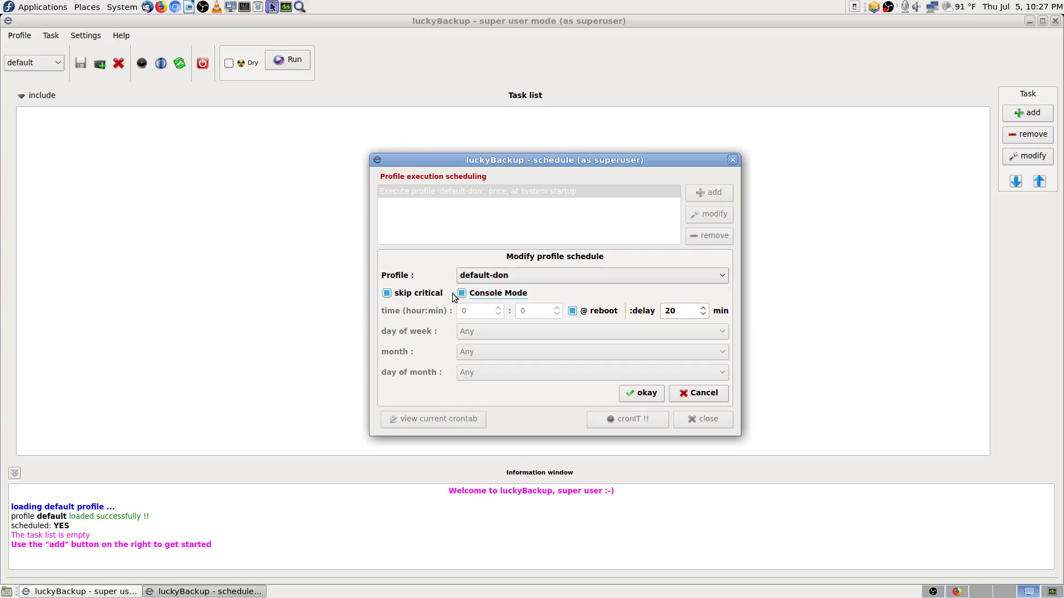
pyautogui.press('Print')
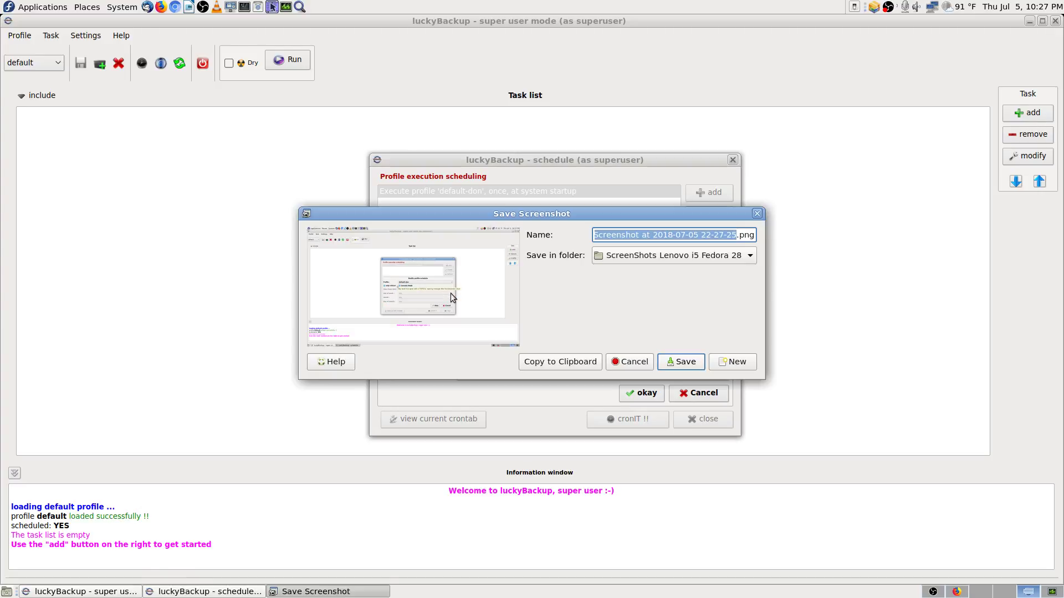
pyautogui.press('Return')
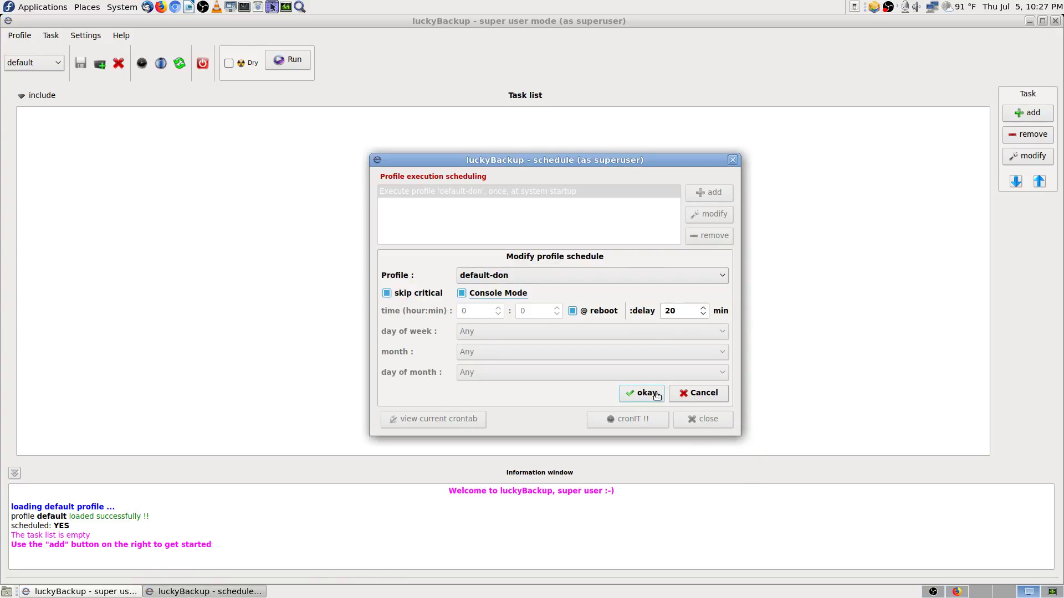
pyautogui.press('Print')
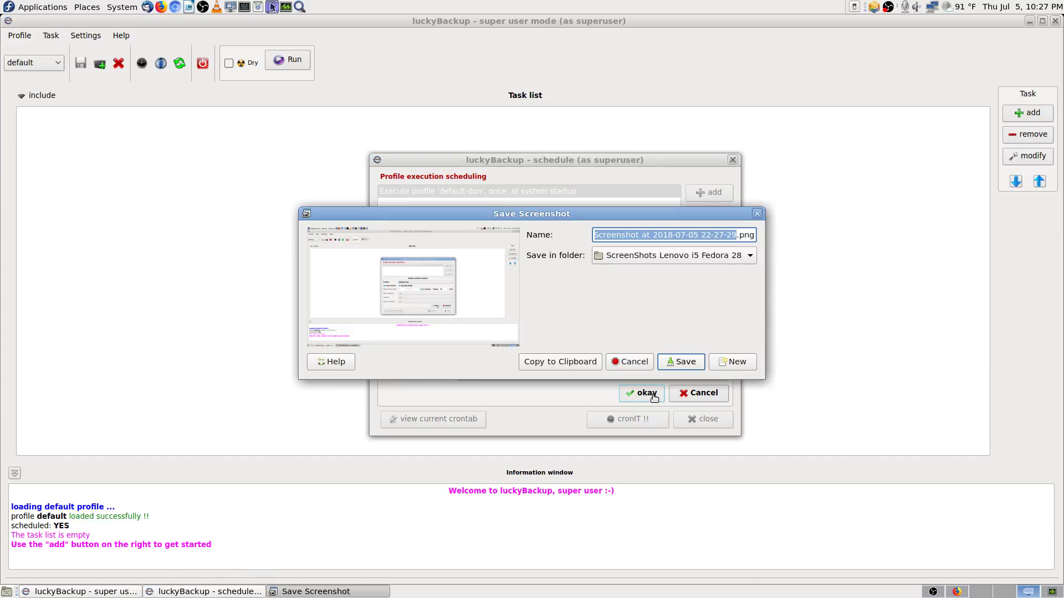
pyautogui.press('Return')
pyautogui.click(653, 396)
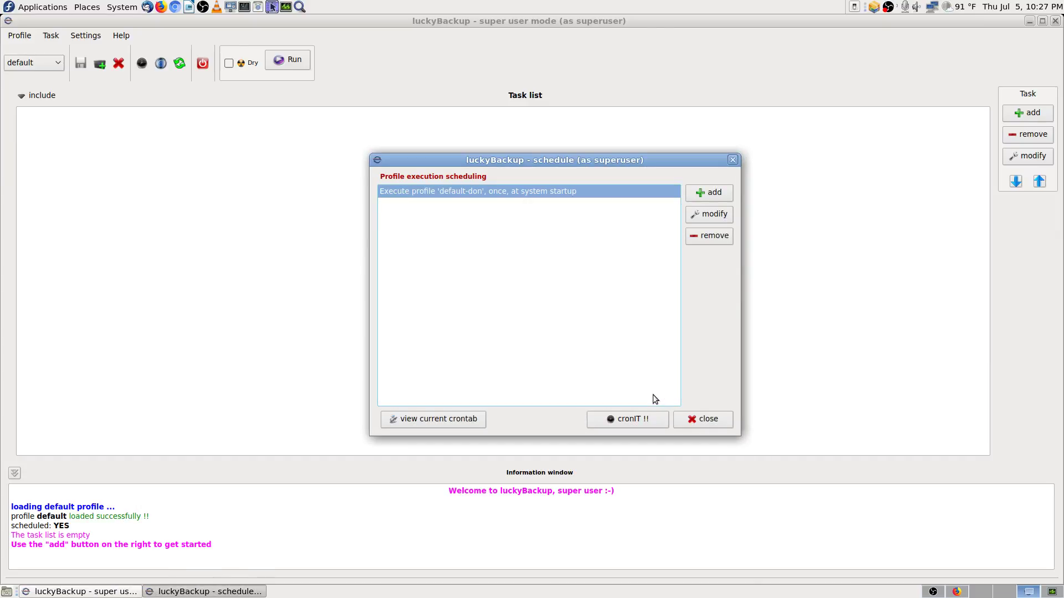
pyautogui.press('Print')
# Step: Run cronIT !! to write the schedule to the crontab, acknowledge the success messages, and close the schedule dialog
pyautogui.press('Return')
pyautogui.click(652, 423)
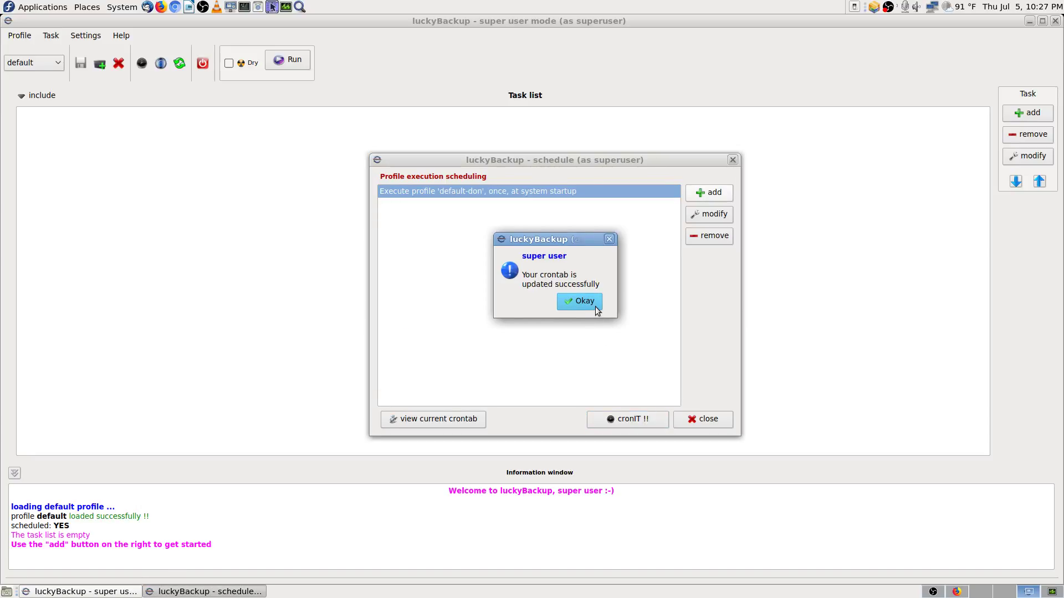
pyautogui.press('Print')
pyautogui.press('Return')
pyautogui.click(584, 302)
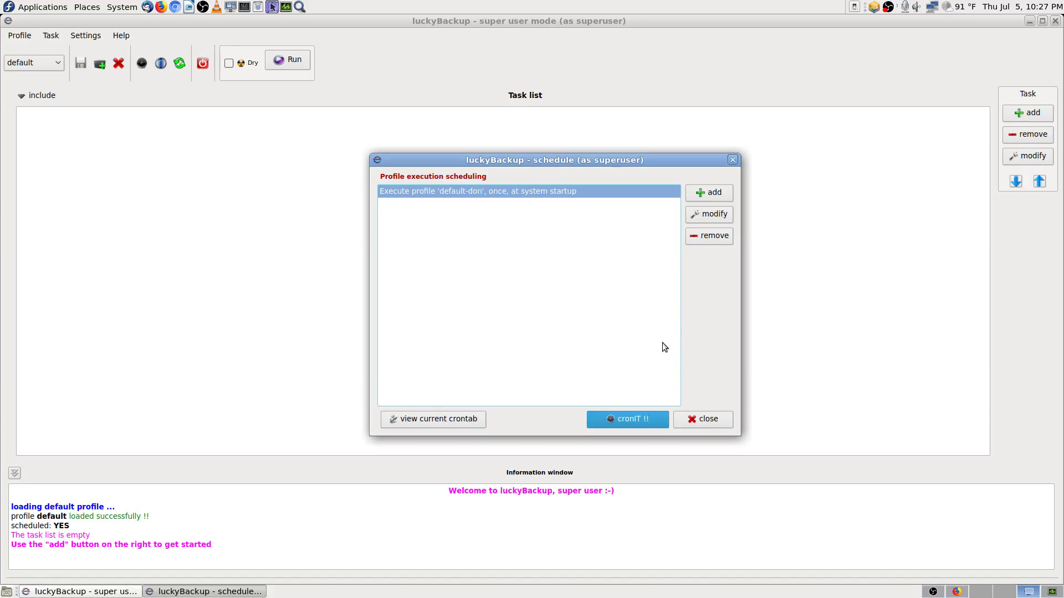
pyautogui.click(625, 419)
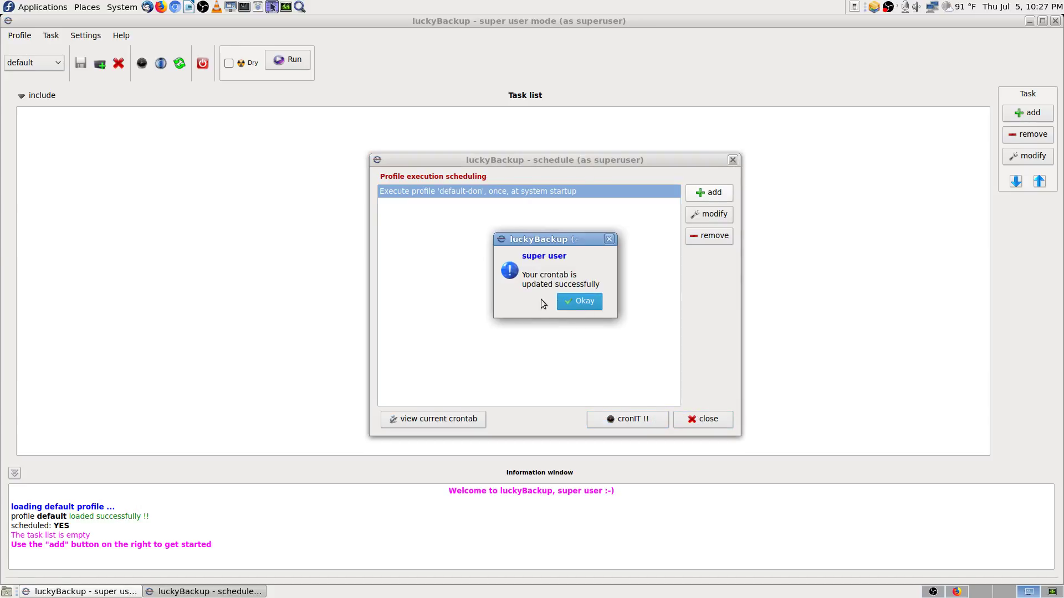
pyautogui.click(582, 301)
pyautogui.click(705, 418)
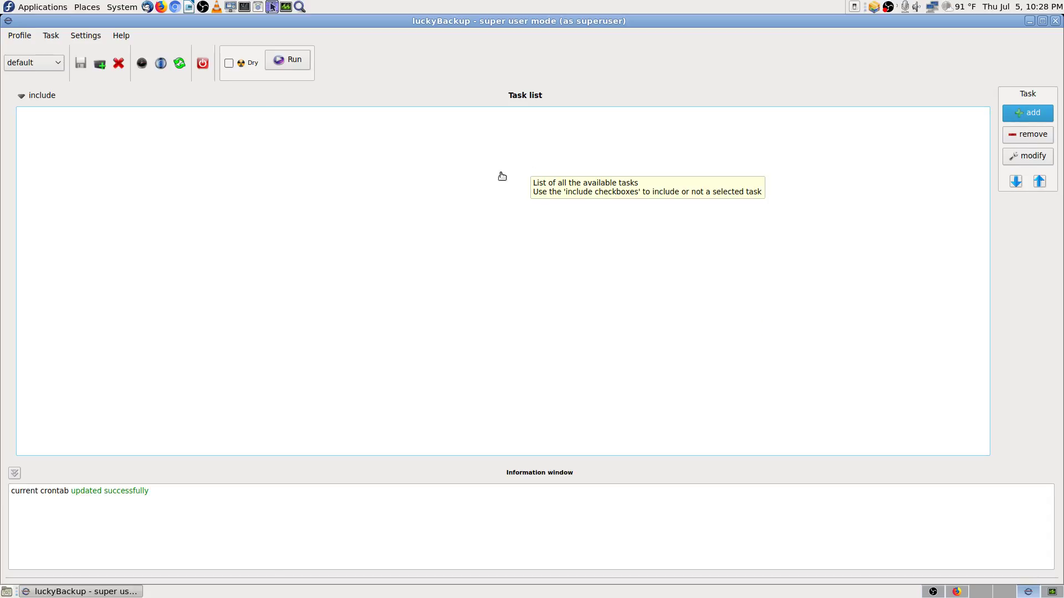
# Step: Close luckyBackup and its Firefox manual, then move to the Krusader workspace
pyautogui.click(1055, 20)
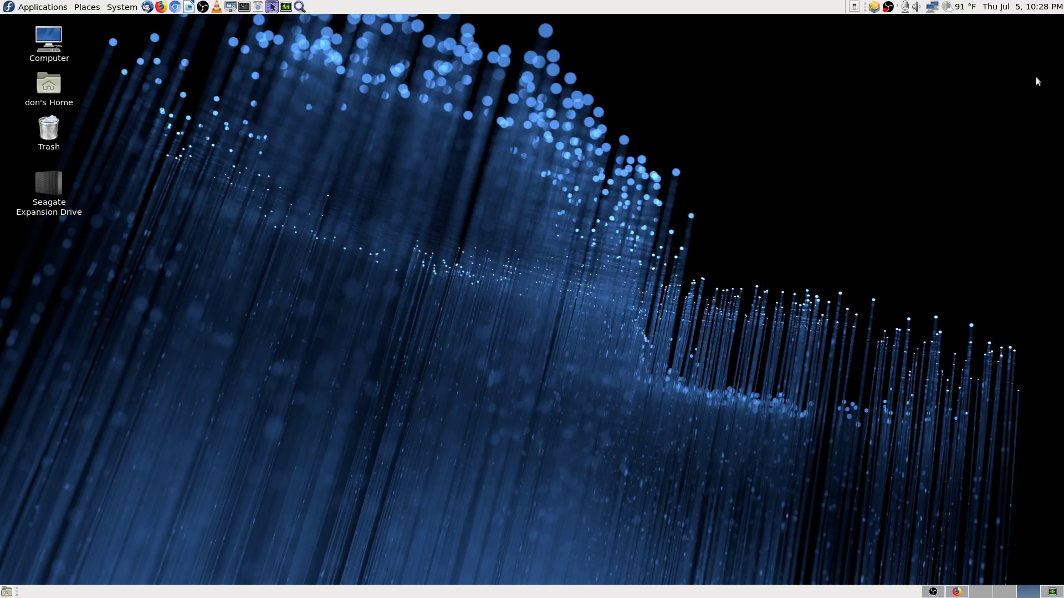
pyautogui.click(957, 592)
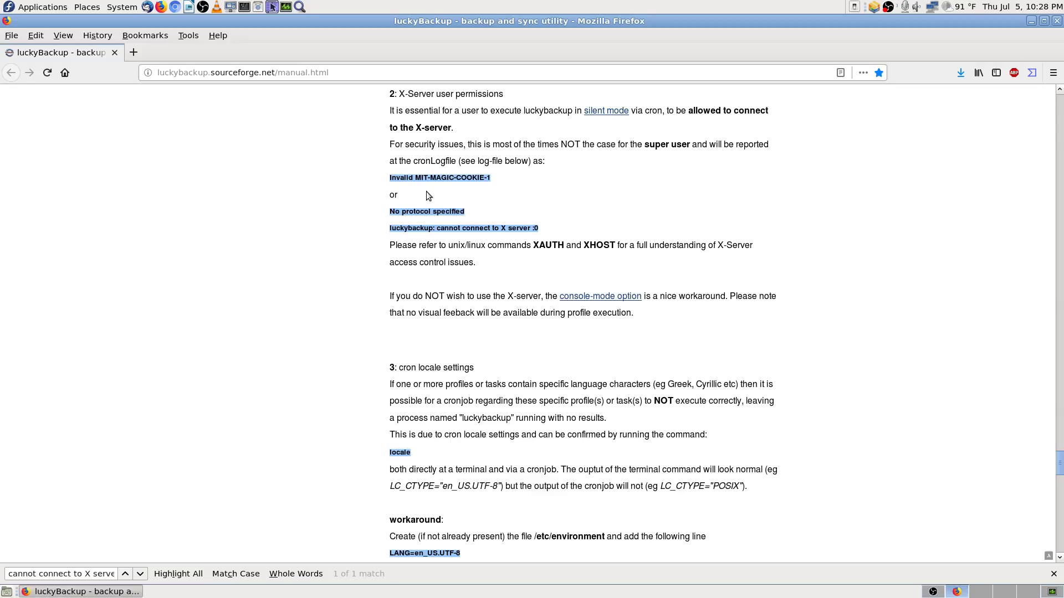
pyautogui.click(1057, 21)
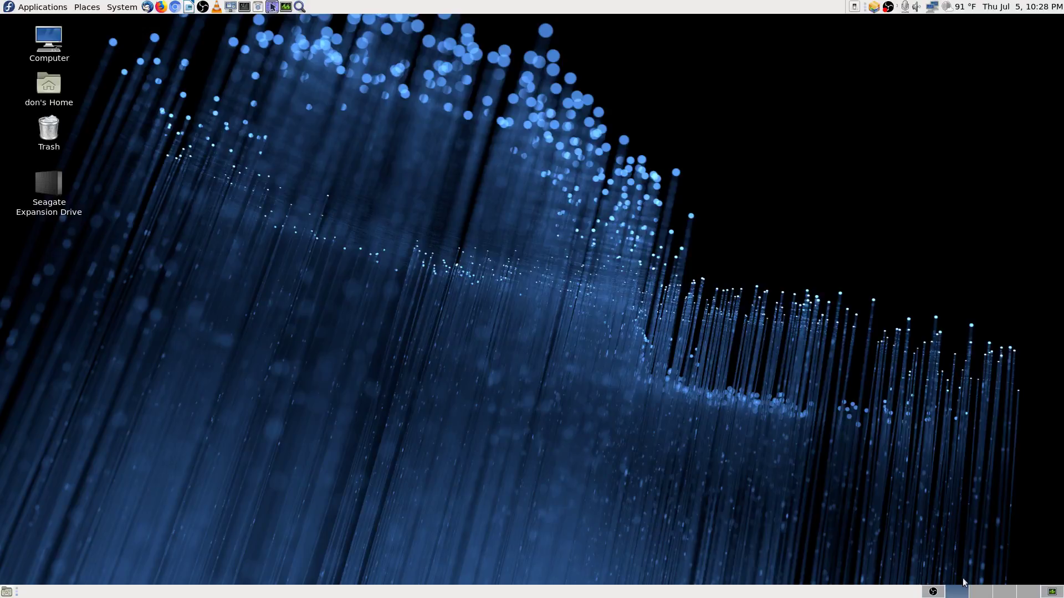
pyautogui.click(1052, 592)
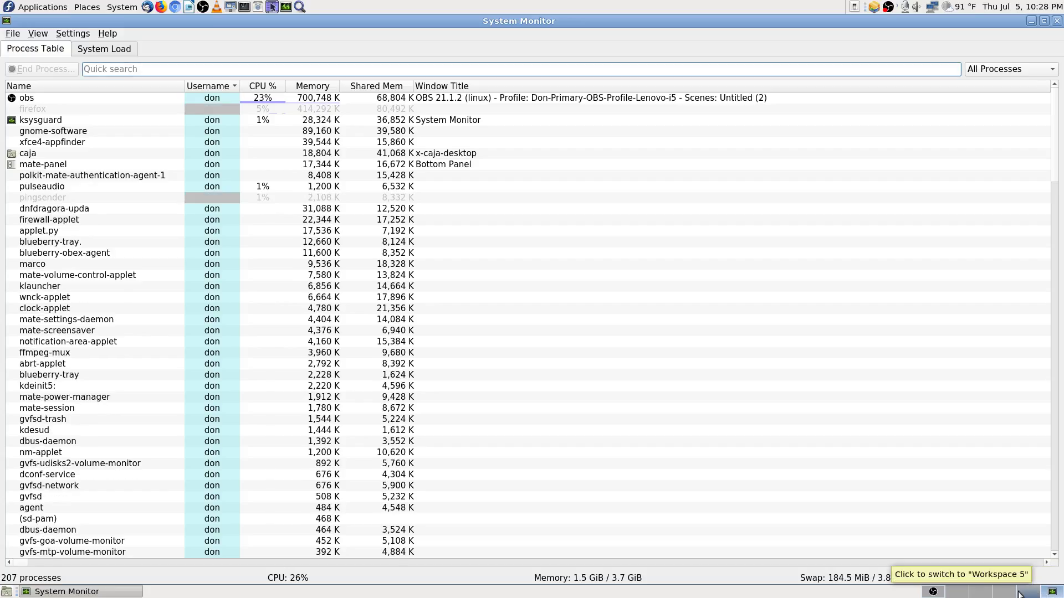
pyautogui.click(965, 593)
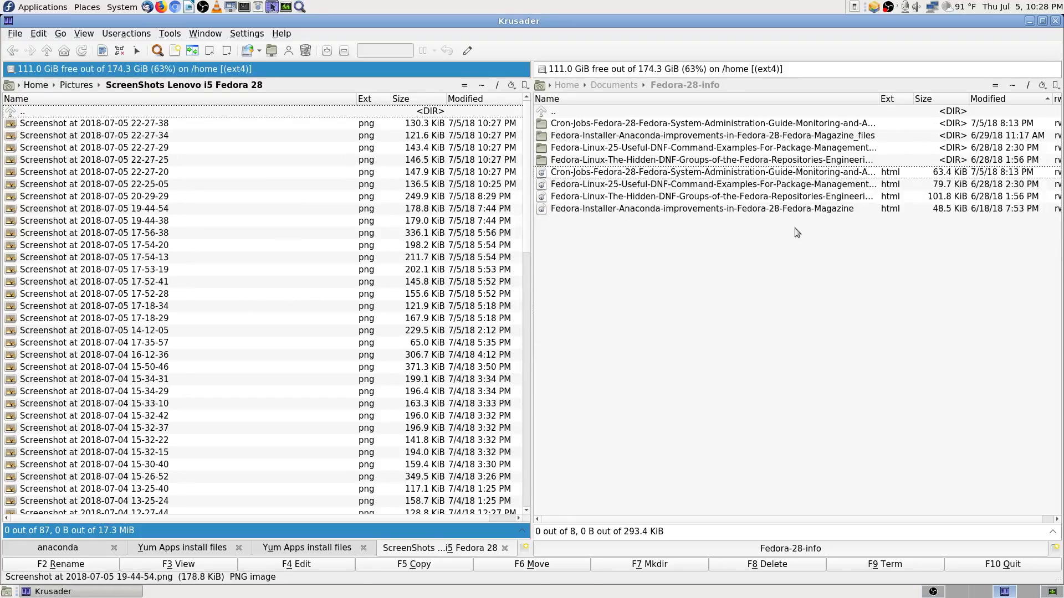
# Step: Show home Videos/OBS-Studio-Streamed-Videos in the right panel
pyautogui.click(1012, 87)
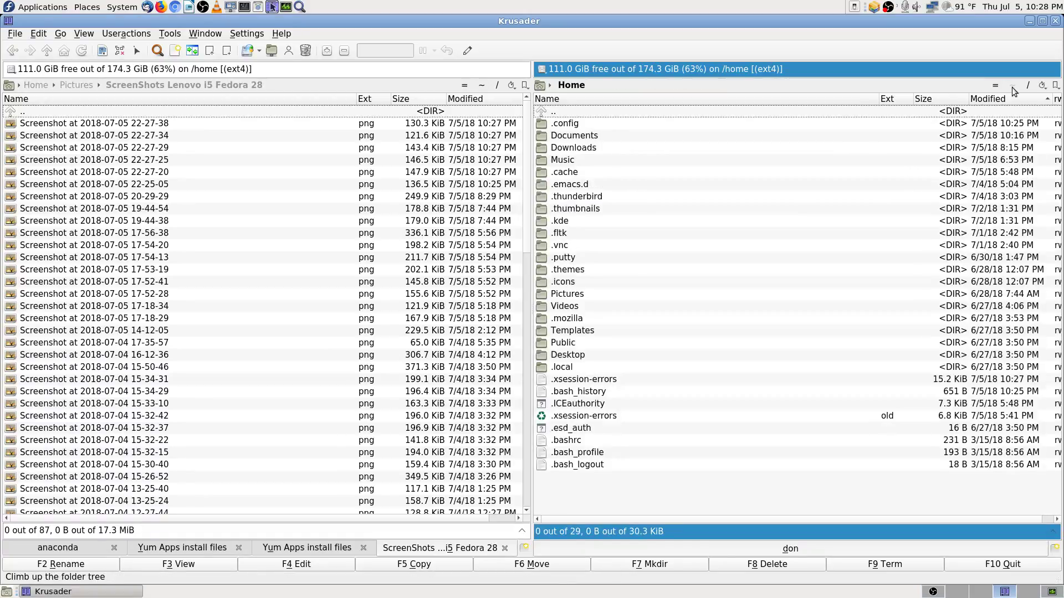
pyautogui.write('vid')
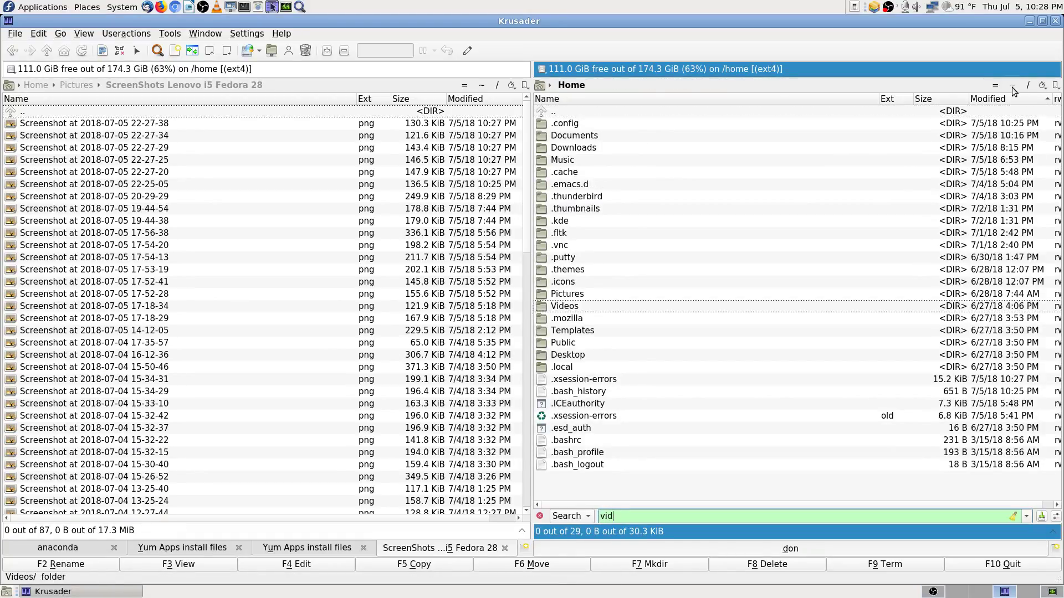
pyautogui.press('Return')
pyautogui.press('Down')
pyautogui.press('Return')
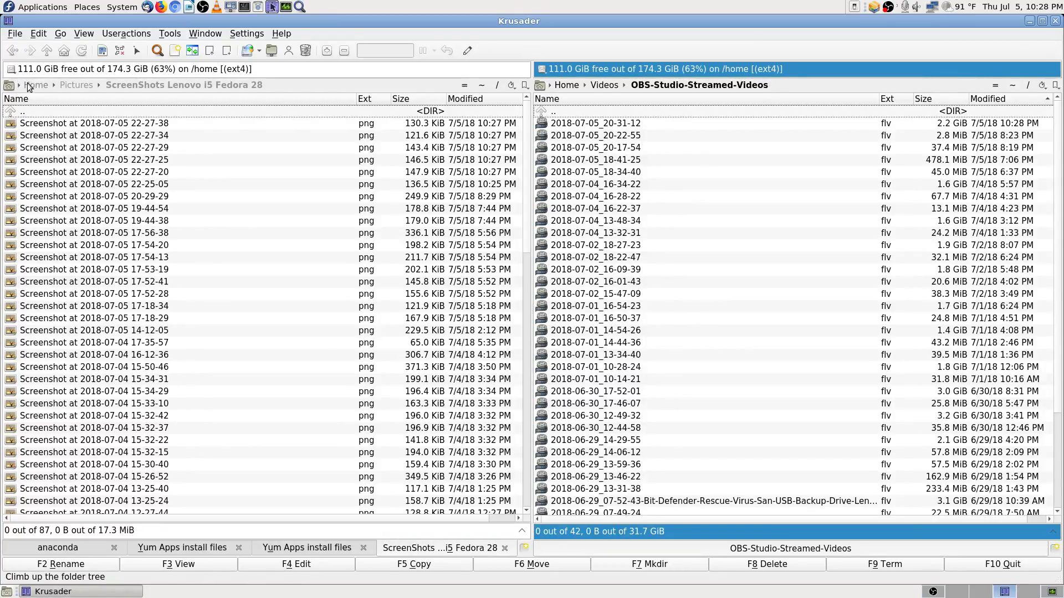
# Step: Show the Seagate Expansion Drive's Videos folder in the left panel
pyautogui.click(11, 69)
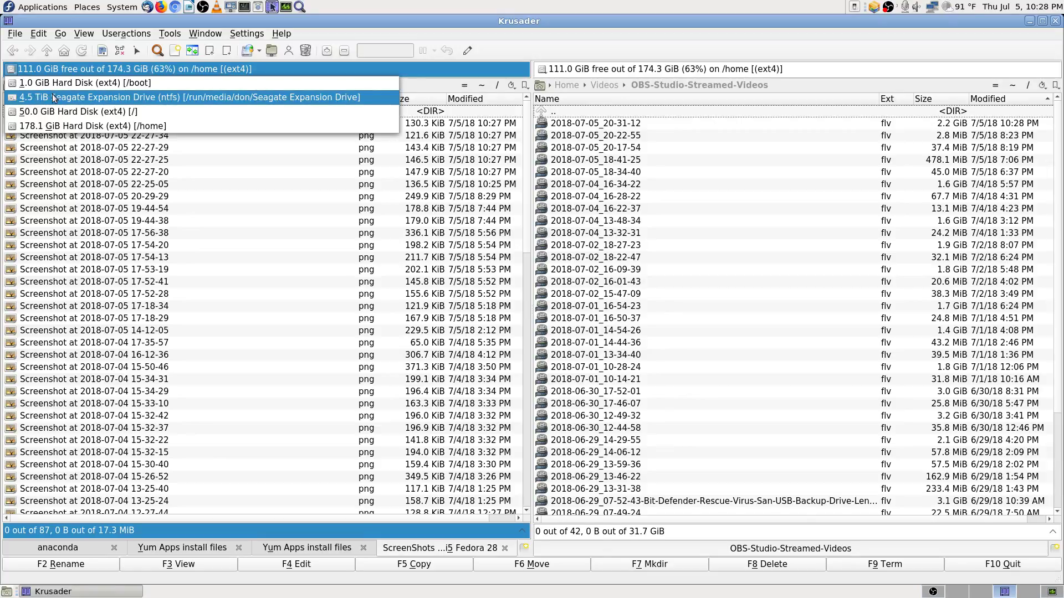
pyautogui.press('Escape')
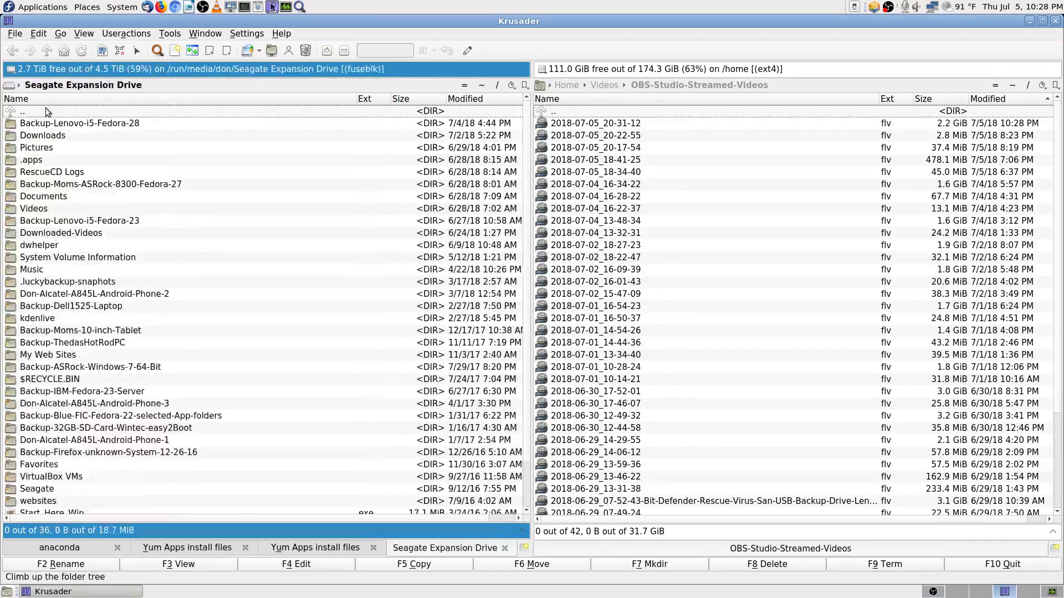
pyautogui.write('vid')
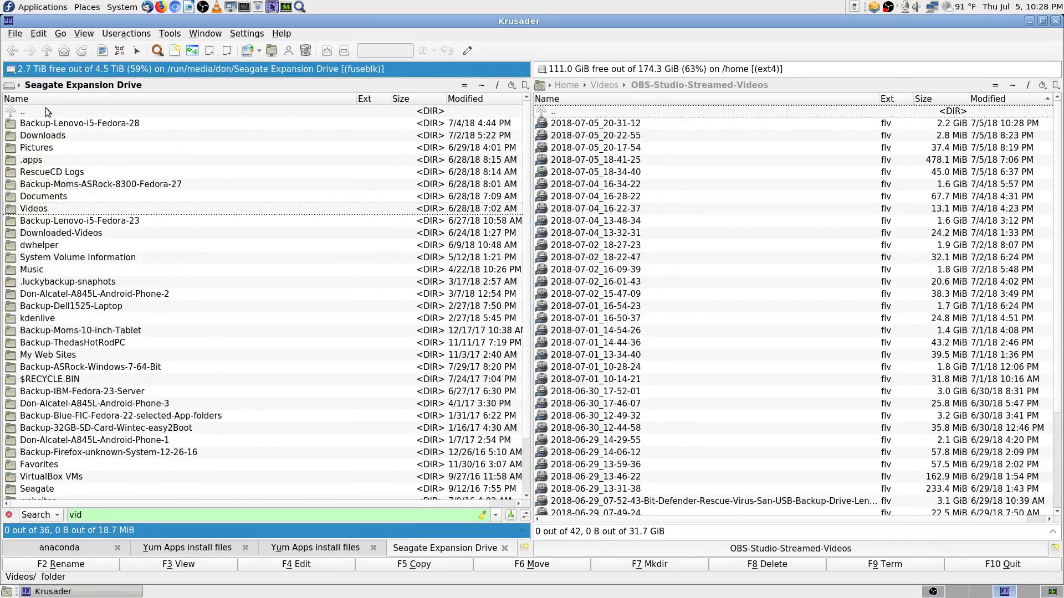
pyautogui.press('Return')
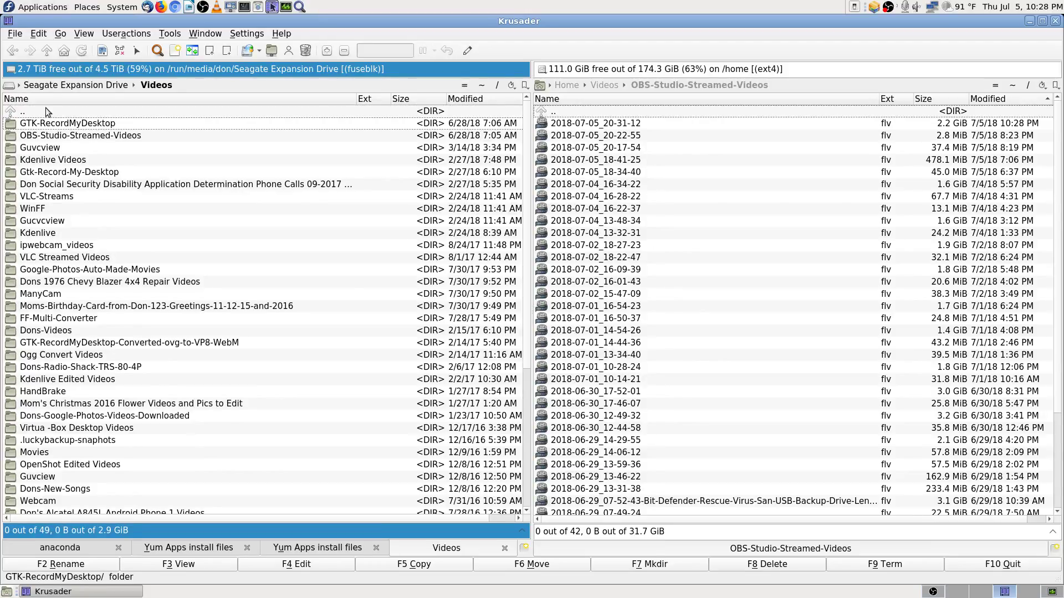
# Step: Open the backup OBS-Studio-Streamed-Videos folder, compare its 2018-06-27 videos with the home copy, and refresh the home list
pyautogui.press('Down')
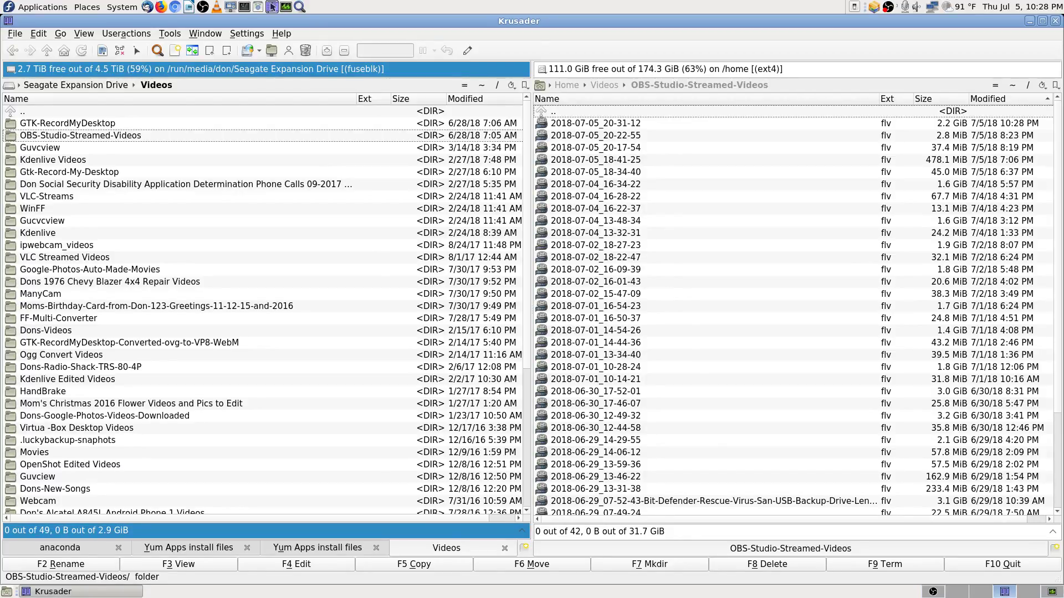
pyautogui.doubleClick(174, 138)
pyautogui.click(114, 126)
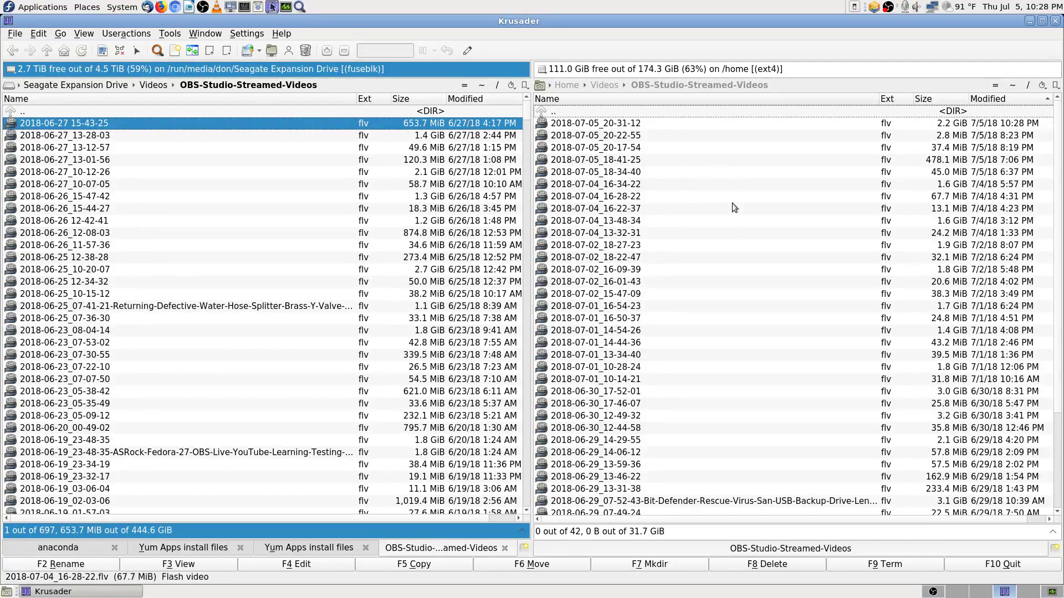
pyautogui.scroll(-2, 992, 407)
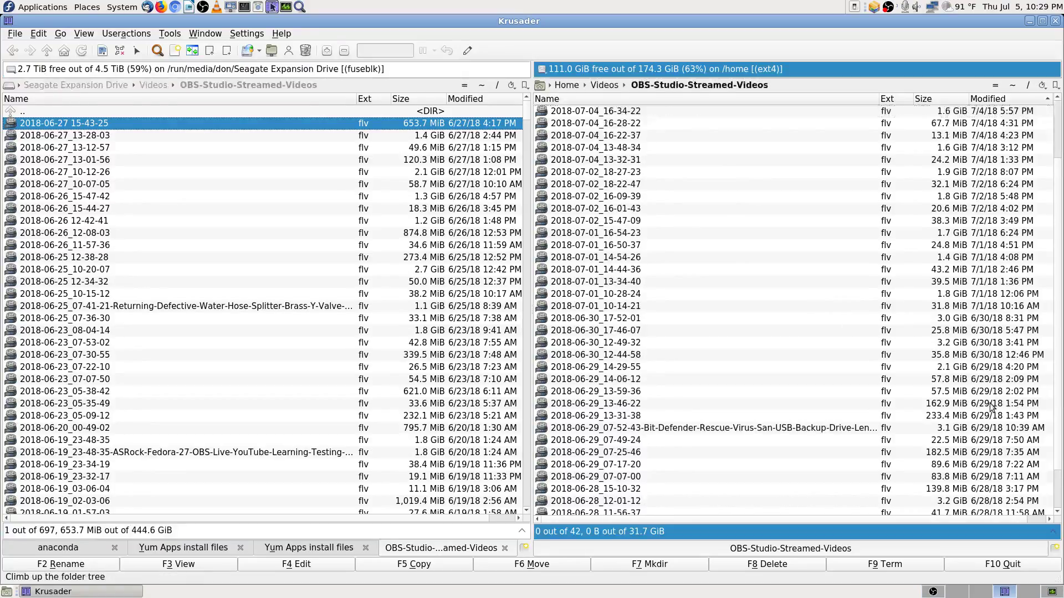
pyautogui.scroll(-2, 997, 424)
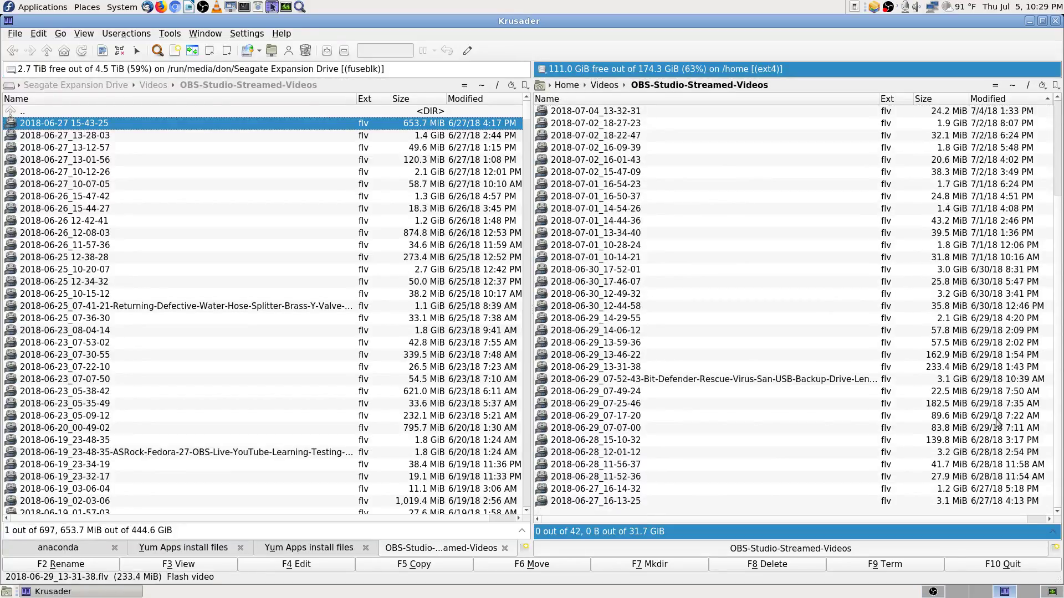
pyautogui.click(992, 490)
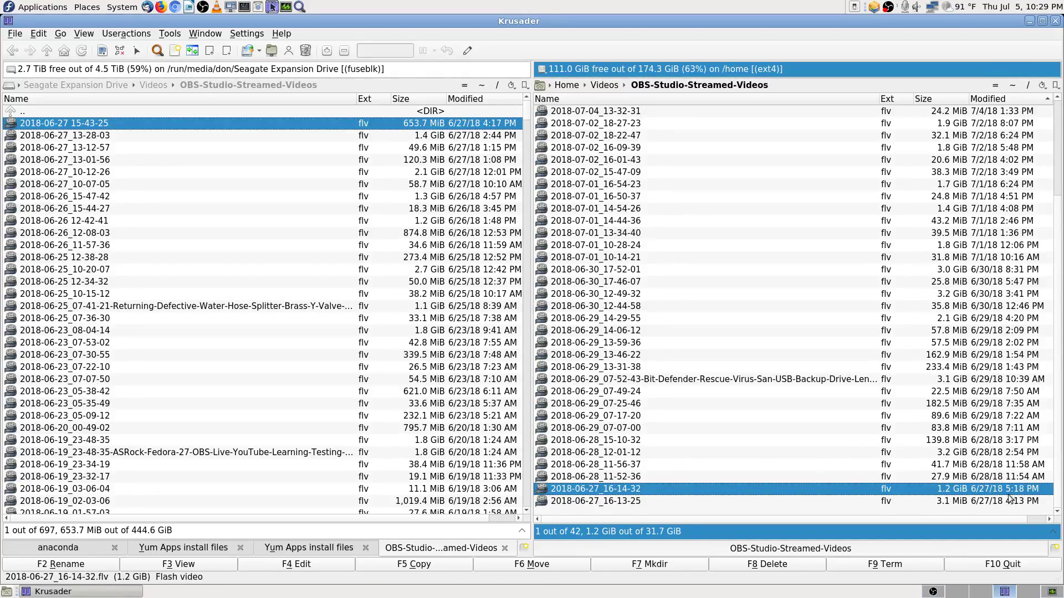
pyautogui.click(617, 503)
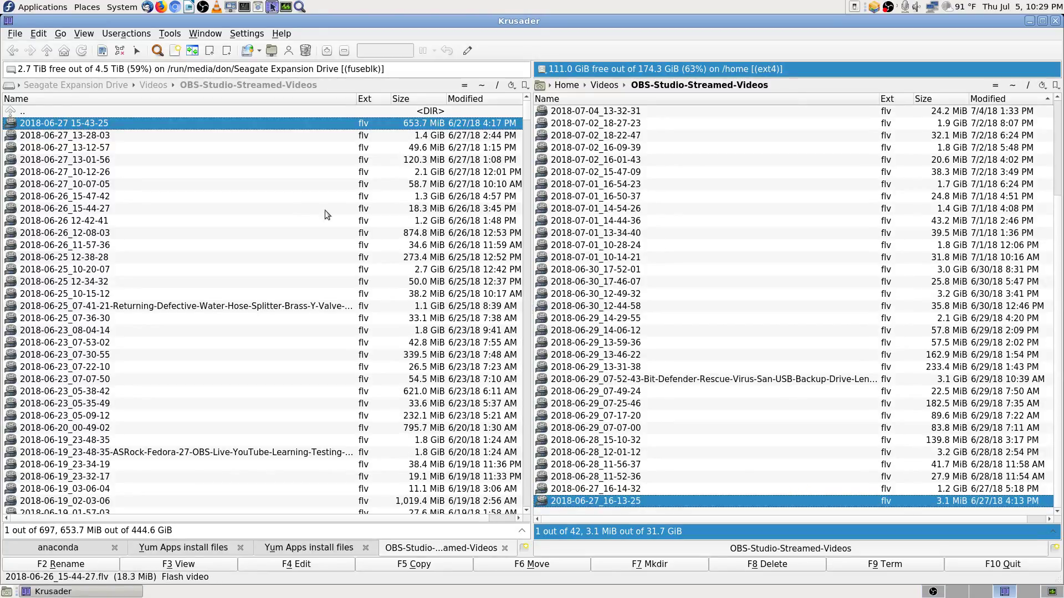
pyautogui.click(235, 111)
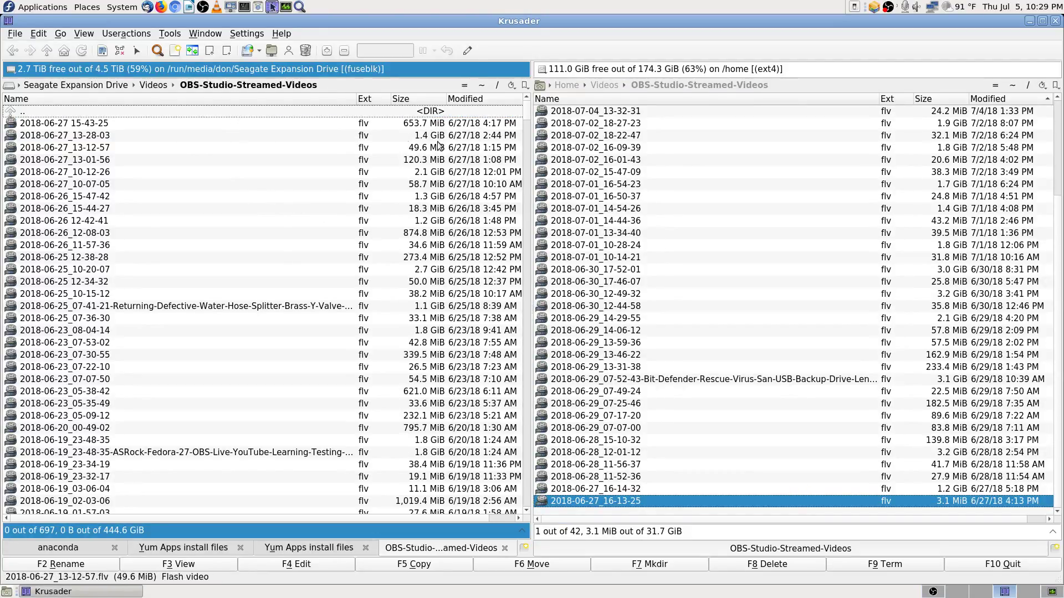
pyautogui.click(777, 298)
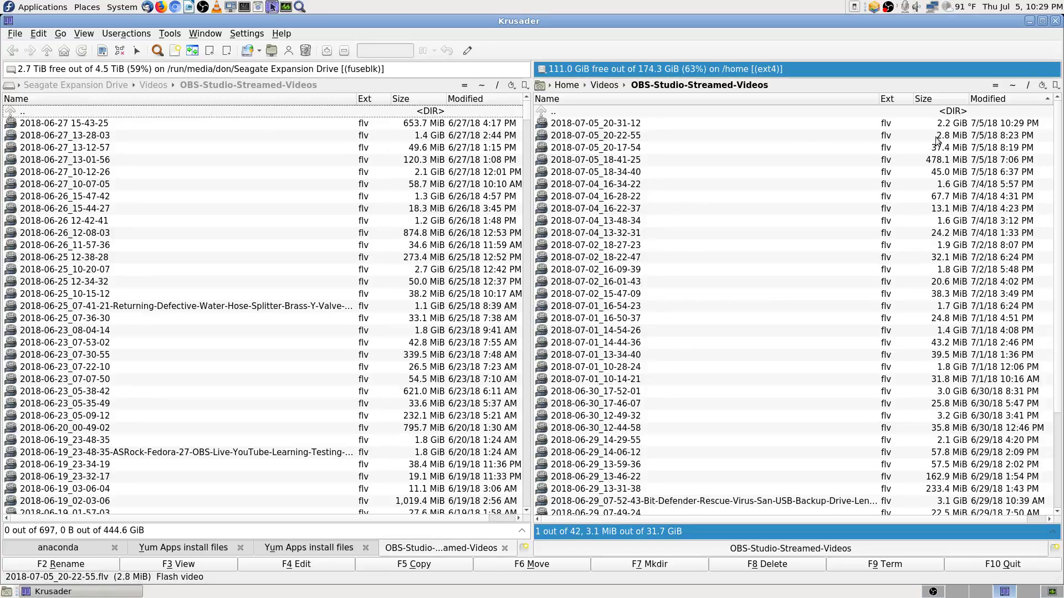
# Step: Return Krusader's left panel to the home Documents folder
pyautogui.click(483, 86)
pyautogui.write('doc')
pyautogui.press('Return')
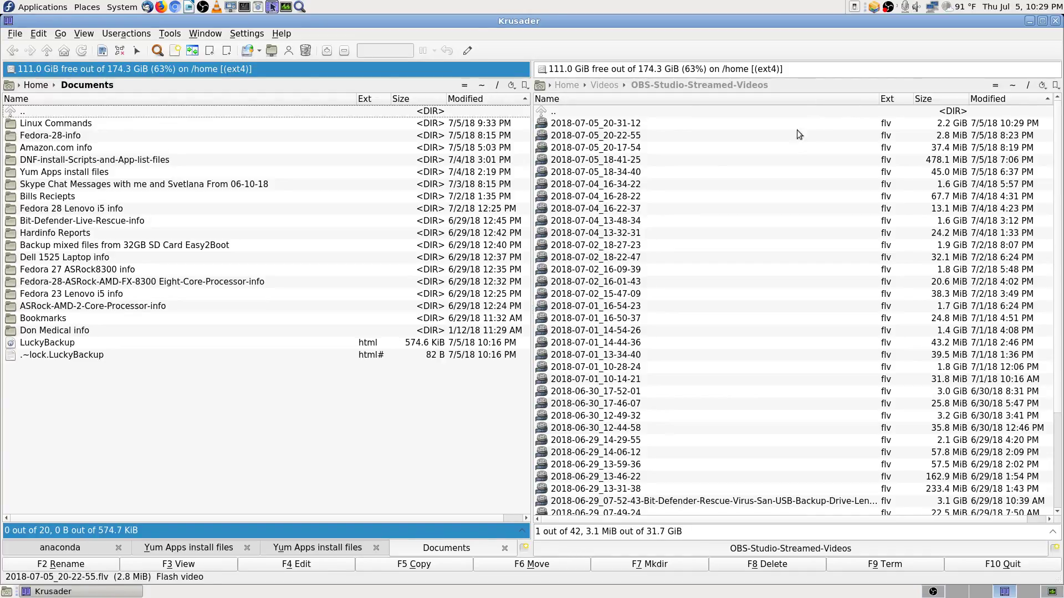
pyautogui.click(829, 126)
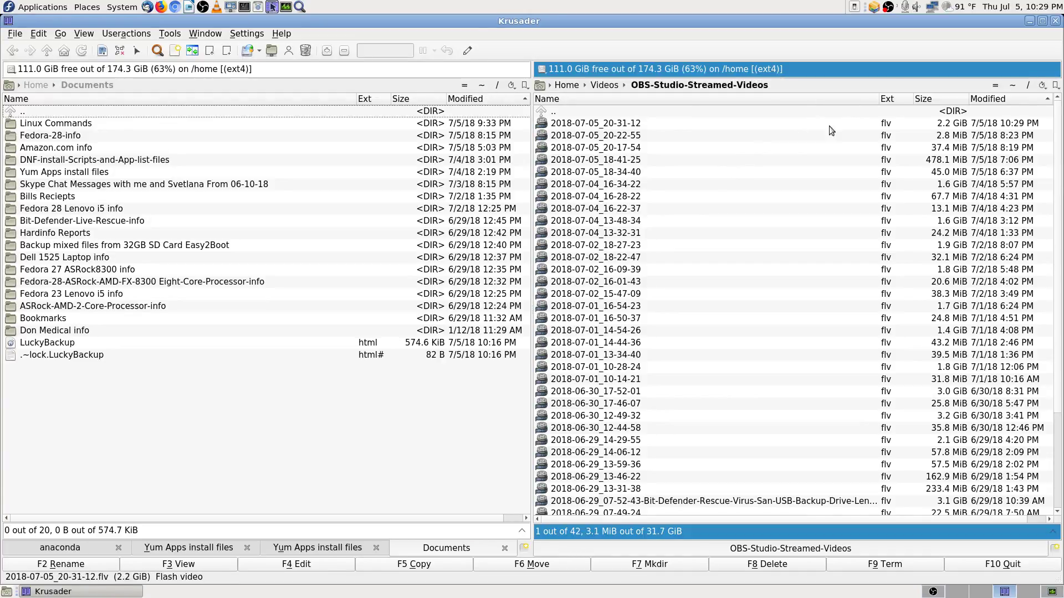
# Step: Close Krusader and switch the OBS stream to the Cam 1 Stream scene
pyautogui.click(1055, 21)
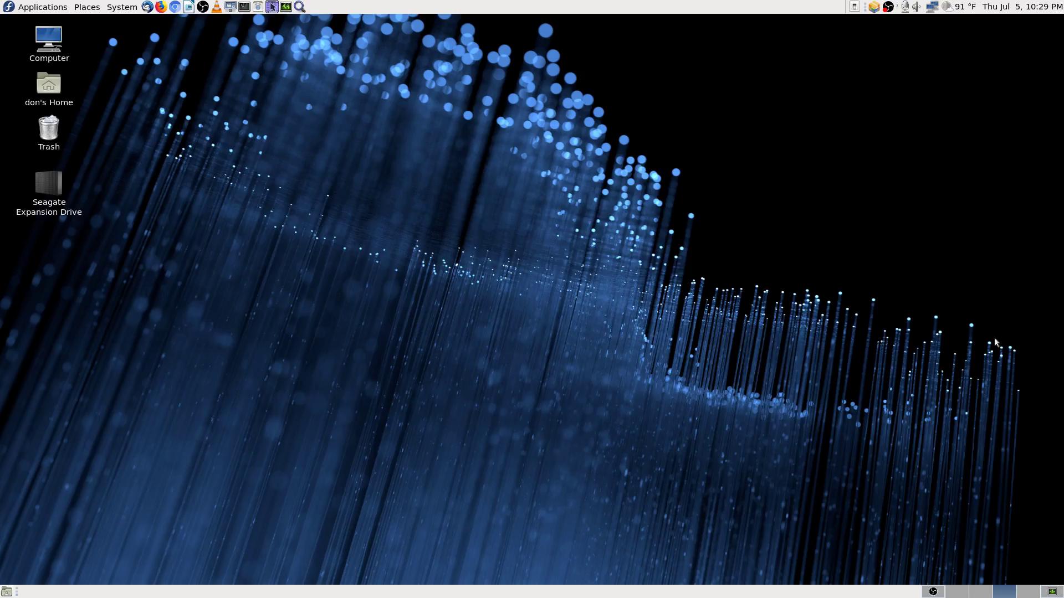
pyautogui.click(931, 593)
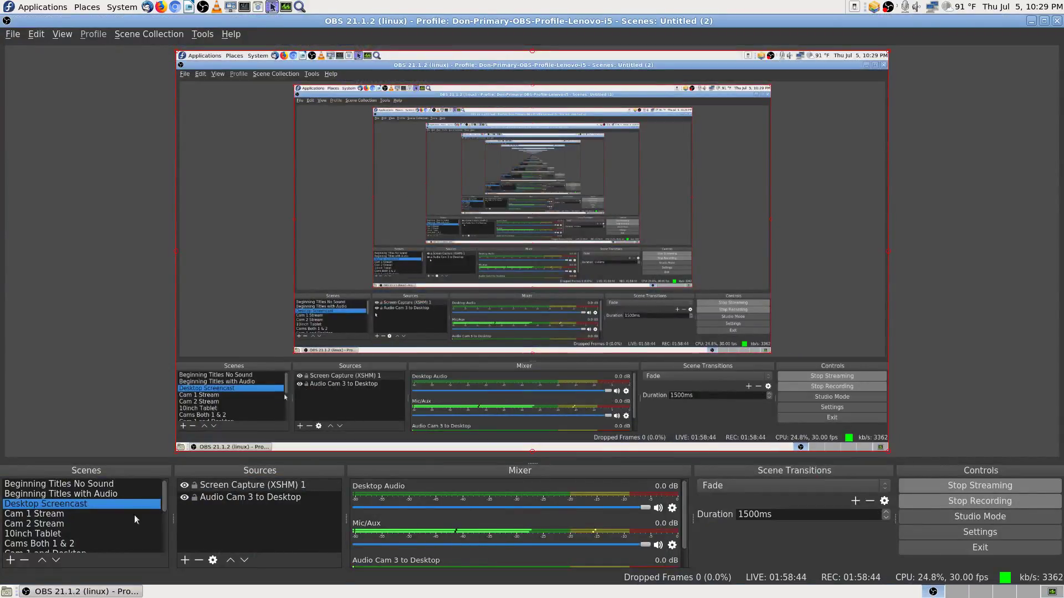
pyautogui.click(64, 517)
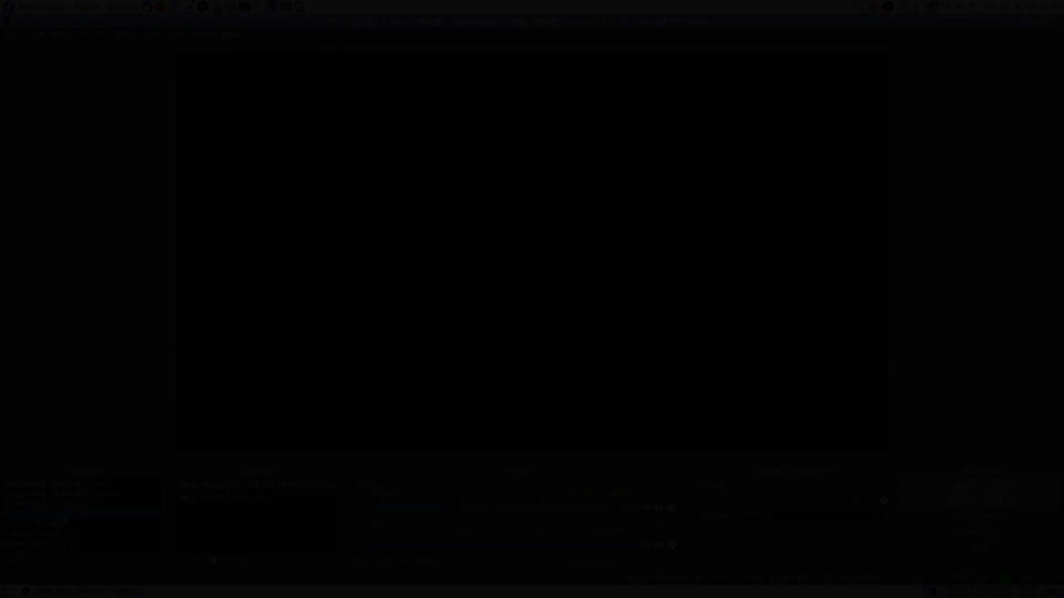
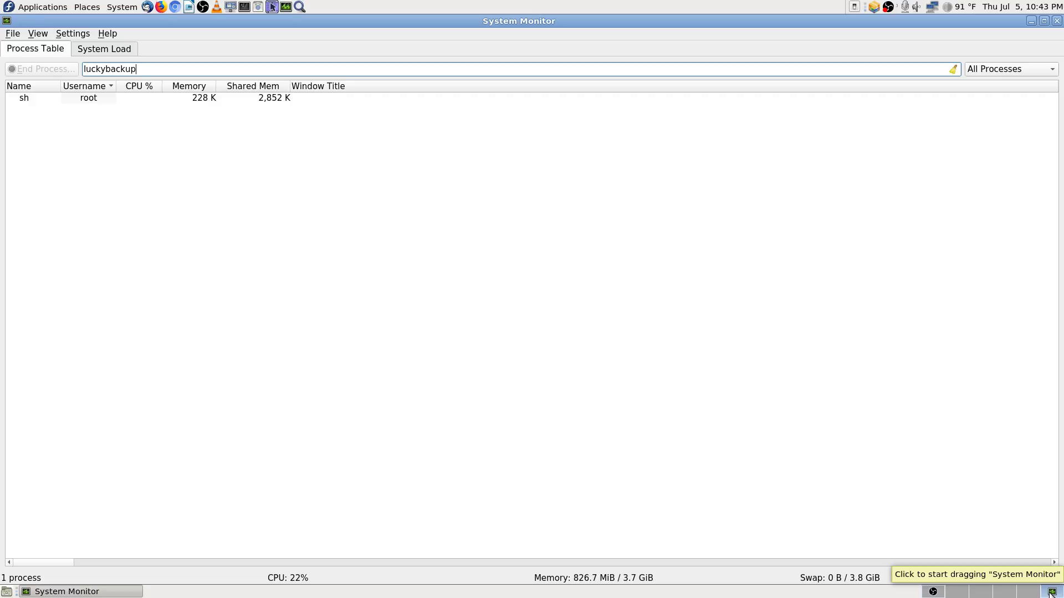
# Step: Read the sh process's Memory and Name tooltips in System Monitor, then switch to the OBS workspace
pyautogui.click(935, 593)
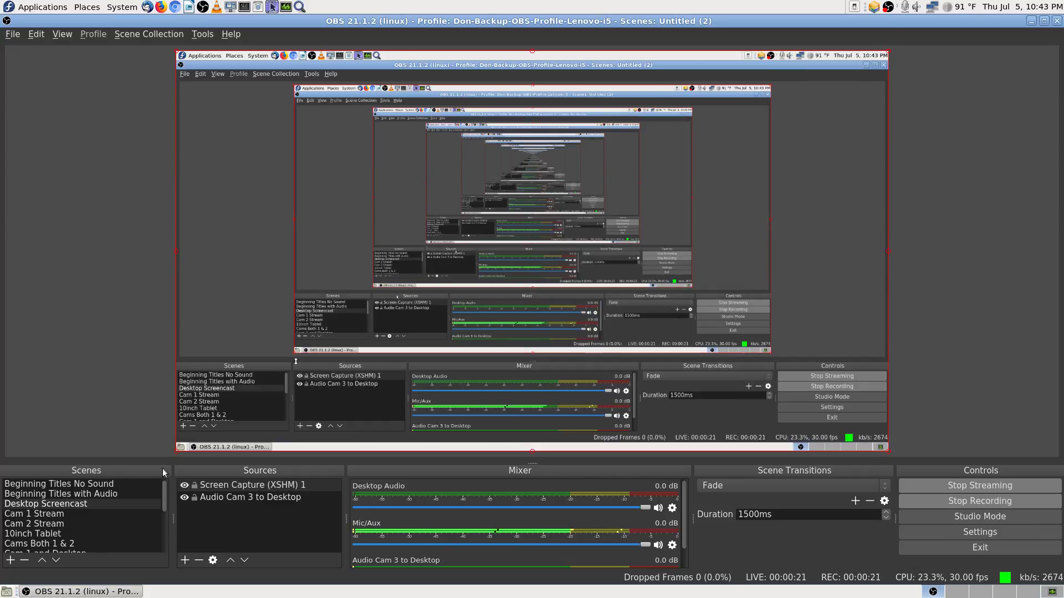
pyautogui.click(1052, 593)
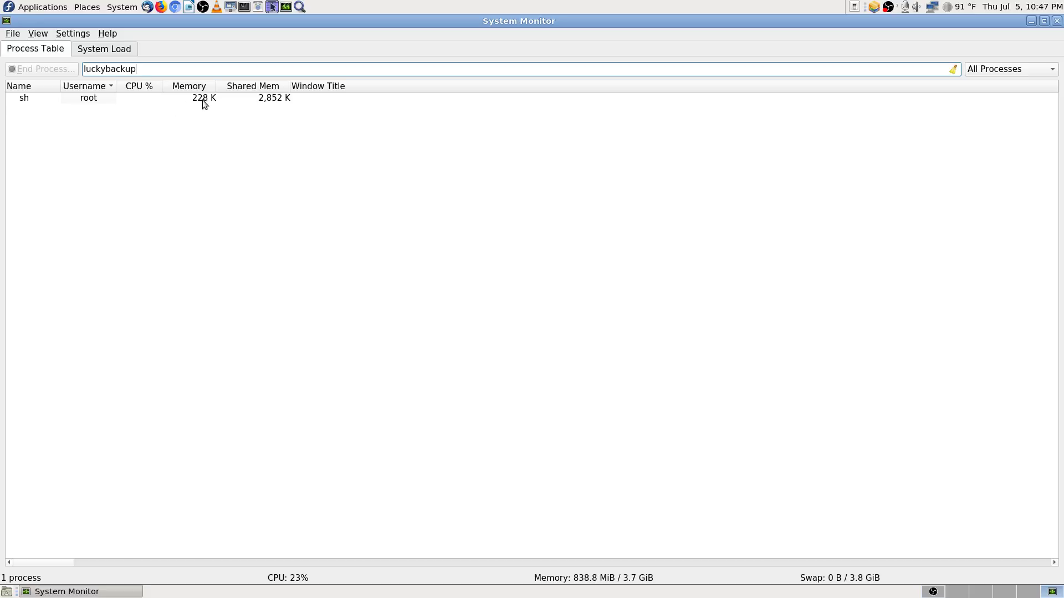
pyautogui.moveTo(208, 102)
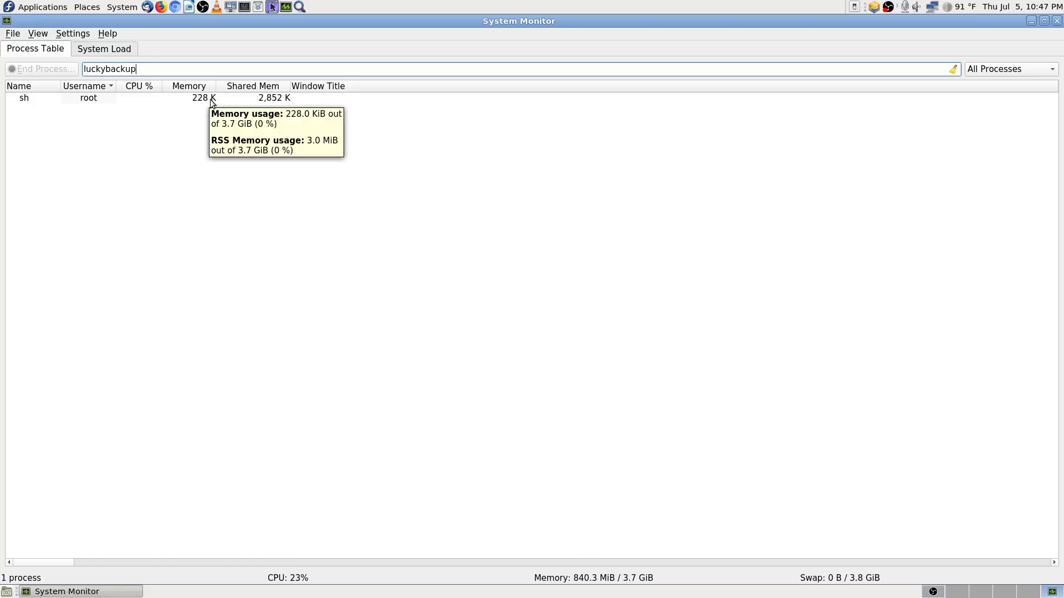
pyautogui.moveTo(26, 100)
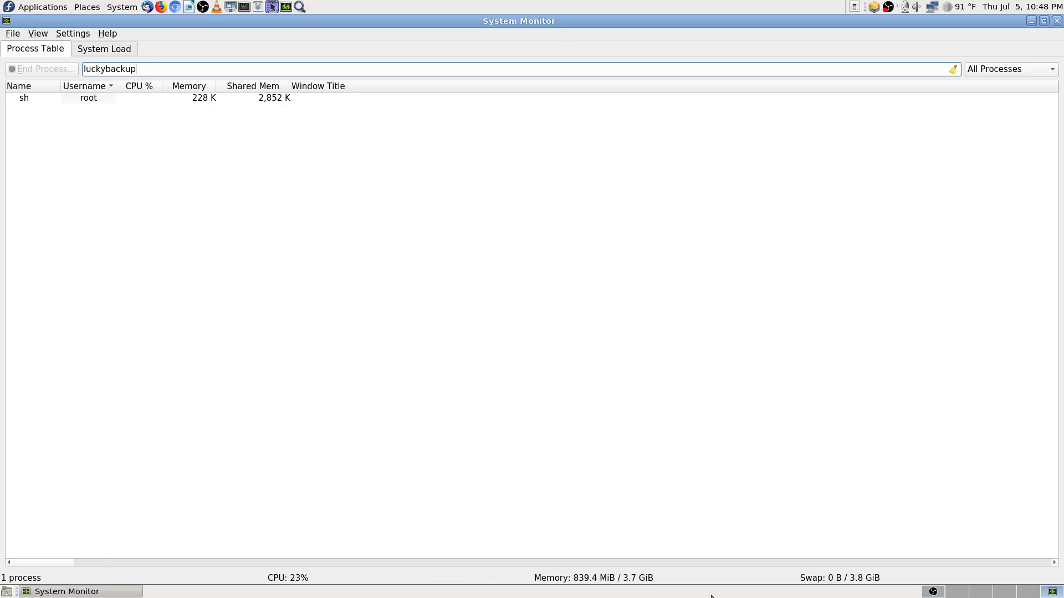
pyautogui.click(932, 592)
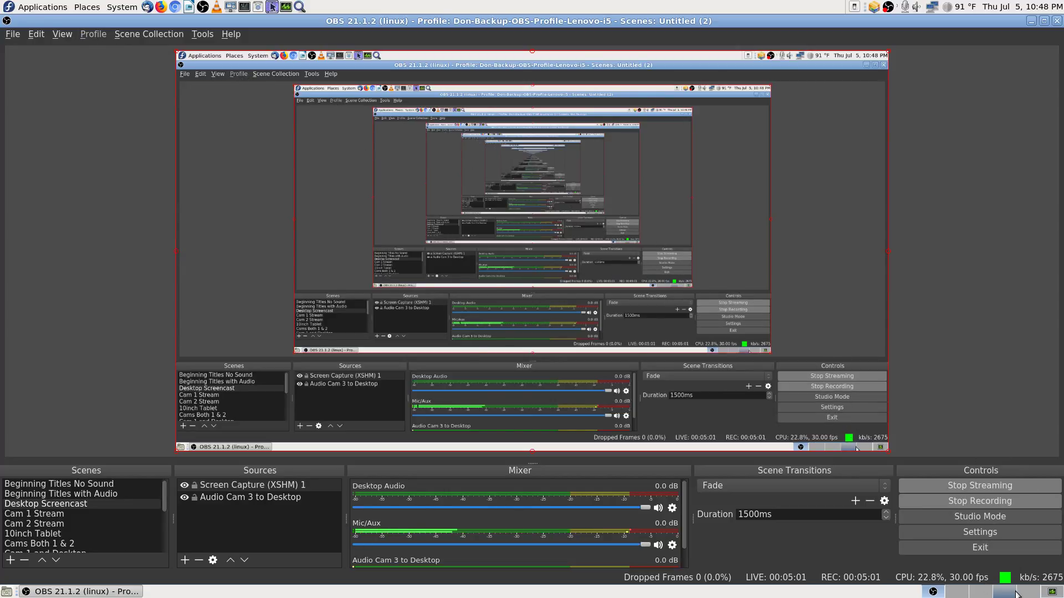
# Step: Check the System Monitor and OBS workspaces once more, then move to an empty workspace
pyautogui.click(1044, 593)
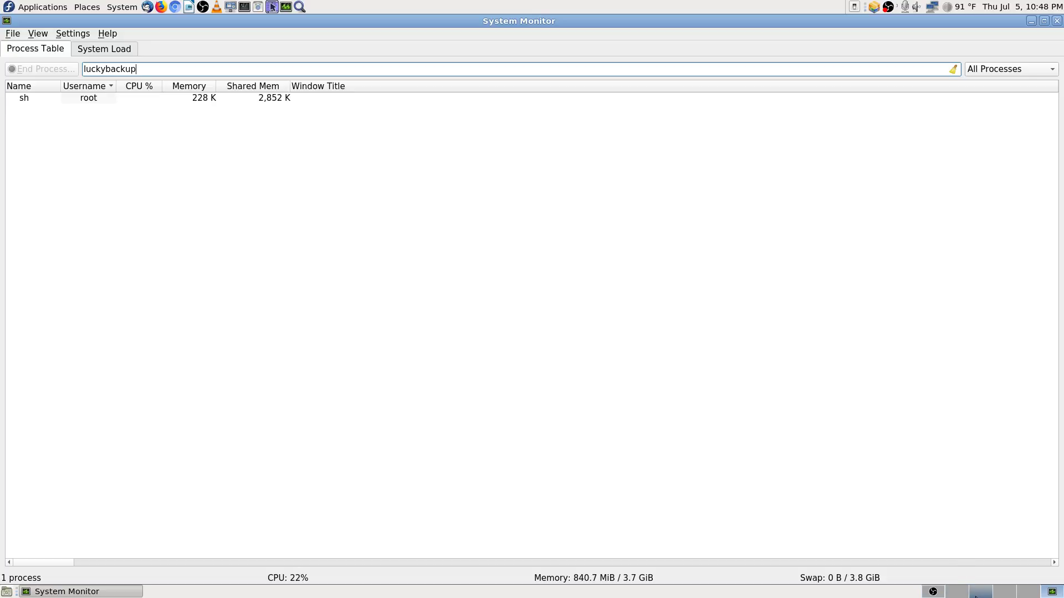
pyautogui.click(934, 593)
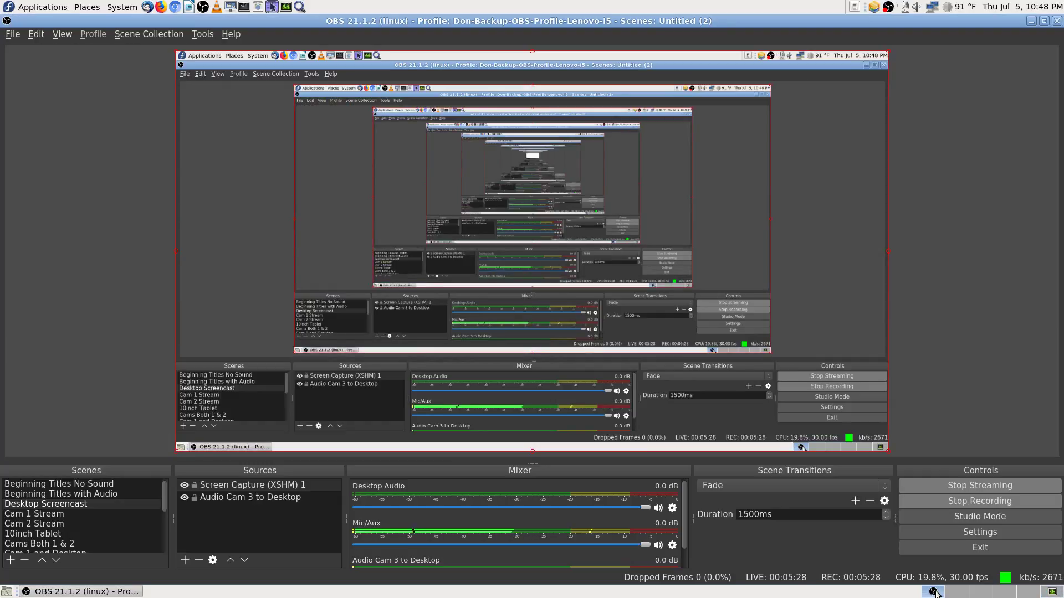
pyautogui.click(1053, 593)
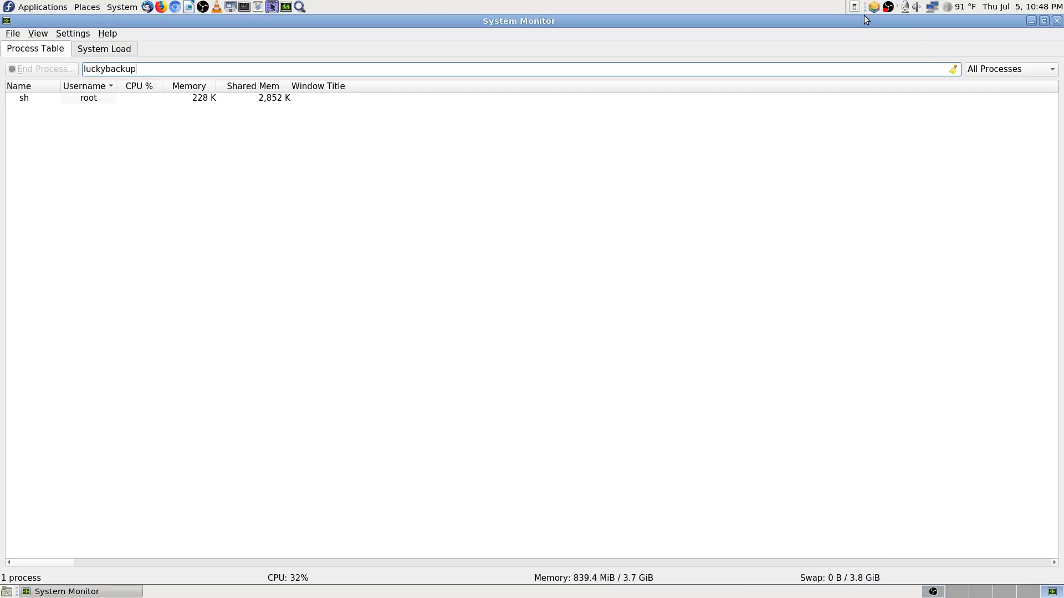
pyautogui.click(1005, 593)
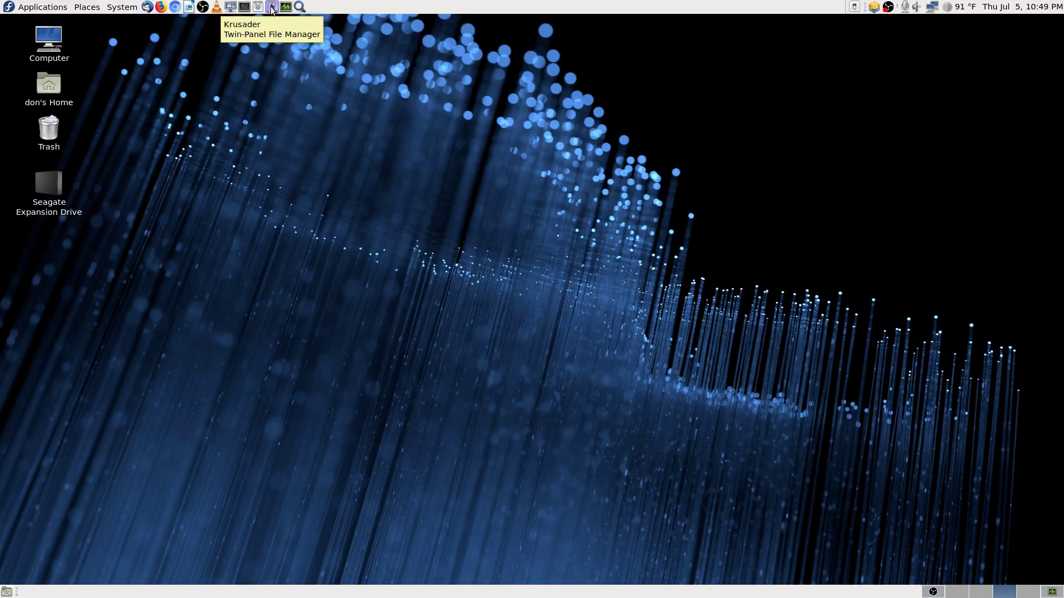
# Step: Launch Krusader, inspect the 3.1 GiB Bit-Defender rescue .flv recording, then switch to OBS
pyautogui.click(271, 8)
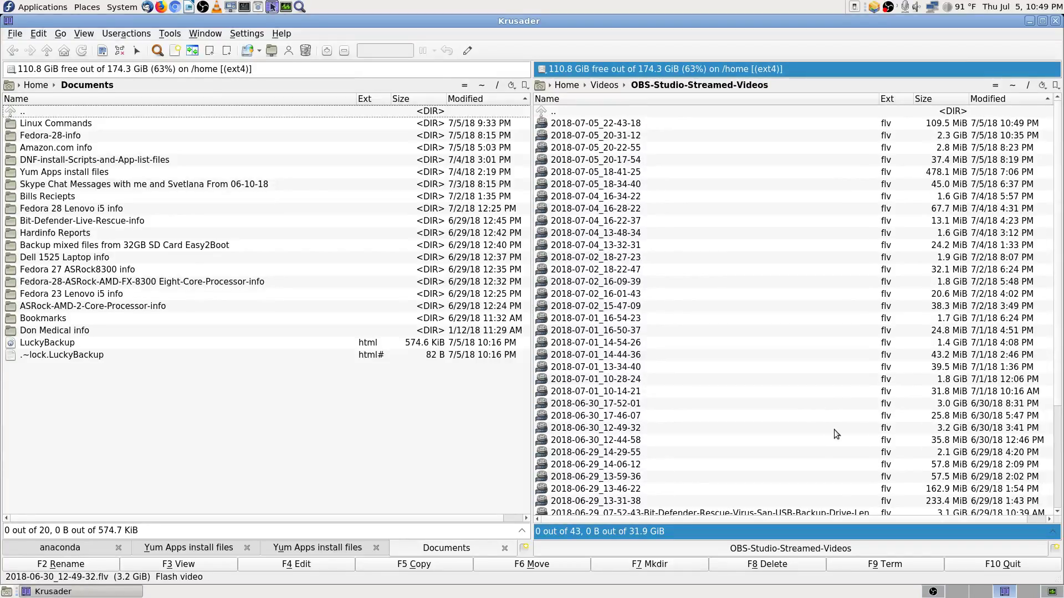
pyautogui.scroll(-3, 833, 428)
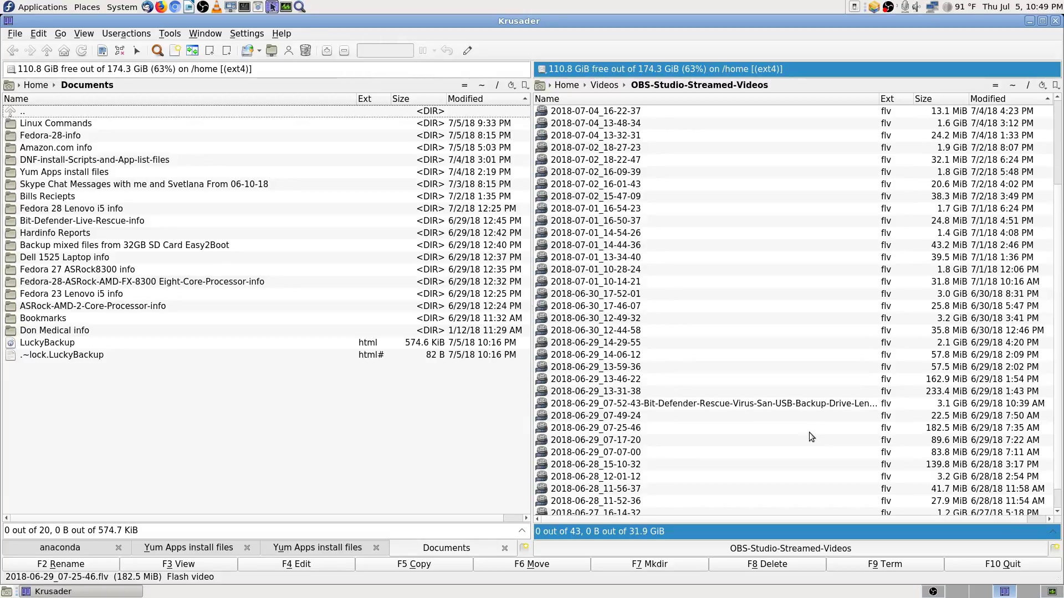
pyautogui.click(769, 404)
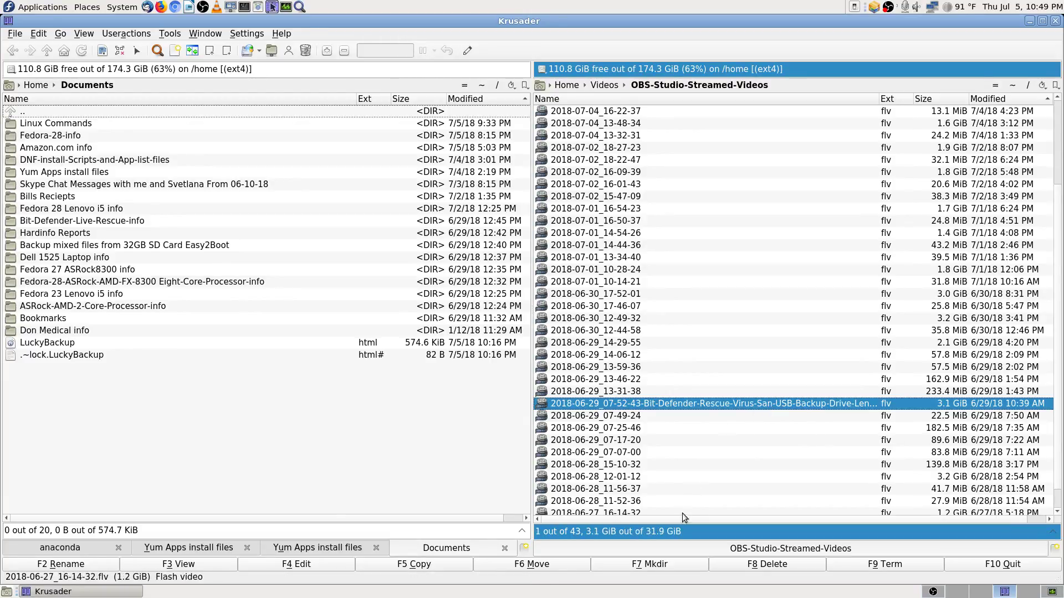
pyautogui.moveTo(797, 402)
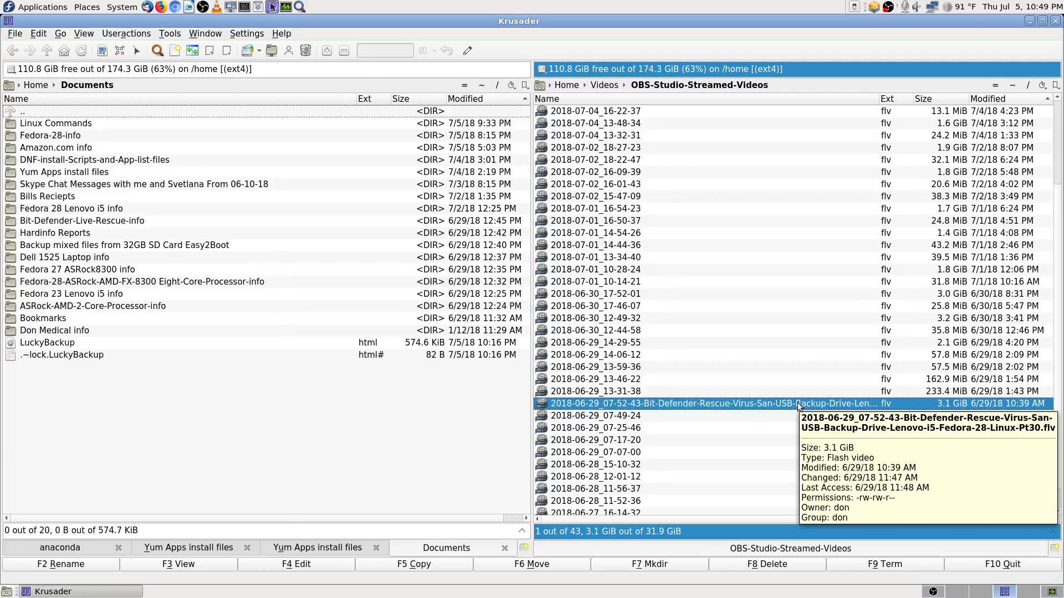
pyautogui.scroll(3, 797, 402)
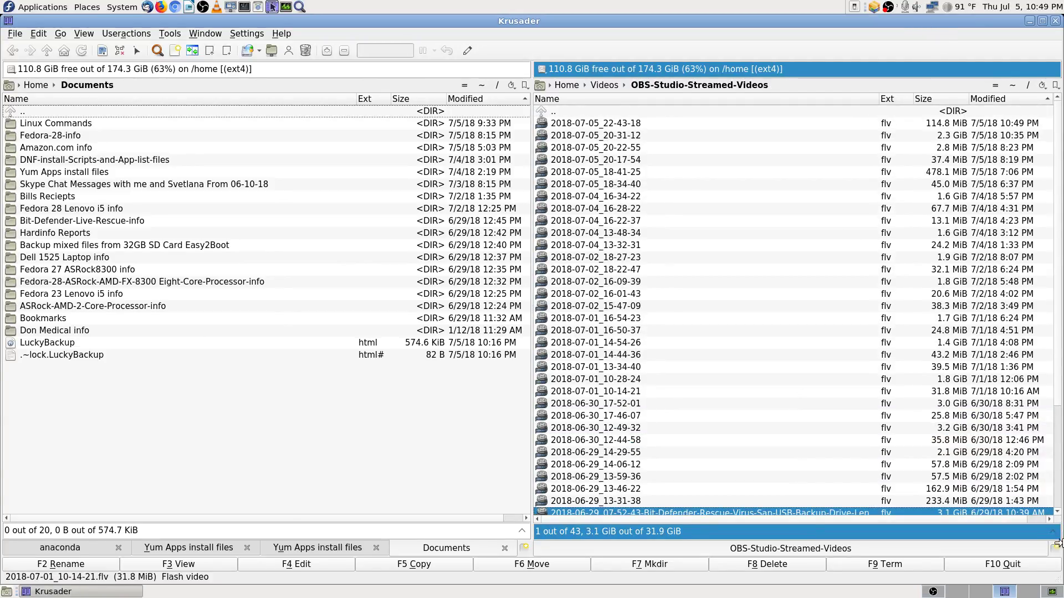
pyautogui.click(1052, 591)
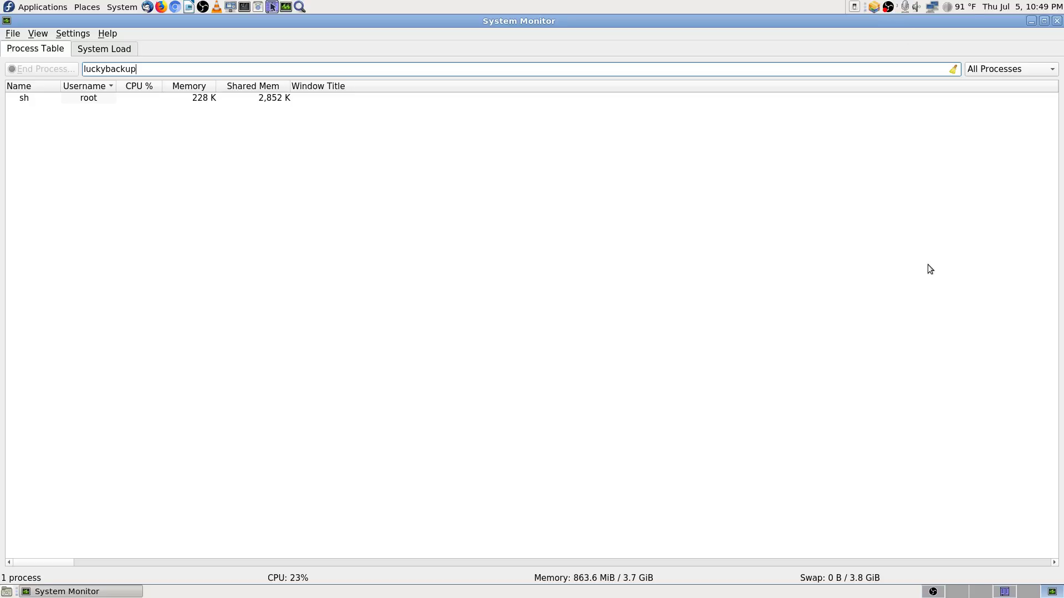
pyautogui.click(933, 592)
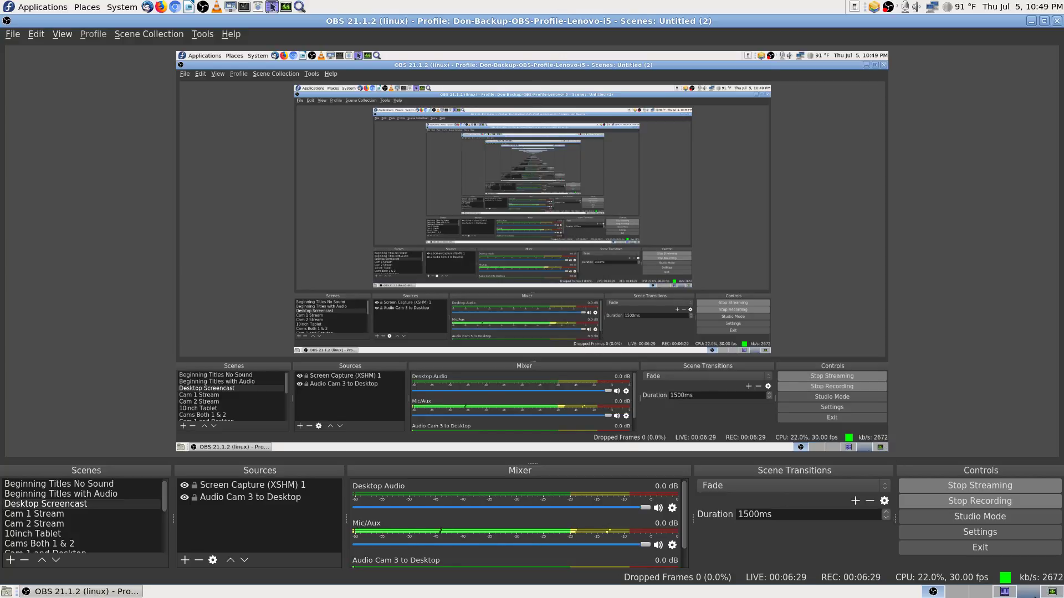
# Step: Bring Krusader to the front, showing the 124.3 MiB 2018-07-05_22-43-18 recording
pyautogui.click(1006, 592)
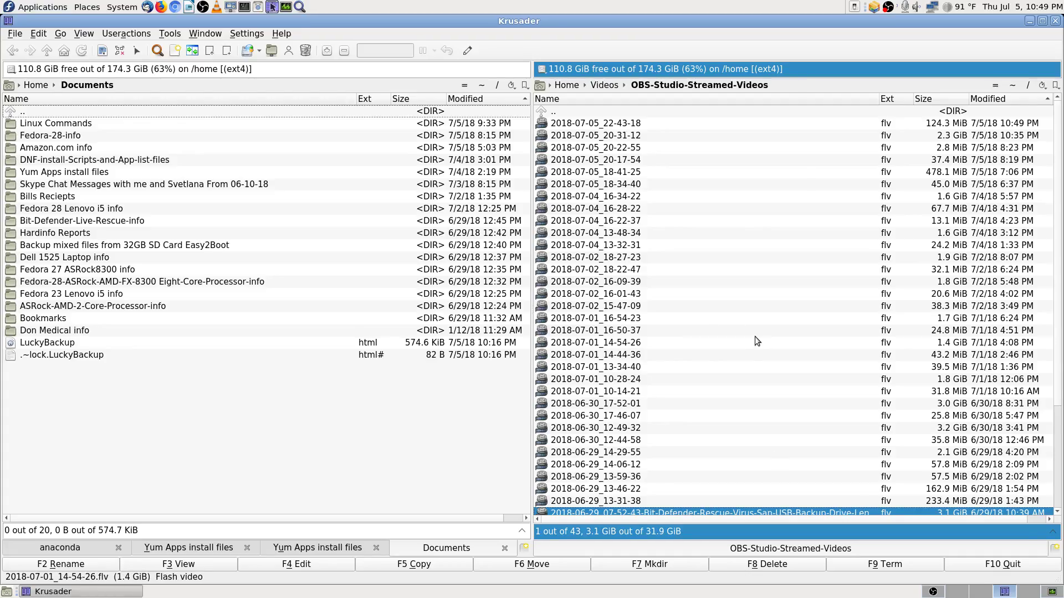
pyautogui.moveTo(721, 196)
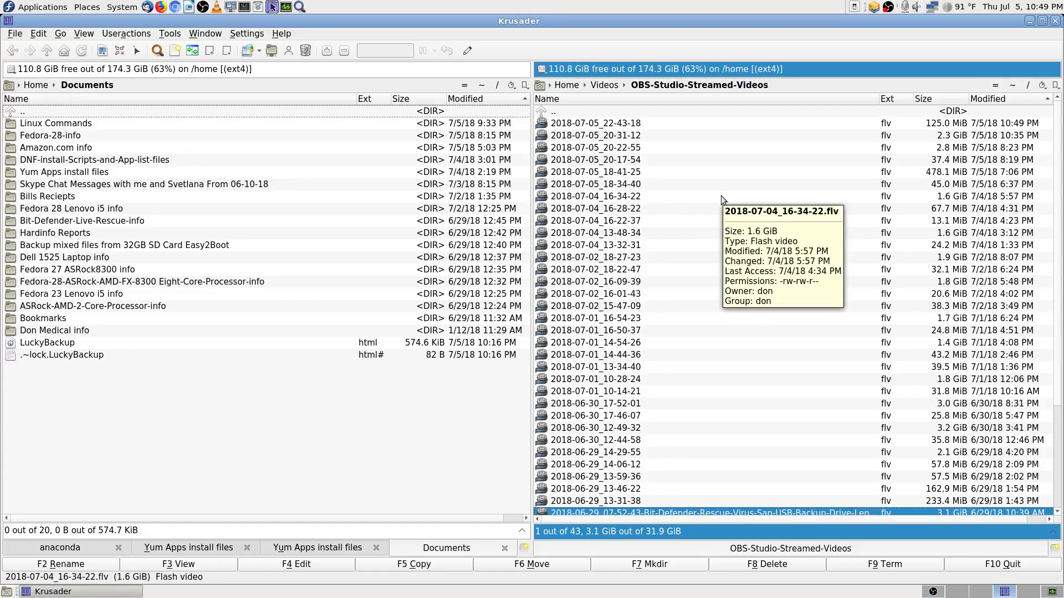
pyautogui.click(614, 113)
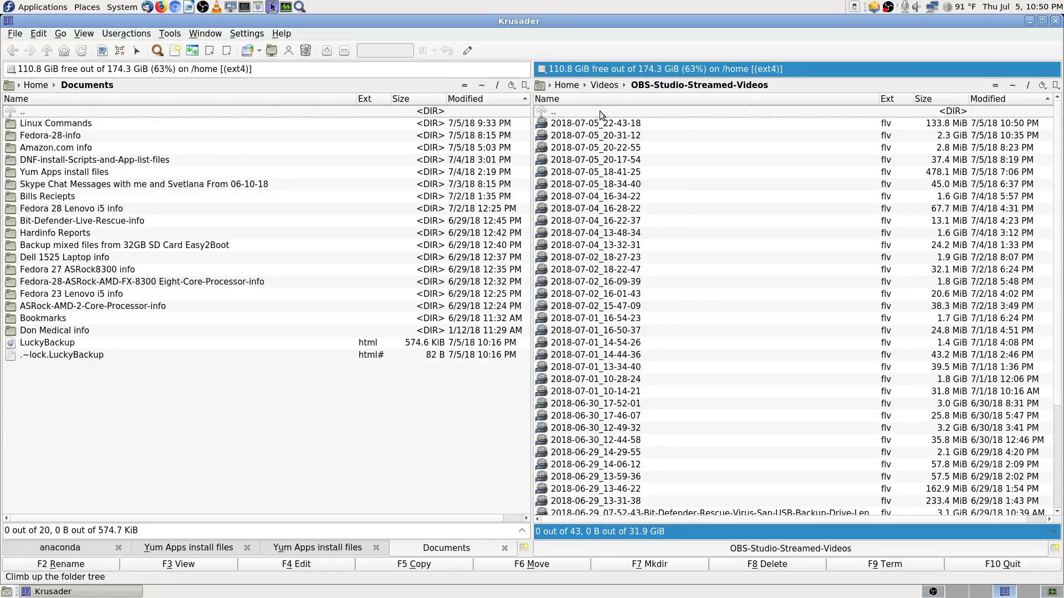
pyautogui.scroll(-3, 724, 417)
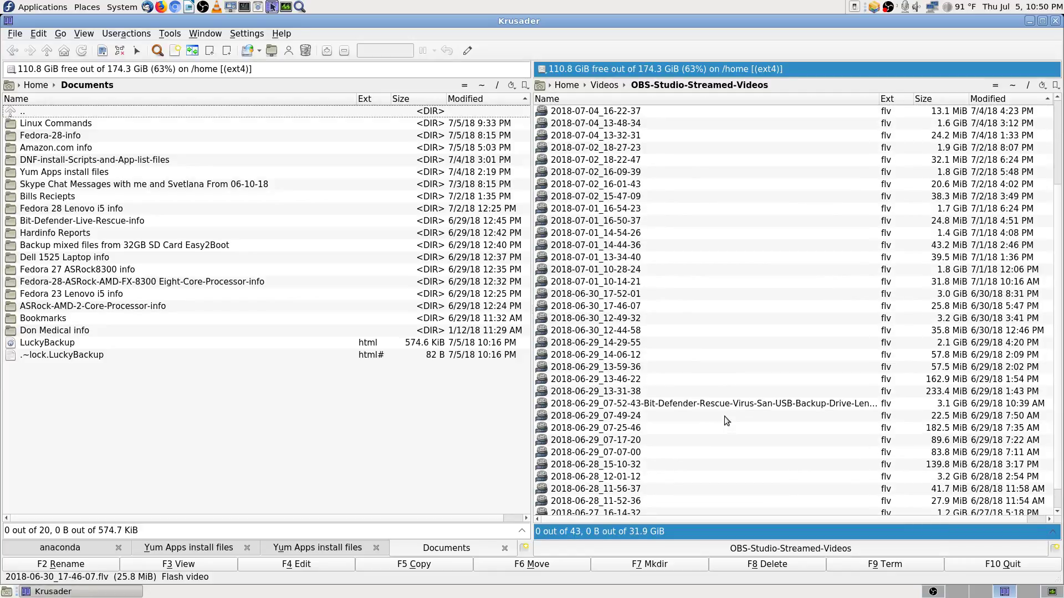
pyautogui.moveTo(743, 407)
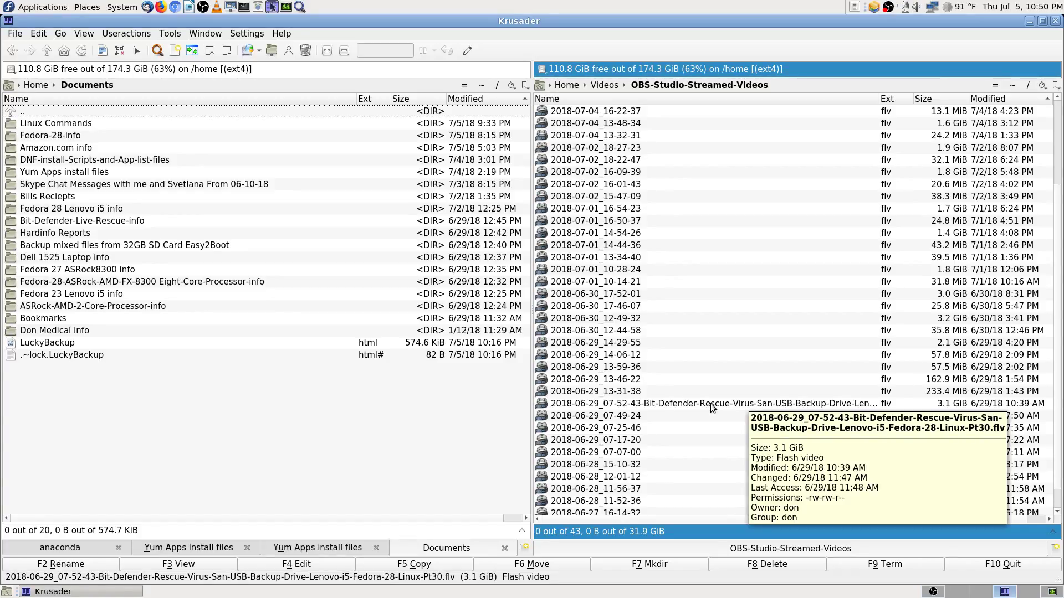
pyautogui.scroll(3, 637, 310)
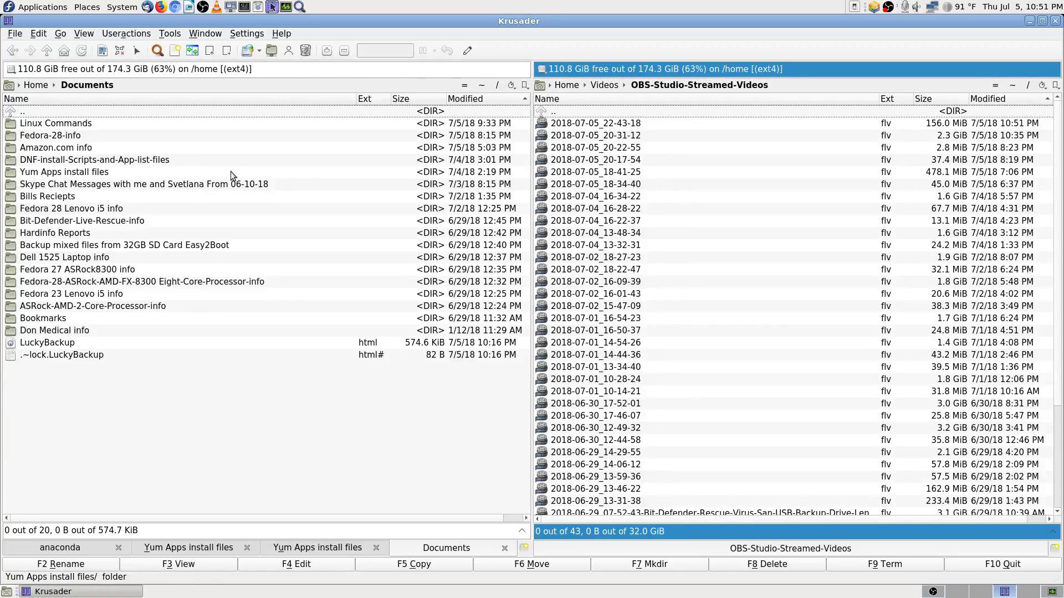
# Step: Show the Seagate Expansion Drive in the left panel and open its Videos folder
pyautogui.click(11, 69)
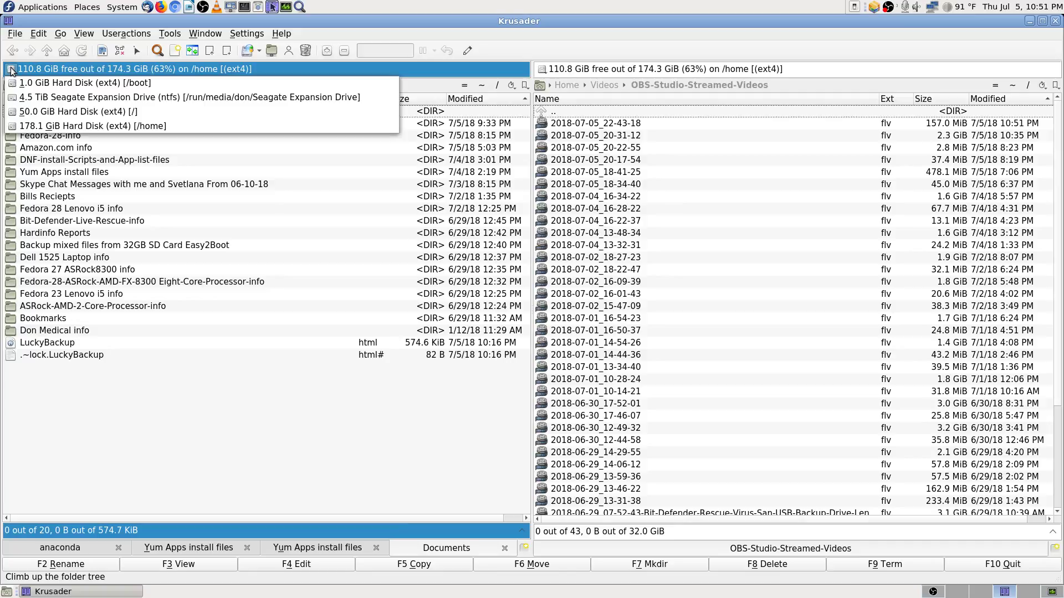
pyautogui.click(15, 100)
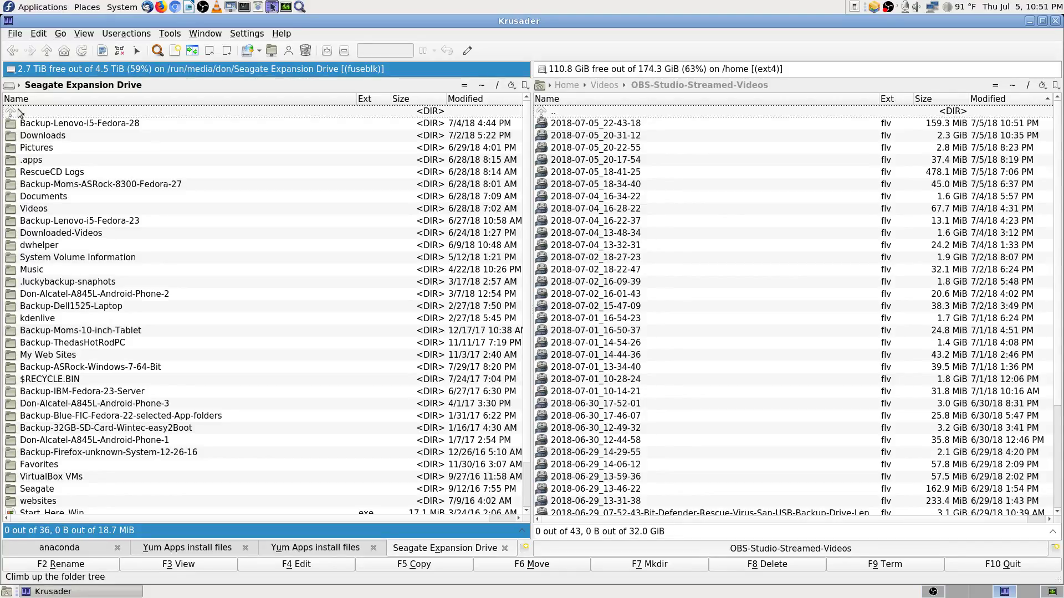
pyautogui.write('vid')
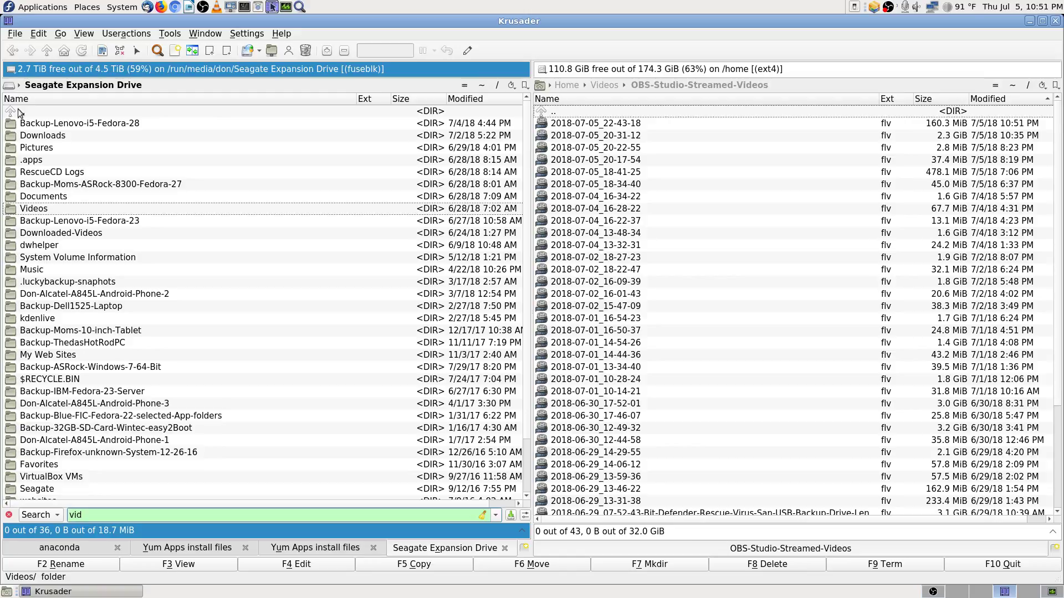
pyautogui.press('Return')
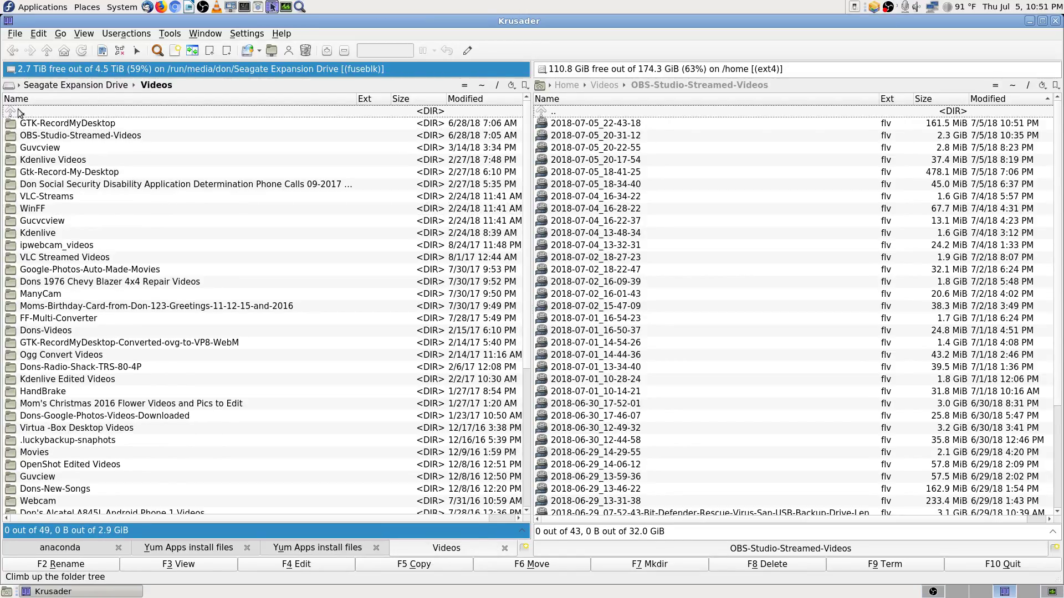
# Step: Open GTK-RecordMyDesktop and browse down through its ogv recordings
pyautogui.press('Down')
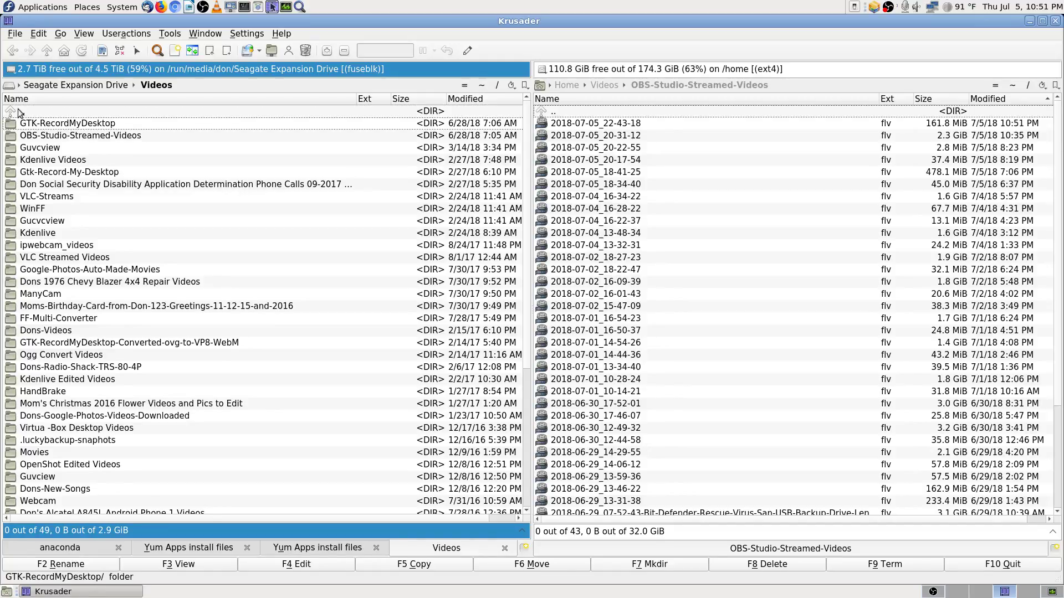
pyautogui.press('Return')
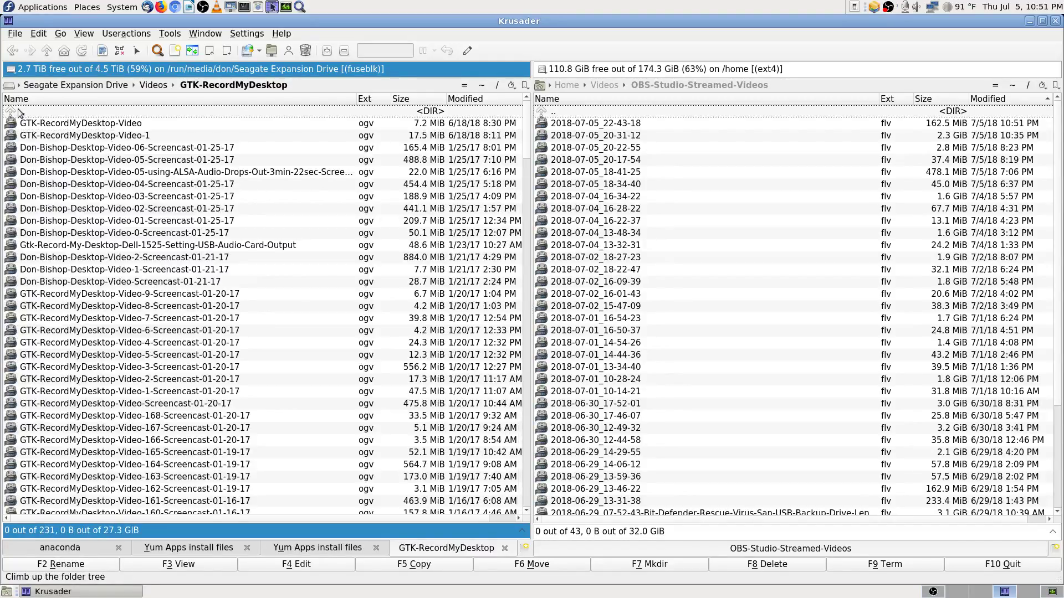
pyautogui.press('Down')
pyautogui.press('Down')
pyautogui.press('Down')
pyautogui.press('Down')
pyautogui.press('Down')
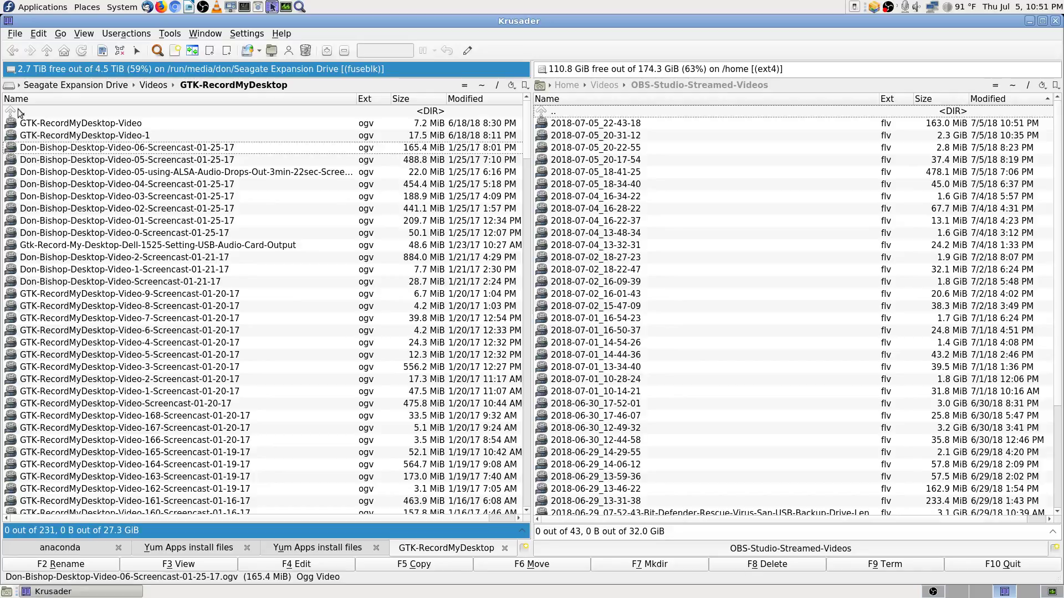
pyautogui.press('Down')
pyautogui.press('Down')
pyautogui.press('Down')
pyautogui.press('Down')
pyautogui.press('Down')
pyautogui.press('Down')
pyautogui.press('Down')
pyautogui.press('Down')
pyautogui.press('Down')
pyautogui.press('Down')
pyautogui.press('Down')
pyautogui.press('Down')
pyautogui.press('Down')
pyautogui.press('Down')
pyautogui.press('Down')
pyautogui.press('Down')
pyautogui.press('Down')
pyautogui.press('Down')
pyautogui.press('Down')
pyautogui.press('Down')
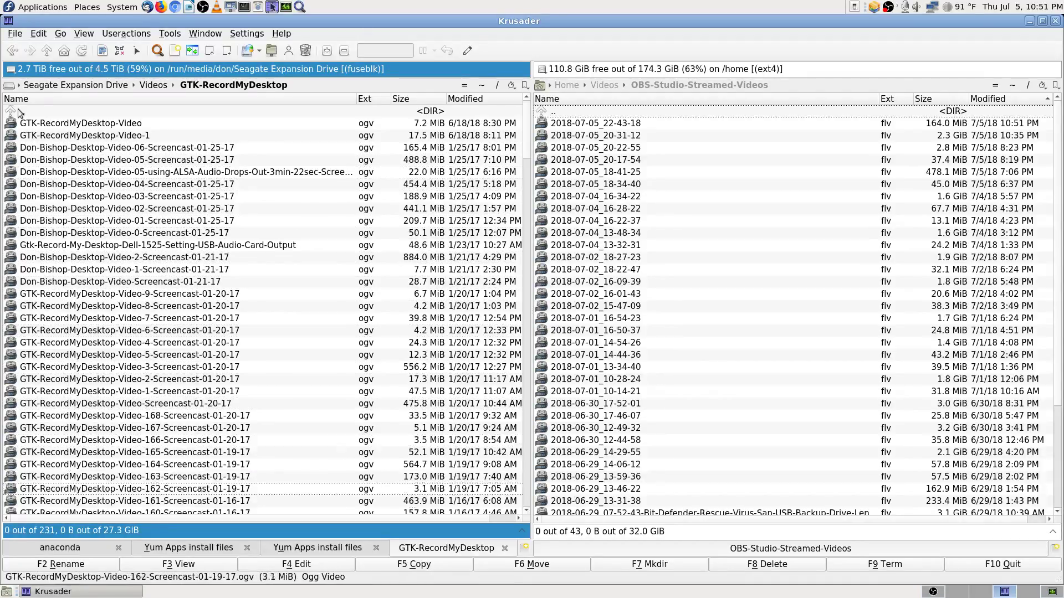
pyautogui.press('Down')
pyautogui.press('Down')
pyautogui.press('Down')
pyautogui.press('Down')
pyautogui.press('Down')
pyautogui.press('Down')
pyautogui.press('Down')
pyautogui.press('Down')
pyautogui.press('Down')
pyautogui.press('Down')
pyautogui.press('Down')
pyautogui.press('Down')
pyautogui.press('Down')
pyautogui.press('Down')
pyautogui.press('Down')
pyautogui.press('Down')
pyautogui.press('Down')
pyautogui.press('Down')
pyautogui.press('Down')
pyautogui.press('Down')
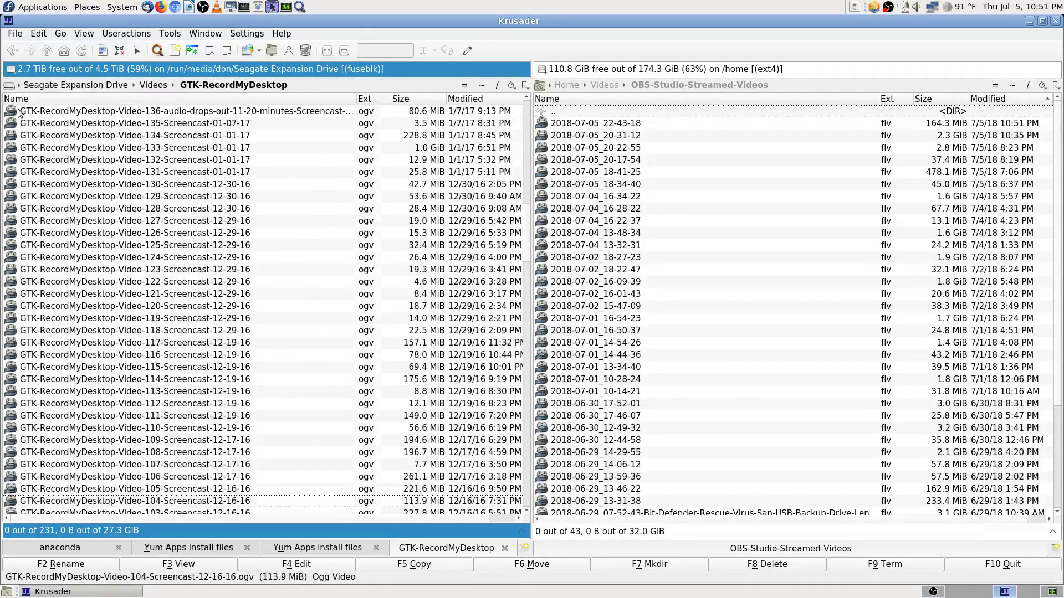
pyautogui.press('Down')
pyautogui.press('Down')
pyautogui.press('Down')
pyautogui.press('Down')
pyautogui.press('Down')
pyautogui.press('Down')
pyautogui.press('Down')
pyautogui.press('Down')
pyautogui.press('Down')
pyautogui.press('Down')
pyautogui.press('Down')
pyautogui.press('Down')
pyautogui.press('Down')
pyautogui.press('Down')
pyautogui.press('Down')
pyautogui.press('Down')
pyautogui.press('Down')
pyautogui.press('Down')
pyautogui.press('Down')
pyautogui.press('Down')
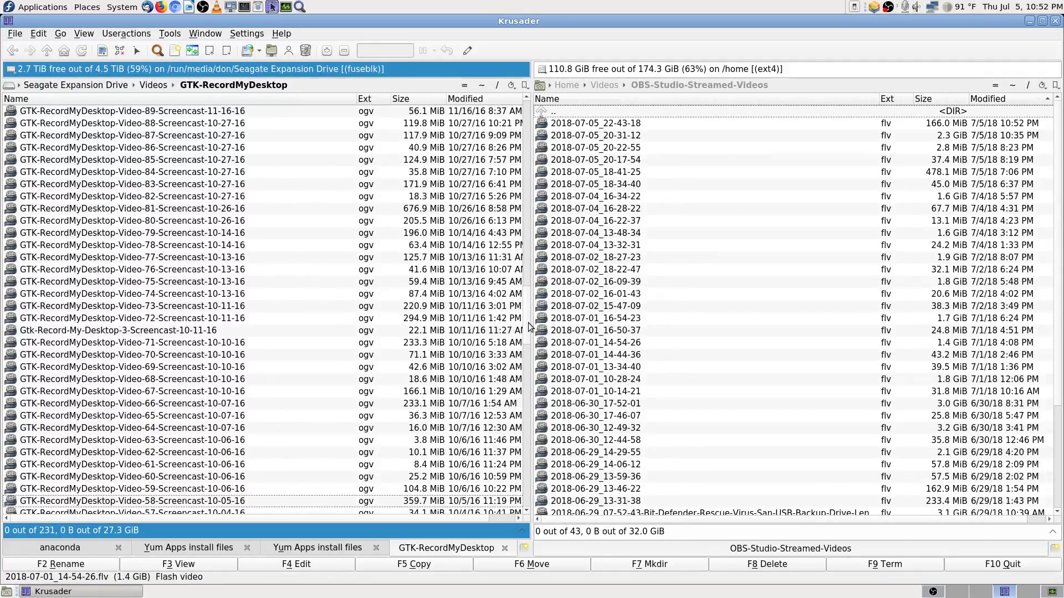
pyautogui.moveTo(528, 314); pyautogui.dragTo(534, 40)
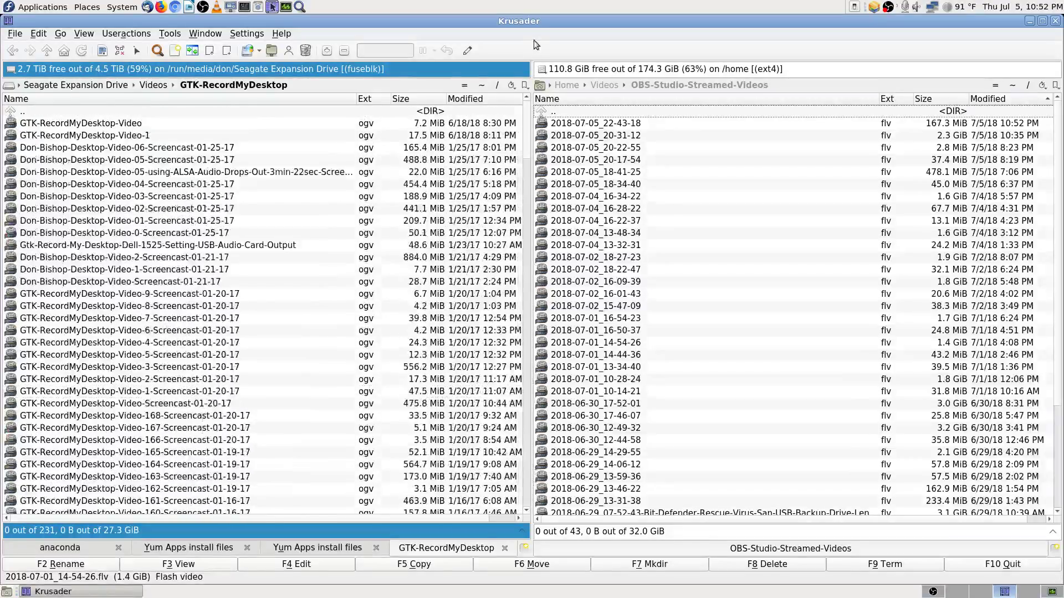
# Step: Go back up to Videos and quick-search 'don' to reach Dons-Radio-Shack-TRS-80-4P
pyautogui.click(120, 112)
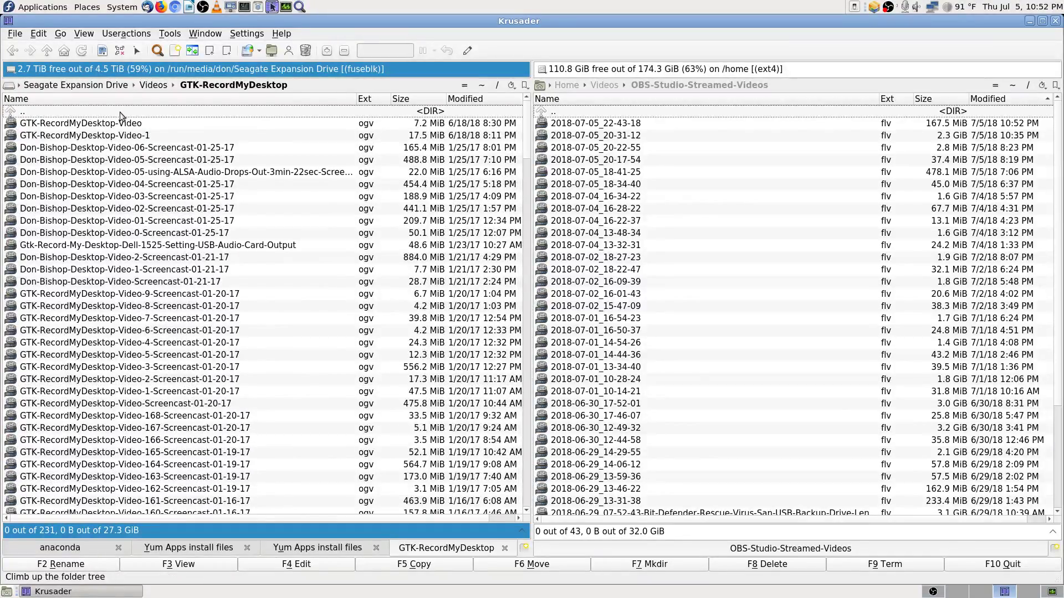
pyautogui.doubleClick(120, 112)
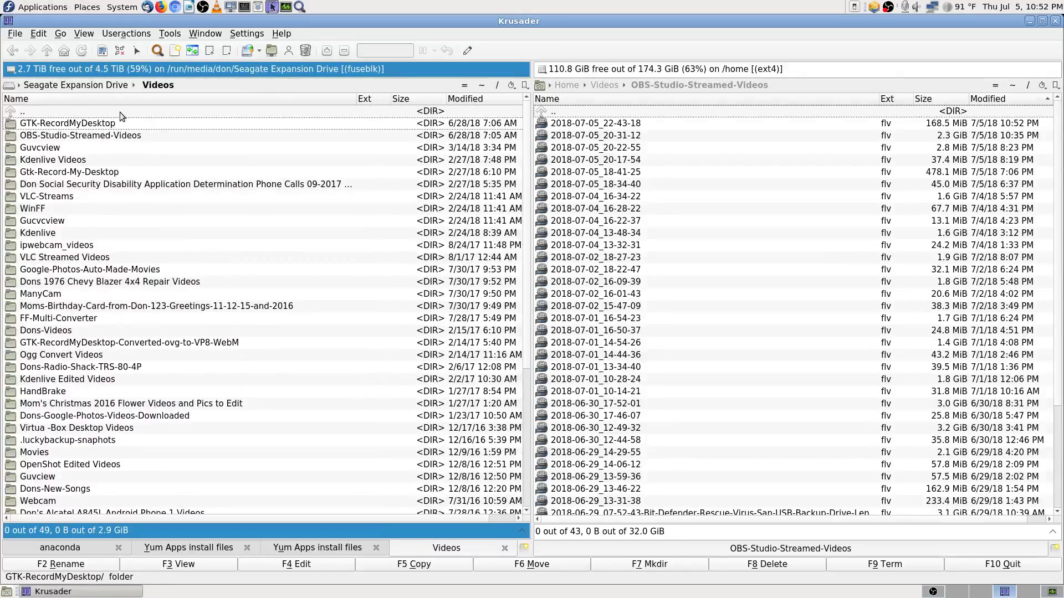
pyautogui.press('Down')
pyautogui.press('Down')
pyautogui.press('Down')
pyautogui.press('Down')
pyautogui.press('Down')
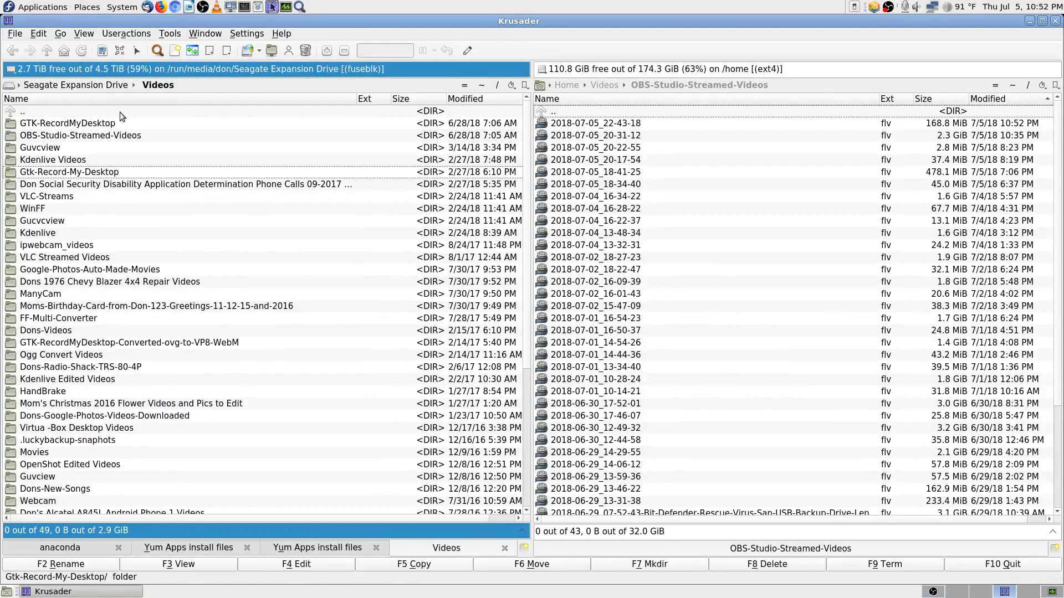
pyautogui.write('don')
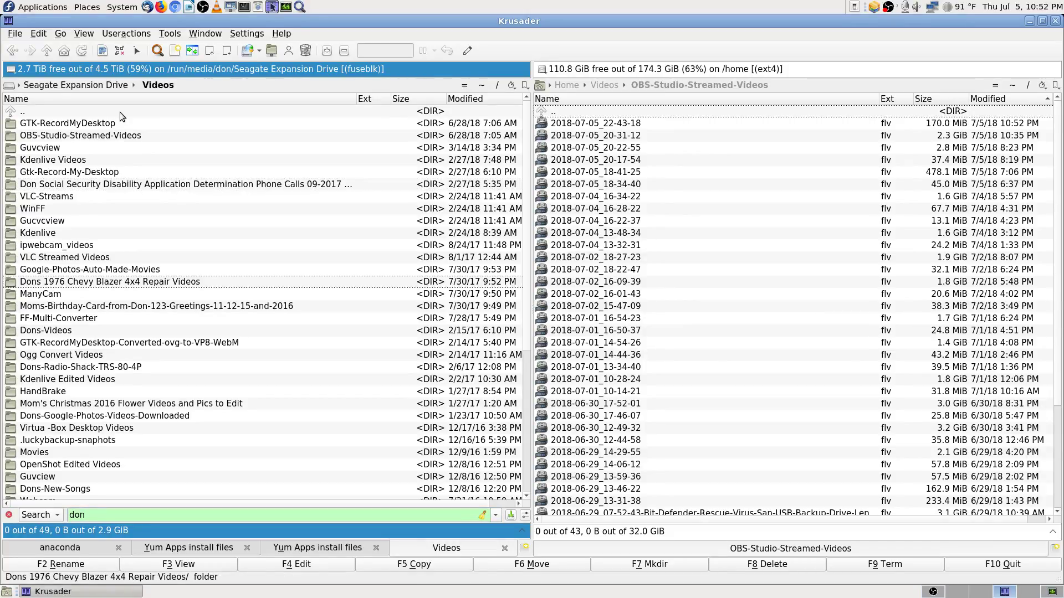
pyautogui.press('Down')
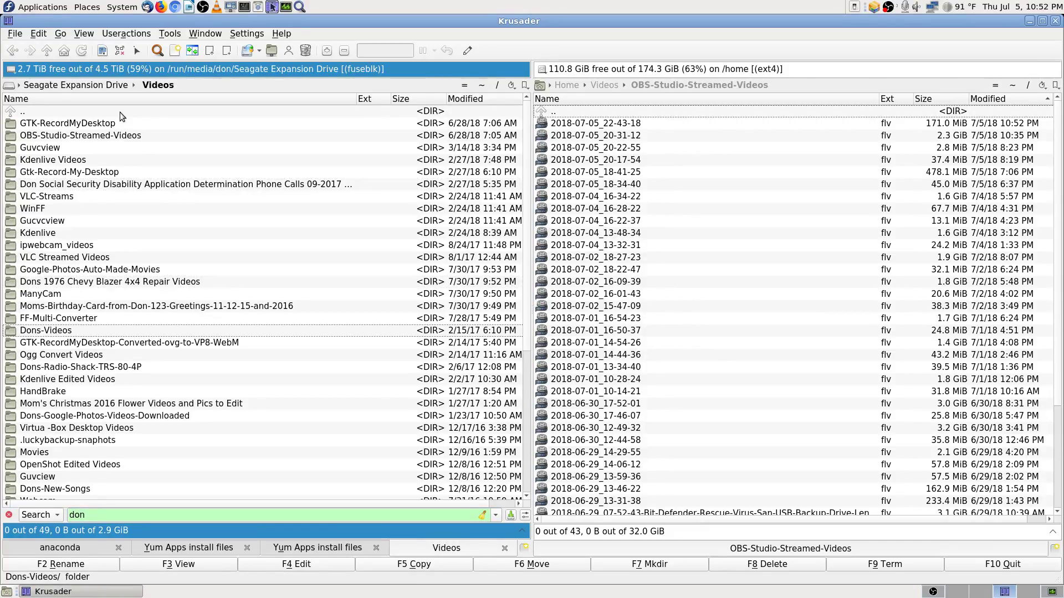
pyautogui.press('Down')
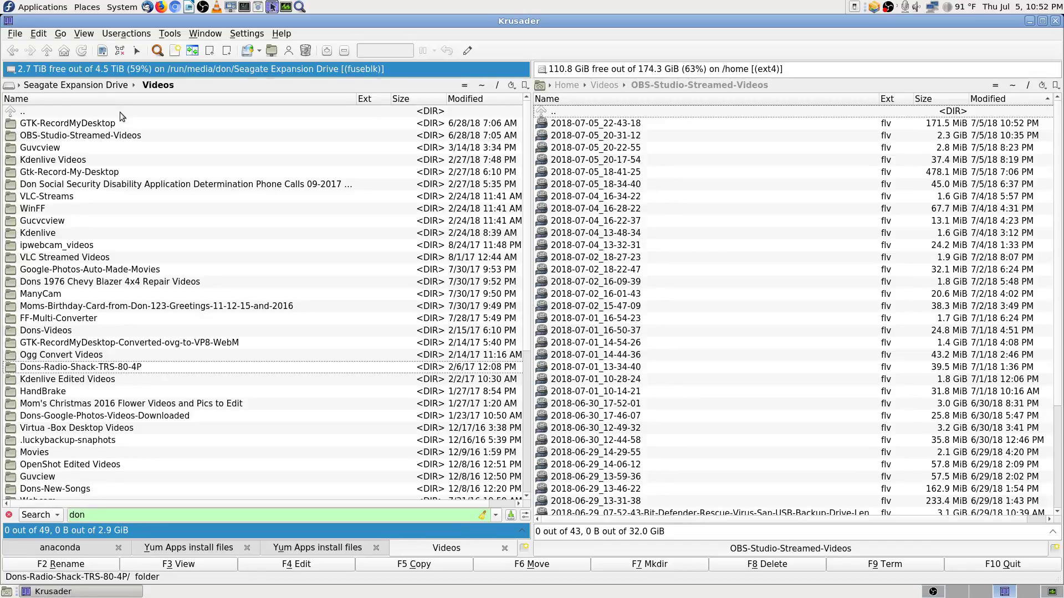
# Step: Sort the Videos folders by Name and step down through the Don folders to Dons-Videos
pyautogui.click(110, 100)
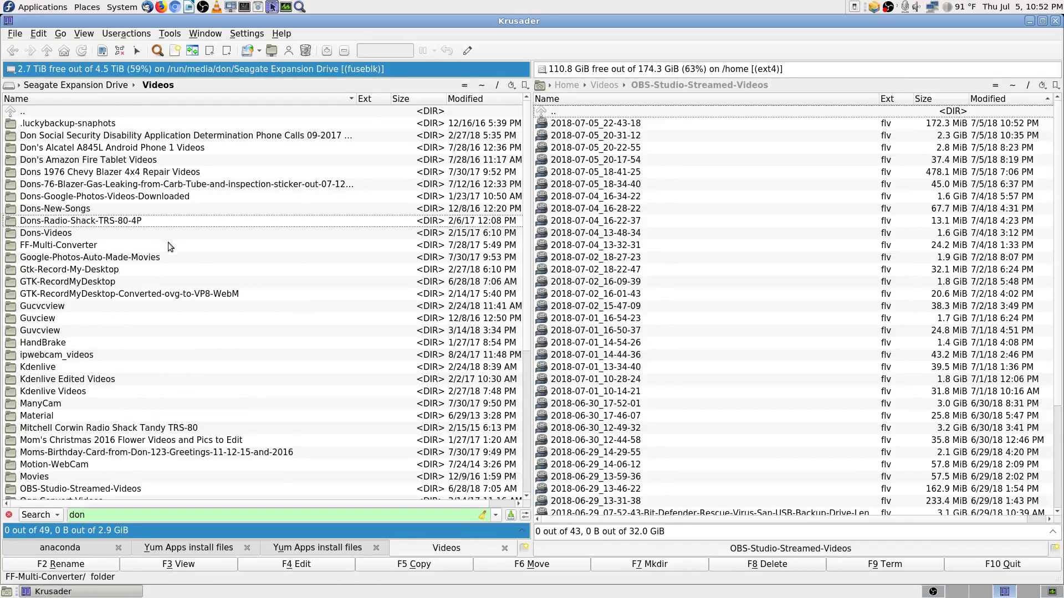
pyautogui.moveTo(202, 241)
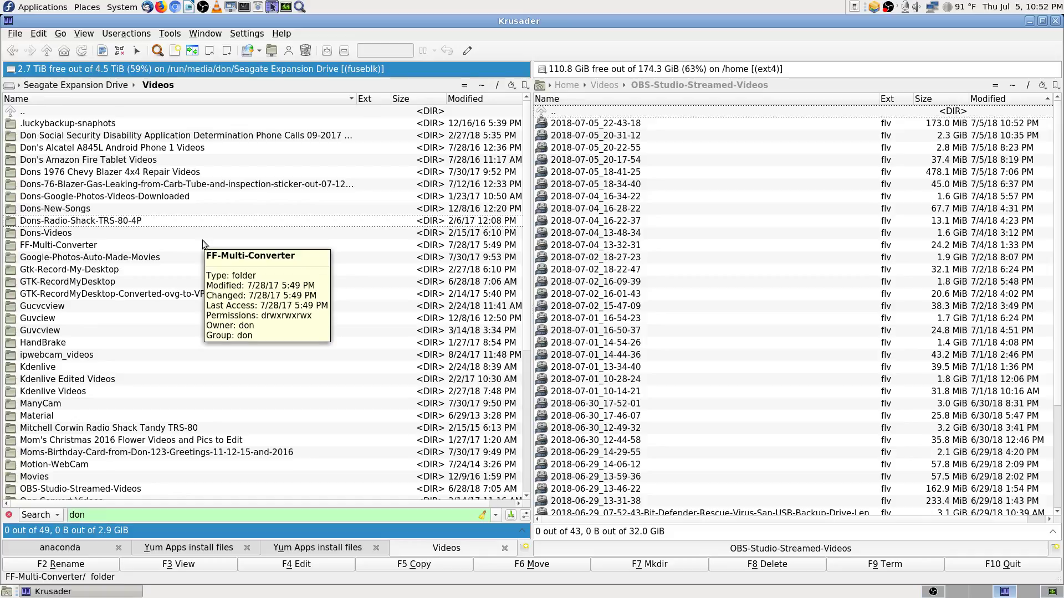
pyautogui.click(168, 112)
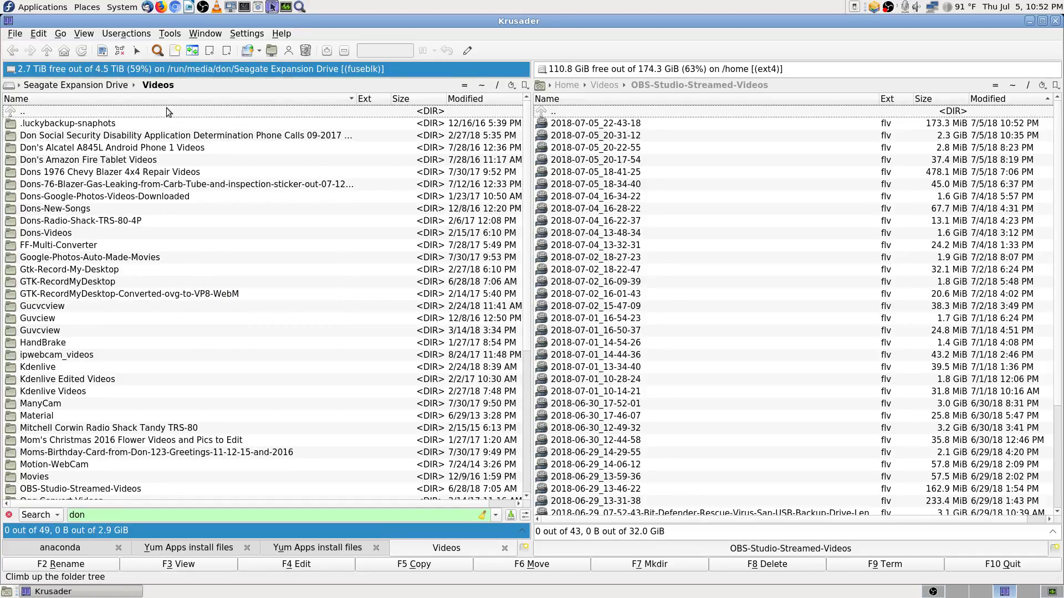
pyautogui.press('Down')
pyautogui.press('Down')
pyautogui.press('Down')
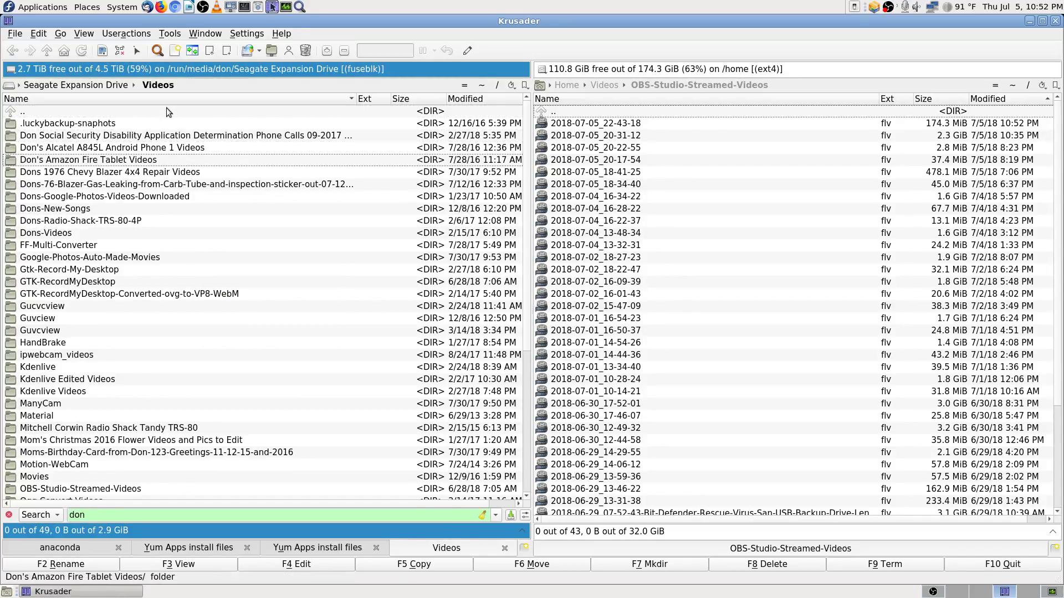
pyautogui.press('Down')
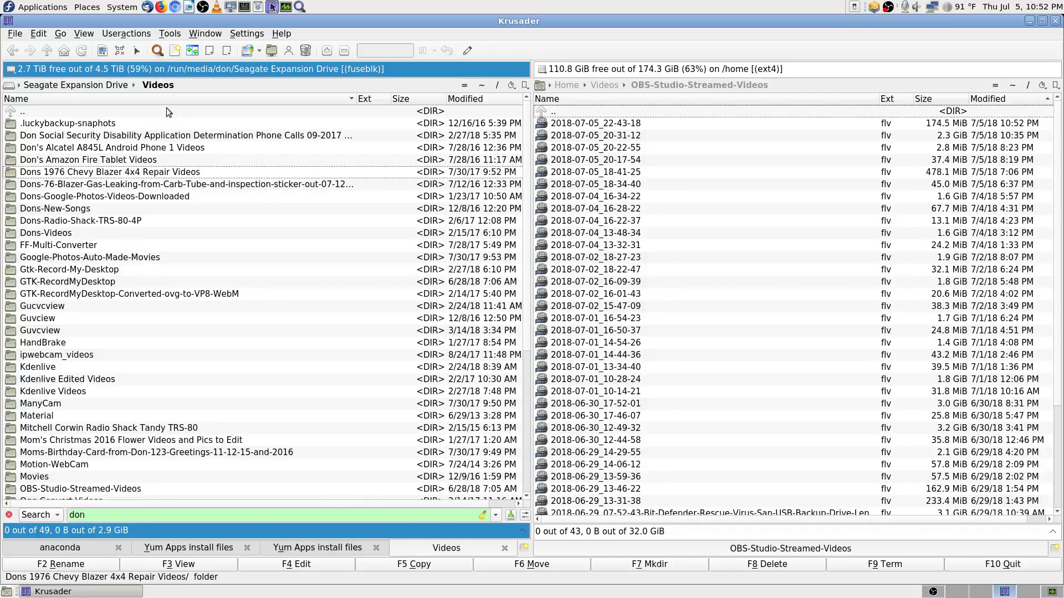
pyautogui.press('Down')
pyautogui.press('Down')
pyautogui.press('Down')
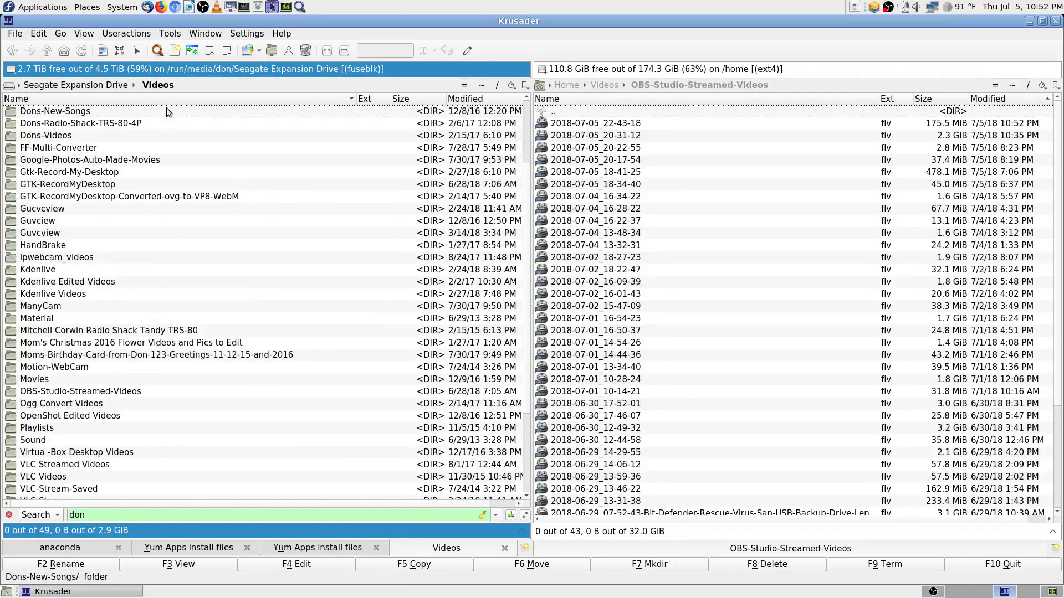
pyautogui.press('Down')
pyautogui.press('Down')
pyautogui.press('Down')
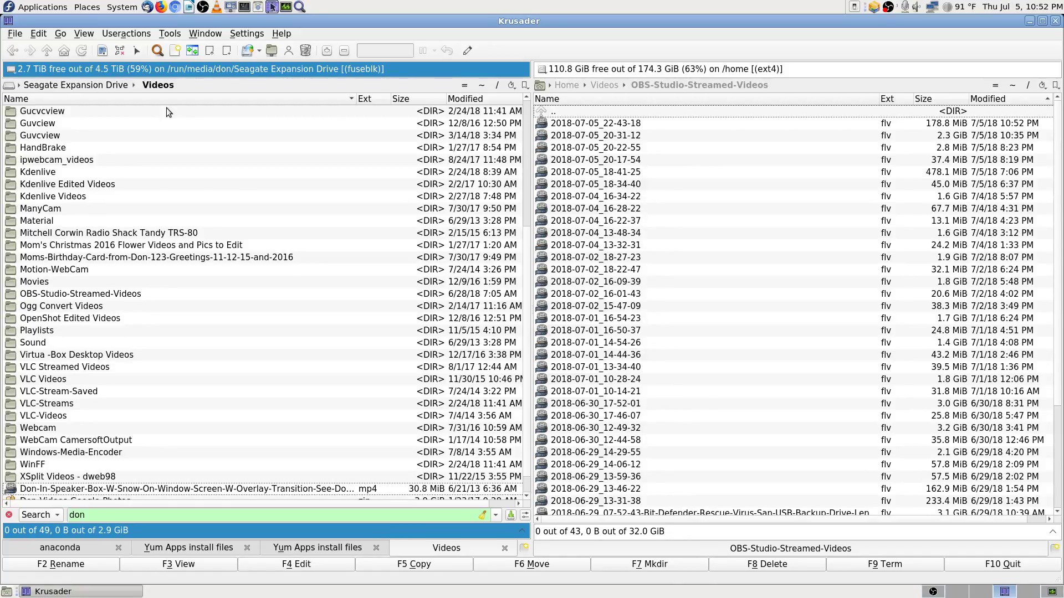
# Step: Cycle through the remaining 'don' matches and open Dons-Radio-Shack-TRS-80-4P
pyautogui.press('Down')
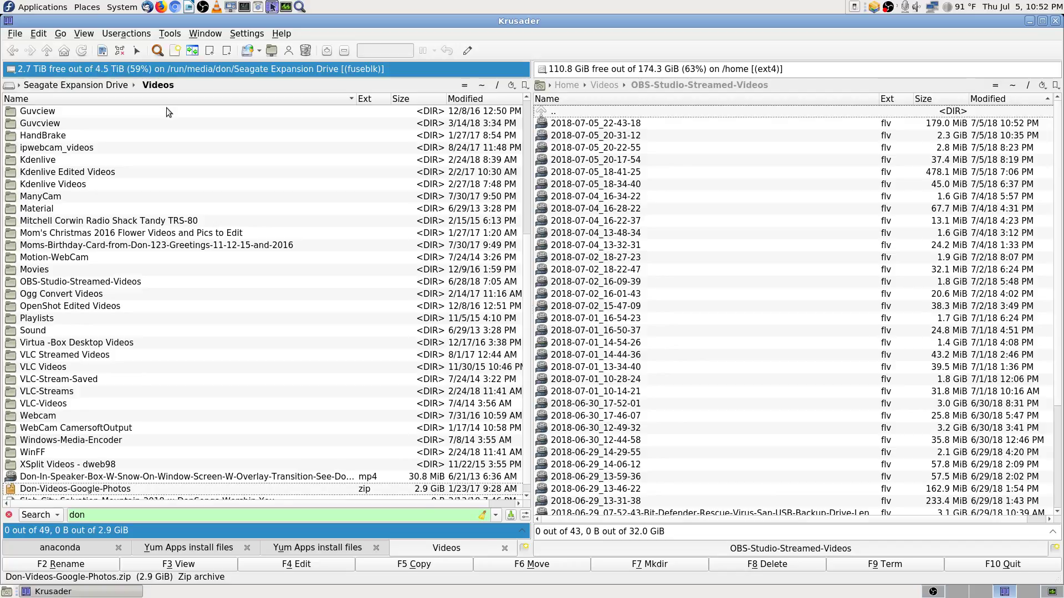
pyautogui.press('Down')
pyautogui.press('Down')
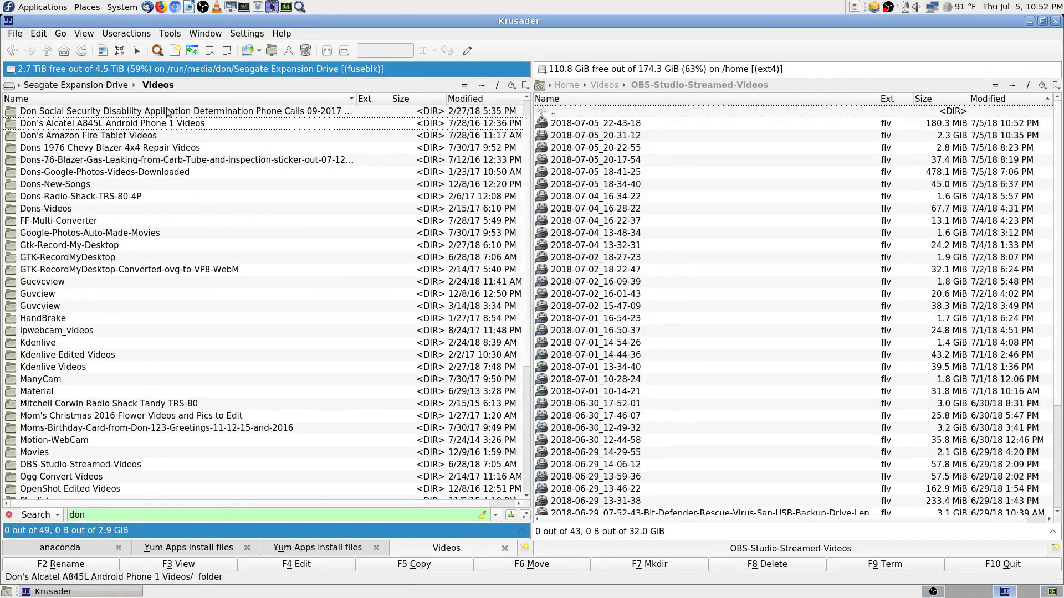
pyautogui.press('Down')
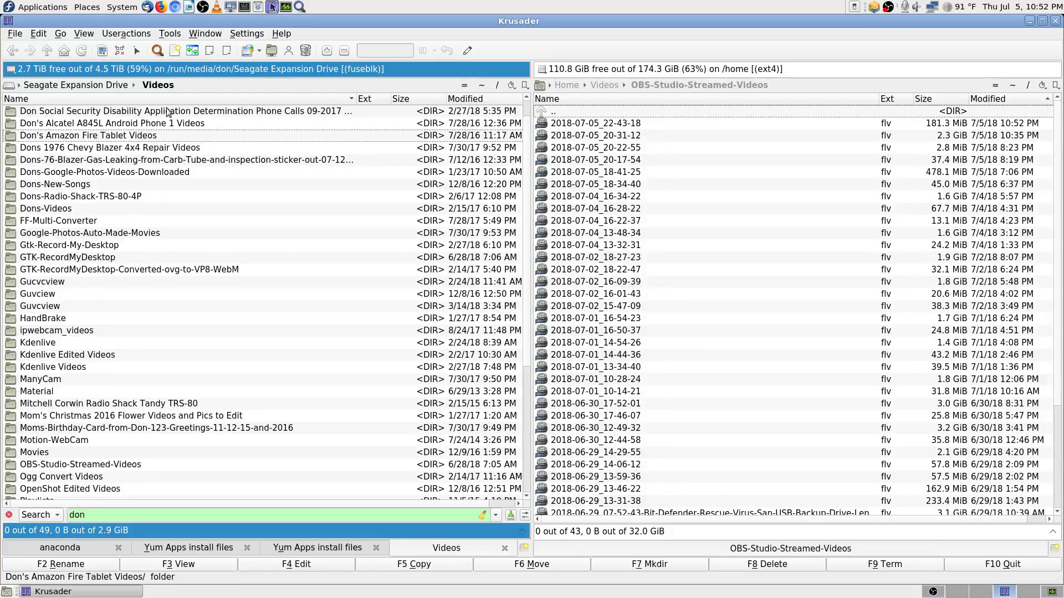
pyautogui.press('Up')
pyautogui.press('Down')
pyautogui.press('Down')
pyautogui.press('Down')
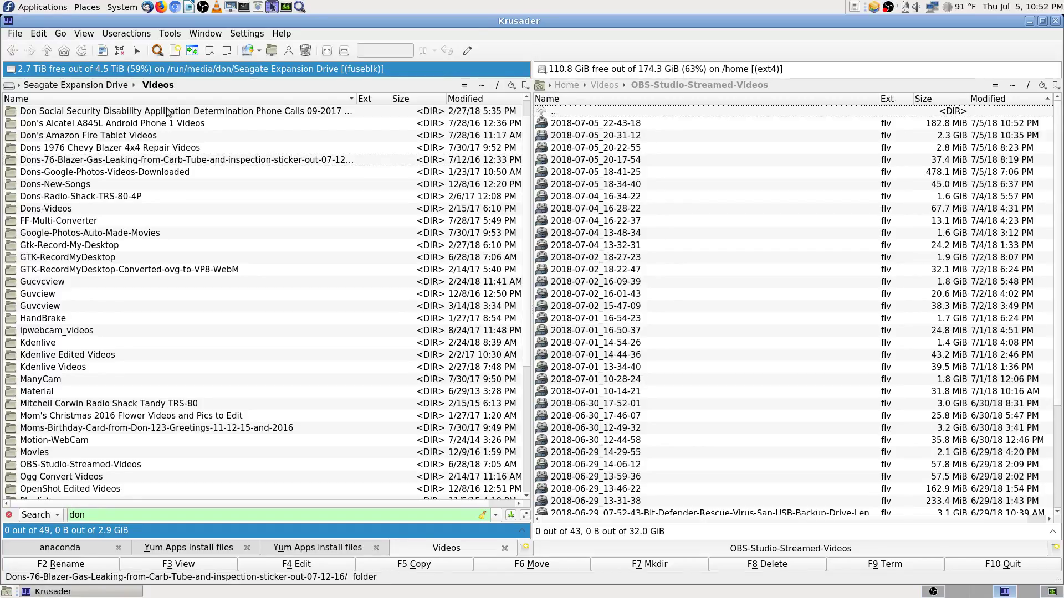
pyautogui.press('Down')
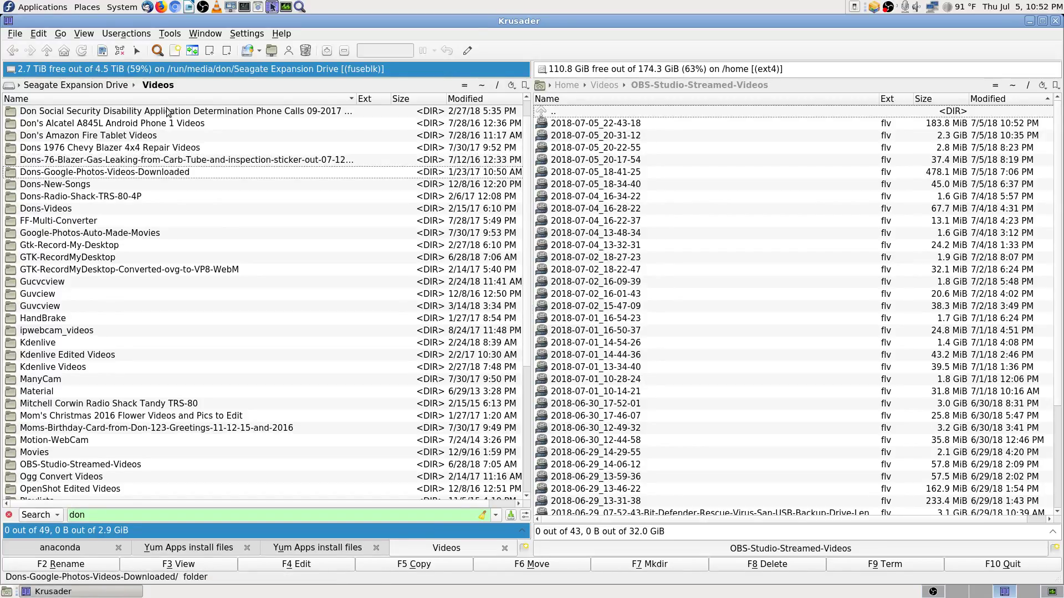
pyautogui.press('Down')
pyautogui.press('Down')
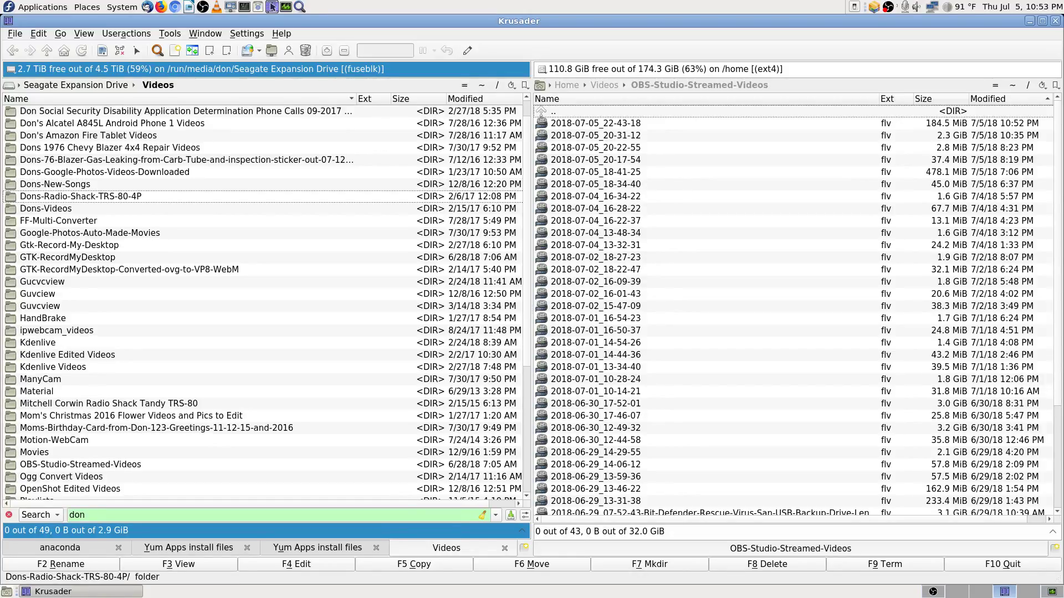
pyautogui.press('Return')
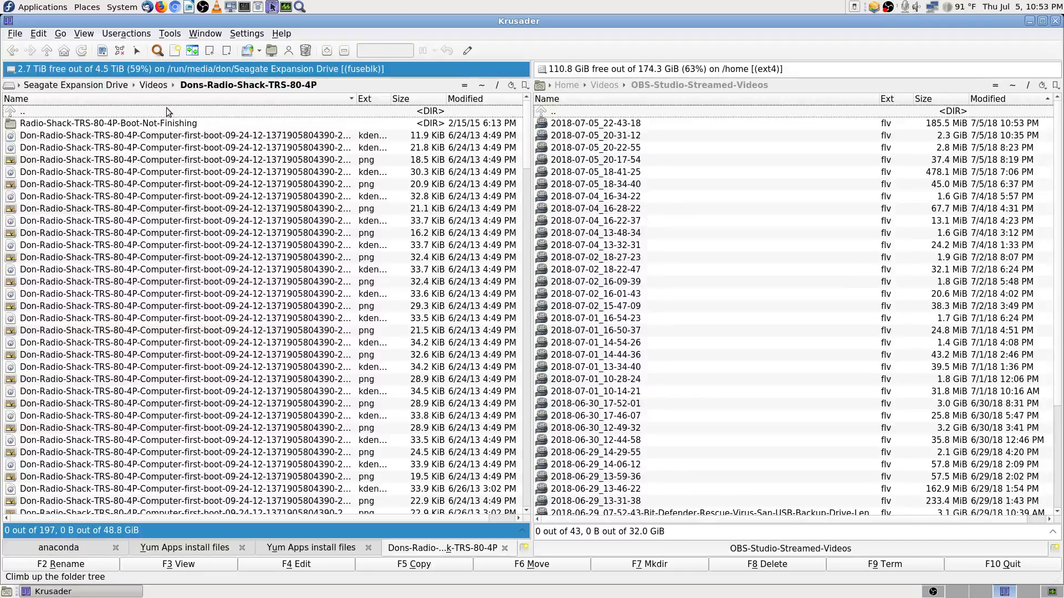
# Step: Re-enter Dons-Radio-Shack-TRS-80-4P and browse down to the Mitchell mp4 and edit-3 avi files
pyautogui.press('BackSpace')
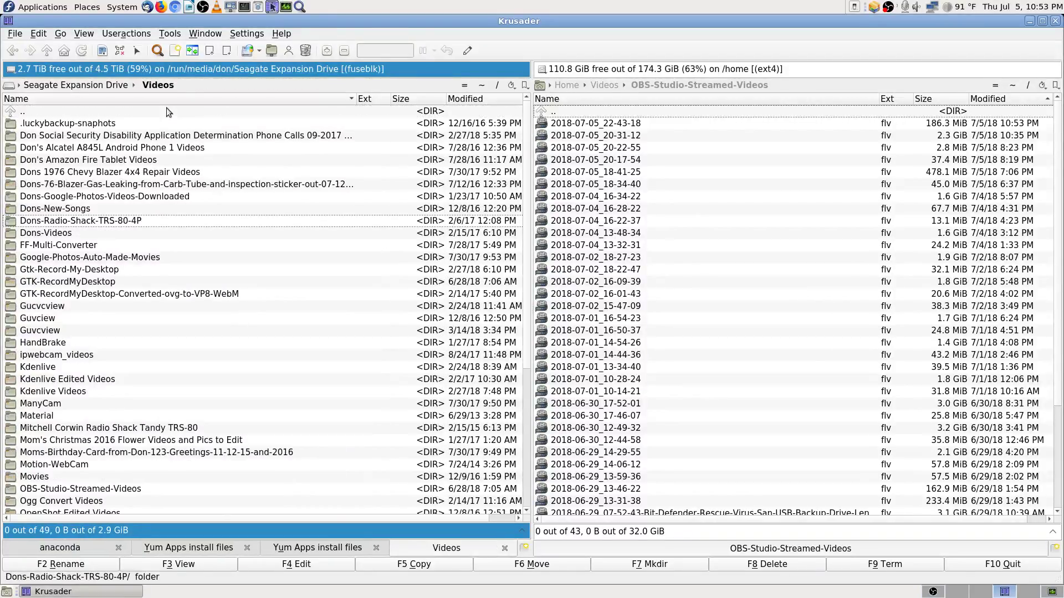
pyautogui.press('Return')
pyautogui.press('Down')
pyautogui.press('Down')
pyautogui.press('Down')
pyautogui.press('Down')
pyautogui.press('Down')
pyautogui.press('Down')
pyautogui.press('Down')
pyautogui.press('Down')
pyautogui.press('Down')
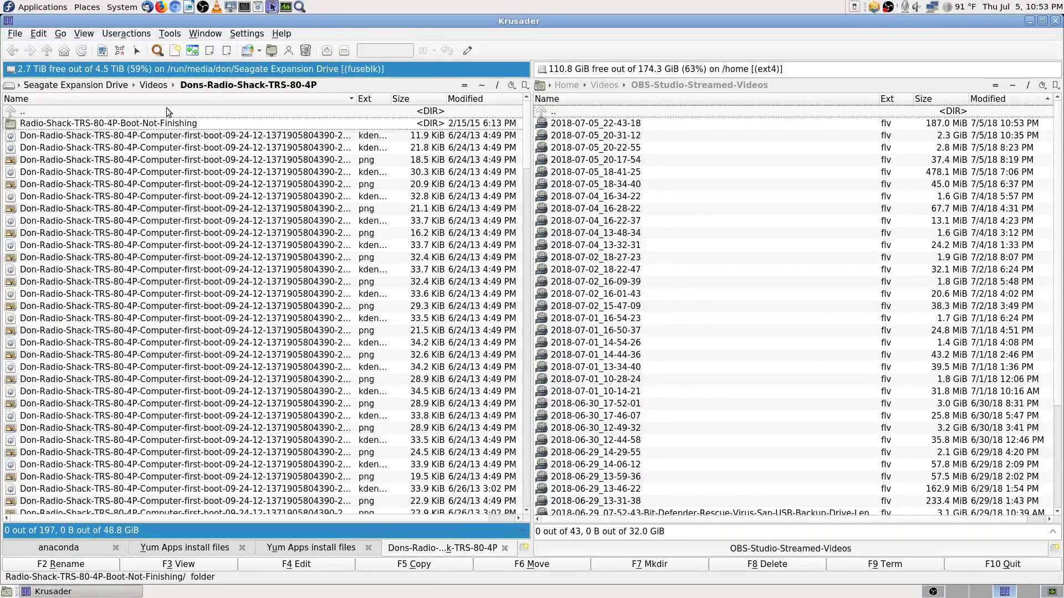
pyautogui.press('Down')
pyautogui.press('Down')
pyautogui.press('Down')
pyautogui.press('Down')
pyautogui.press('Down')
pyautogui.press('Down')
pyautogui.press('Down')
pyautogui.press('Down')
pyautogui.press('Down')
pyautogui.press('Down')
pyautogui.press('Down')
pyautogui.press('Down')
pyautogui.press('Down')
pyautogui.press('Down')
pyautogui.press('Down')
pyautogui.press('Down')
pyautogui.press('Down')
pyautogui.press('Down')
pyautogui.press('Down')
pyautogui.press('Down')
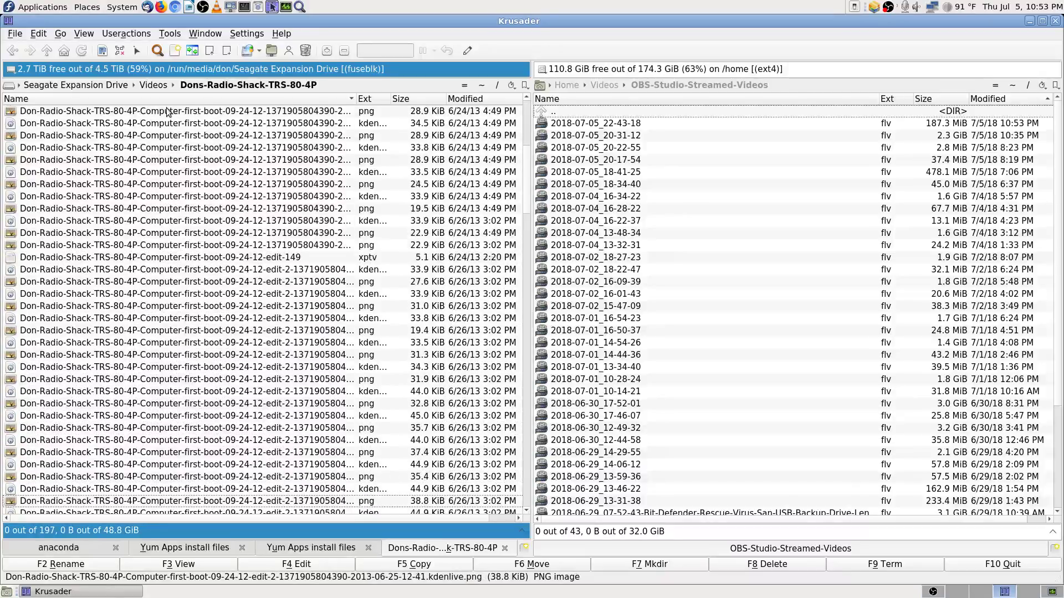
pyautogui.press('Down')
pyautogui.press('Down')
pyautogui.press('Down')
pyautogui.press('Down')
pyautogui.press('Down')
pyautogui.press('Down')
pyautogui.press('Down')
pyautogui.press('Down')
pyautogui.press('Down')
pyautogui.press('Down')
pyautogui.press('Down')
pyautogui.press('Down')
pyautogui.press('Down')
pyautogui.press('Down')
pyautogui.press('Down')
pyautogui.press('Down')
pyautogui.press('Down')
pyautogui.press('Down')
pyautogui.press('Down')
pyautogui.press('Down')
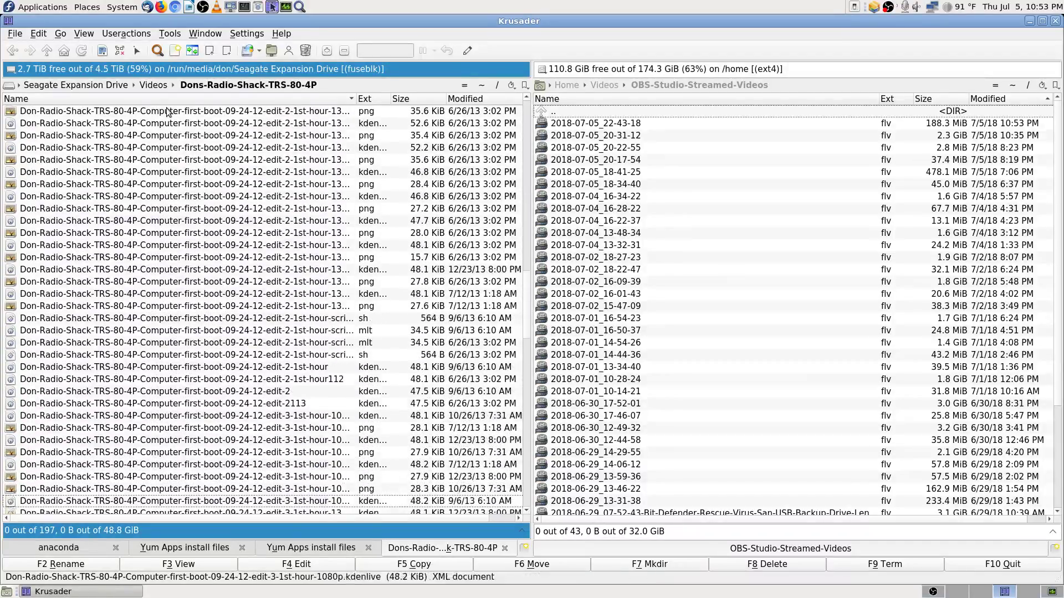
pyautogui.press('Down')
pyautogui.press('Down')
pyautogui.press('Down')
pyautogui.press('Down')
pyautogui.press('Down')
pyautogui.press('Down')
pyautogui.press('Down')
pyautogui.press('Down')
pyautogui.press('Down')
pyautogui.press('Down')
pyautogui.press('Down')
pyautogui.press('Down')
pyautogui.press('Down')
pyautogui.press('Down')
pyautogui.press('Down')
pyautogui.press('Down')
pyautogui.press('Down')
pyautogui.press('Down')
pyautogui.press('Down')
pyautogui.press('Down')
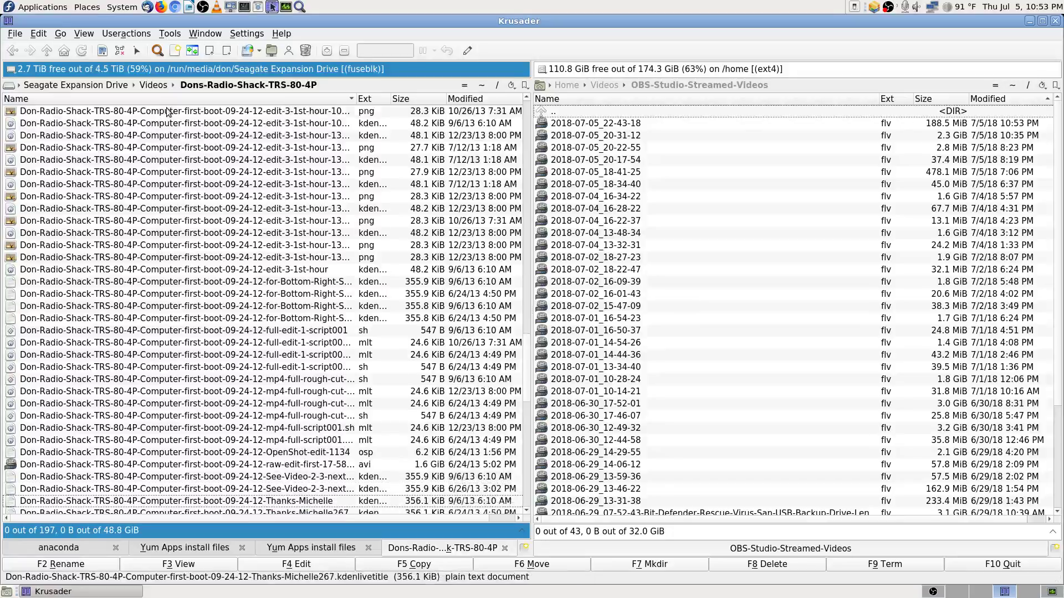
pyautogui.press('Down')
pyautogui.press('Down')
# Step: Compare the edit-3-1st-hour562.avi and Edit-3-1St-Hour.avi details, then return to Videos
pyautogui.press('Up')
pyautogui.press('Up')
pyautogui.press('Up')
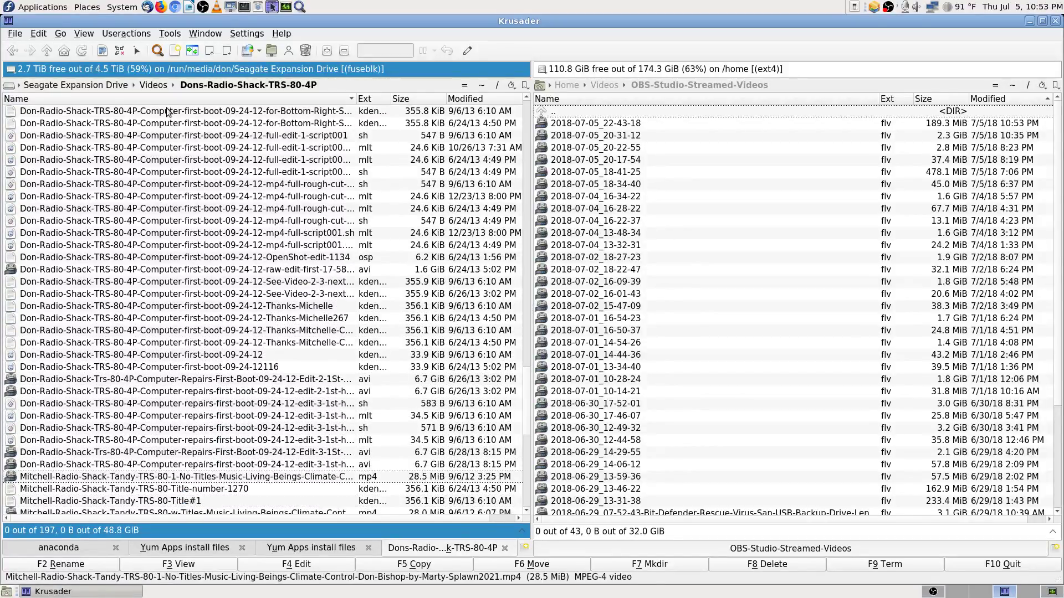
pyautogui.press('Down')
pyautogui.press('Up')
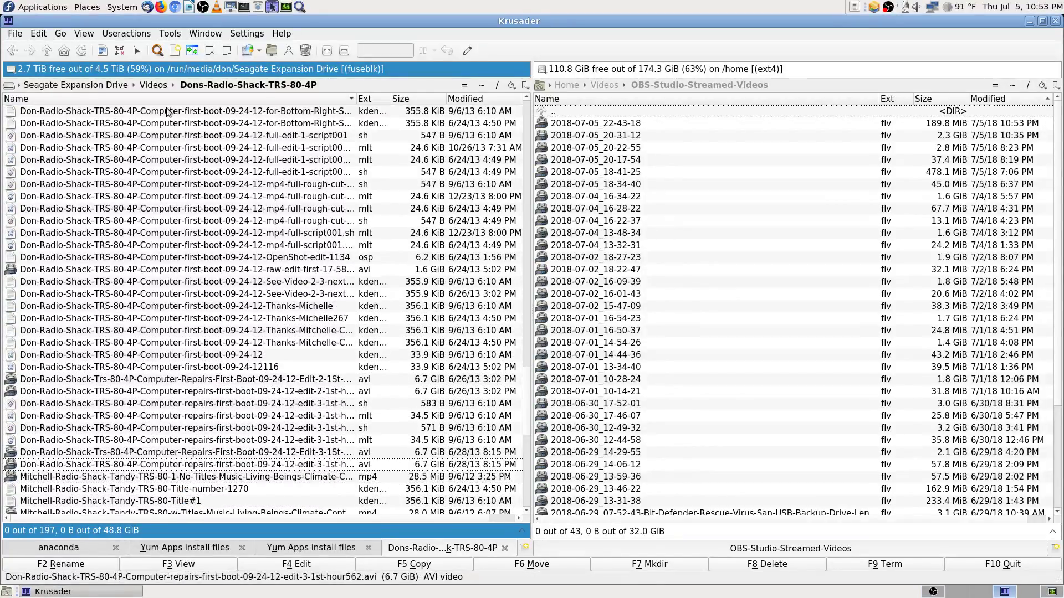
pyautogui.press('Up')
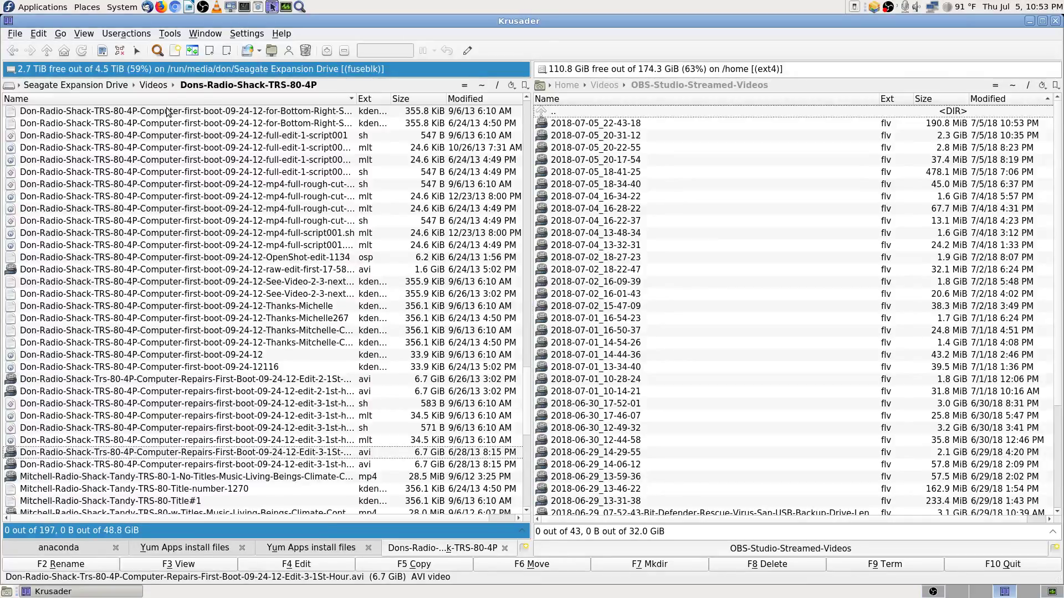
pyautogui.press('Down')
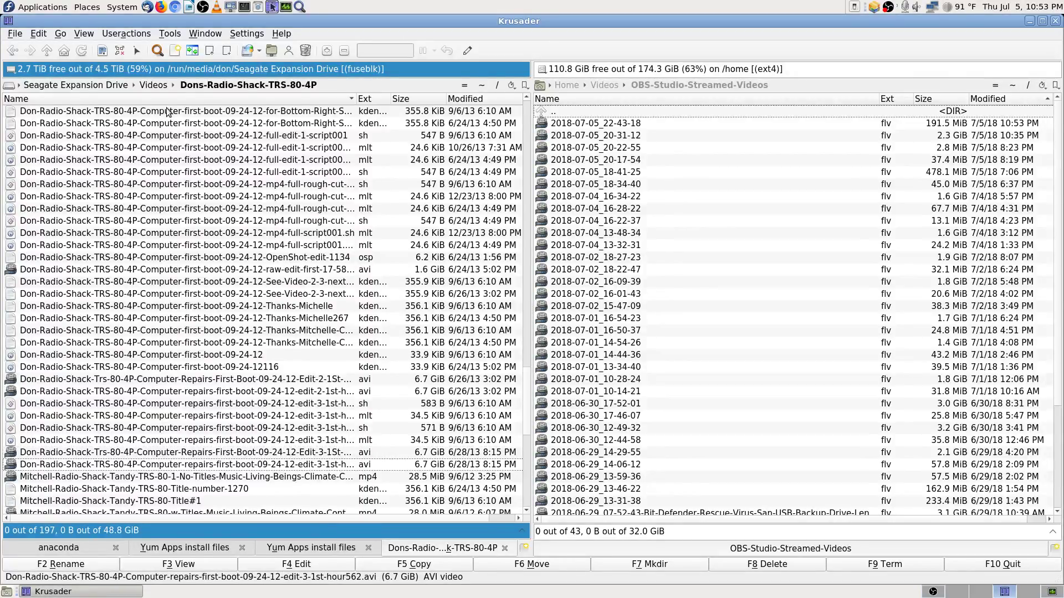
pyautogui.press('Up')
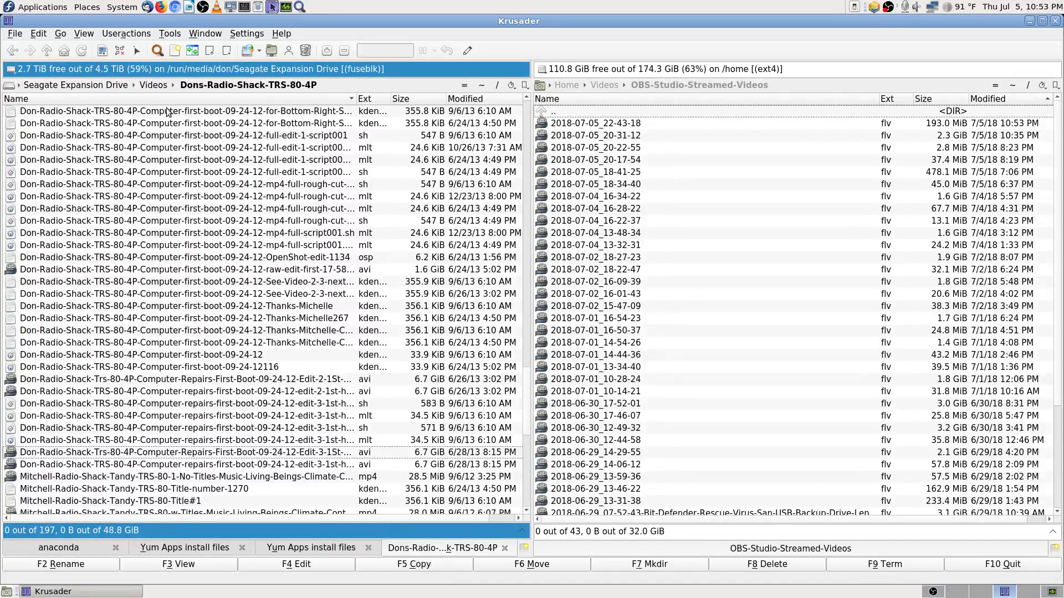
pyautogui.press('Down')
pyautogui.press('Up')
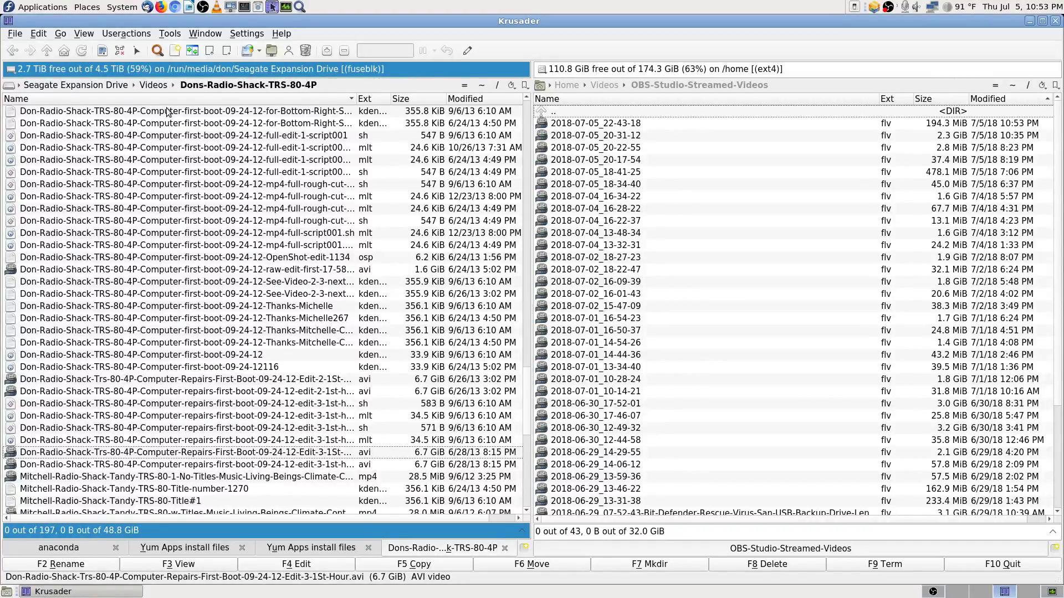
pyautogui.press('BackSpace')
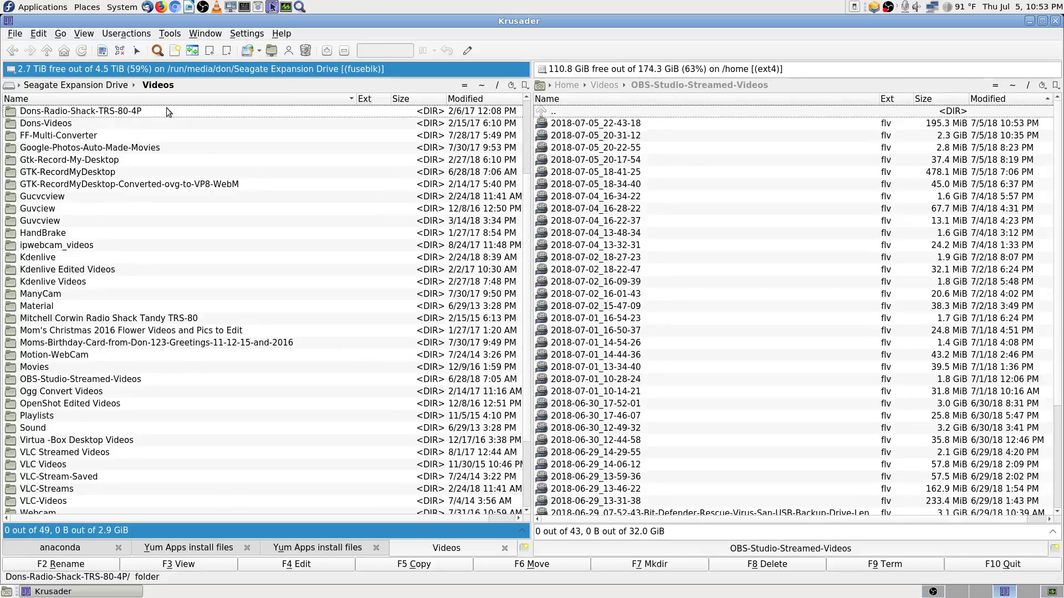
# Step: Open Dons-Videos and browse the Fedora 23, speaker-box, Google collage, dscn2804.mov and snow videos
pyautogui.press('Down')
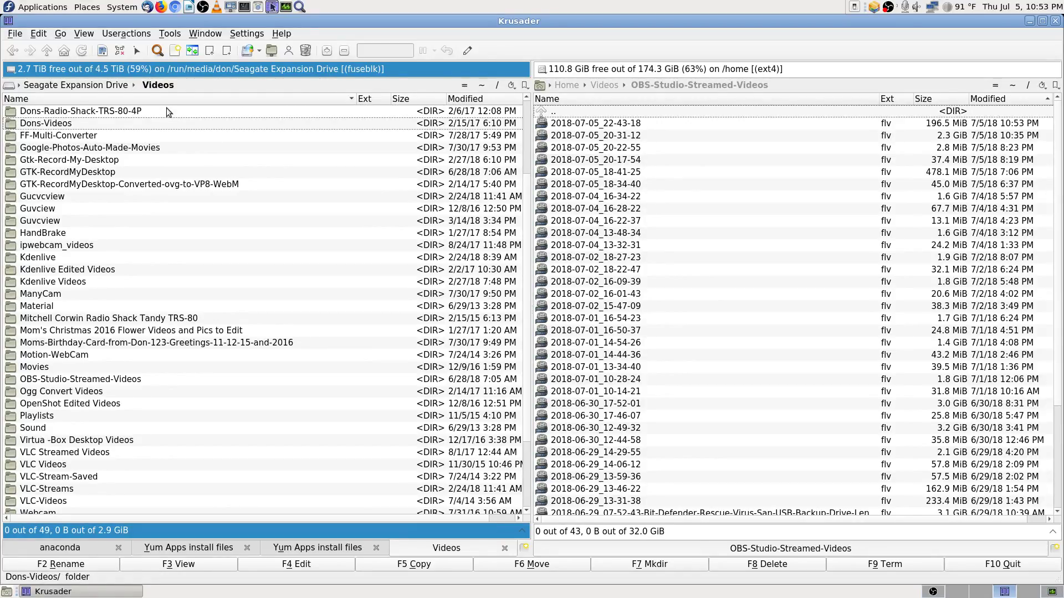
pyautogui.press('Return')
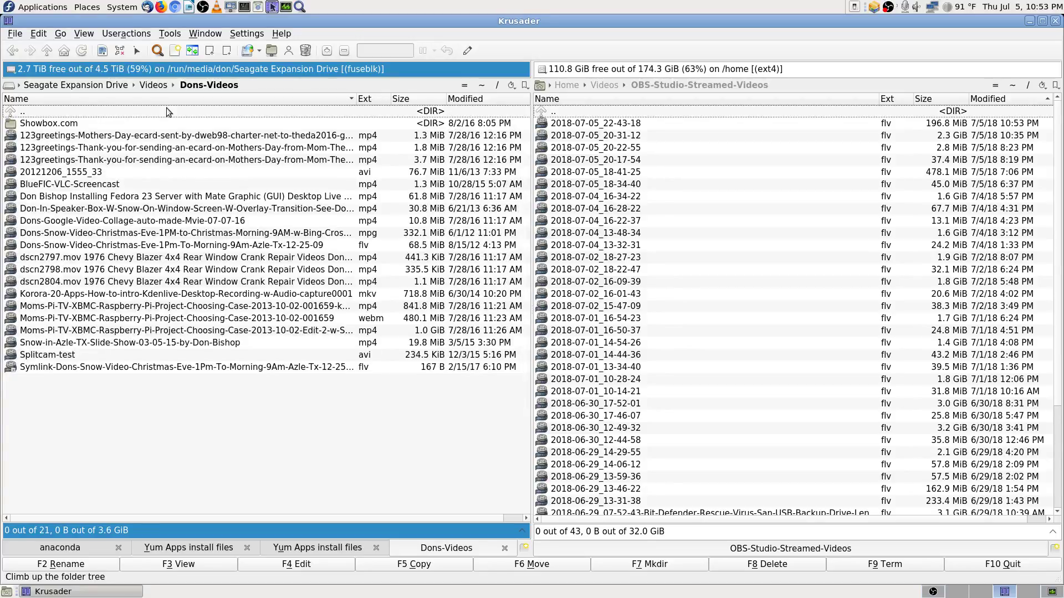
pyautogui.press('Down')
pyautogui.press('Down')
pyautogui.press('Down')
pyautogui.press('Down')
pyautogui.press('Down')
pyautogui.press('Down')
pyautogui.press('Down')
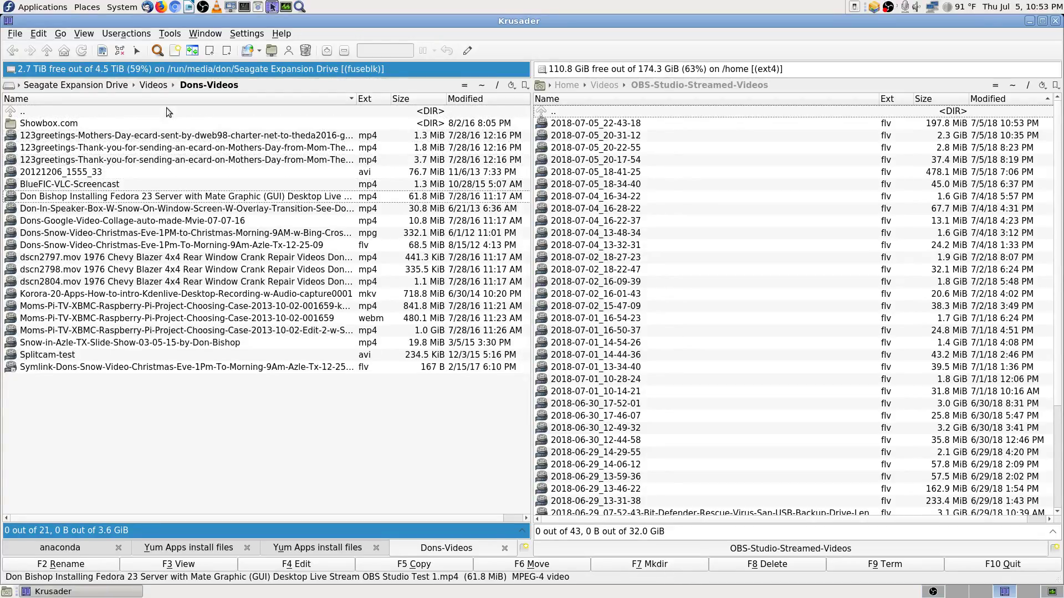
pyautogui.press('Down')
pyautogui.press('Down')
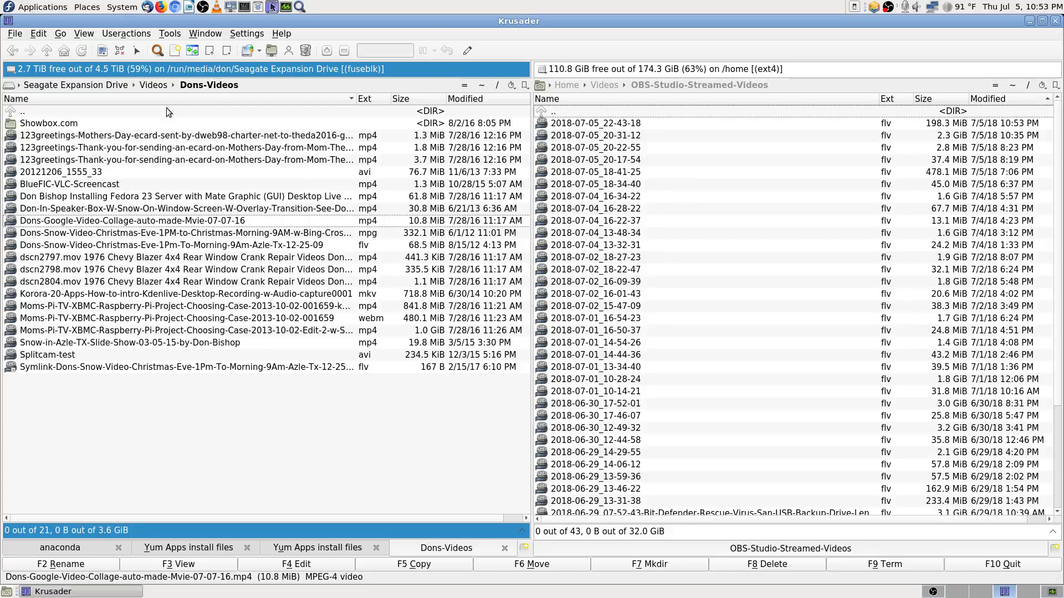
pyautogui.press('Up')
pyautogui.press('Up')
pyautogui.press('Down')
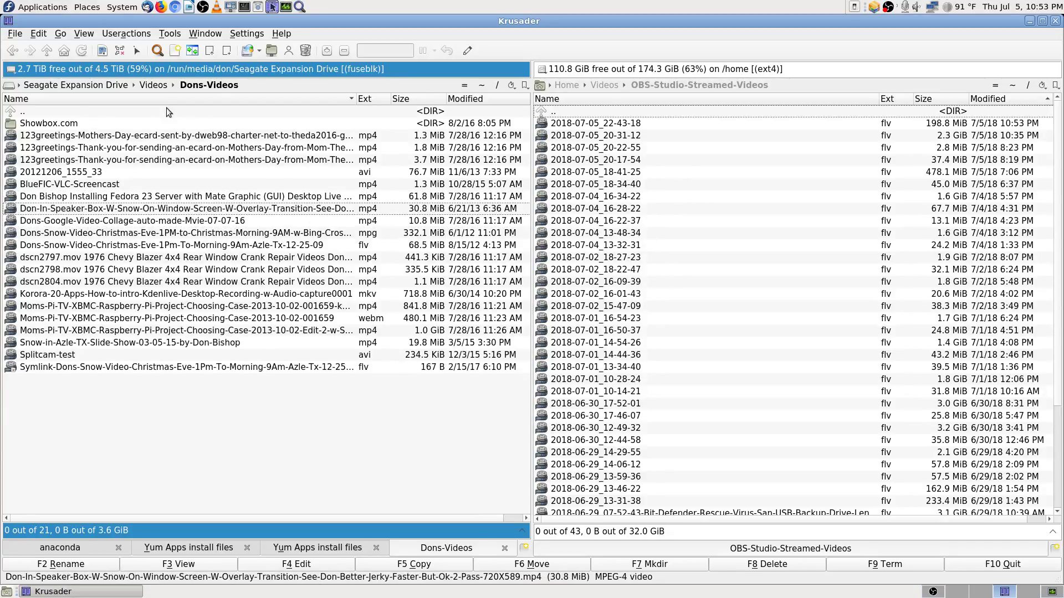
pyautogui.press('Up')
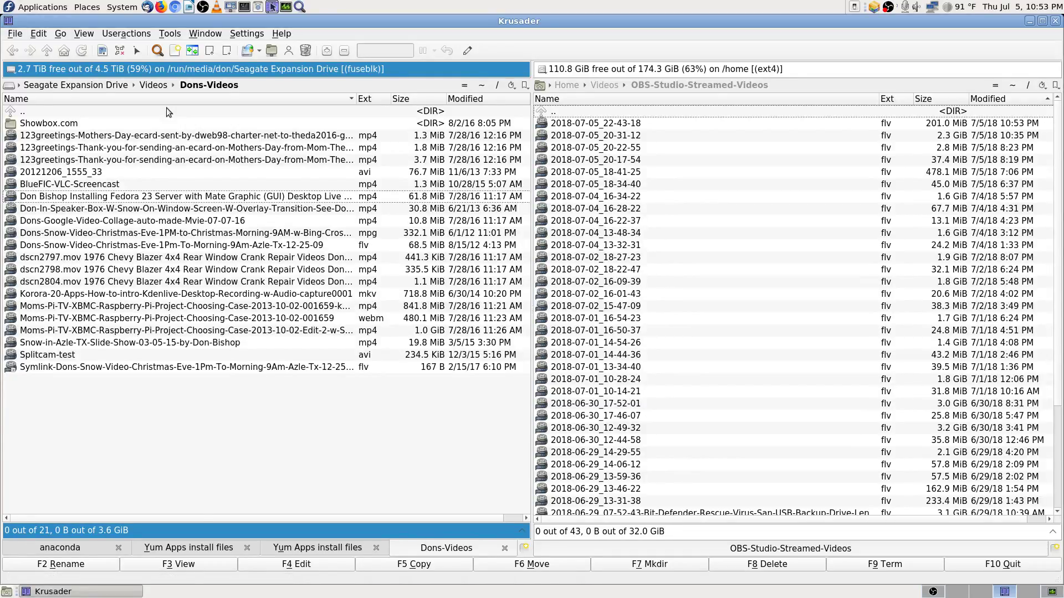
pyautogui.press('Down')
pyautogui.press('Up')
pyautogui.press('Down')
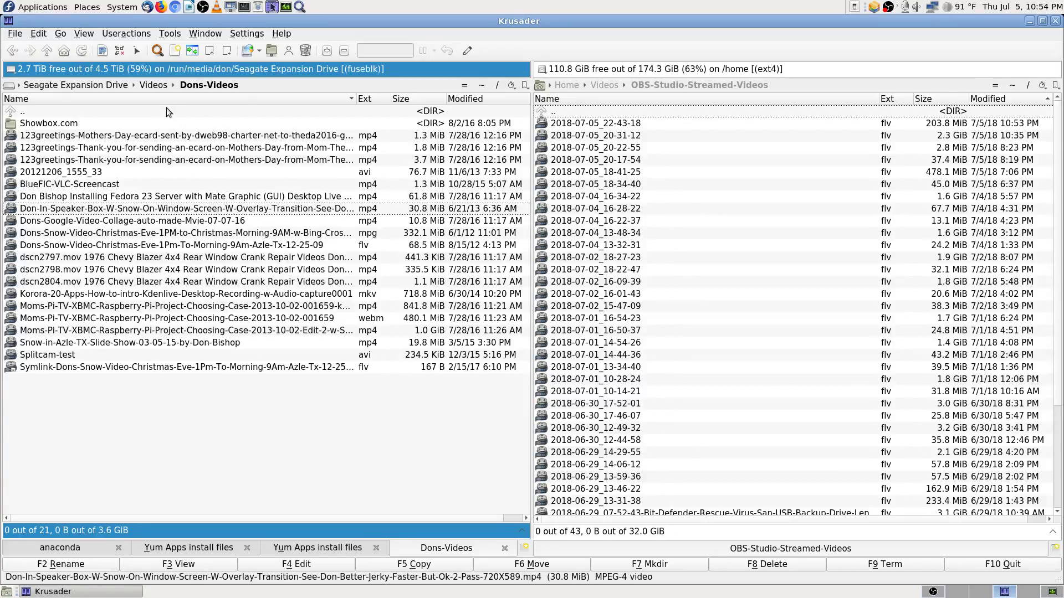
pyautogui.press('Down')
pyautogui.press('Down')
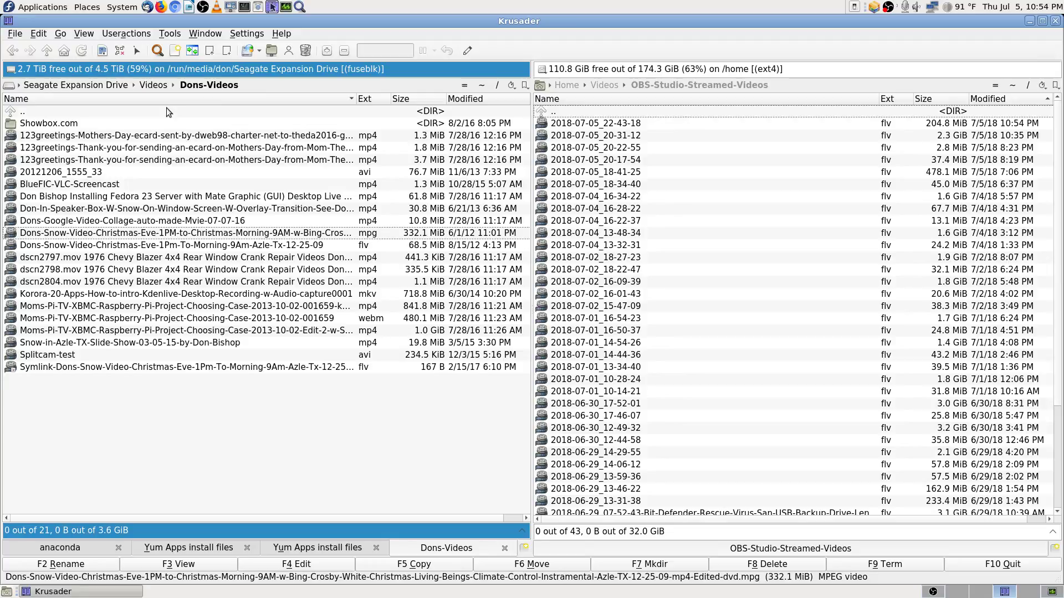
pyautogui.press('Down')
pyautogui.press('Down')
pyautogui.press('Down')
pyautogui.press('Down')
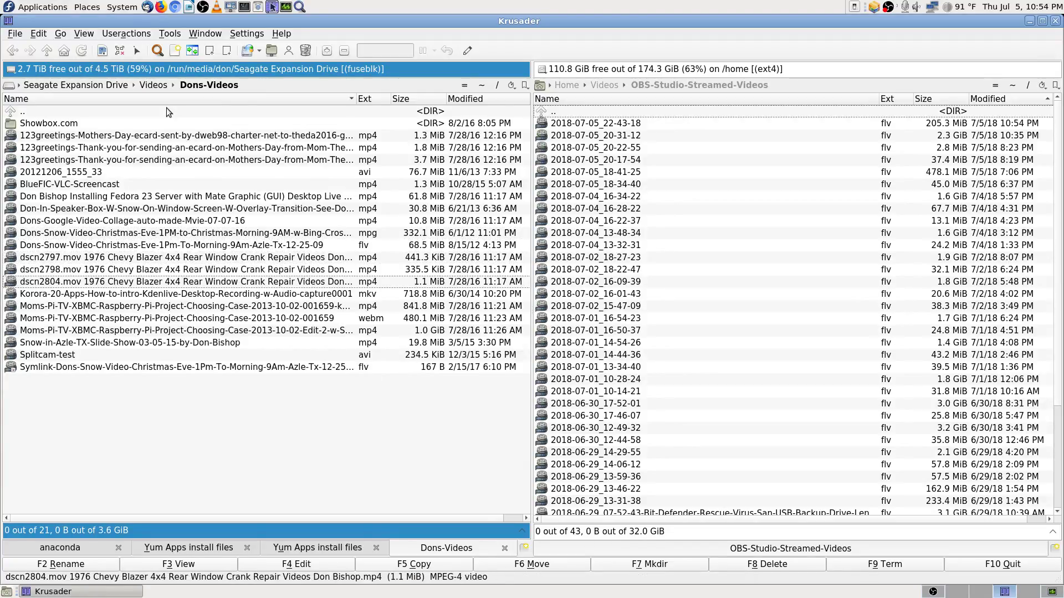
pyautogui.press('Down')
pyautogui.press('Down')
pyautogui.press('Down')
pyautogui.press('Down')
pyautogui.press('Down')
pyautogui.press('Down')
pyautogui.press('Down')
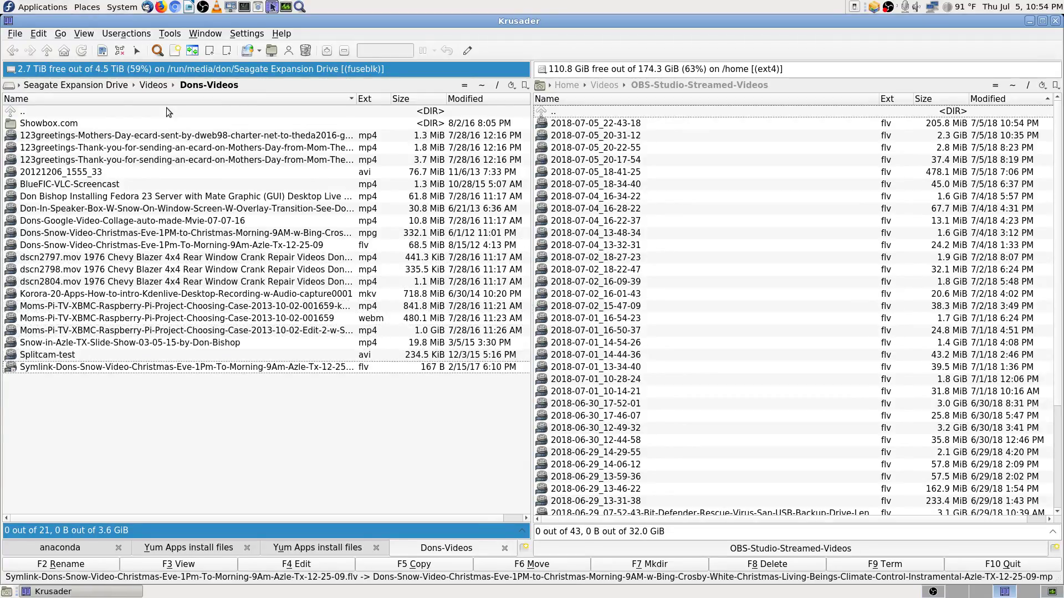
# Step: Go back up to Videos and briefly open the Dons-New-Songs folder
pyautogui.press('BackSpace')
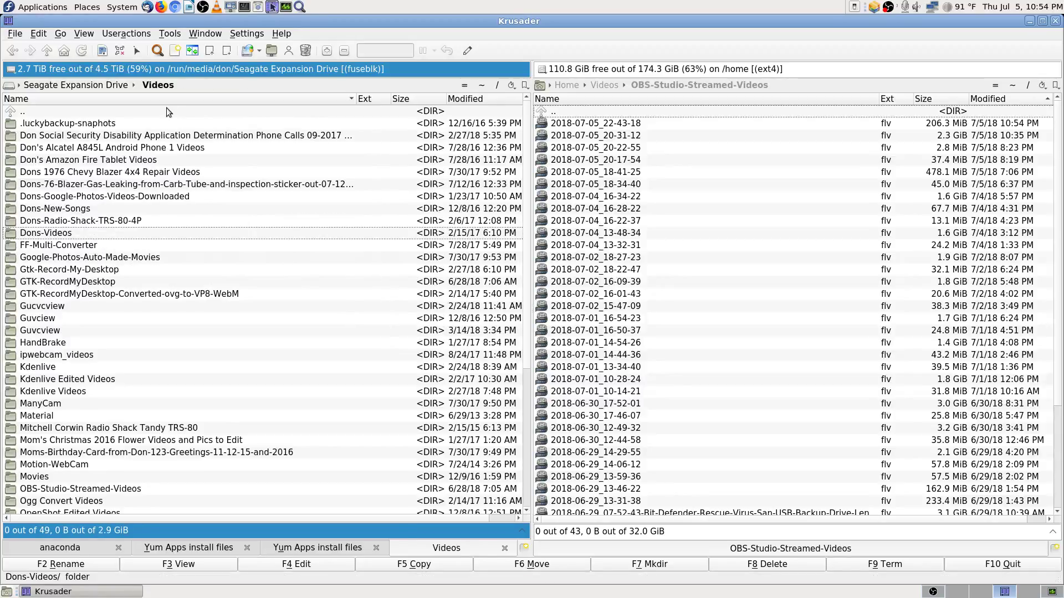
pyautogui.press('Up')
pyautogui.press('Up')
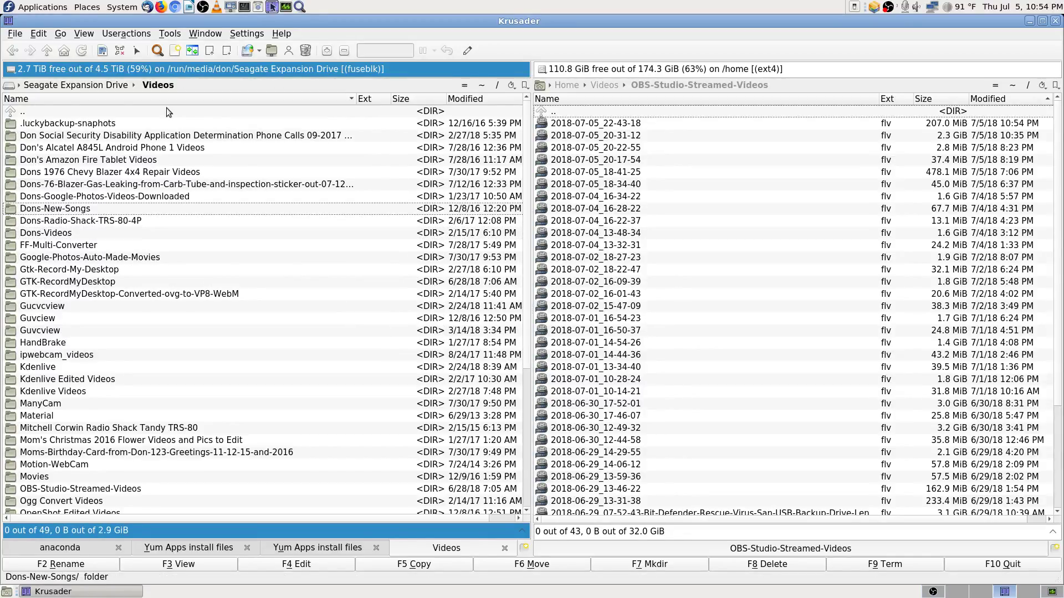
pyautogui.press('Up')
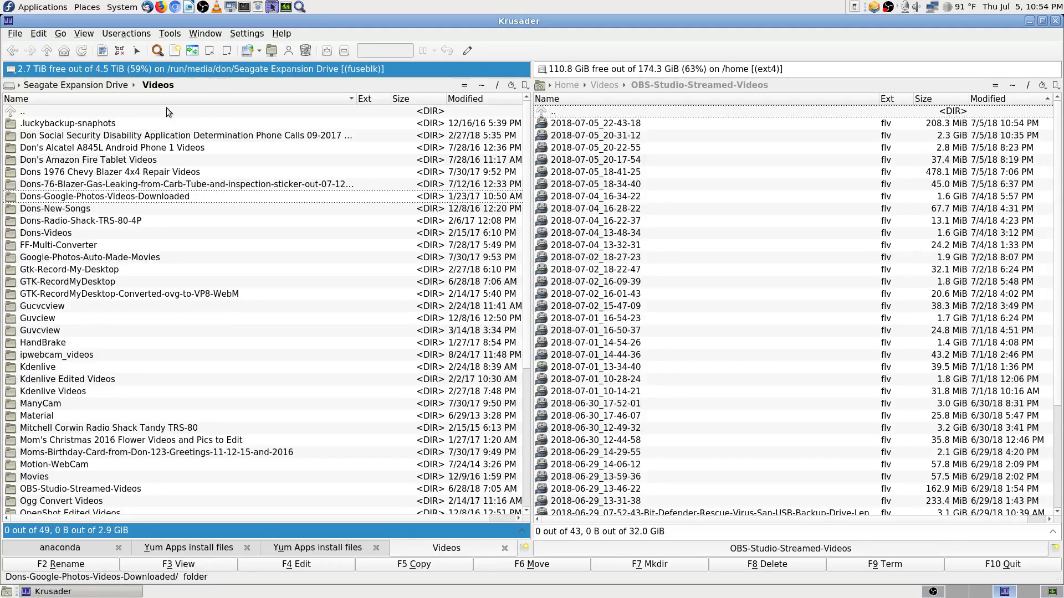
pyautogui.press('Down')
pyautogui.press('Return')
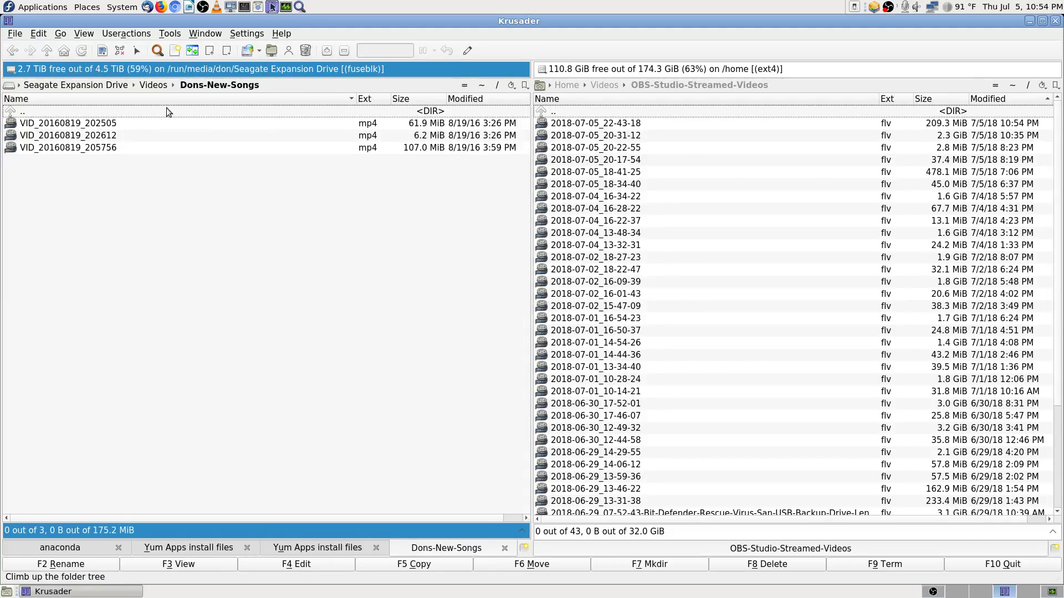
pyautogui.press('Return')
# Step: Move through the Videos folders to FF-Multi-Converter and open it
pyautogui.press('Up')
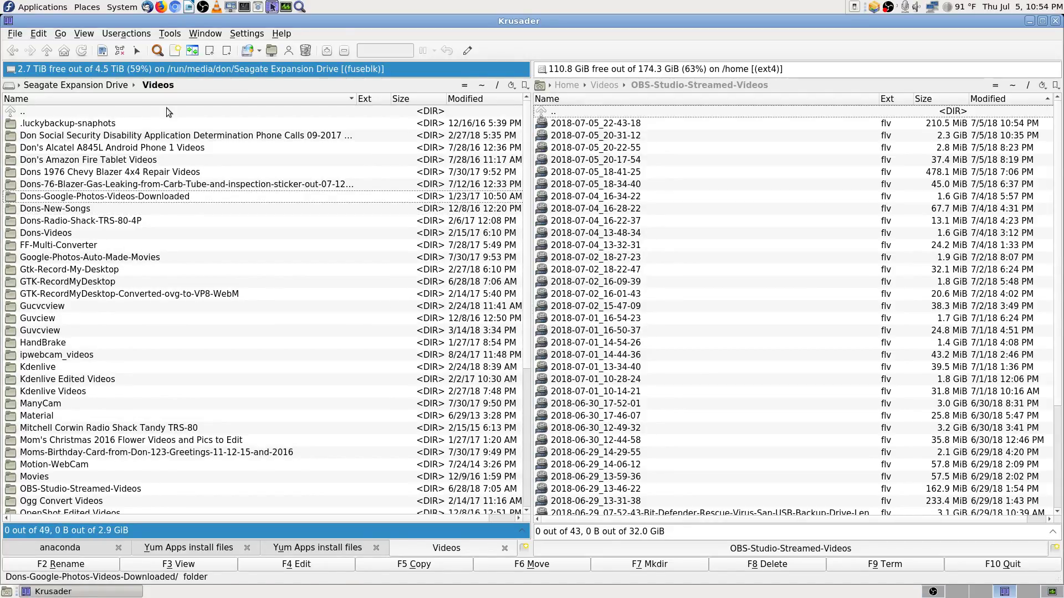
pyautogui.press('Up')
pyautogui.press('Up')
pyautogui.press('Up')
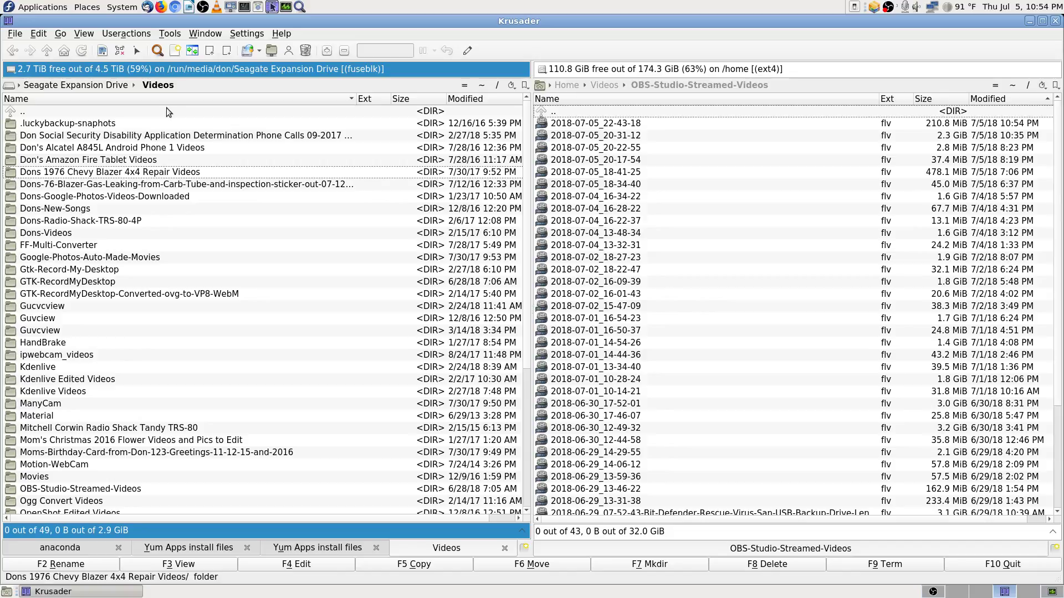
pyautogui.press('Up')
pyautogui.press('Up')
pyautogui.press('Up')
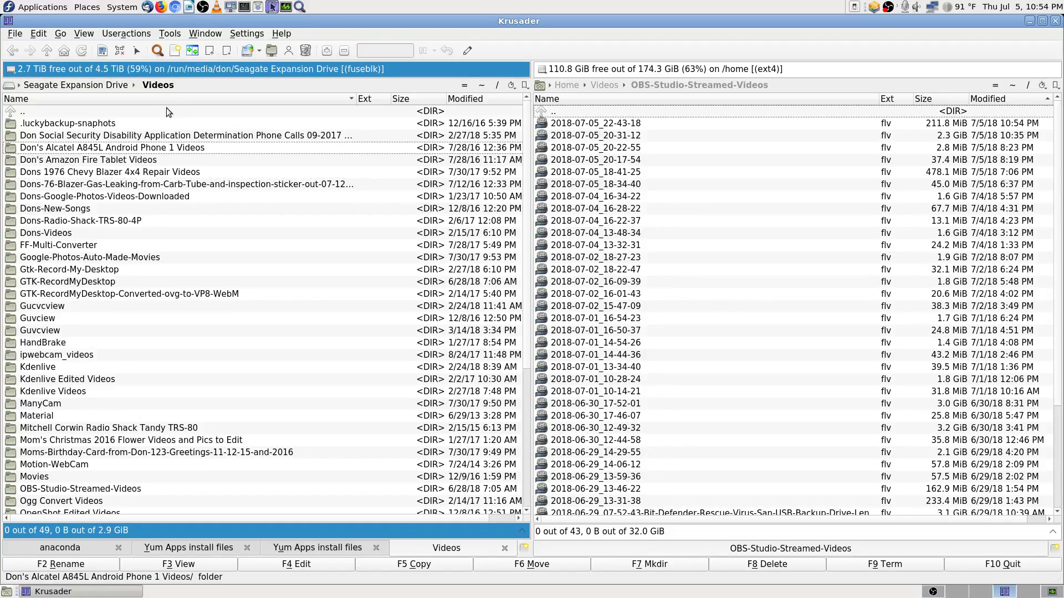
pyautogui.press('Down')
pyautogui.press('Down')
pyautogui.press('Down')
pyautogui.press('Down')
pyautogui.press('Down')
pyautogui.press('Down')
pyautogui.press('Down')
pyautogui.press('Down')
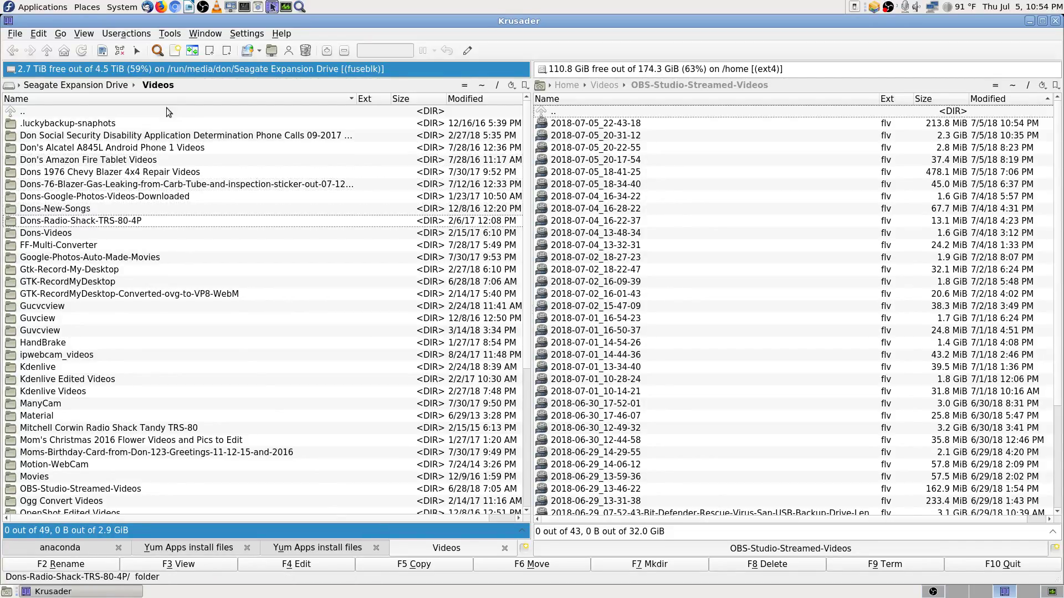
pyautogui.press('Down')
pyautogui.press('Down')
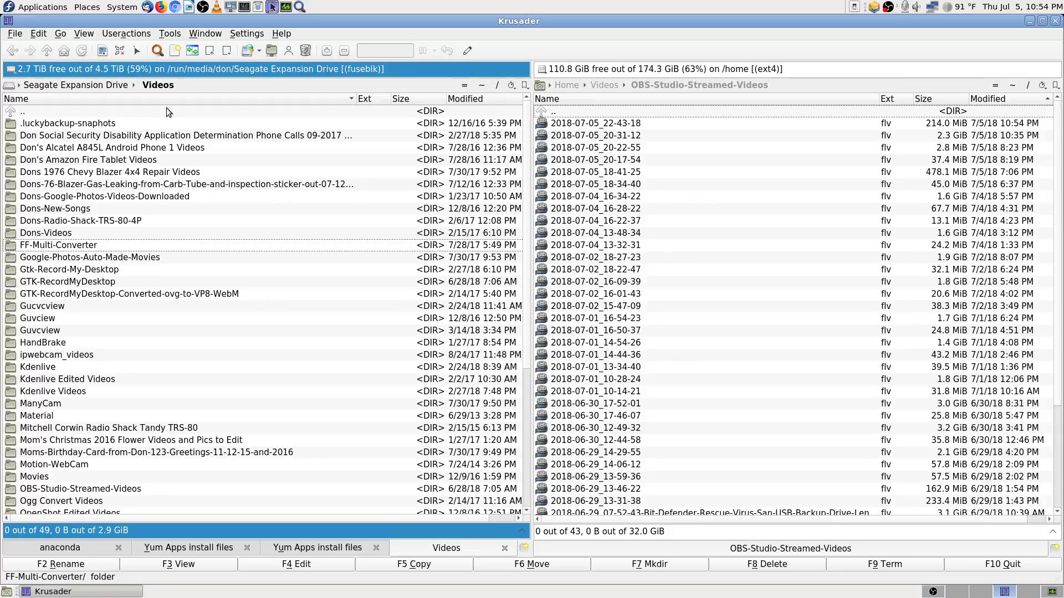
pyautogui.press('Return')
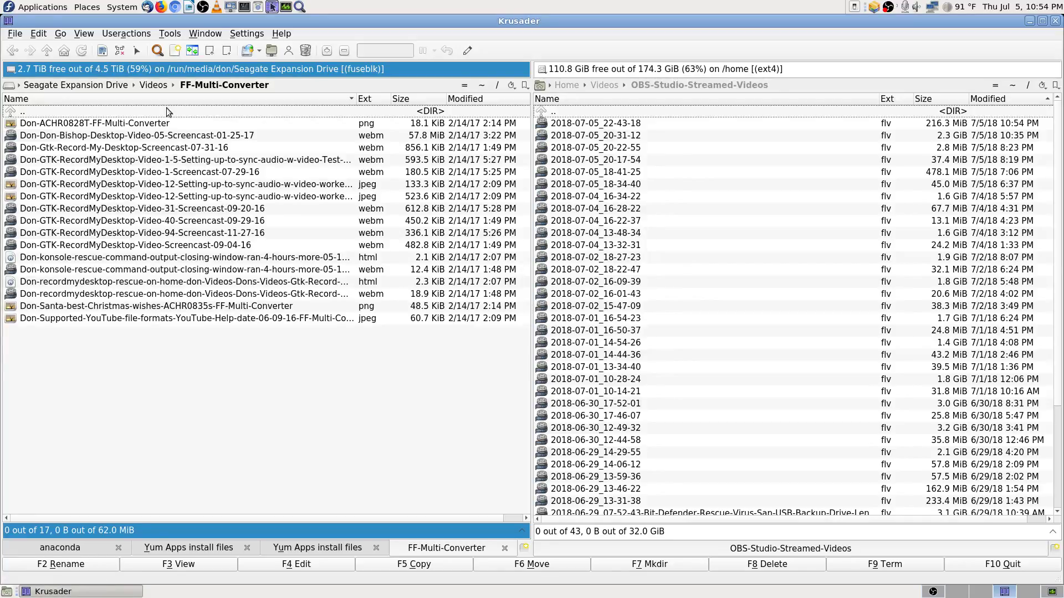
pyautogui.press('Down')
pyautogui.press('Down')
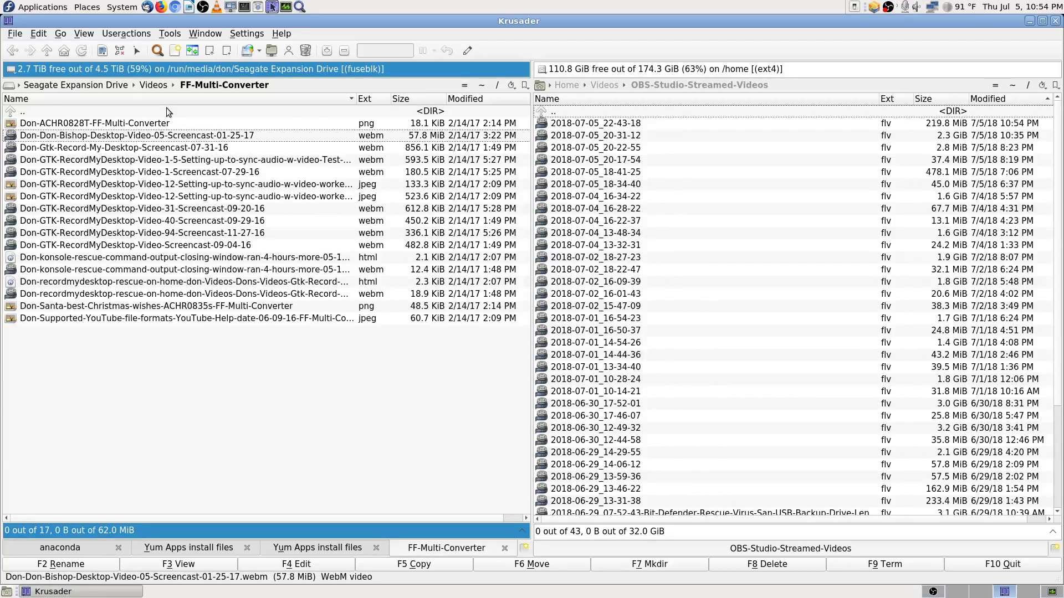
pyautogui.press('Down')
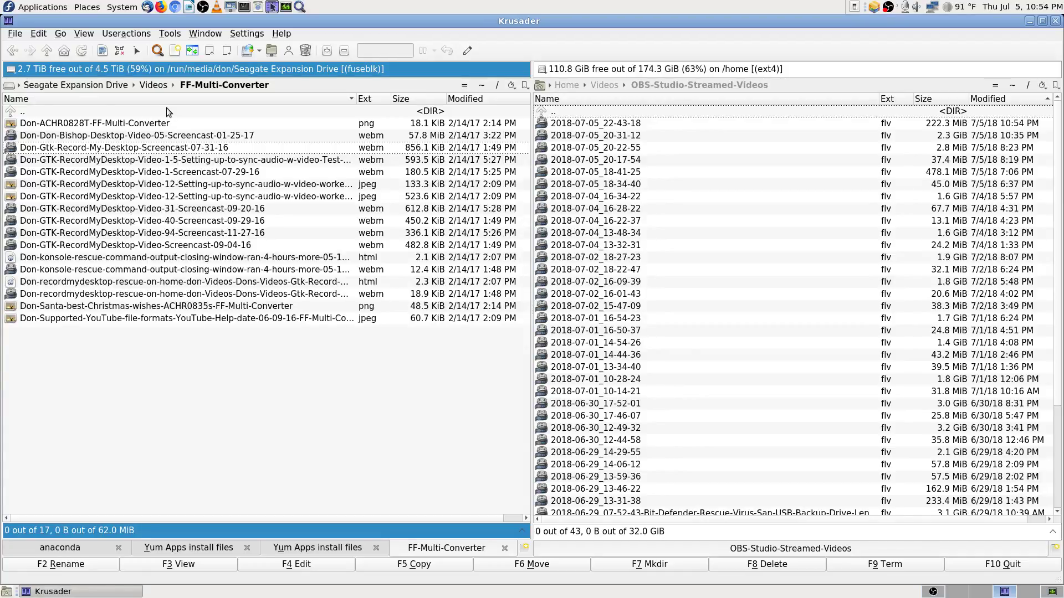
pyautogui.press('Down')
# Step: Return to Videos, quick-search 'don', and play the 30.8 MiB speaker-box mp4 in VLC
pyautogui.press('Up')
pyautogui.press('BackSpace')
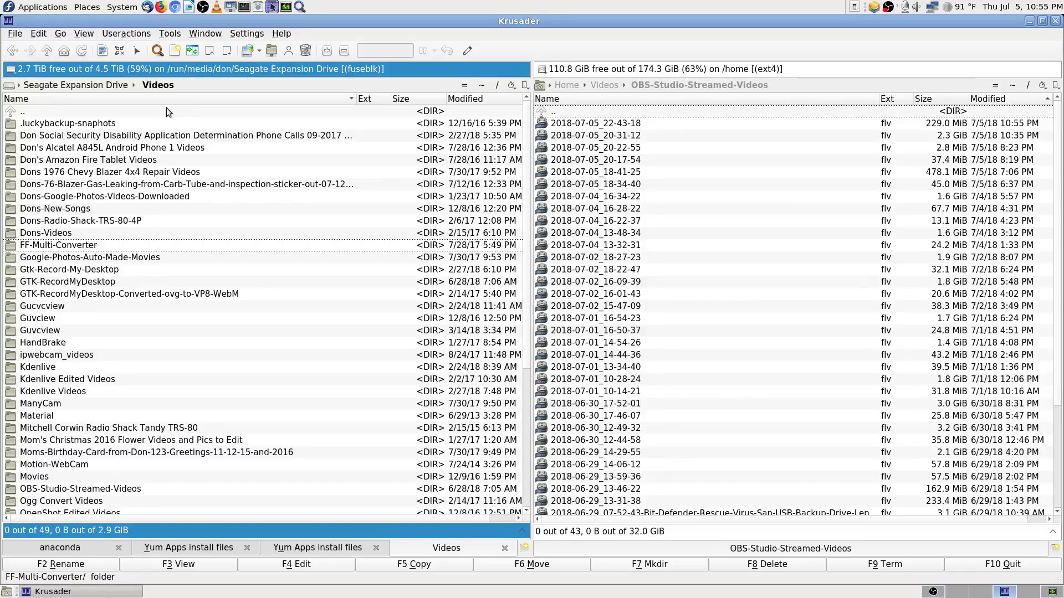
pyautogui.write('don')
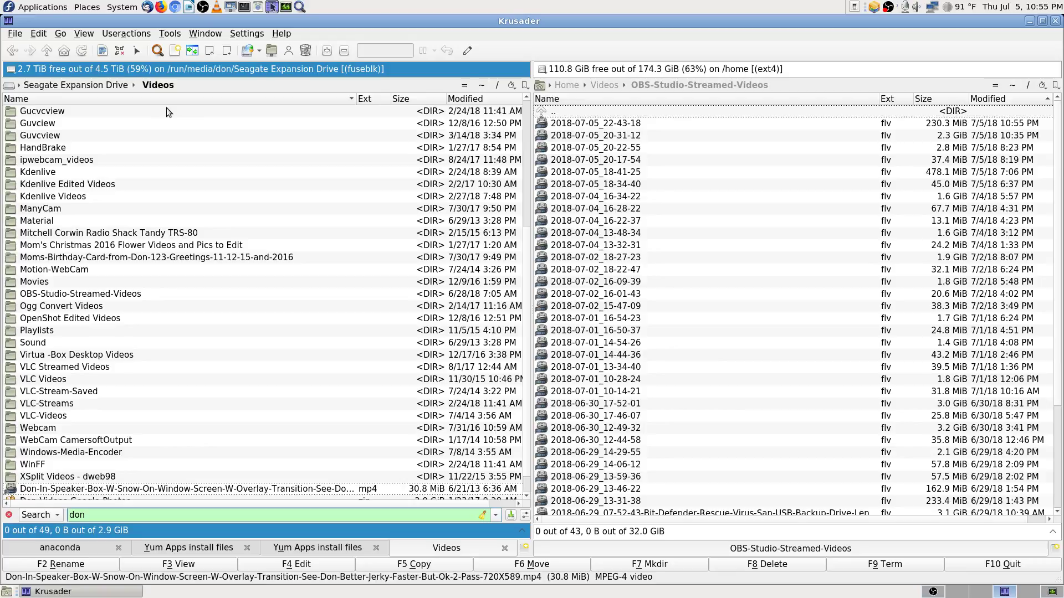
pyautogui.press('Down')
pyautogui.press('Up')
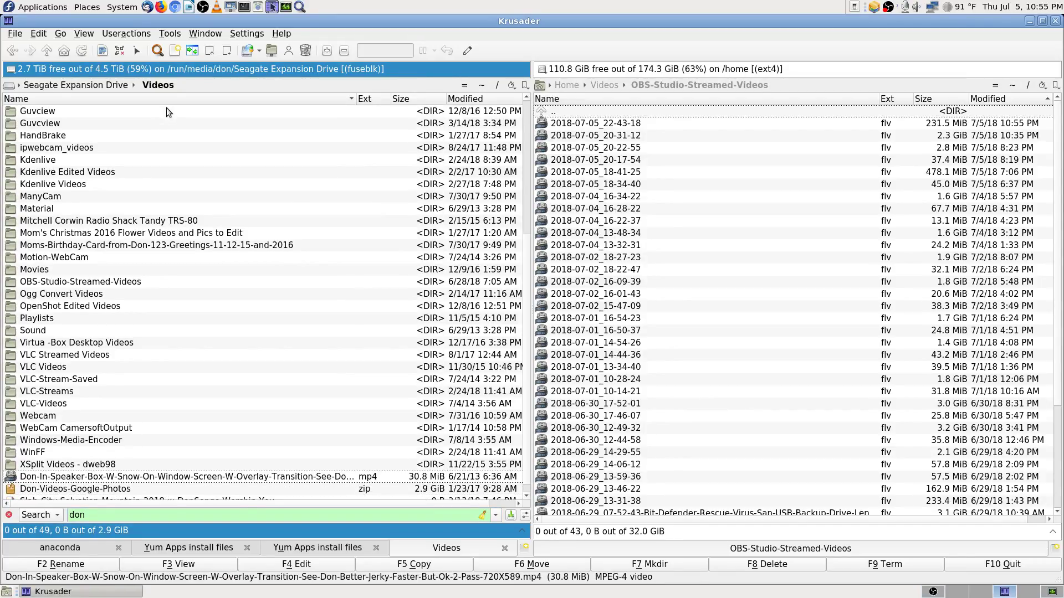
pyautogui.press('Return')
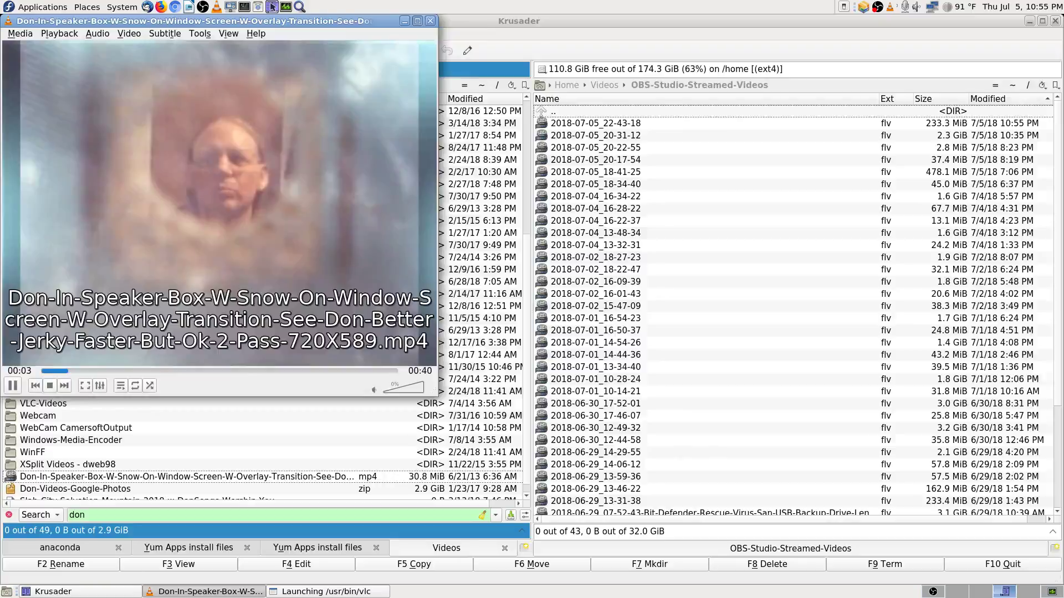
# Step: Maximize VLC, watch the speaker-box video to its end card, and close the player
pyautogui.click(417, 21)
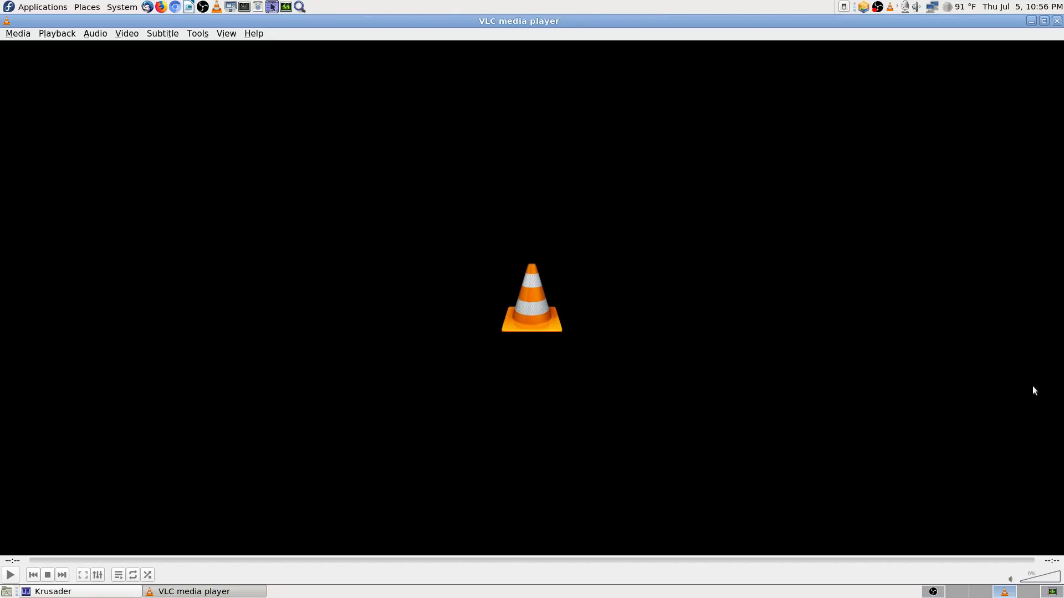
pyautogui.click(1057, 24)
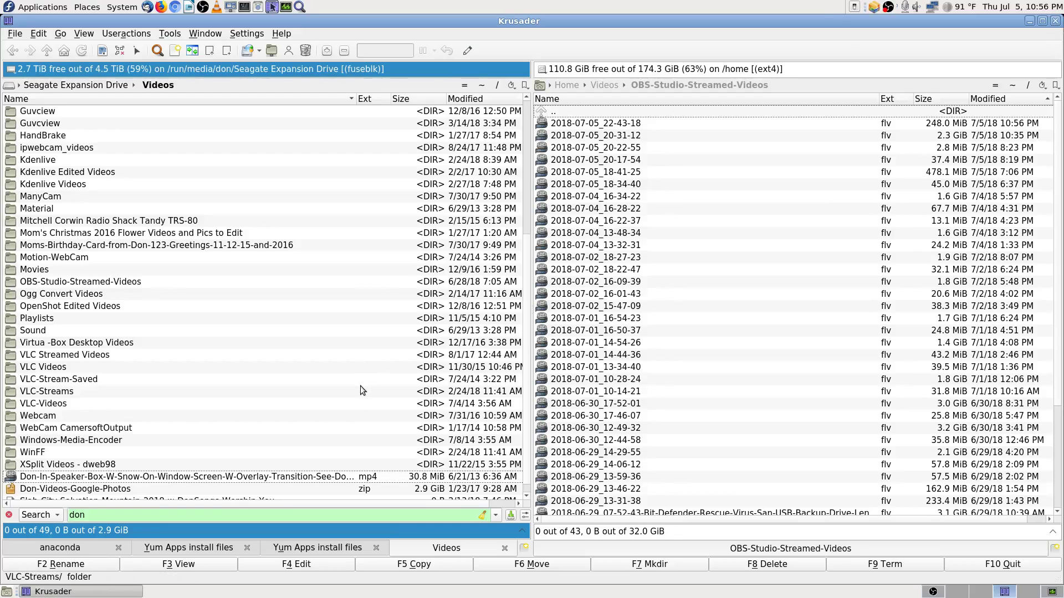
# Step: Move down the backup drive's Videos list in the left panel to the Radio-Shack-TRS-80-4P folder
pyautogui.scroll(4, 360, 385)
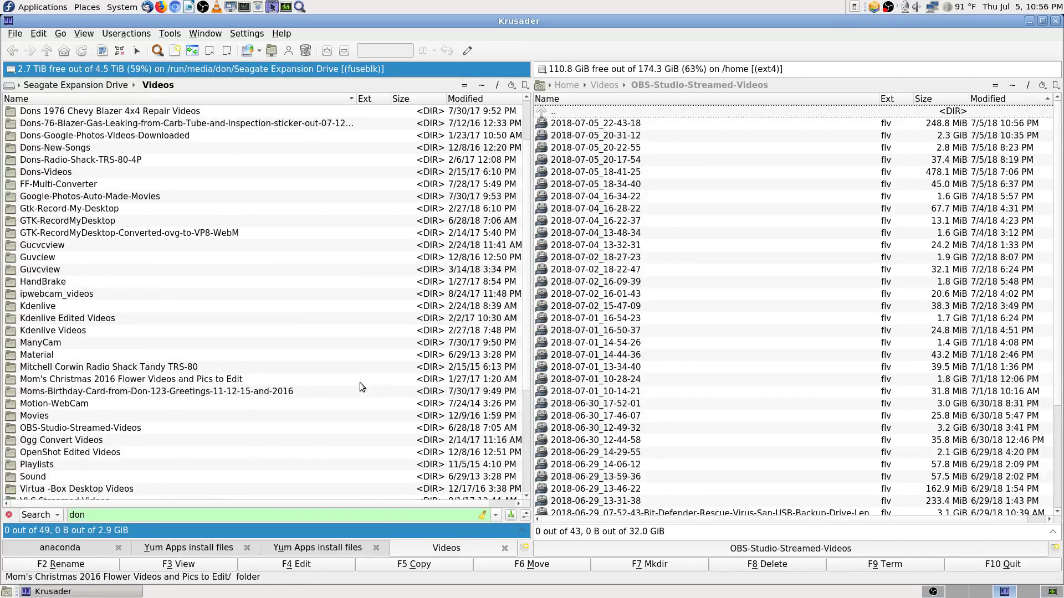
pyautogui.scroll(-4, 360, 382)
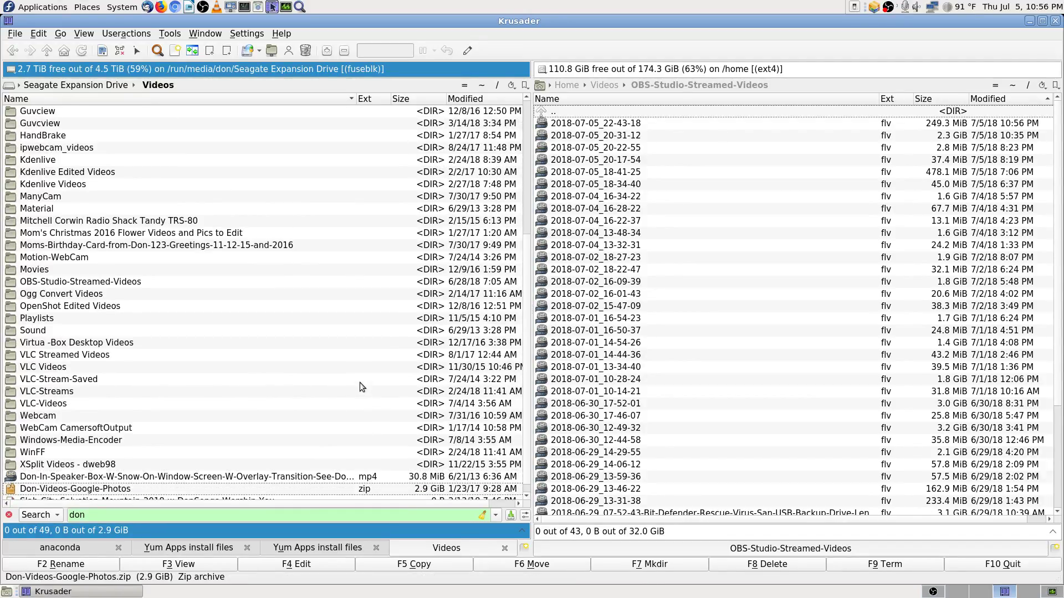
pyautogui.scroll(5, 360, 383)
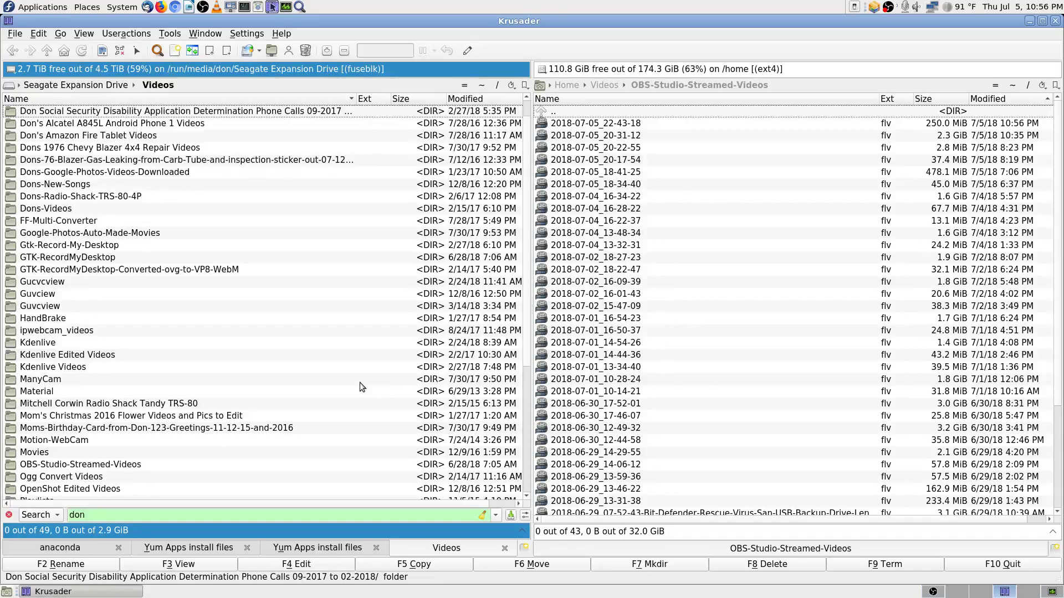
pyautogui.press('Down')
pyautogui.press('Down')
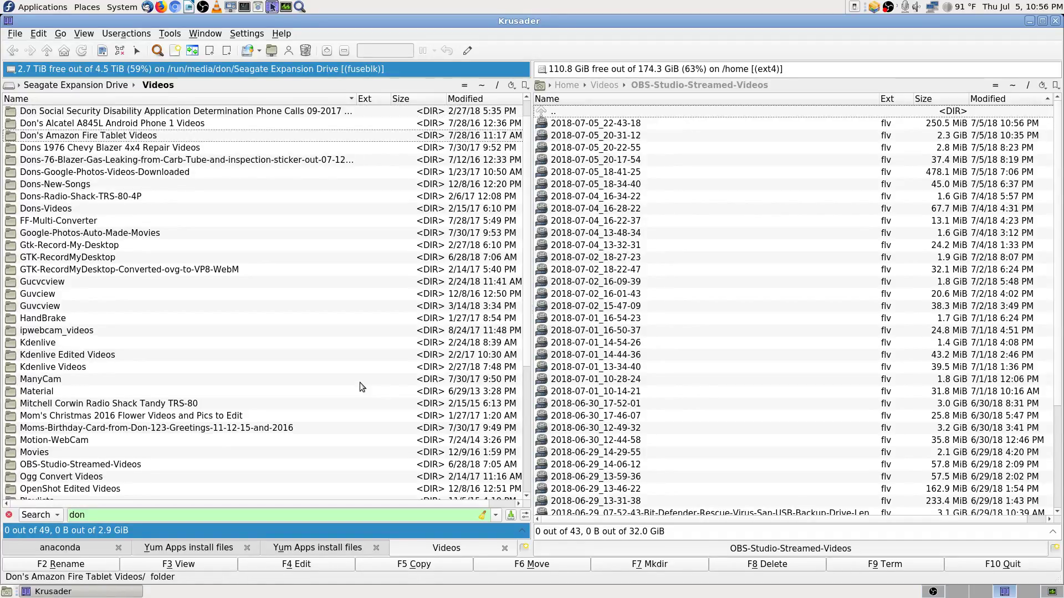
pyautogui.press('Down')
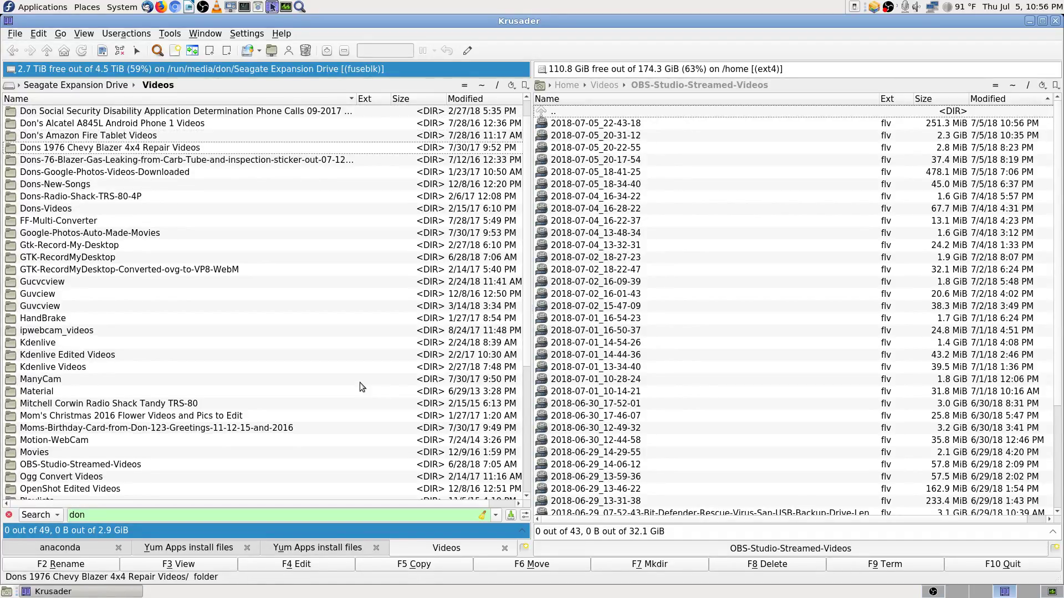
pyautogui.press('Down')
pyautogui.press('Down')
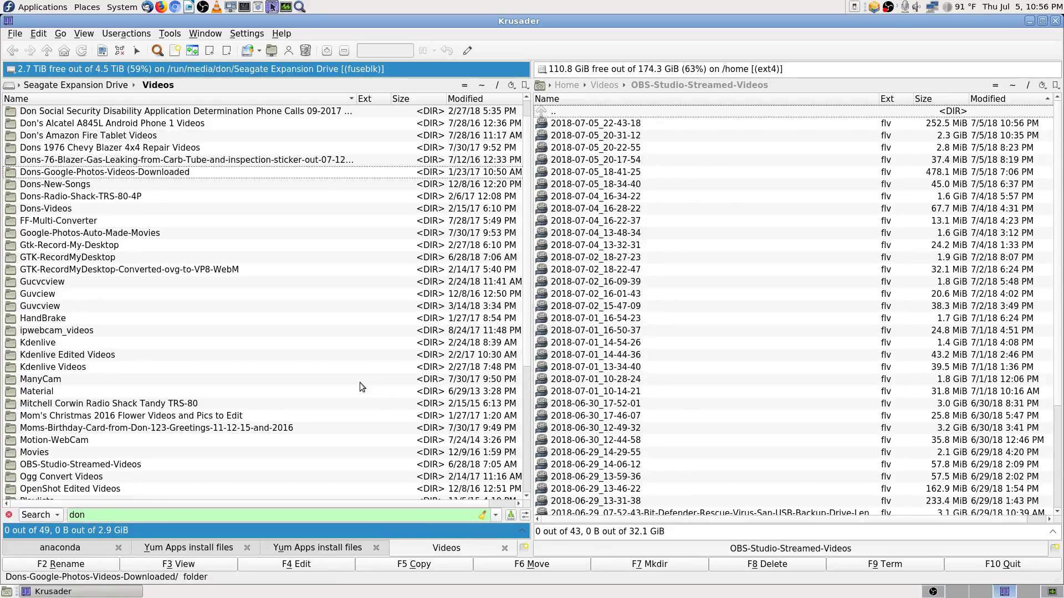
pyautogui.press('Down')
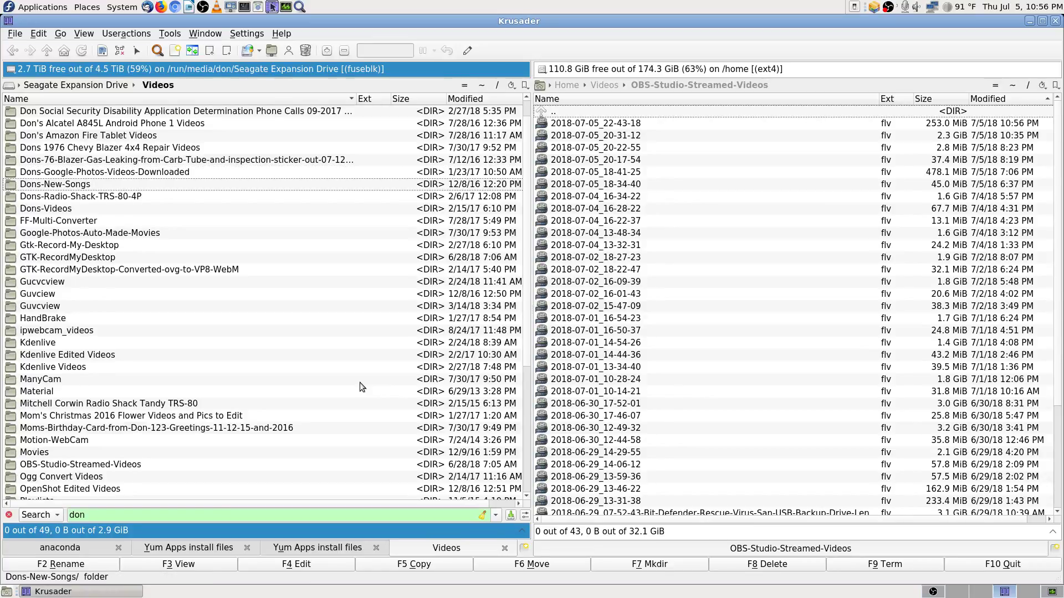
pyautogui.press('Down')
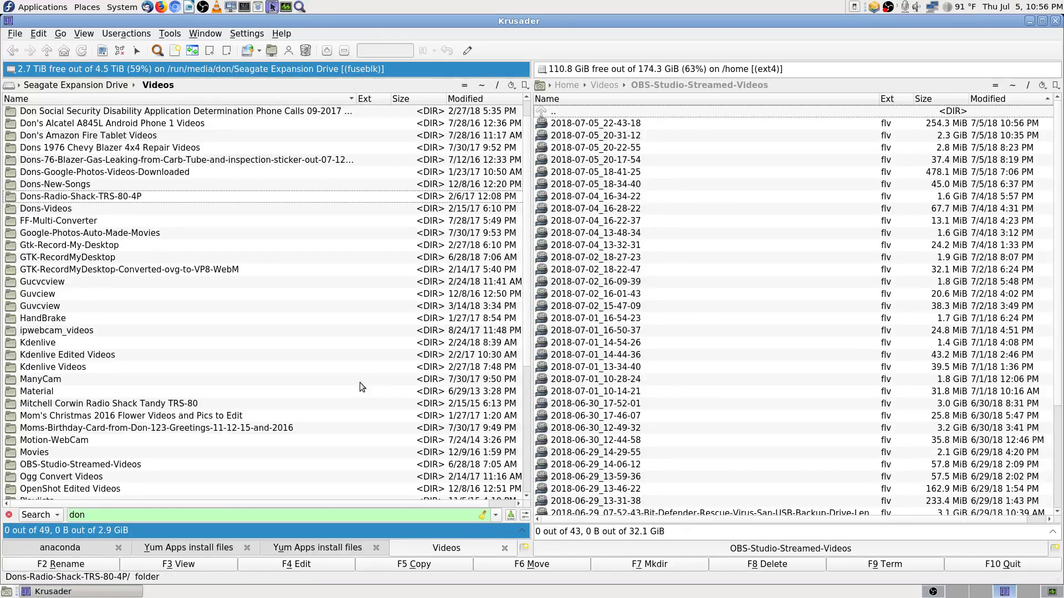
pyautogui.press('Down')
pyautogui.press('Up')
pyautogui.press('Up')
pyautogui.press('Up')
pyautogui.press('Up')
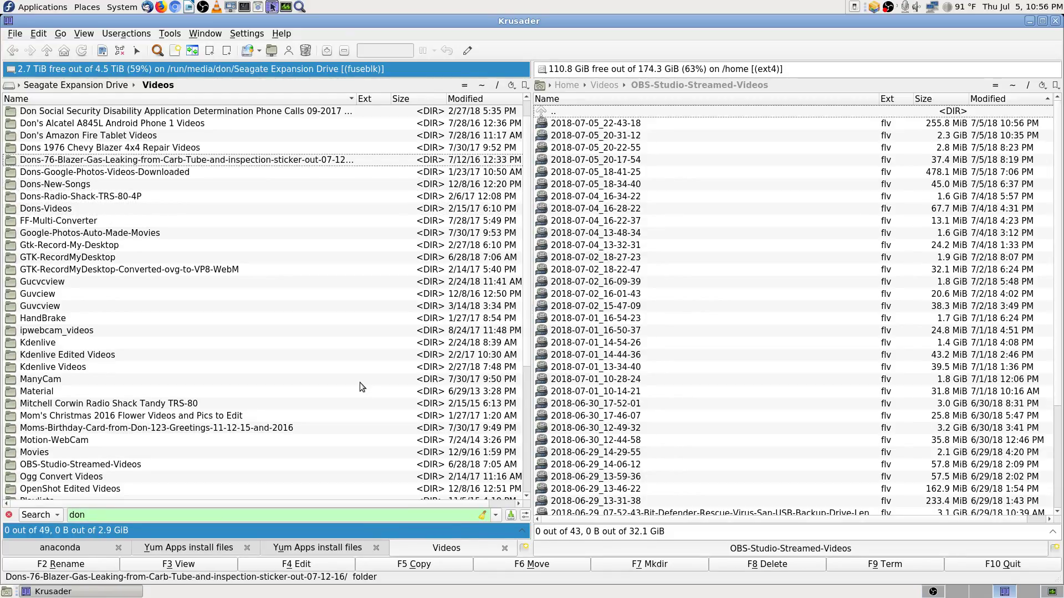
pyautogui.press('Up')
pyautogui.press('Up')
pyautogui.press('Up')
pyautogui.press('Up')
pyautogui.press('Up')
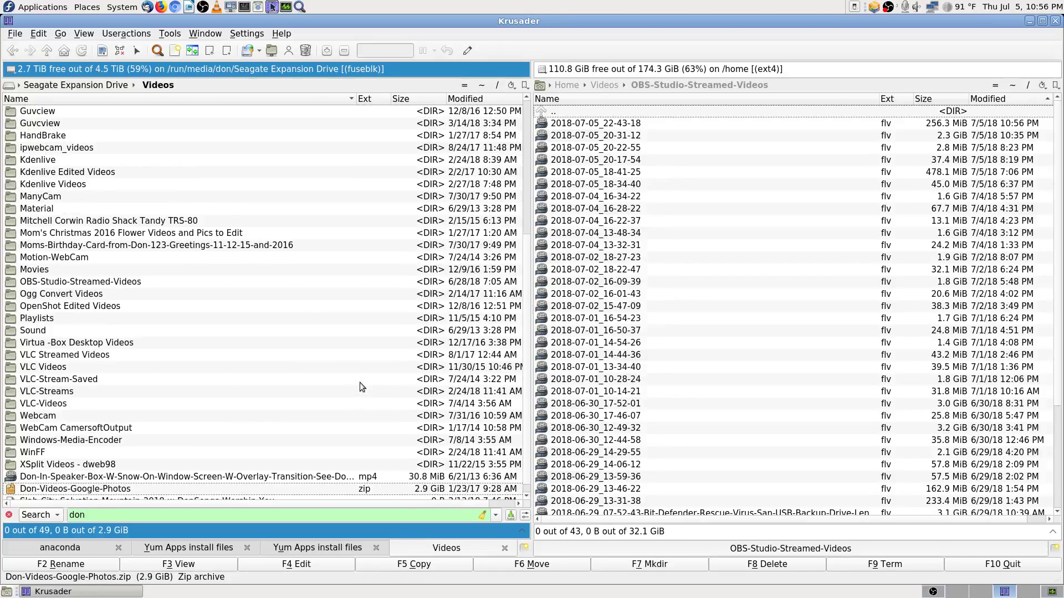
pyautogui.press('Down')
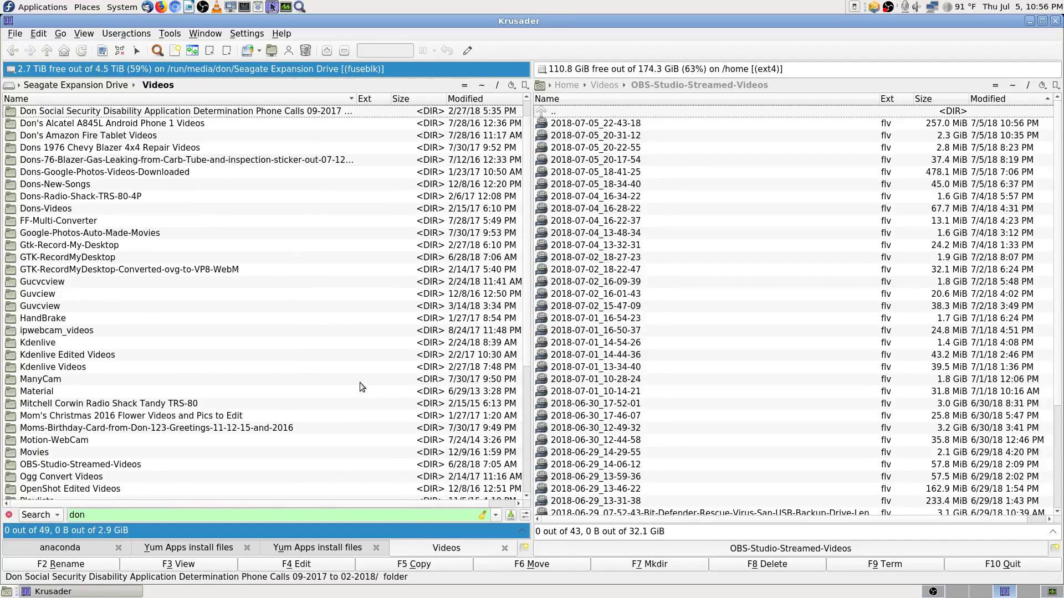
pyautogui.press('Down')
pyautogui.press('Down')
pyautogui.press('Down')
pyautogui.press('Down')
pyautogui.press('Down')
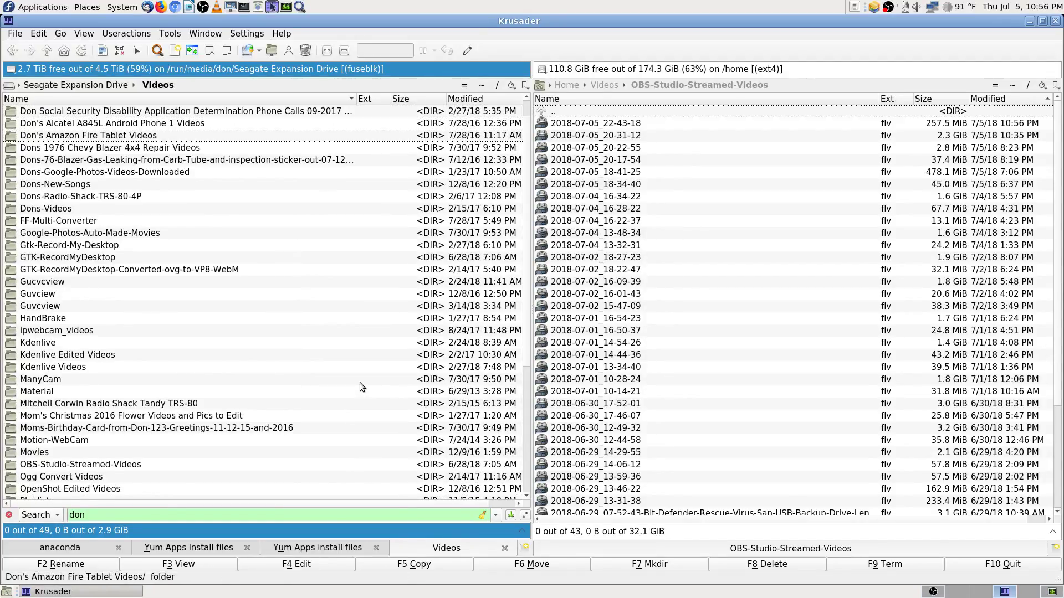
pyautogui.press('Down')
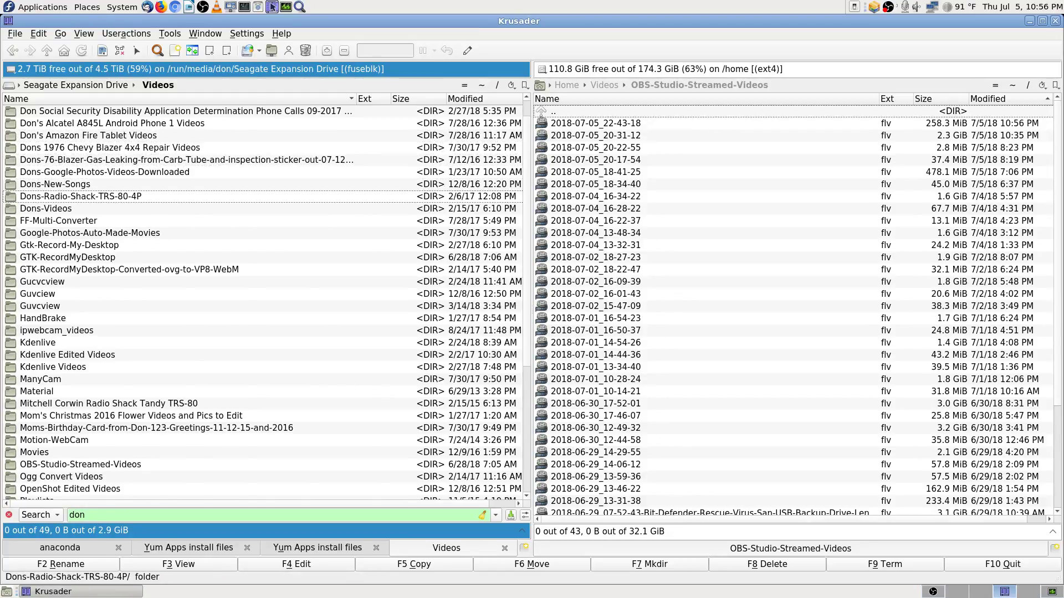
# Step: Open the Dons-Radio-Shack-TRS-80-4P folder and step down past Boot-Not-Finishing to the kdenlive project files
pyautogui.press('Return')
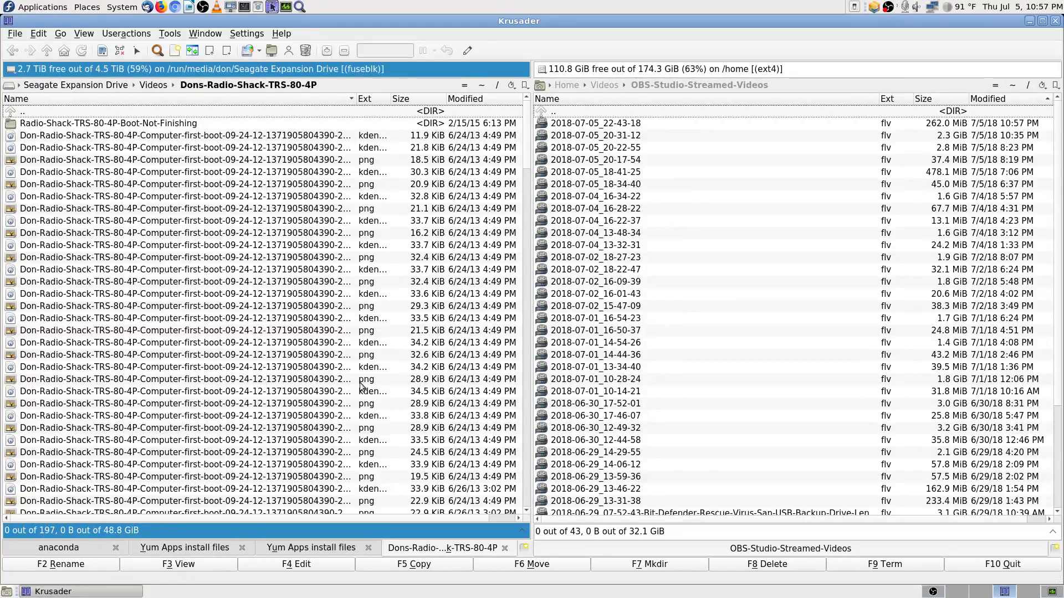
pyautogui.press('Down')
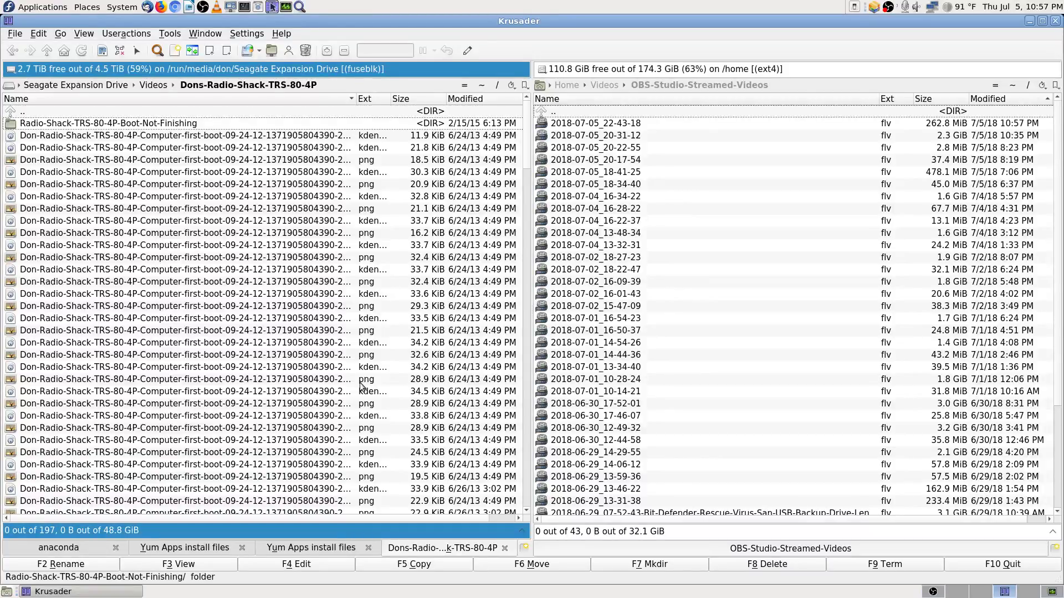
pyautogui.press('Down')
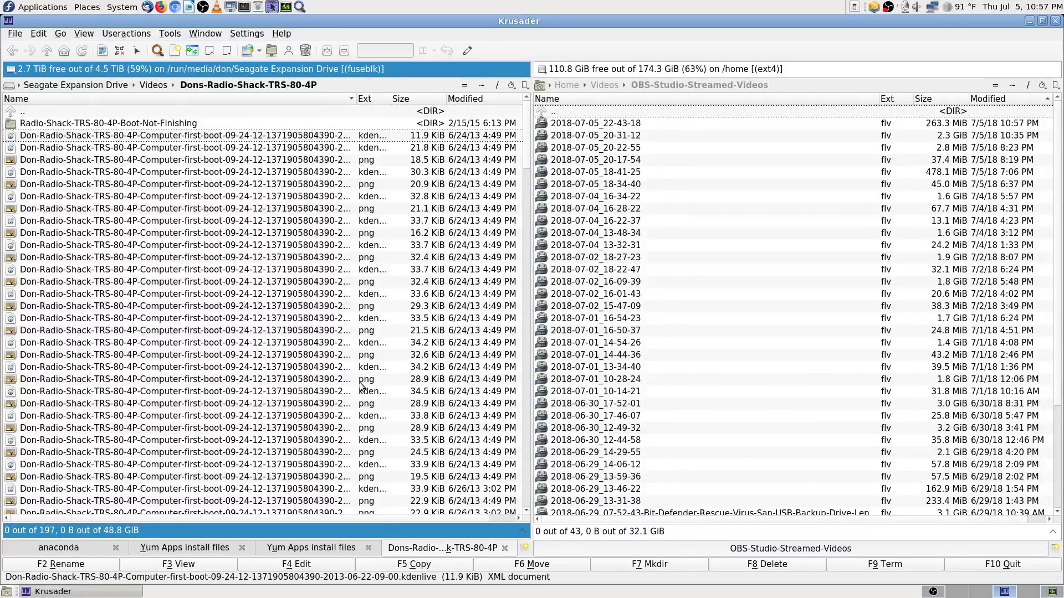
pyautogui.press('Down')
pyautogui.press('Down')
pyautogui.press('Down')
pyautogui.press('Down')
pyautogui.press('Down')
pyautogui.press('Down')
pyautogui.press('Down')
pyautogui.press('Down')
pyautogui.press('Down')
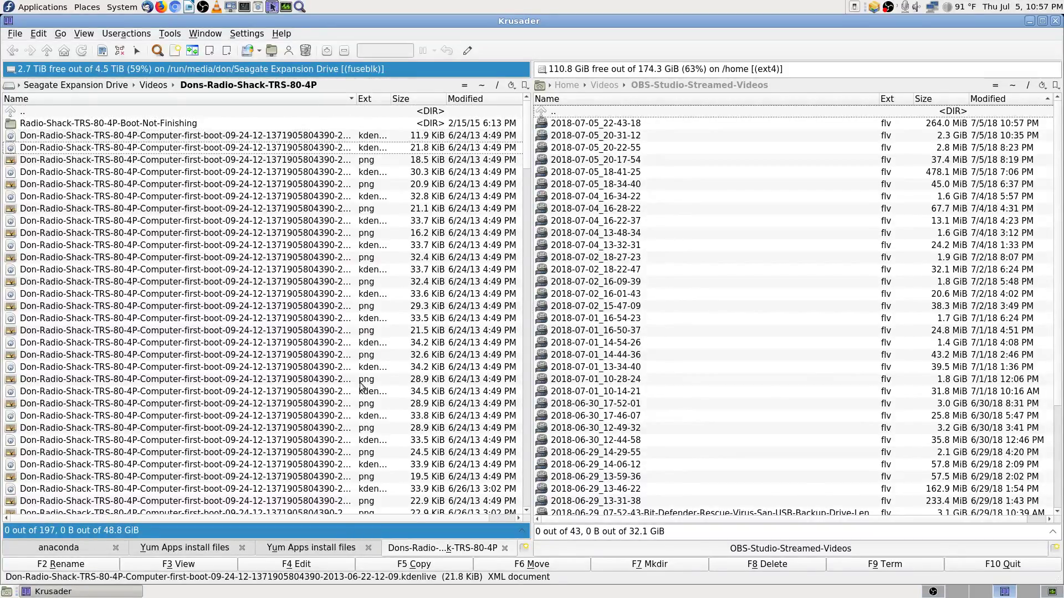
# Step: Sort the listing by file extension and widen the Name column so full file names show
pyautogui.click(371, 100)
pyautogui.press('Up')
pyautogui.press('Up')
pyautogui.press('Up')
pyautogui.press('Up')
pyautogui.press('Up')
pyautogui.press('Up')
pyautogui.press('Up')
pyautogui.press('Up')
pyautogui.press('Up')
pyautogui.press('Up')
pyautogui.press('Up')
pyautogui.press('Up')
pyautogui.press('Up')
pyautogui.press('Up')
pyautogui.press('Up')
pyautogui.press('Up')
pyautogui.press('Up')
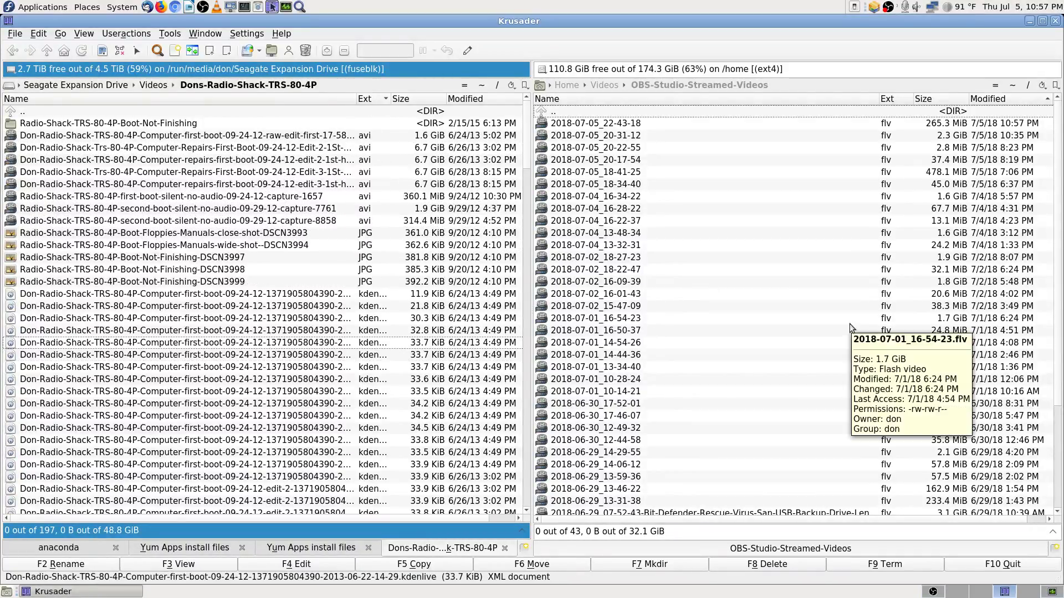
pyautogui.press('Up')
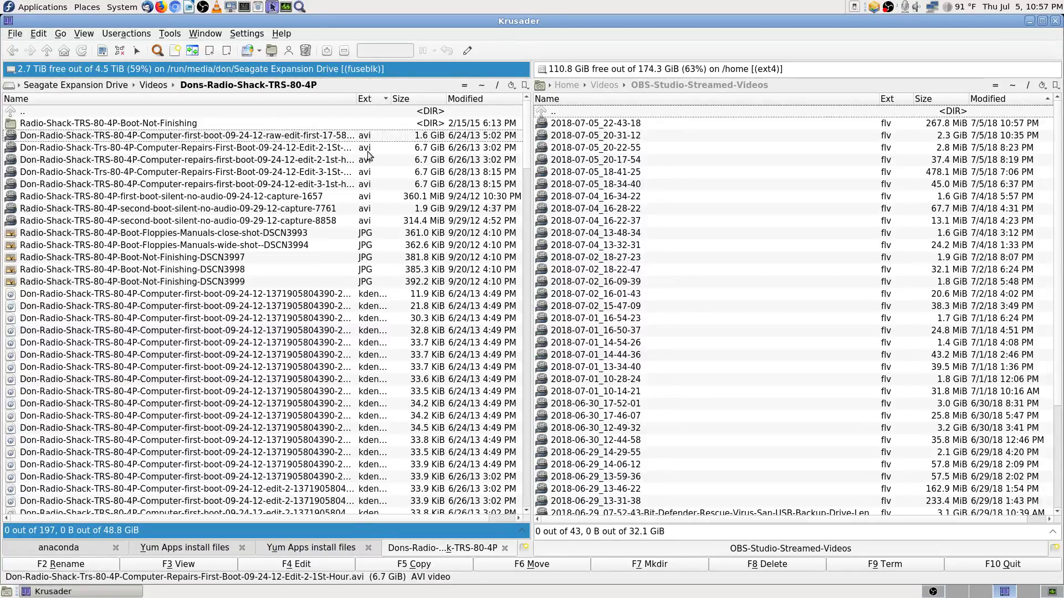
pyautogui.moveTo(356, 101); pyautogui.dragTo(394, 112)
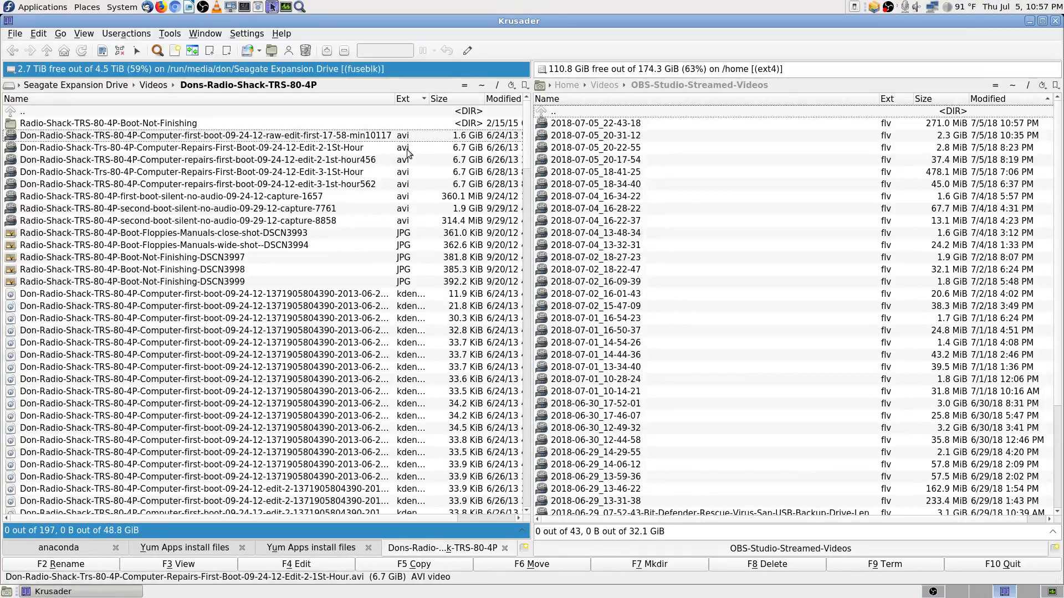
pyautogui.click(367, 151)
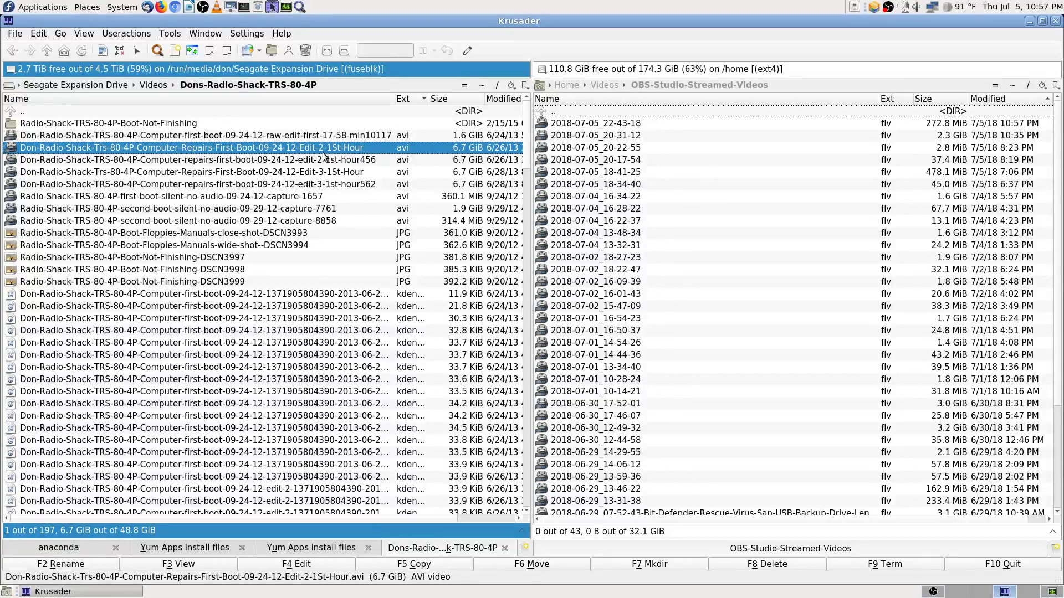
pyautogui.click(373, 161)
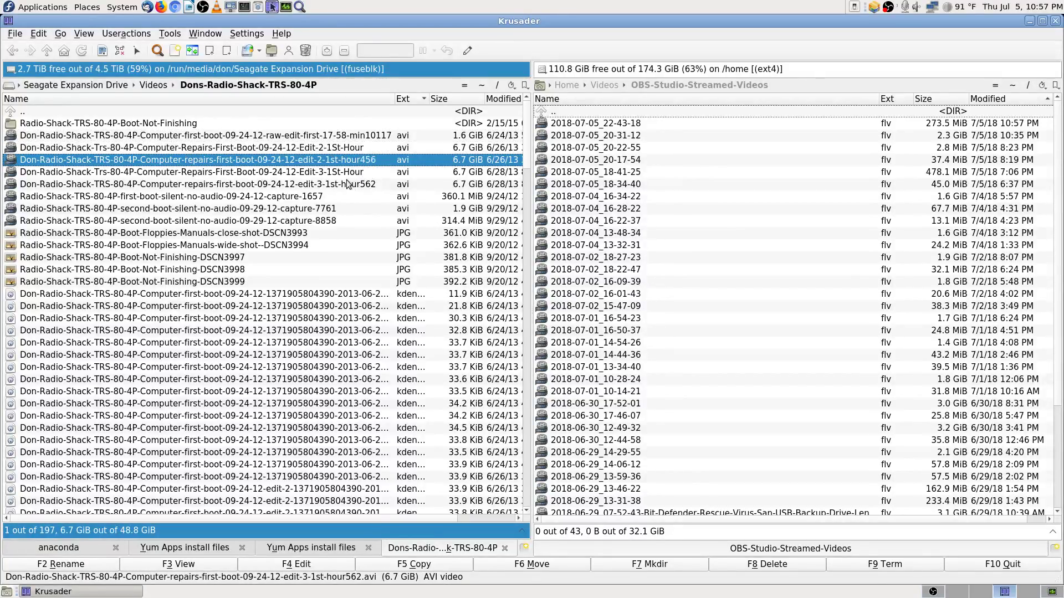
pyautogui.click(349, 173)
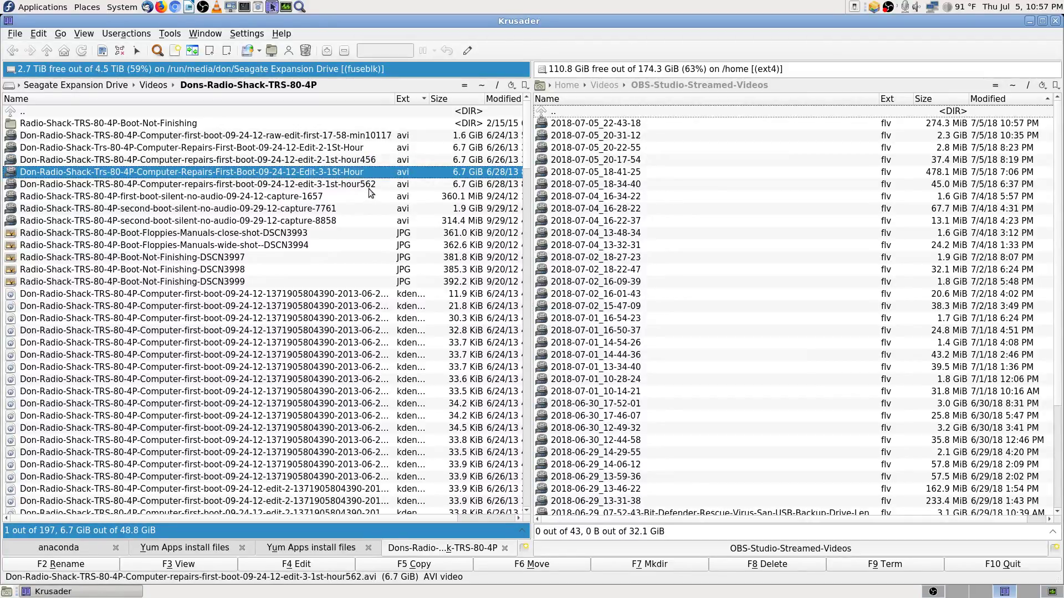
pyautogui.click(370, 186)
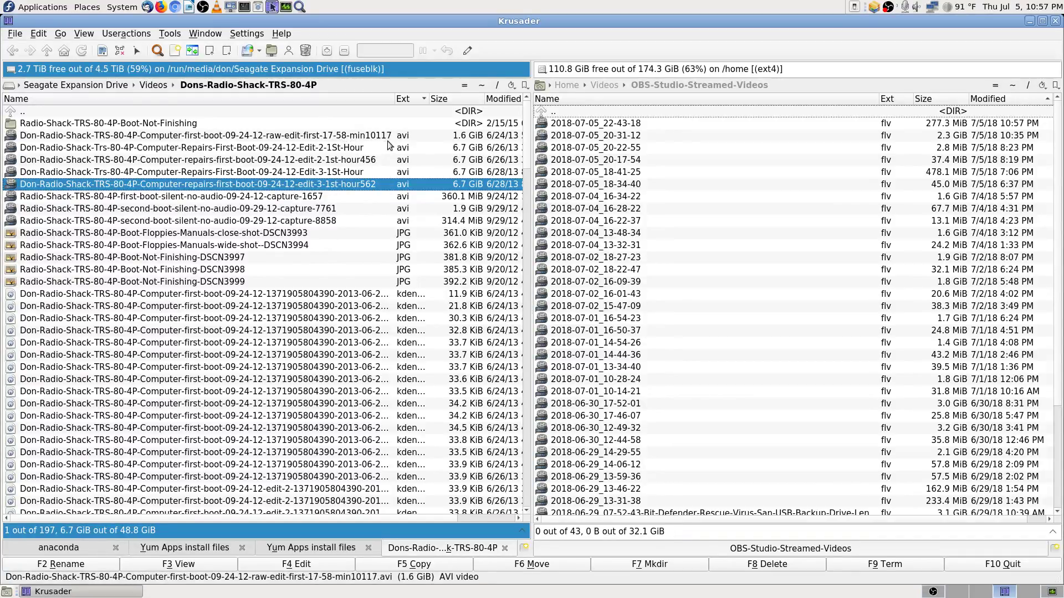
pyautogui.click(344, 138)
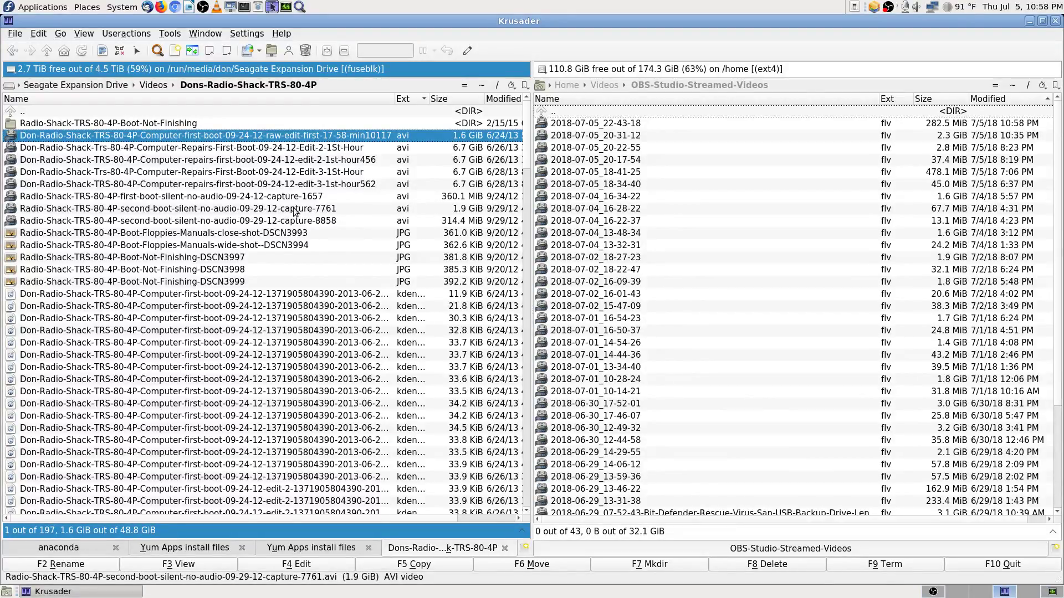
pyautogui.click(363, 186)
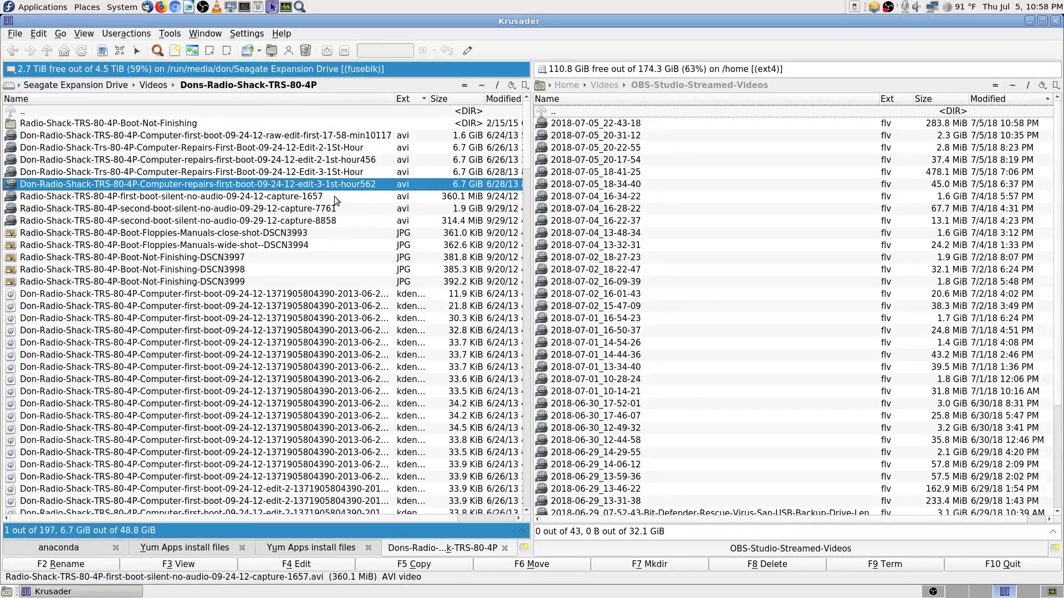
pyautogui.moveTo(318, 201)
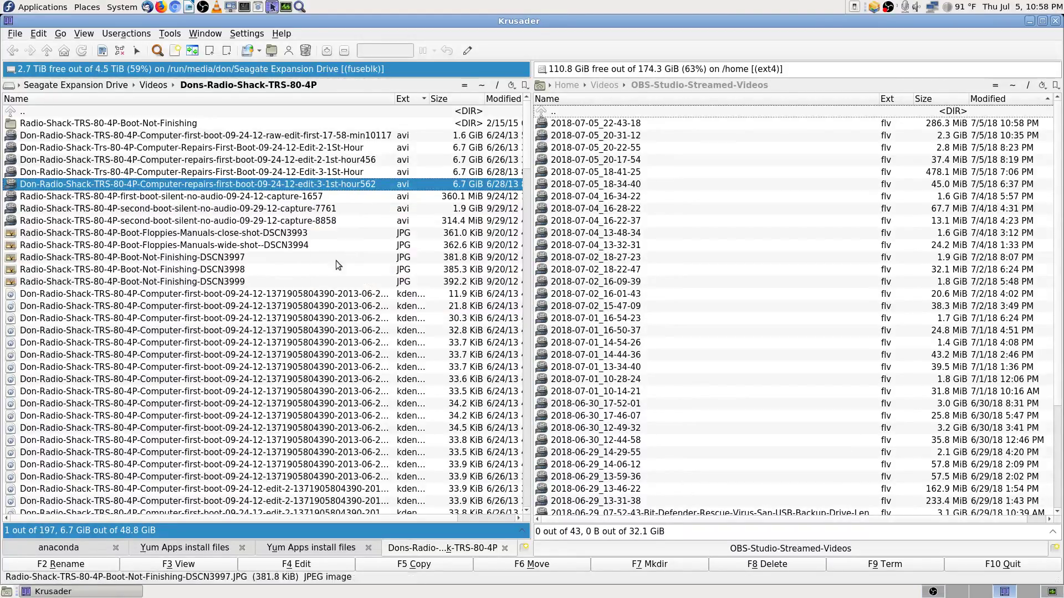
pyautogui.moveTo(345, 254)
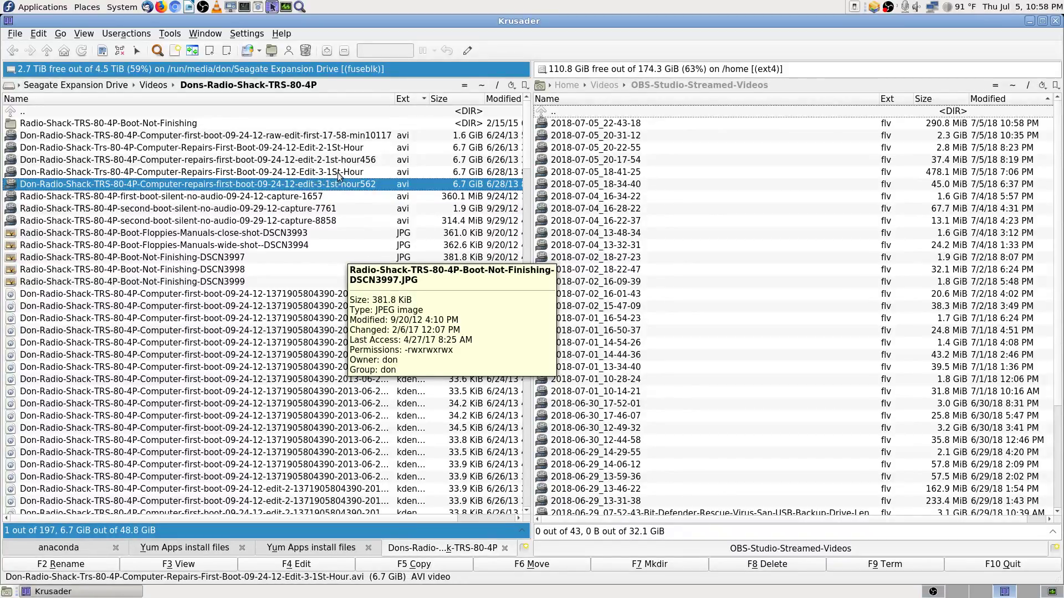
pyautogui.click(317, 198)
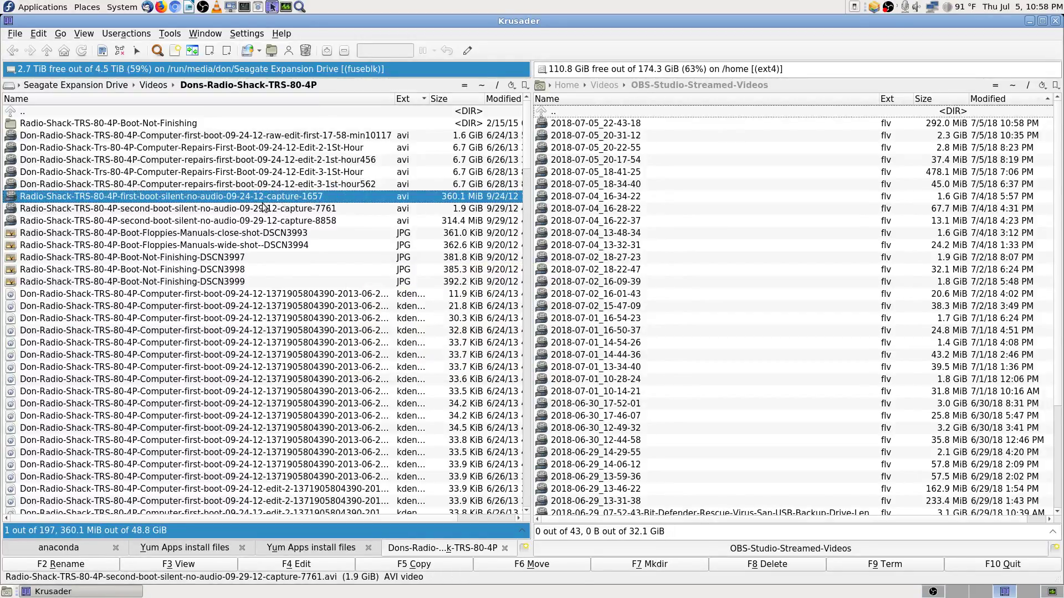
pyautogui.click(304, 210)
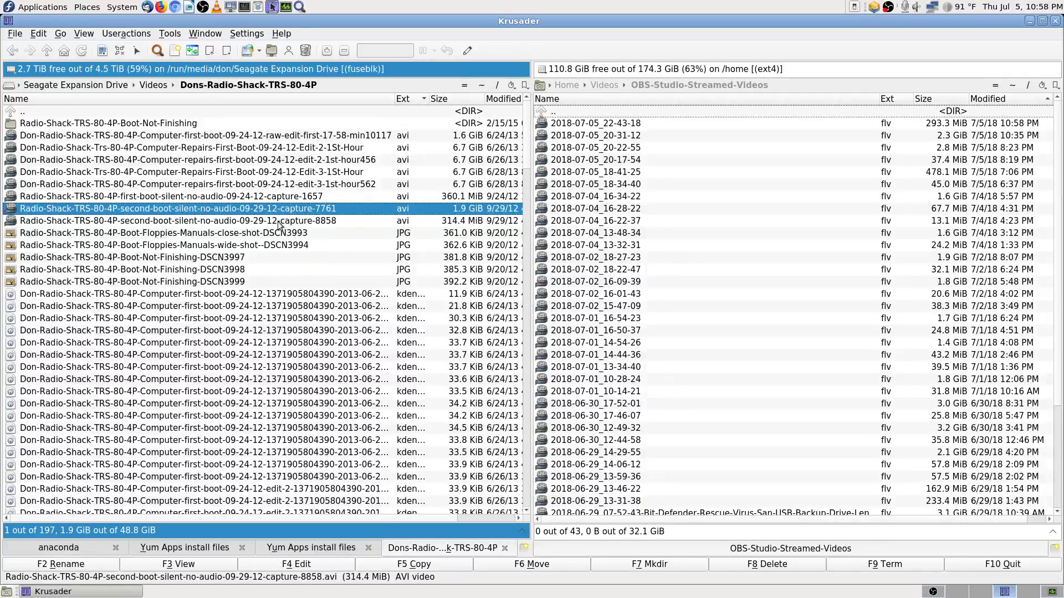
pyautogui.moveTo(277, 223)
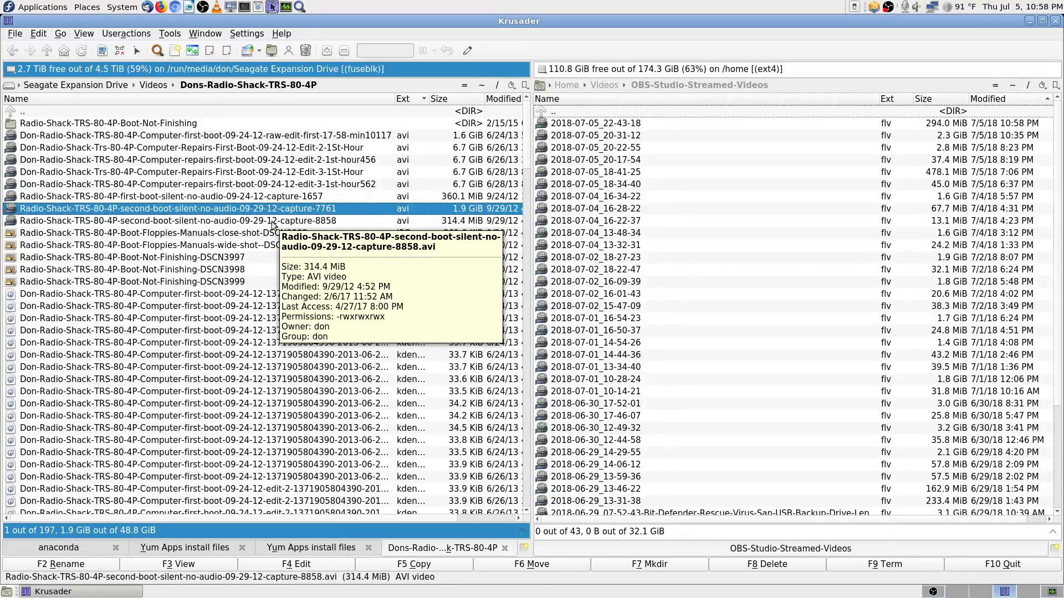
pyautogui.click(273, 223)
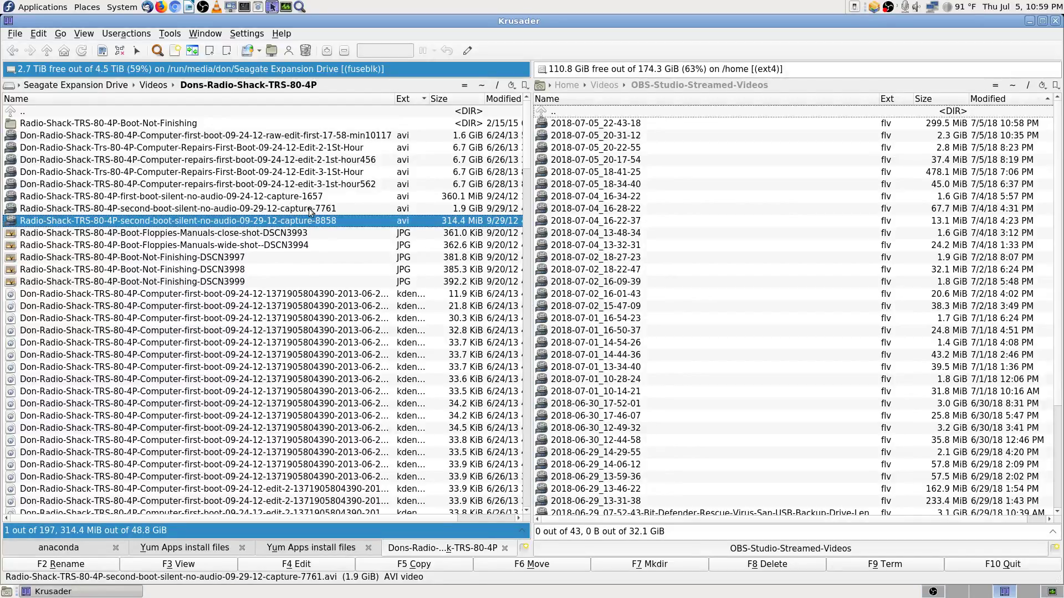
pyautogui.moveTo(313, 224)
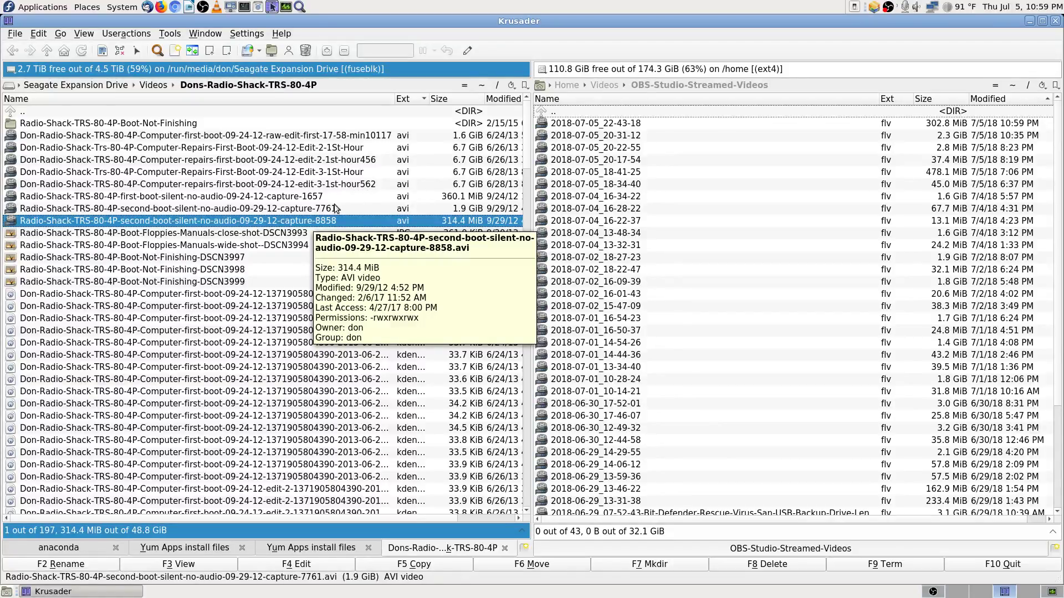
pyautogui.scroll(-9, 324, 234)
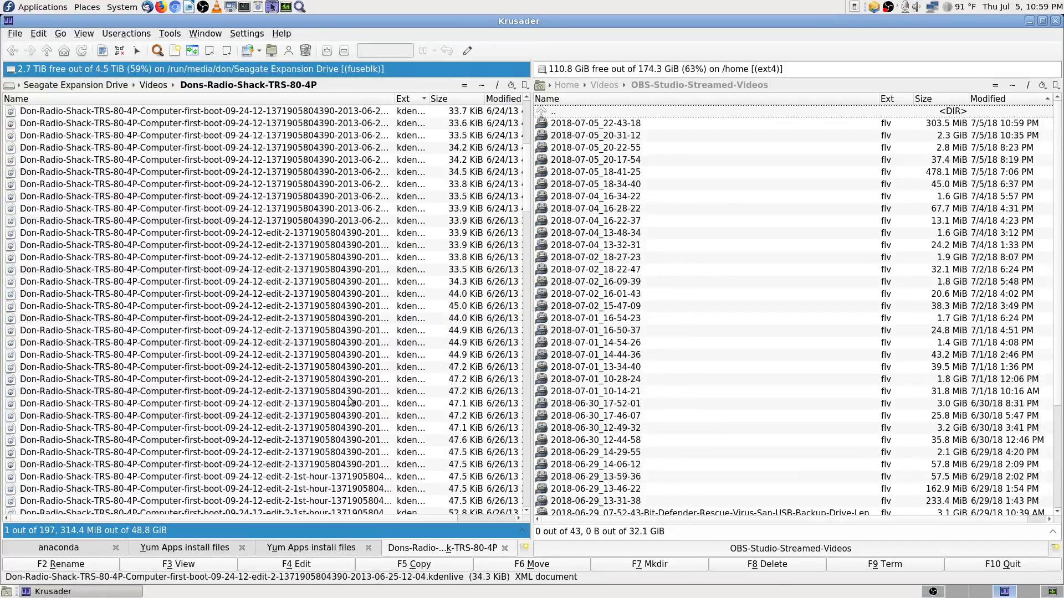
pyautogui.scroll(-12, 531, 177)
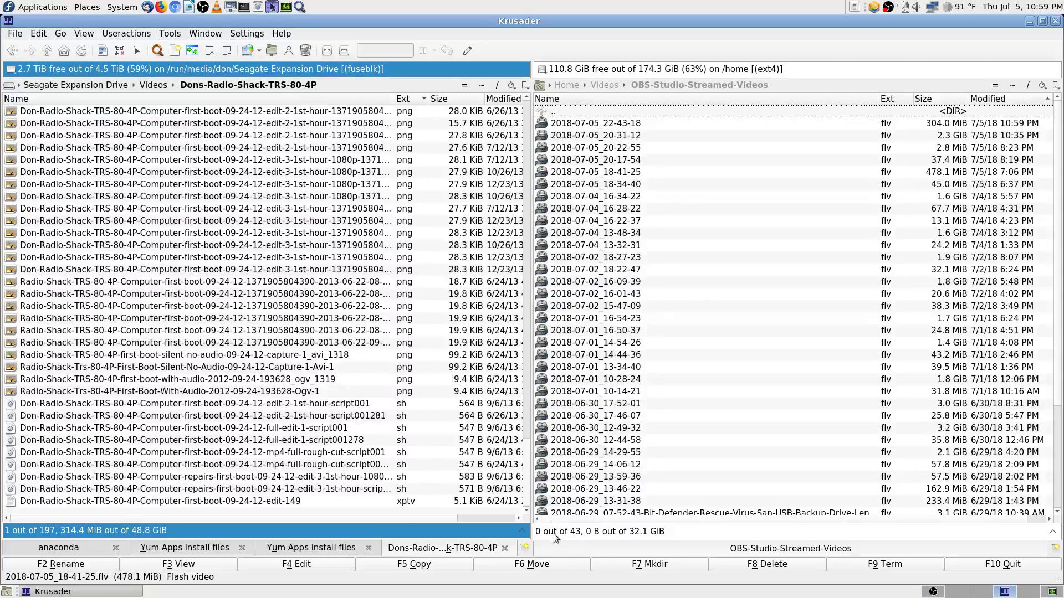
pyautogui.scroll(20, 277, 204)
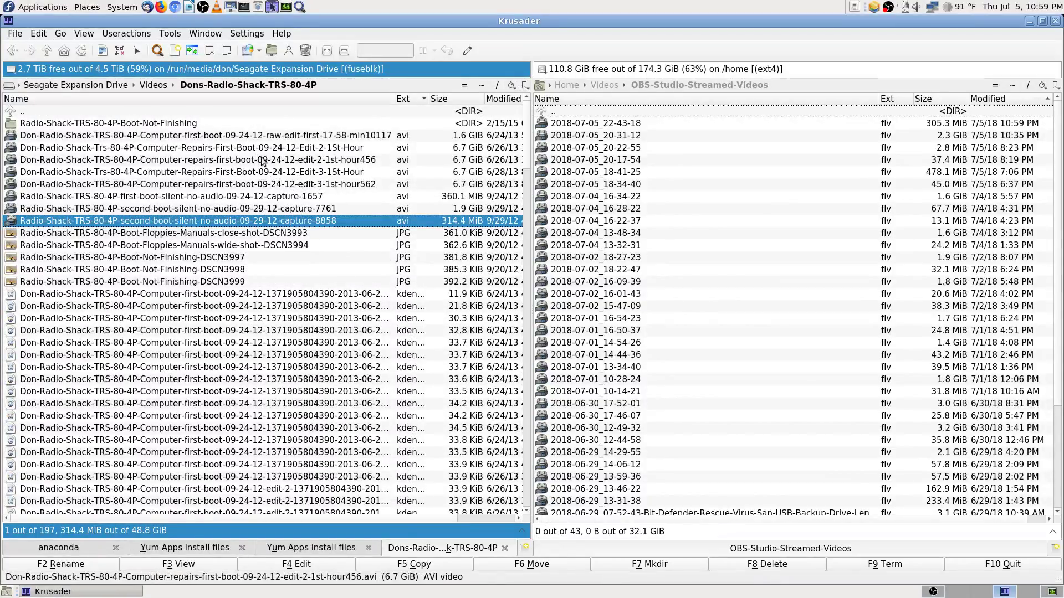
pyautogui.click(244, 111)
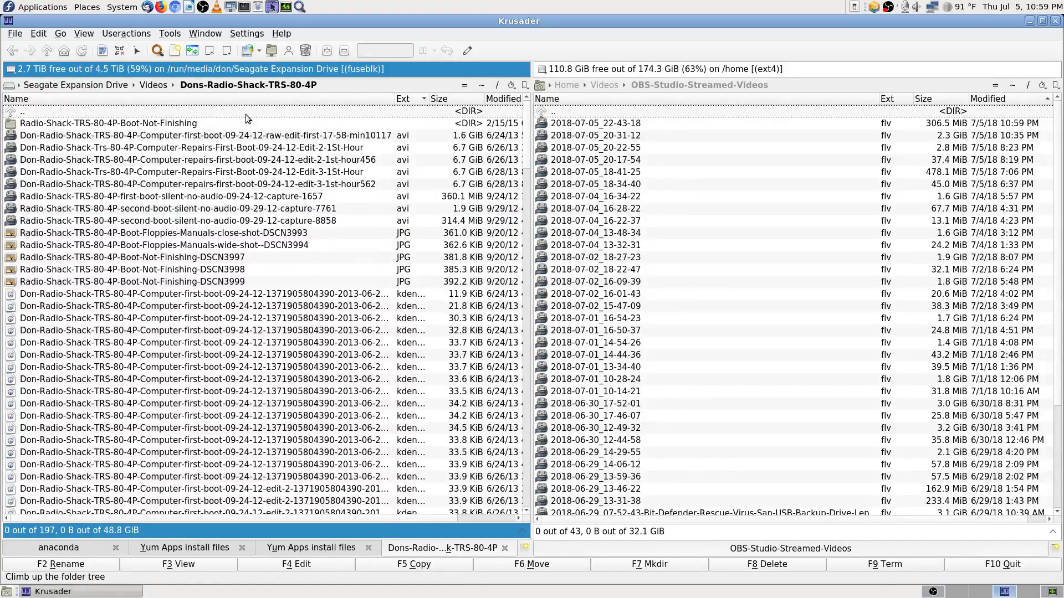
# Step: Go up from Dons-Radio-Shack-TRS-80-4P to the Videos folder, landing on the Dons-New-Songs folder
pyautogui.press('Down')
pyautogui.press('Down')
pyautogui.press('Down')
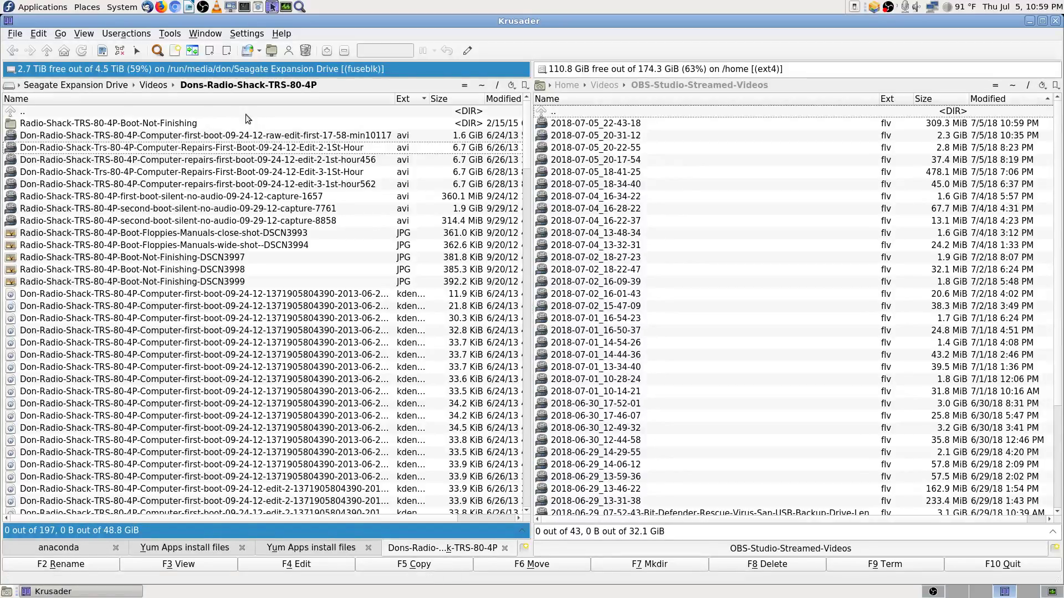
pyautogui.press('Up')
pyautogui.press('Up')
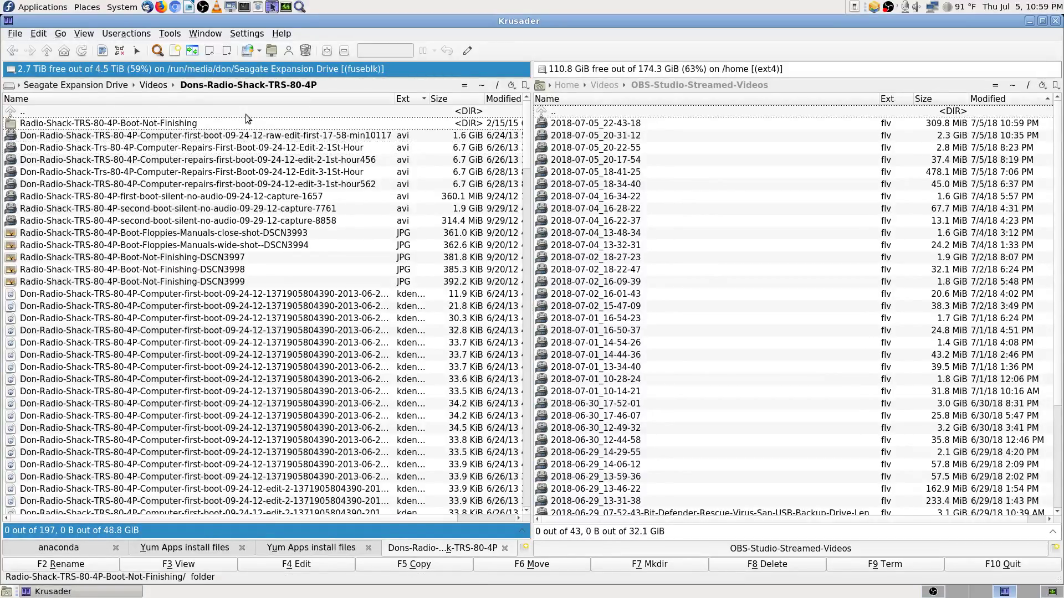
pyautogui.press('Up')
pyautogui.press('Return')
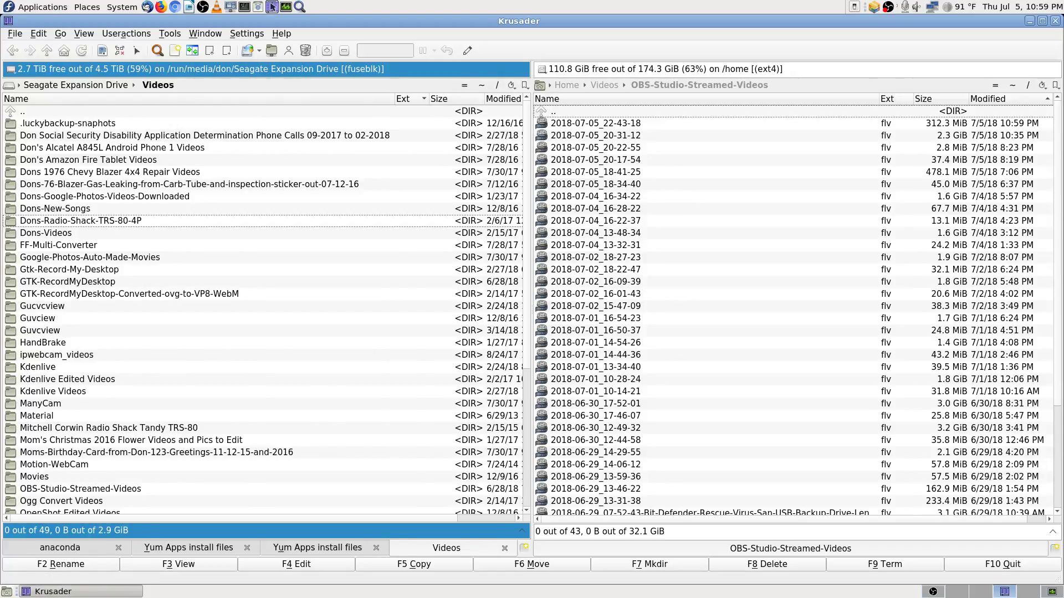
pyautogui.press('Return')
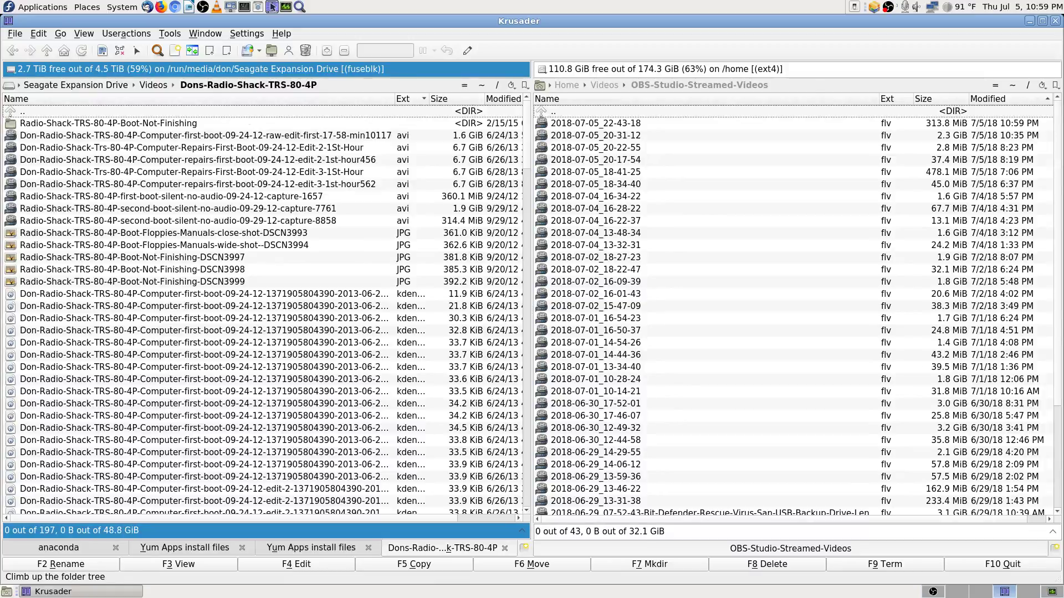
pyautogui.press('Return')
pyautogui.press('Return')
pyautogui.press('Down')
pyautogui.press('Down')
pyautogui.press('Down')
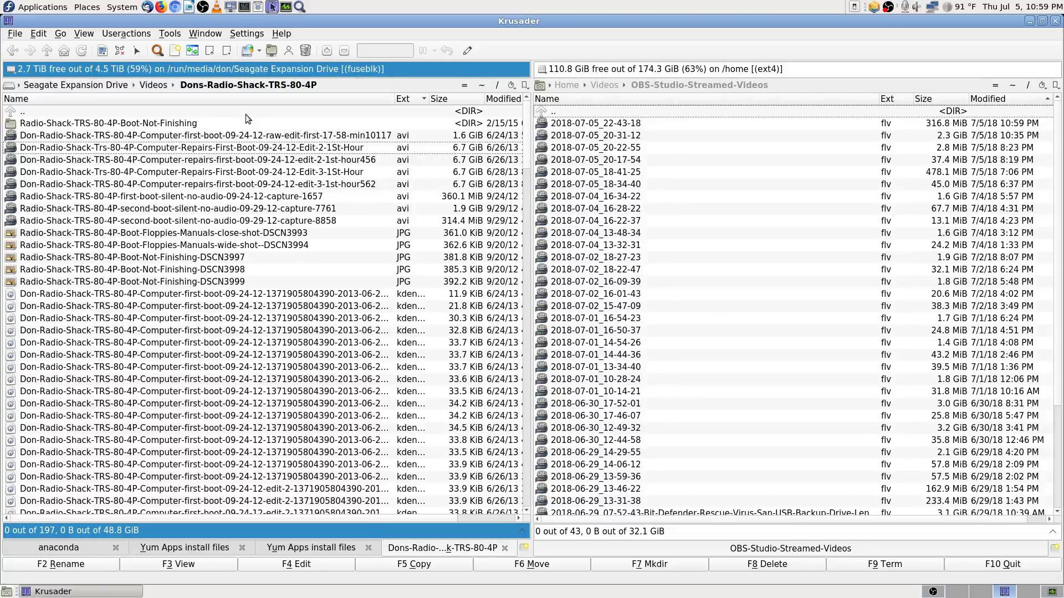
pyautogui.press('BackSpace')
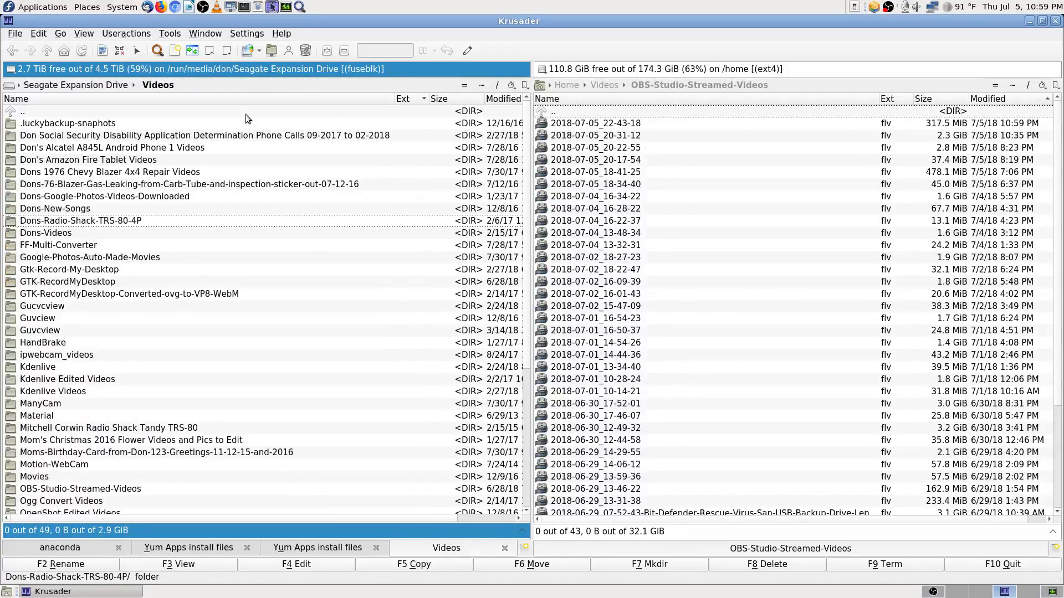
pyautogui.press('Down')
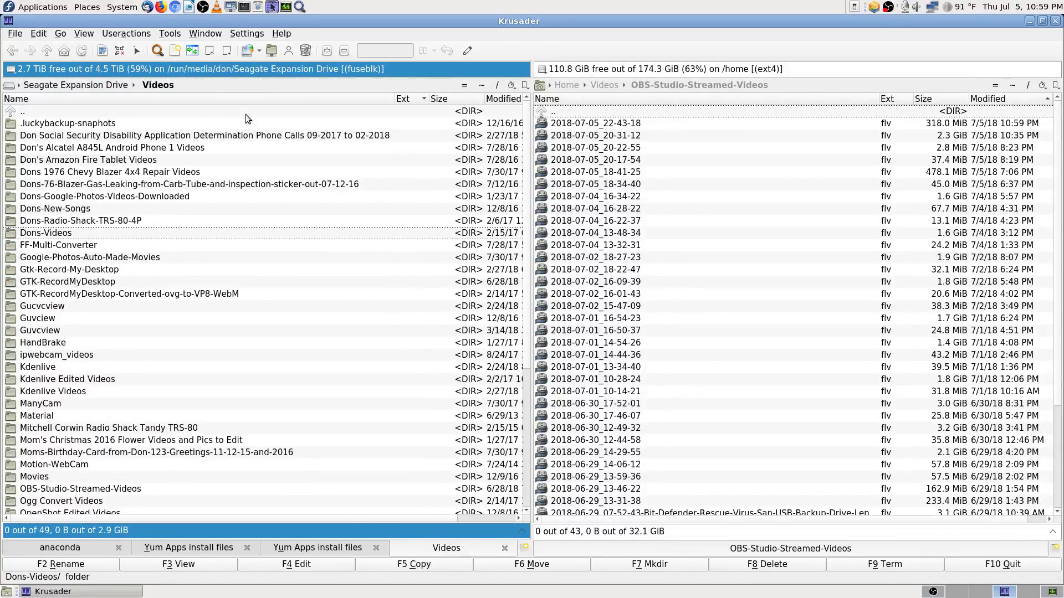
pyautogui.press('Up')
pyautogui.press('Up')
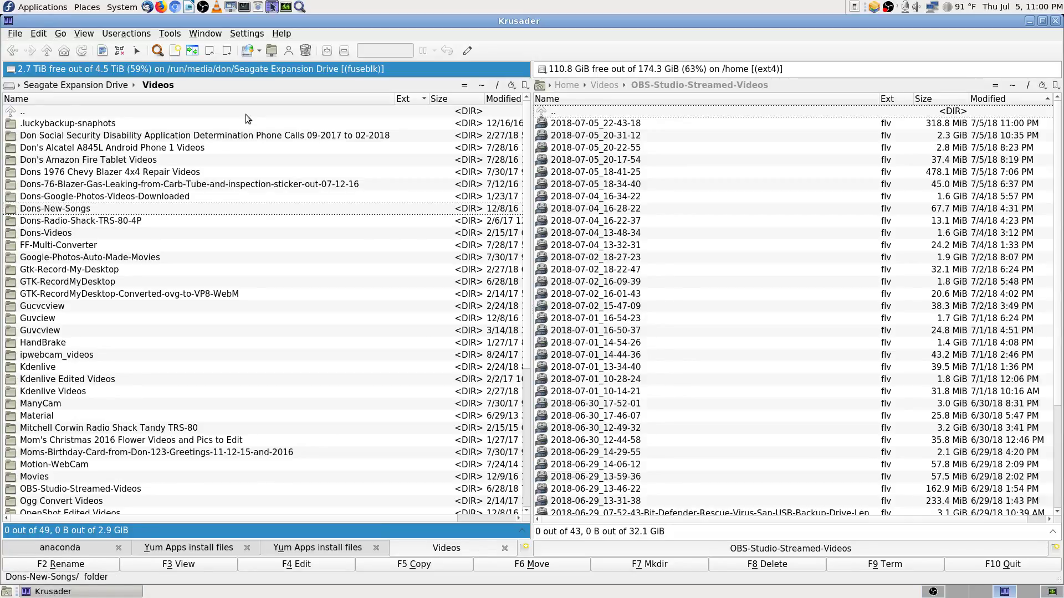
# Step: Sort the Videos folders newest-first by Modified, narrow the Name column, then bring up System Monitor
pyautogui.click(502, 104)
pyautogui.click(502, 104)
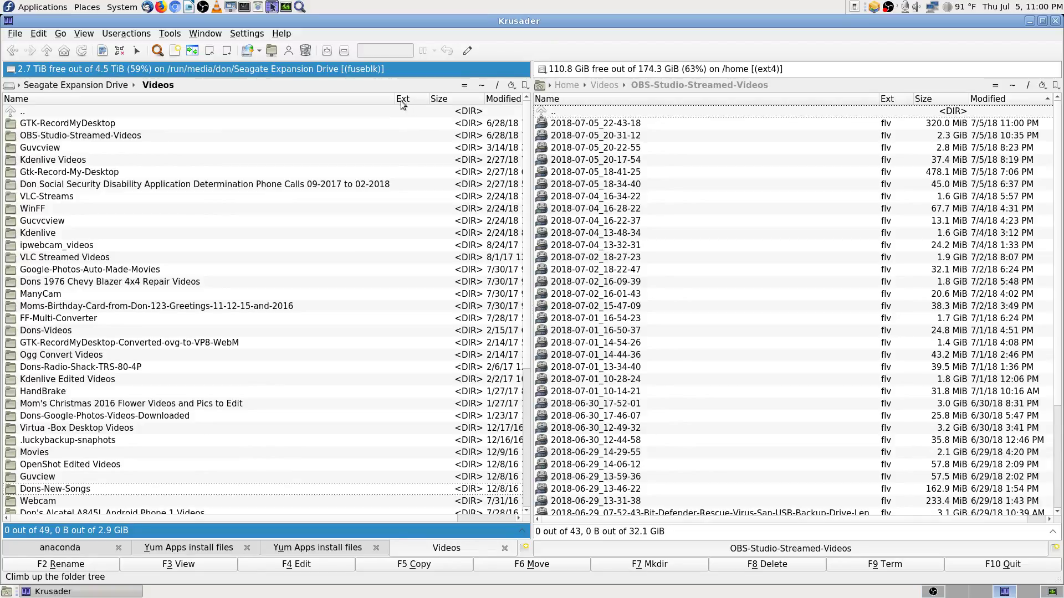
pyautogui.moveTo(394, 100); pyautogui.dragTo(349, 91)
pyautogui.click(112, 122)
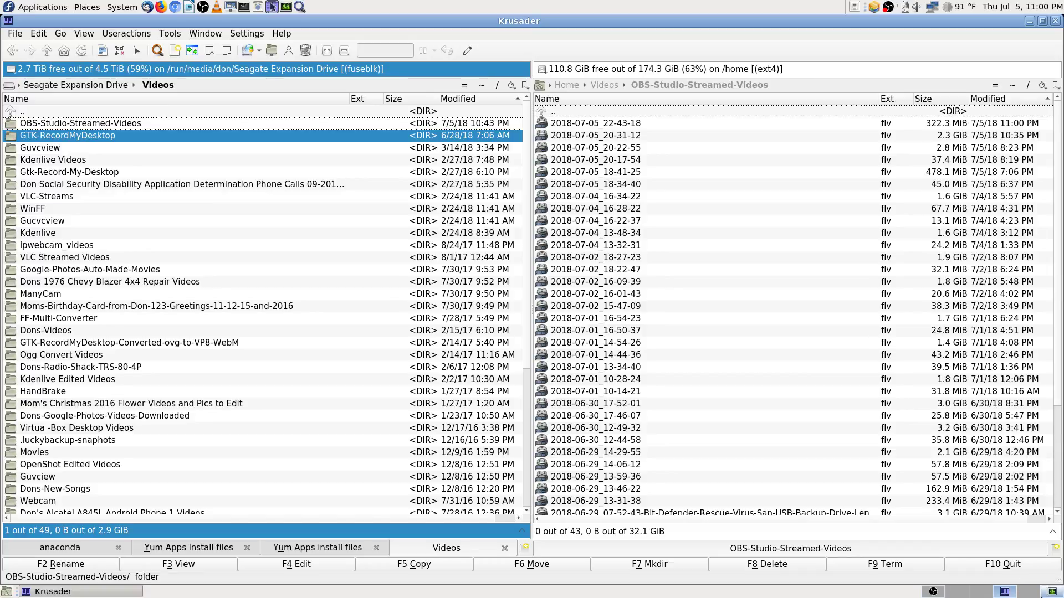
pyautogui.click(1050, 592)
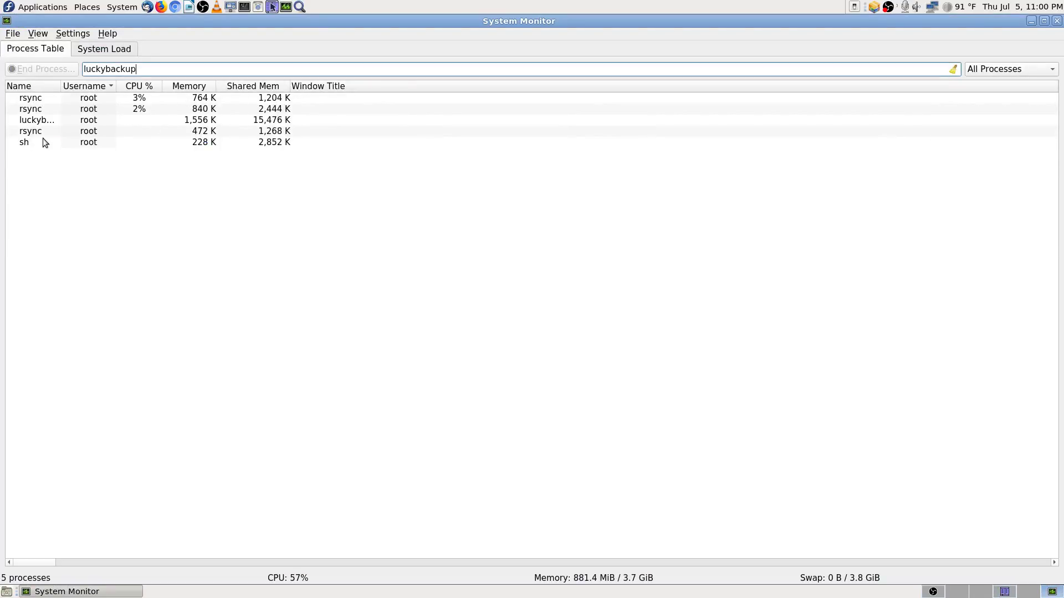
# Step: Widen the process name column and inspect the rsync processes and luckybackup (process 2886, 2 threads)
pyautogui.moveTo(62, 85); pyautogui.dragTo(105, 85)
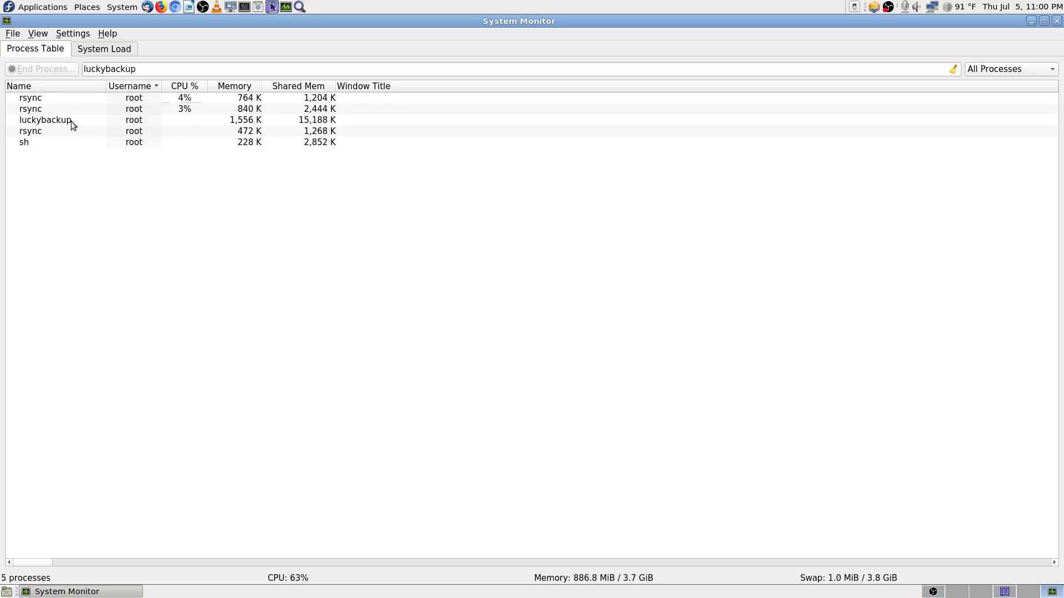
pyautogui.moveTo(43, 136)
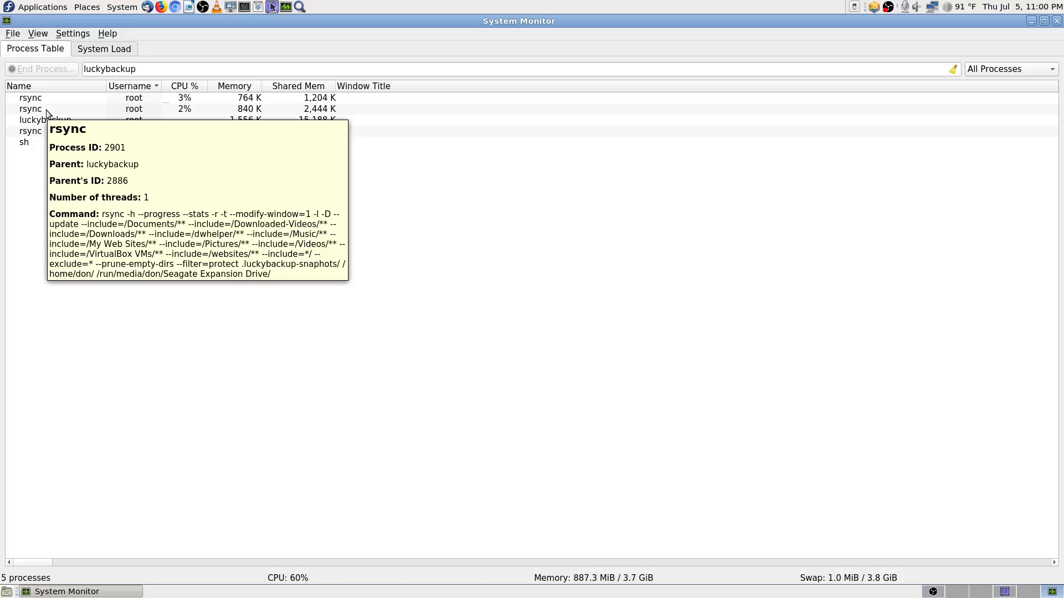
pyautogui.moveTo(48, 97)
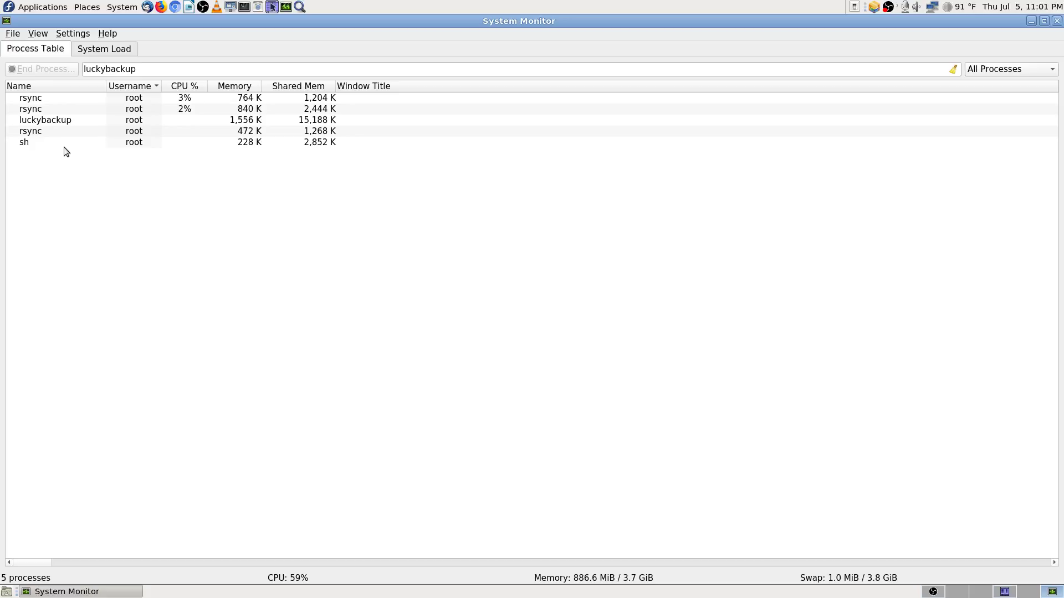
pyautogui.moveTo(77, 121)
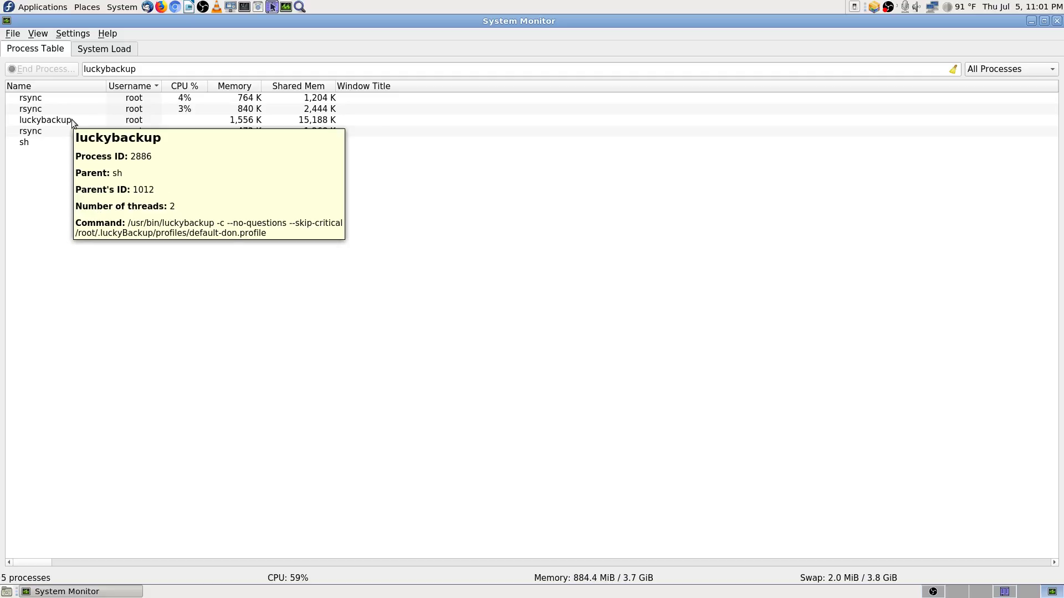
pyautogui.click(152, 67)
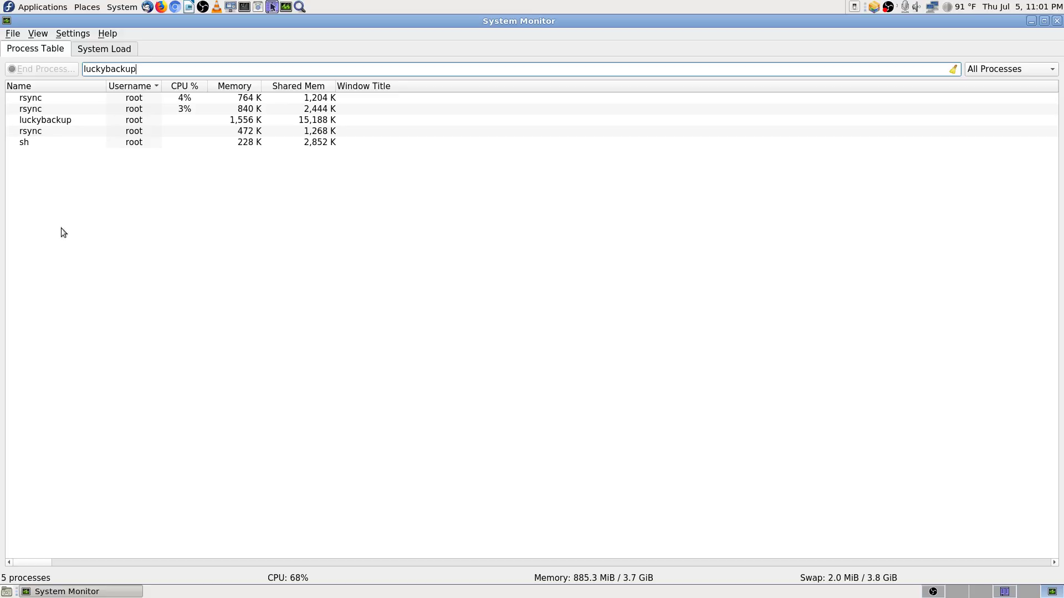
pyautogui.click(95, 121)
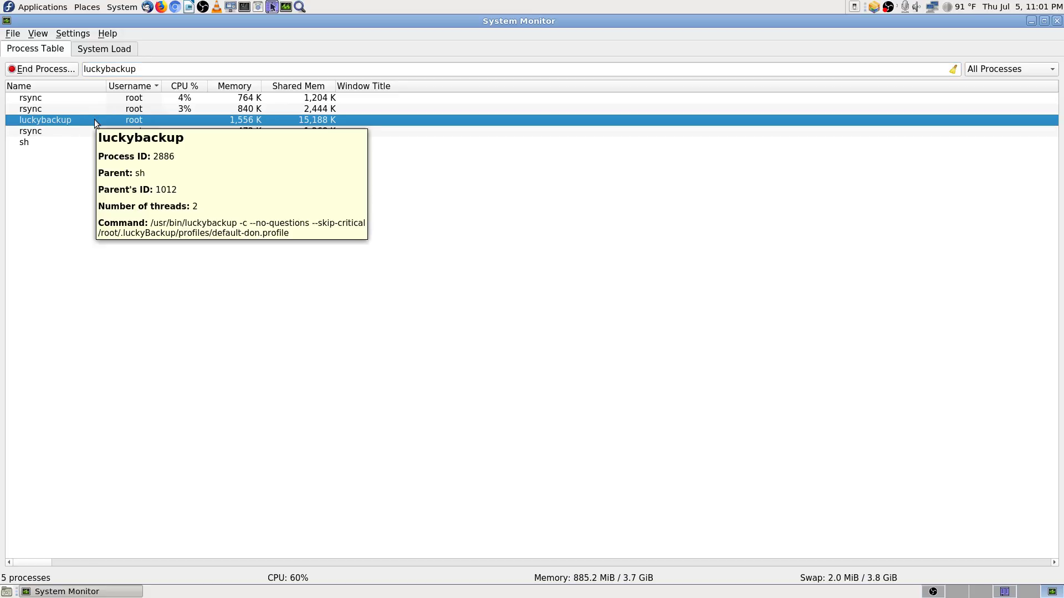
pyautogui.moveTo(93, 118)
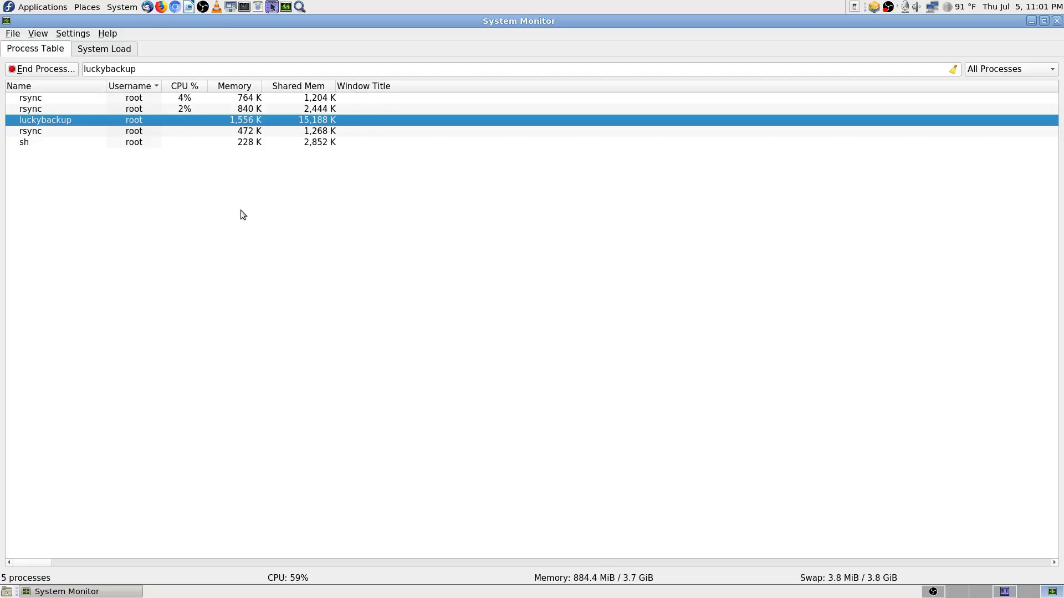
pyautogui.click(146, 65)
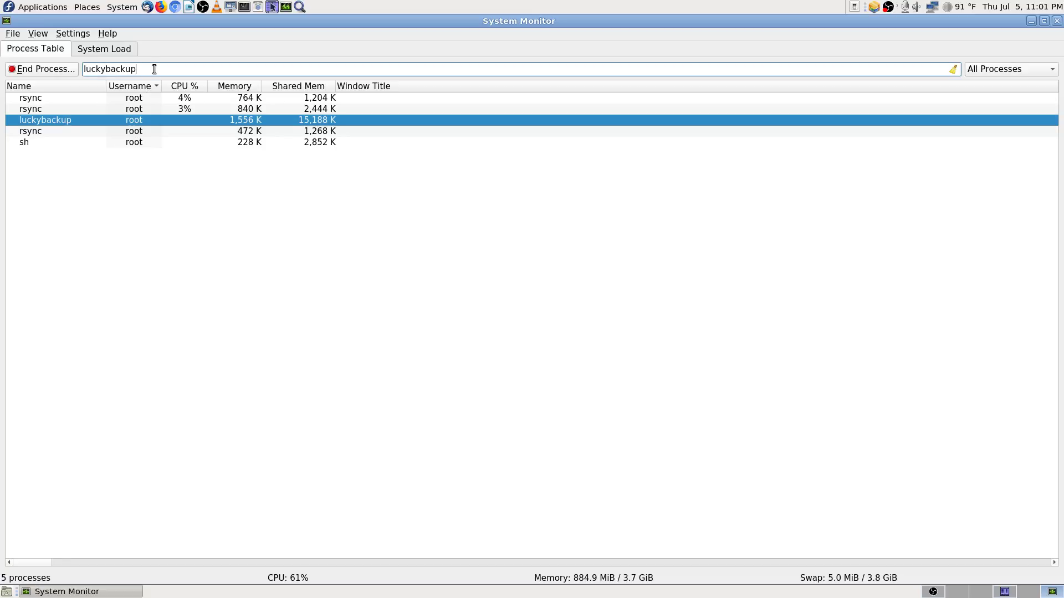
# Step: Back in Krusader, widen the Ext column and narrow the Name column so full extensions and times show
pyautogui.click(1004, 594)
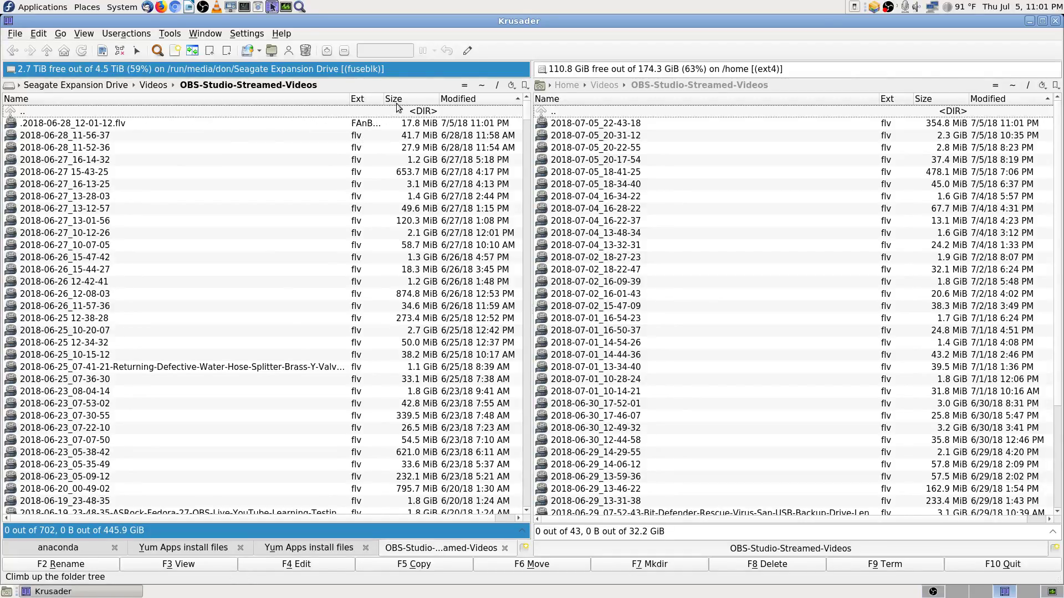
pyautogui.moveTo(384, 99); pyautogui.dragTo(398, 99)
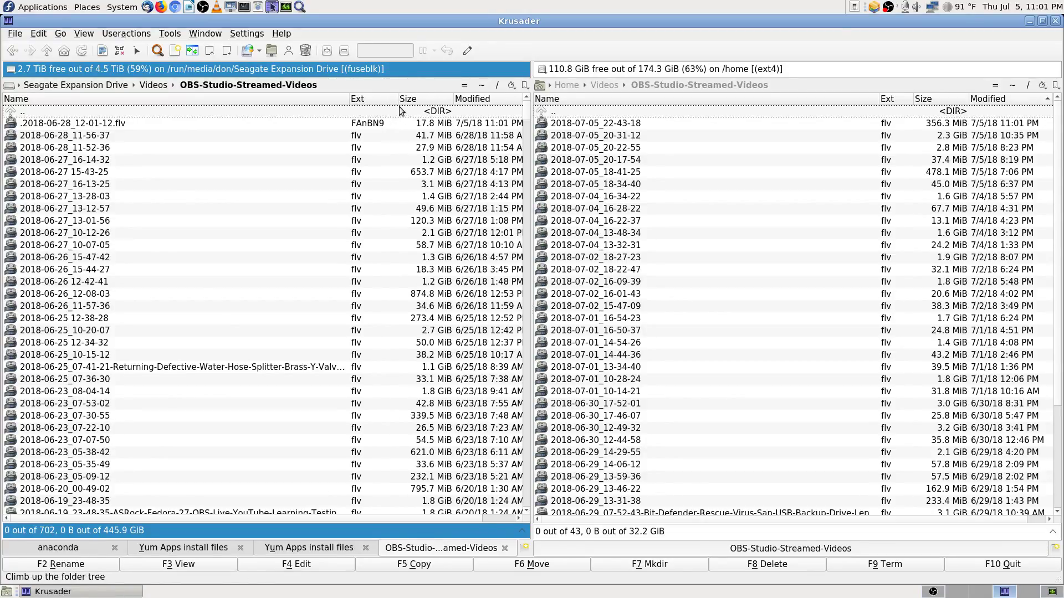
pyautogui.moveTo(348, 98); pyautogui.dragTo(331, 96)
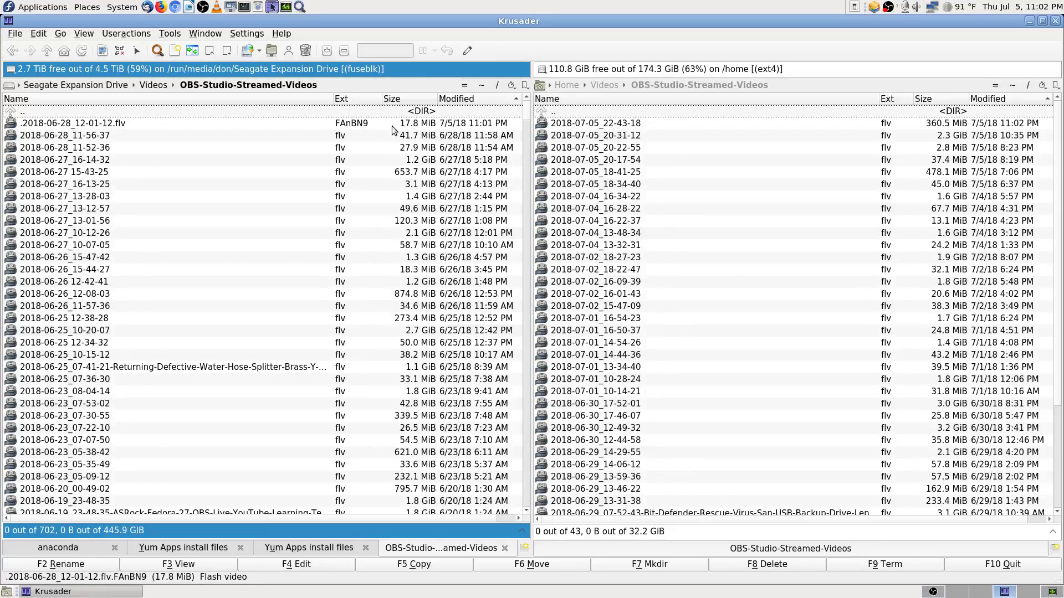
# Step: Scroll through the backup drive's OBS-Studio-Streamed-Videos files to compare them against the home copy
pyautogui.scroll(-4, 638, 399)
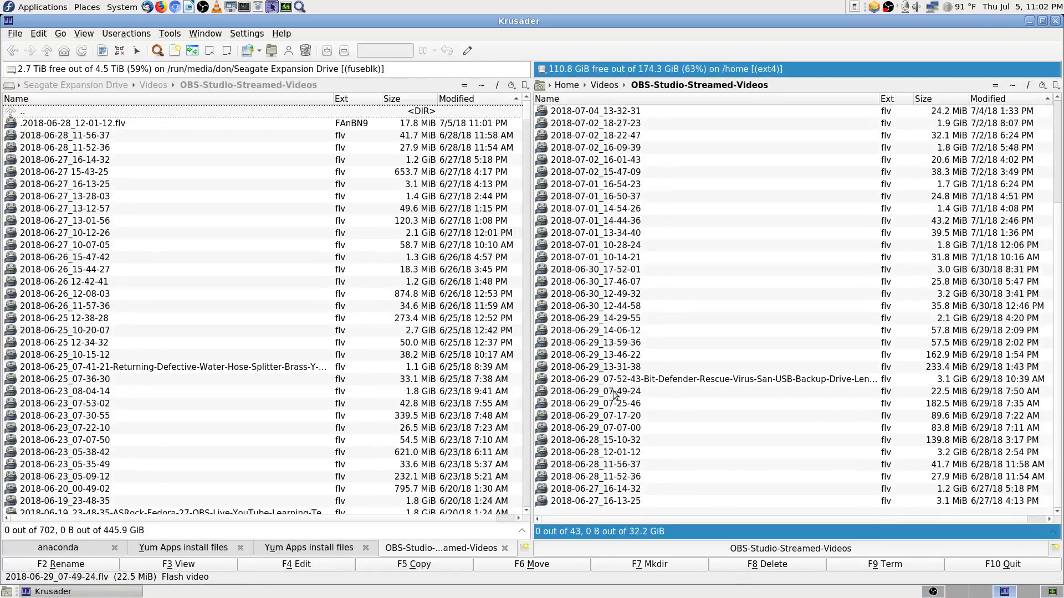
pyautogui.scroll(4, 613, 394)
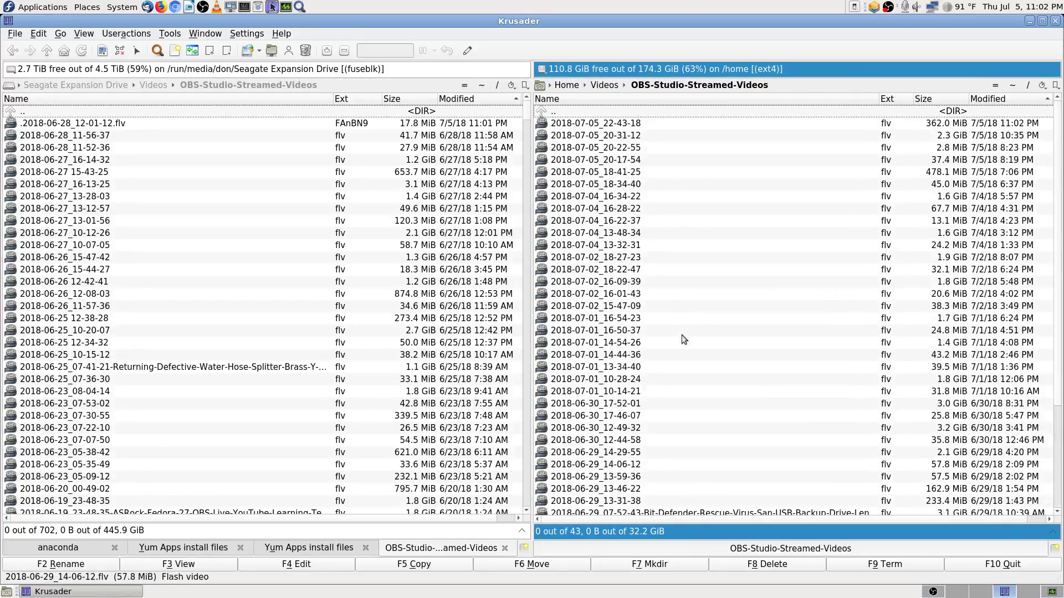
pyautogui.click(251, 237)
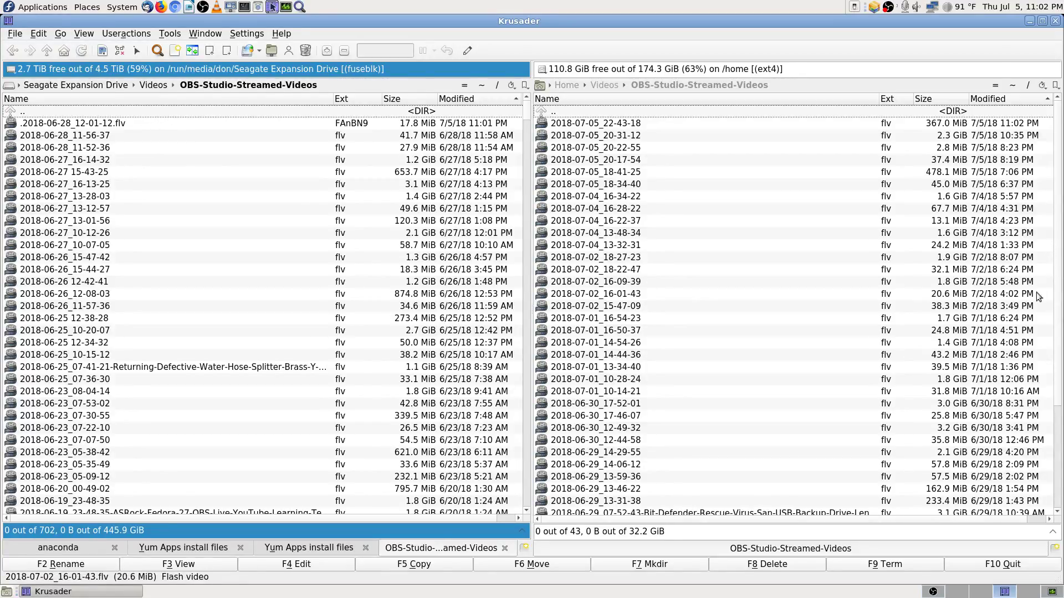
pyautogui.scroll(-1, 1043, 310)
pyautogui.scroll(-3, 1044, 331)
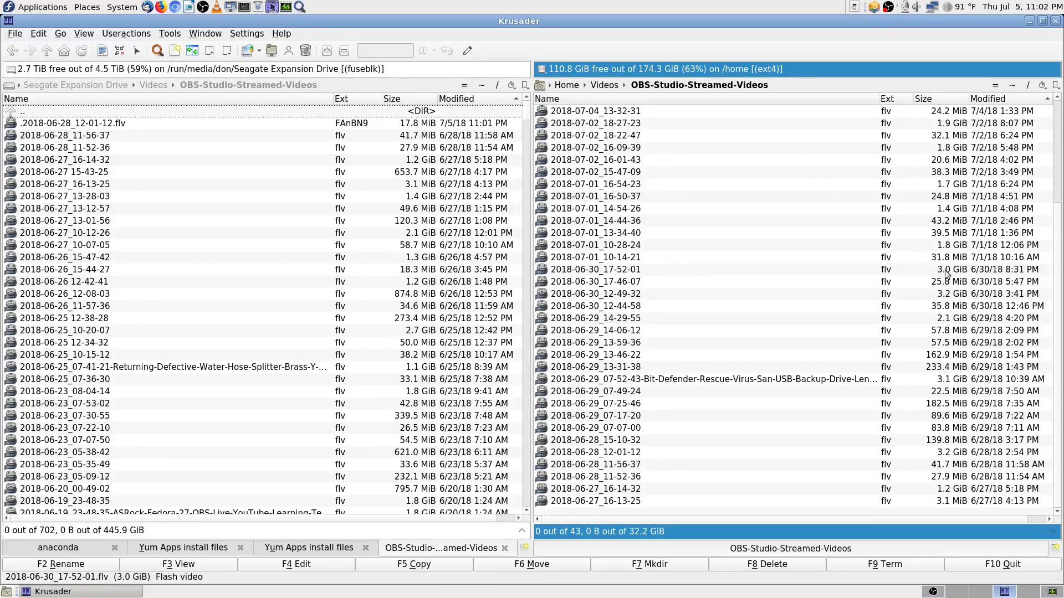
pyautogui.scroll(4, 942, 210)
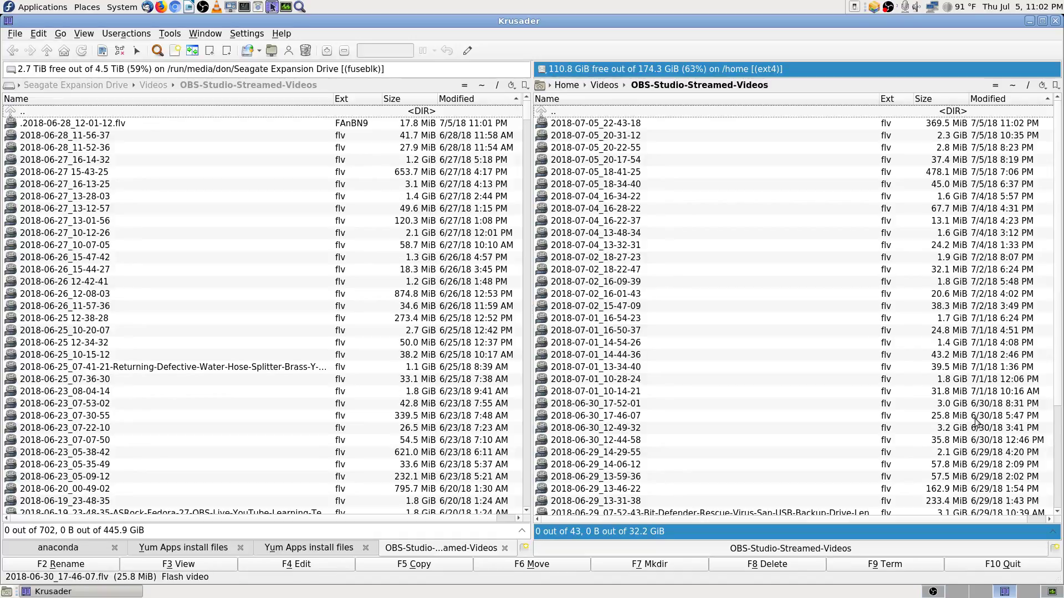
pyautogui.scroll(-4, 977, 413)
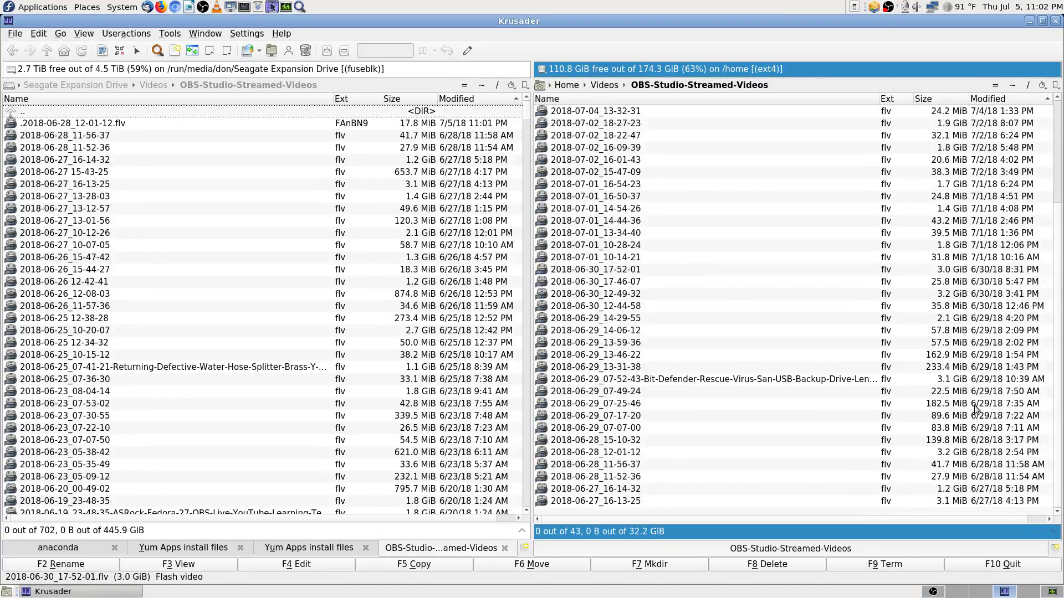
pyautogui.scroll(4, 967, 498)
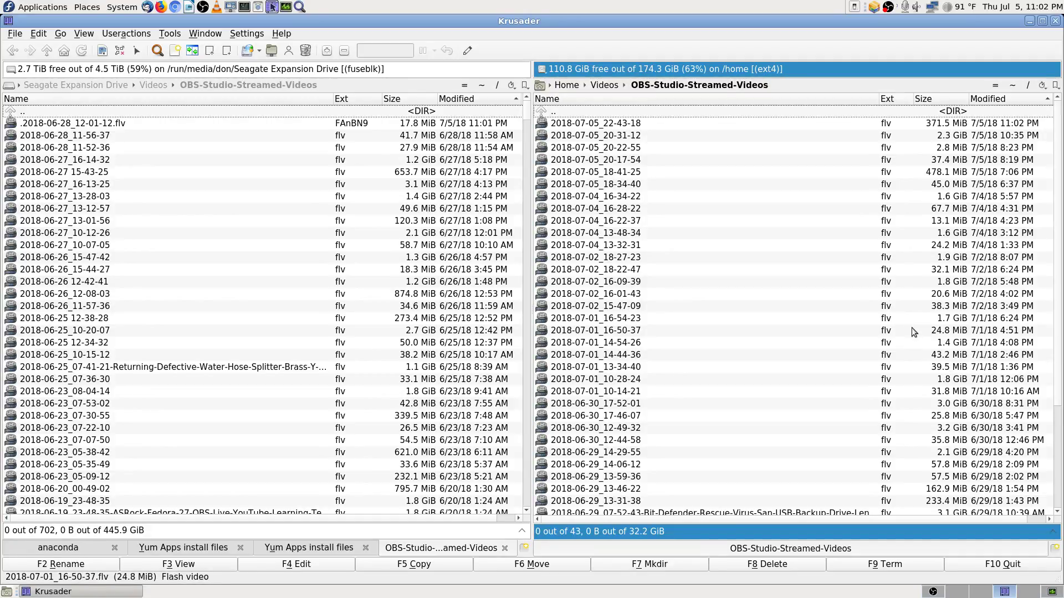
pyautogui.click(144, 113)
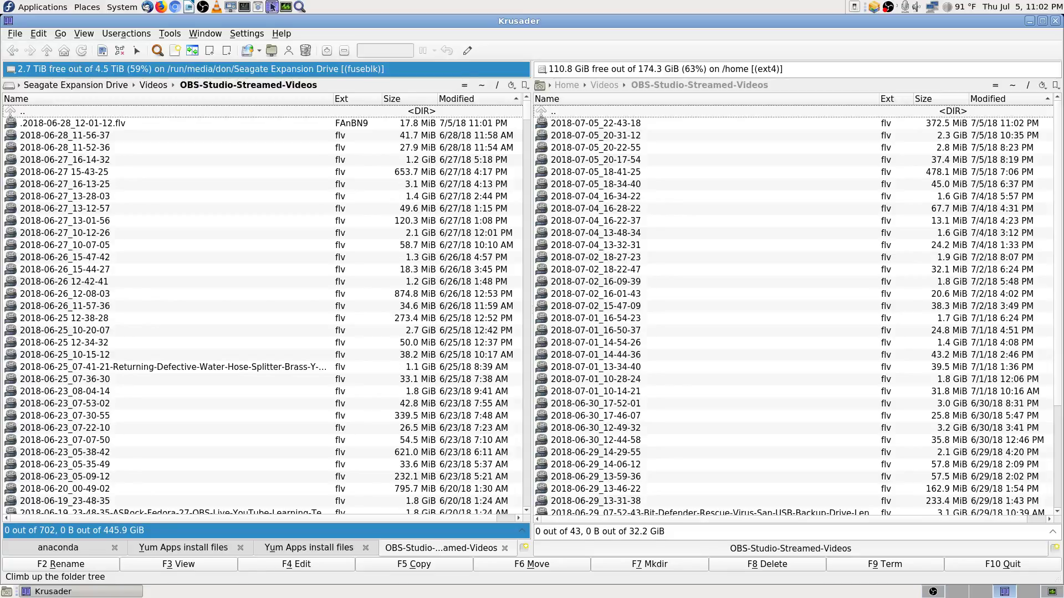
pyautogui.doubleClick(144, 112)
pyautogui.press('Down')
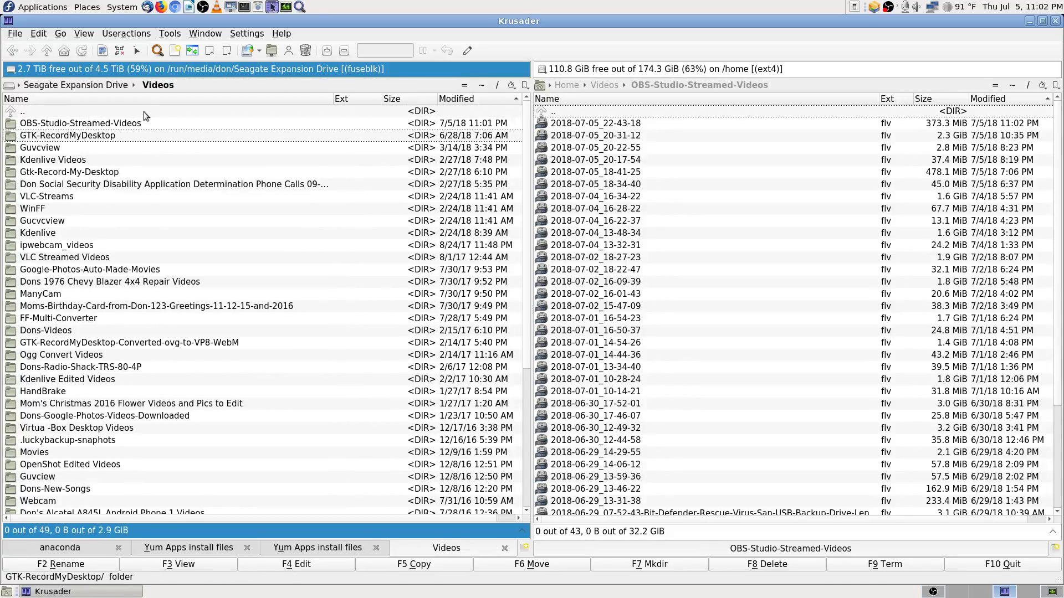
pyautogui.press('Return')
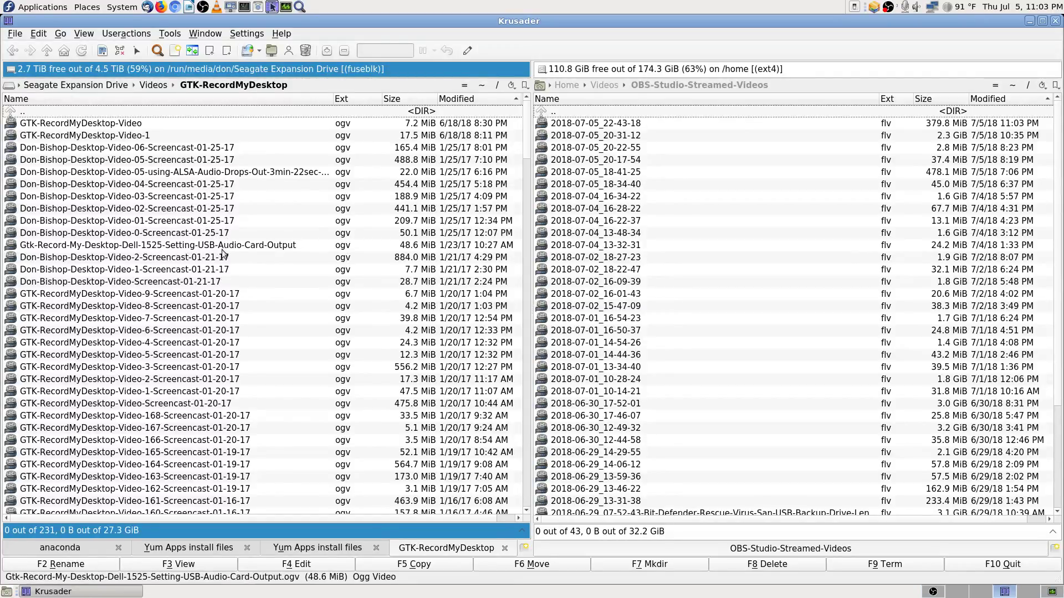
pyautogui.scroll(-4, 251, 255)
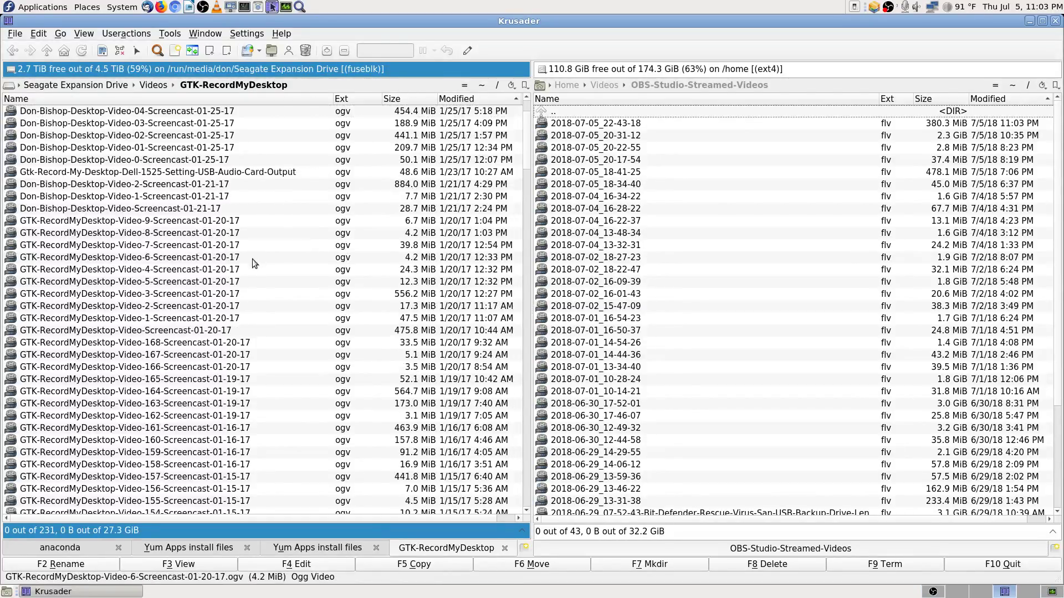
pyautogui.scroll(-6, 253, 262)
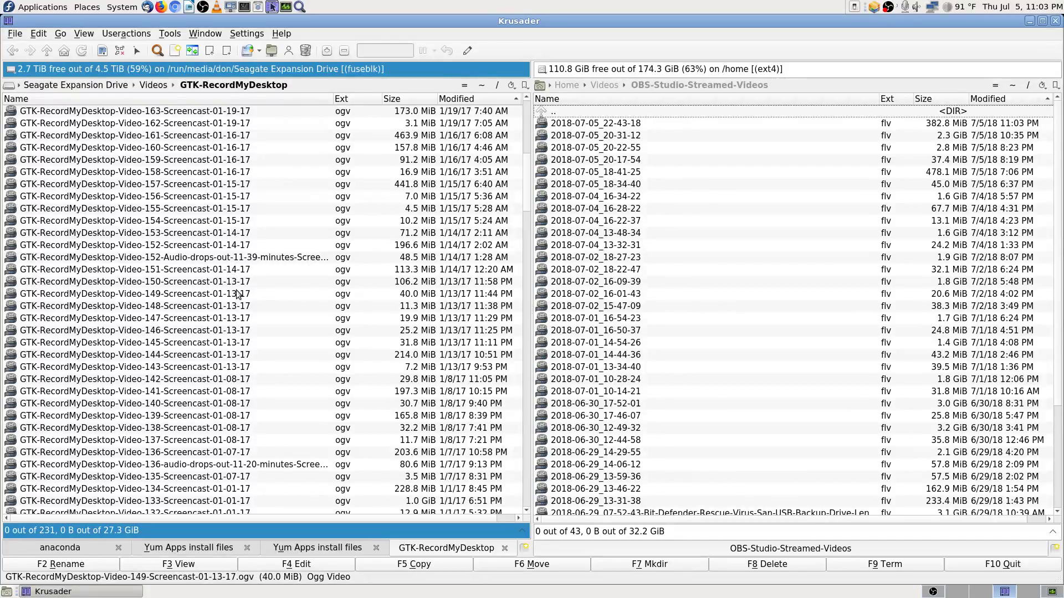
pyautogui.moveTo(237, 294)
pyautogui.scroll(-5, 238, 294)
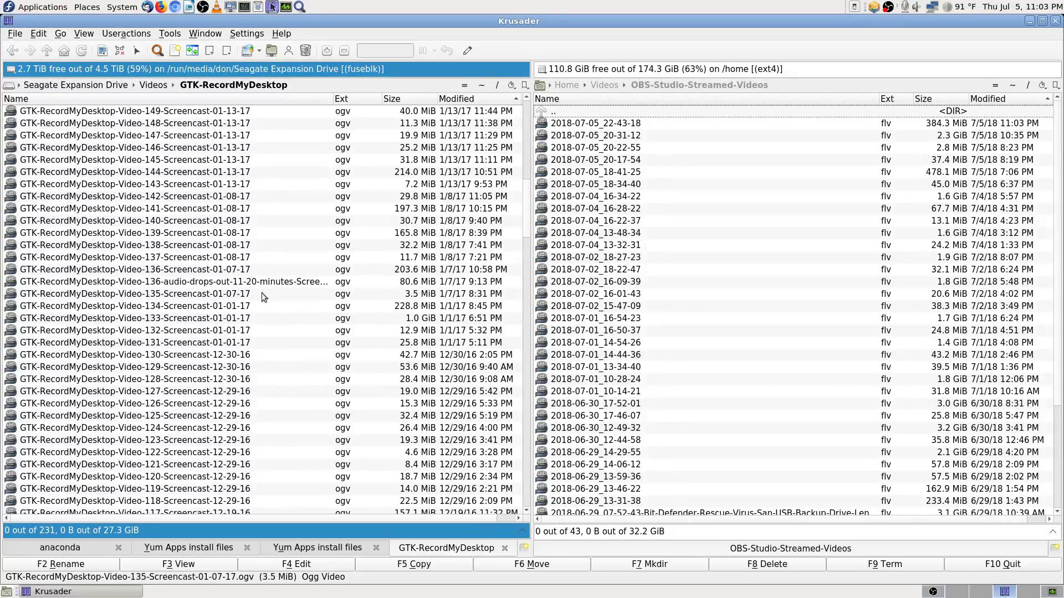
pyautogui.scroll(-7, 262, 294)
pyautogui.scroll(9, 261, 293)
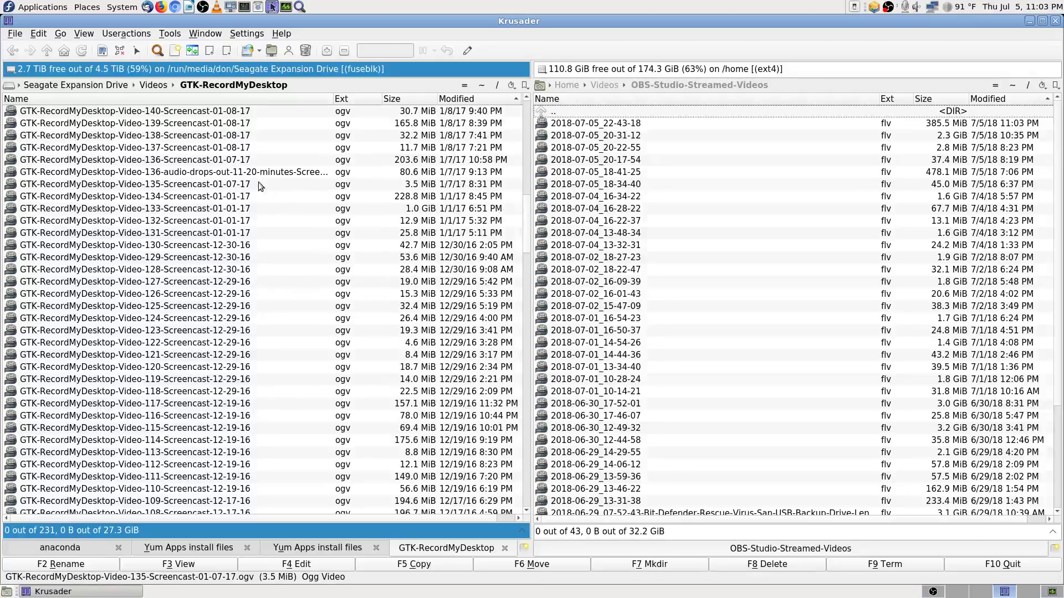
pyautogui.click(238, 175)
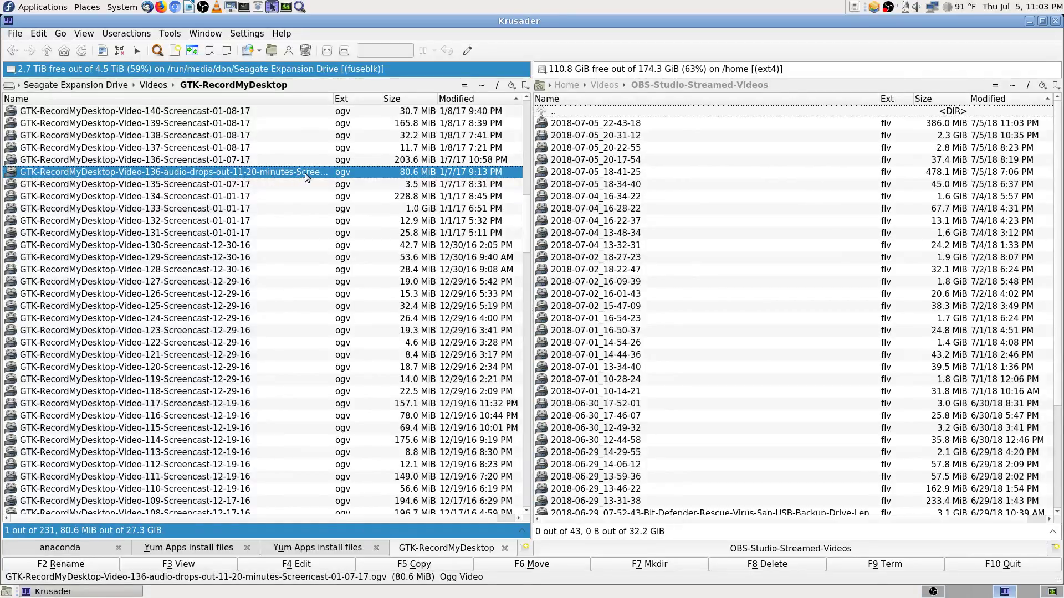
pyautogui.scroll(-18, 274, 361)
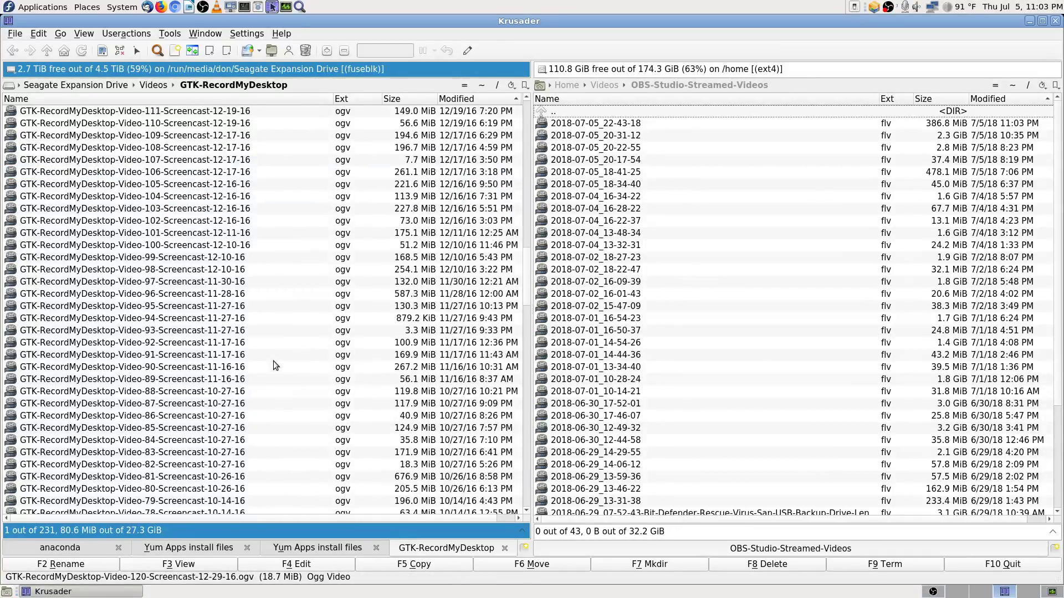
pyautogui.scroll(-20, 273, 361)
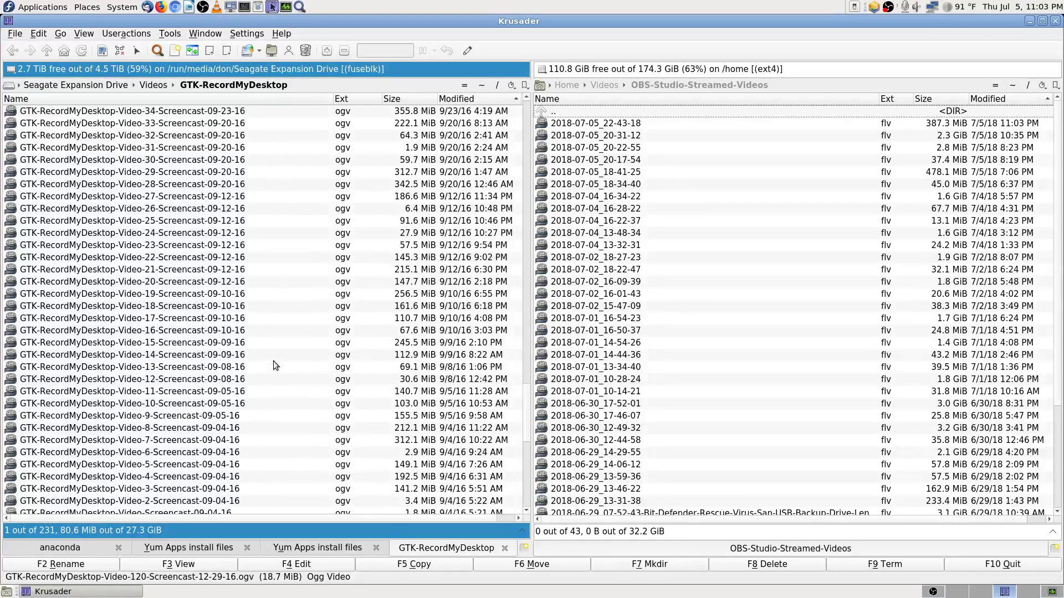
pyautogui.scroll(-7, 529, 435)
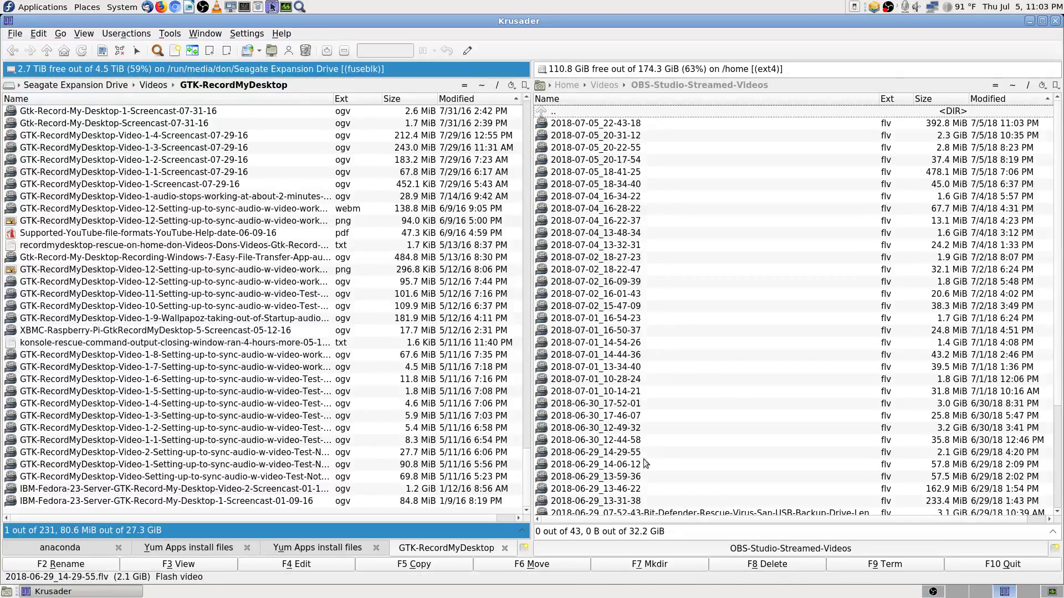
pyautogui.moveTo(527, 471); pyautogui.dragTo(527, 108)
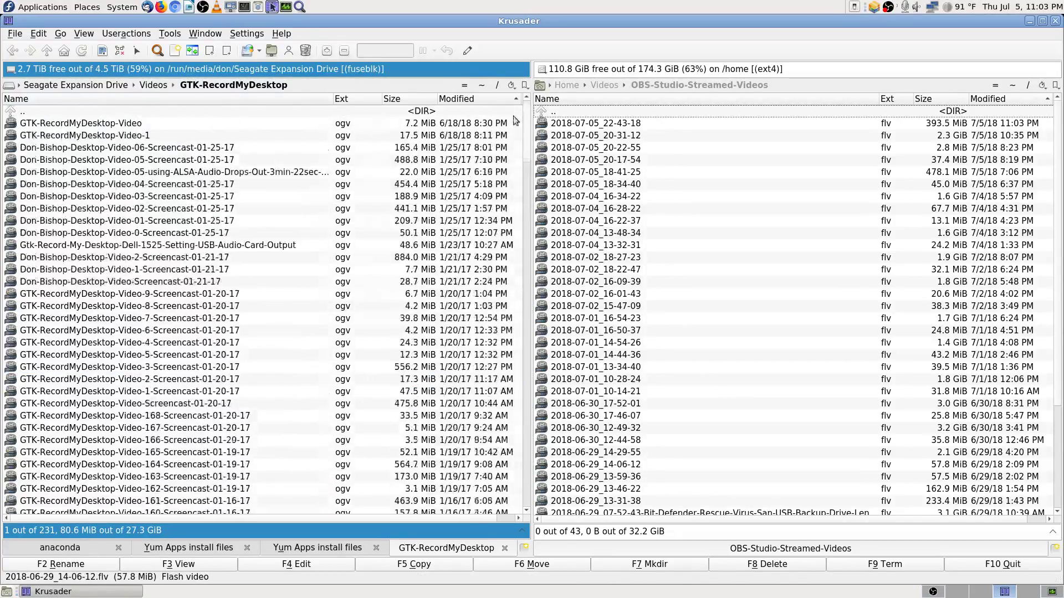
# Step: Go up to Videos, open the backup drive's OBS-Studio-Streamed-Videos folder, and drag to the list's end
pyautogui.doubleClick(206, 111)
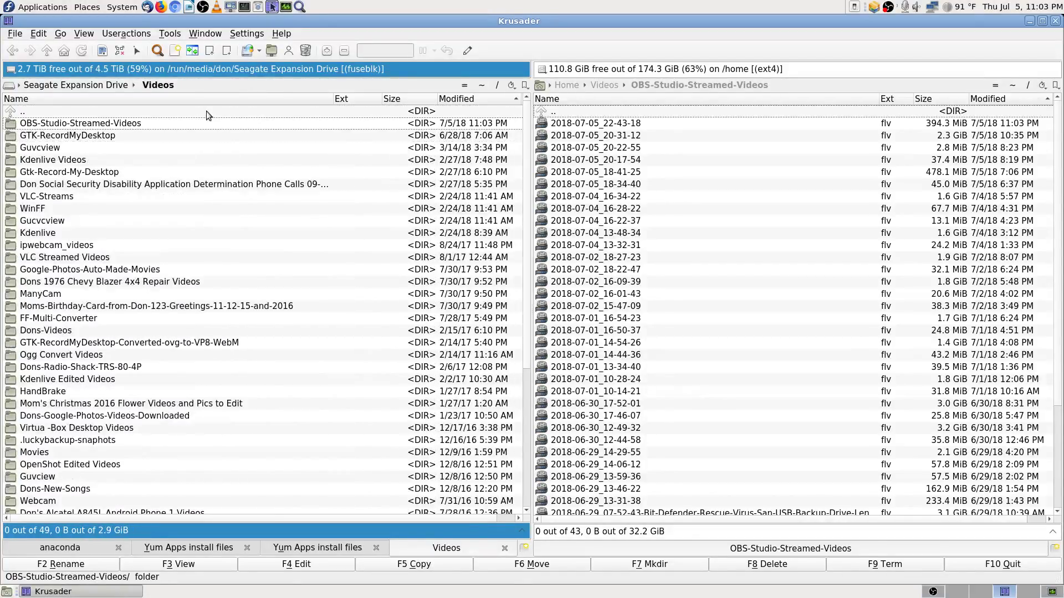
pyautogui.press('Return')
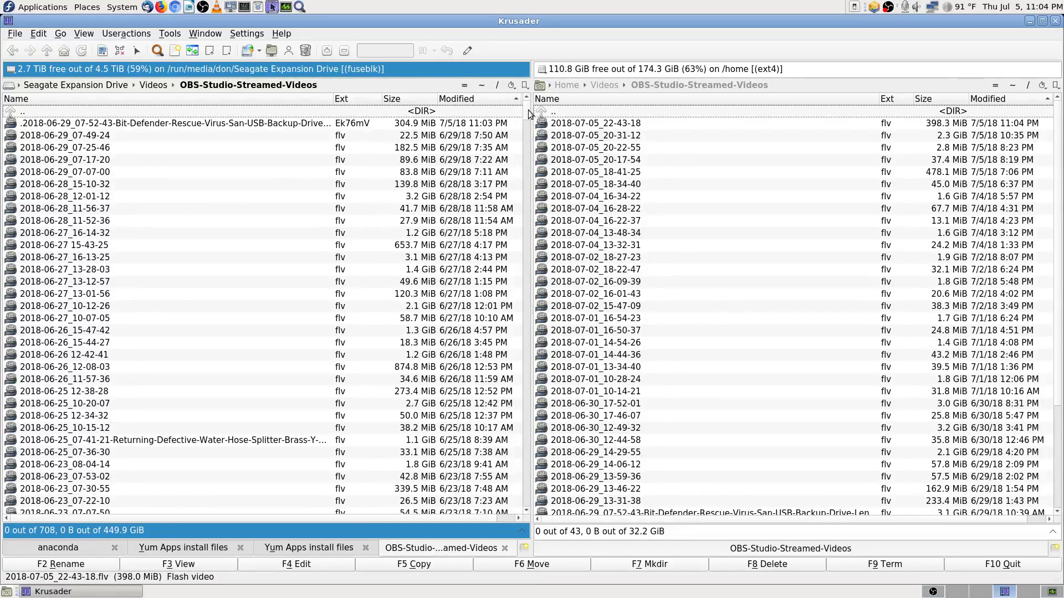
pyautogui.moveTo(527, 107)
pyautogui.mouseDown()
pyautogui.moveTo(527, 518)
pyautogui.moveTo(528, 89)
pyautogui.mouseUp()
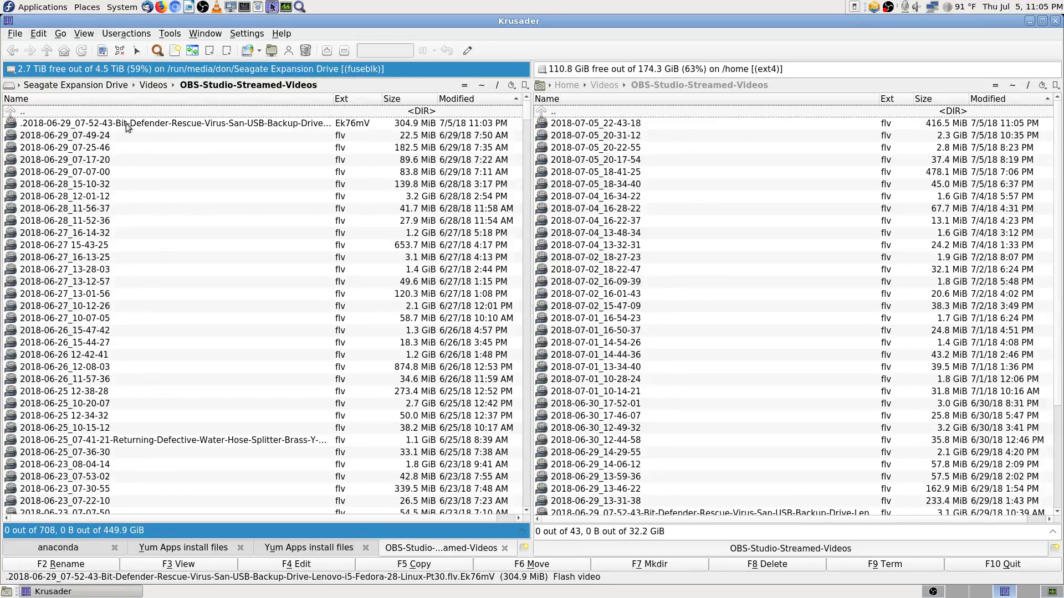
# Step: Open the home Documents folder in Krusader, then bring System Monitor's luckybackup process list forward
pyautogui.click(479, 86)
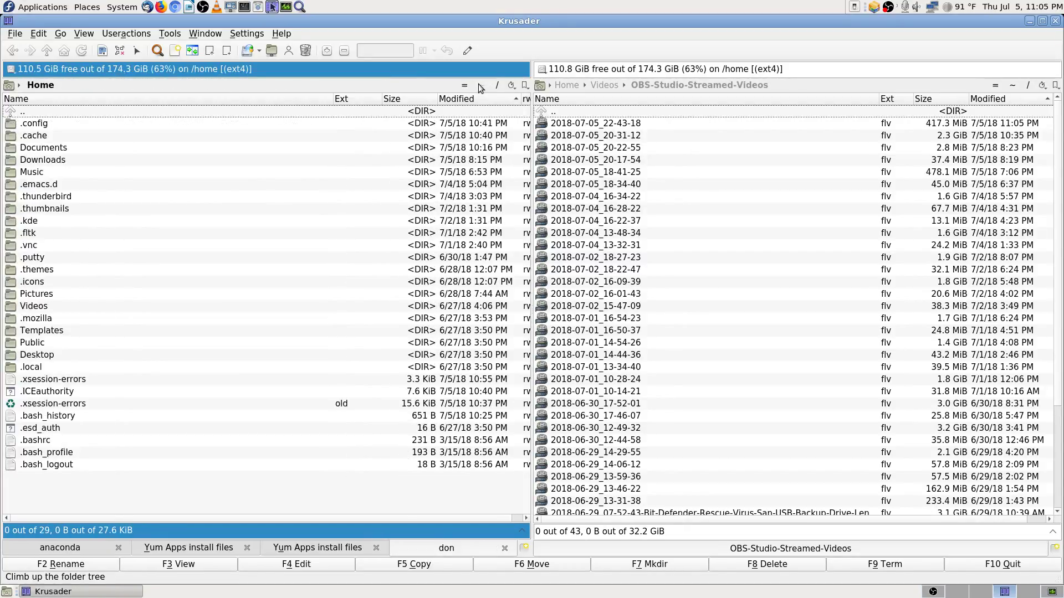
pyautogui.write('don')
pyautogui.press('Return')
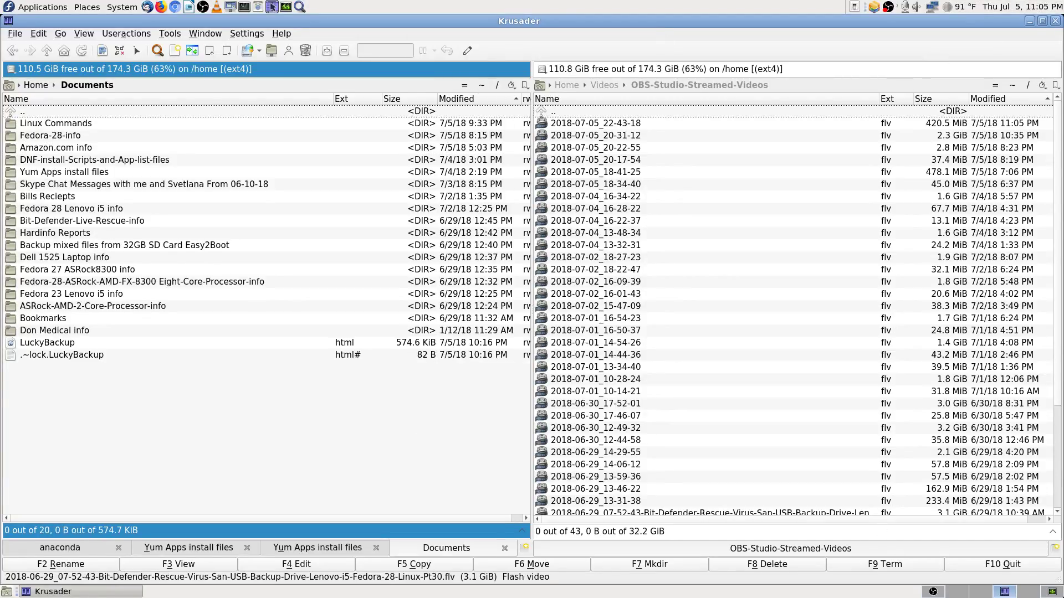
pyautogui.click(1051, 592)
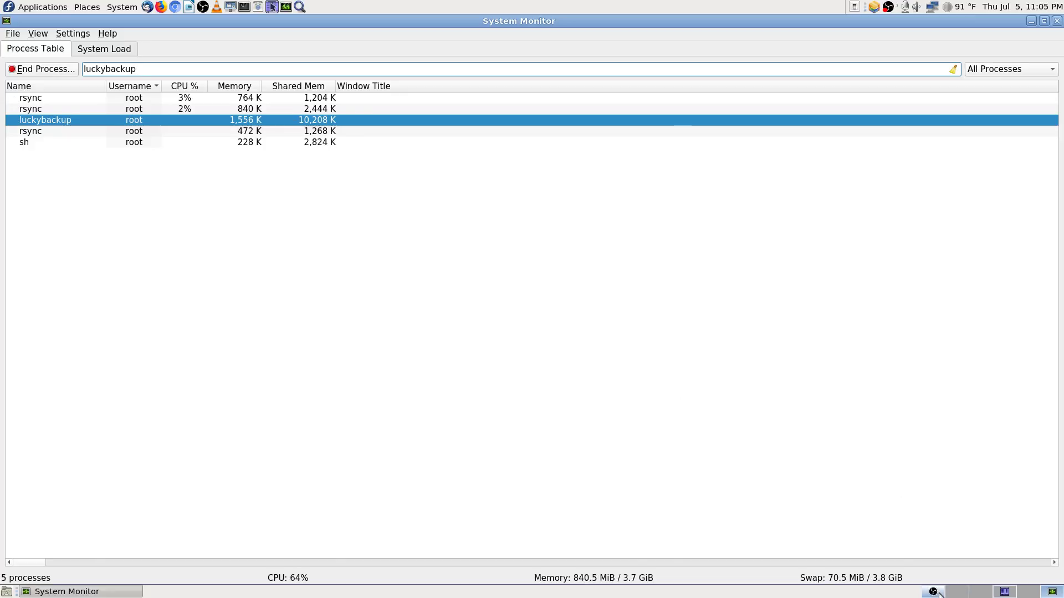
# Step: Bring OBS Studio forward and switch the scene from Desktop Screencast to Cam 1 Stream, then Cam 2 Stream
pyautogui.click(992, 592)
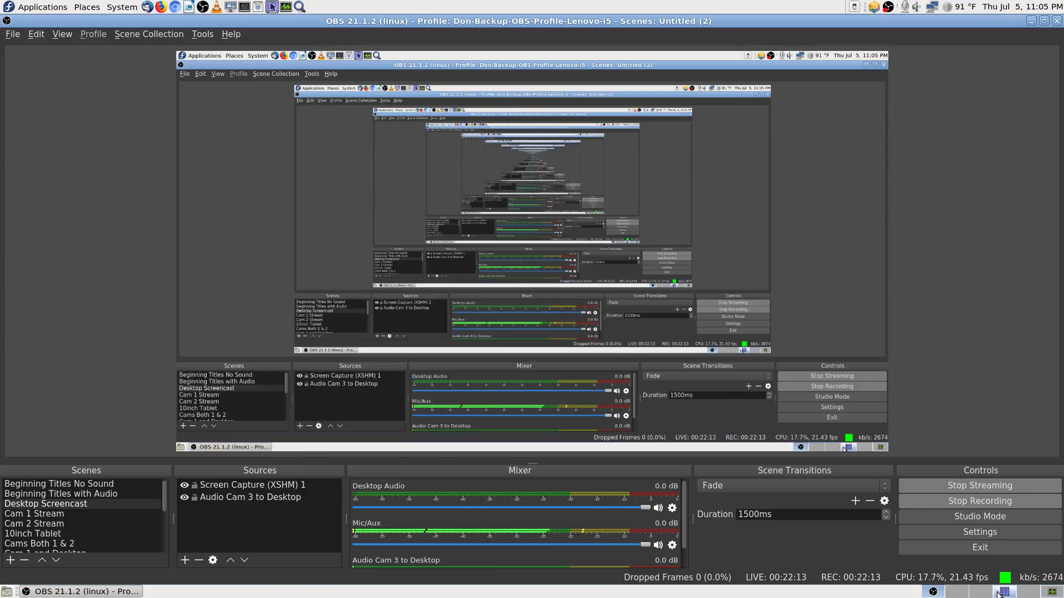
pyautogui.click(997, 593)
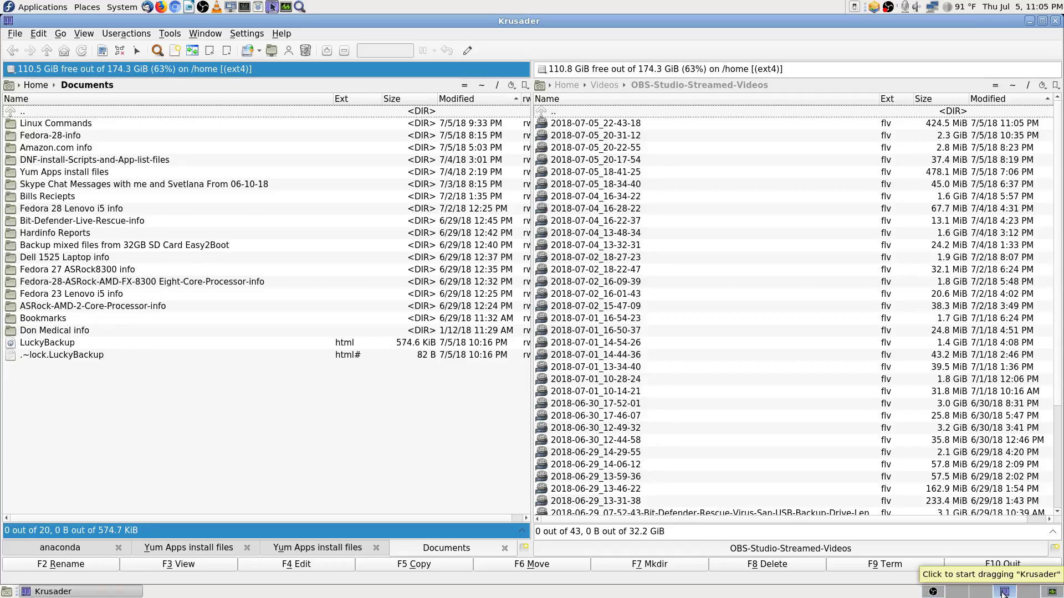
pyautogui.click(764, 217)
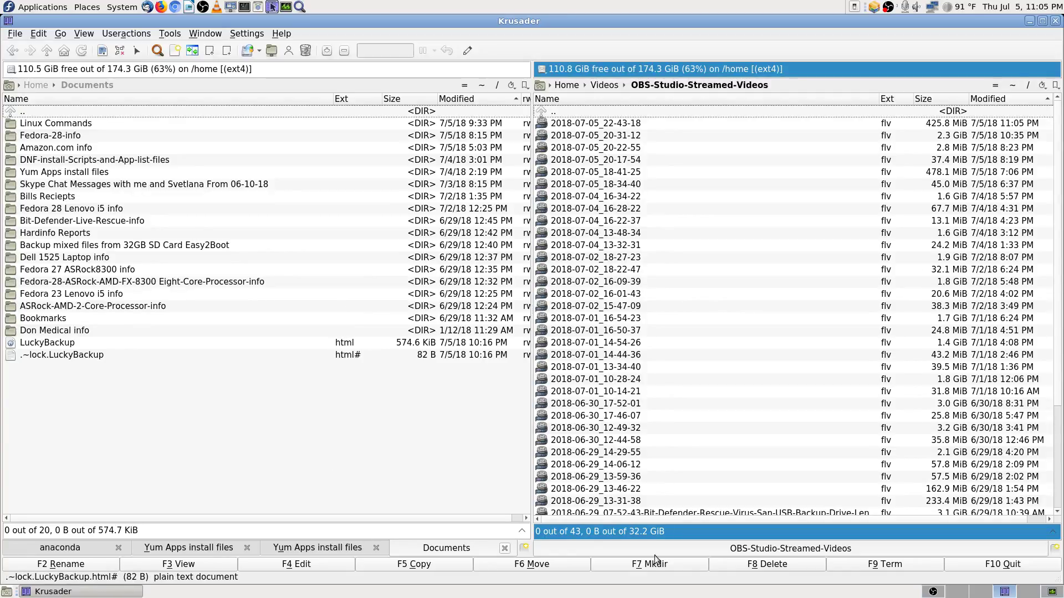
pyautogui.click(934, 592)
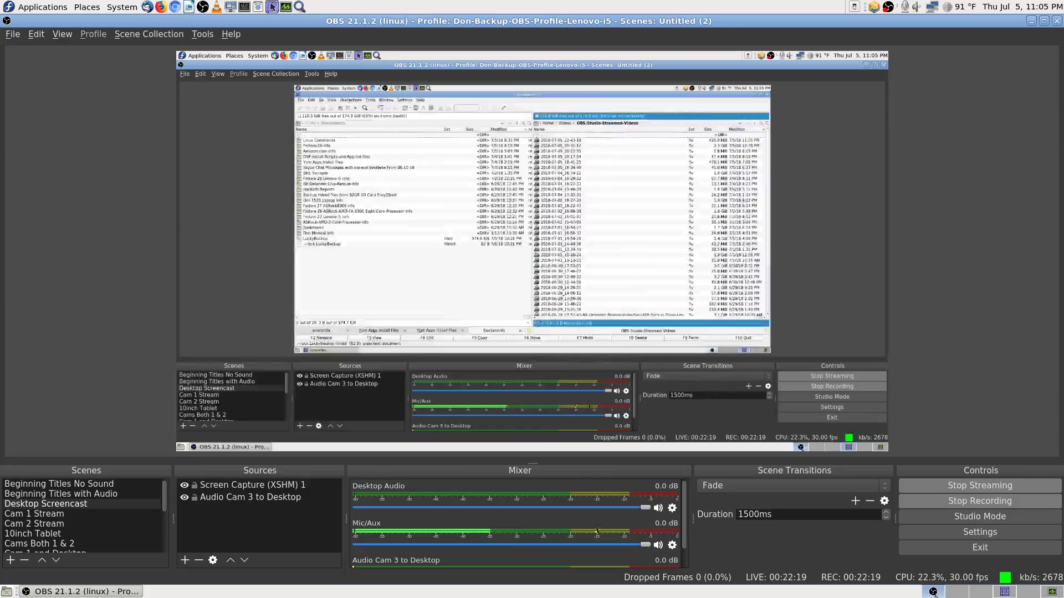
pyautogui.click(58, 515)
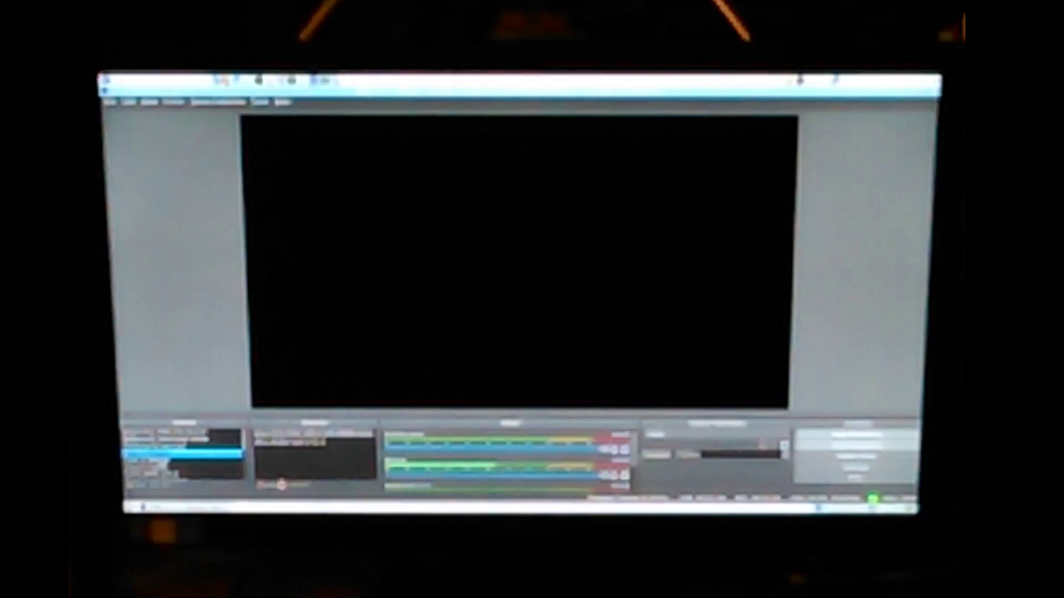
pyautogui.click(183, 460)
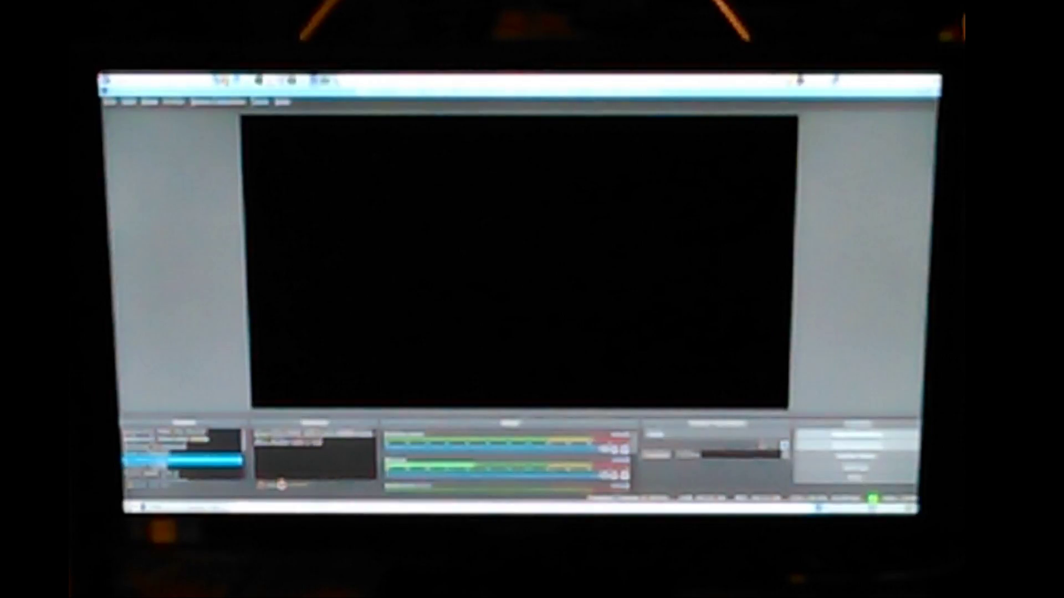